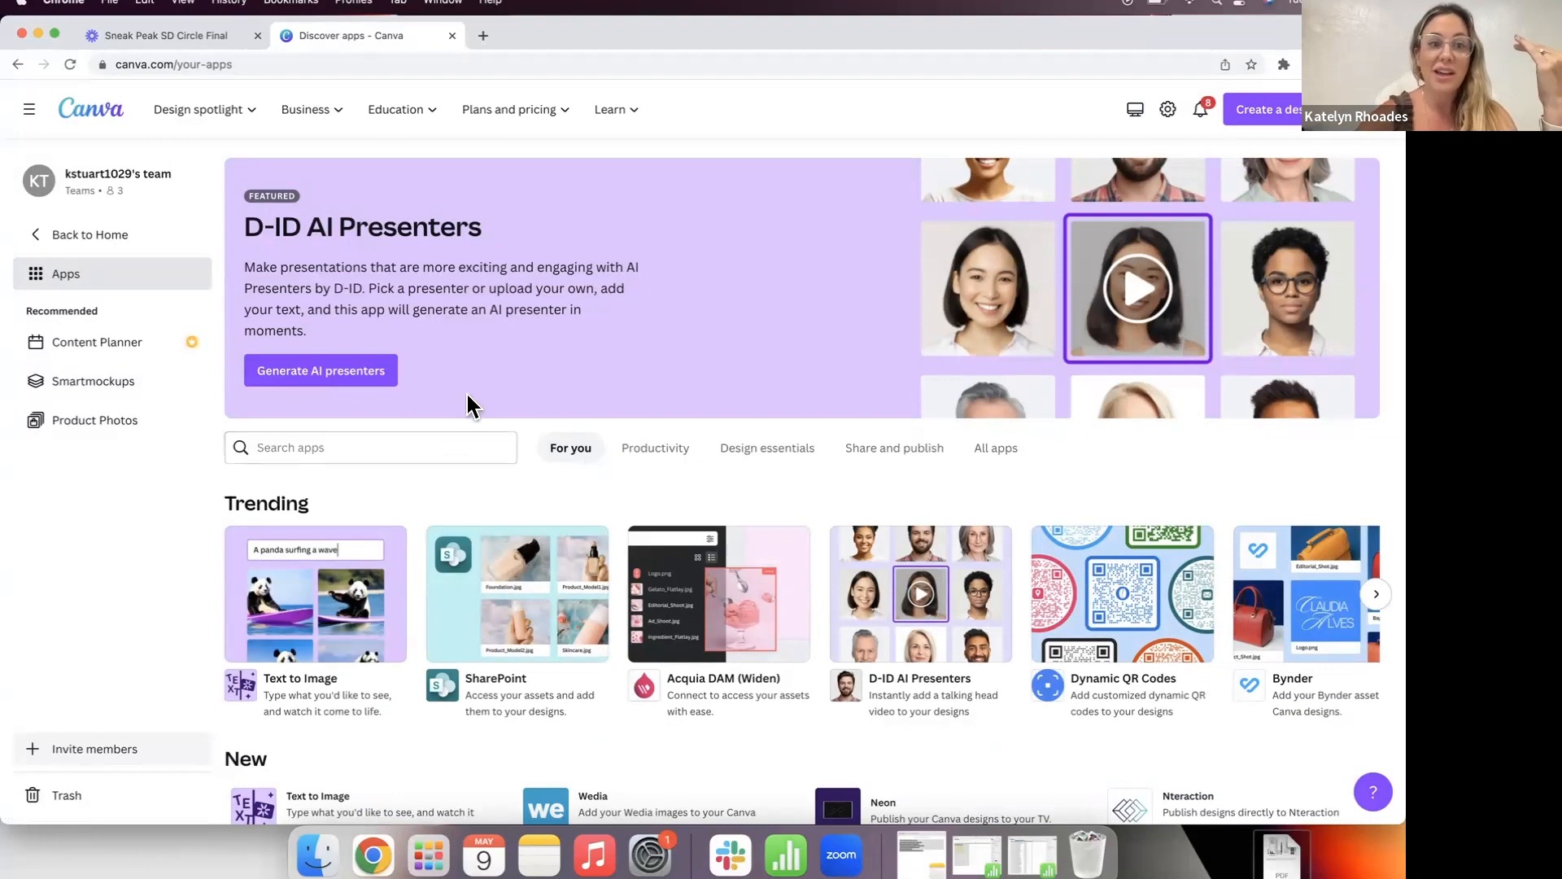
# Step: Find the Text to Image app and open its details
pyautogui.scroll(-2, 485, 366)
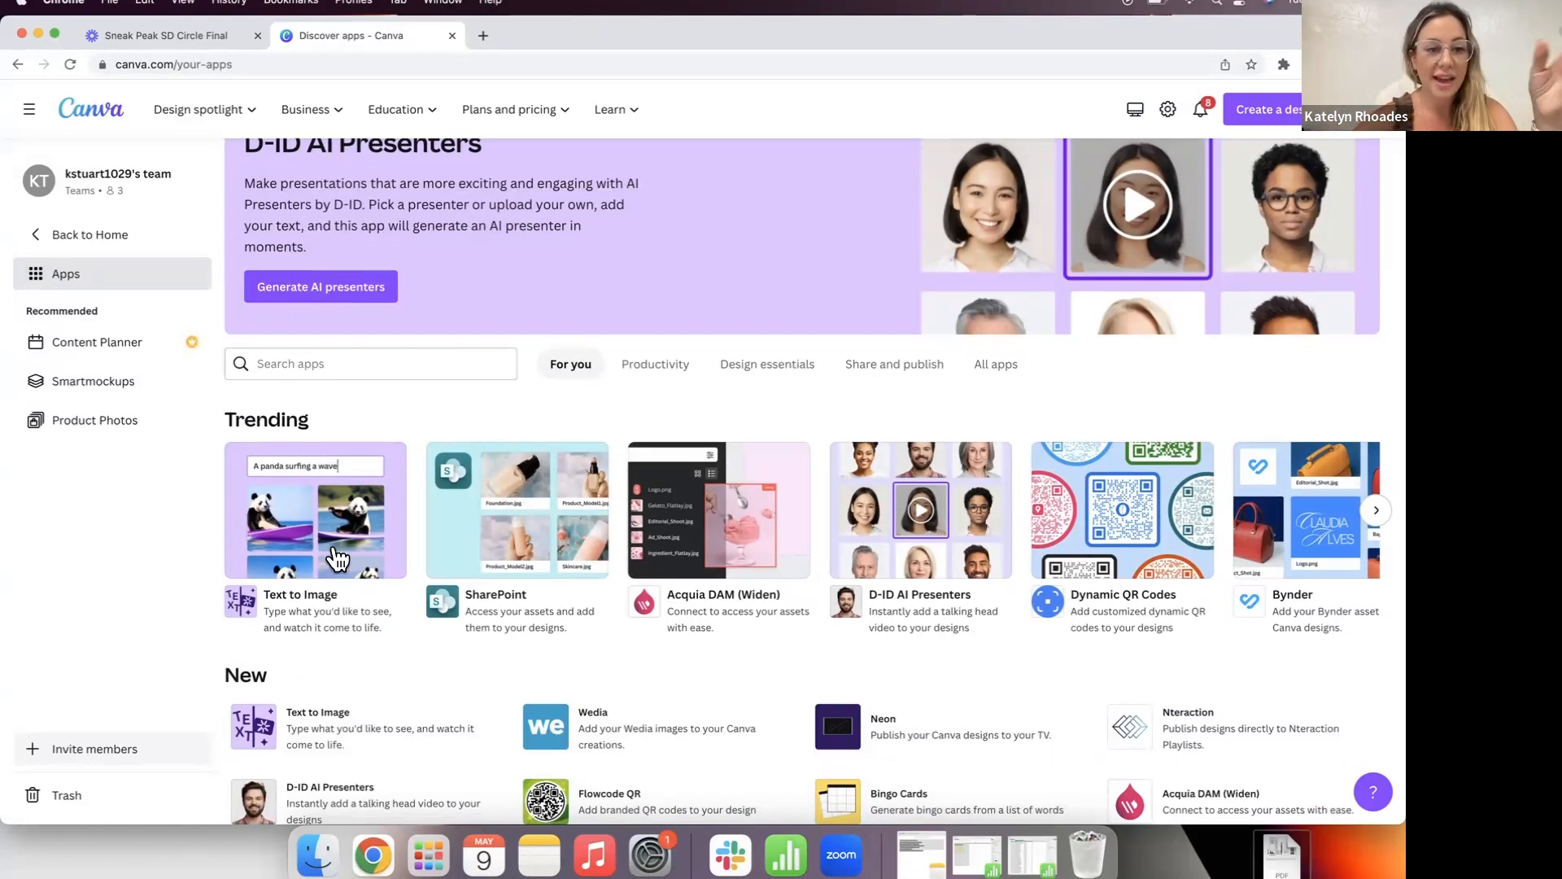
pyautogui.scroll(-2, 350, 413)
pyautogui.scroll(-6, 301, 543)
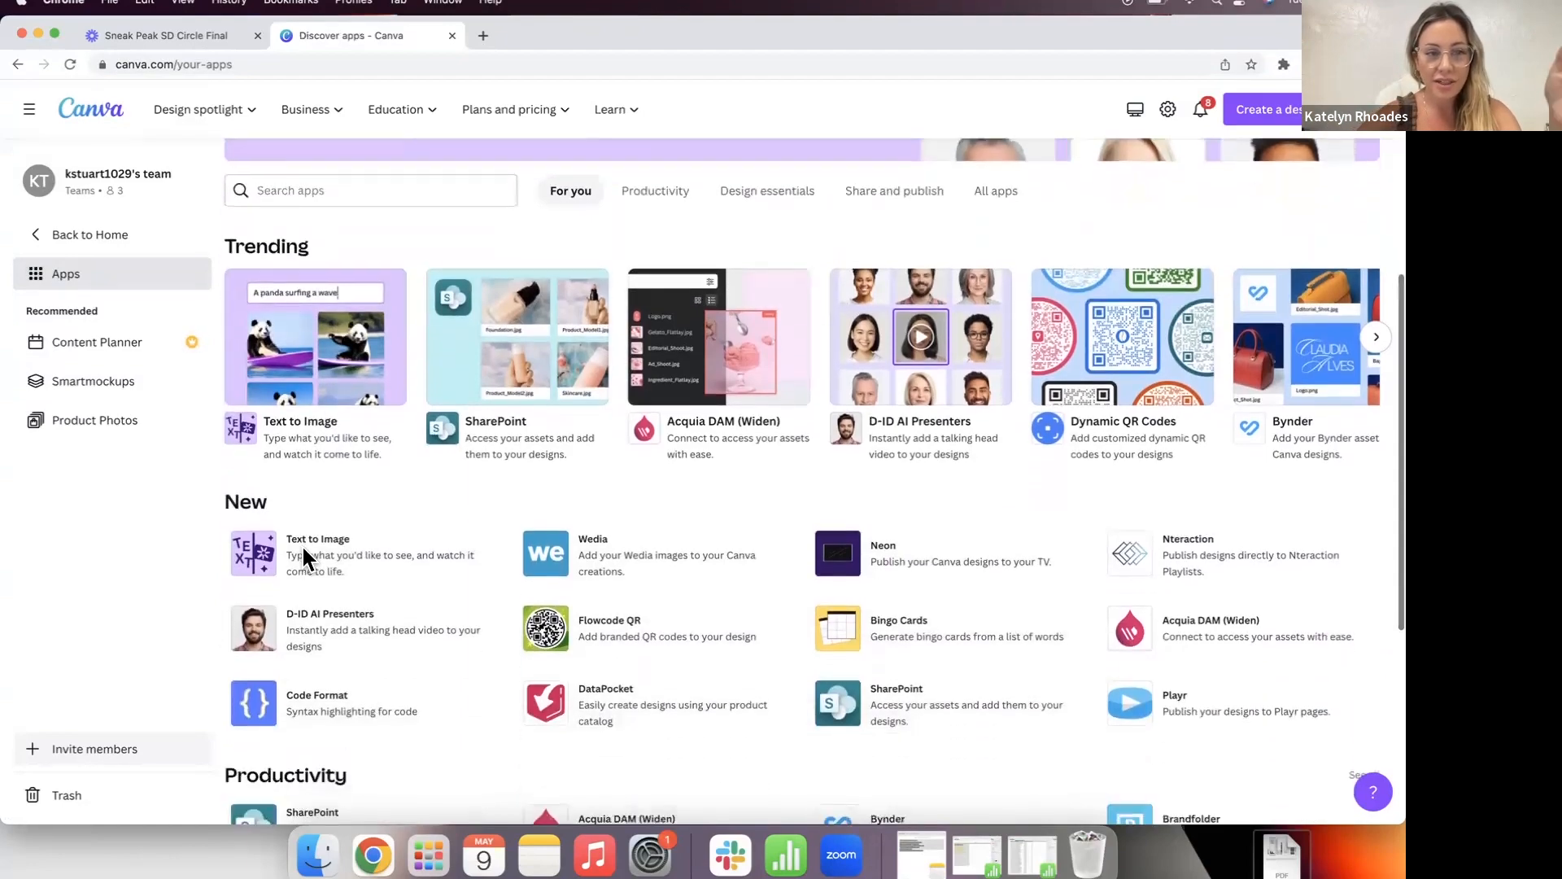
pyautogui.scroll(5, 333, 359)
pyautogui.click(343, 346)
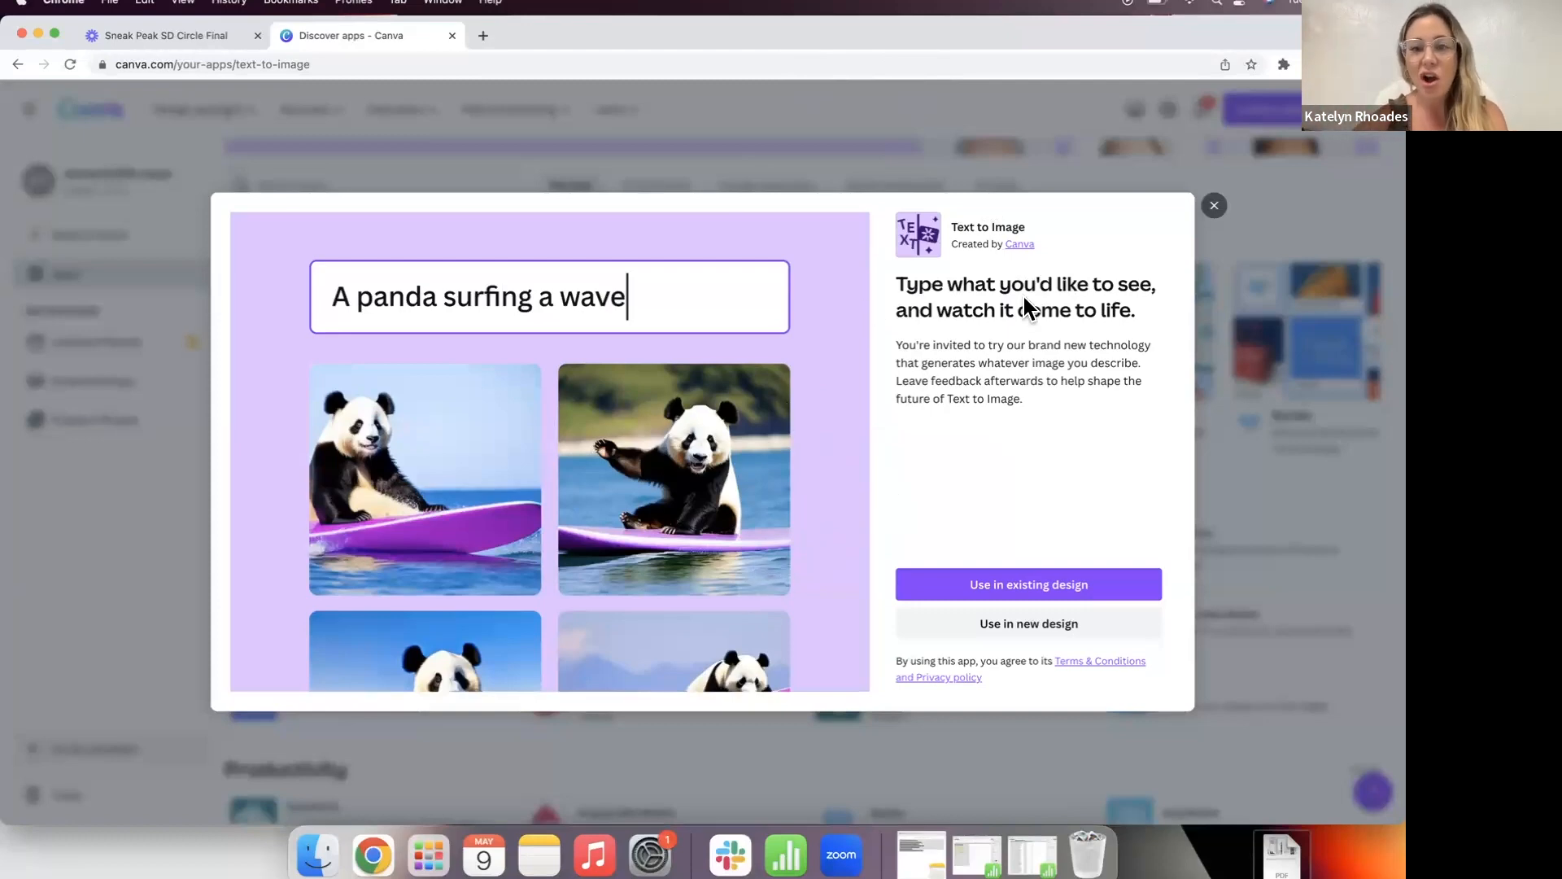
# Step: Use Text to Image in a new 1080 x 1350 px Instagram Post design
pyautogui.click(1006, 584)
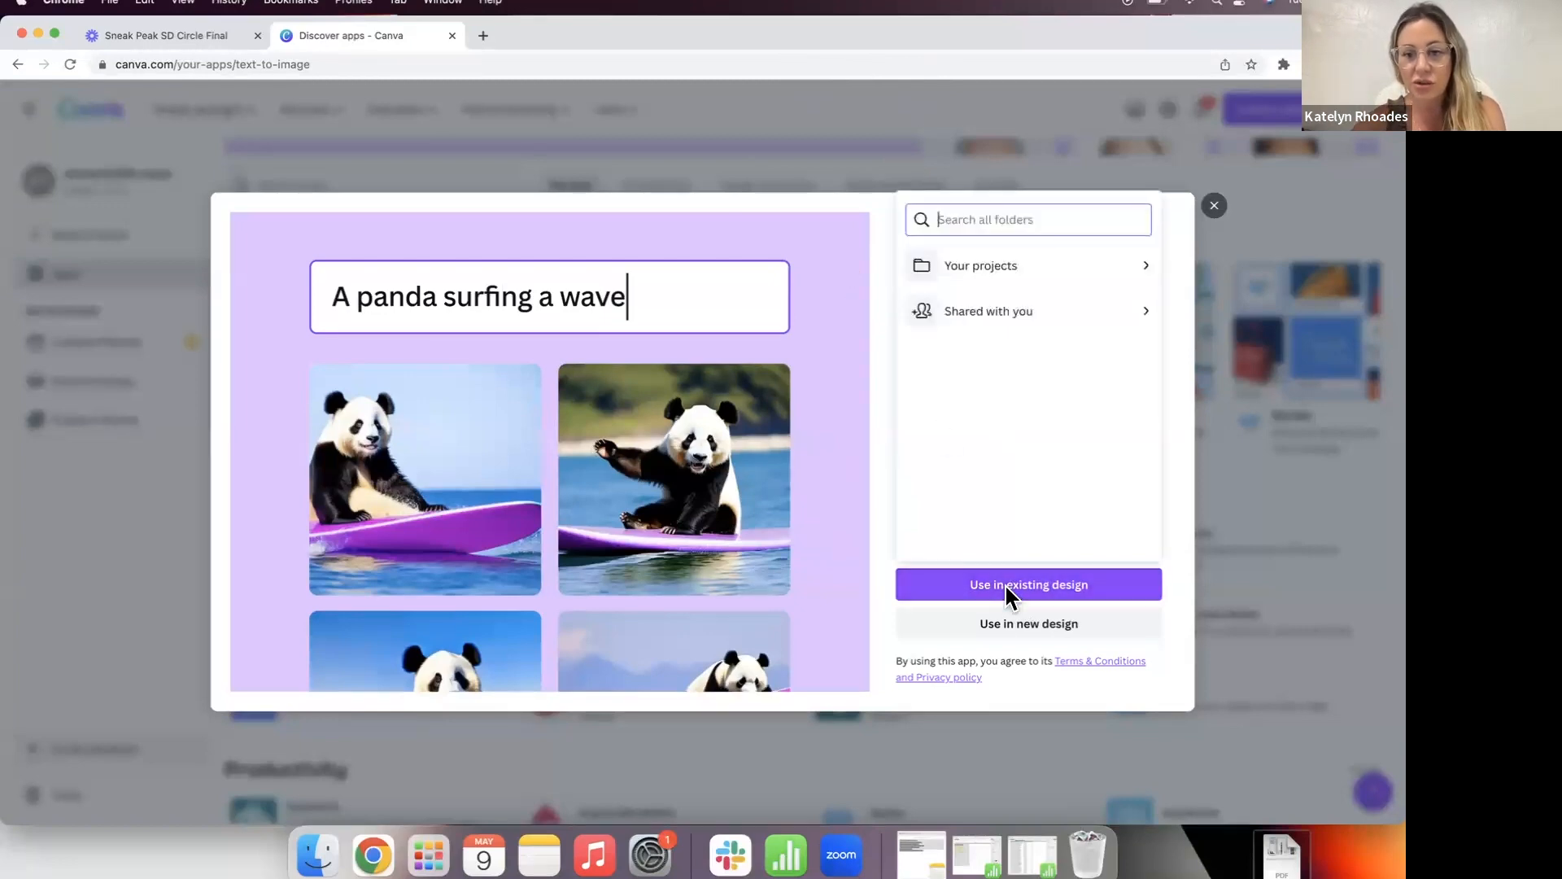
pyautogui.click(1058, 268)
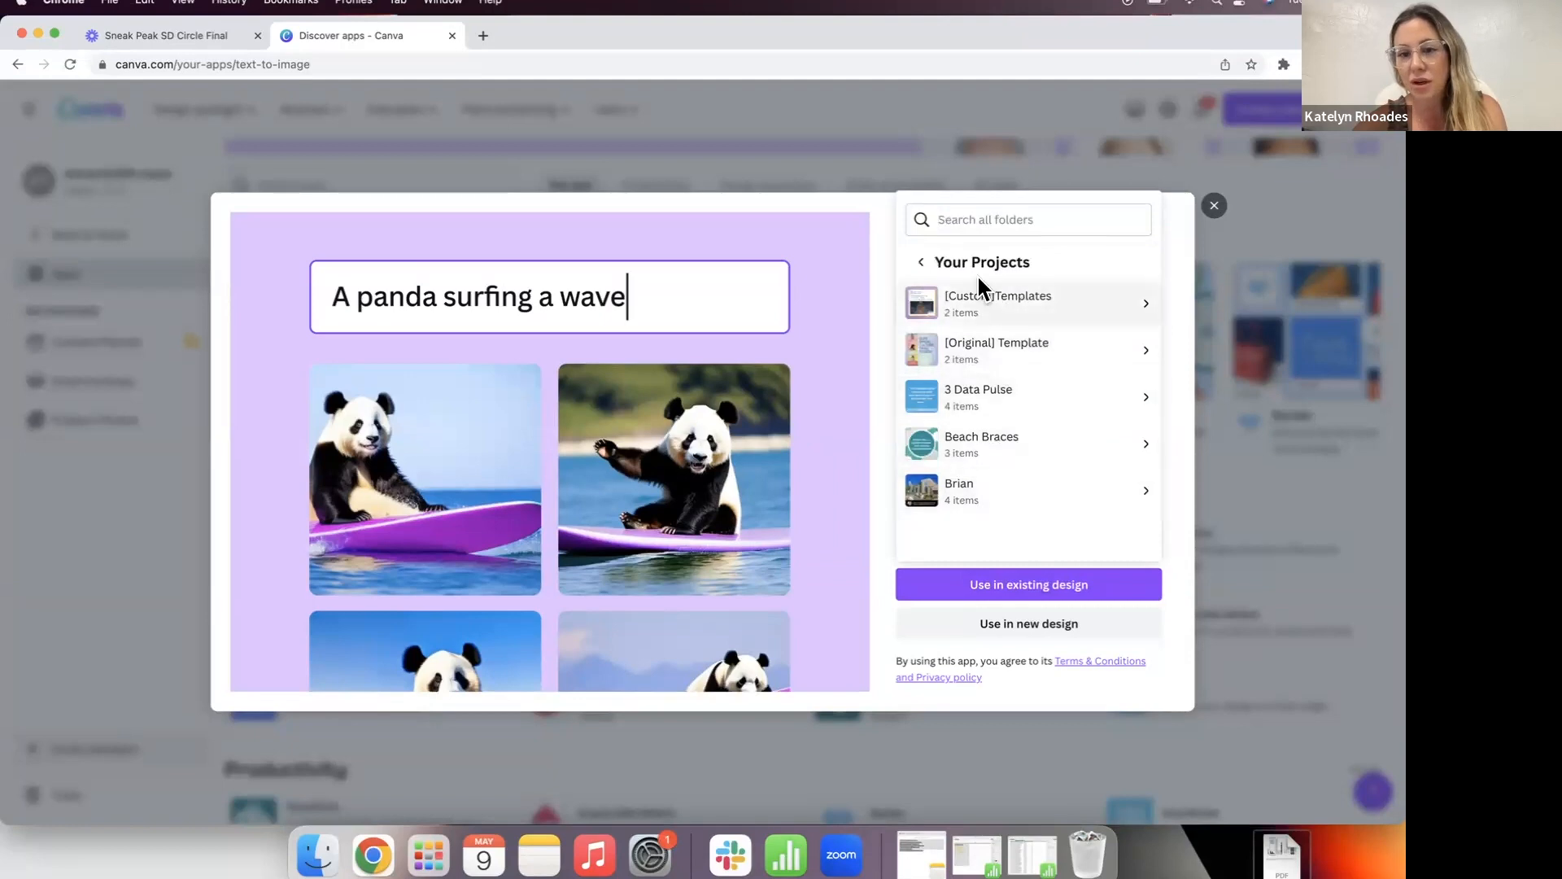
pyautogui.click(921, 261)
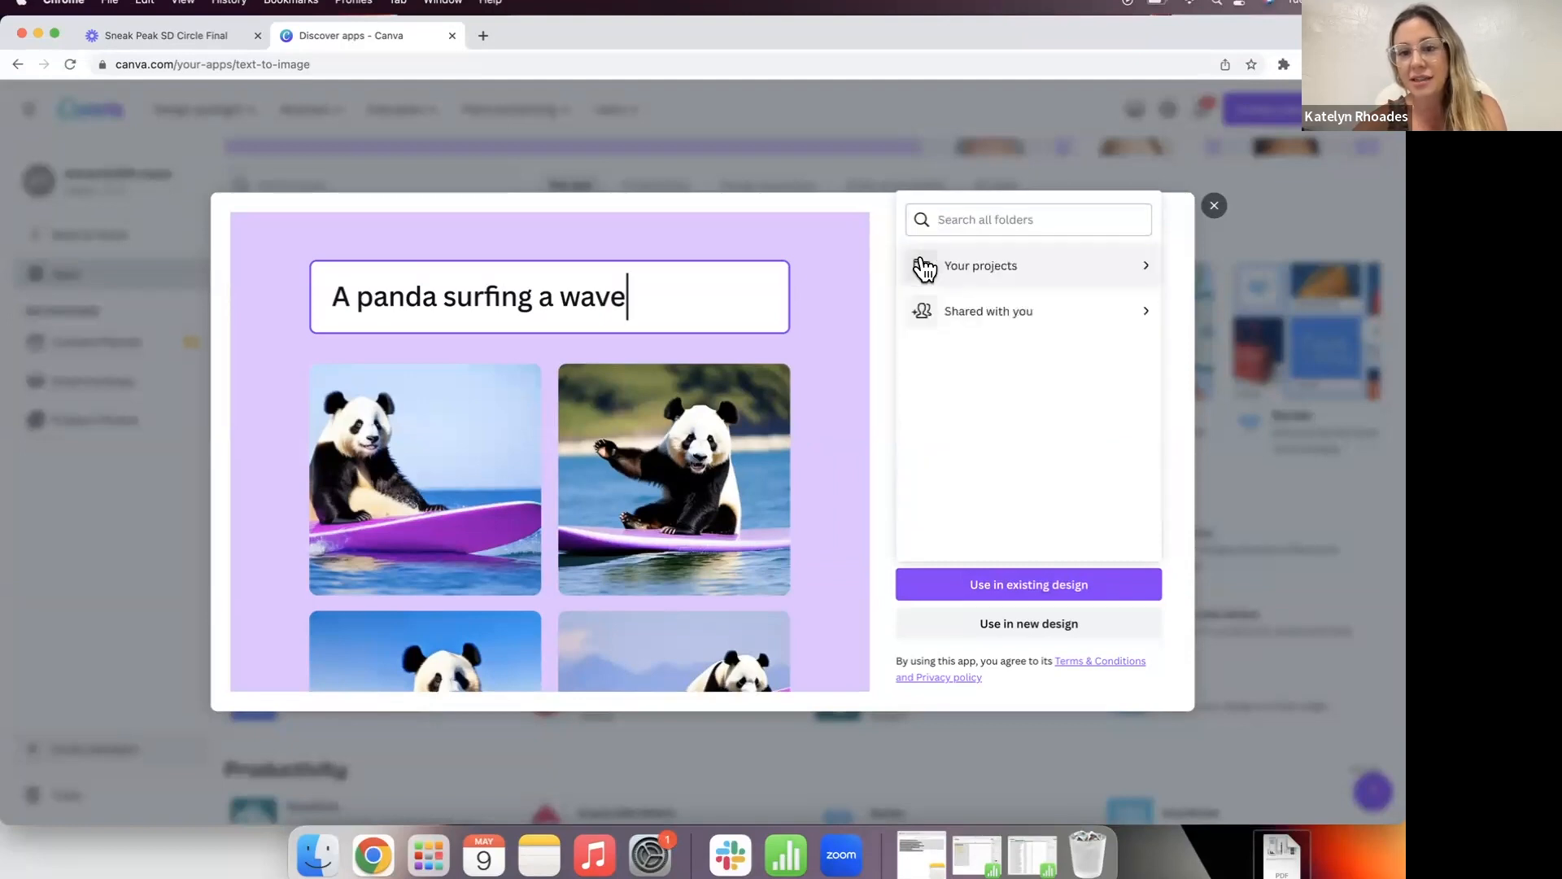
pyautogui.click(1025, 626)
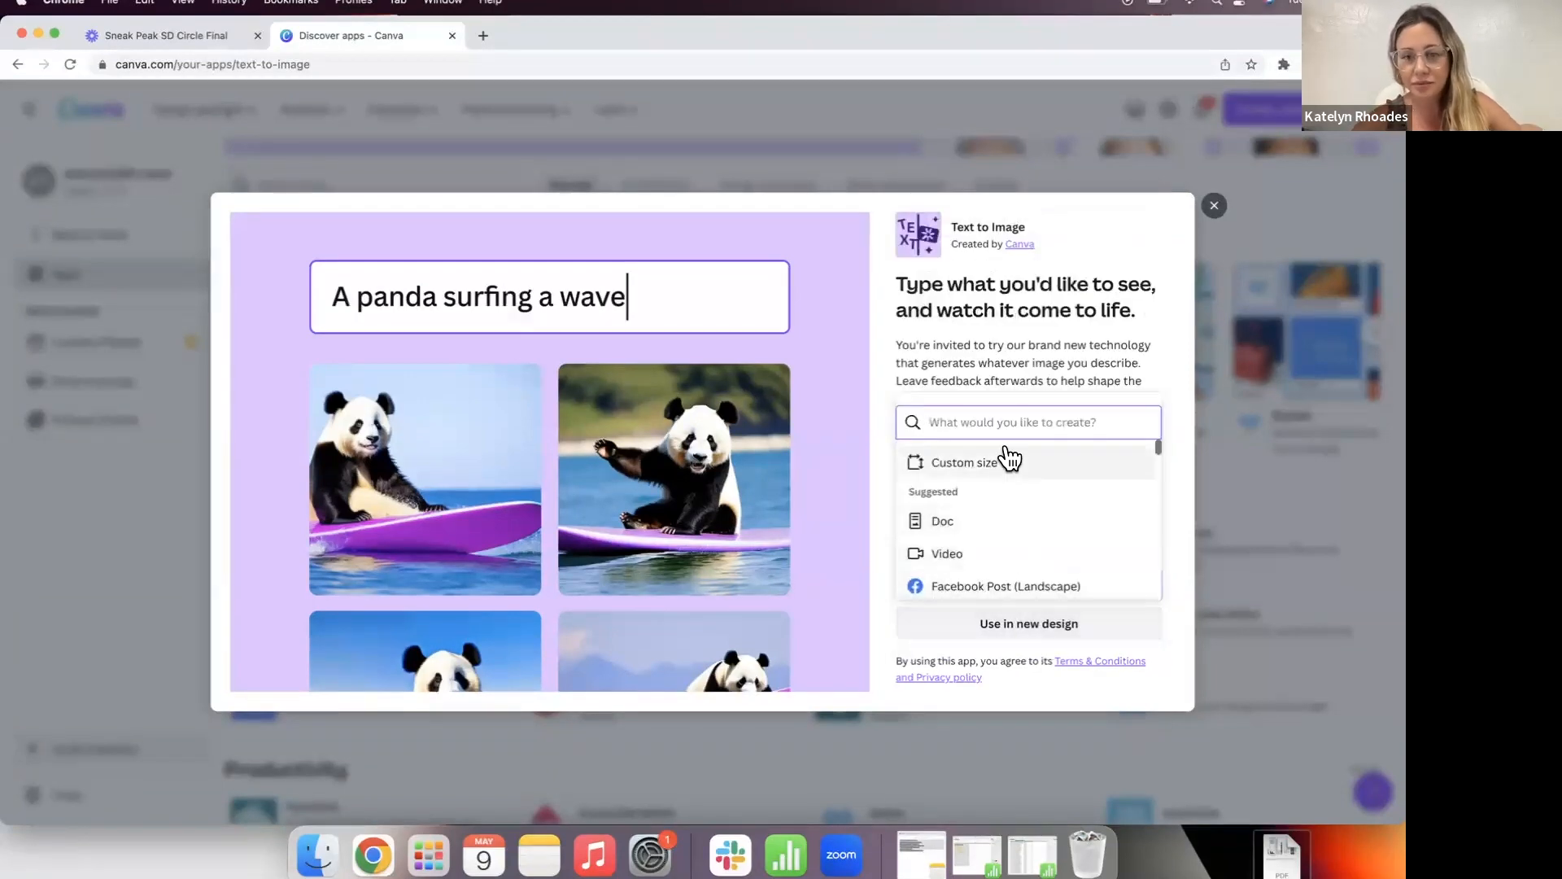
pyautogui.write('instagram')
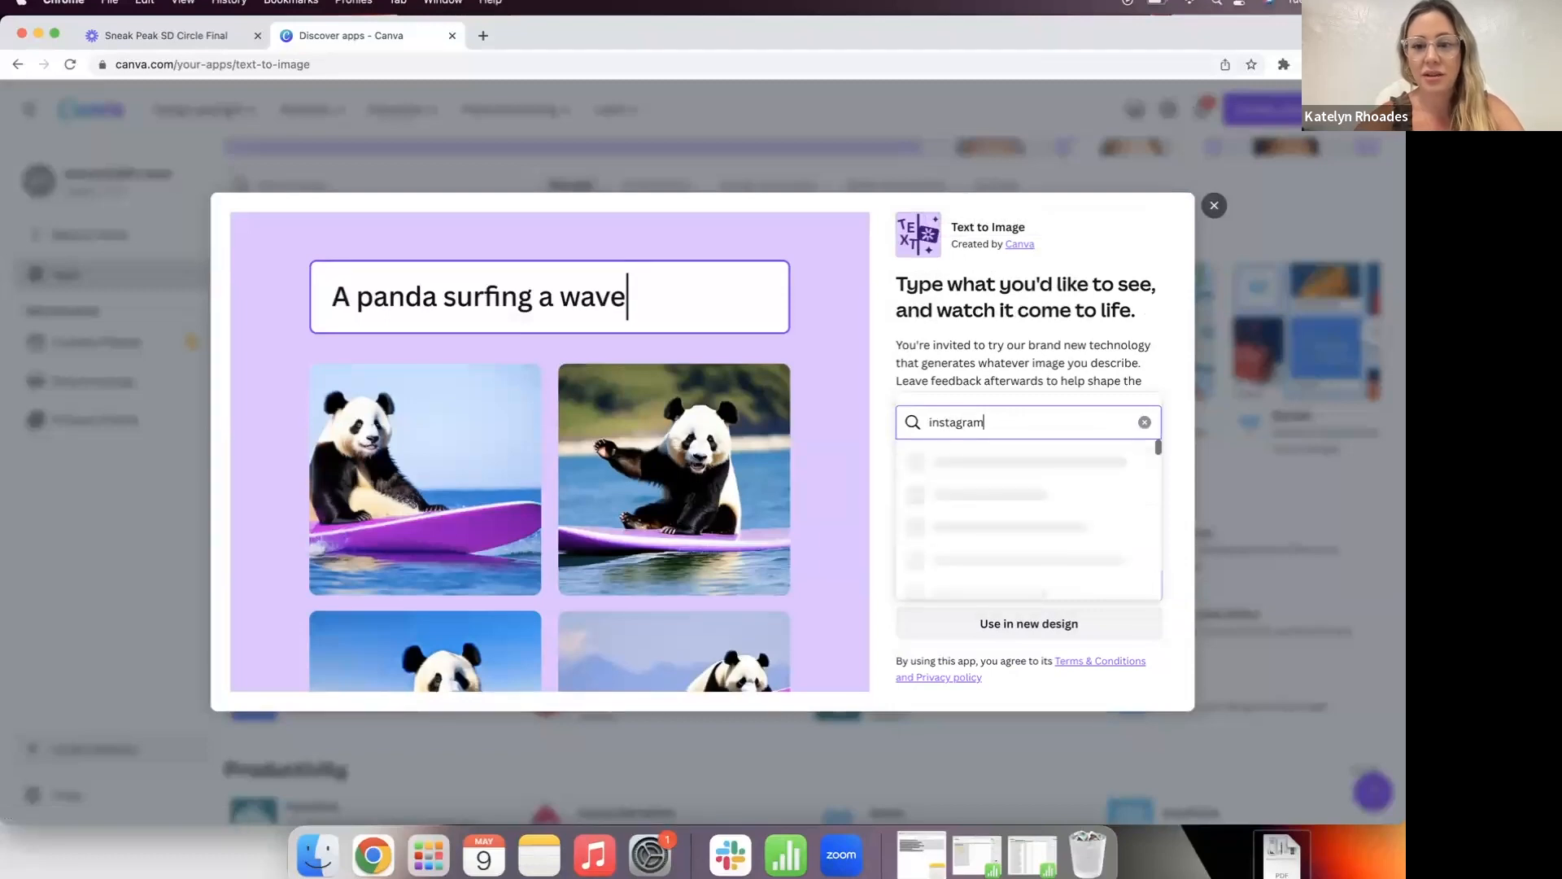
pyautogui.click(987, 491)
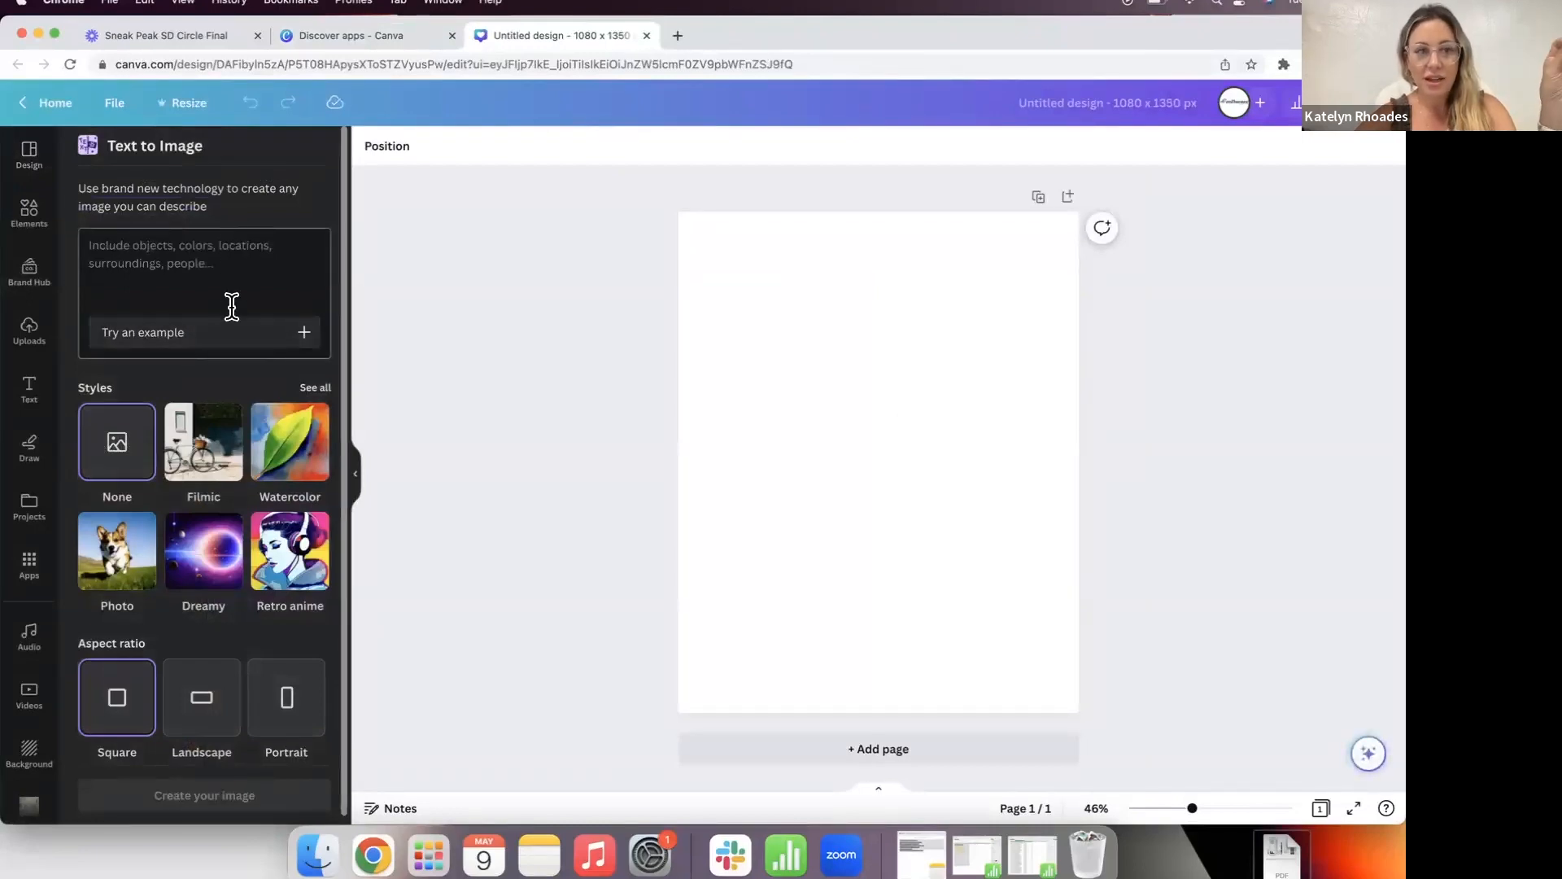
# Step: Load the sample prompt 'Beautiful natural landscape of waterfalls and mountains at dawn' and generate images
pyautogui.click(230, 340)
pyautogui.click(211, 337)
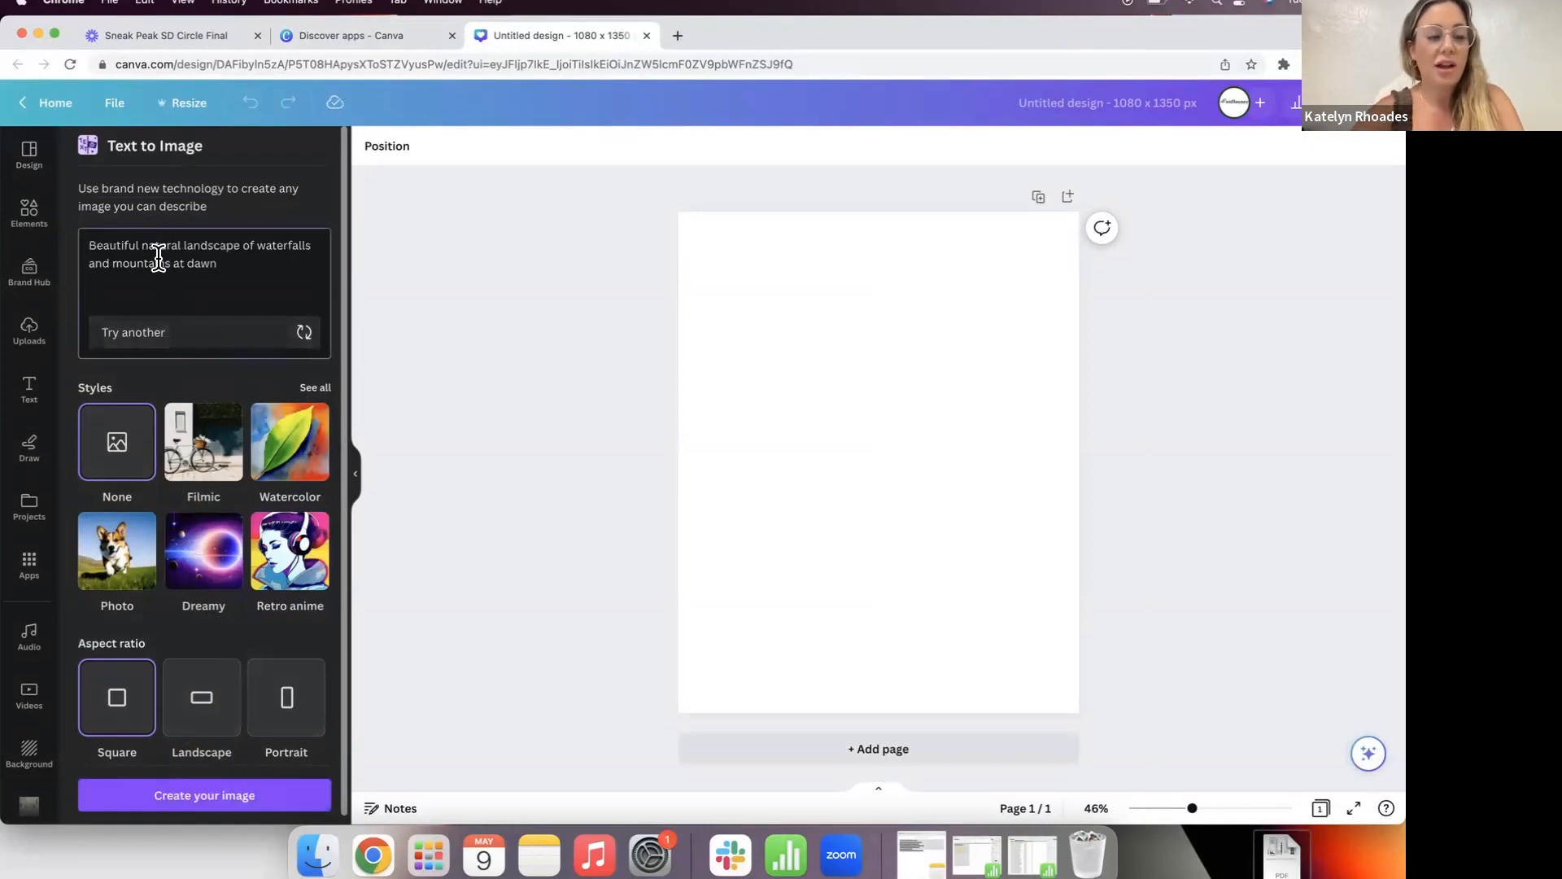
pyautogui.click(247, 262)
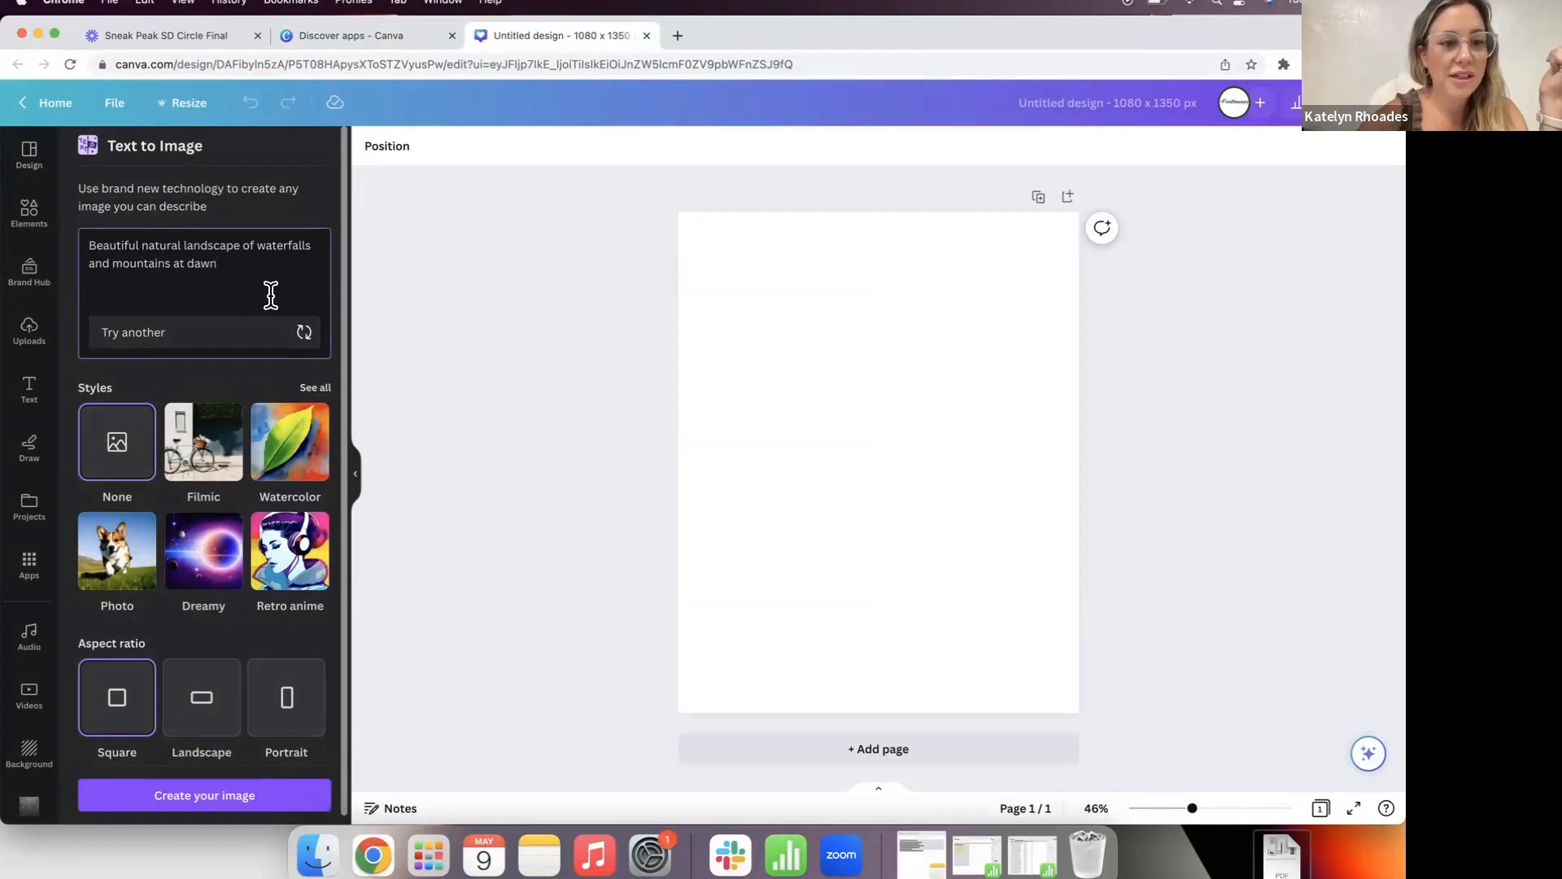
pyautogui.press('Return')
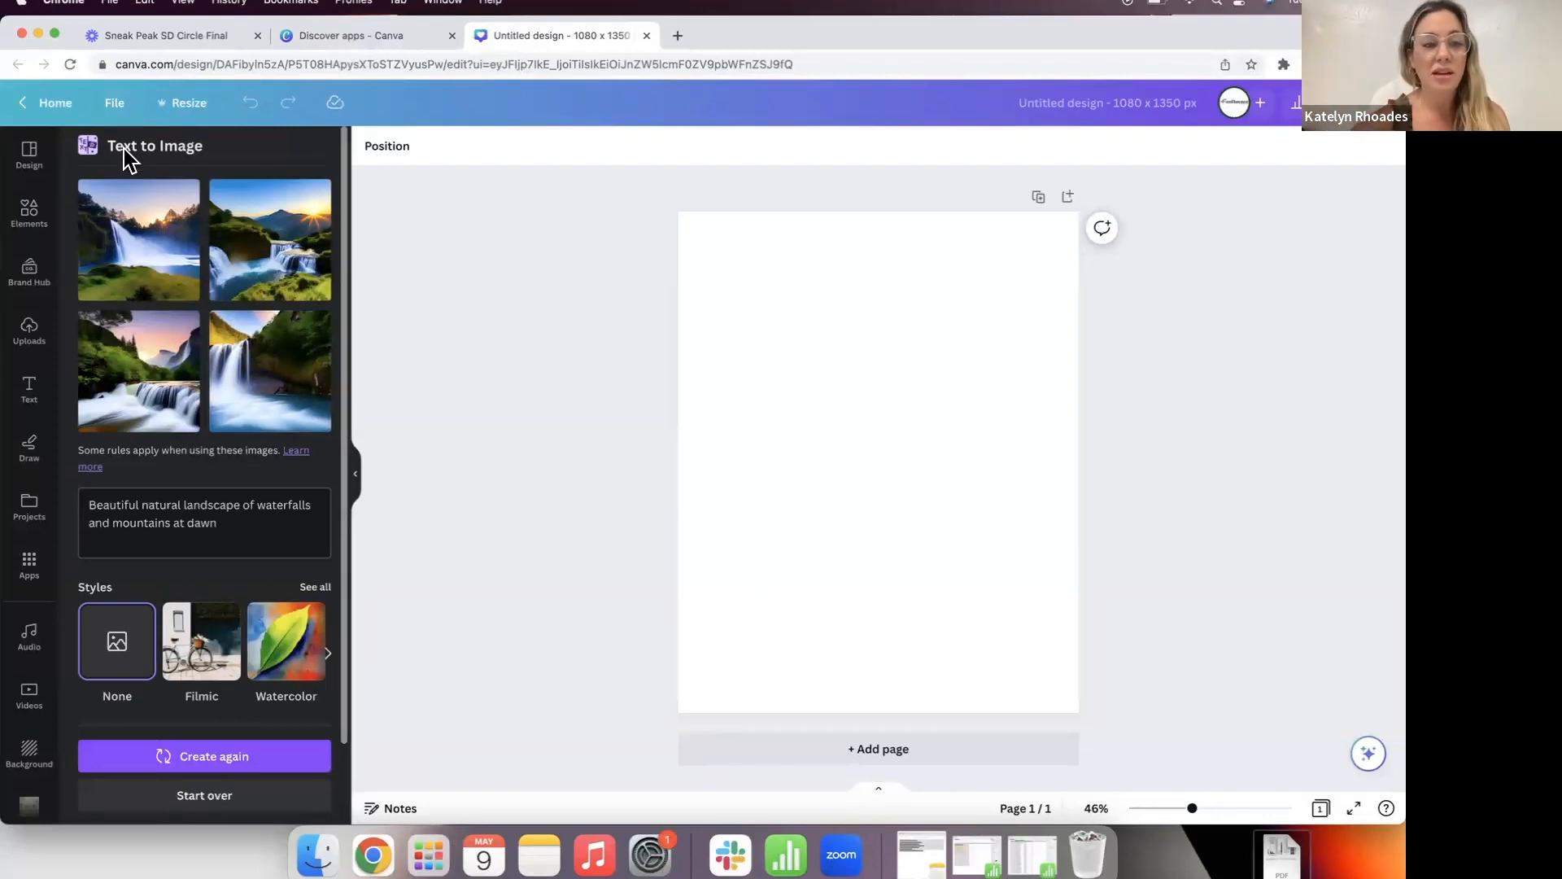
# Step: Add the first waterfall image and stretch it to fill the whole page
pyautogui.click(127, 244)
pyautogui.moveTo(766, 350); pyautogui.dragTo(628, 212)
pyautogui.moveTo(1002, 586); pyautogui.dragTo(1185, 691)
pyautogui.click(1228, 570)
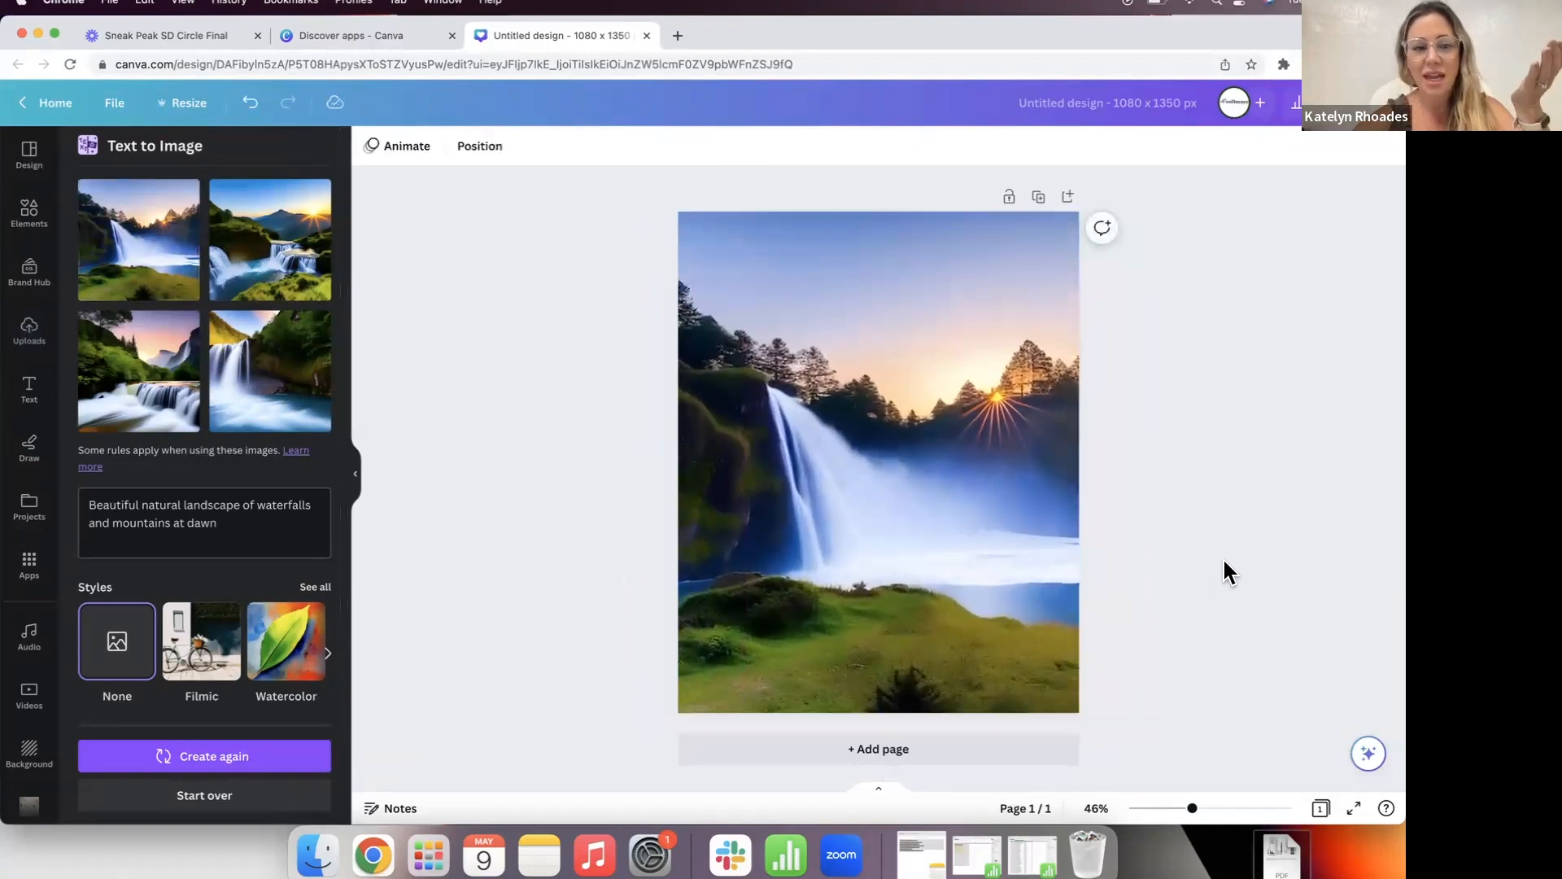
pyautogui.click(978, 345)
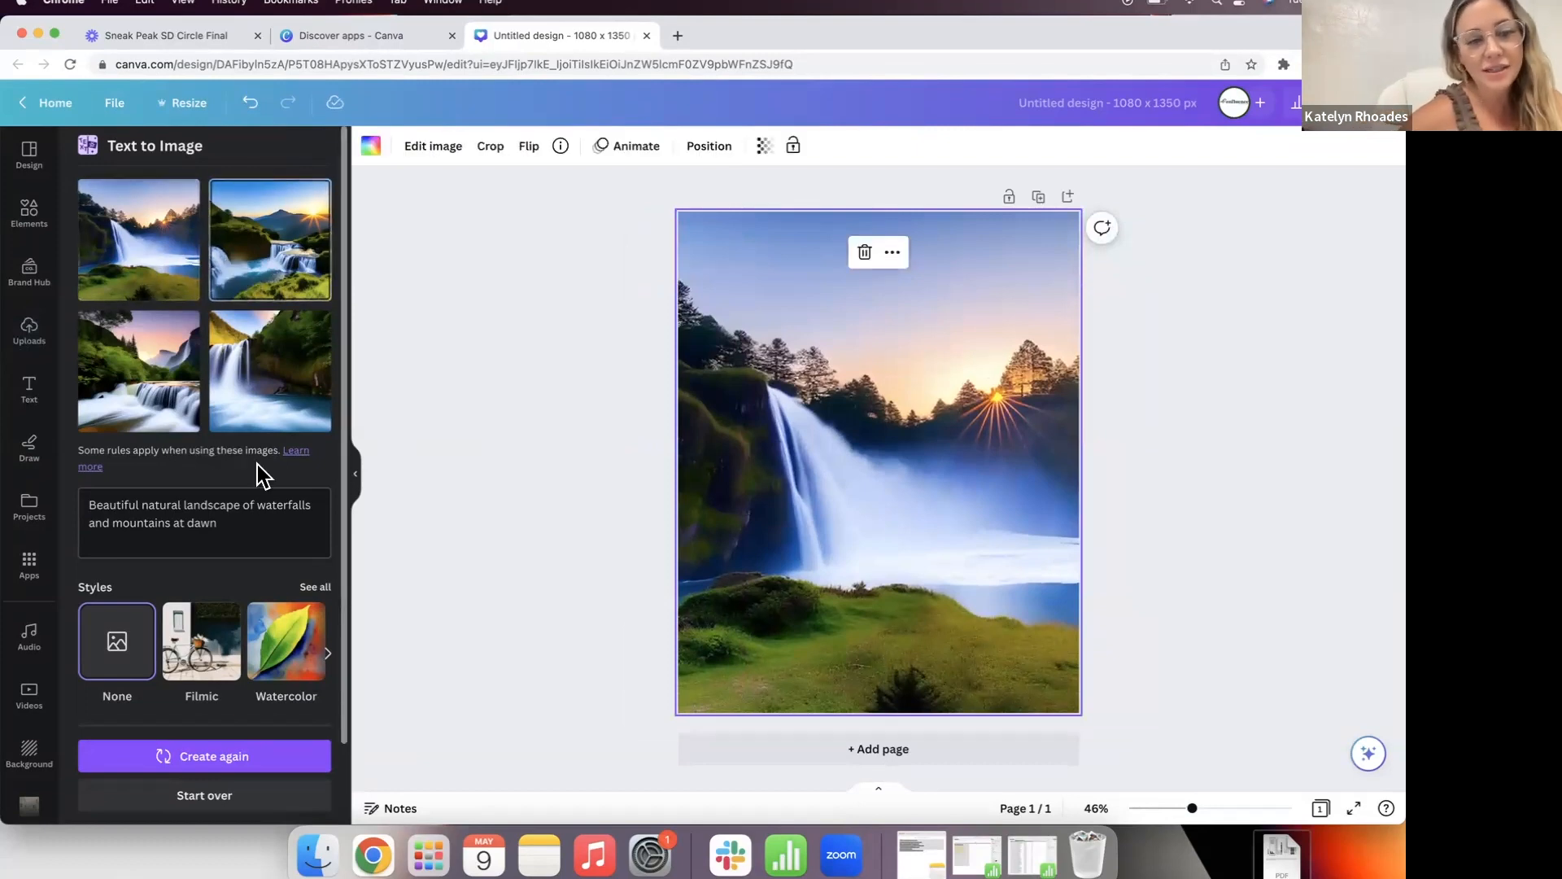
# Step: Regenerate the images in Watercolor style
pyautogui.click(208, 646)
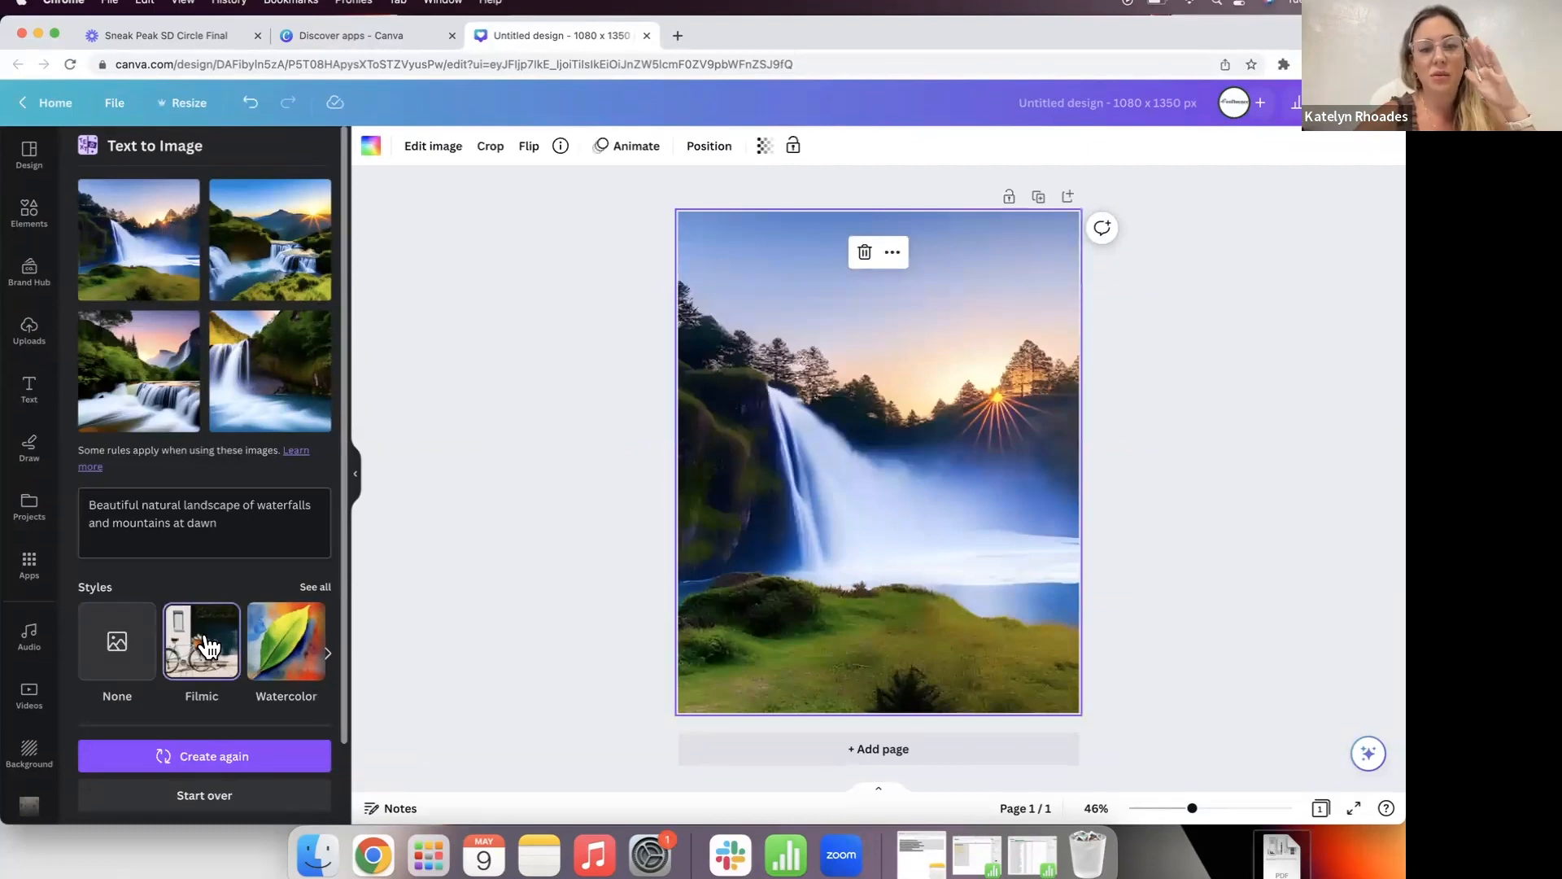
pyautogui.click(271, 651)
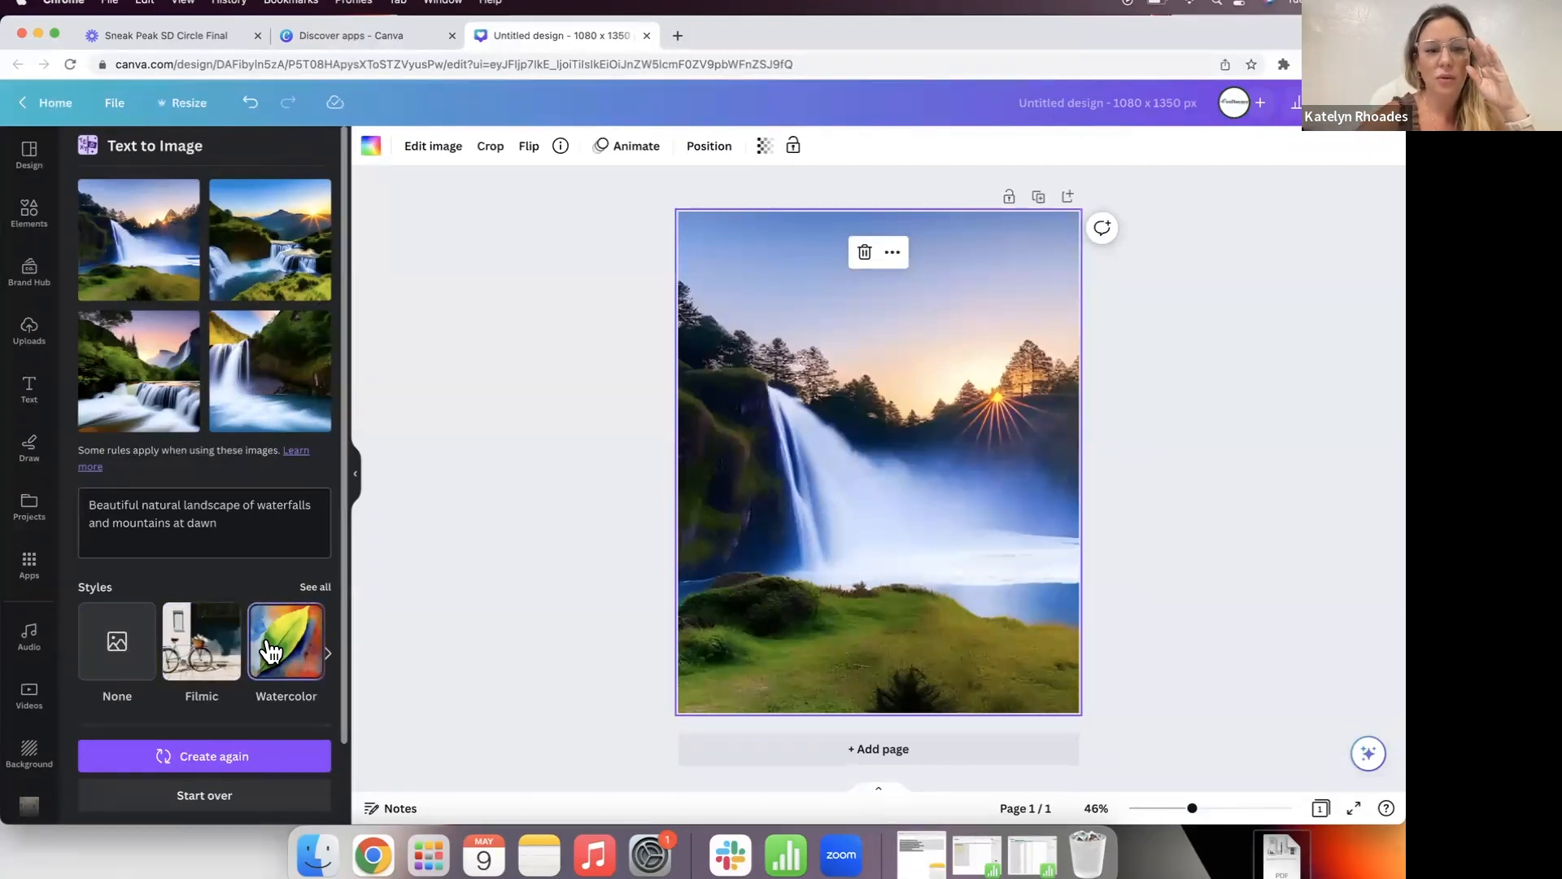
pyautogui.click(227, 754)
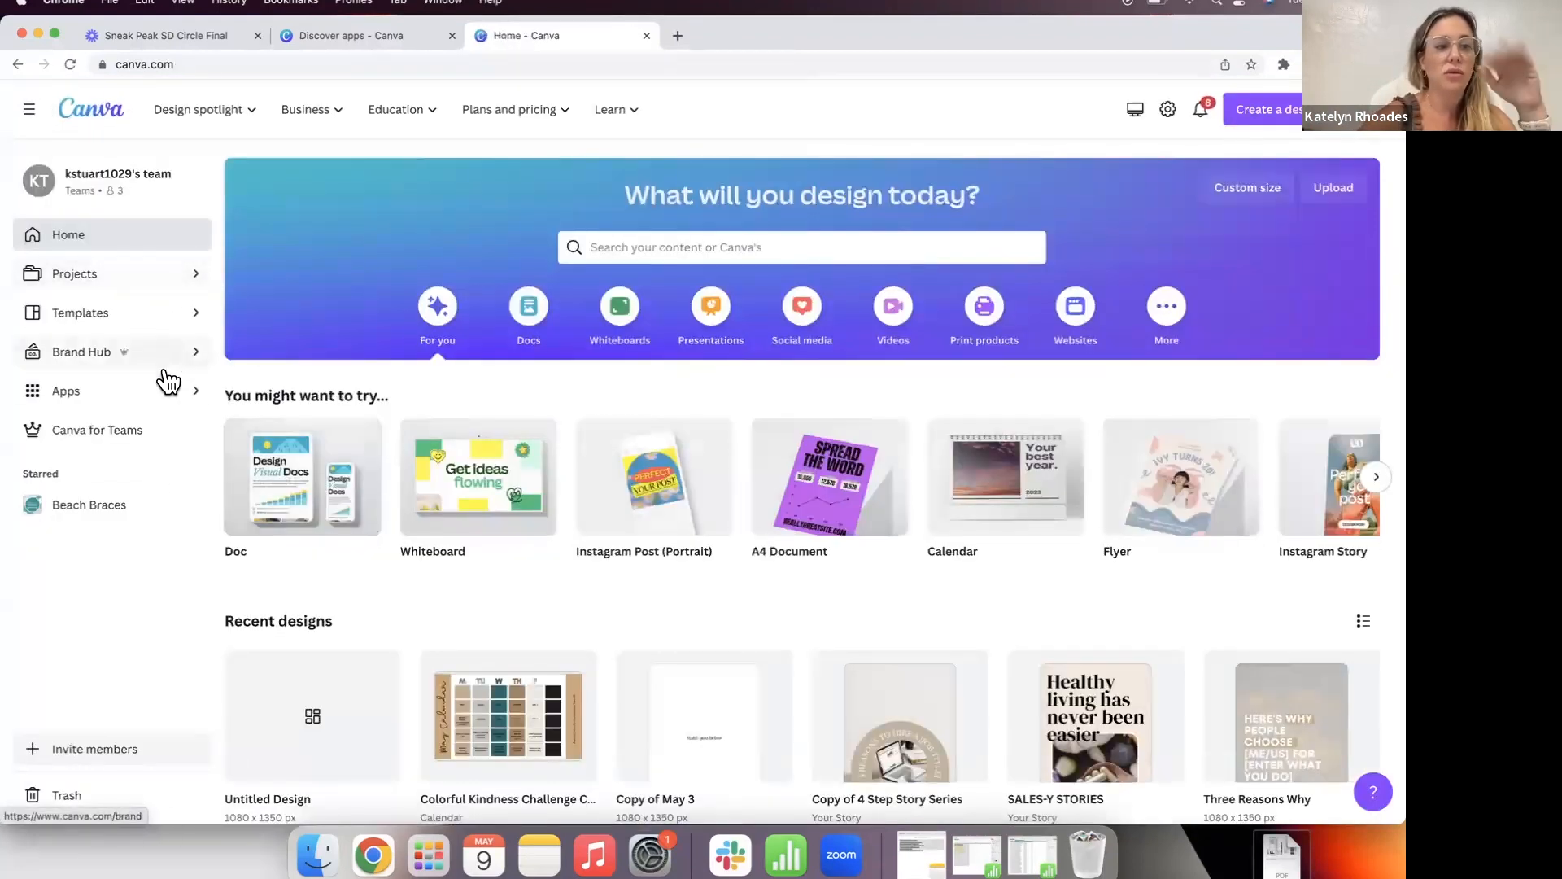
pyautogui.click(120, 396)
pyautogui.scroll(-3, 293, 601)
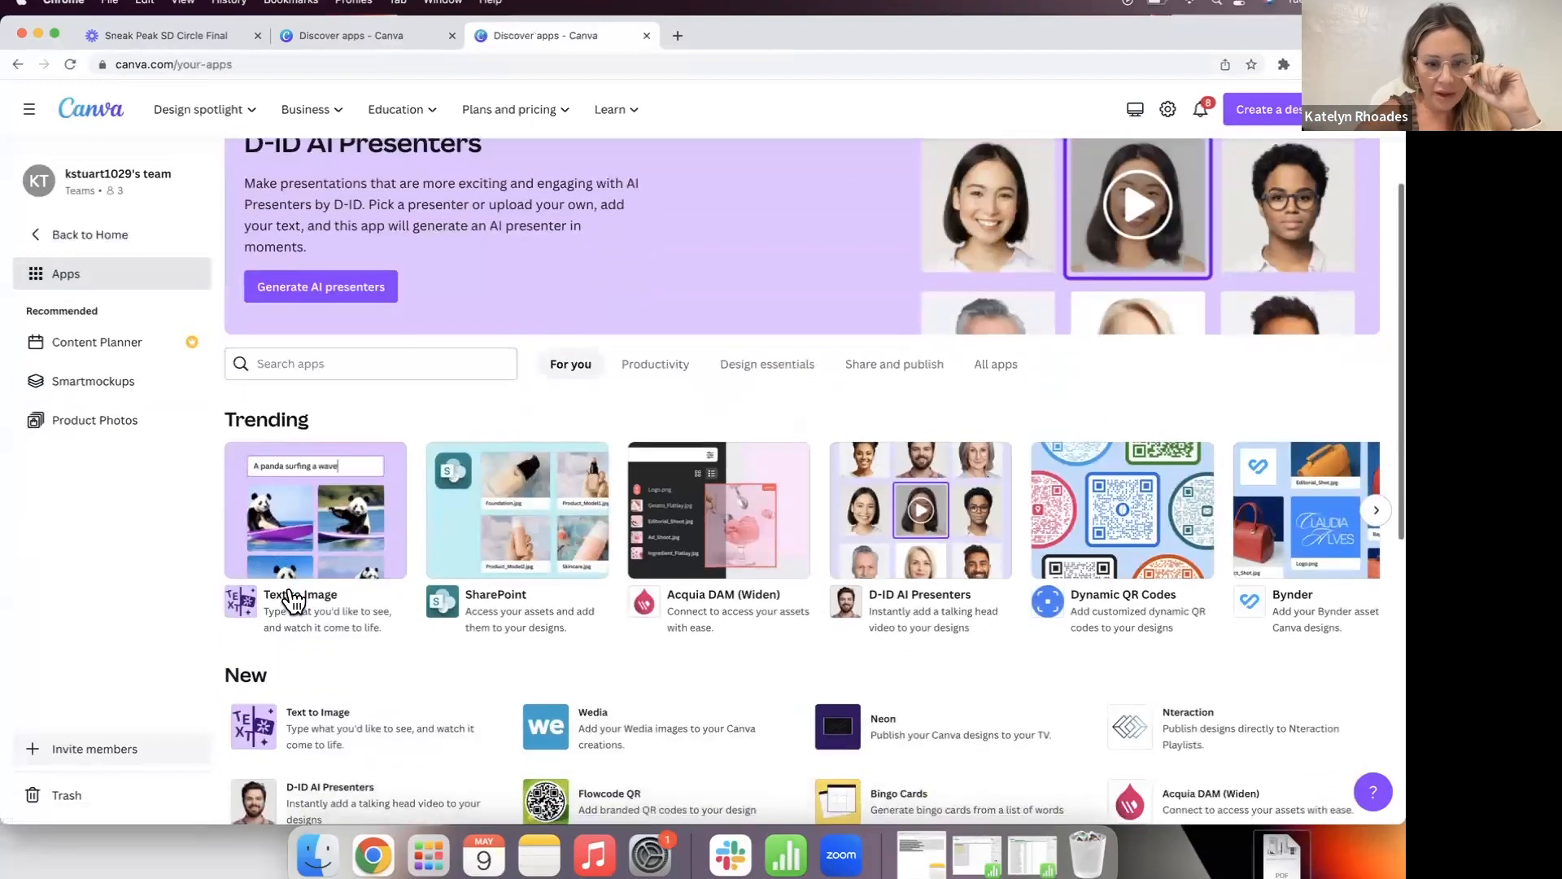
pyautogui.scroll(-8, 1245, 585)
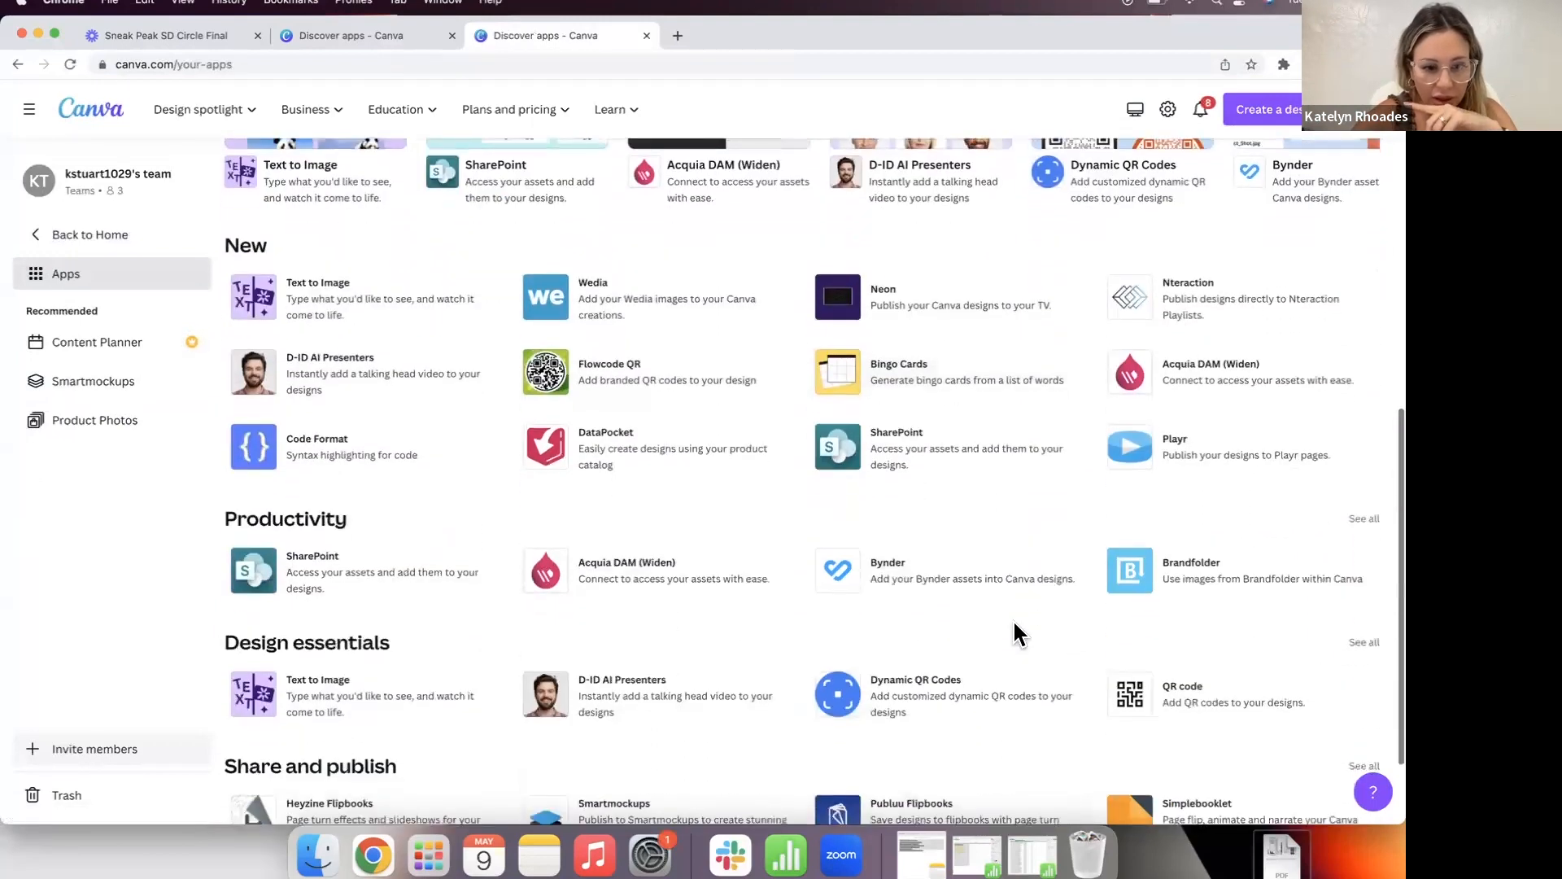
pyautogui.scroll(-2, 1014, 625)
pyautogui.scroll(-2, 1011, 627)
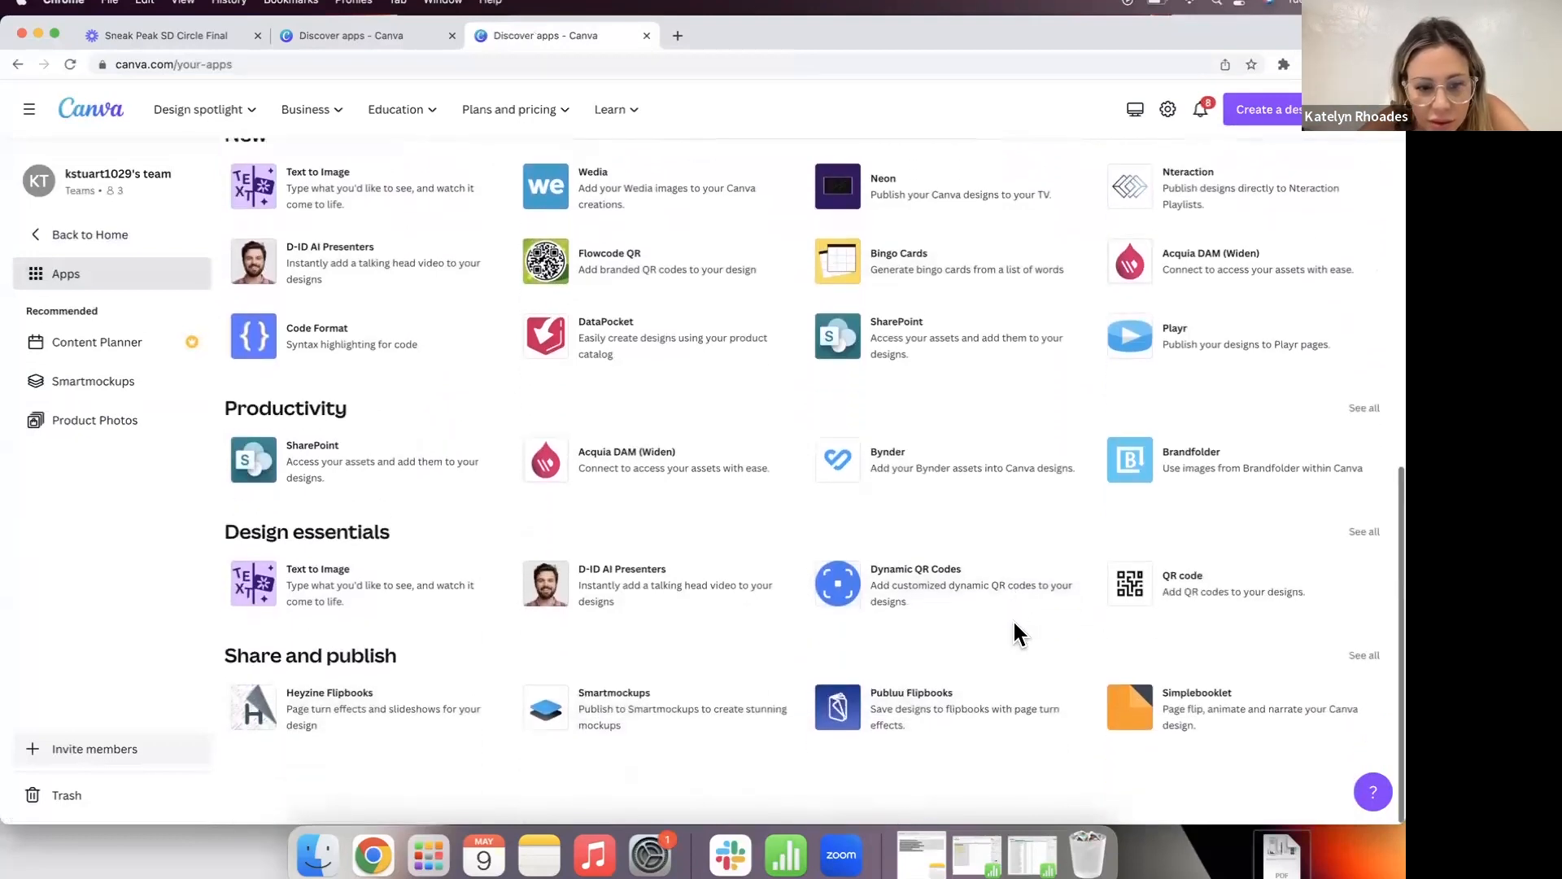
pyautogui.click(655, 714)
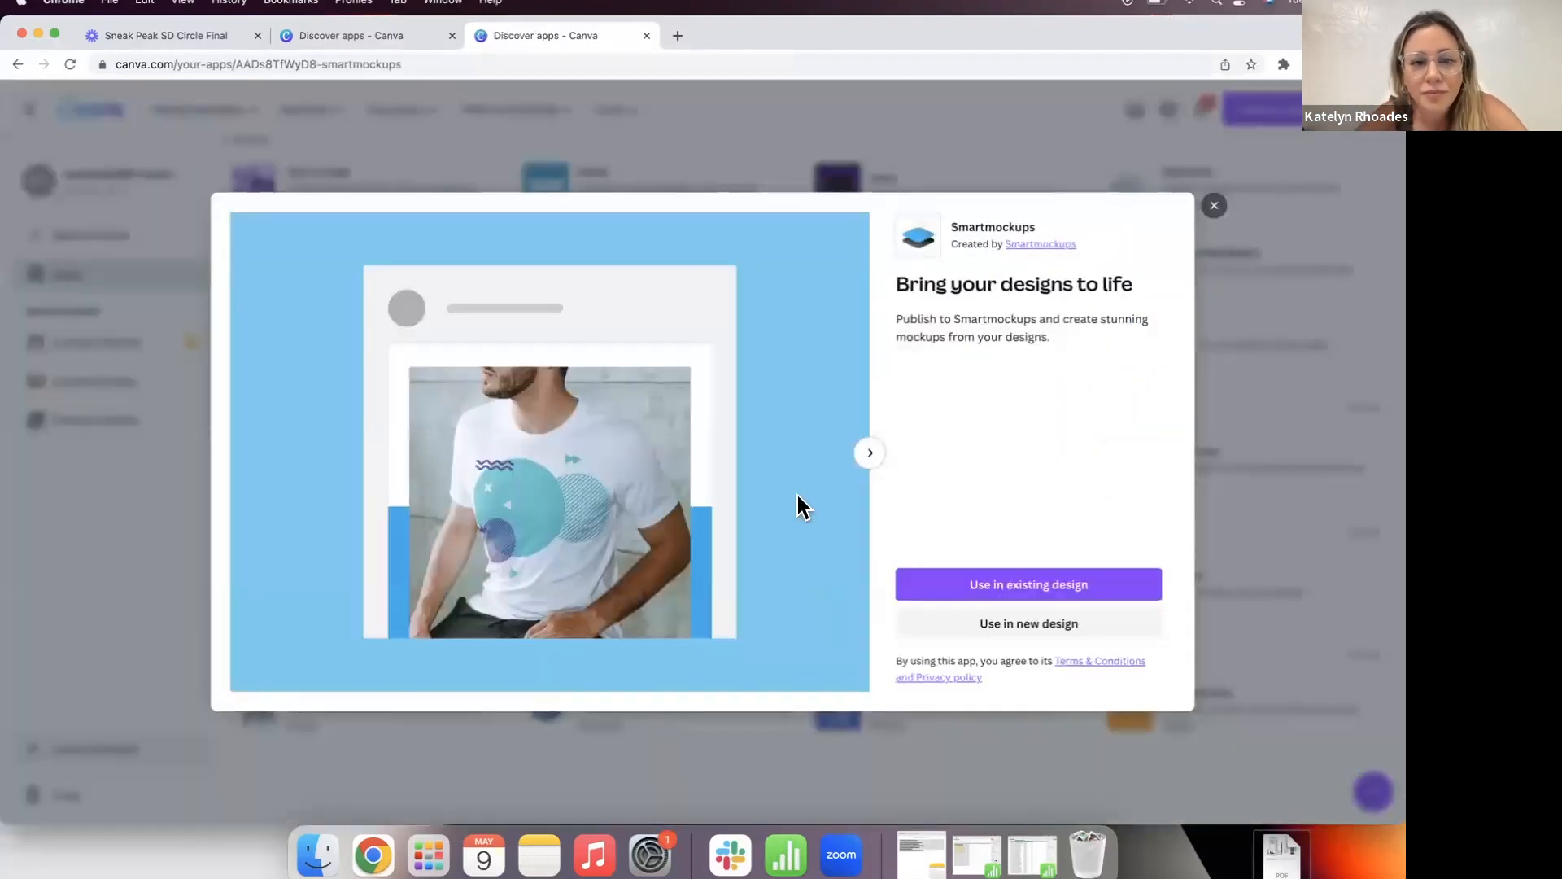
pyautogui.click(1213, 205)
pyautogui.click(46, 236)
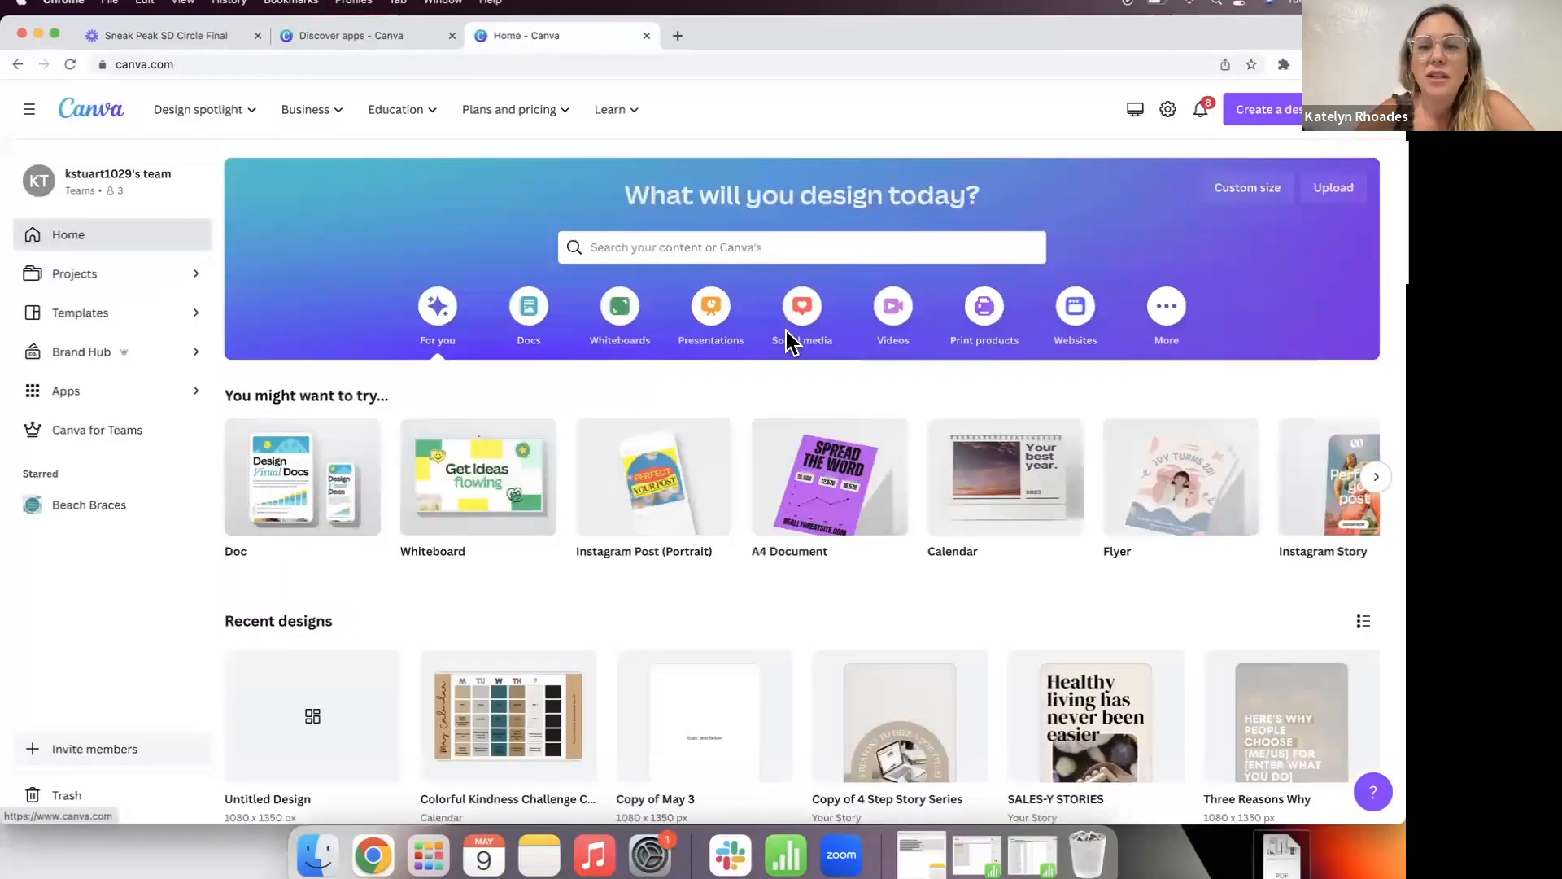
# Step: Search Canva templates for 'painting contractor' and pick the suggestion
pyautogui.click(654, 242)
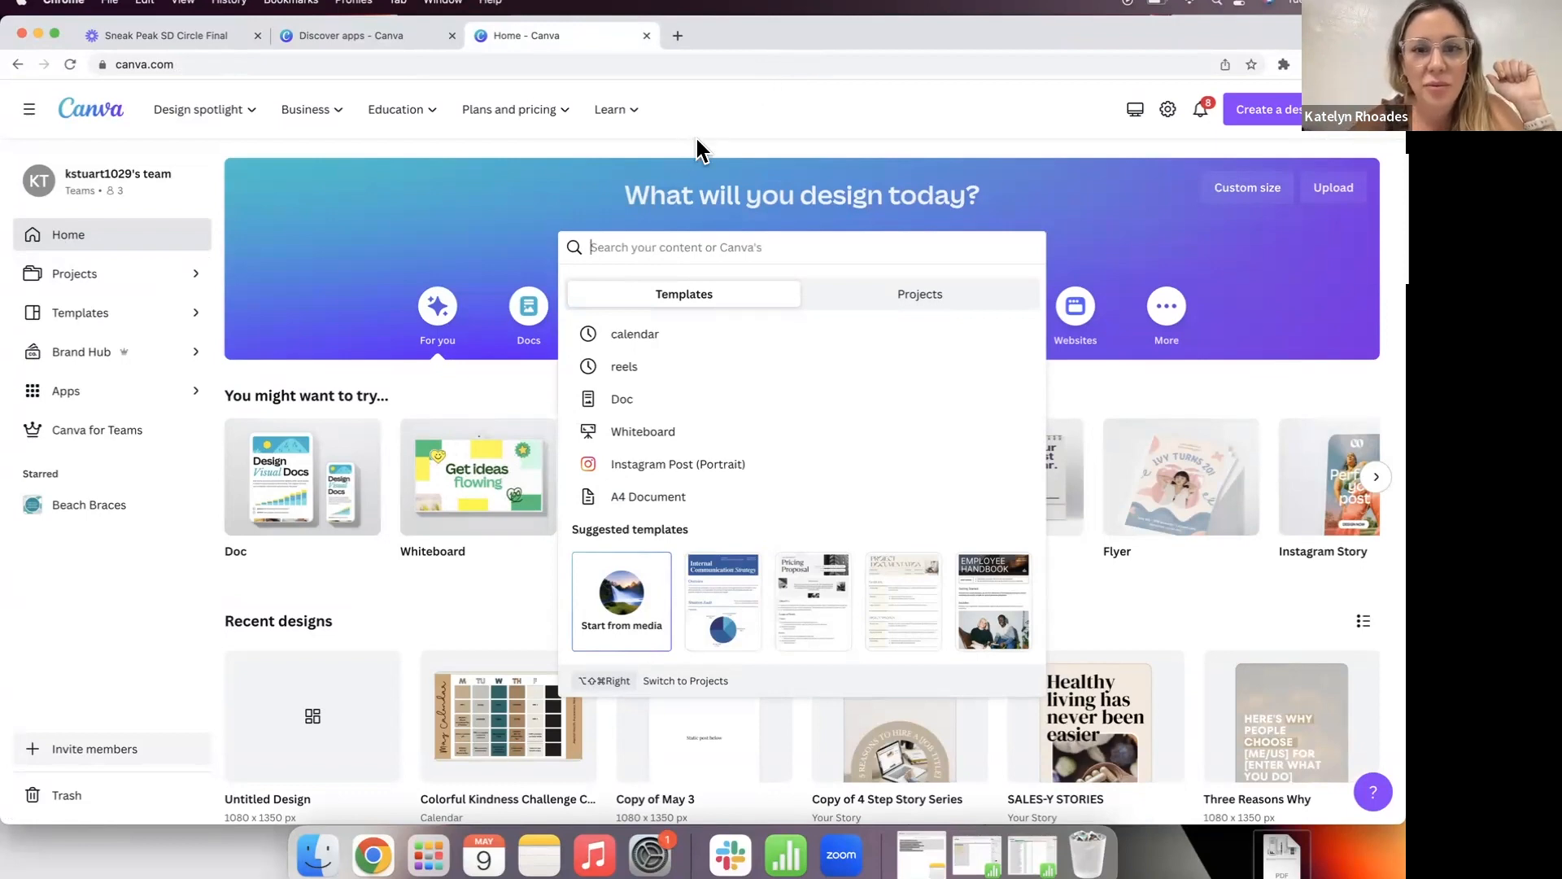
pyautogui.click(712, 199)
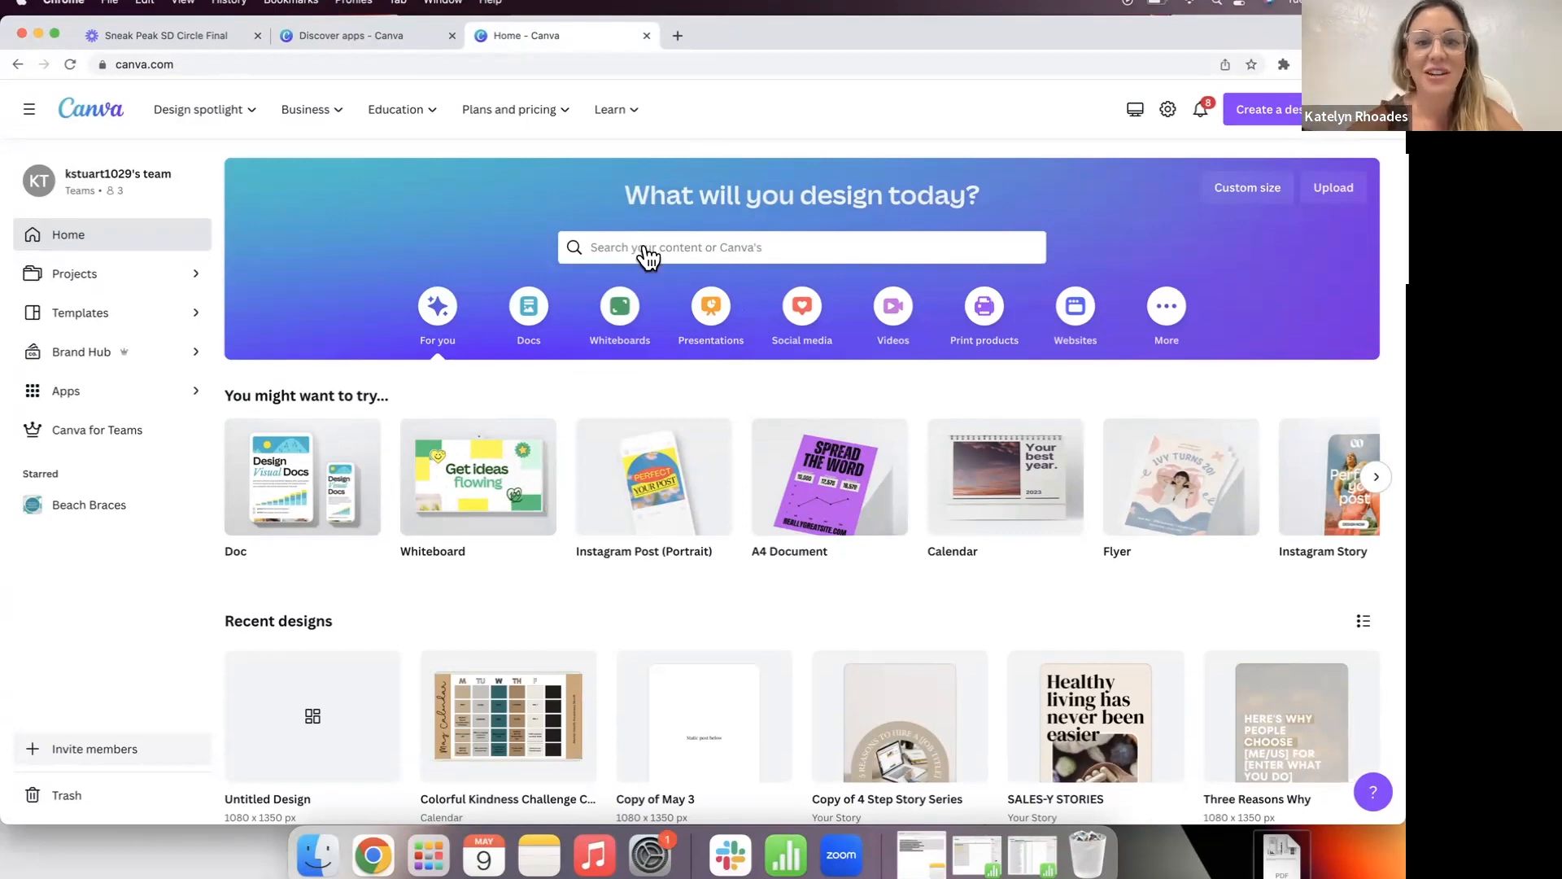
pyautogui.click(621, 252)
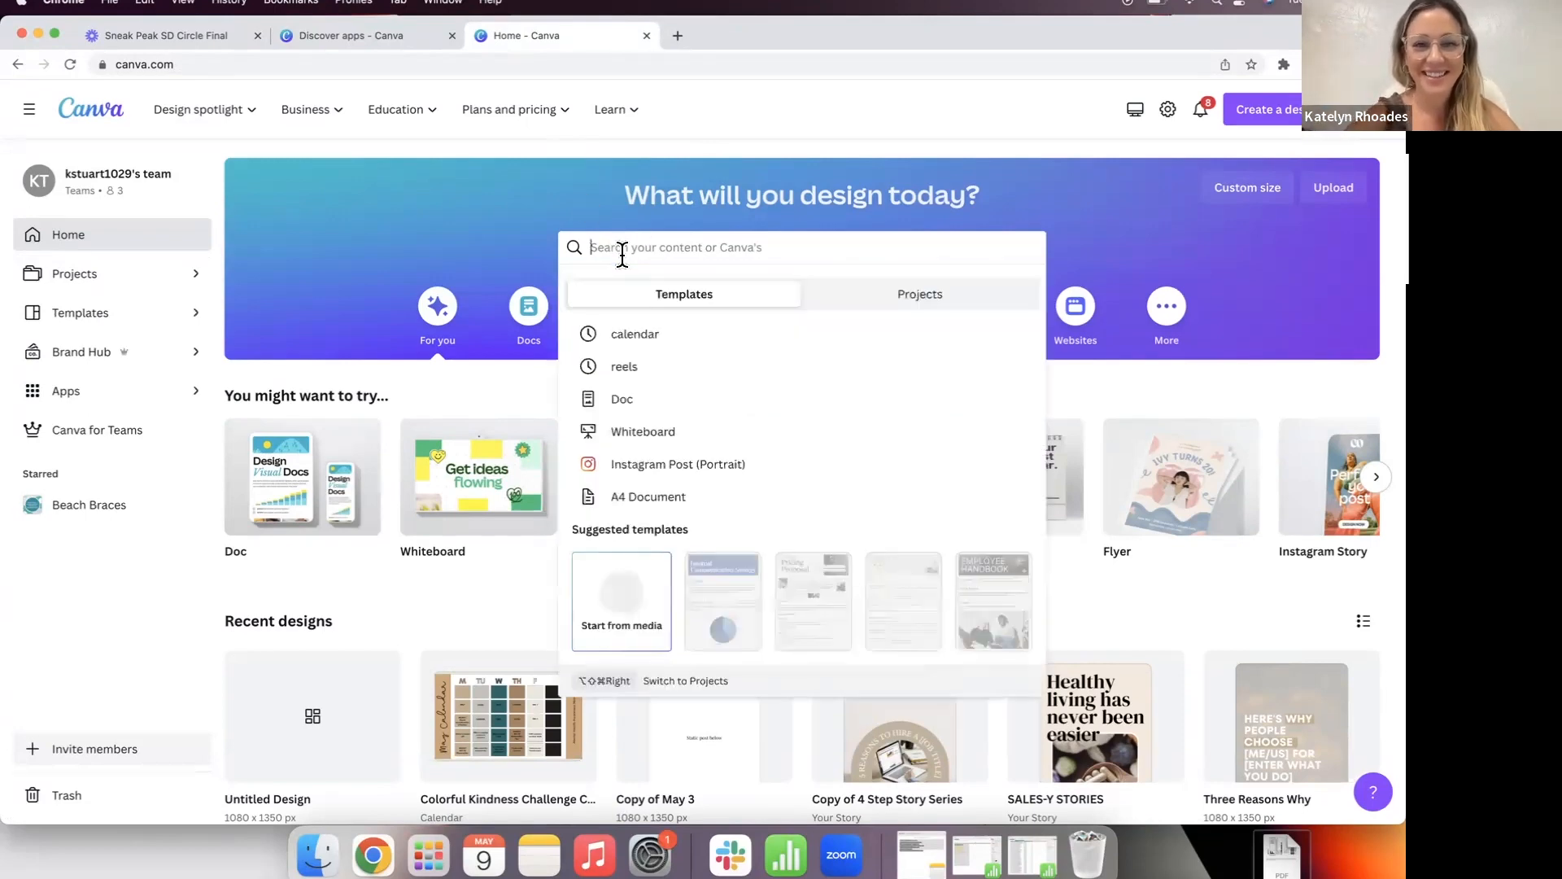
pyautogui.write('pain')
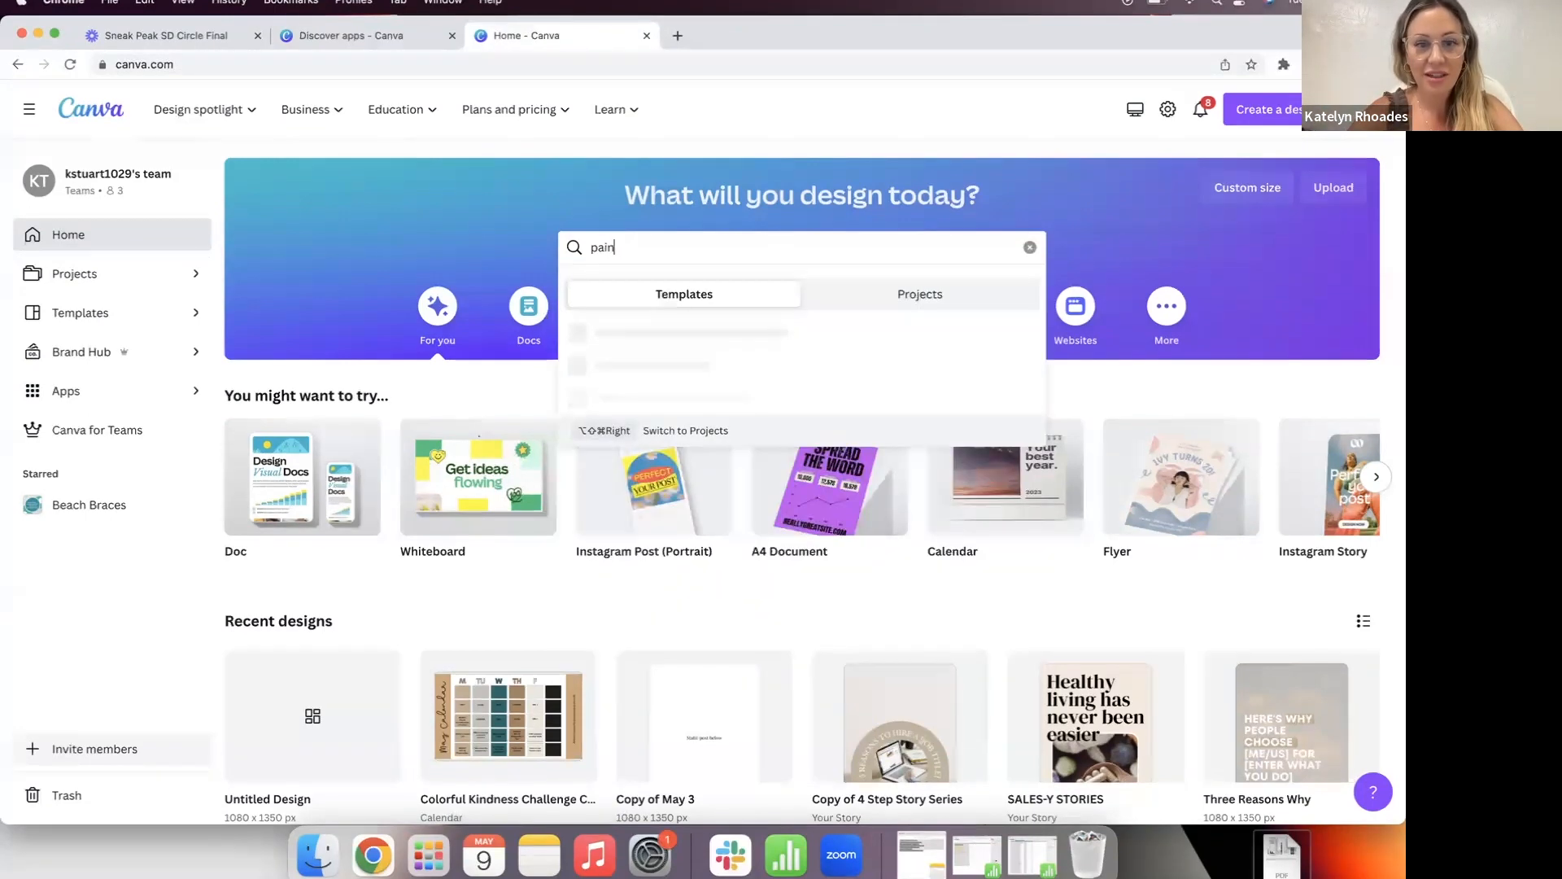
pyautogui.write('ting contractor')
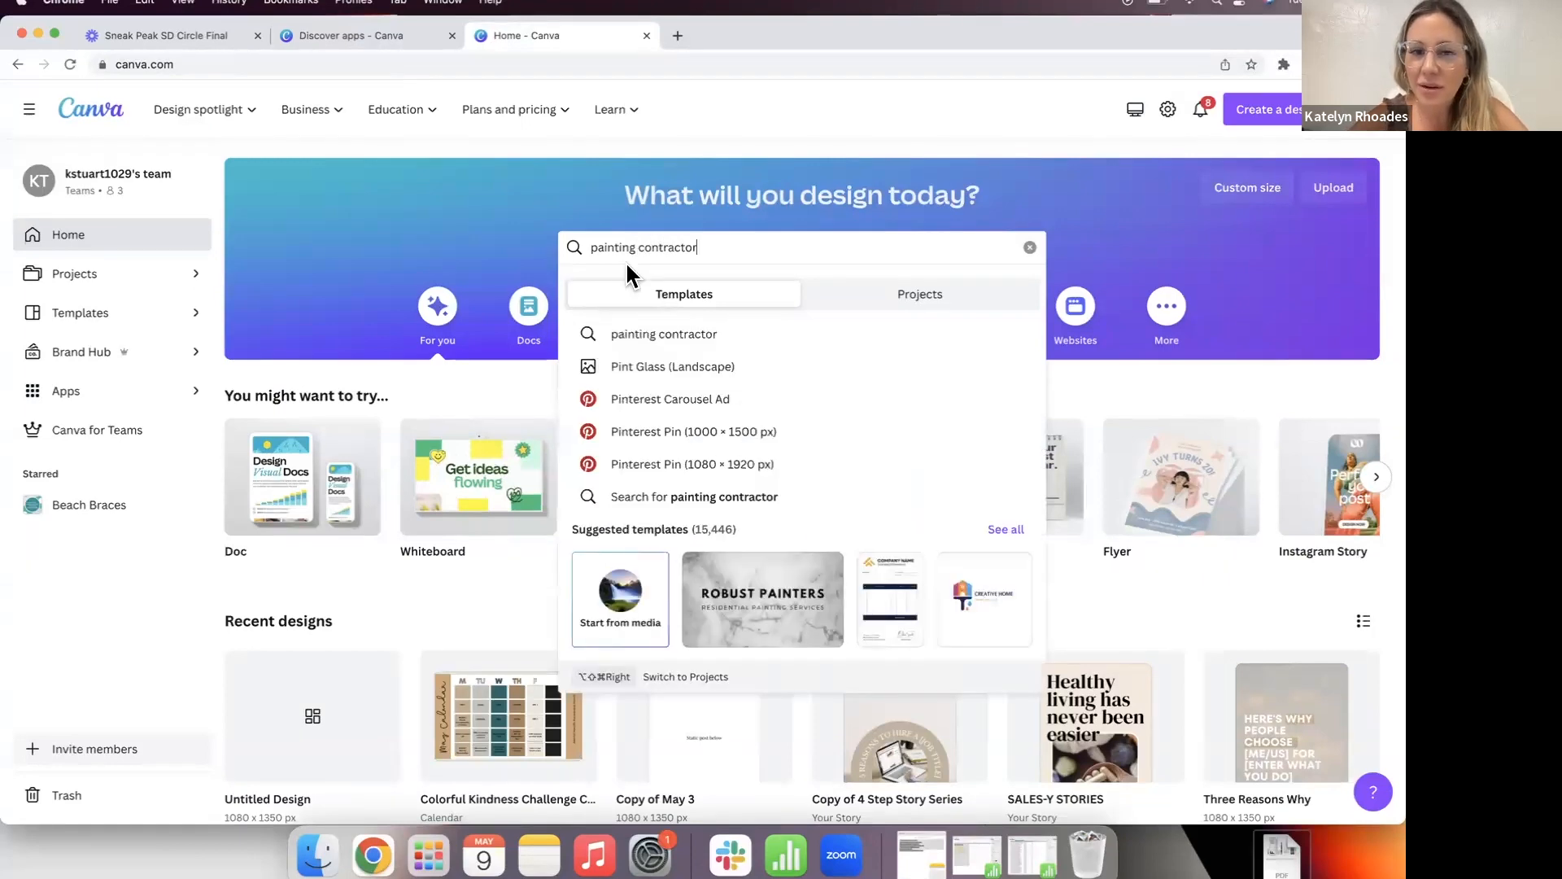
pyautogui.click(645, 341)
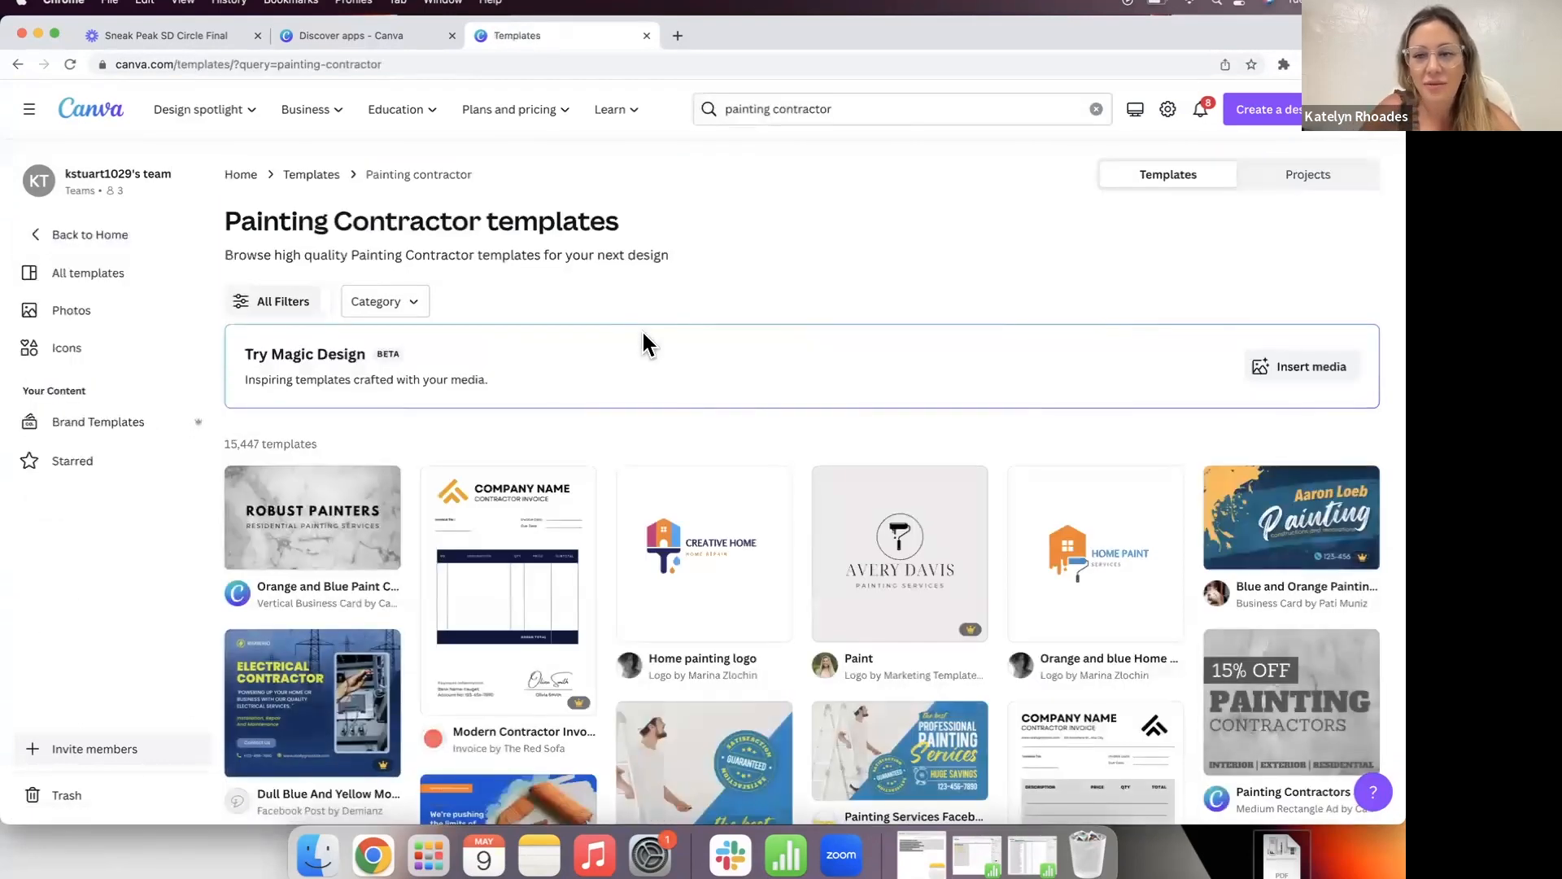
# Step: Open the White Orange And Slate Green Electrical Contractor Facebook Post template for editing
pyautogui.scroll(-4, 307, 638)
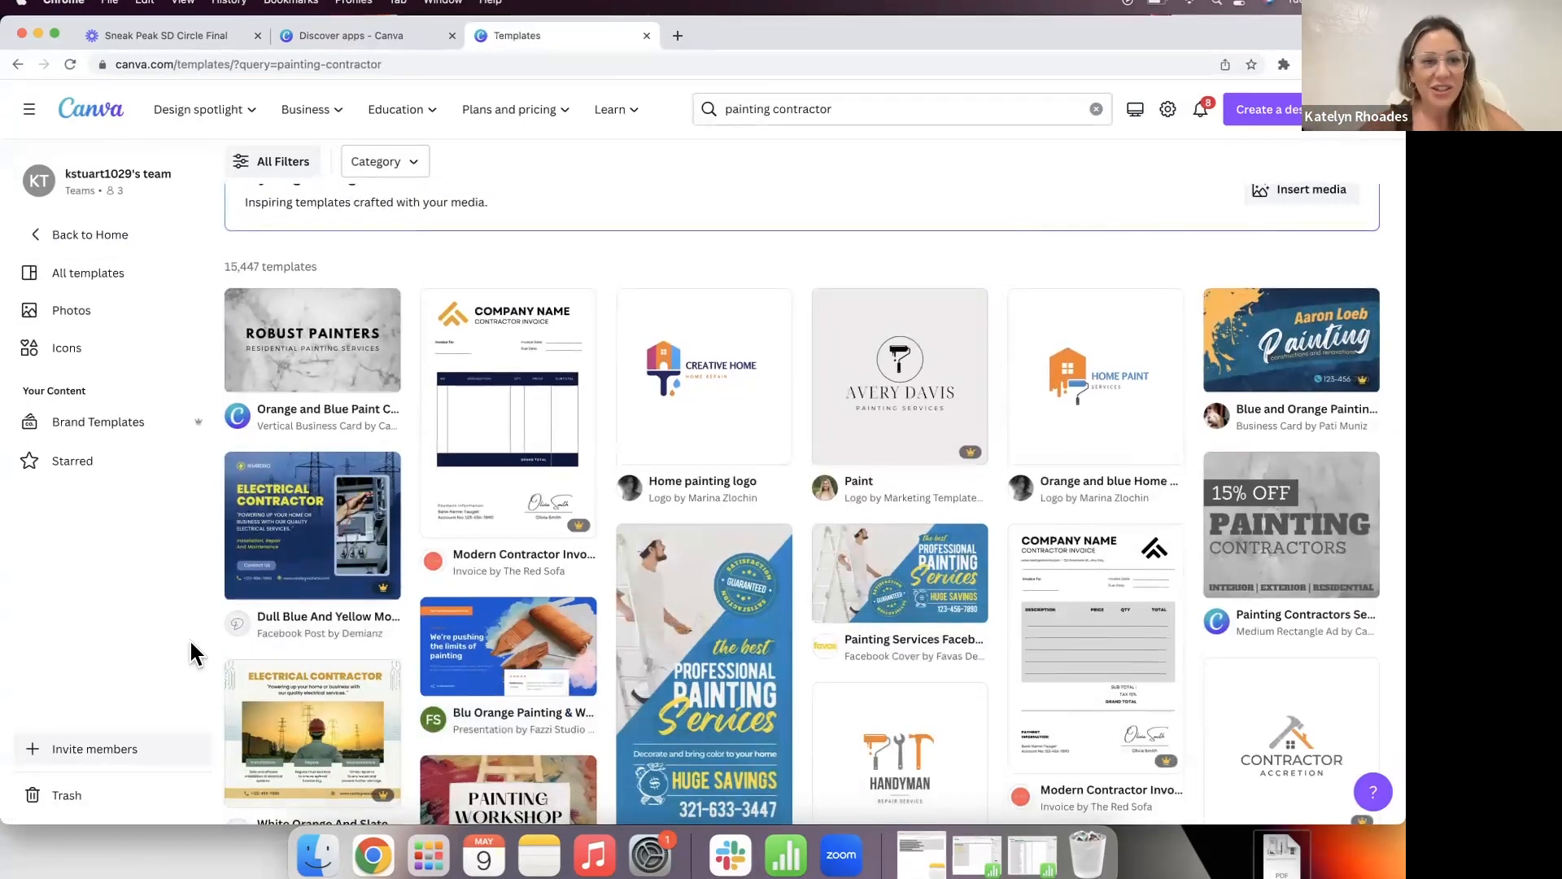
pyautogui.scroll(-2, 189, 637)
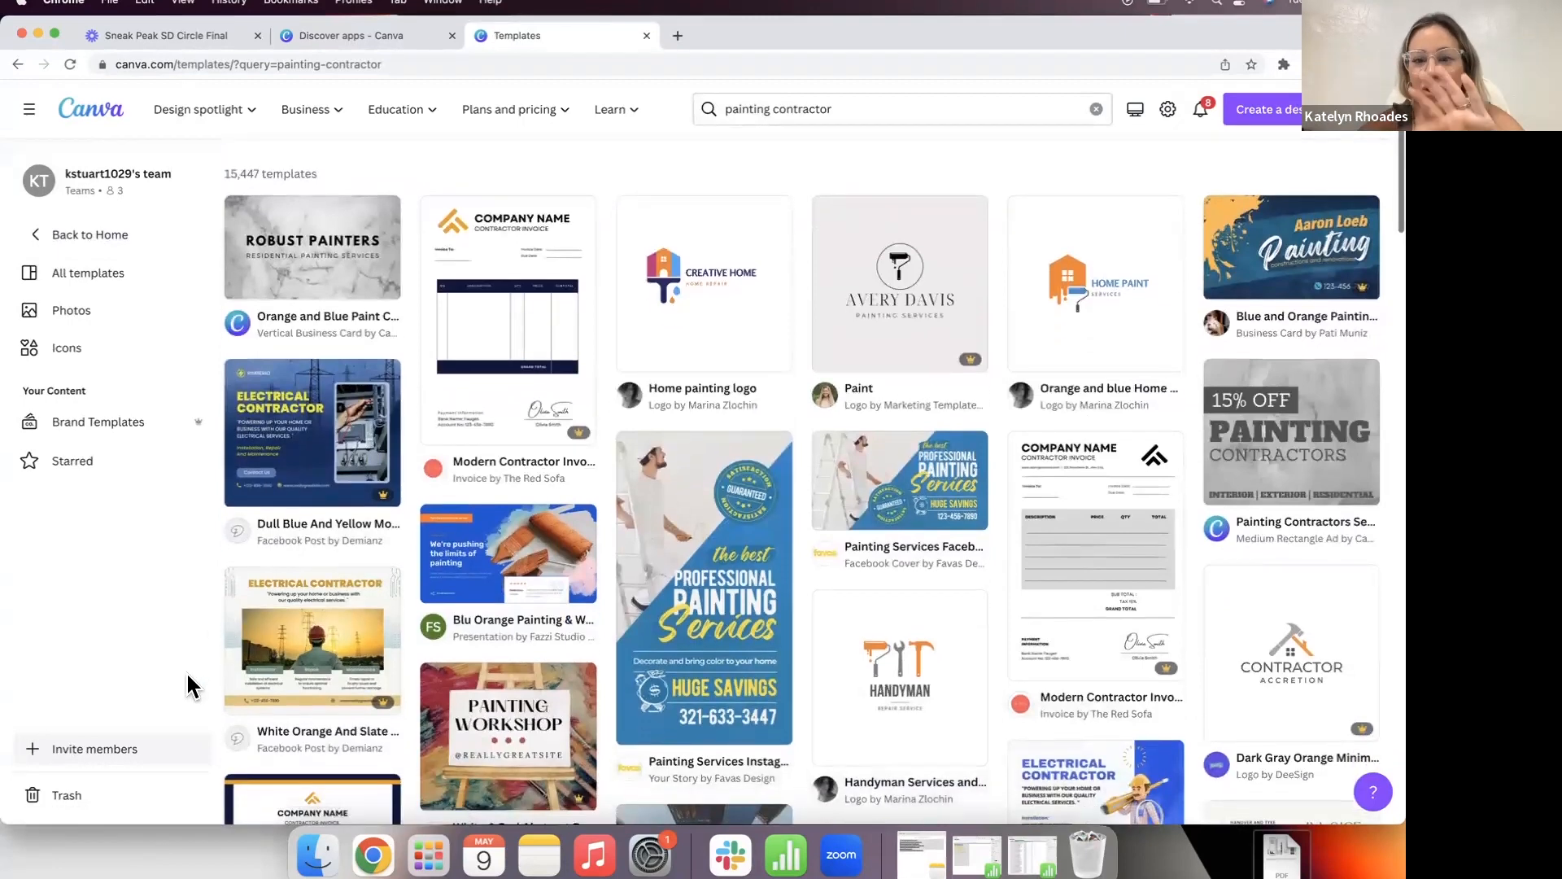
pyautogui.scroll(-1, 186, 670)
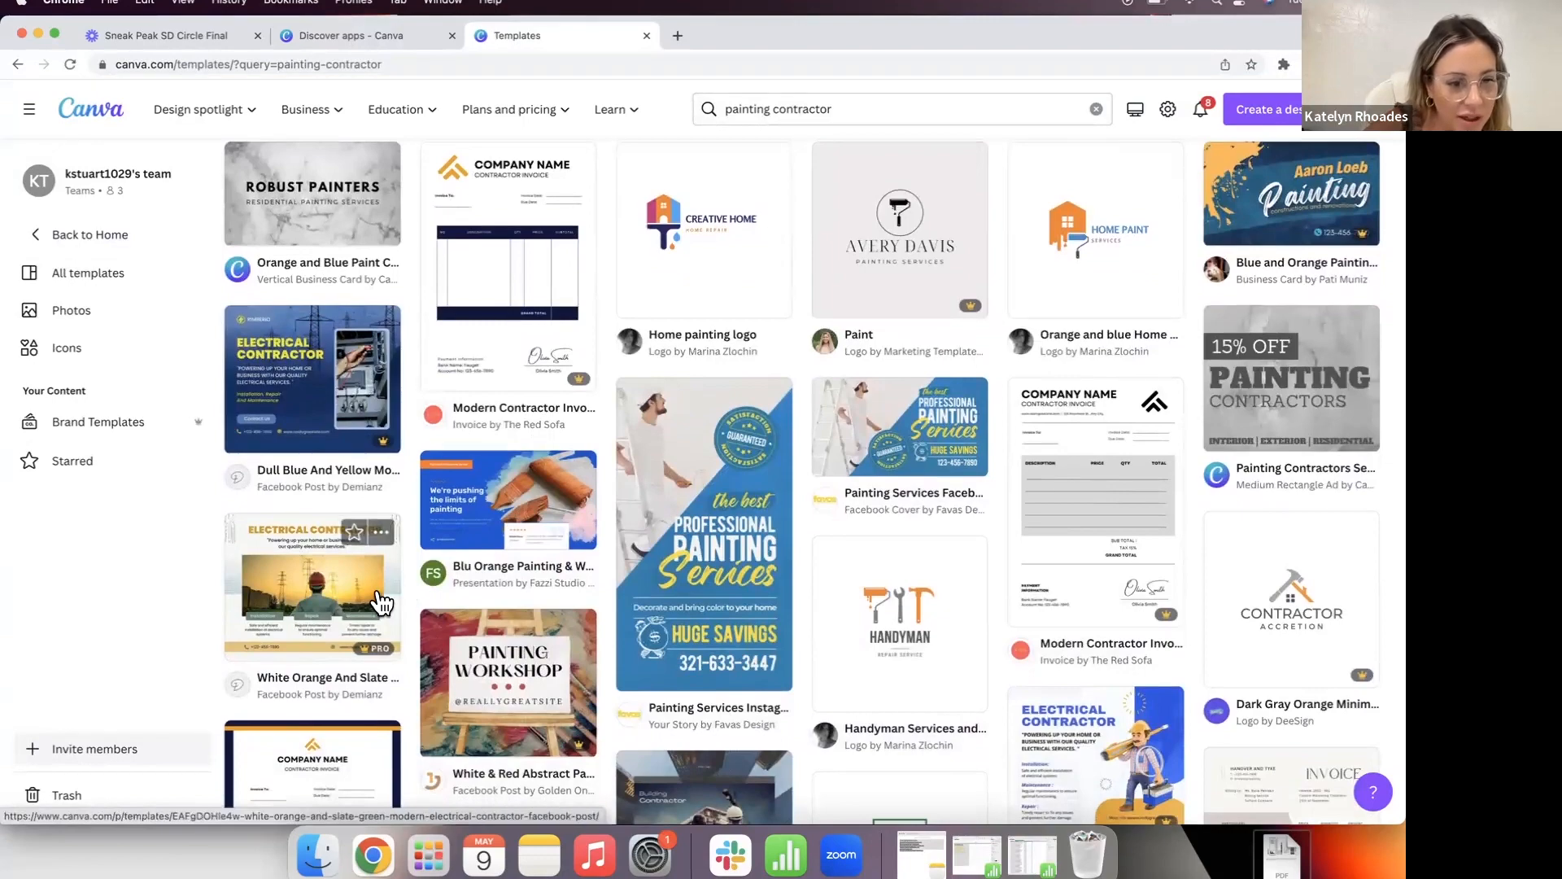
pyautogui.click(323, 596)
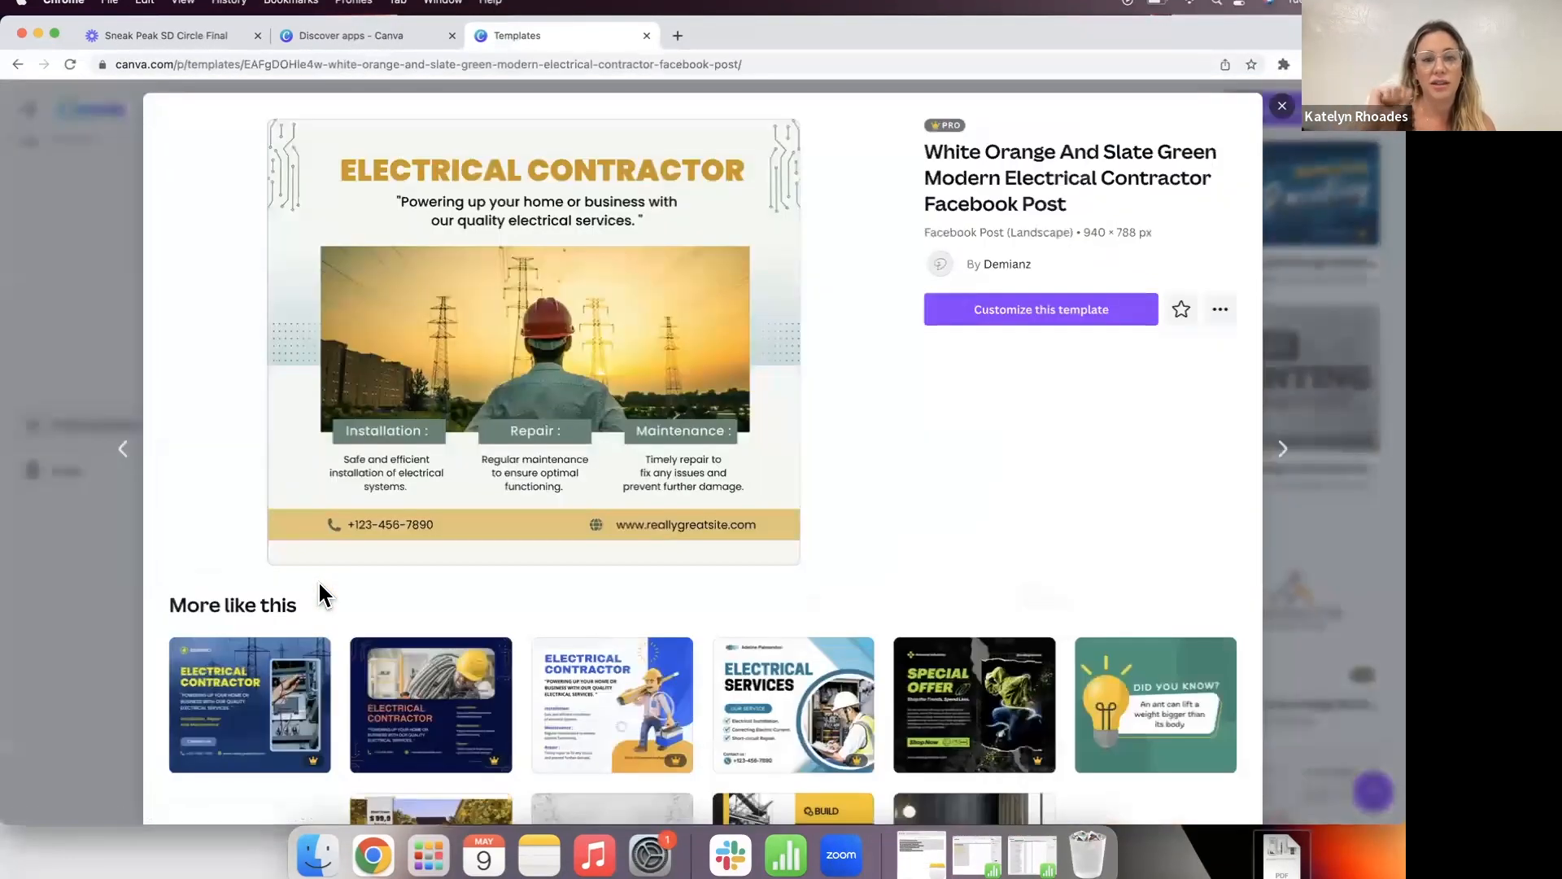
pyautogui.click(981, 303)
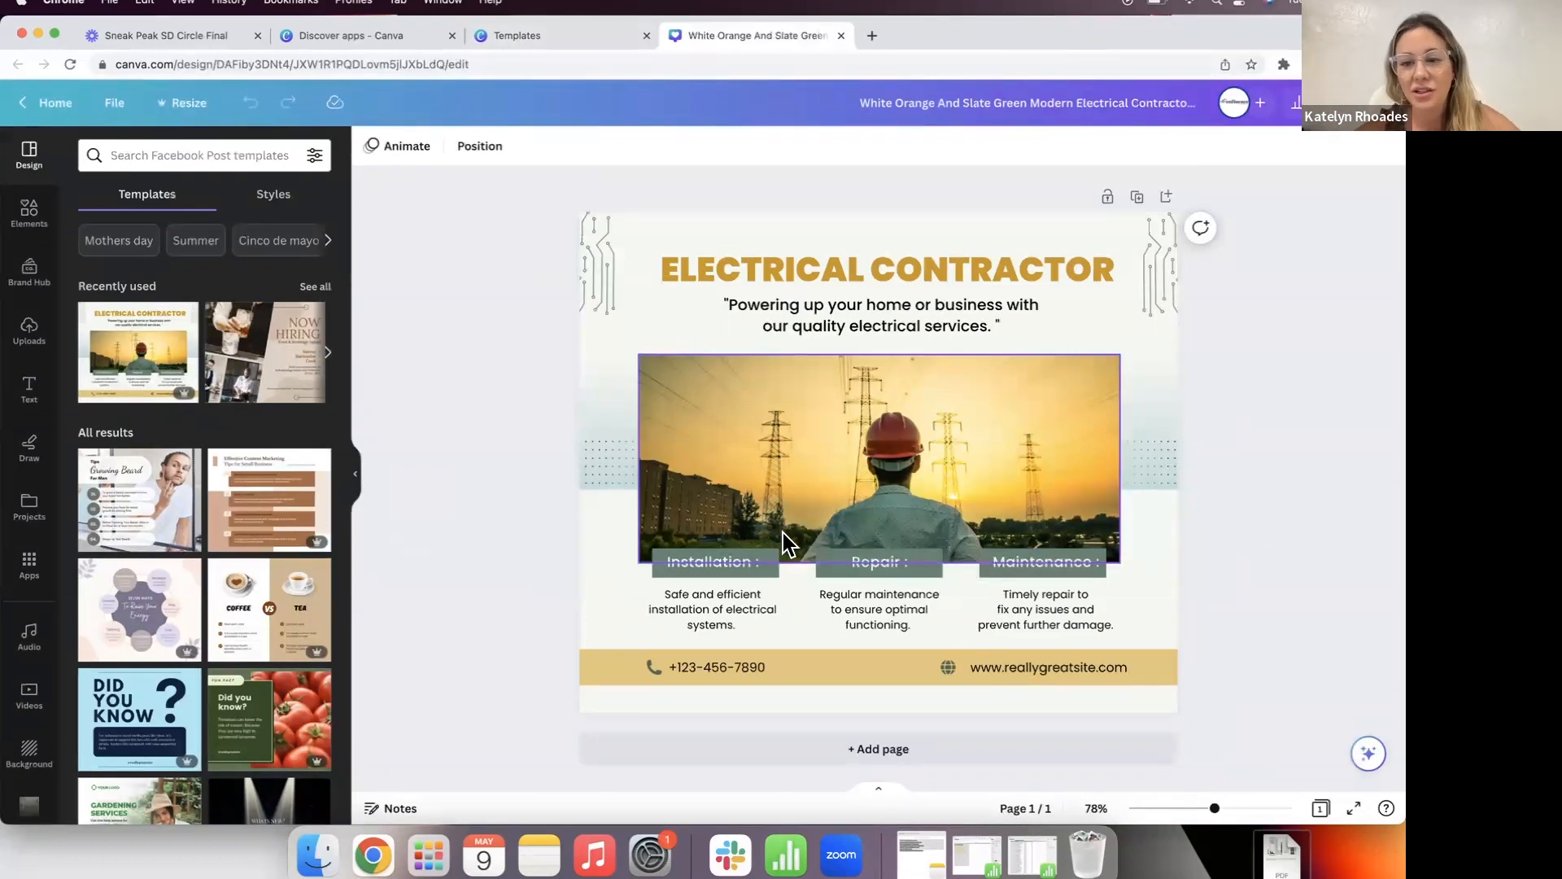
# Step: Inspect the phone number, website address and Installation label text boxes
pyautogui.click(713, 672)
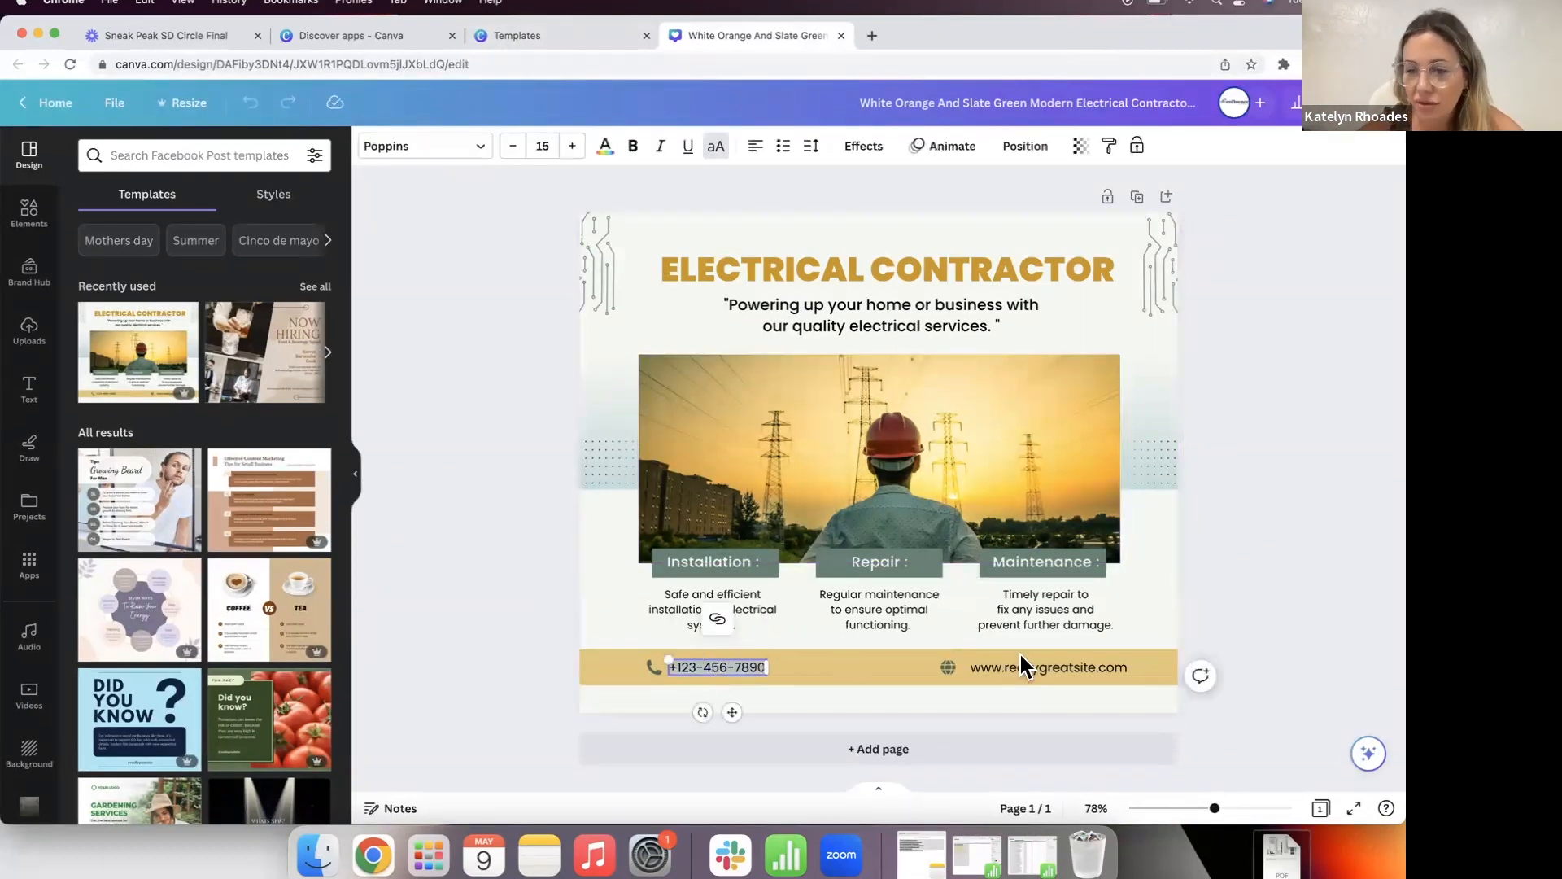
pyautogui.click(1036, 655)
pyautogui.click(415, 235)
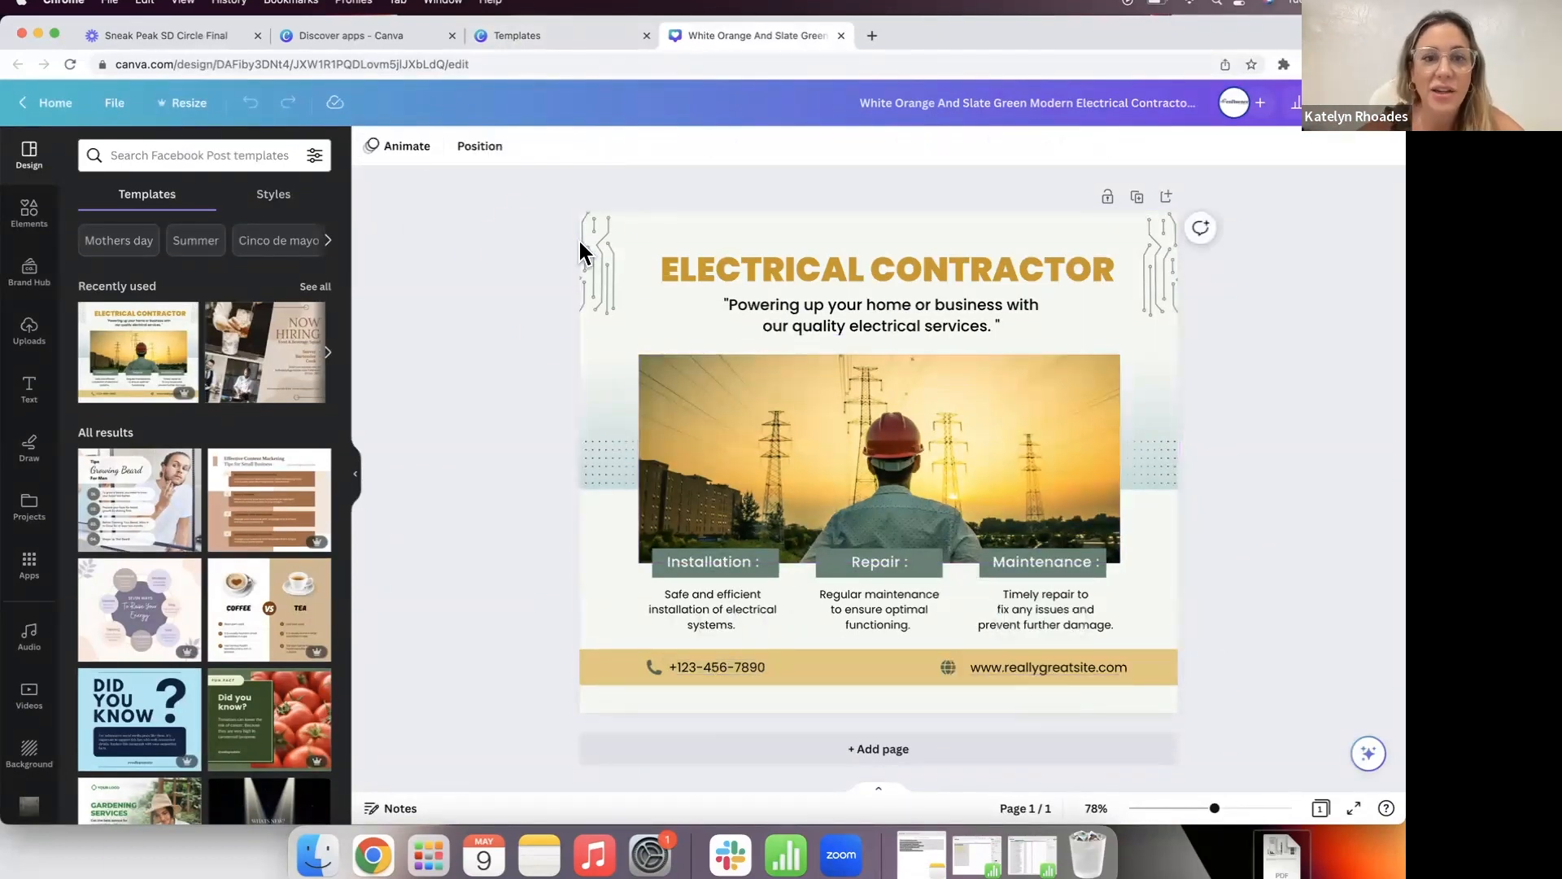
pyautogui.click(648, 569)
pyautogui.click(553, 610)
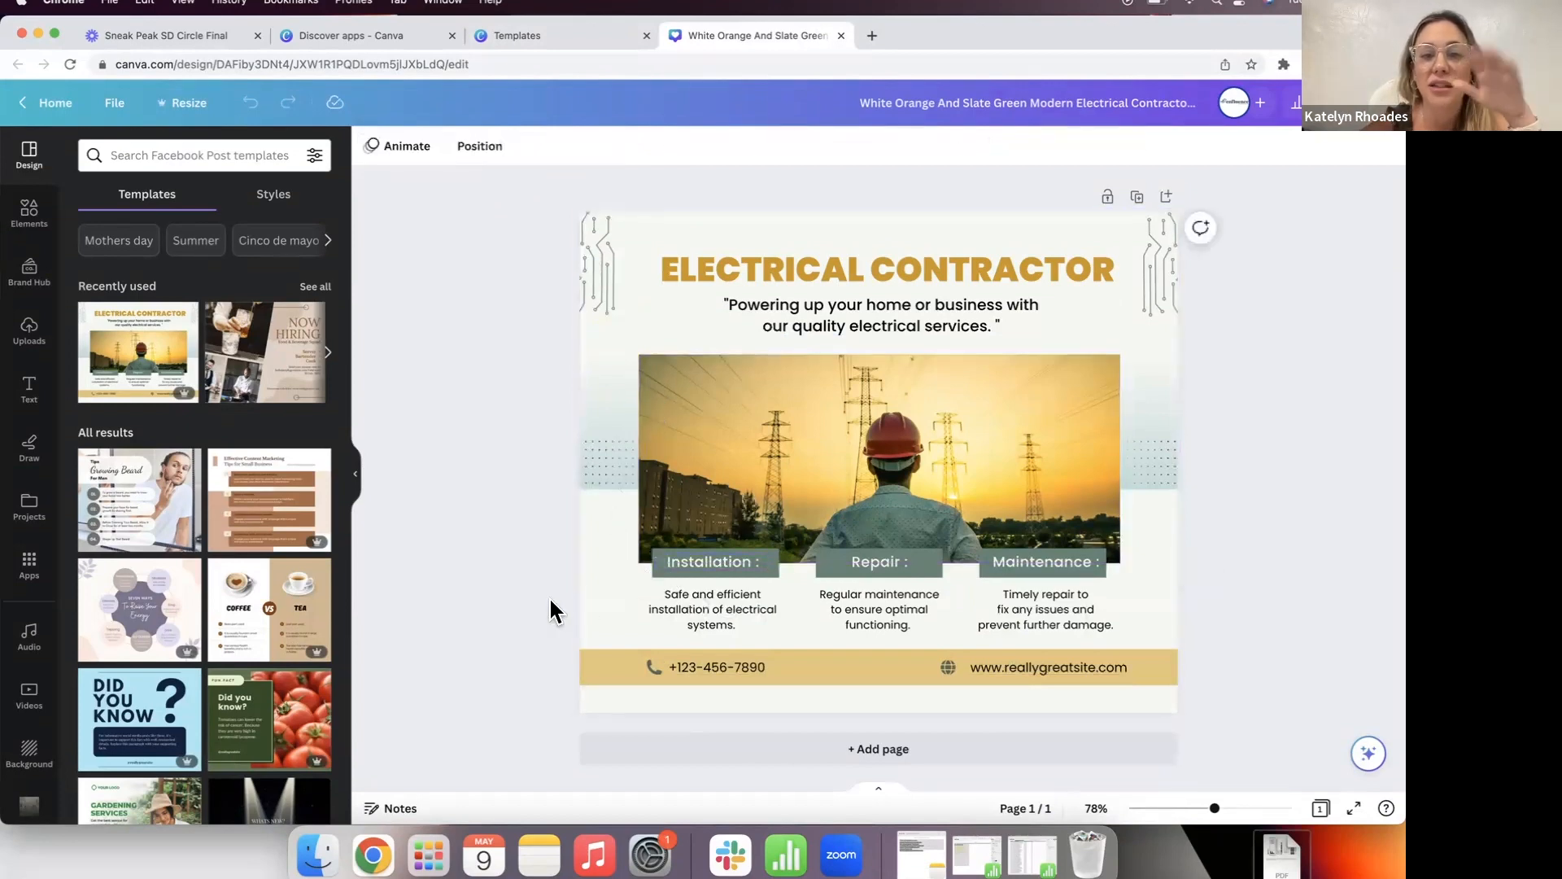
# Step: Show the Brand Hub assets panel beside the design and check the page selection
pyautogui.click(32, 277)
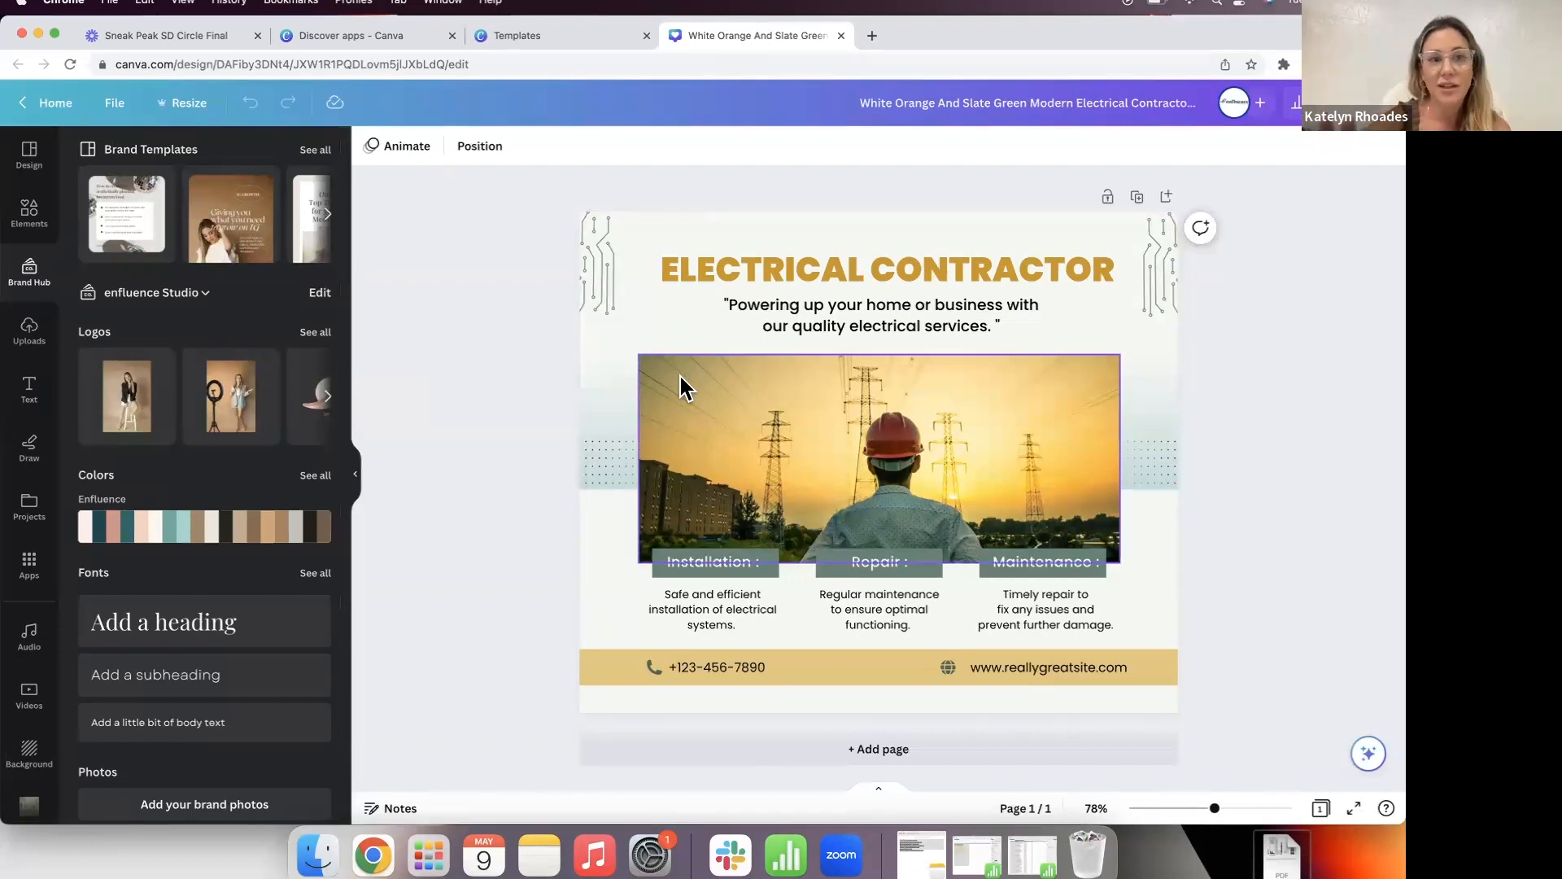
pyautogui.click(671, 232)
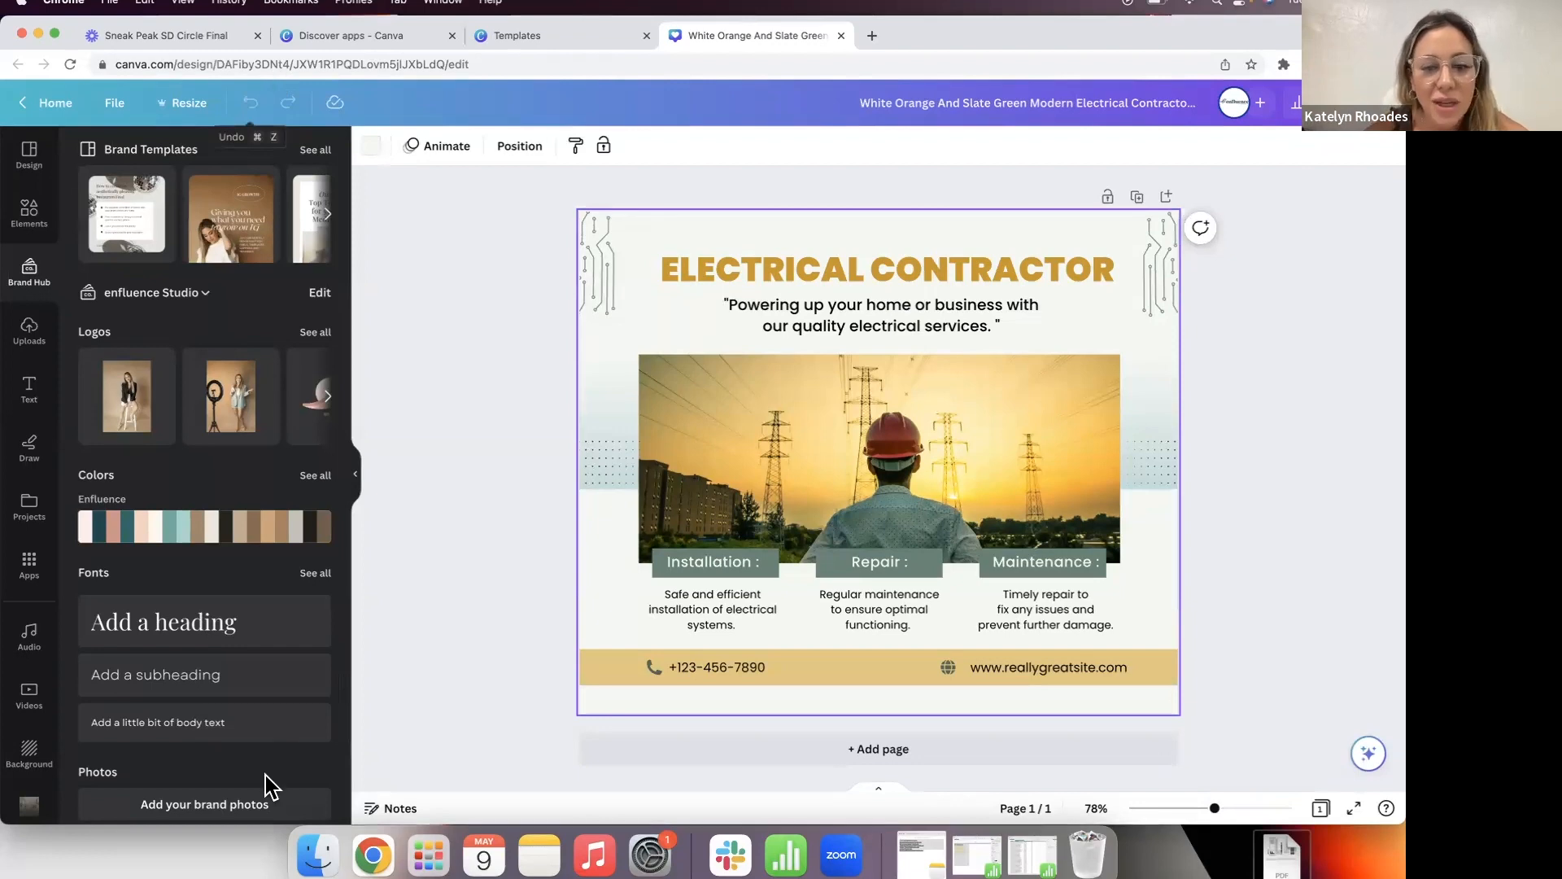
pyautogui.click(507, 345)
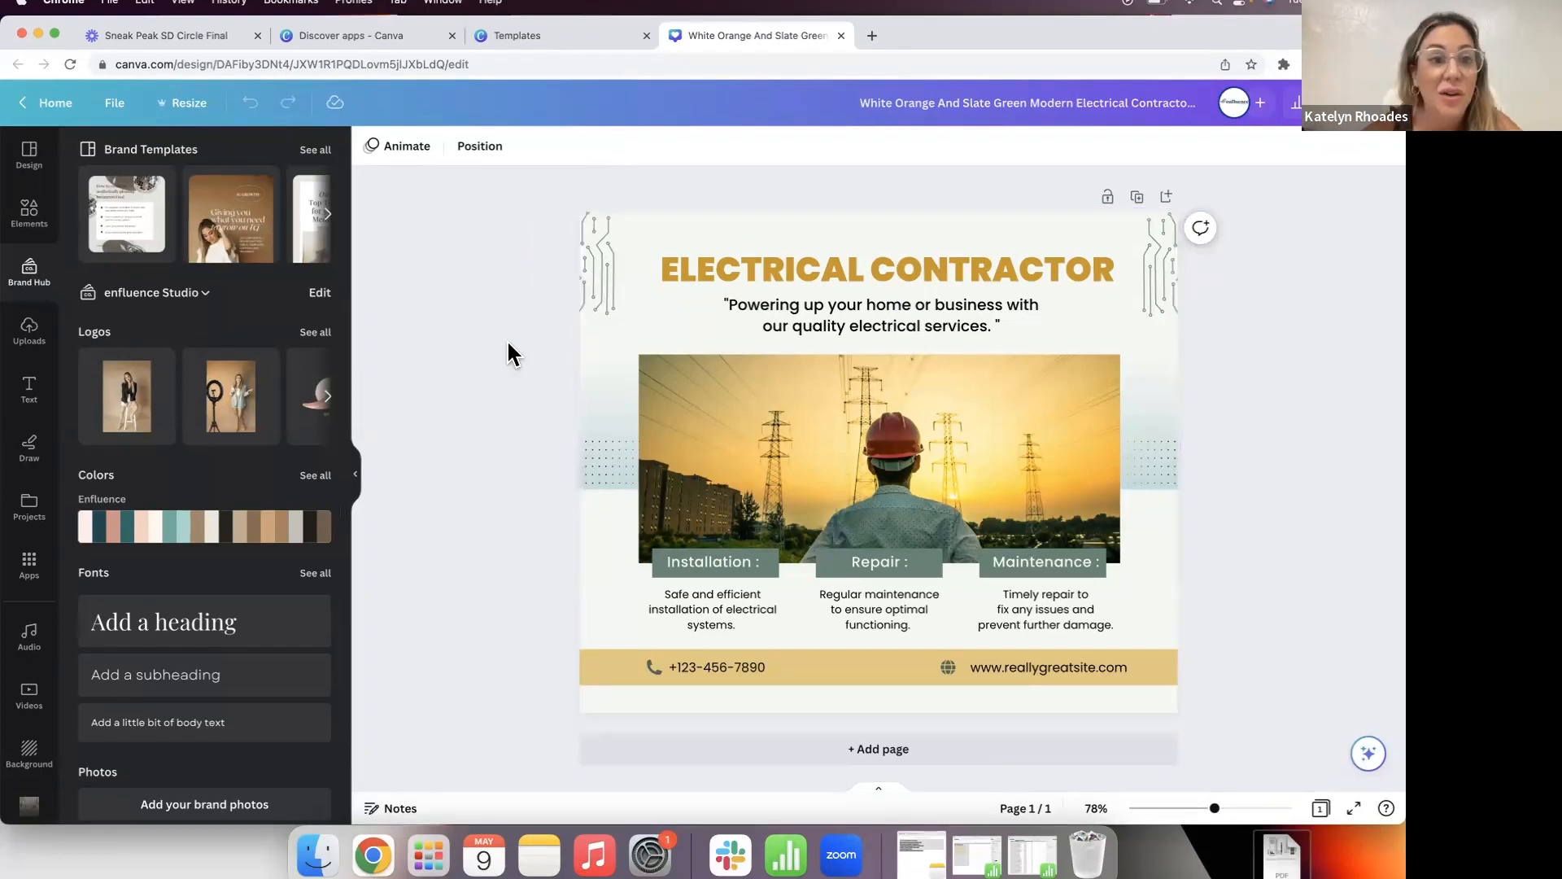
pyautogui.click(655, 216)
pyautogui.click(463, 214)
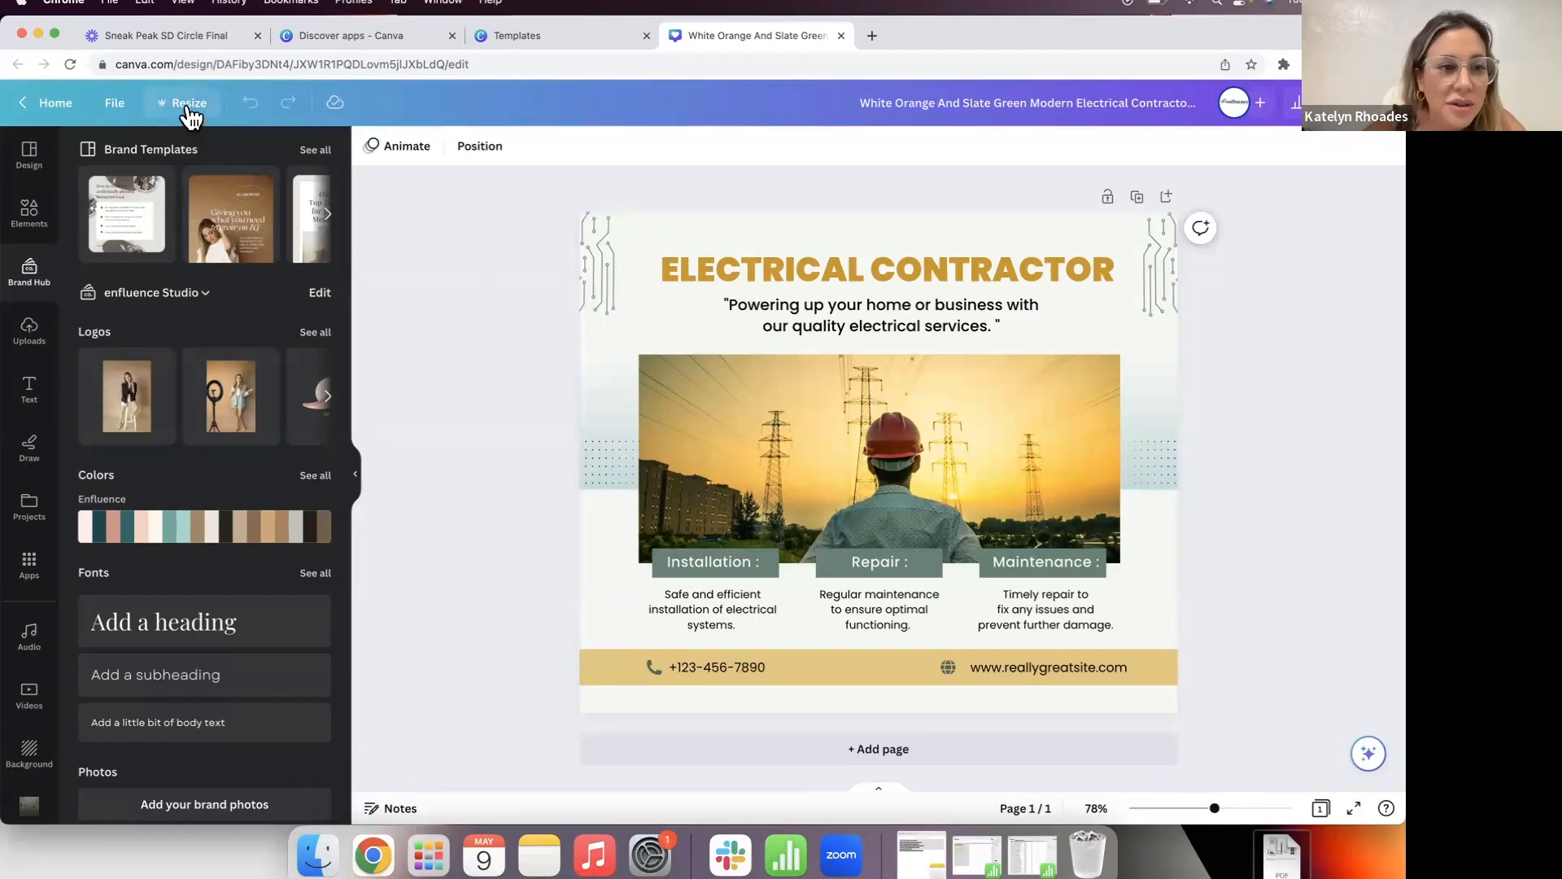
# Step: Copy and resize the design to an Instagram Story at 1080 × 1920 px
pyautogui.click(188, 104)
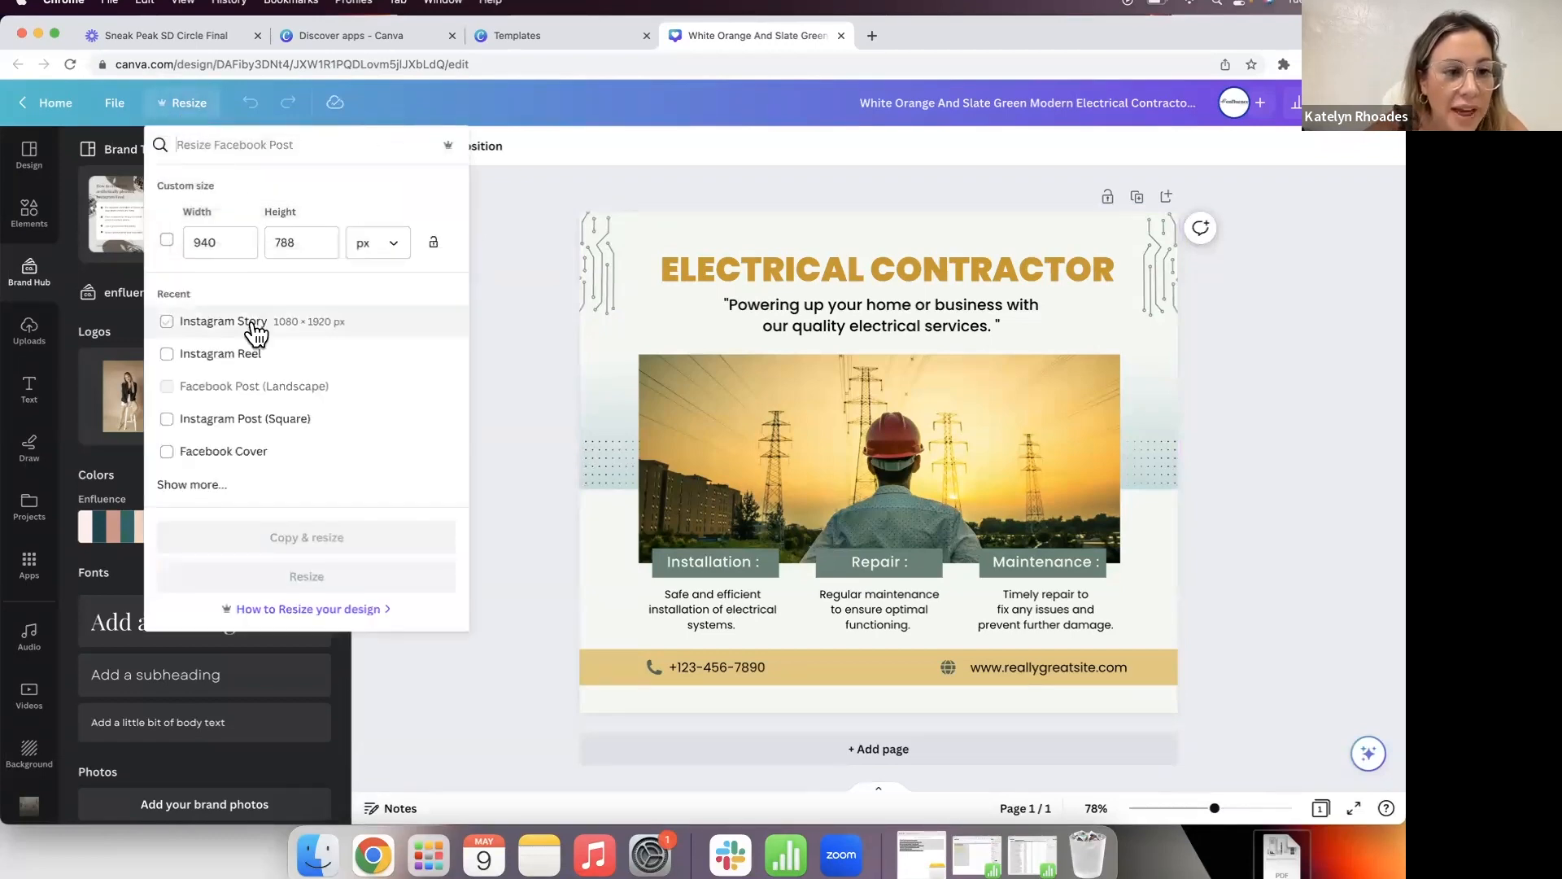
pyautogui.scroll(-2, 255, 415)
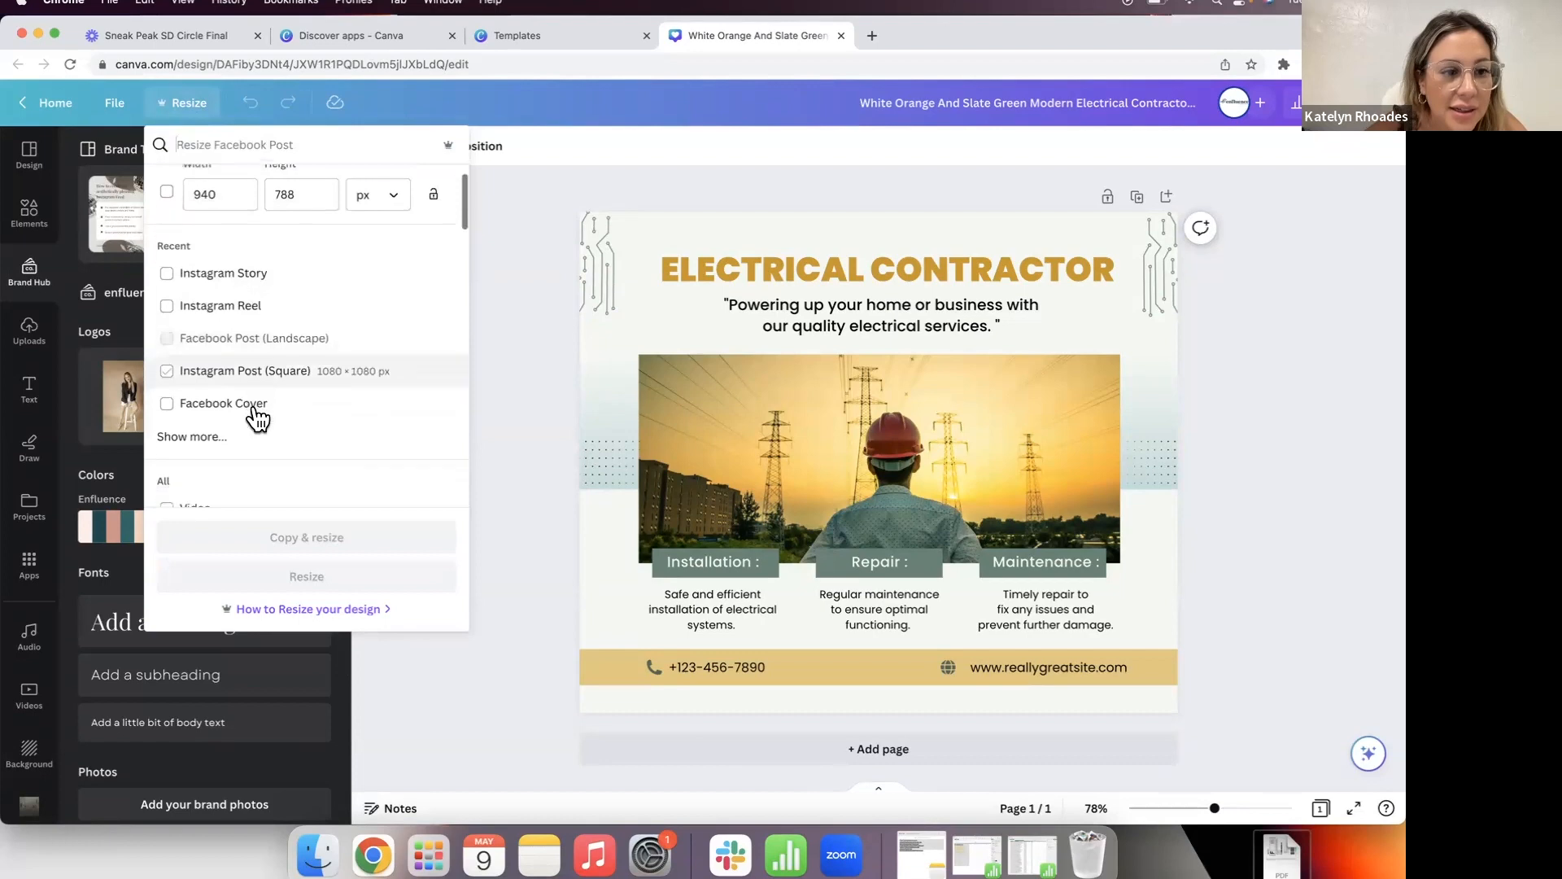
pyautogui.click(232, 411)
pyautogui.scroll(-1, 235, 416)
pyautogui.scroll(1, 235, 417)
pyautogui.click(221, 252)
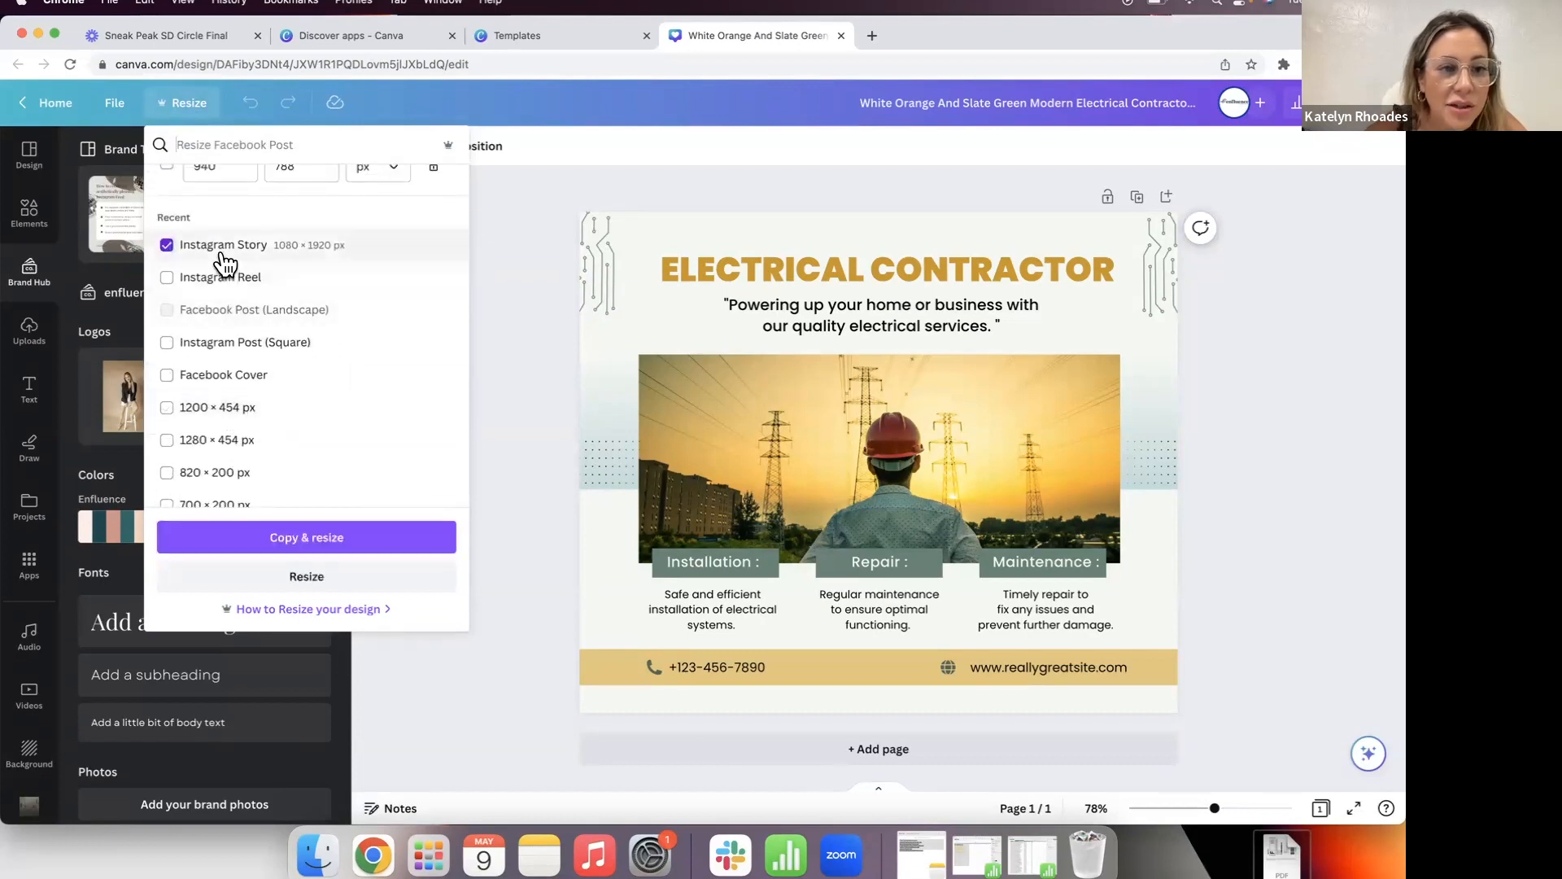
pyautogui.click(298, 539)
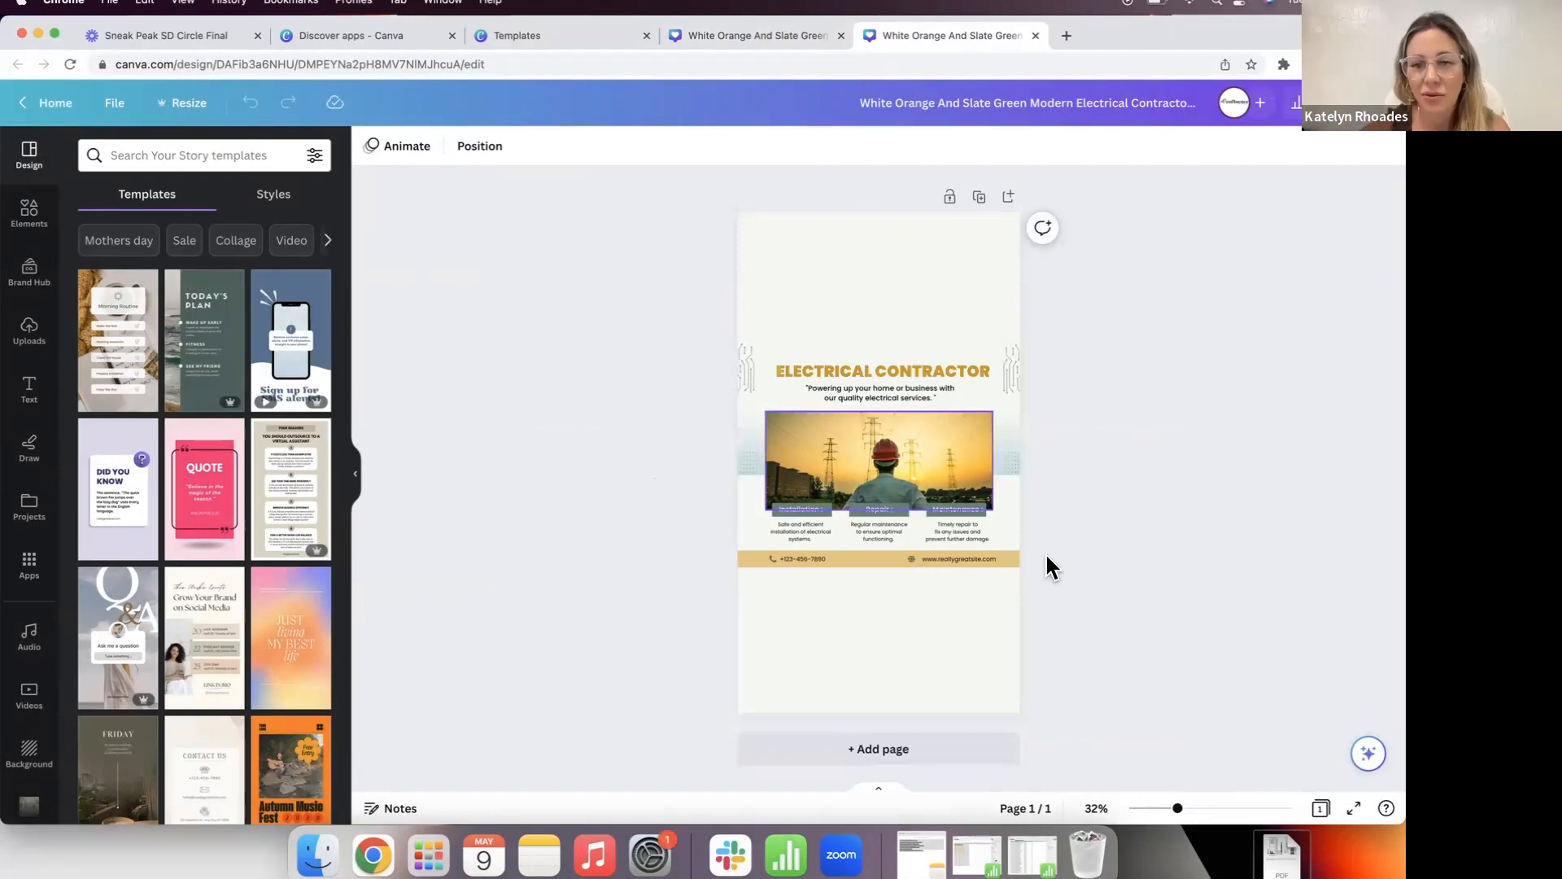
# Step: Move the contact bar to the page bottom, widen it and centre it
pyautogui.moveTo(1066, 563); pyautogui.dragTo(677, 556)
pyautogui.moveTo(889, 561); pyautogui.dragTo(895, 704)
pyautogui.moveTo(1050, 694); pyautogui.dragTo(1101, 659)
pyautogui.moveTo(919, 705); pyautogui.dragTo(879, 696)
pyautogui.moveTo(1072, 710); pyautogui.dragTo(1048, 703)
pyautogui.moveTo(871, 696); pyautogui.dragTo(941, 703)
pyautogui.click(902, 679)
pyautogui.click(1124, 649)
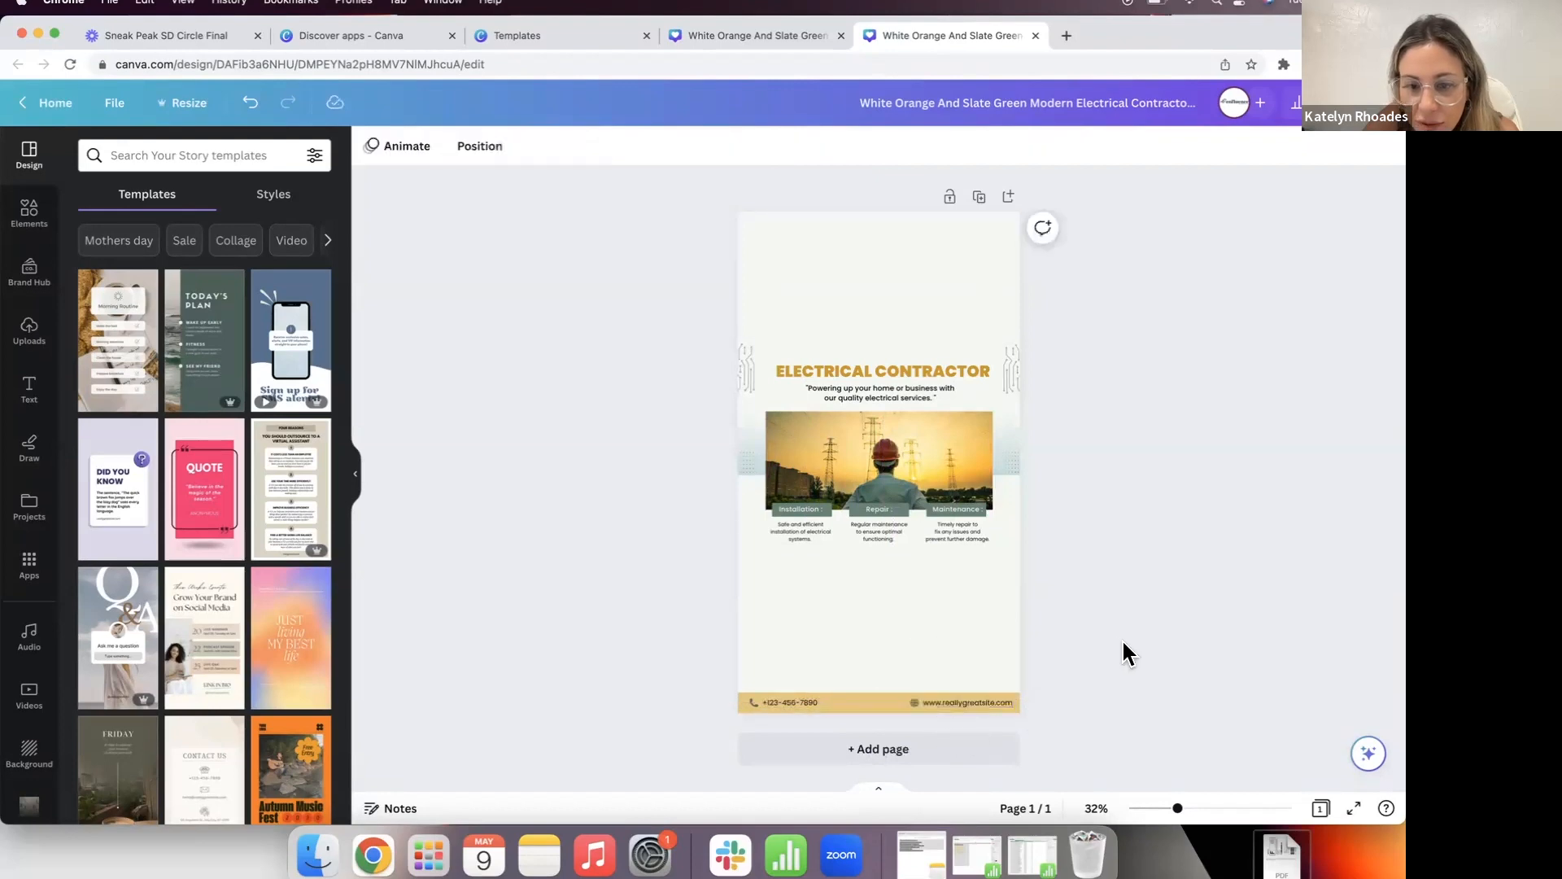
# Step: Enlarge the heading, photo and captions group and centre it on the Story
pyautogui.moveTo(1070, 598); pyautogui.dragTo(713, 358)
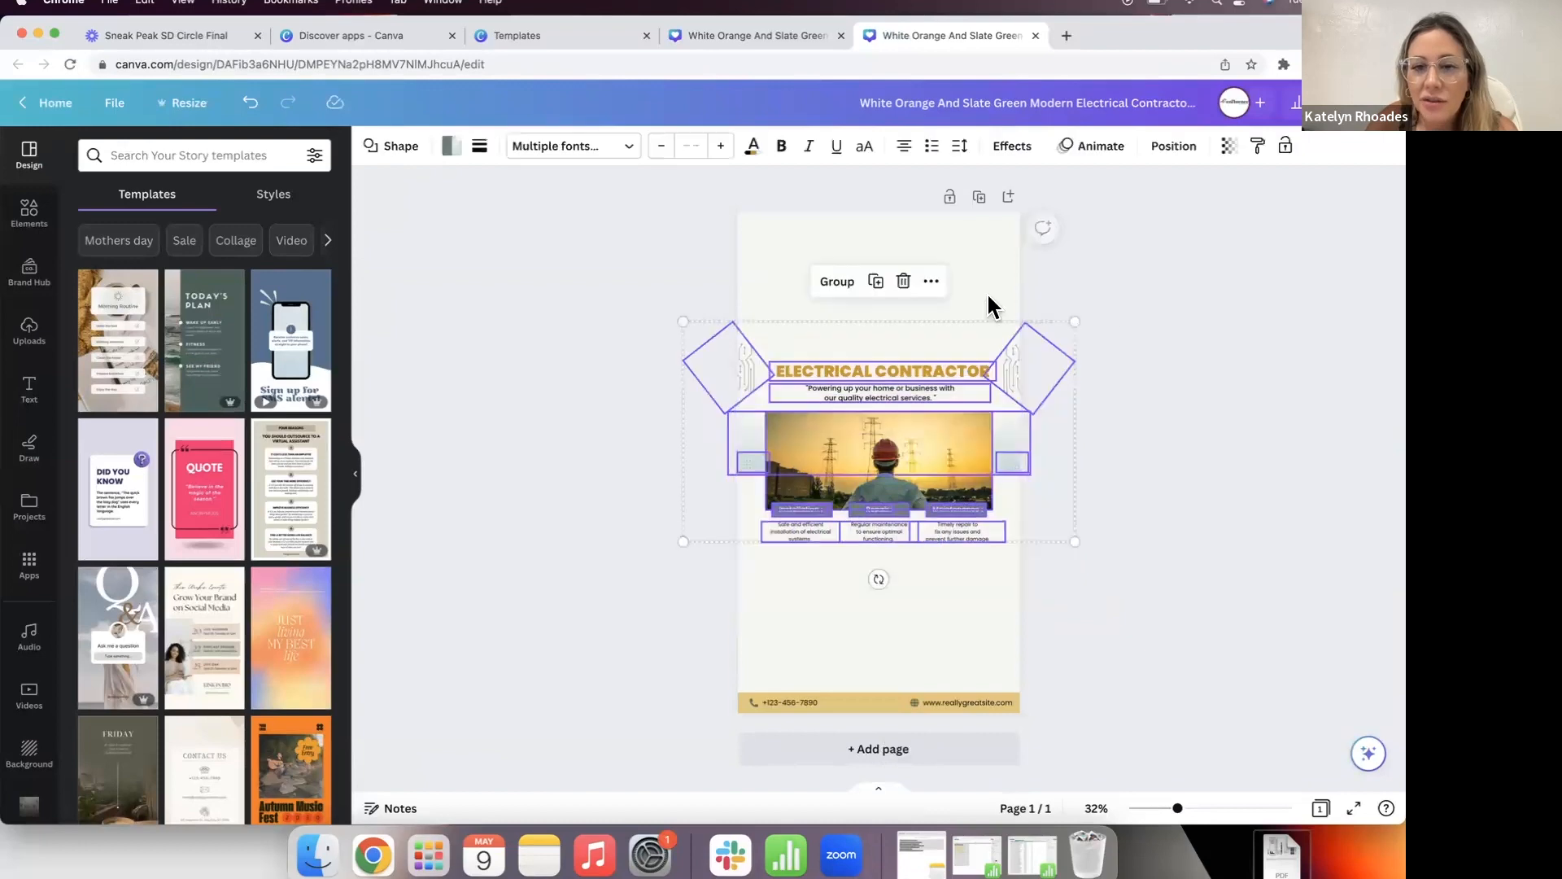
pyautogui.moveTo(1074, 320); pyautogui.dragTo(1130, 269)
pyautogui.moveTo(949, 426); pyautogui.dragTo(915, 432)
pyautogui.click(1165, 439)
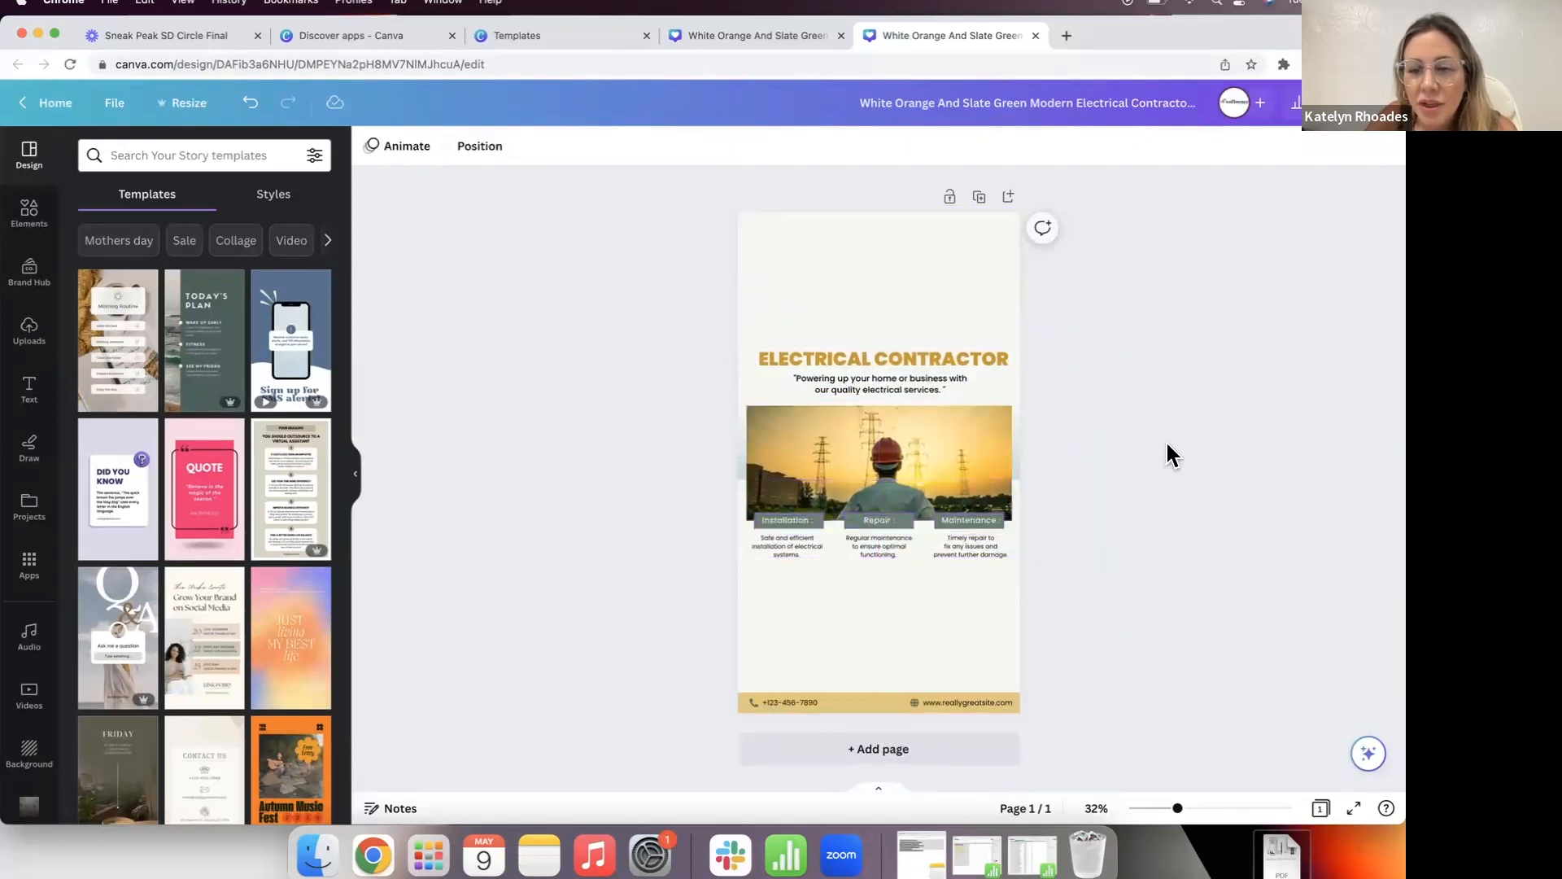
# Step: Move the circuit graphics to the top-right corner and lower-left beside the photo
pyautogui.click(1015, 352)
pyautogui.moveTo(1048, 372); pyautogui.dragTo(983, 253)
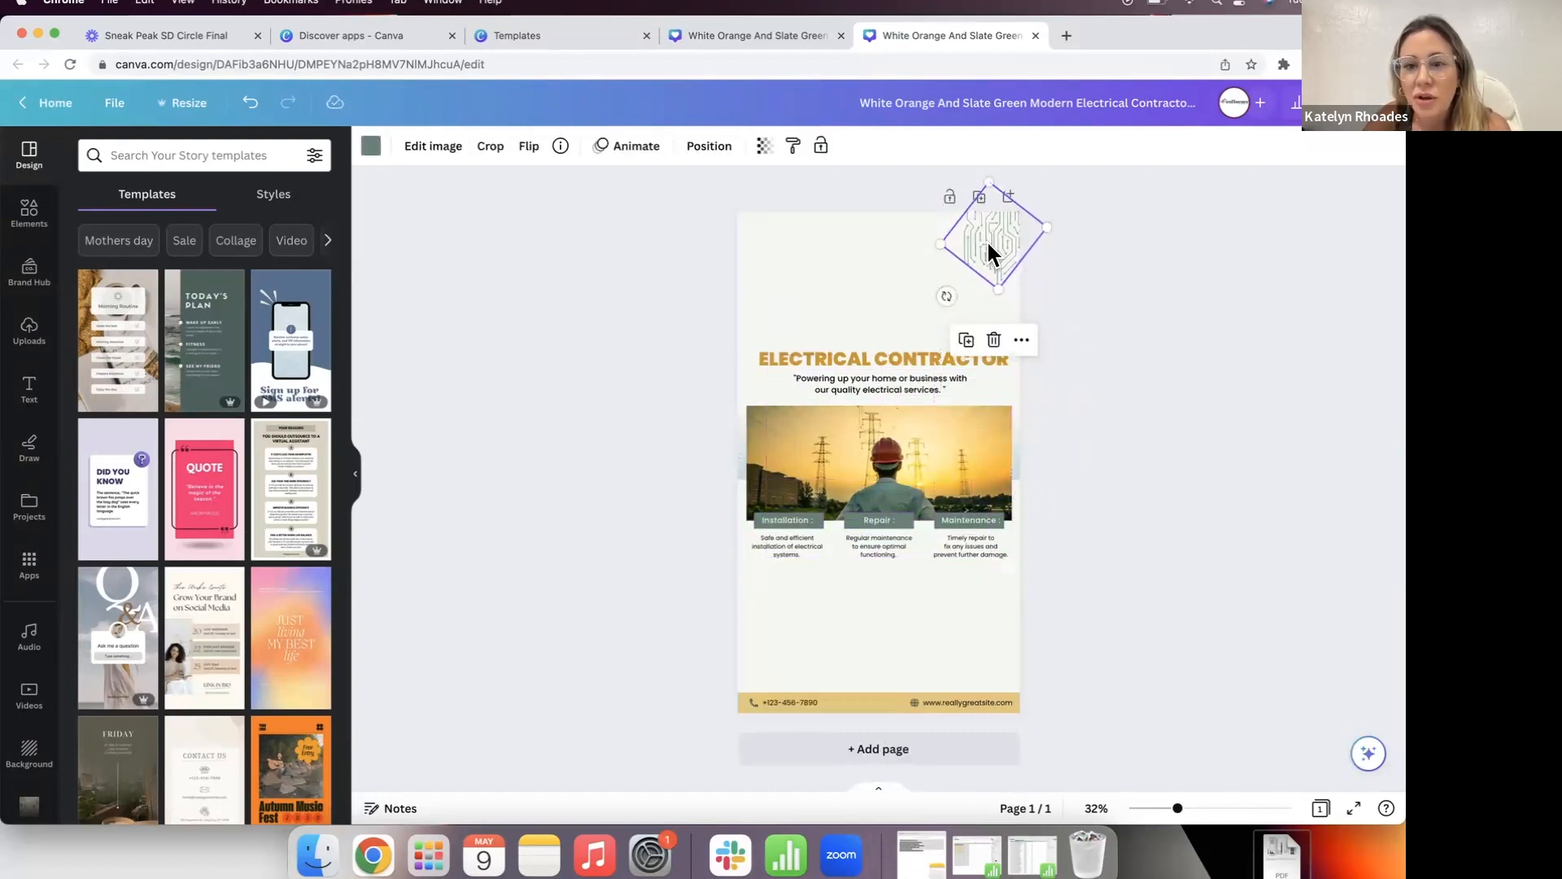
pyautogui.click(1073, 297)
pyautogui.moveTo(739, 370); pyautogui.dragTo(774, 640)
pyautogui.click(630, 626)
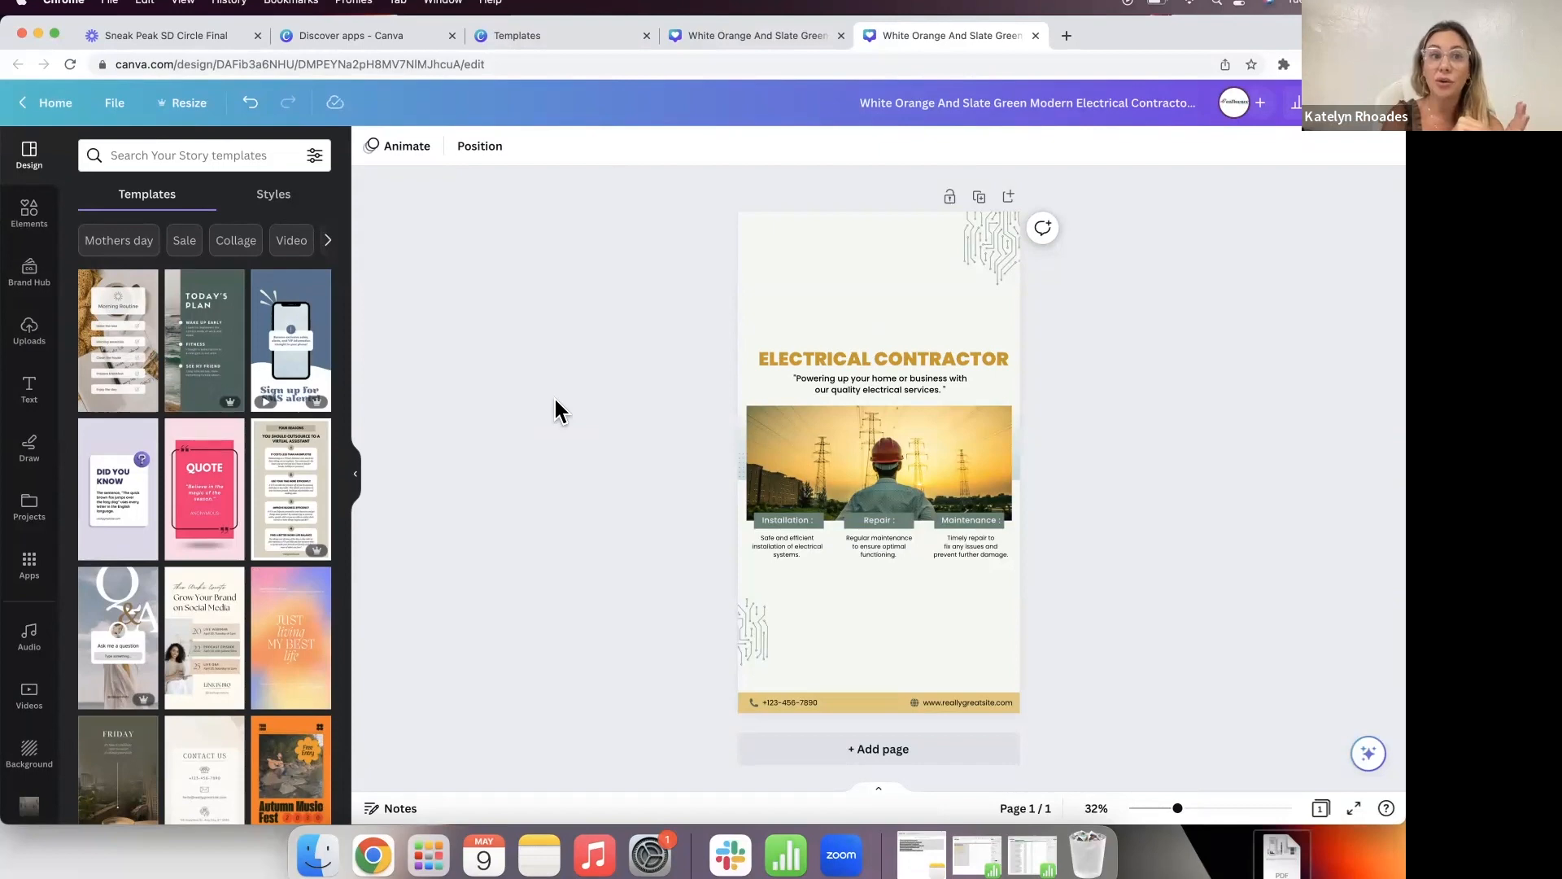
# Step: Add a rounded square below the Repair column and stretch it into a wide teal button
pyautogui.click(29, 213)
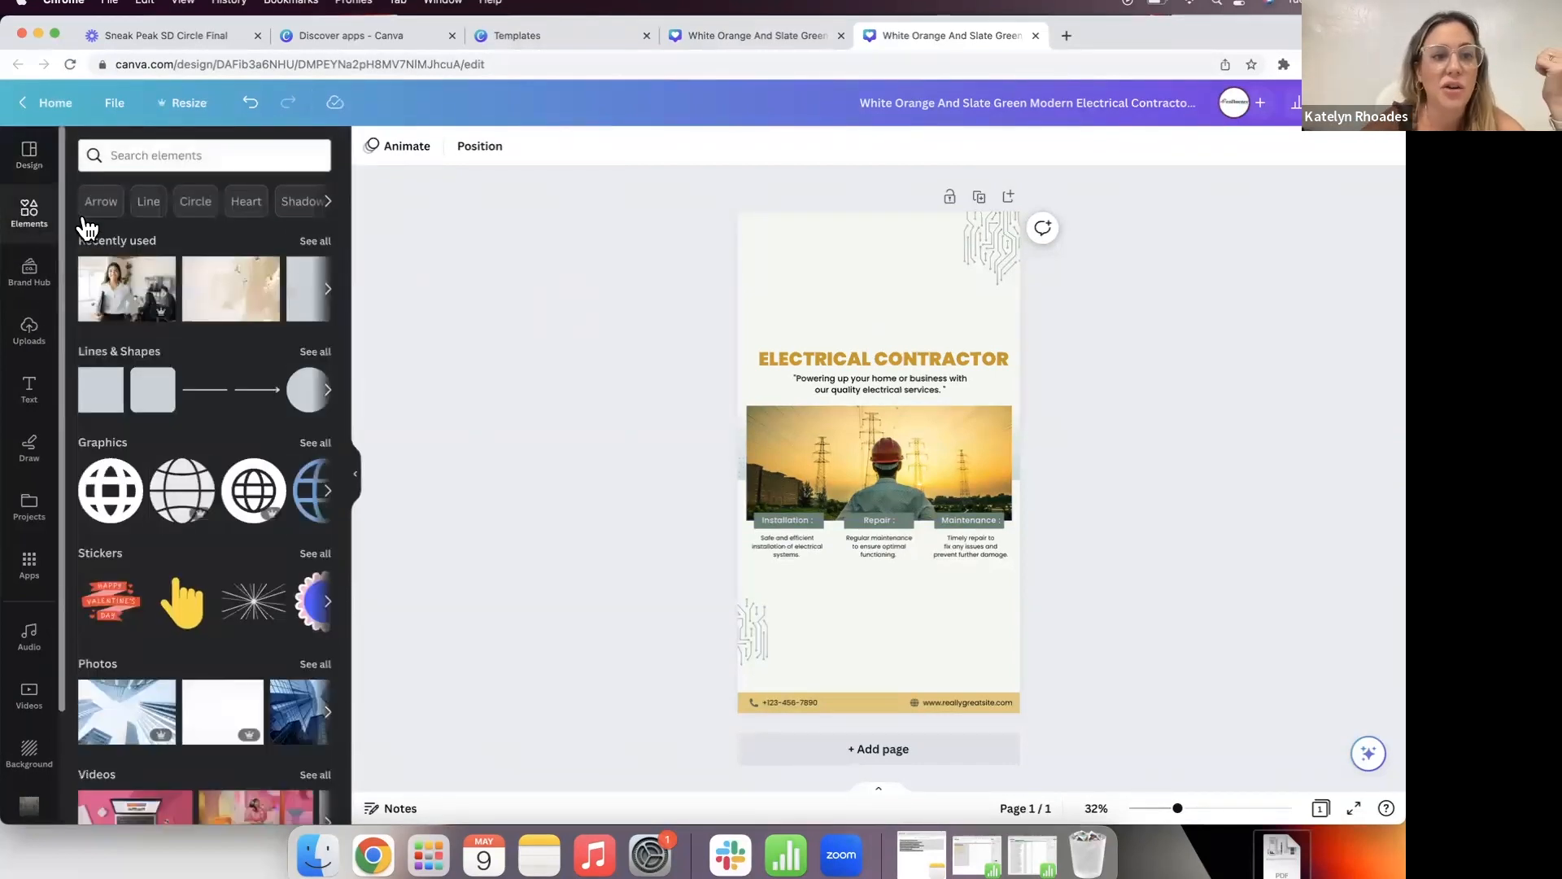
pyautogui.click(151, 394)
pyautogui.moveTo(882, 464); pyautogui.dragTo(905, 622)
pyautogui.click(1116, 607)
pyautogui.click(1137, 608)
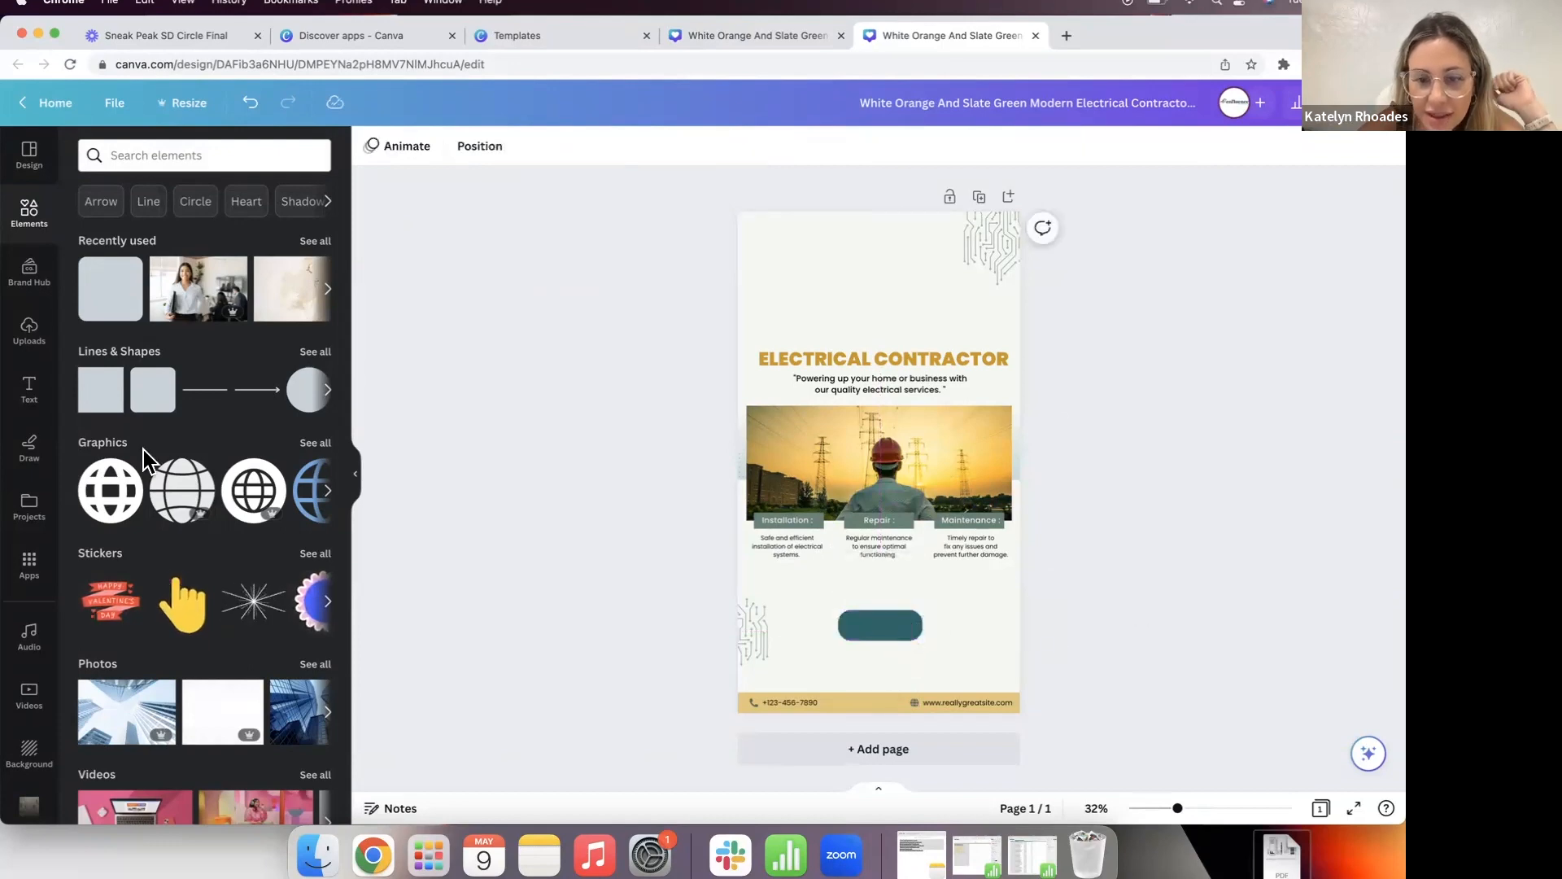
# Step: Add a heading reading LINK on top of the teal button
pyautogui.click(29, 387)
pyautogui.click(215, 295)
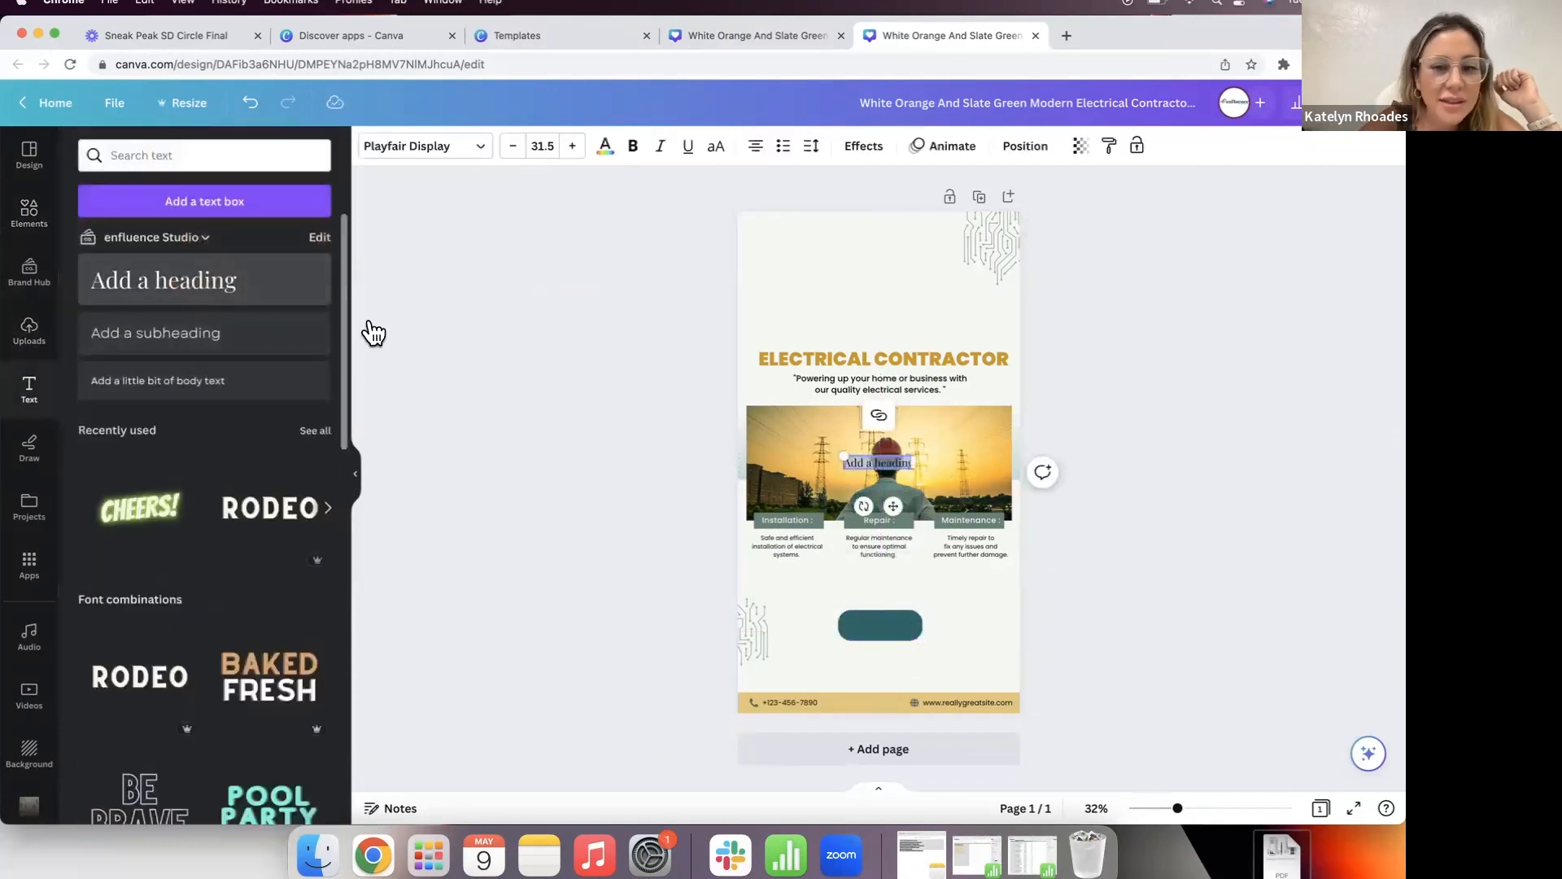
pyautogui.click(1239, 586)
pyautogui.moveTo(891, 463); pyautogui.dragTo(900, 625)
pyautogui.write('LINK')
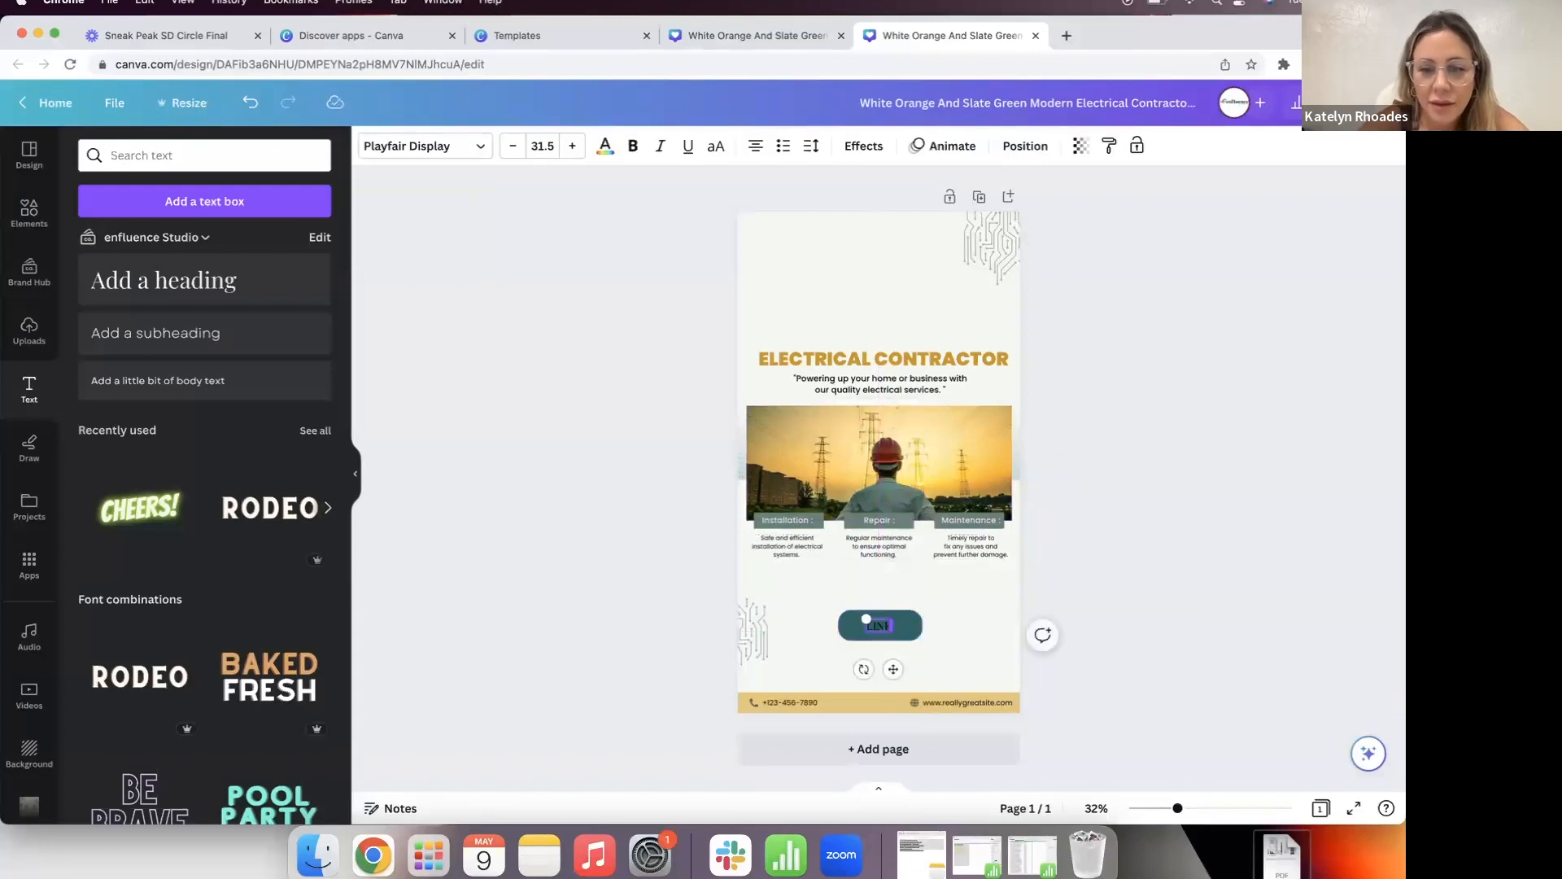
pyautogui.click(1228, 585)
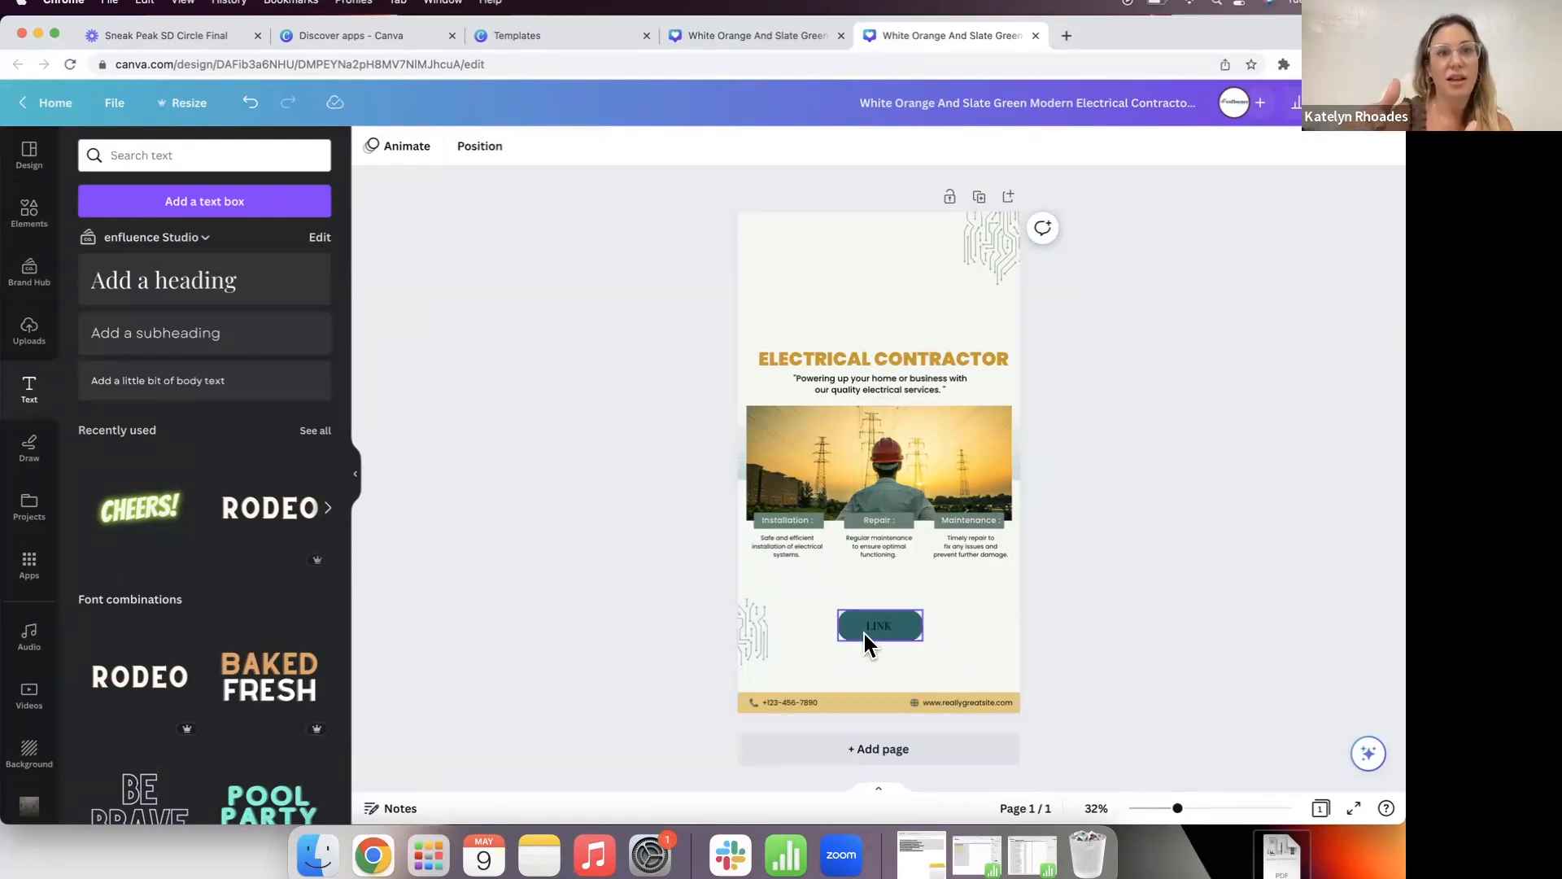
# Step: Delete the LINK text and teal button, then go back to Canva home
pyautogui.press('BackSpace')
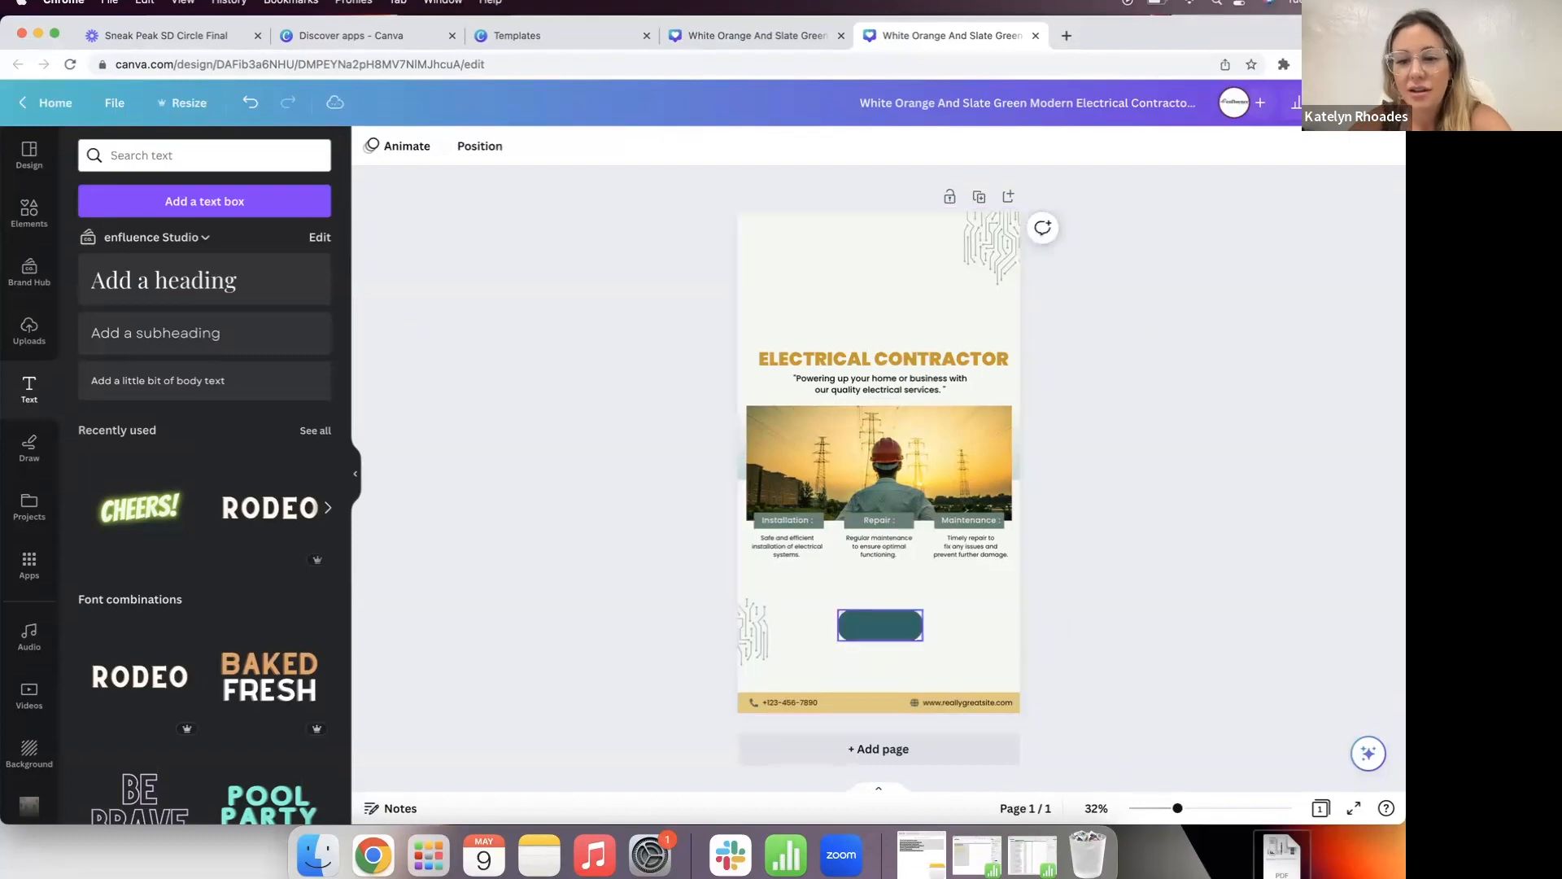
pyautogui.press('BackSpace')
pyautogui.click(46, 94)
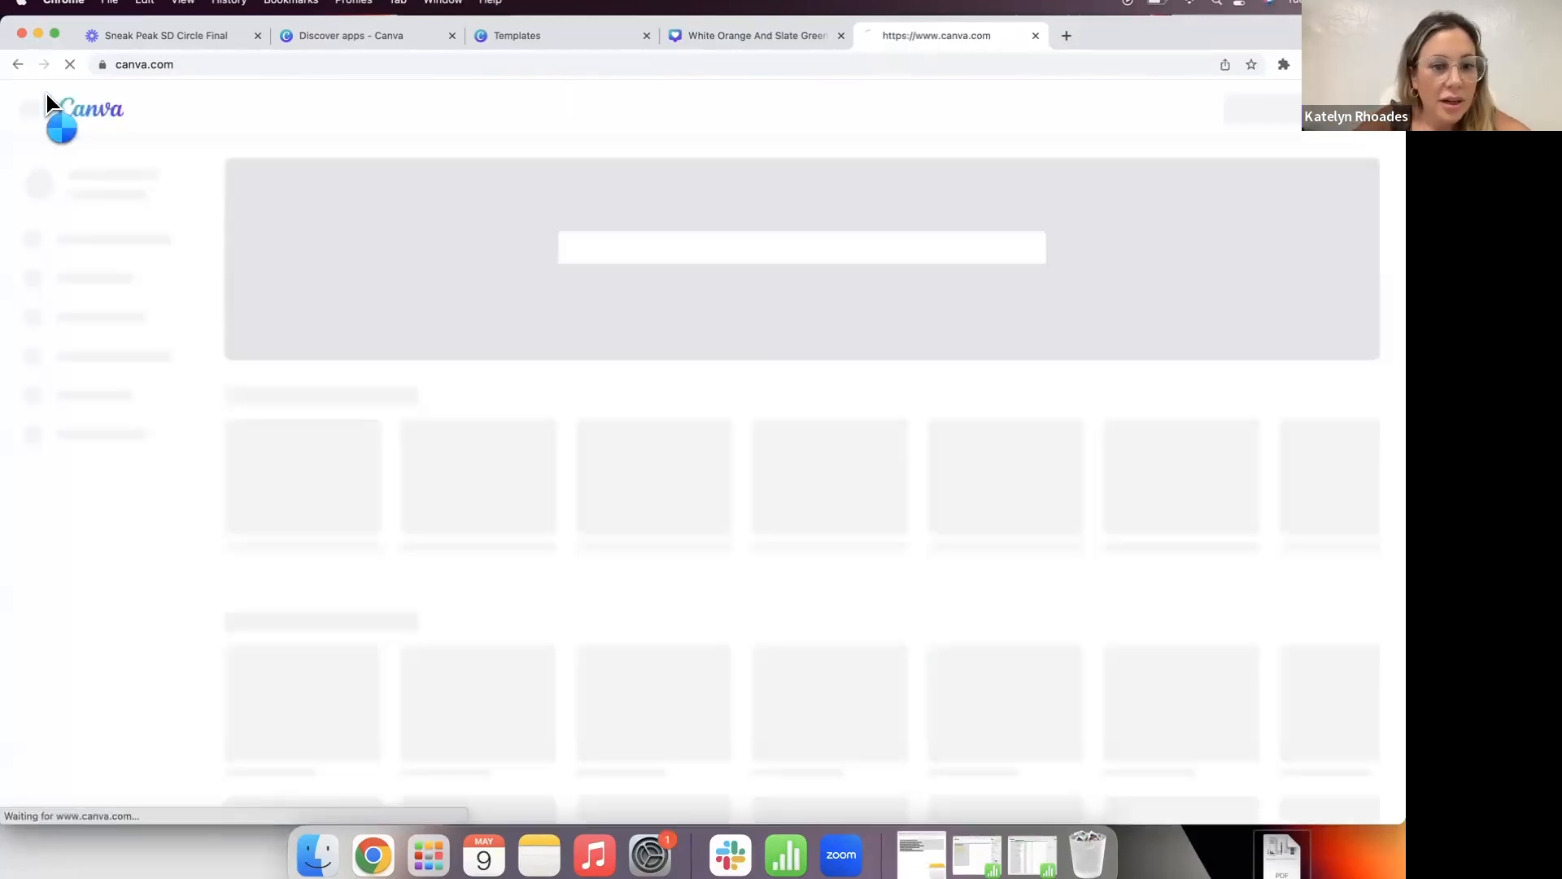
# Step: From the brand kits overview, create a new kit named TESTER BRAND
pyautogui.scroll(-3, 344, 592)
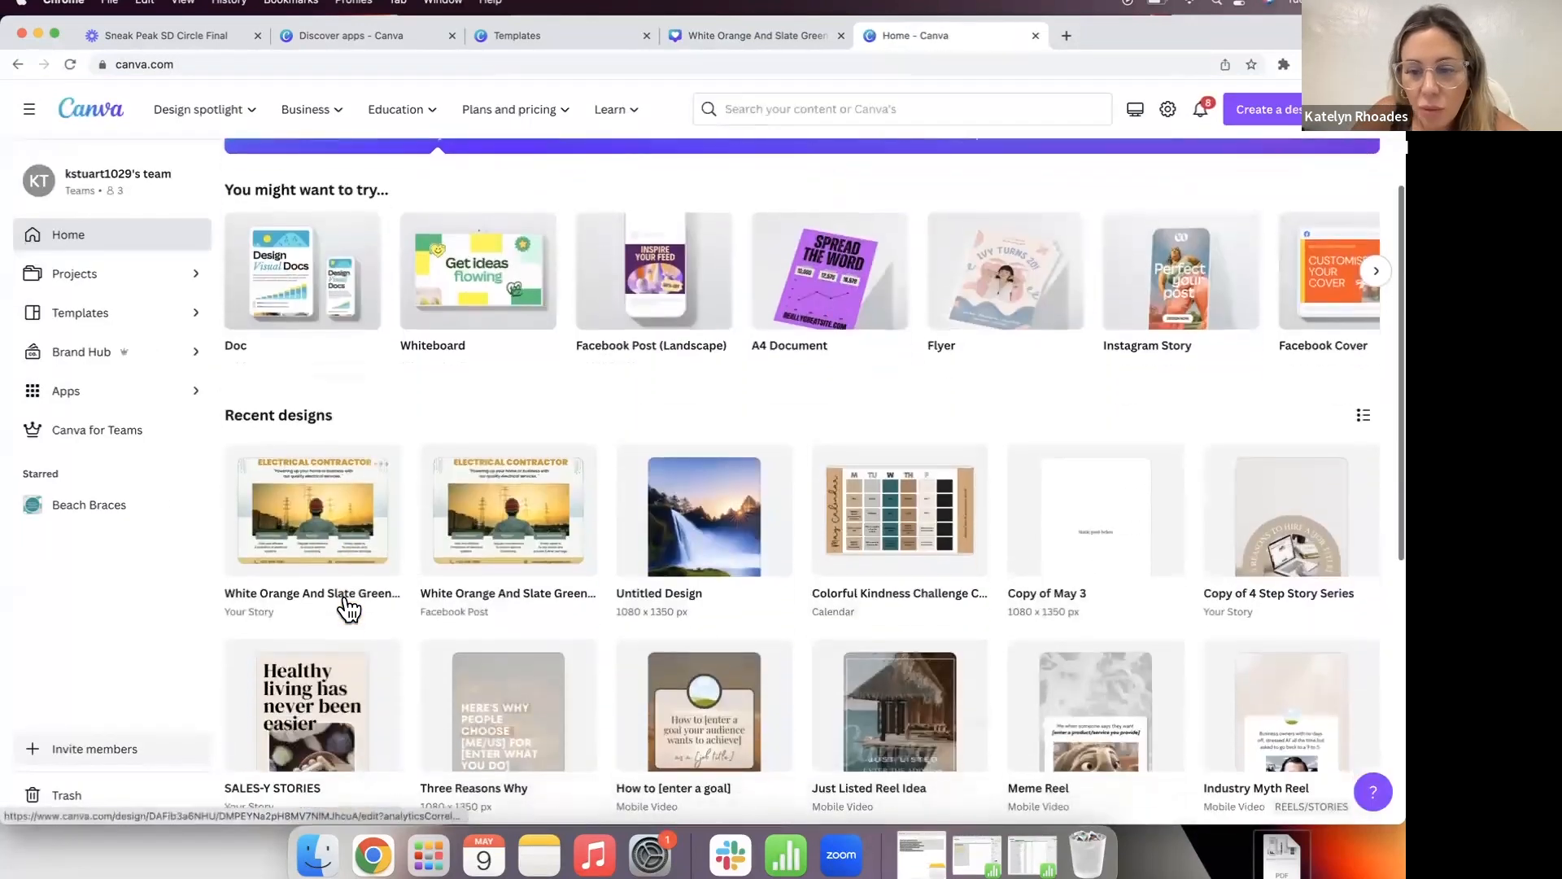
pyautogui.scroll(3, 343, 589)
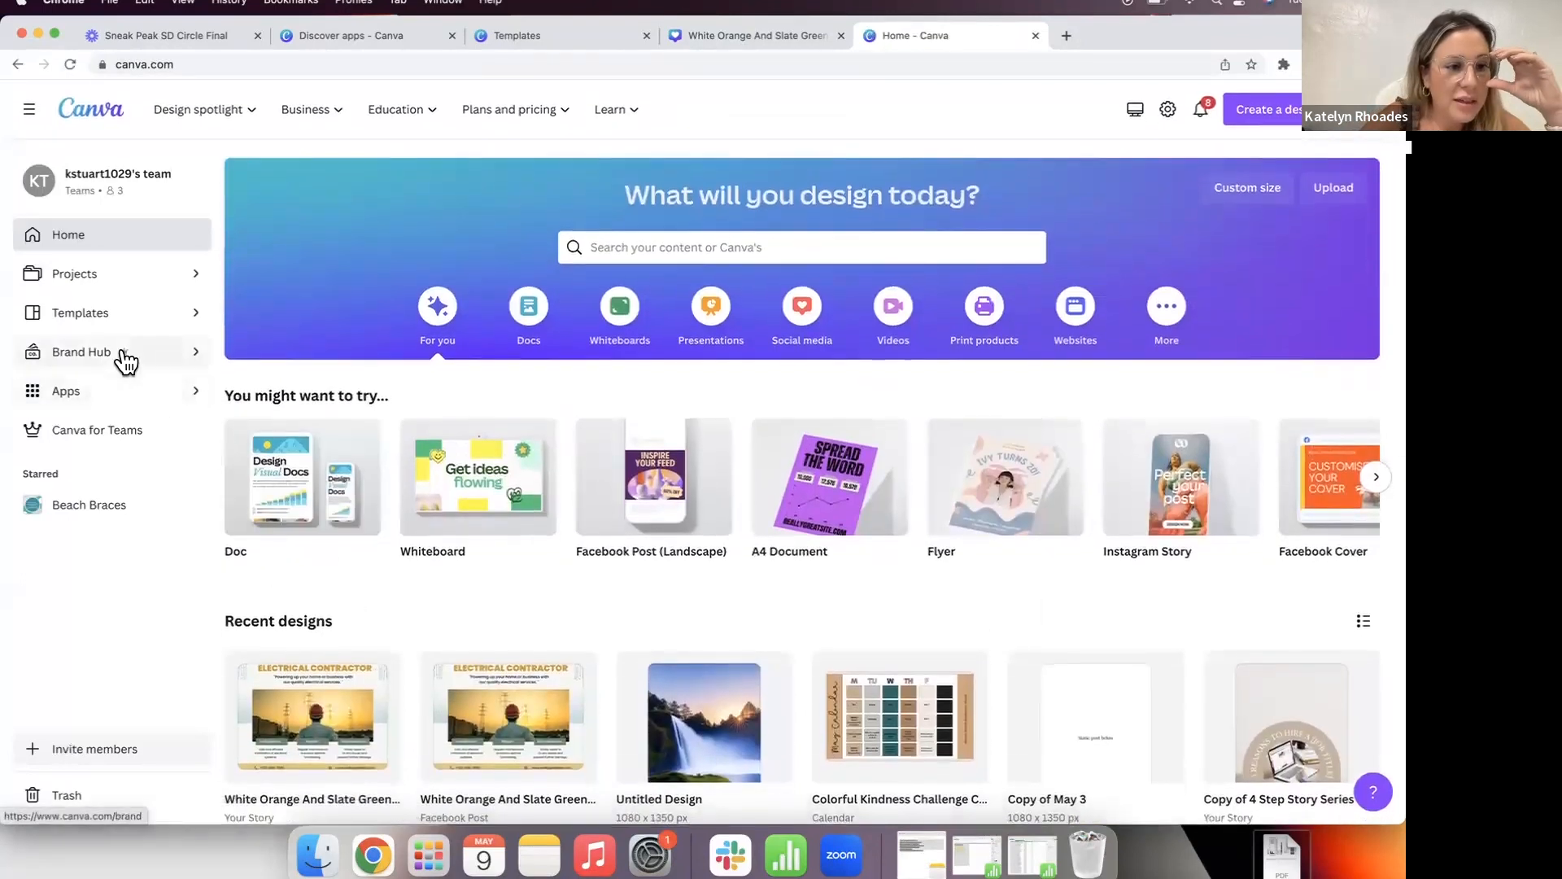
pyautogui.click(126, 359)
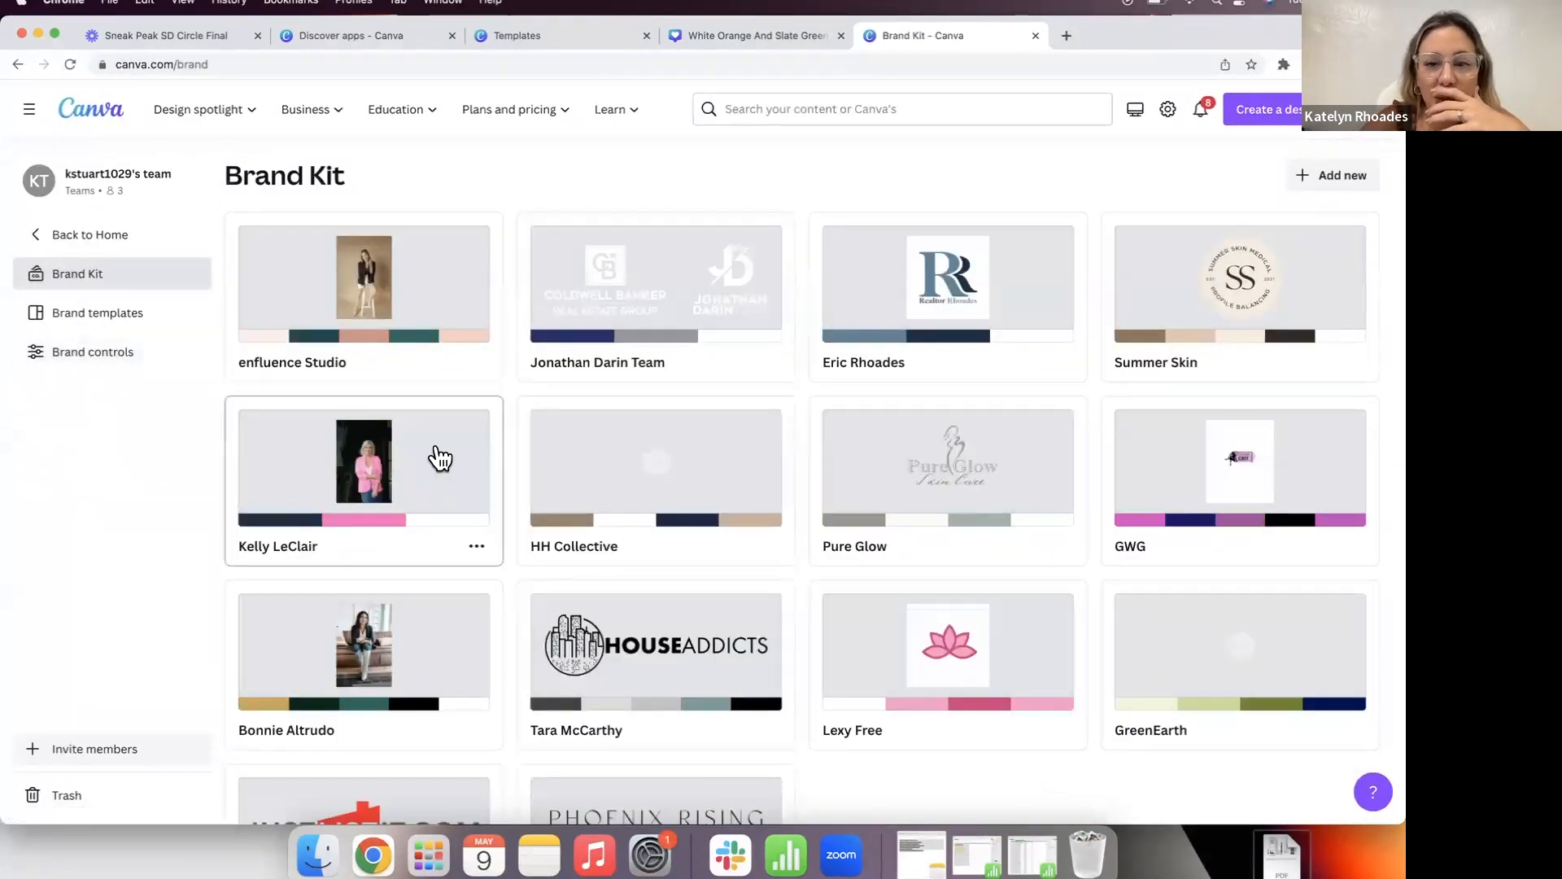
pyautogui.click(1318, 181)
pyautogui.click(597, 422)
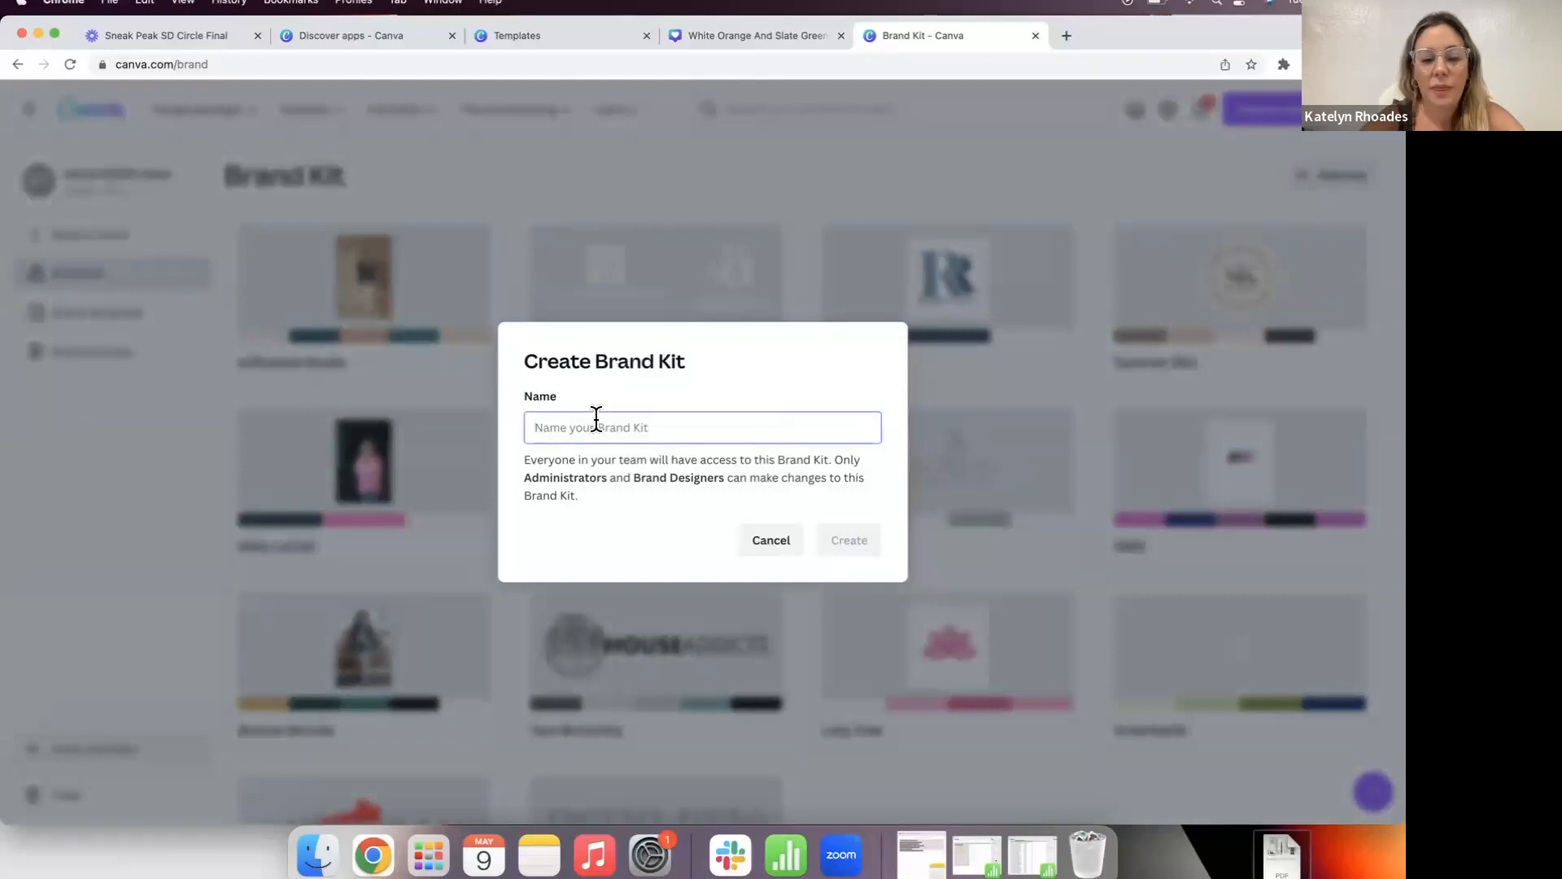
pyautogui.write('TESTER BRAND')
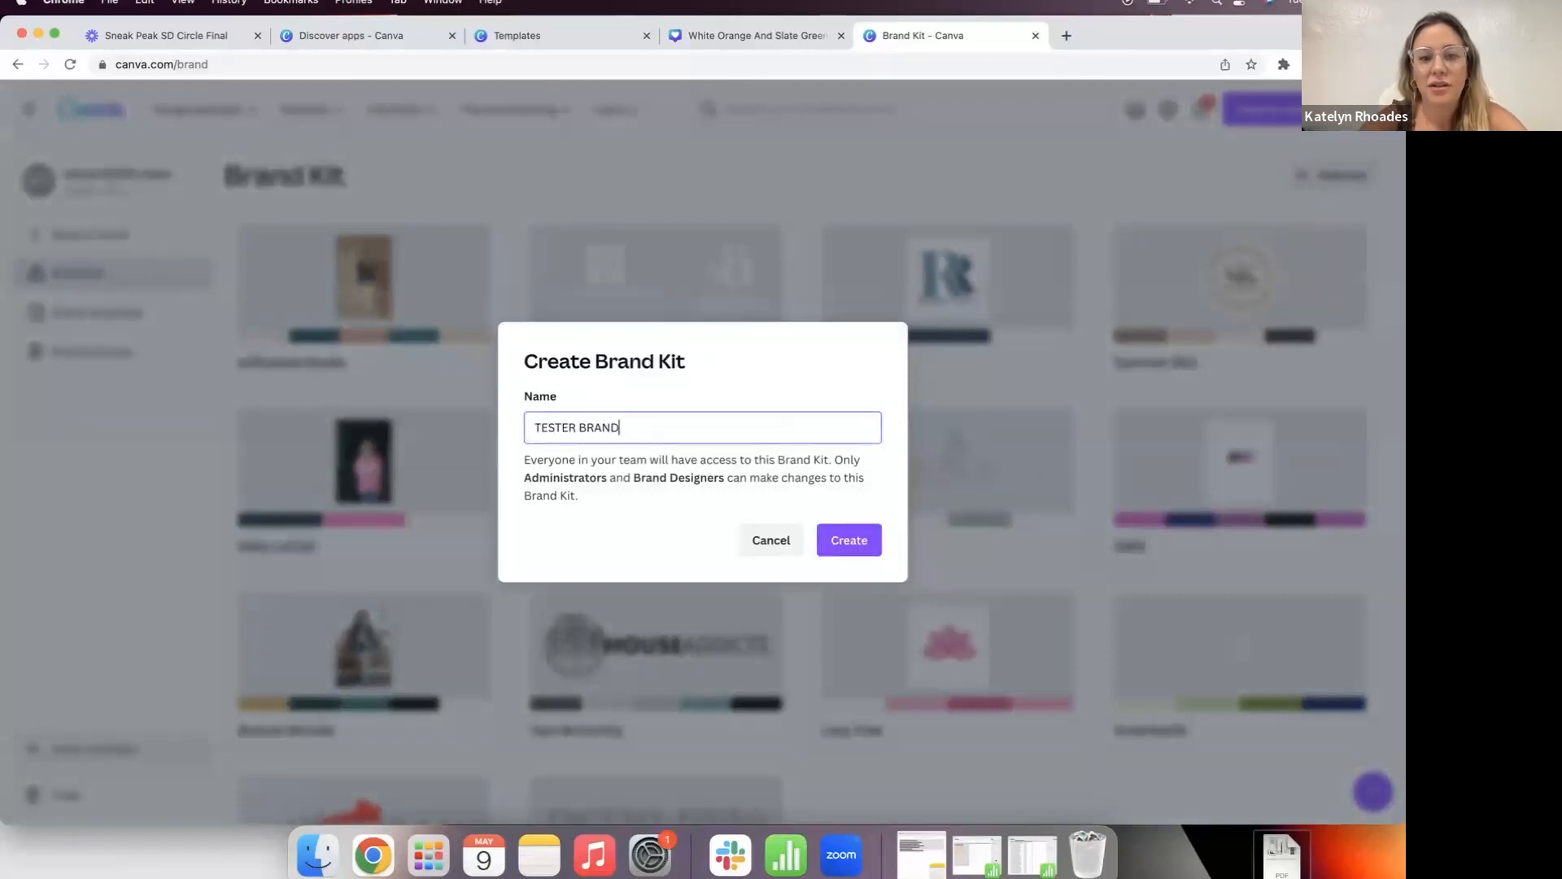
pyautogui.click(842, 543)
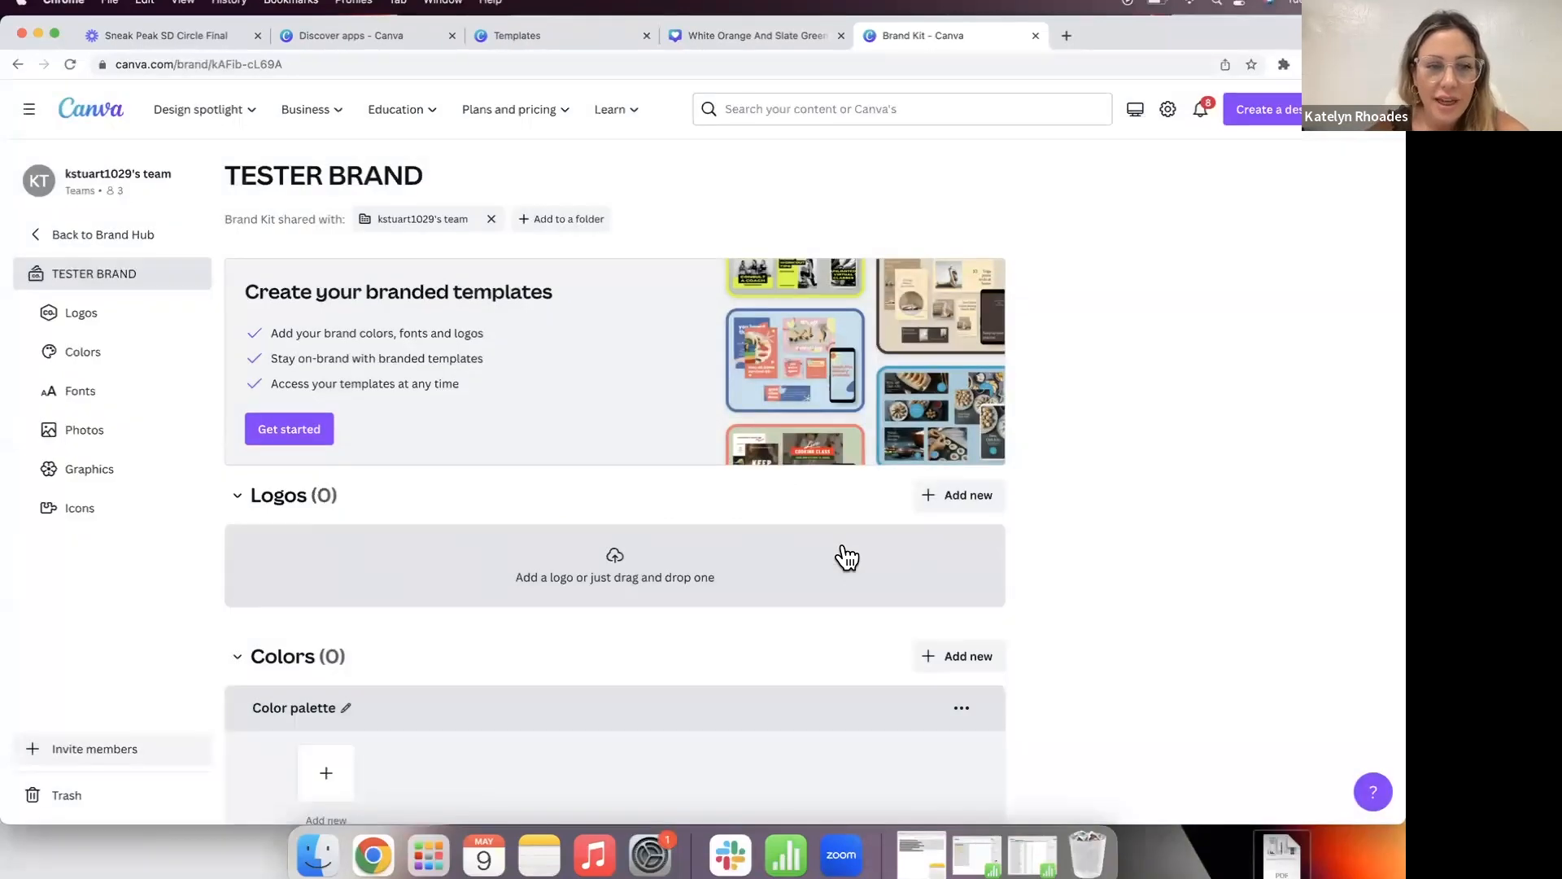
pyautogui.scroll(-2, 627, 495)
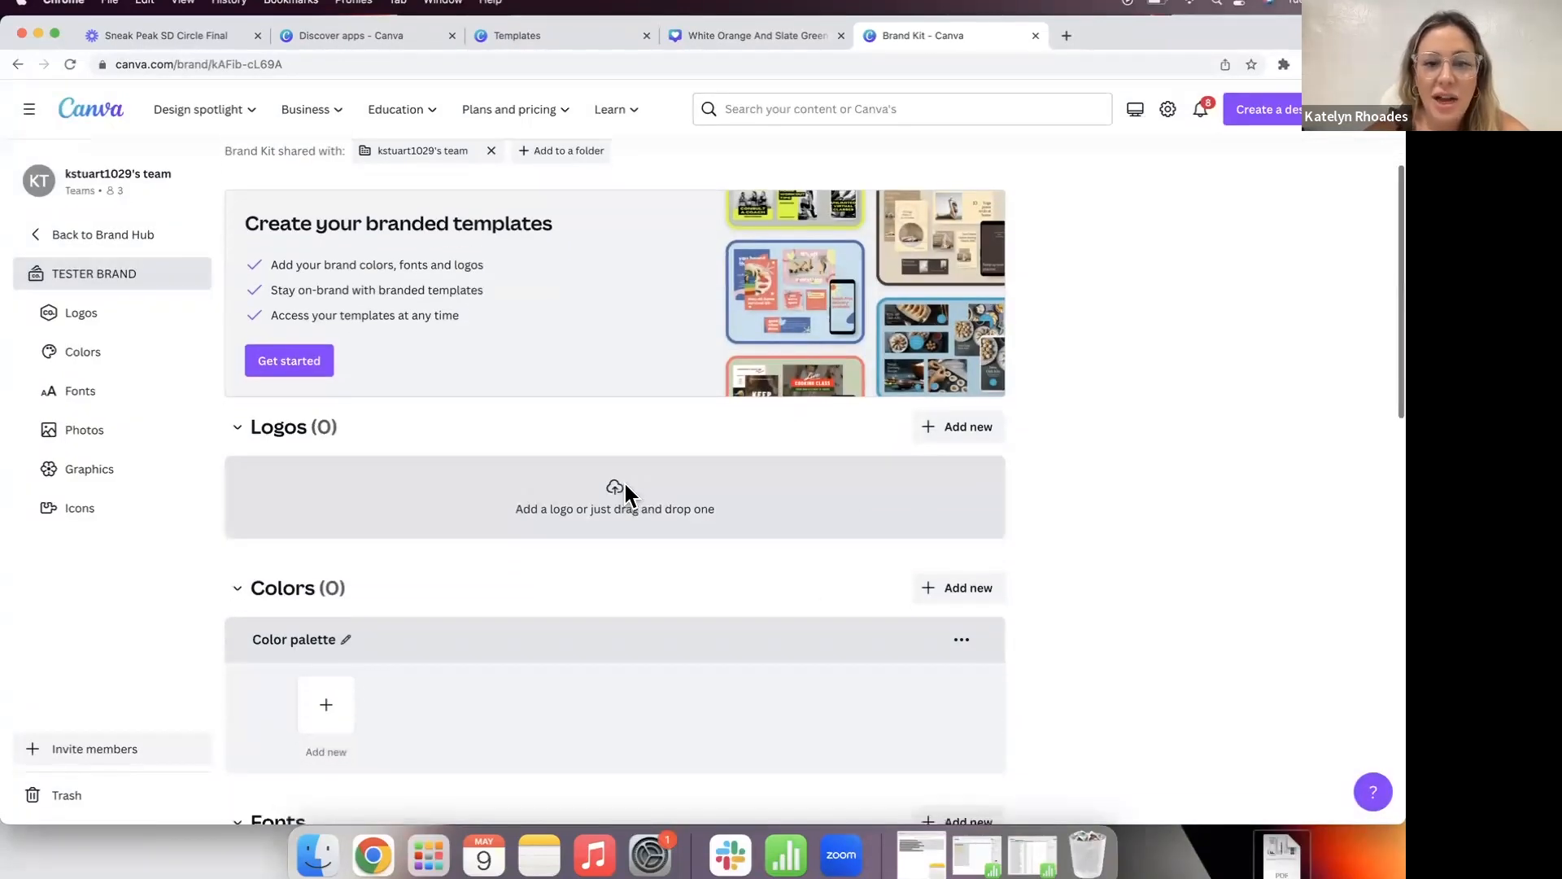
# Step: Upload enfluence.png as the TESTER BRAND kit's logo
pyautogui.click(623, 490)
pyautogui.doubleClick(890, 335)
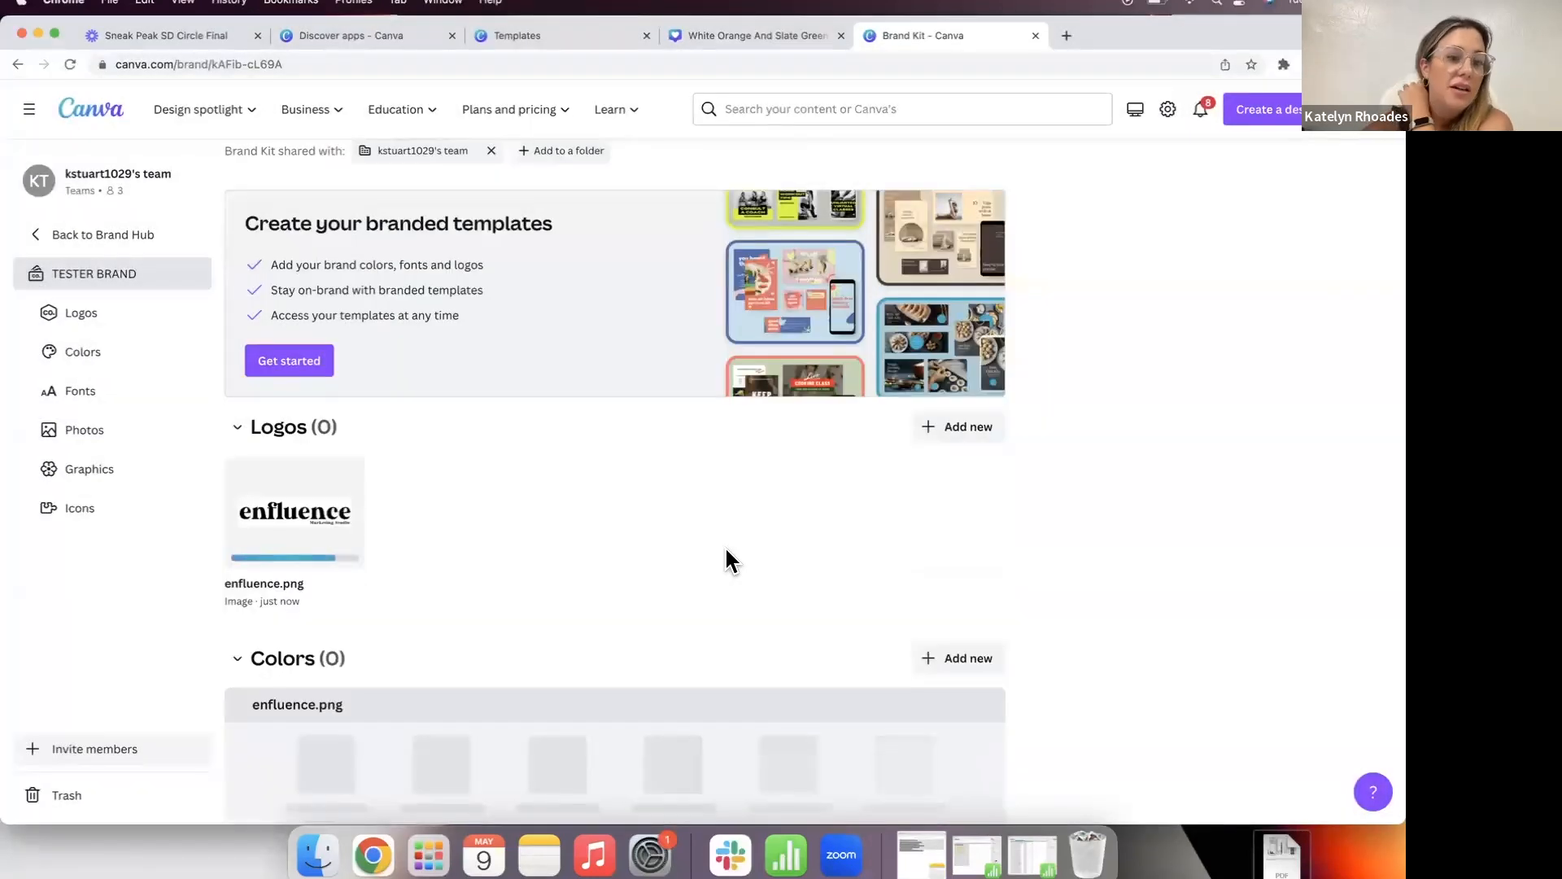
pyautogui.scroll(-3, 728, 562)
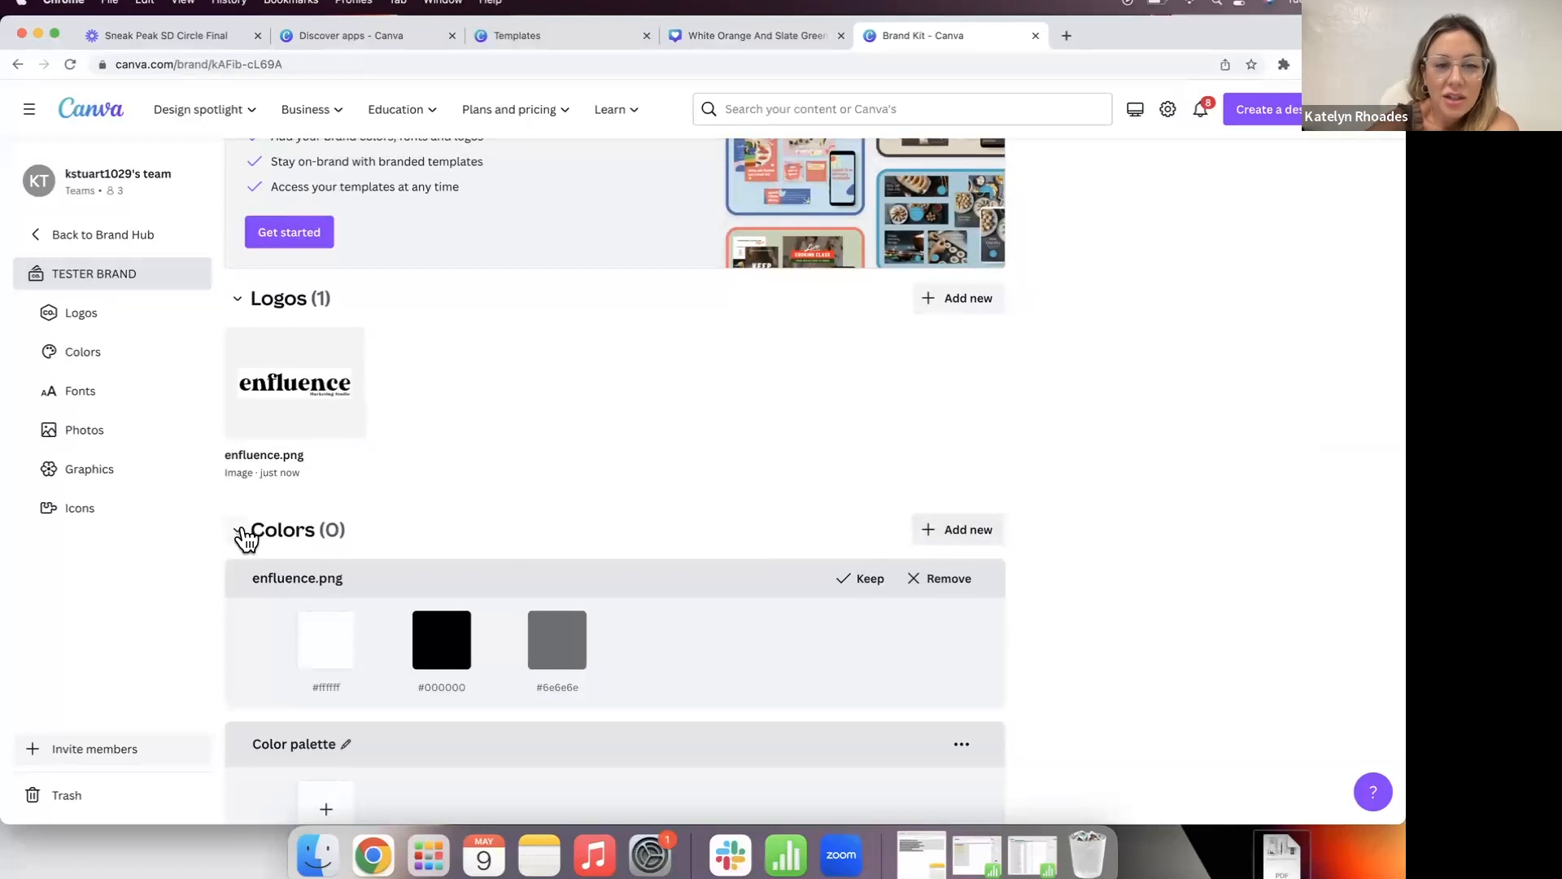
pyautogui.moveTo(290, 384)
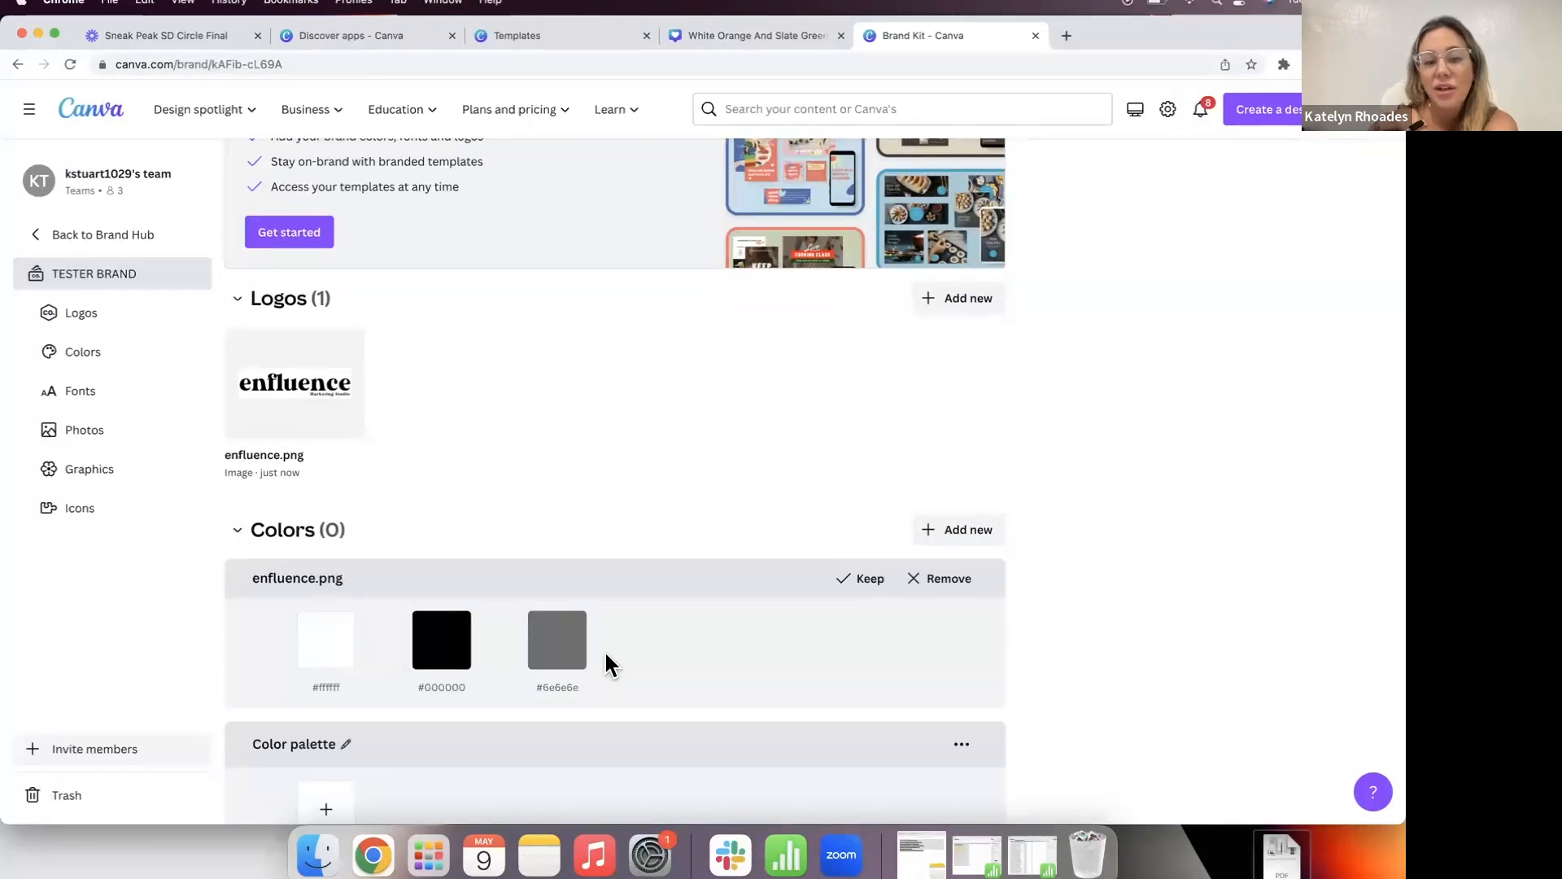
pyautogui.scroll(-1, 578, 662)
# Step: Open the brand colour options and browse the preset colour palettes
pyautogui.click(952, 513)
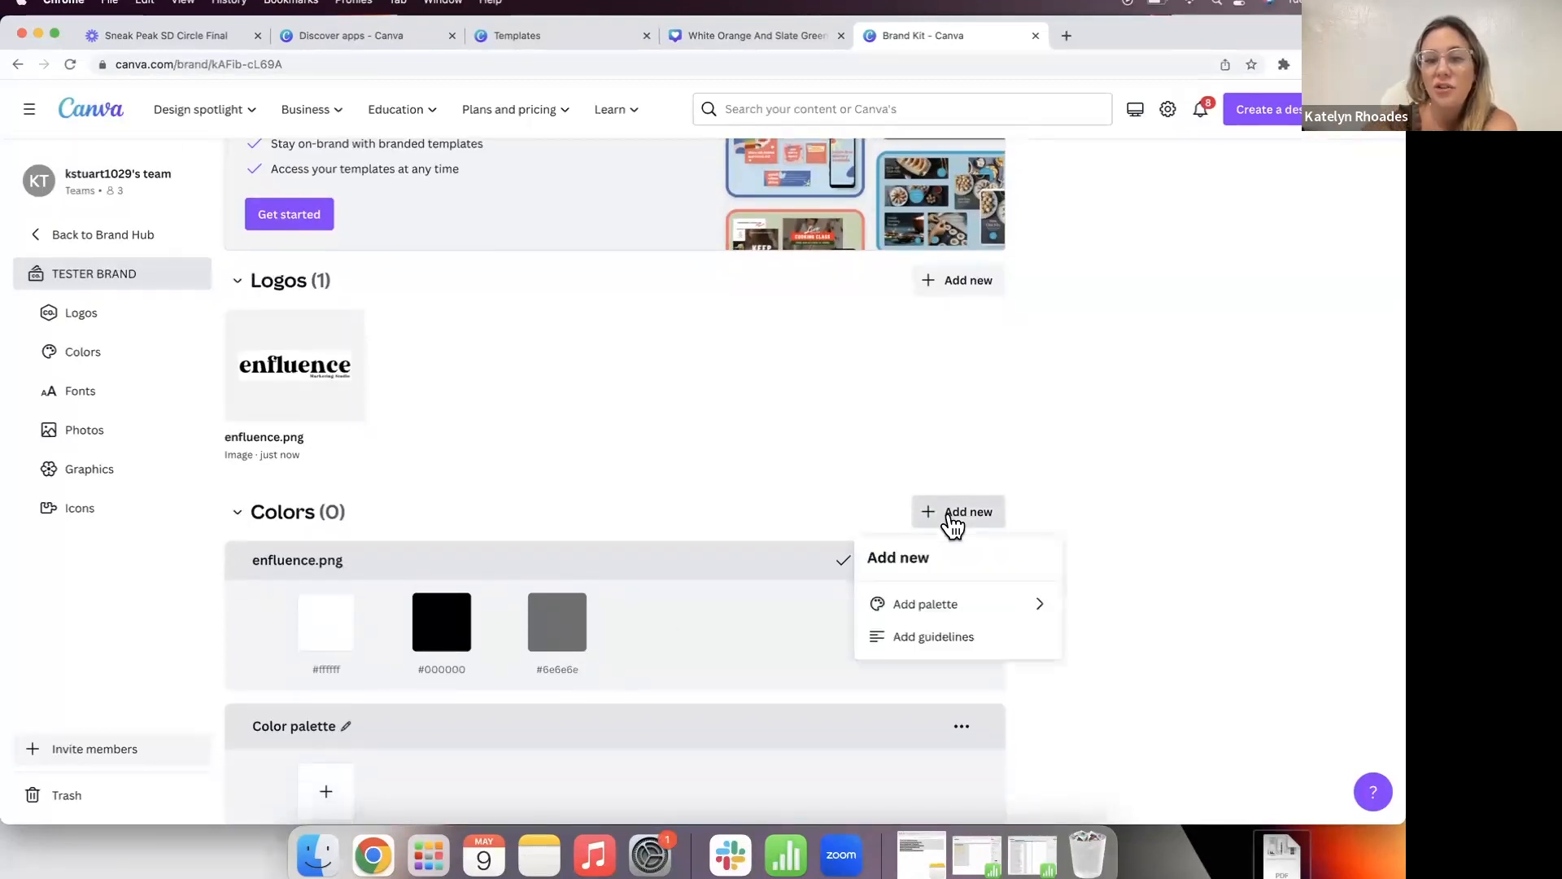
pyautogui.click(955, 607)
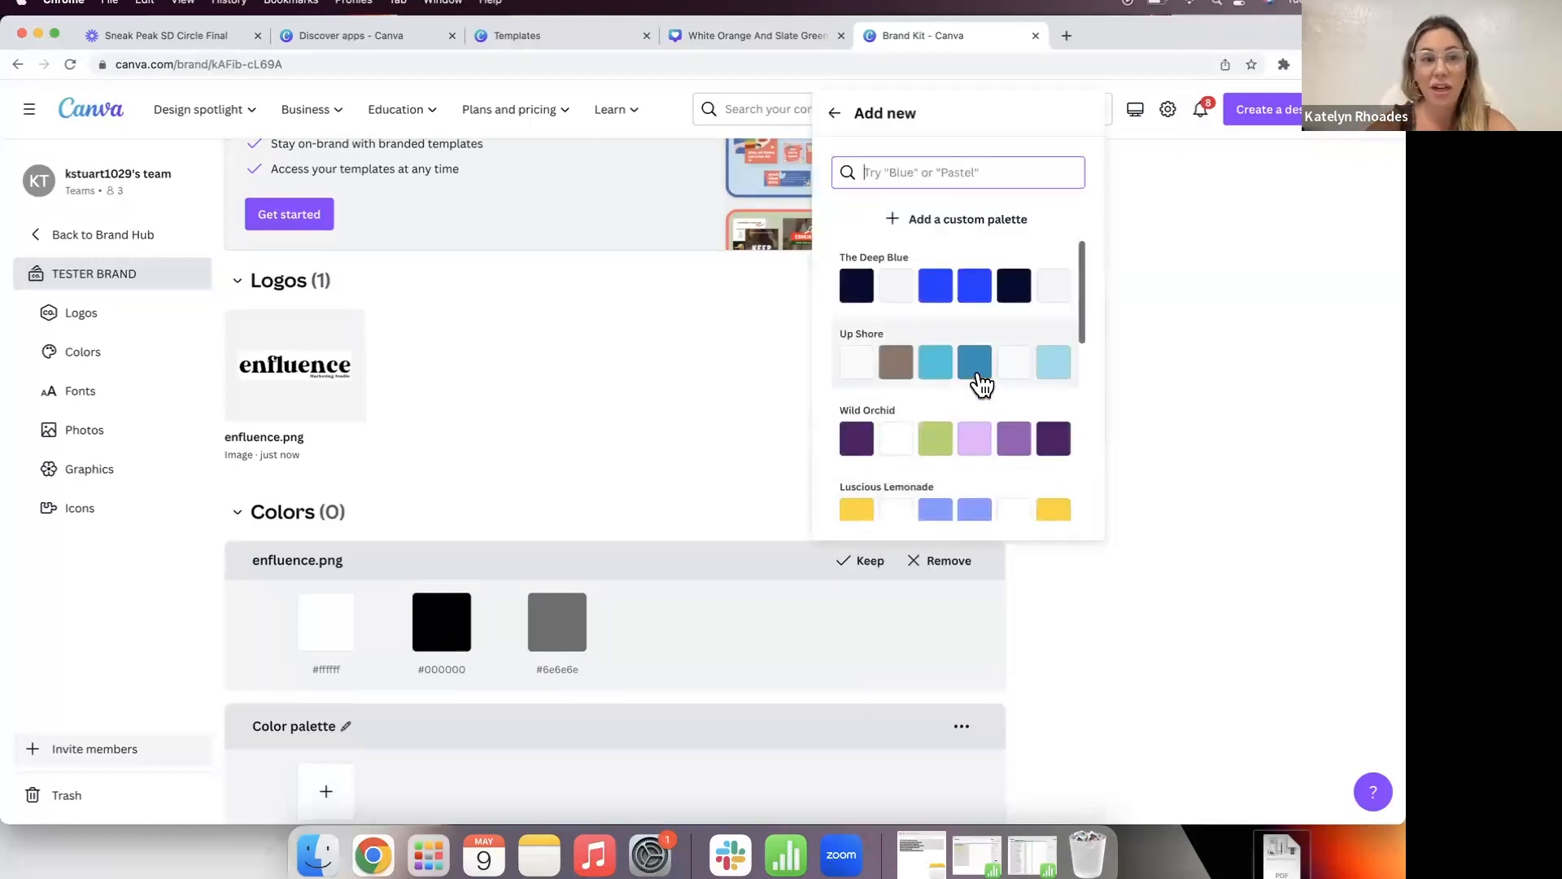
pyautogui.scroll(-3, 950, 323)
pyautogui.scroll(-5, 950, 323)
pyautogui.scroll(-5, 950, 323)
pyautogui.scroll(-5, 951, 323)
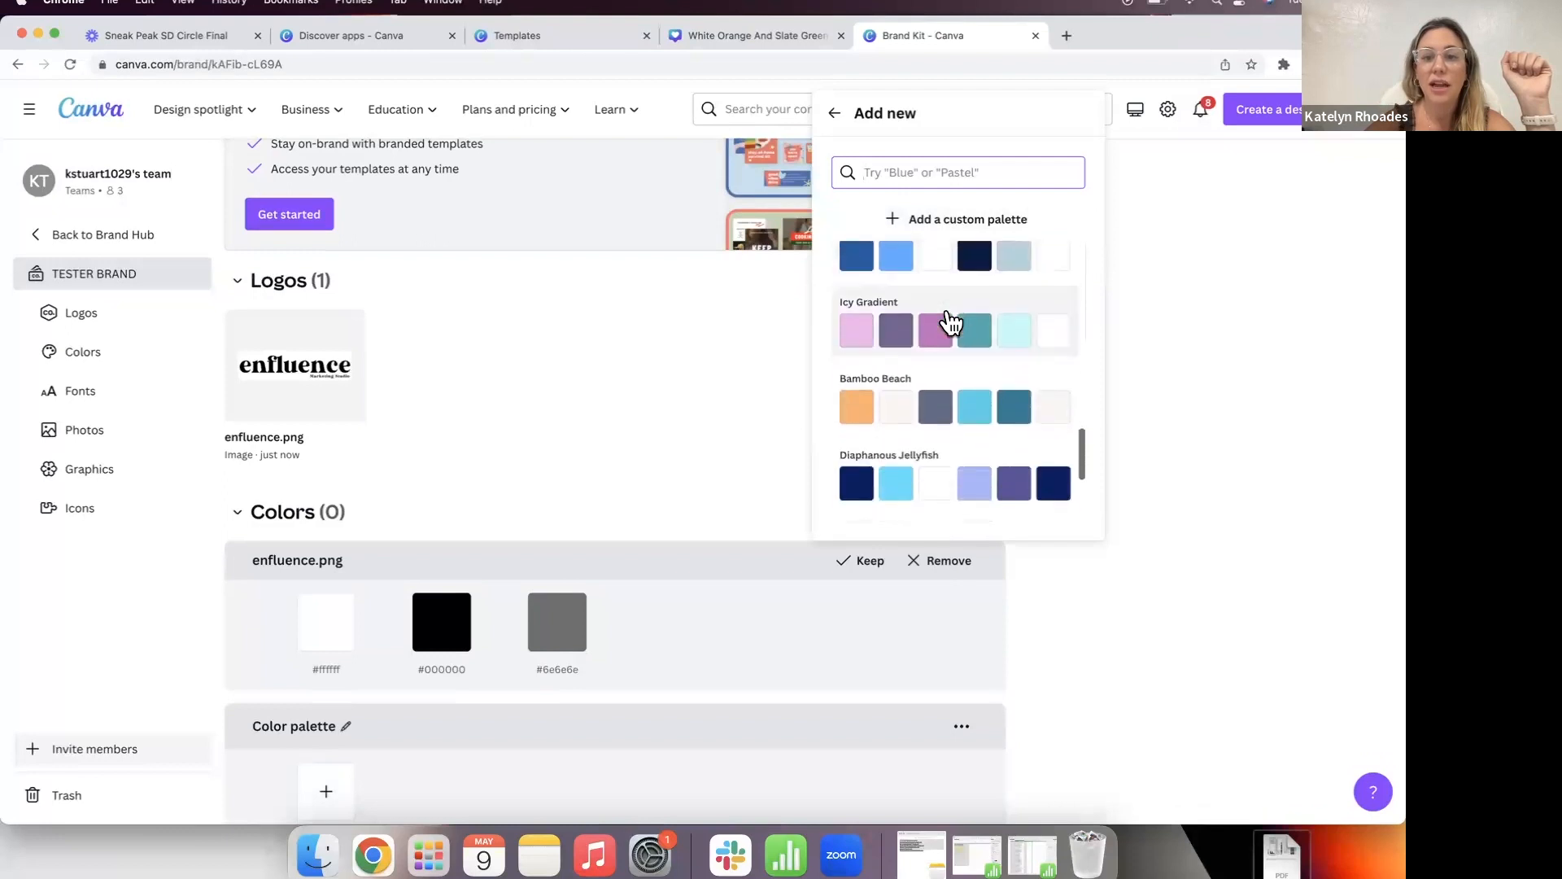
# Step: Search the preset palettes for 'beige', then add an empty custom colour palette
pyautogui.click(973, 169)
pyautogui.write('neautral')
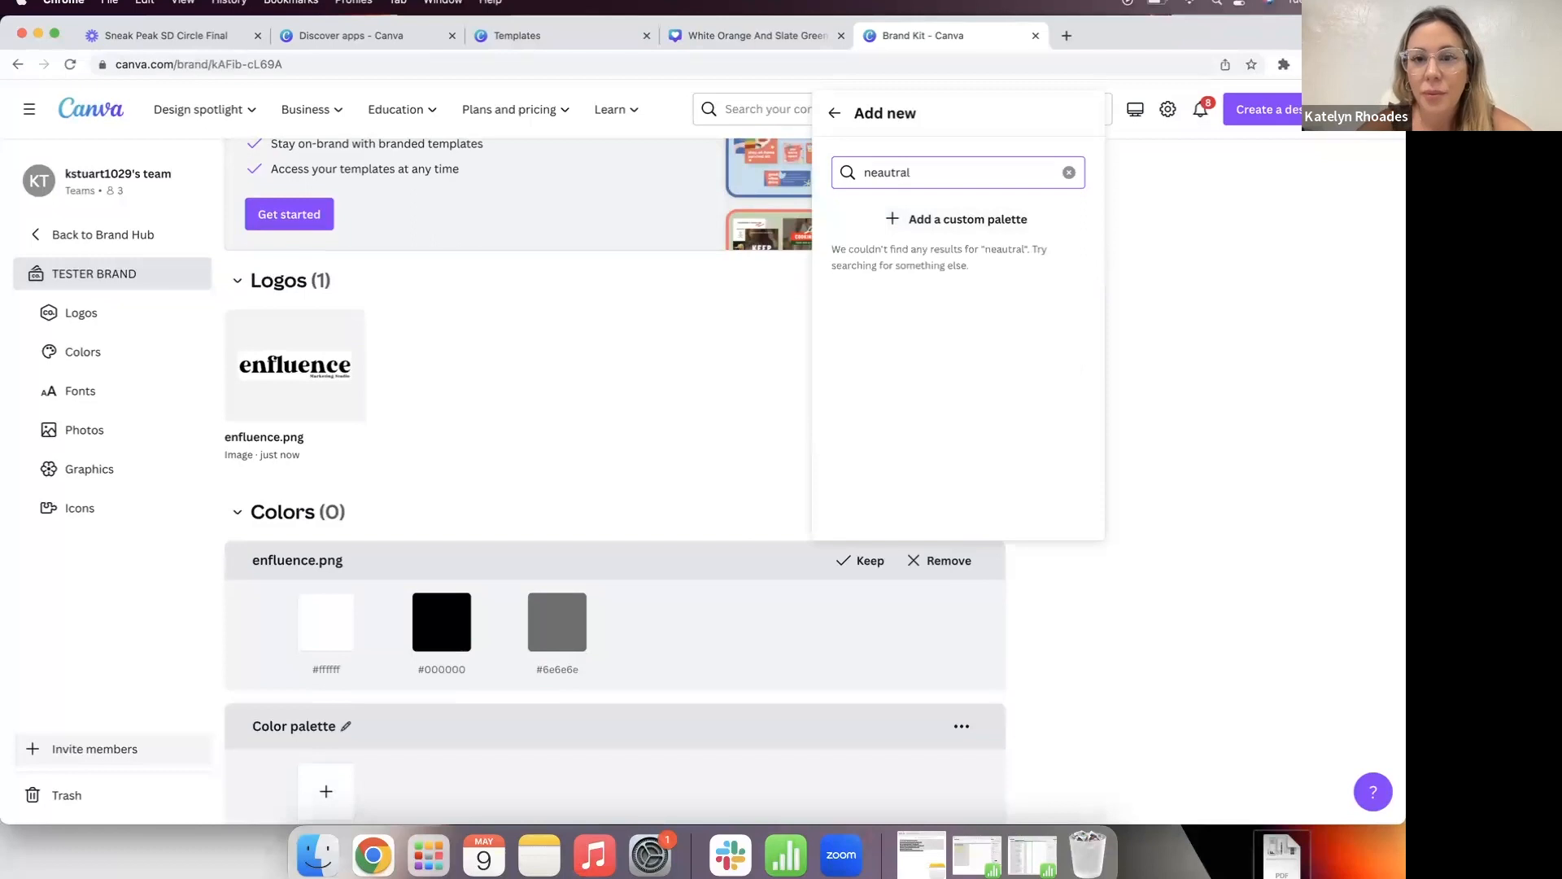
pyautogui.press('BackSpace')
pyautogui.press('BackSpace')
pyautogui.press('BackSpace')
pyautogui.press('BackSpace')
pyautogui.press('BackSpace')
pyautogui.press('BackSpace')
pyautogui.press('BackSpace')
pyautogui.press('BackSpace')
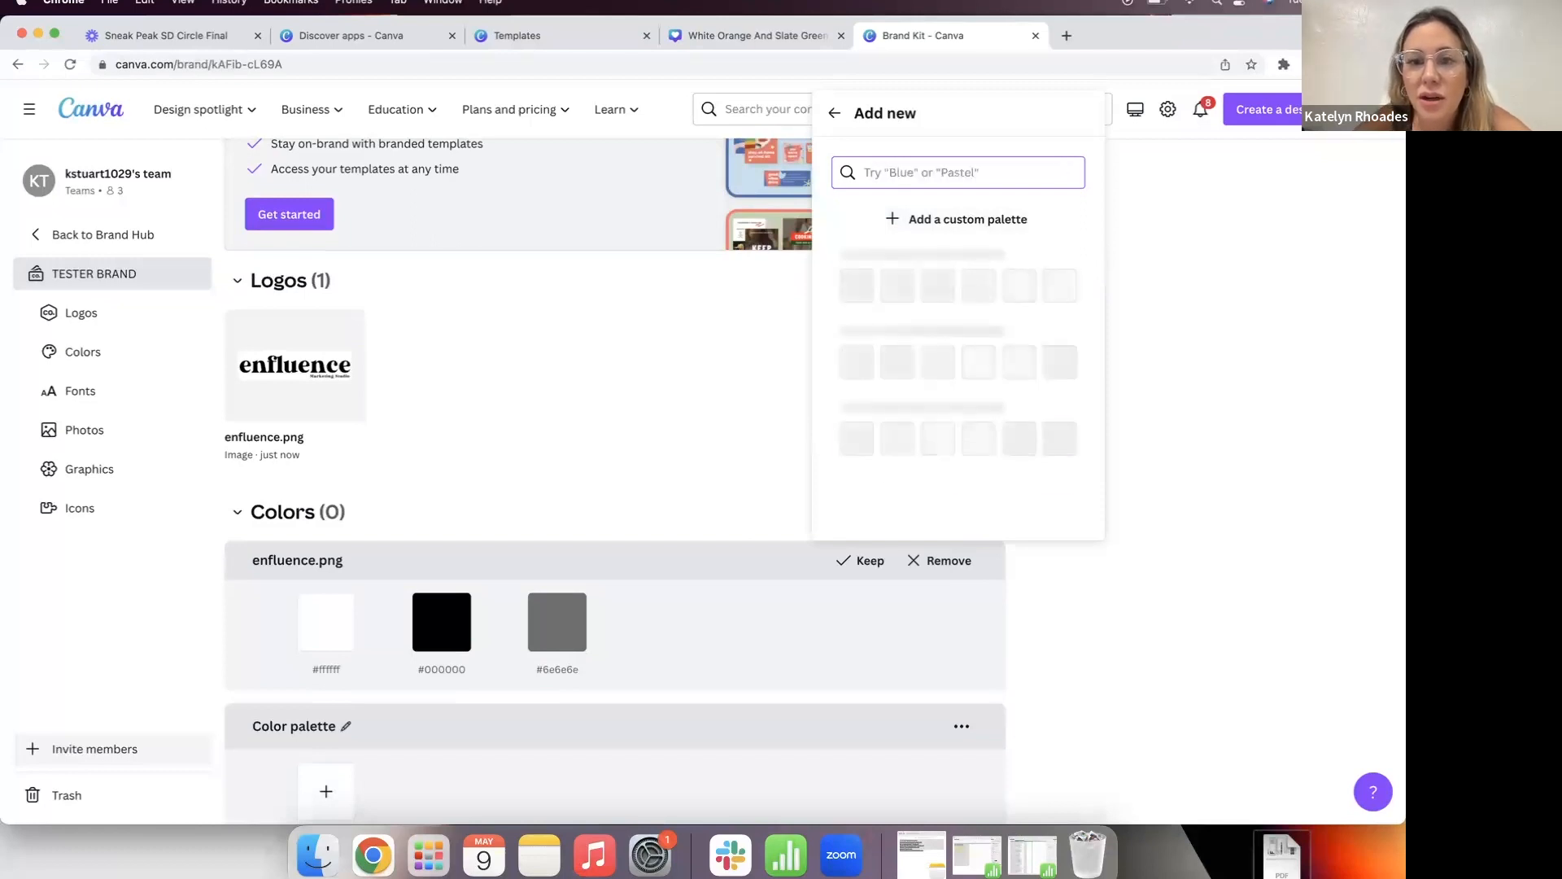
pyautogui.write('beige')
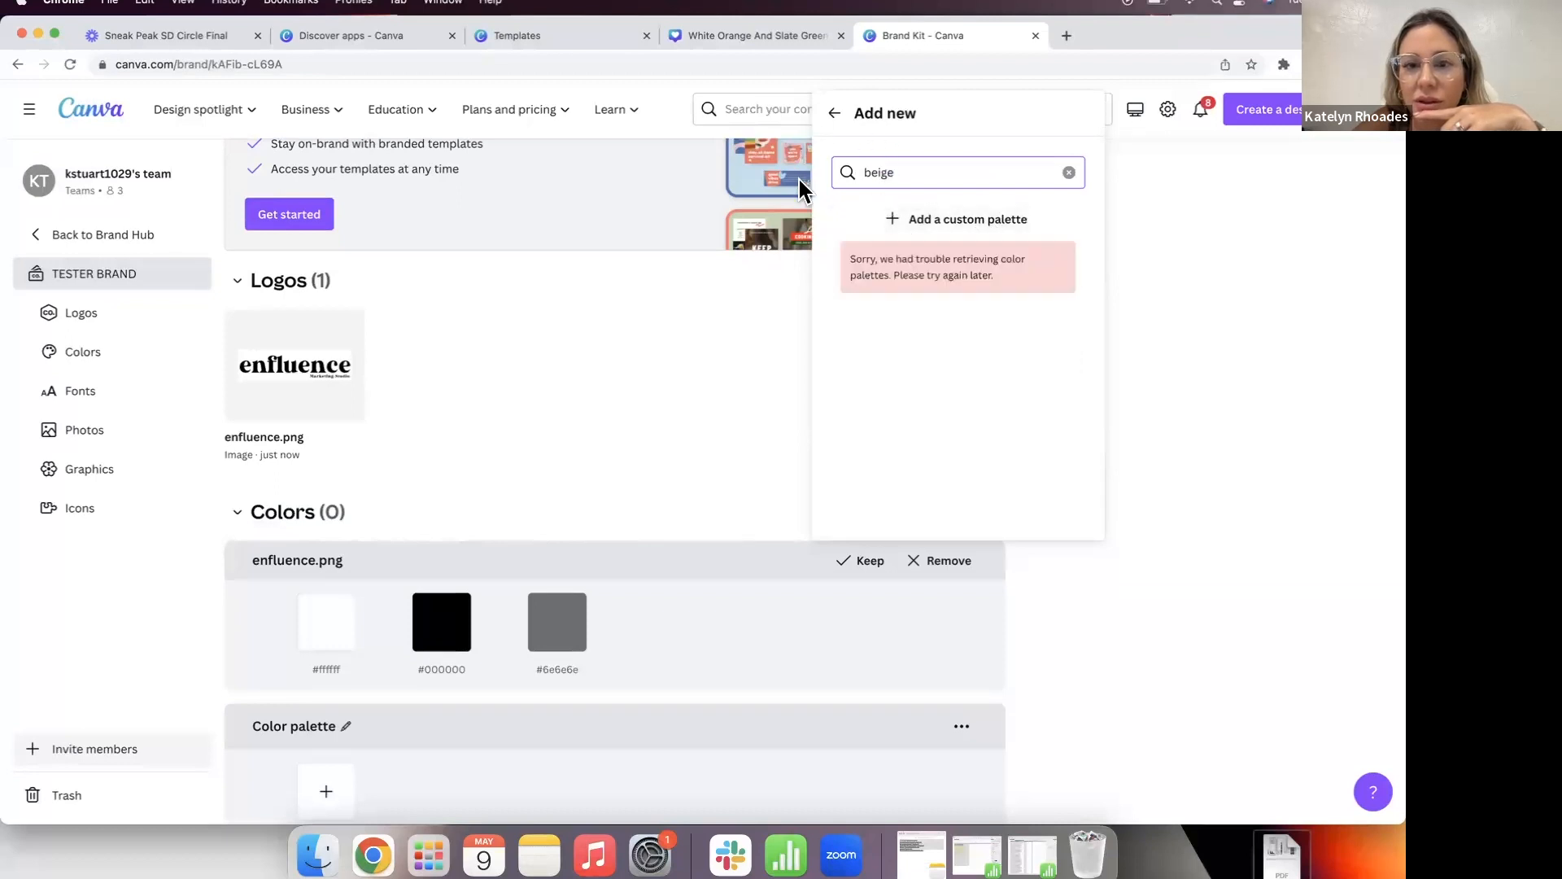
pyautogui.click(895, 218)
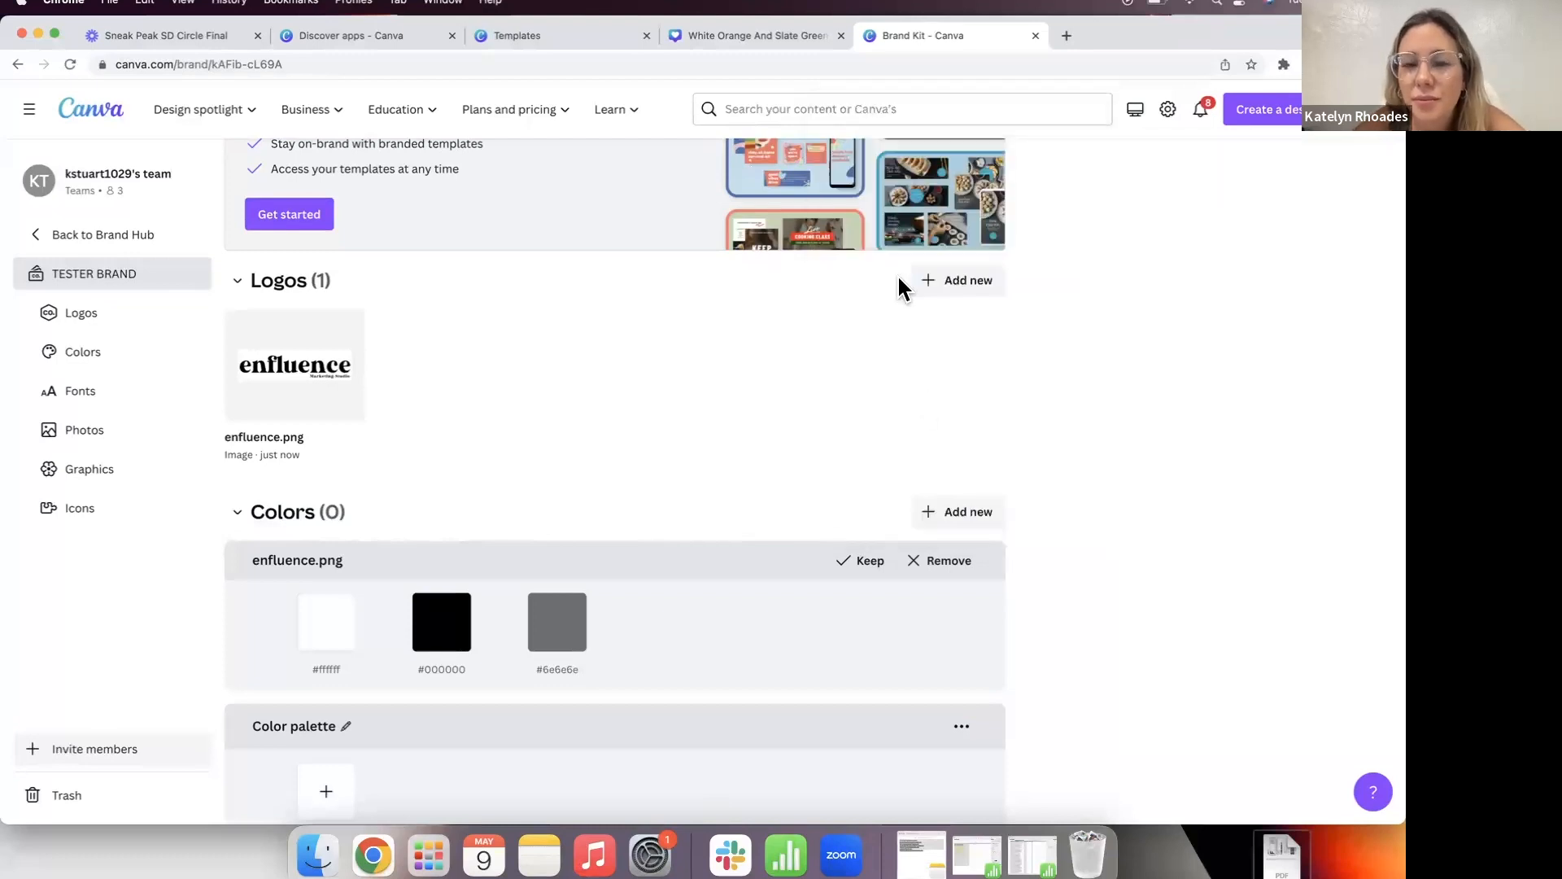
pyautogui.scroll(-2, 886, 419)
pyautogui.click(938, 352)
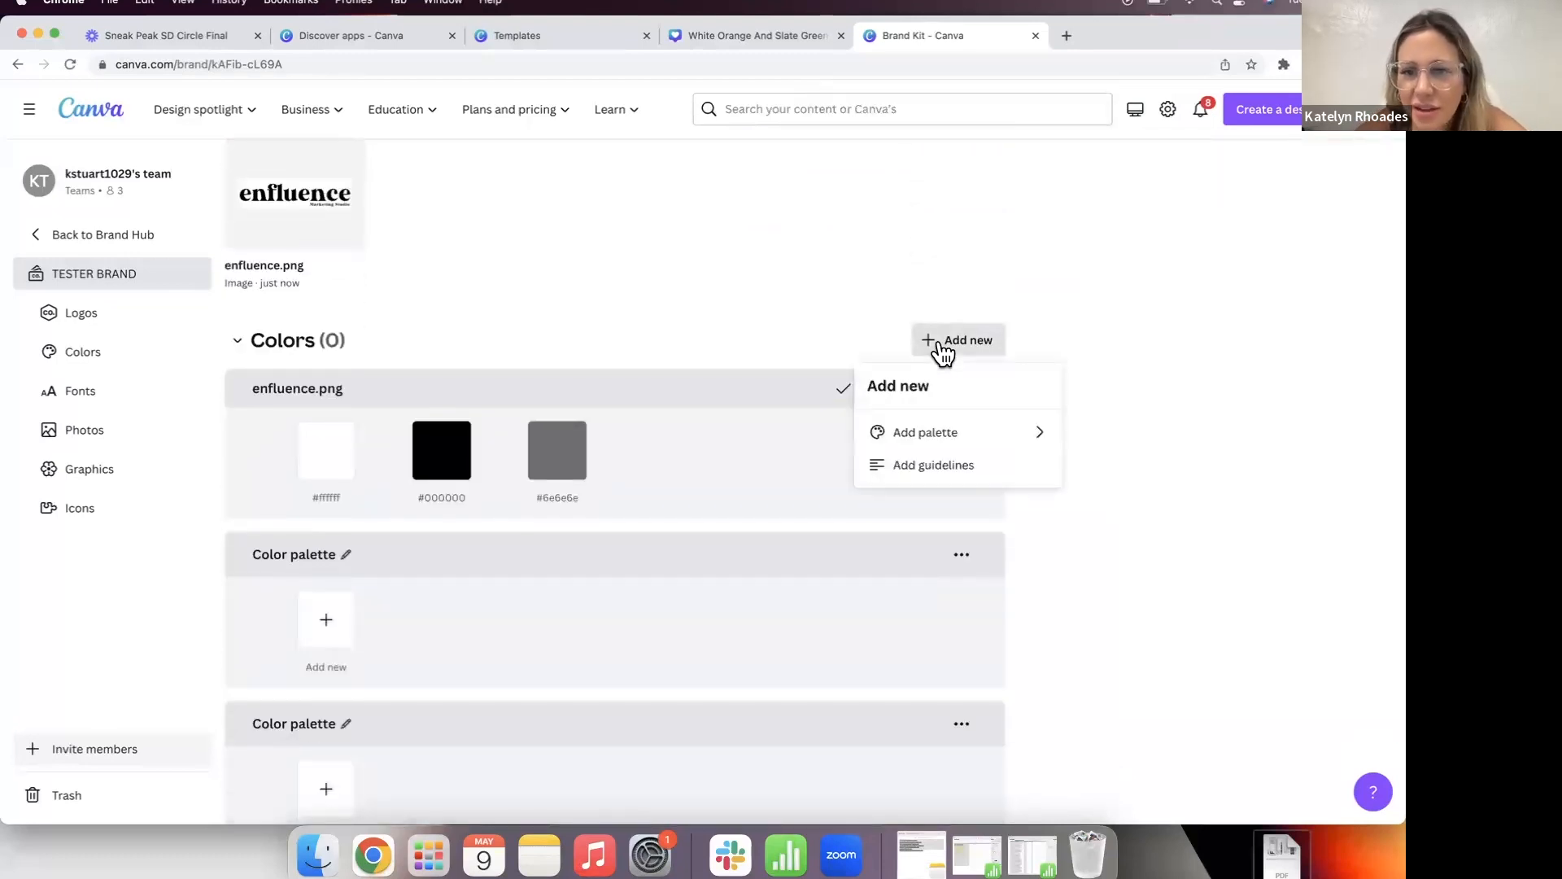
pyautogui.click(925, 431)
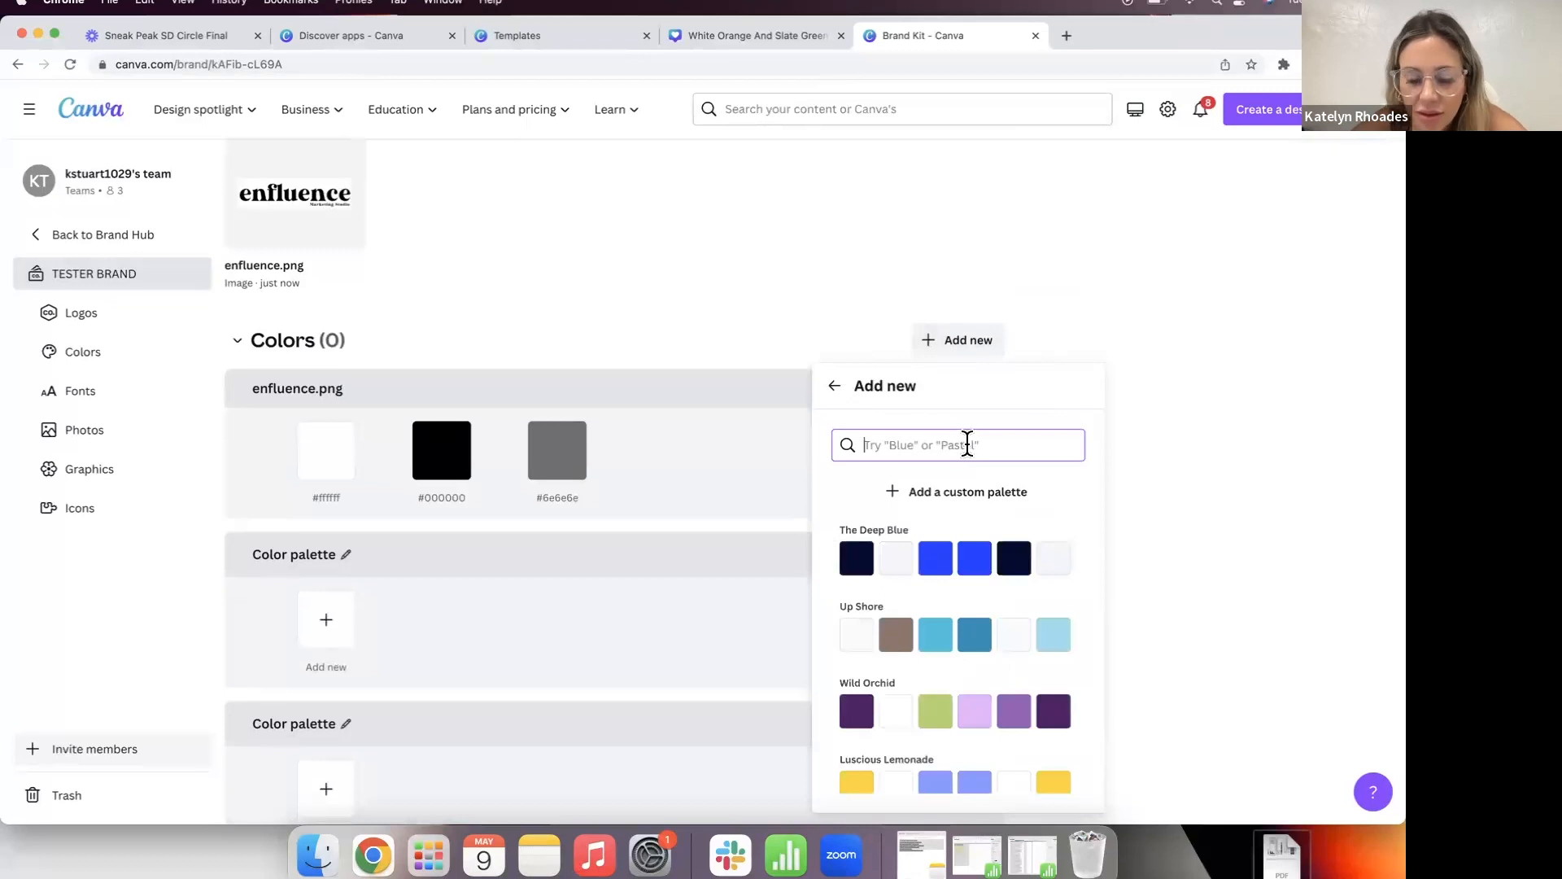
pyautogui.write('blue')
pyautogui.scroll(-1, 916, 626)
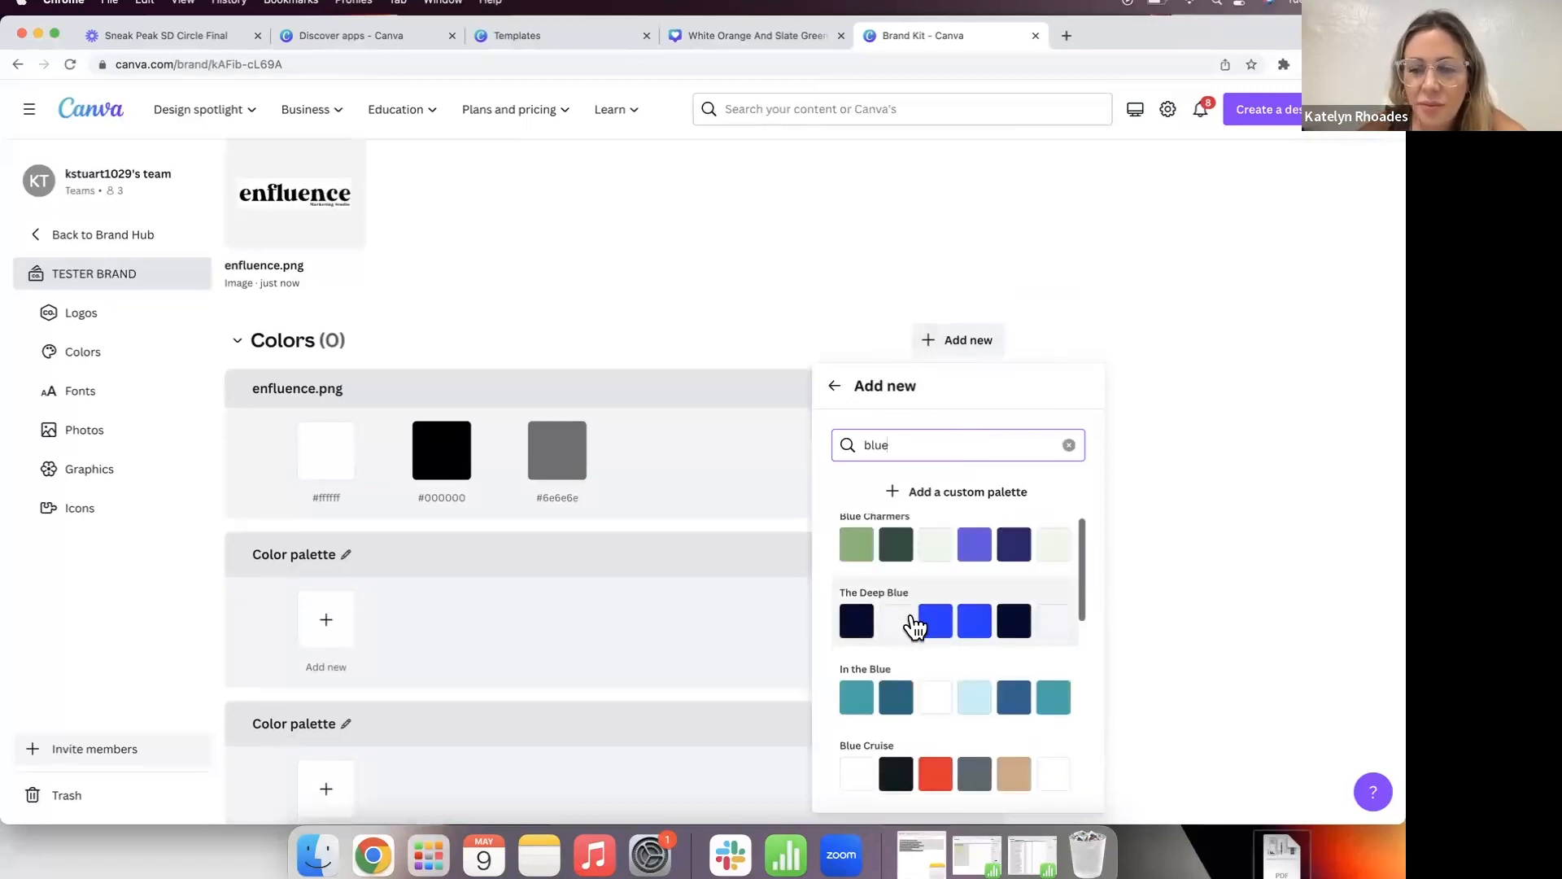
pyautogui.scroll(-1, 915, 627)
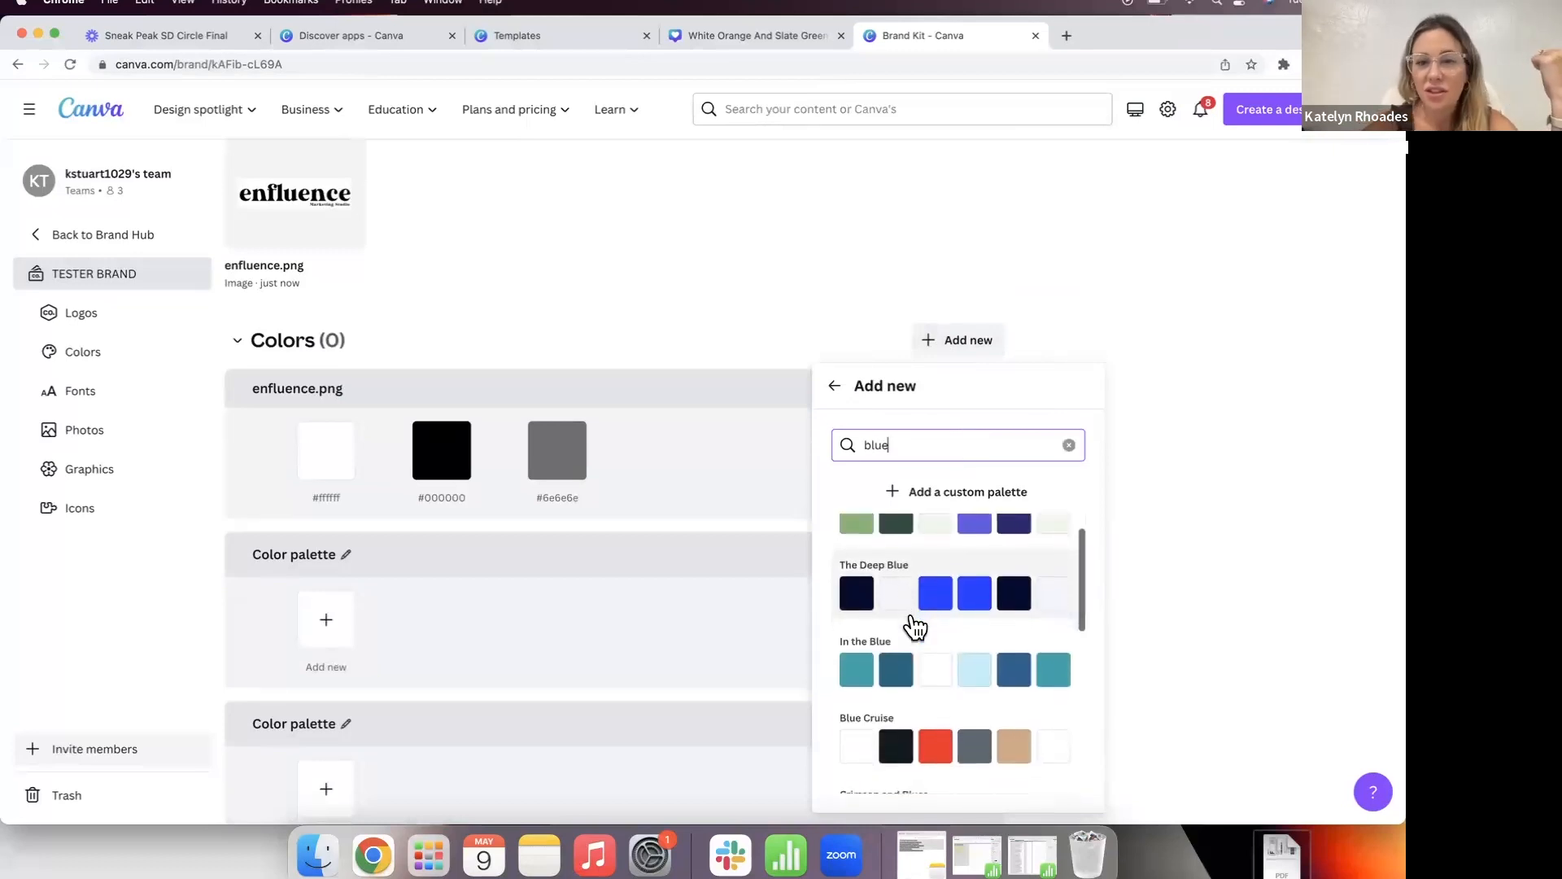
pyautogui.scroll(1, 935, 570)
pyautogui.press('BackSpace')
pyautogui.press('BackSpace')
pyautogui.press('BackSpace')
pyautogui.press('BackSpace')
pyautogui.write('tan')
pyautogui.scroll(-1, 953, 579)
pyautogui.scroll(-10, 956, 594)
pyautogui.scroll(-6, 958, 596)
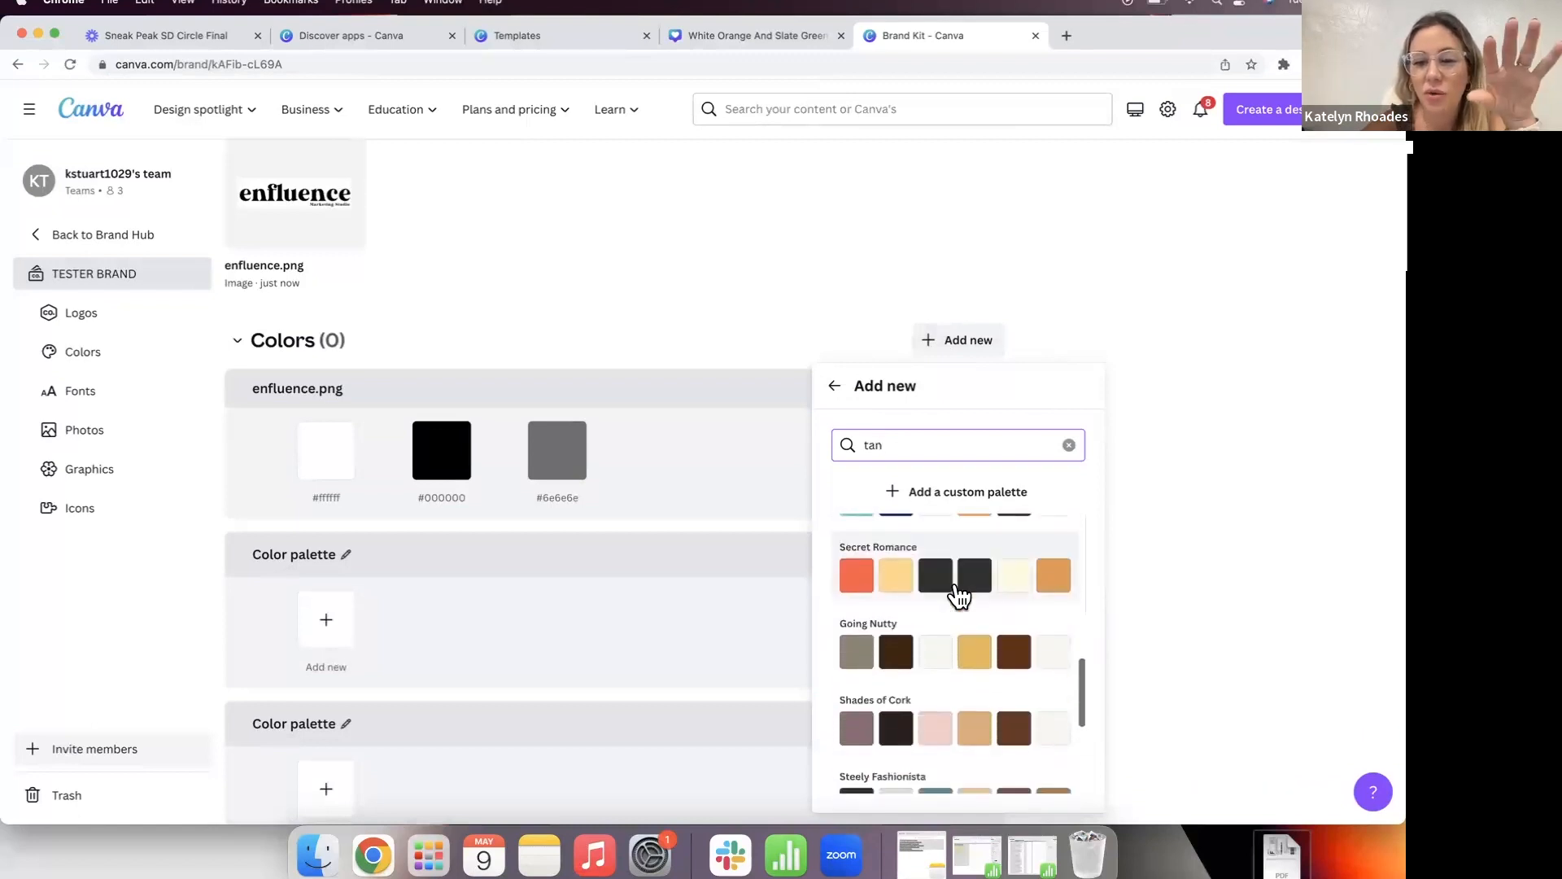
pyautogui.scroll(-10, 959, 597)
pyautogui.scroll(-8, 958, 596)
pyautogui.scroll(-6, 955, 586)
pyautogui.click(1164, 537)
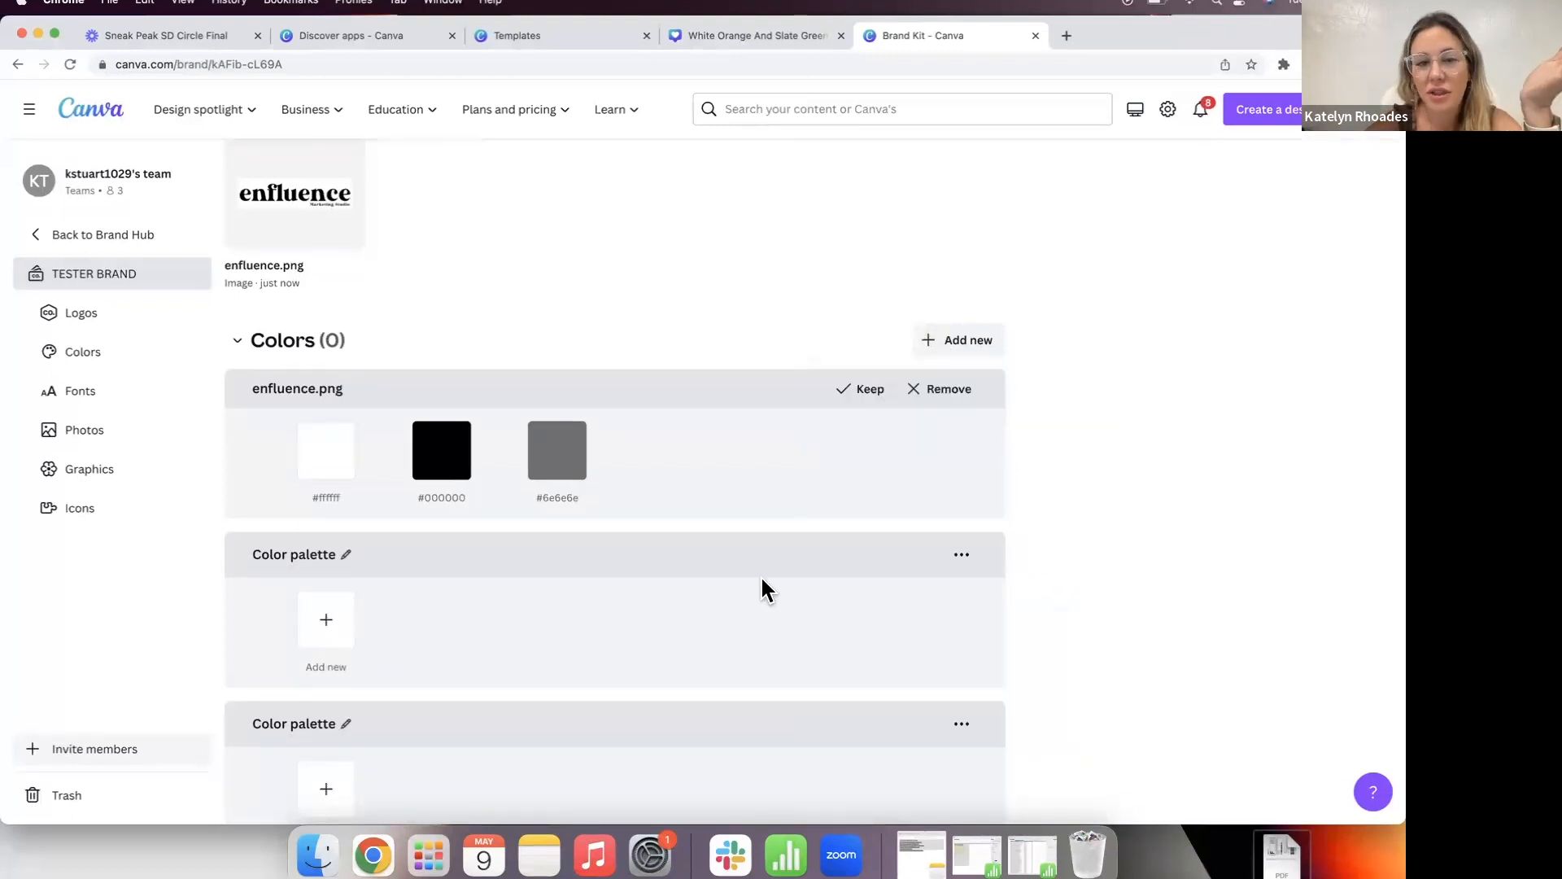
pyautogui.scroll(-5, 763, 583)
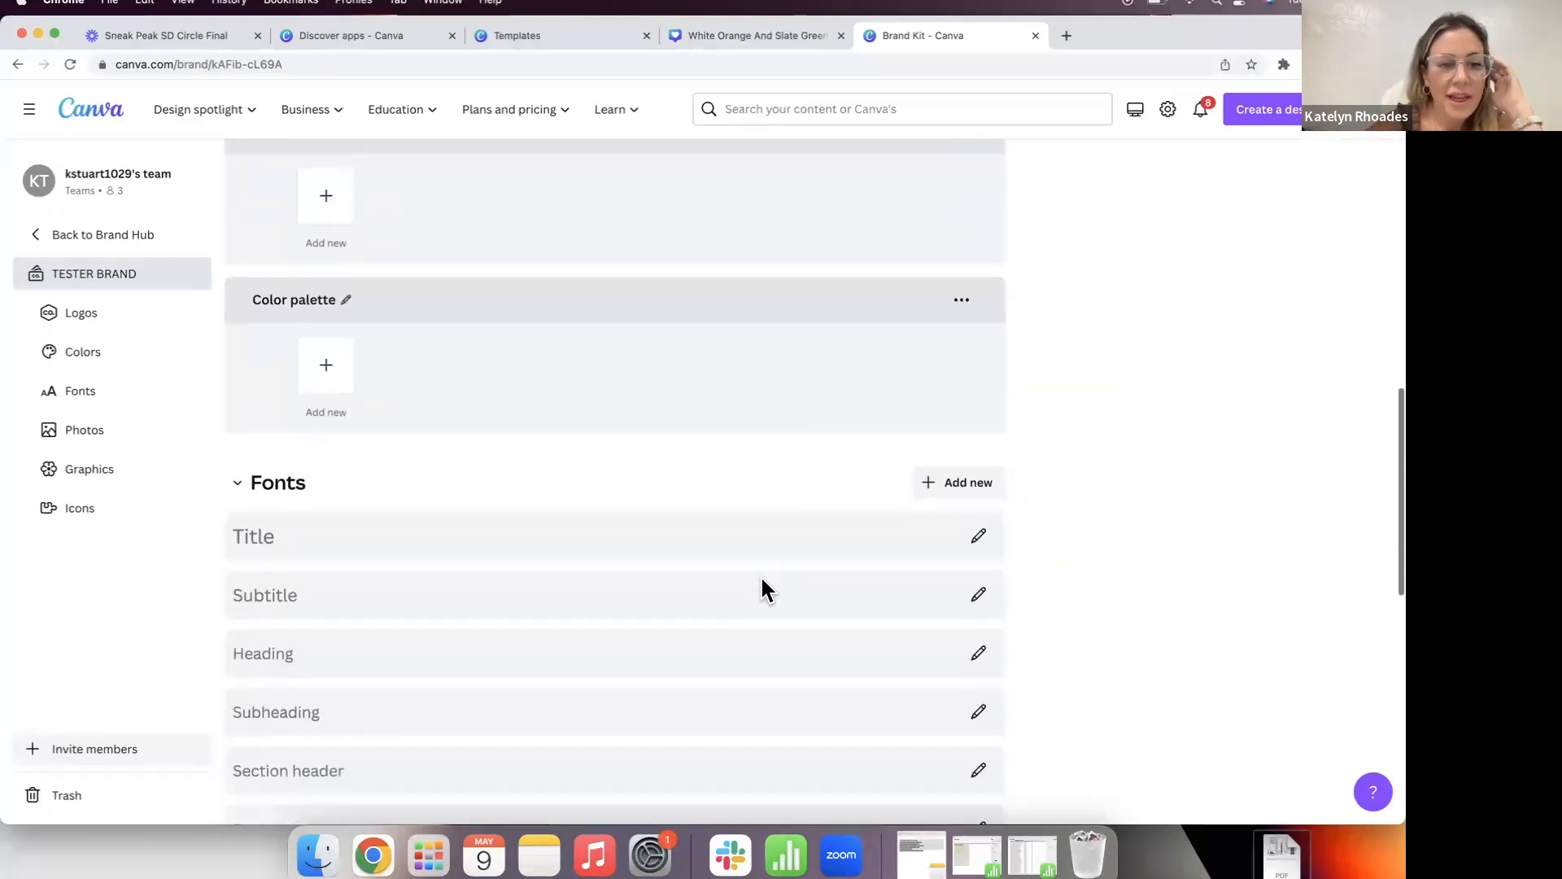
pyautogui.scroll(-2, 761, 579)
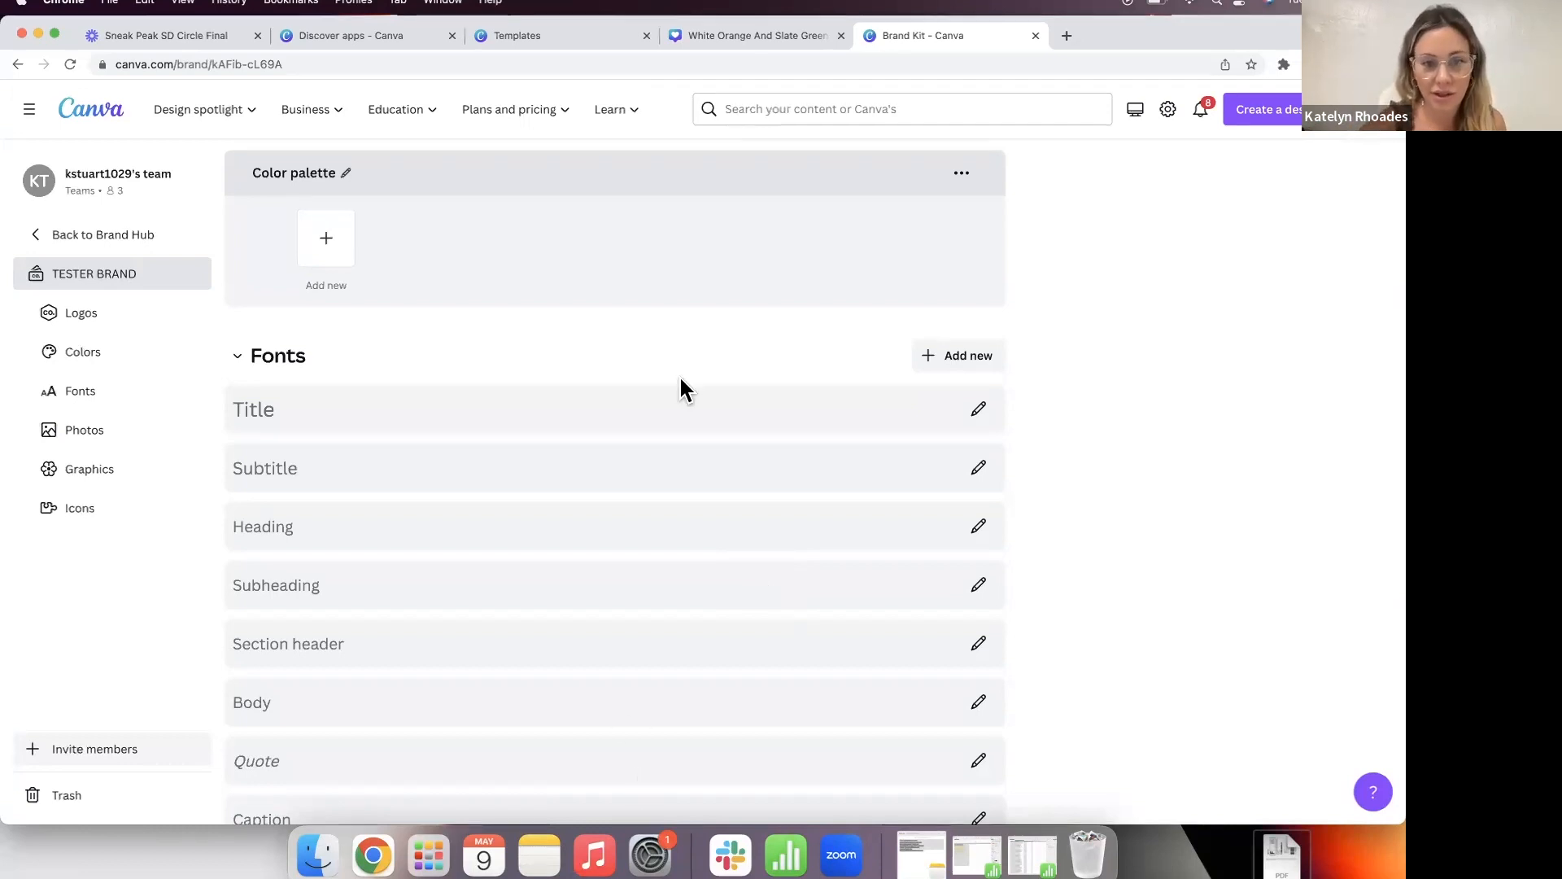
pyautogui.moveTo(570, 130)
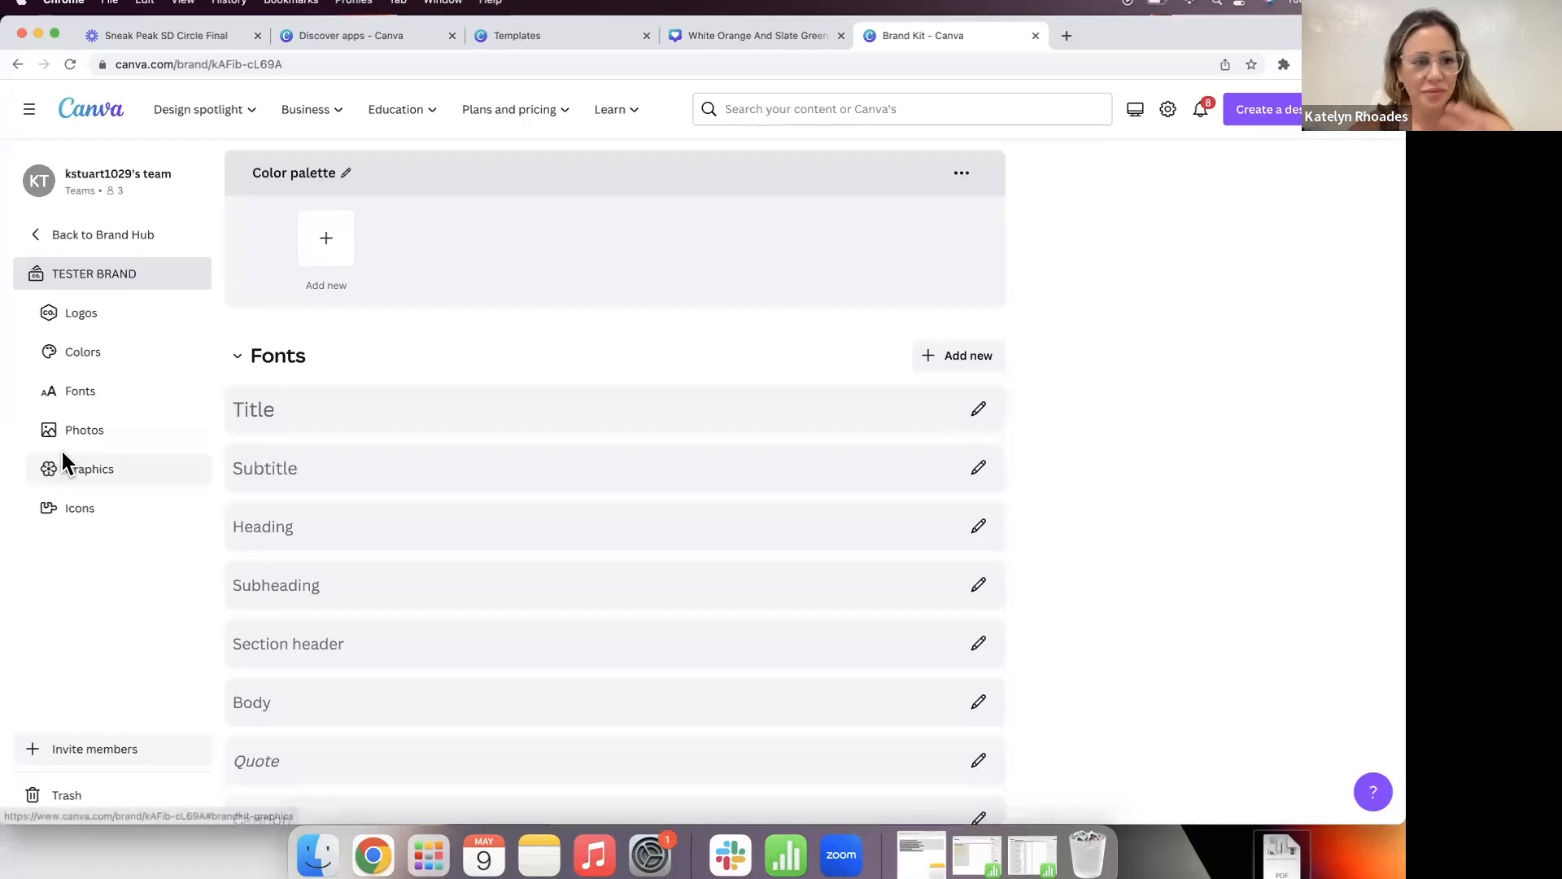
# Step: Go back via the Brand Hub to Canva Home, briefly opening and closing the Learn menu
pyautogui.click(86, 235)
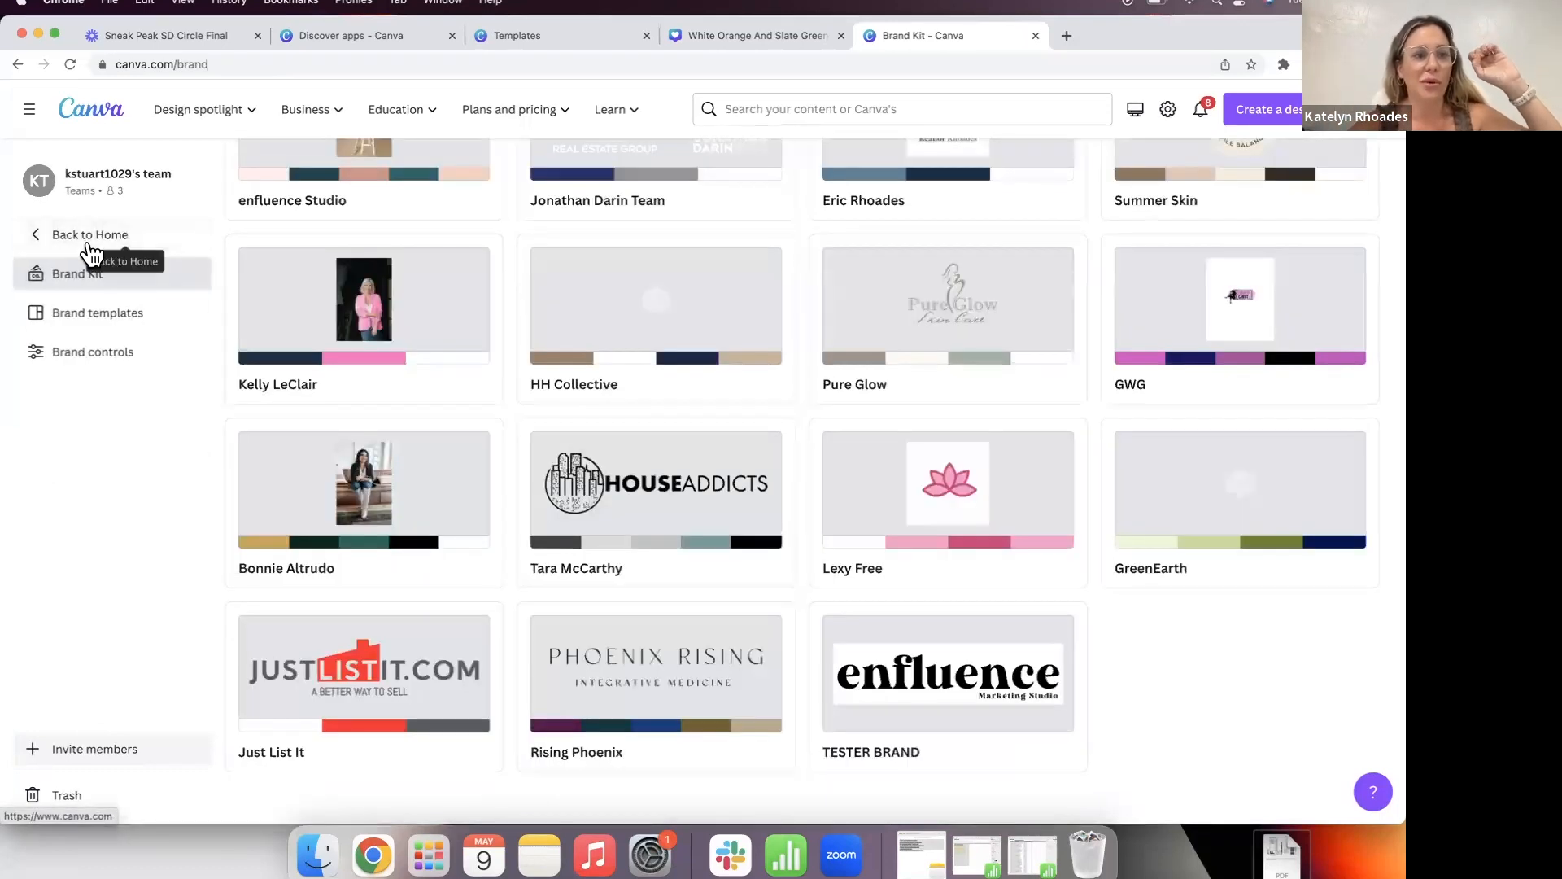
pyautogui.click(65, 235)
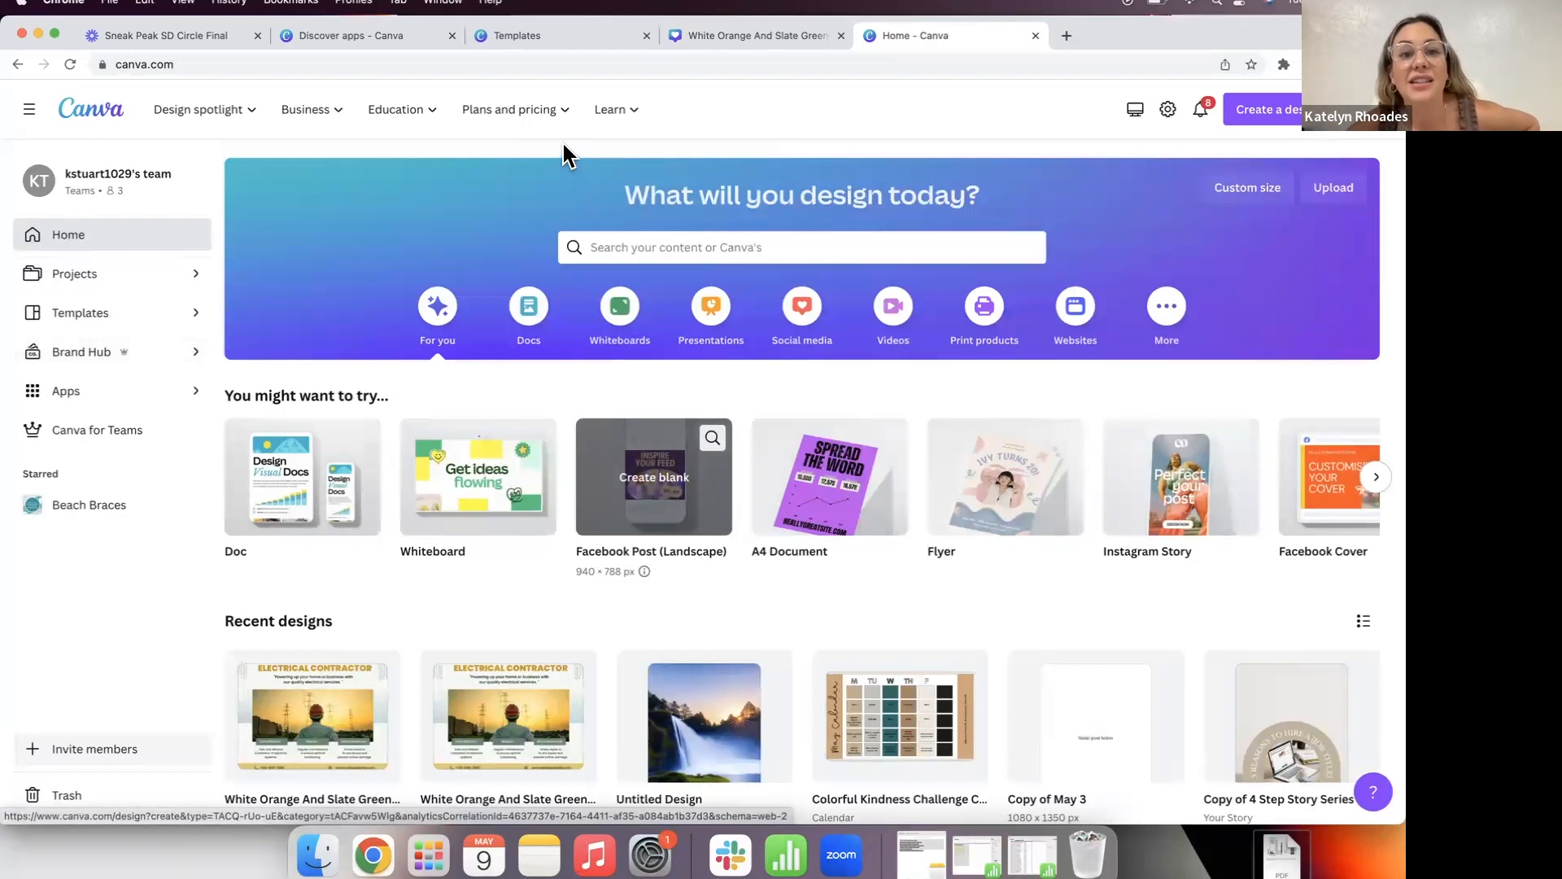
pyautogui.click(616, 109)
pyautogui.click(635, 596)
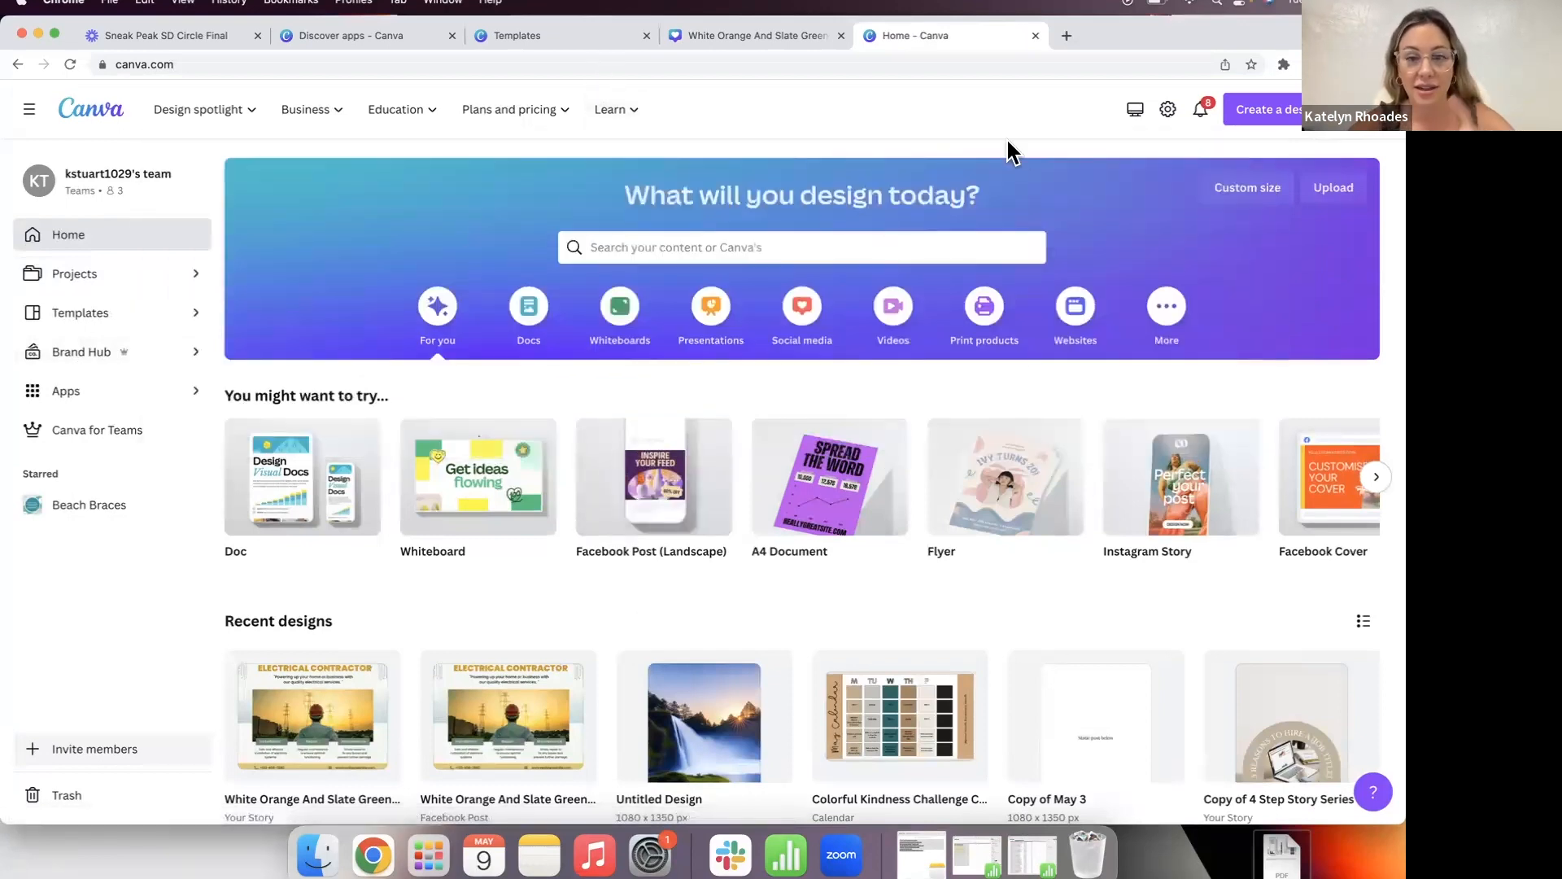
# Step: Open pinterest.com in a new tab and search pins for 'font combinations'
pyautogui.click(1065, 38)
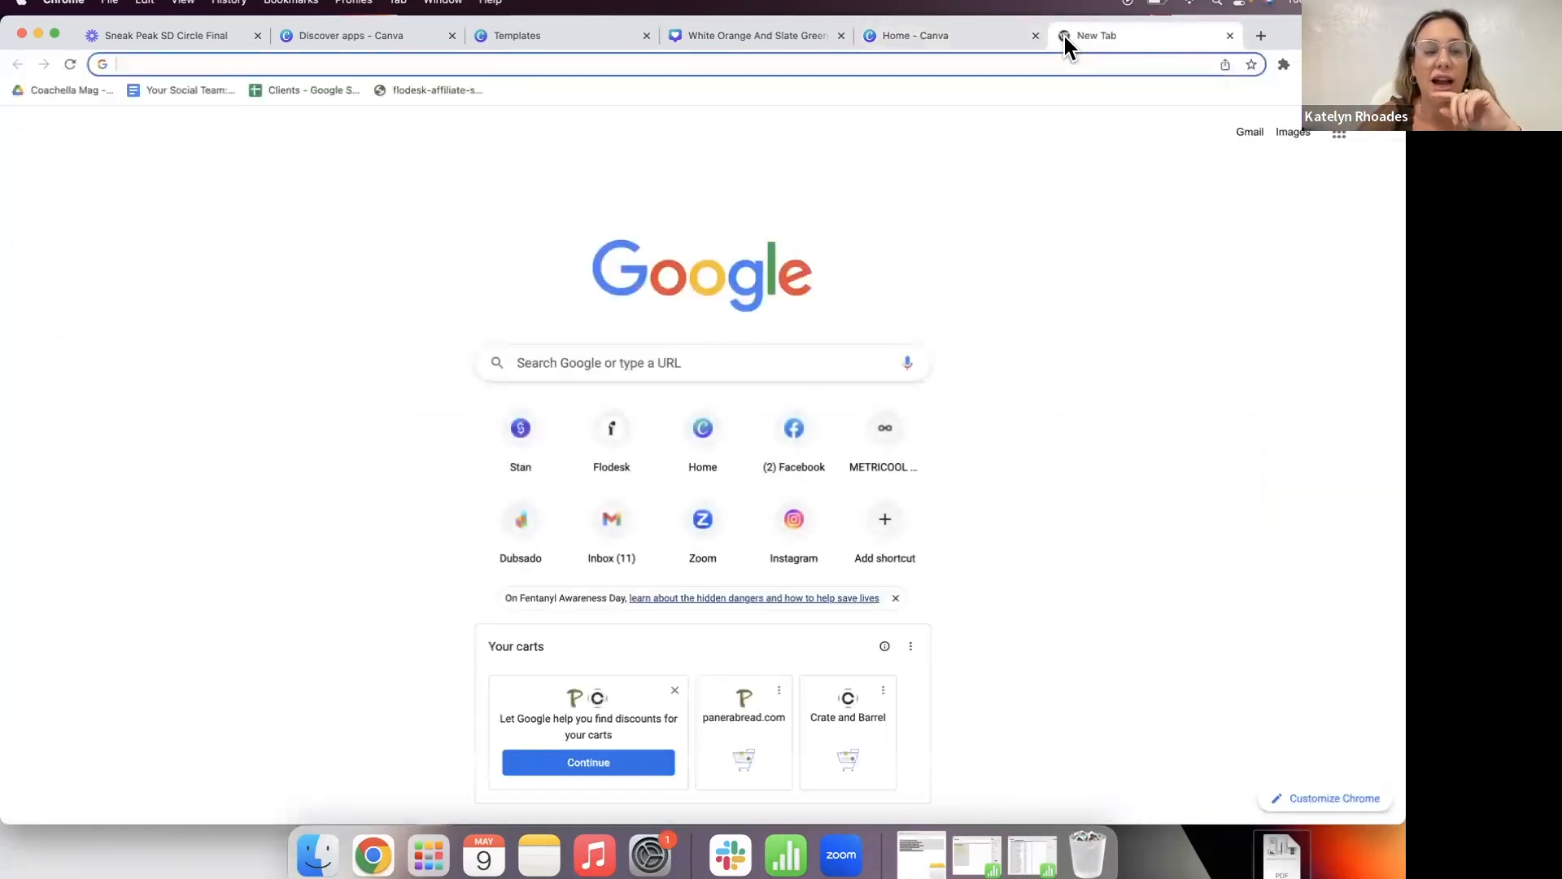
pyautogui.write('pint')
pyautogui.press('Return')
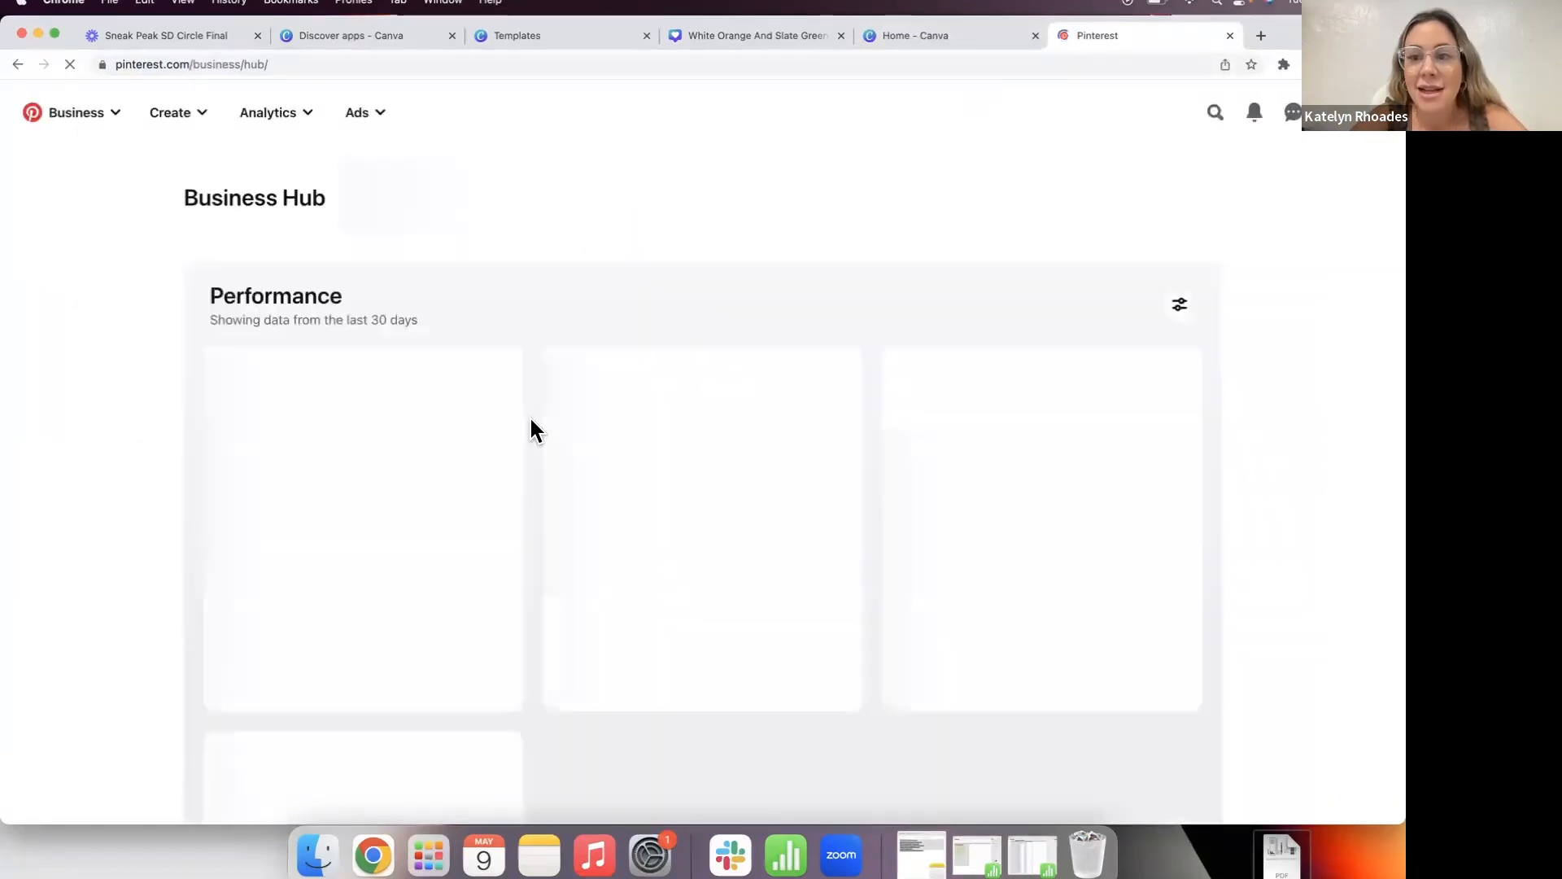
pyautogui.click(1215, 113)
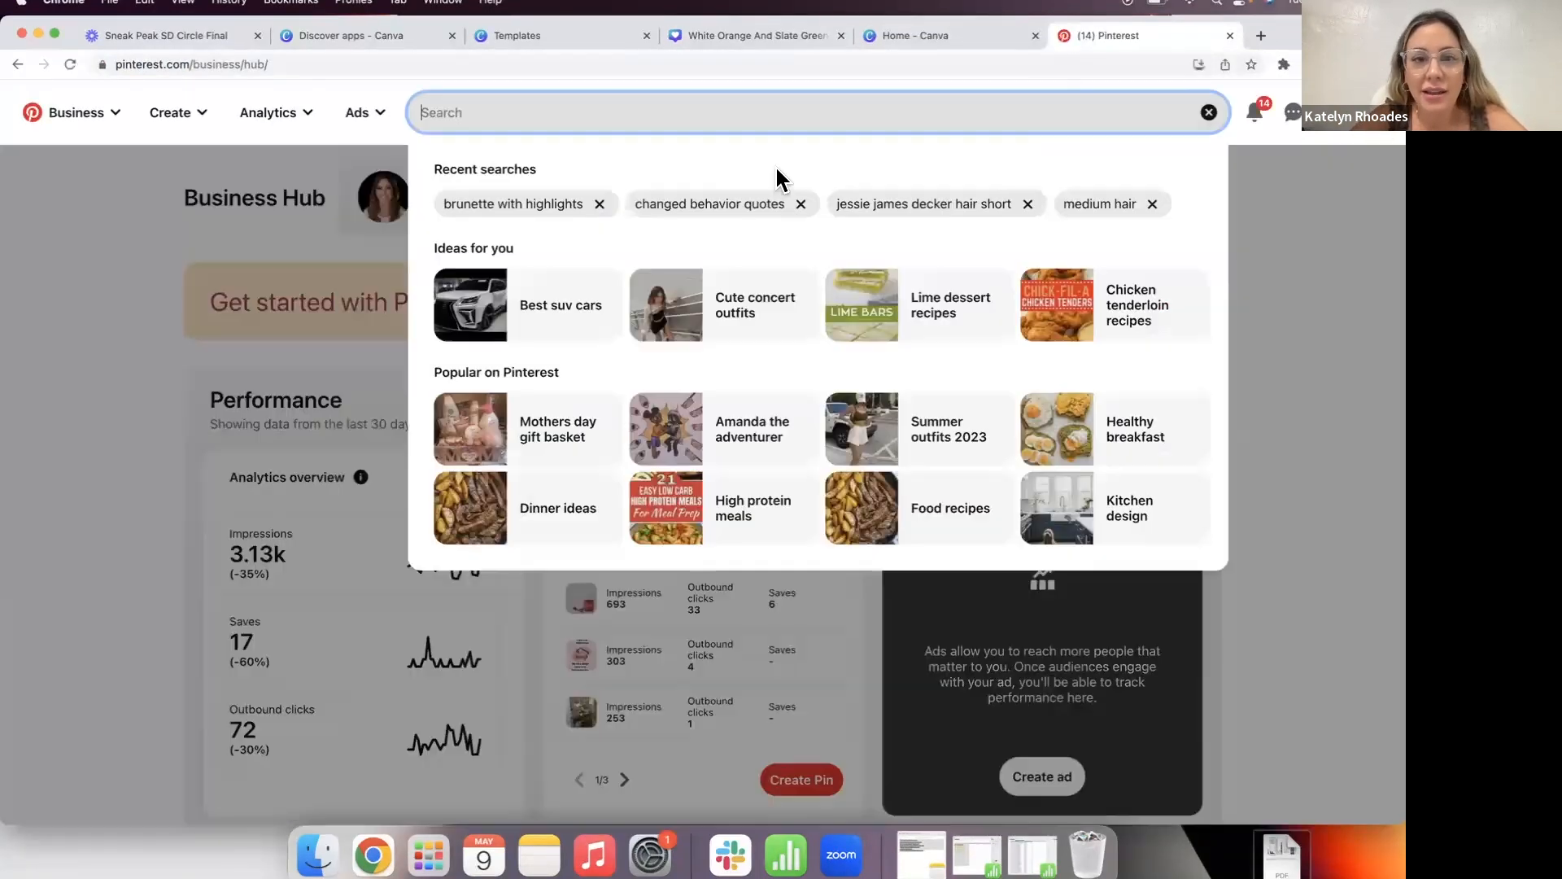
pyautogui.write('font')
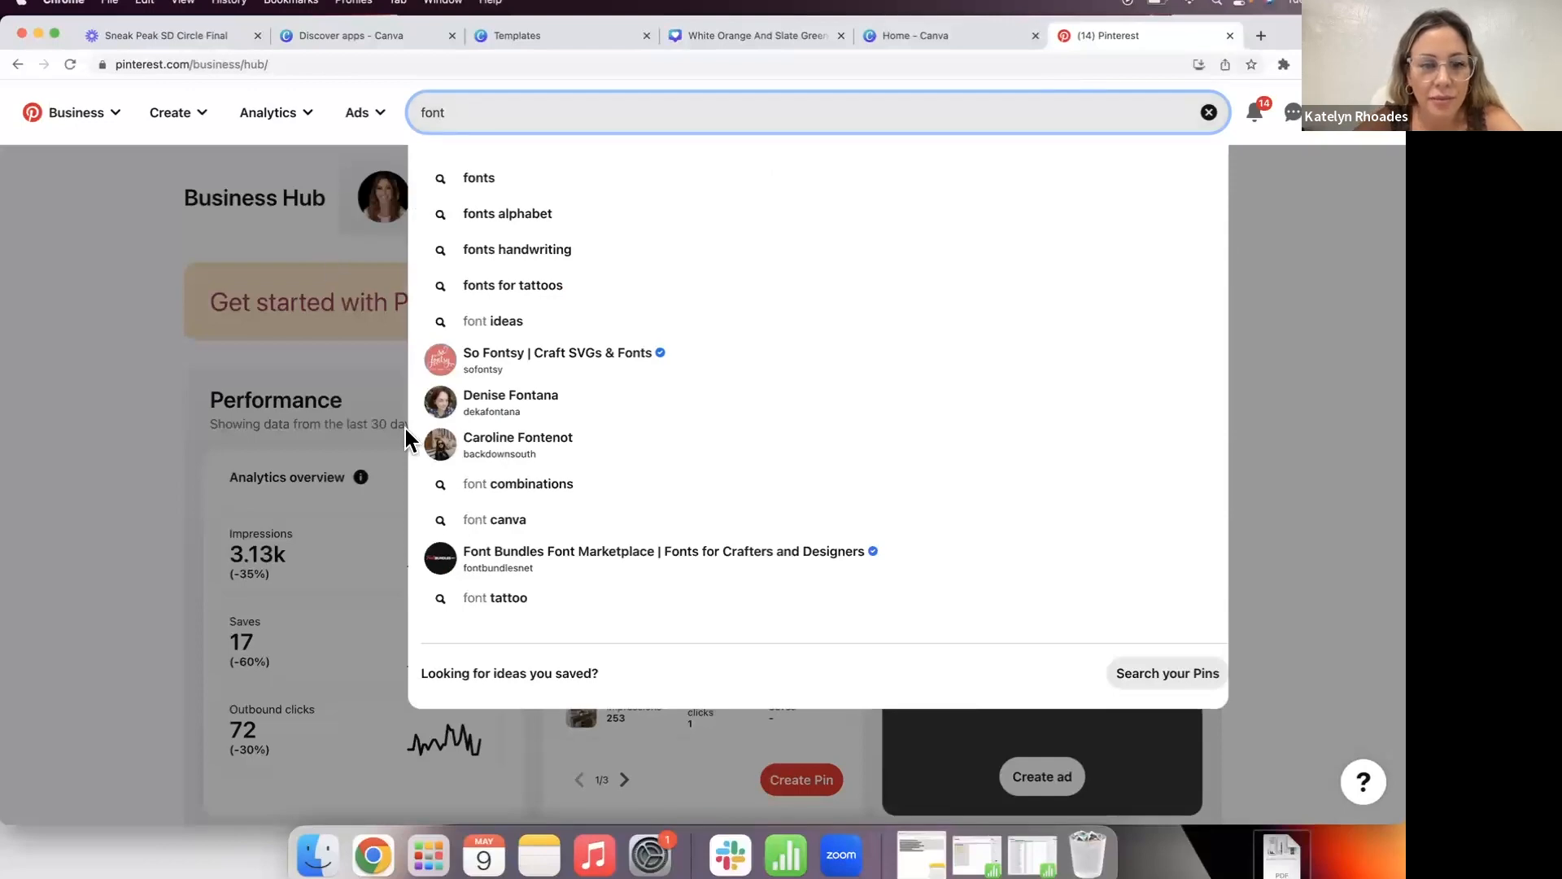
pyautogui.click(521, 485)
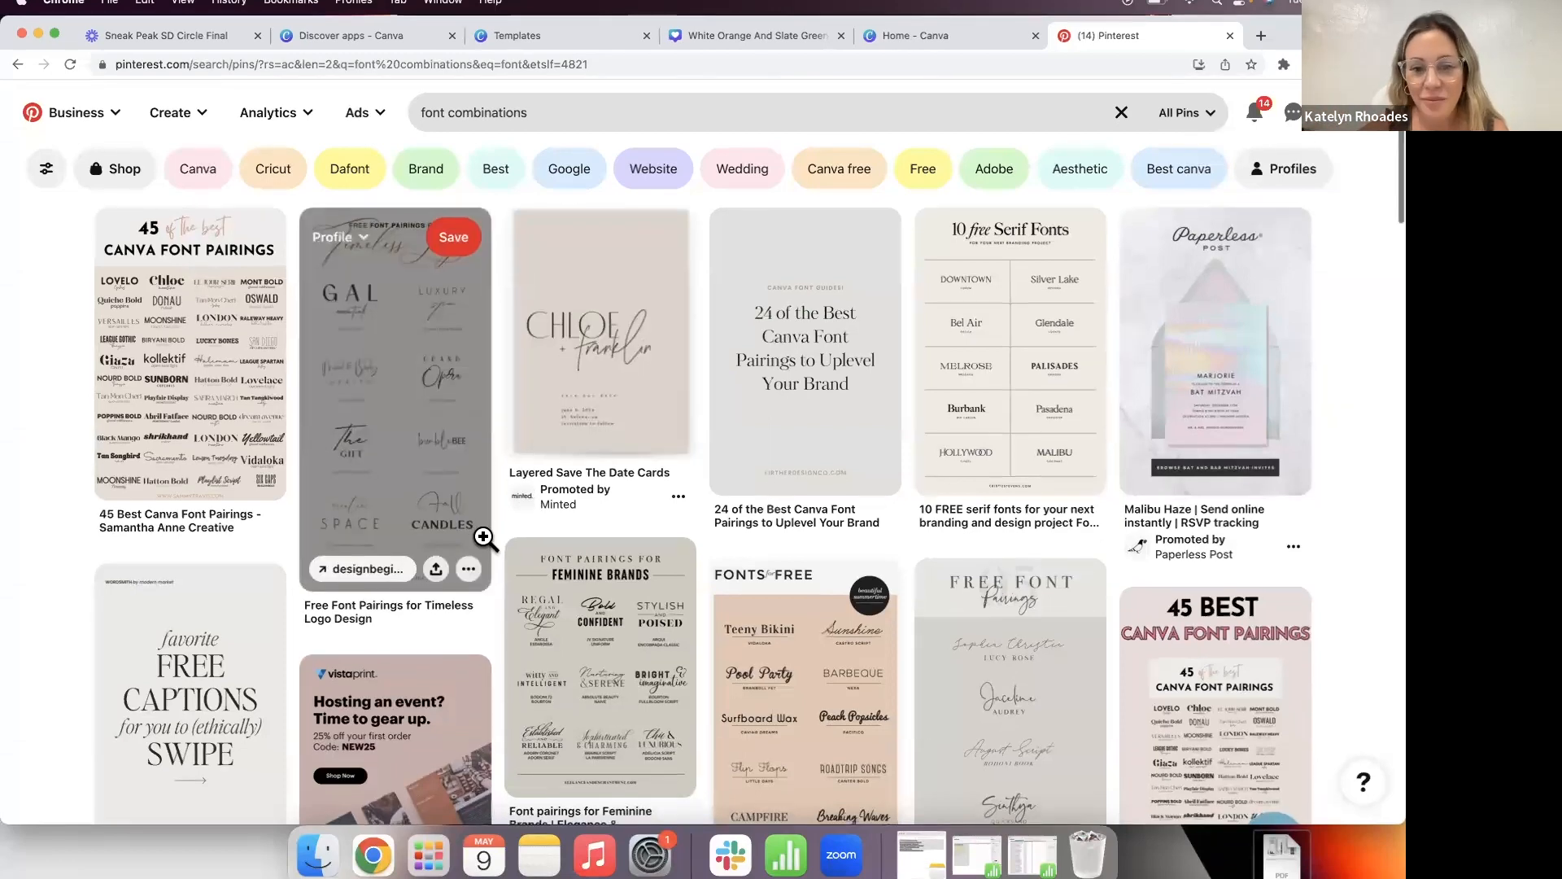
# Step: Scroll through the font-pairing pins, then clear the search box
pyautogui.scroll(-3, 486, 537)
pyautogui.scroll(-5, 49, 598)
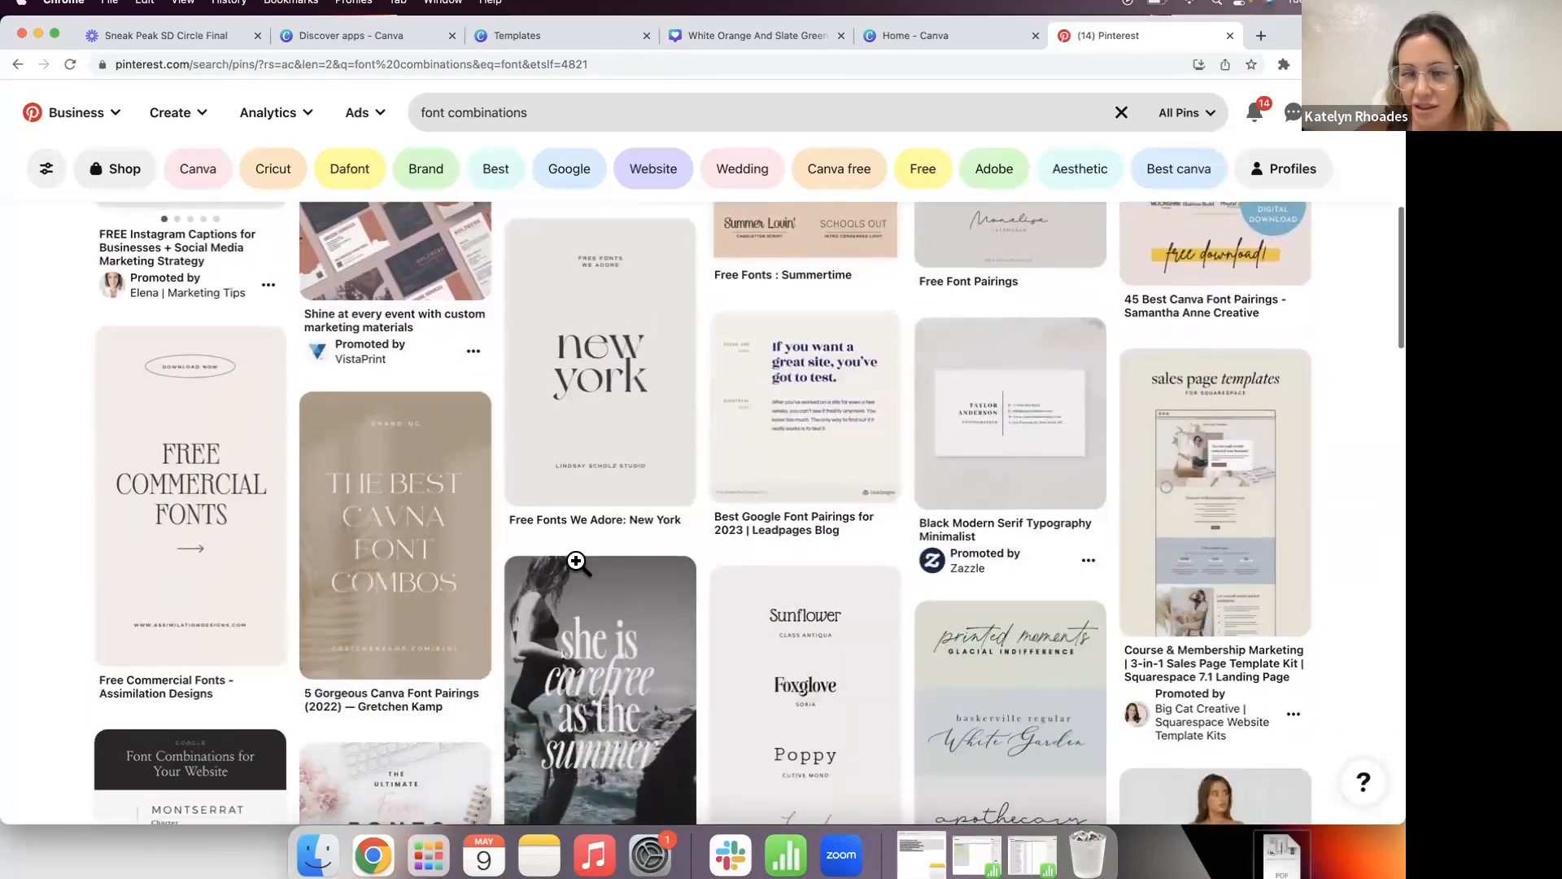
pyautogui.scroll(-5, 1209, 655)
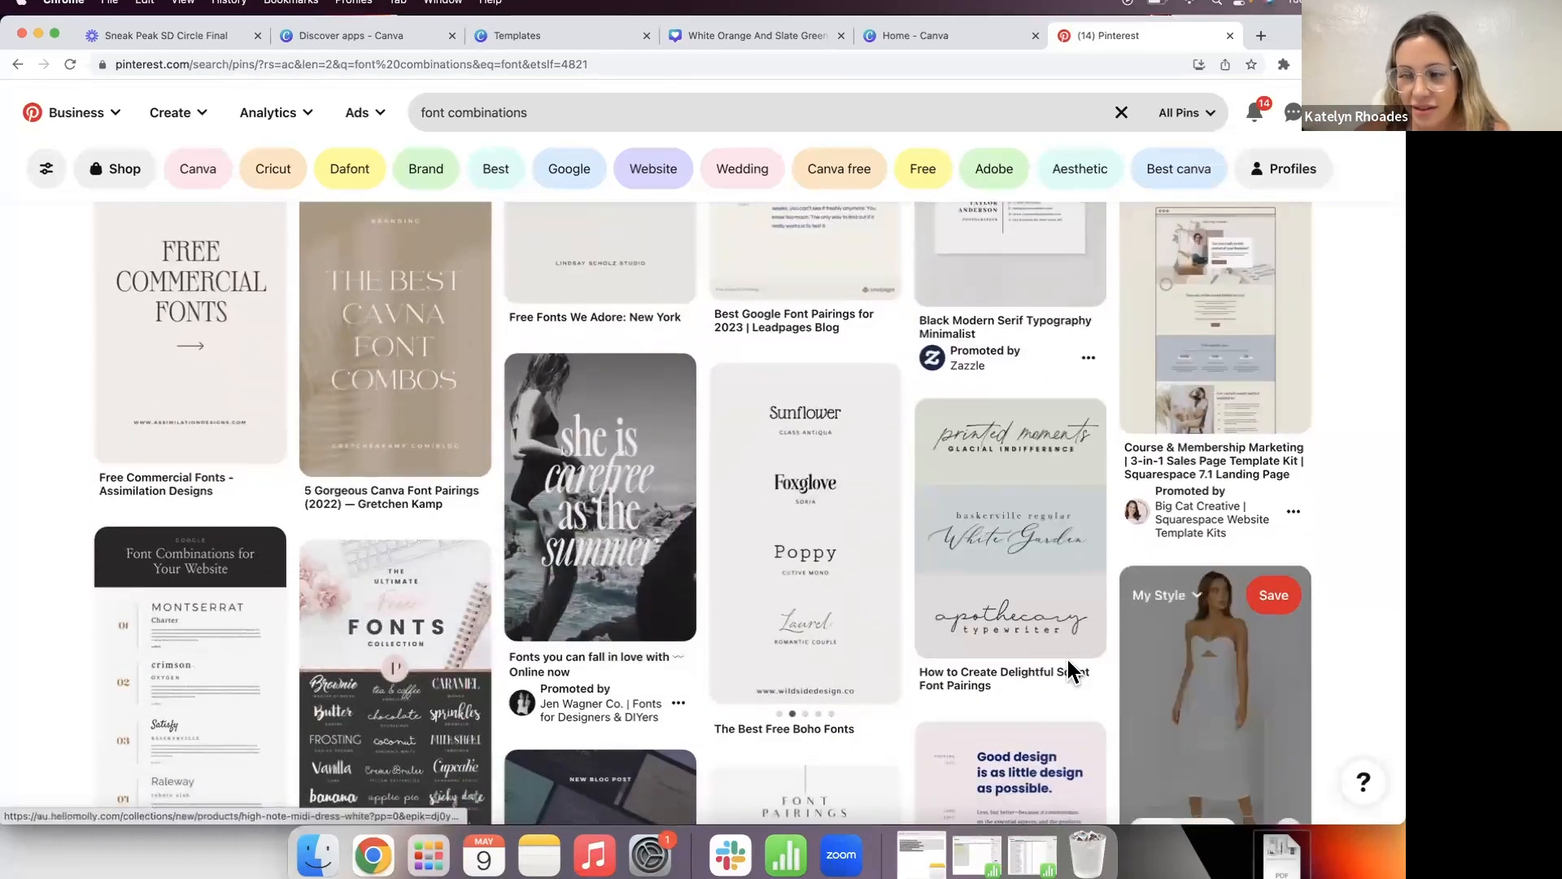
pyautogui.scroll(-10, 1058, 663)
pyautogui.scroll(-6, 1038, 669)
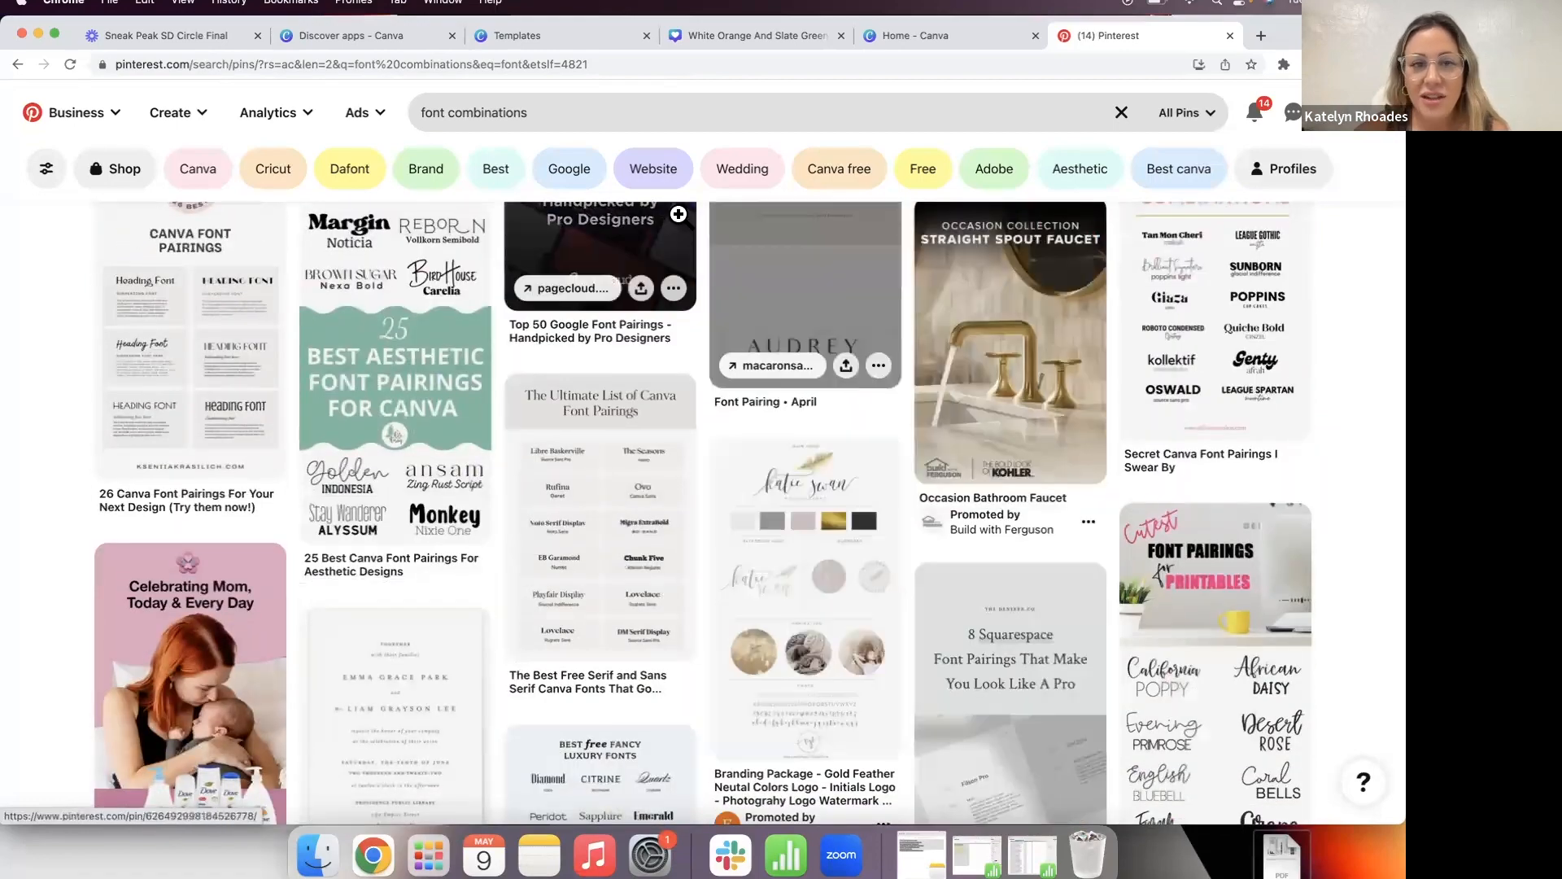
pyautogui.click(534, 115)
pyautogui.write('f')
pyautogui.press('BackSpace')
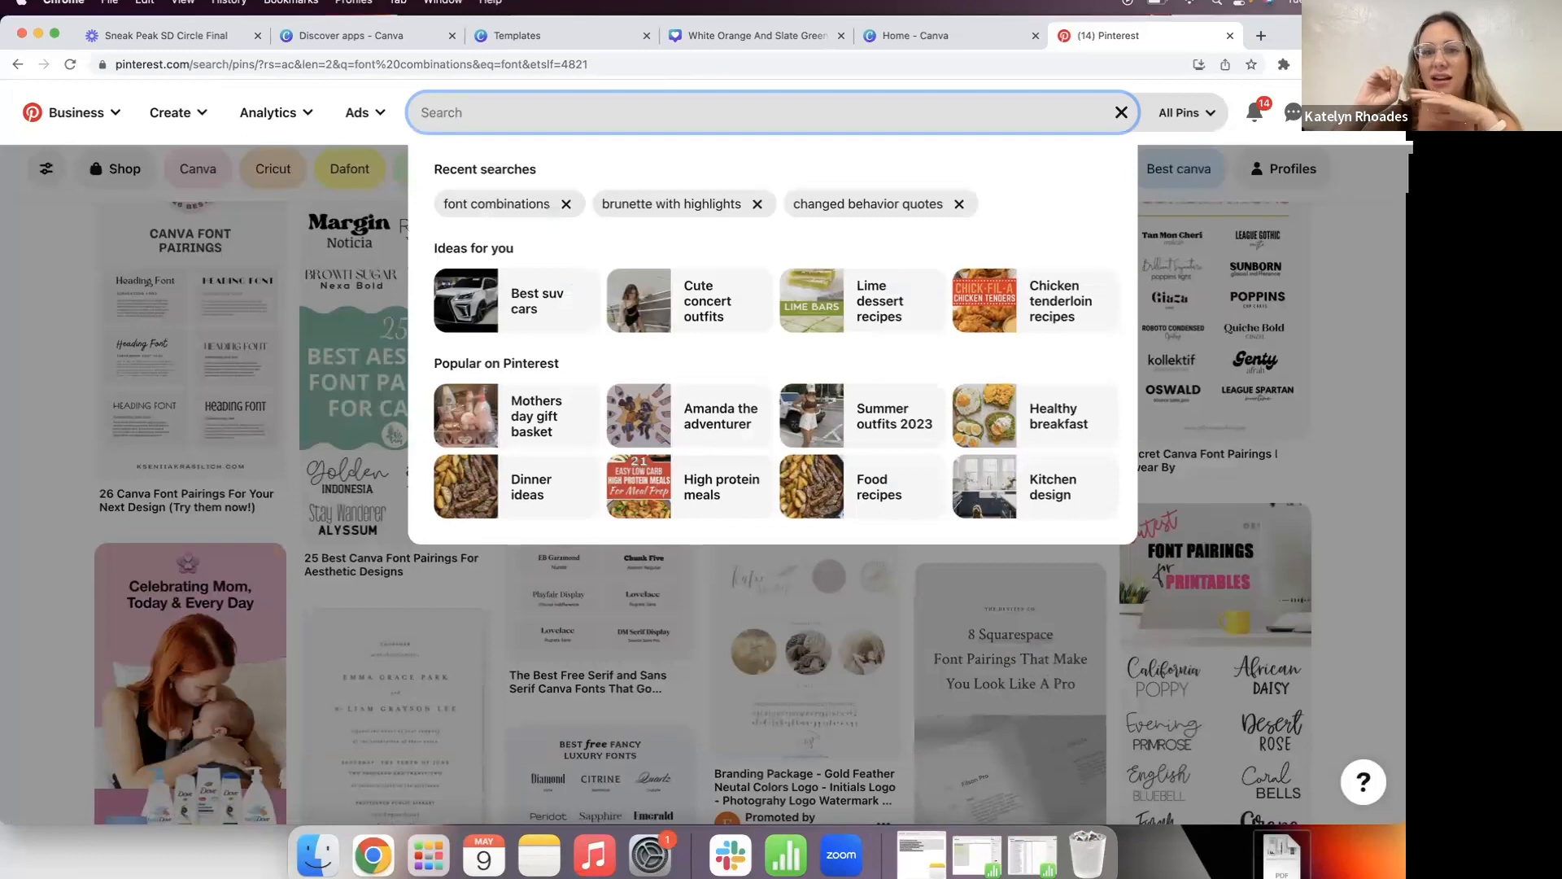
# Step: Search Pinterest for 'brand kit inspiration' and scroll through the pins
pyautogui.write('brand ')
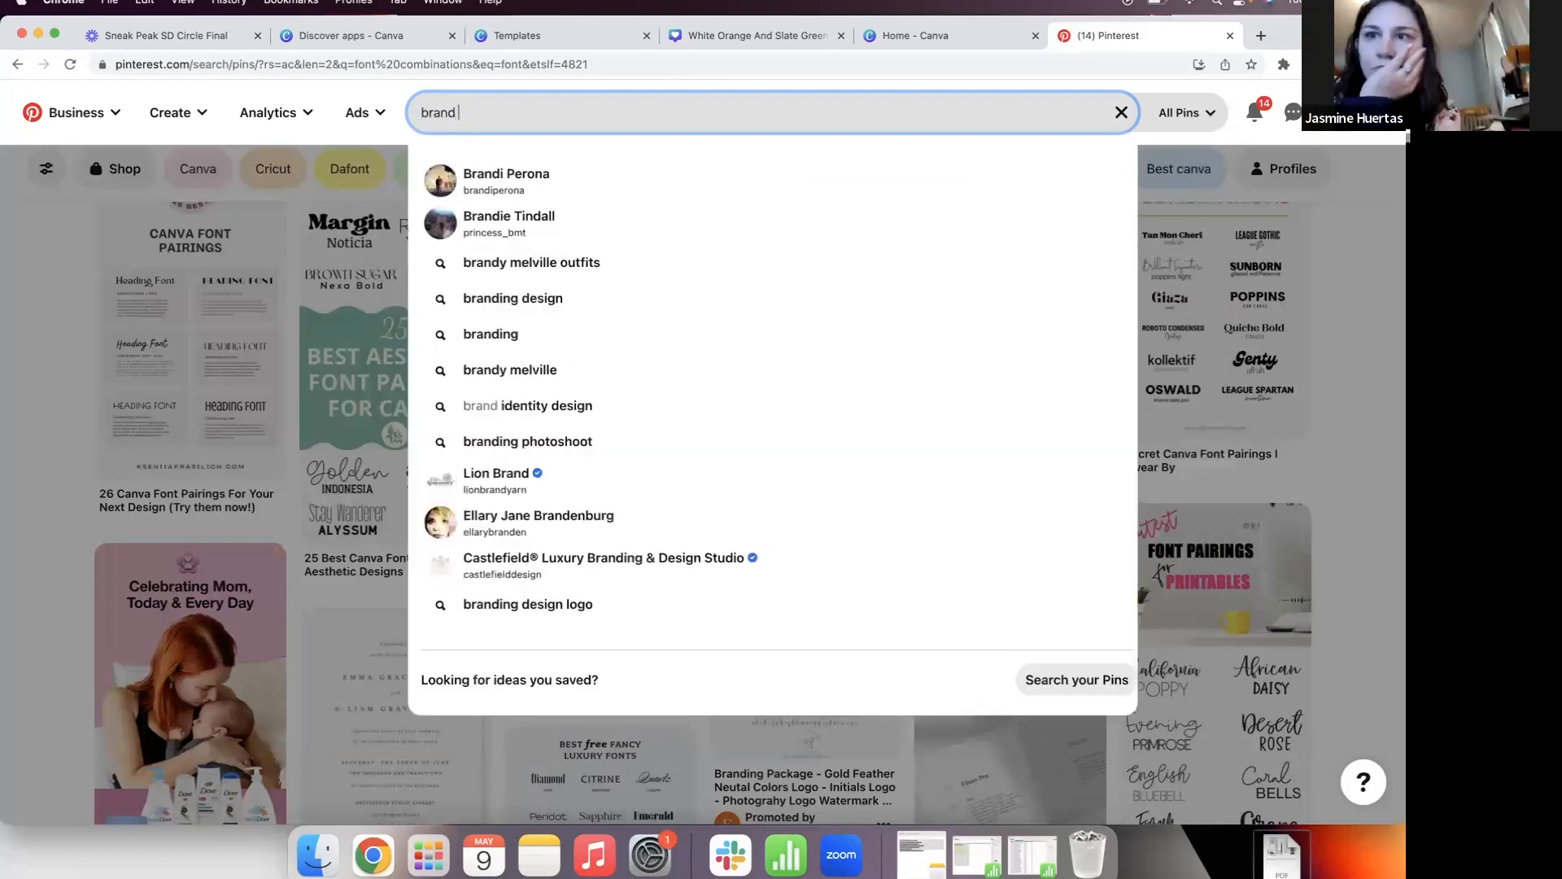
pyautogui.write('kit inspir')
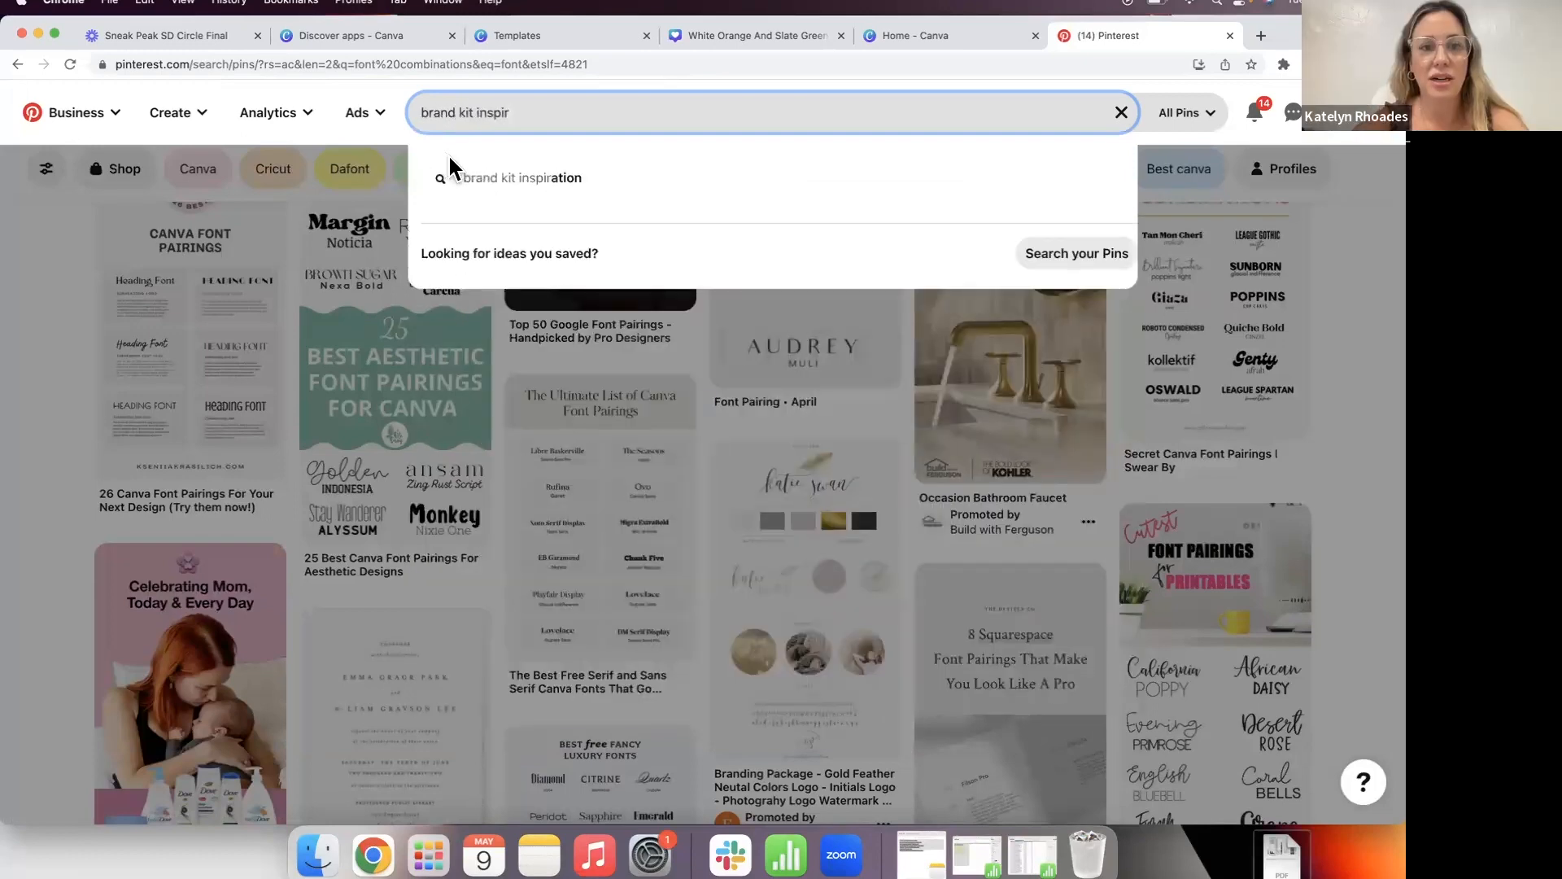
pyautogui.click(490, 171)
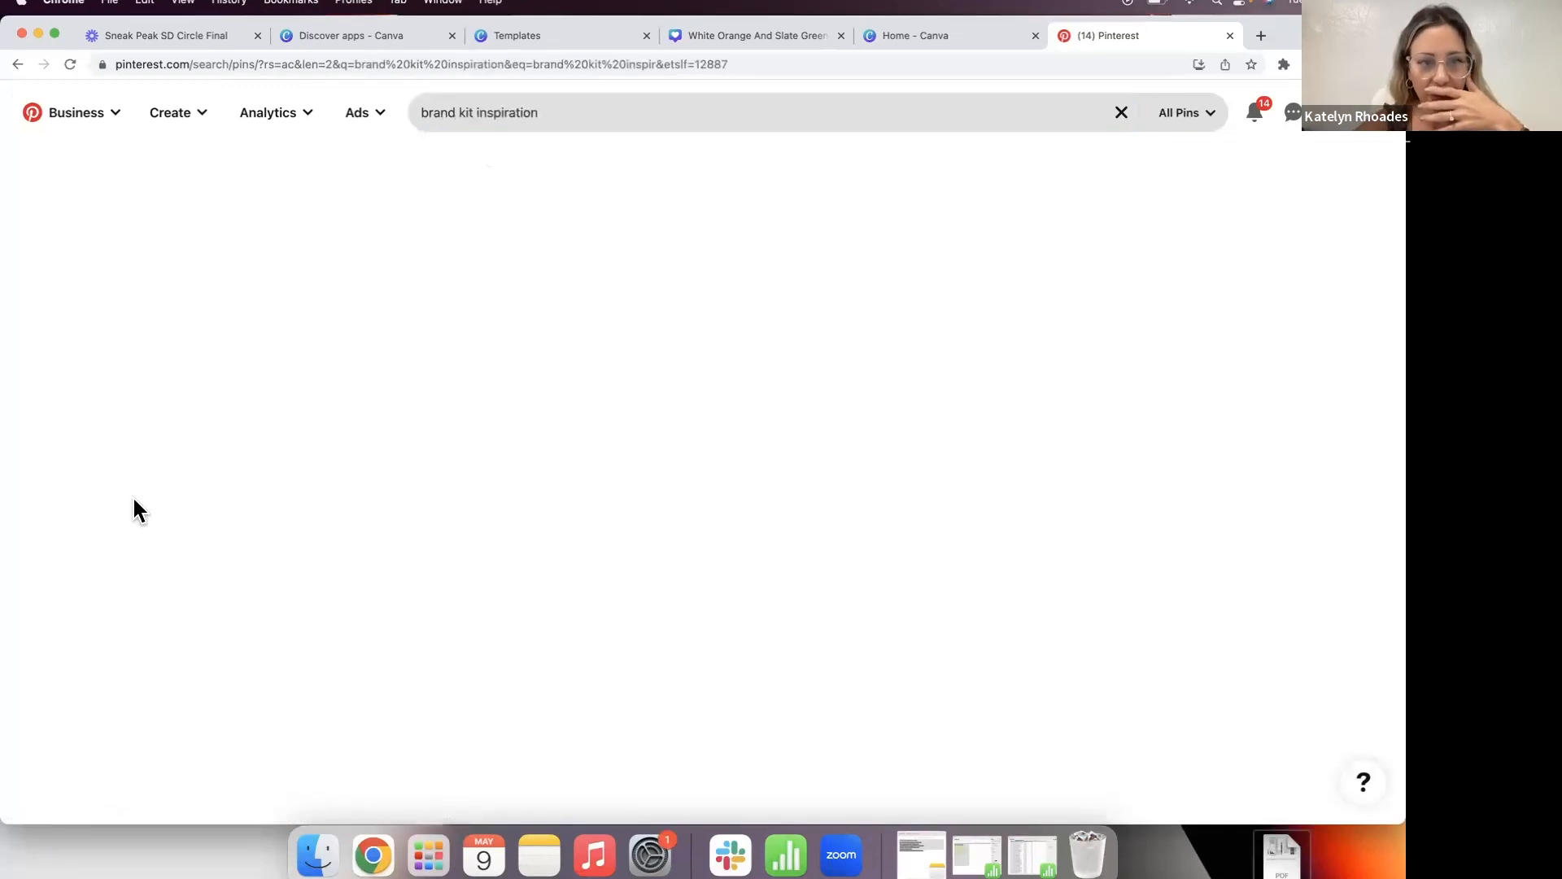
pyautogui.scroll(-1, 134, 499)
pyautogui.scroll(1, 139, 529)
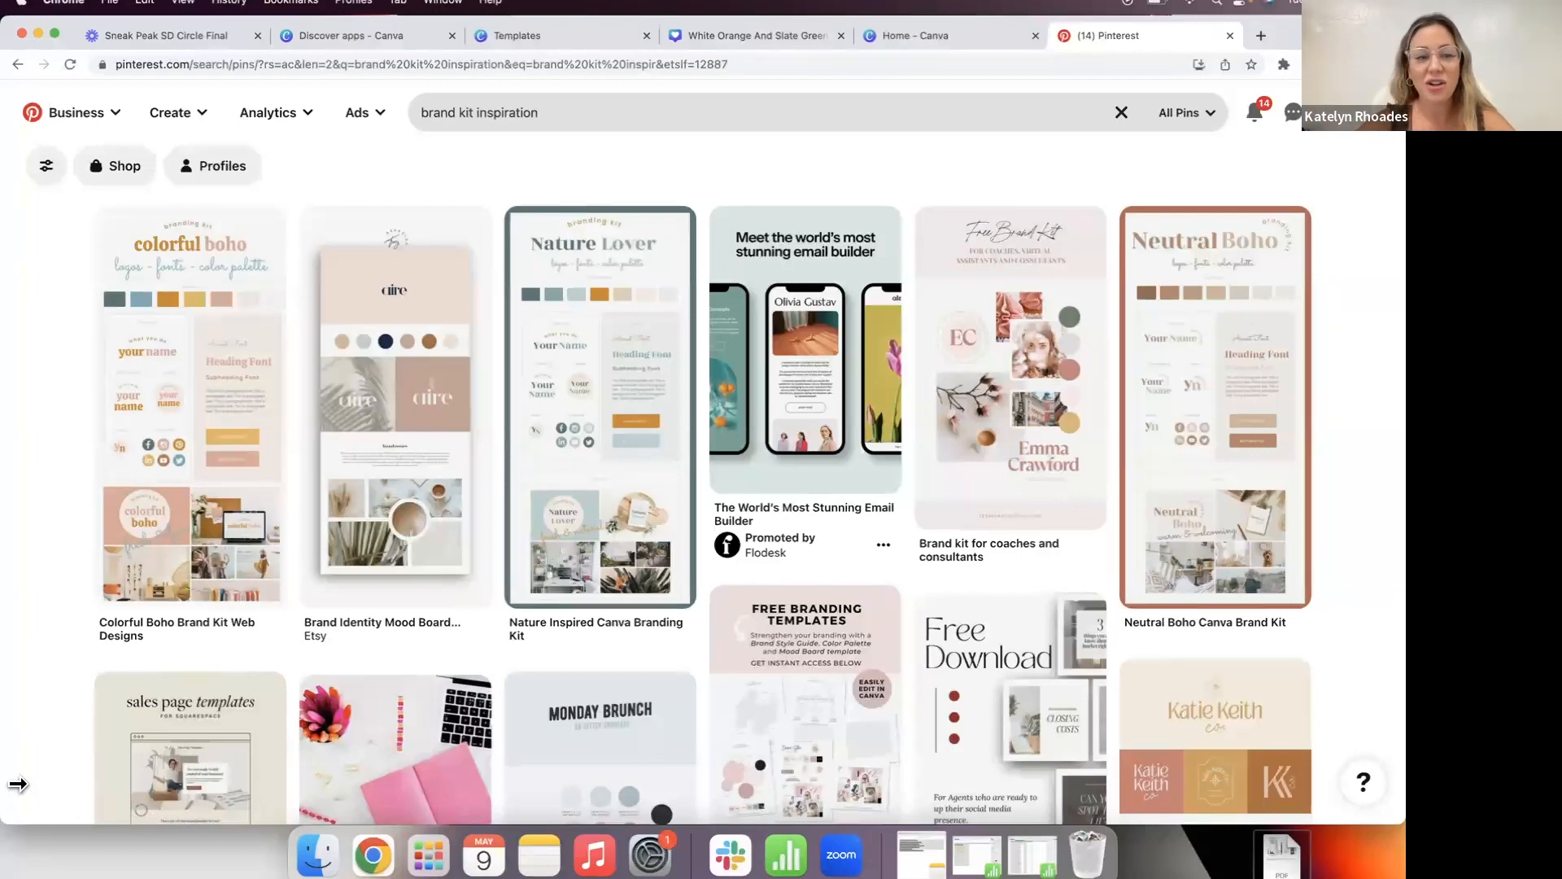
pyautogui.scroll(-10, 19, 732)
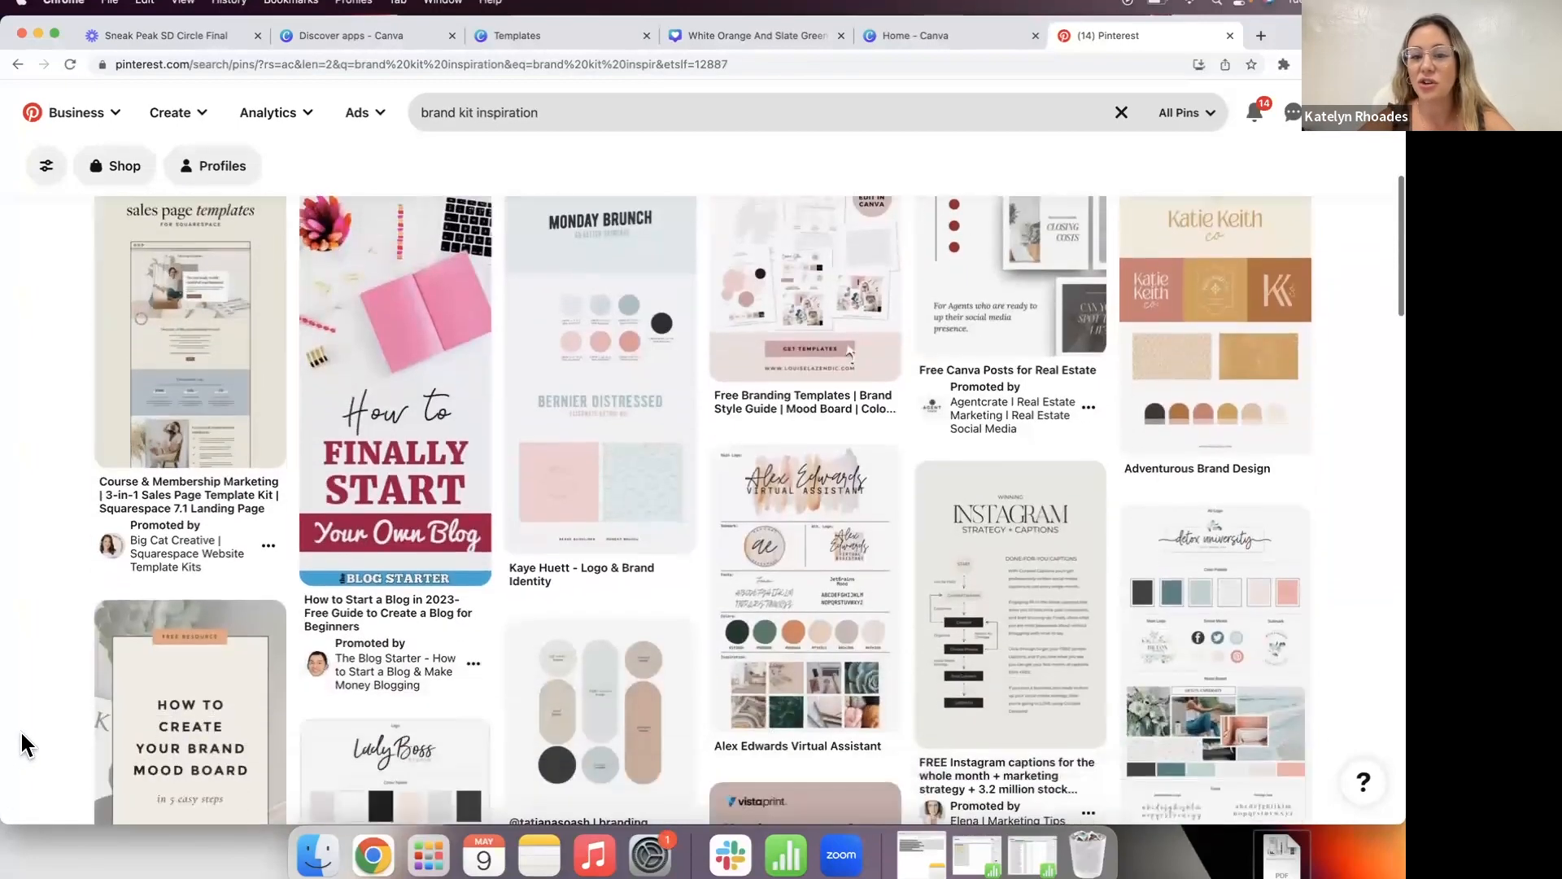
pyautogui.scroll(-5, 19, 729)
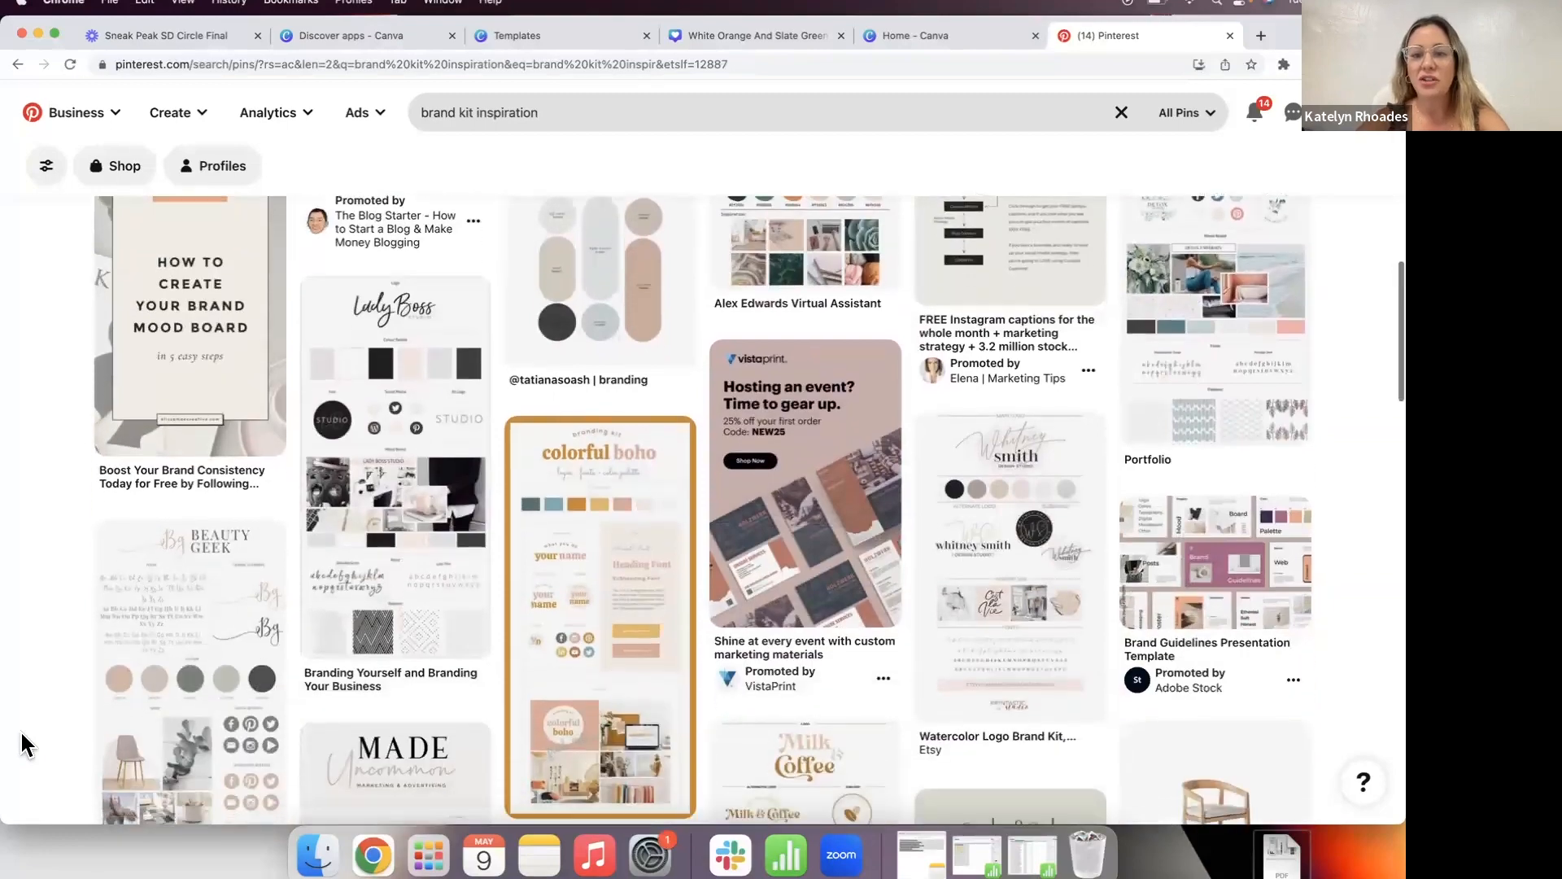
# Step: Refine the search to 'brand kit inspiration manly'
pyautogui.click(561, 110)
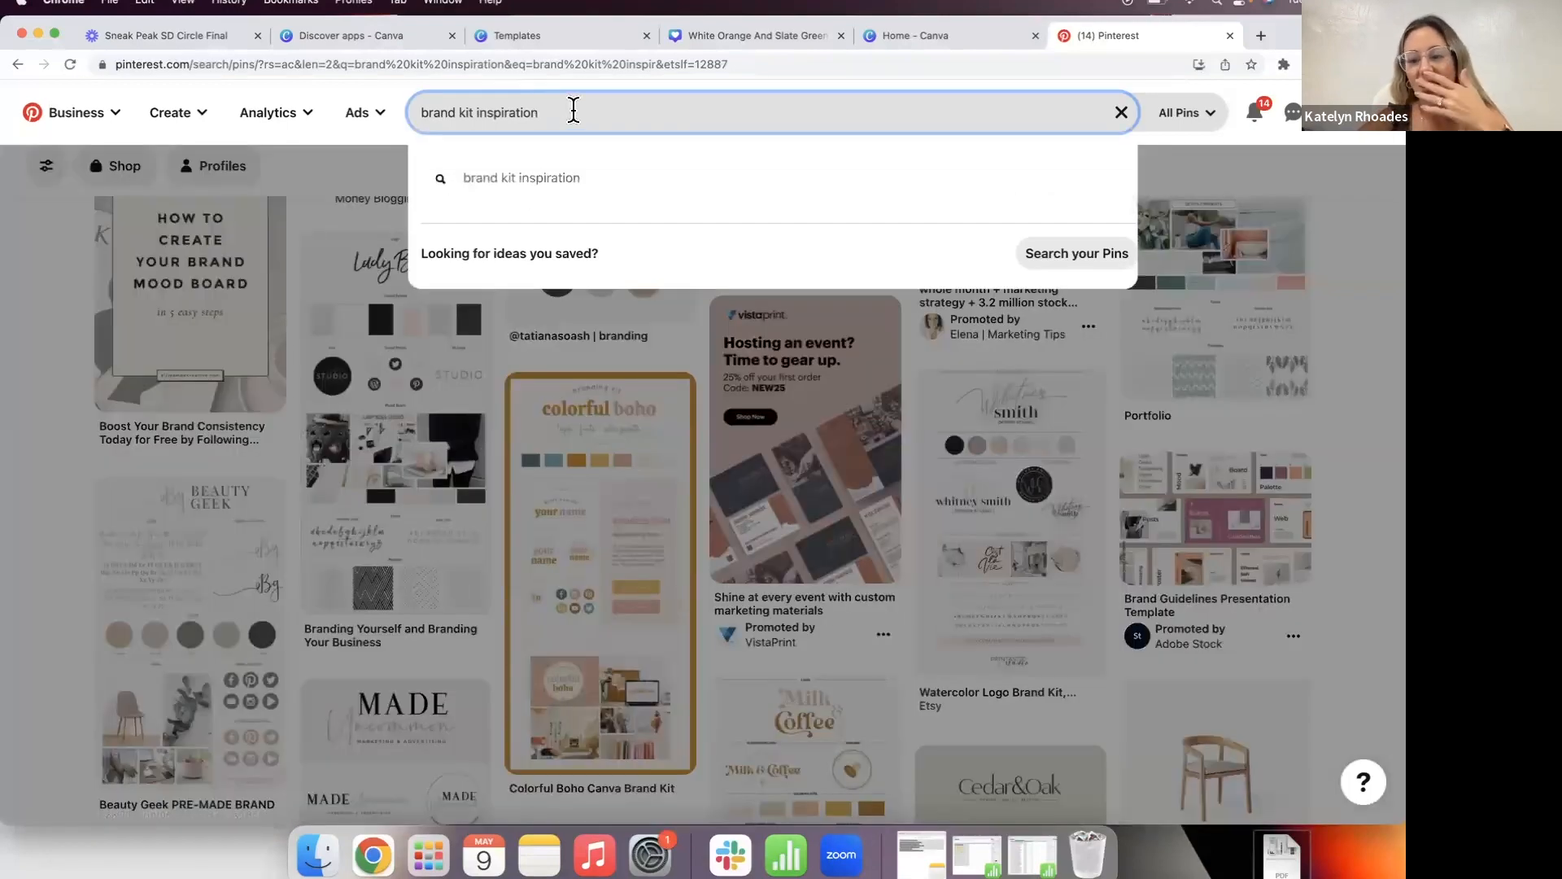
pyautogui.press('Return')
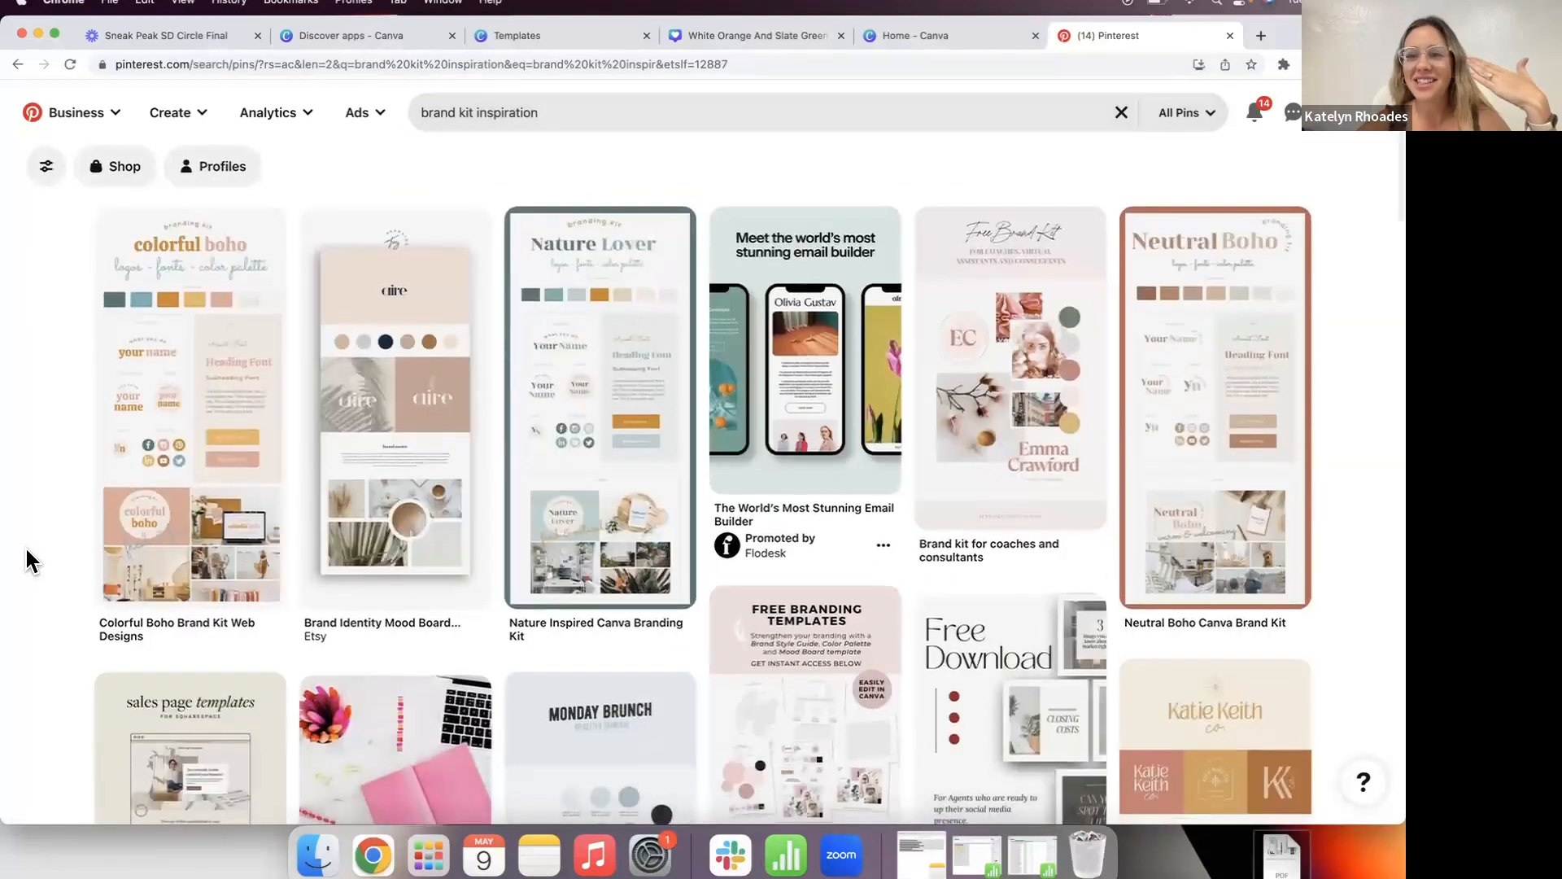
pyautogui.scroll(-5, 28, 561)
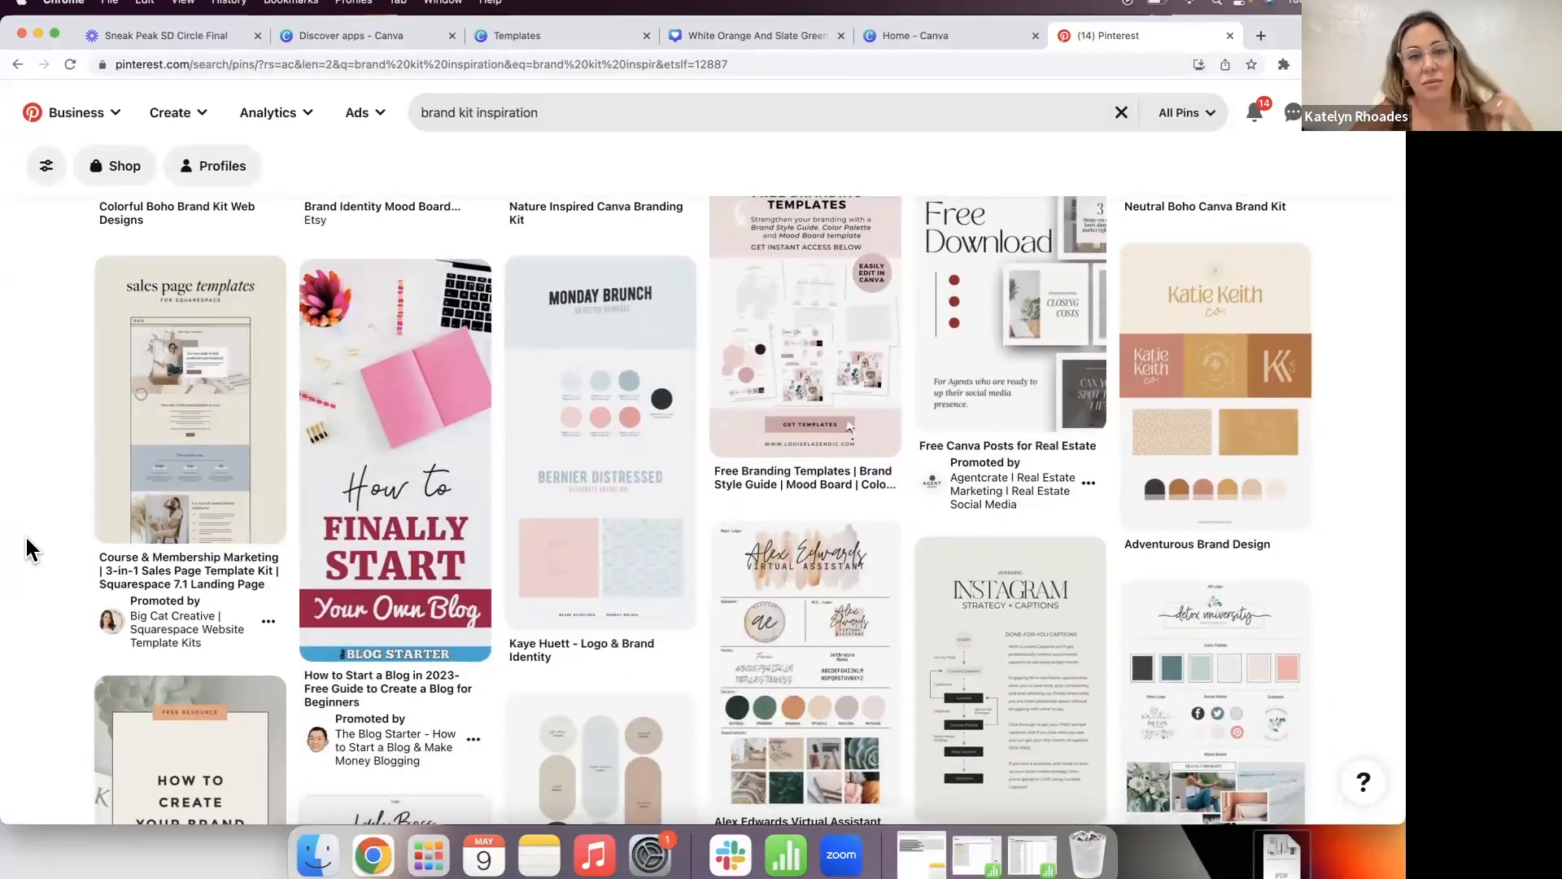
pyautogui.click(547, 114)
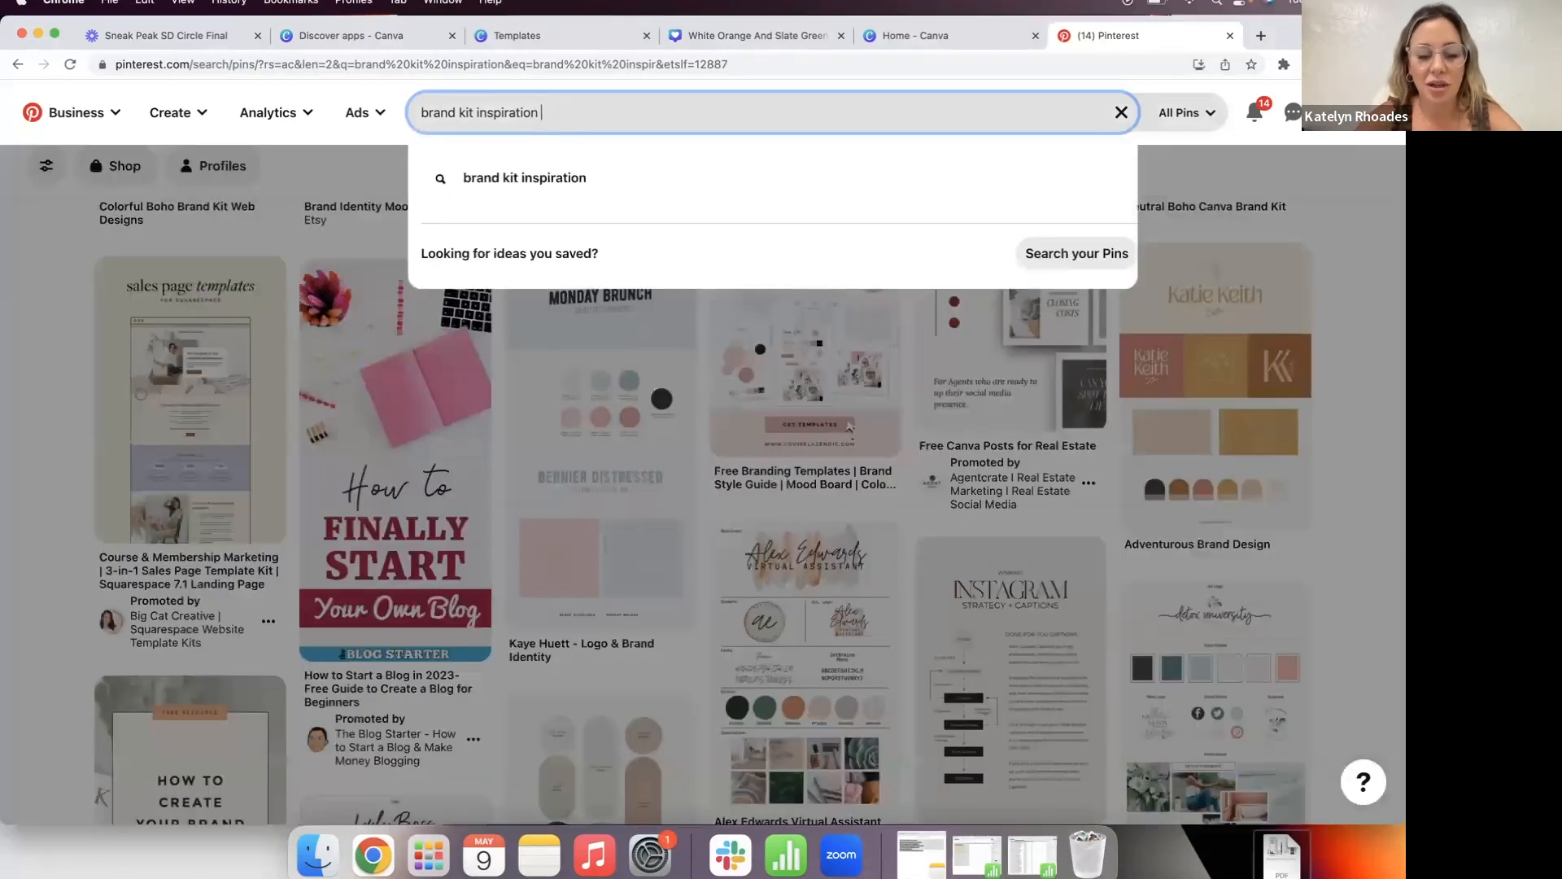
pyautogui.write('manly')
pyautogui.press('Return')
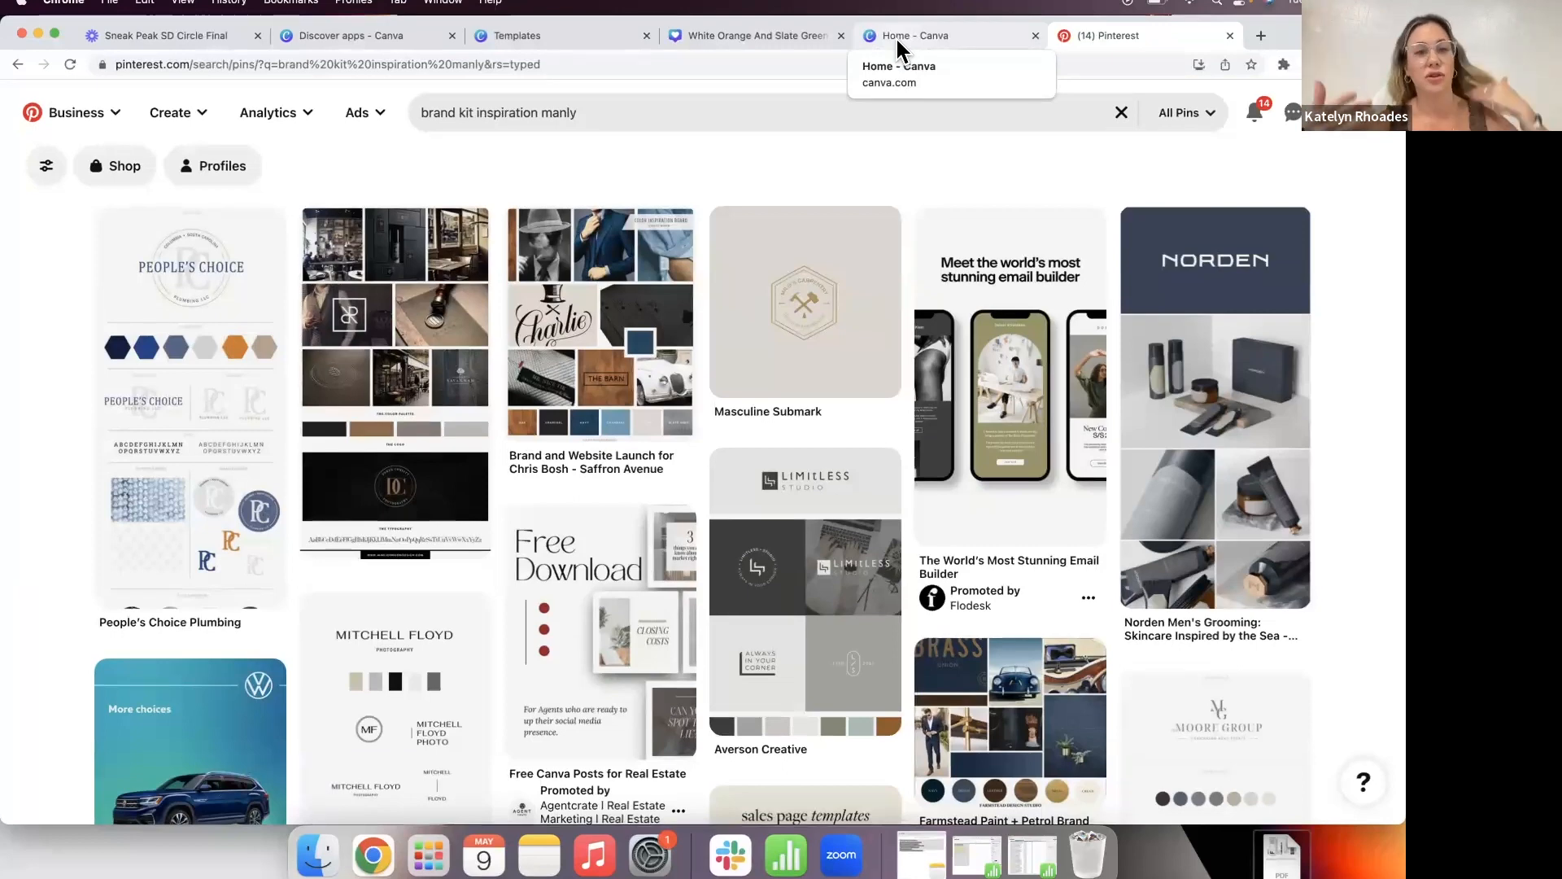
# Step: Replace the query with 'business owner mood board' and scroll through the mood board pins
pyautogui.click(627, 115)
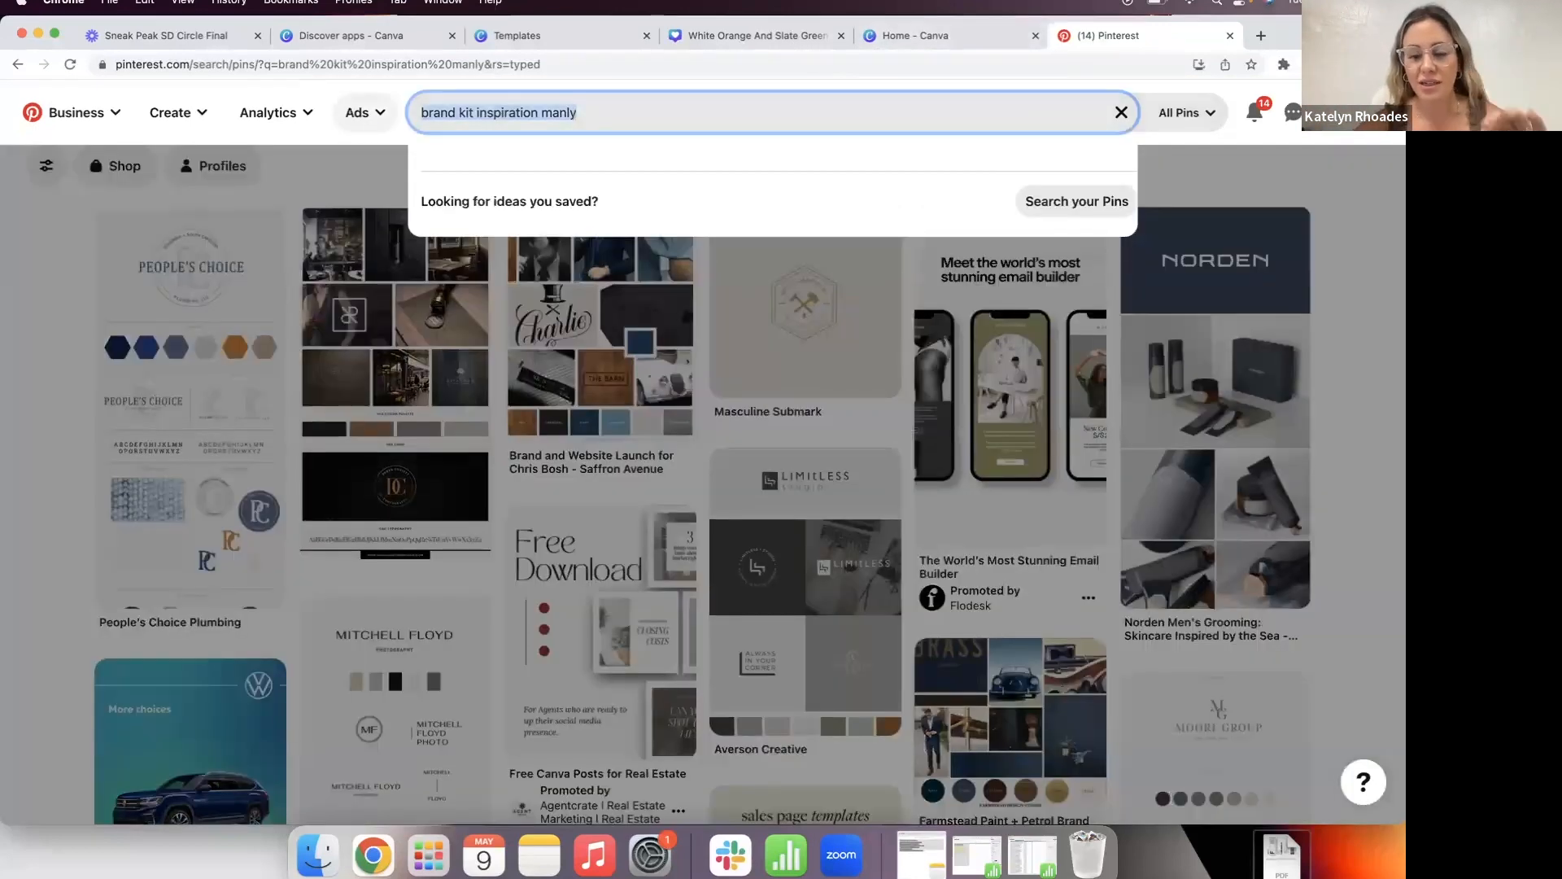
pyautogui.press('BackSpace')
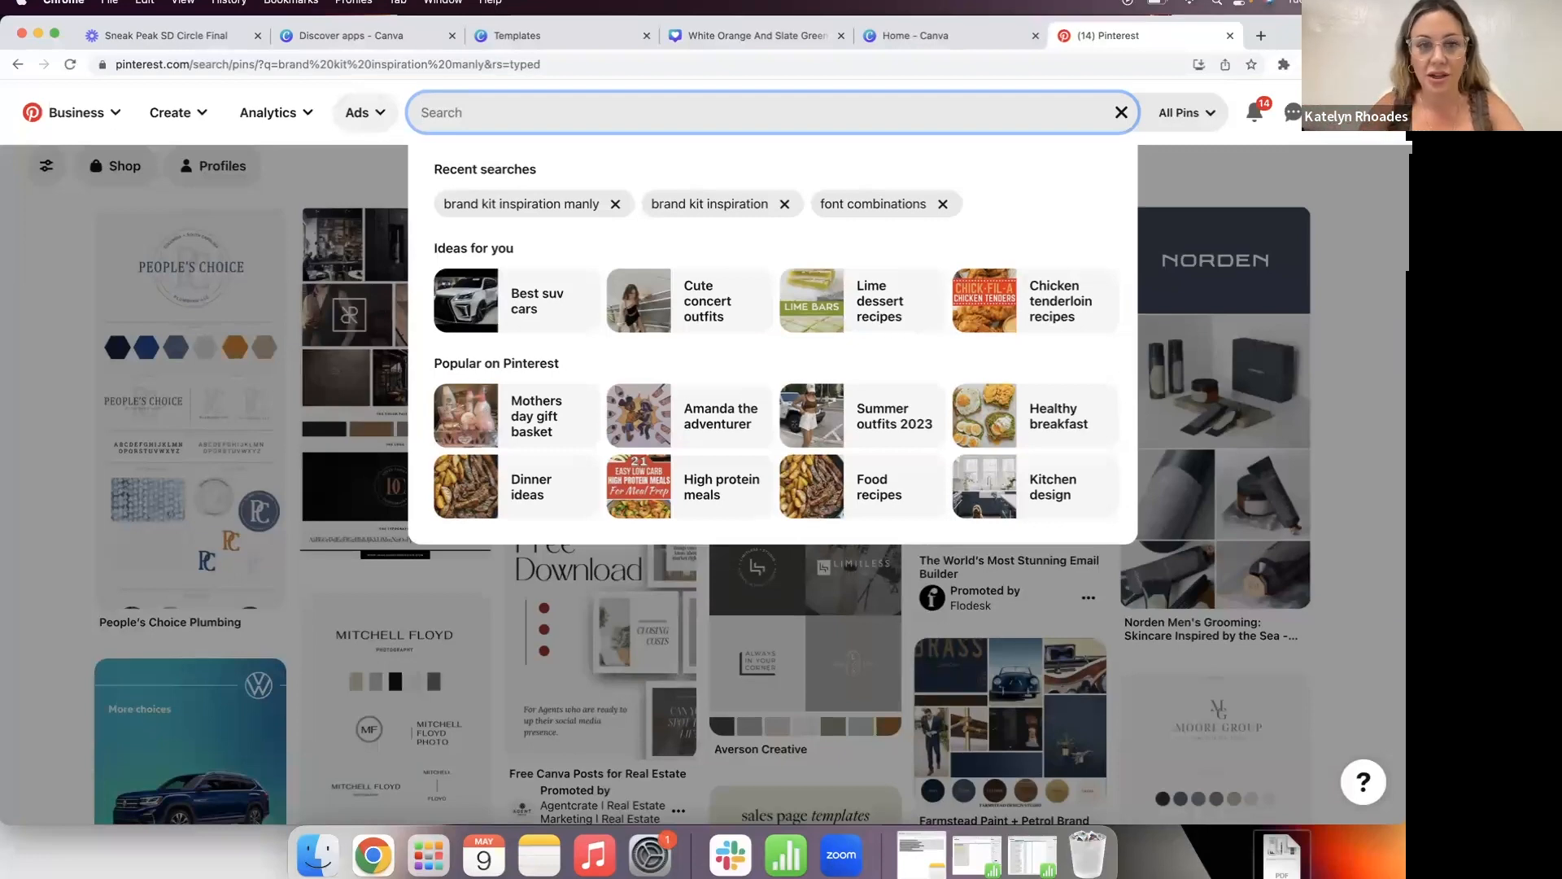
pyautogui.write('bu')
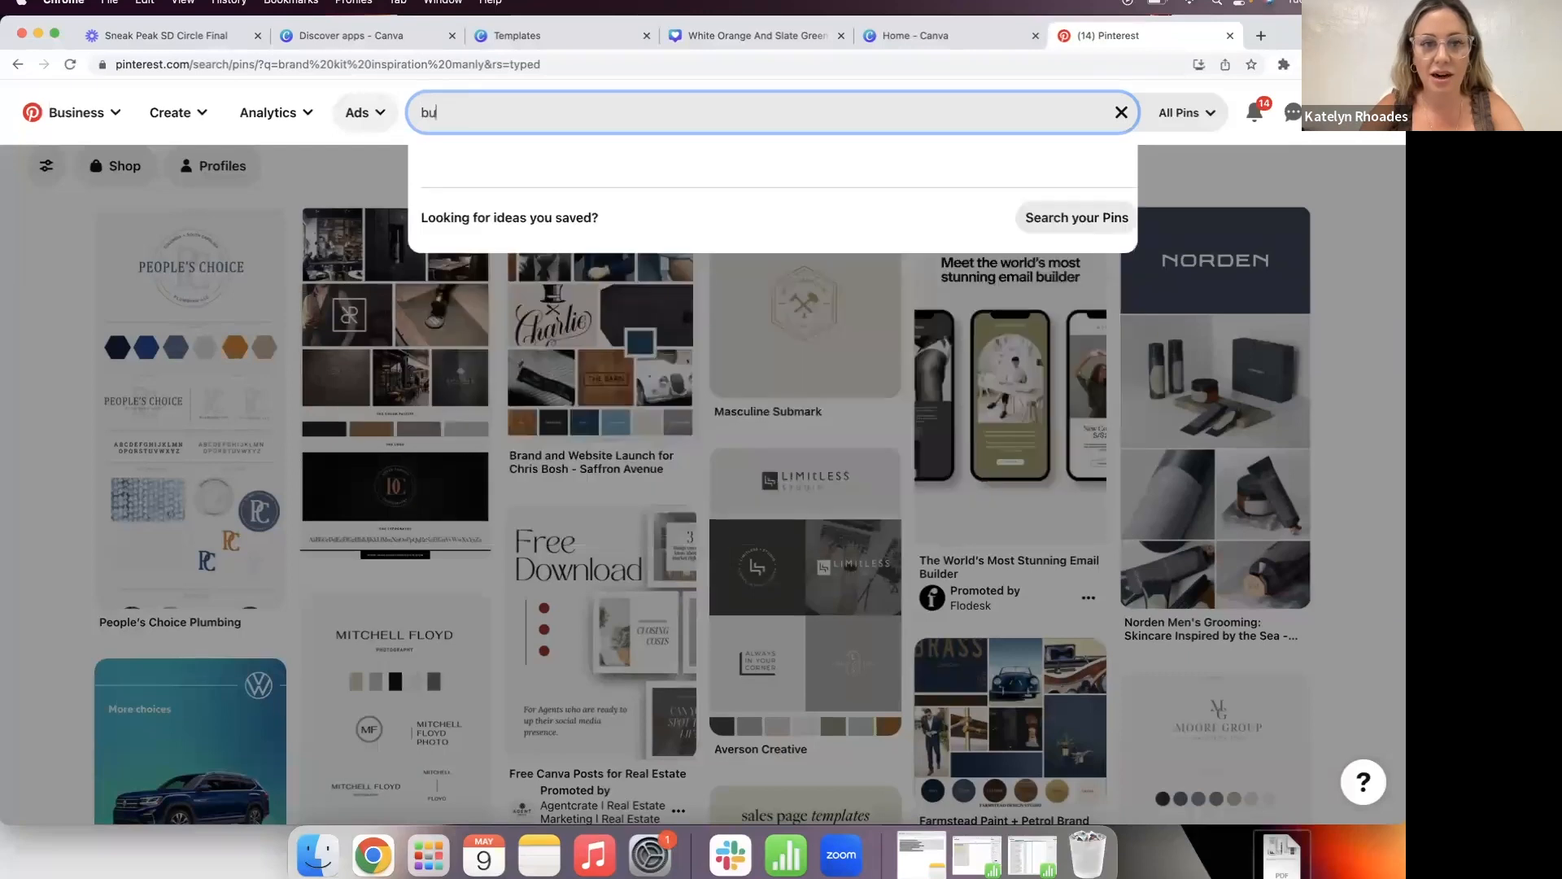
pyautogui.write('siness owner mood board')
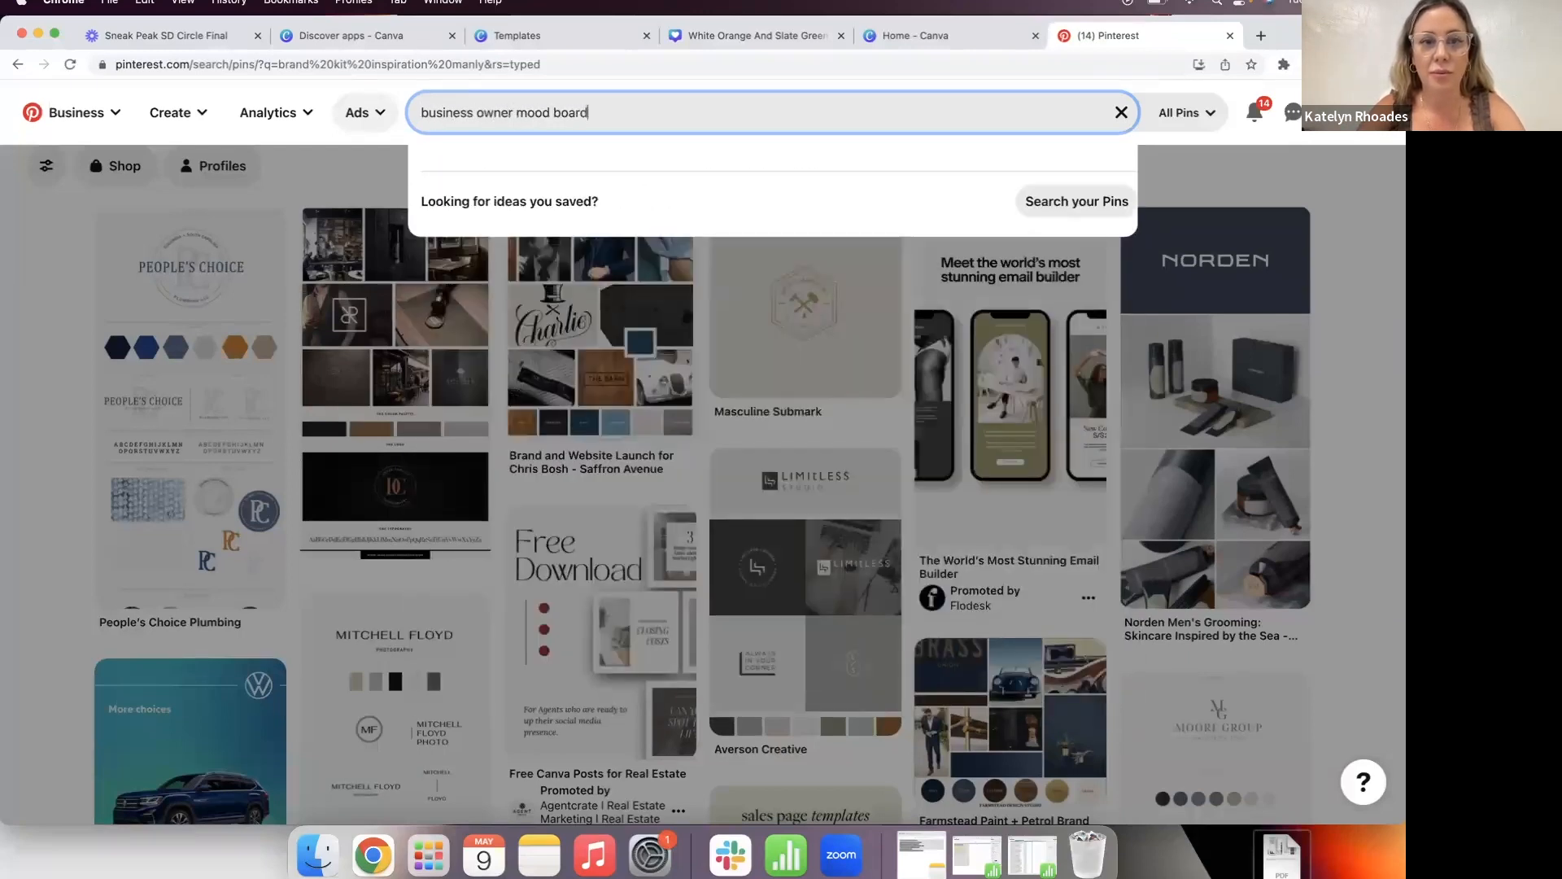
pyautogui.press('Return')
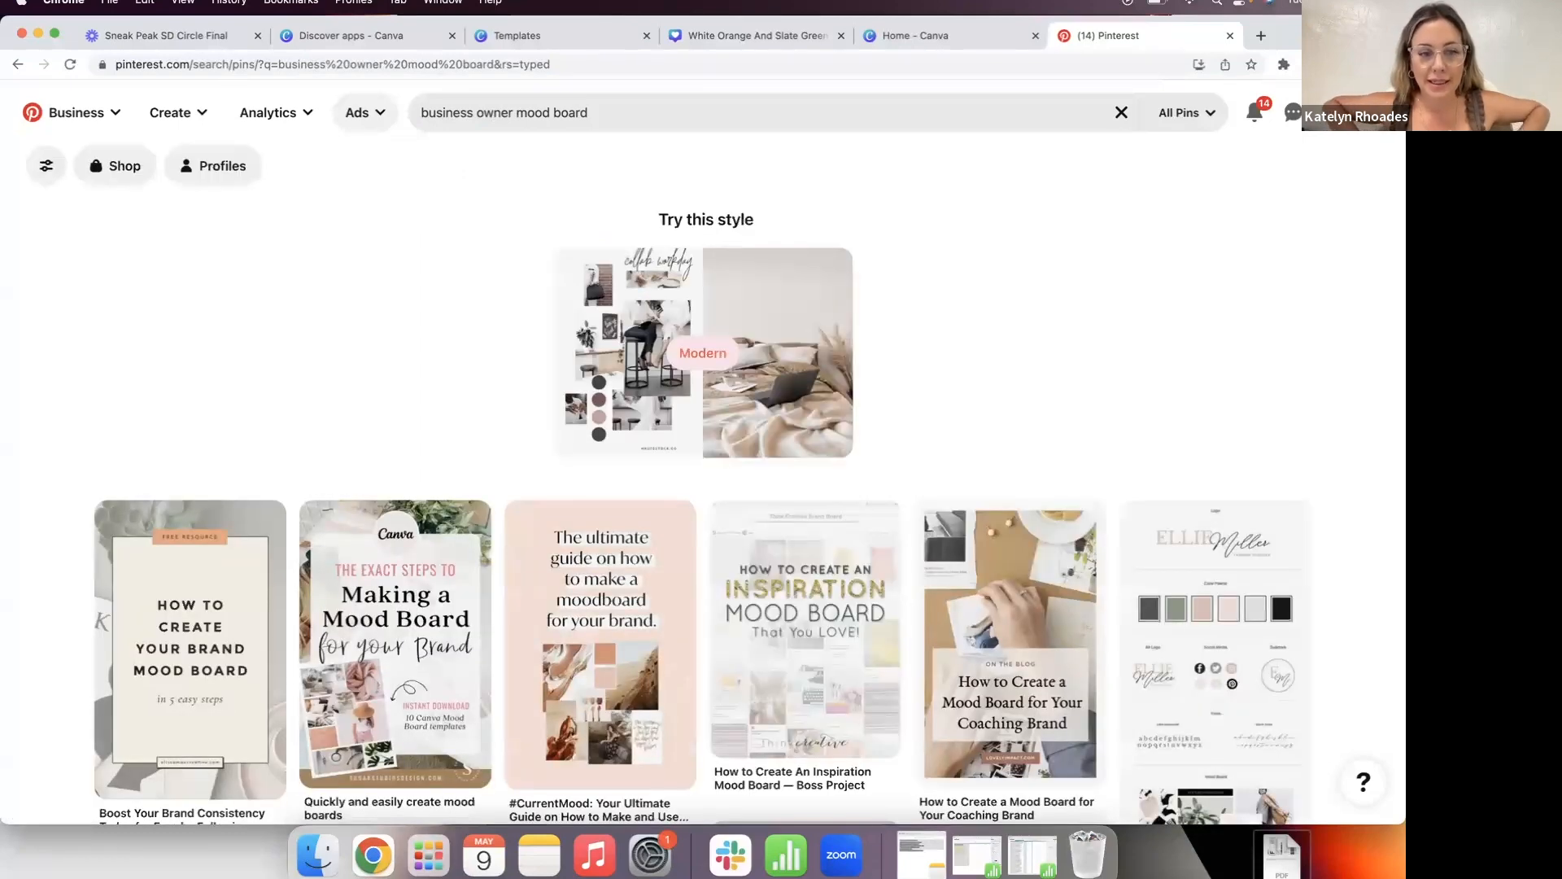
pyautogui.scroll(-5, 29, 431)
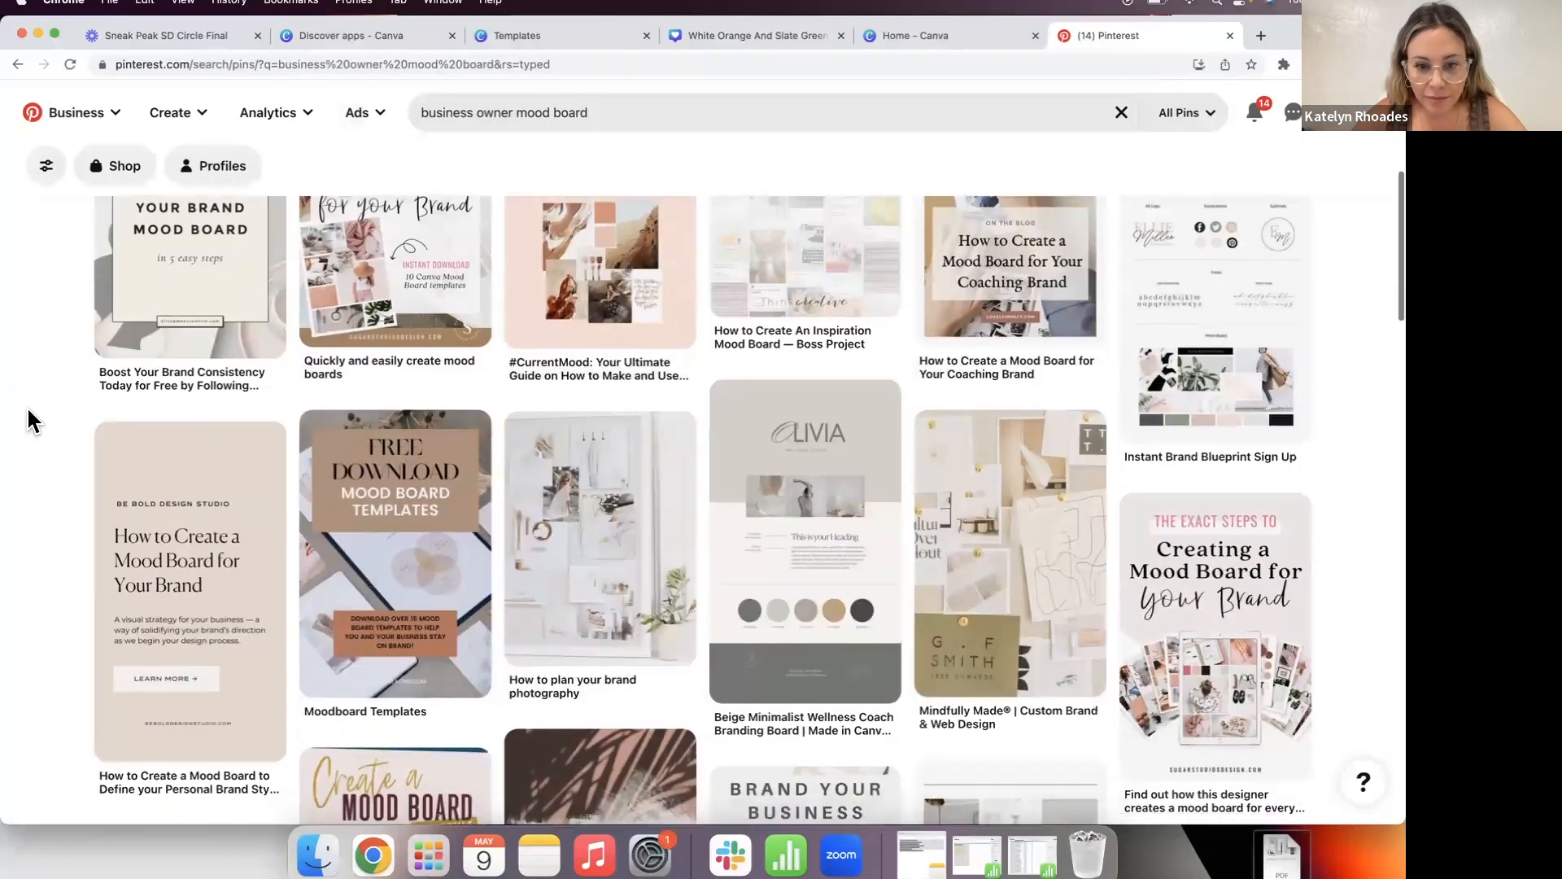
pyautogui.scroll(-3, 29, 421)
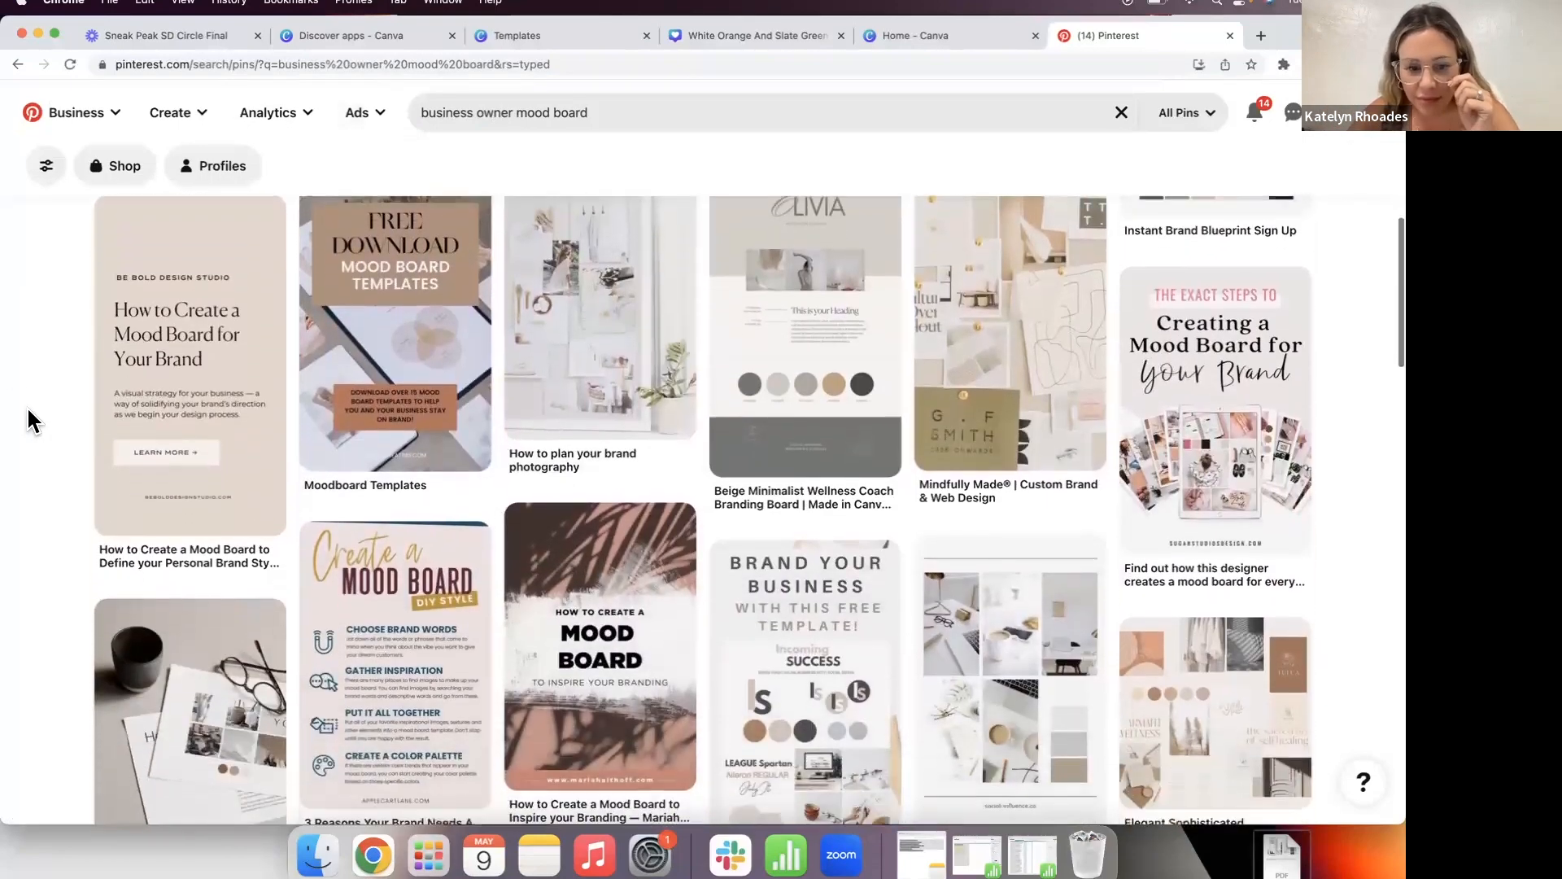
pyautogui.scroll(-7, 28, 420)
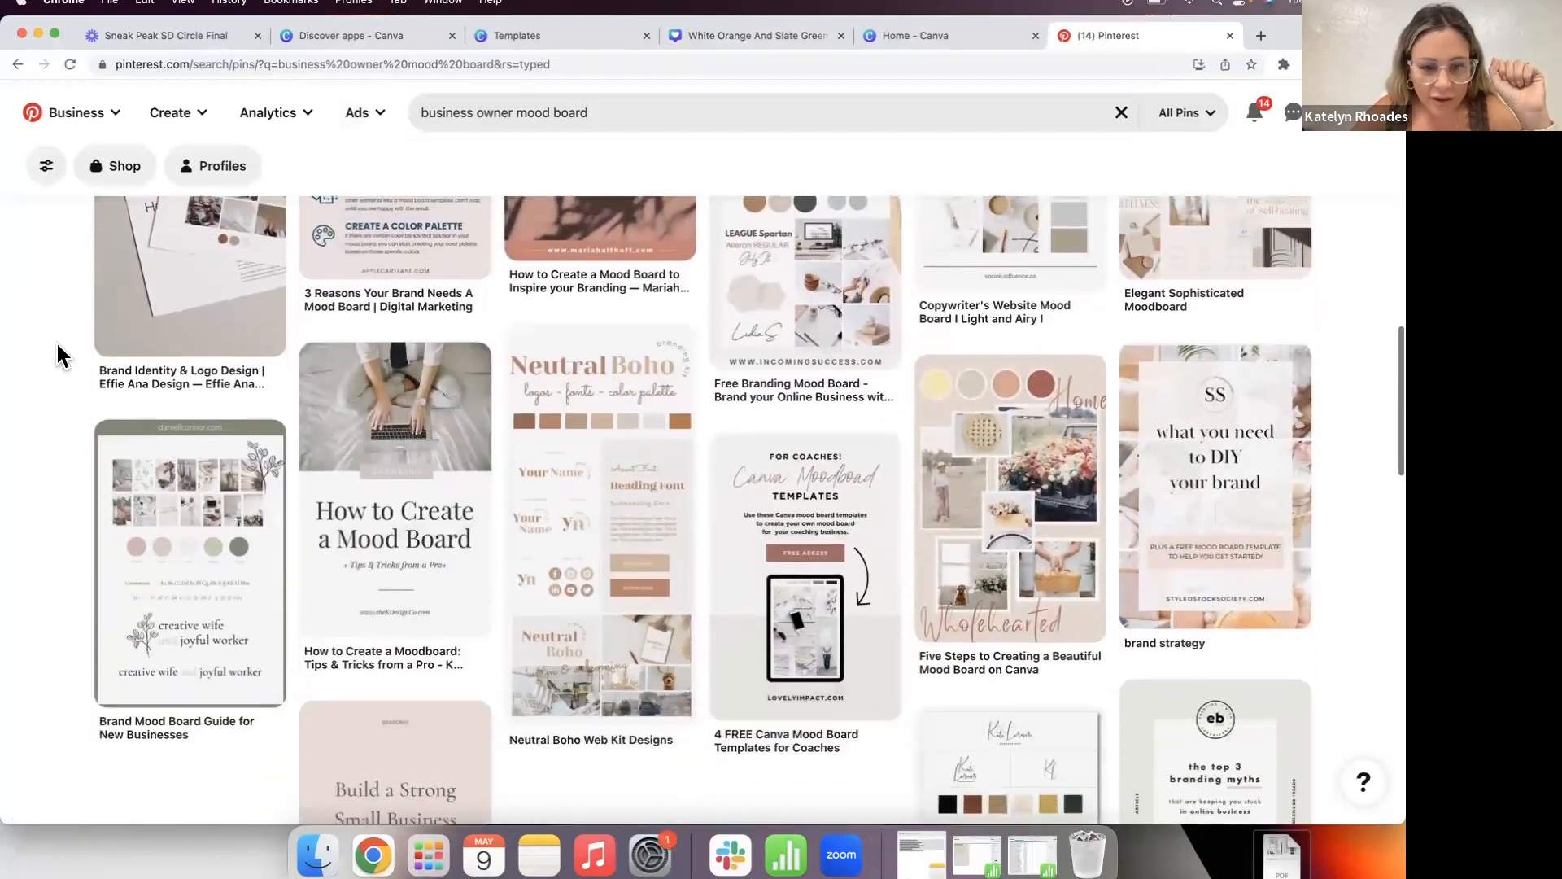
# Step: Search for 'neutral mood board', fixing the 'neautral' typo, and scroll through the beige mood board pins
pyautogui.click(596, 113)
pyautogui.write('n')
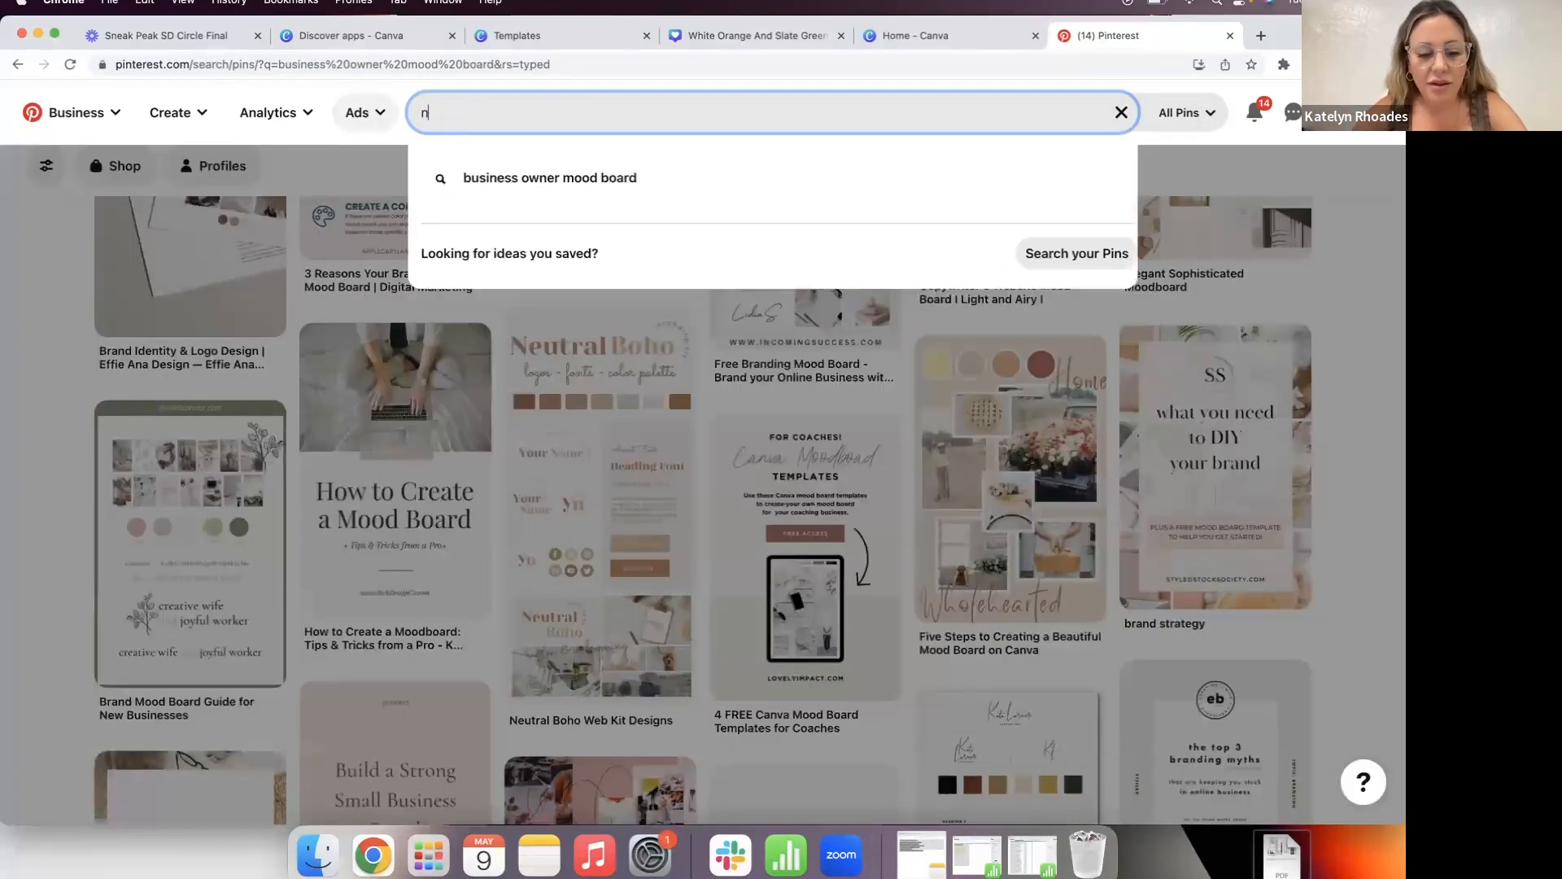
pyautogui.write('eautral')
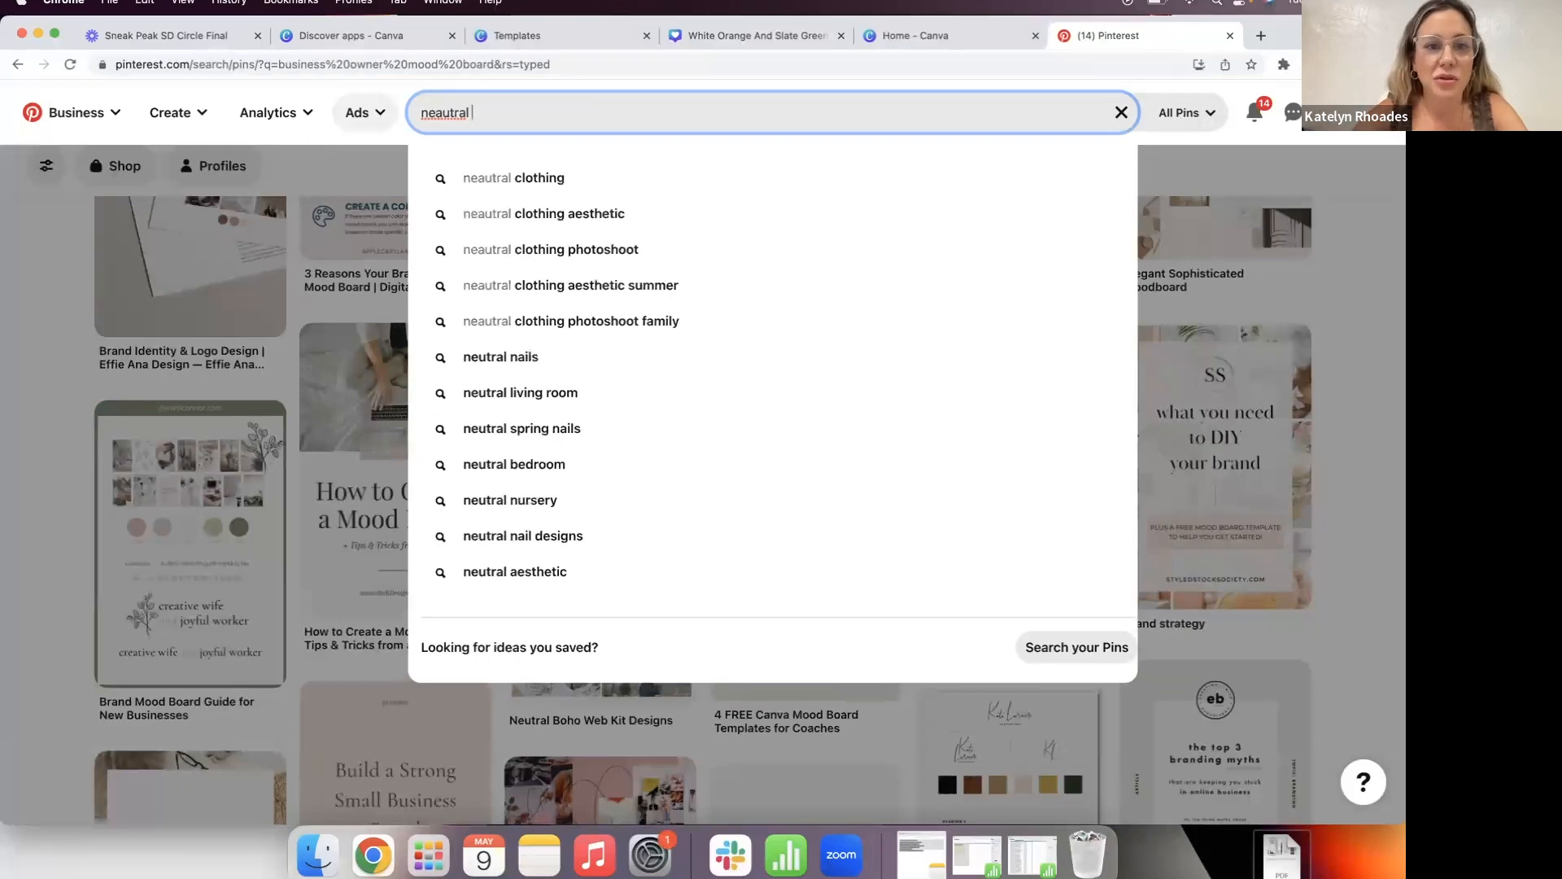
pyautogui.press('BackSpace')
pyautogui.press('BackSpace')
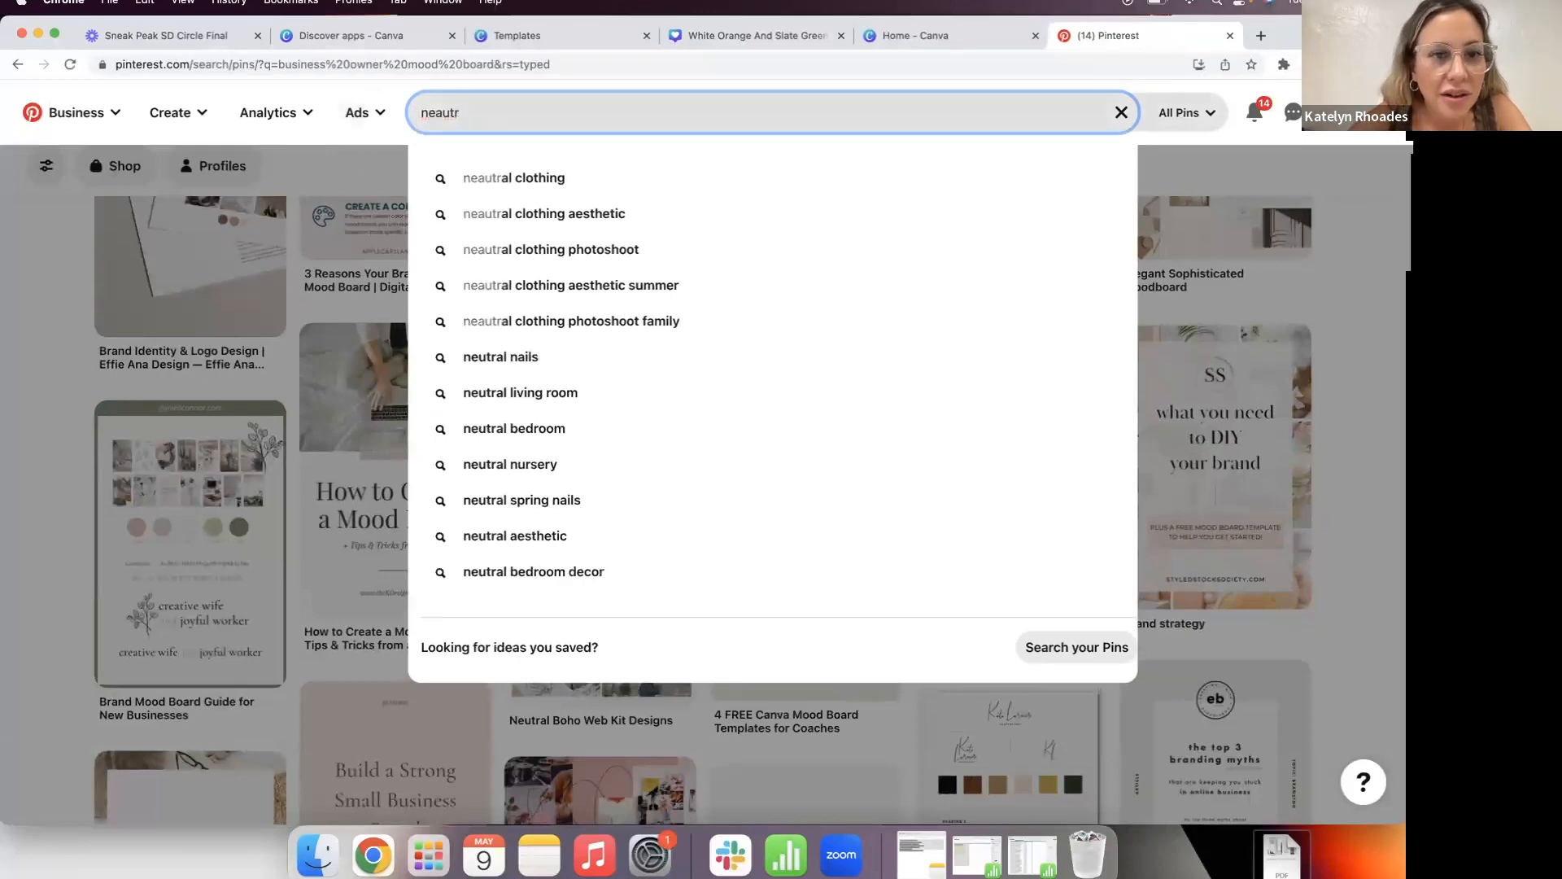
pyautogui.press('BackSpace')
pyautogui.press('BackSpace')
pyautogui.press('BackSpace')
pyautogui.press('BackSpace')
pyautogui.write('utral mood')
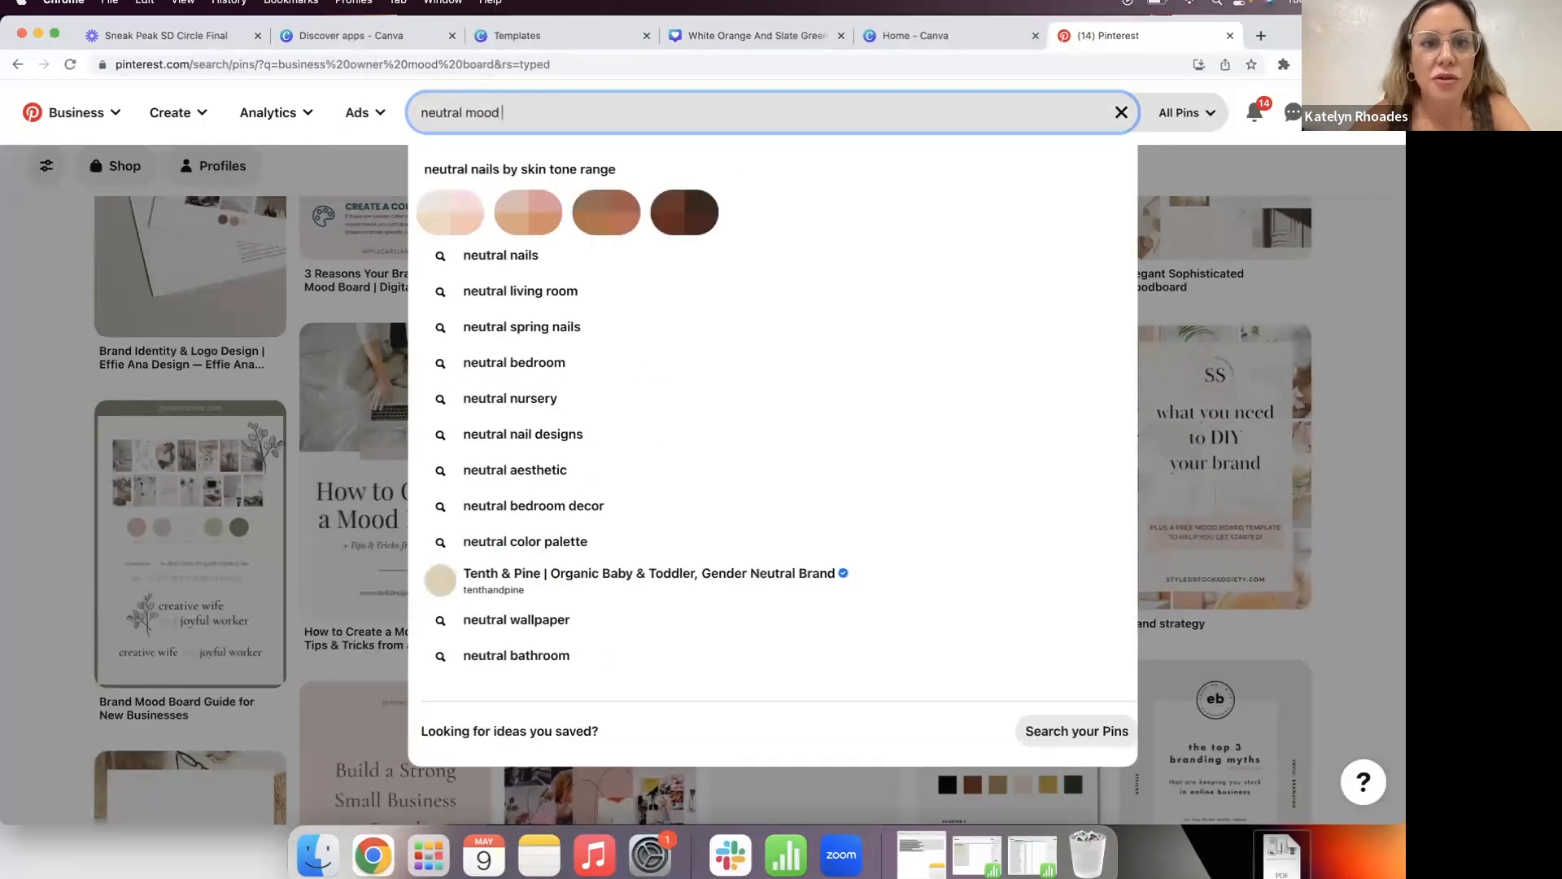
pyautogui.click(551, 178)
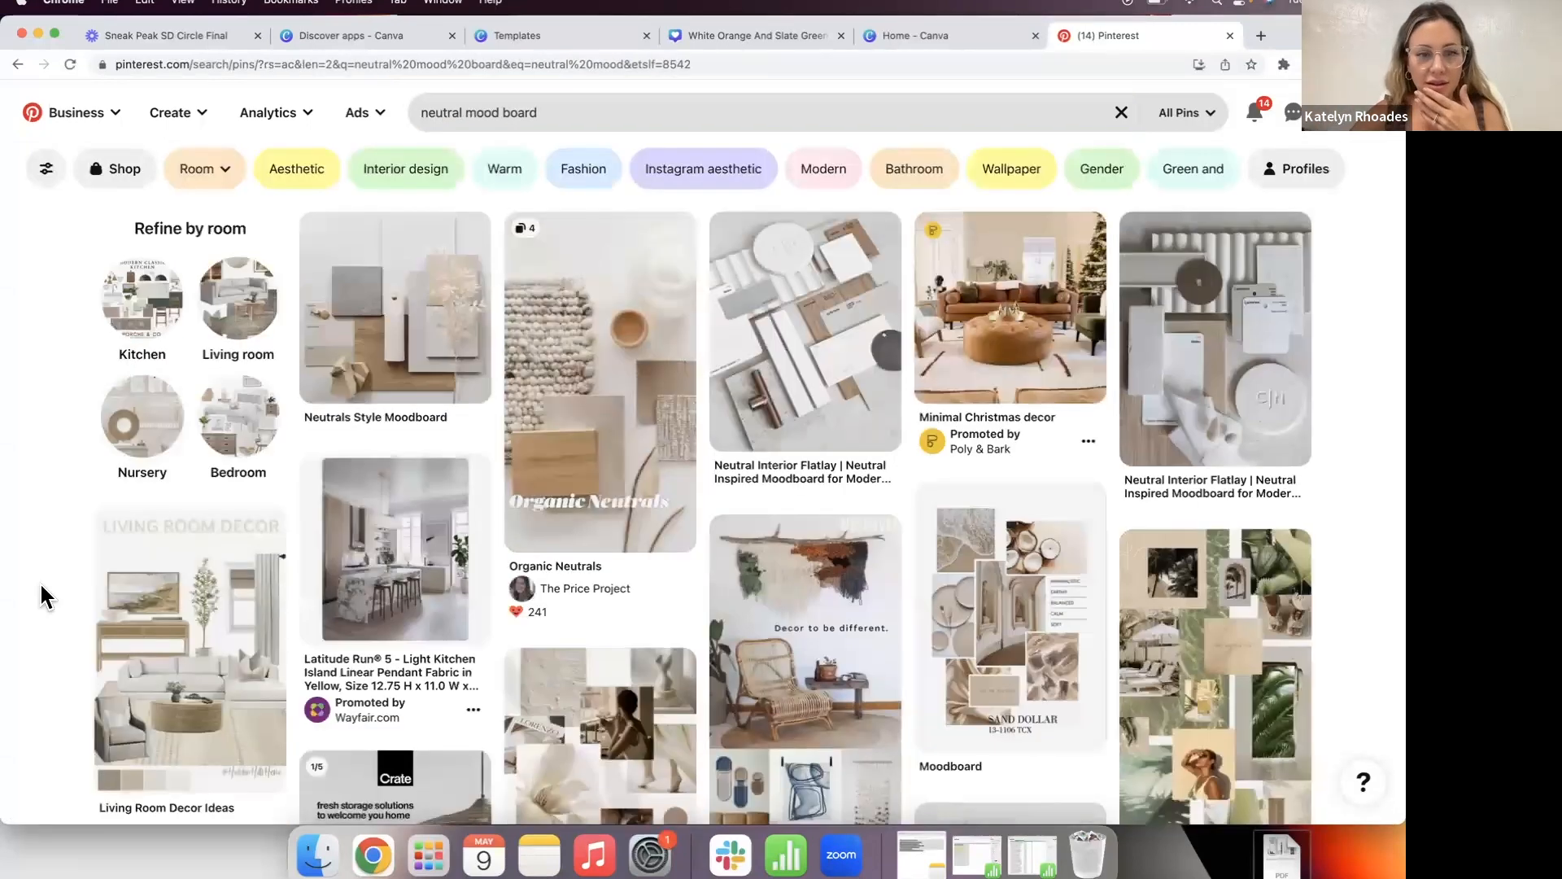
pyautogui.scroll(-6, 47, 795)
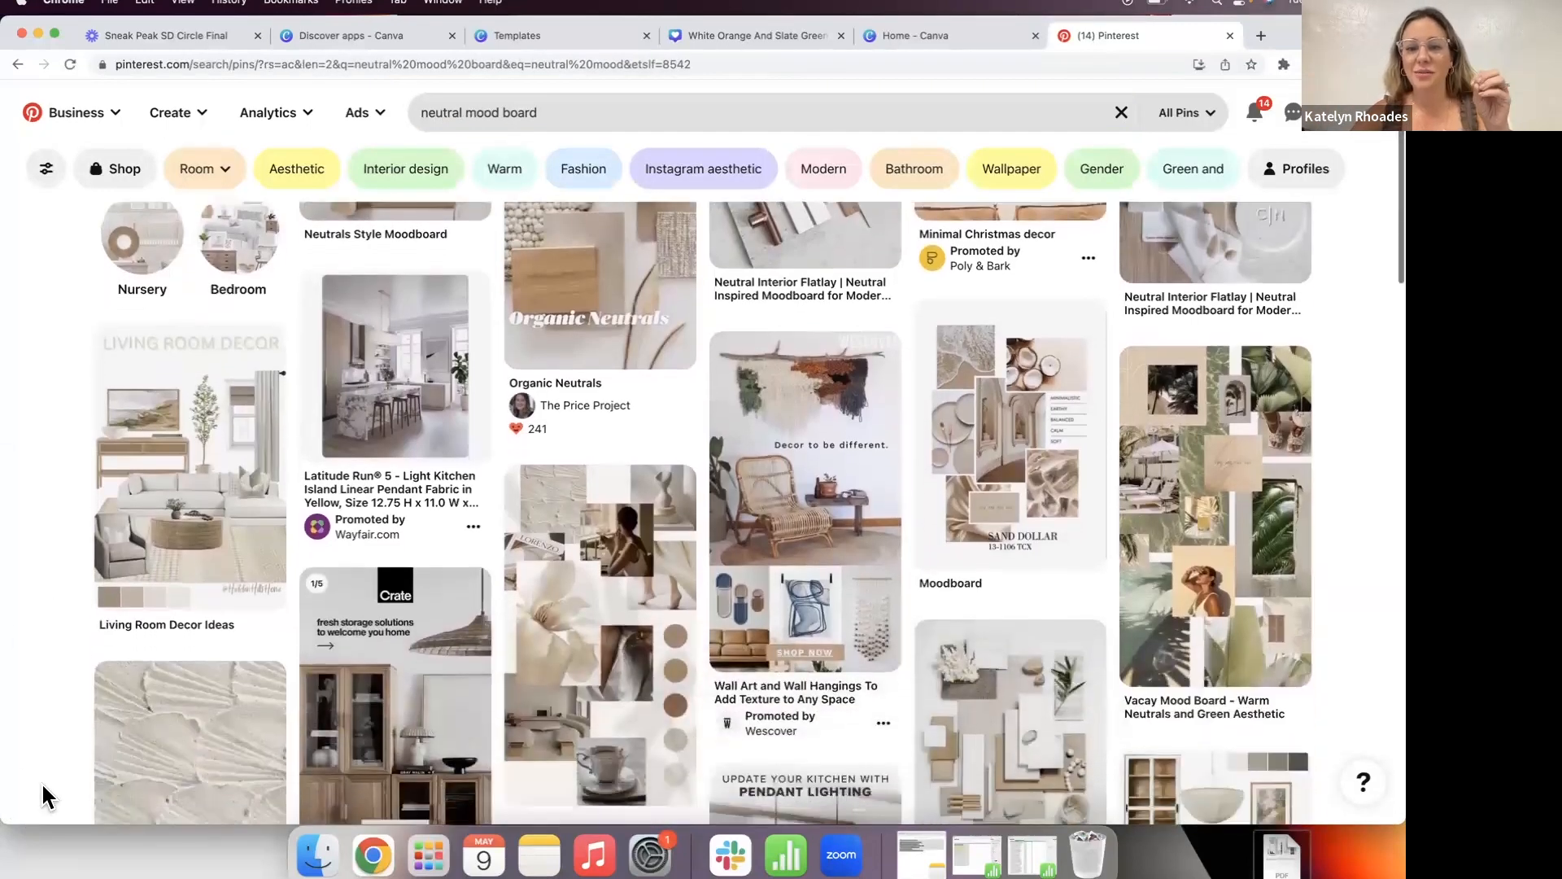
pyautogui.scroll(-1, 41, 781)
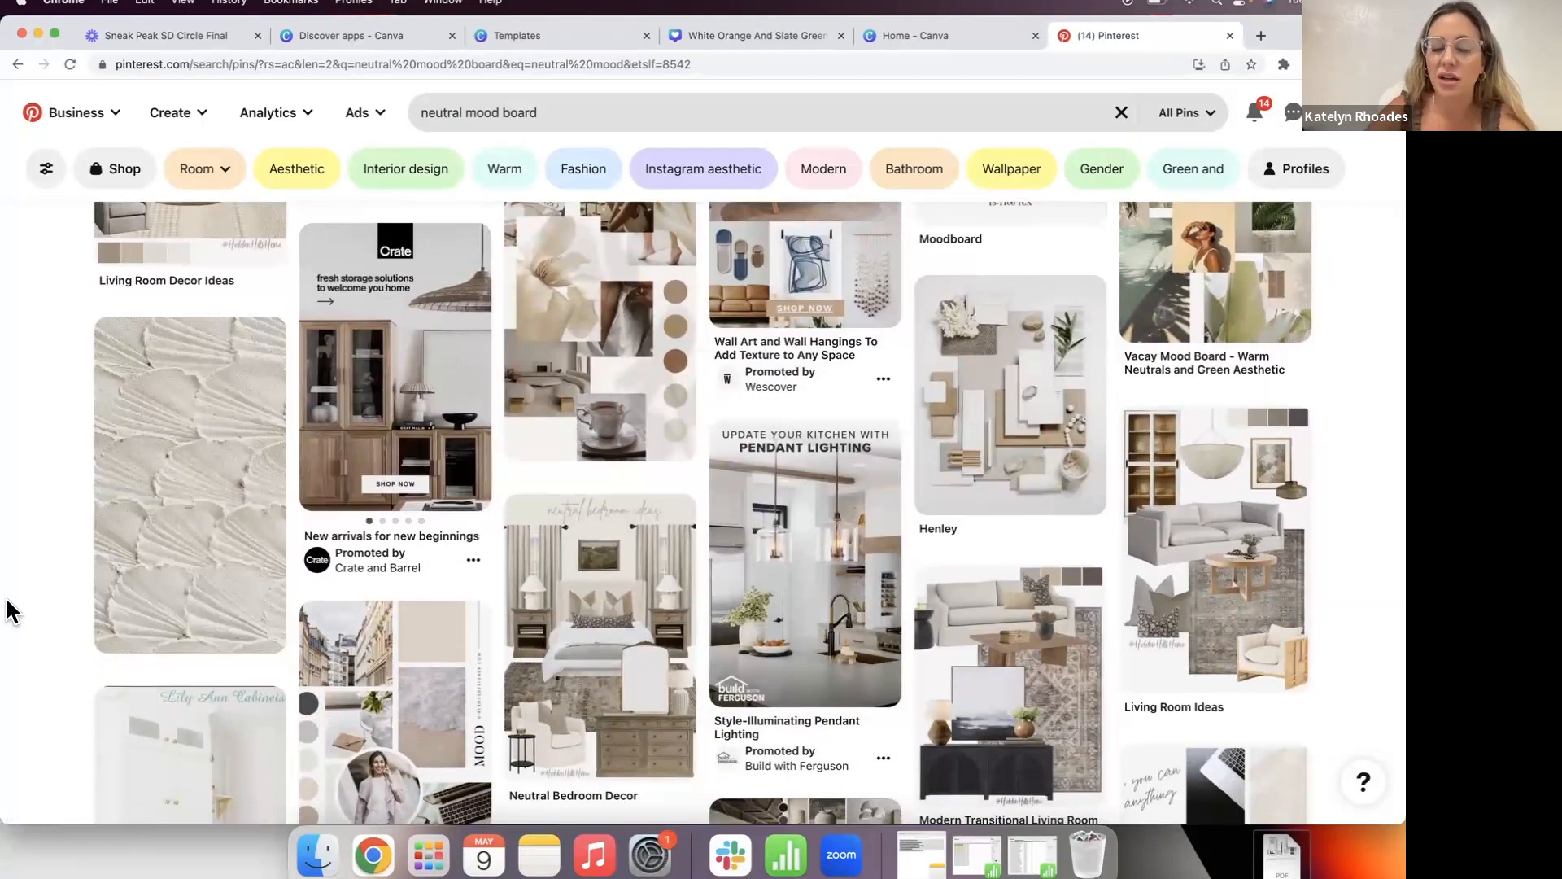
pyautogui.scroll(-7, 10, 611)
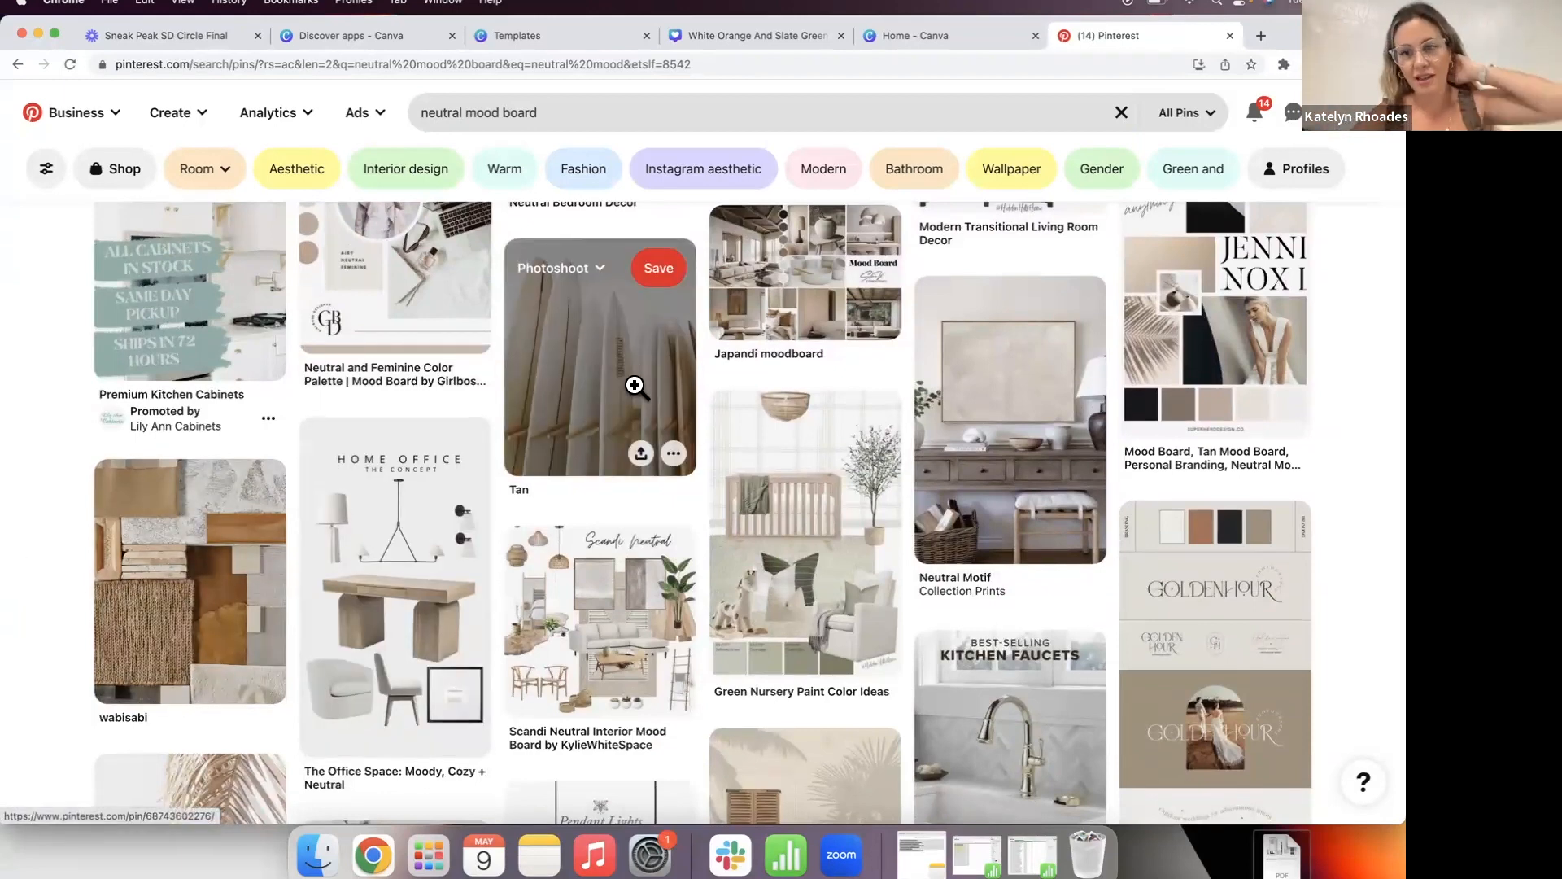
pyautogui.scroll(-5, 634, 385)
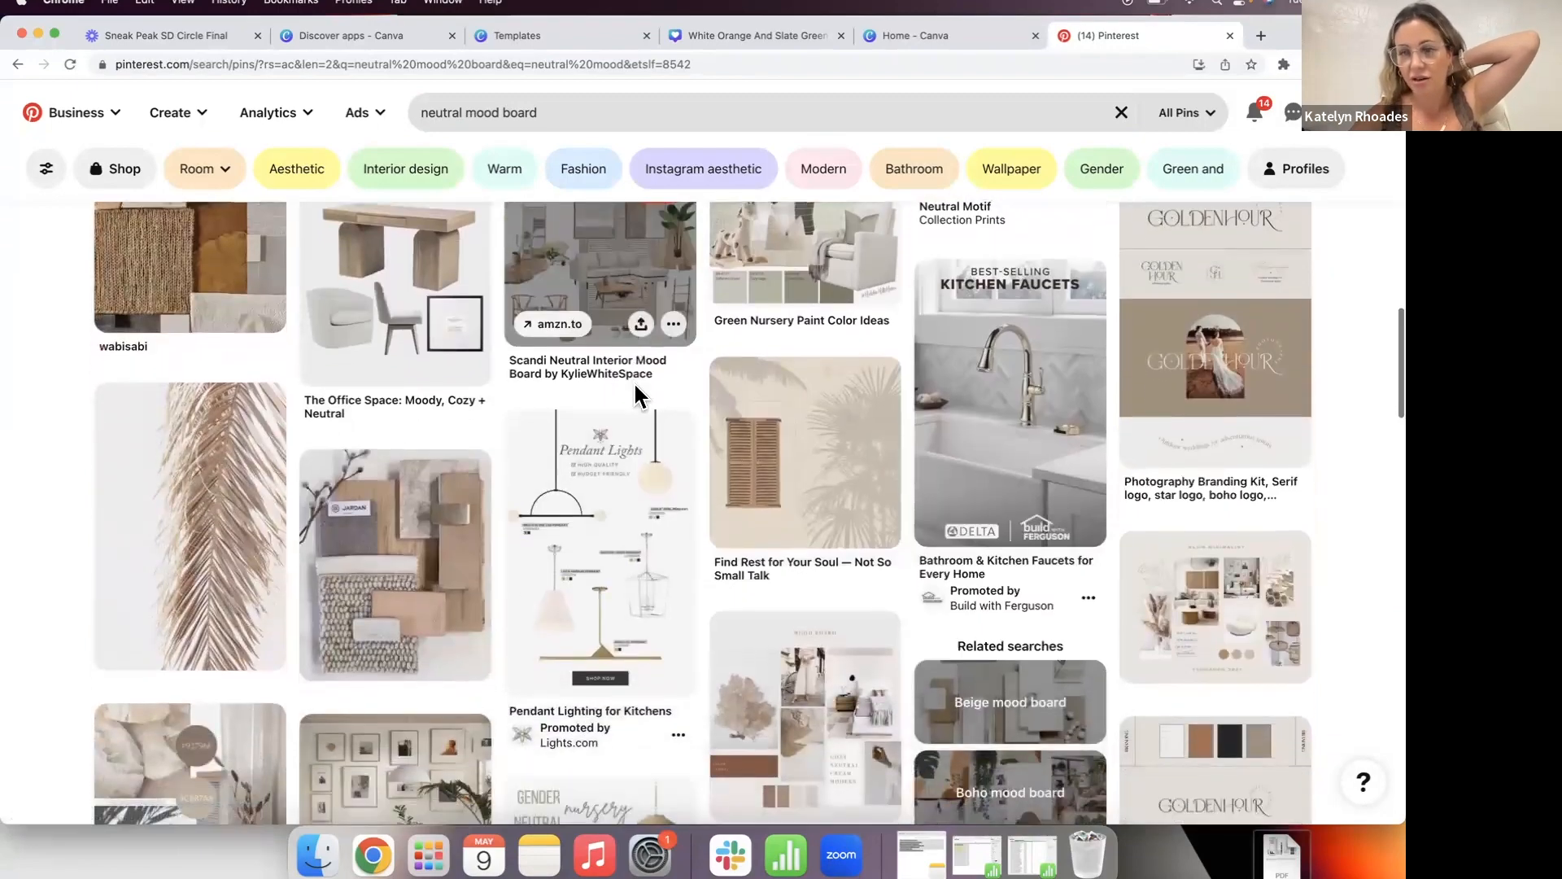
pyautogui.scroll(-1, 575, 362)
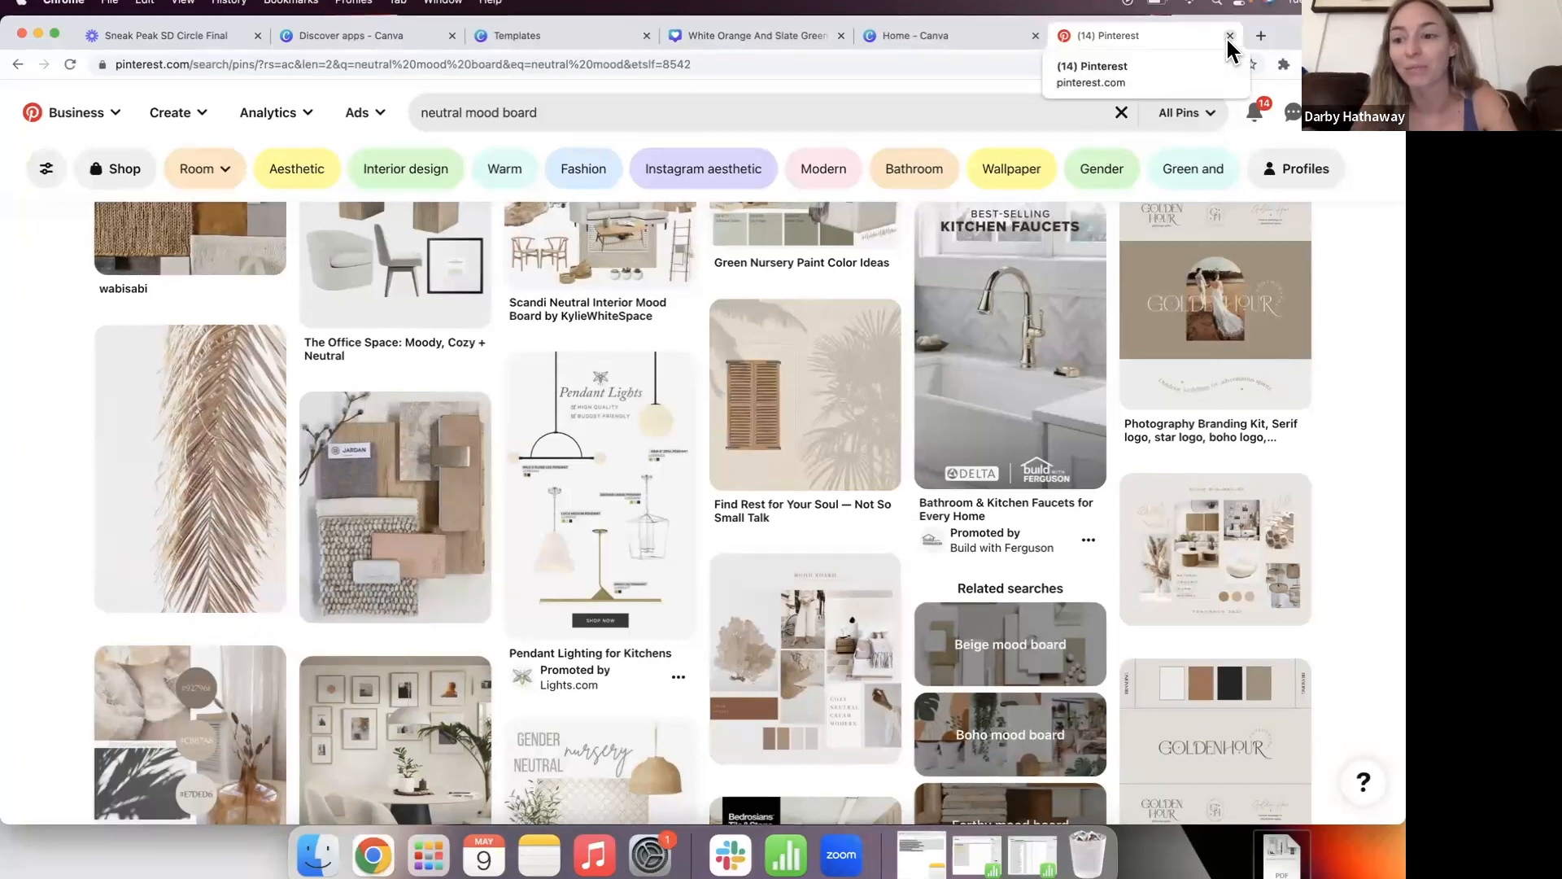
# Step: Search for 'that girl aesthetic' and scroll through the lifestyle pins
pyautogui.click(541, 114)
pyautogui.write('that girl')
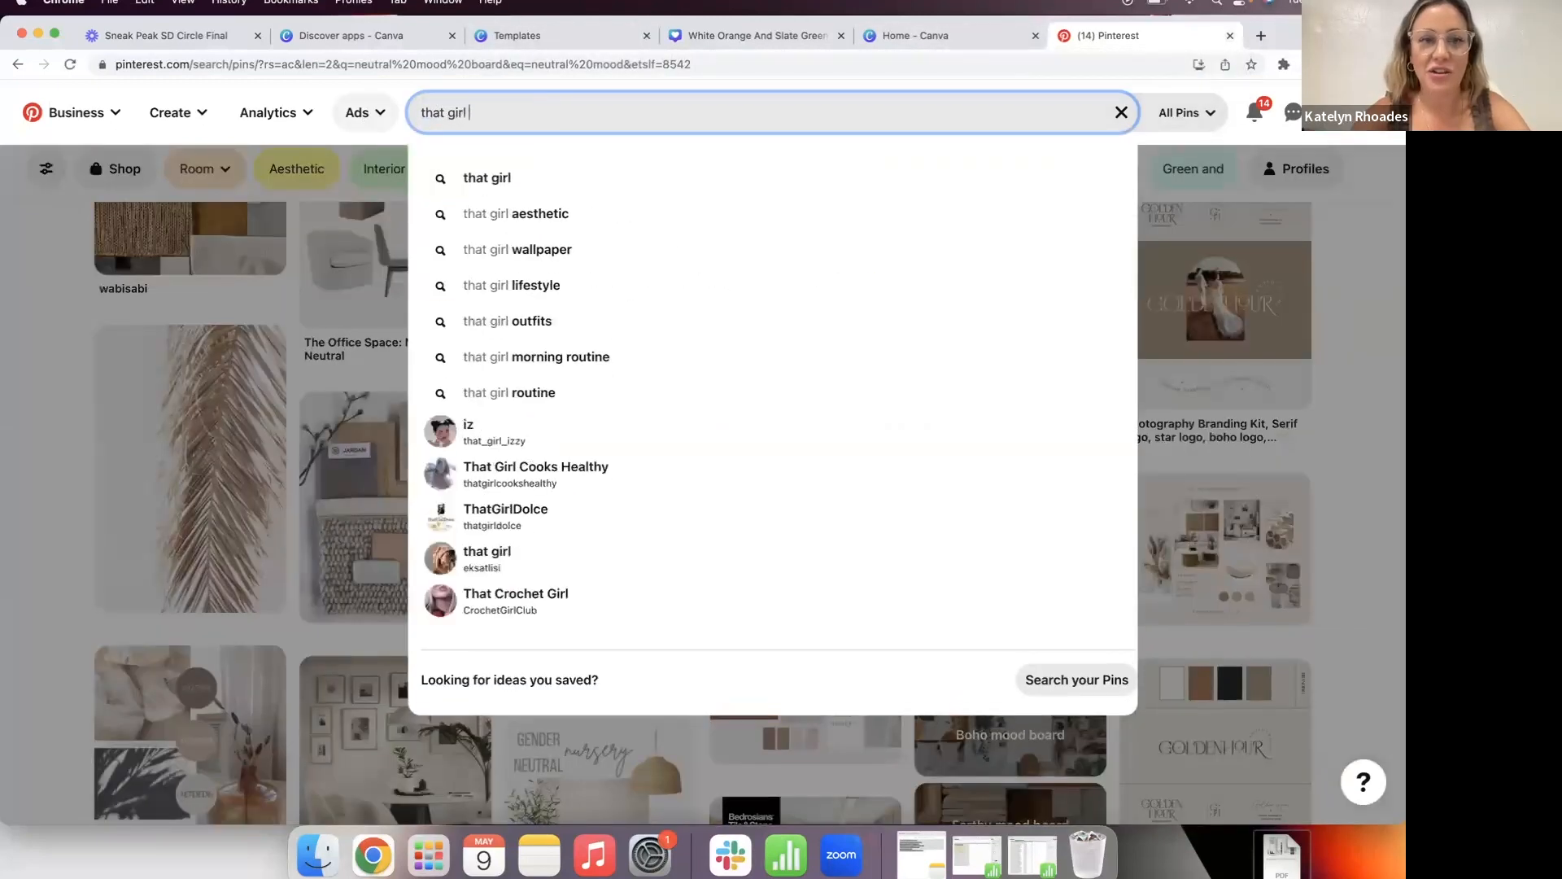
pyautogui.click(482, 215)
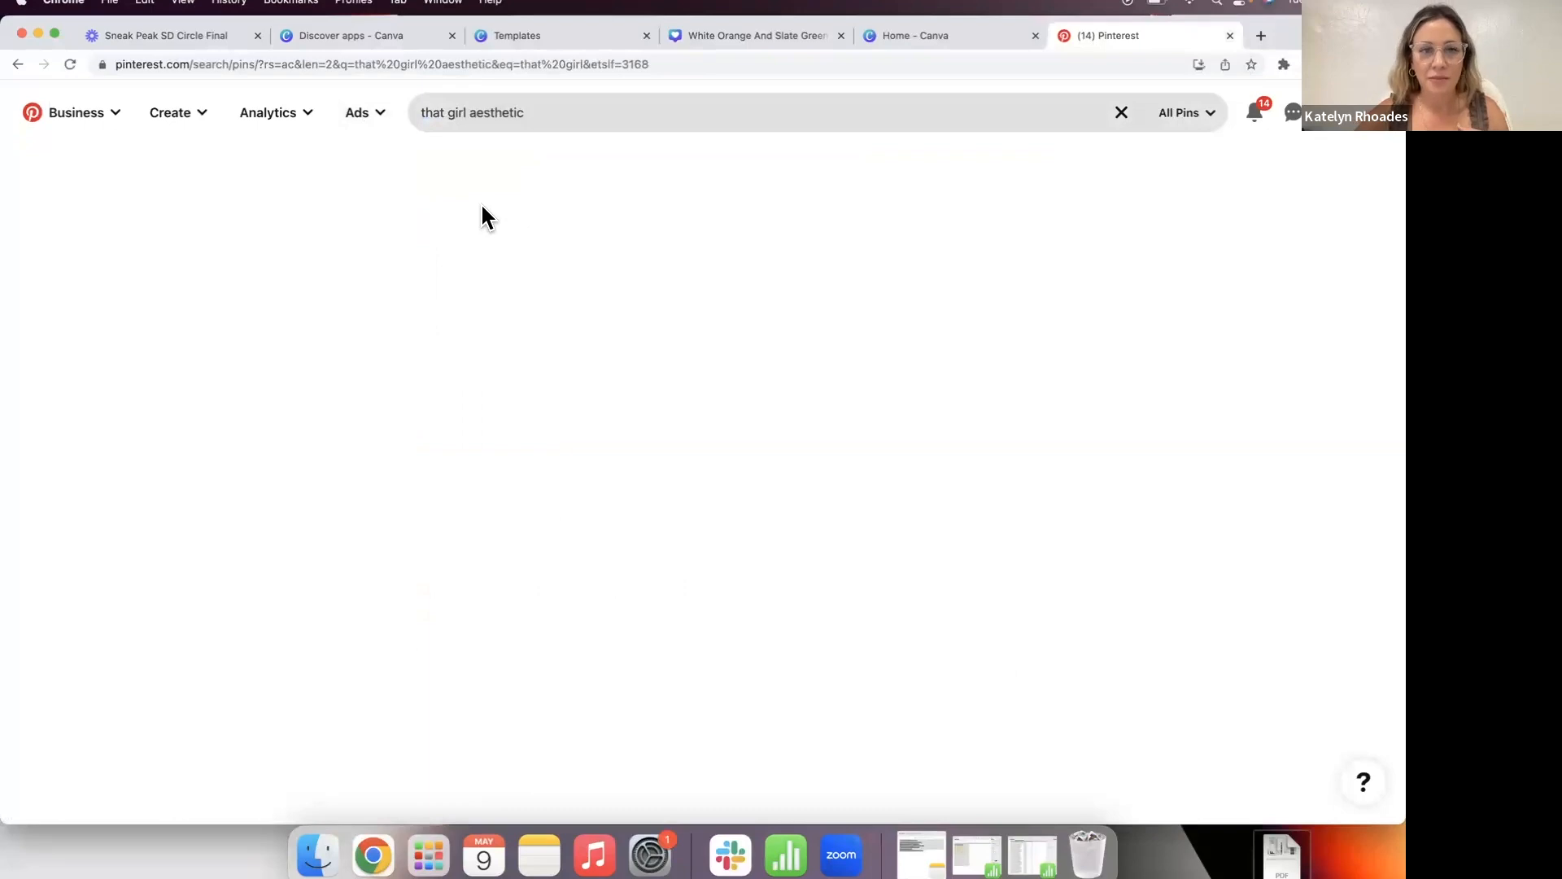
pyautogui.scroll(-3, 18, 669)
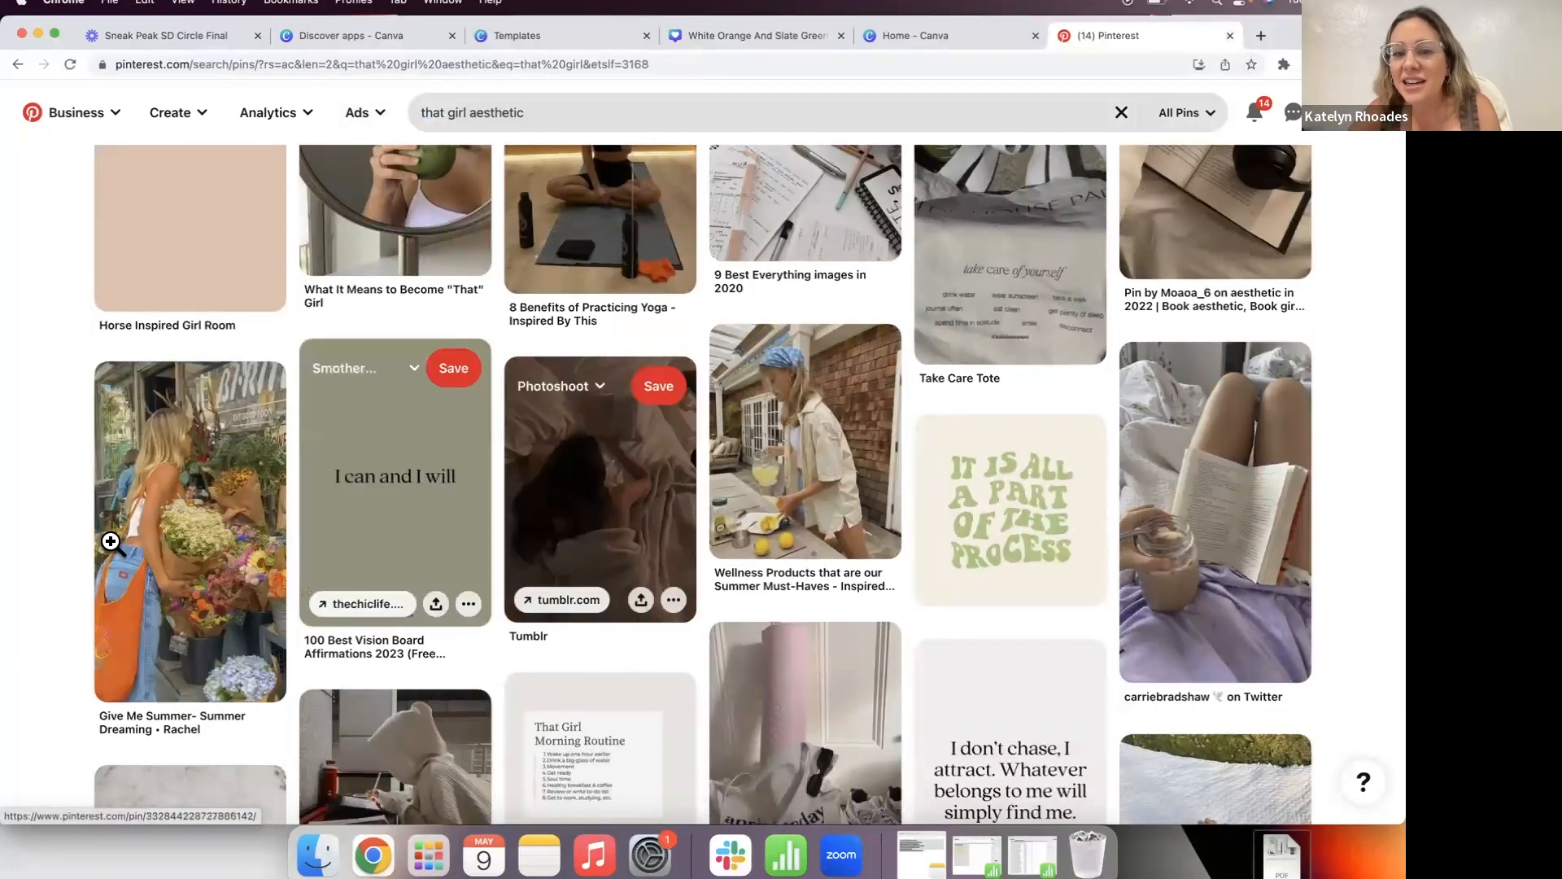
pyautogui.scroll(-5, 111, 540)
pyautogui.scroll(-6, 110, 542)
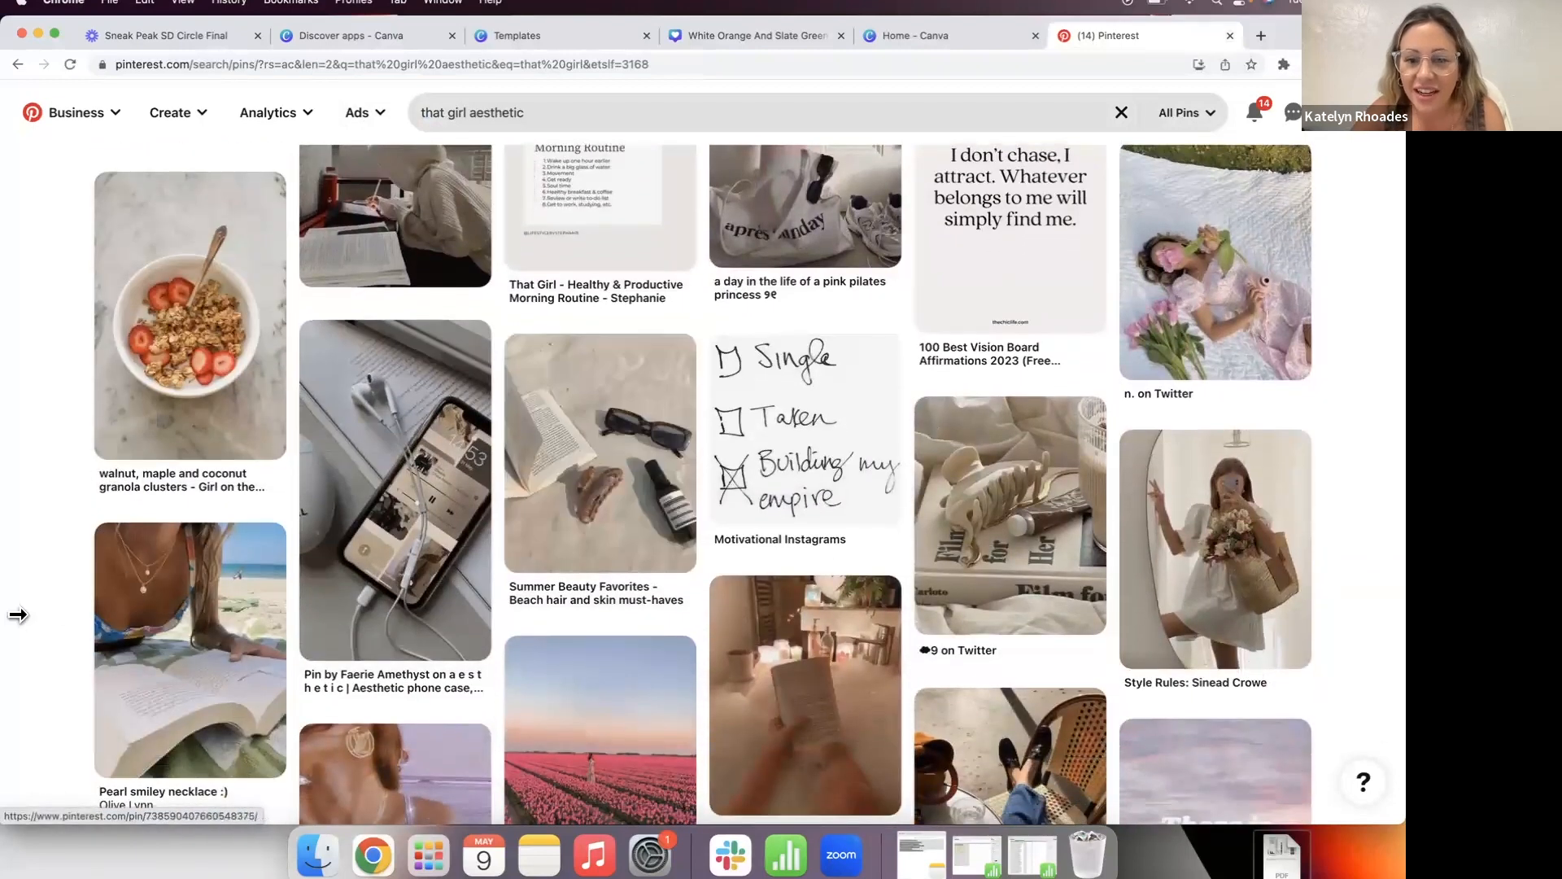
pyautogui.scroll(-1, 17, 643)
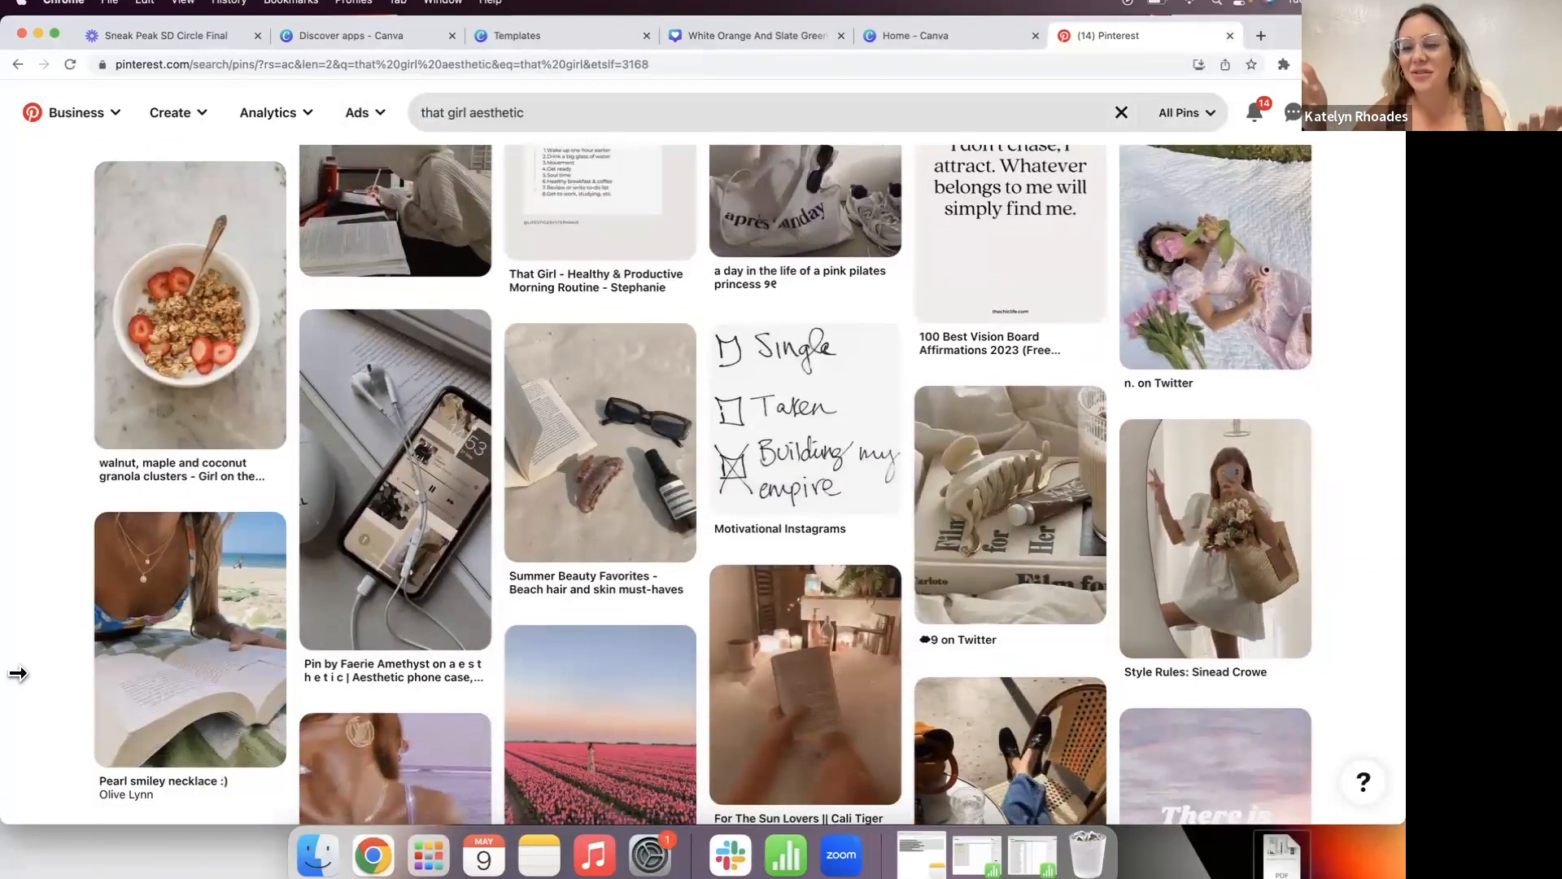
pyautogui.scroll(-5, 17, 673)
pyautogui.scroll(-13, 22, 648)
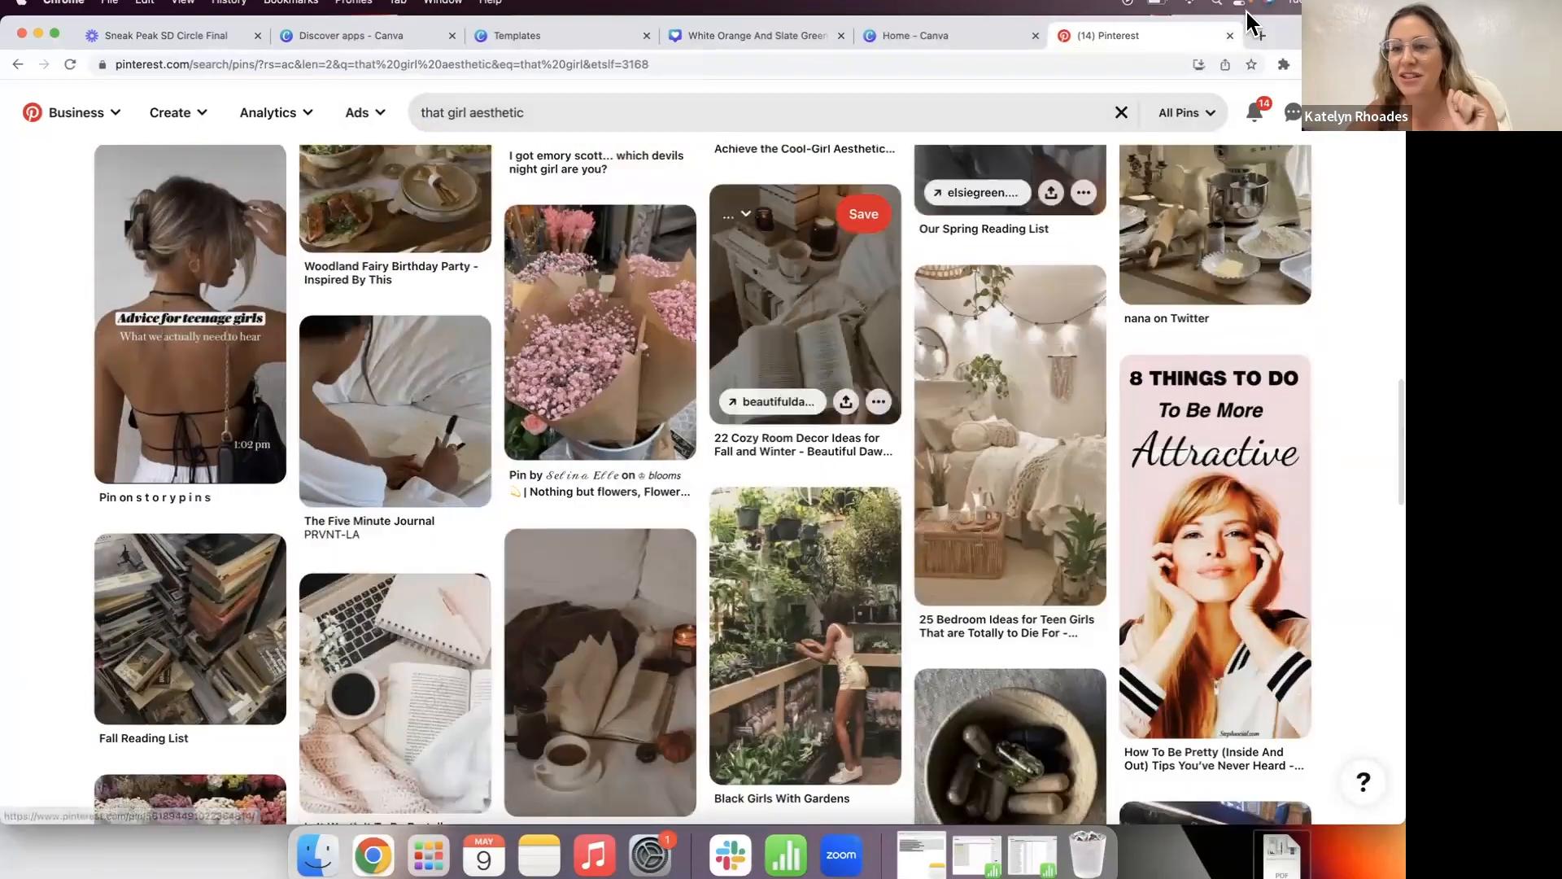
# Step: Close the Pinterest tab and open Enfluence April REELS from Recent designs for editing
pyautogui.click(1230, 36)
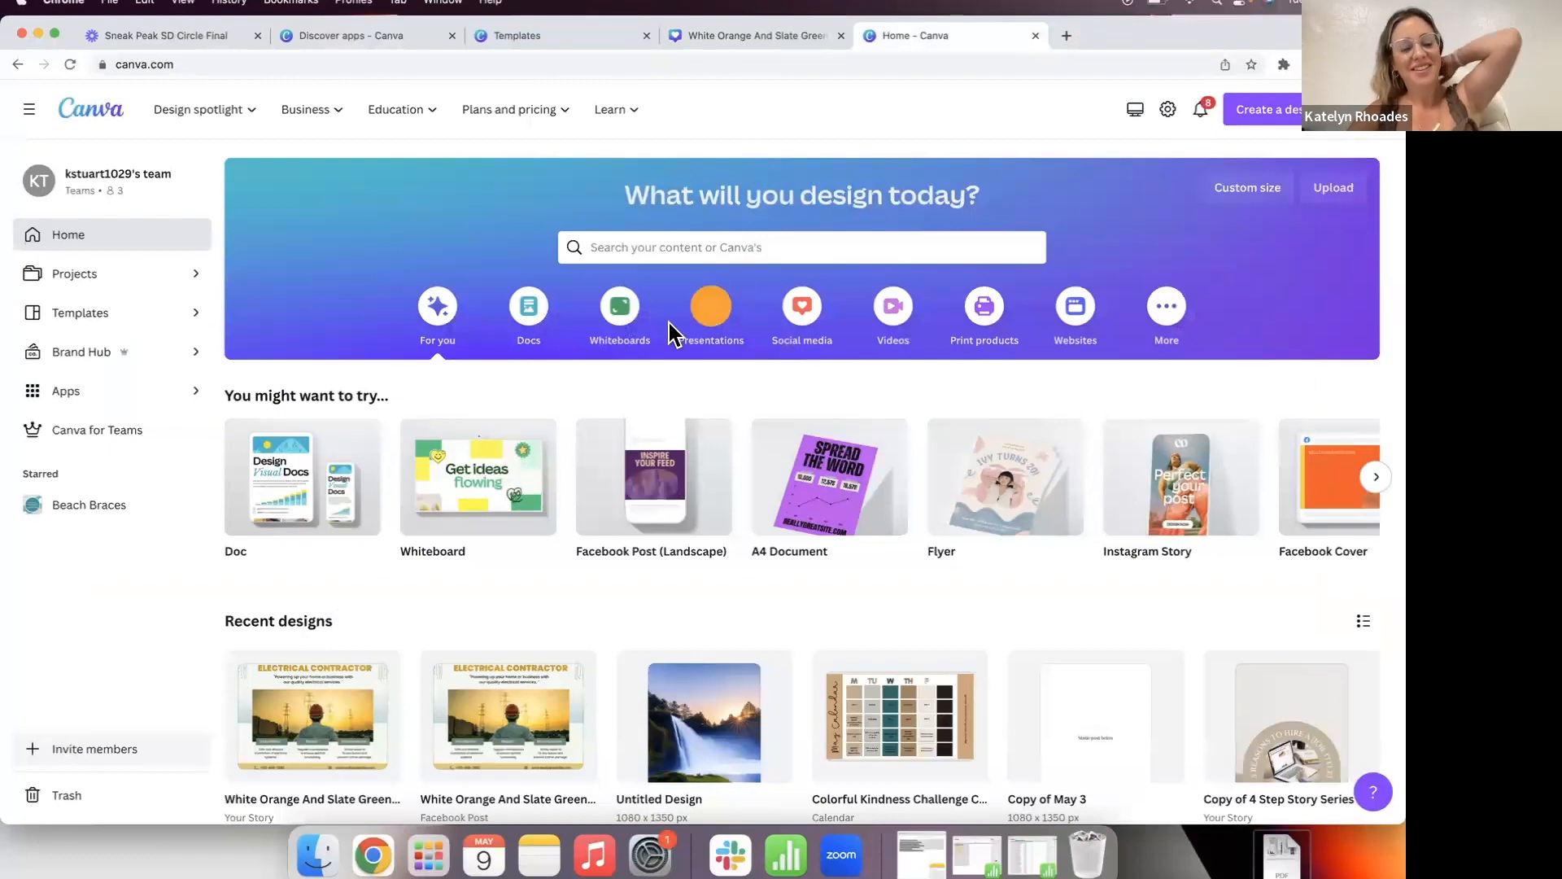
pyautogui.scroll(-3, 672, 333)
pyautogui.scroll(-5, 1082, 290)
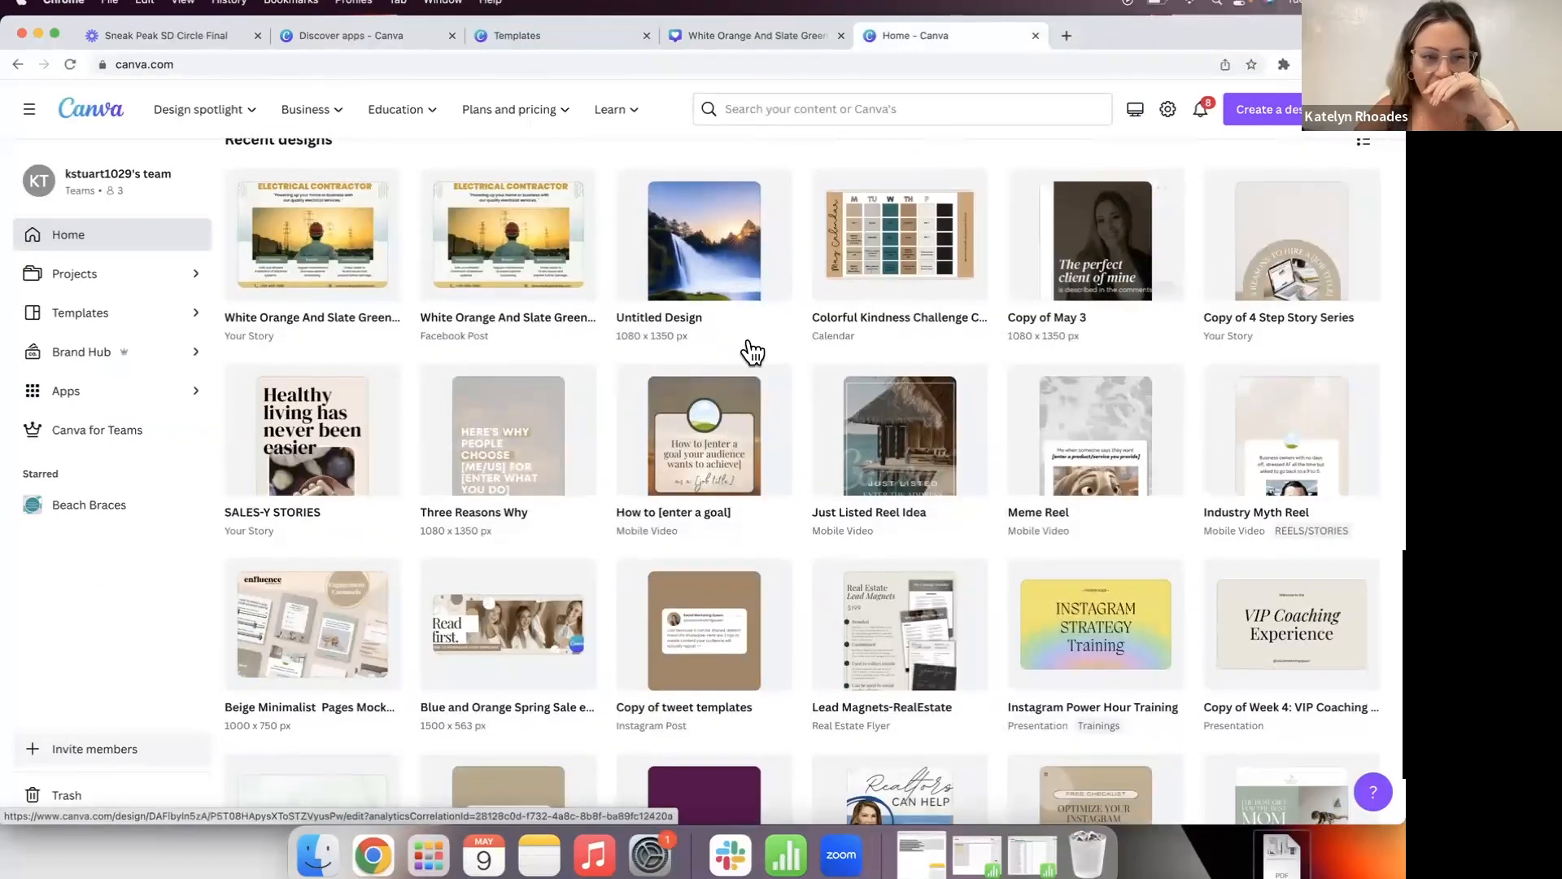
pyautogui.scroll(-3, 354, 477)
pyautogui.scroll(-5, 354, 484)
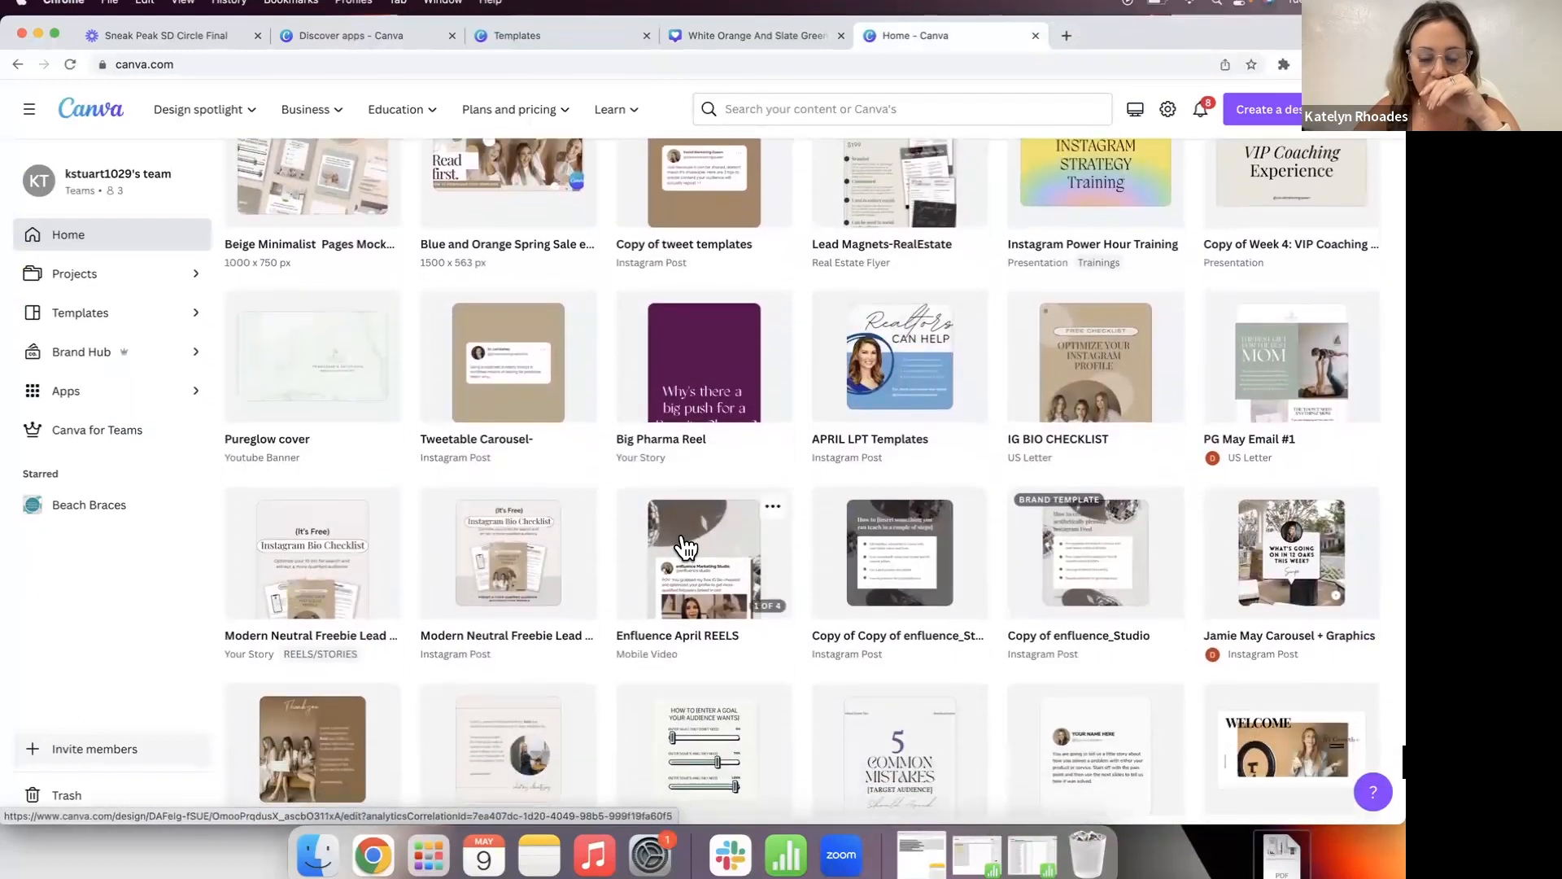
pyautogui.click(680, 546)
pyautogui.click(849, 317)
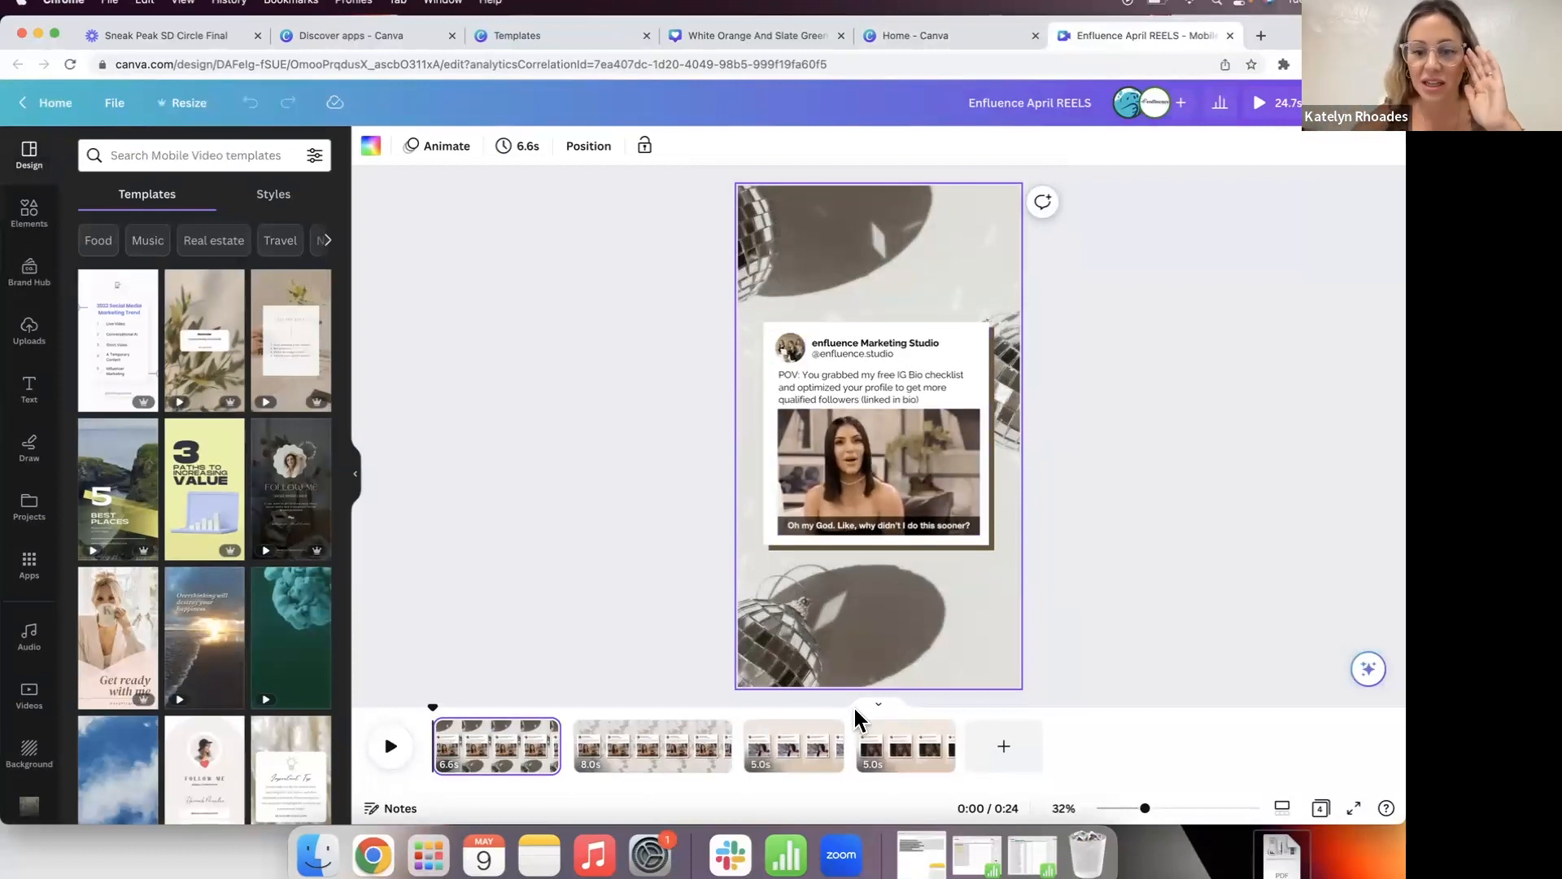
# Step: Duplicate page 4 of the reel as a fifth page, making the video 0:29
pyautogui.click(891, 769)
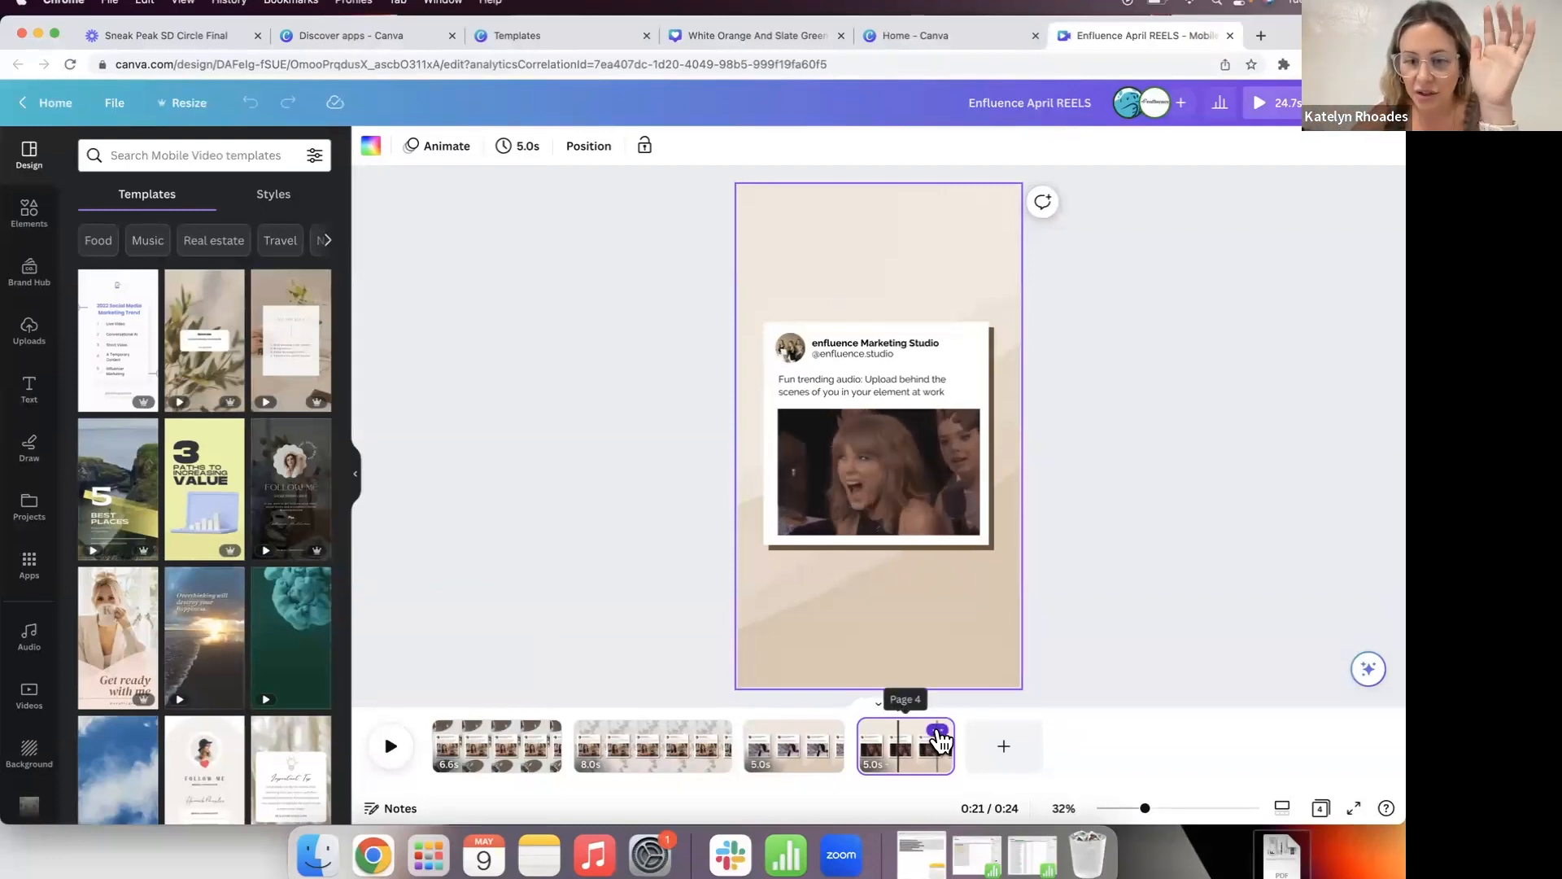
pyautogui.click(938, 731)
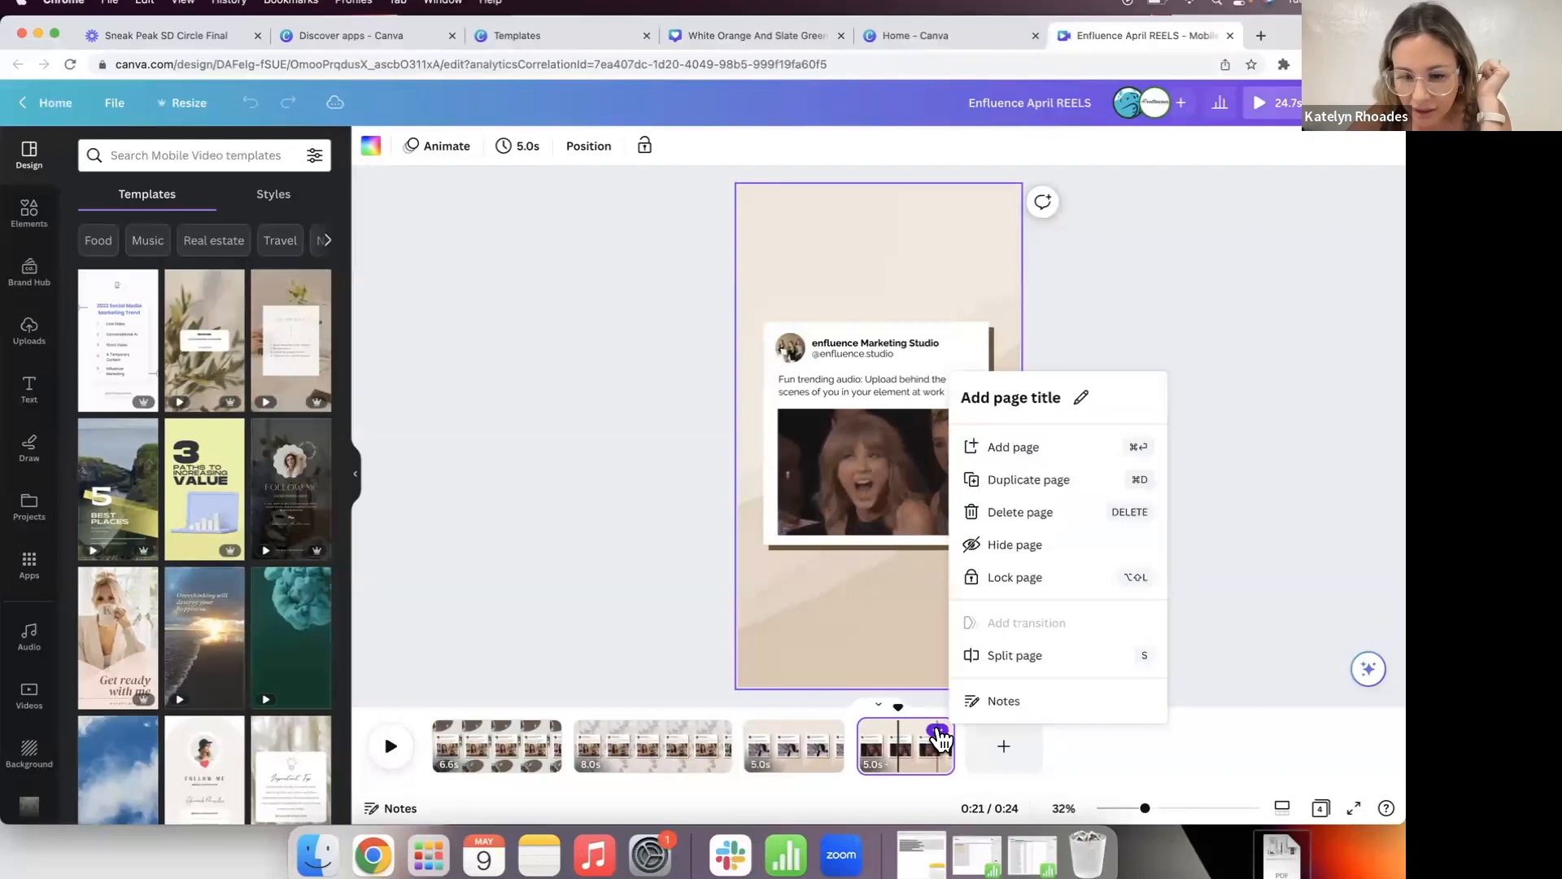
pyautogui.click(1019, 483)
pyautogui.click(629, 543)
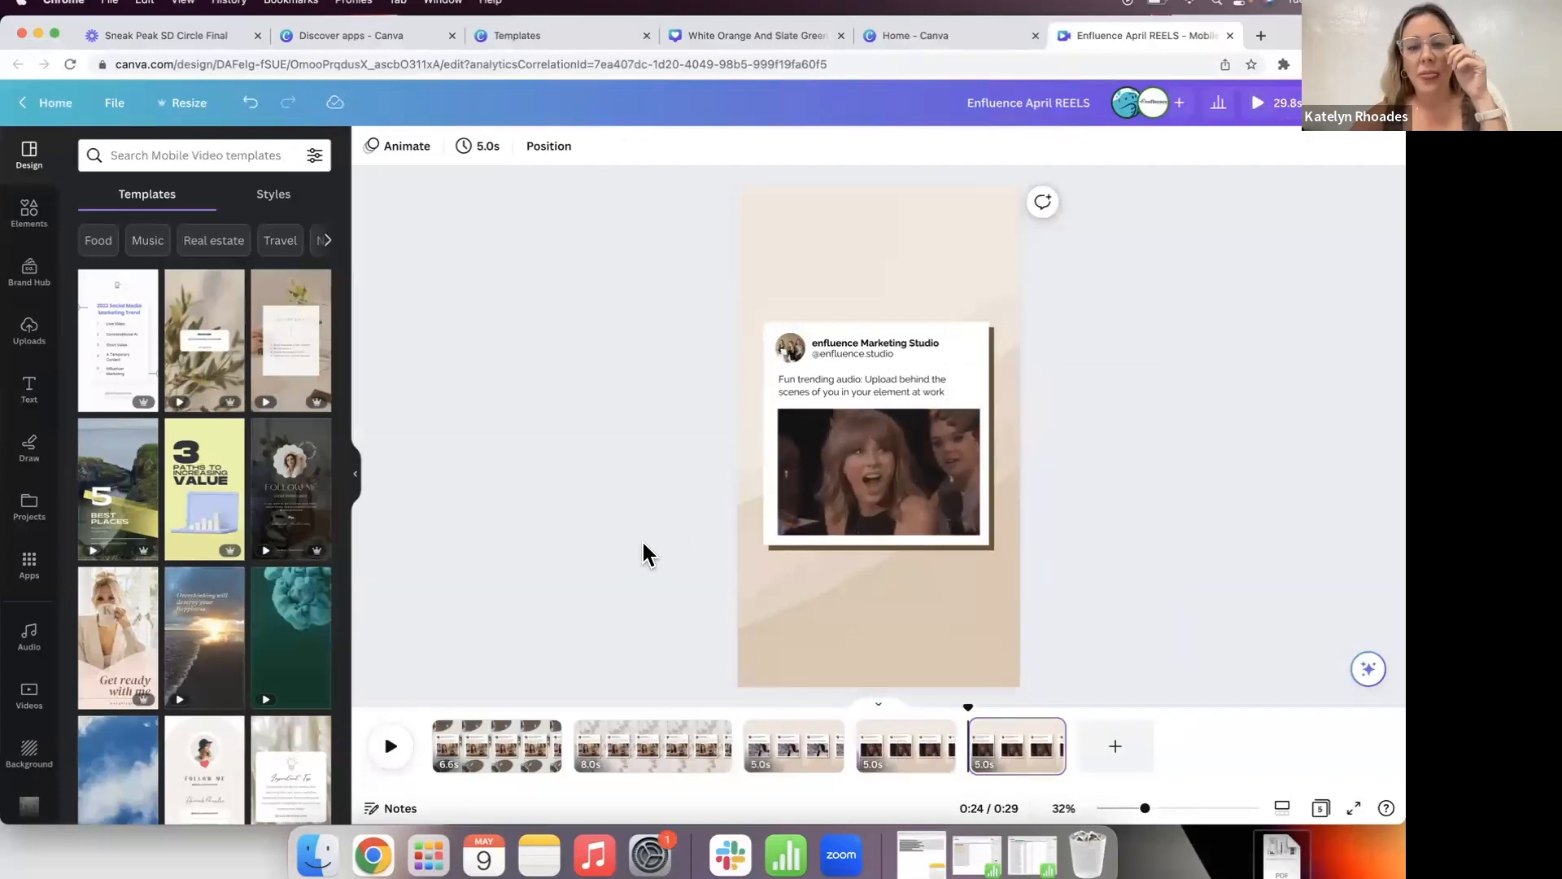
pyautogui.click(854, 489)
pyautogui.click(657, 508)
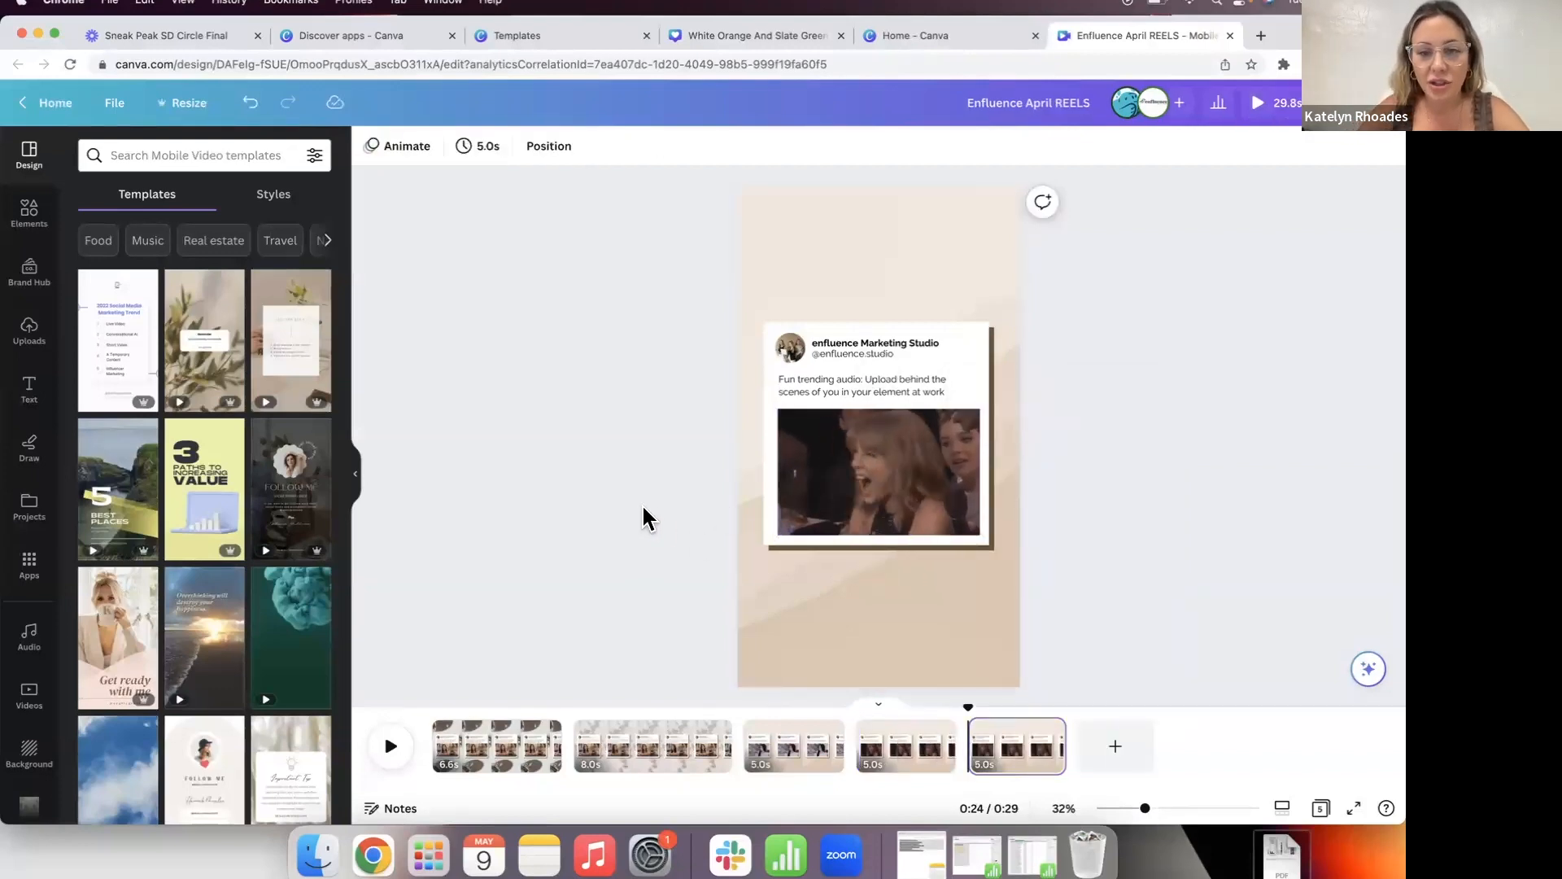
pyautogui.scroll(-3, 27, 575)
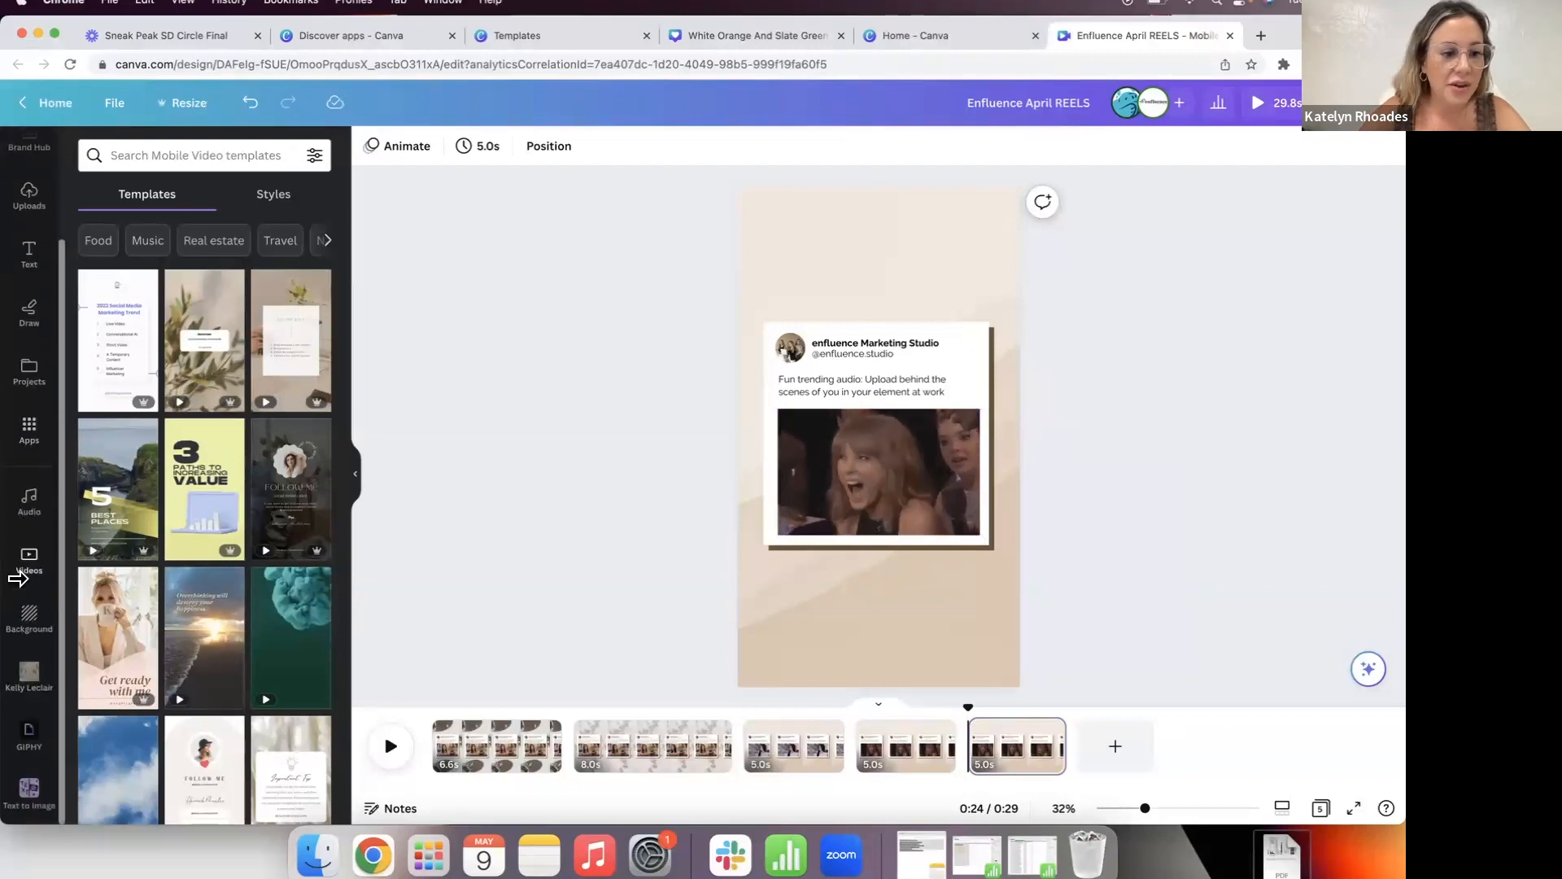
# Step: Open the GIPHY app panel and search GIFs for 'the office'
pyautogui.click(36, 730)
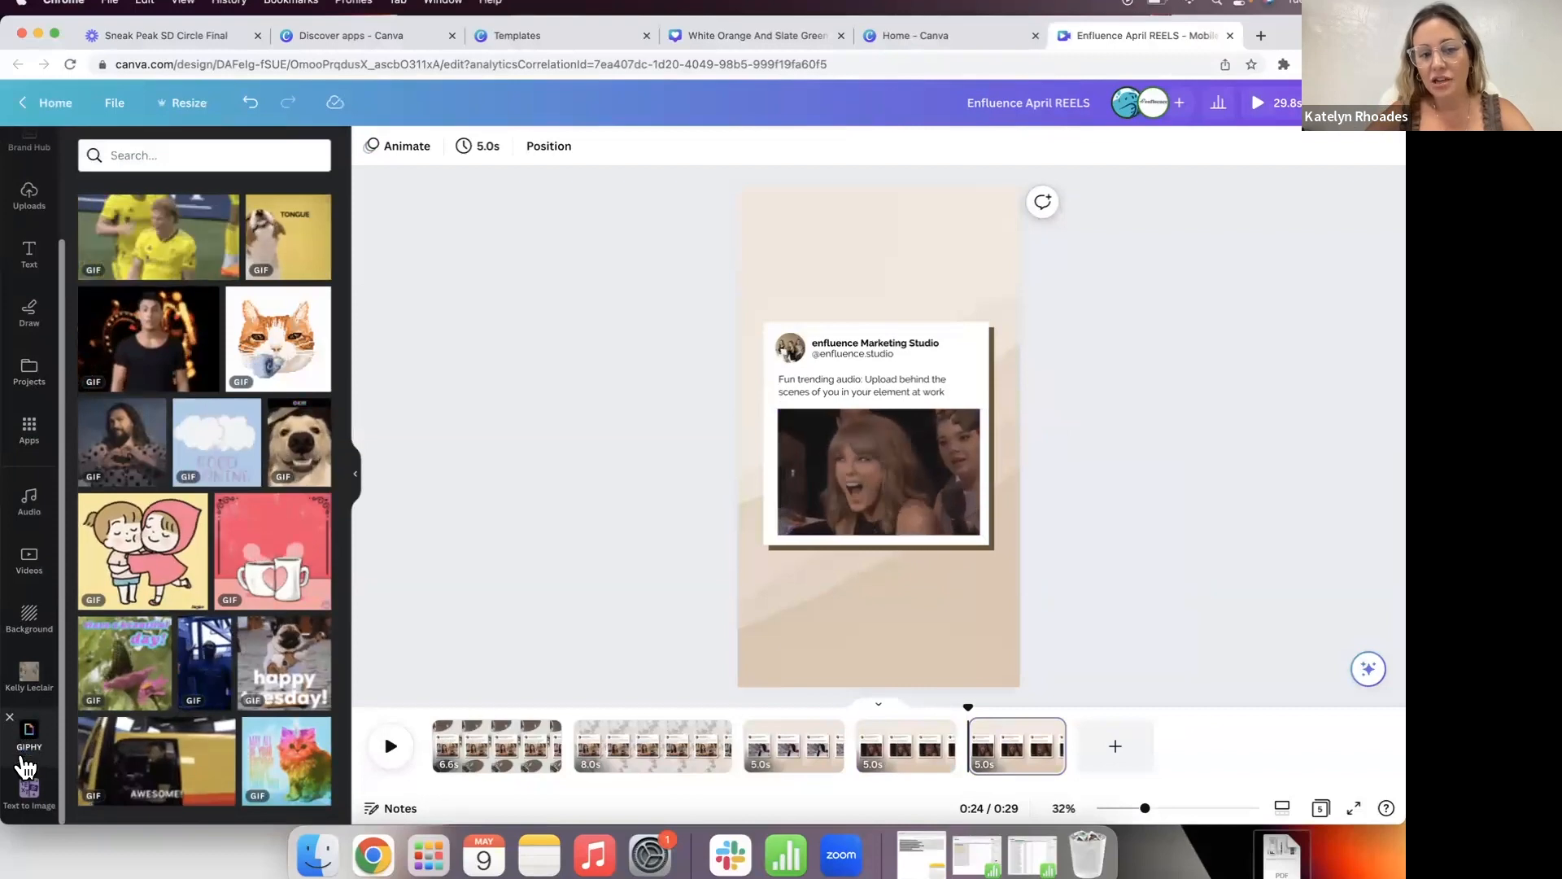
pyautogui.click(34, 437)
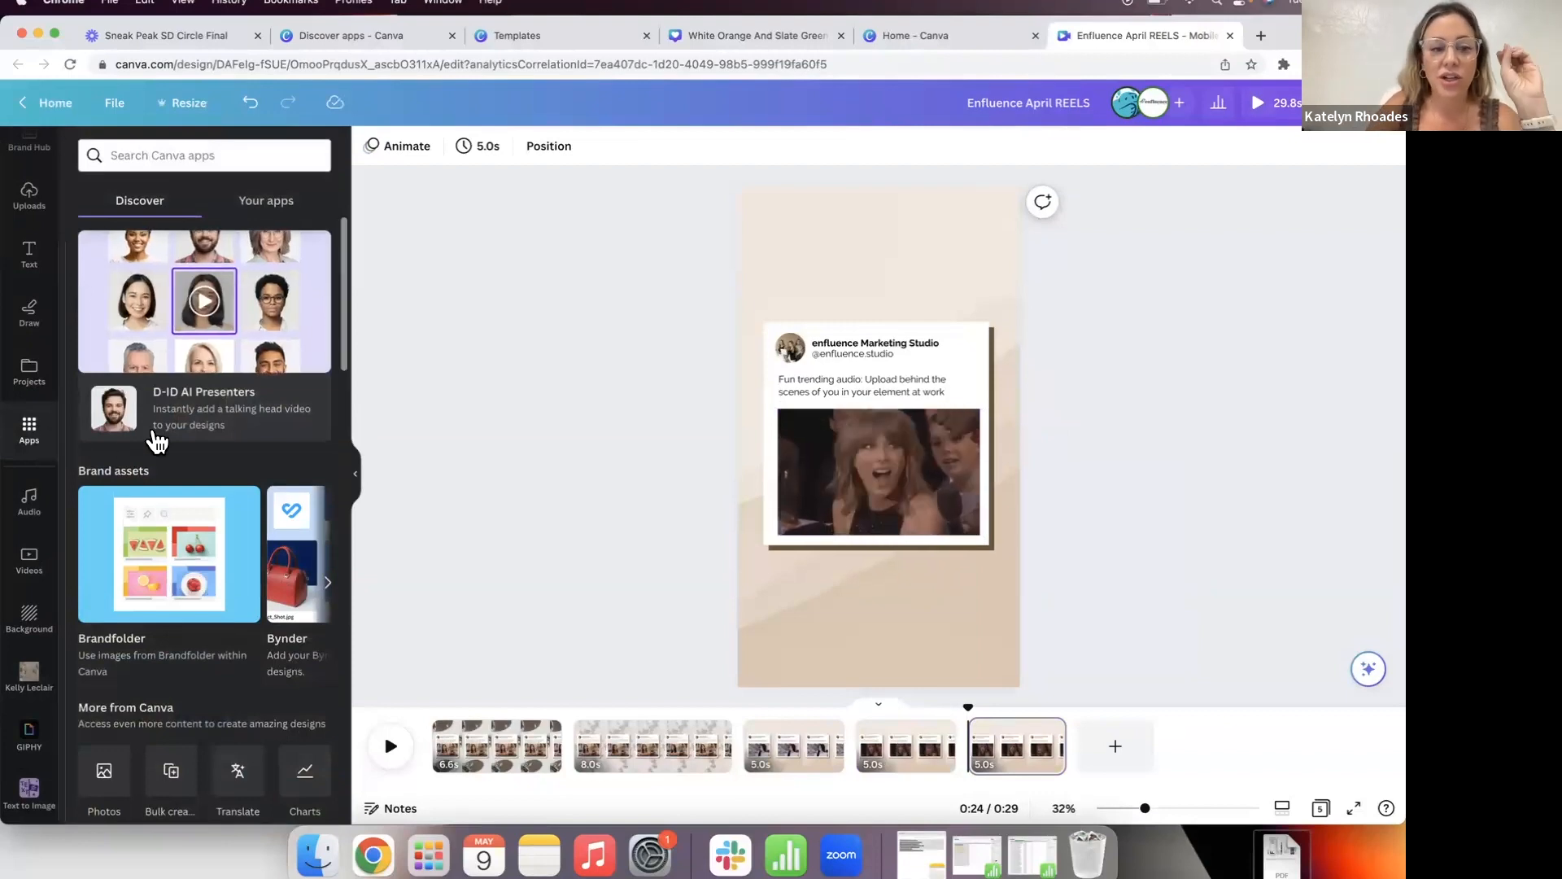
pyautogui.scroll(-2, 157, 441)
pyautogui.scroll(-4, 157, 442)
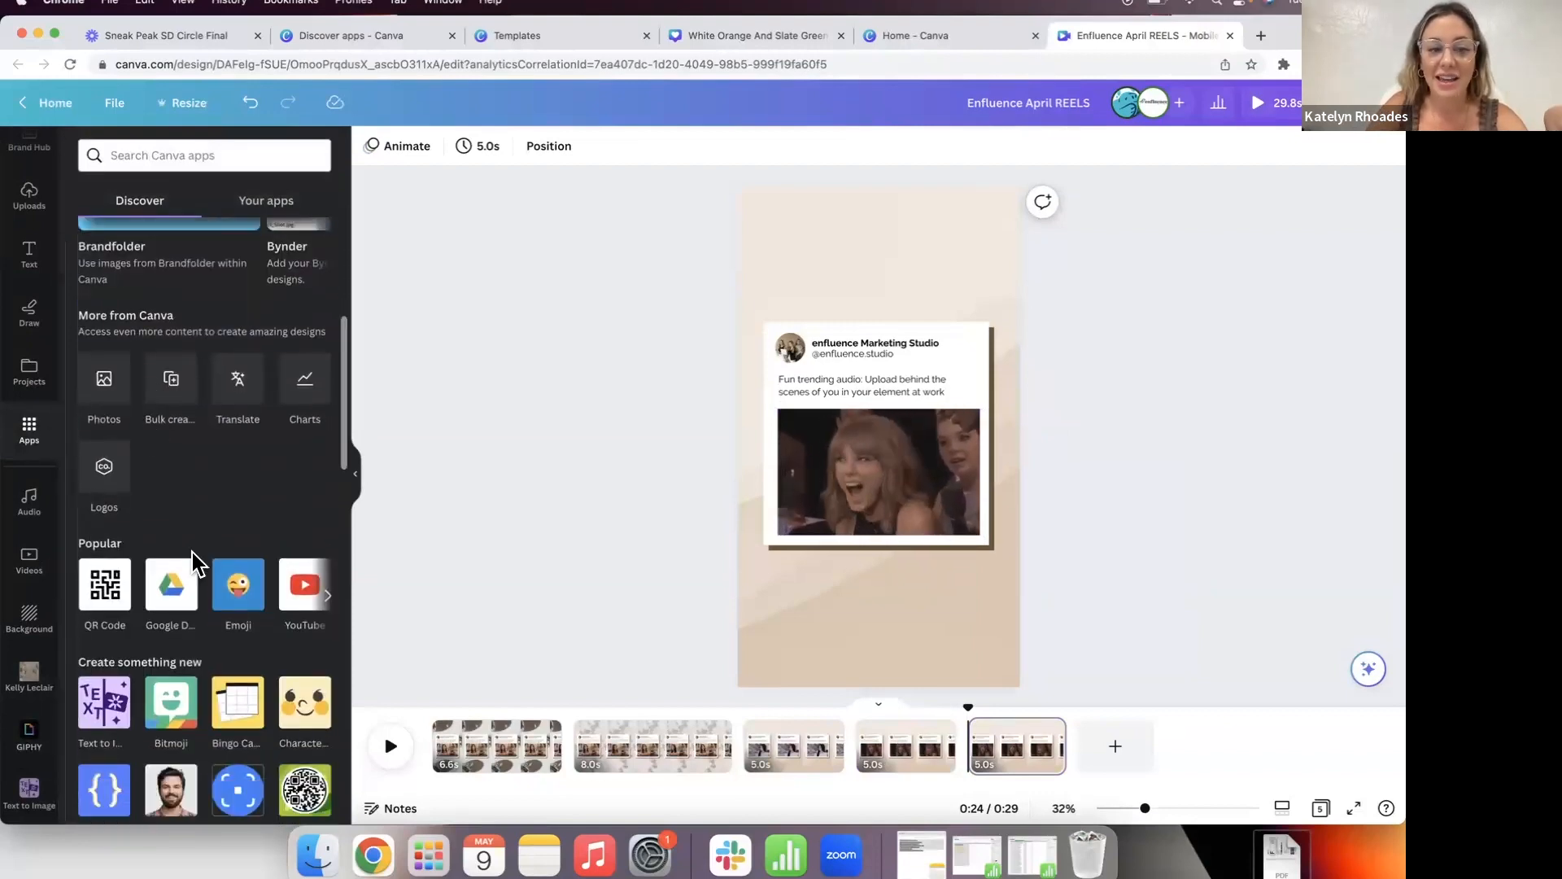
pyautogui.scroll(3, 210, 507)
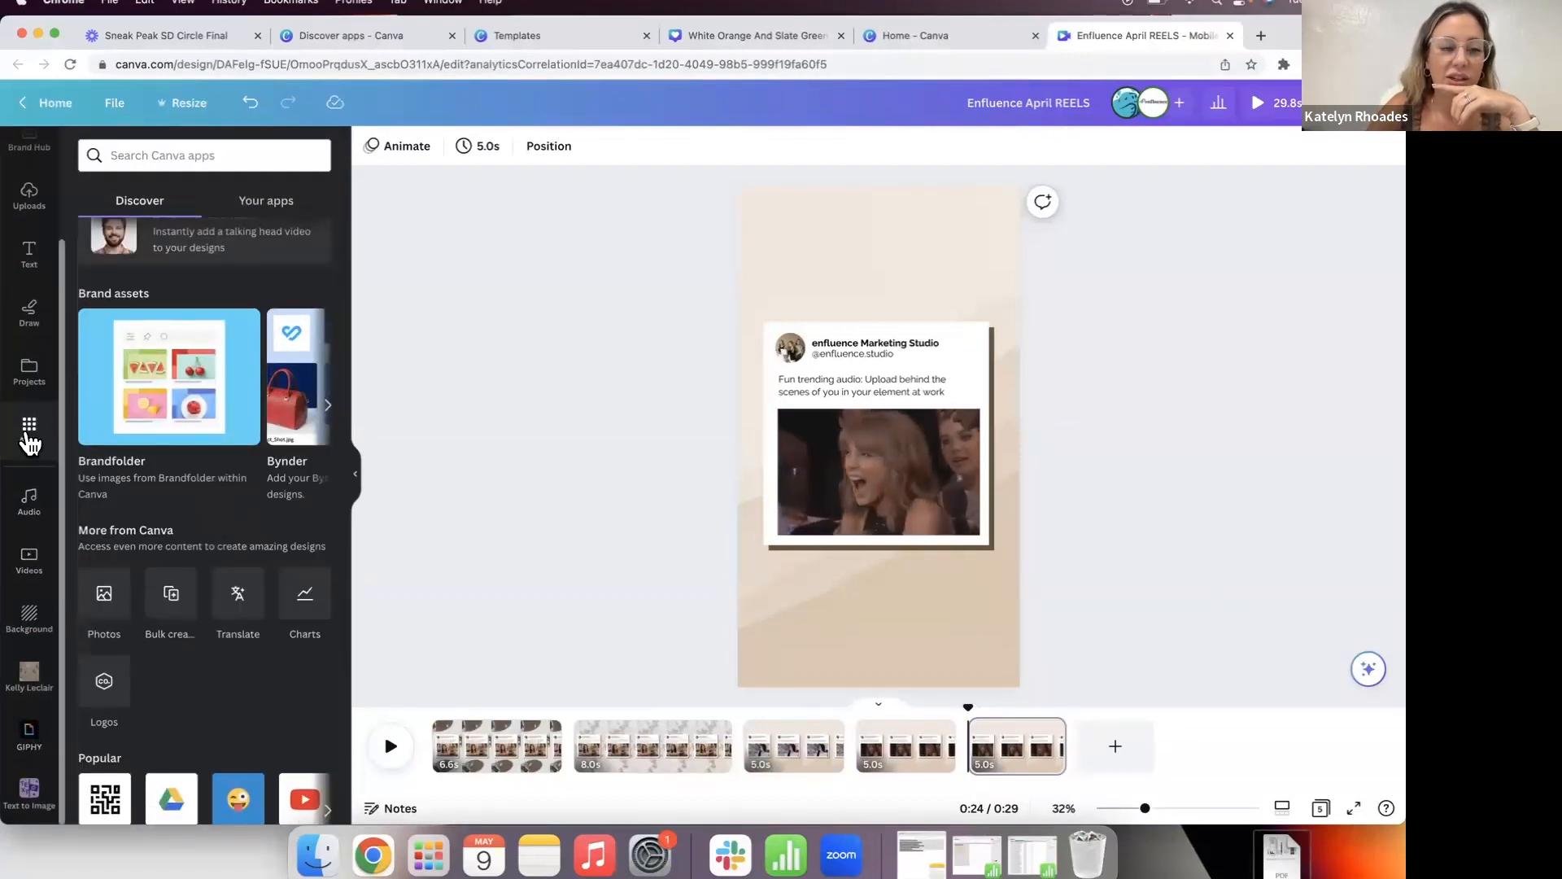
pyautogui.click(27, 734)
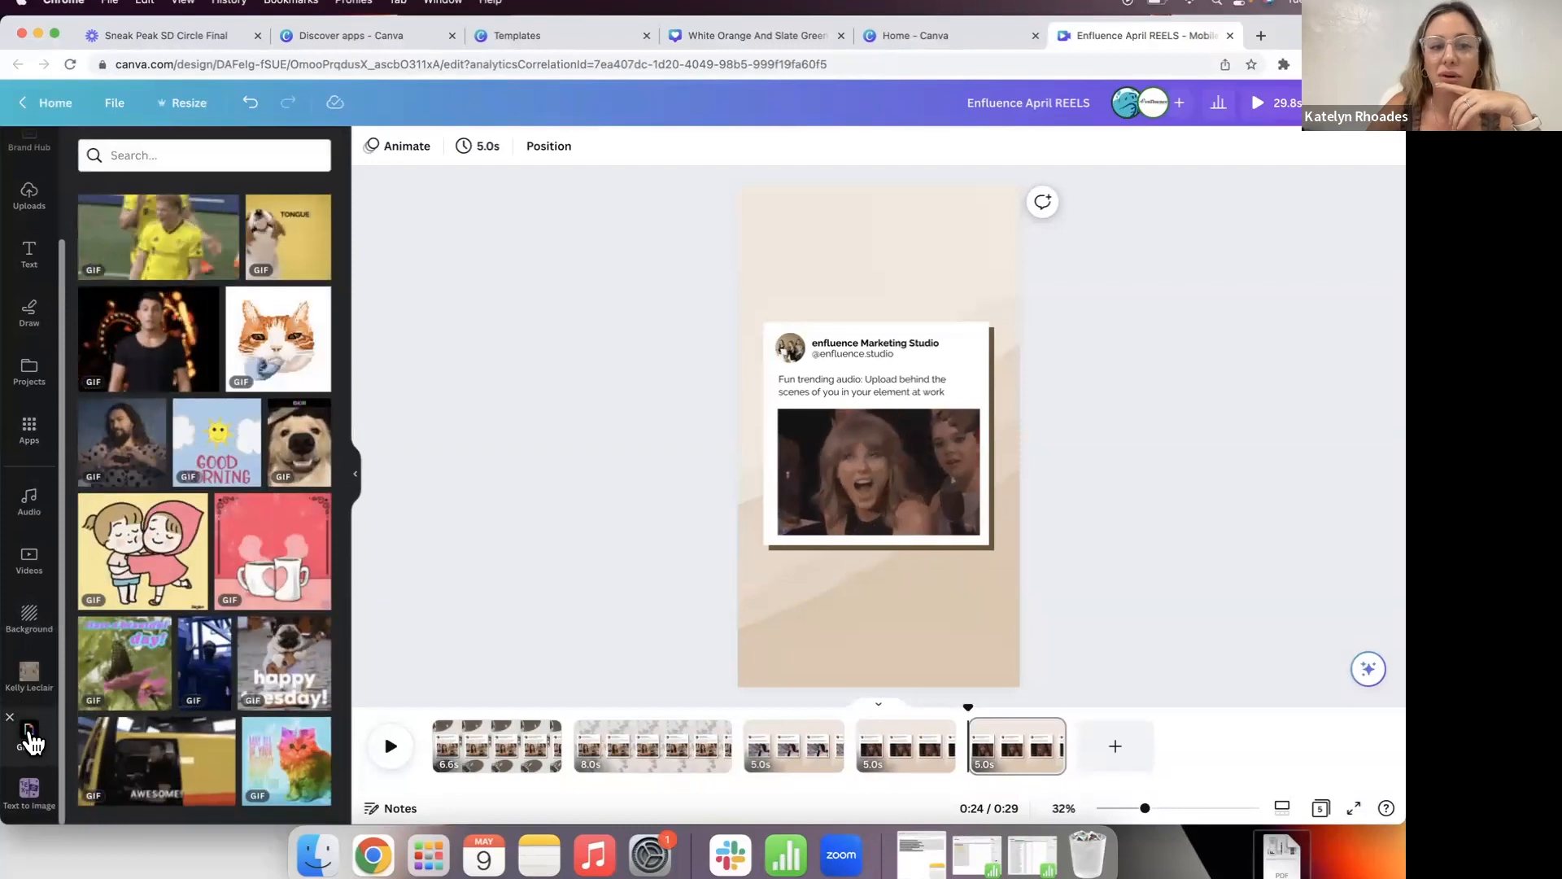
pyautogui.click(165, 165)
pyautogui.write('tge o')
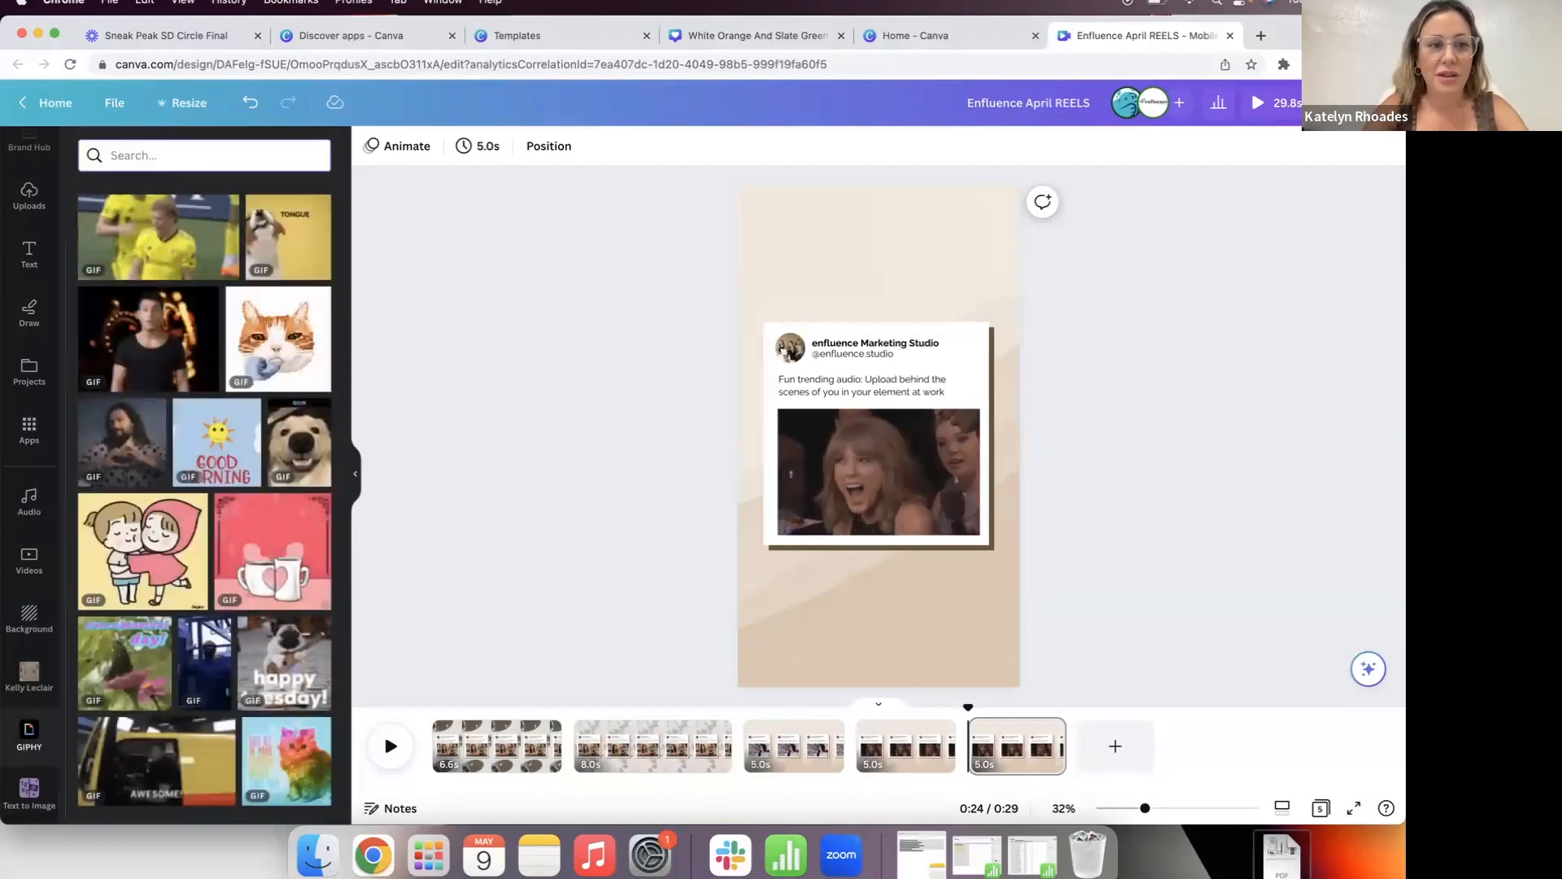
pyautogui.press('BackSpace')
pyautogui.press('BackSpace')
pyautogui.press('BackSpace')
pyautogui.press('BackSpace')
pyautogui.write('he office')
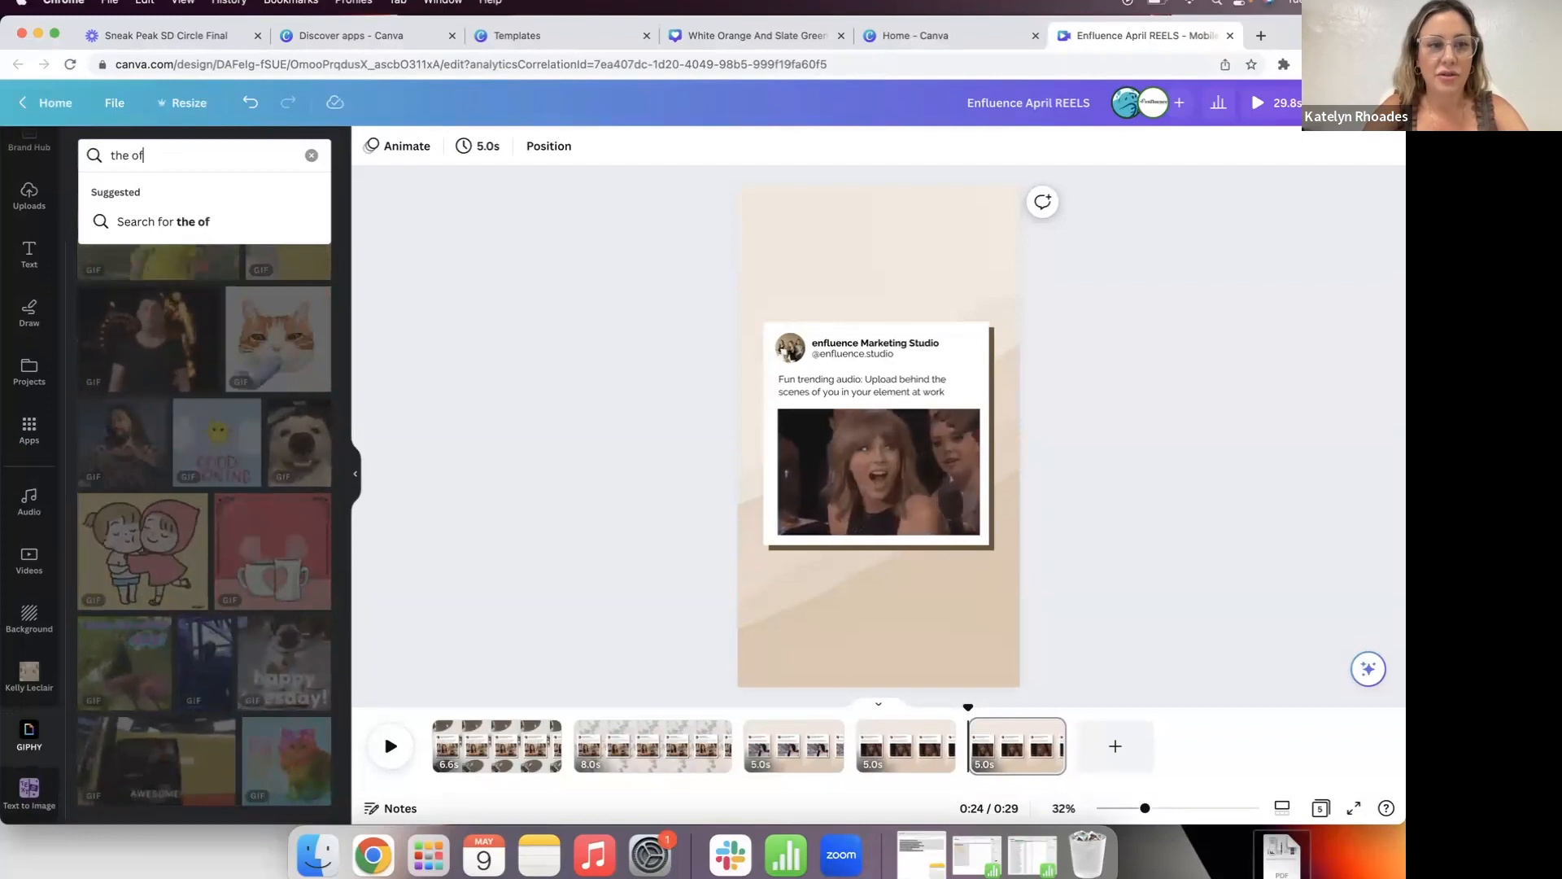
pyautogui.press('Return')
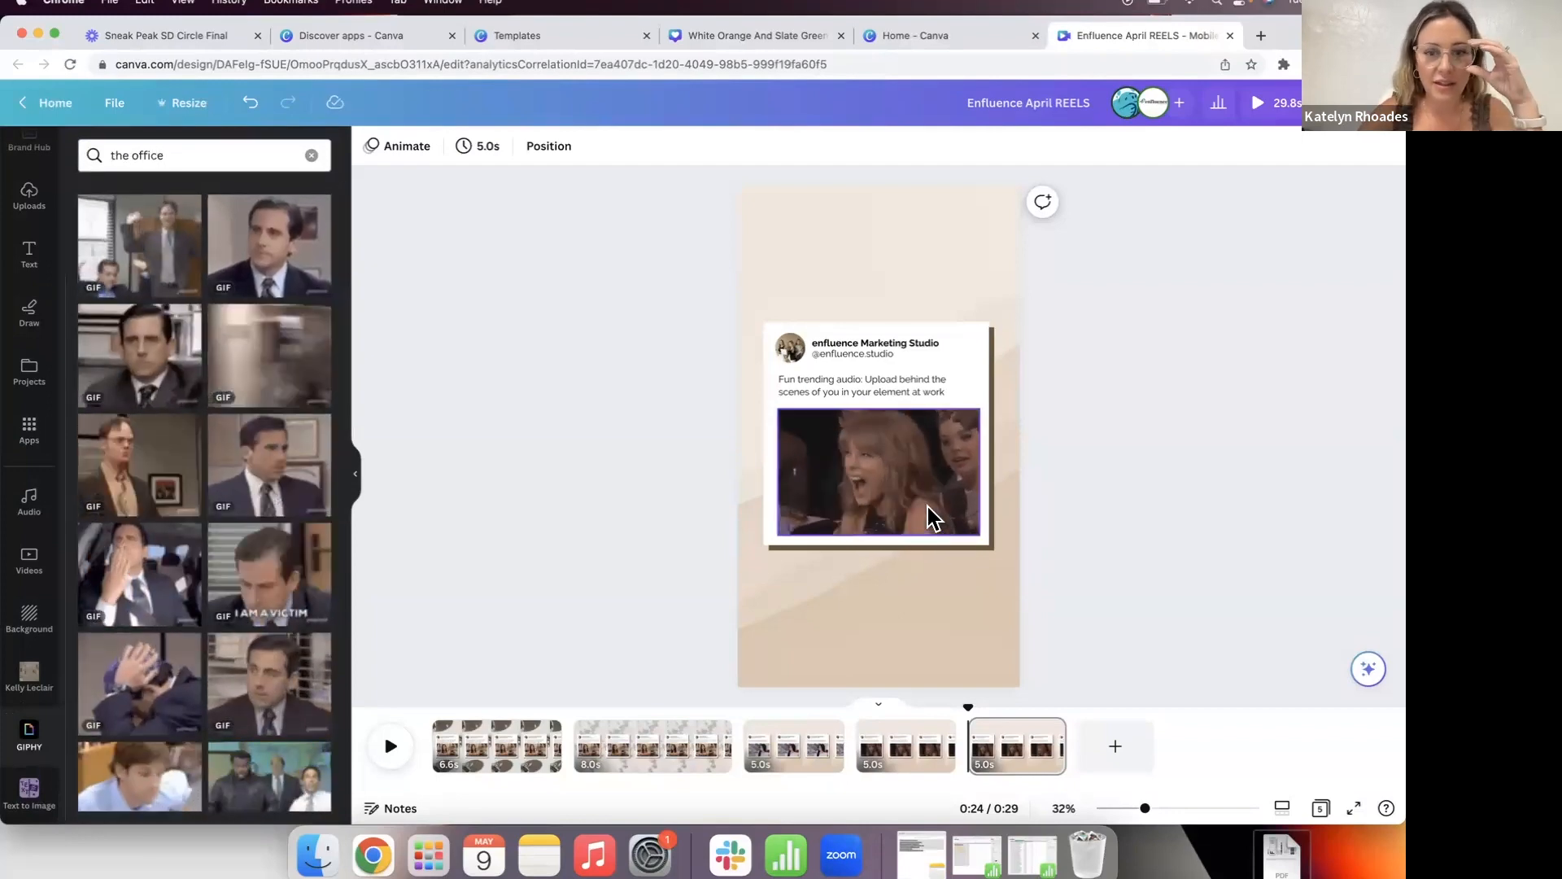
# Step: Replace the post card's GIF with the first Office GIF
pyautogui.click(926, 507)
pyautogui.press('BackSpace')
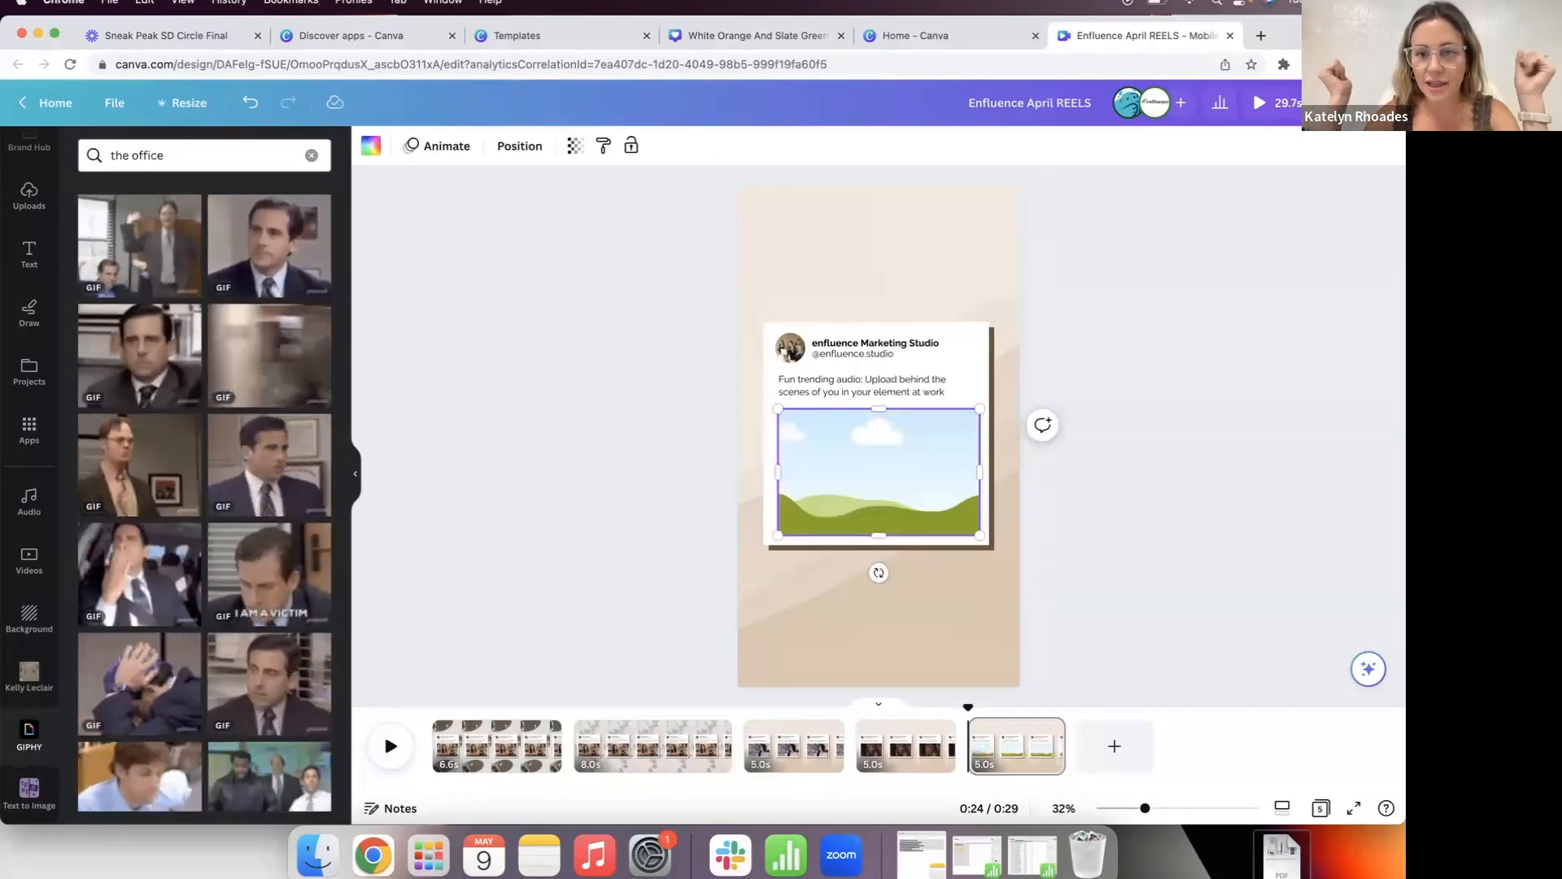
pyautogui.moveTo(137, 262); pyautogui.dragTo(887, 490)
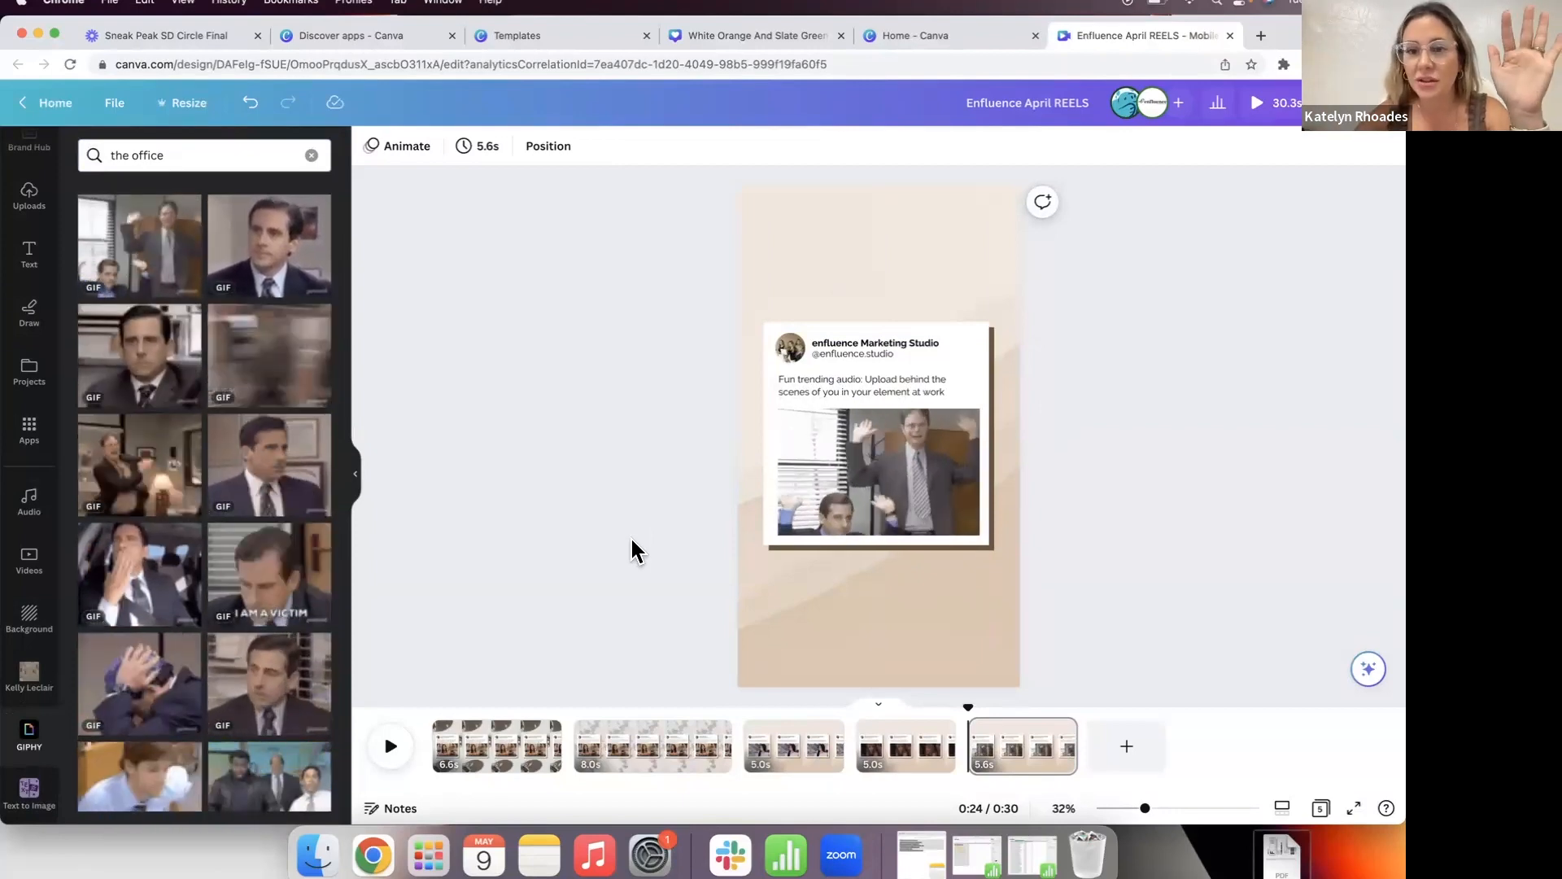
# Step: Delete the old avatar image from the profile-picture frame
pyautogui.click(795, 360)
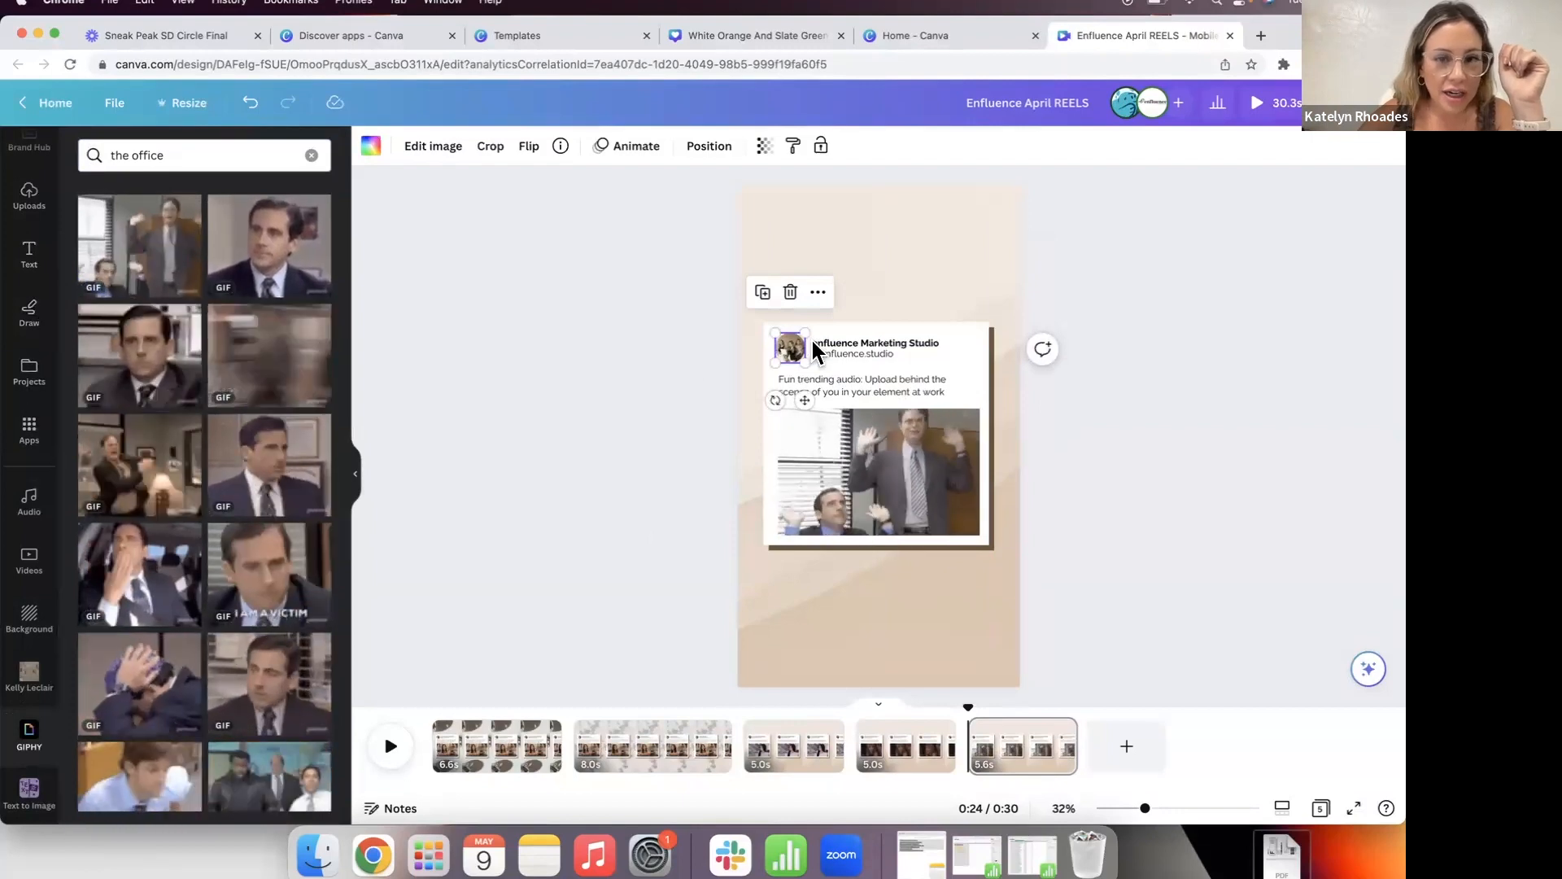
pyautogui.moveTo(786, 345); pyautogui.dragTo(793, 348)
pyautogui.press('Delete')
pyautogui.scroll(2, 29, 285)
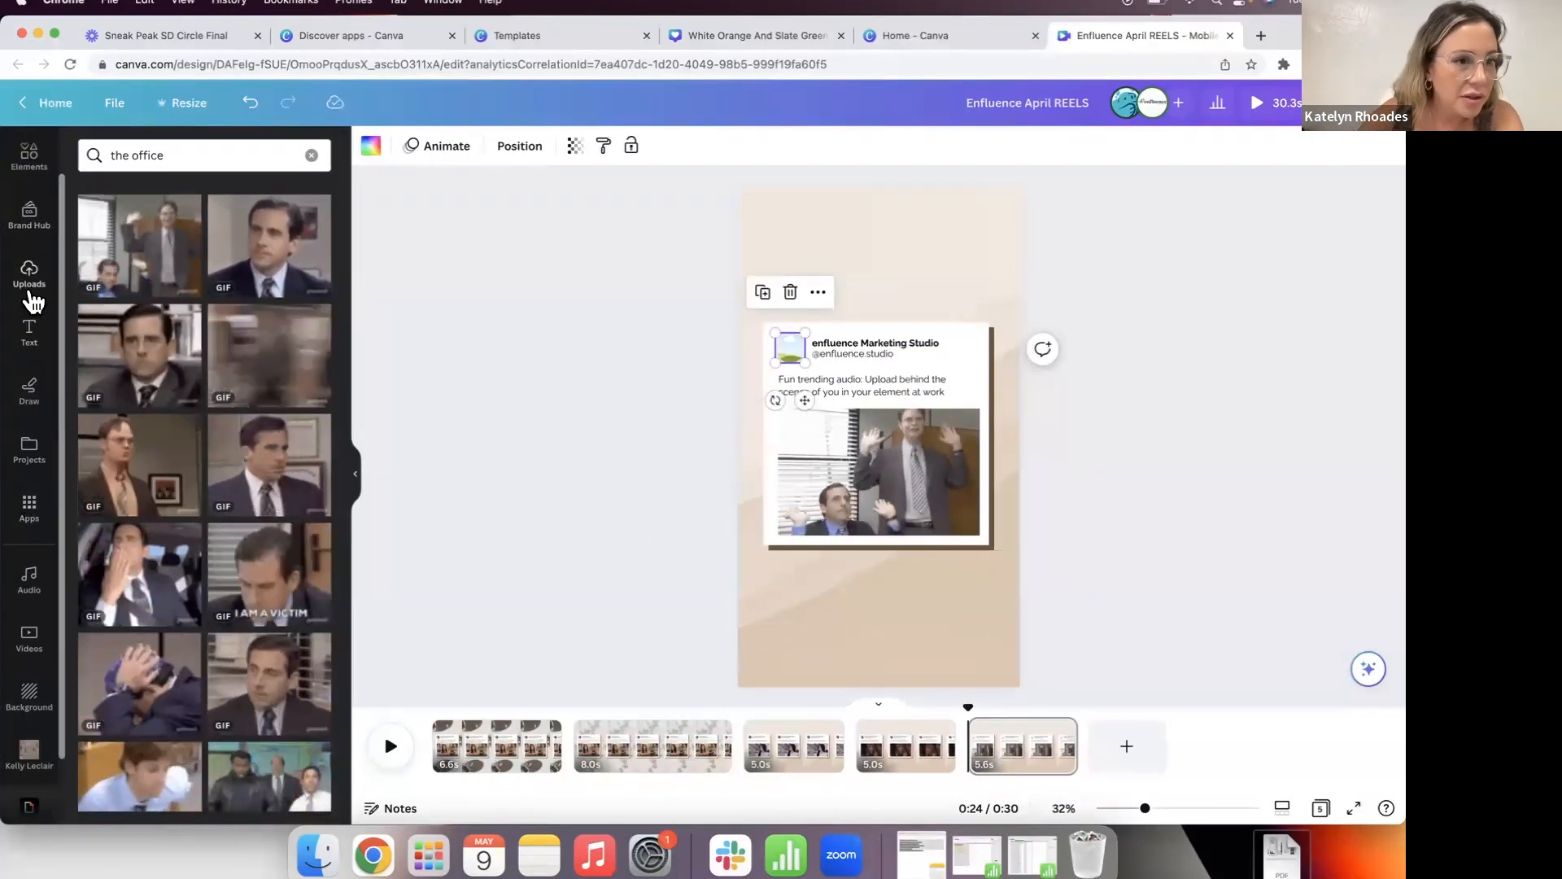
# Step: Drop the woman's portrait from Uploads into the profile frame, then remove it again
pyautogui.click(30, 291)
pyautogui.scroll(-10, 199, 434)
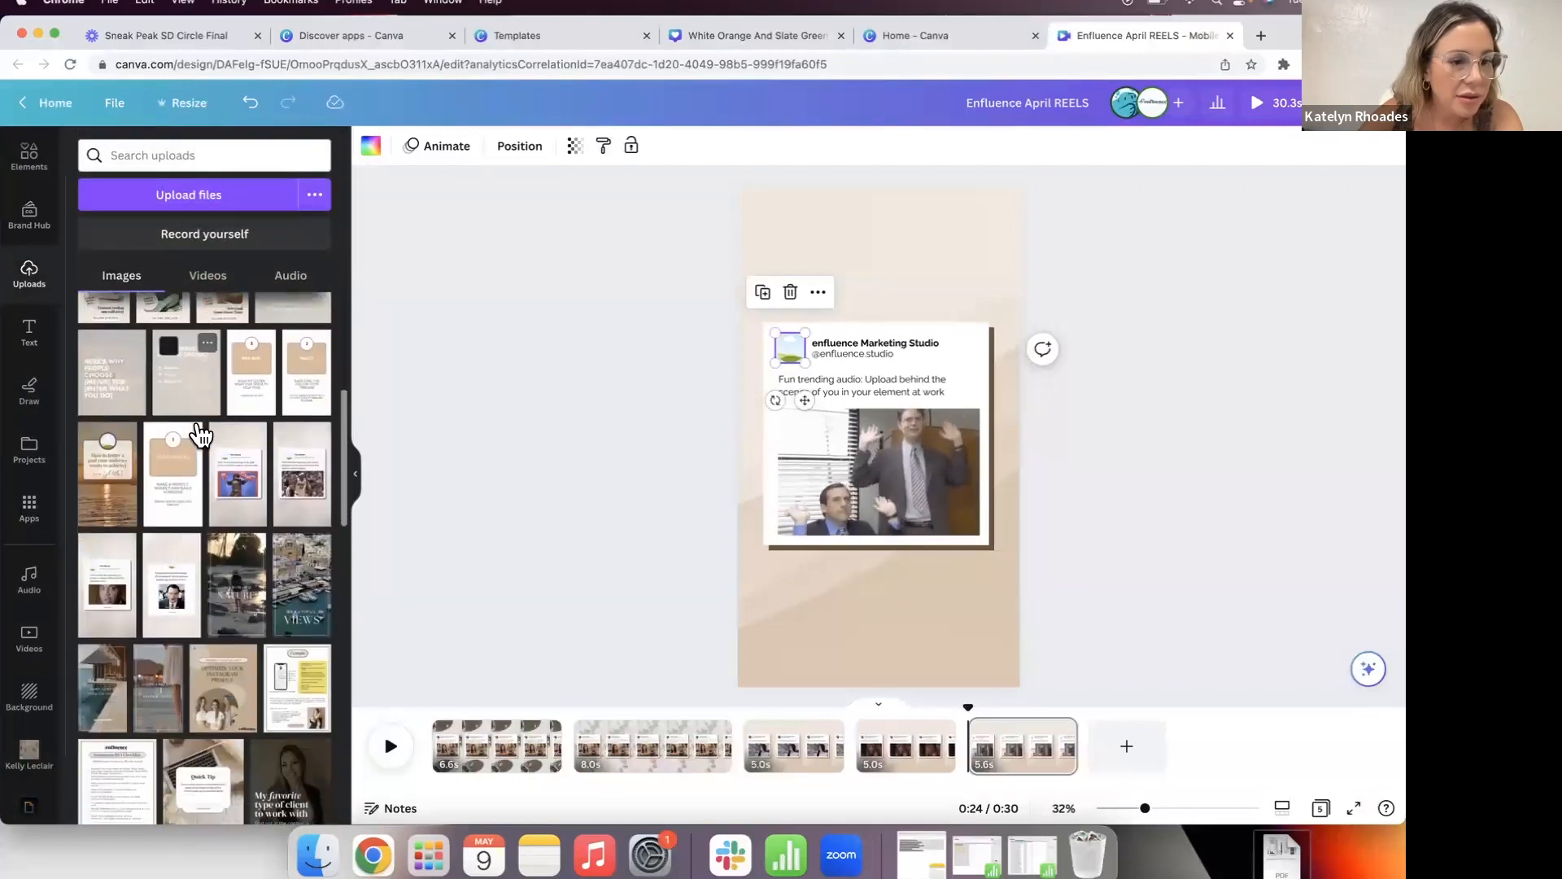
pyautogui.scroll(-10, 200, 433)
pyautogui.scroll(-3, 199, 434)
pyautogui.click(142, 436)
pyautogui.moveTo(846, 443); pyautogui.dragTo(792, 354)
pyautogui.doubleClick(791, 355)
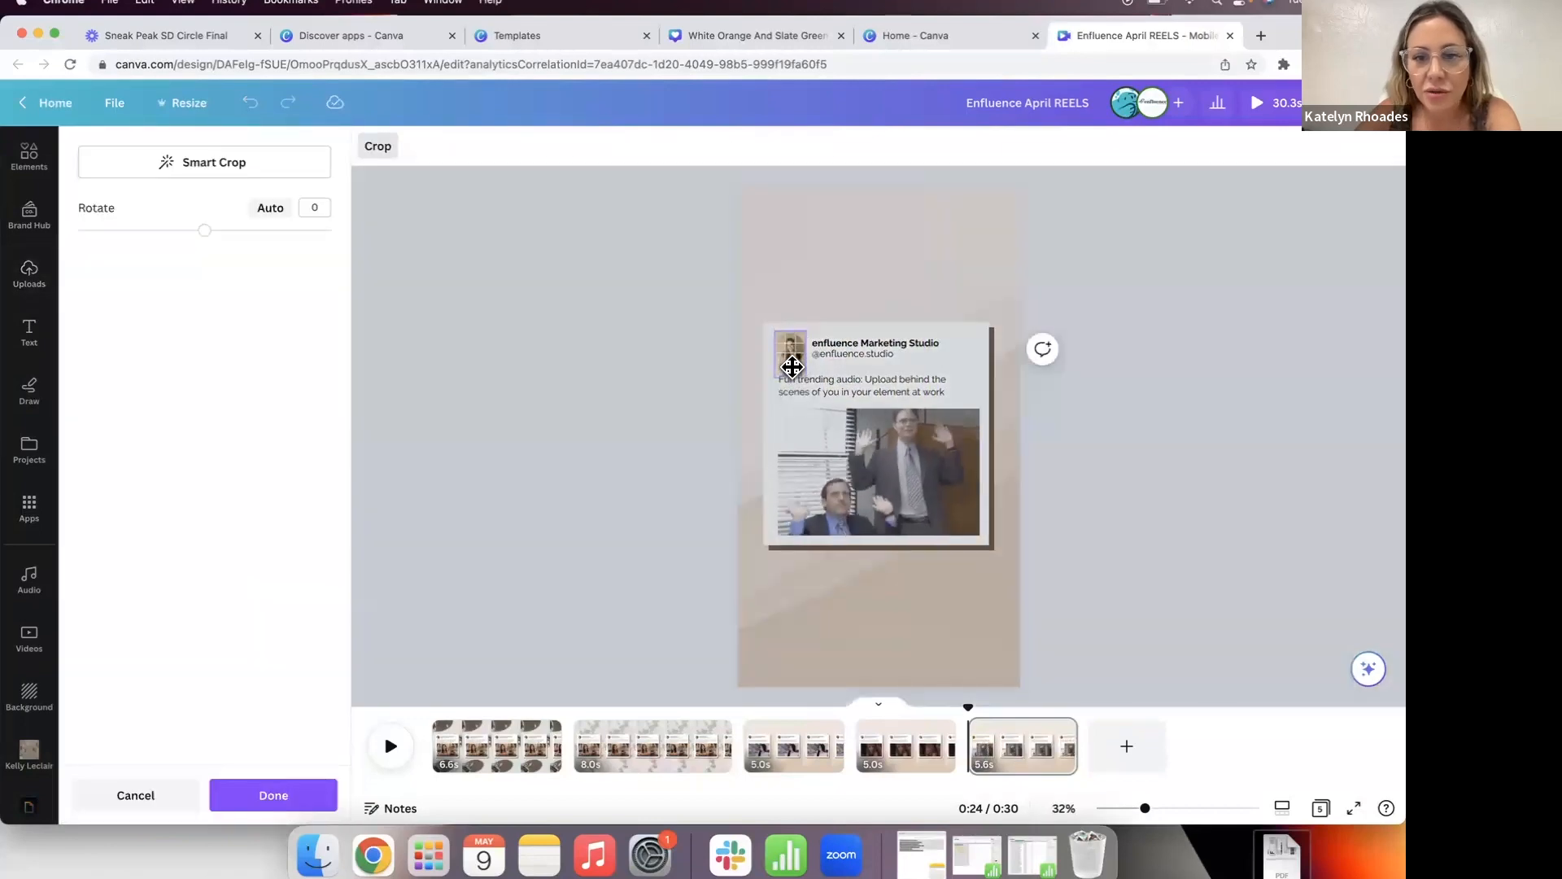
pyautogui.click(697, 421)
pyautogui.press('BackSpace')
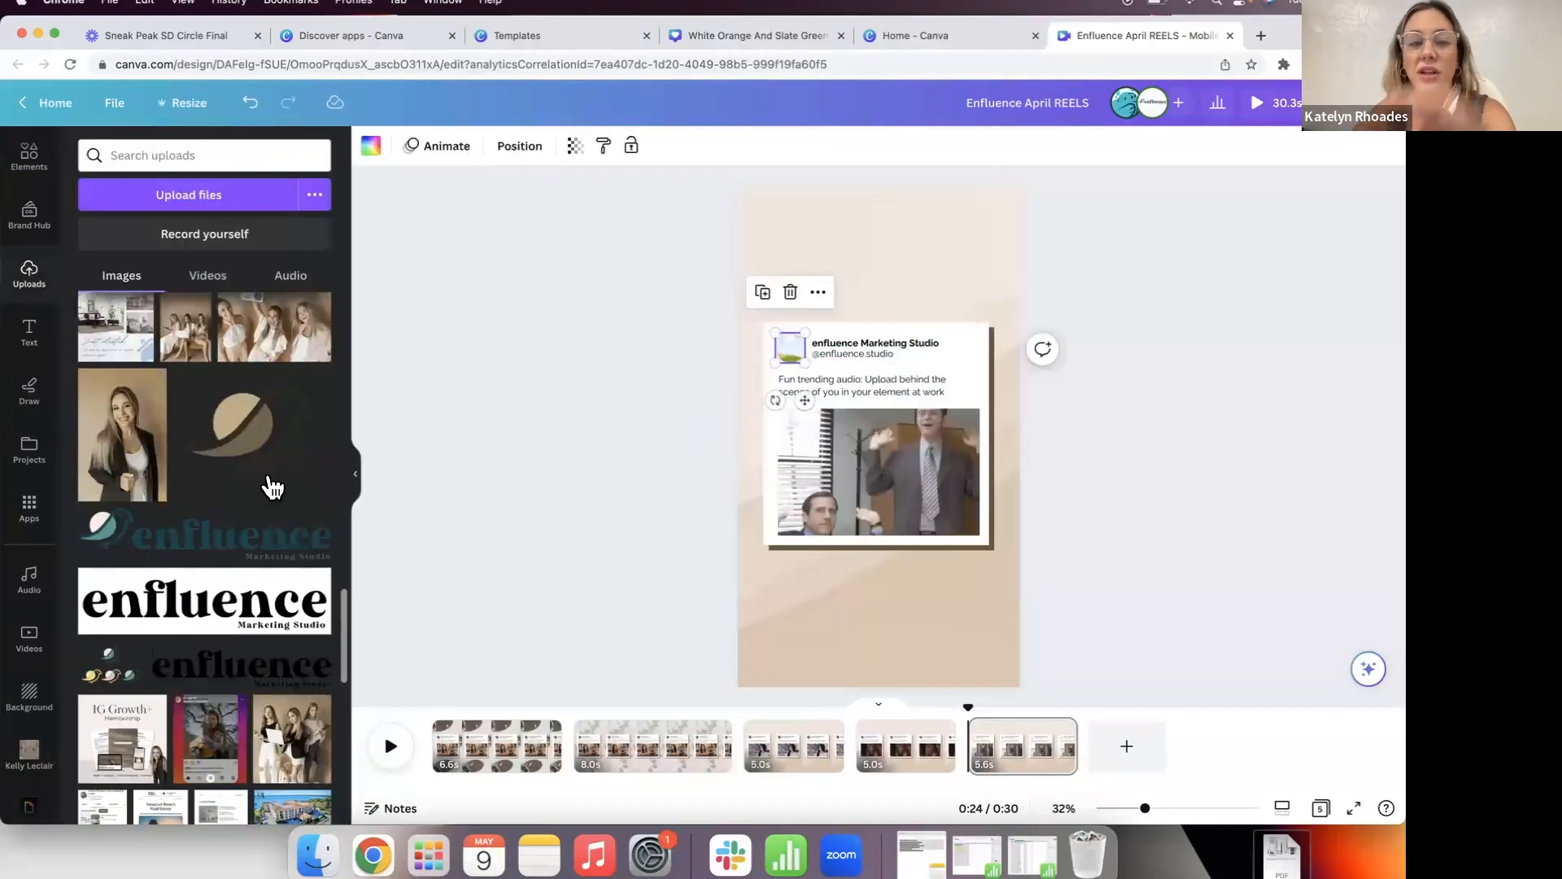
# Step: Re-add the portrait to the profile circle, enlarged and shifted slightly right and down
pyautogui.click(108, 473)
pyautogui.moveTo(805, 409); pyautogui.dragTo(789, 347)
pyautogui.doubleClick(788, 348)
pyautogui.moveTo(775, 372); pyautogui.dragTo(765, 383)
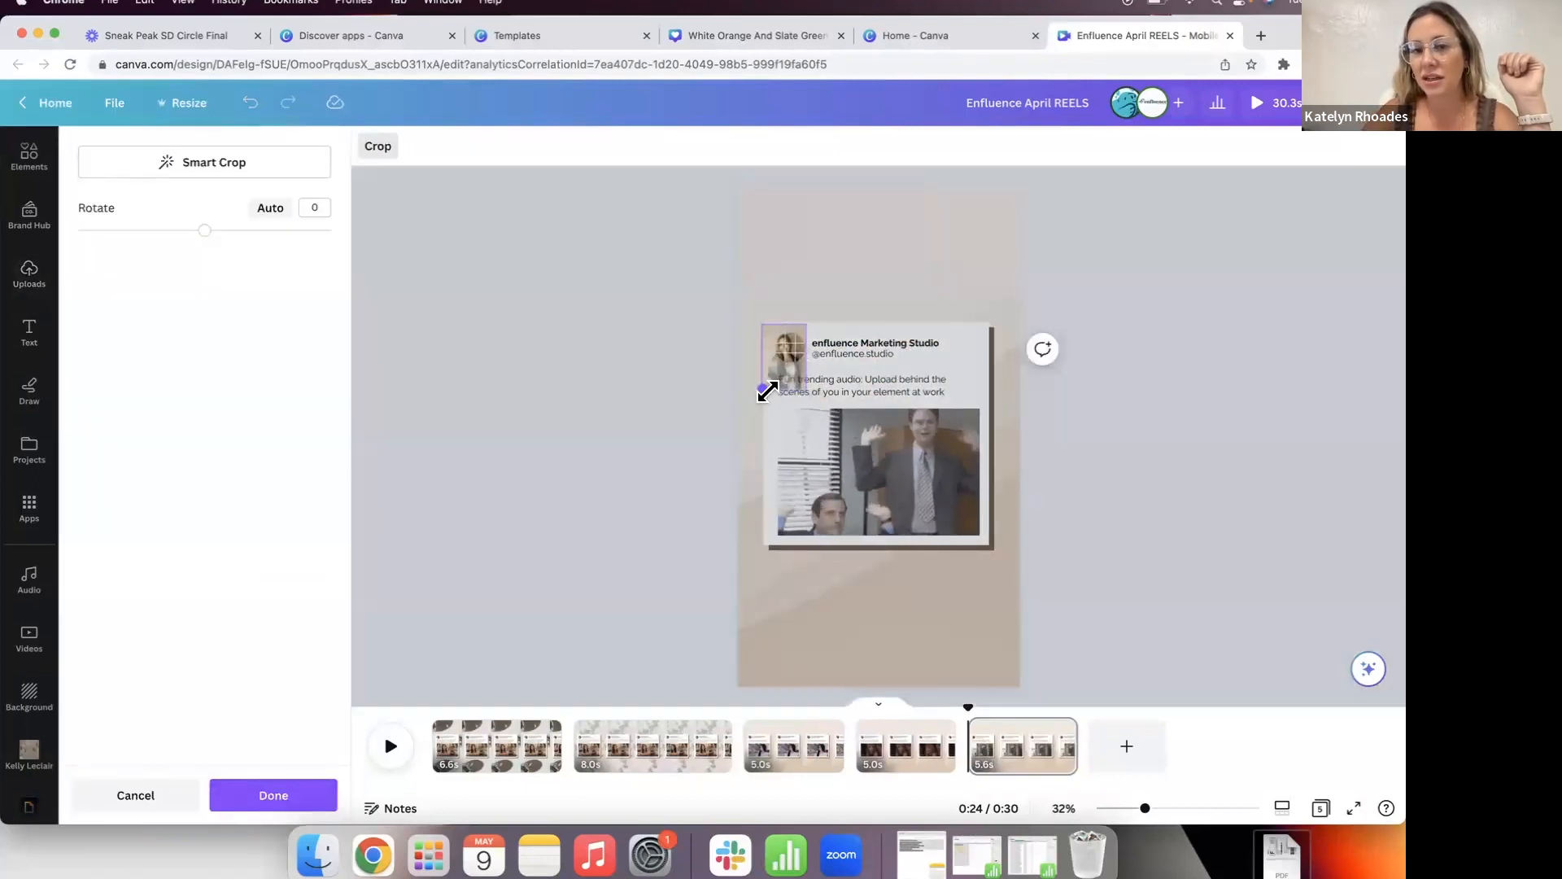
pyautogui.moveTo(796, 371); pyautogui.dragTo(803, 375)
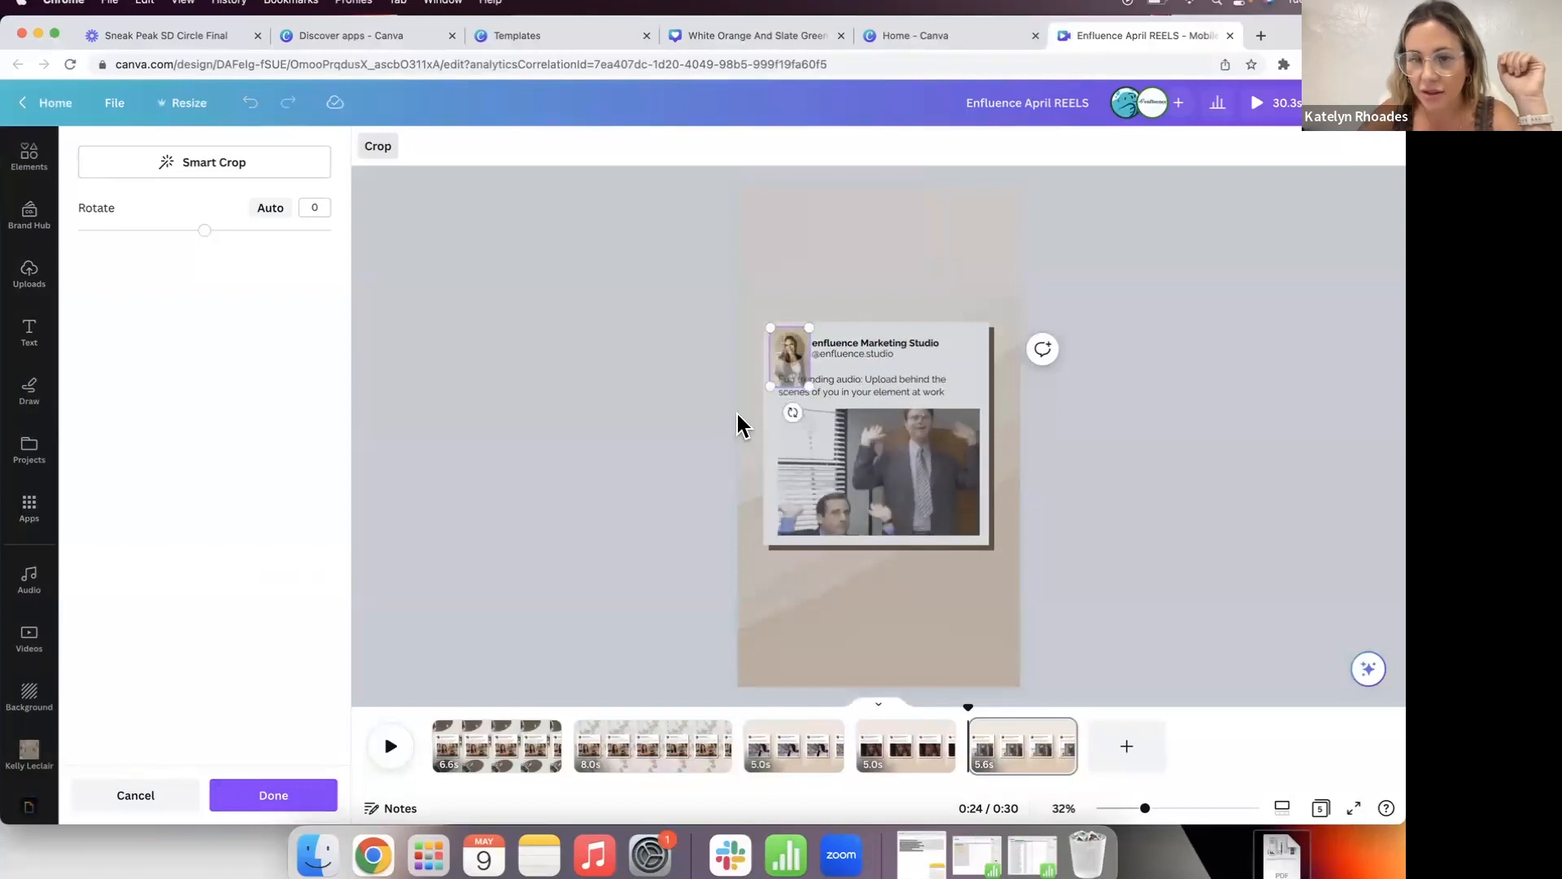
pyautogui.click(659, 446)
pyautogui.click(659, 444)
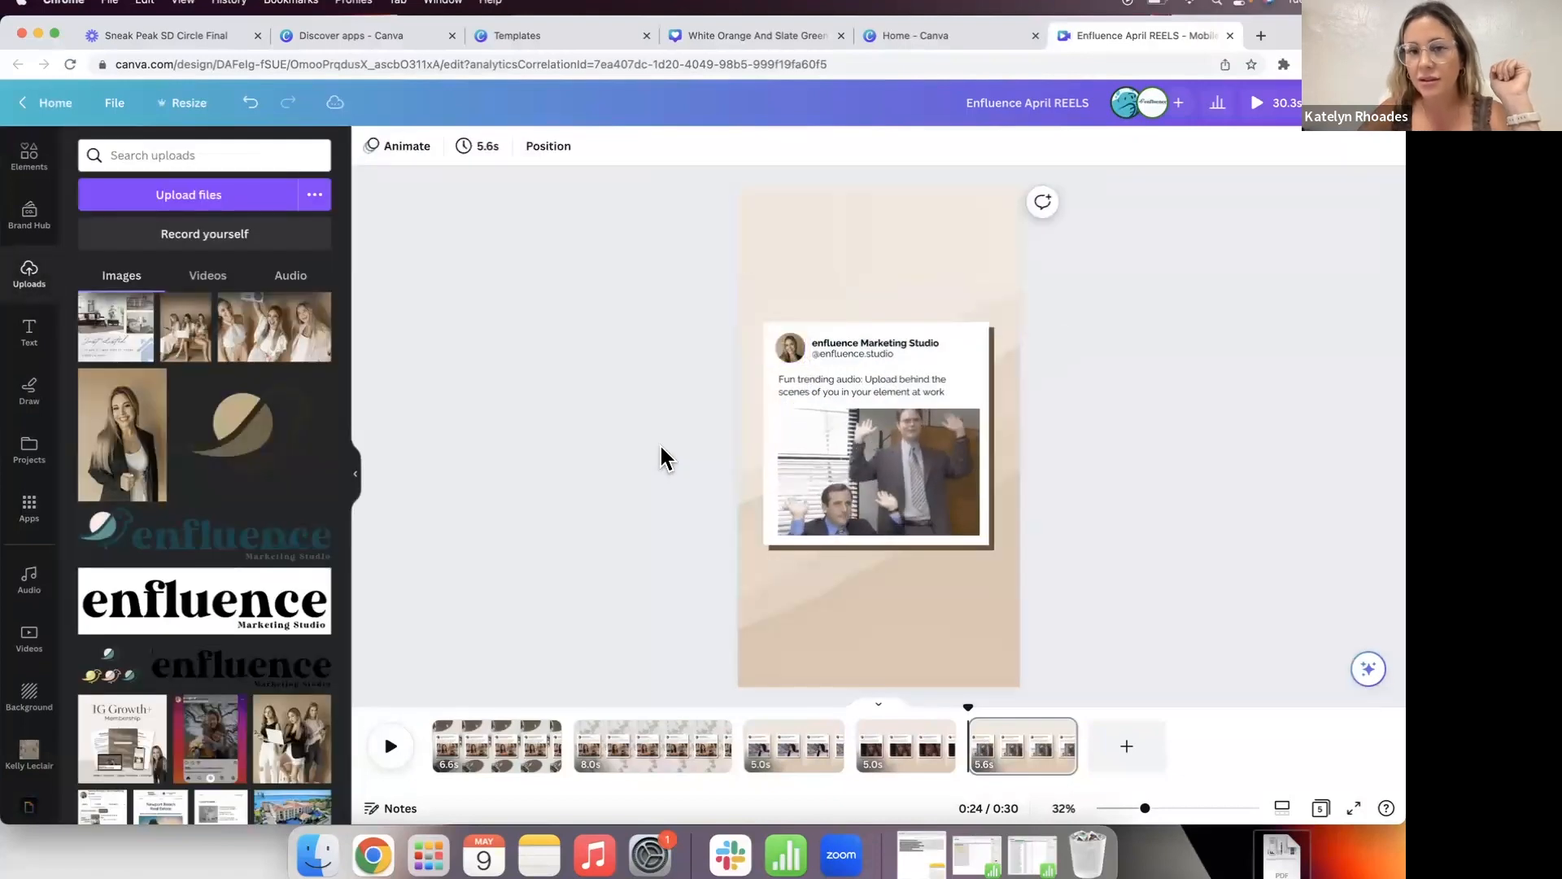
# Step: Replace the post card's studio name with the creator's full name
pyautogui.doubleClick(878, 343)
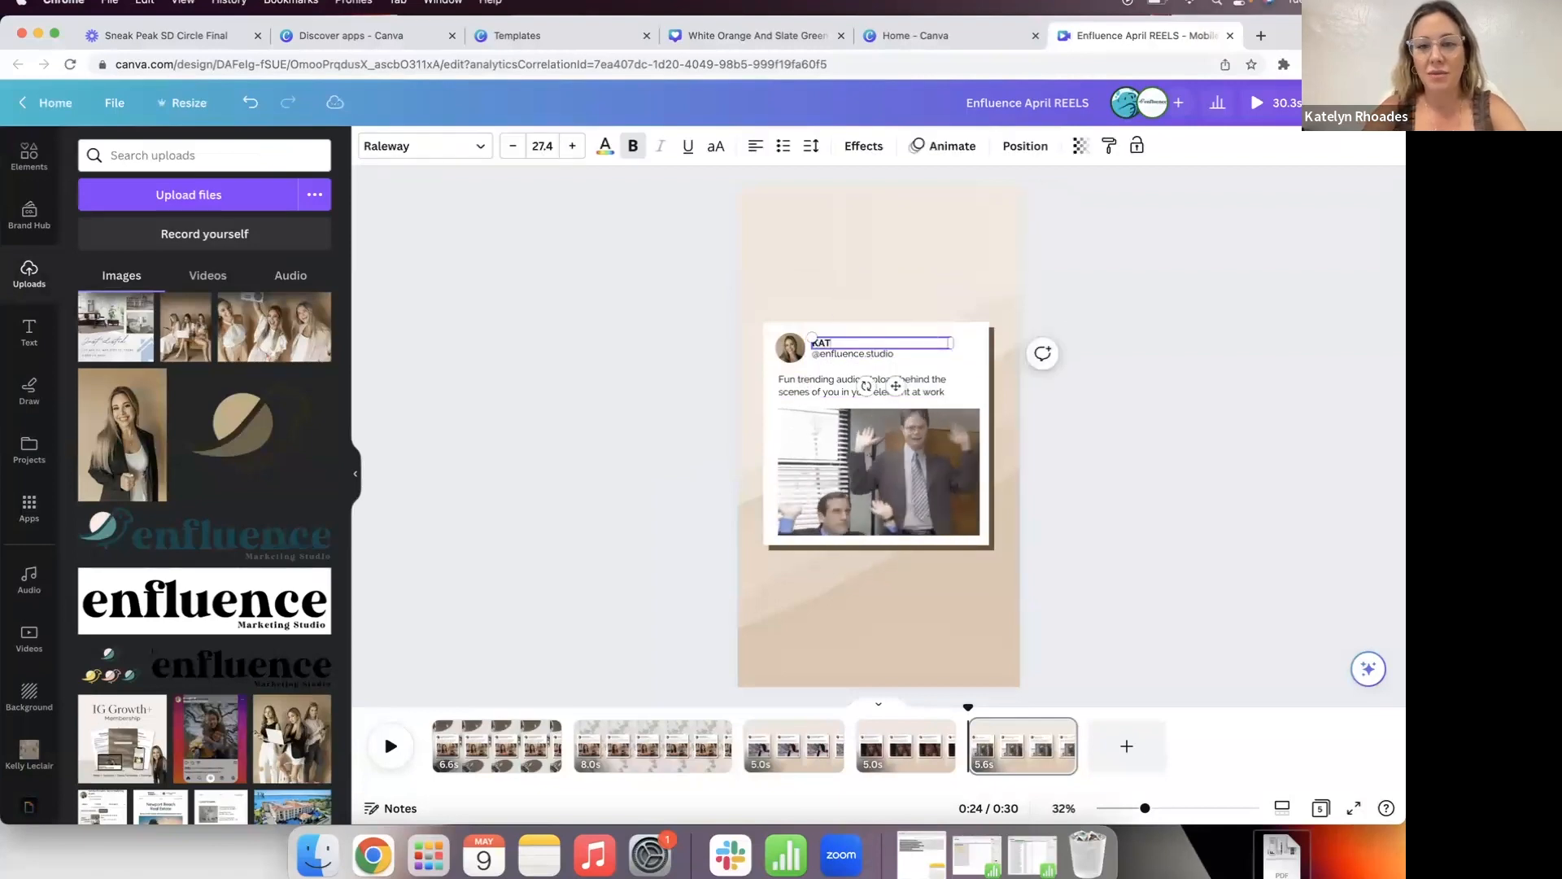
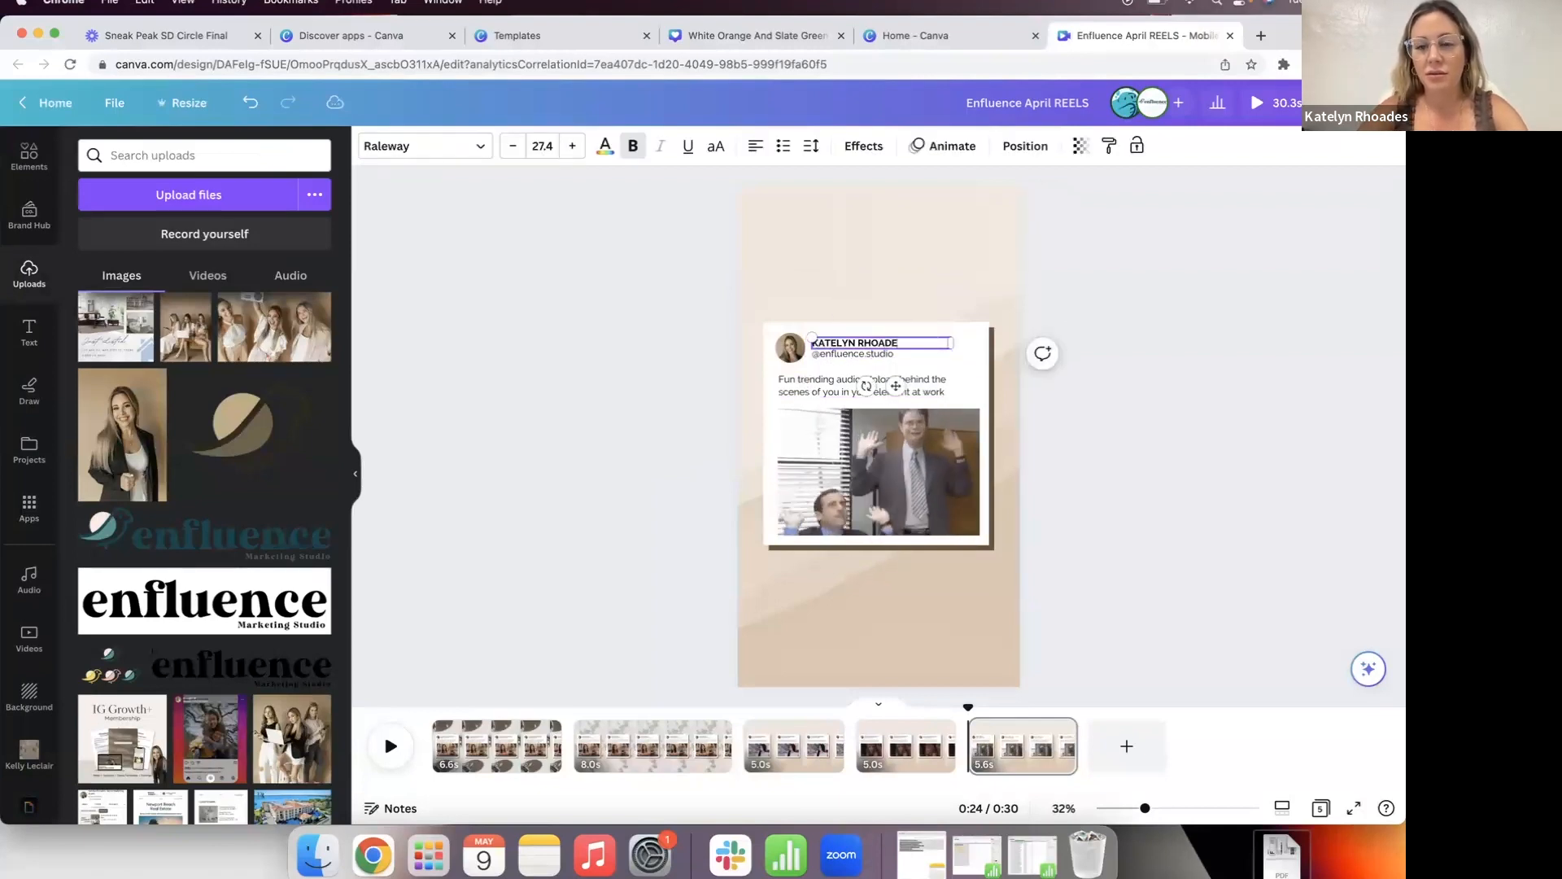
pyautogui.click(889, 355)
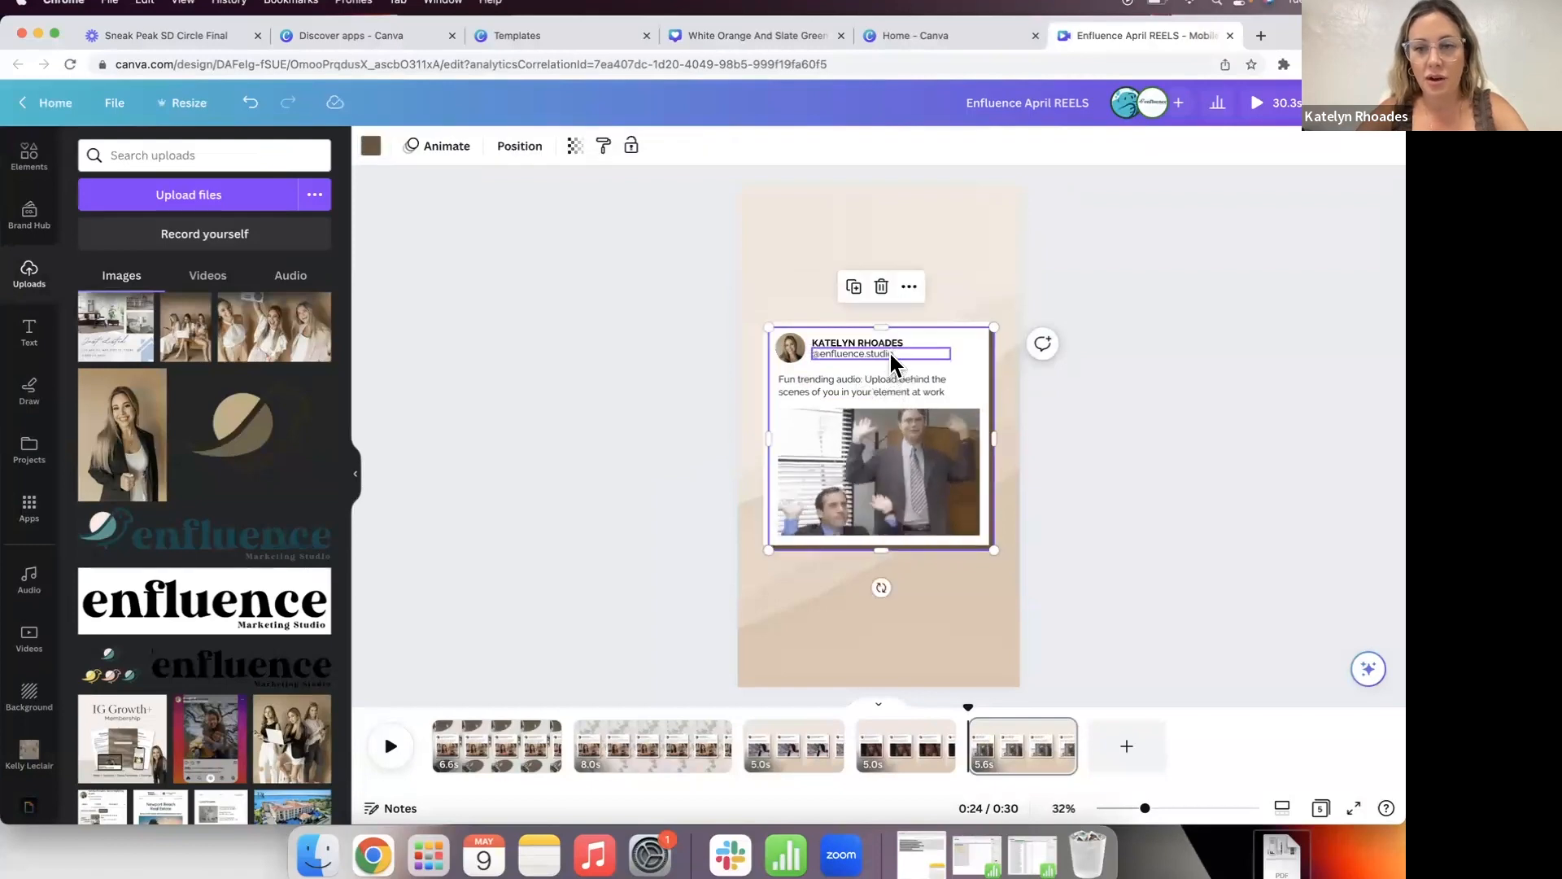
# Step: Replace the account handle under the name with the creator's social media handle
pyautogui.doubleClick(890, 354)
pyautogui.write('@socialmarketingqueen')
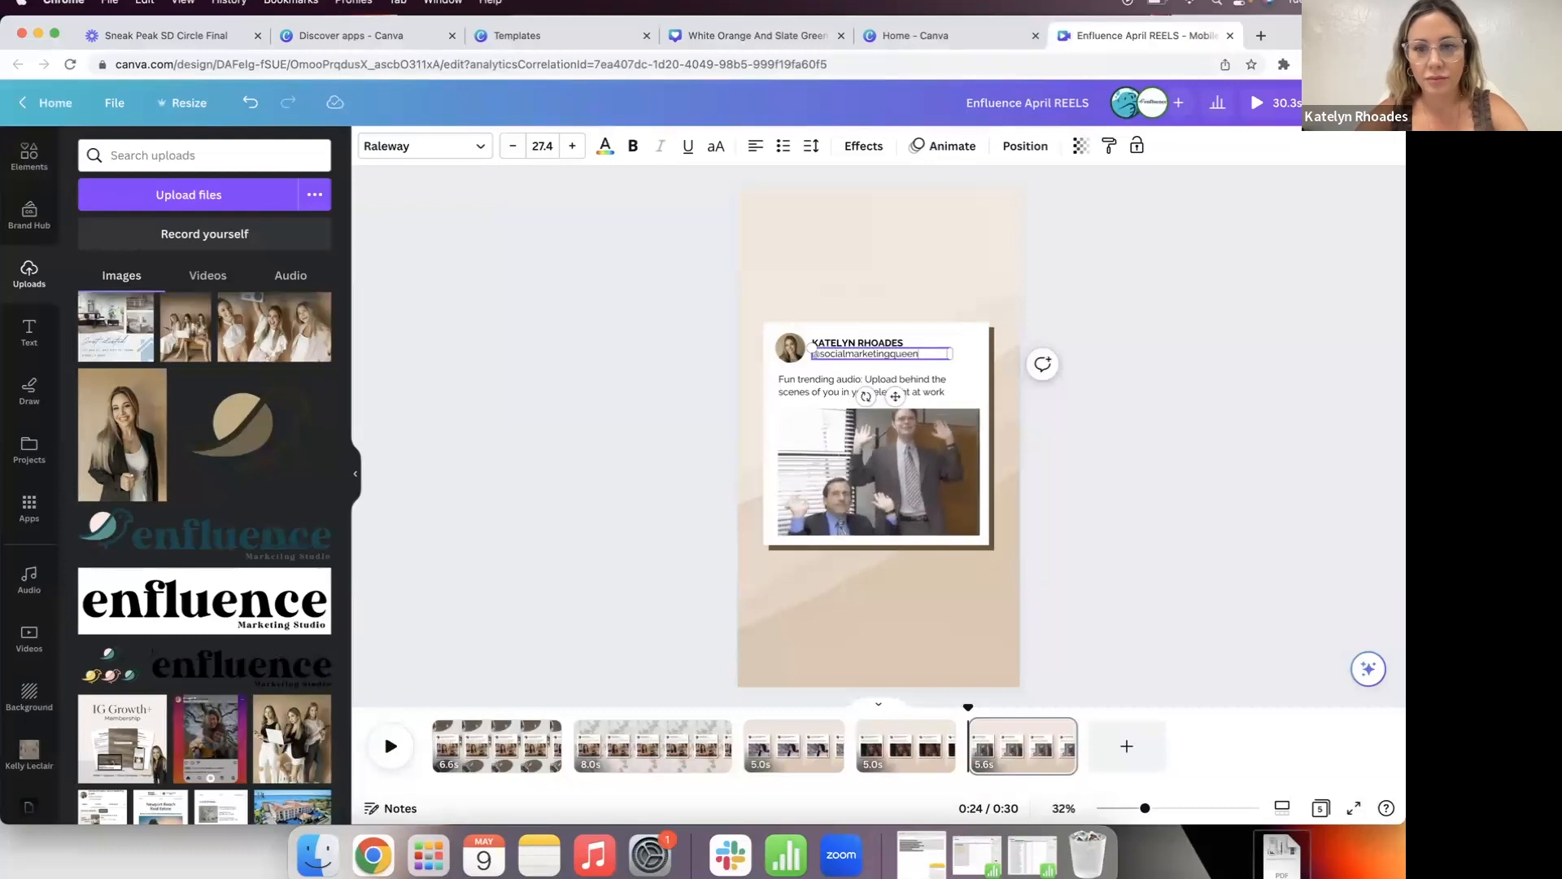
pyautogui.click(613, 502)
pyautogui.click(830, 283)
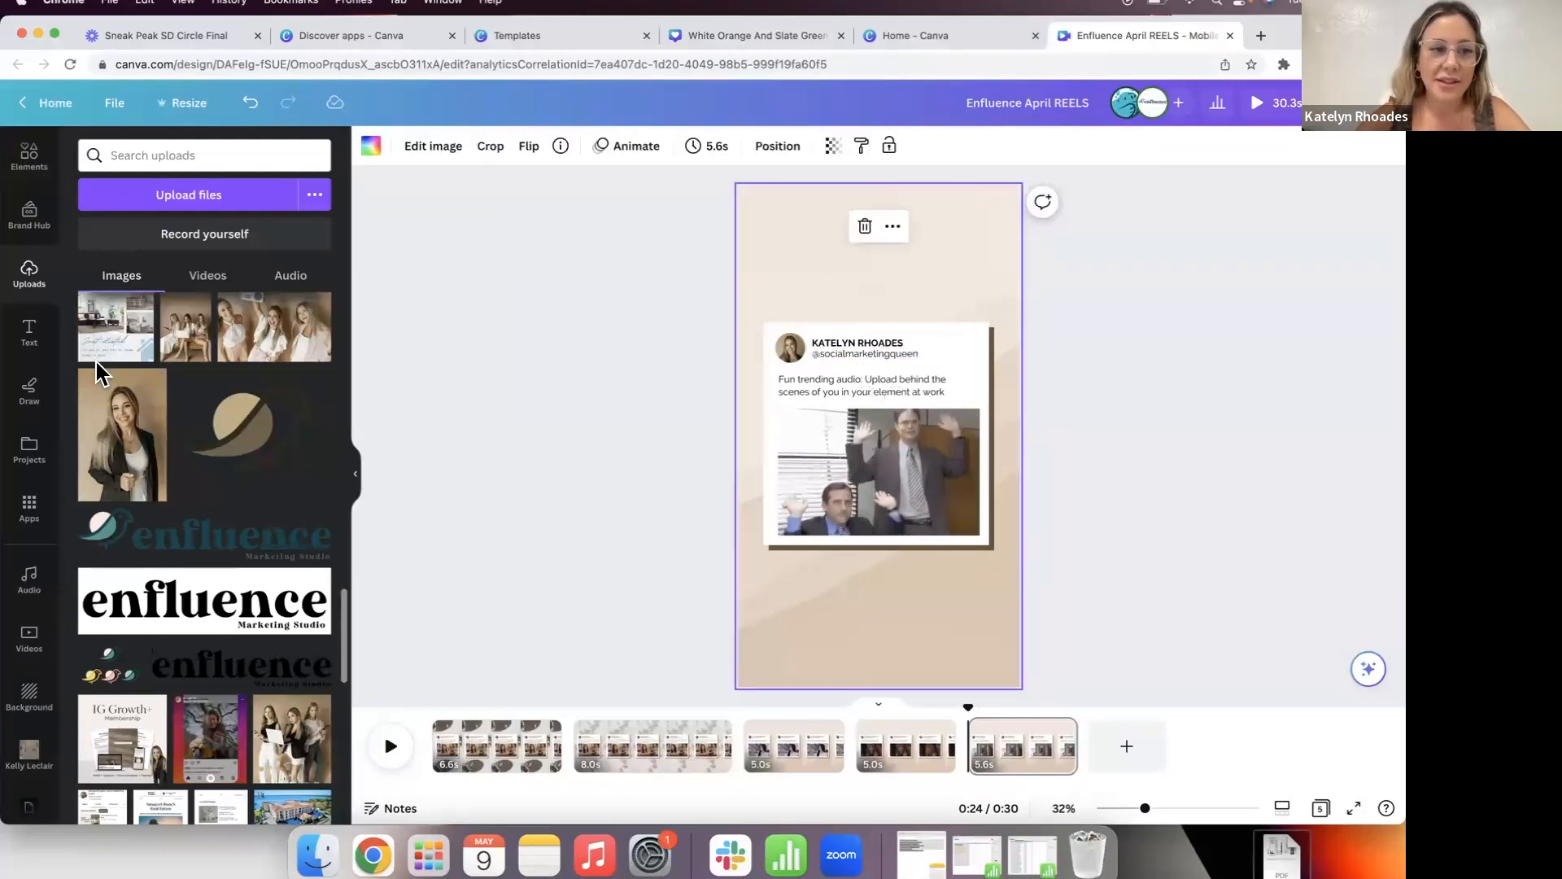
pyautogui.click(27, 184)
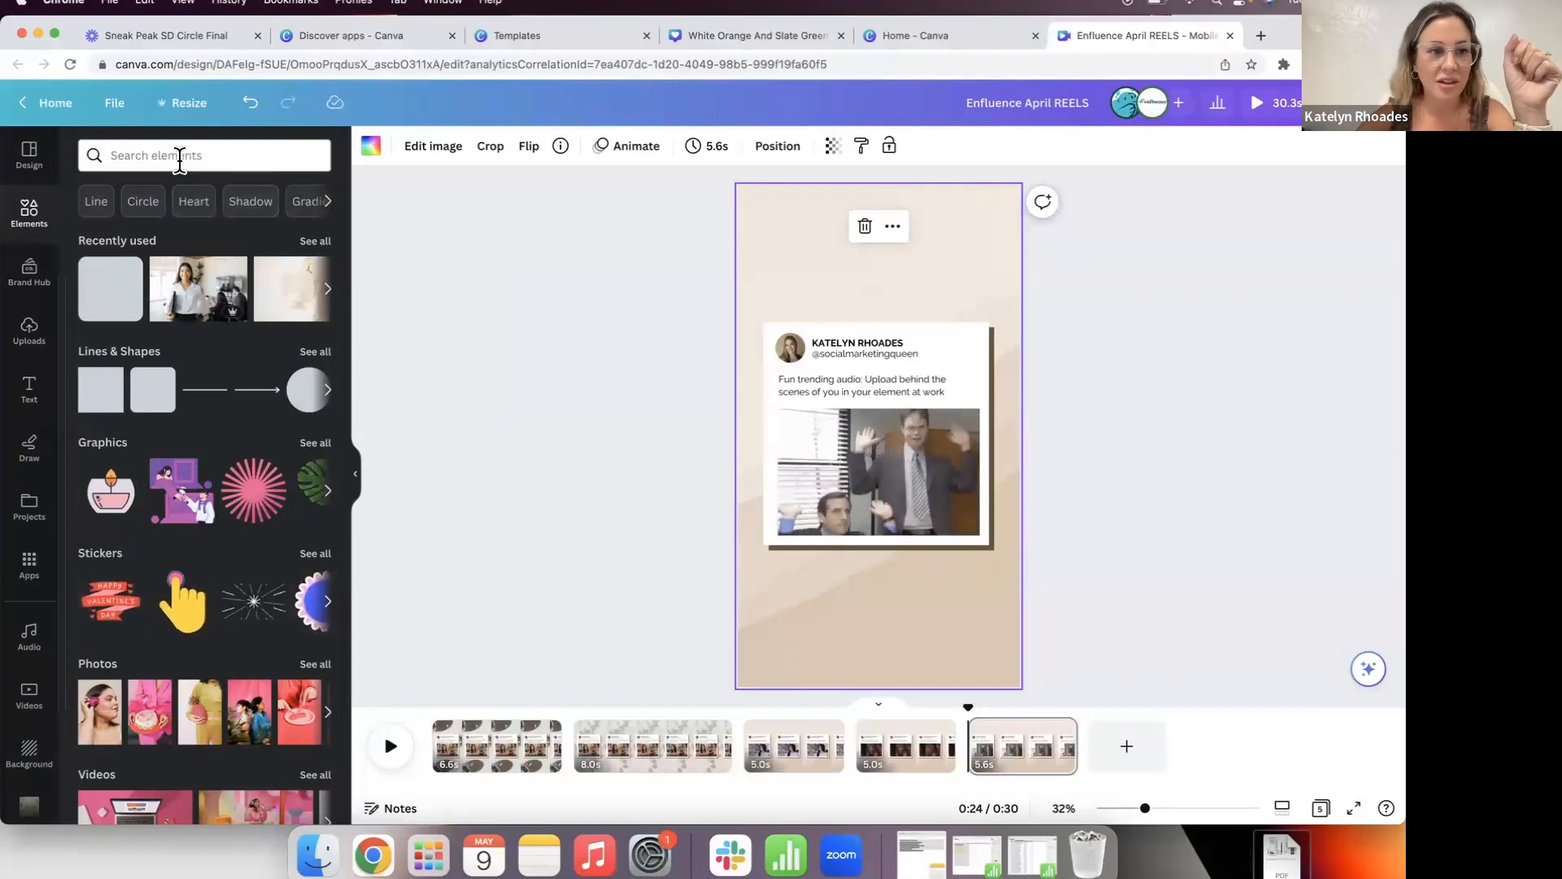
# Step: Search the elements library for 'contractor' and show only photo results
pyautogui.click(180, 159)
pyautogui.write('contractor')
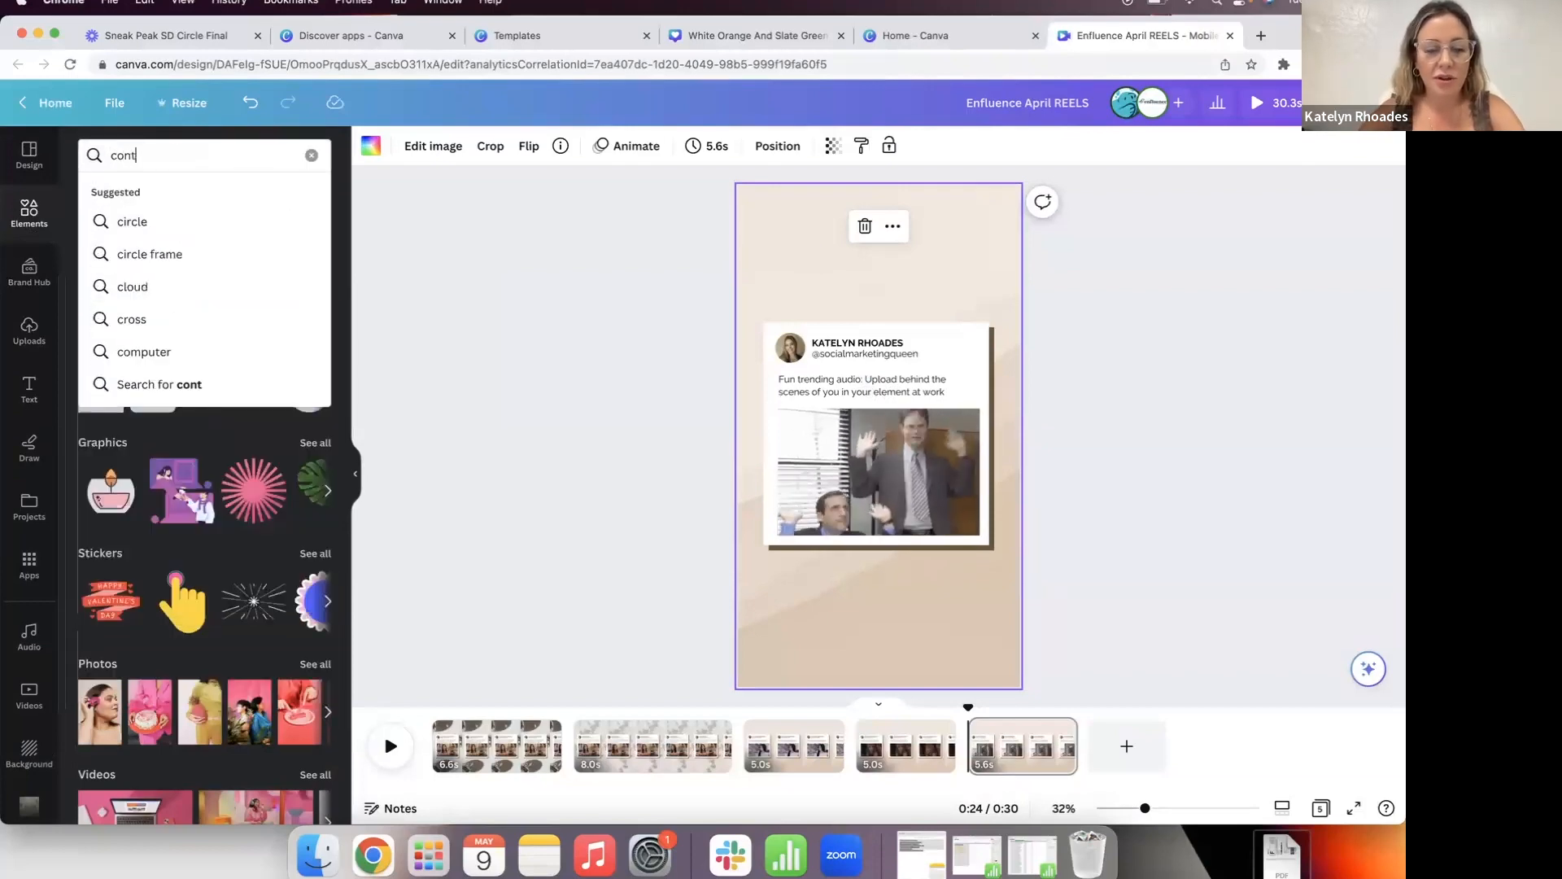
pyautogui.press('Return')
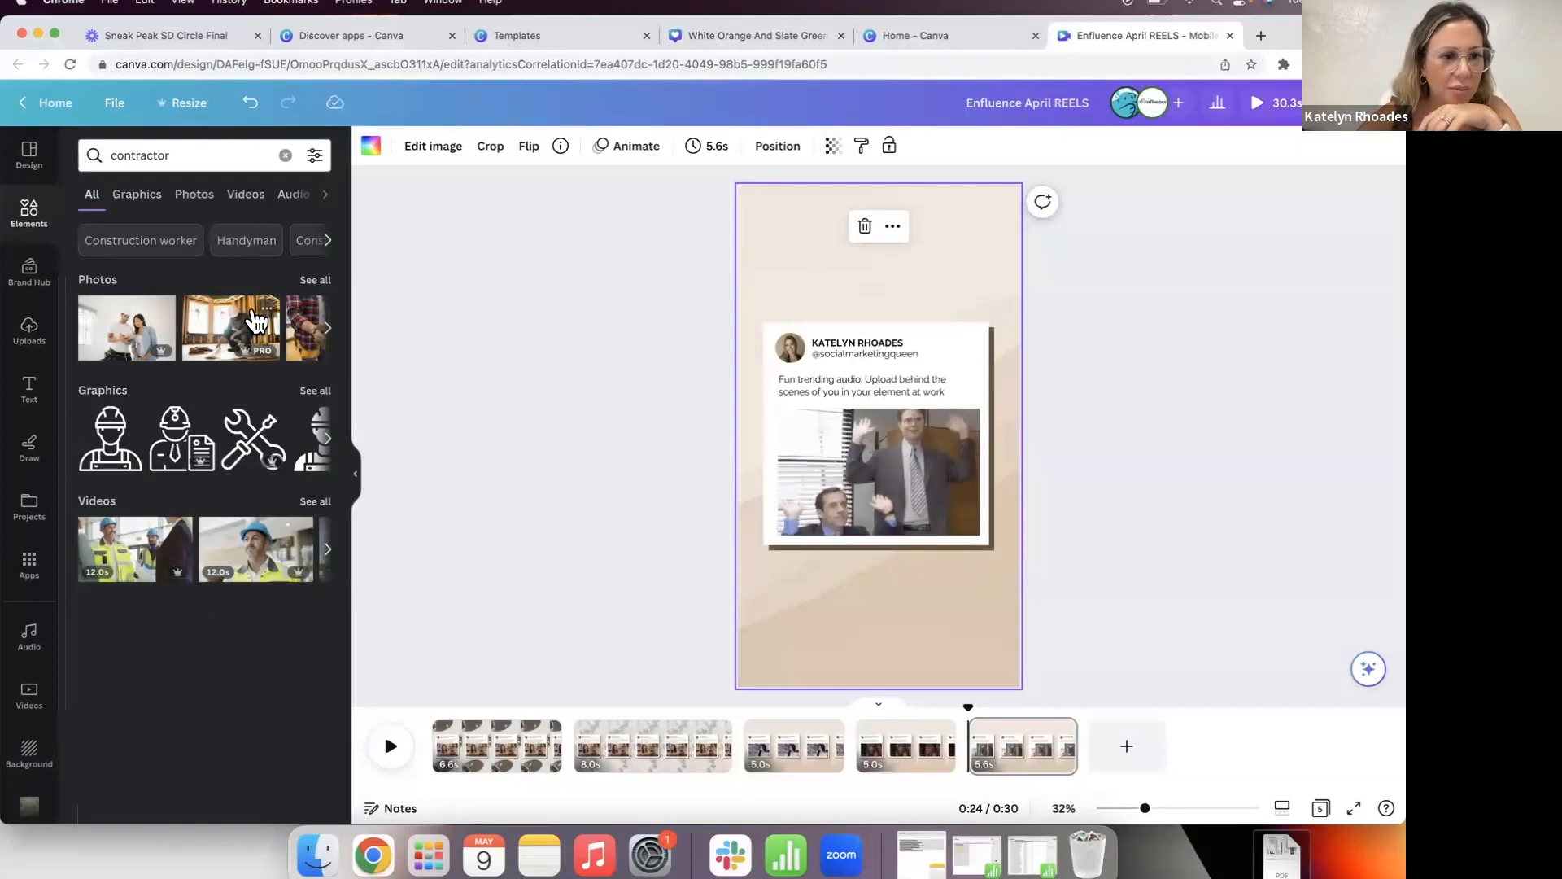
pyautogui.click(195, 156)
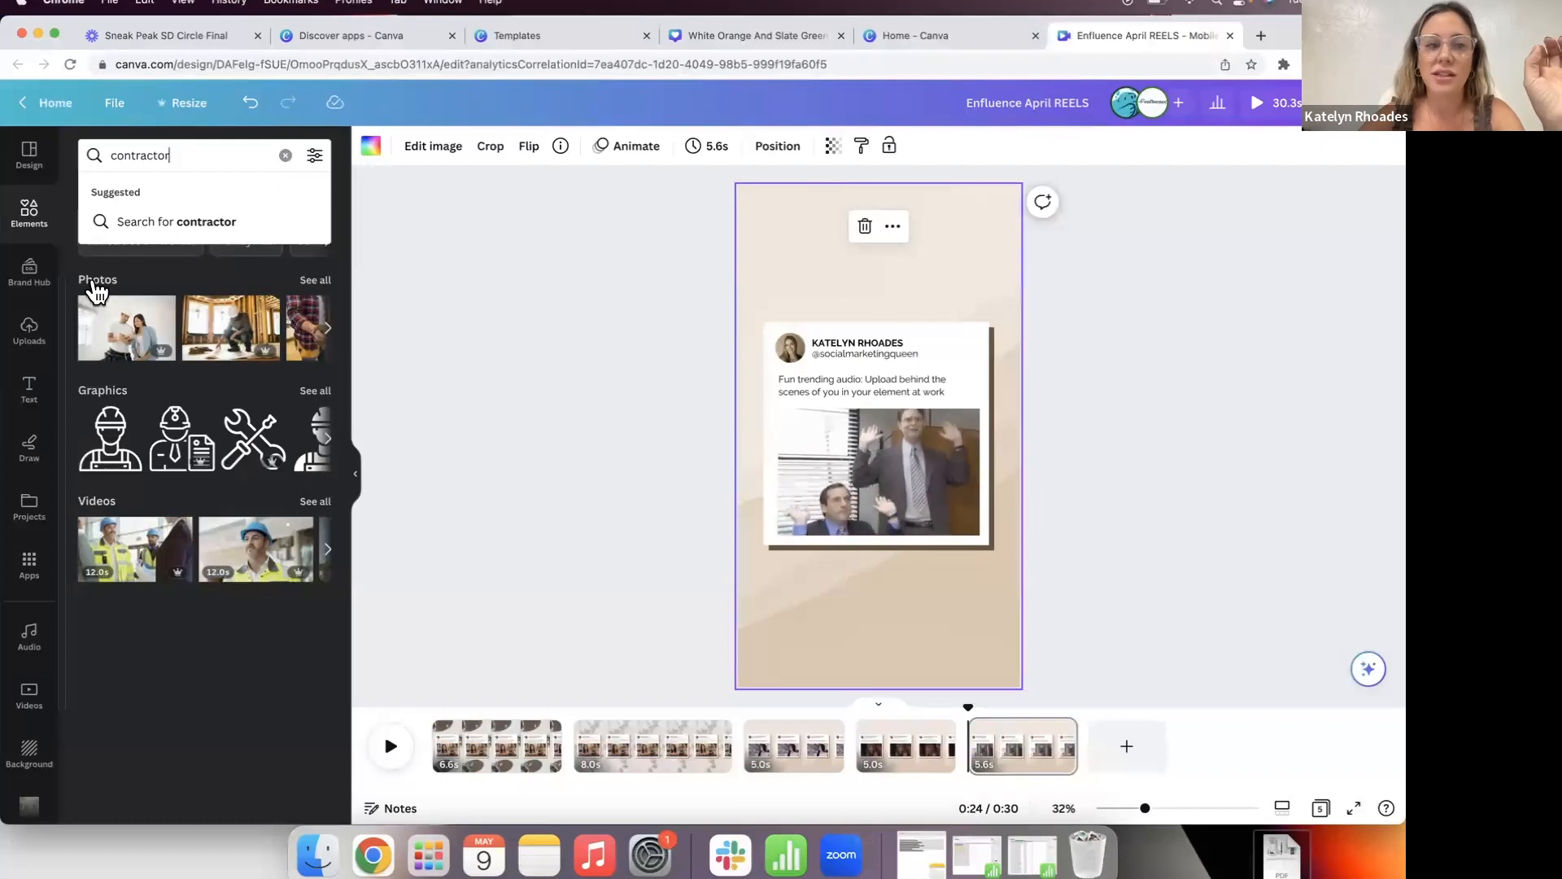
pyautogui.click(96, 284)
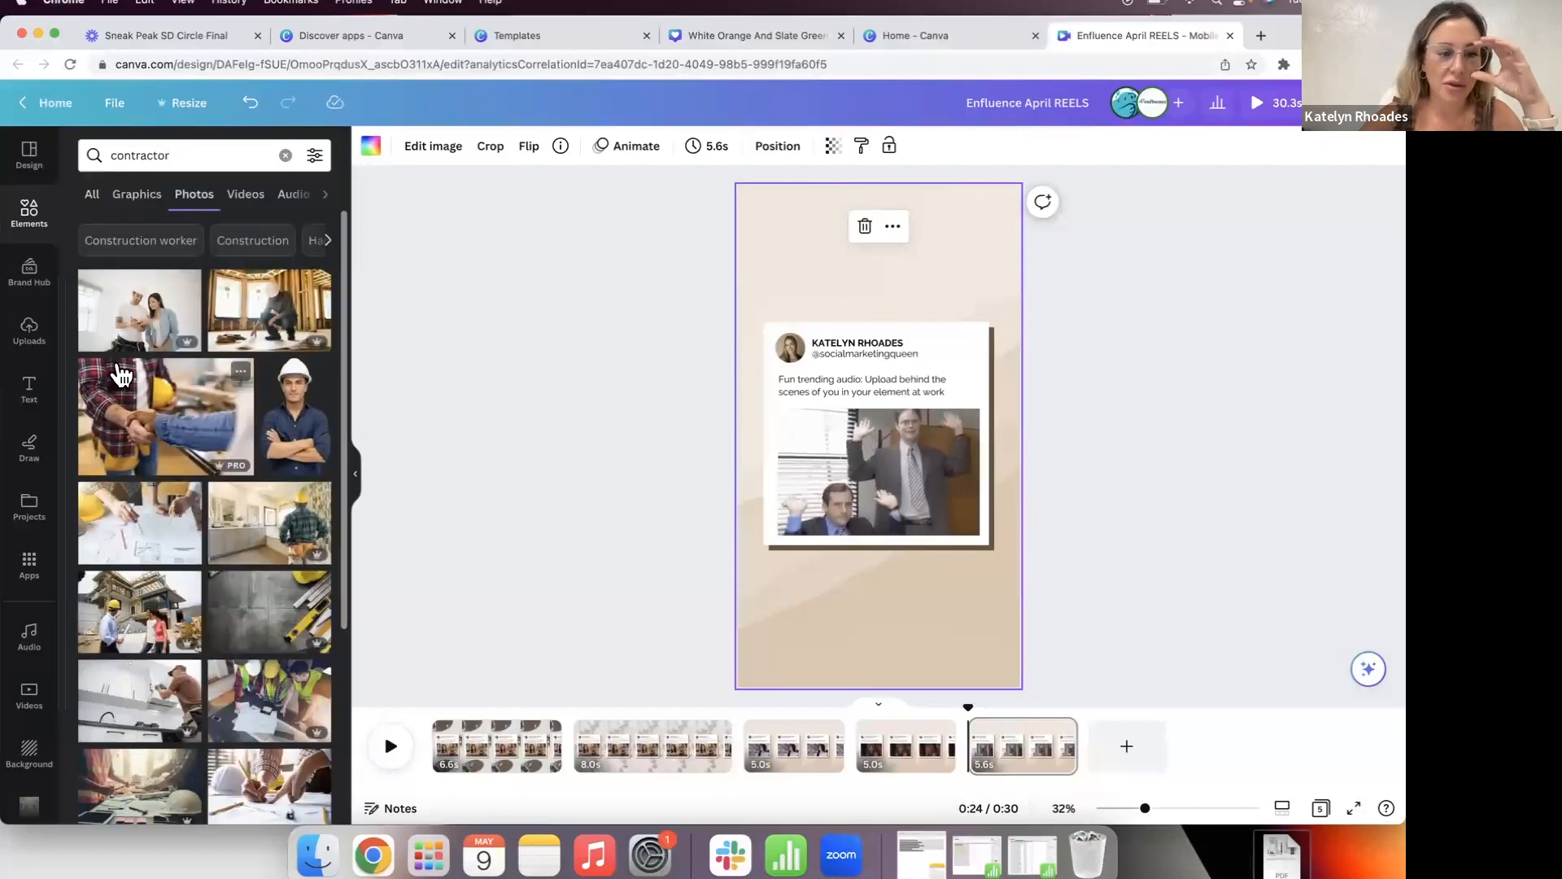
# Step: Delete the beige background image and browse the contractor photo results
pyautogui.scroll(-3, 122, 389)
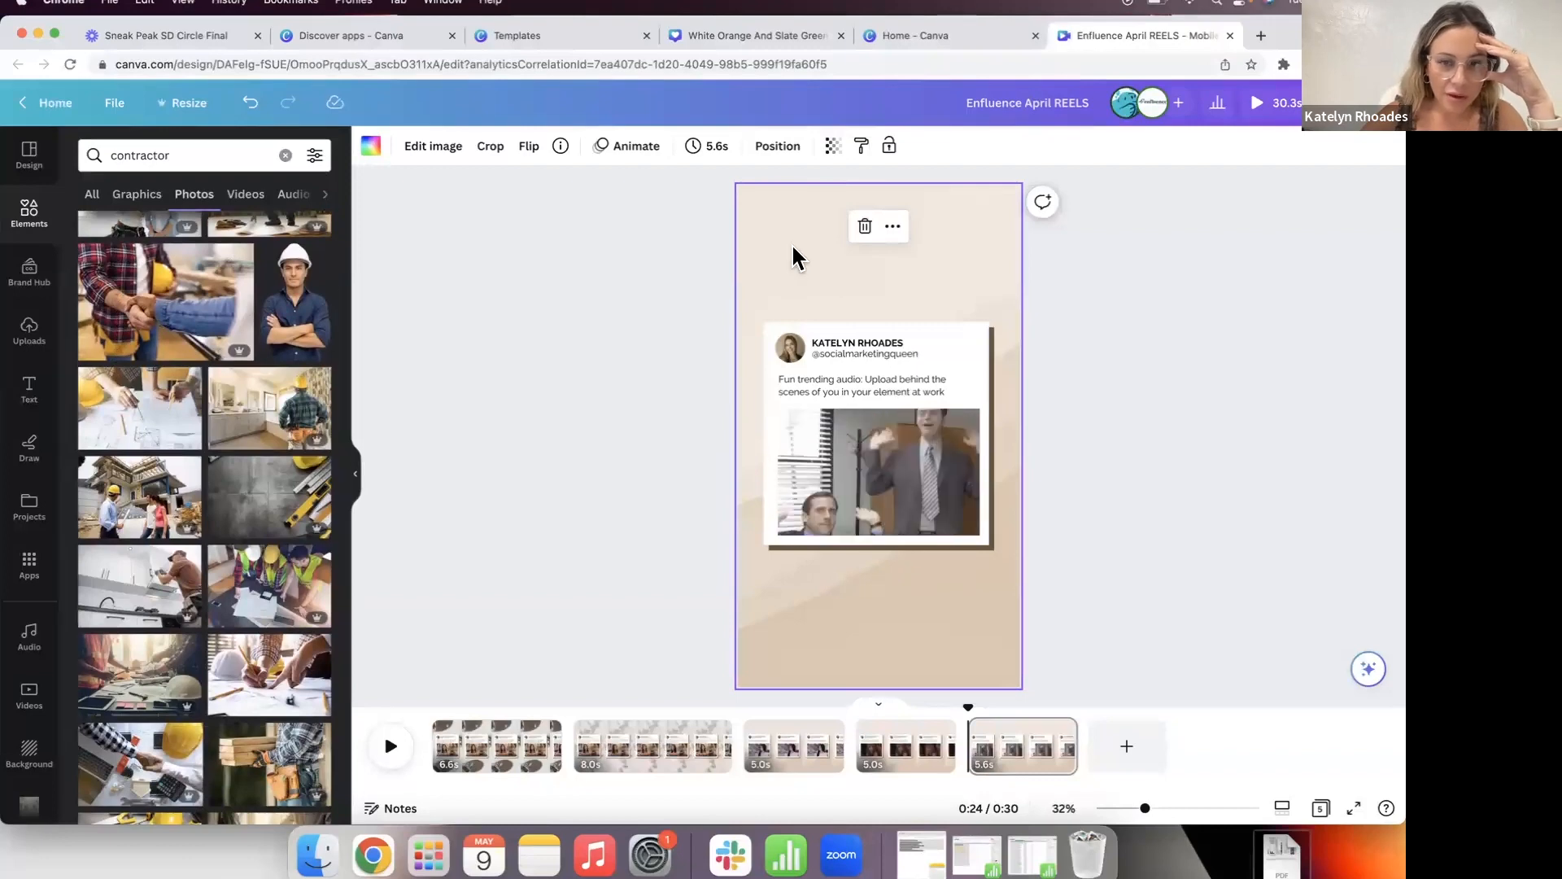
pyautogui.press('Delete')
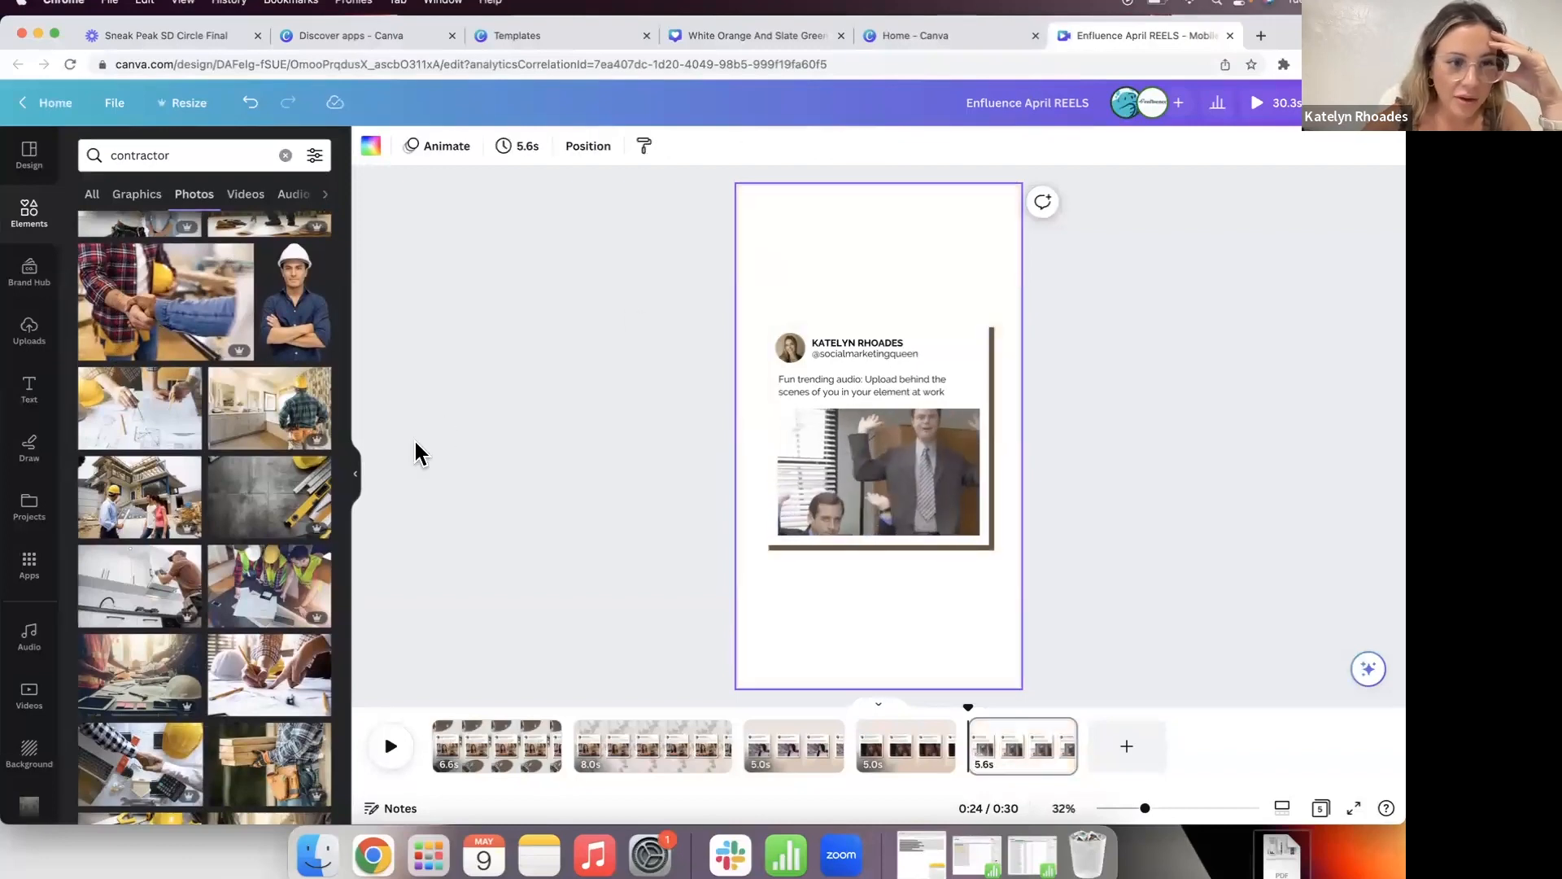
pyautogui.scroll(-10, 301, 517)
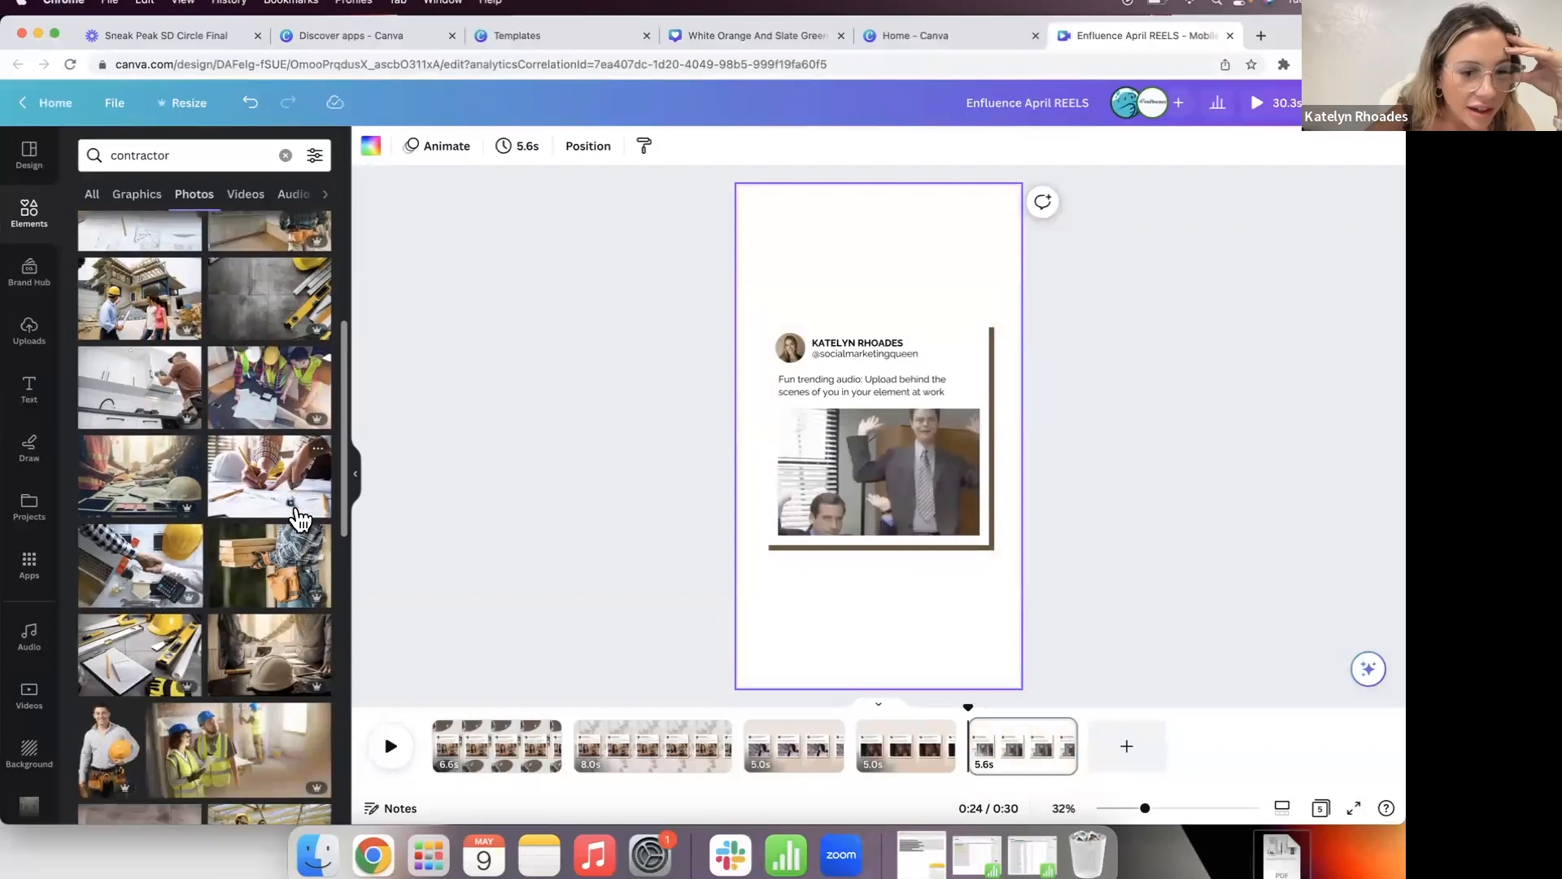
pyautogui.scroll(-3, 301, 521)
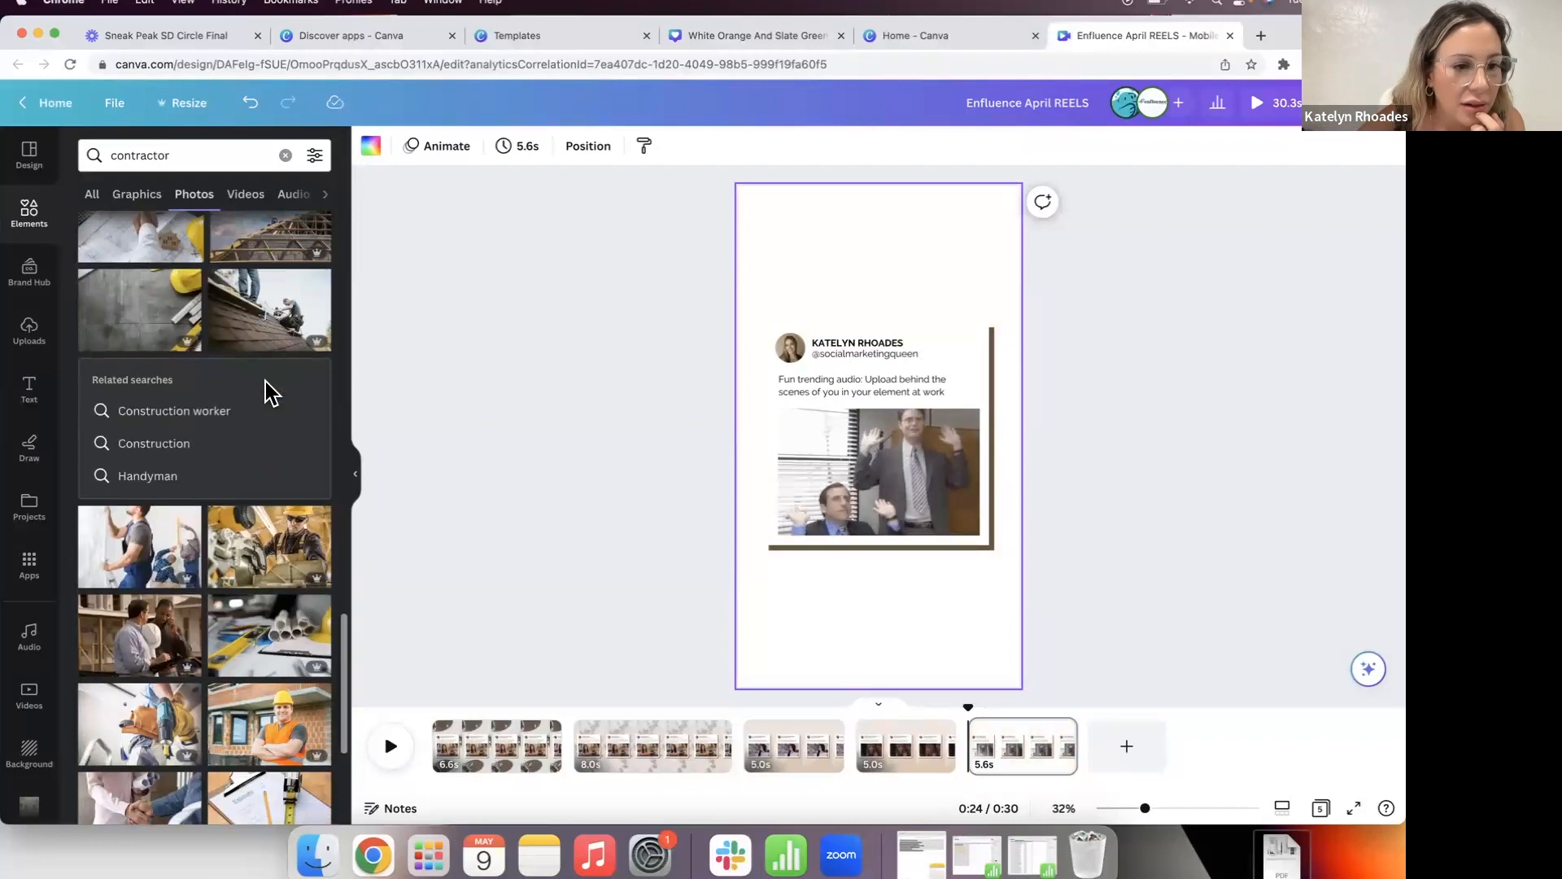
pyautogui.scroll(-5, 268, 394)
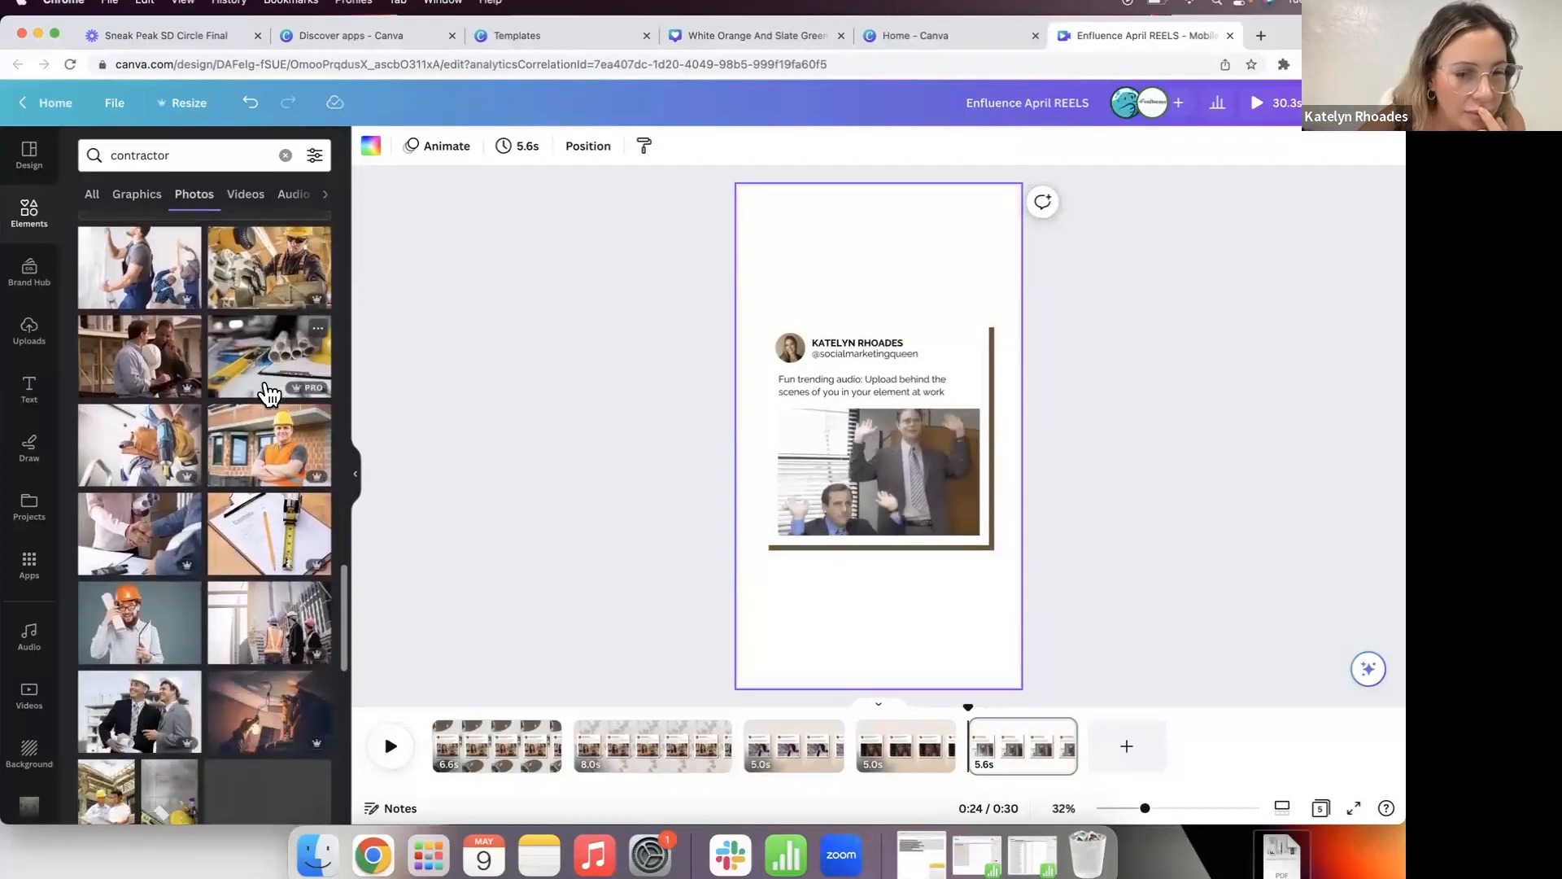
pyautogui.scroll(-2, 268, 394)
pyautogui.scroll(-4, 268, 395)
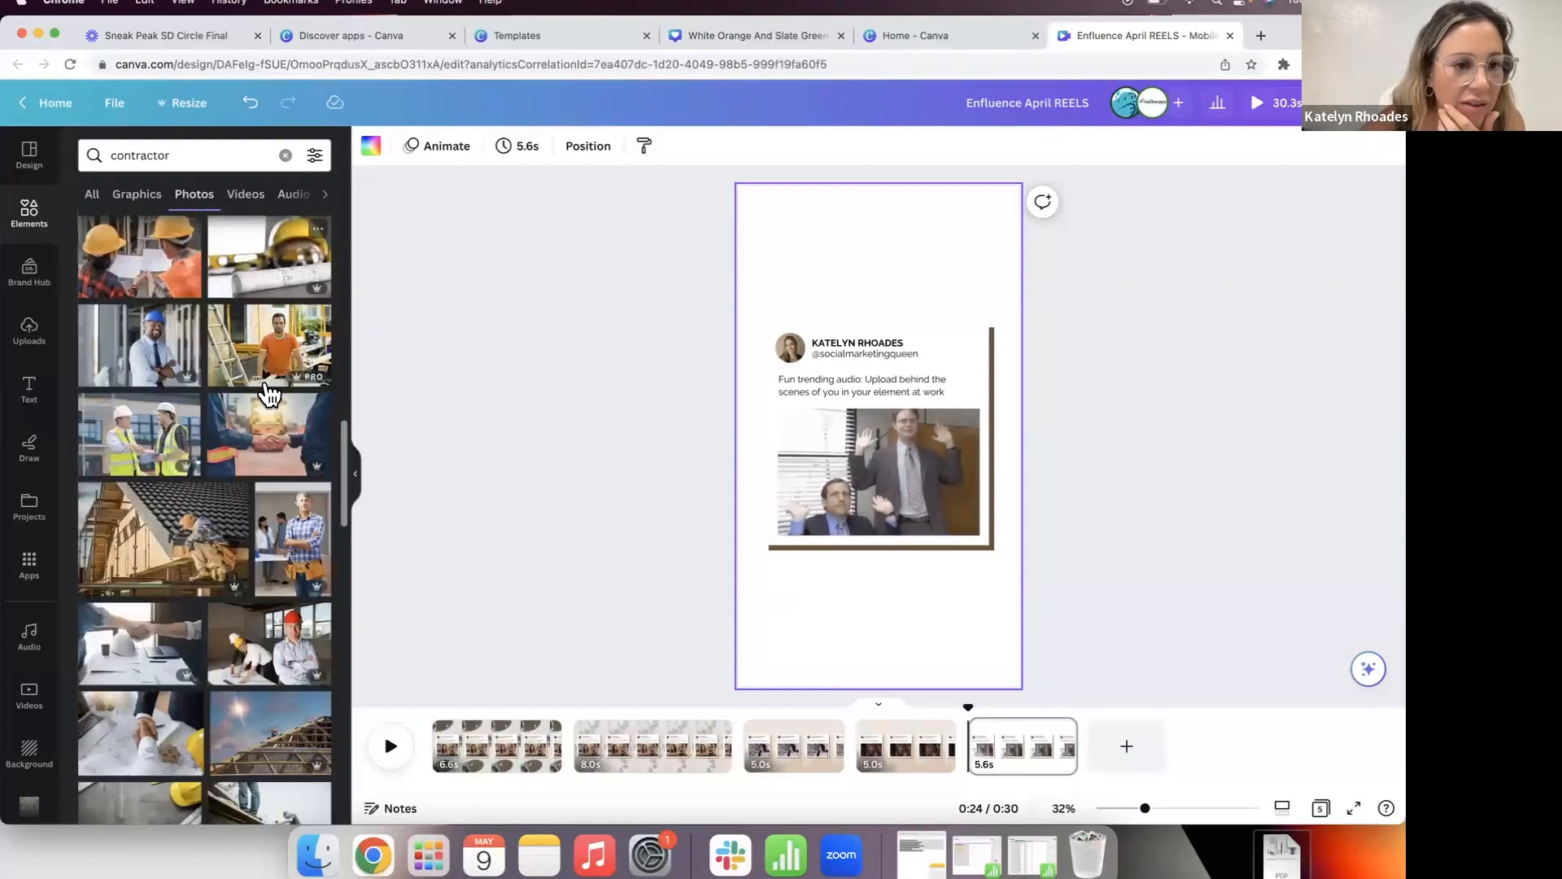
pyautogui.scroll(-3, 271, 393)
pyautogui.scroll(-4, 269, 395)
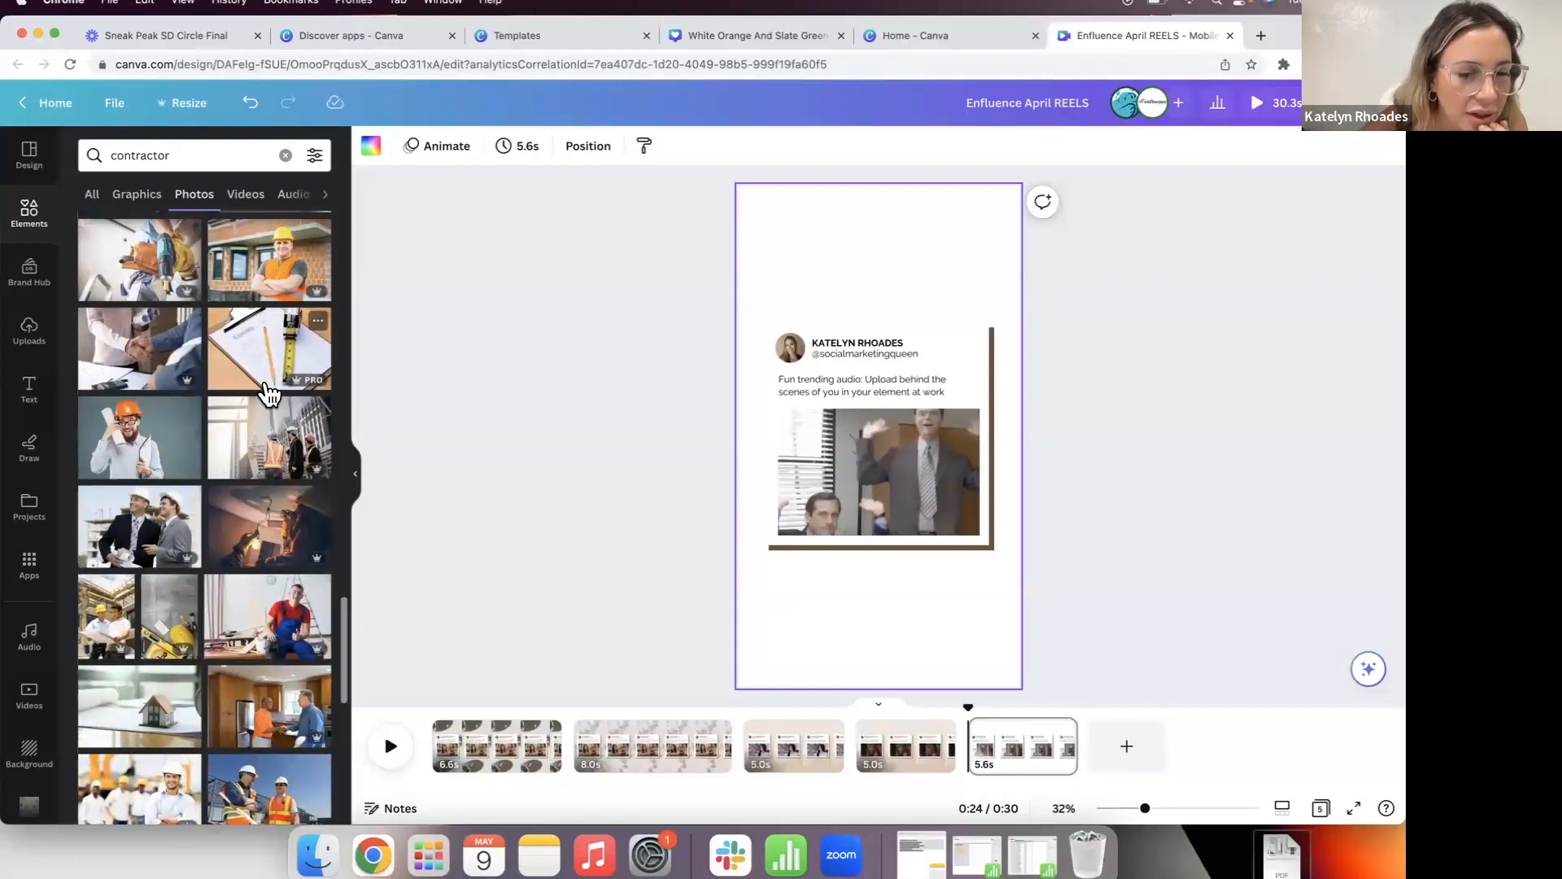
pyautogui.scroll(-4, 268, 395)
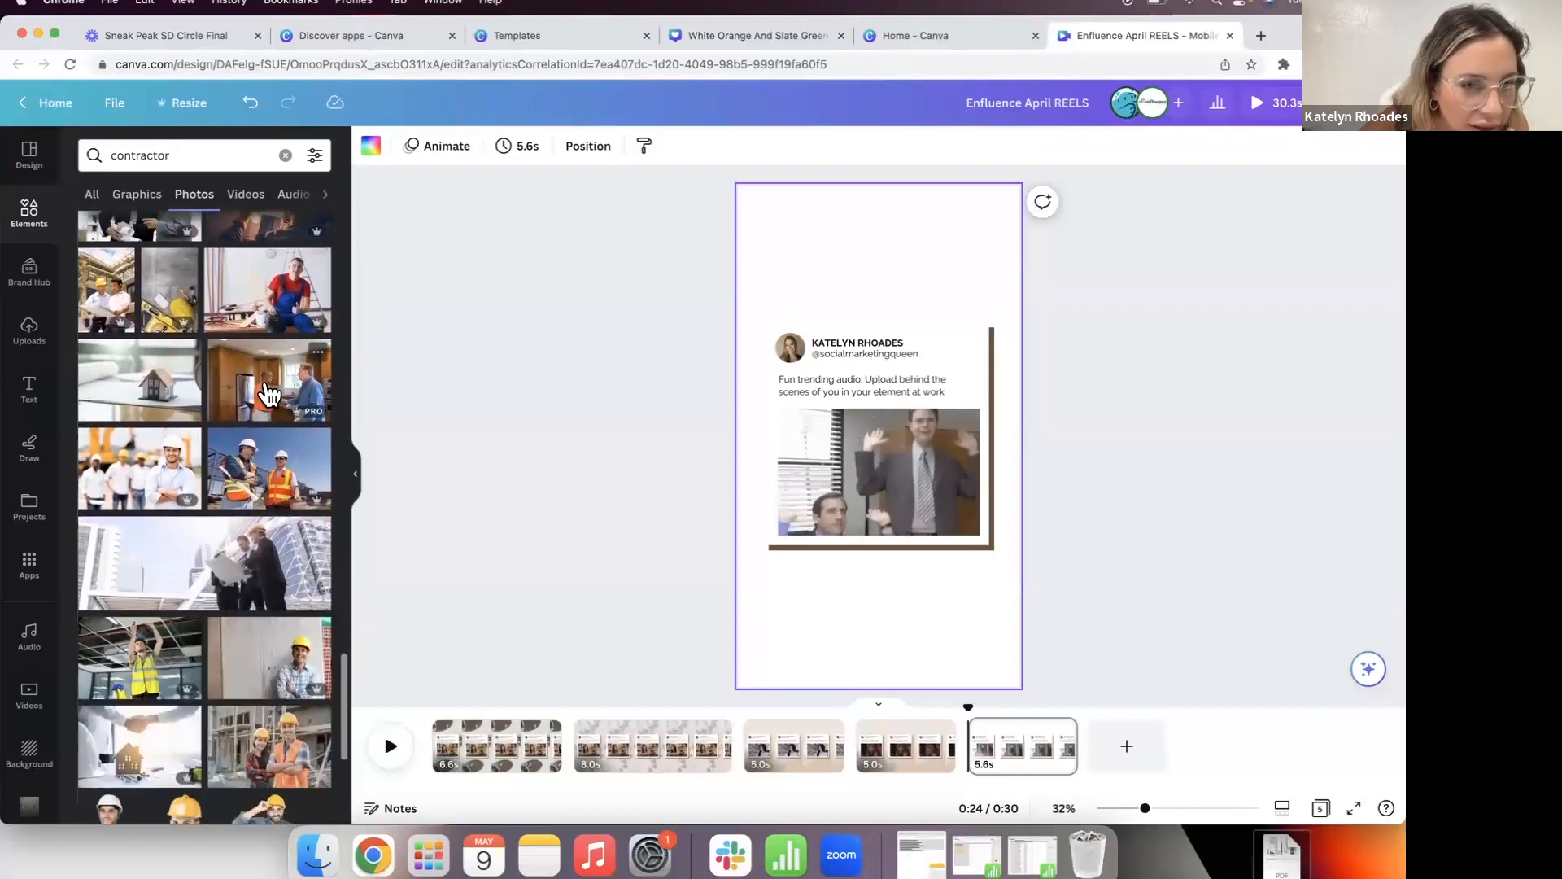
# Step: Add the hard-hat contractor photo and stretch it to cover the whole page behind the card
pyautogui.click(233, 537)
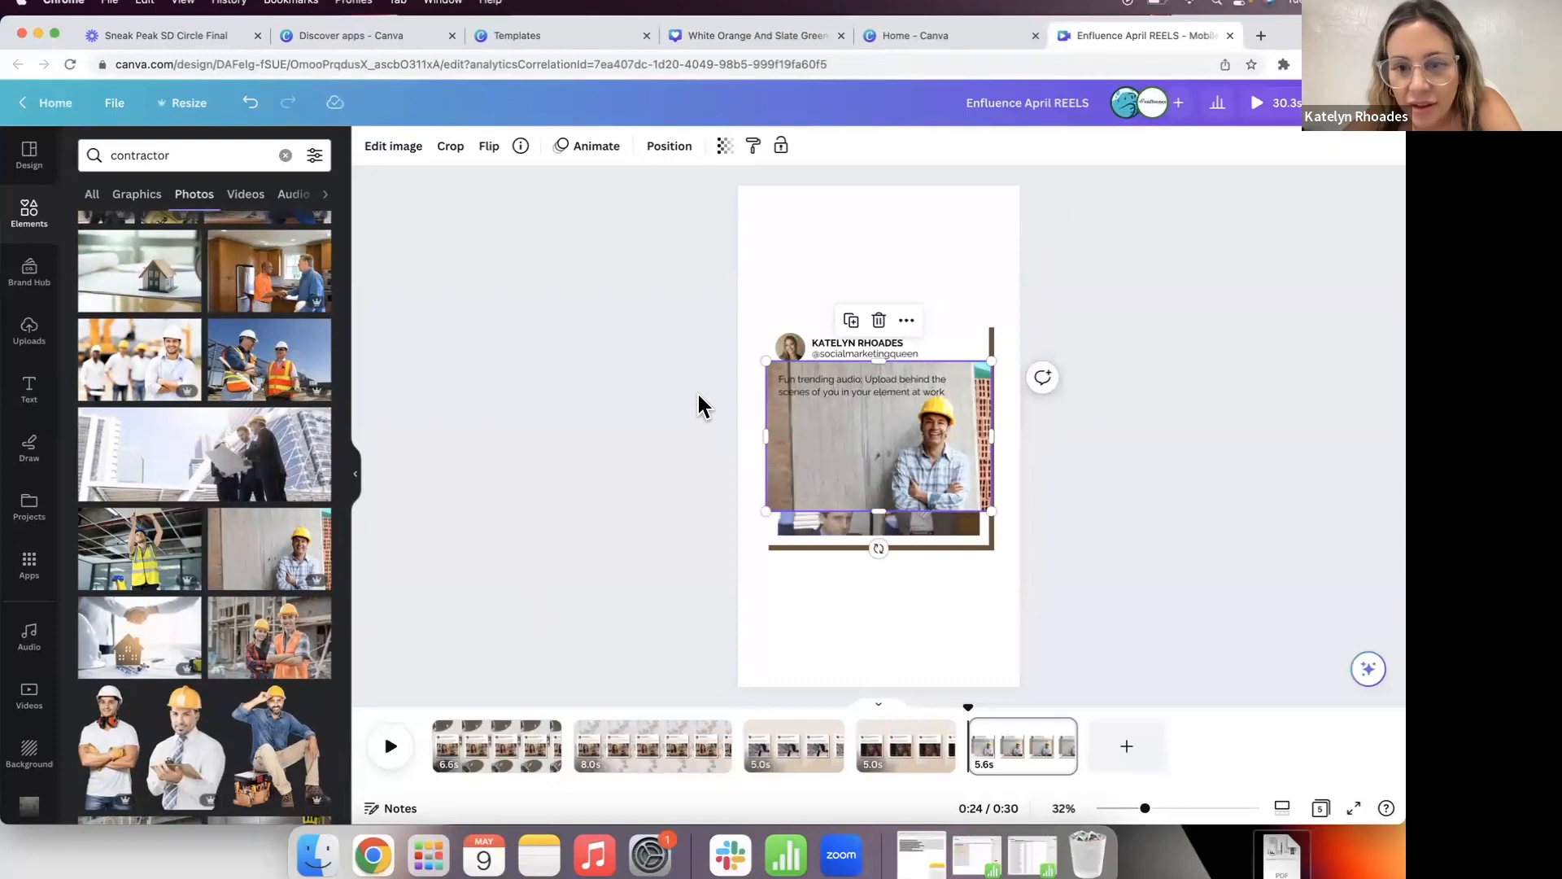
pyautogui.moveTo(767, 355); pyautogui.dragTo(483, 173)
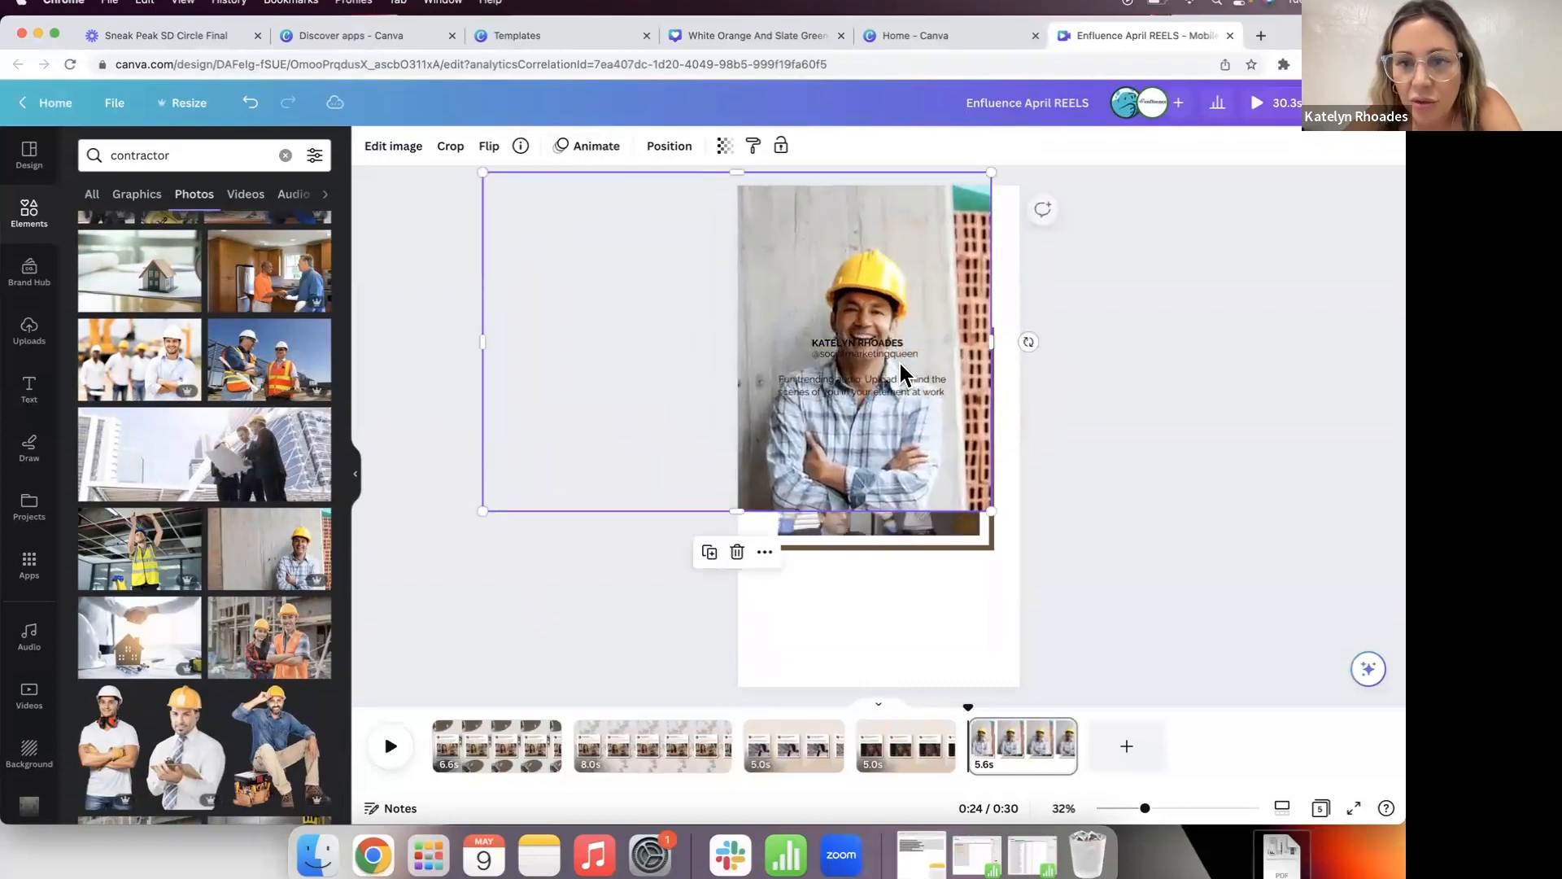
pyautogui.moveTo(1058, 540); pyautogui.dragTo(1383, 743)
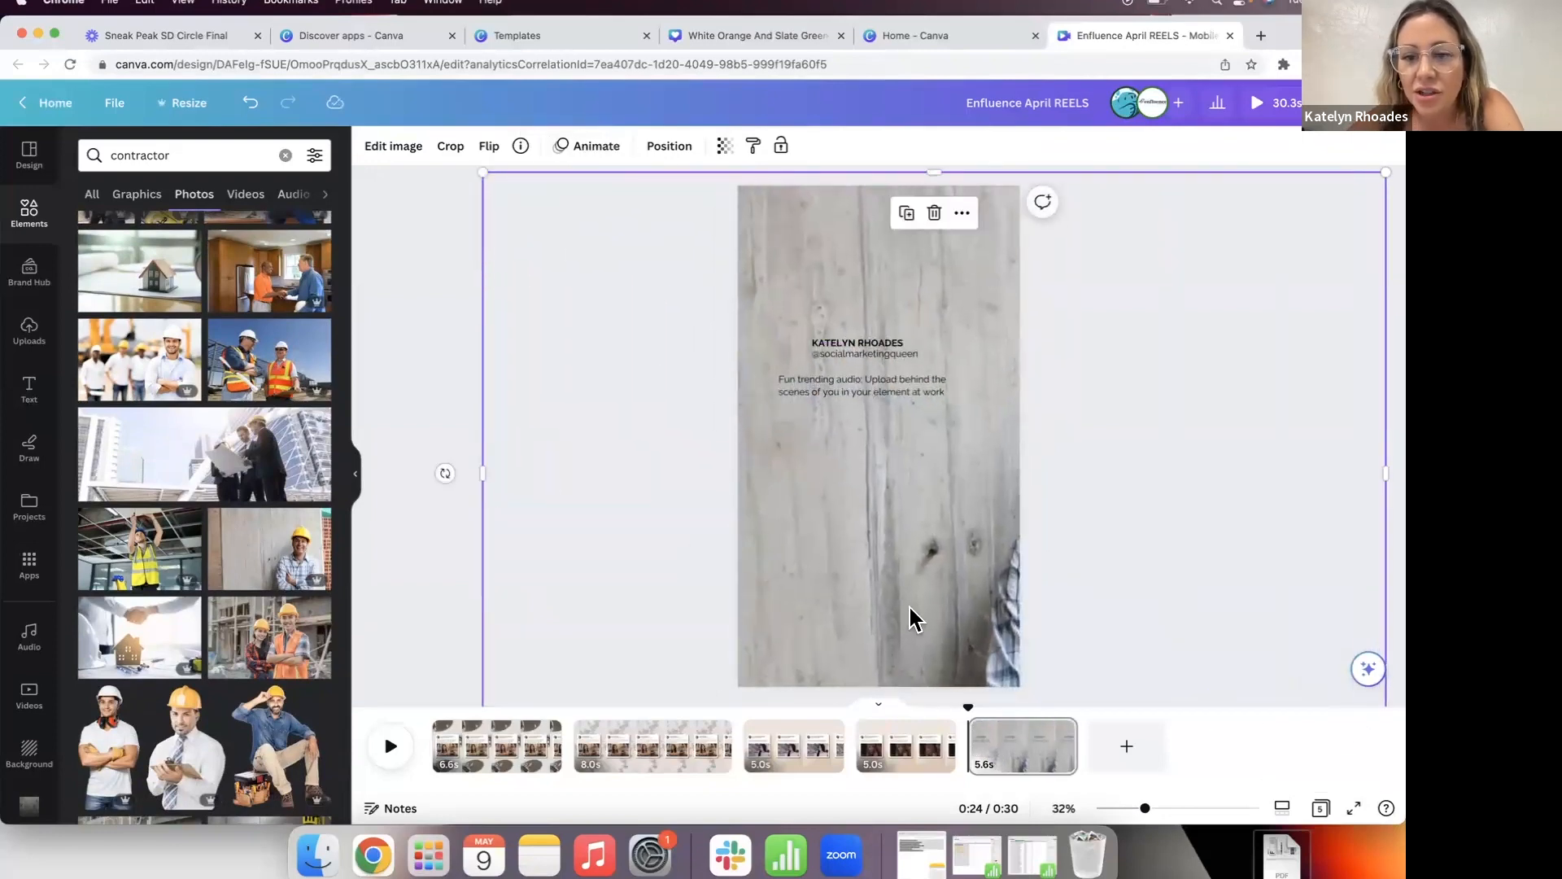
pyautogui.moveTo(917, 632); pyautogui.dragTo(972, 617)
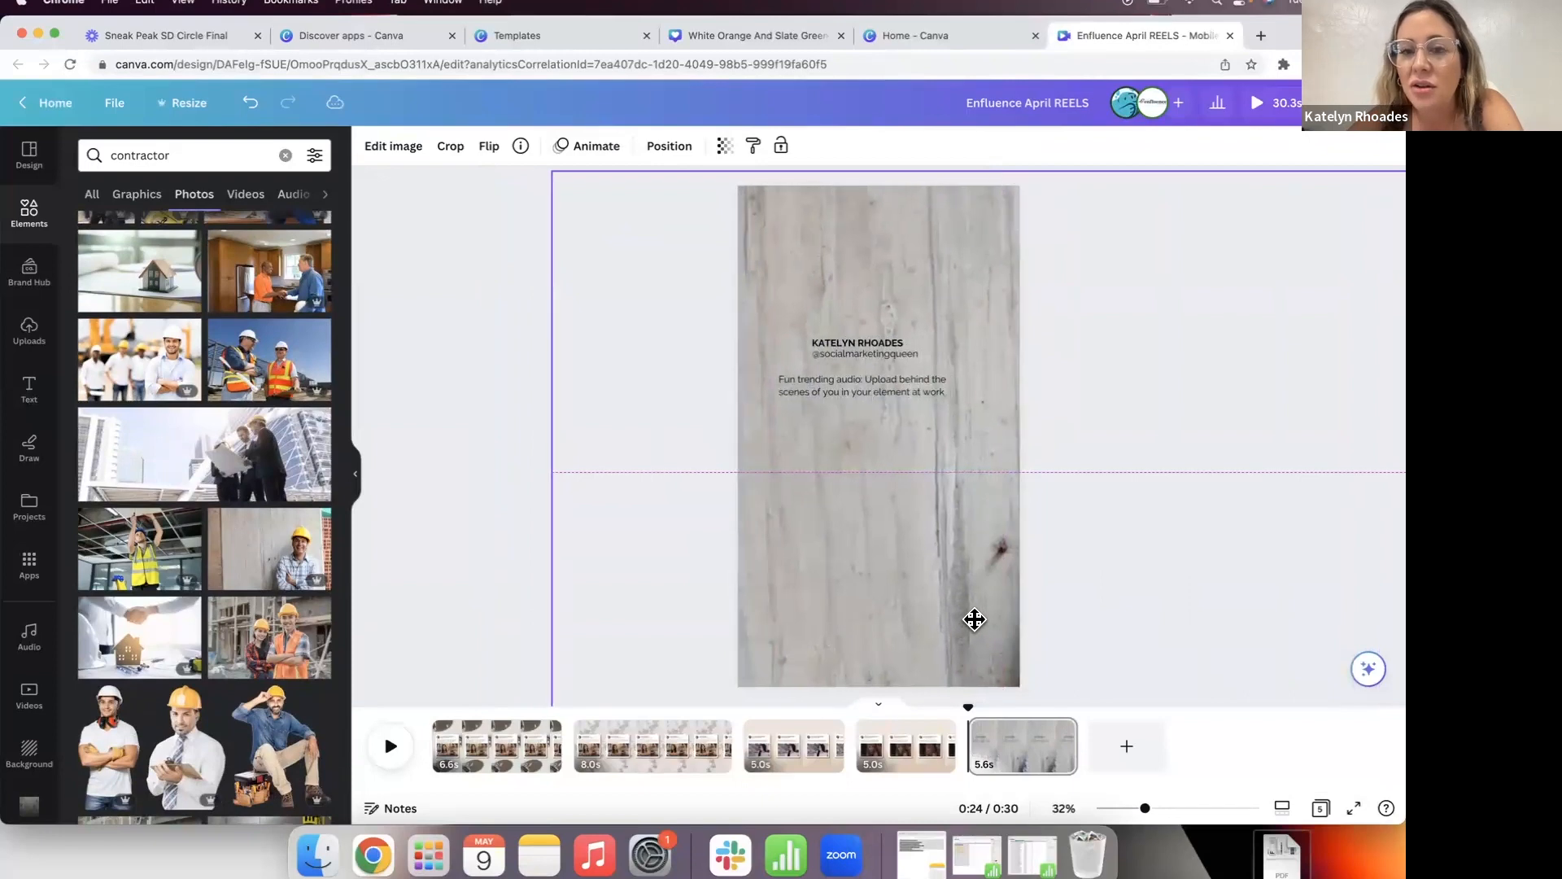
pyautogui.click(469, 509)
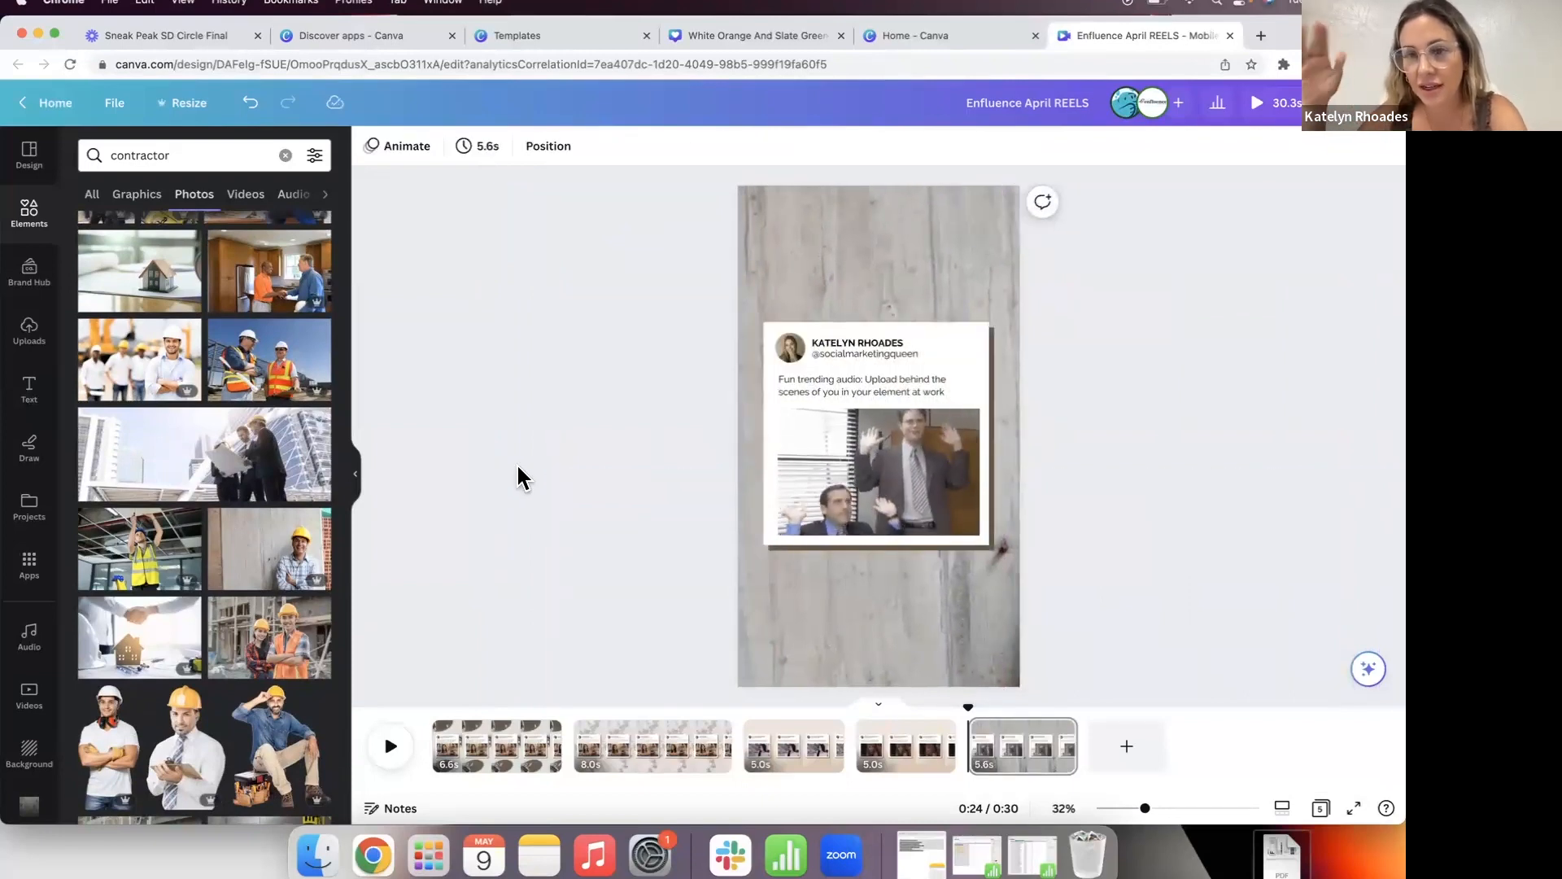
pyautogui.click(914, 244)
pyautogui.click(655, 277)
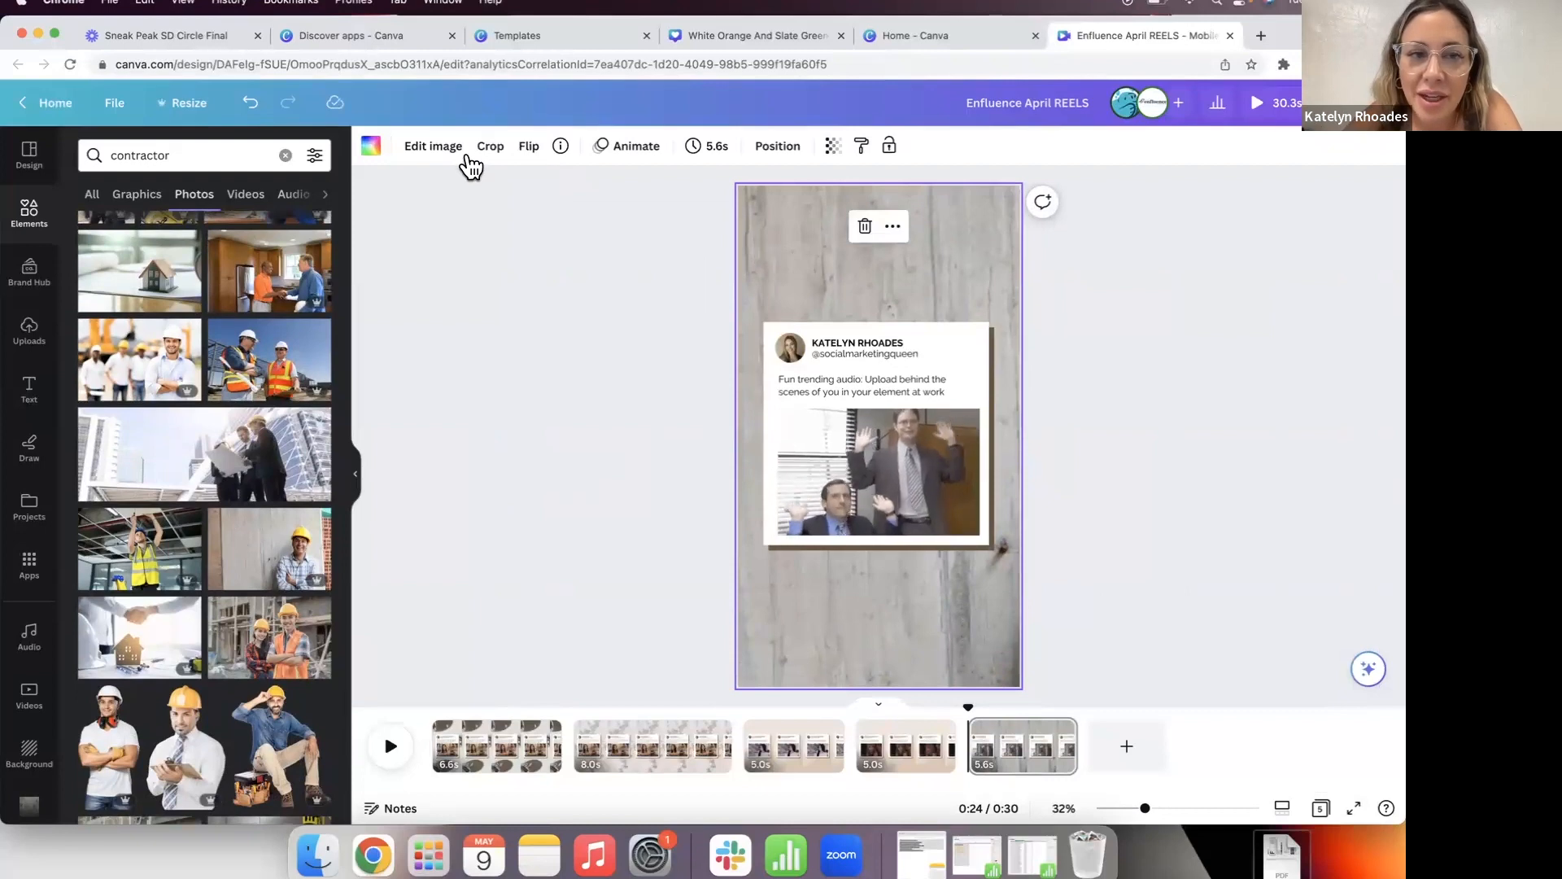
# Step: Open the Adjust settings in Edit image for the wood background photo
pyautogui.click(450, 151)
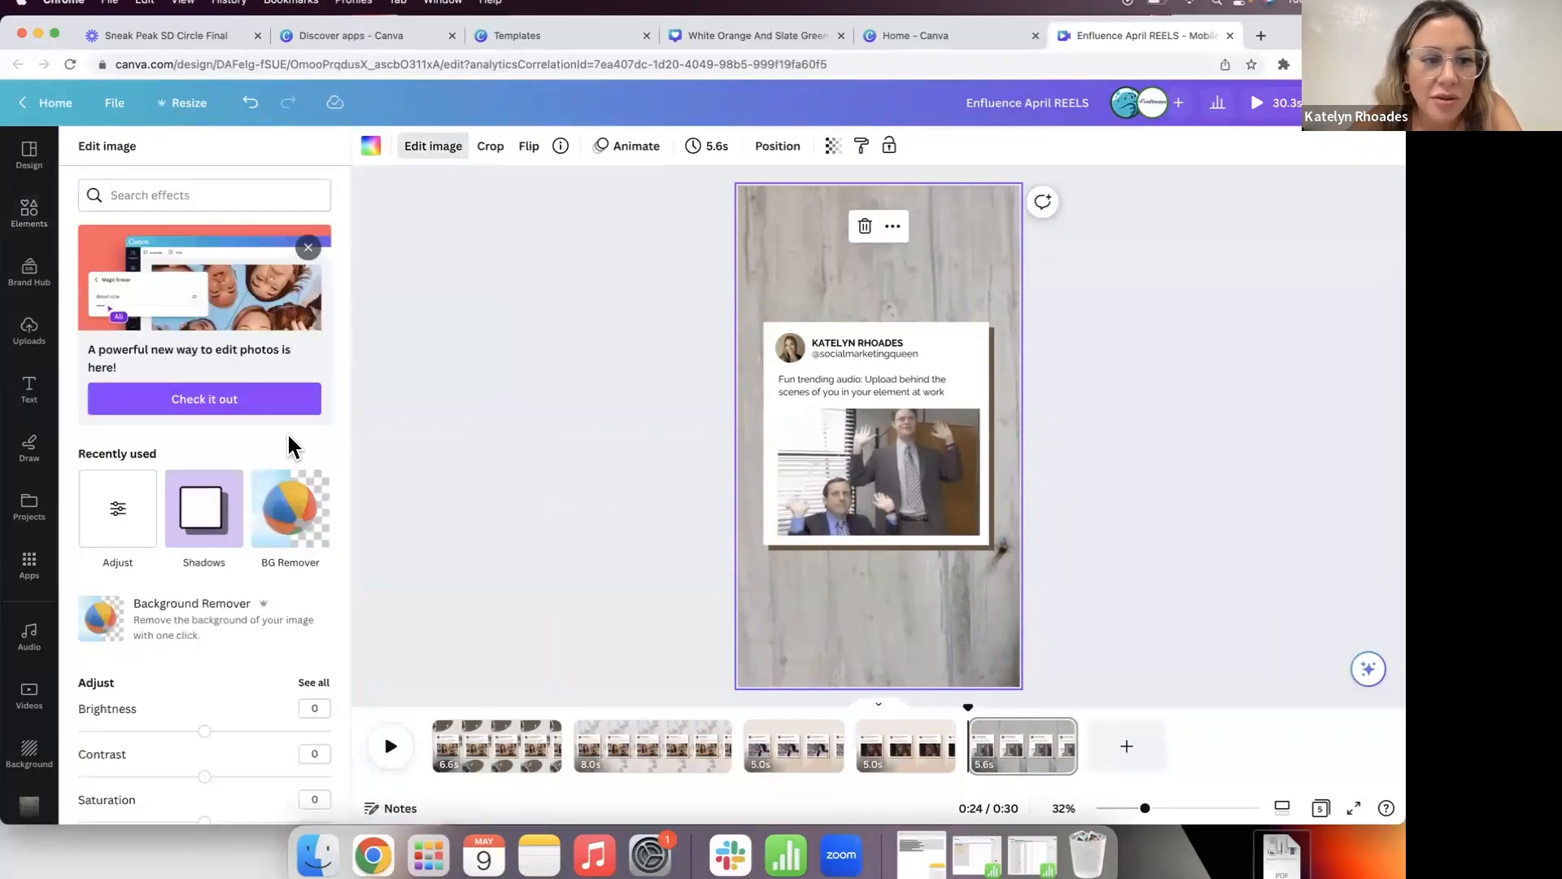
pyautogui.scroll(-5, 289, 439)
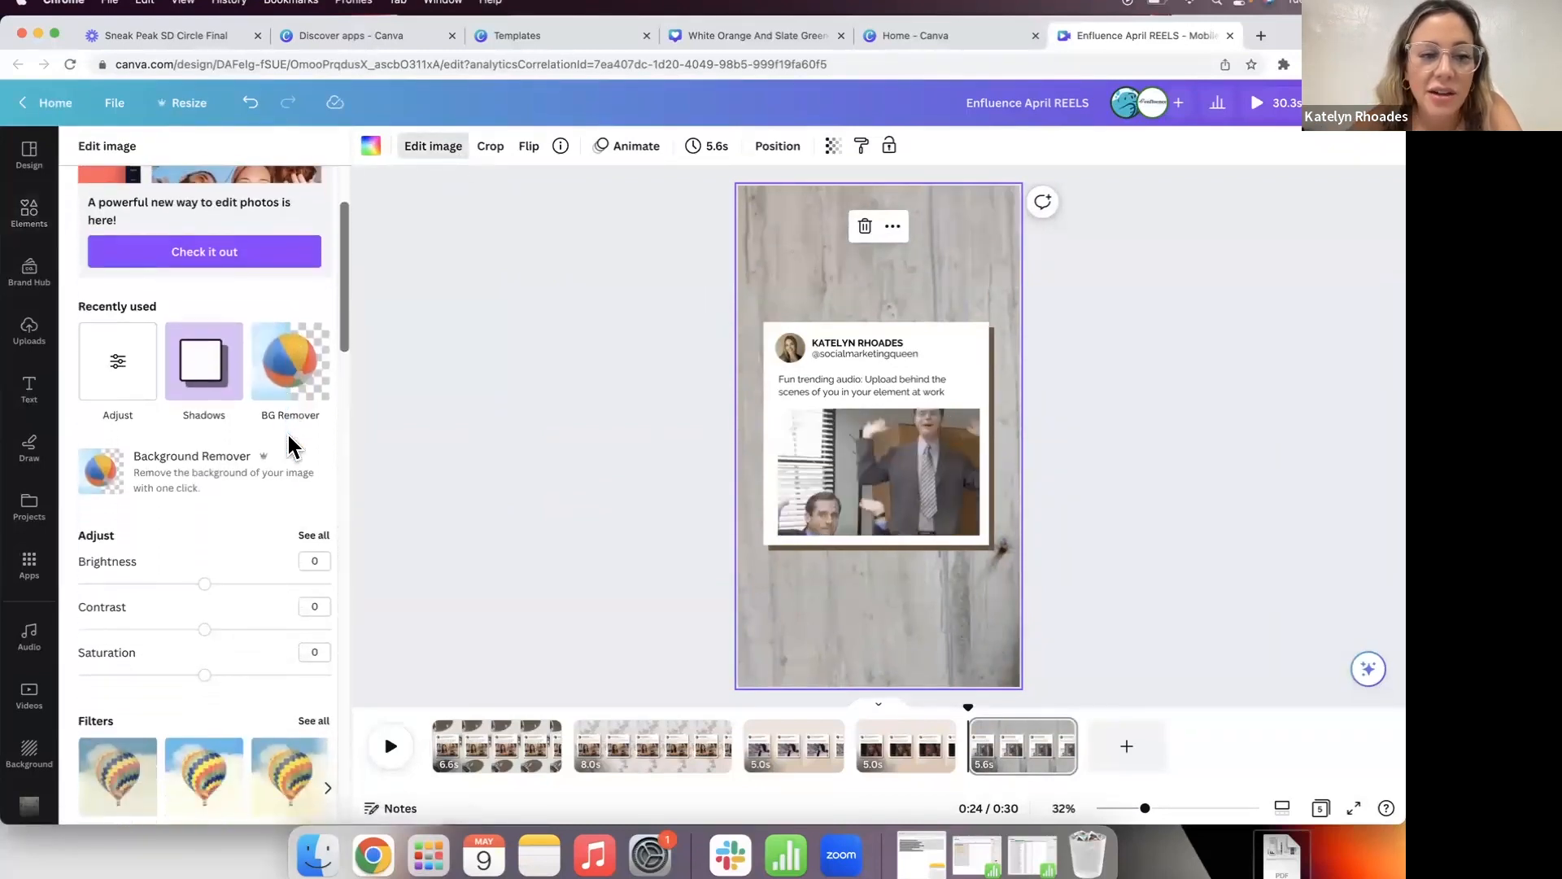
pyautogui.scroll(-1, 290, 440)
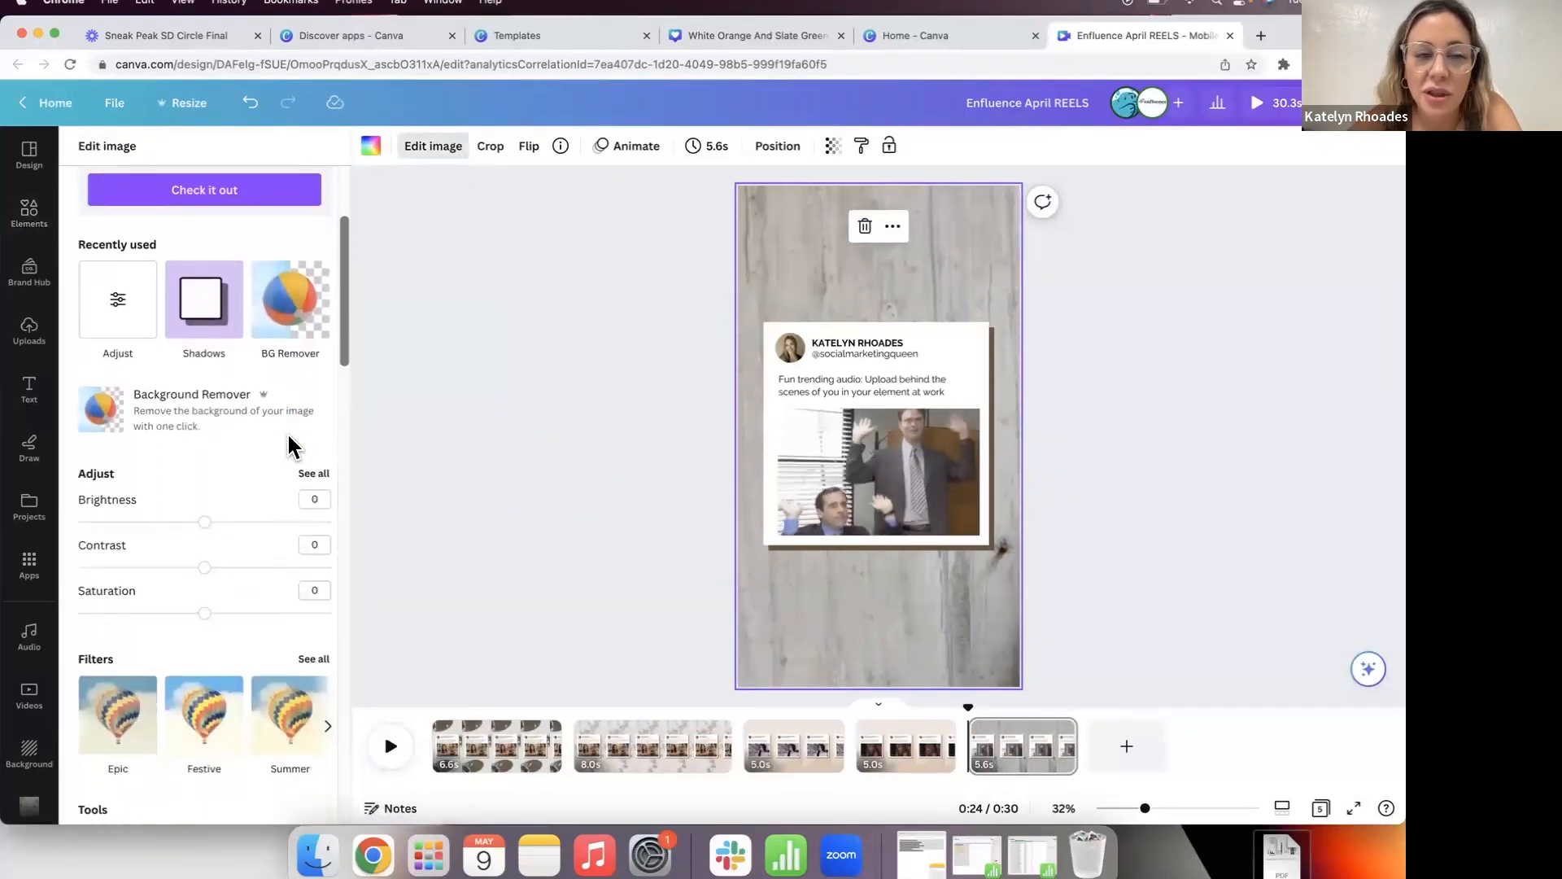
pyautogui.click(121, 305)
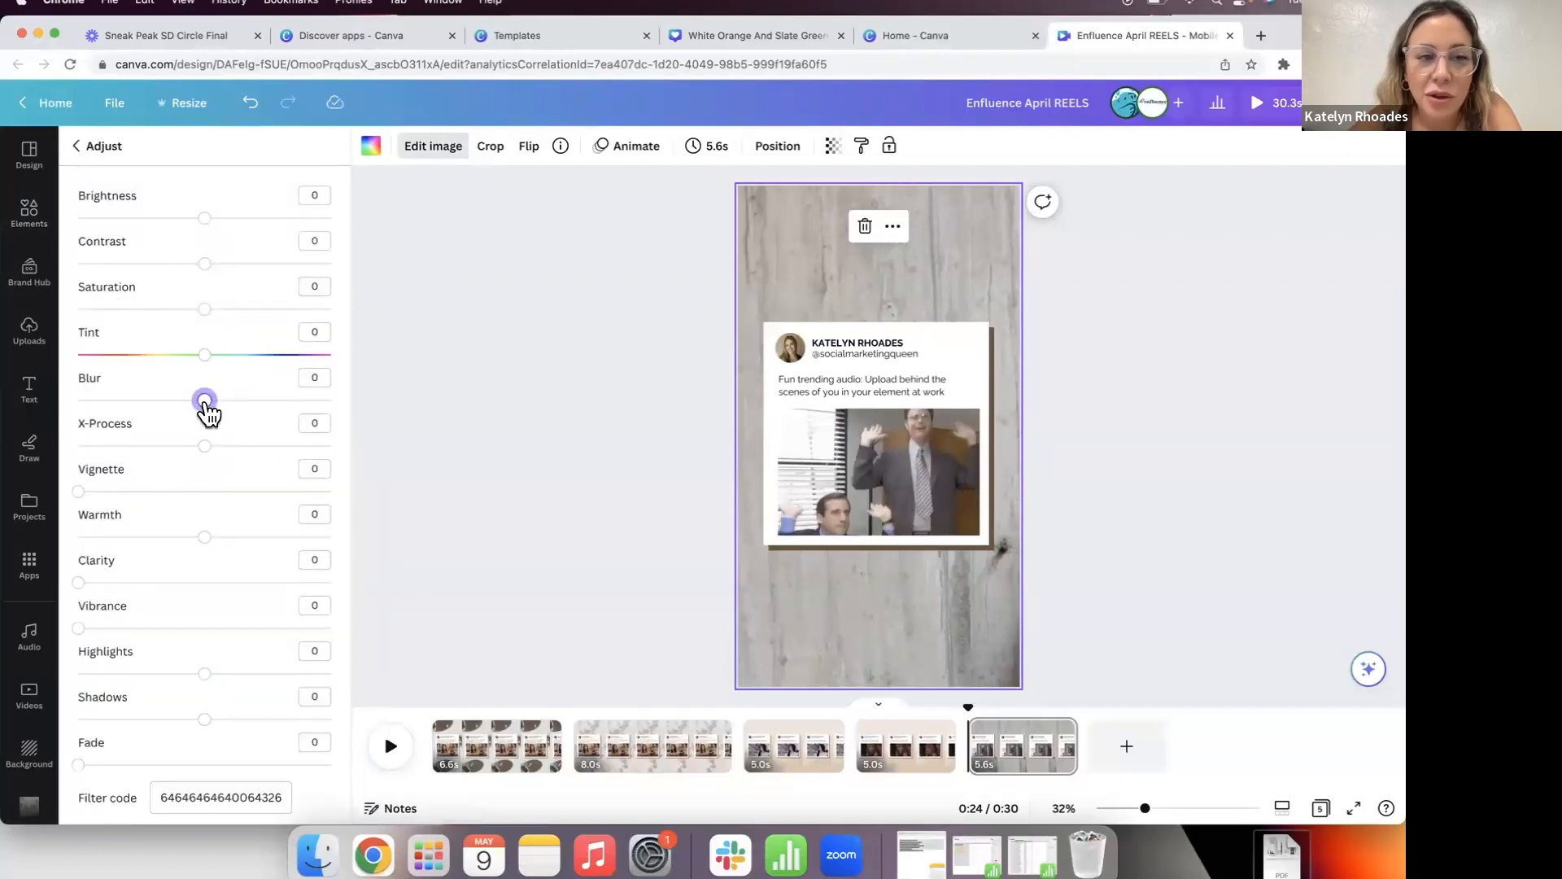
pyautogui.click(511, 440)
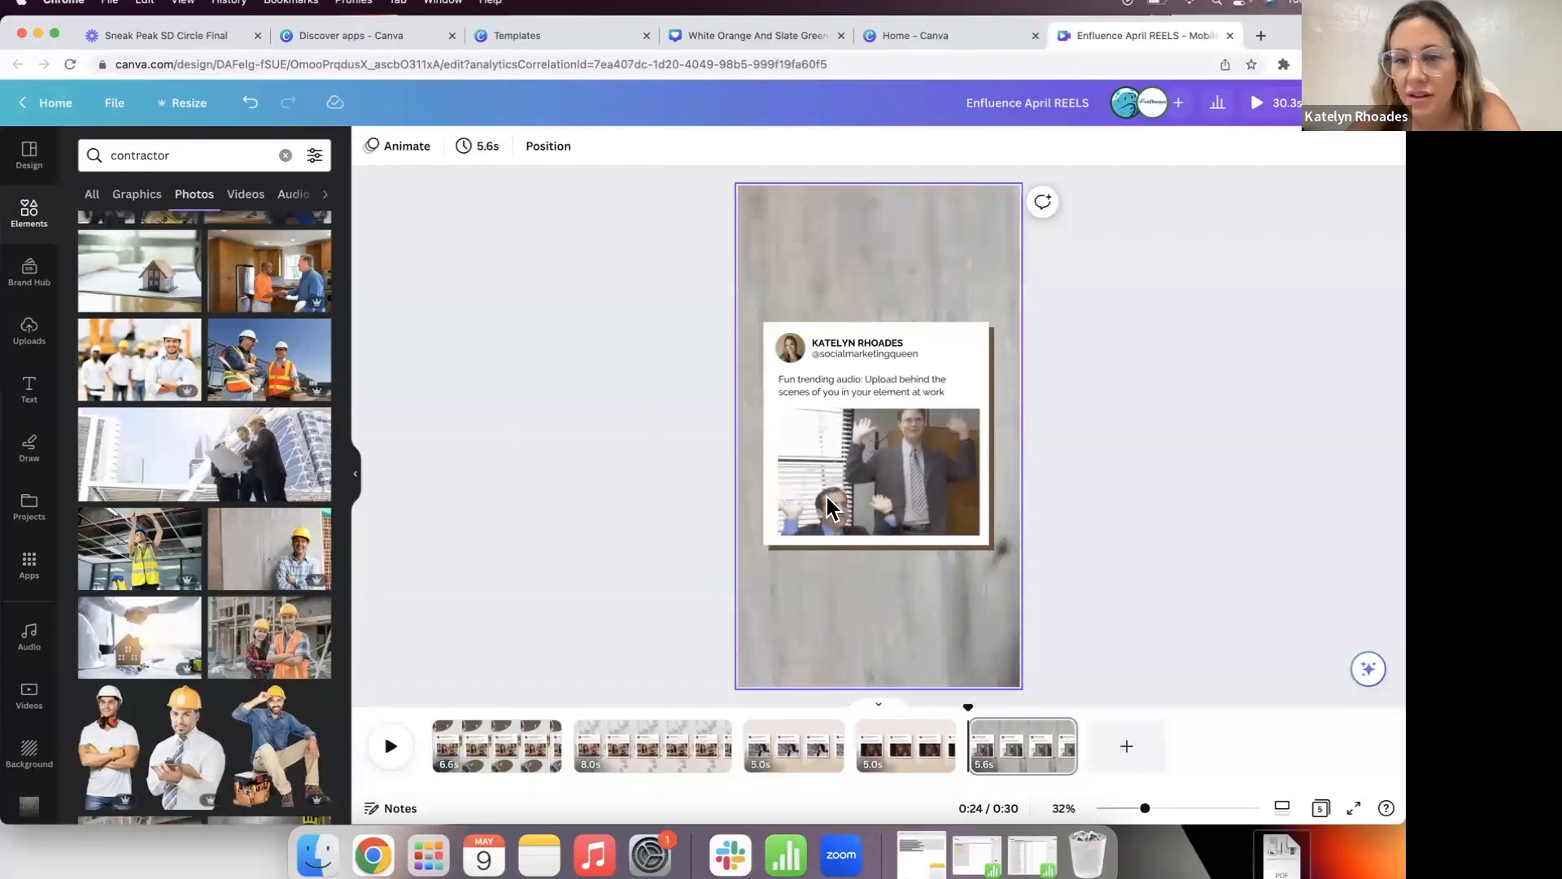
# Step: Make the tweet card's backing frame black
pyautogui.click(990, 345)
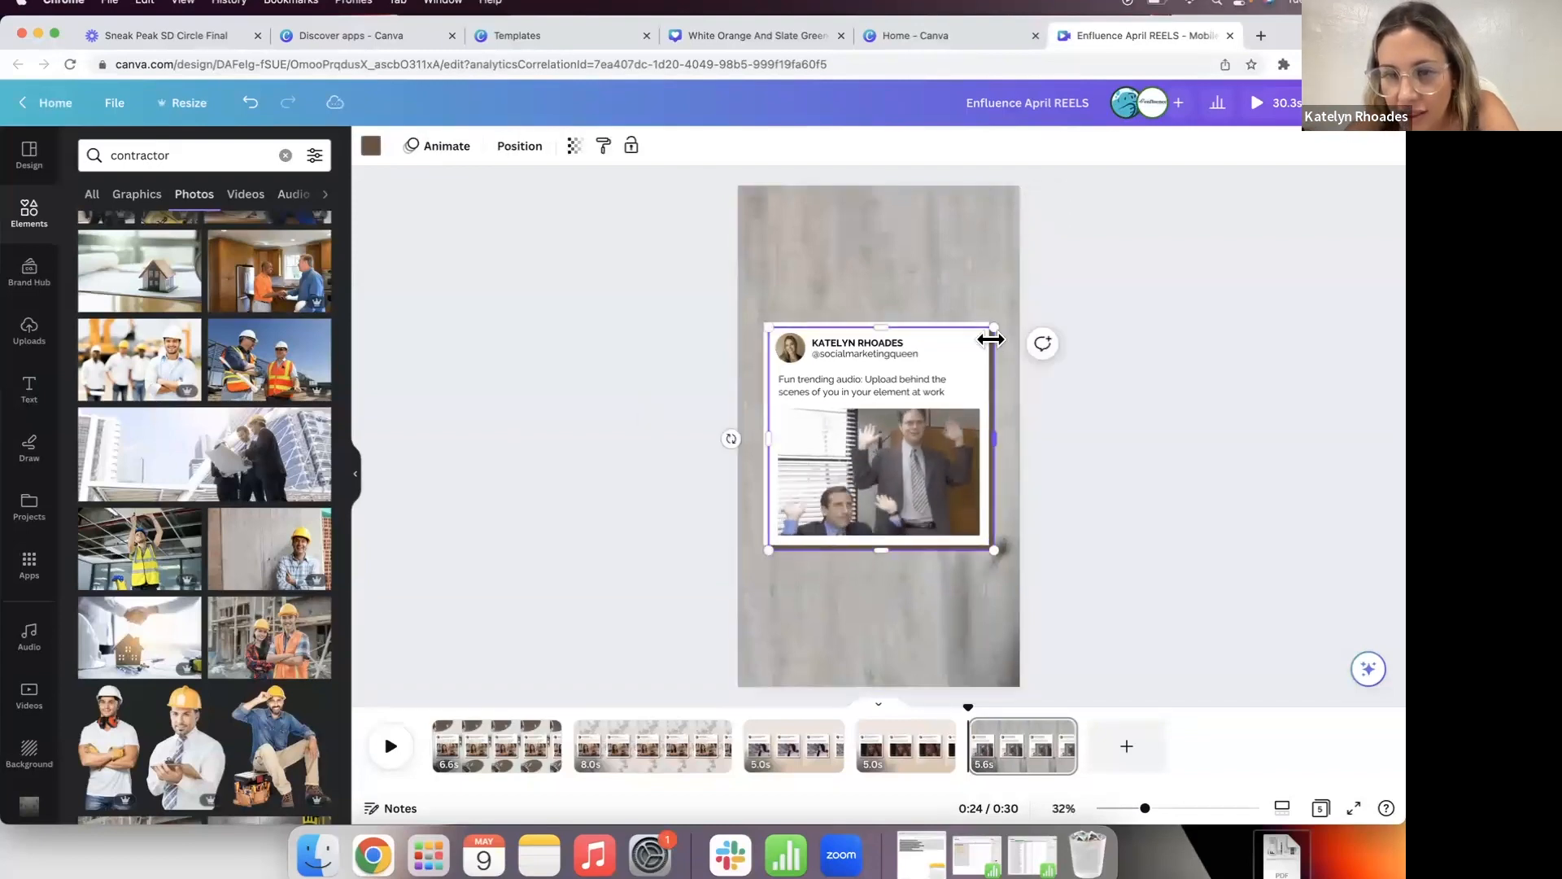
pyautogui.click(368, 152)
pyautogui.click(139, 244)
pyautogui.click(558, 344)
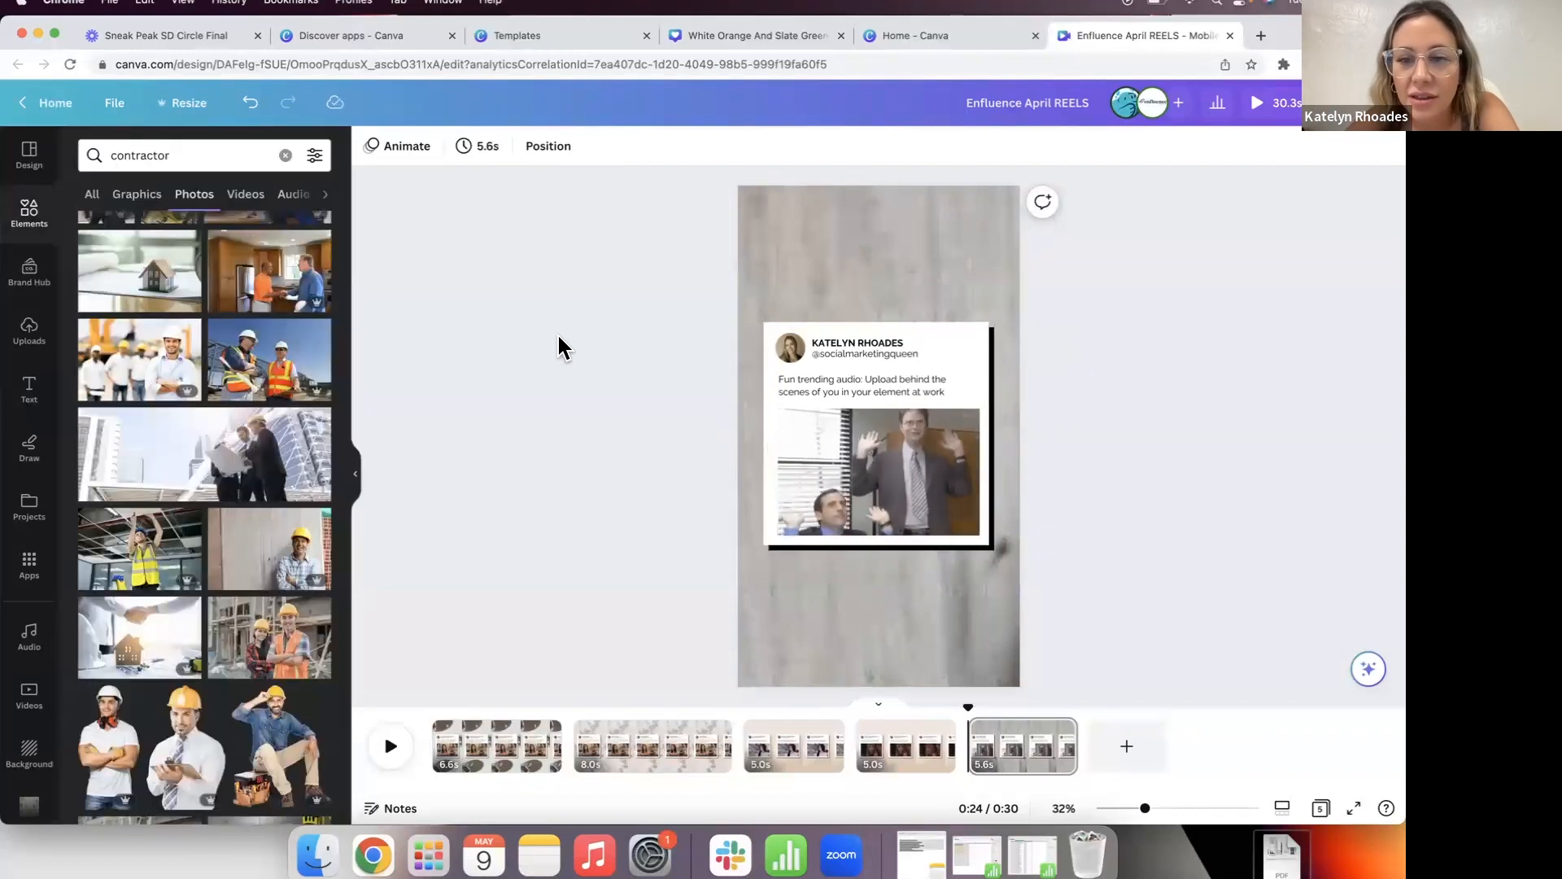
# Step: Try Playfair Display on the caption, then return it to Raleway
pyautogui.click(890, 395)
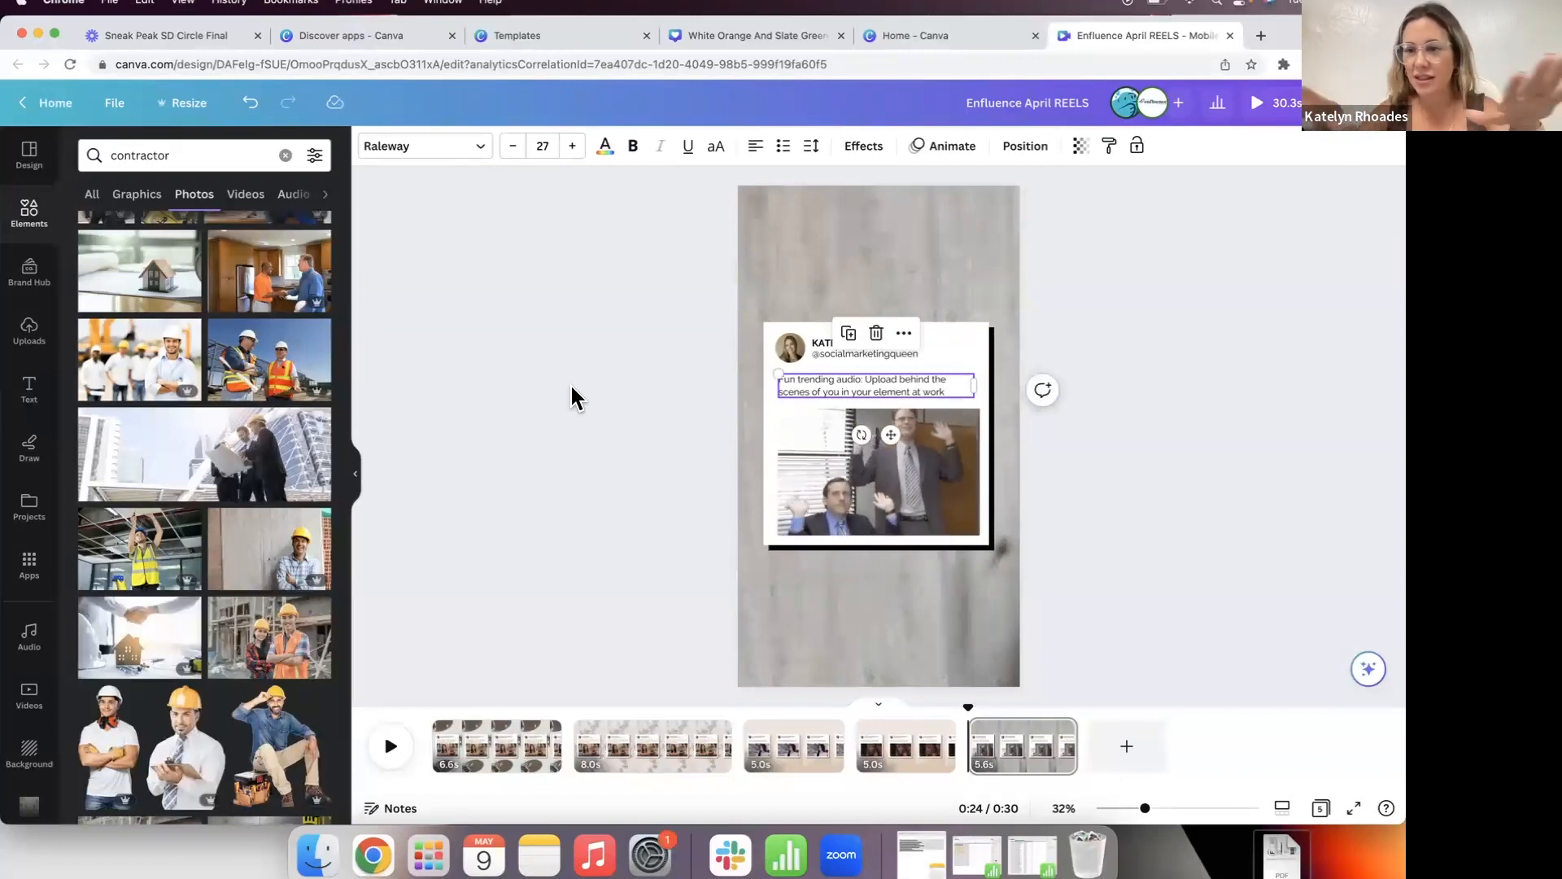
pyautogui.click(474, 147)
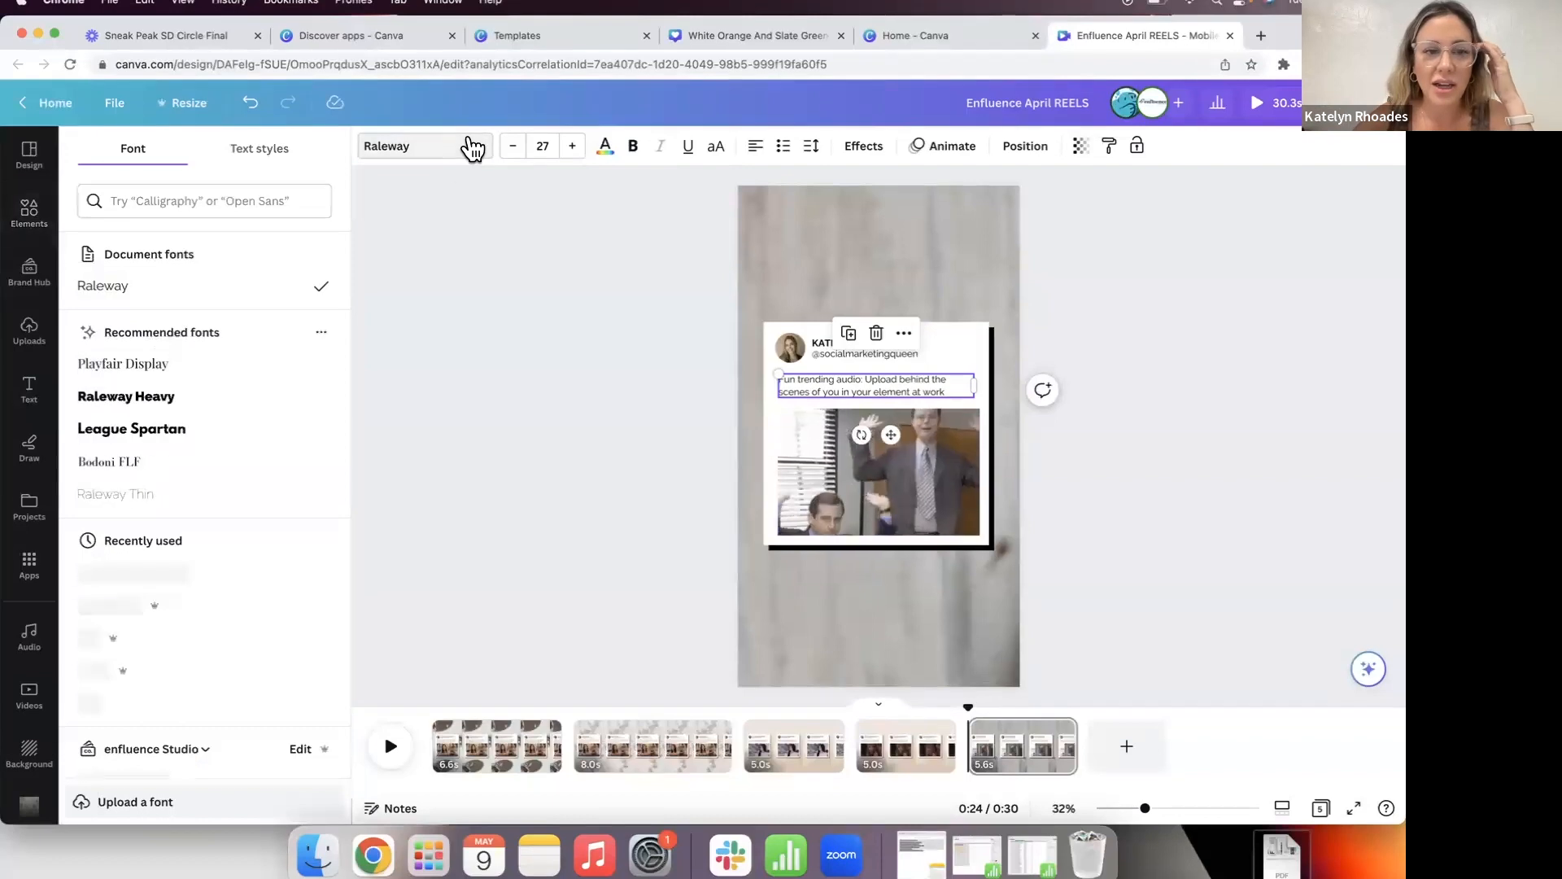
pyautogui.click(268, 409)
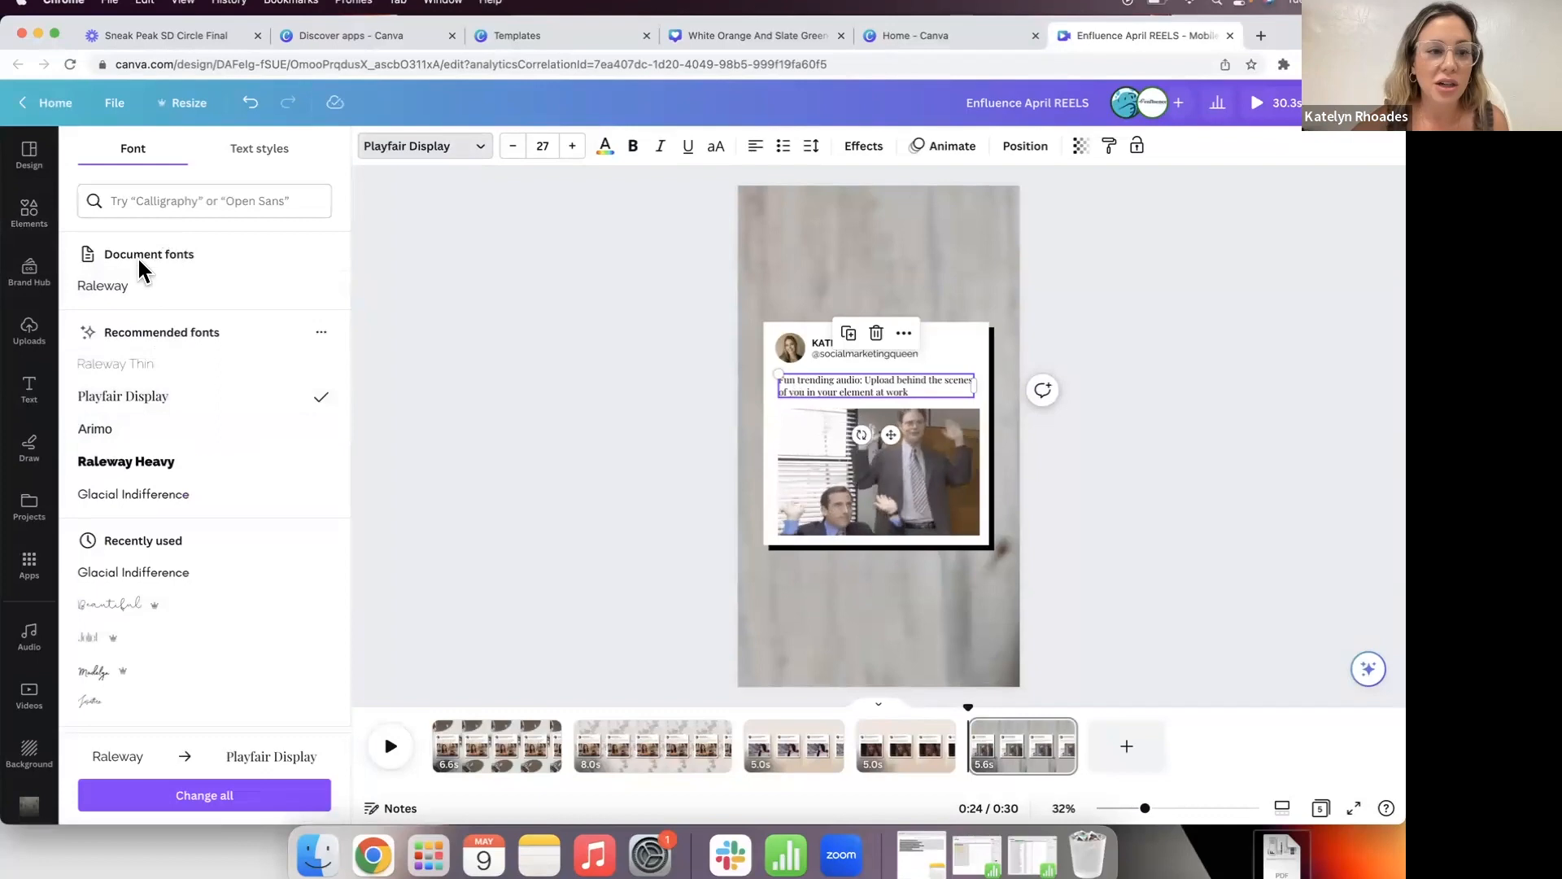
pyautogui.click(133, 299)
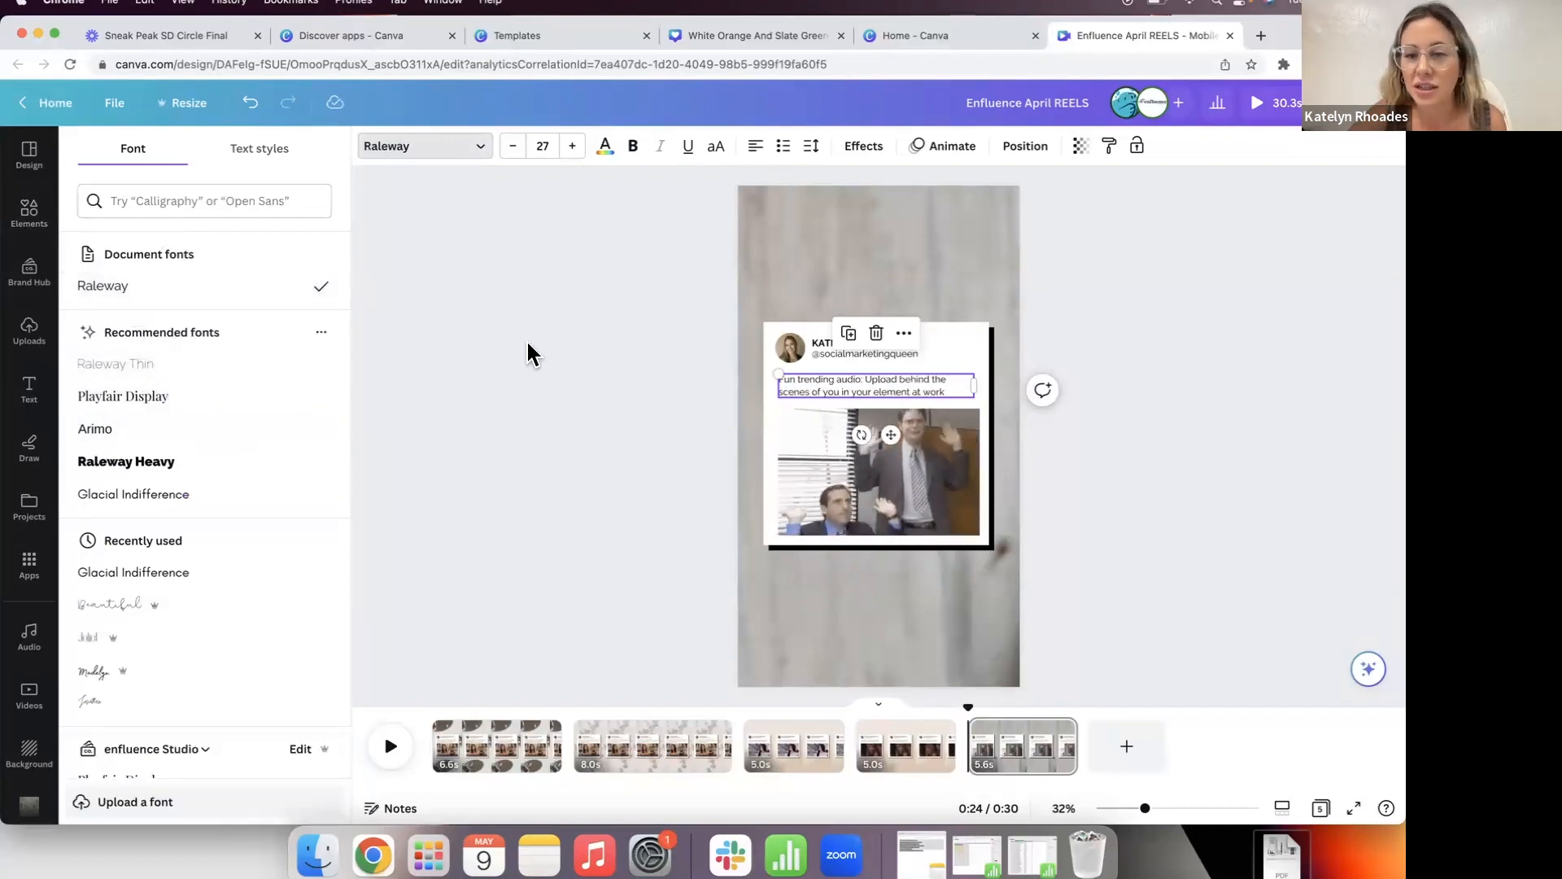
pyautogui.click(527, 351)
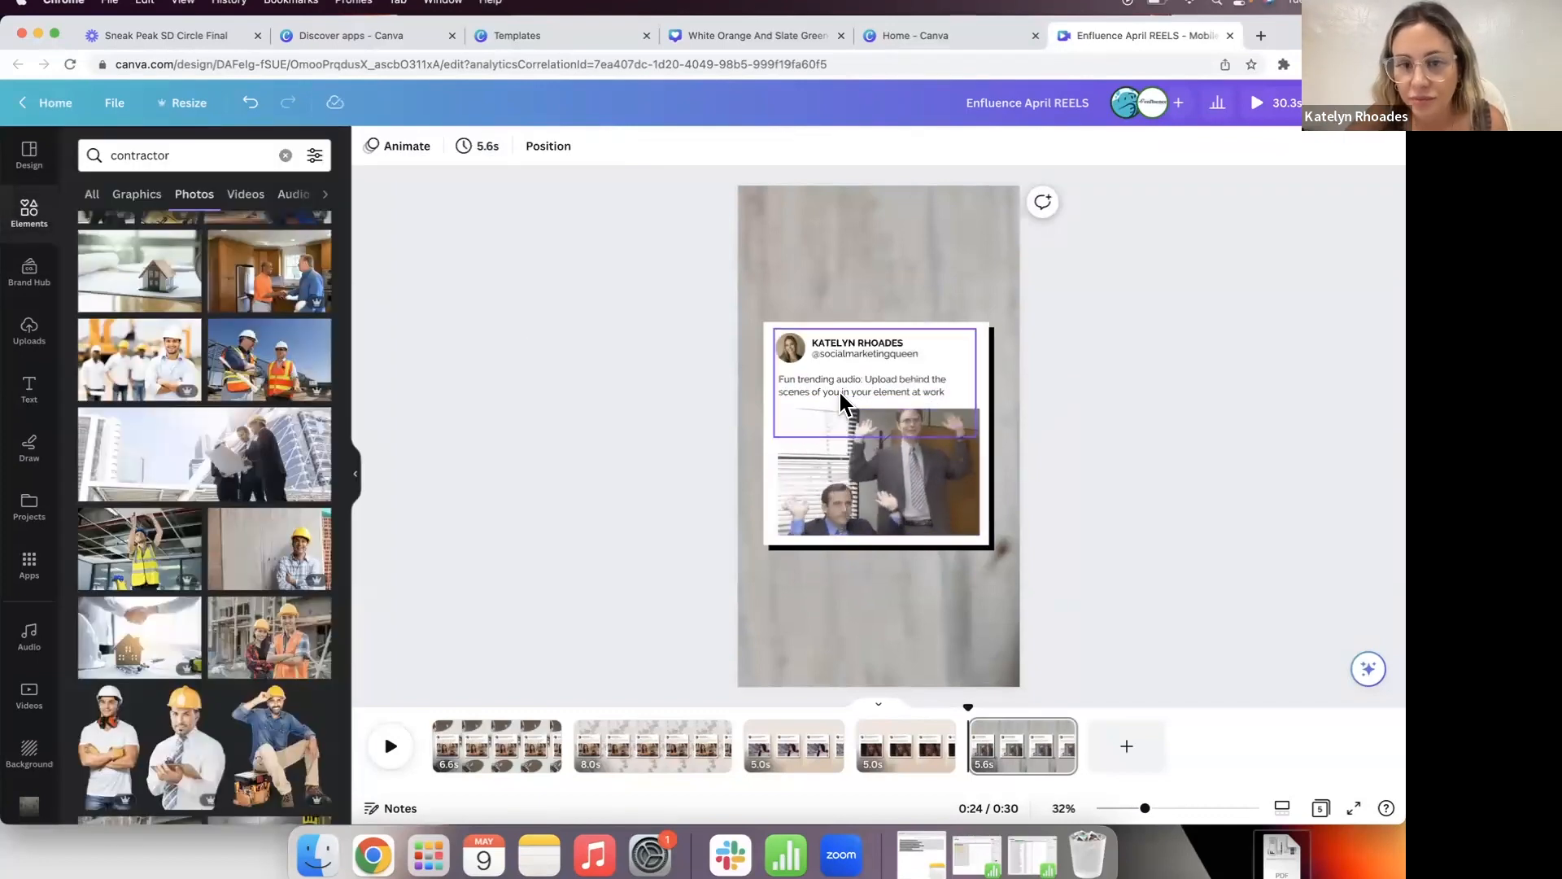
# Step: Change the caption to 'POV: You just hired us to repaint your entire house while you sit back and relax.'
pyautogui.doubleClick(807, 389)
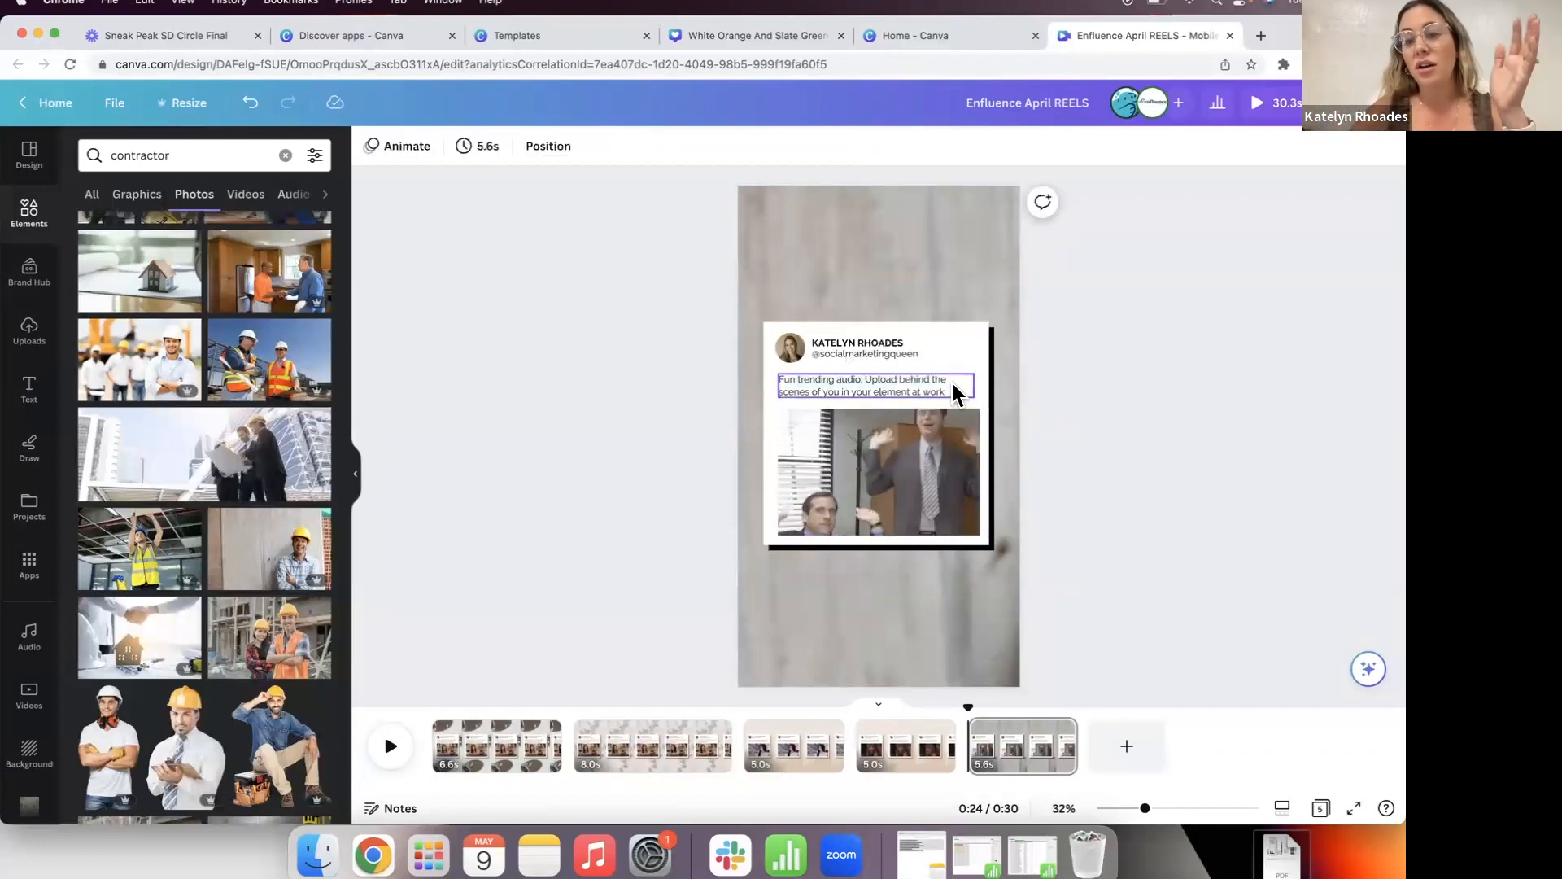
pyautogui.click(593, 530)
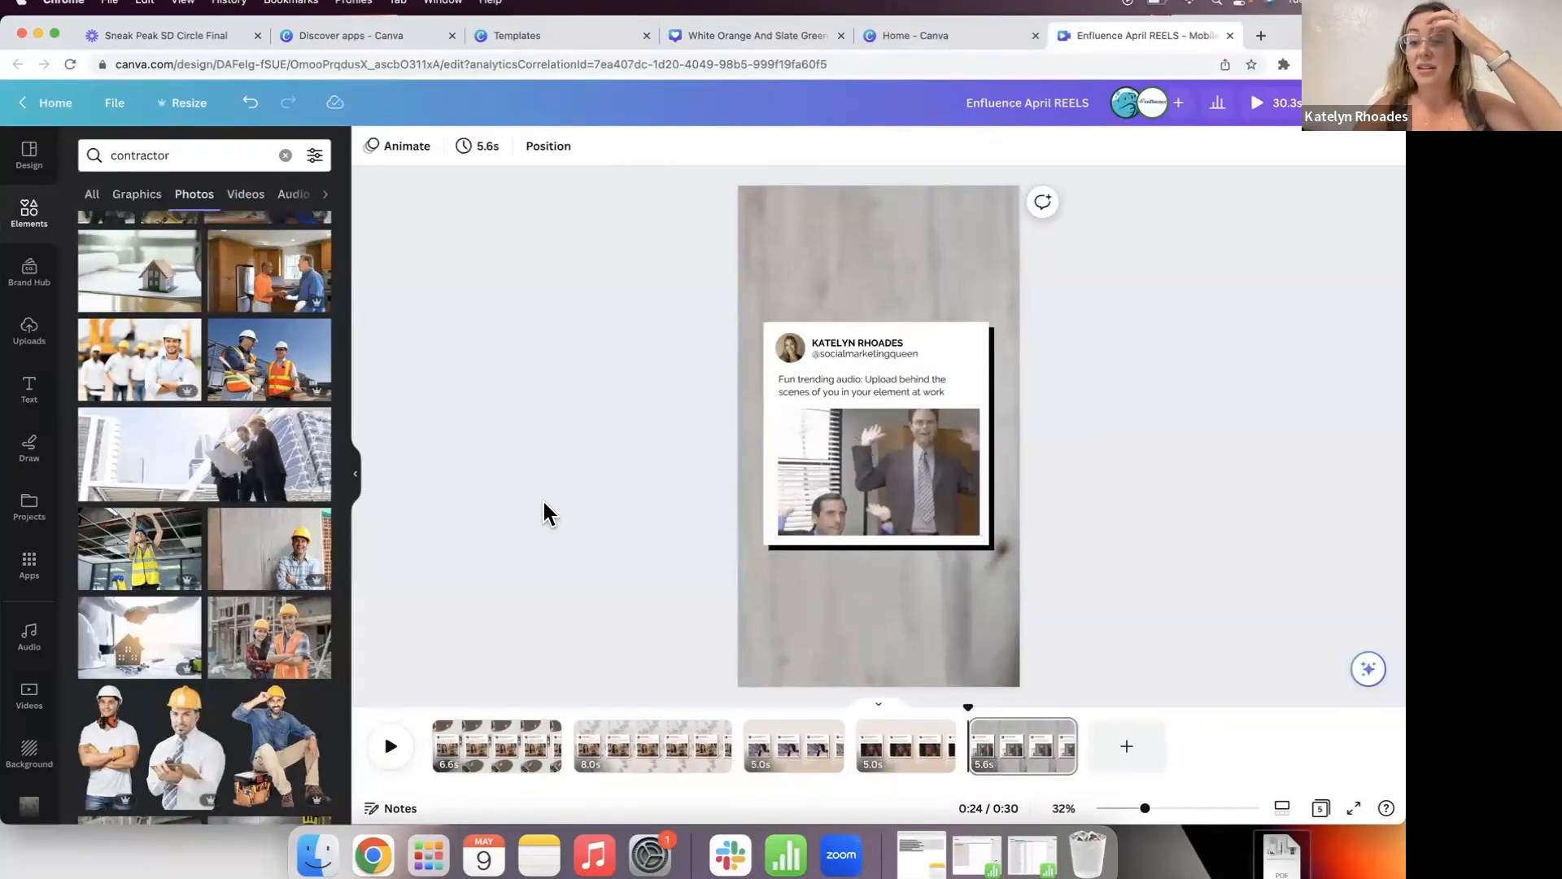
pyautogui.click(812, 376)
pyautogui.doubleClick(804, 382)
pyautogui.write('POV')
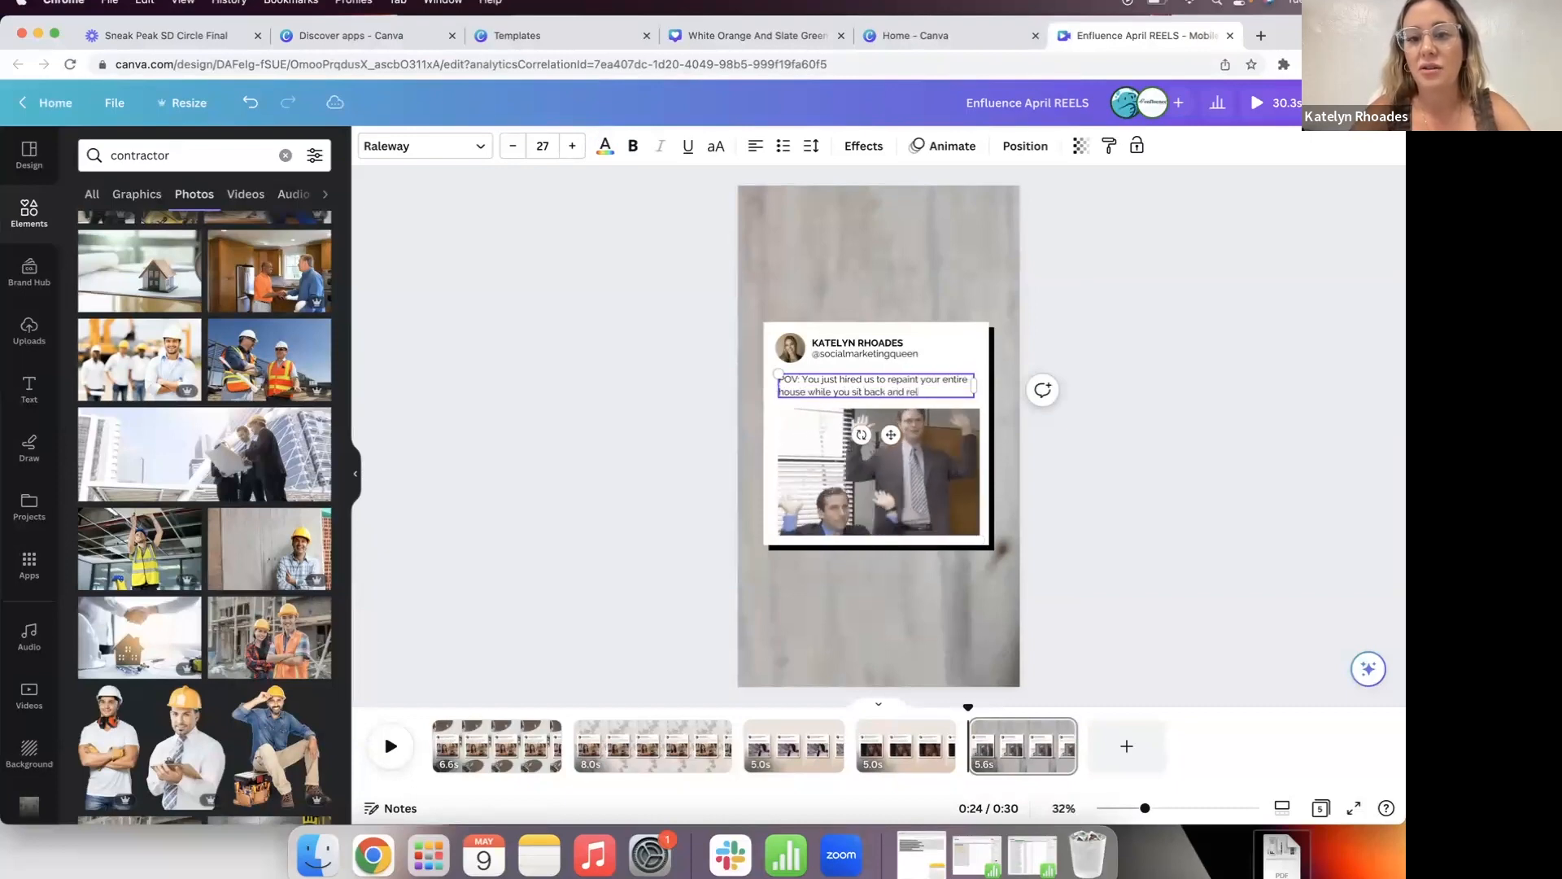
pyautogui.click(596, 466)
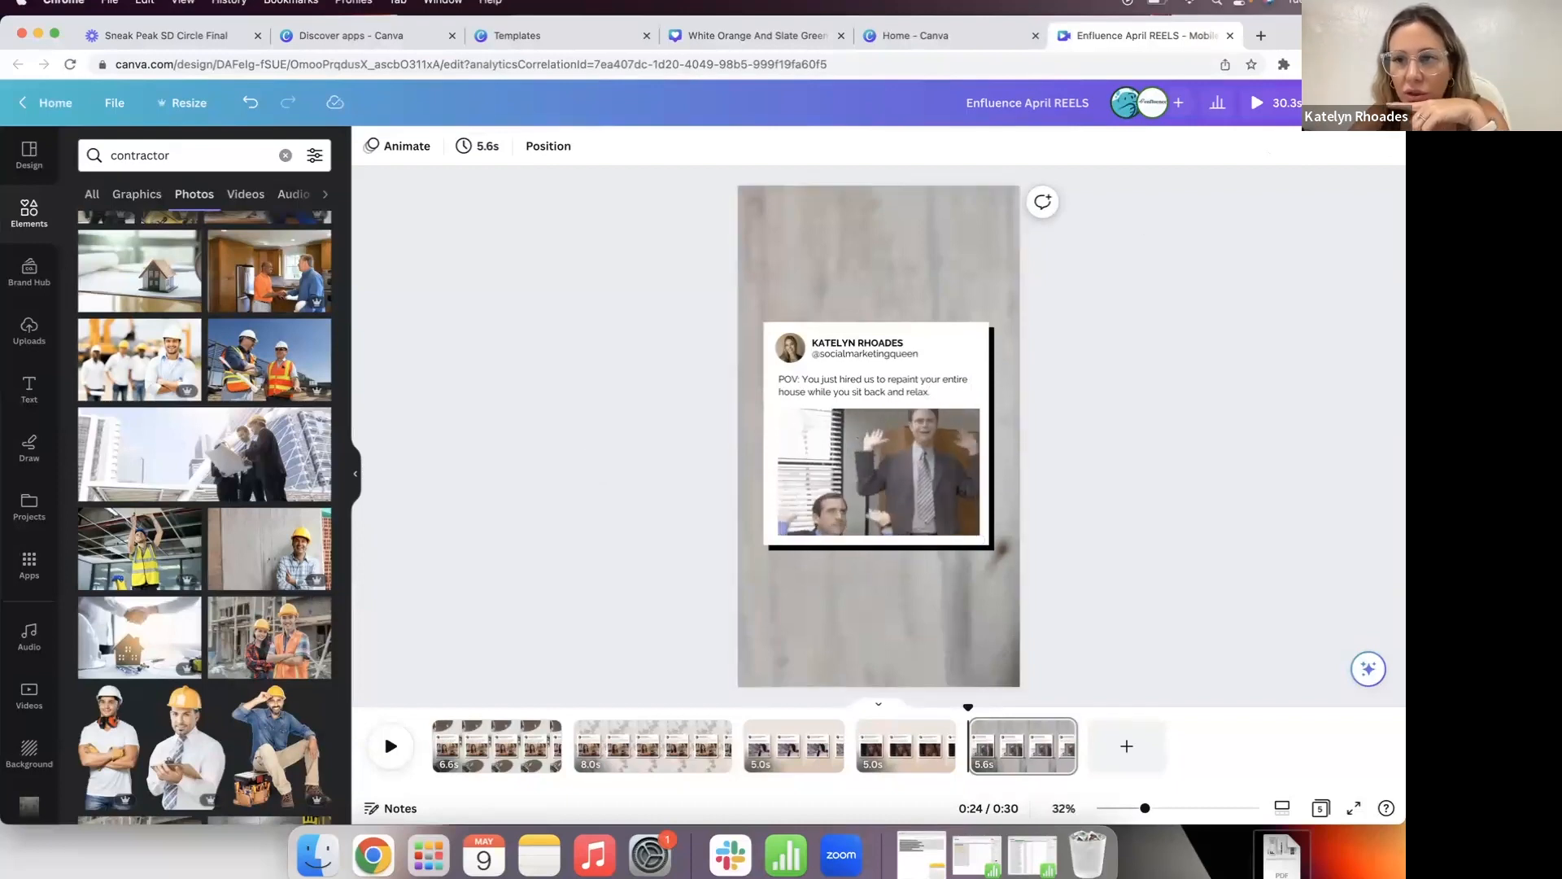
pyautogui.click(1356, 103)
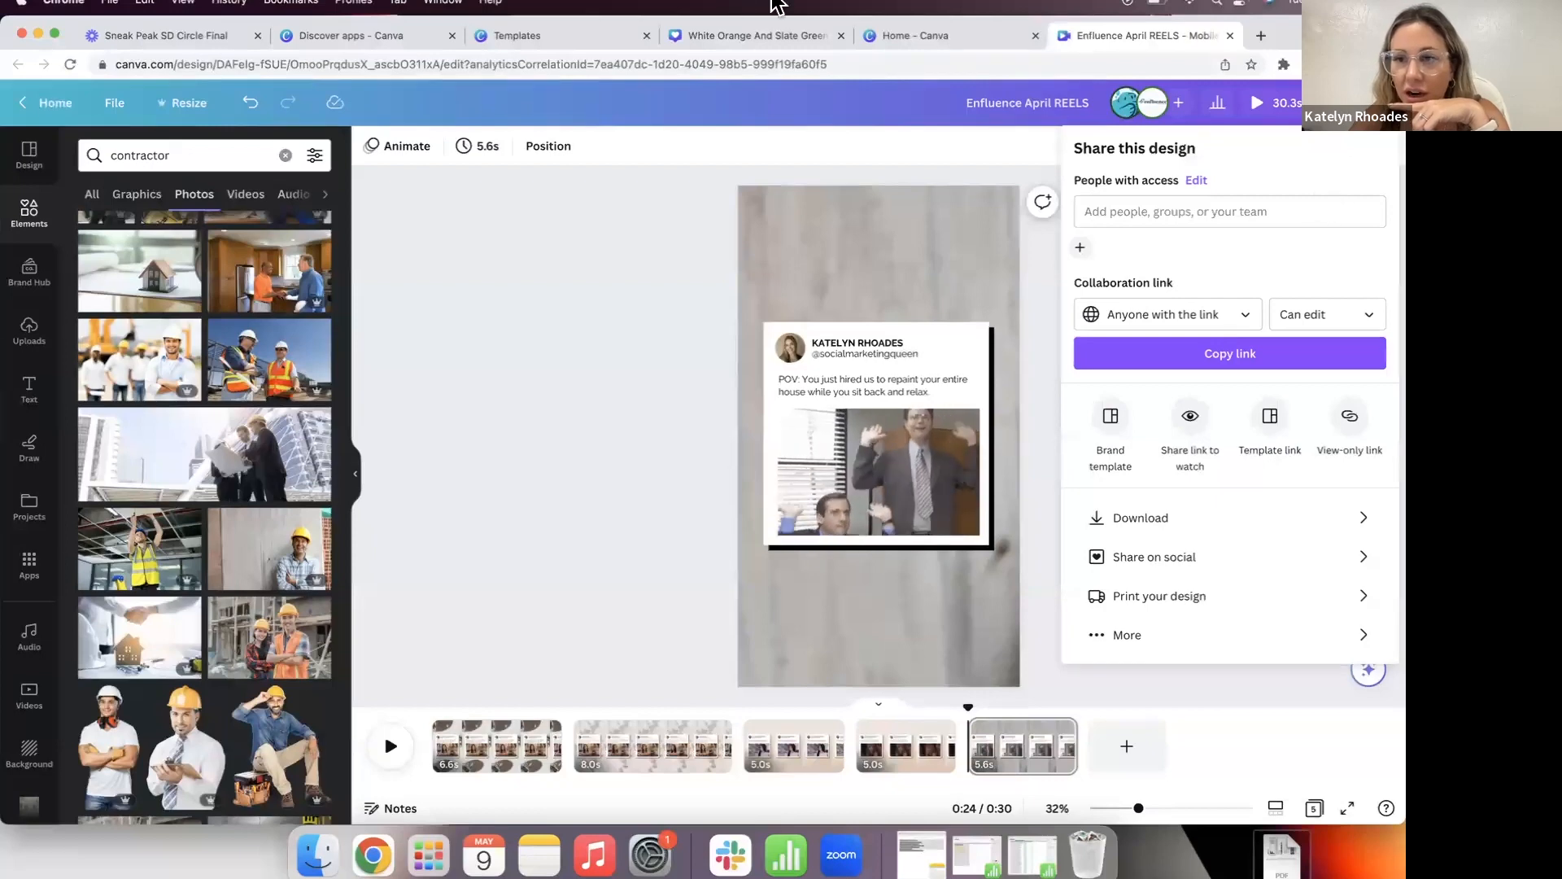
# Step: Download only page 5 of the reel as an MP4 video, then view page 2
pyautogui.click(1261, 525)
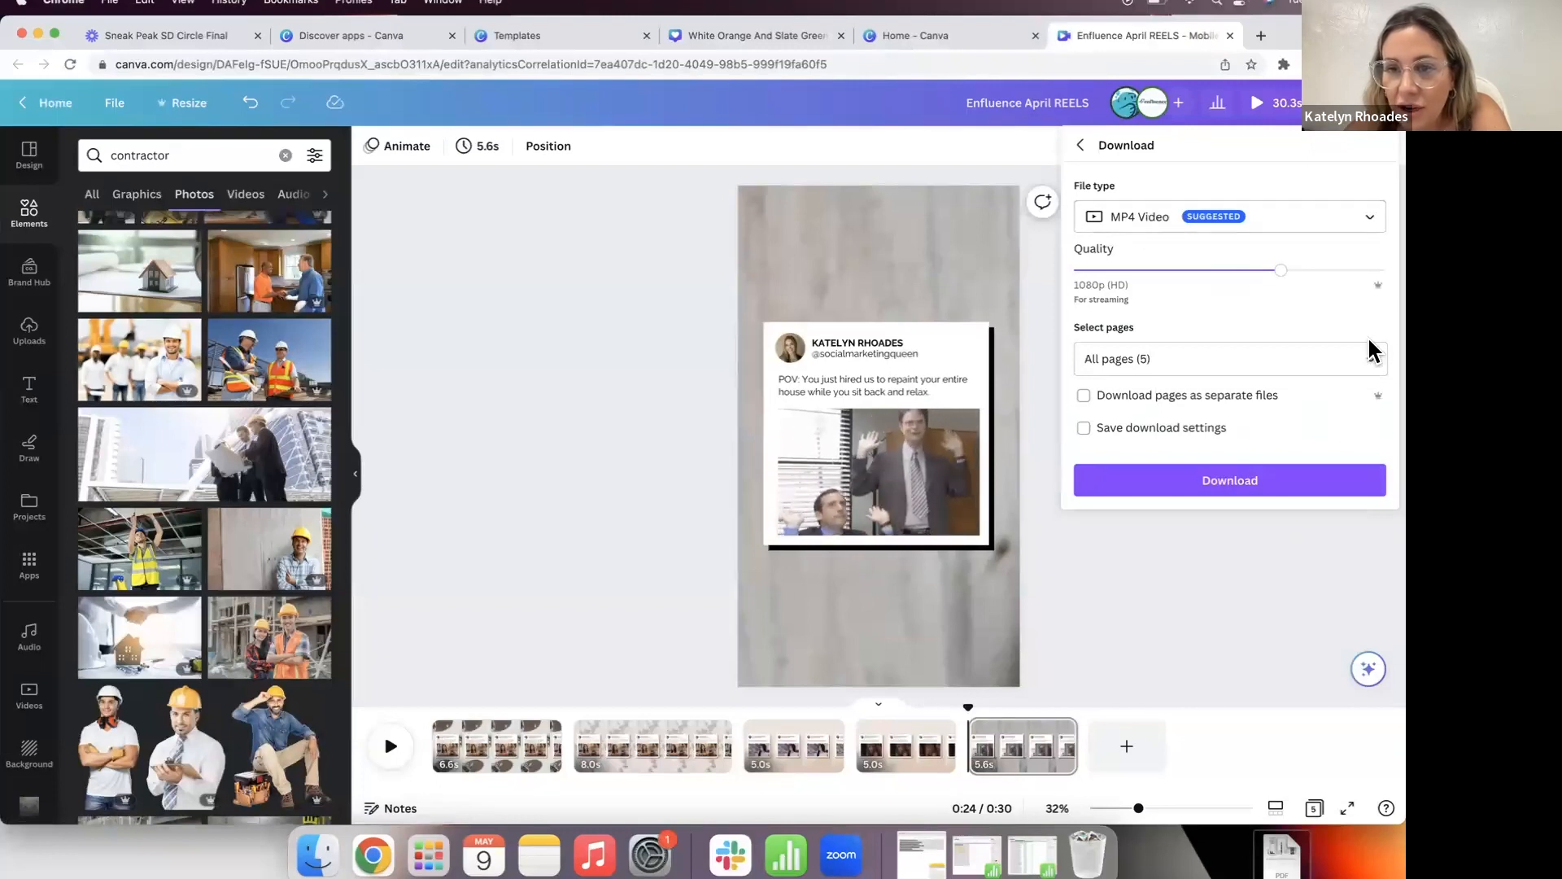
pyautogui.click(1373, 362)
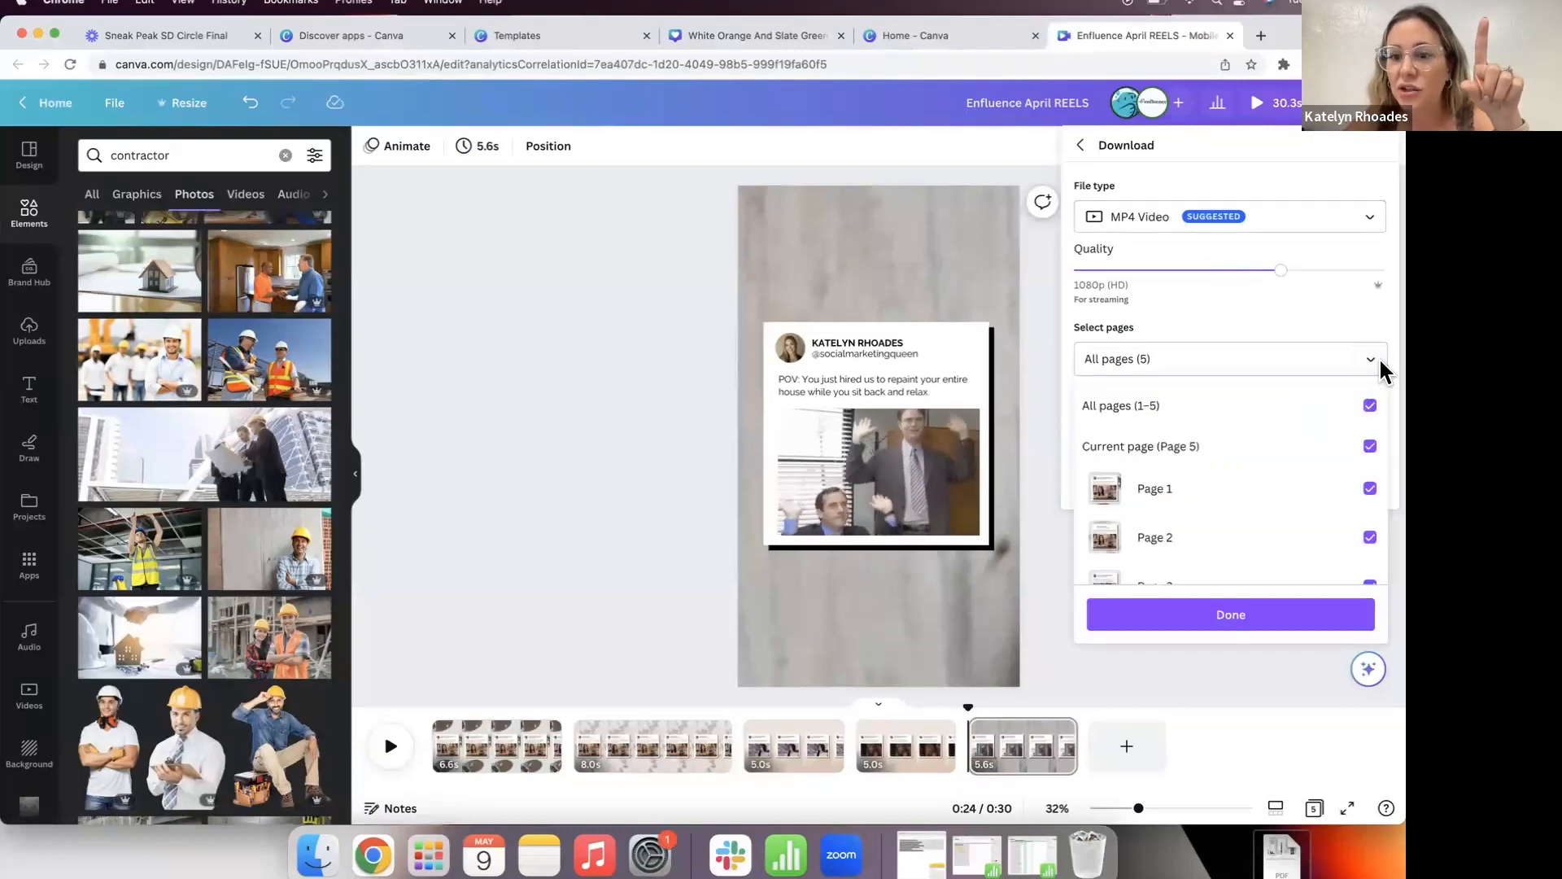
pyautogui.click(1333, 423)
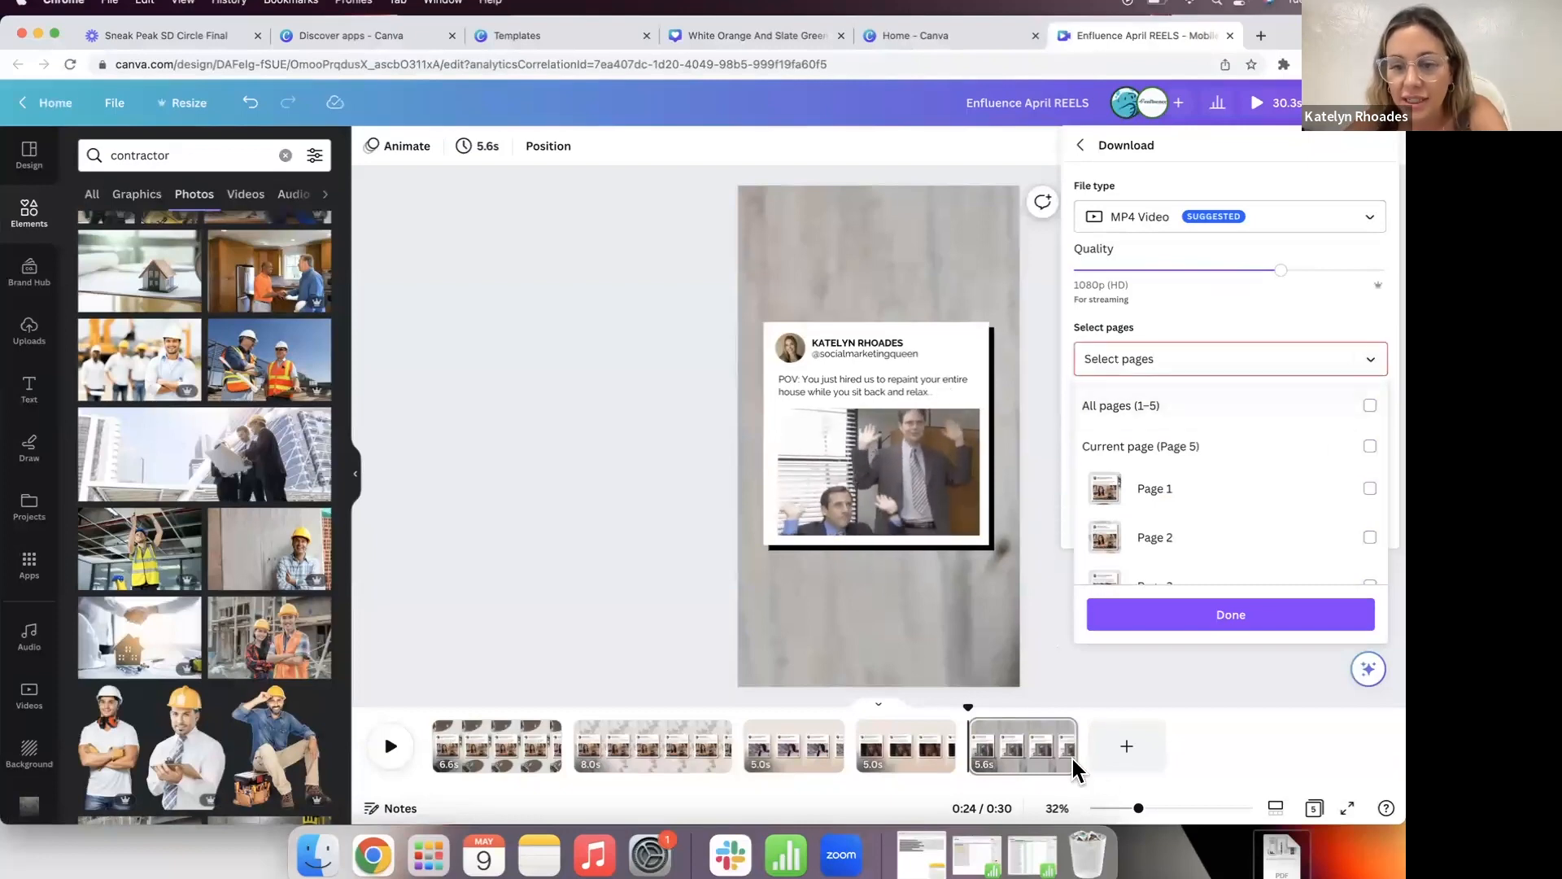
pyautogui.scroll(-3, 1112, 583)
pyautogui.click(1136, 563)
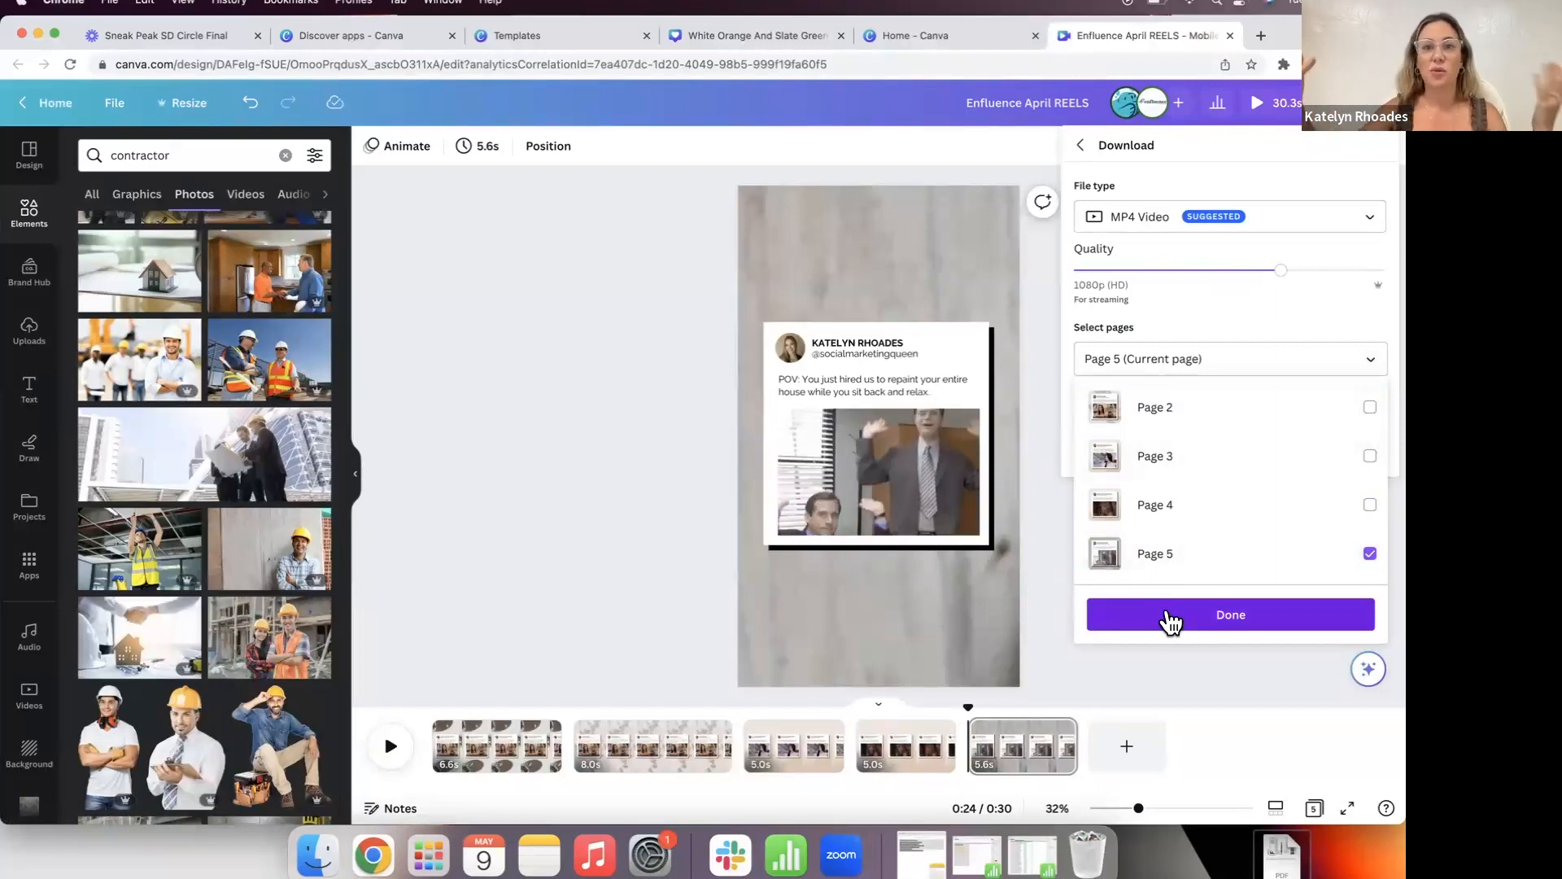
pyautogui.click(1172, 620)
pyautogui.click(789, 746)
pyautogui.click(639, 744)
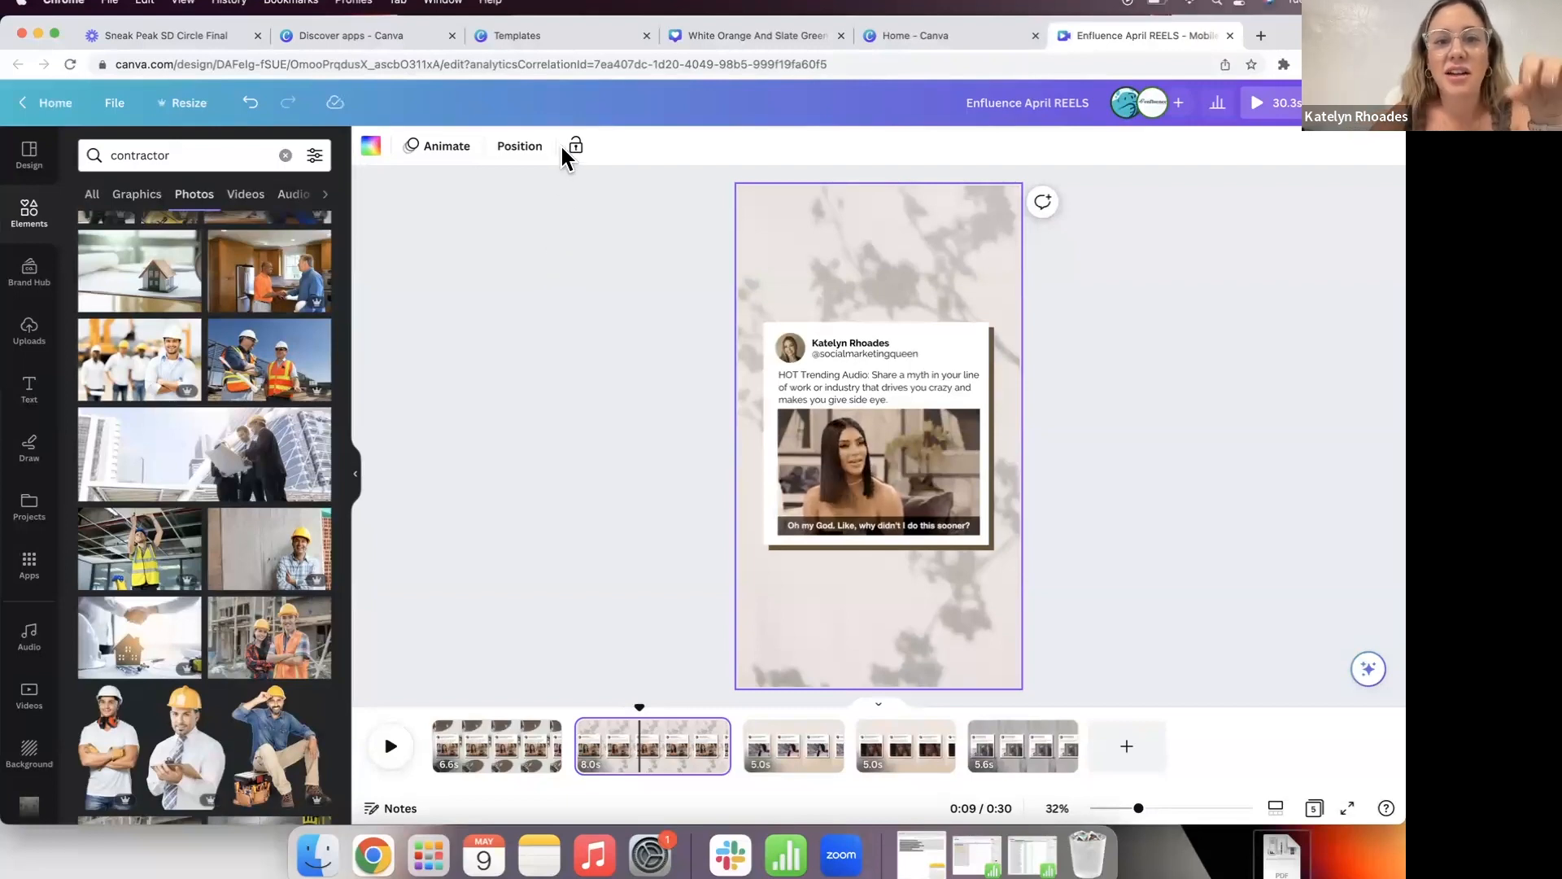
# Step: From the final page, copy the design's 'Anyone with the link, Can edit' link
pyautogui.click(513, 415)
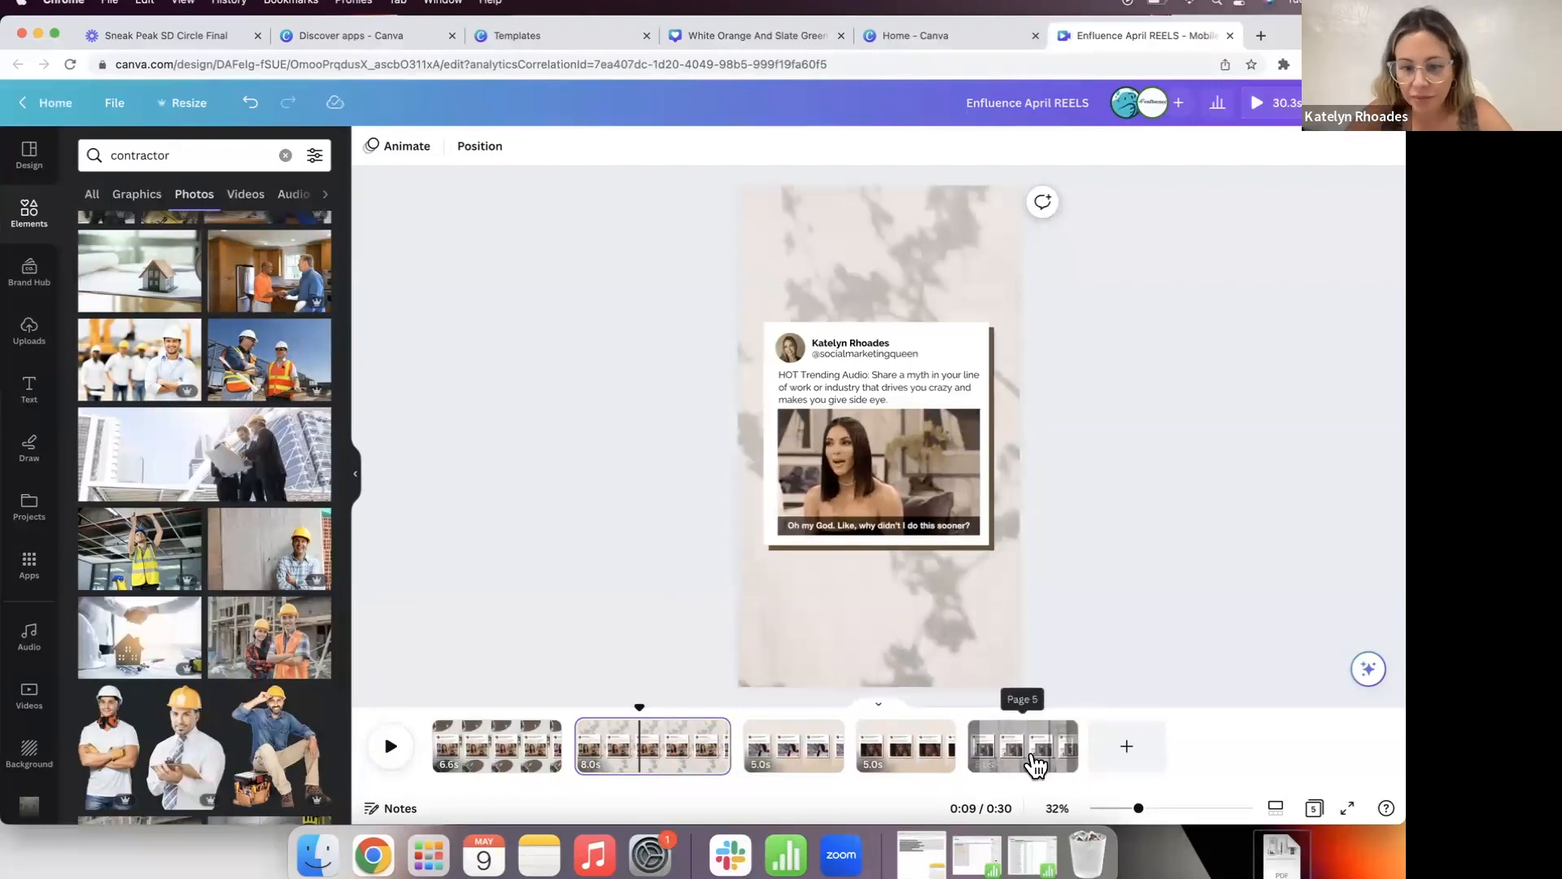
pyautogui.click(1059, 750)
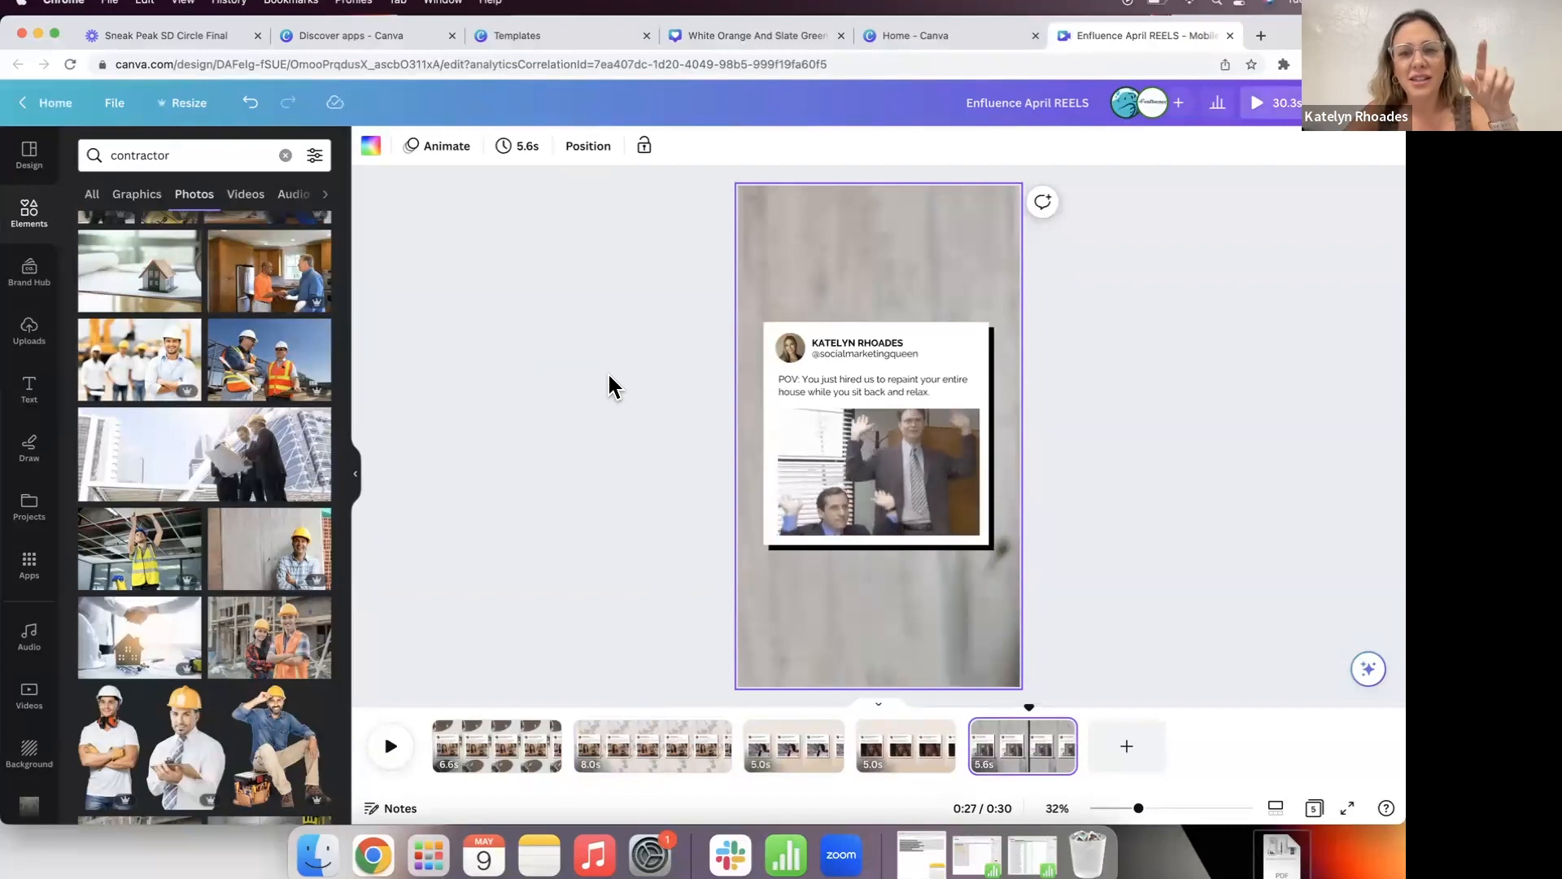
pyautogui.scroll(2, 569, 363)
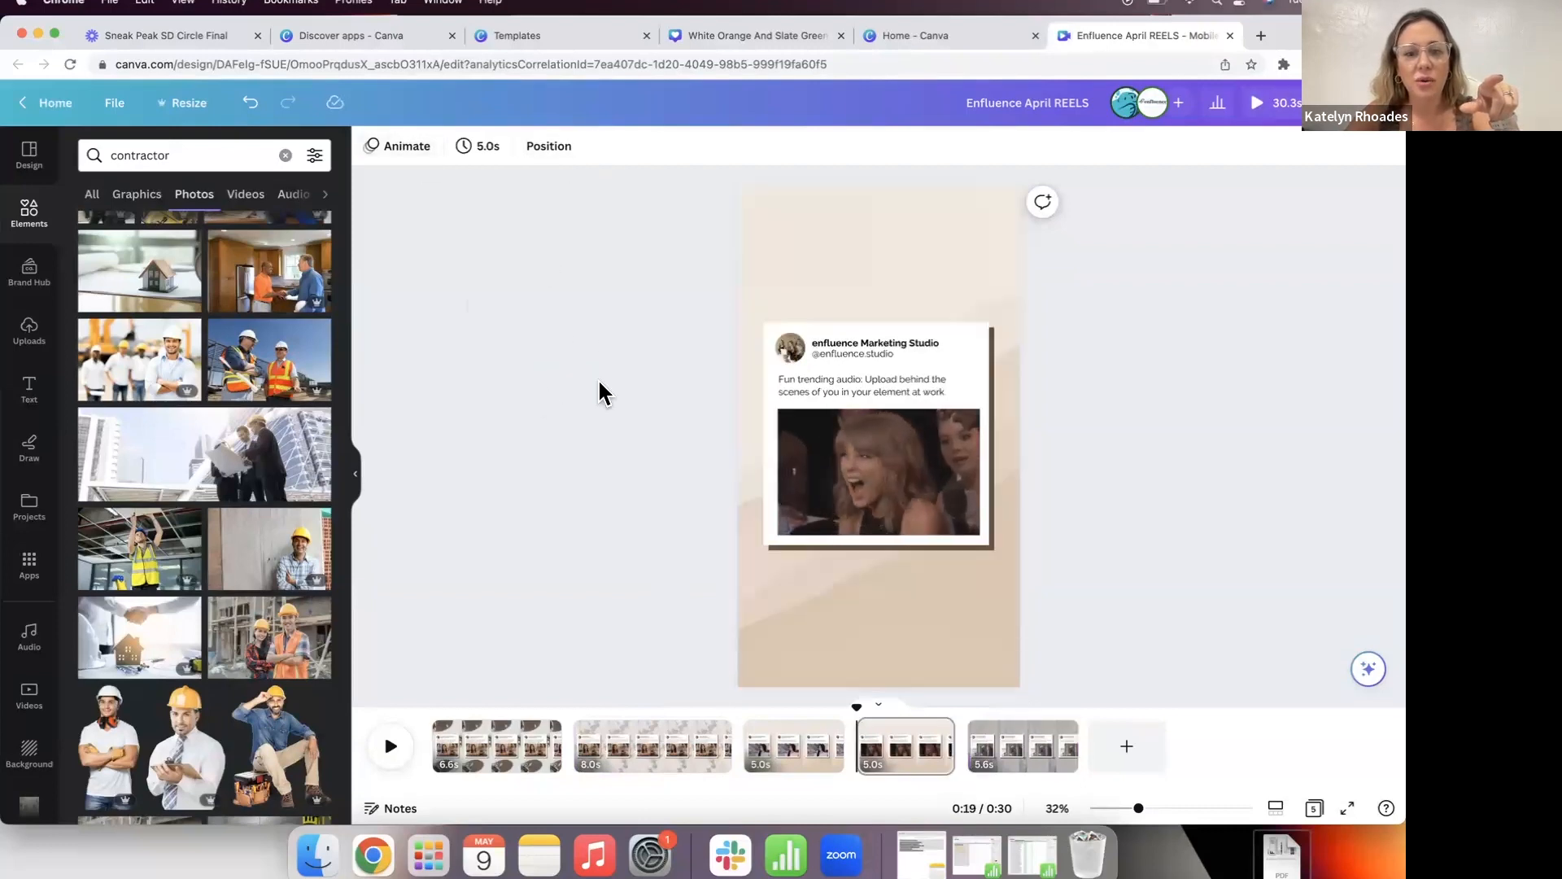
pyautogui.click(1008, 761)
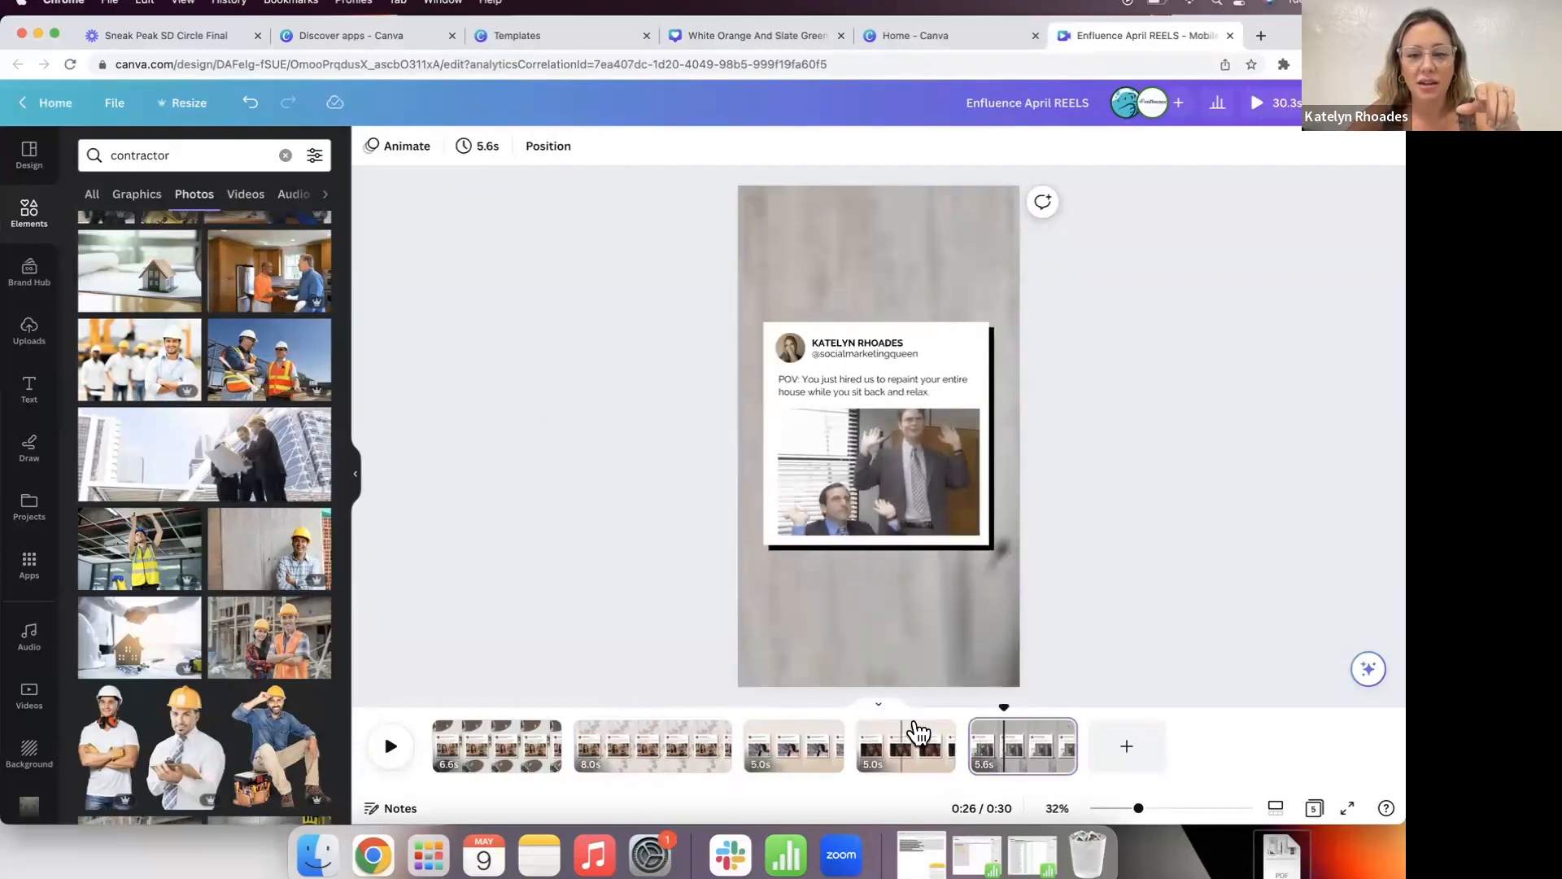
pyautogui.click(1347, 102)
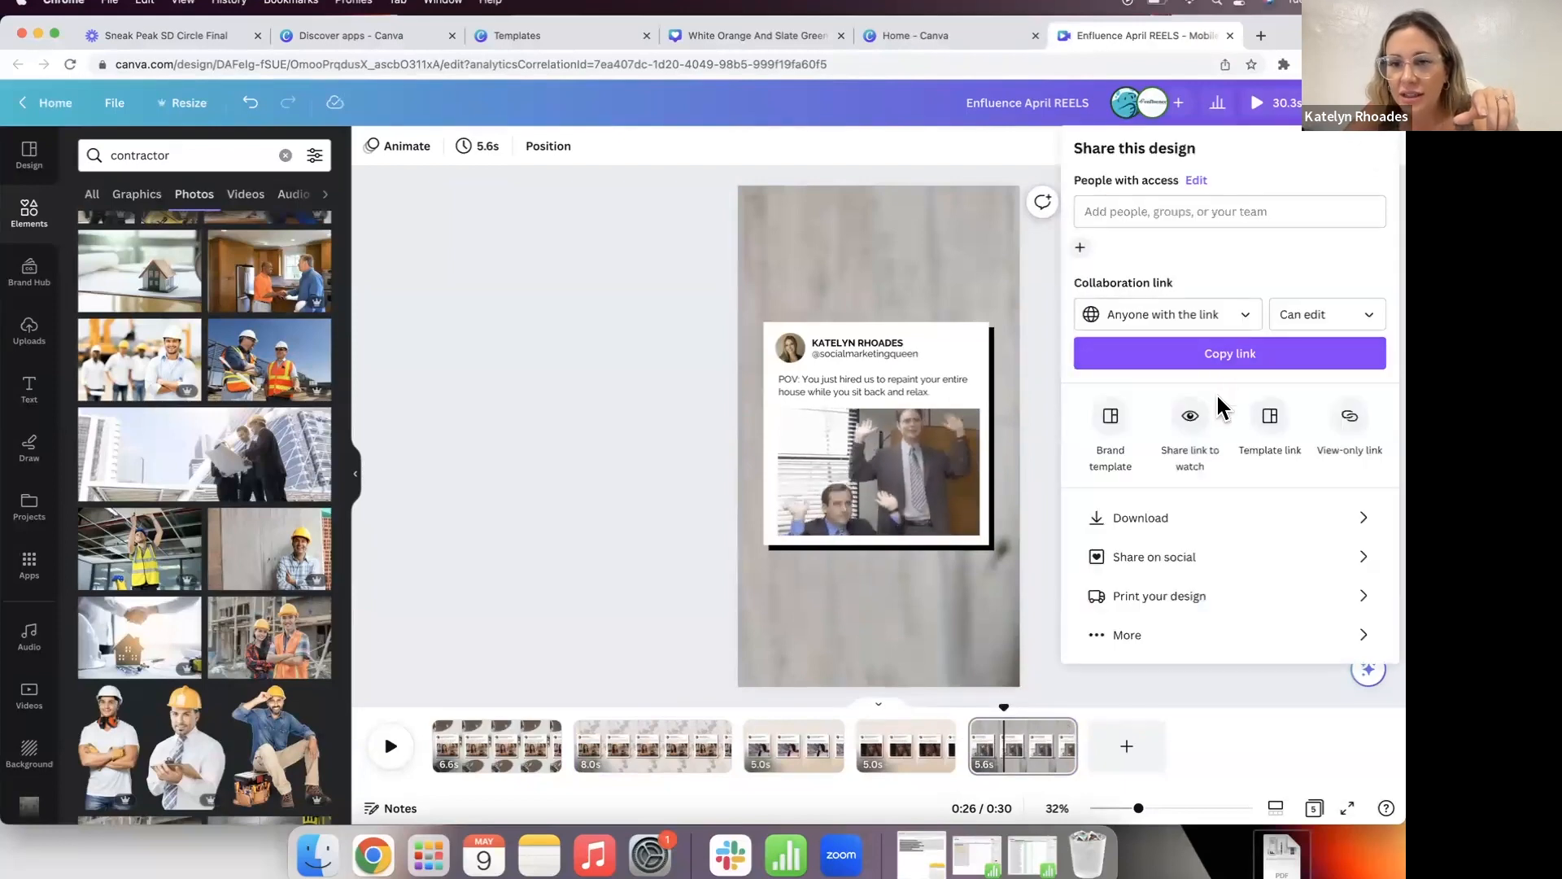
pyautogui.click(1274, 359)
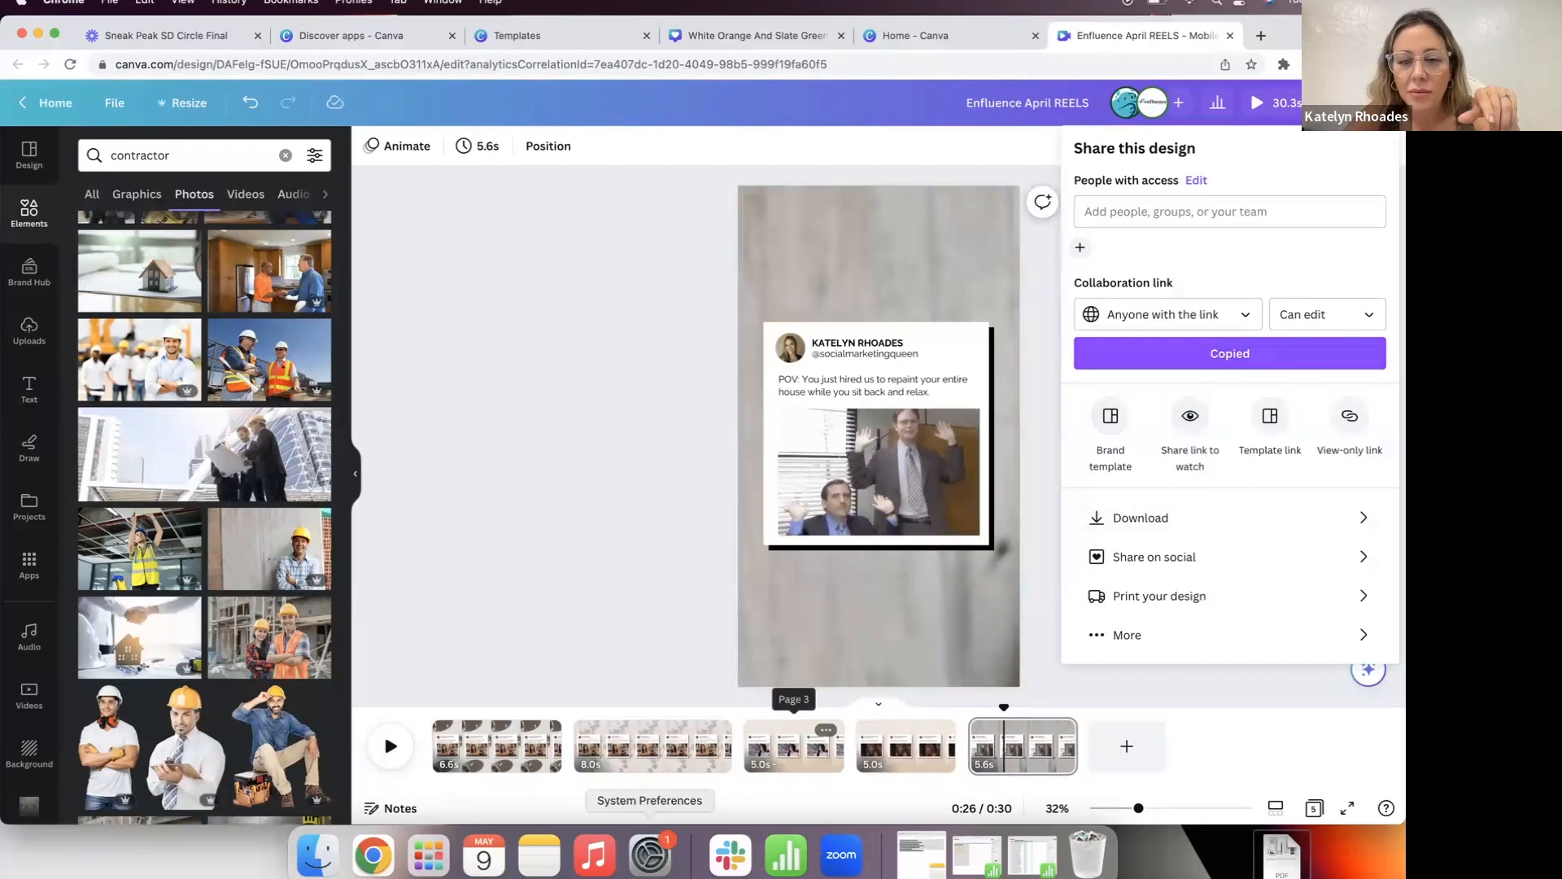
# Step: Open the two-teammate group DM in Slack, then go back to Canva's home page
pyautogui.click(730, 855)
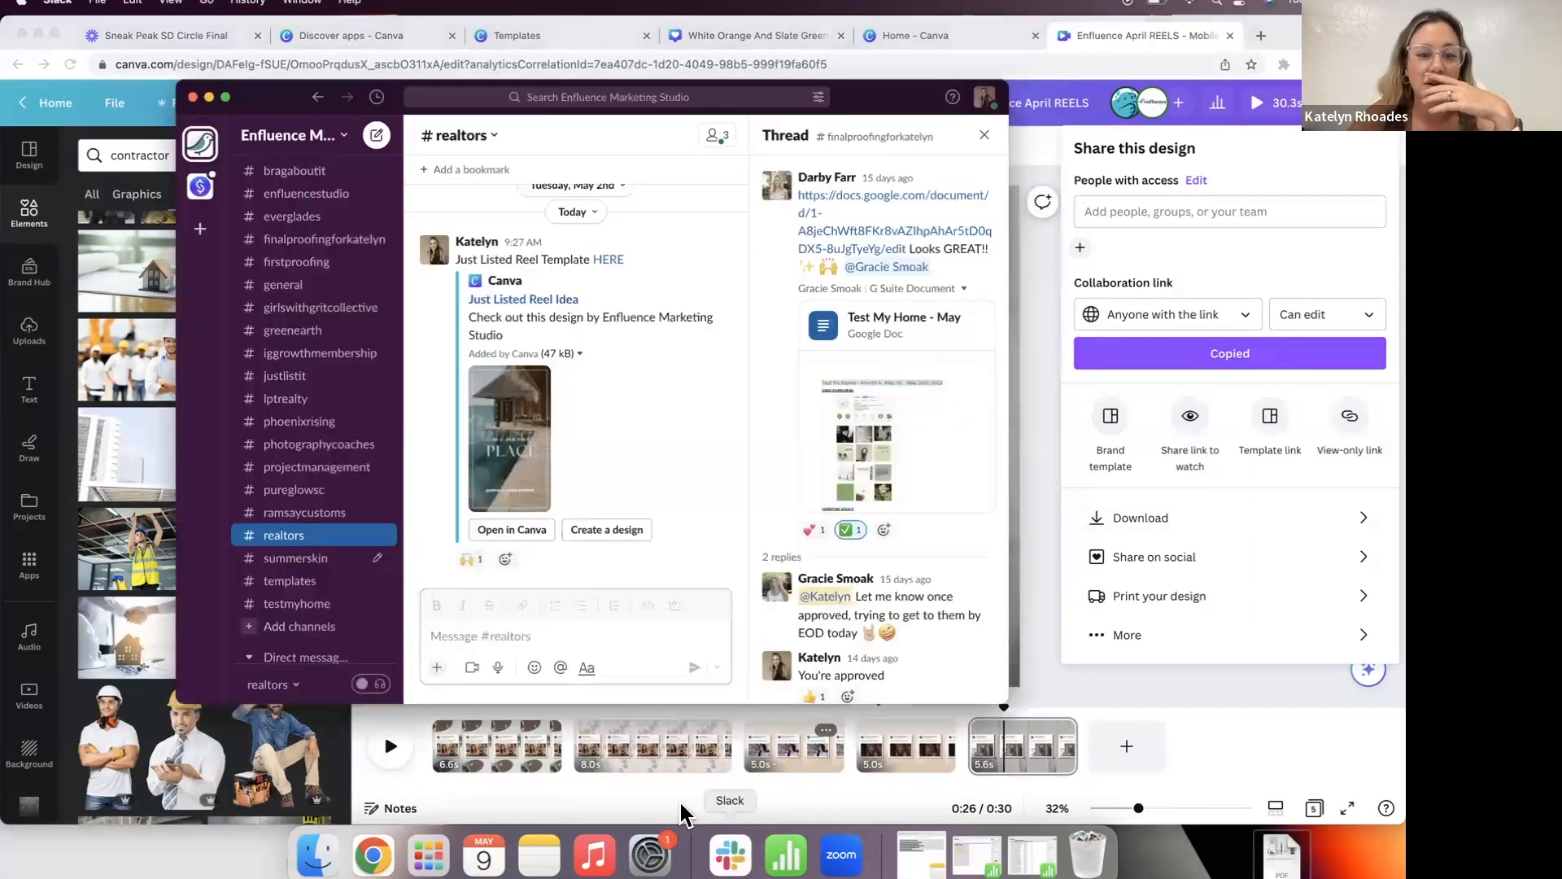
pyautogui.scroll(-5, 337, 553)
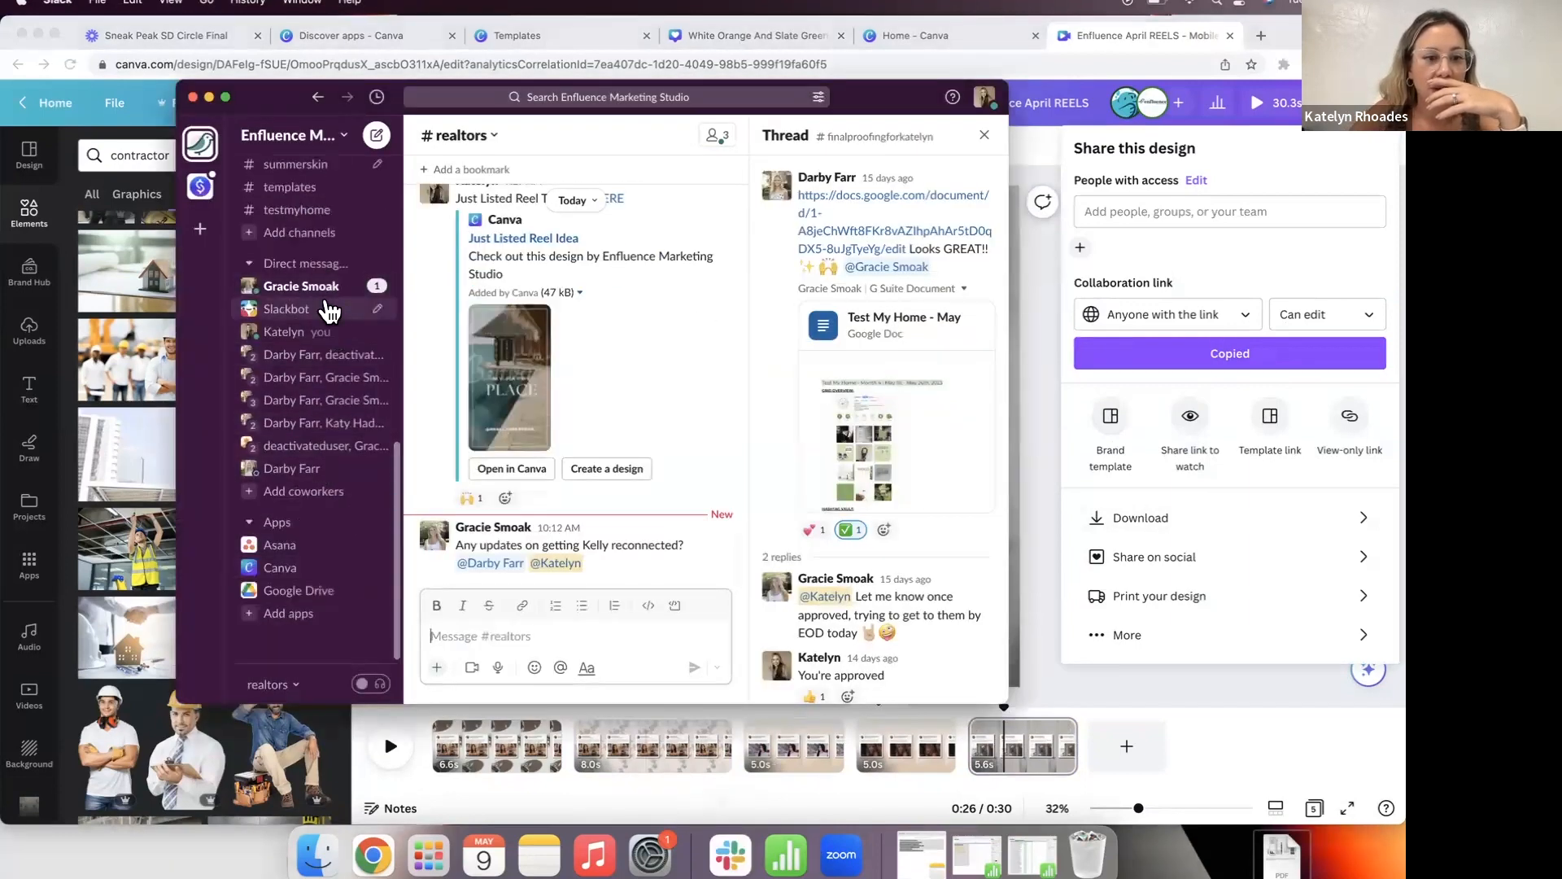
pyautogui.click(322, 355)
pyautogui.click(342, 378)
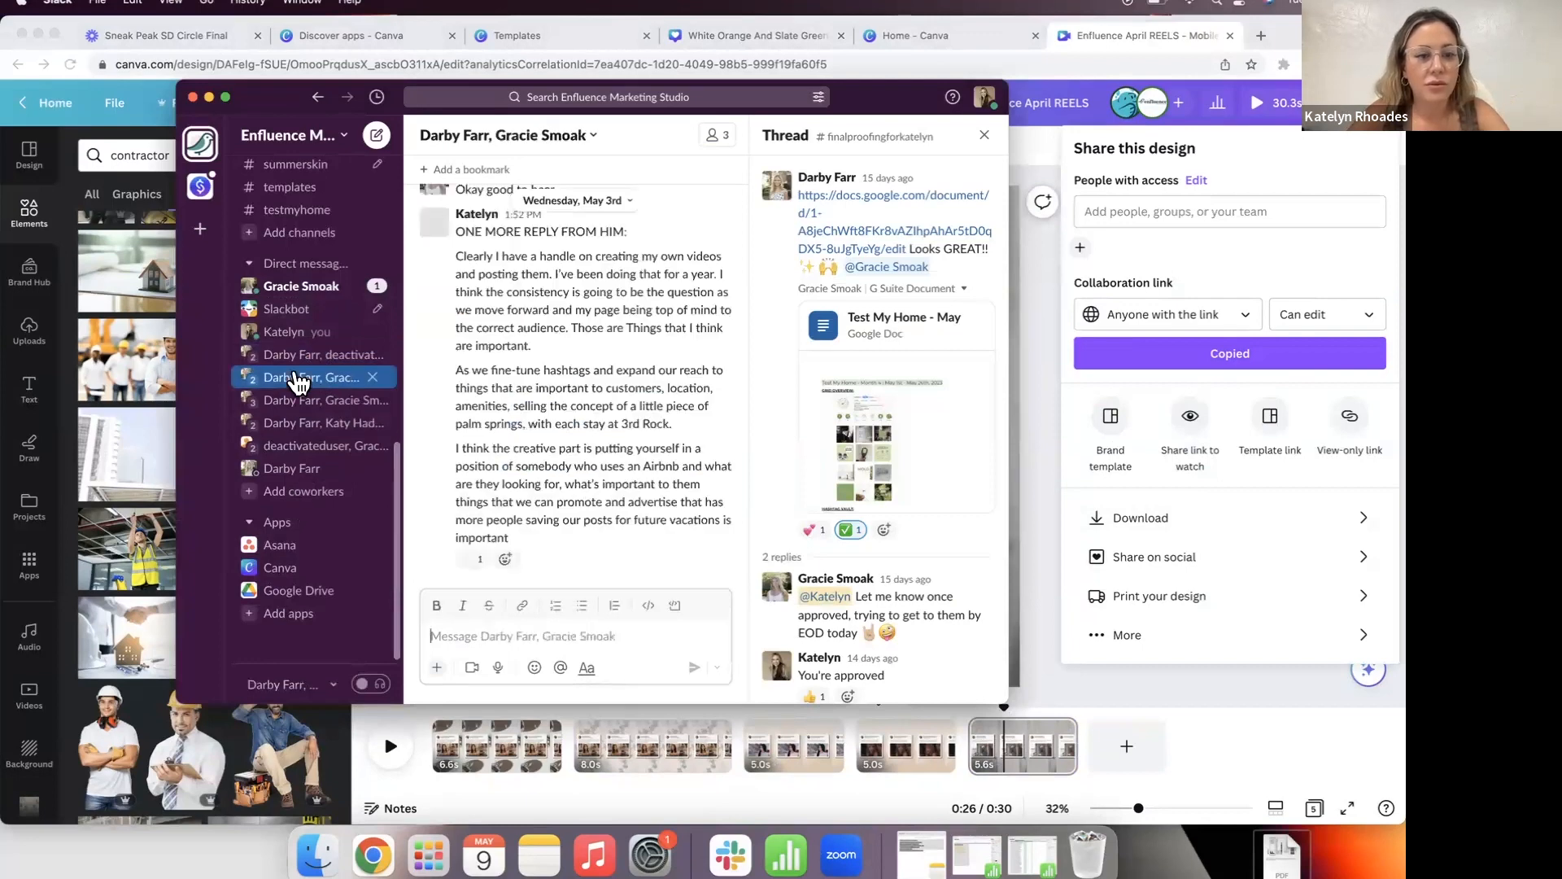
pyautogui.click(1036, 417)
pyautogui.click(36, 106)
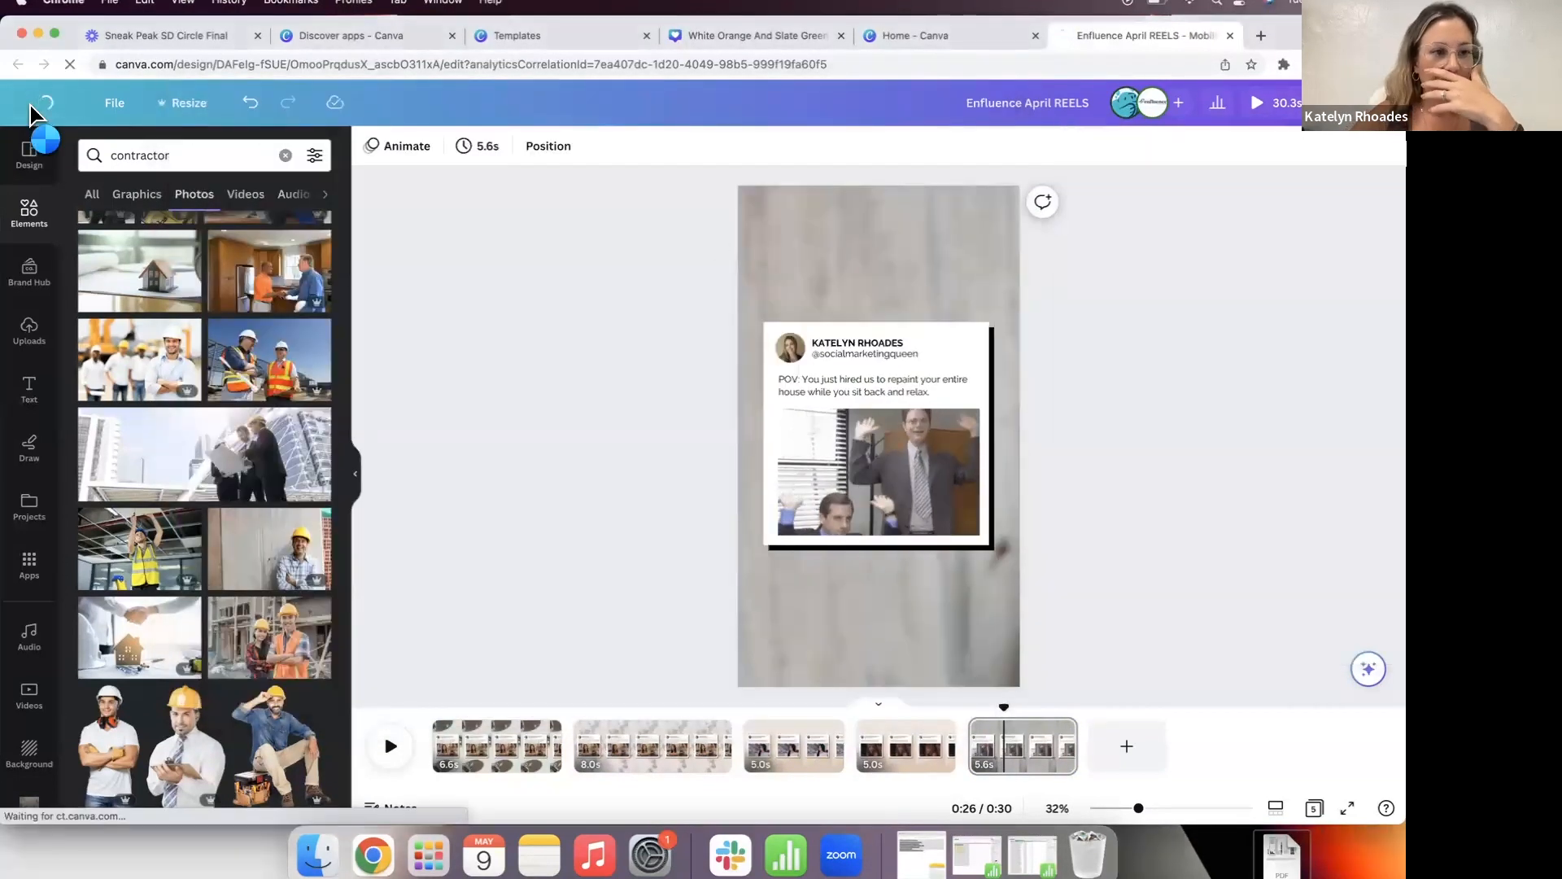
# Step: Search Canva templates for 'engagement instagram' and choose the instagram engagement suggestion
pyautogui.scroll(-5, 405, 493)
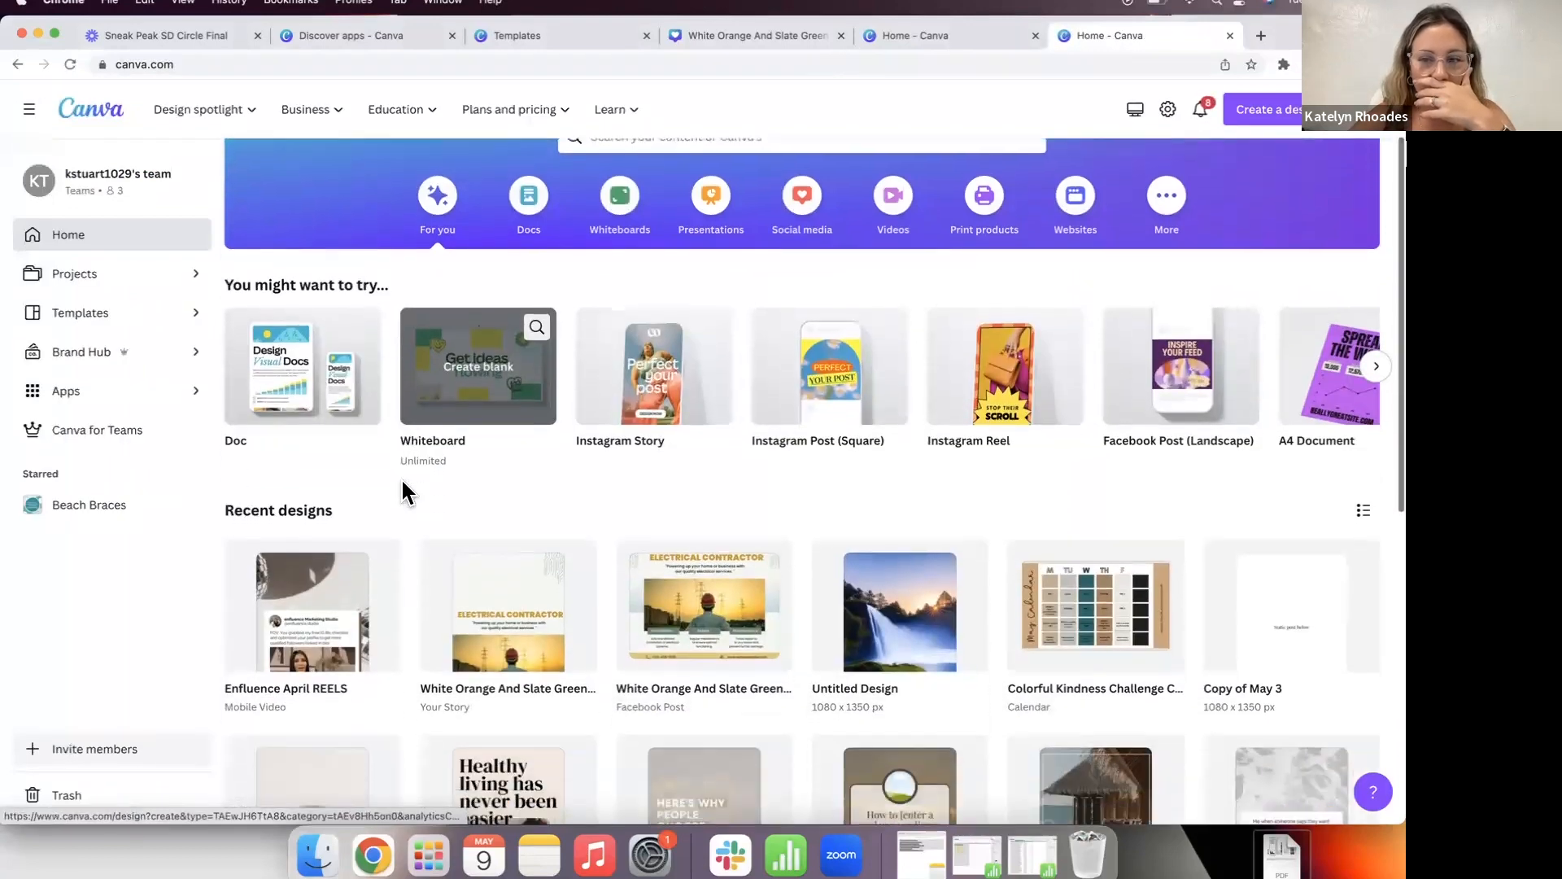
pyautogui.scroll(5, 404, 492)
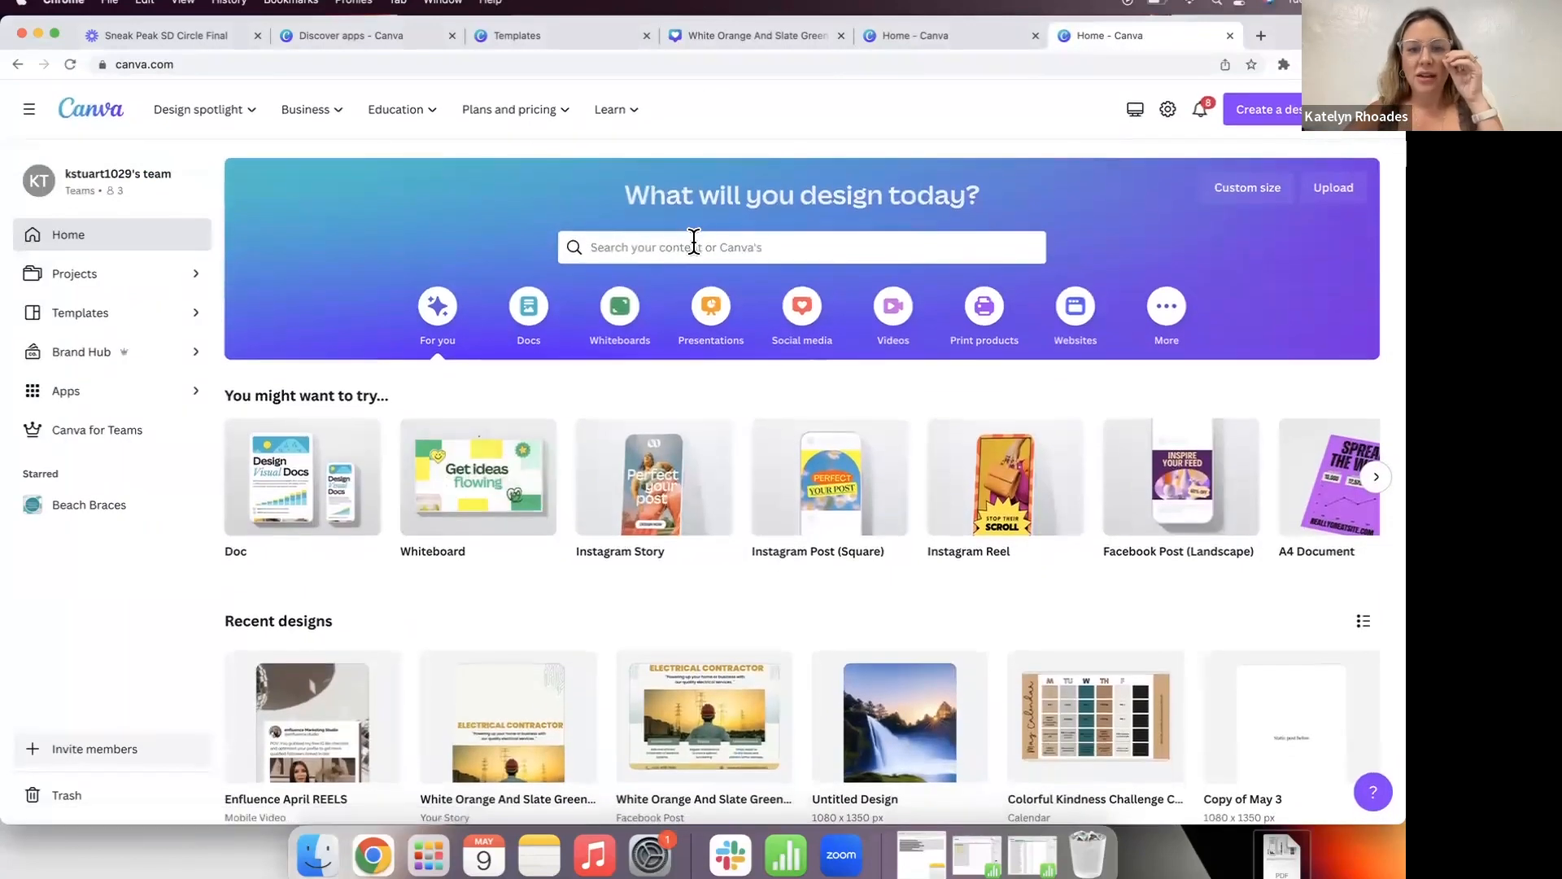
pyautogui.click(693, 245)
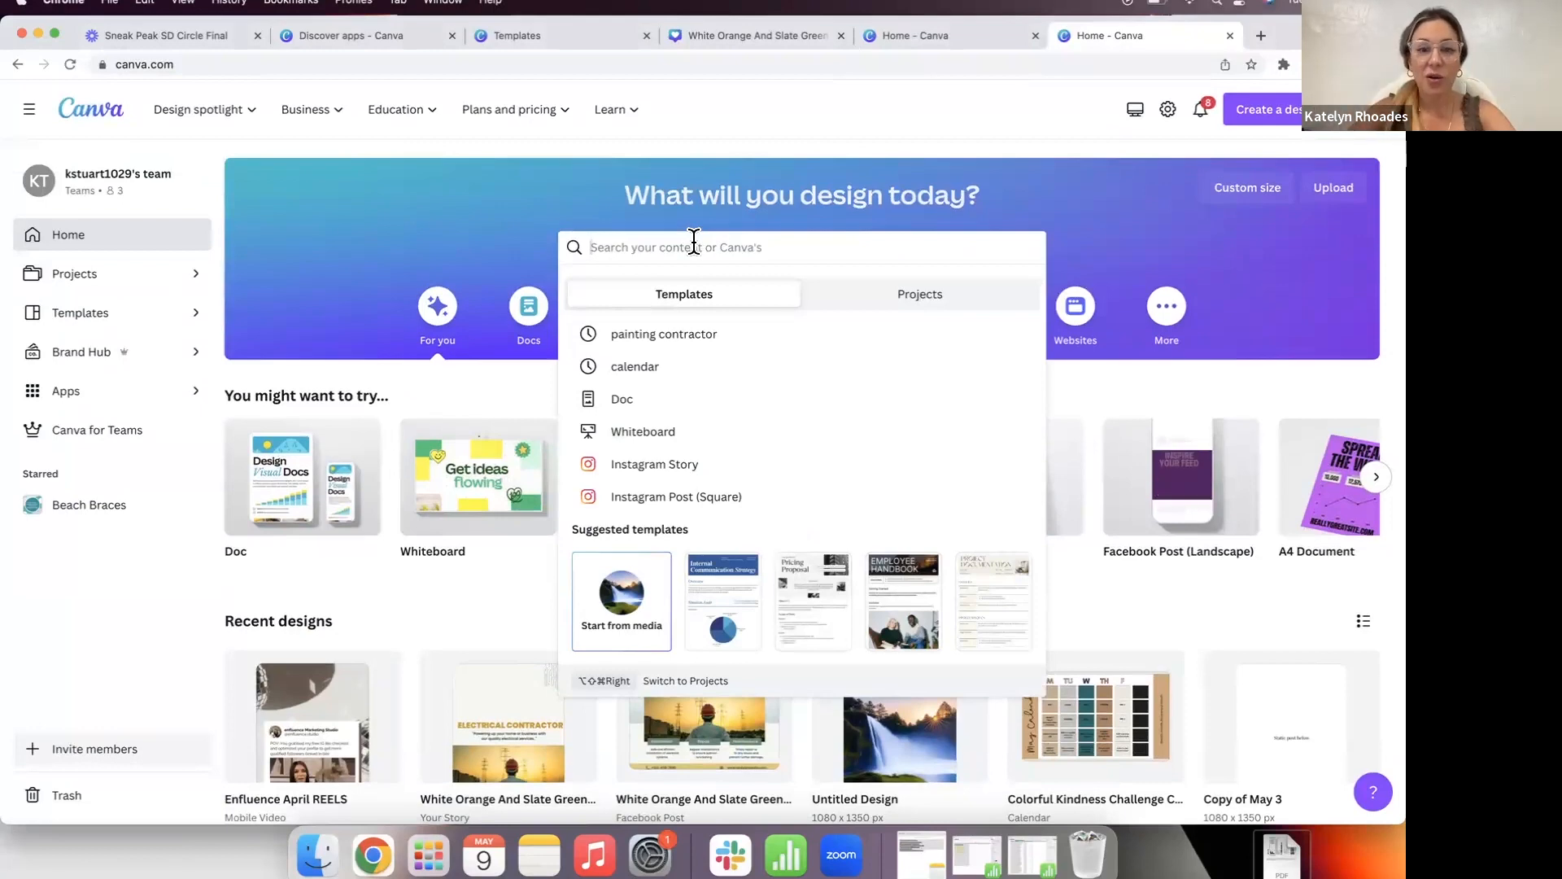
pyautogui.write('engagement')
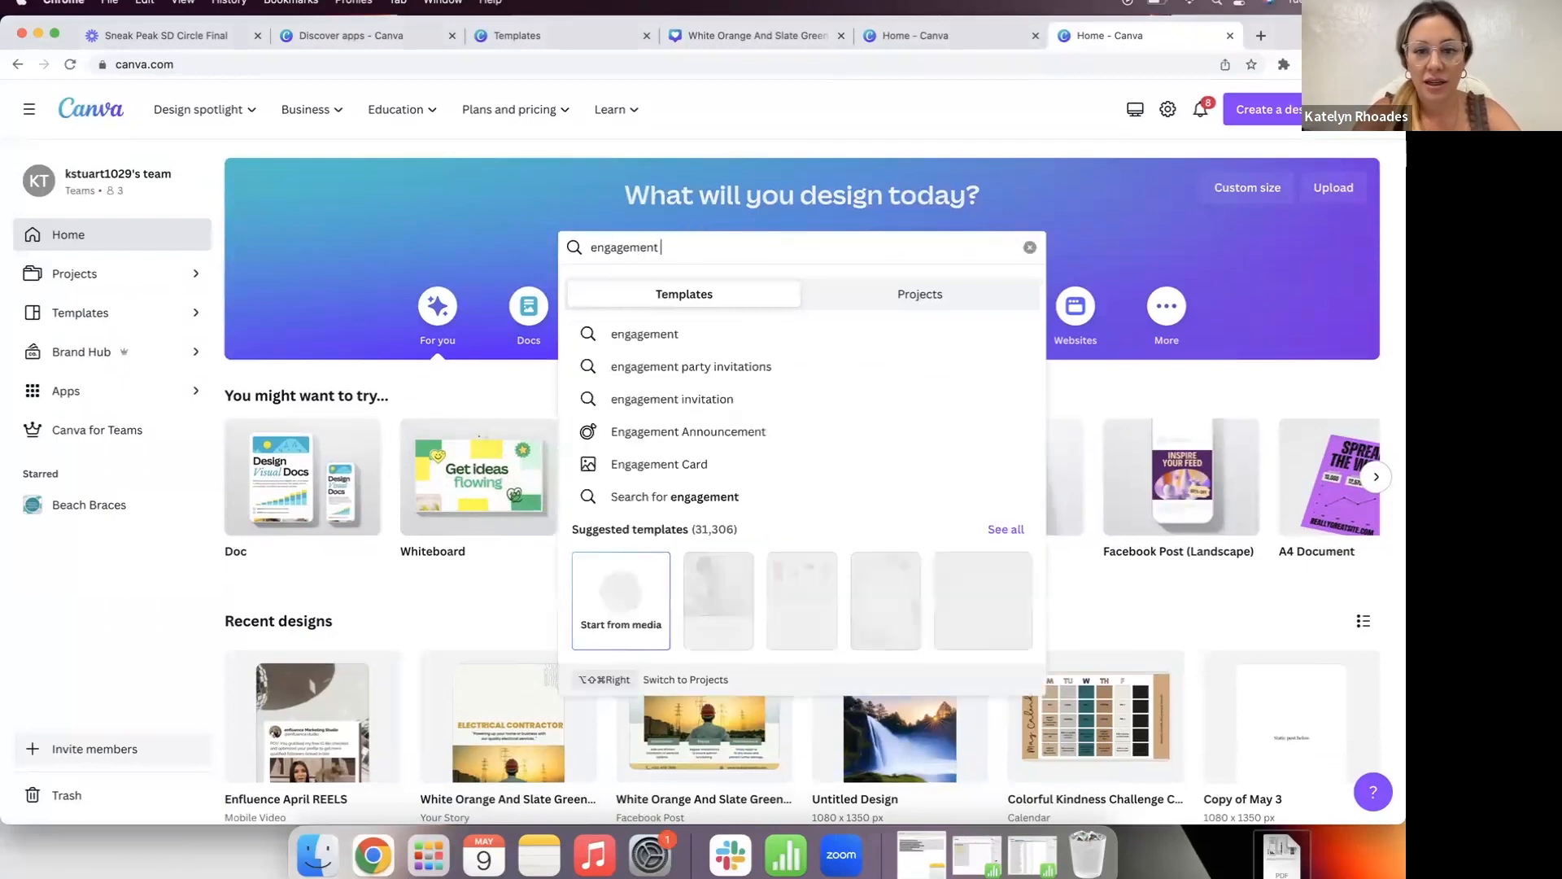
pyautogui.write(' instagram')
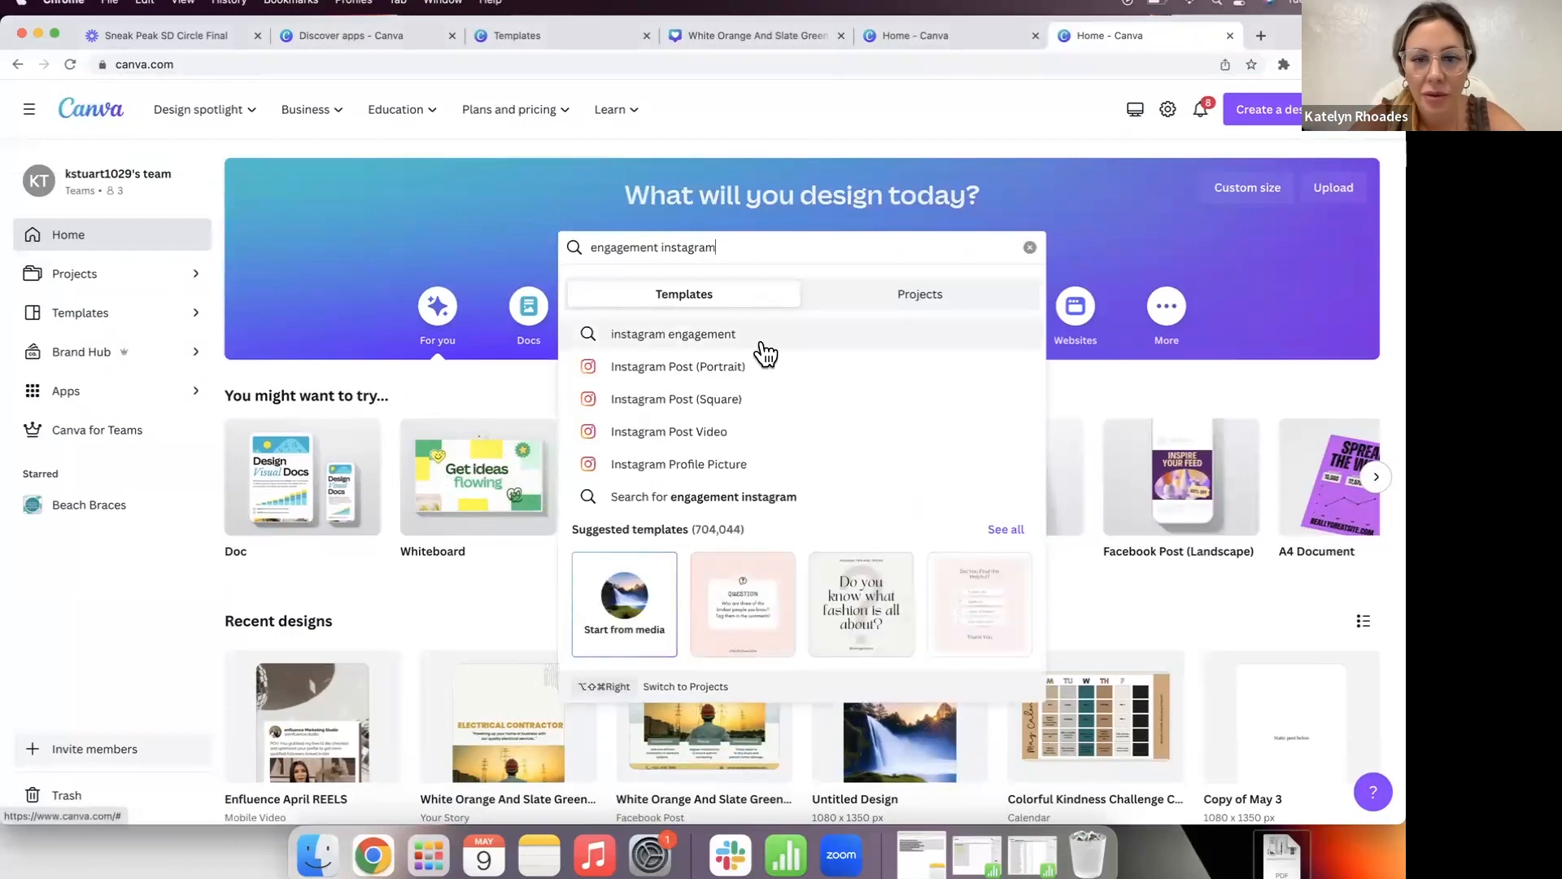
pyautogui.click(764, 352)
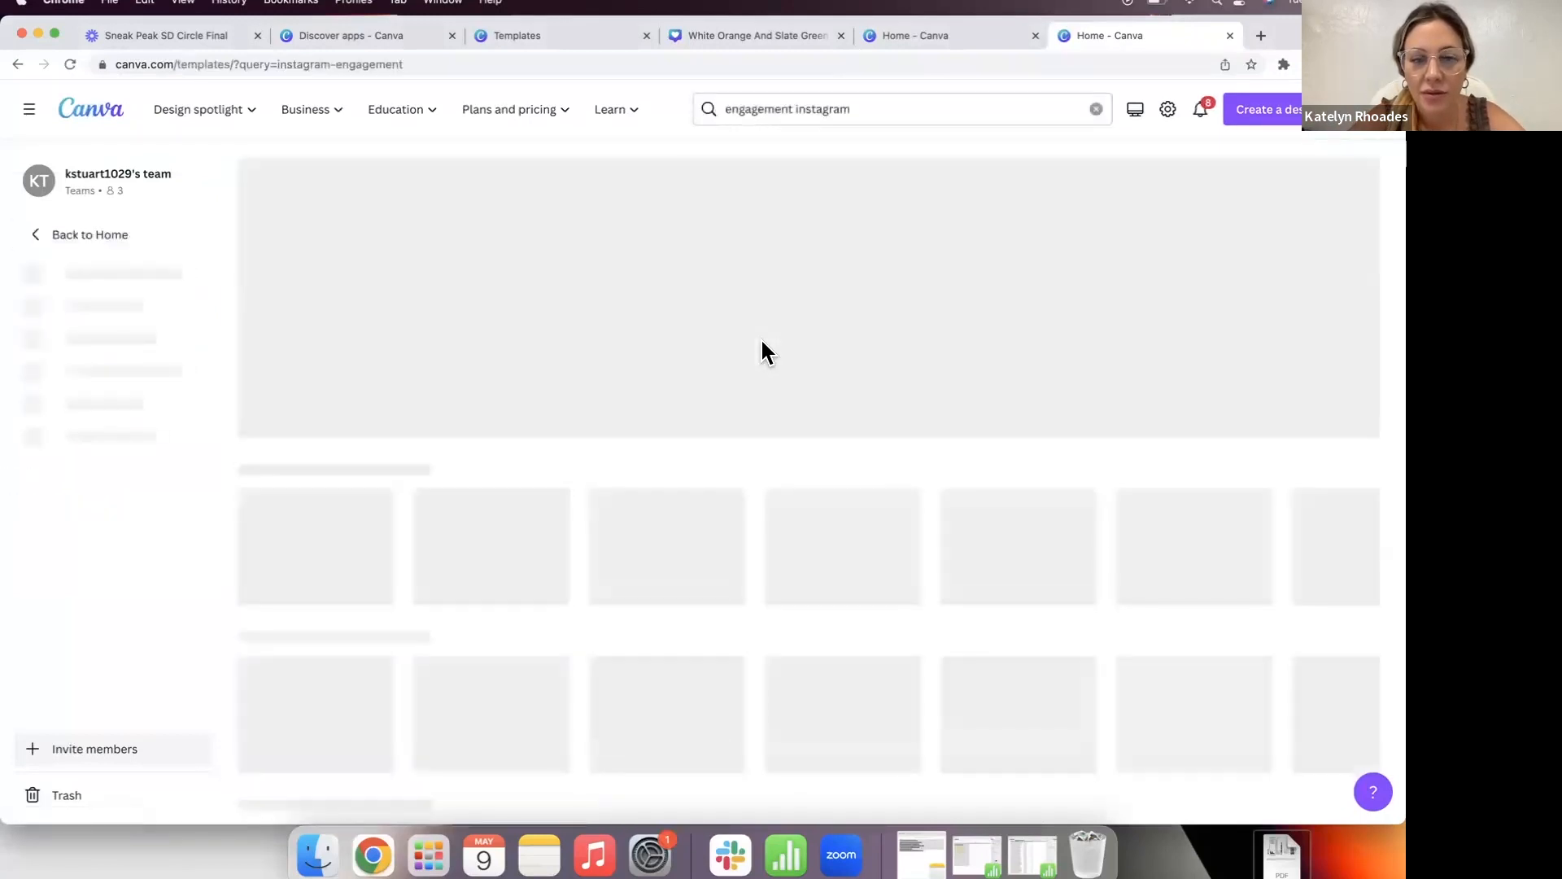
# Step: Find the Urgent Reminder engagement template and customize it as a new design
pyautogui.scroll(-2, 760, 342)
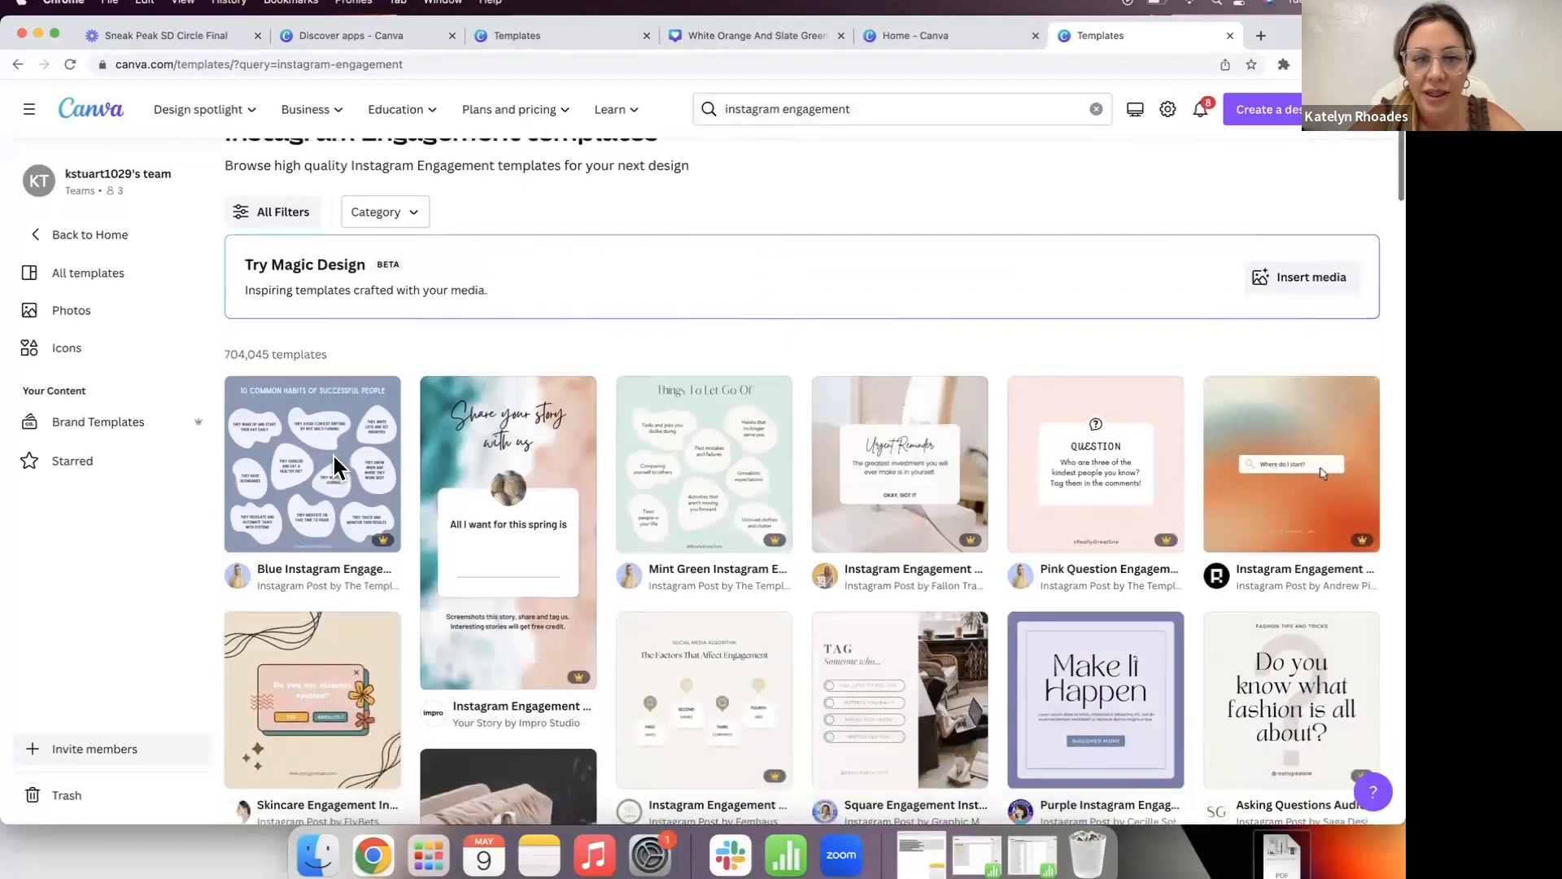
pyautogui.scroll(-2, 187, 640)
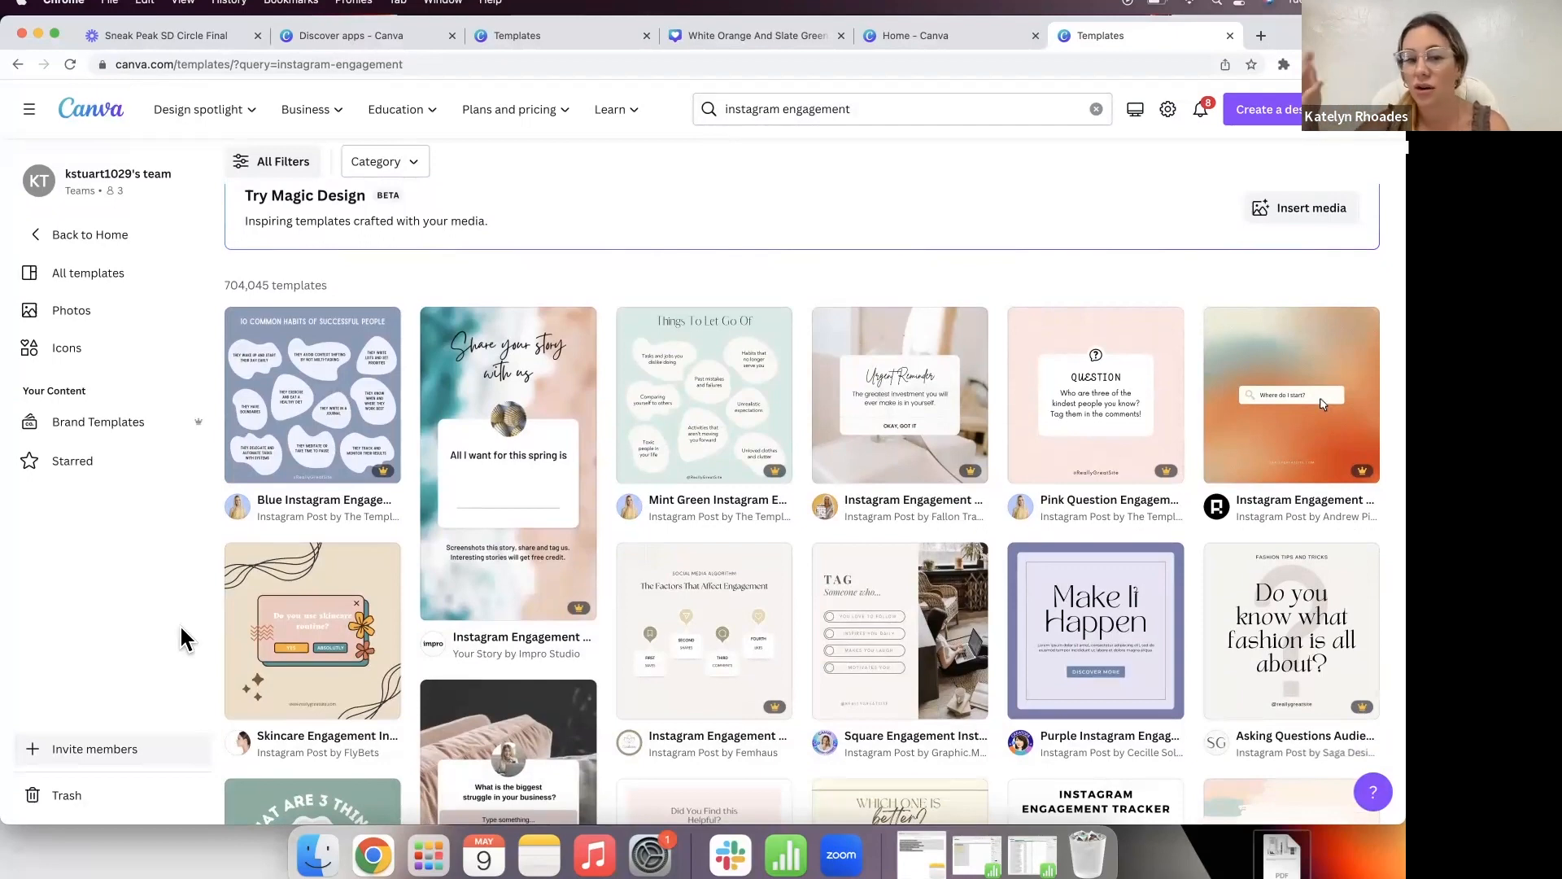
pyautogui.scroll(-1, 180, 636)
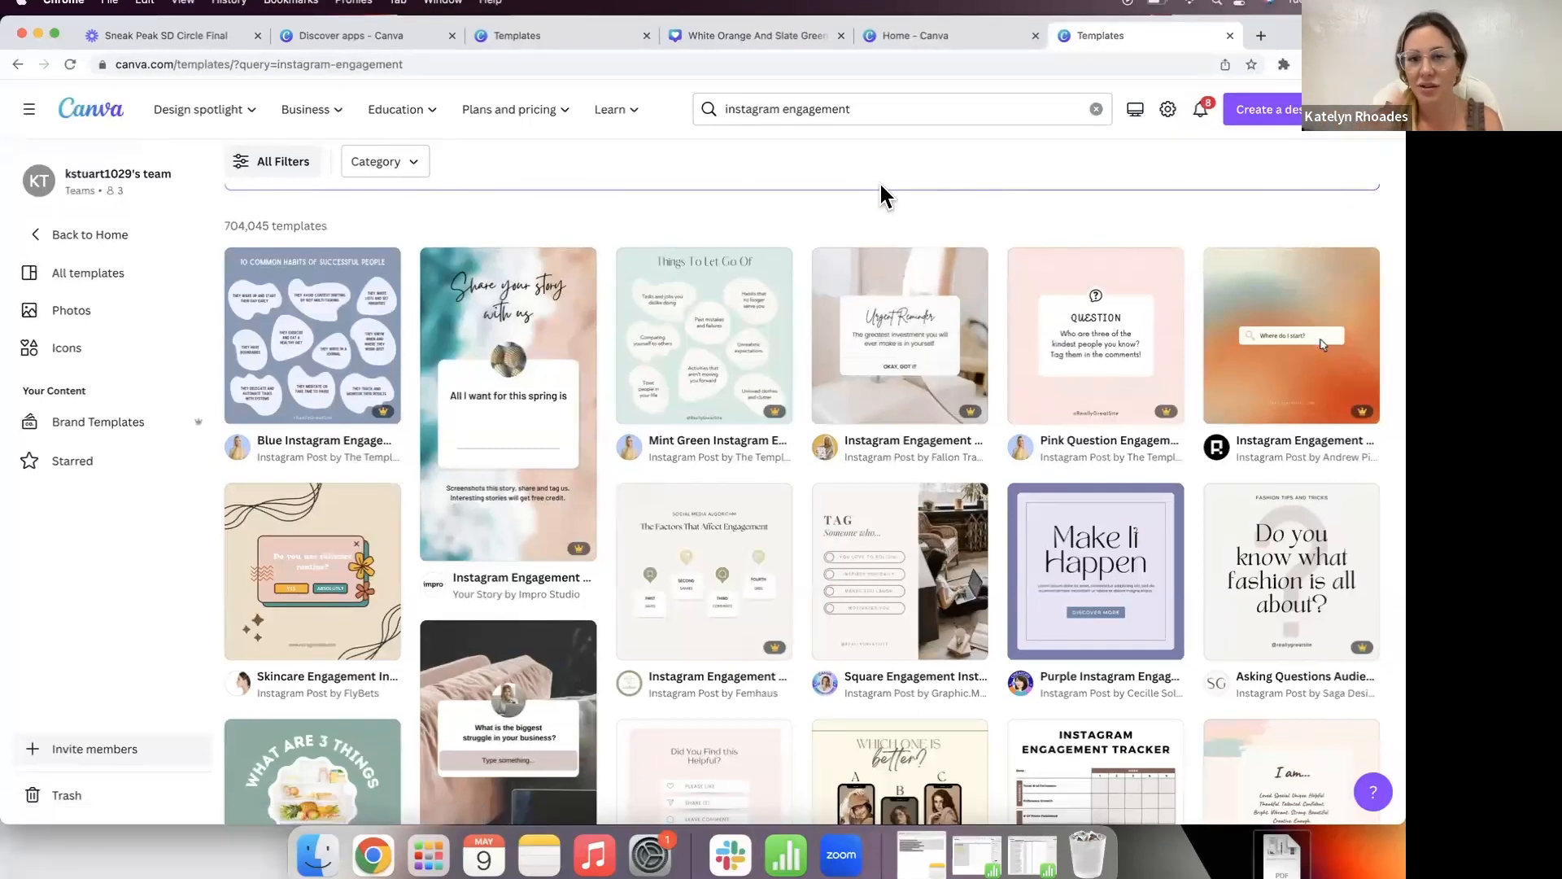
pyautogui.click(925, 378)
pyautogui.click(983, 280)
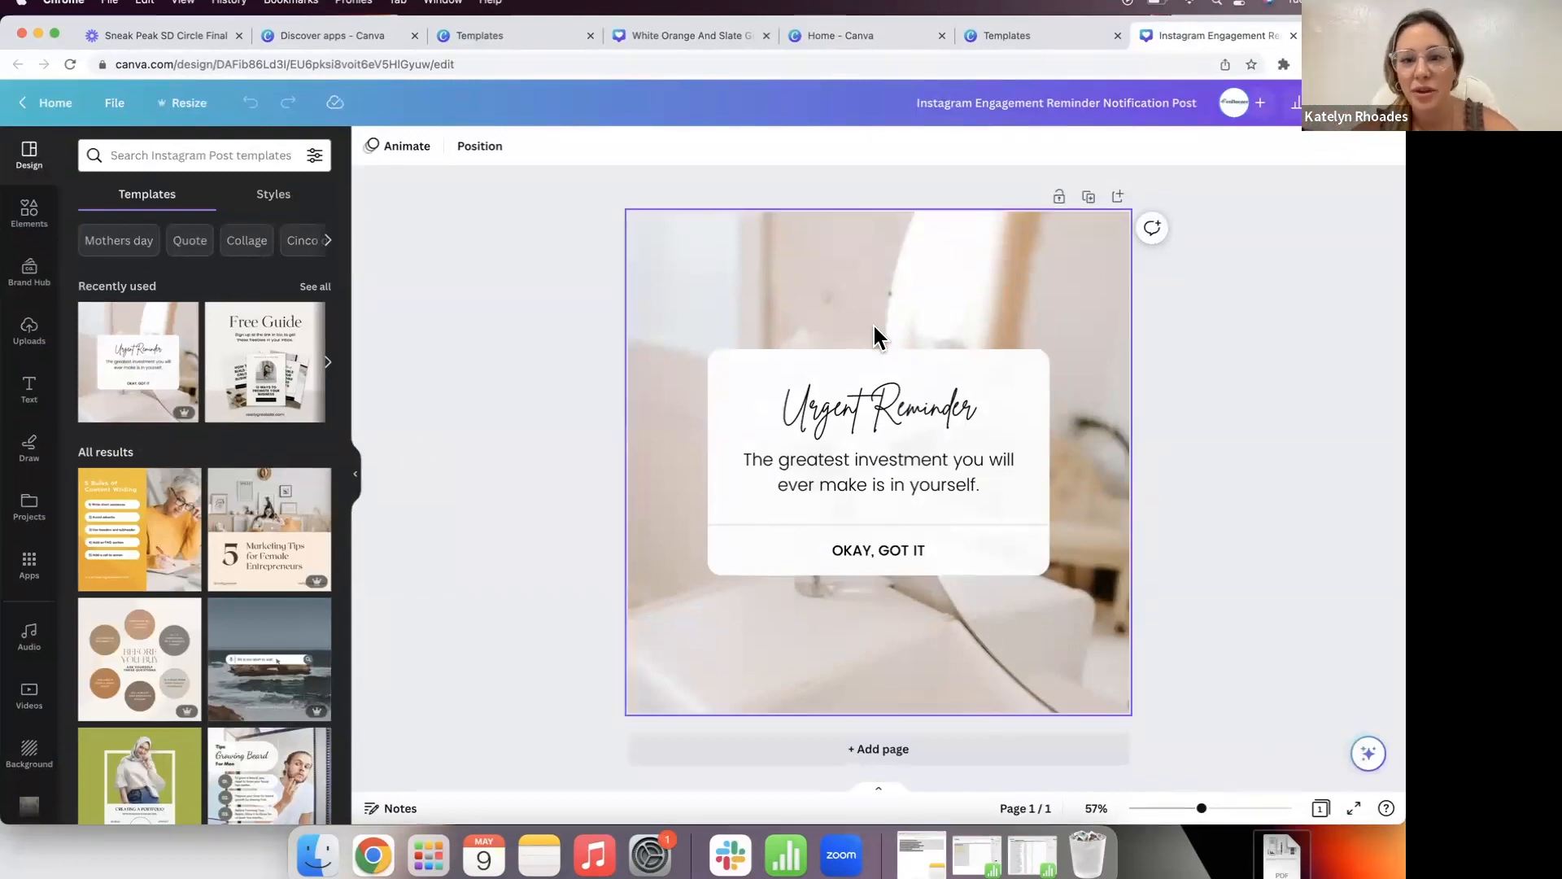
pyautogui.click(858, 397)
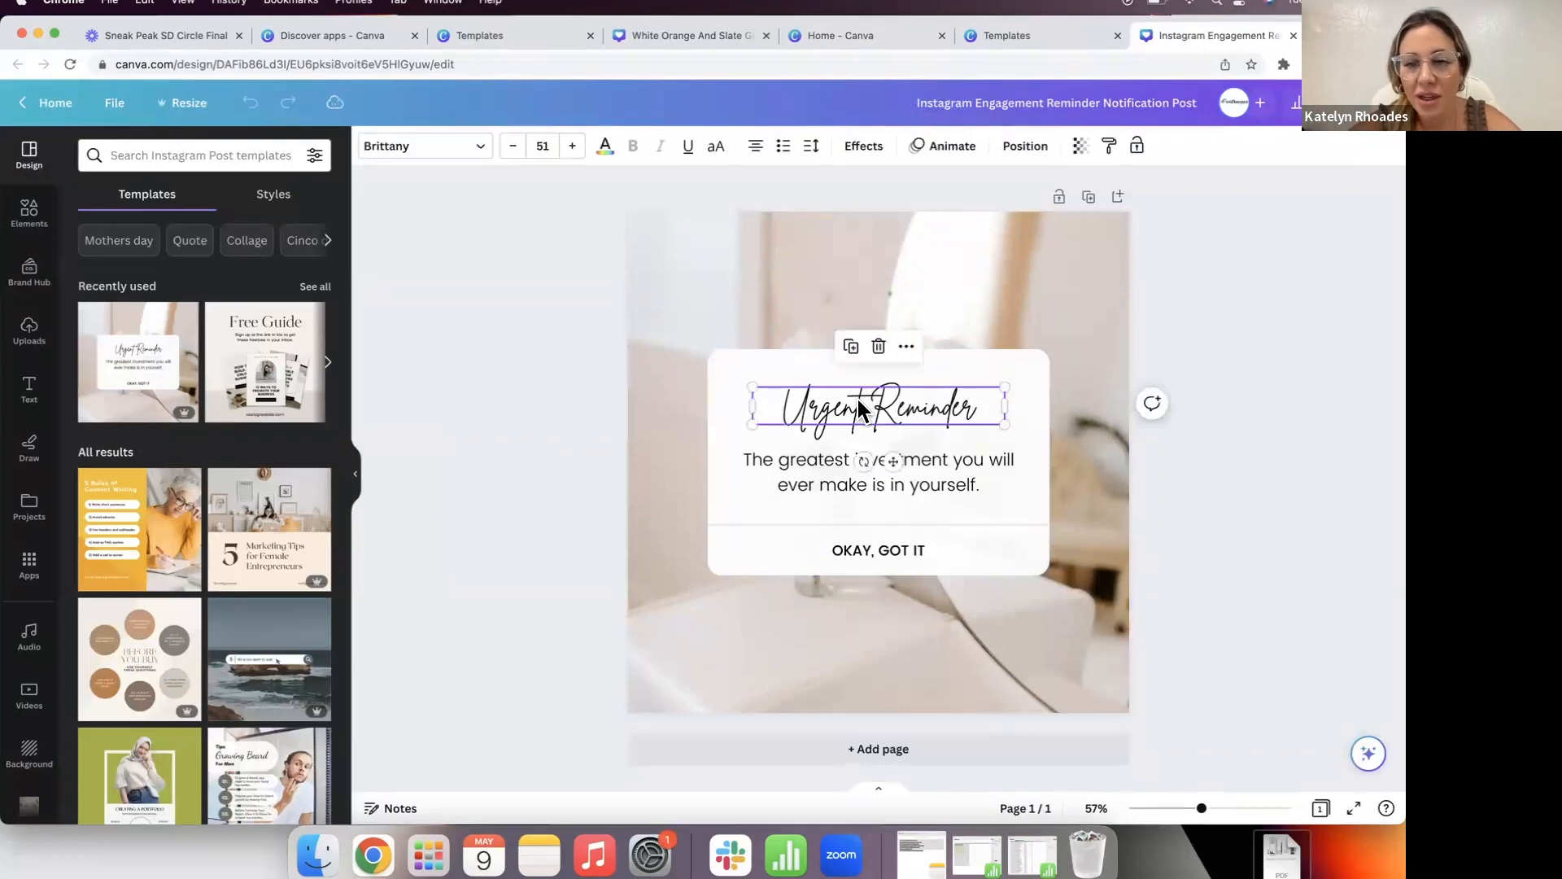
pyautogui.click(499, 442)
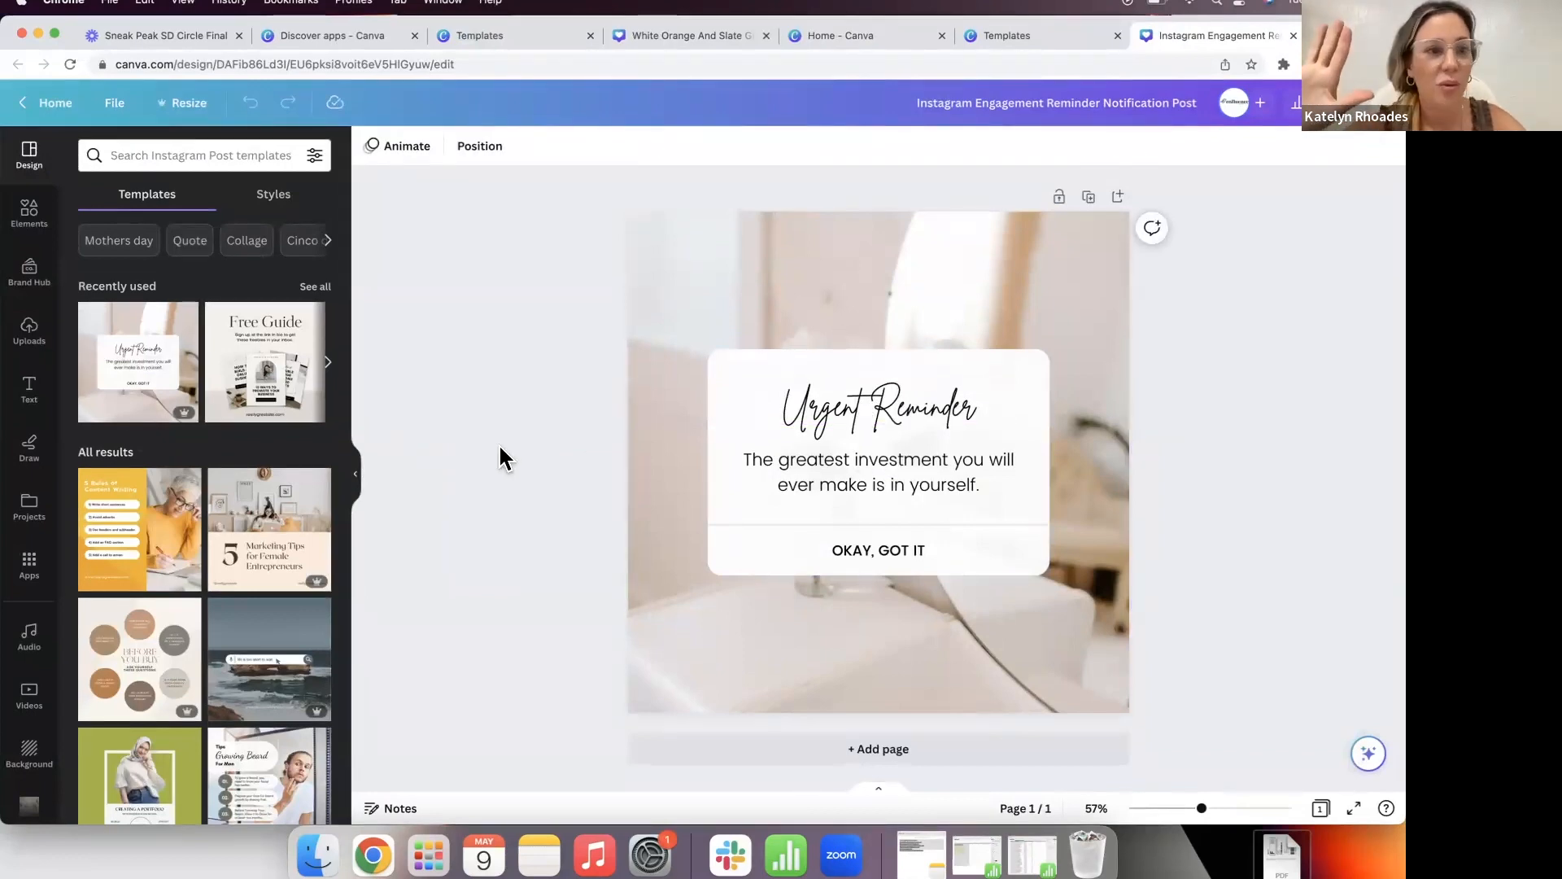
pyautogui.click(828, 475)
pyautogui.click(828, 475)
pyautogui.click(561, 462)
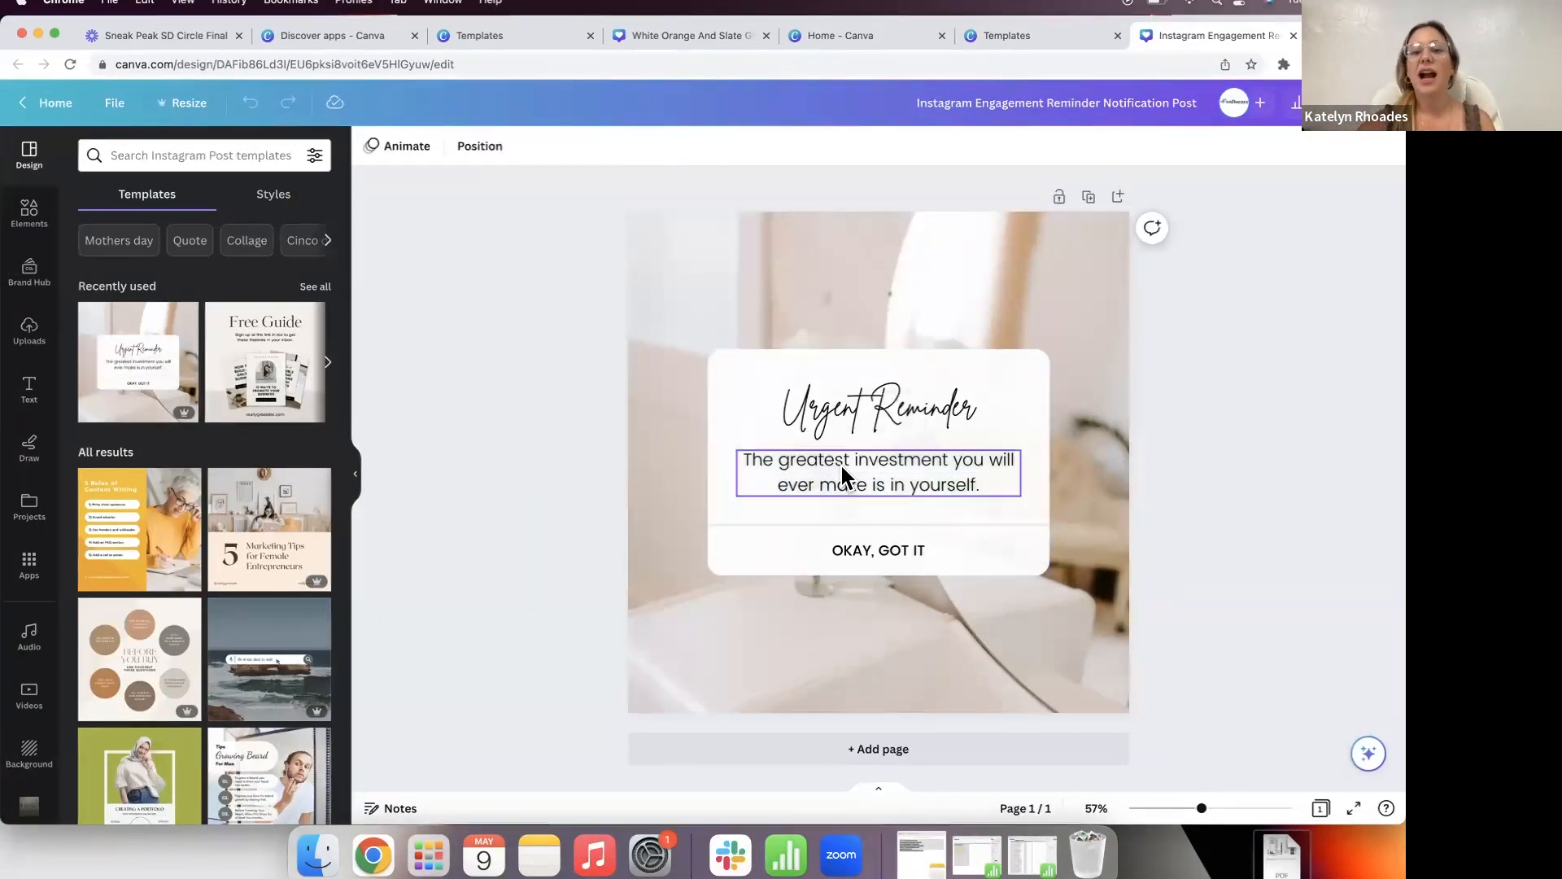
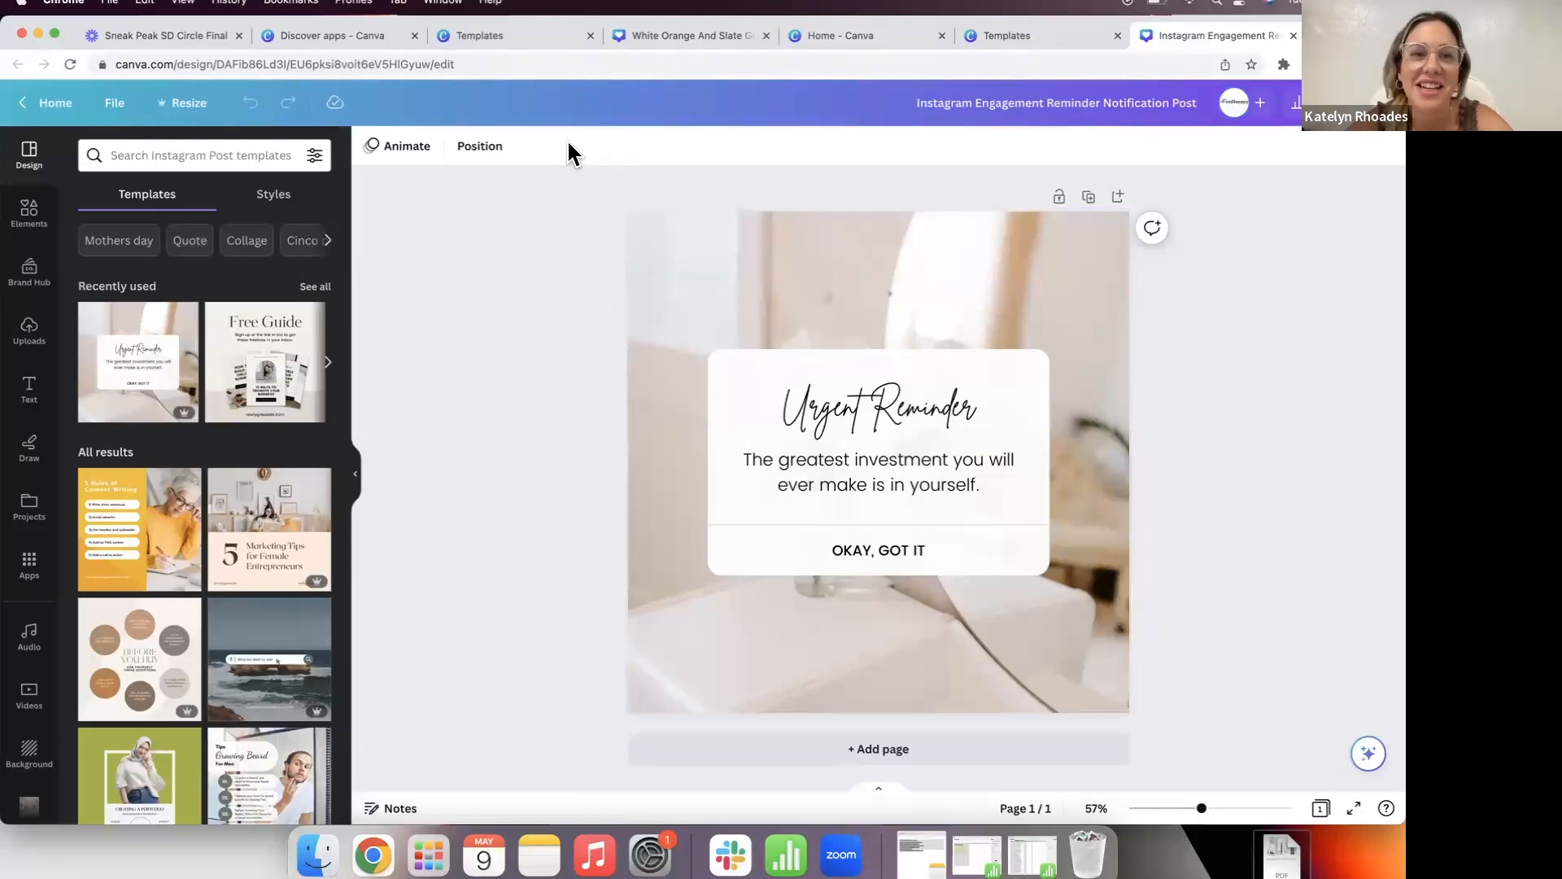
# Step: Leave the reminder post's body text unchanged and open a new browser tab
pyautogui.doubleClick(832, 487)
pyautogui.click(540, 511)
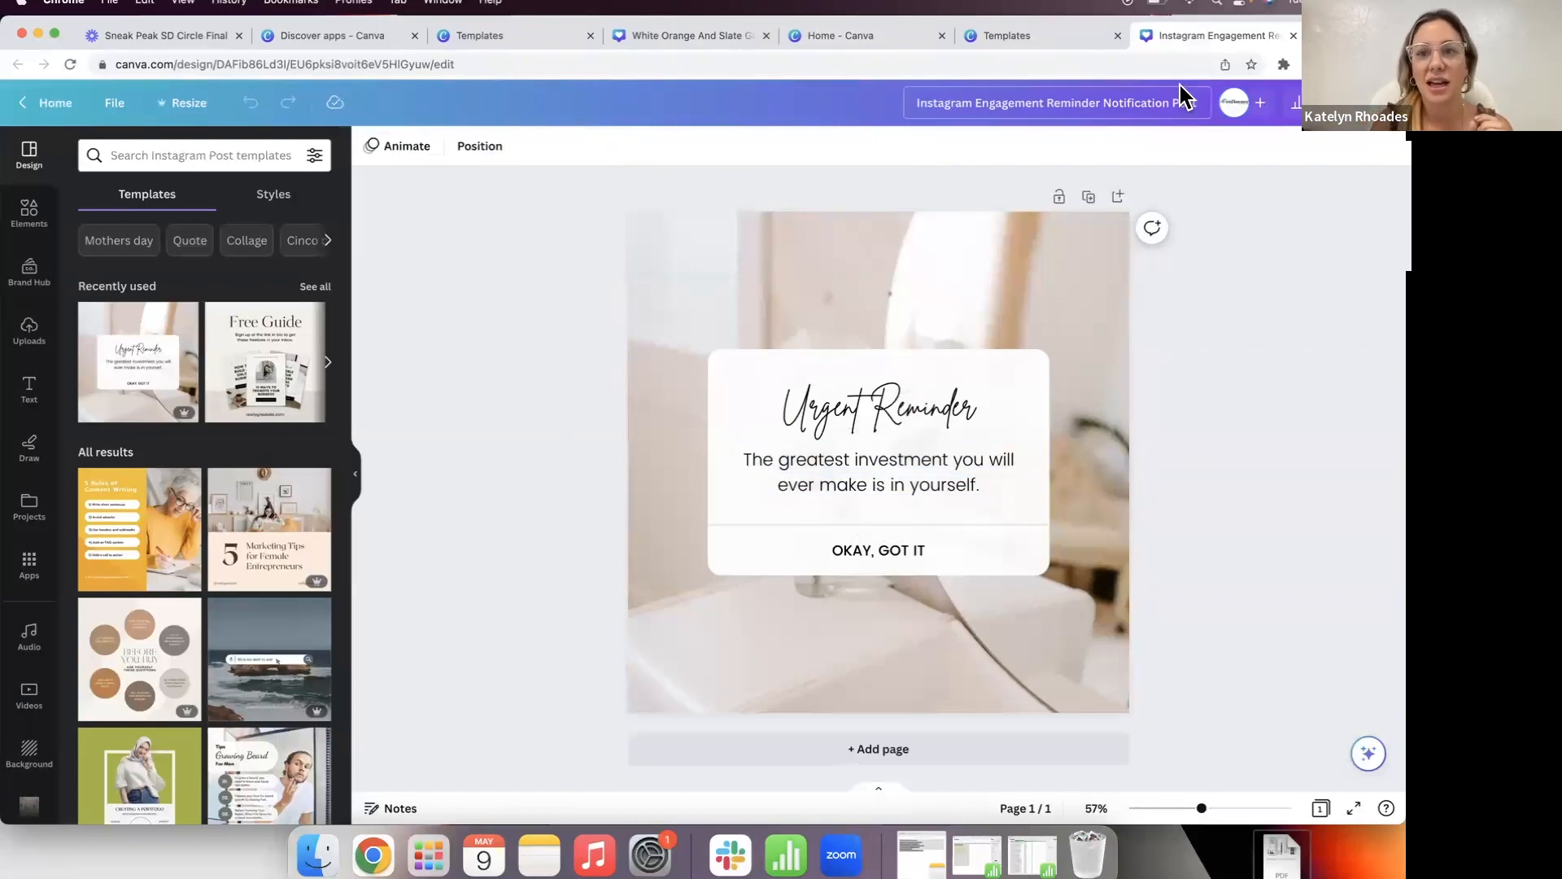
pyautogui.press('super+t')
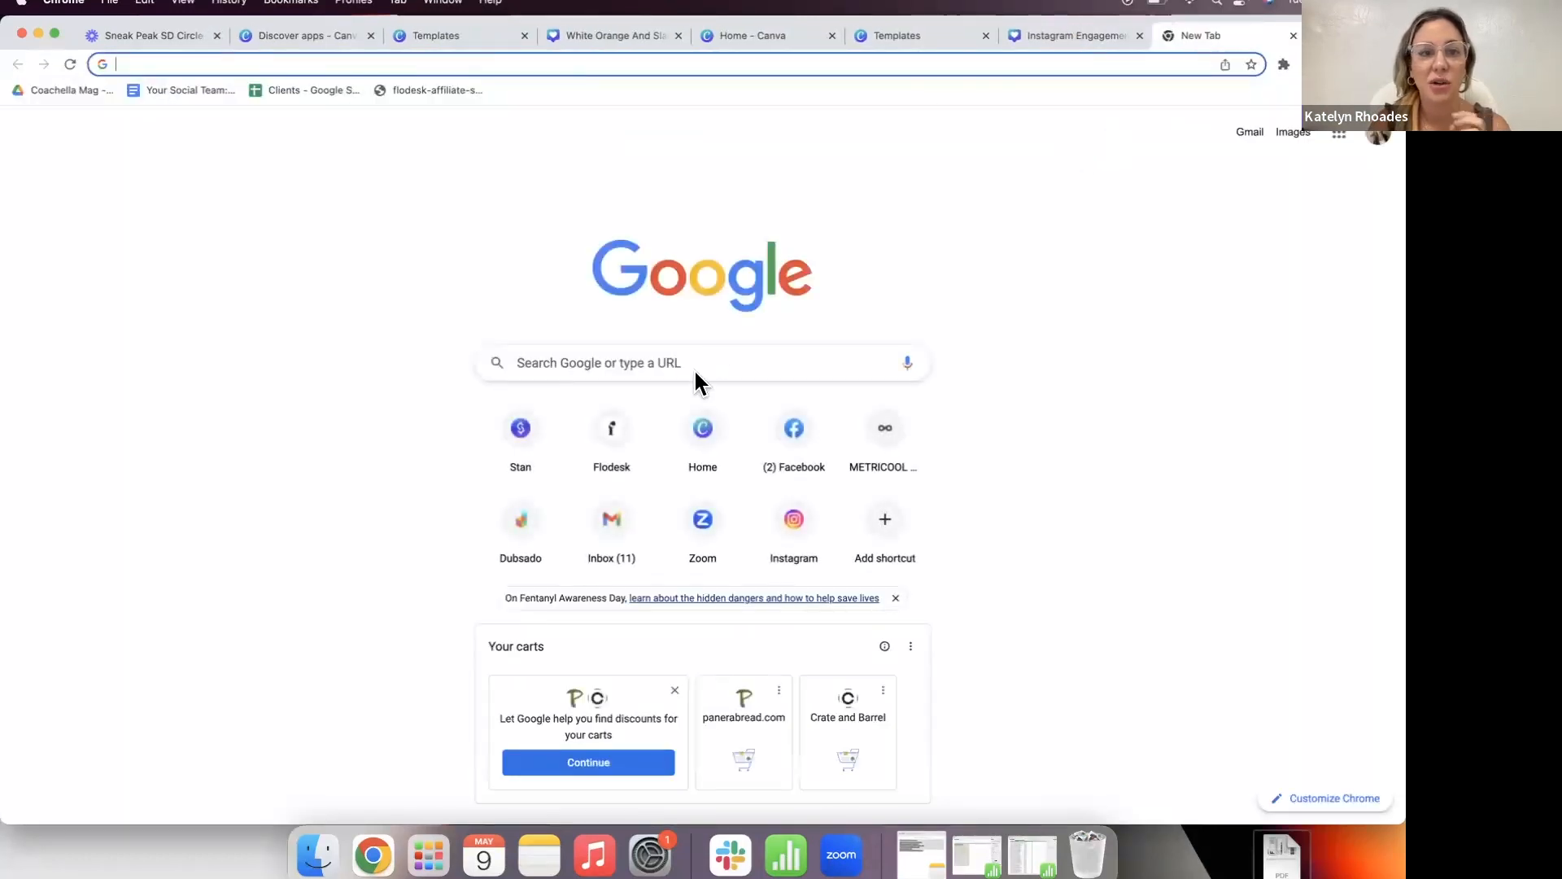
# Step: Google 'must know tip for buying a home' and scroll through the results
pyautogui.click(677, 362)
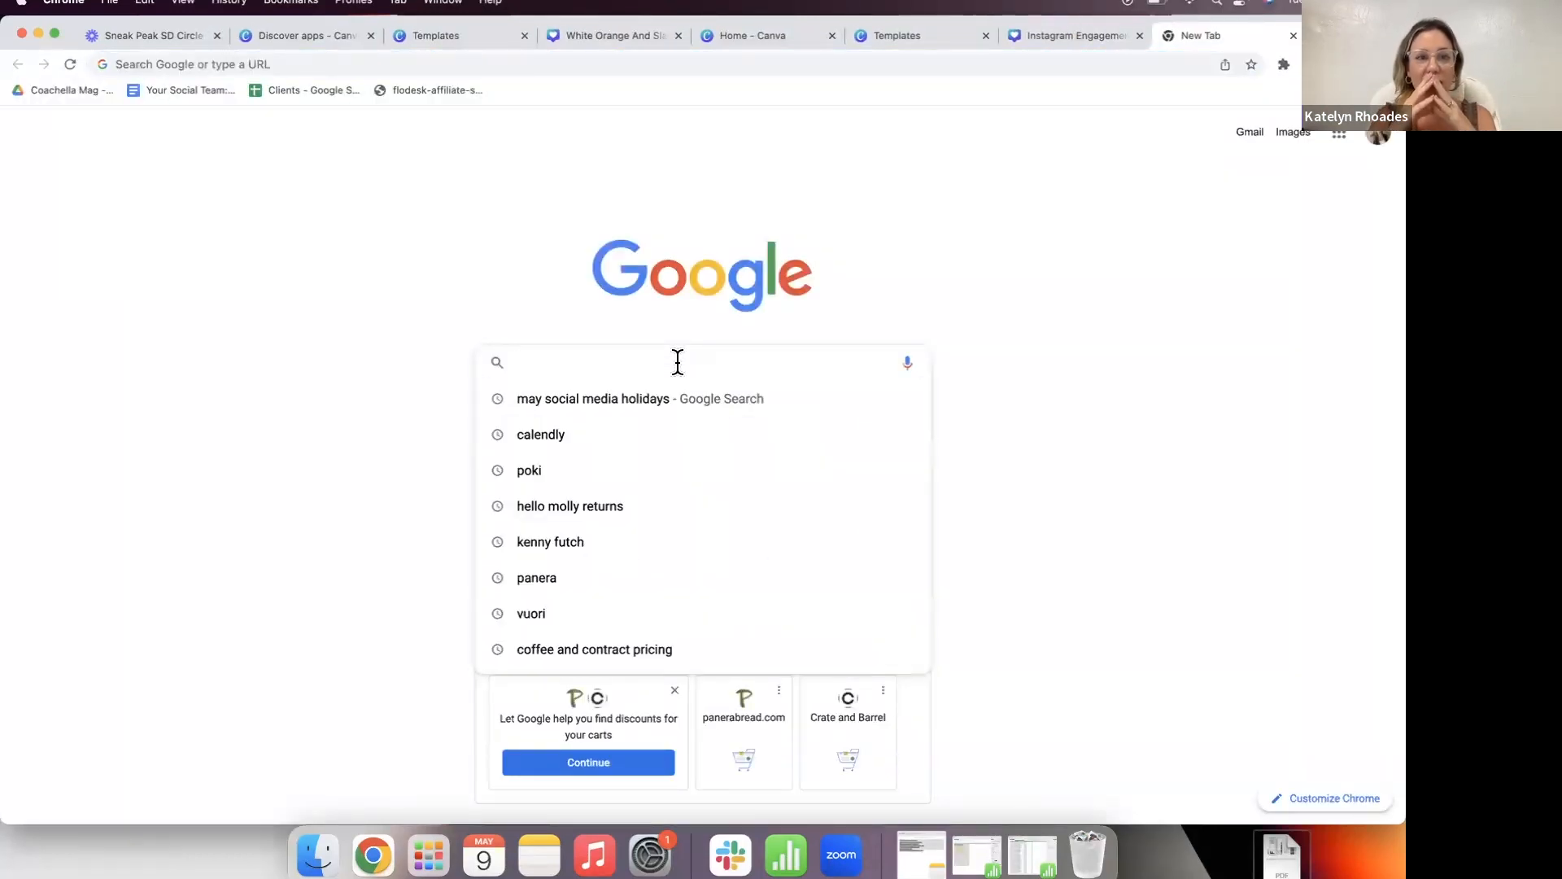
pyautogui.write('must kno')
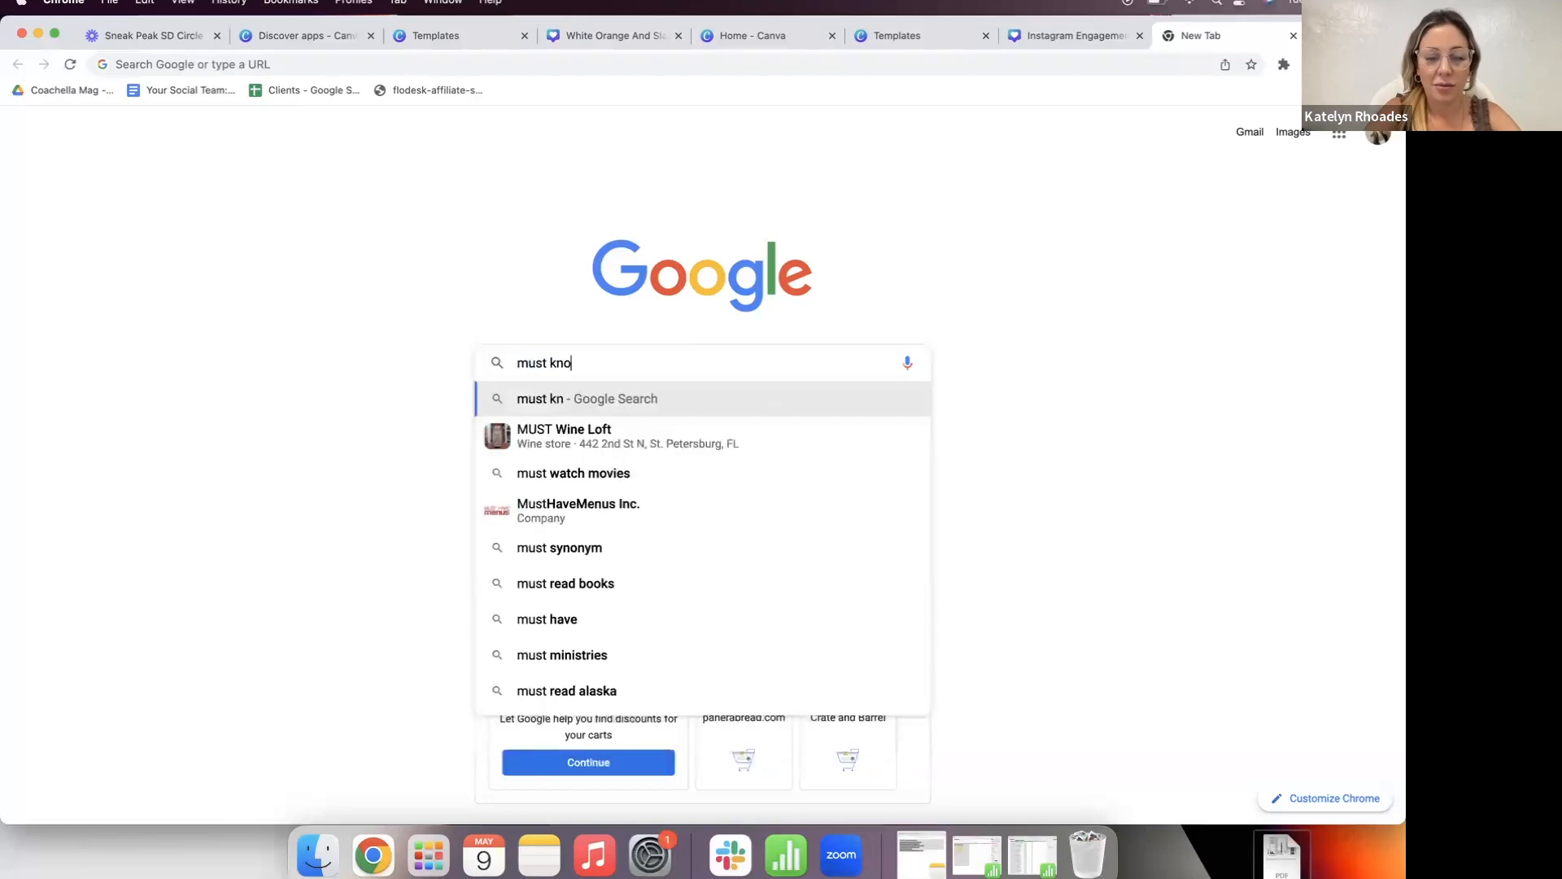
pyautogui.write('w tip for bi')
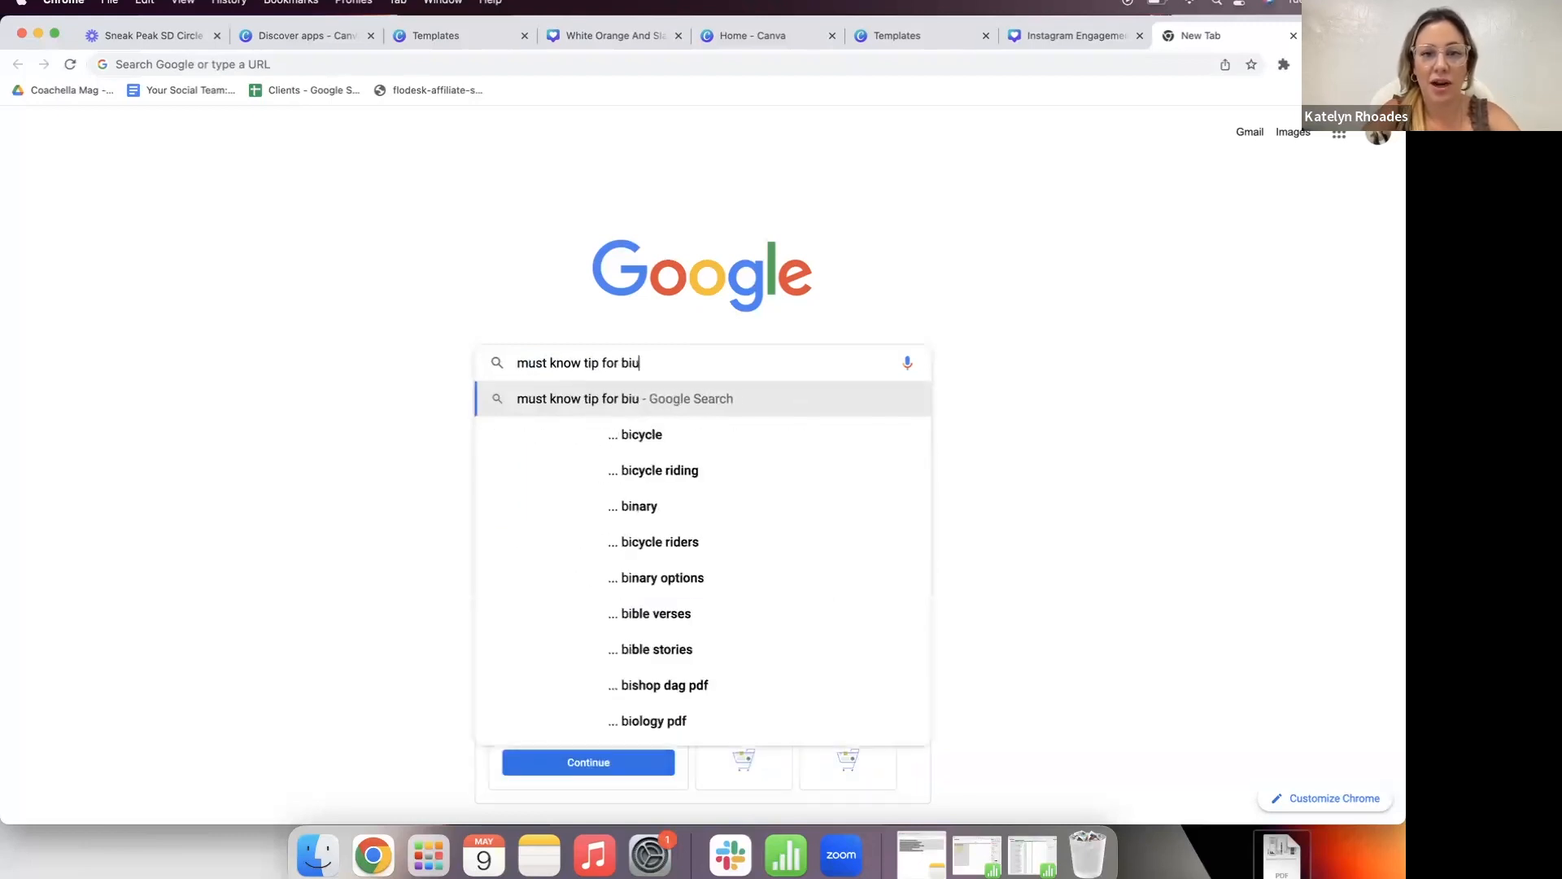
pyautogui.press('BackSpace')
pyautogui.write('uying ')
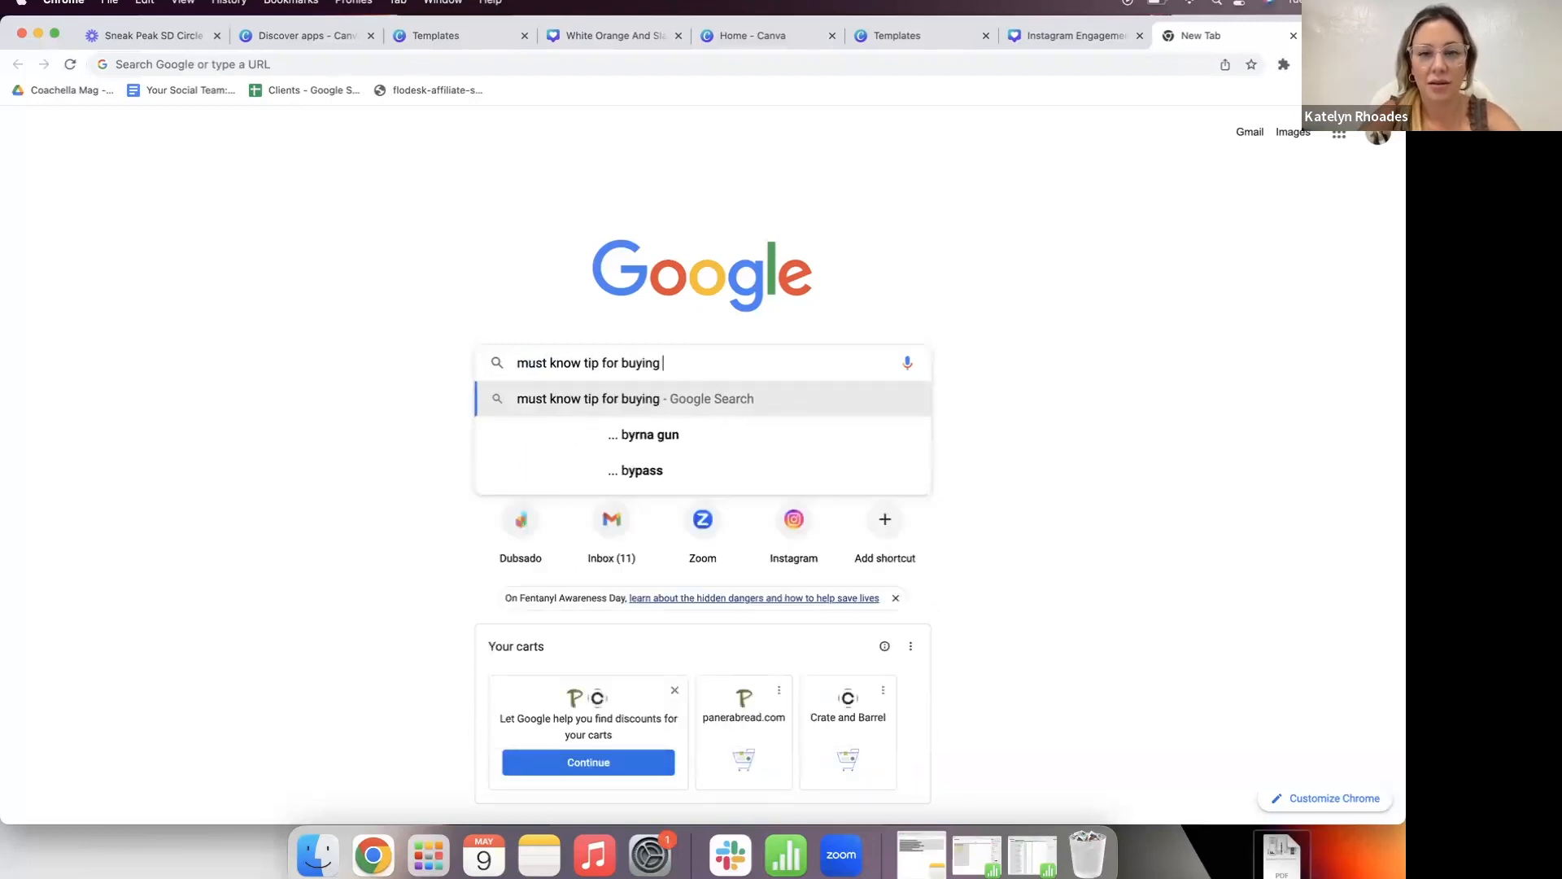
pyautogui.write('a home')
pyautogui.press('Return')
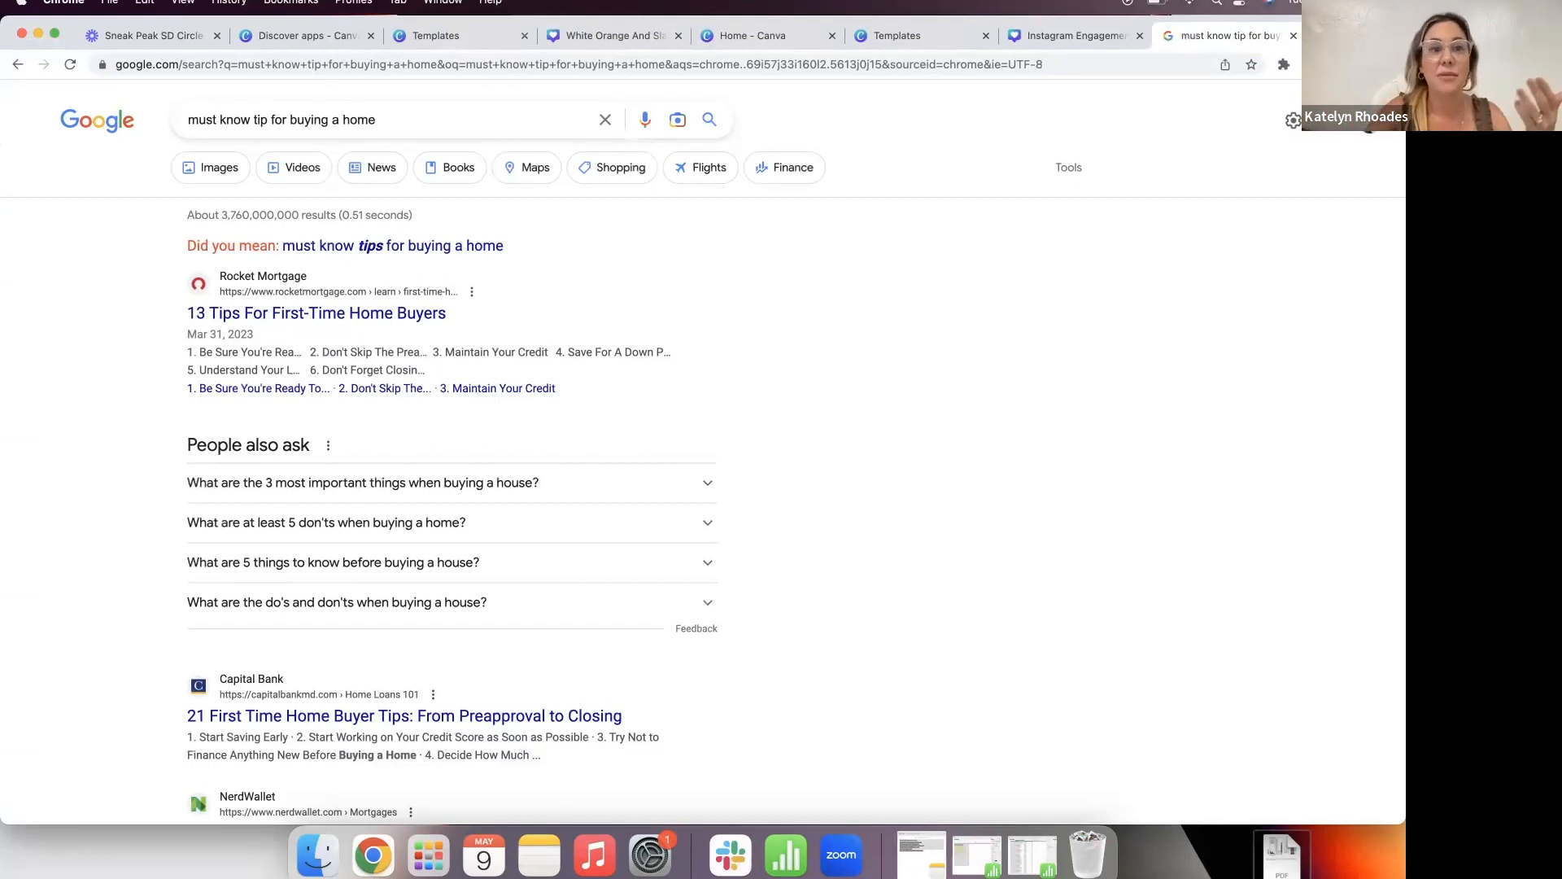
pyautogui.scroll(-1, 814, 364)
pyautogui.scroll(1, 813, 364)
pyautogui.scroll(-3, 63, 551)
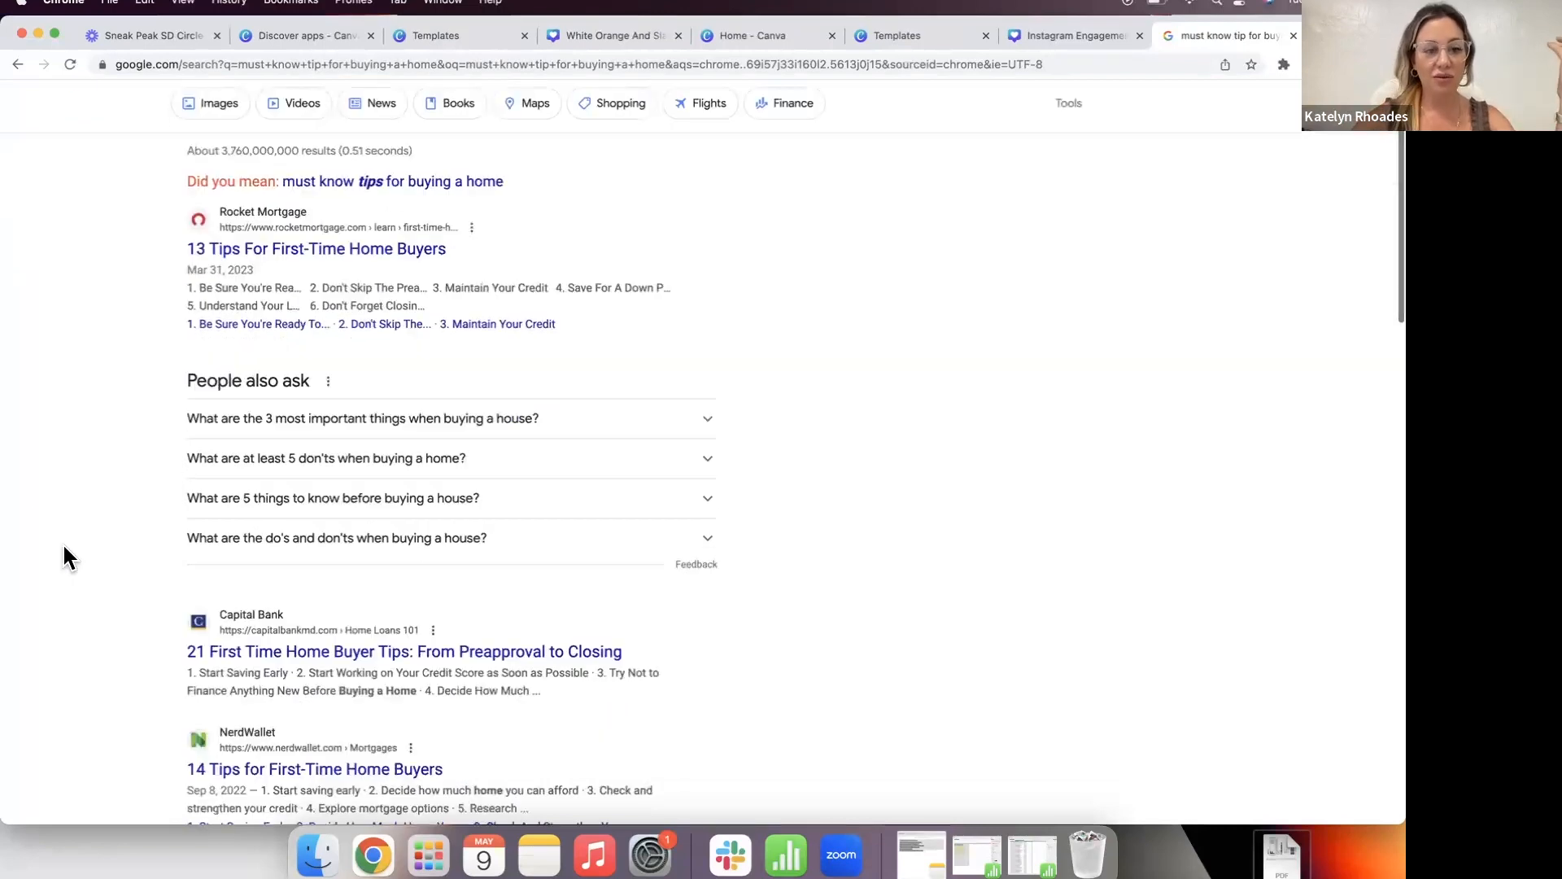
# Step: Open the Capital Bank home buyer tips article and select tip 3's financing sentence
pyautogui.click(250, 551)
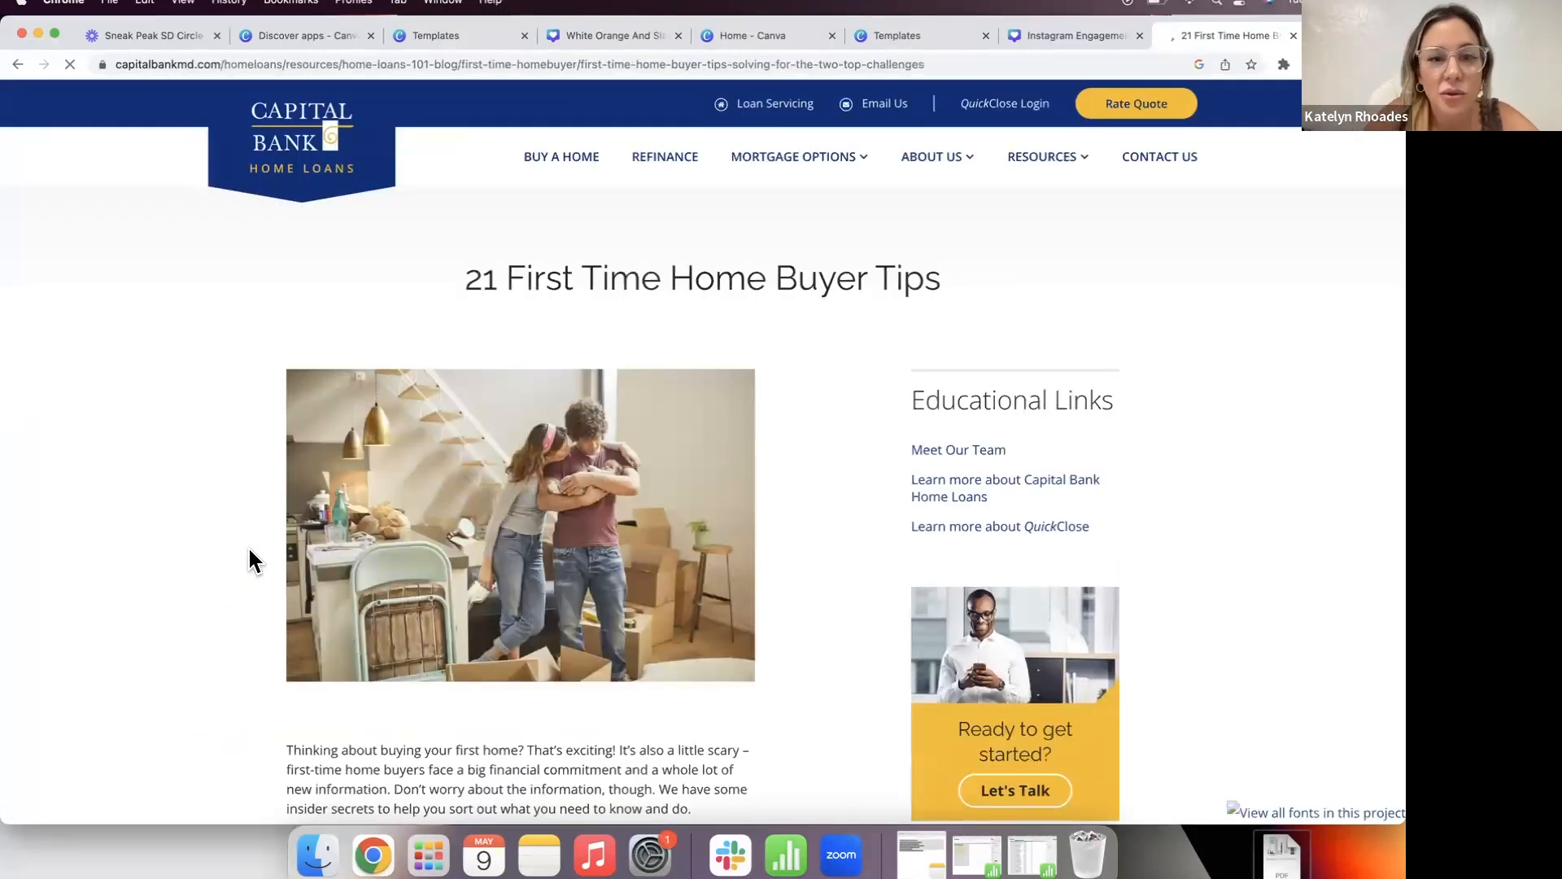
pyautogui.scroll(-8, 252, 559)
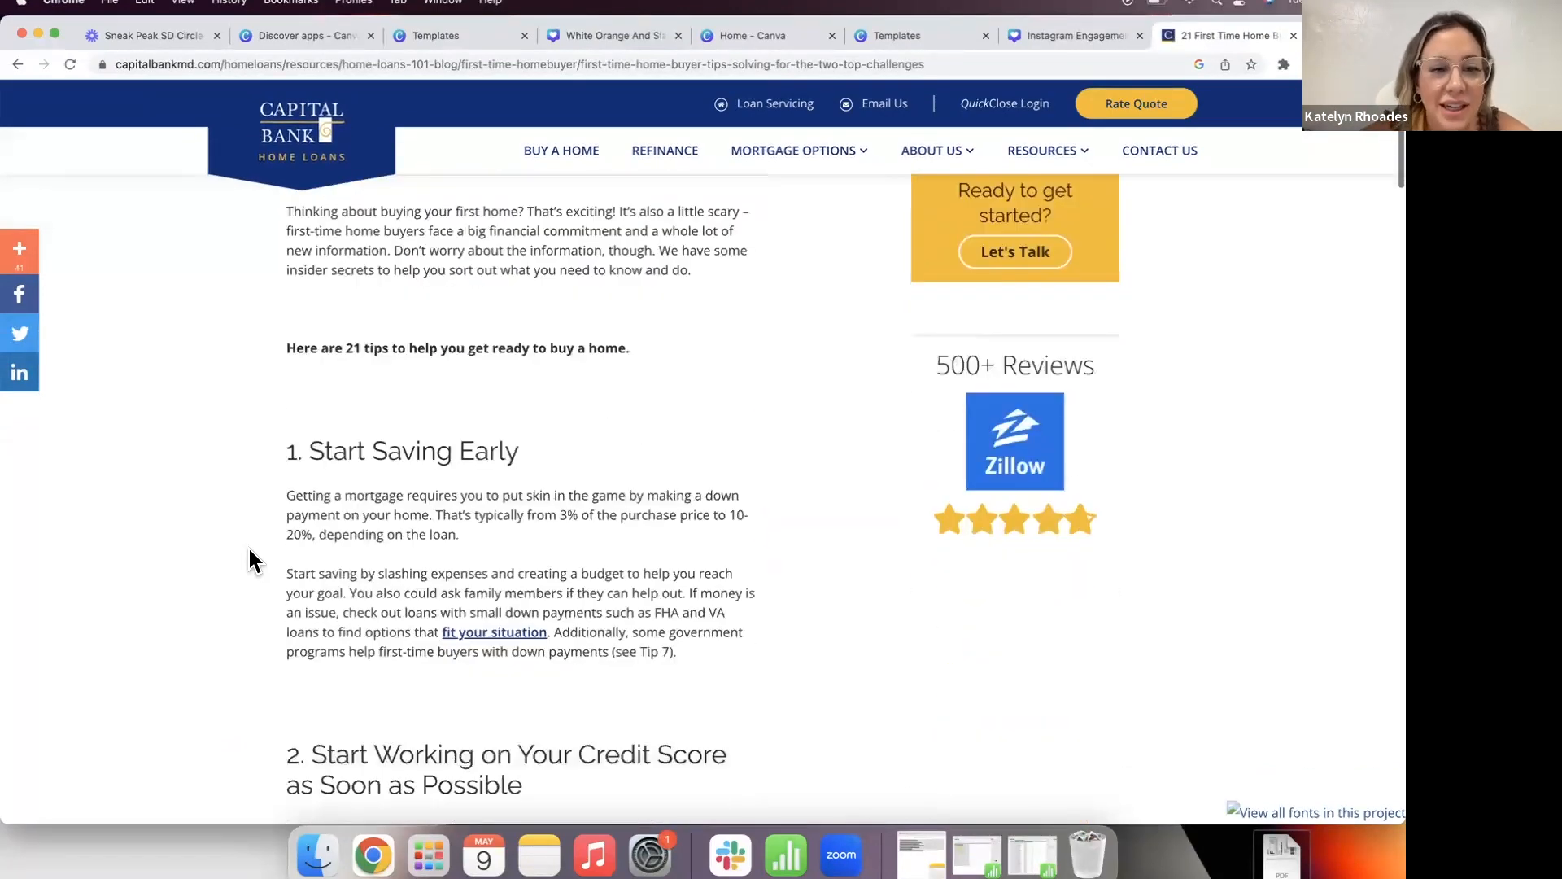
pyautogui.scroll(-3, 253, 560)
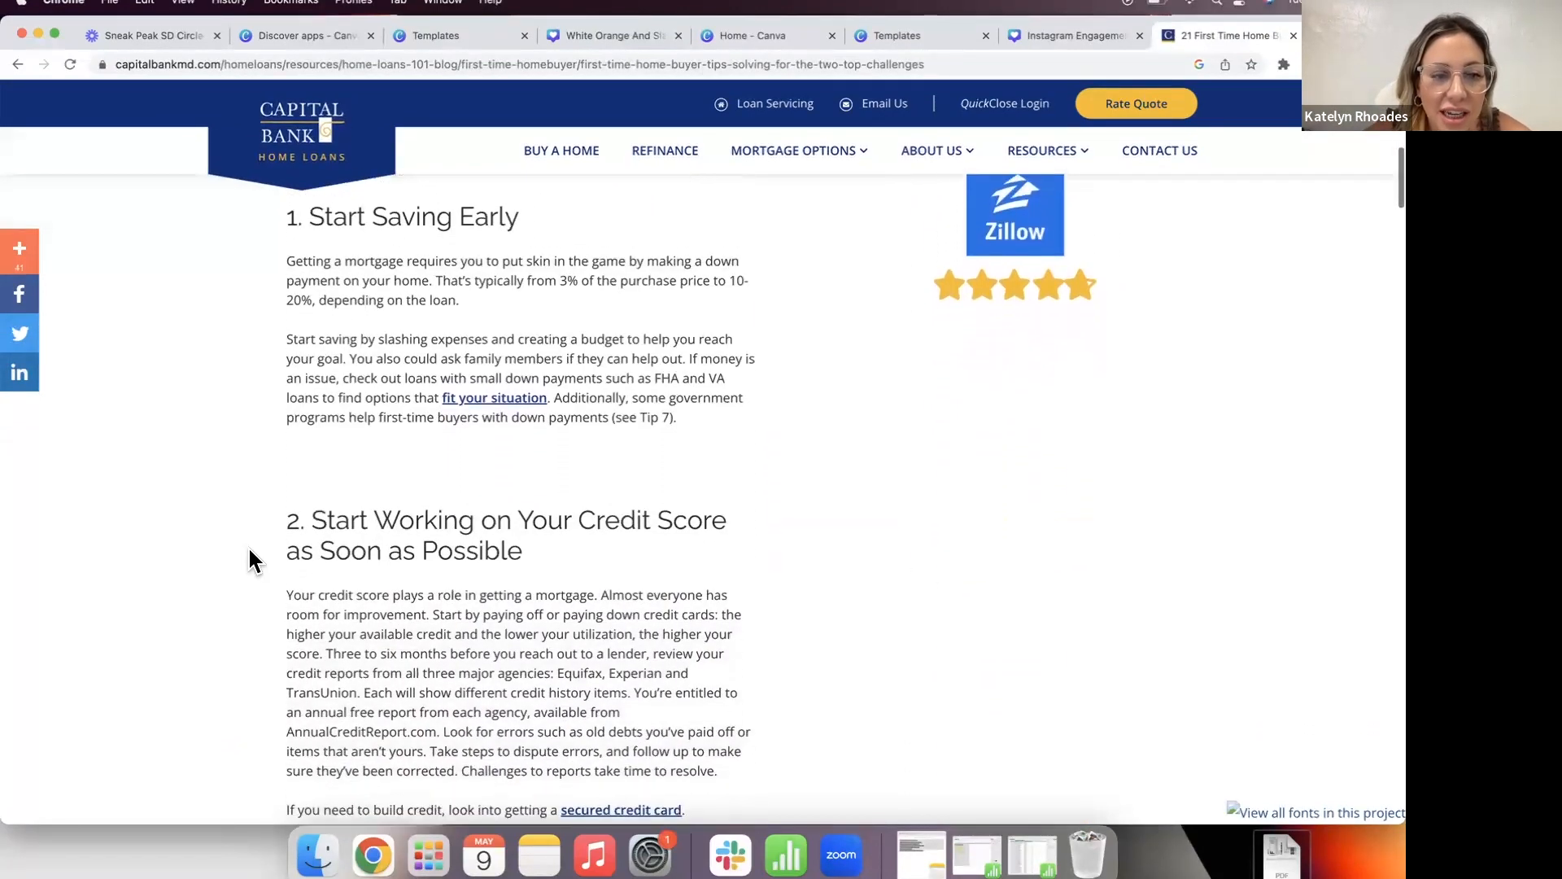
pyautogui.scroll(-2, 252, 560)
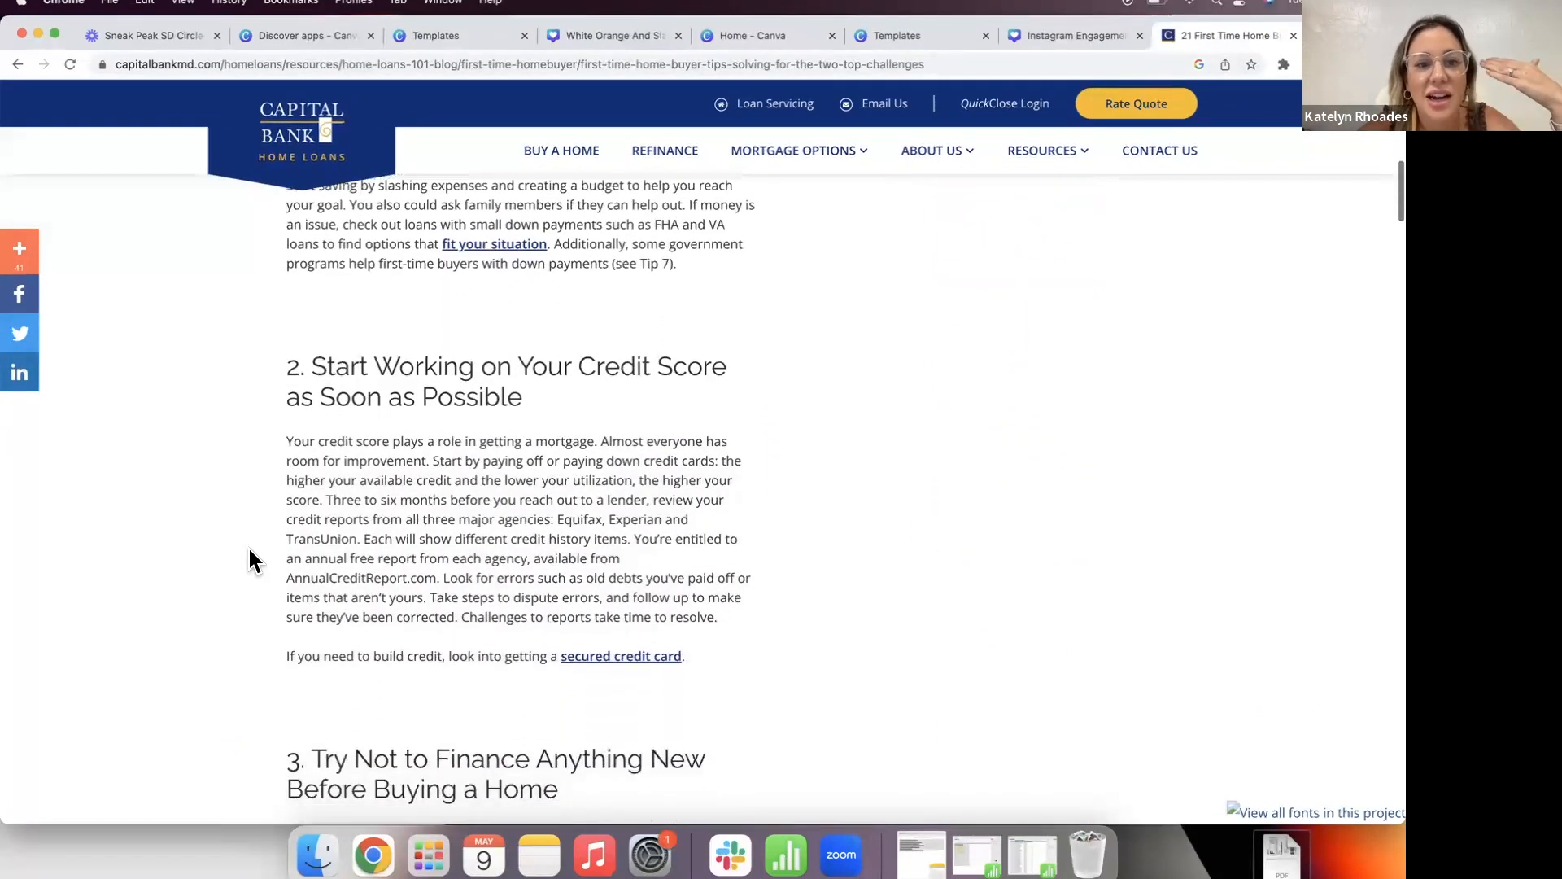
pyautogui.scroll(-4, 252, 559)
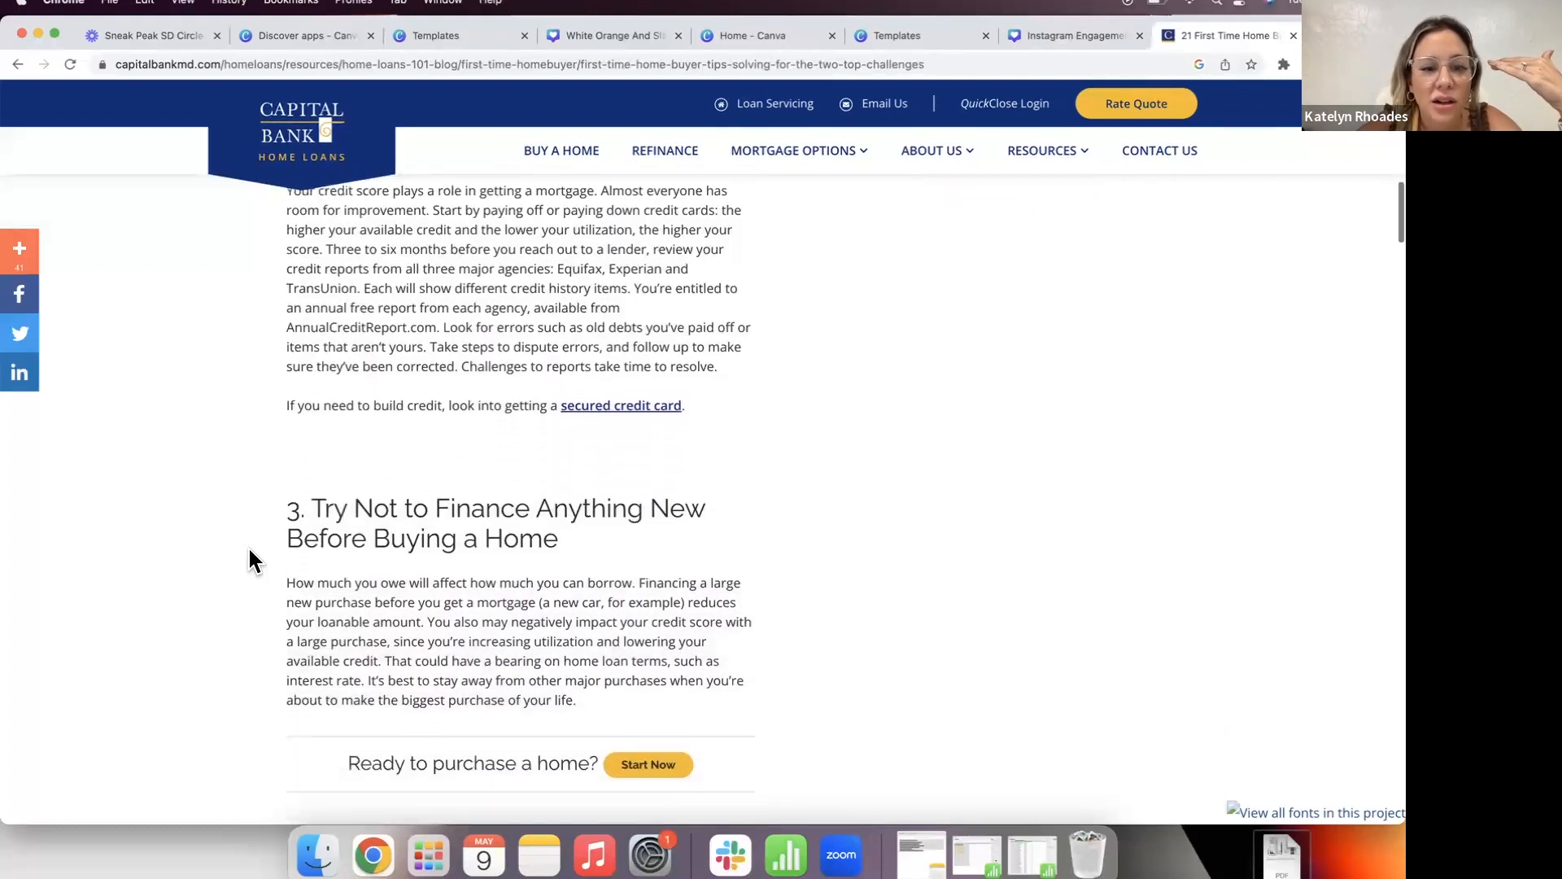
pyautogui.scroll(-1, 251, 561)
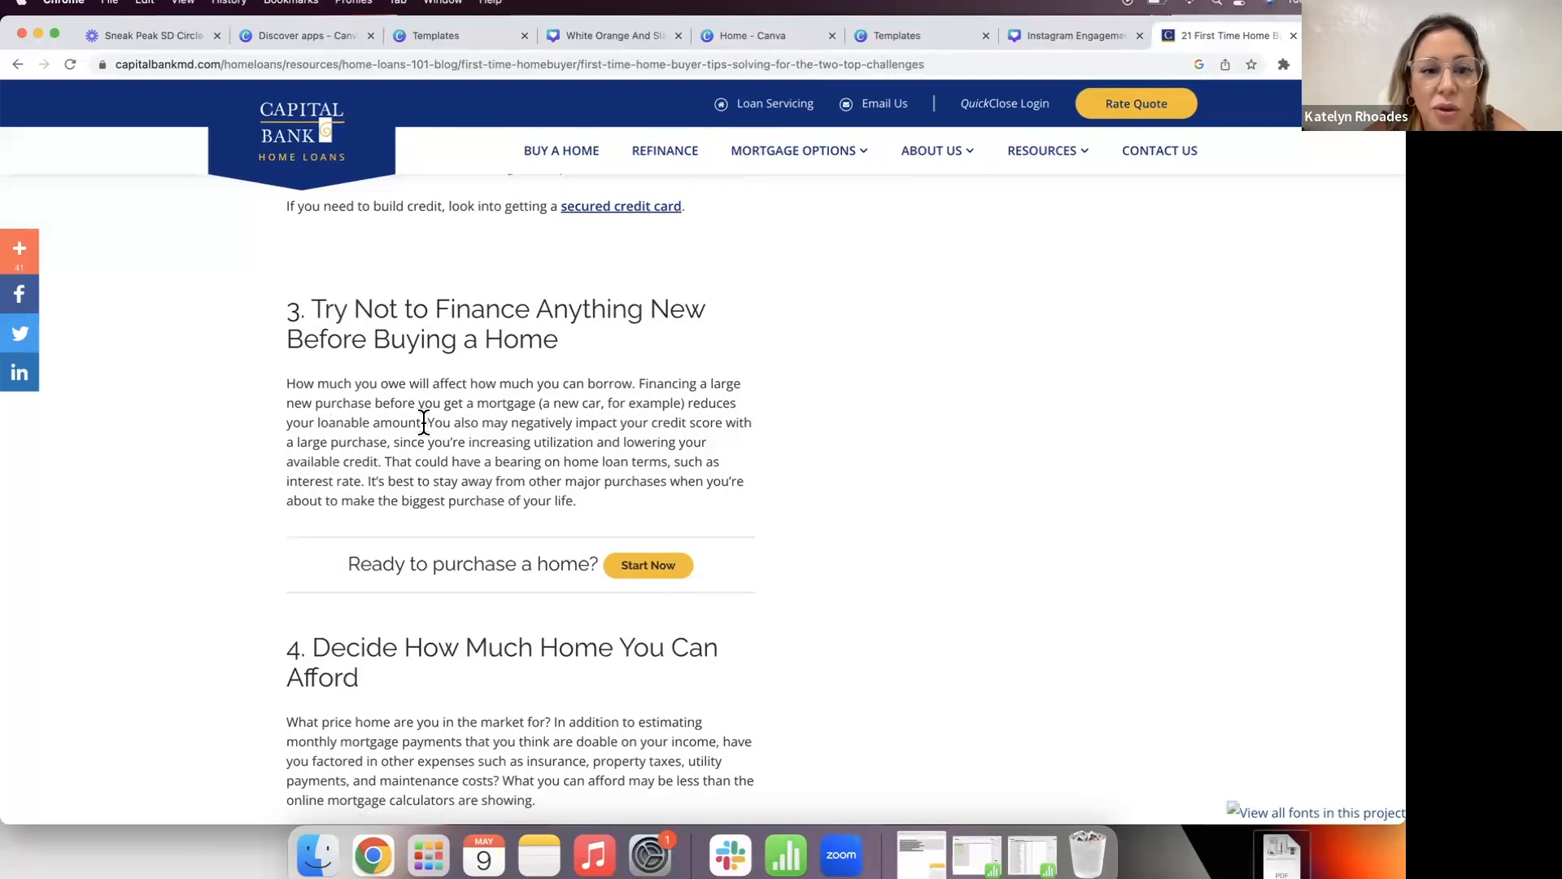
pyautogui.moveTo(424, 422); pyautogui.dragTo(640, 387)
pyautogui.press('cmd+c')
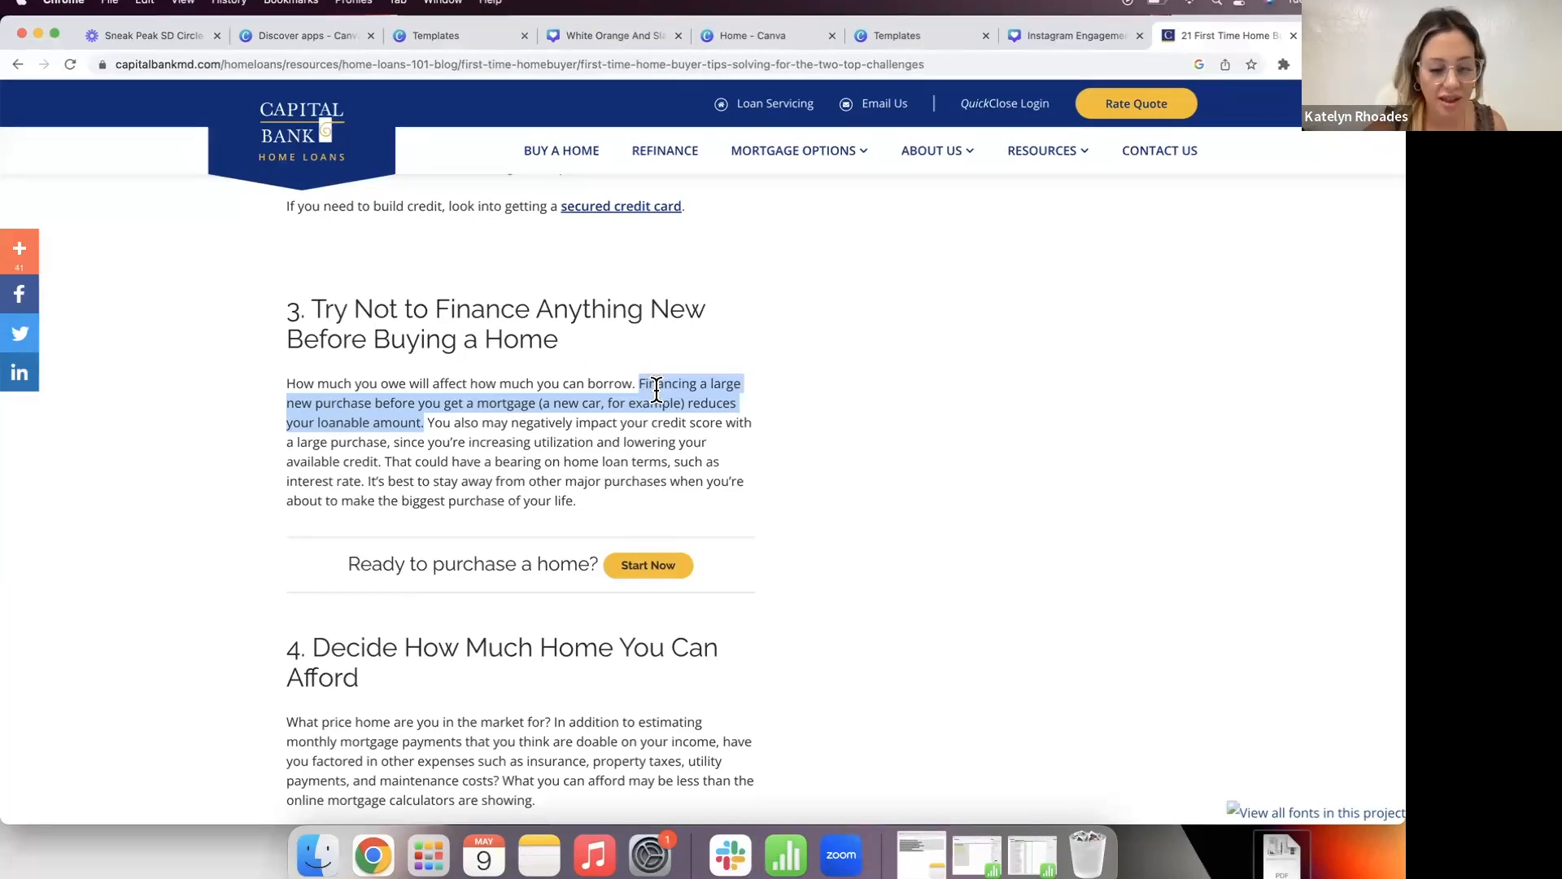
# Step: Paste the financing sentence over the reminder card's body text in Canva
pyautogui.click(905, 33)
pyautogui.click(1017, 35)
pyautogui.doubleClick(797, 459)
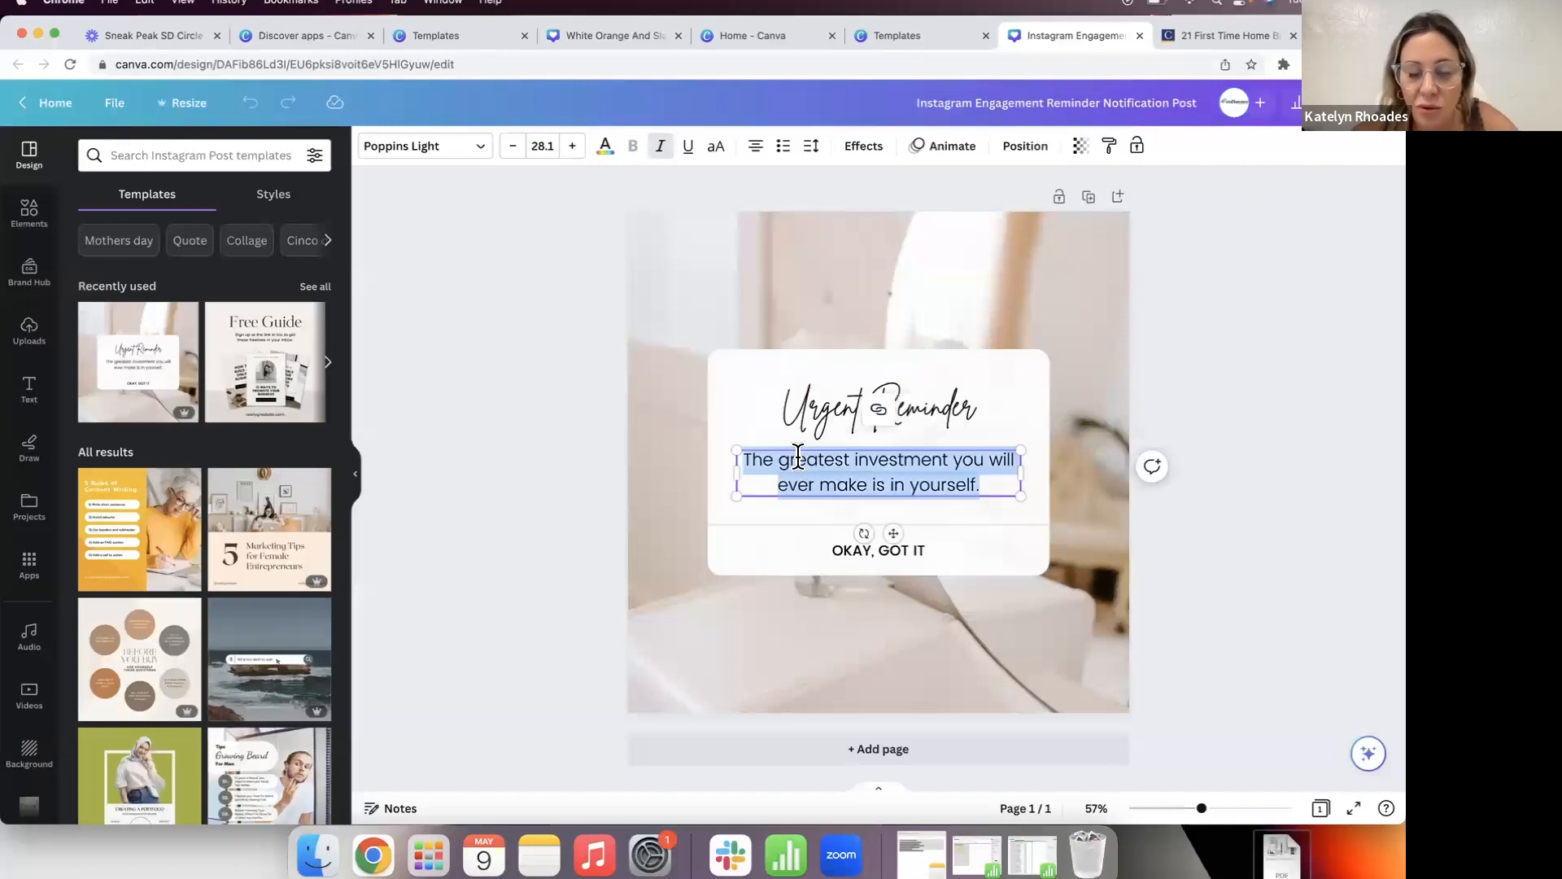
pyautogui.press('cmd+v')
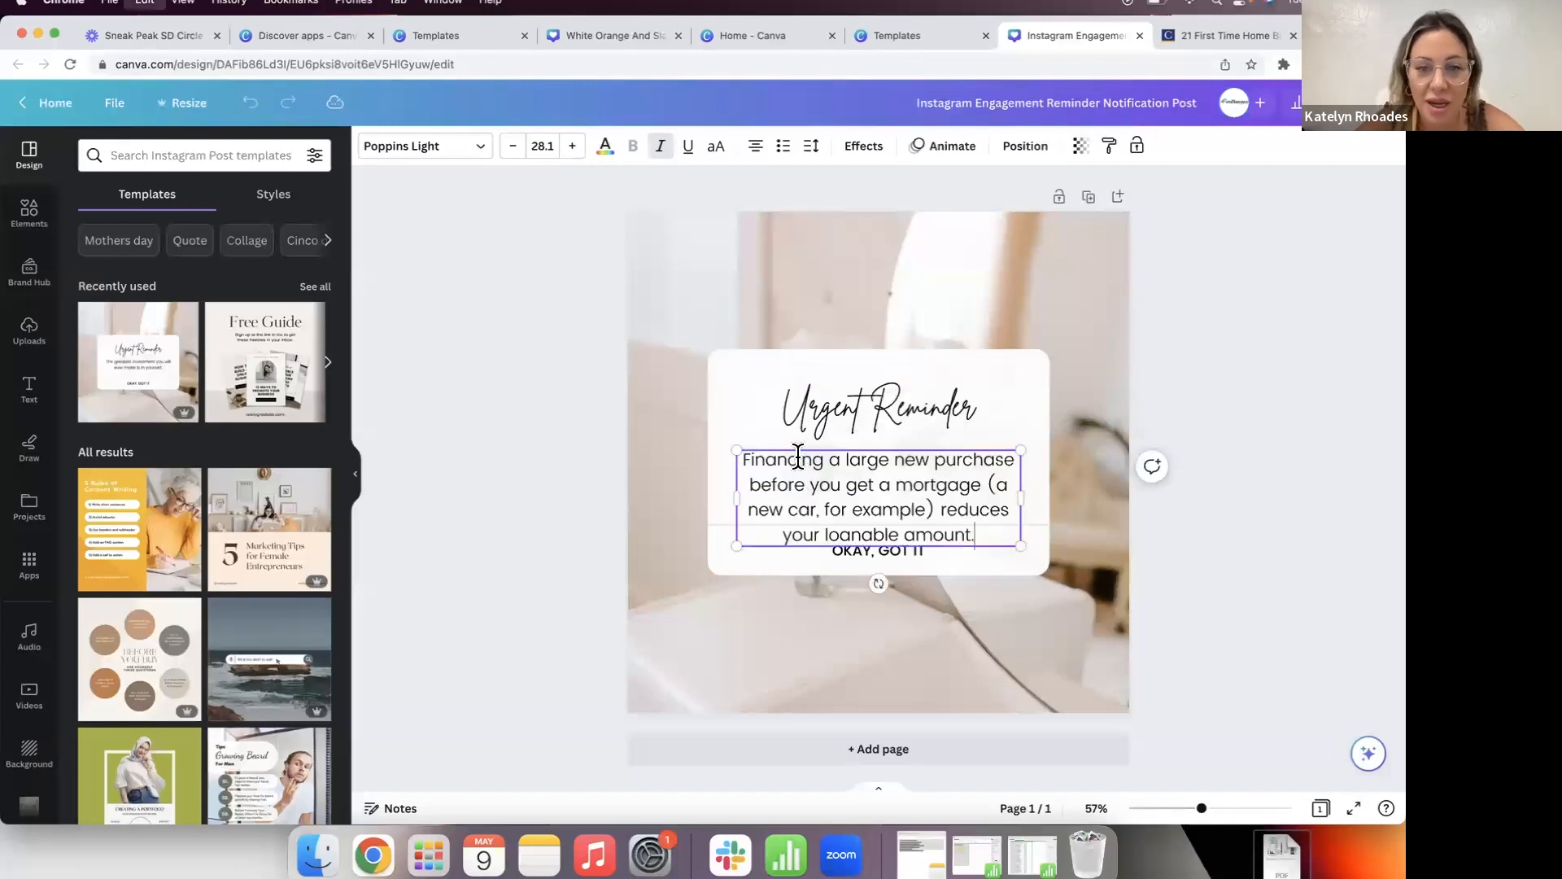
pyautogui.click(483, 436)
pyautogui.click(755, 497)
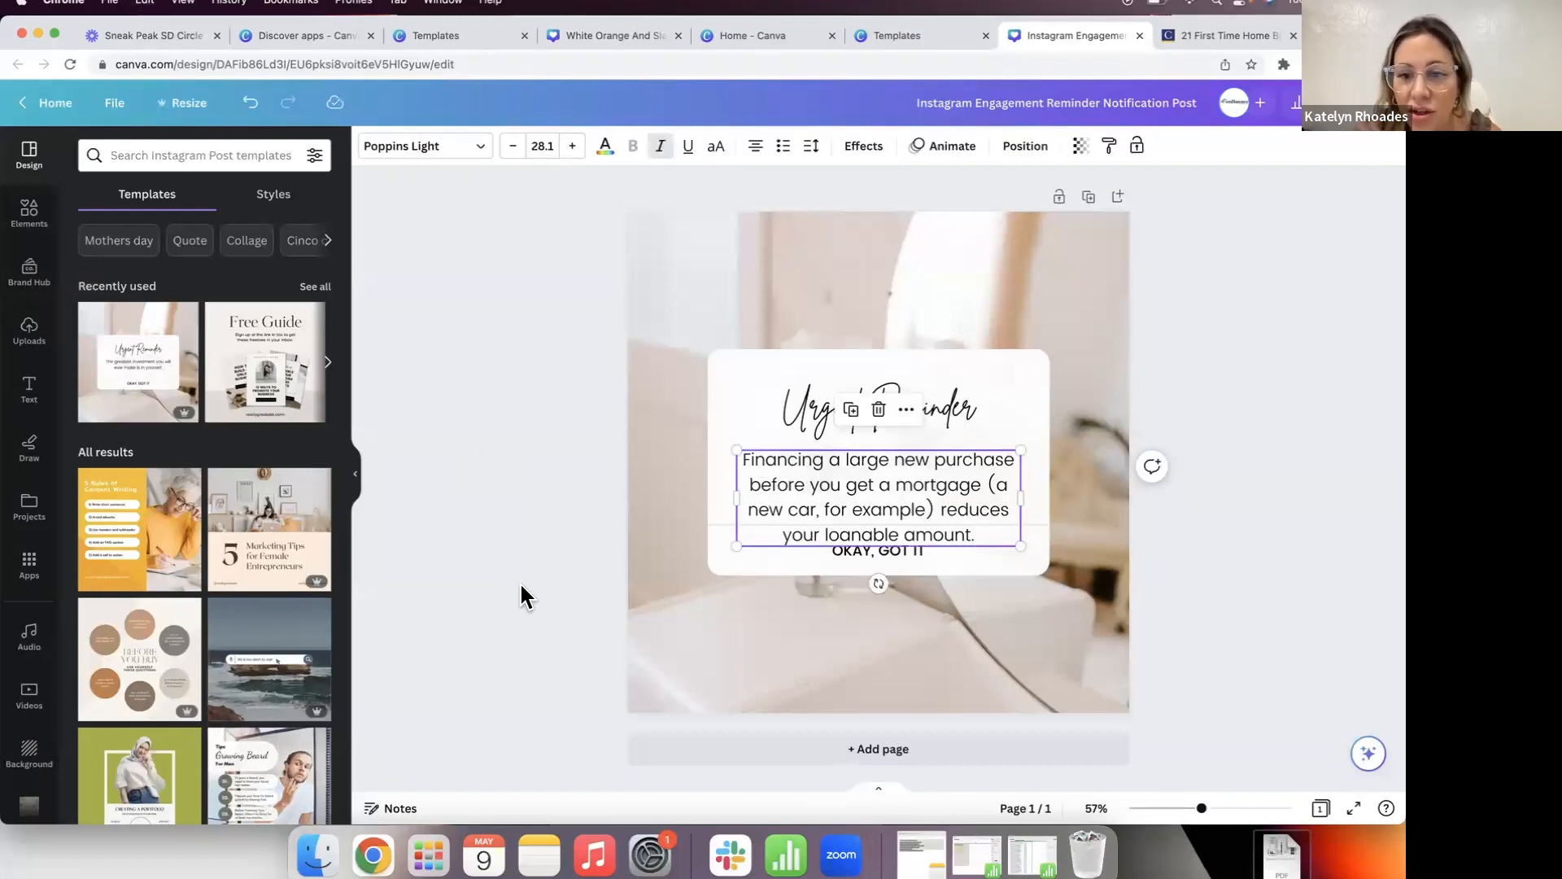
pyautogui.click(843, 486)
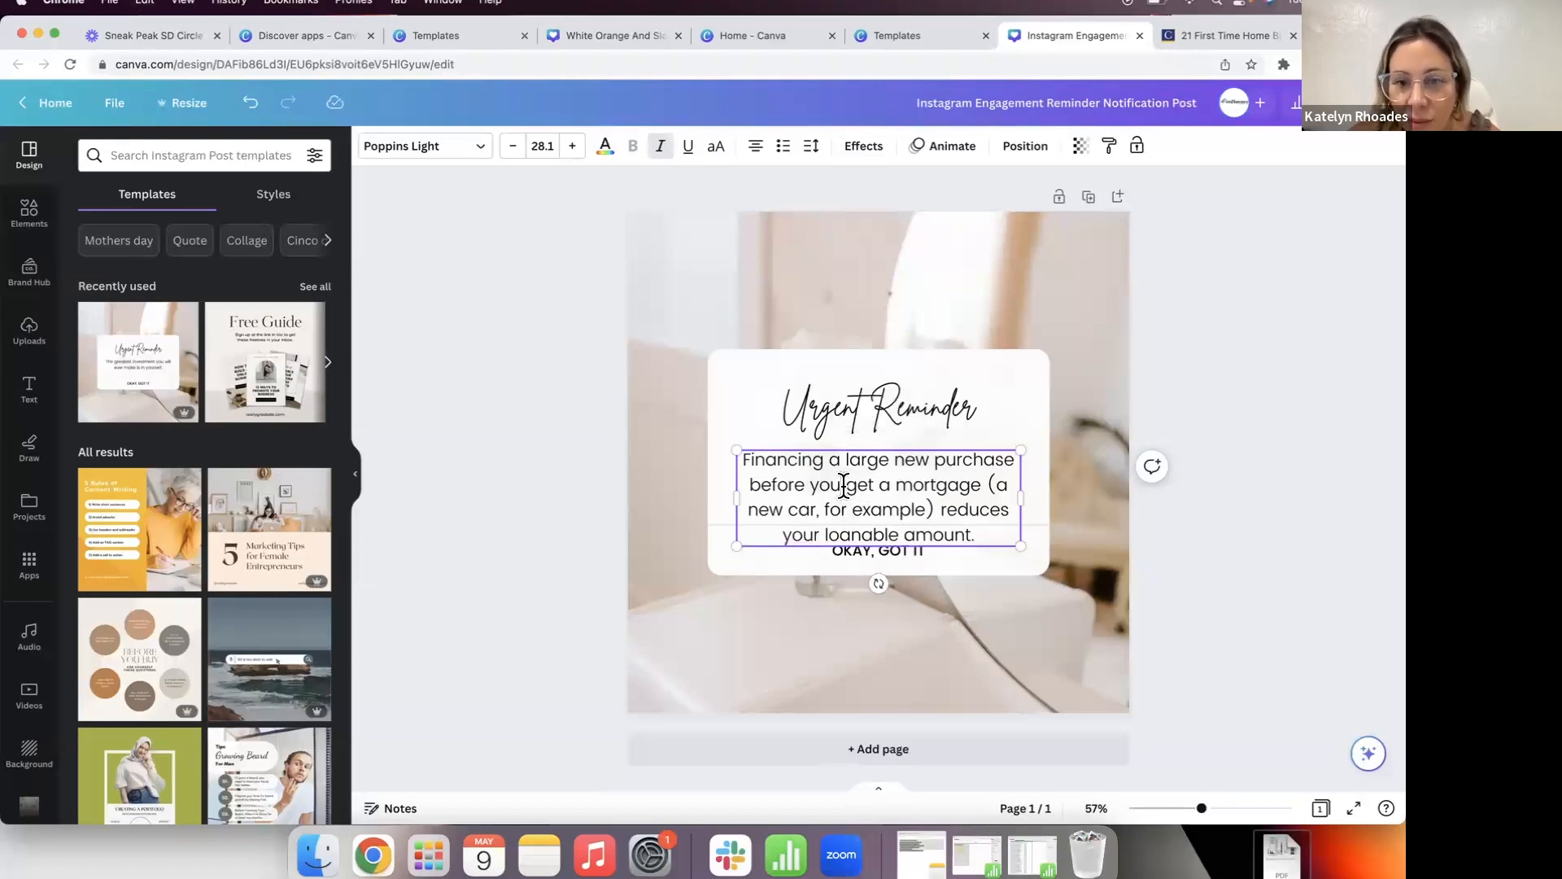
pyautogui.click(886, 492)
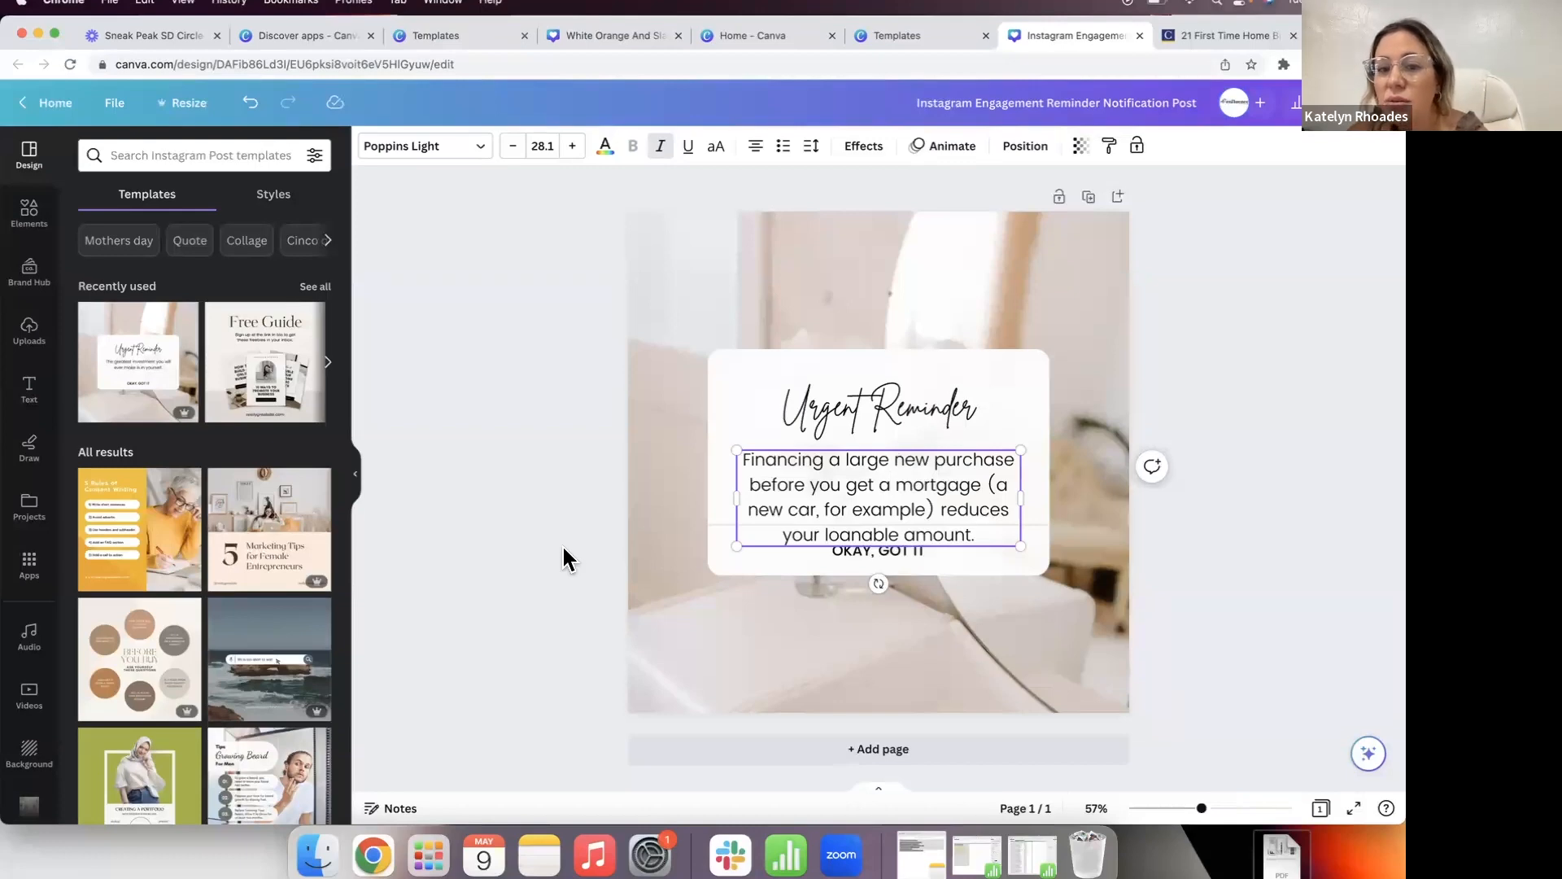
# Step: Shrink the body text to 21.1 so it fits above OKAY, GOT IT
pyautogui.click(591, 461)
pyautogui.click(820, 457)
pyautogui.click(513, 145)
pyautogui.click(512, 146)
pyautogui.click(512, 146)
pyautogui.click(512, 145)
pyautogui.click(512, 145)
pyautogui.click(512, 146)
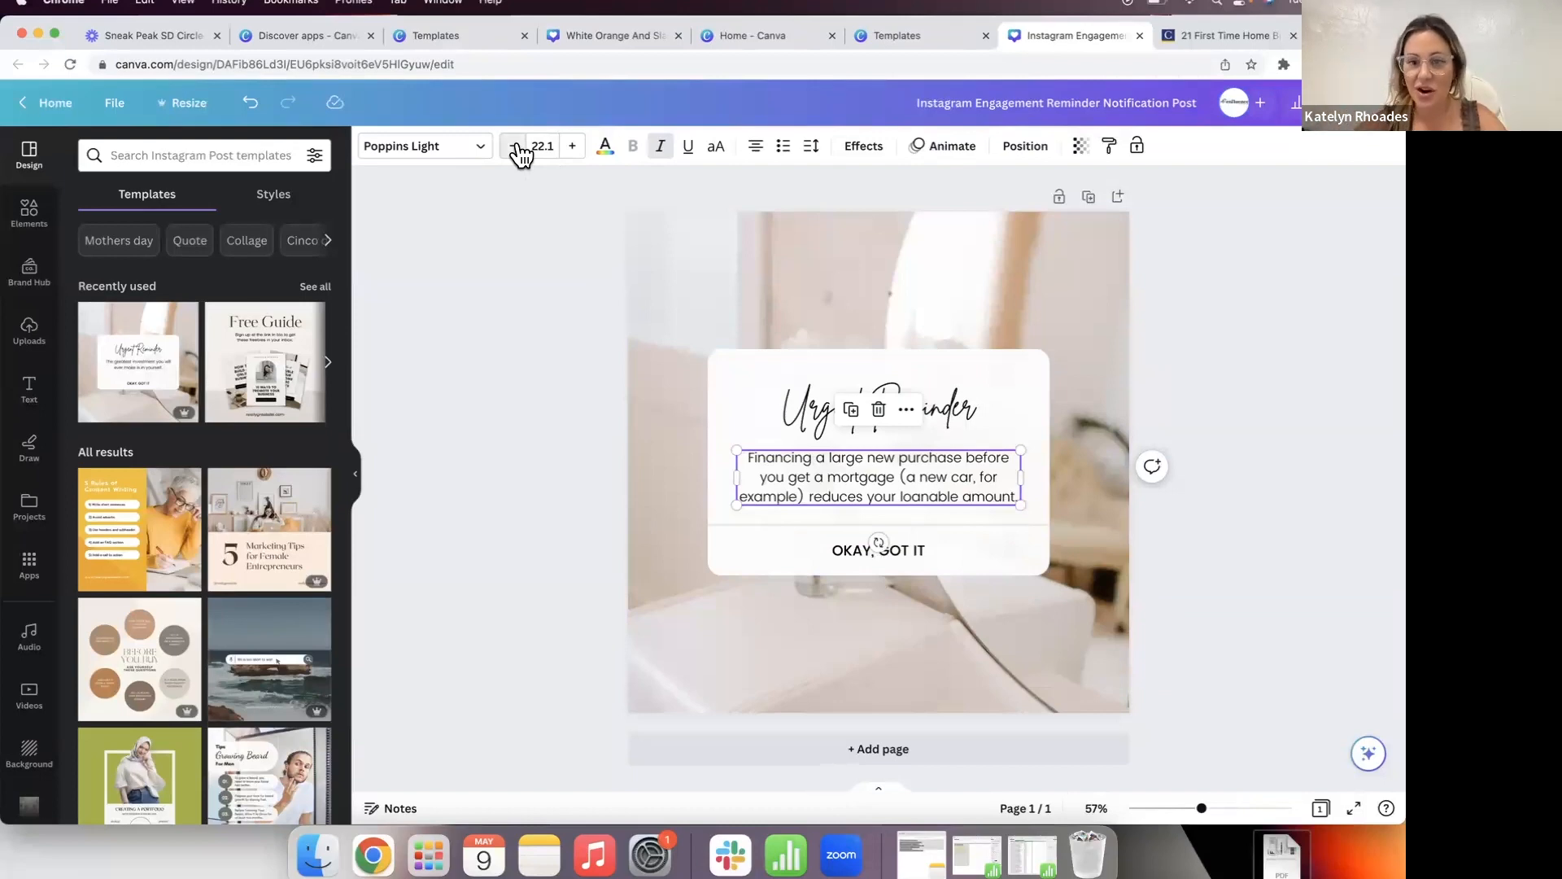
pyautogui.click(513, 145)
pyautogui.click(514, 170)
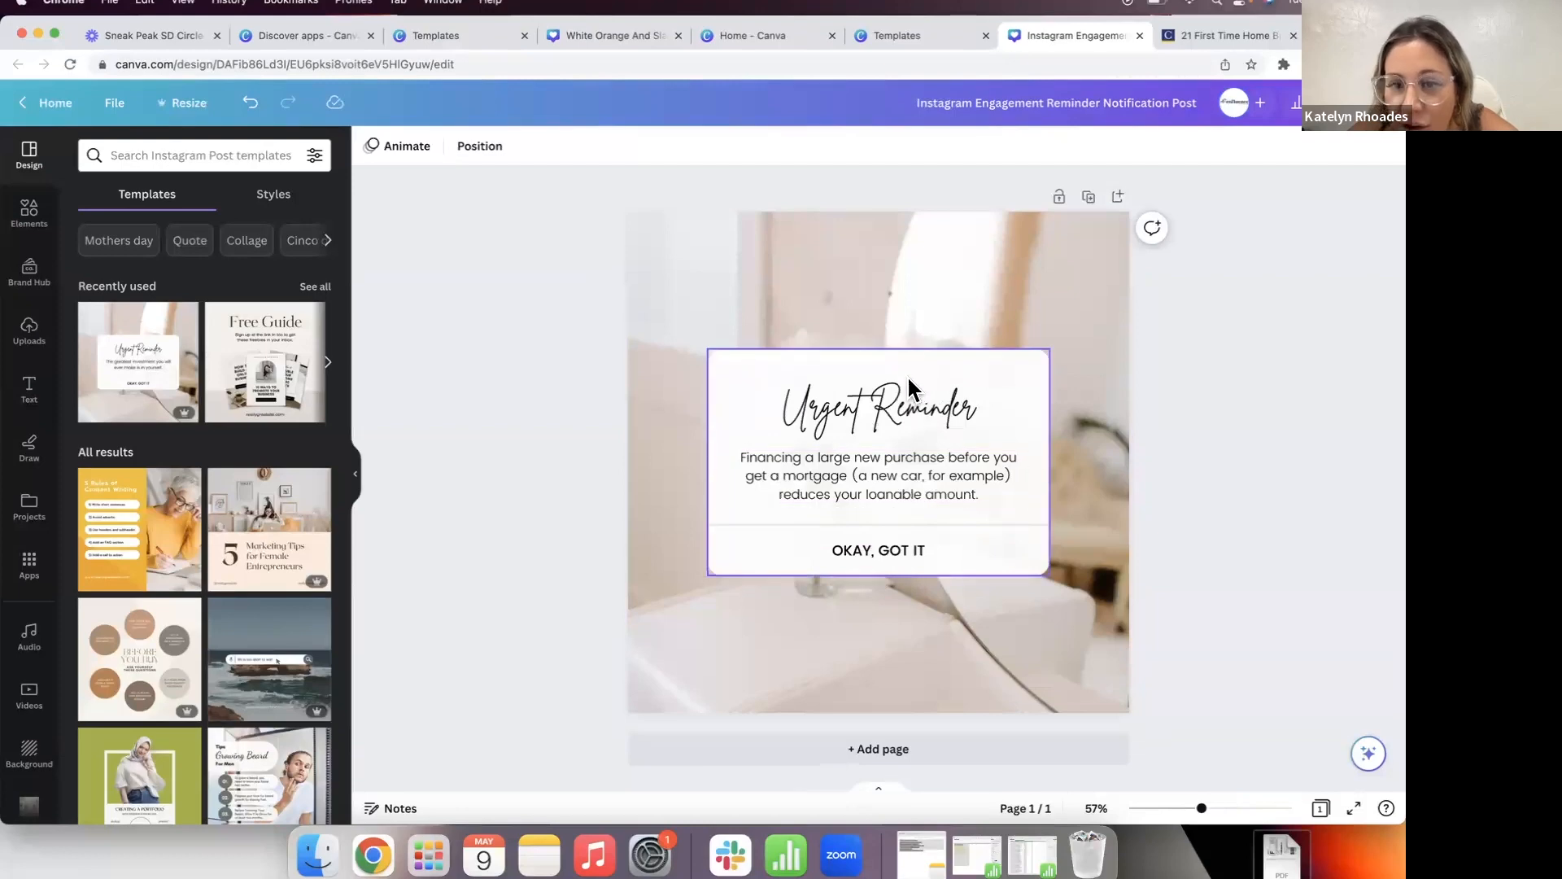
# Step: Resize the body text box so the text fits inside the card
pyautogui.click(734, 462)
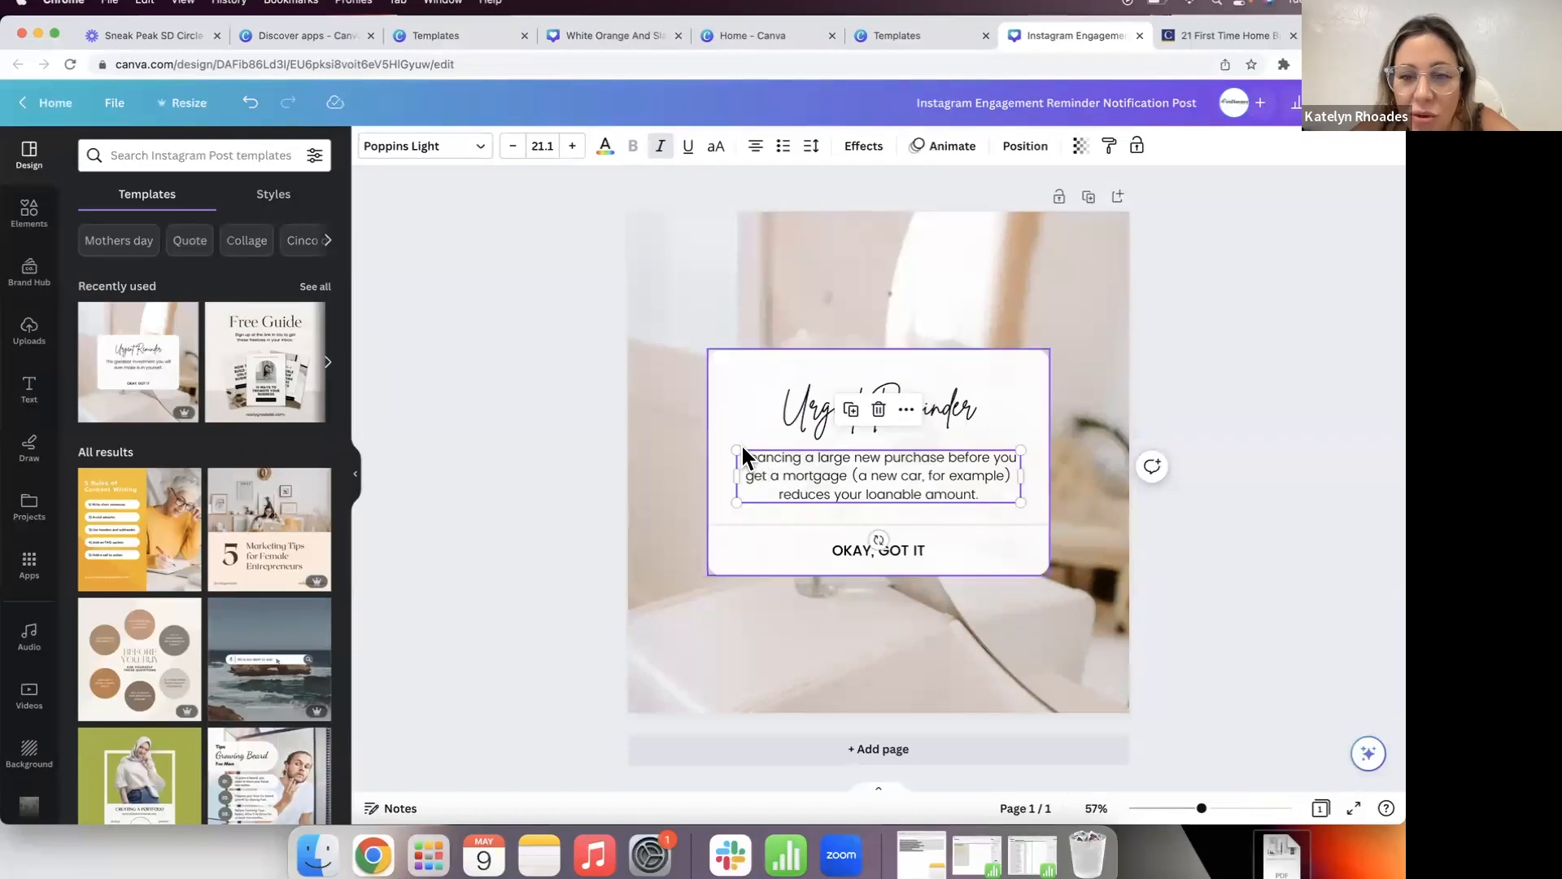
pyautogui.moveTo(736, 450); pyautogui.dragTo(708, 444)
pyautogui.moveTo(1020, 499); pyautogui.dragTo(1050, 507)
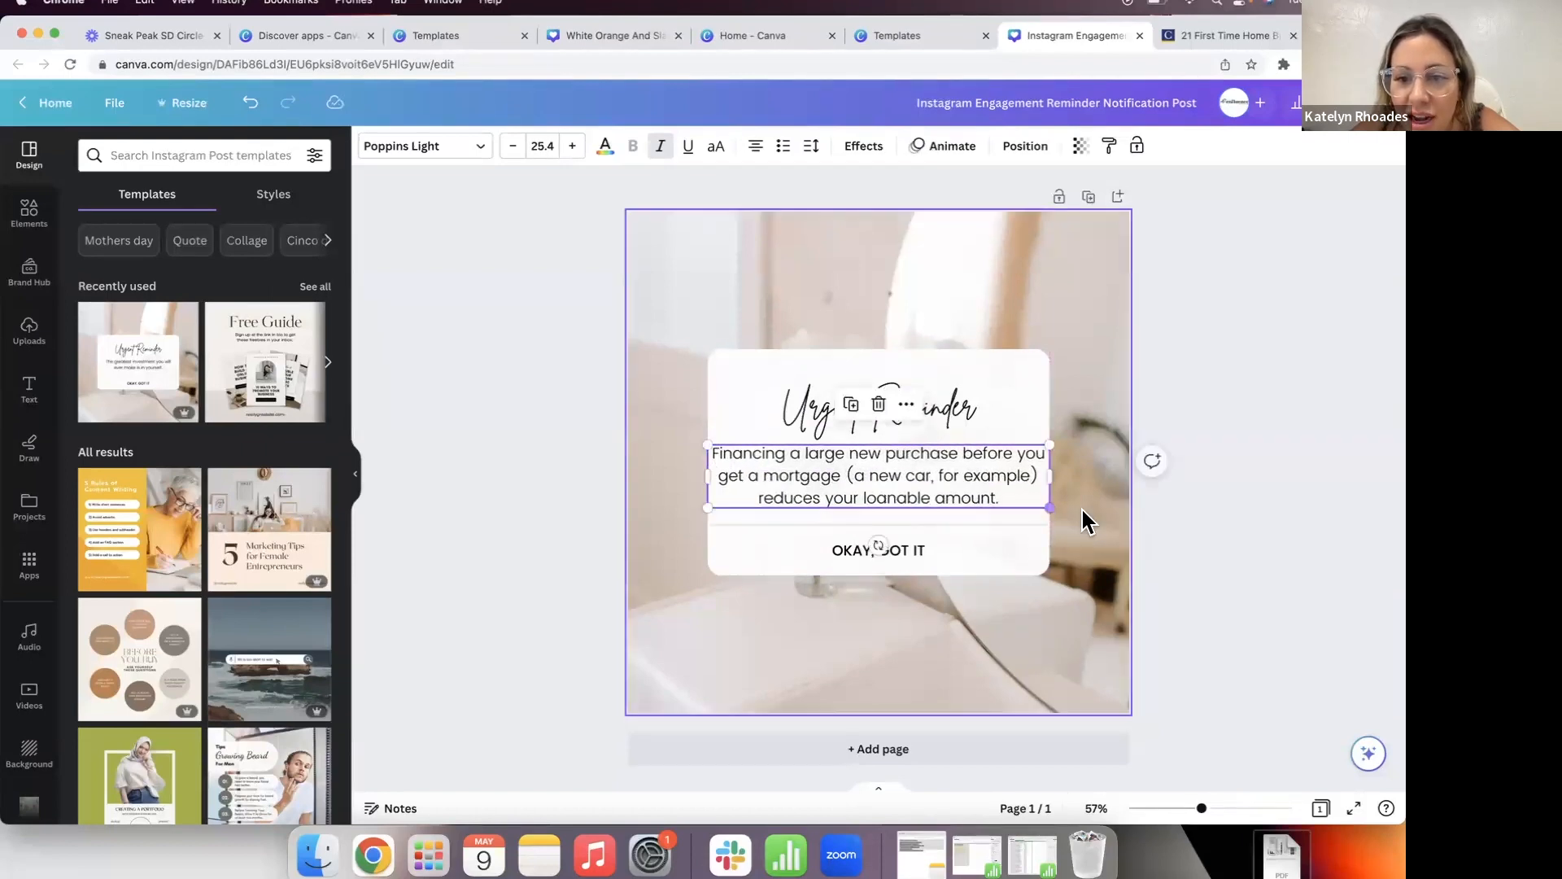
pyautogui.click(1090, 521)
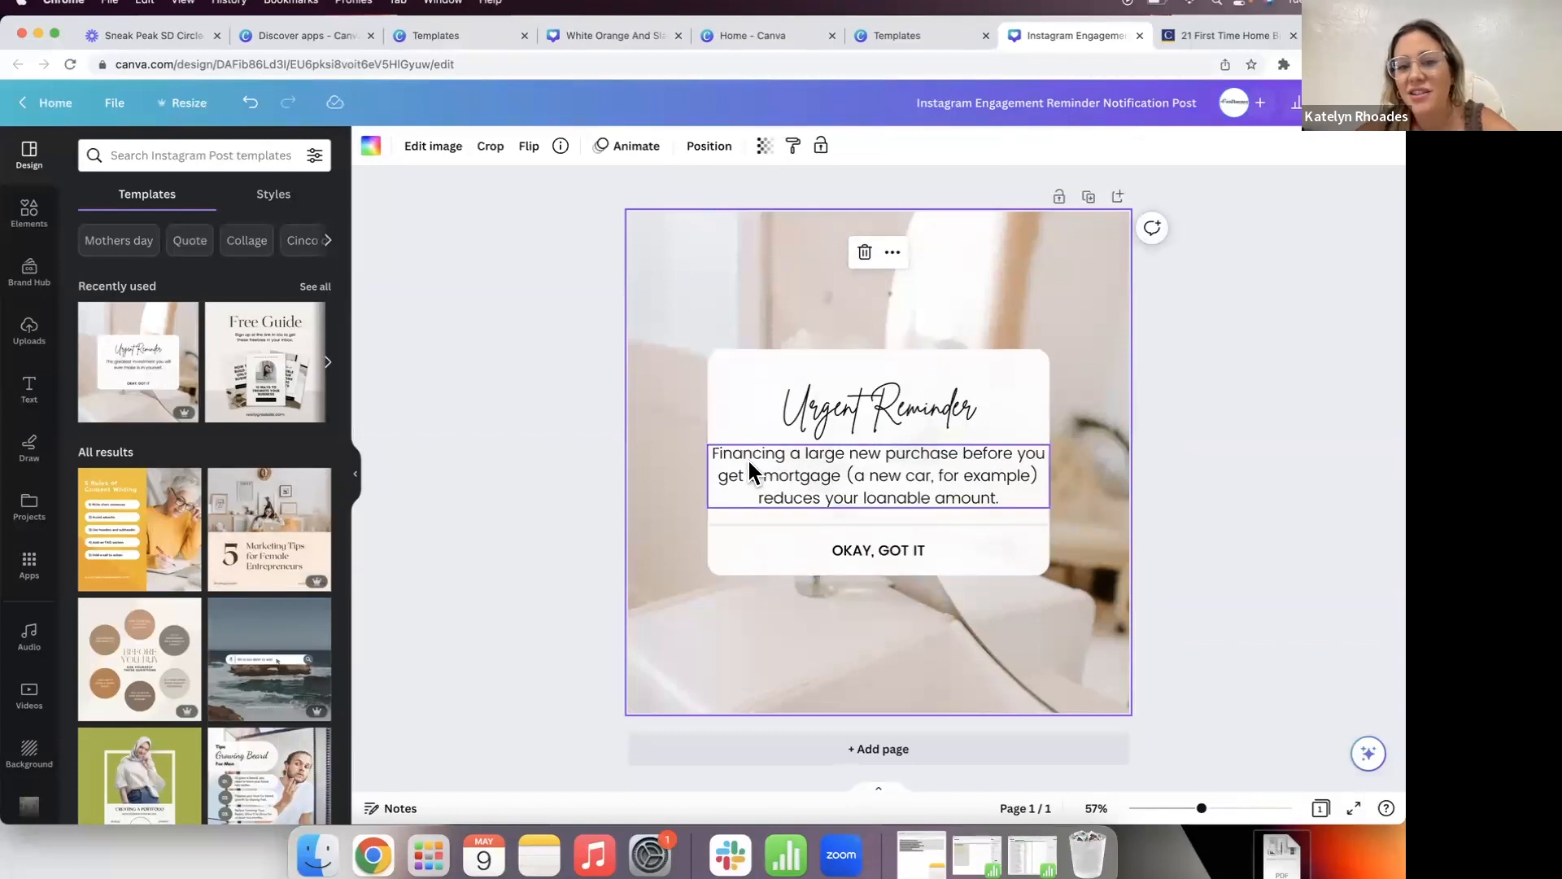
pyautogui.click(1045, 470)
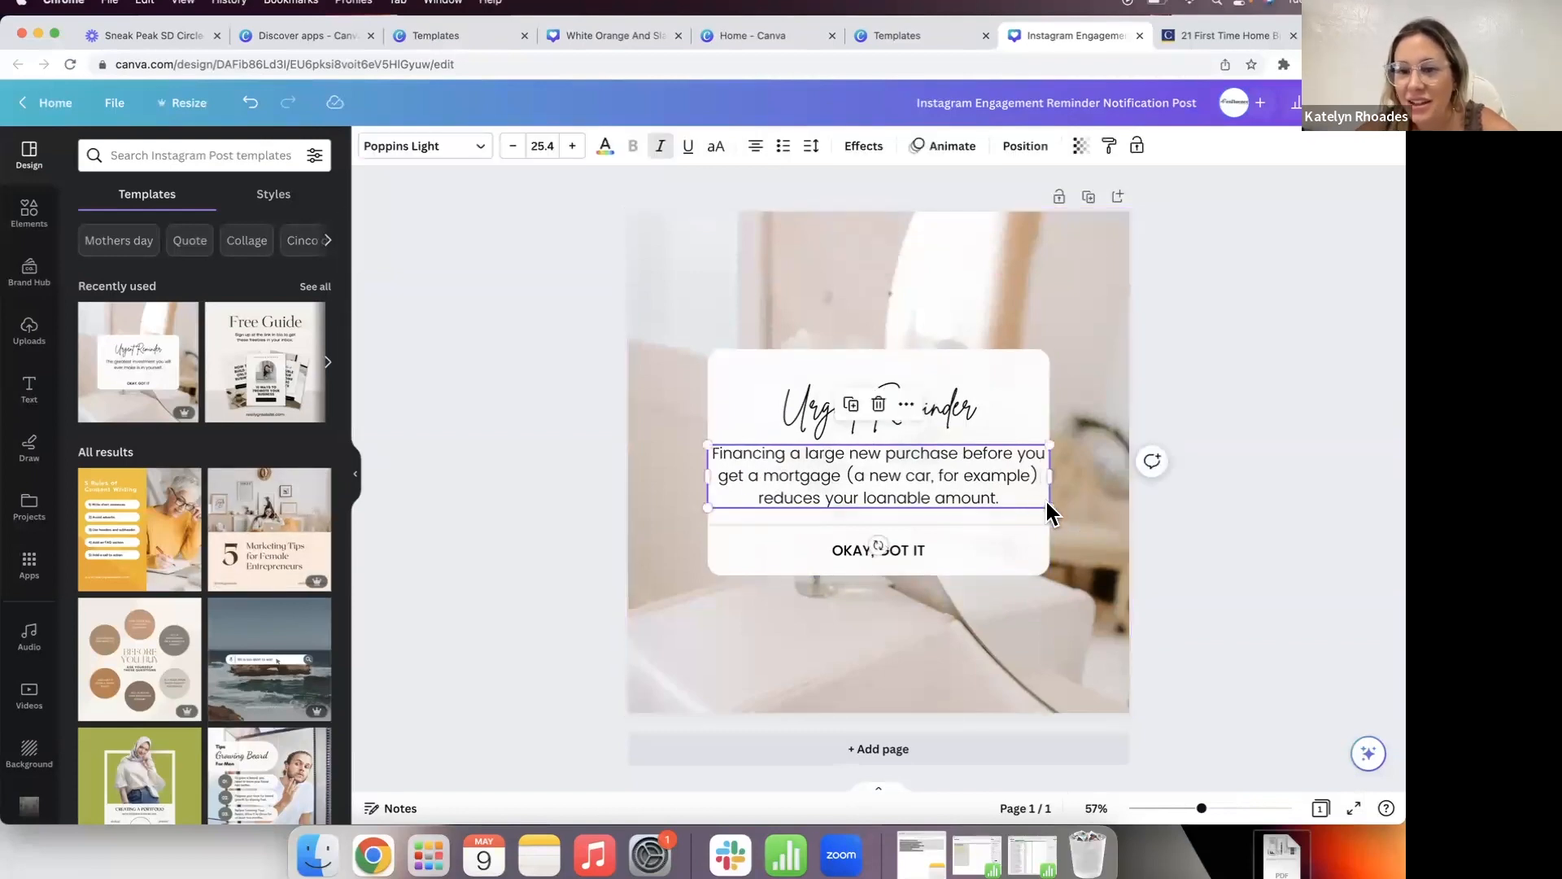
pyautogui.moveTo(1047, 505); pyautogui.dragTo(960, 481)
pyautogui.click(911, 352)
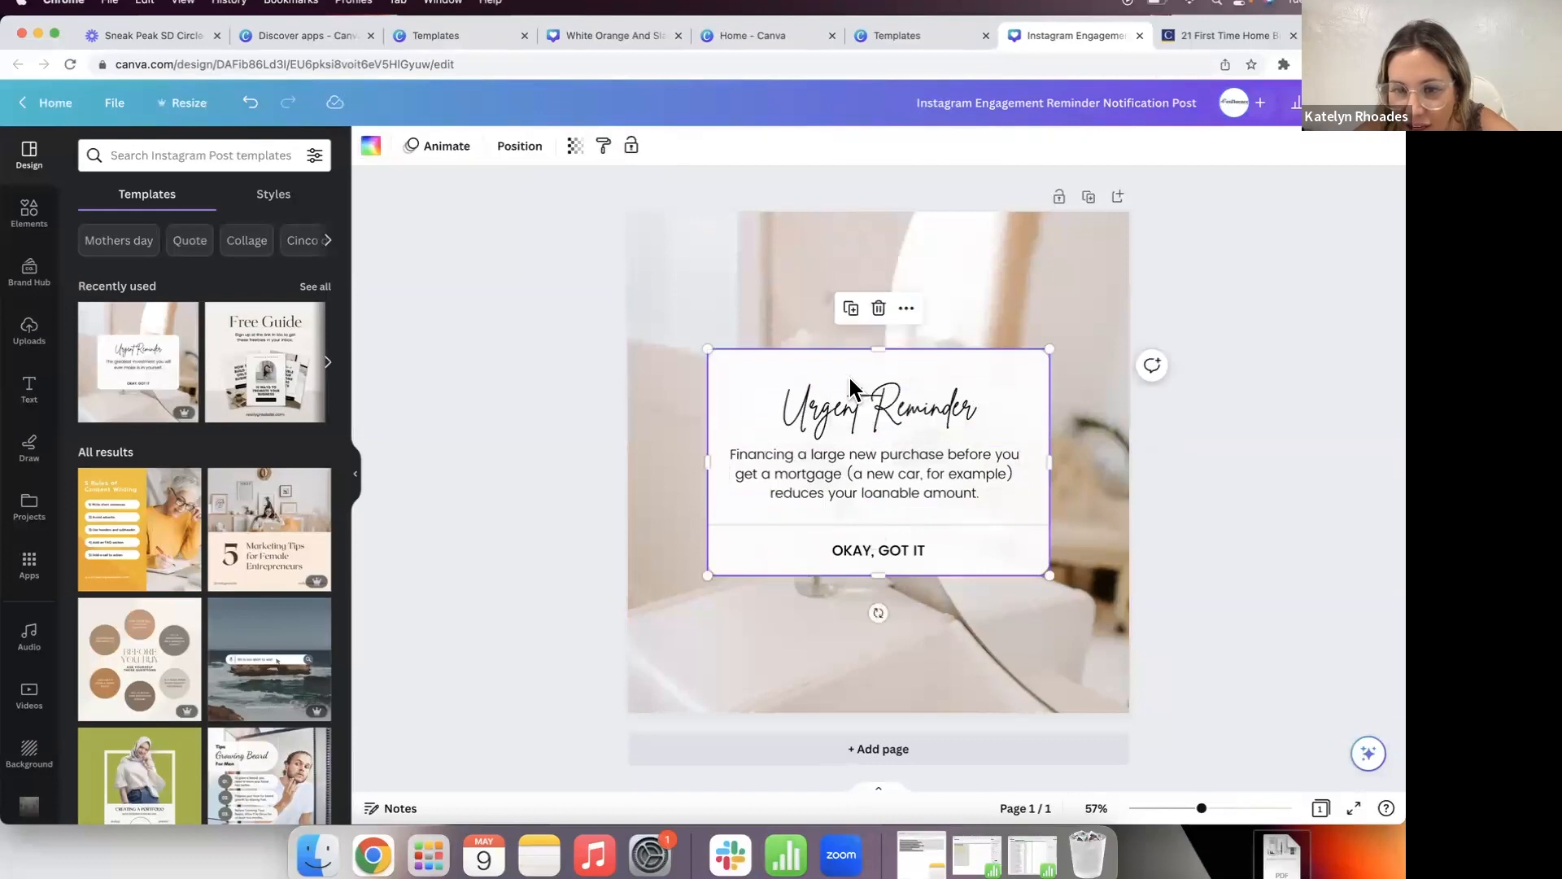
pyautogui.click(1069, 436)
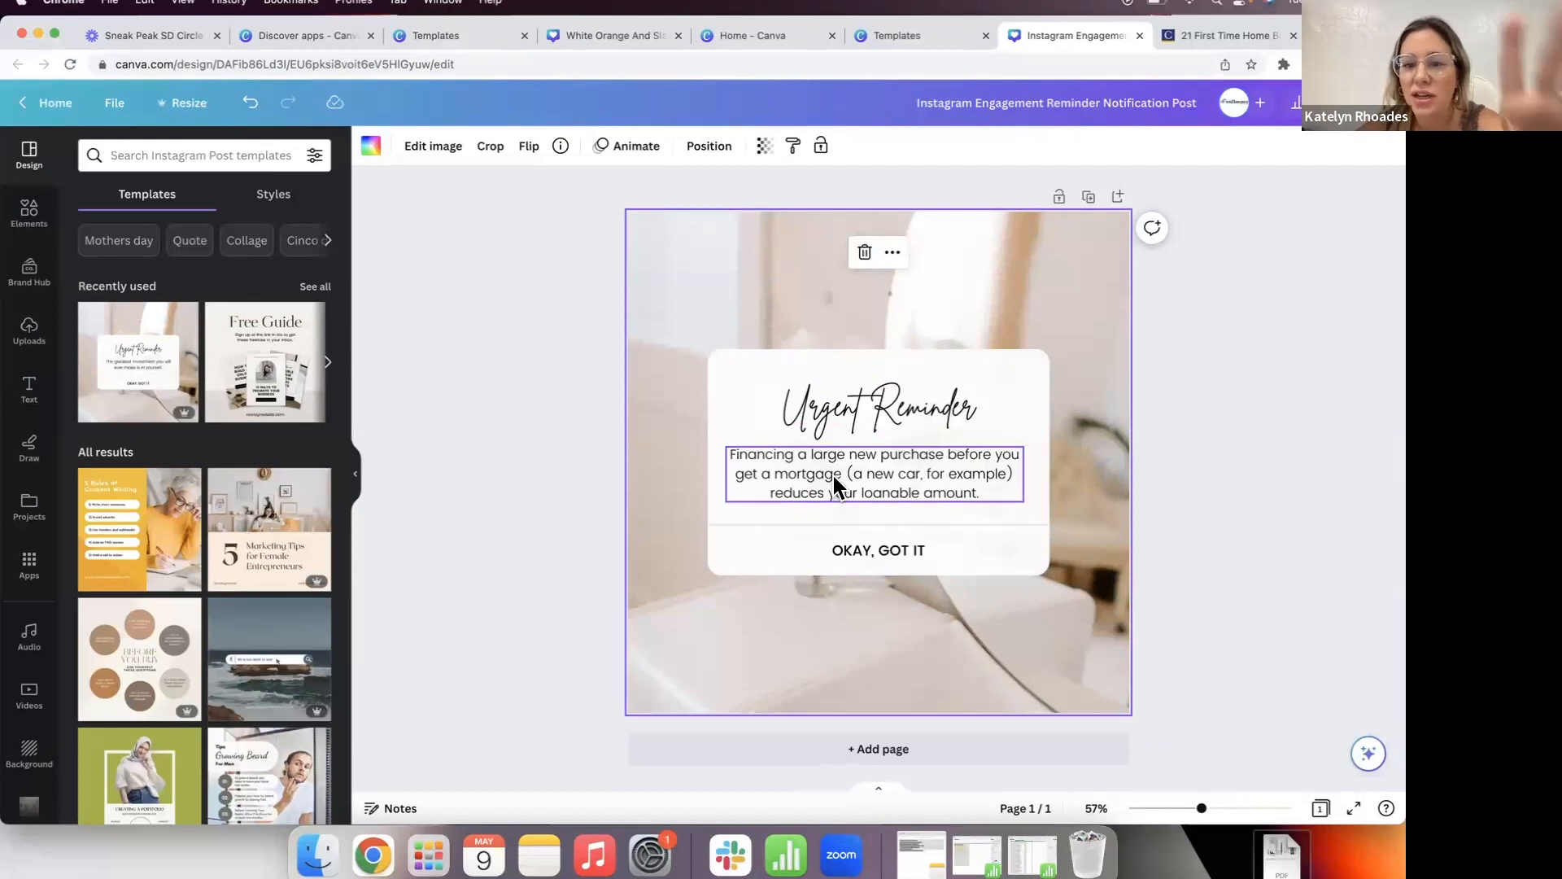
# Step: Replace the example wording in the body text with '(Example: New Car)'
pyautogui.click(980, 469)
pyautogui.click(986, 473)
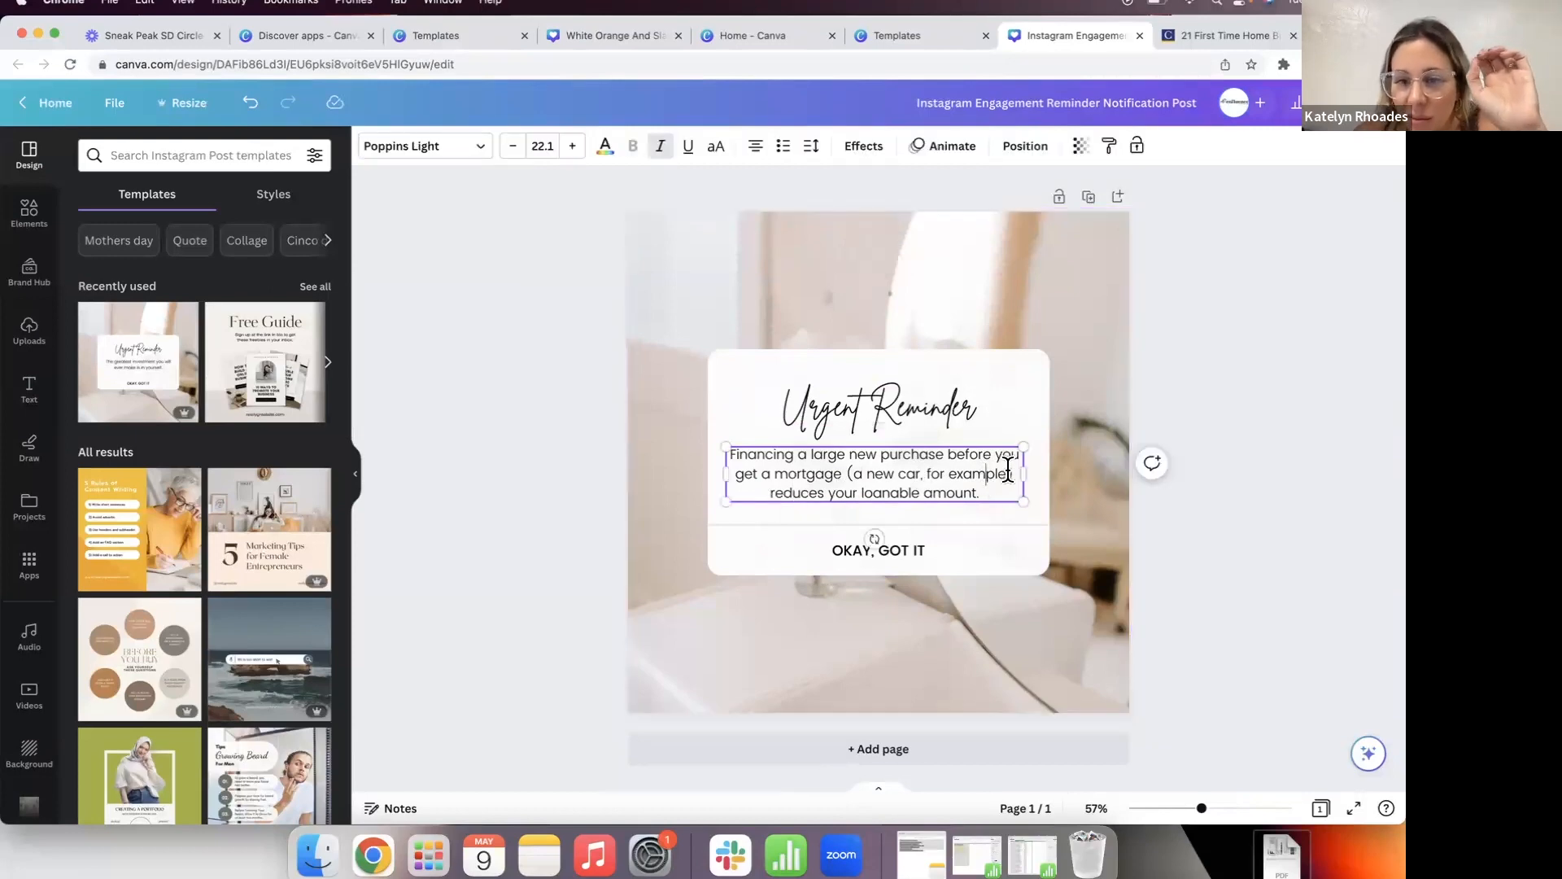
pyautogui.moveTo(1007, 472); pyautogui.dragTo(848, 468)
pyautogui.write('Exam')
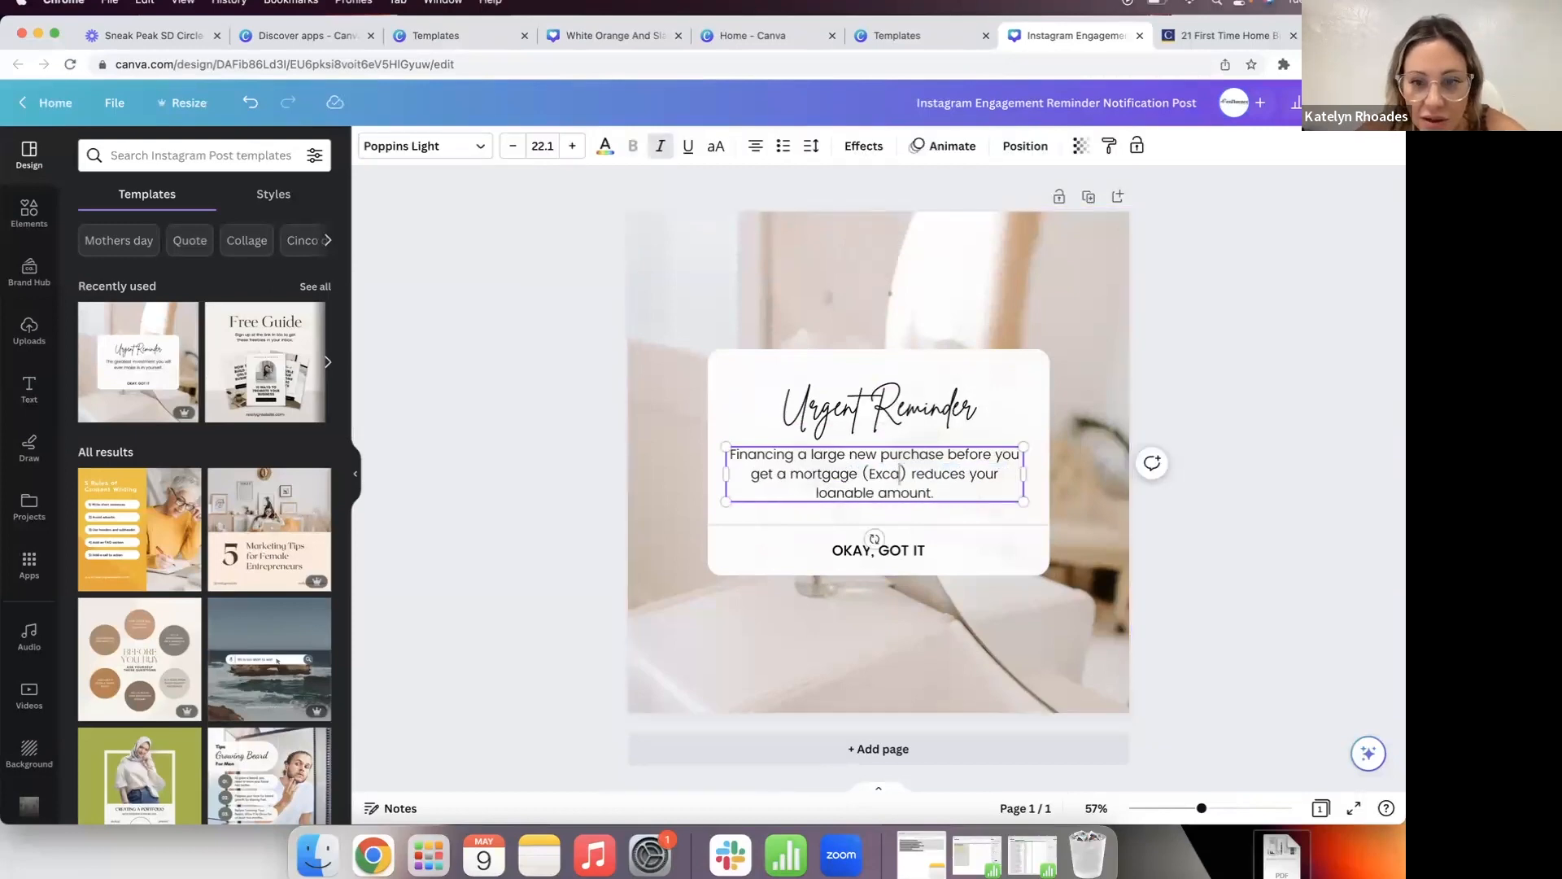
pyautogui.write('ple: NEW CA')
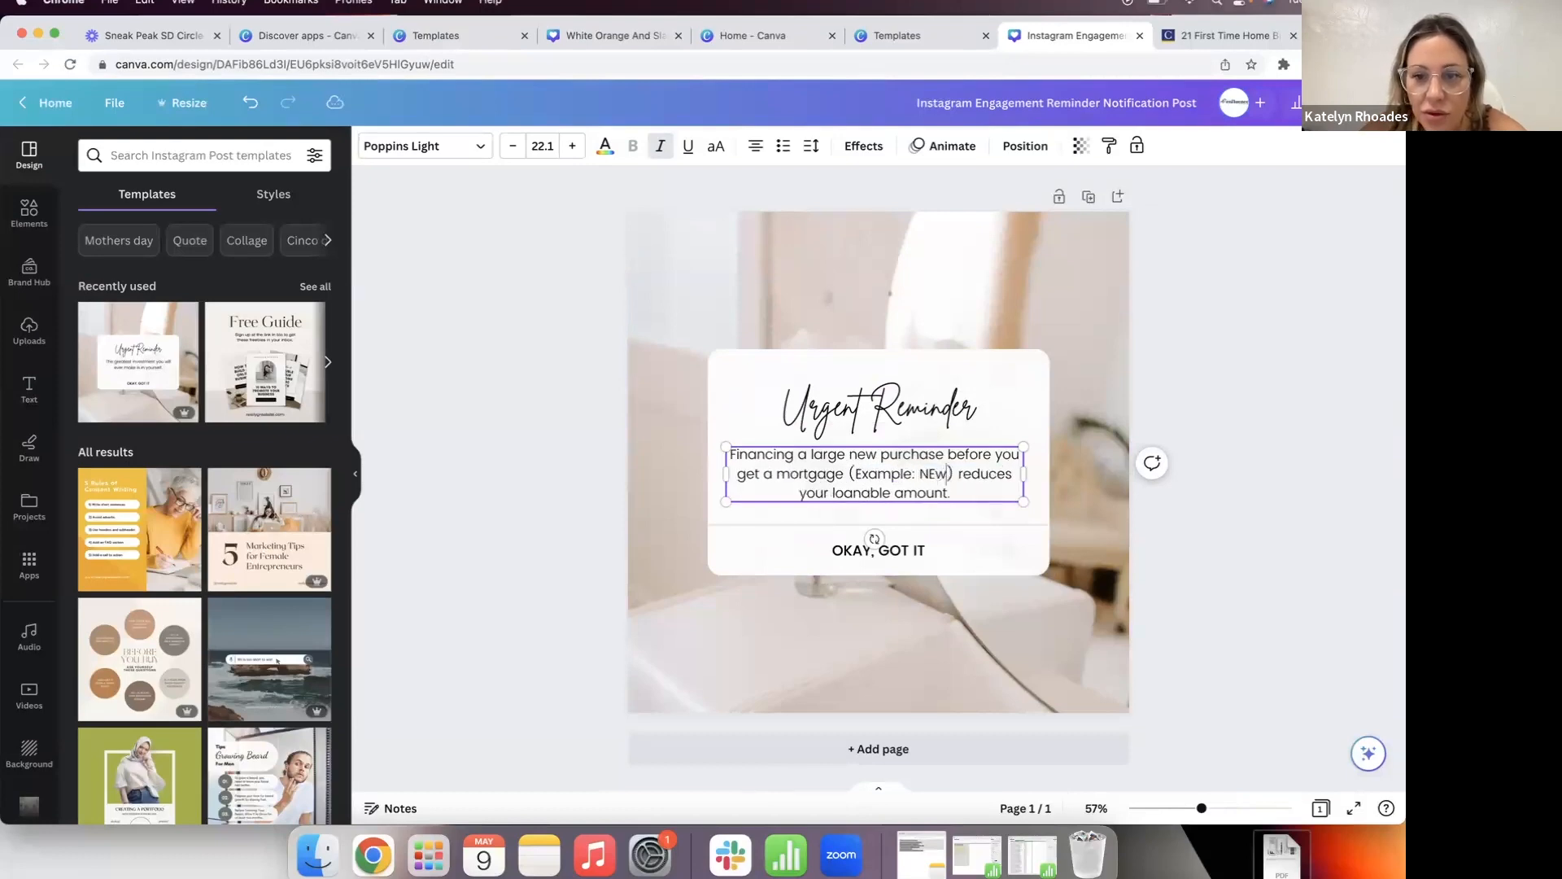
pyautogui.press('BackSpace')
pyautogui.press('BackSpace')
pyautogui.press('BackSpace')
pyautogui.press('BackSpace')
pyautogui.press('BackSpace')
pyautogui.write('ew Car')
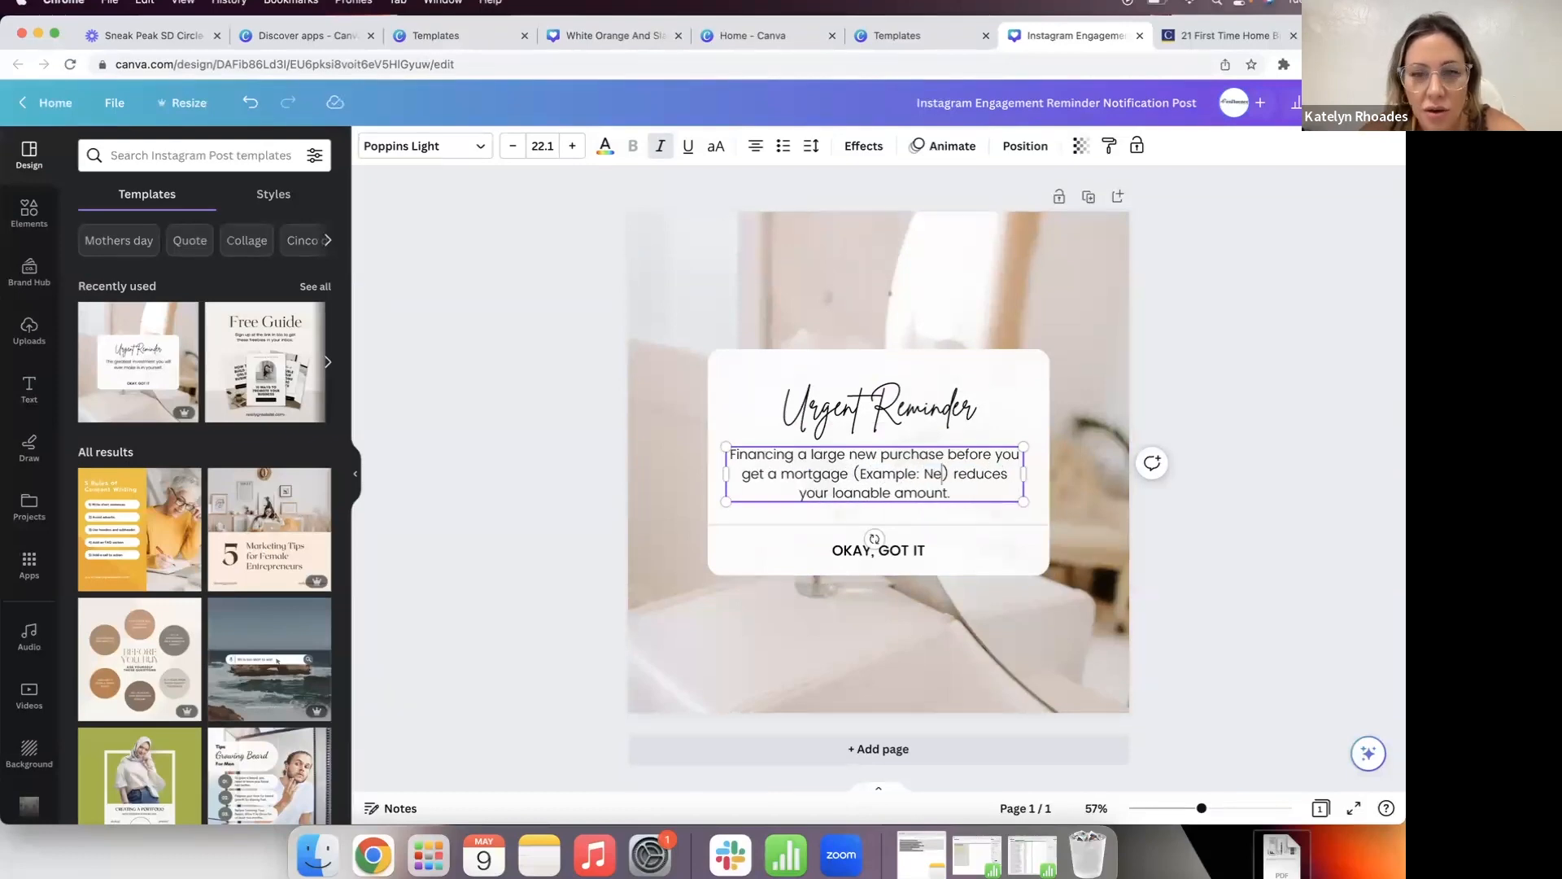
pyautogui.click(1079, 384)
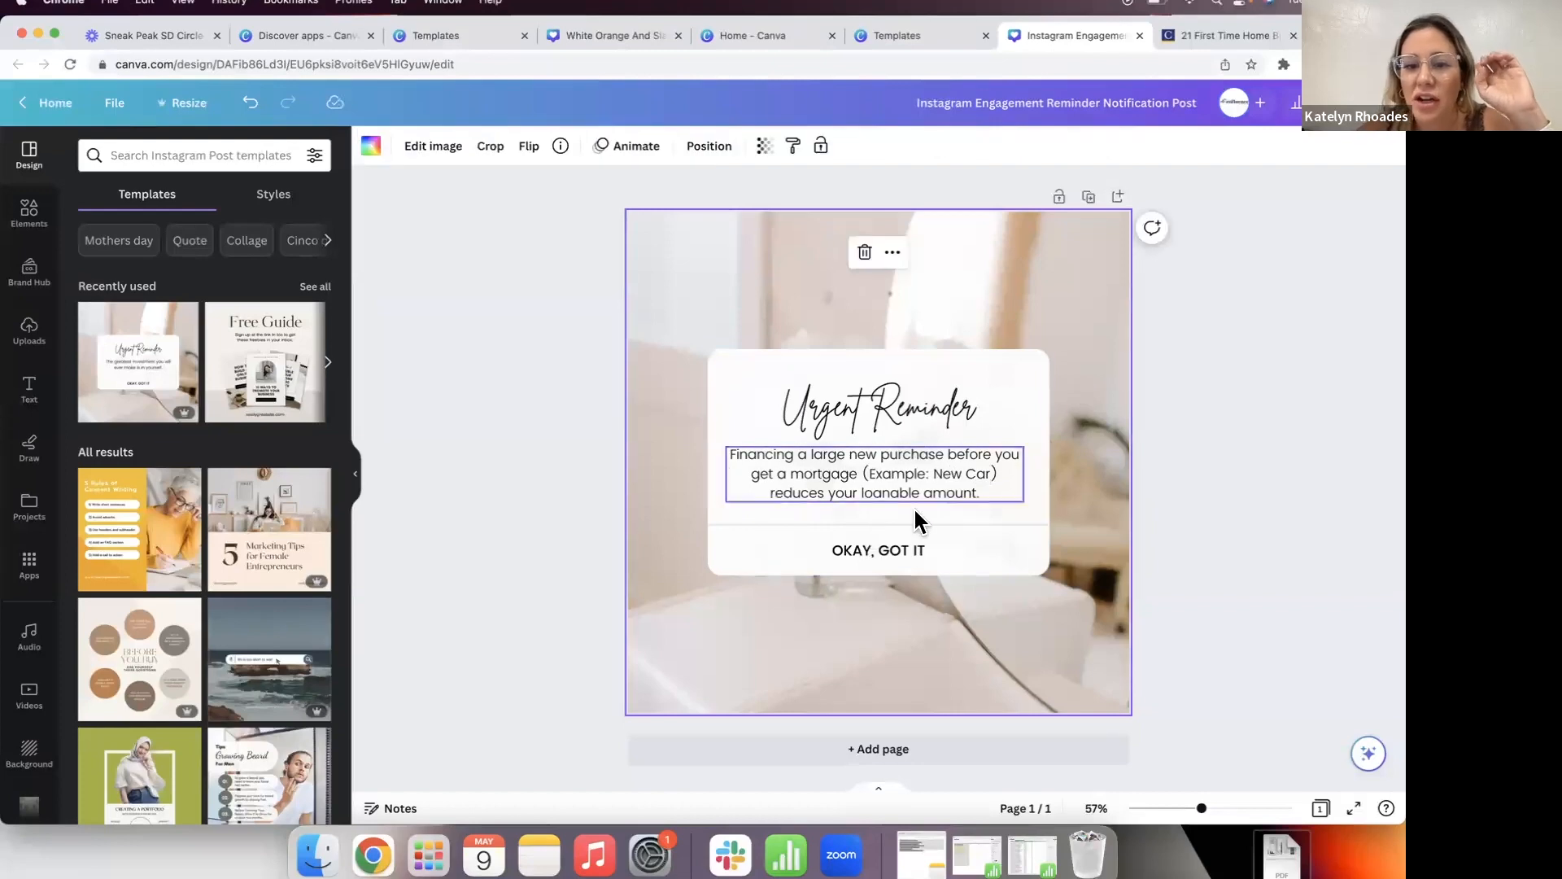
# Step: Change the button line from OKAY, GOT IT to WOW, I DIDN'T KNOW
pyautogui.doubleClick(891, 547)
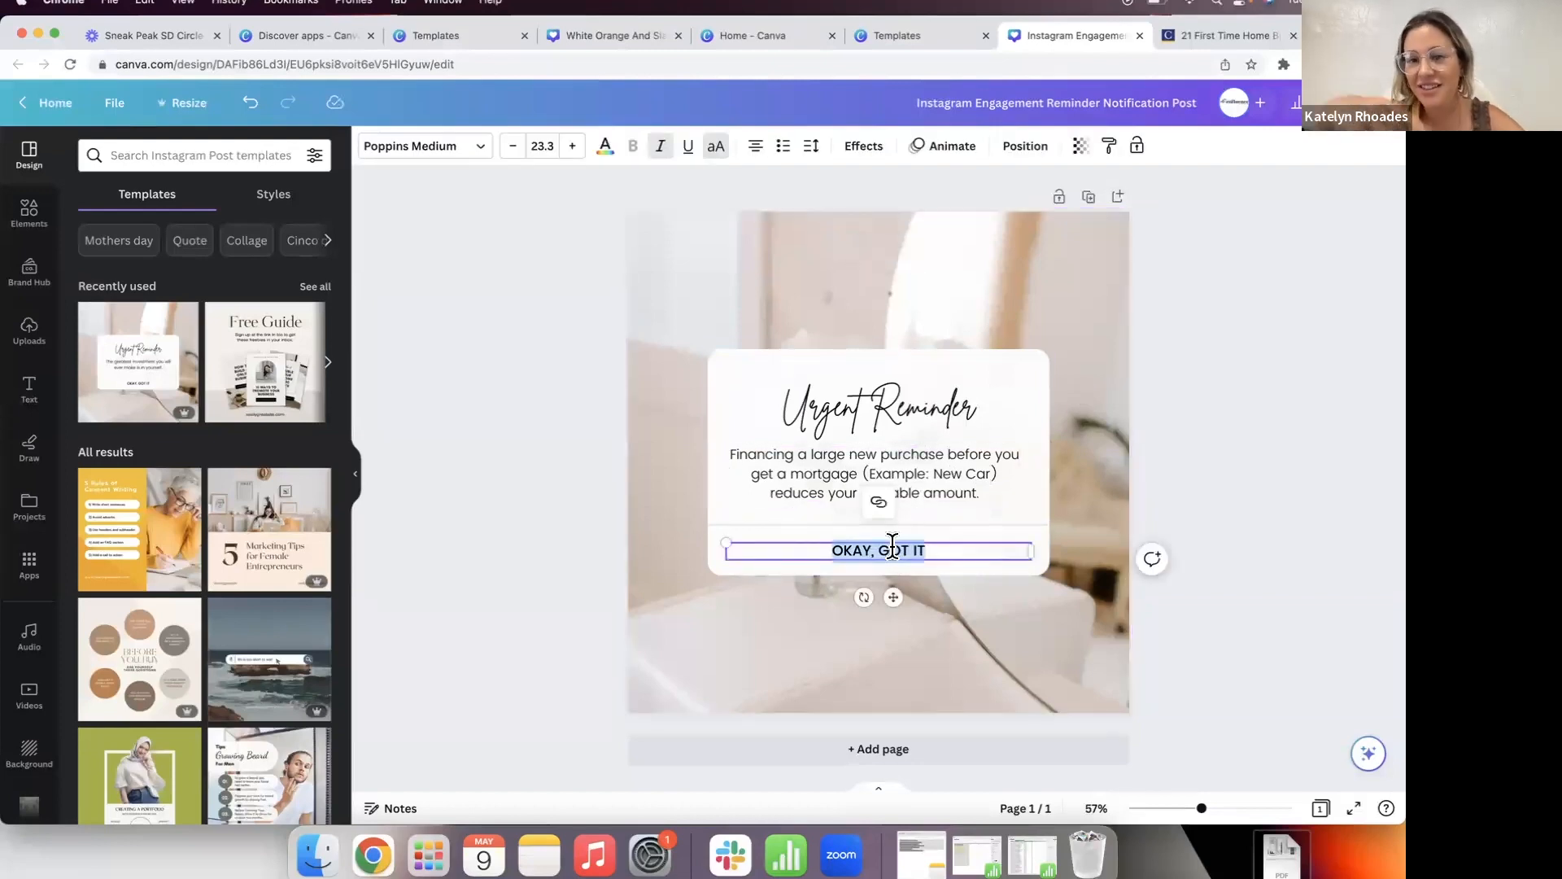
pyautogui.write("WOW, I DIDN'T KNOW")
pyautogui.click(540, 612)
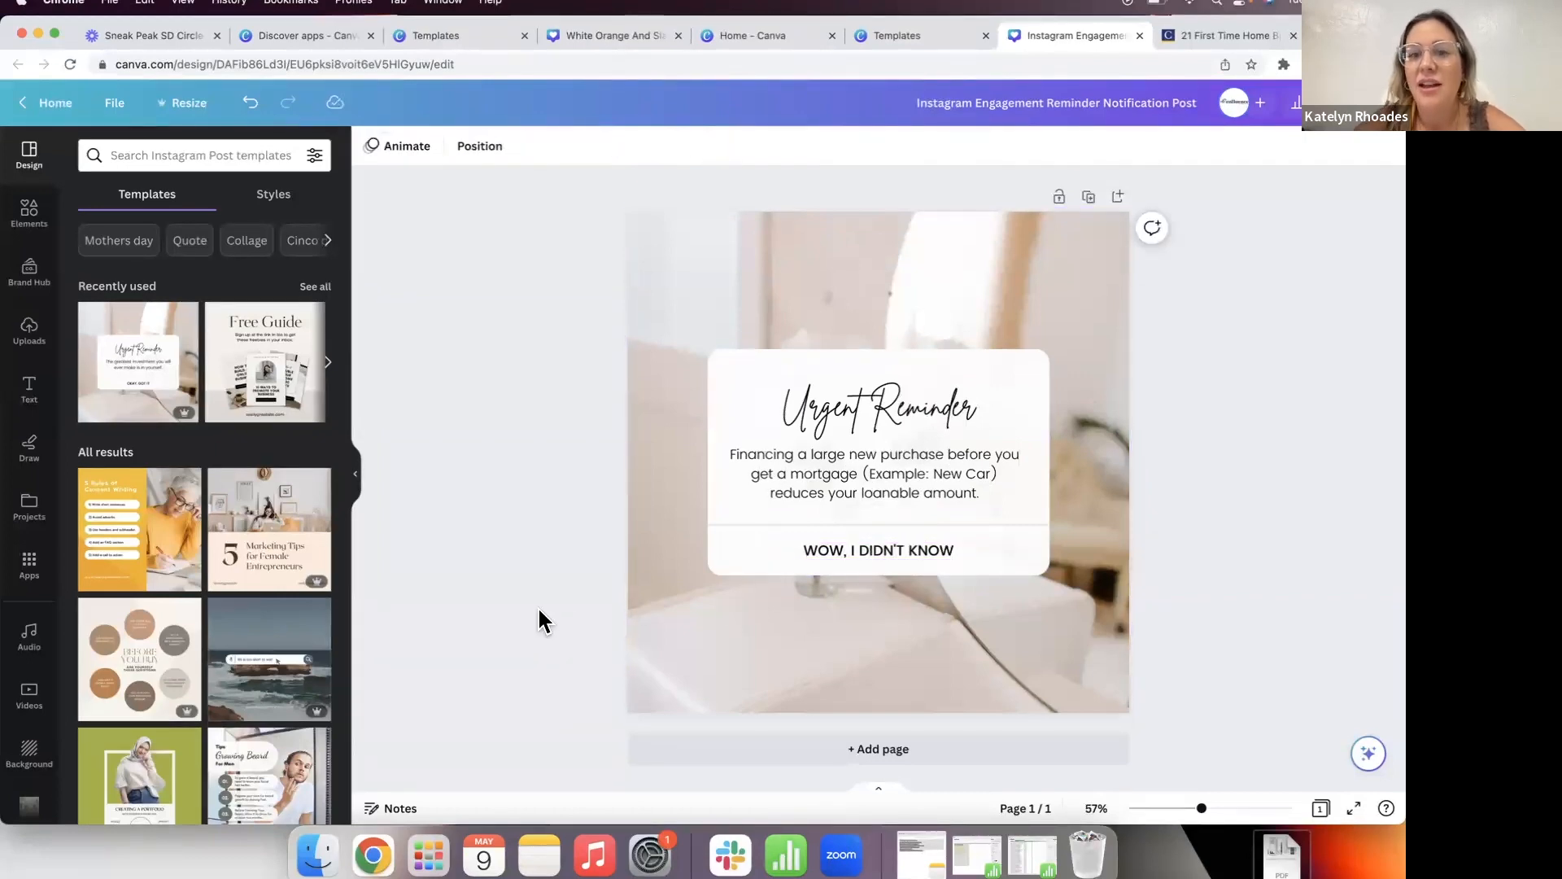
pyautogui.click(760, 339)
# Step: Replace the background with a 'luxury home' living-room photo stretched to fill the page
pyautogui.press('Delete')
pyautogui.click(28, 214)
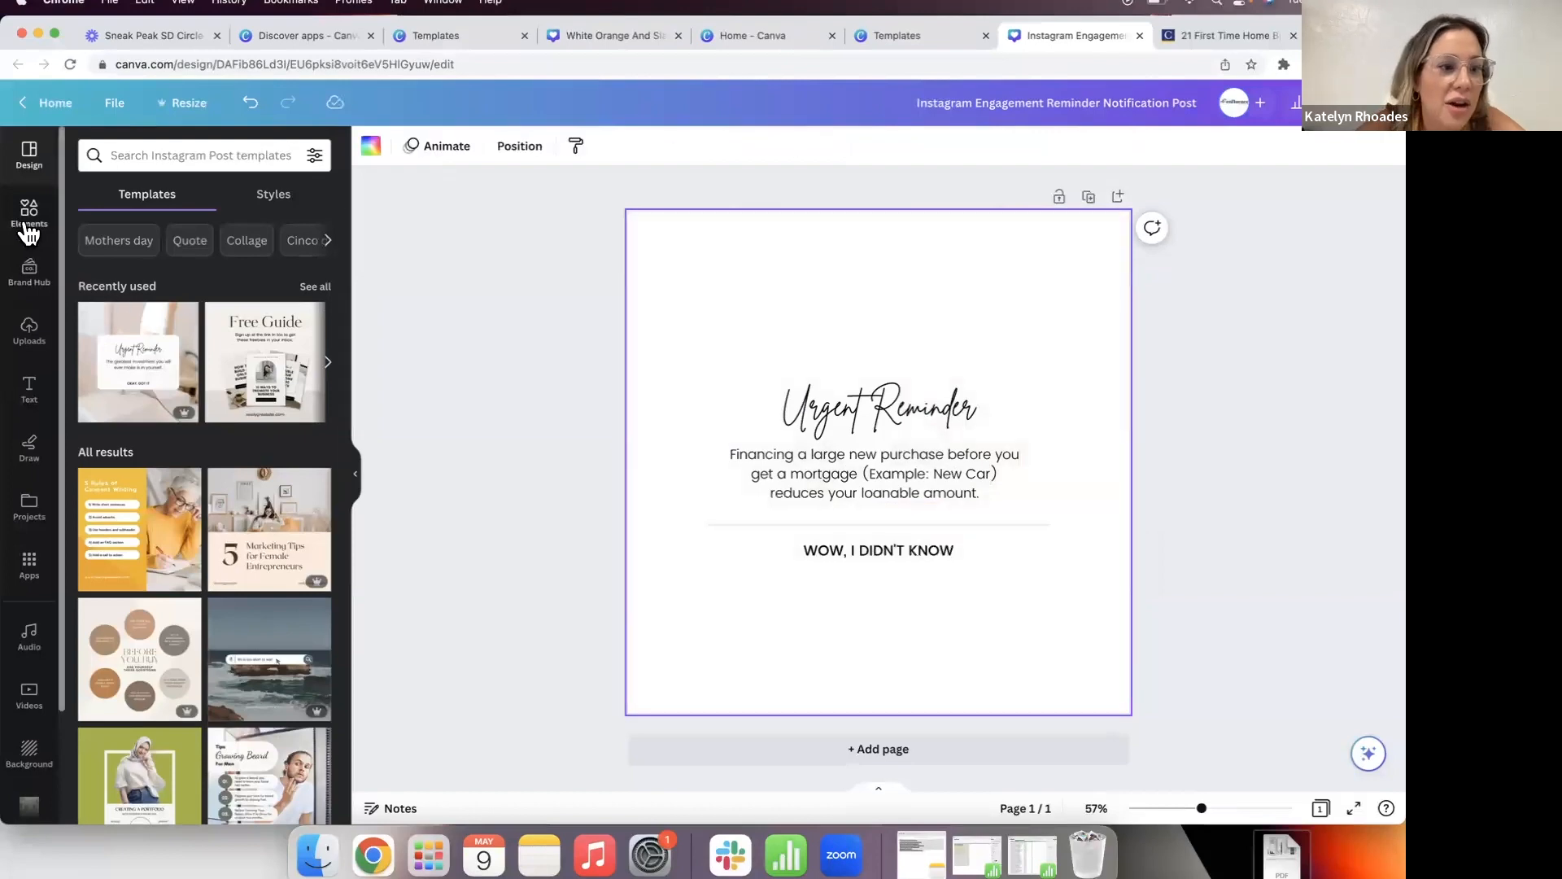
pyautogui.click(162, 153)
pyautogui.write('luxury home')
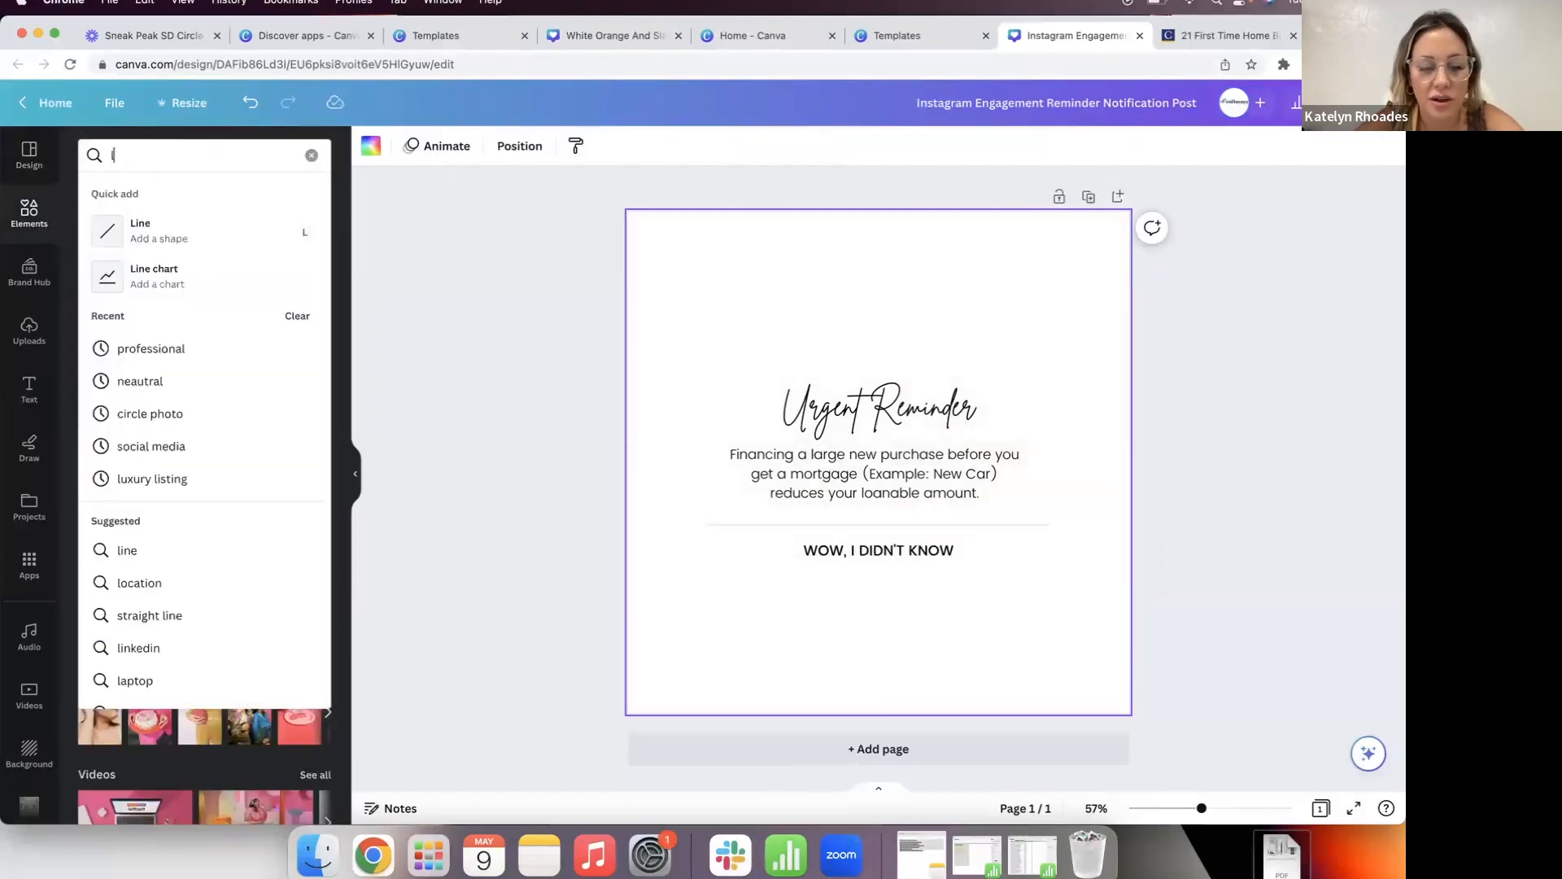
pyautogui.press('Return')
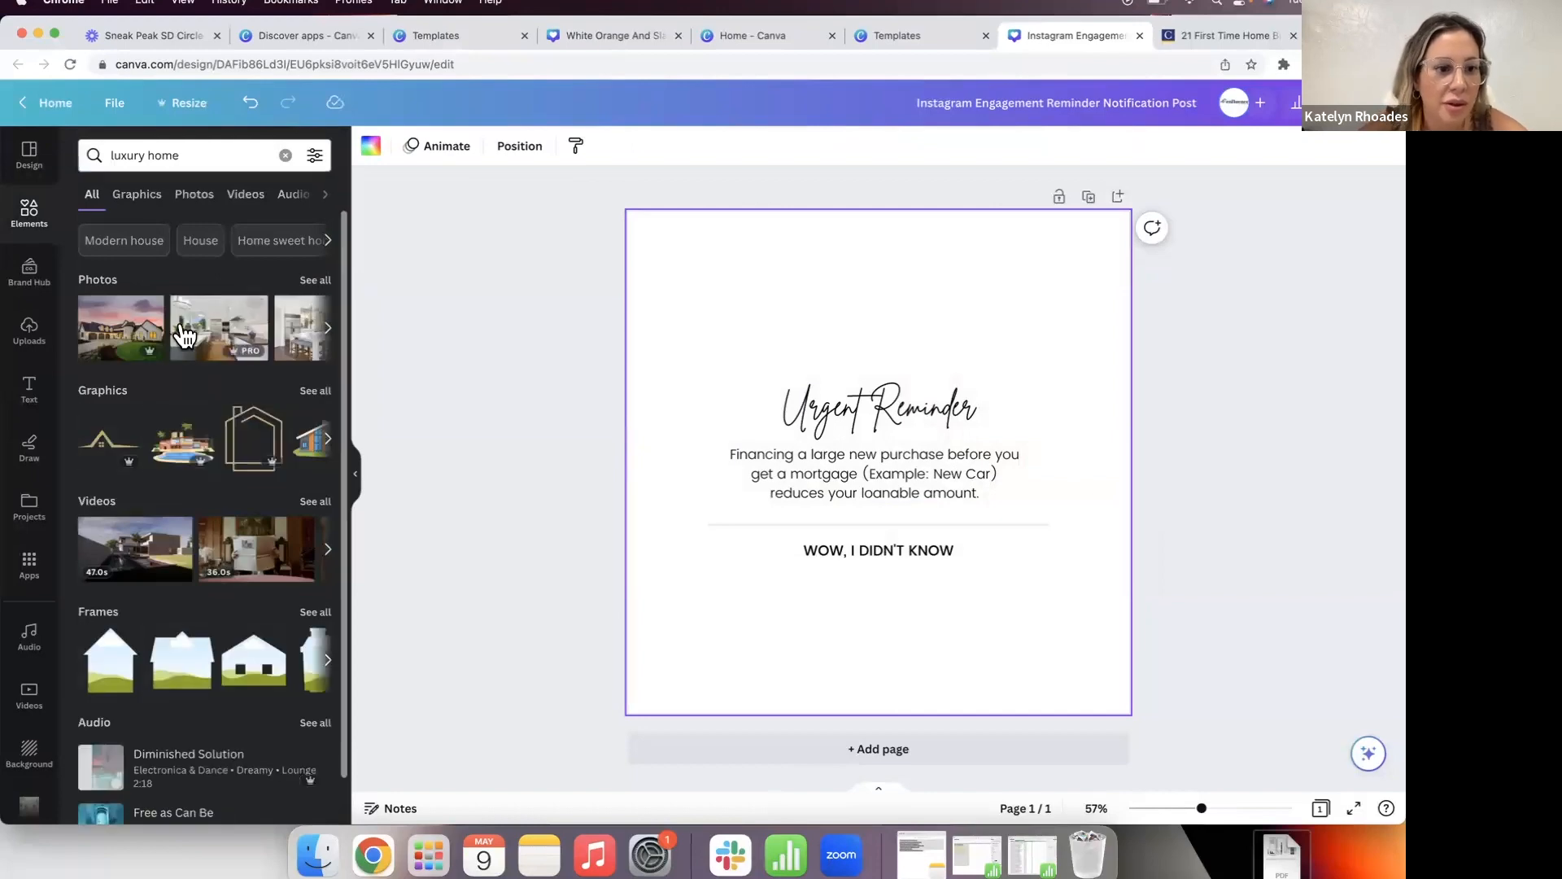
pyautogui.click(313, 286)
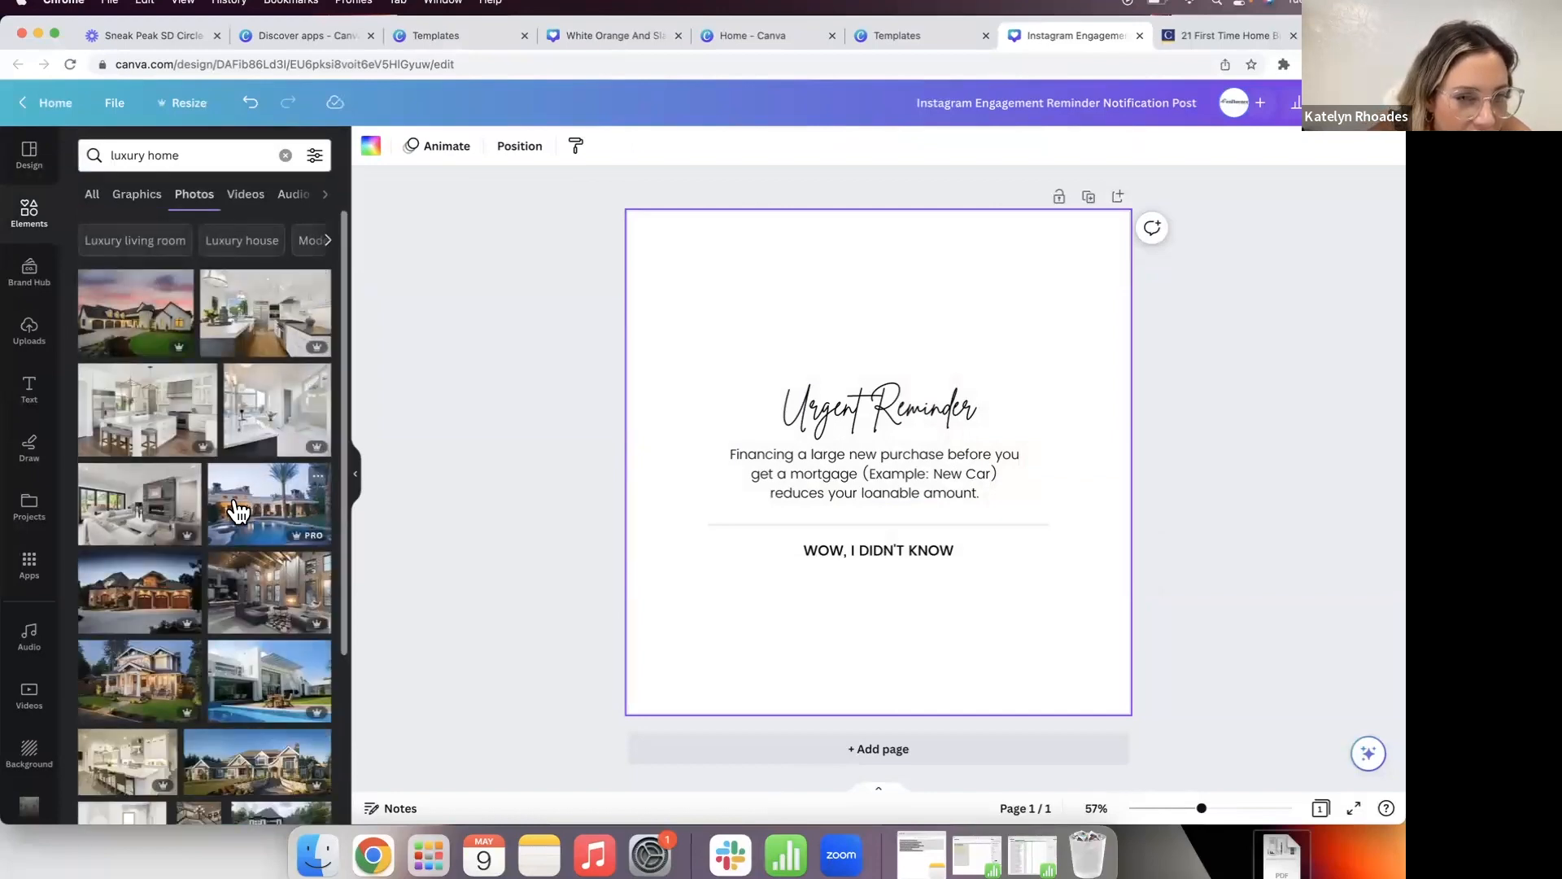
pyautogui.click(180, 516)
pyautogui.moveTo(678, 328); pyautogui.dragTo(520, 171)
pyautogui.moveTo(1080, 598); pyautogui.dragTo(1247, 714)
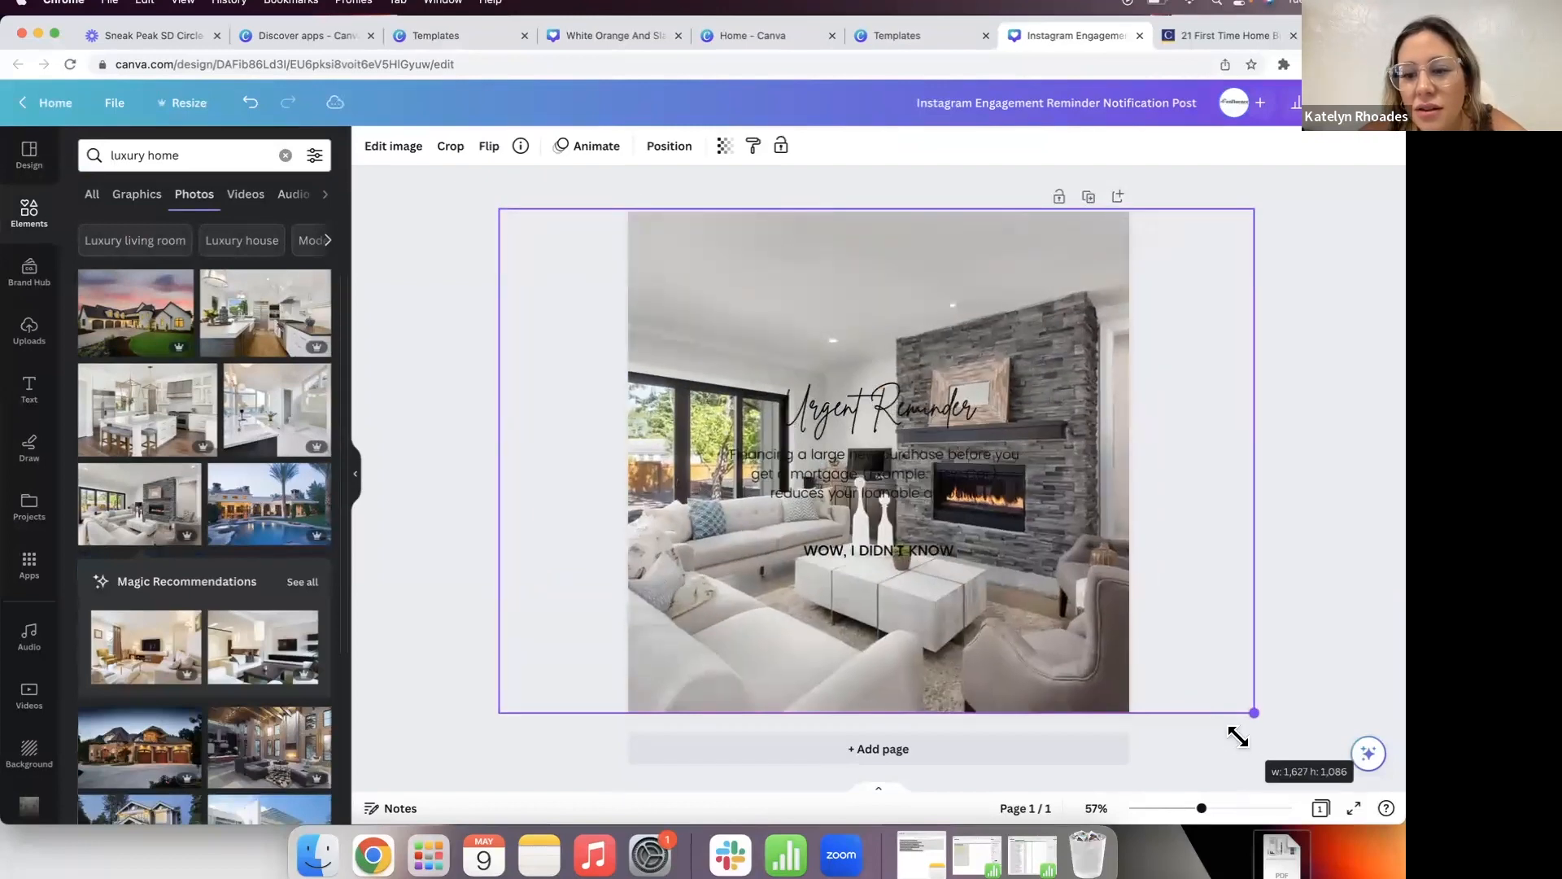
pyautogui.click(464, 601)
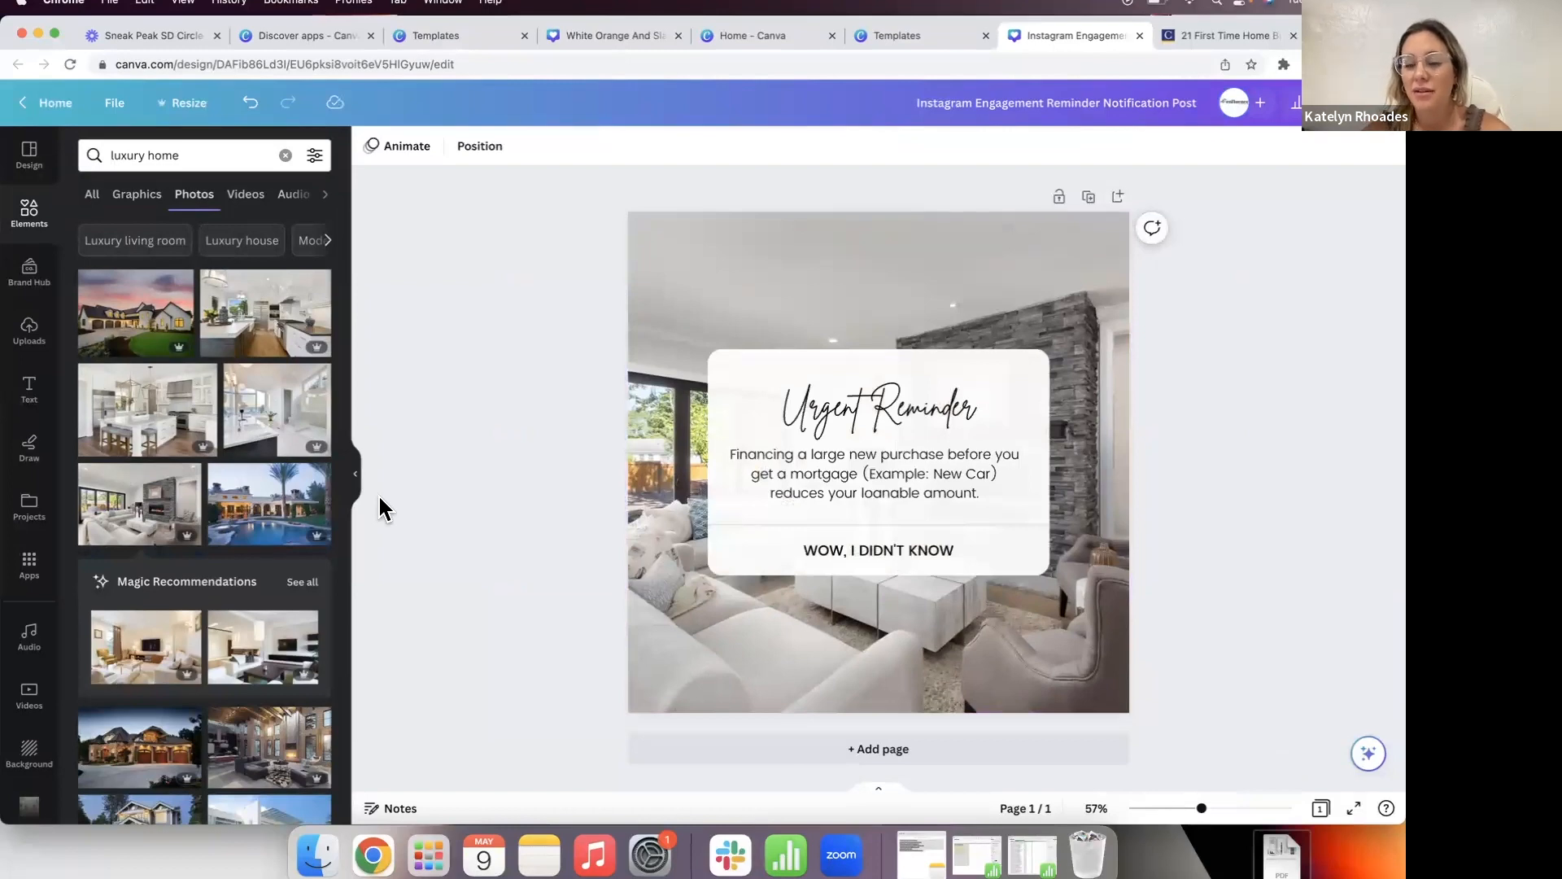
# Step: Try the white card at transparency 95 and 88, then keep it fully opaque
pyautogui.click(748, 395)
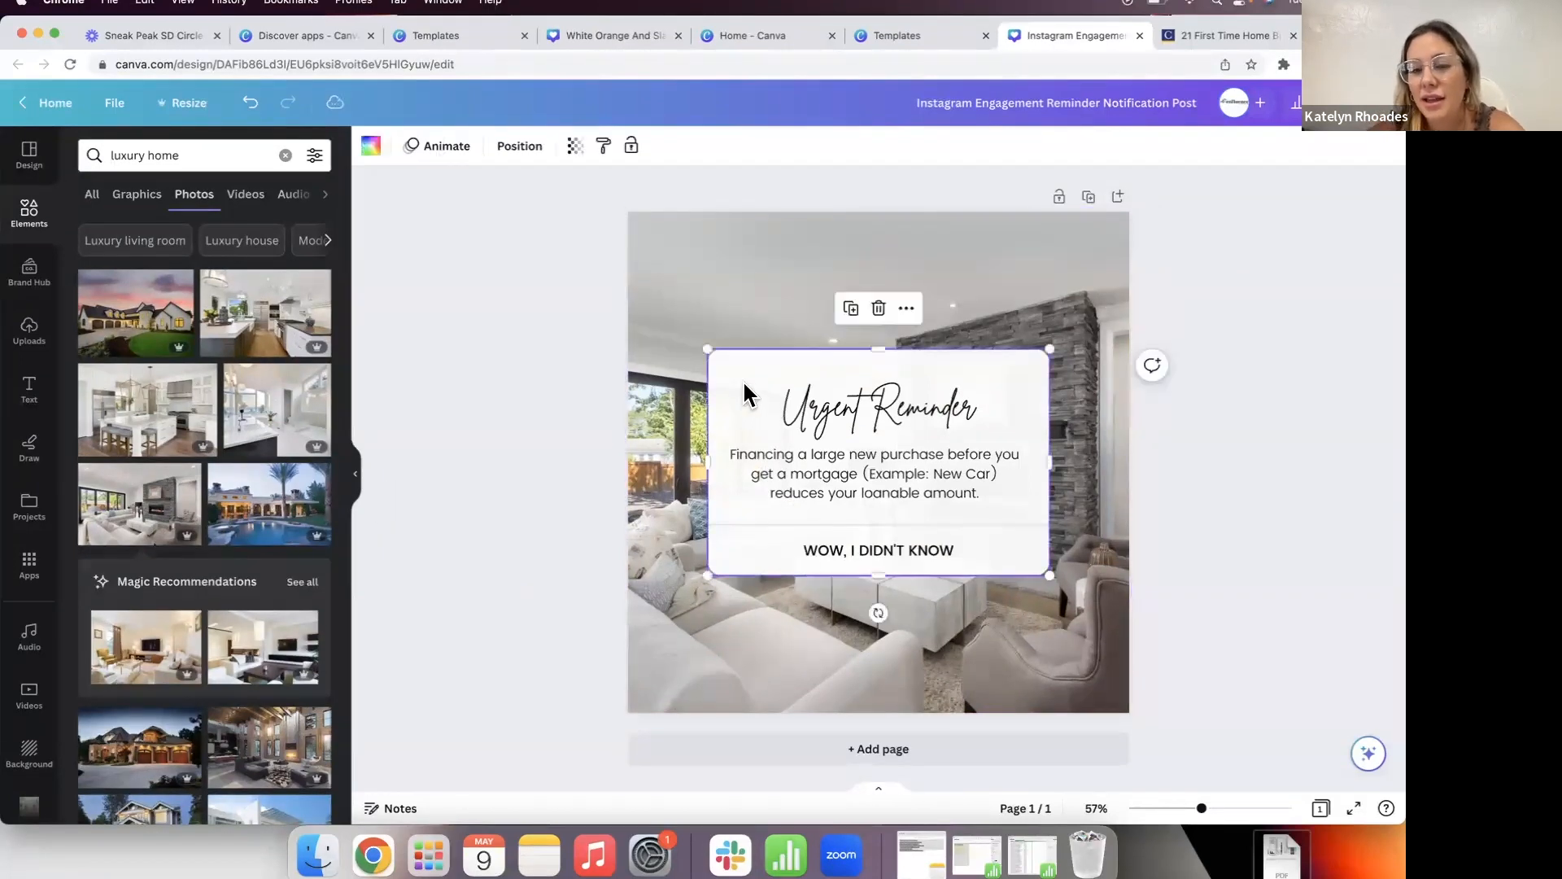
pyautogui.click(575, 145)
pyautogui.moveTo(571, 210); pyautogui.dragTo(570, 213)
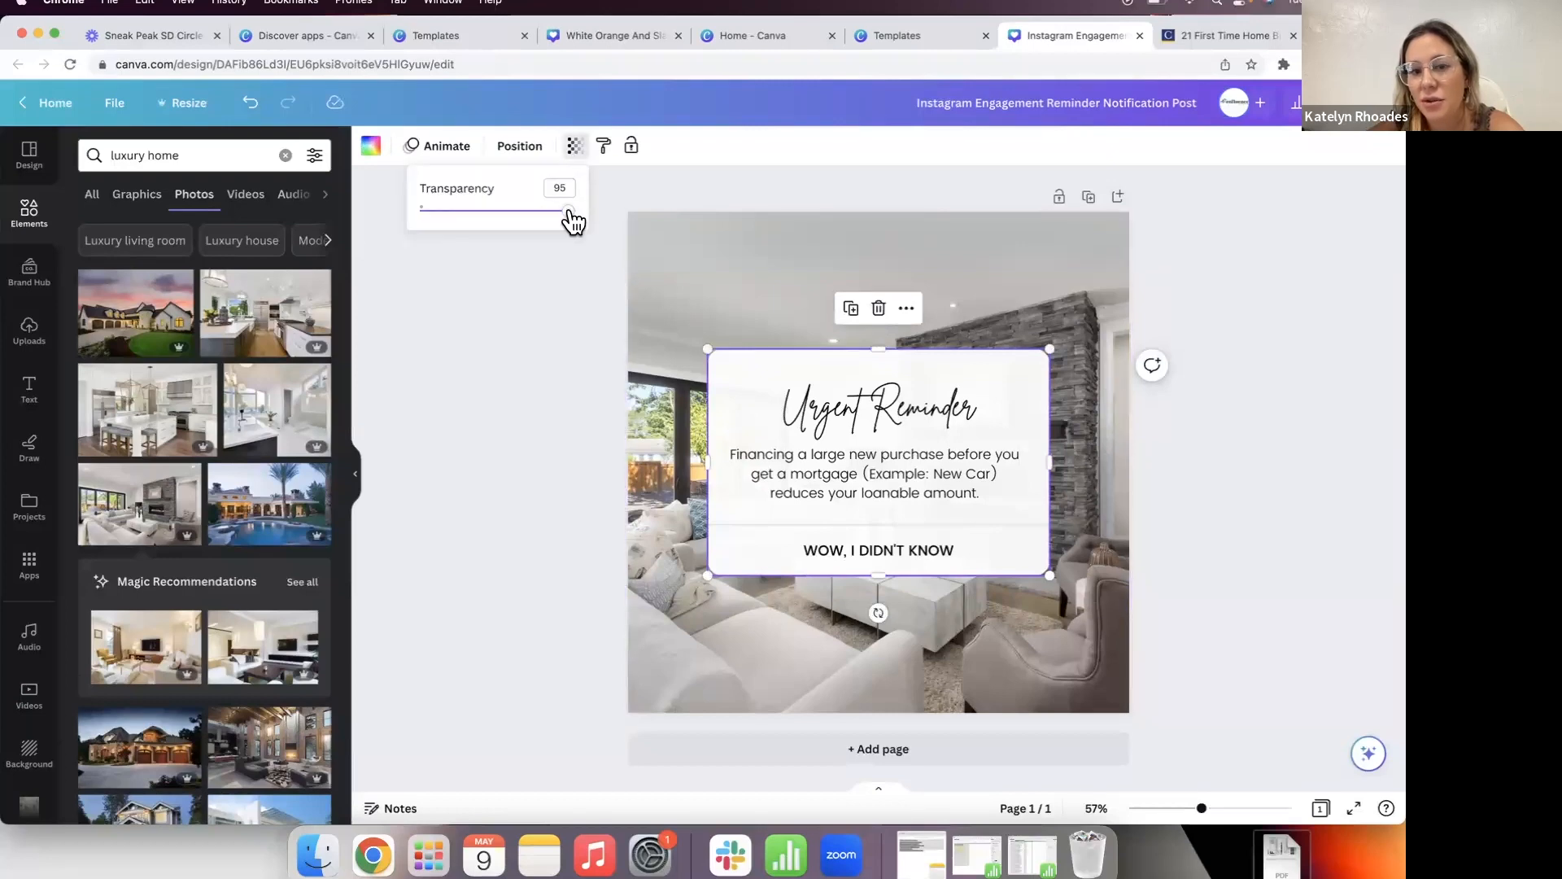
pyautogui.click(690, 421)
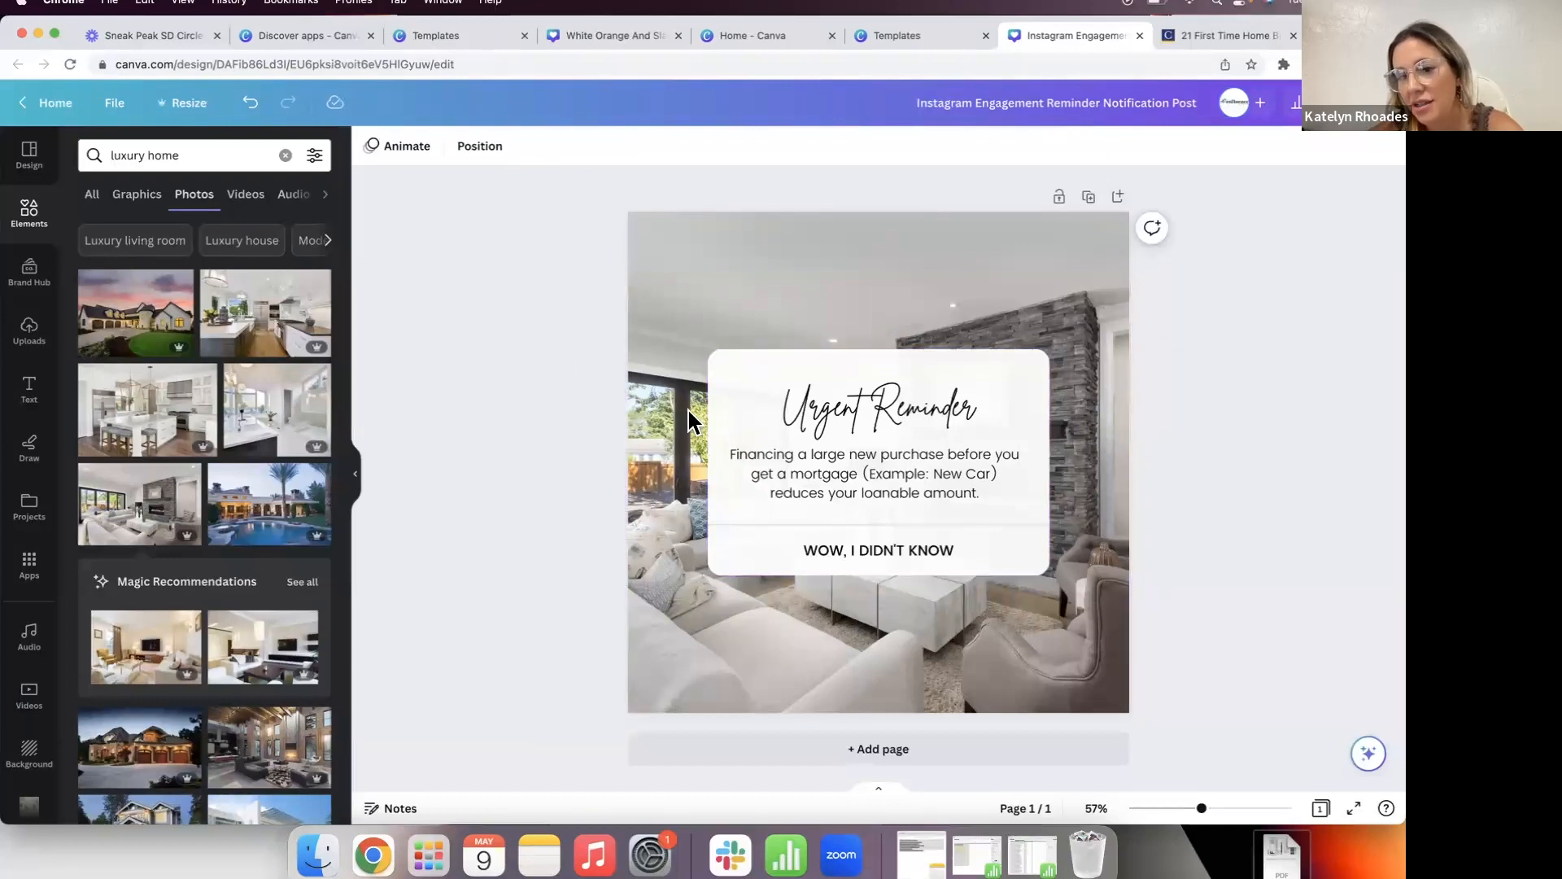
pyautogui.click(730, 409)
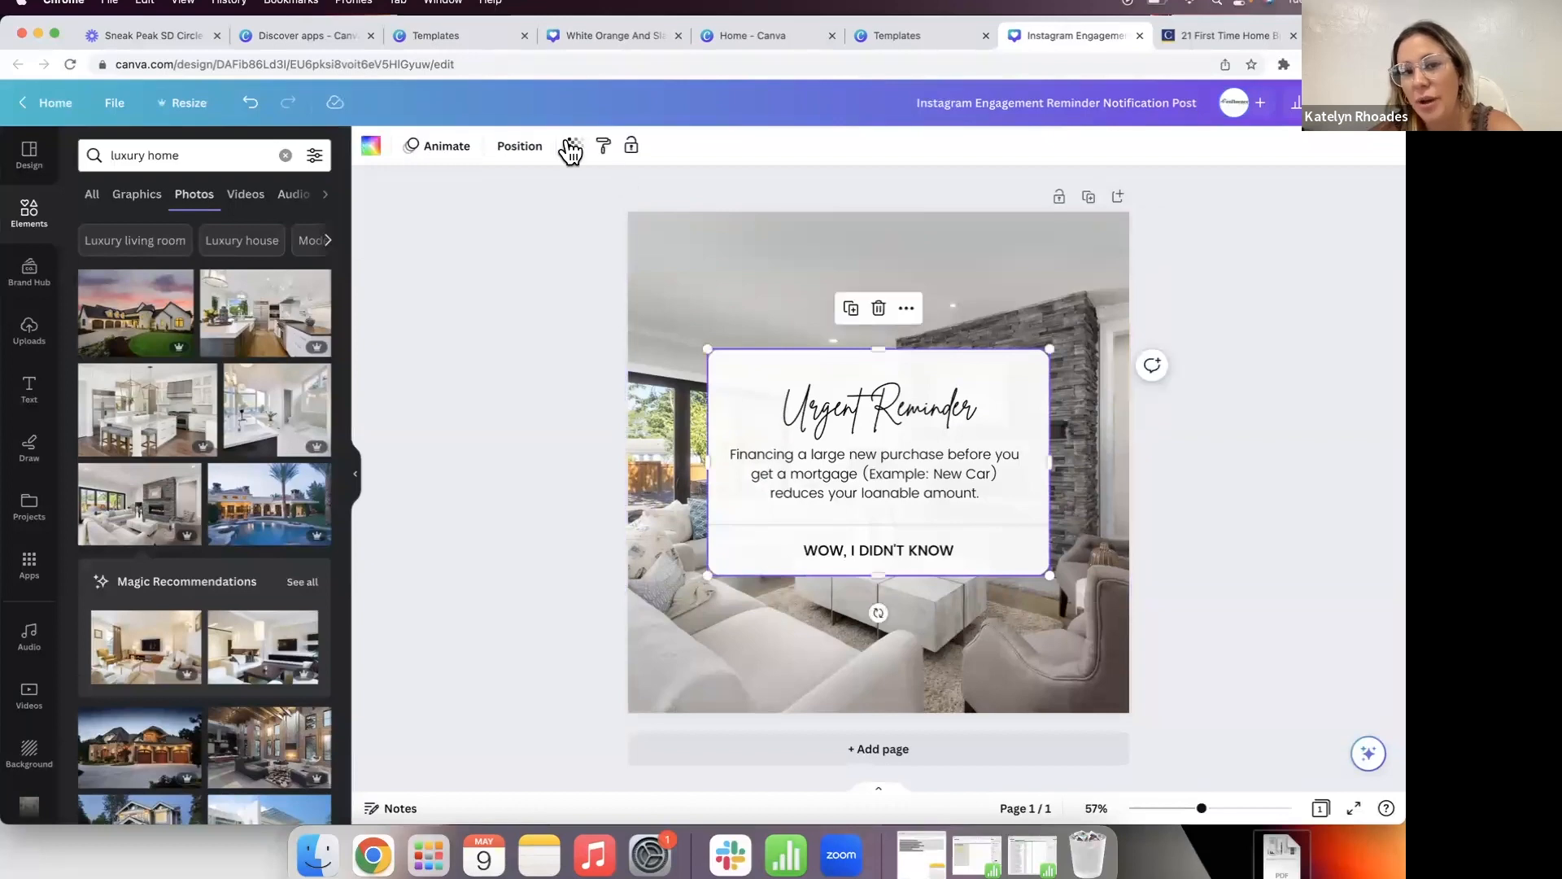
pyautogui.click(575, 146)
pyautogui.moveTo(572, 212)
pyautogui.mouseDown()
pyautogui.moveTo(420, 212)
pyautogui.moveTo(582, 230)
pyautogui.mouseUp()
pyautogui.click(520, 435)
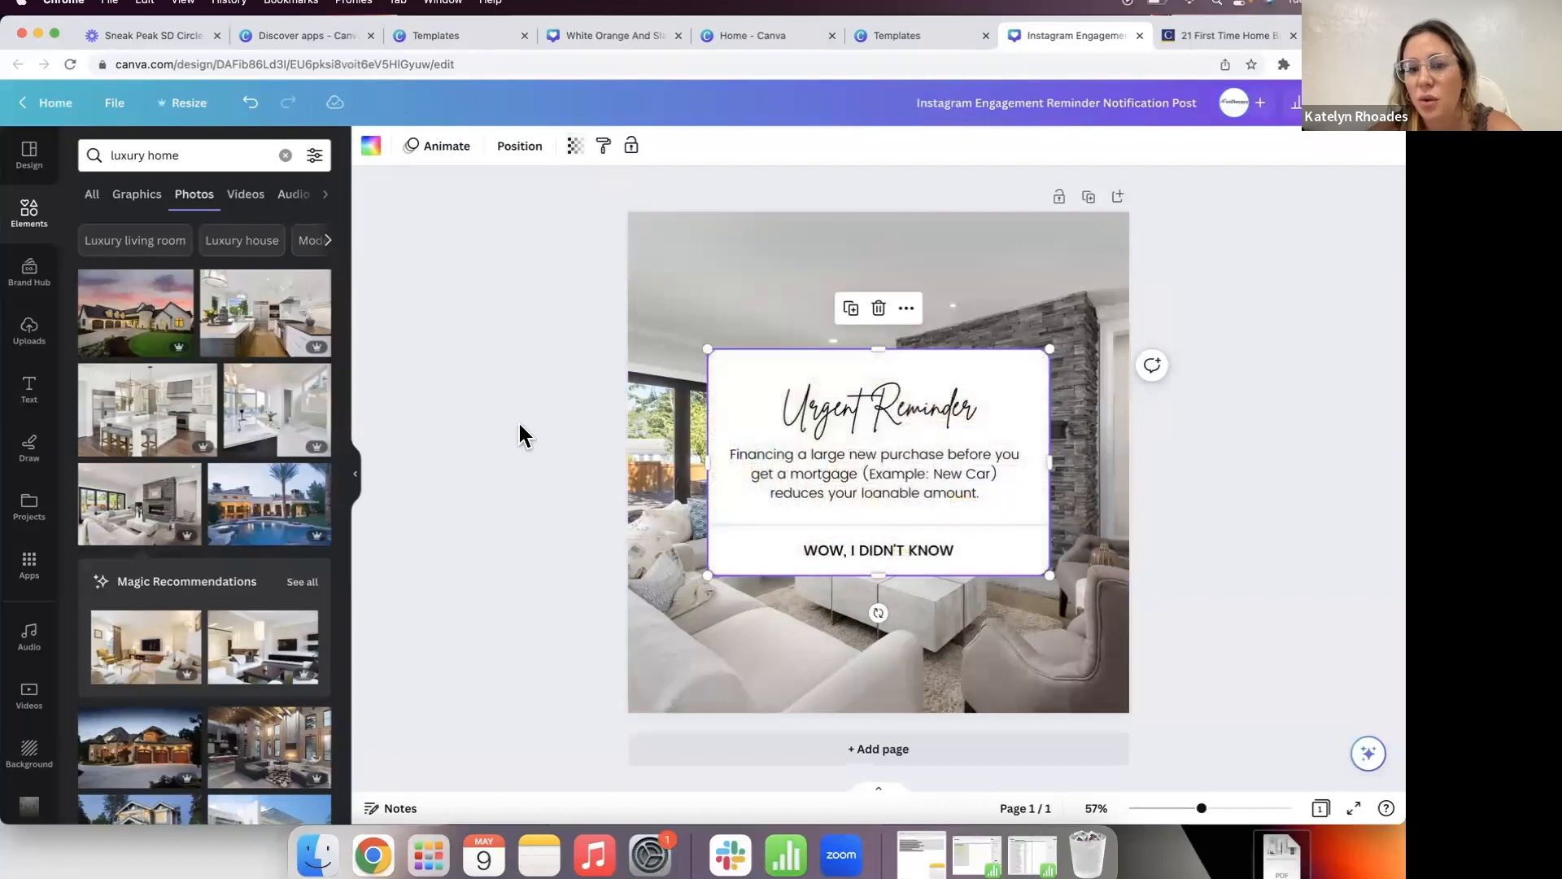
pyautogui.click(521, 435)
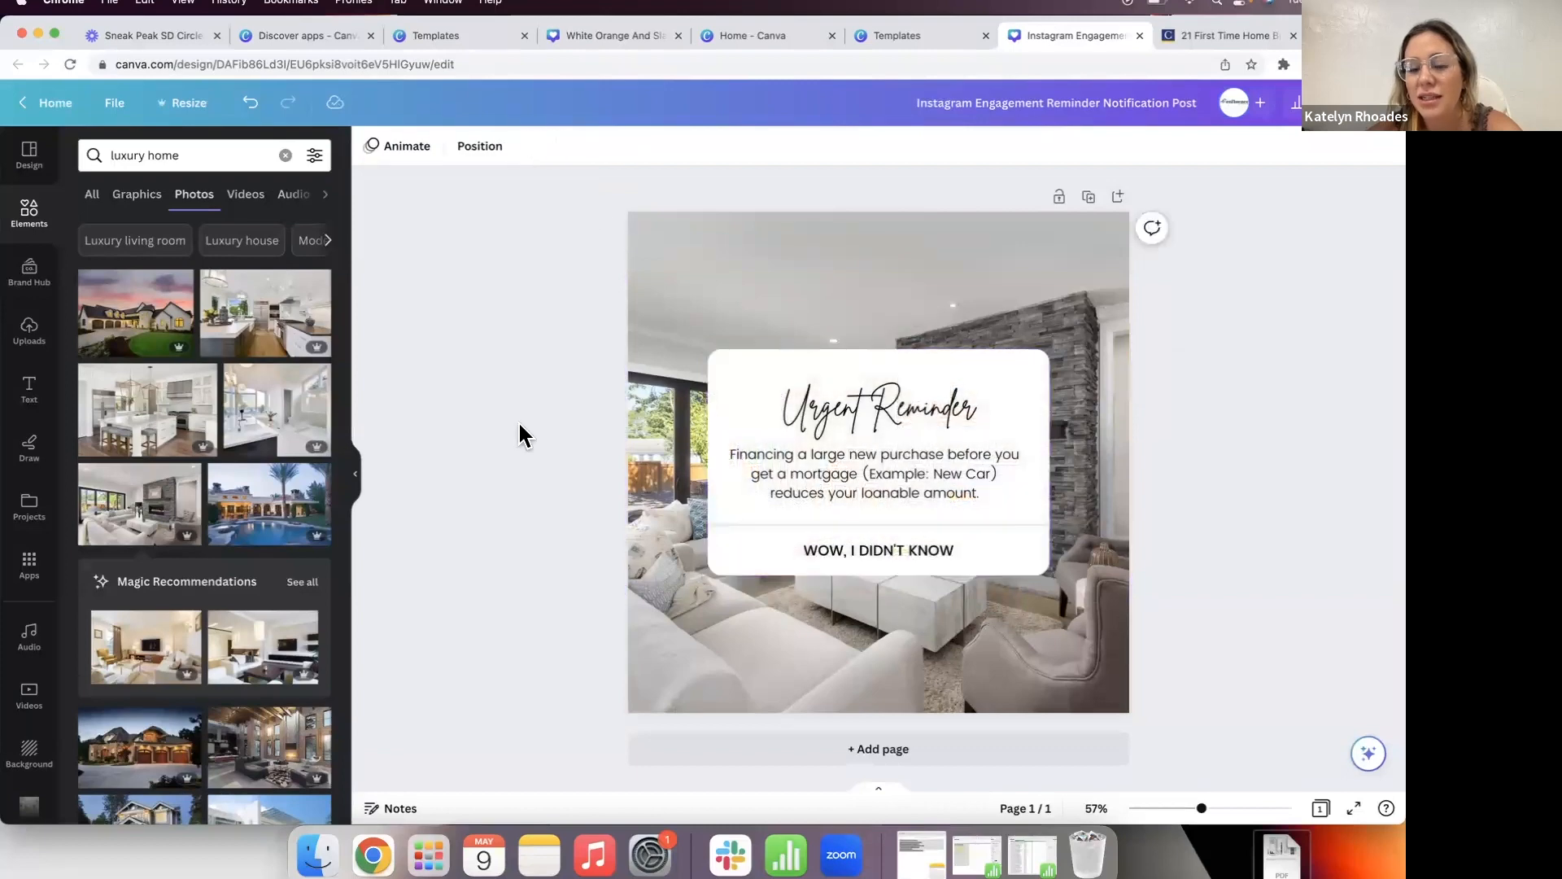
pyautogui.click(718, 400)
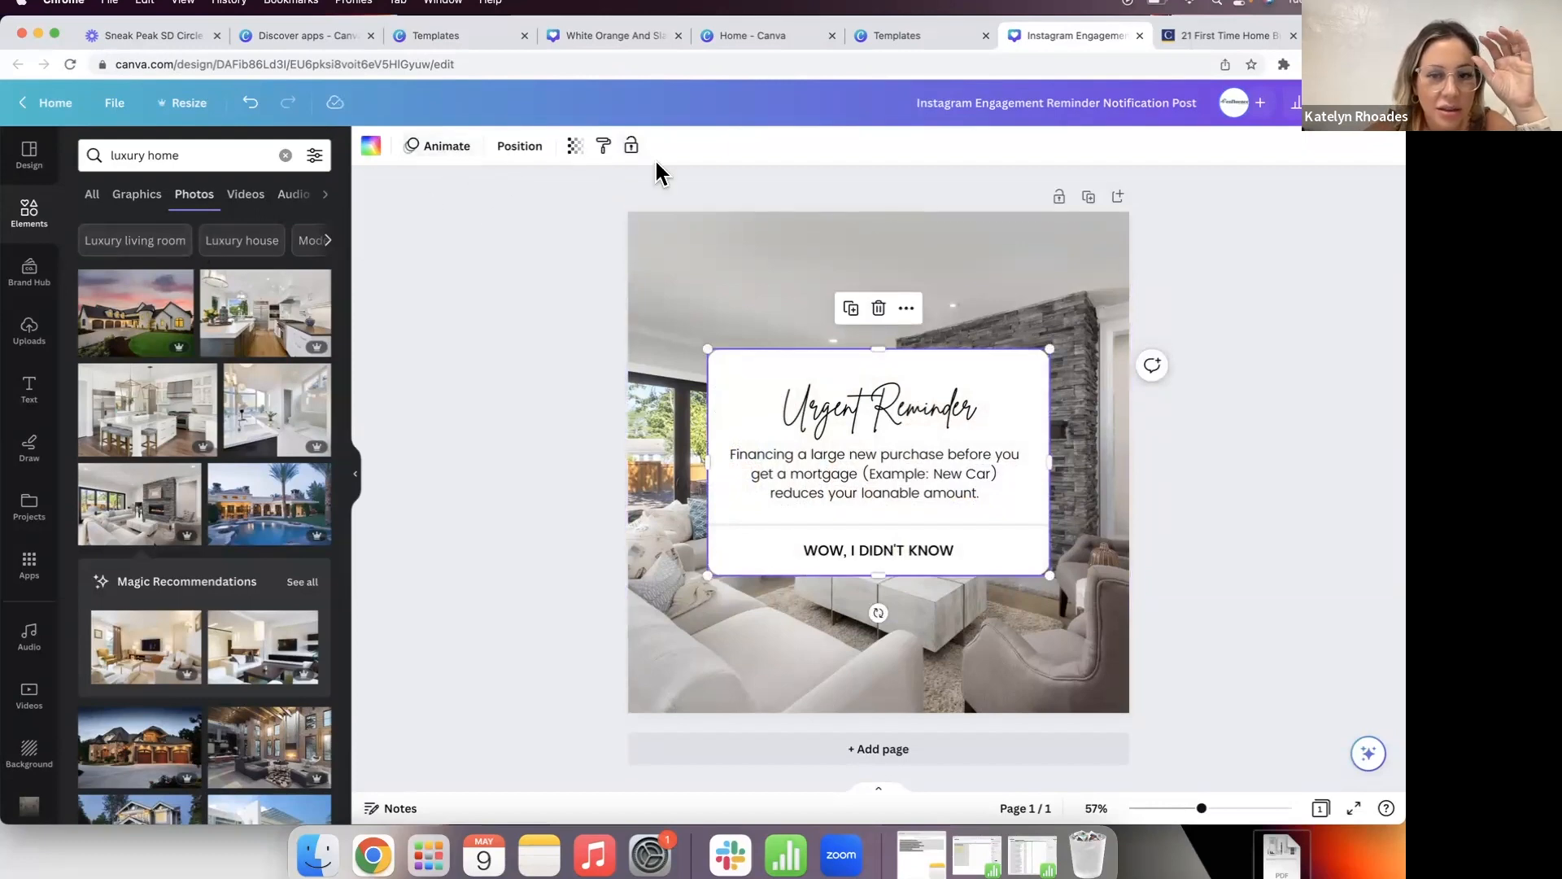
# Step: Delete the old white card from behind the reminder text
pyautogui.click(486, 368)
pyautogui.click(733, 372)
pyautogui.click(440, 227)
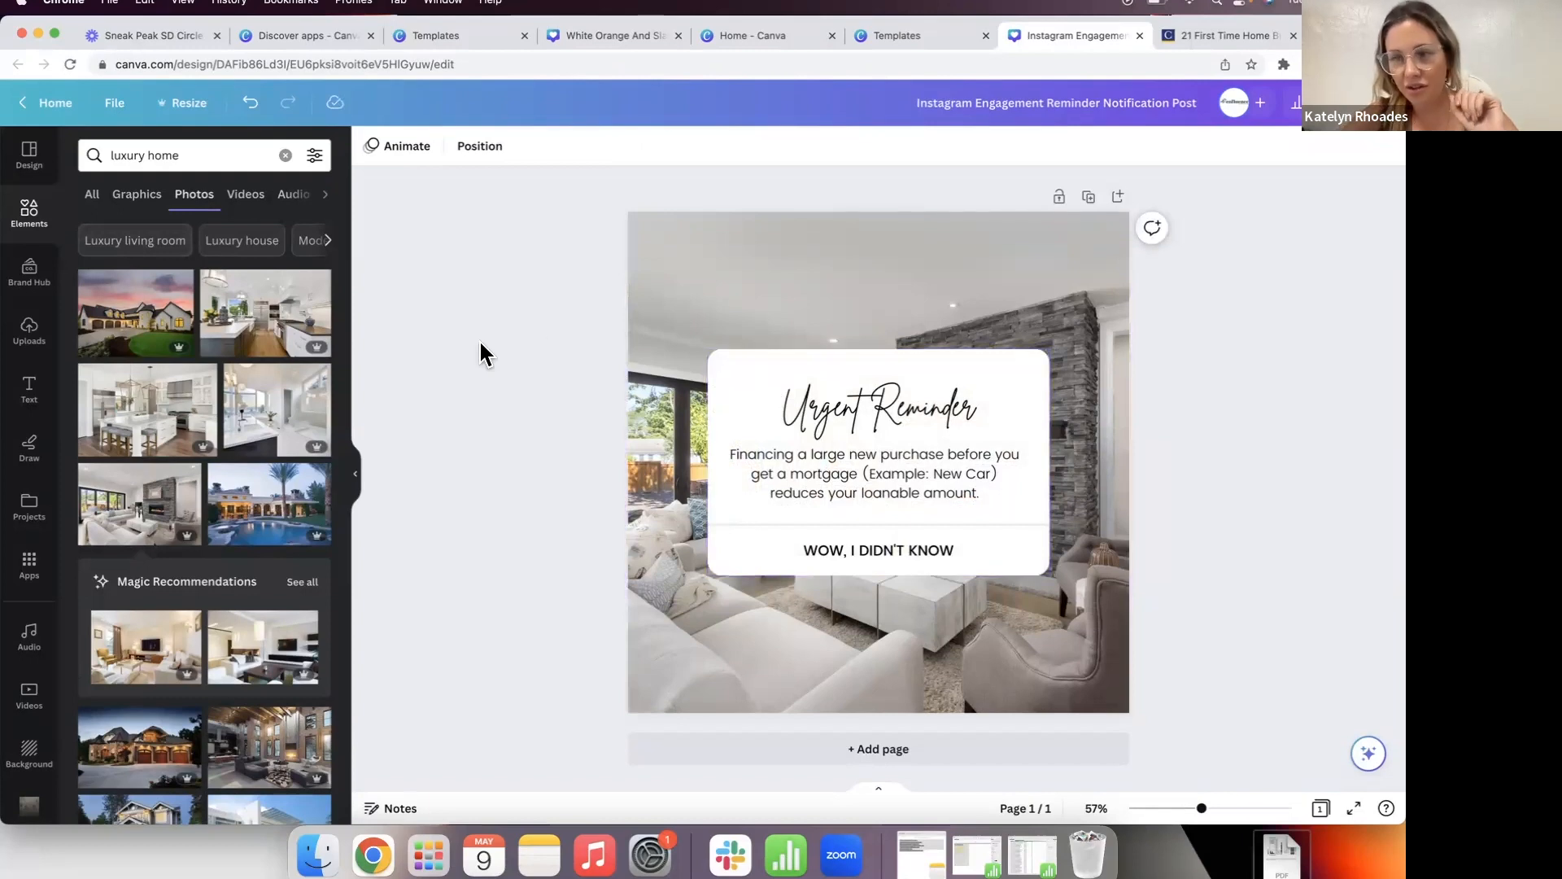
pyautogui.click(760, 360)
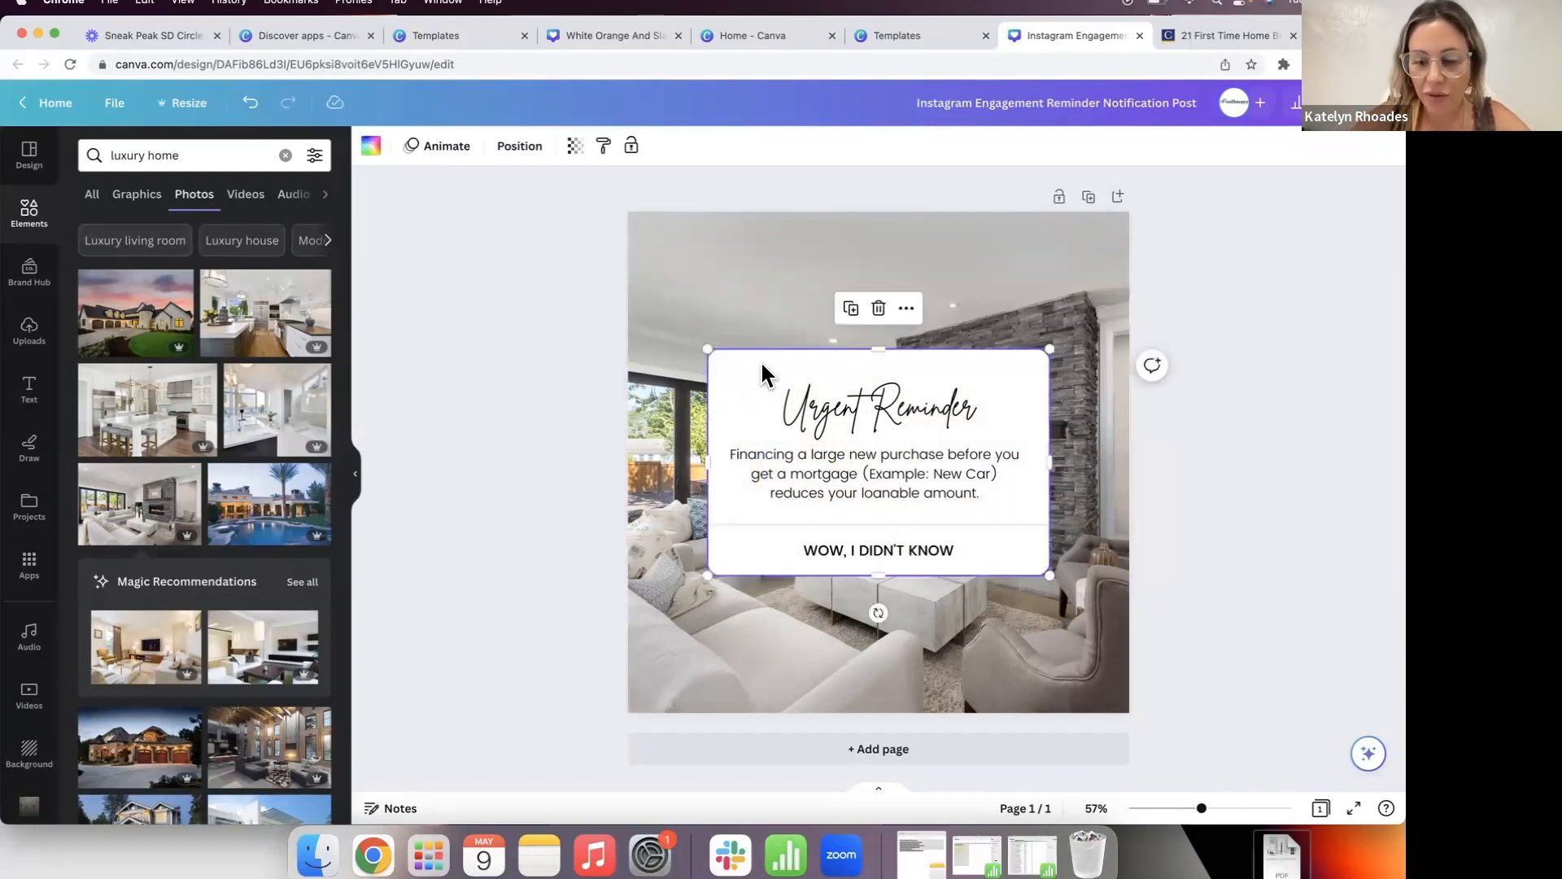
pyautogui.press('Delete')
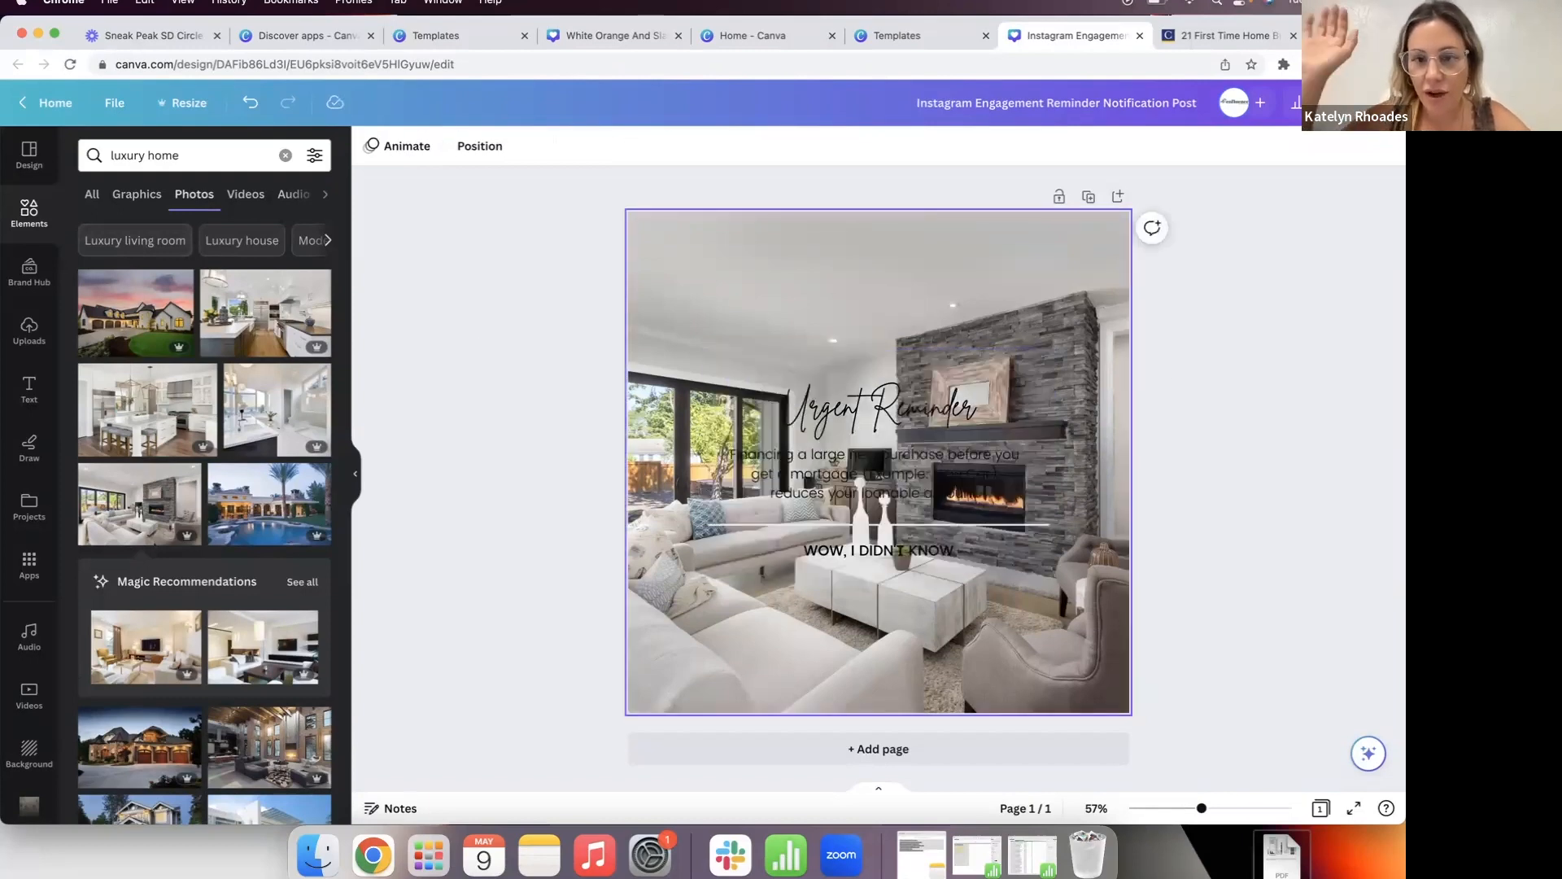
# Step: Add a rounded square sized over the text block and send it behind the text
pyautogui.click(25, 236)
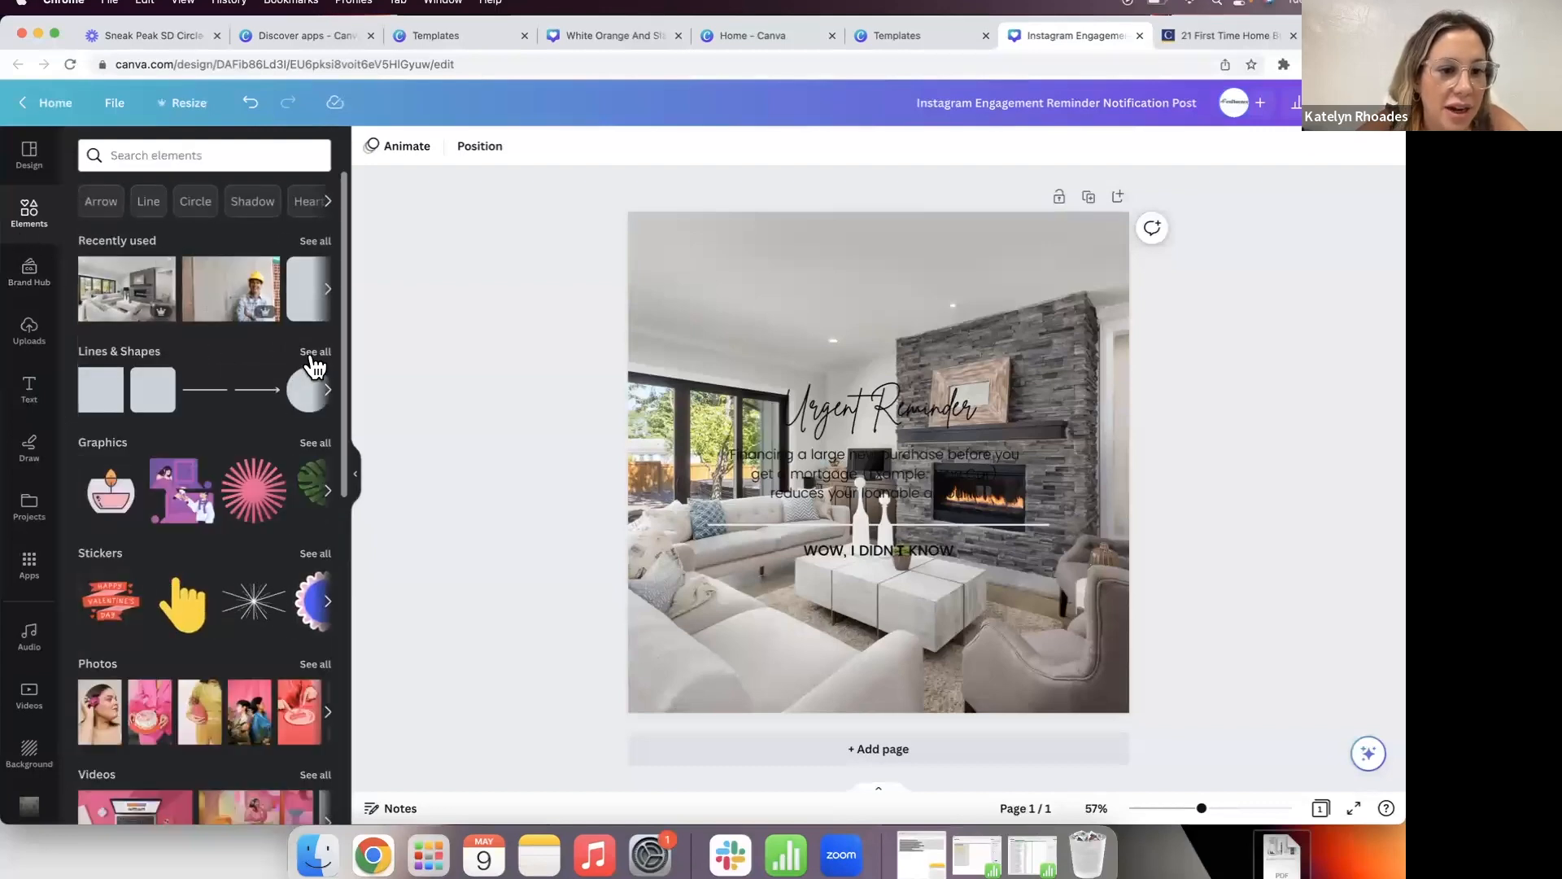
pyautogui.click(312, 360)
pyautogui.scroll(-3, 286, 426)
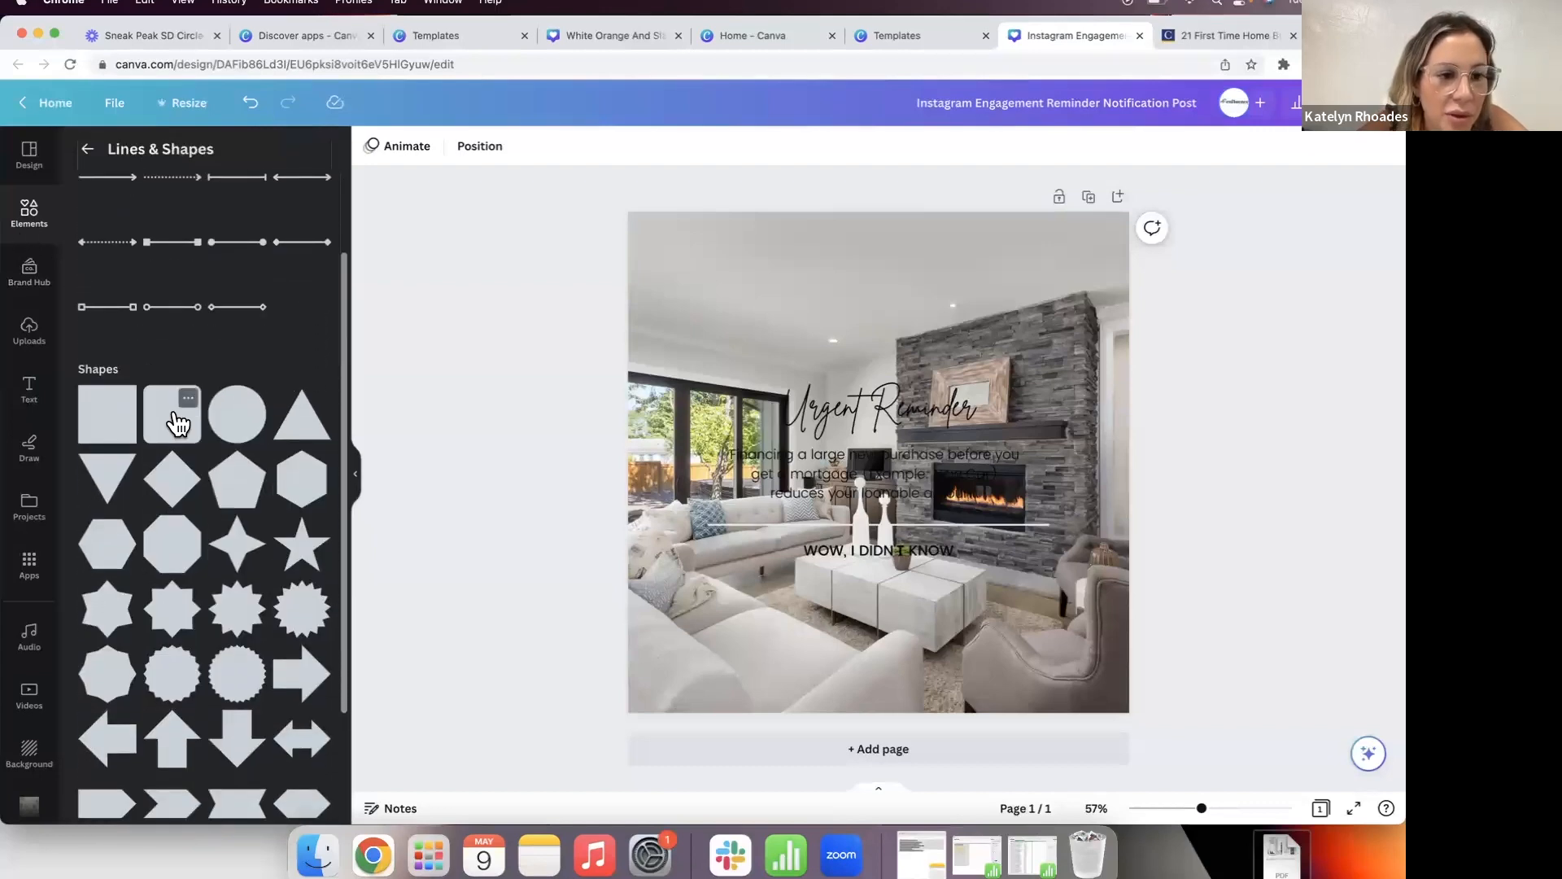
pyautogui.click(179, 419)
pyautogui.moveTo(865, 524); pyautogui.dragTo(759, 495)
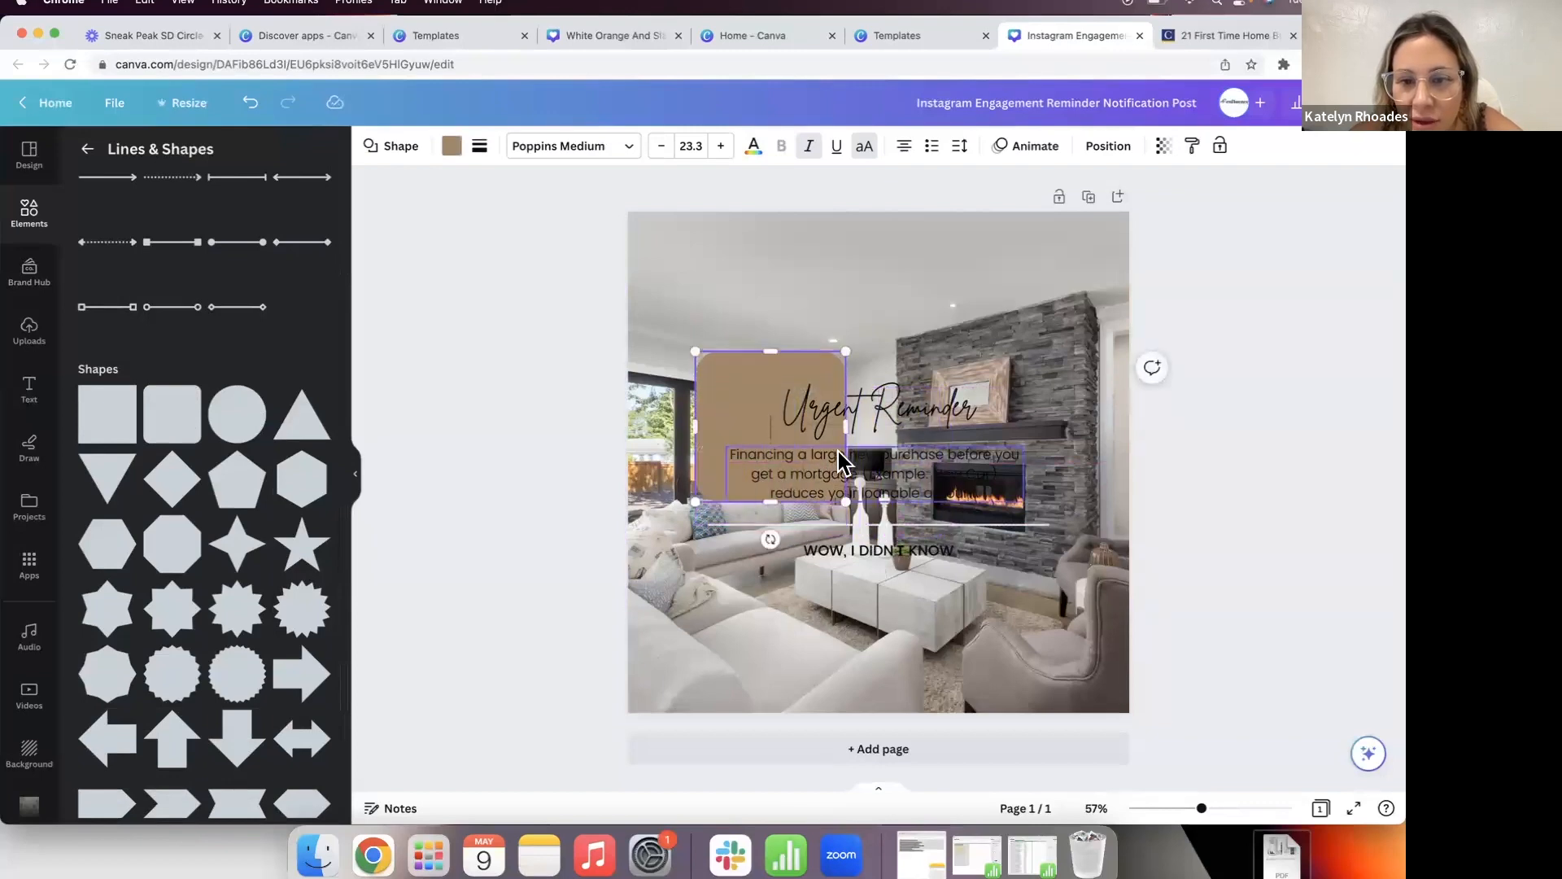
pyautogui.moveTo(846, 428); pyautogui.dragTo(1071, 430)
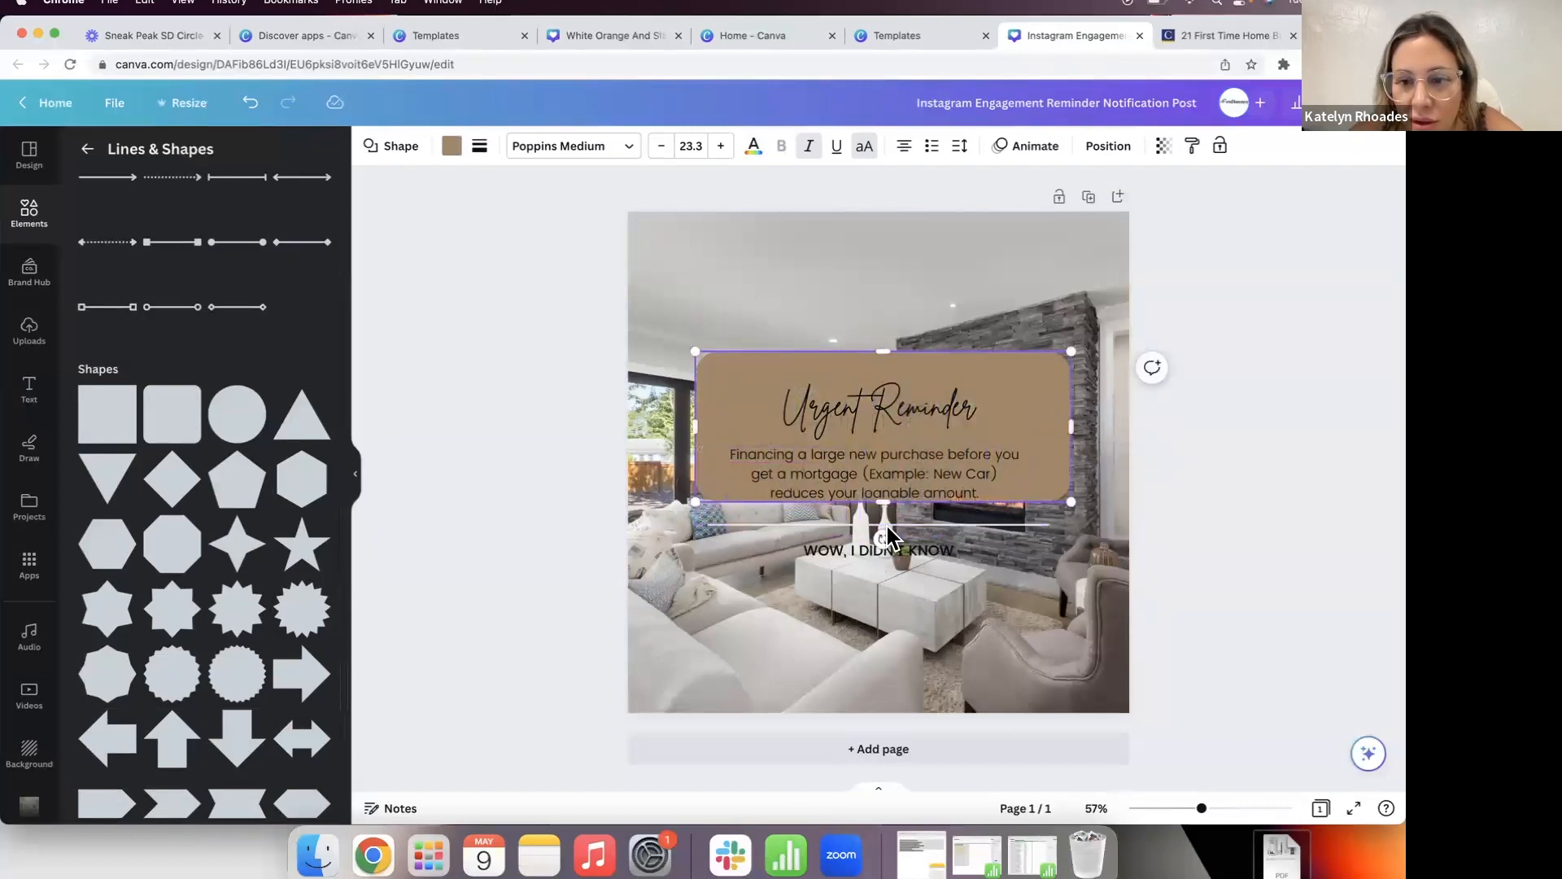
pyautogui.moveTo(883, 500); pyautogui.dragTo(883, 580)
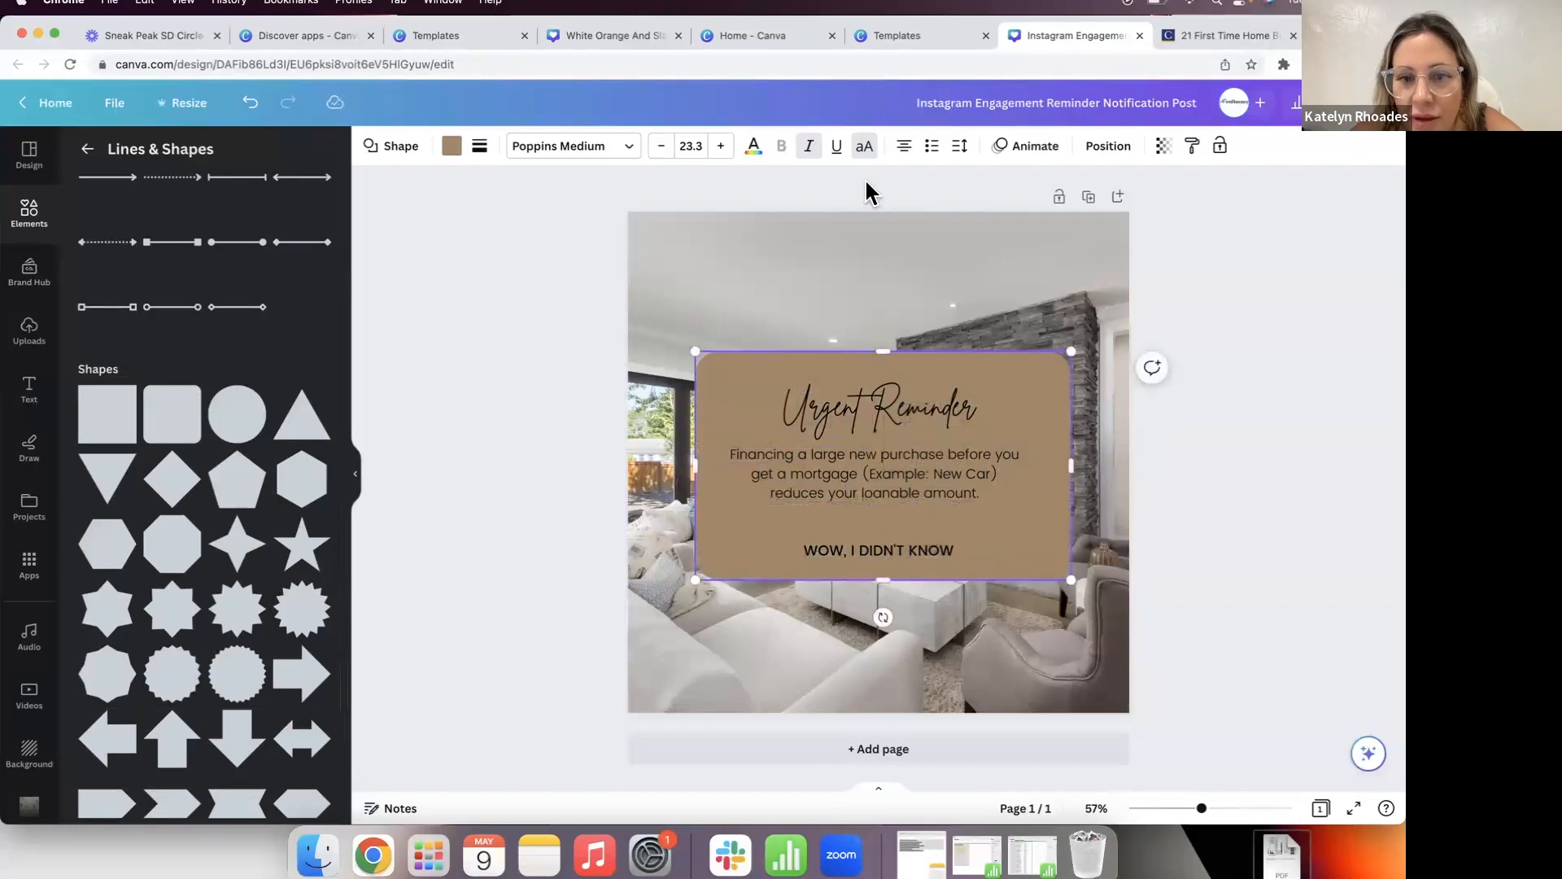
pyautogui.click(1121, 148)
pyautogui.click(290, 220)
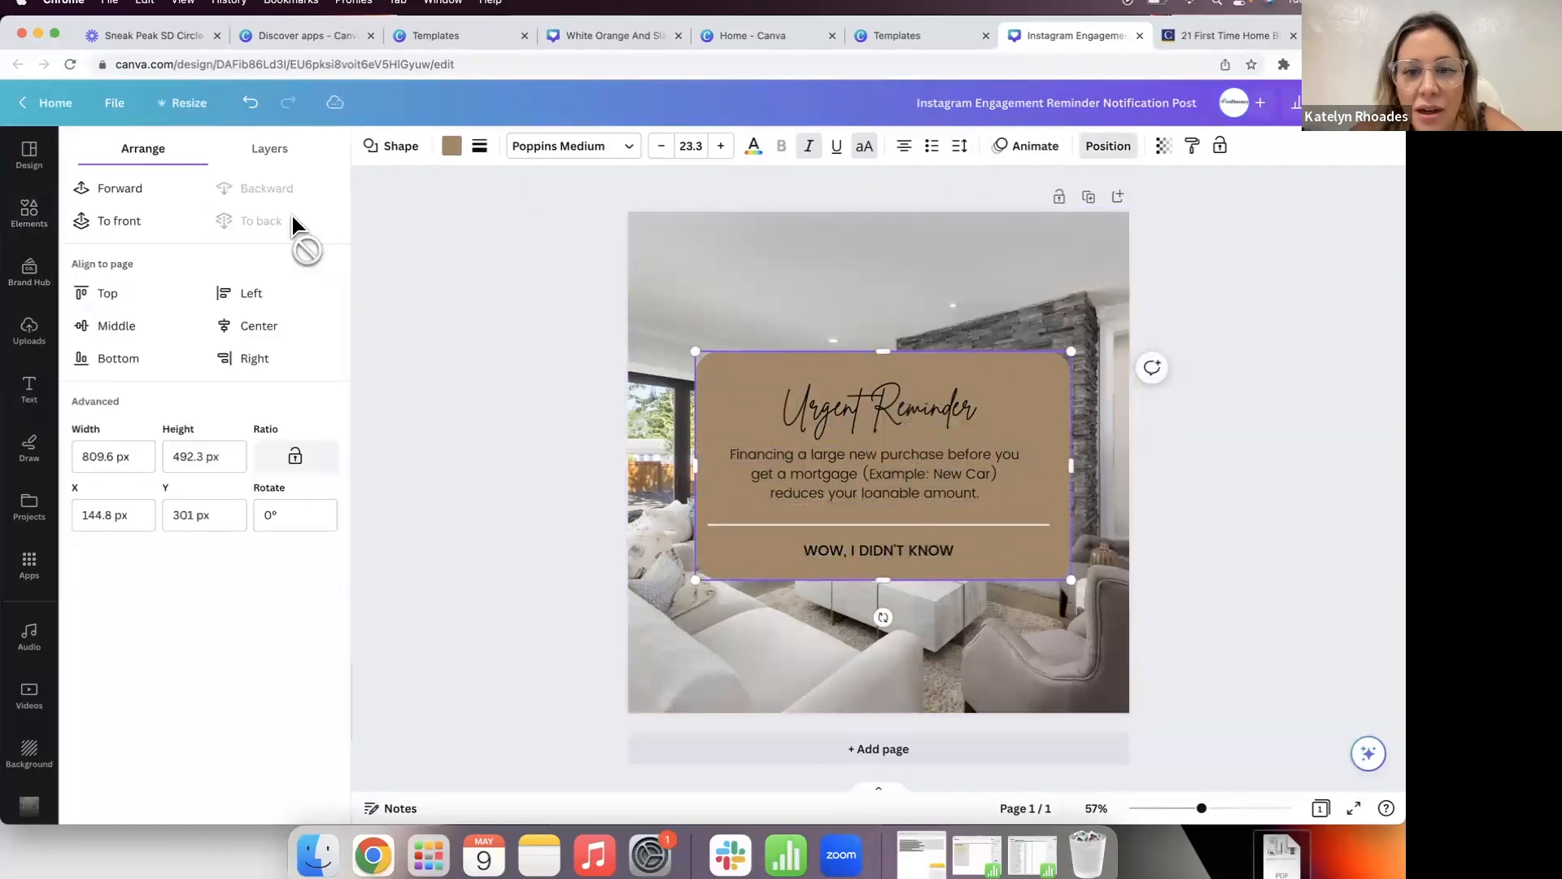
pyautogui.click(432, 472)
# Step: Fill the rounded square white and give it a solid border of weight 1
pyautogui.click(451, 146)
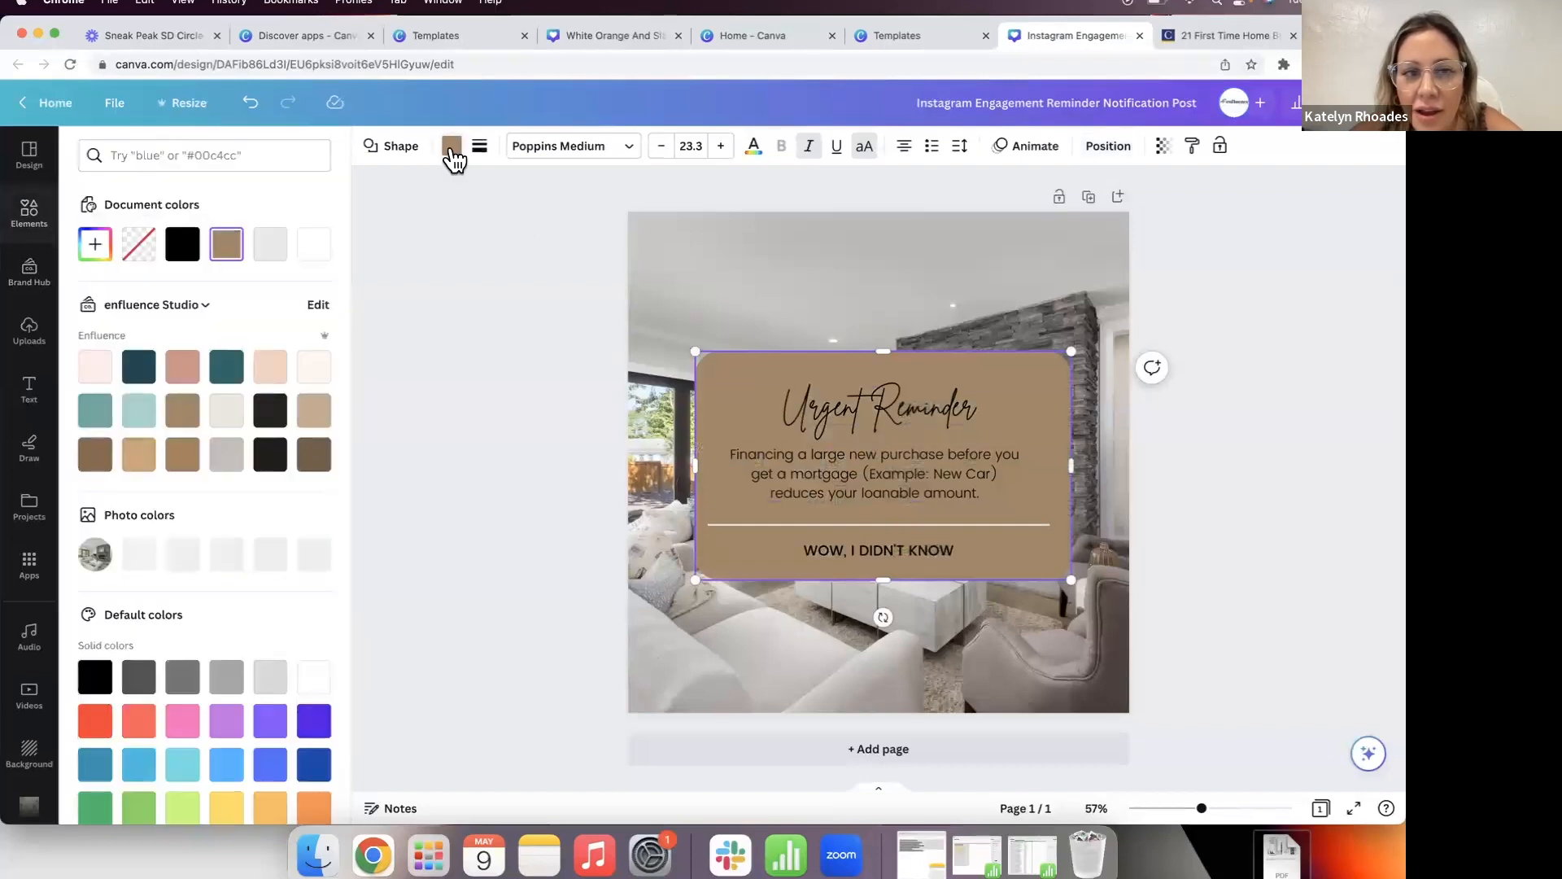
pyautogui.click(314, 257)
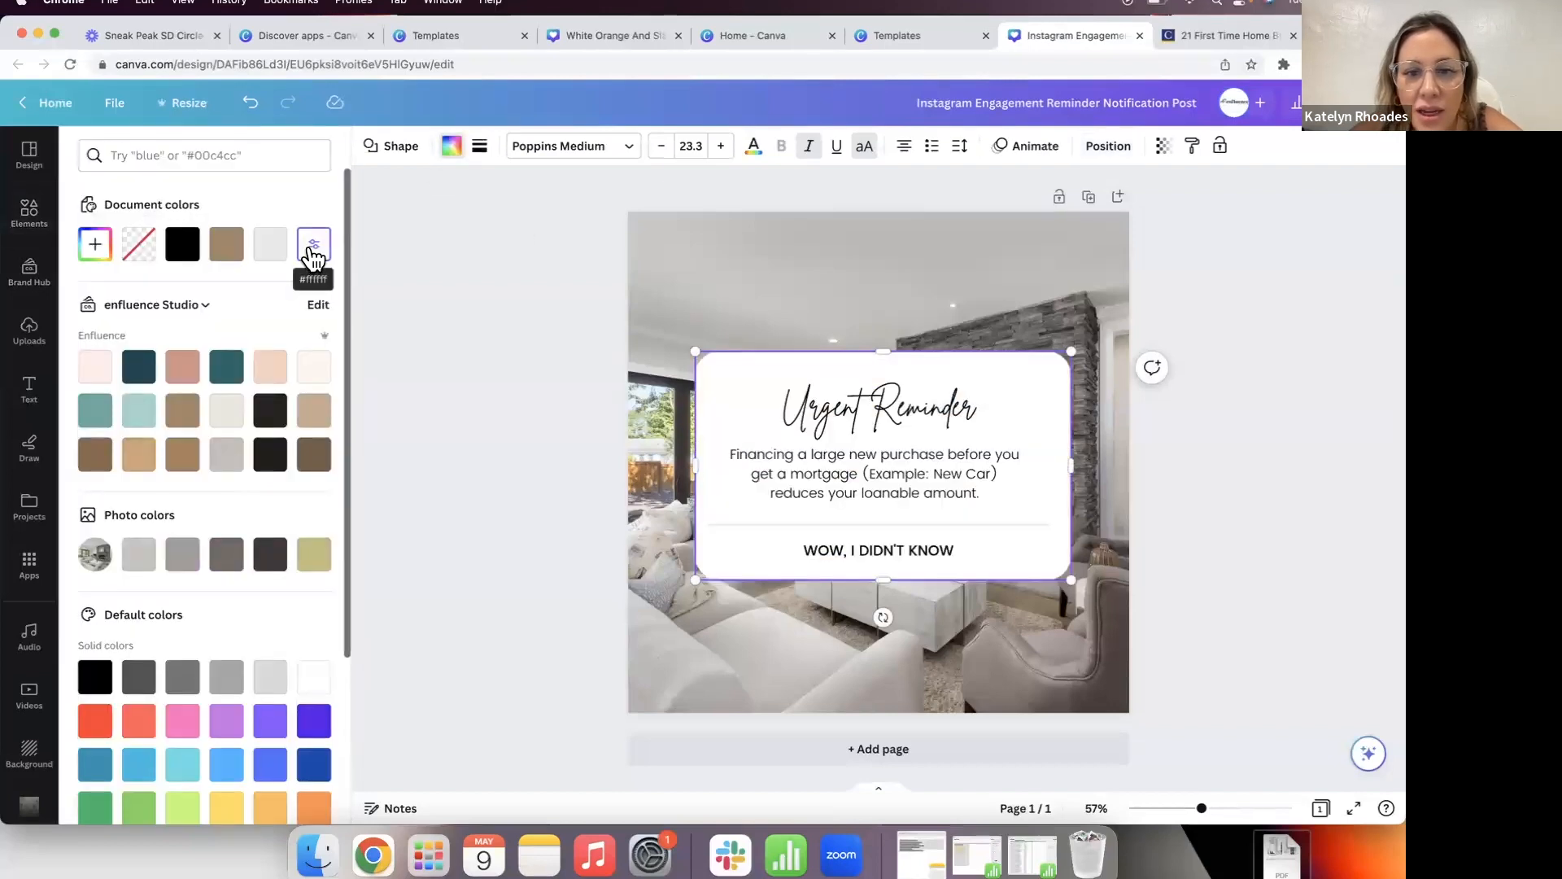
pyautogui.click(480, 147)
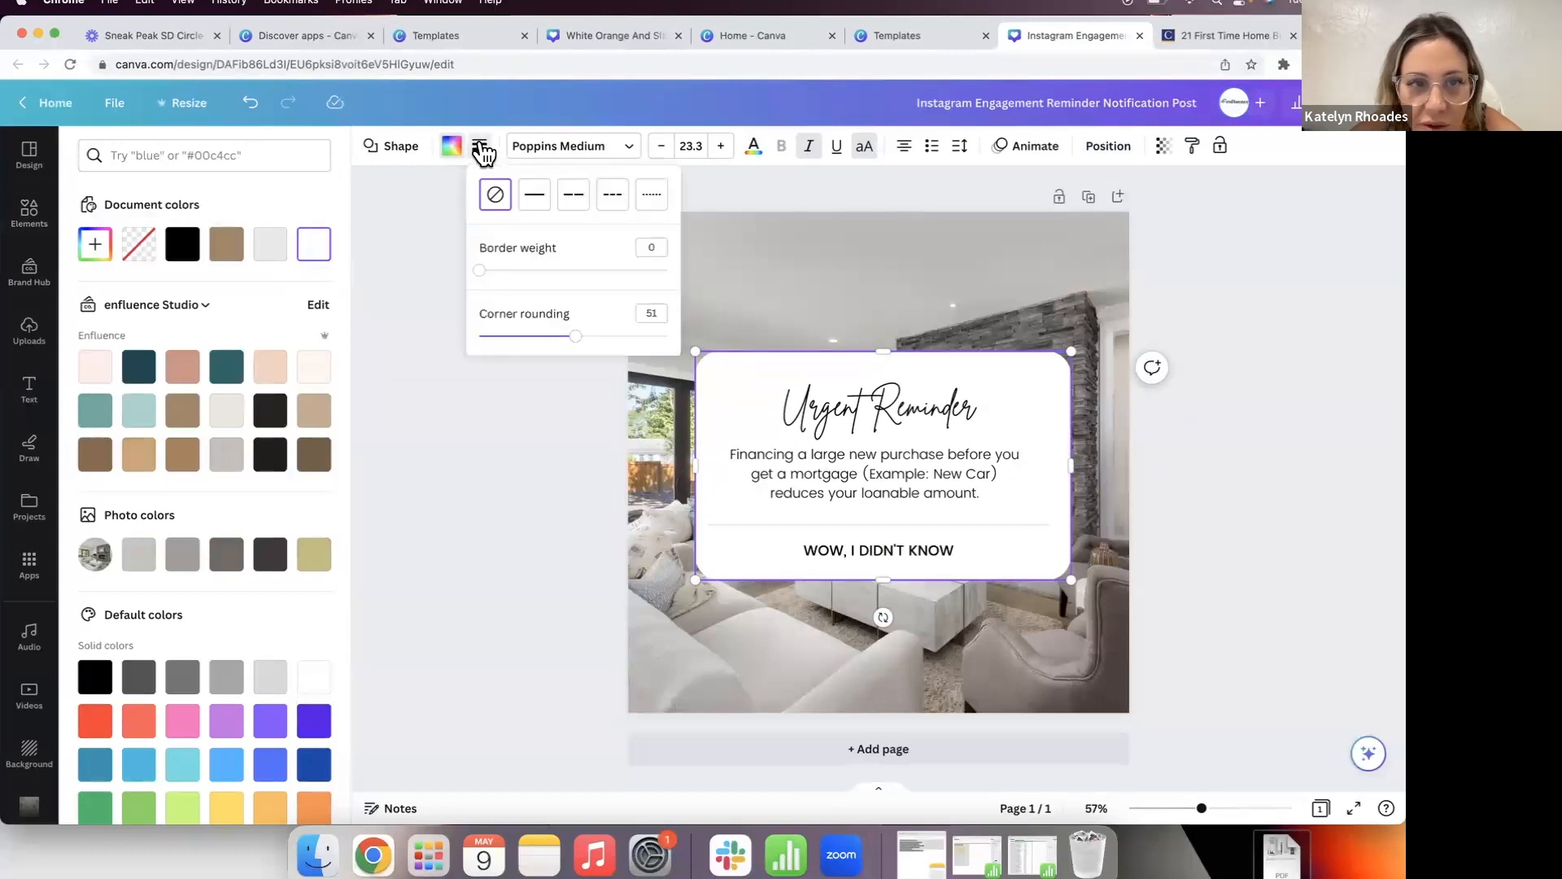
pyautogui.click(533, 198)
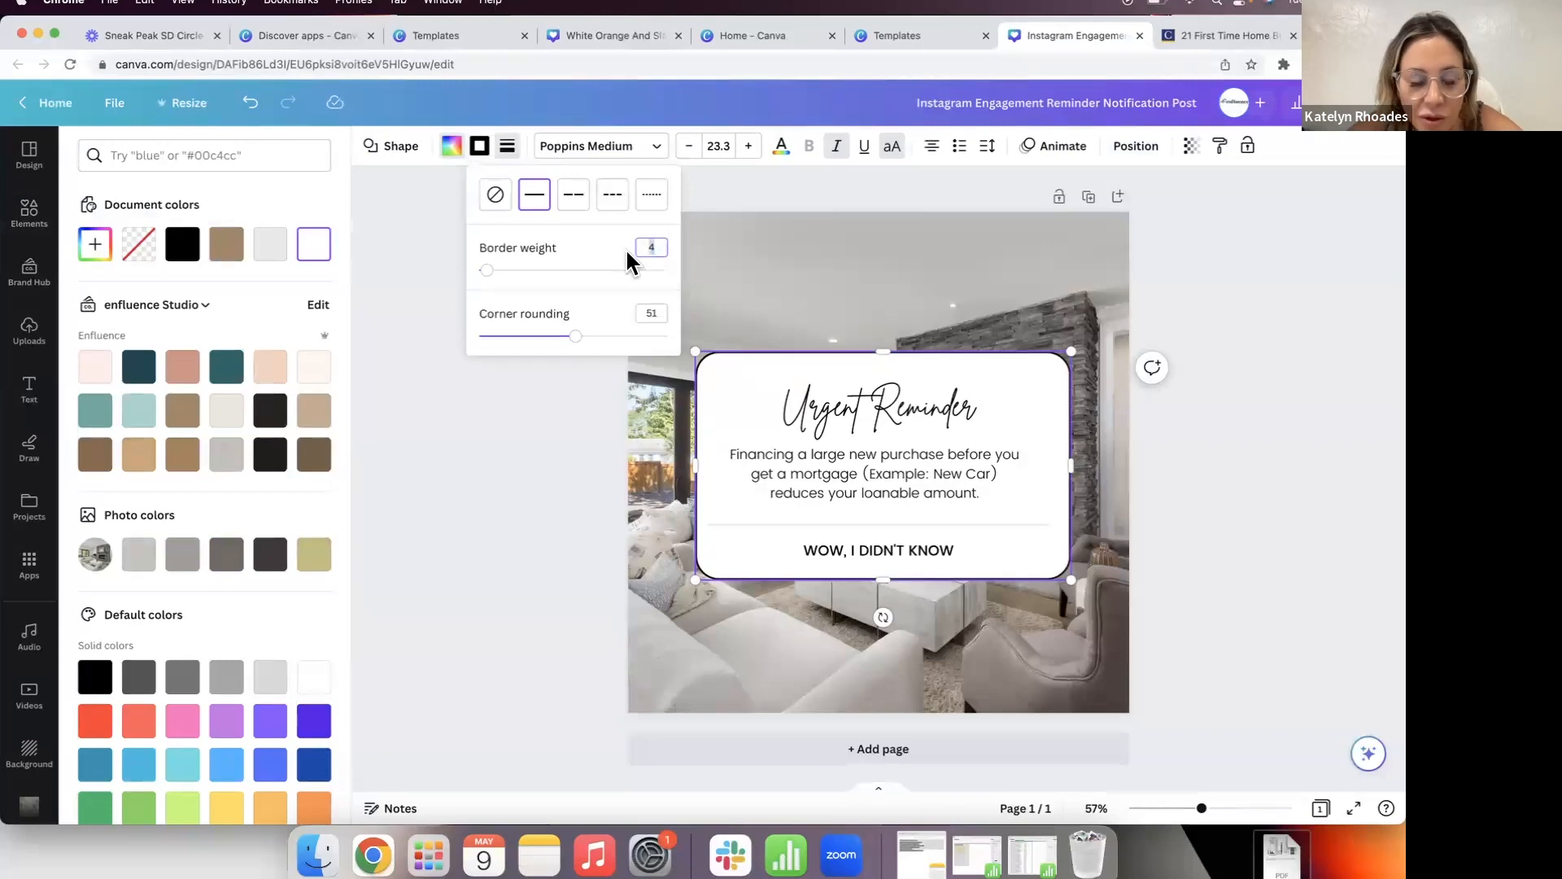
pyautogui.press('BackSpace')
pyautogui.write('1')
pyautogui.click(587, 485)
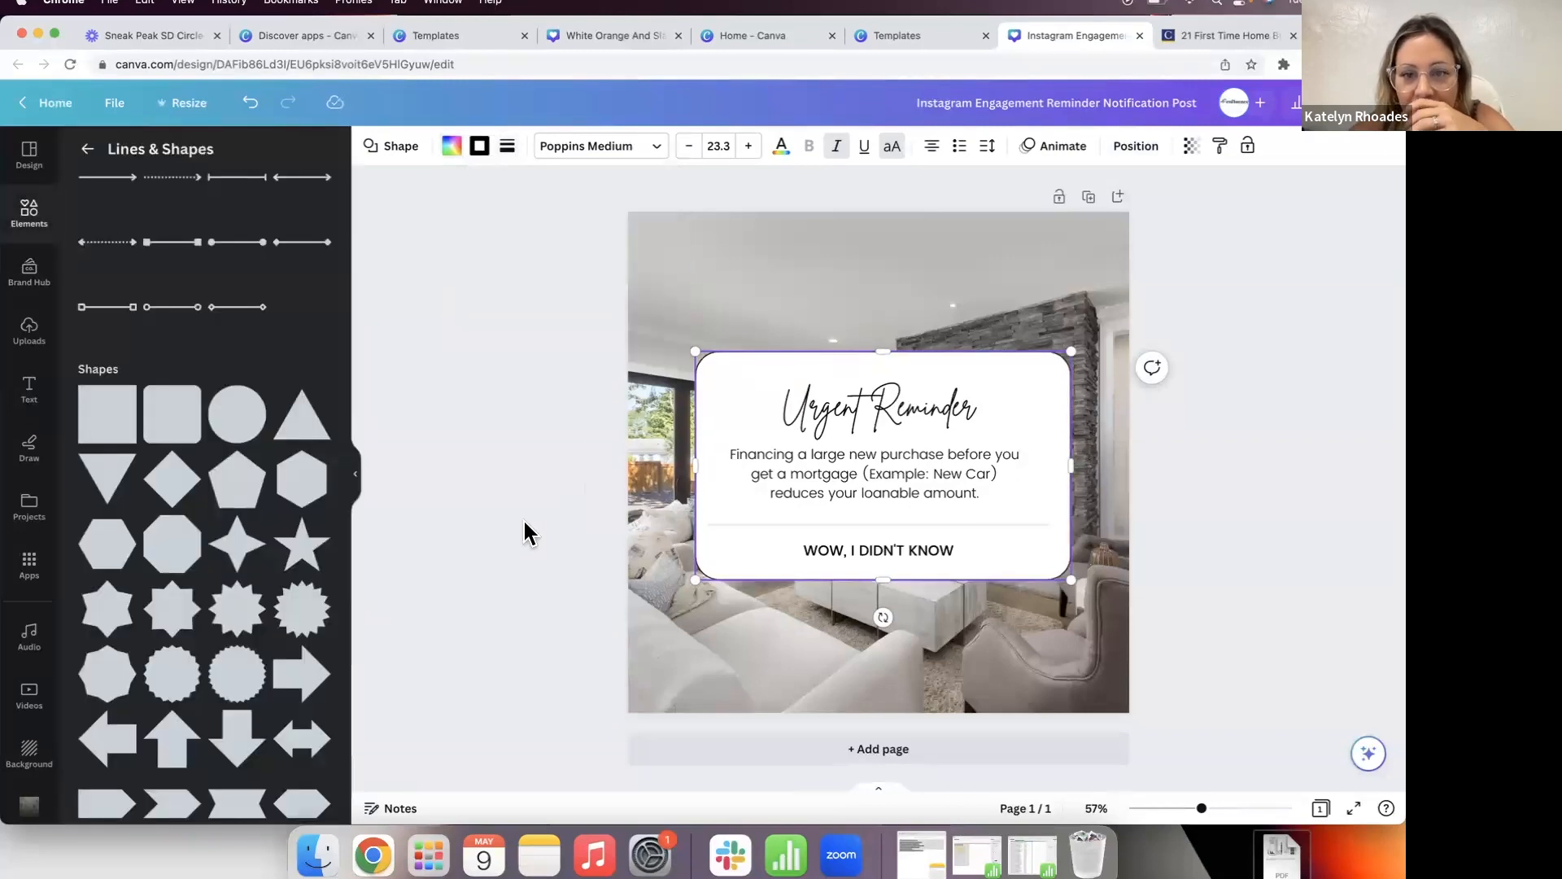
pyautogui.click(523, 519)
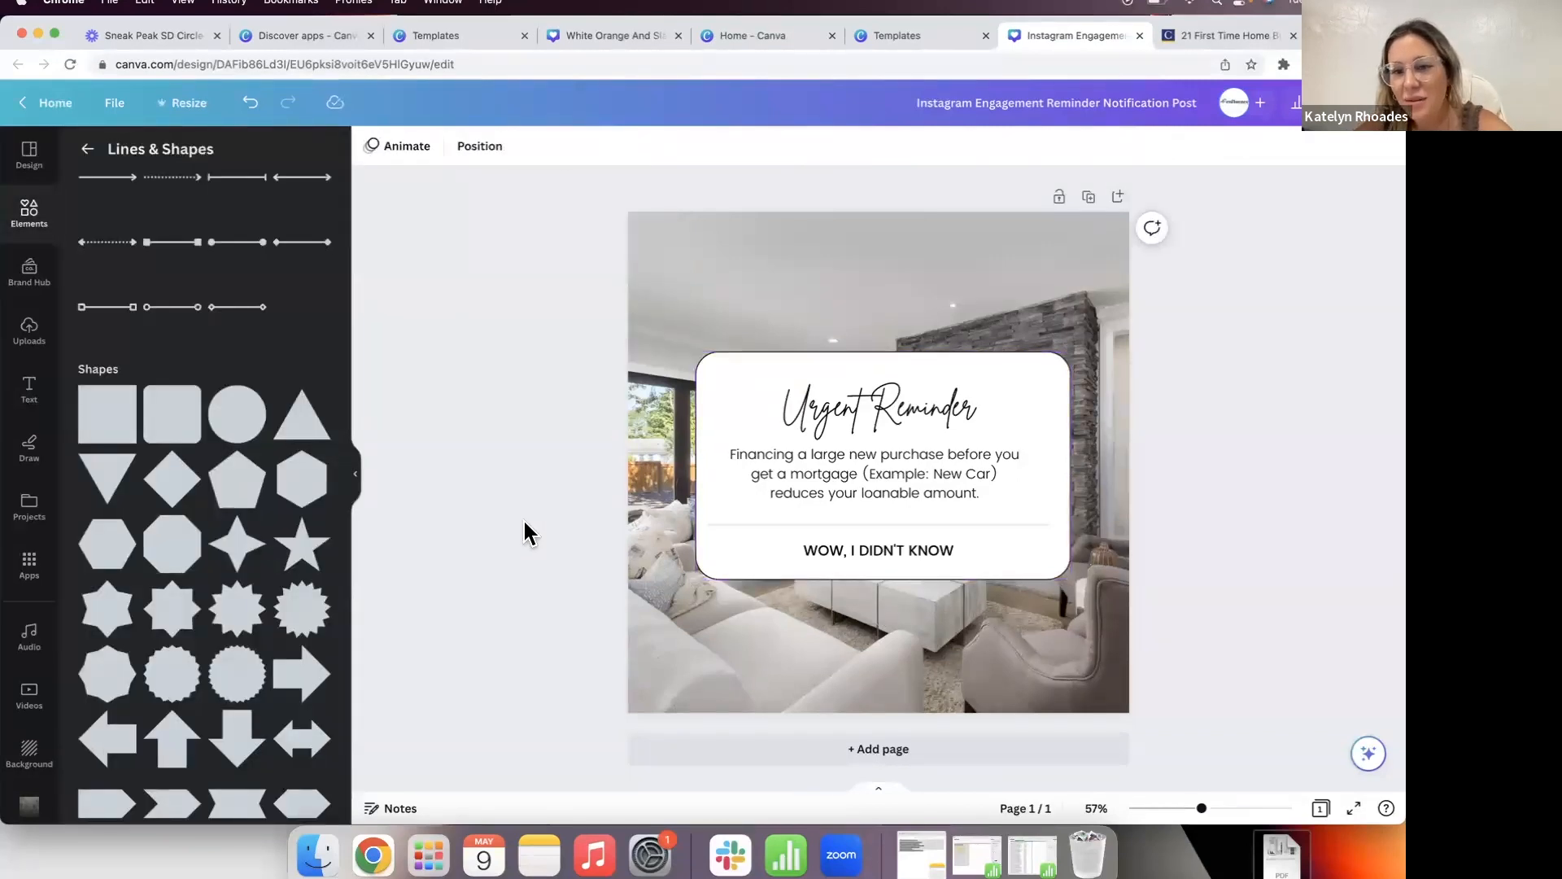
# Step: Recrop the living-room photo larger and shifted right to reveal the windows and fireplace
pyautogui.click(724, 293)
pyautogui.doubleClick(725, 284)
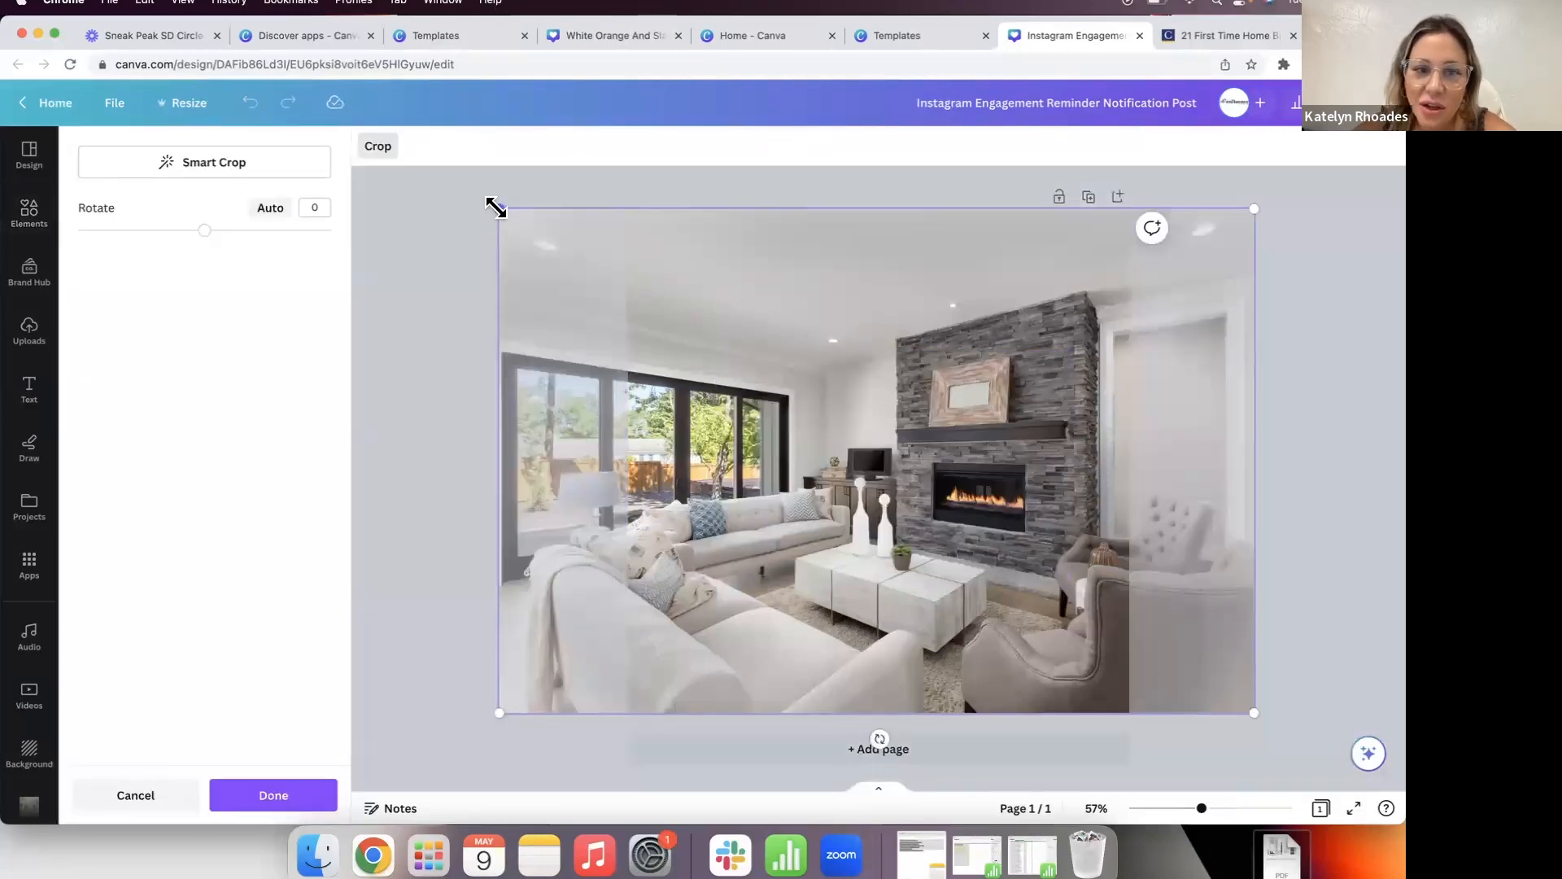
pyautogui.moveTo(491, 207); pyautogui.dragTo(358, 171)
pyautogui.click(485, 424)
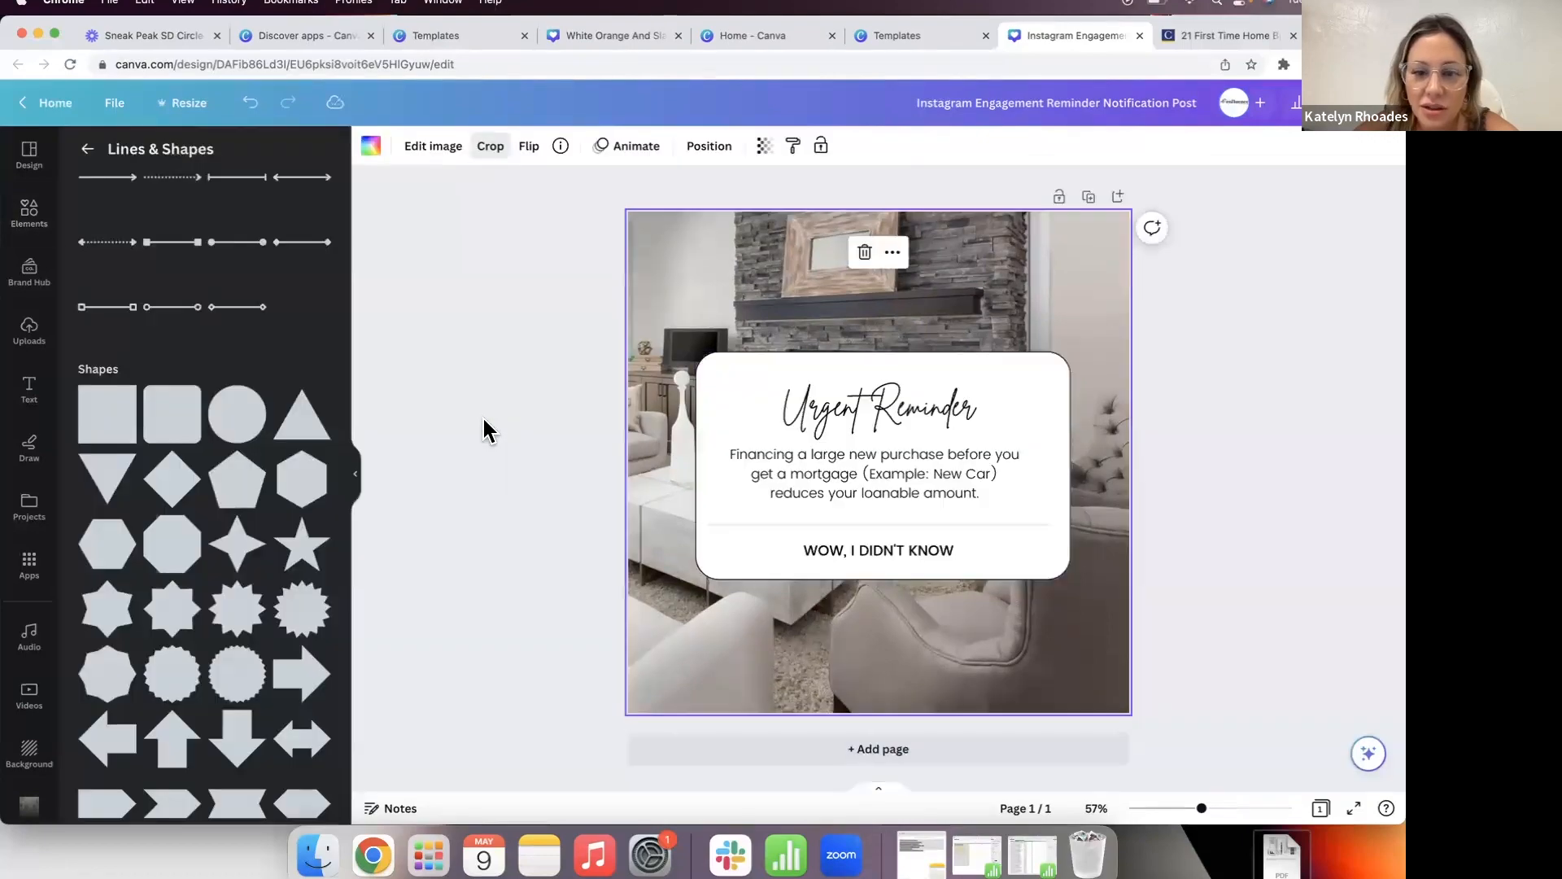
pyautogui.doubleClick(744, 297)
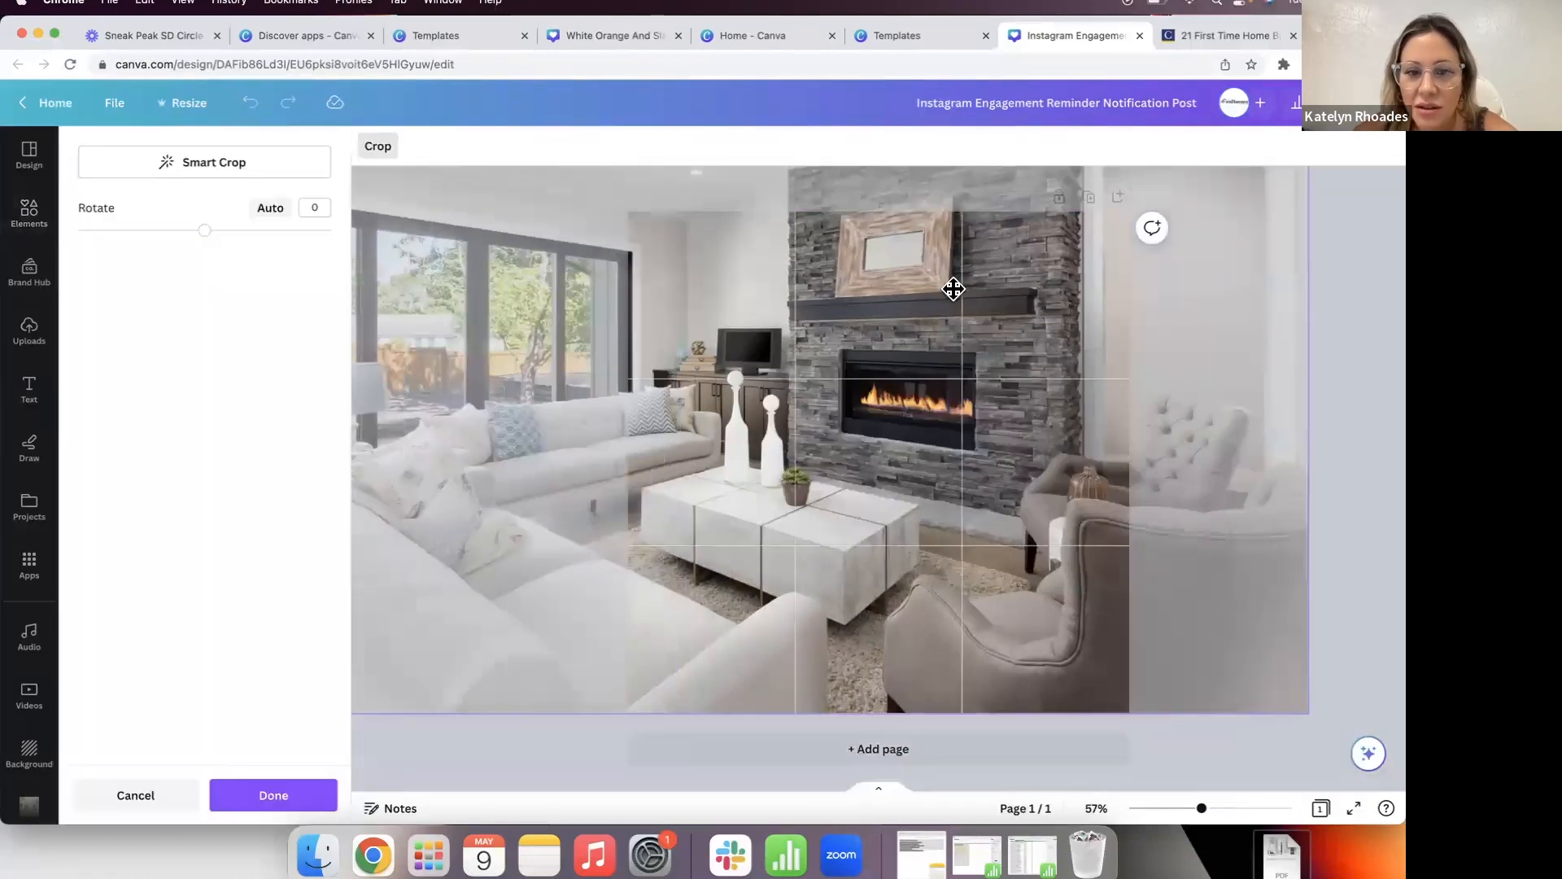
pyautogui.moveTo(952, 285); pyautogui.dragTo(1011, 285)
pyautogui.click(387, 334)
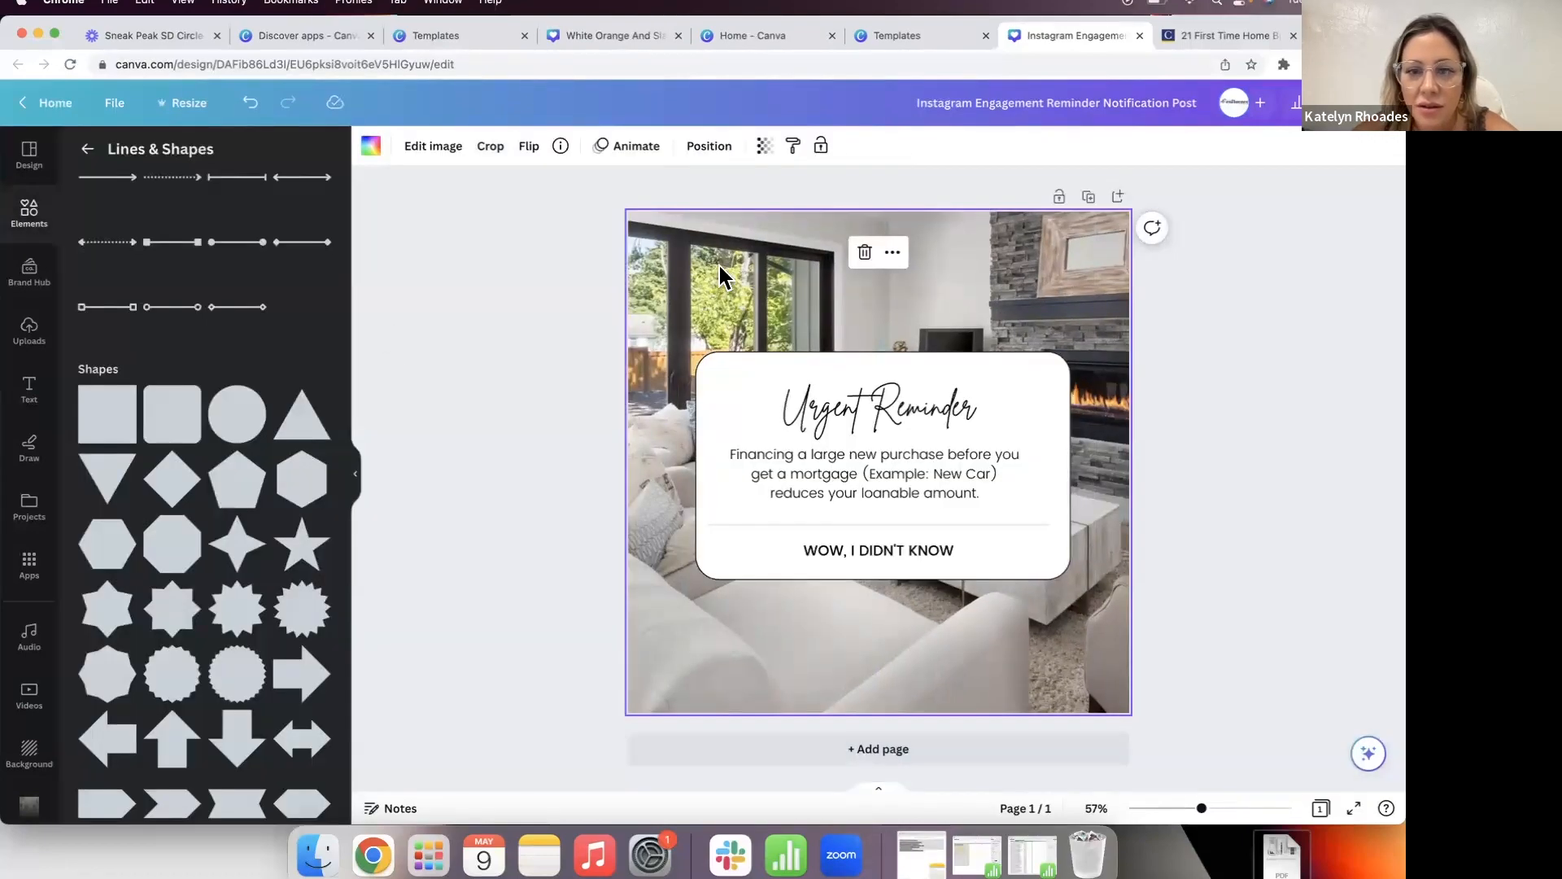
pyautogui.doubleClick(744, 276)
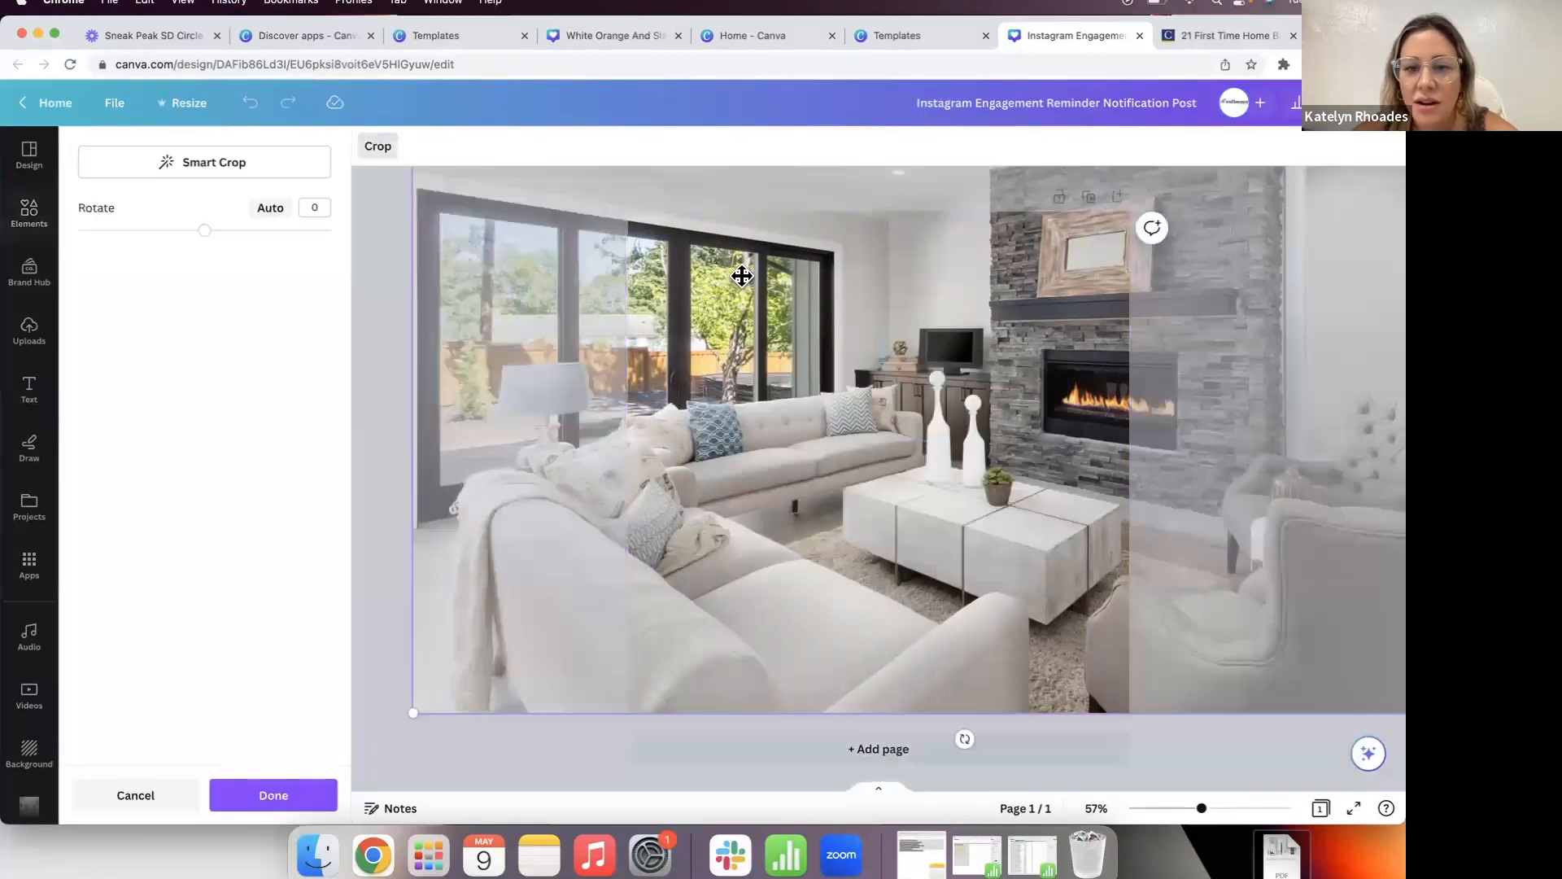
pyautogui.click(383, 354)
pyautogui.click(383, 354)
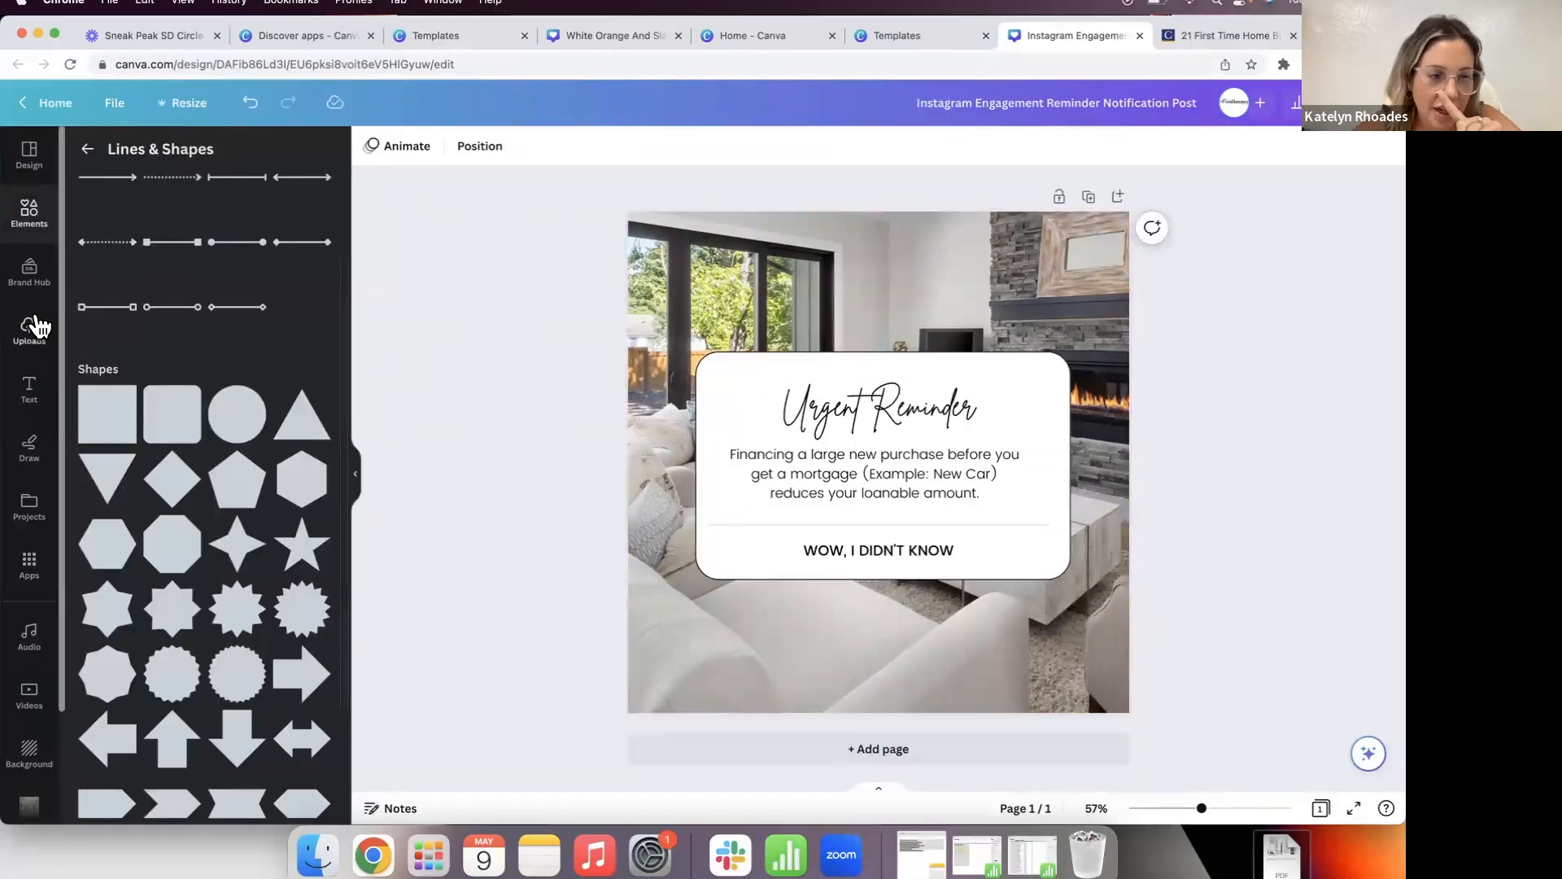
# Step: Add the social media handle as size-14 text centred along the post's bottom edge
pyautogui.click(31, 396)
pyautogui.click(209, 279)
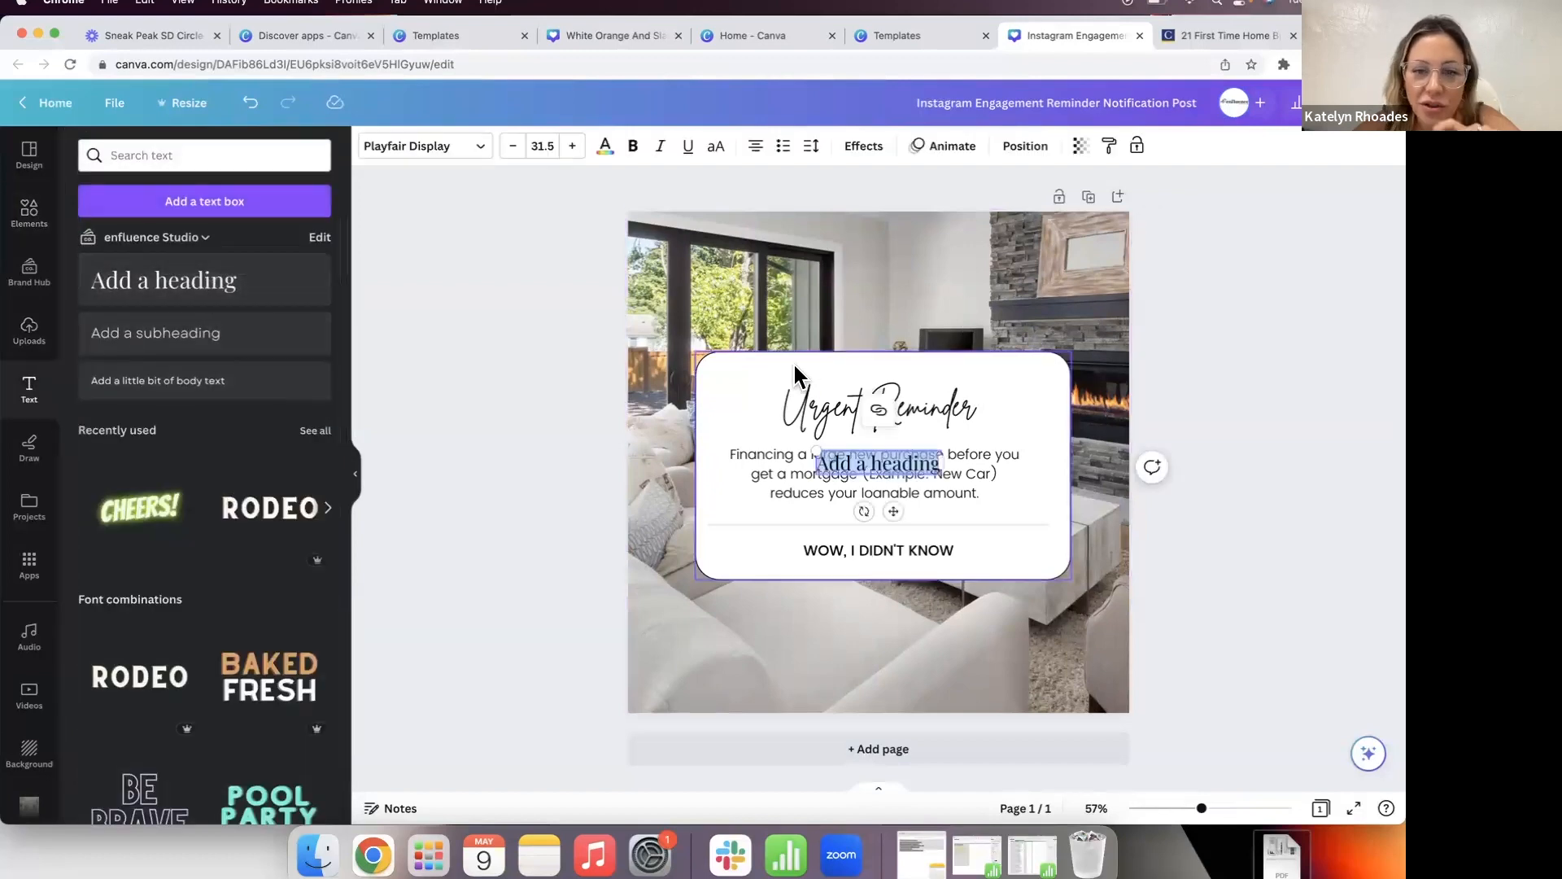
pyautogui.write('@socia')
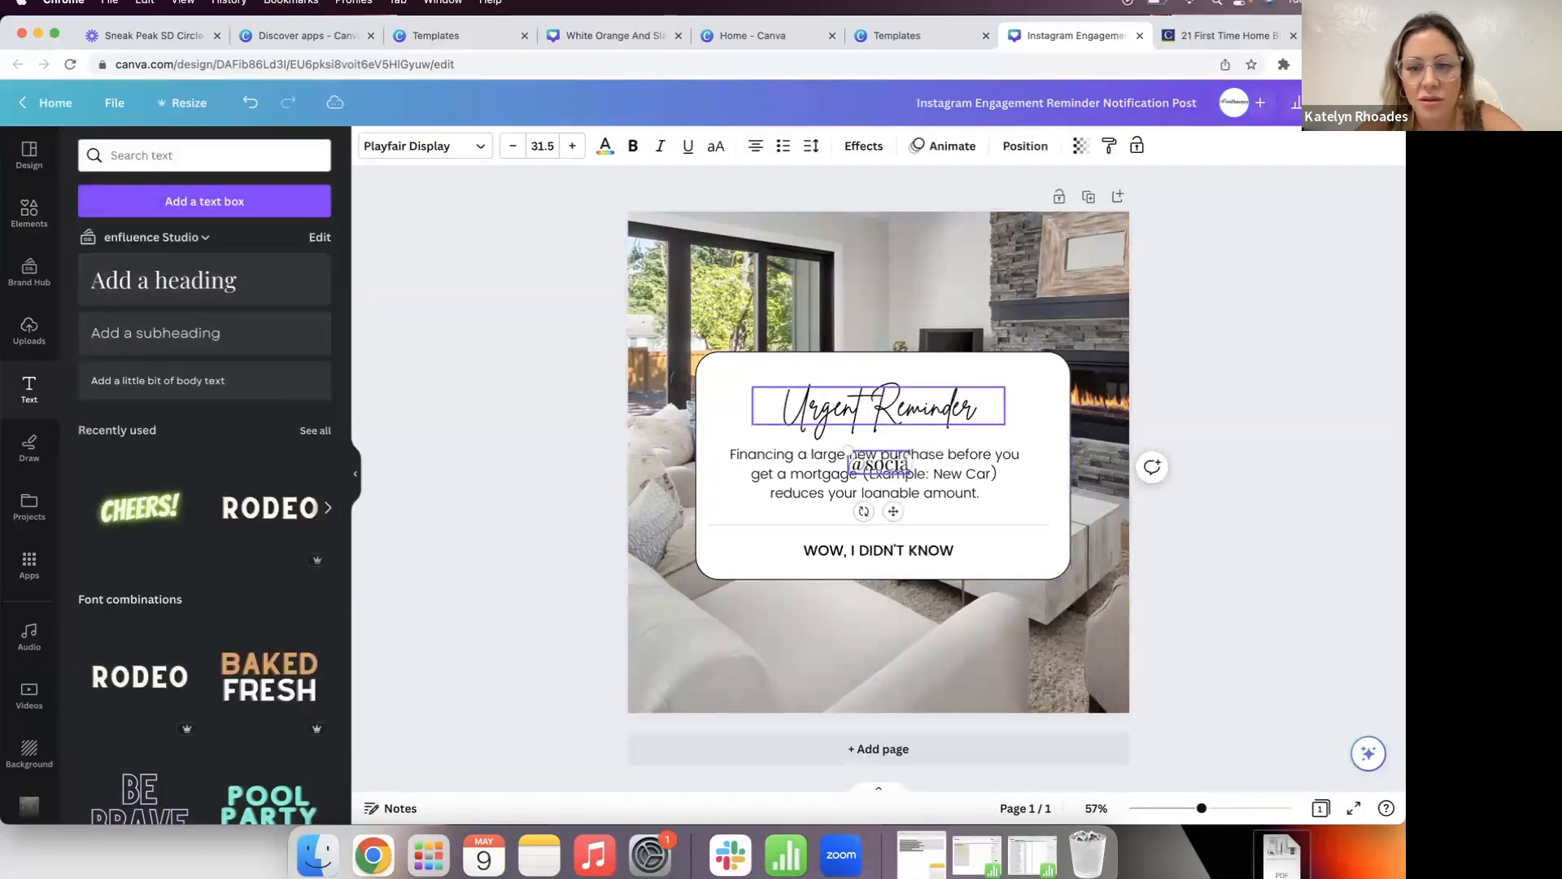
pyautogui.write('lmarketing')
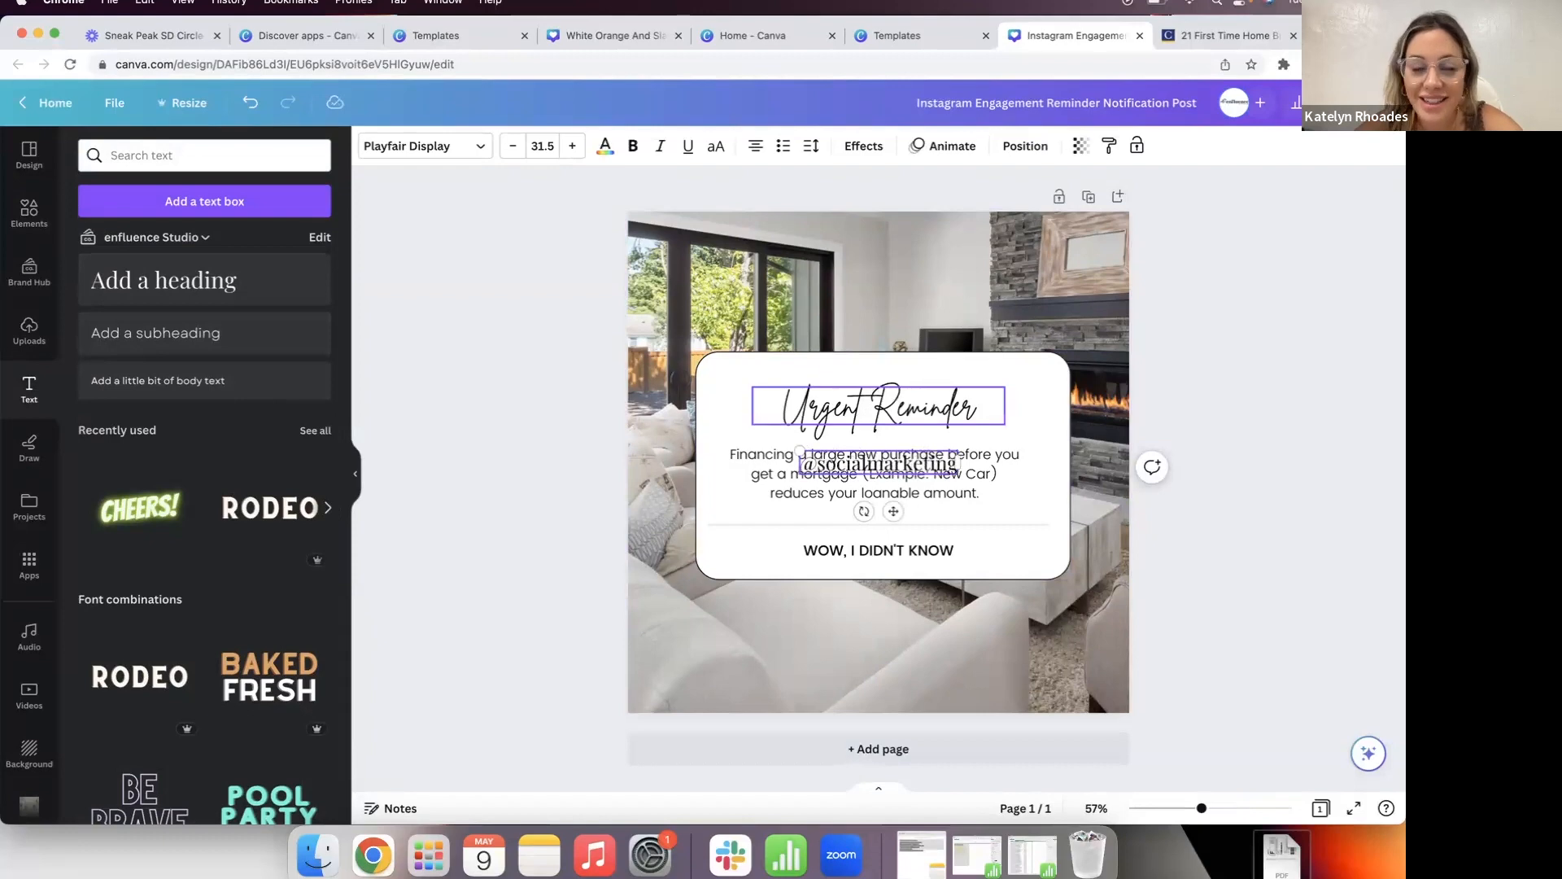
pyautogui.write('aueen')
pyautogui.click(466, 547)
pyautogui.click(890, 462)
pyautogui.moveTo(890, 462); pyautogui.dragTo(898, 684)
pyautogui.click(543, 145)
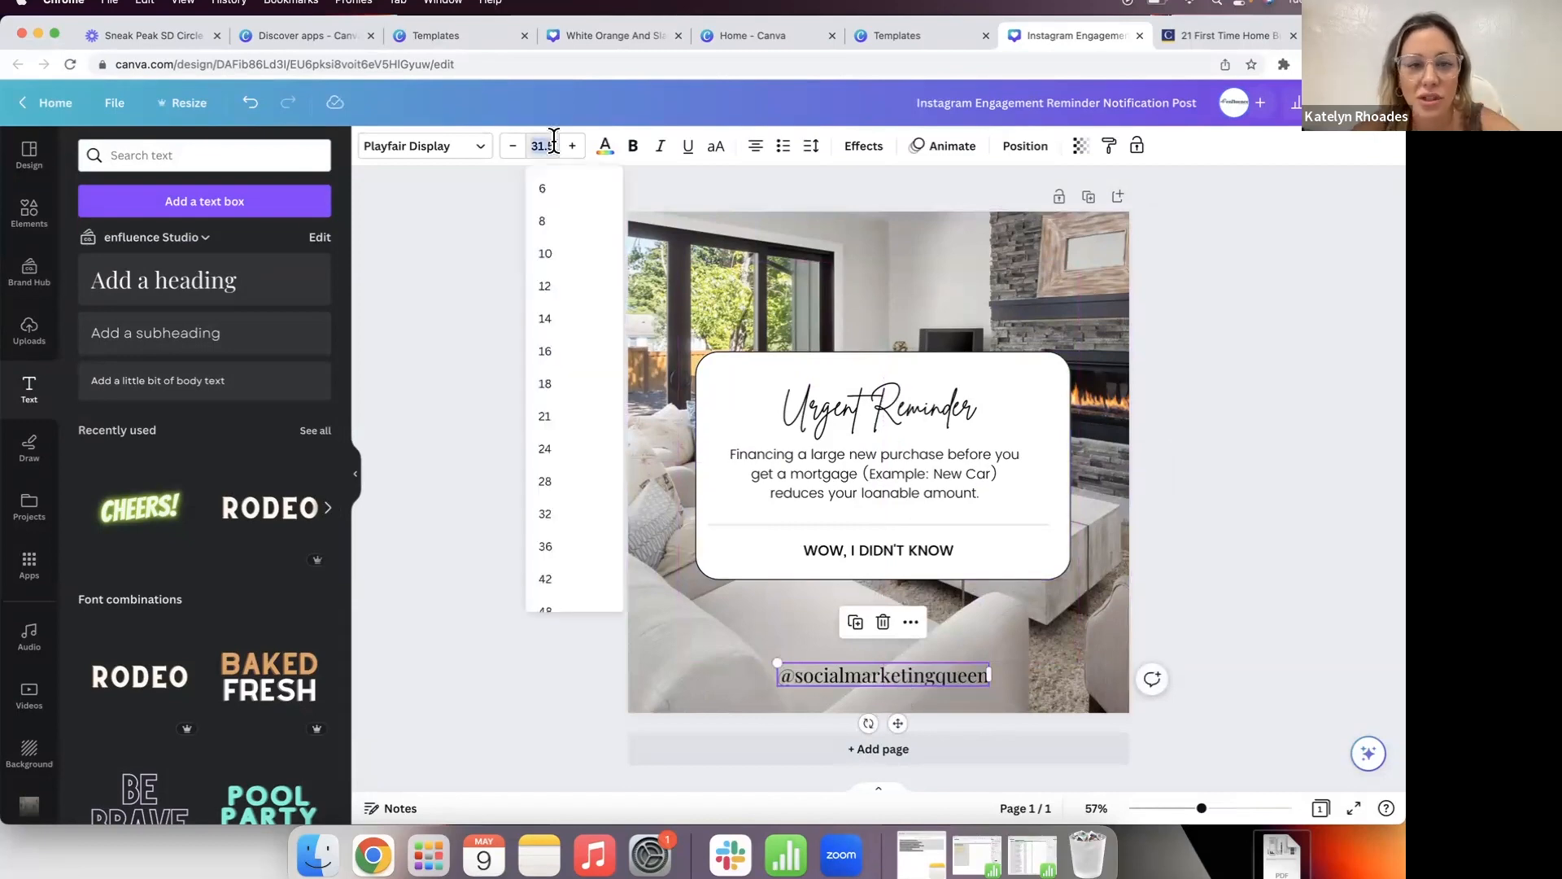
pyautogui.write('14')
pyautogui.press('Return')
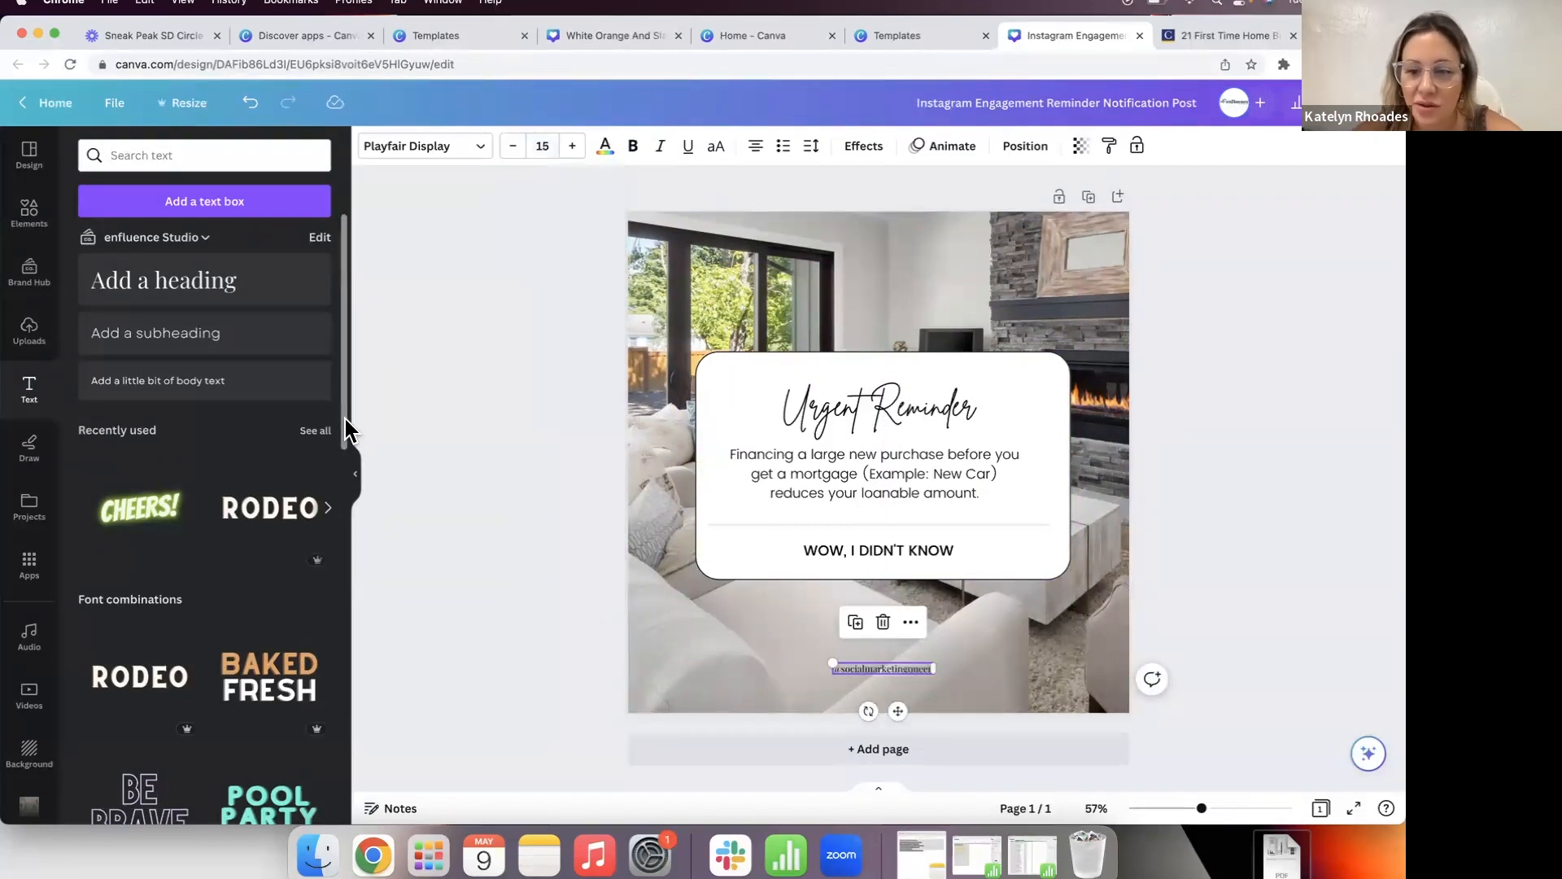
pyautogui.click(451, 510)
pyautogui.moveTo(898, 670); pyautogui.dragTo(918, 681)
pyautogui.click(518, 618)
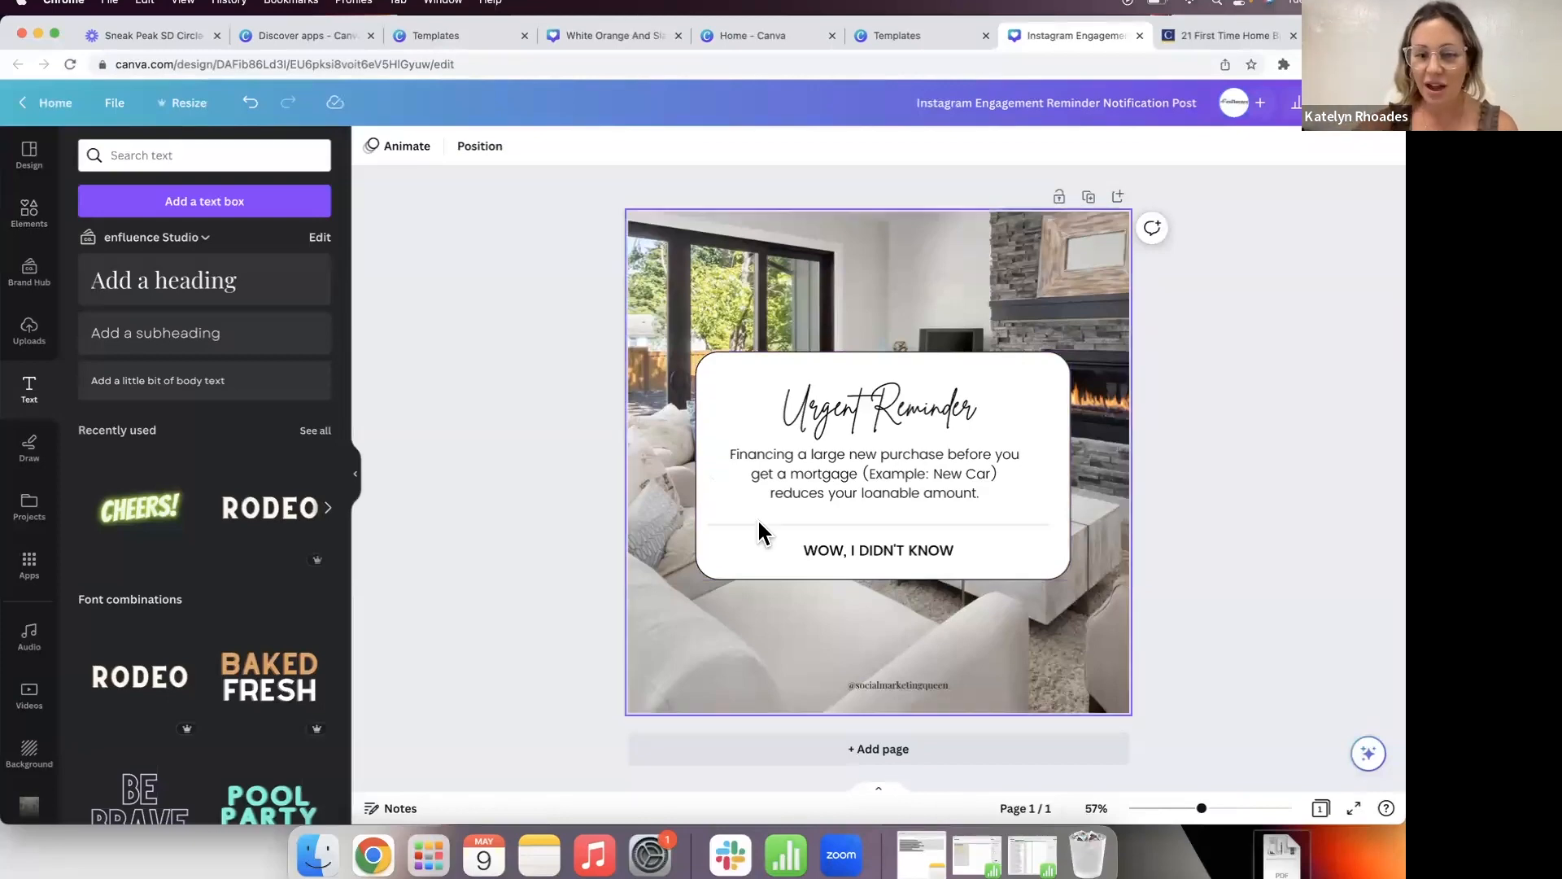
# Step: Add a blank page 2 and browse the Instagram post templates in the Design panel
pyautogui.click(866, 749)
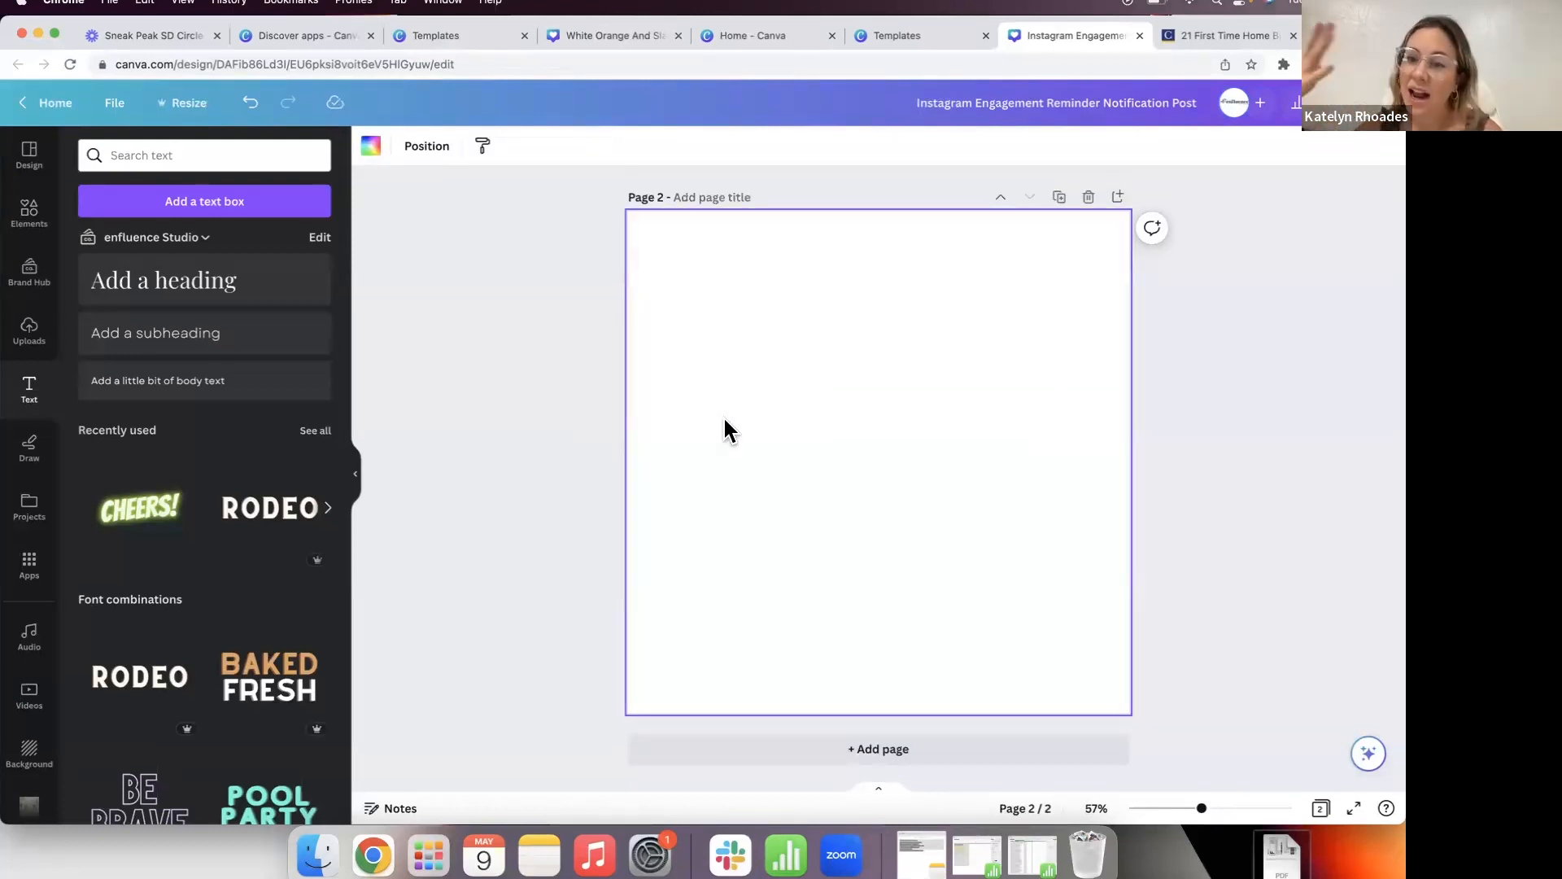
pyautogui.click(29, 155)
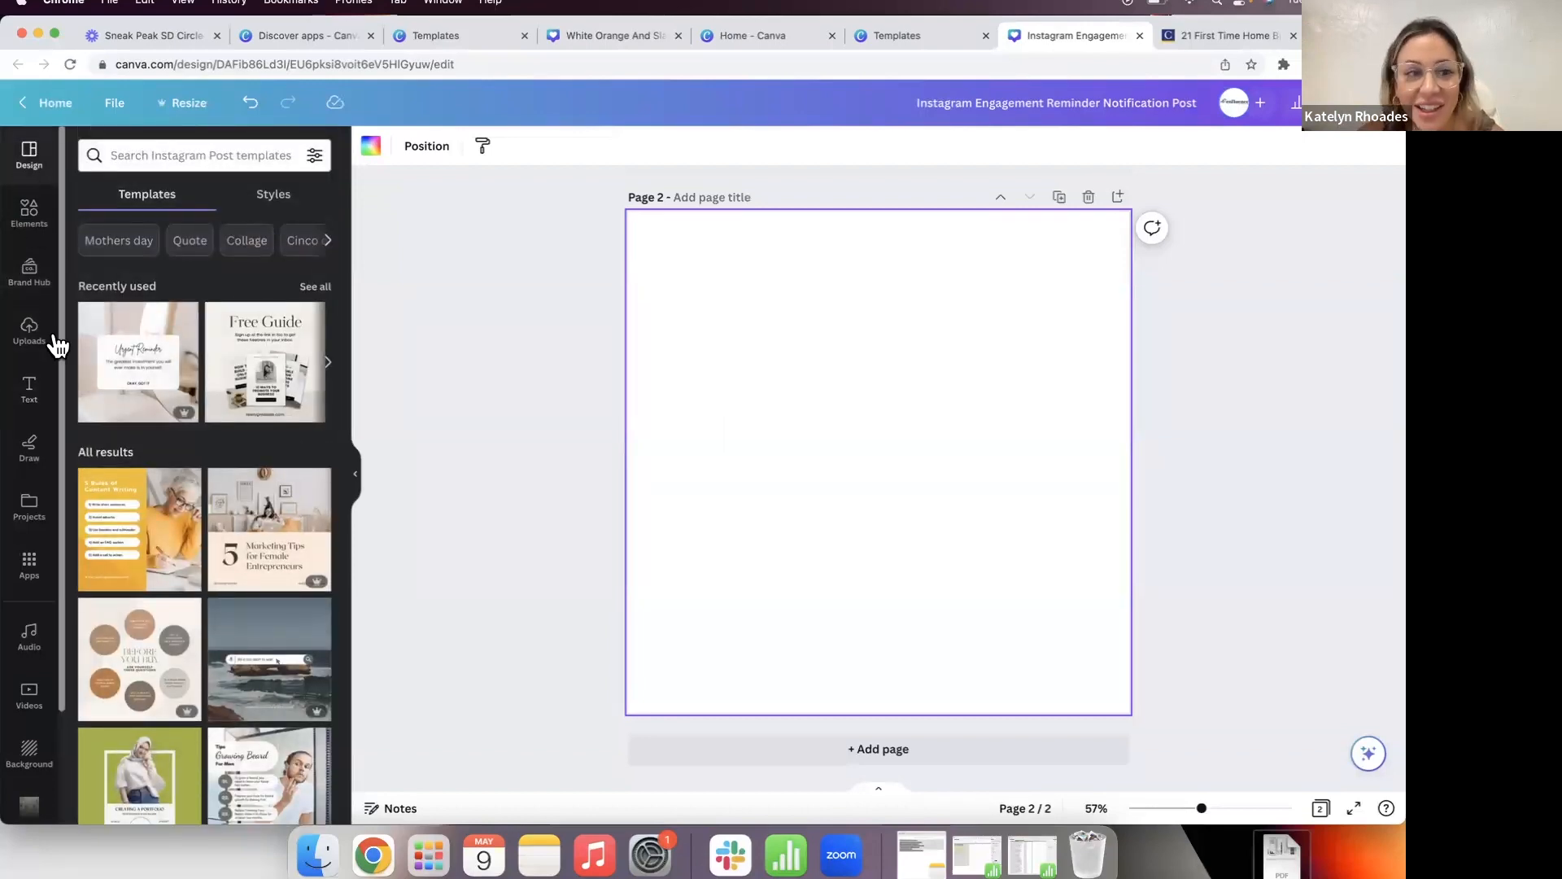
pyautogui.scroll(-2, 157, 381)
pyautogui.scroll(-4, 157, 381)
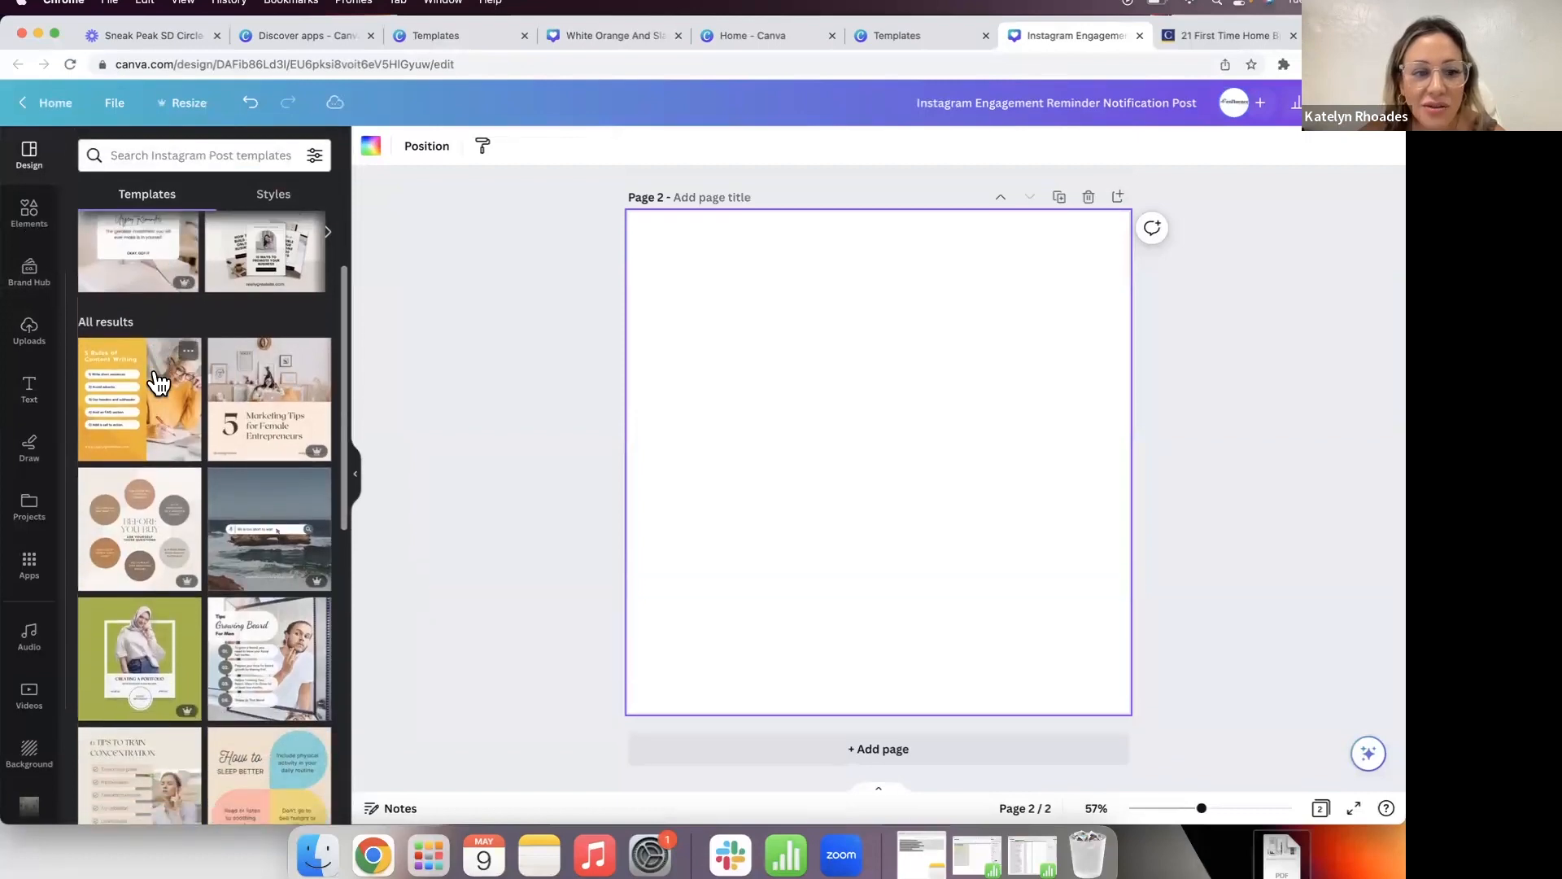
pyautogui.scroll(-5, 157, 380)
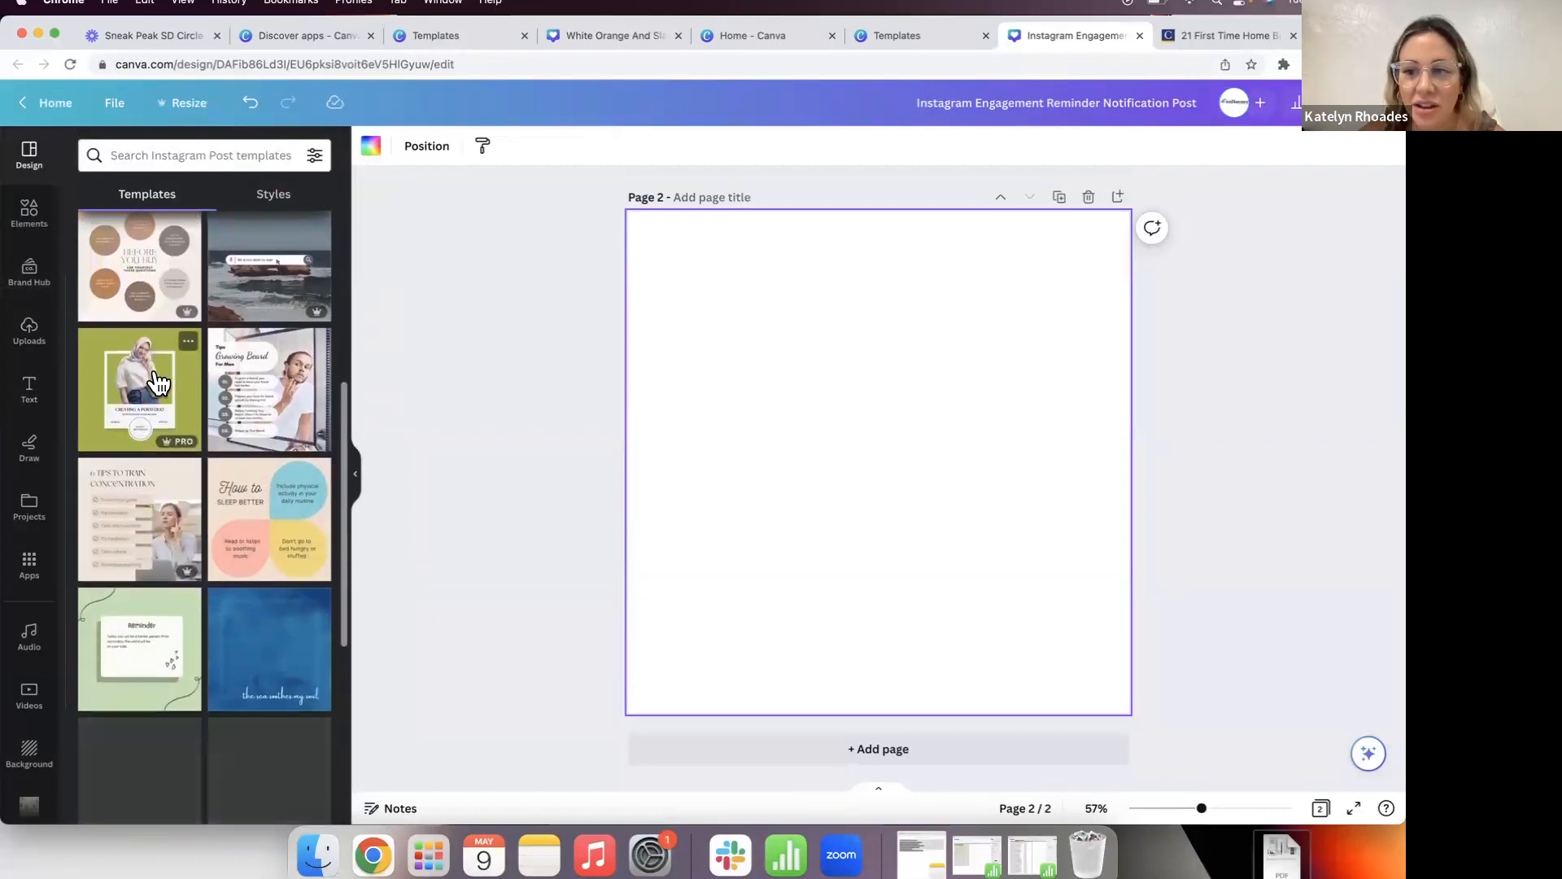
pyautogui.scroll(-1, 157, 380)
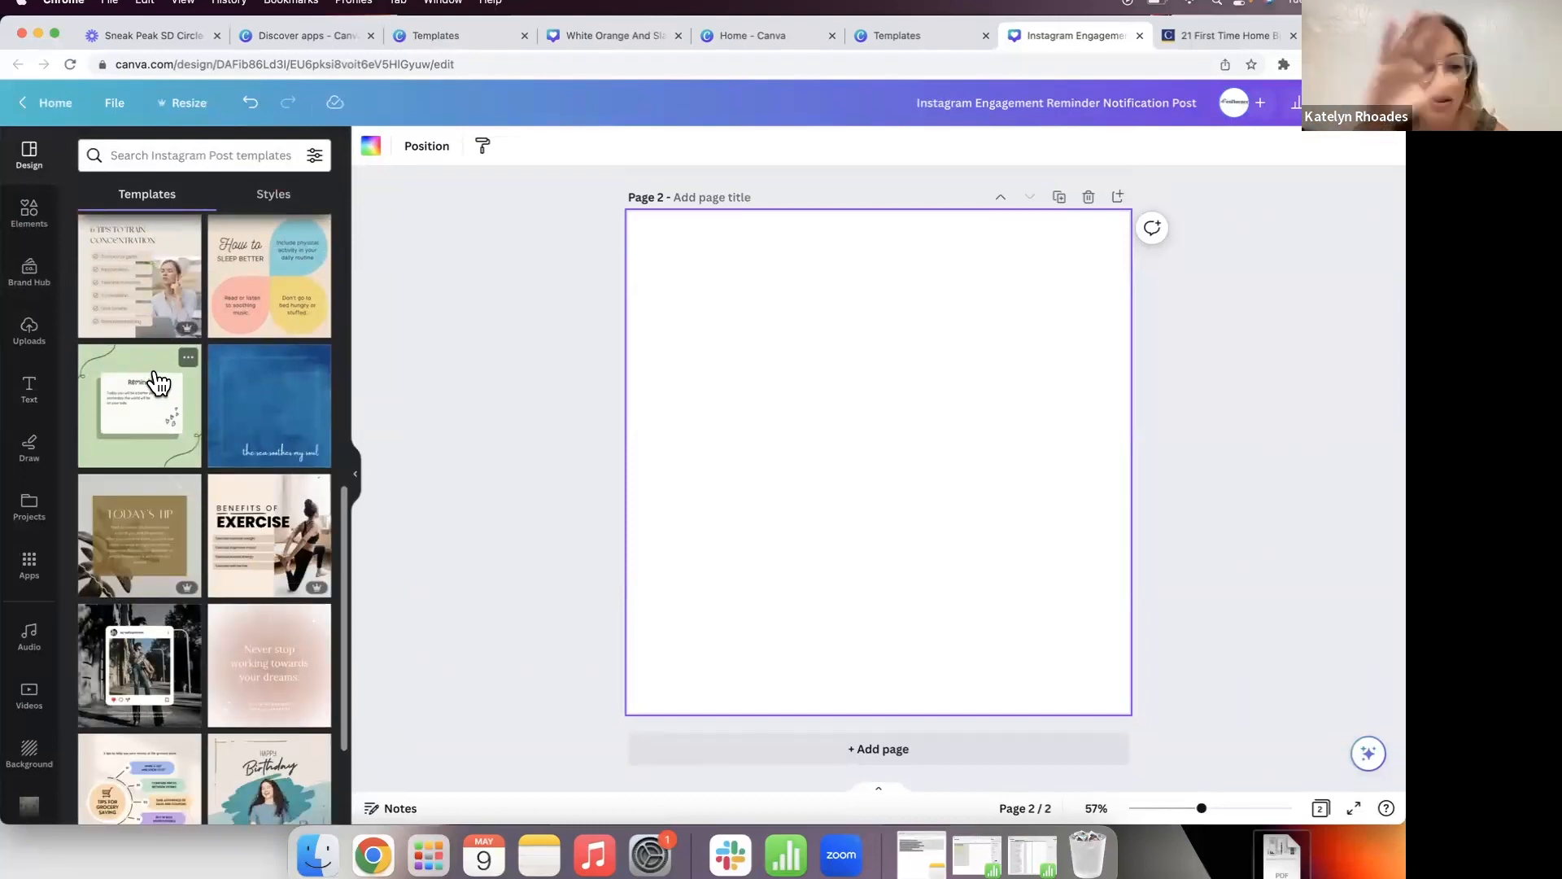
pyautogui.scroll(-2, 157, 381)
pyautogui.scroll(5, 774, 469)
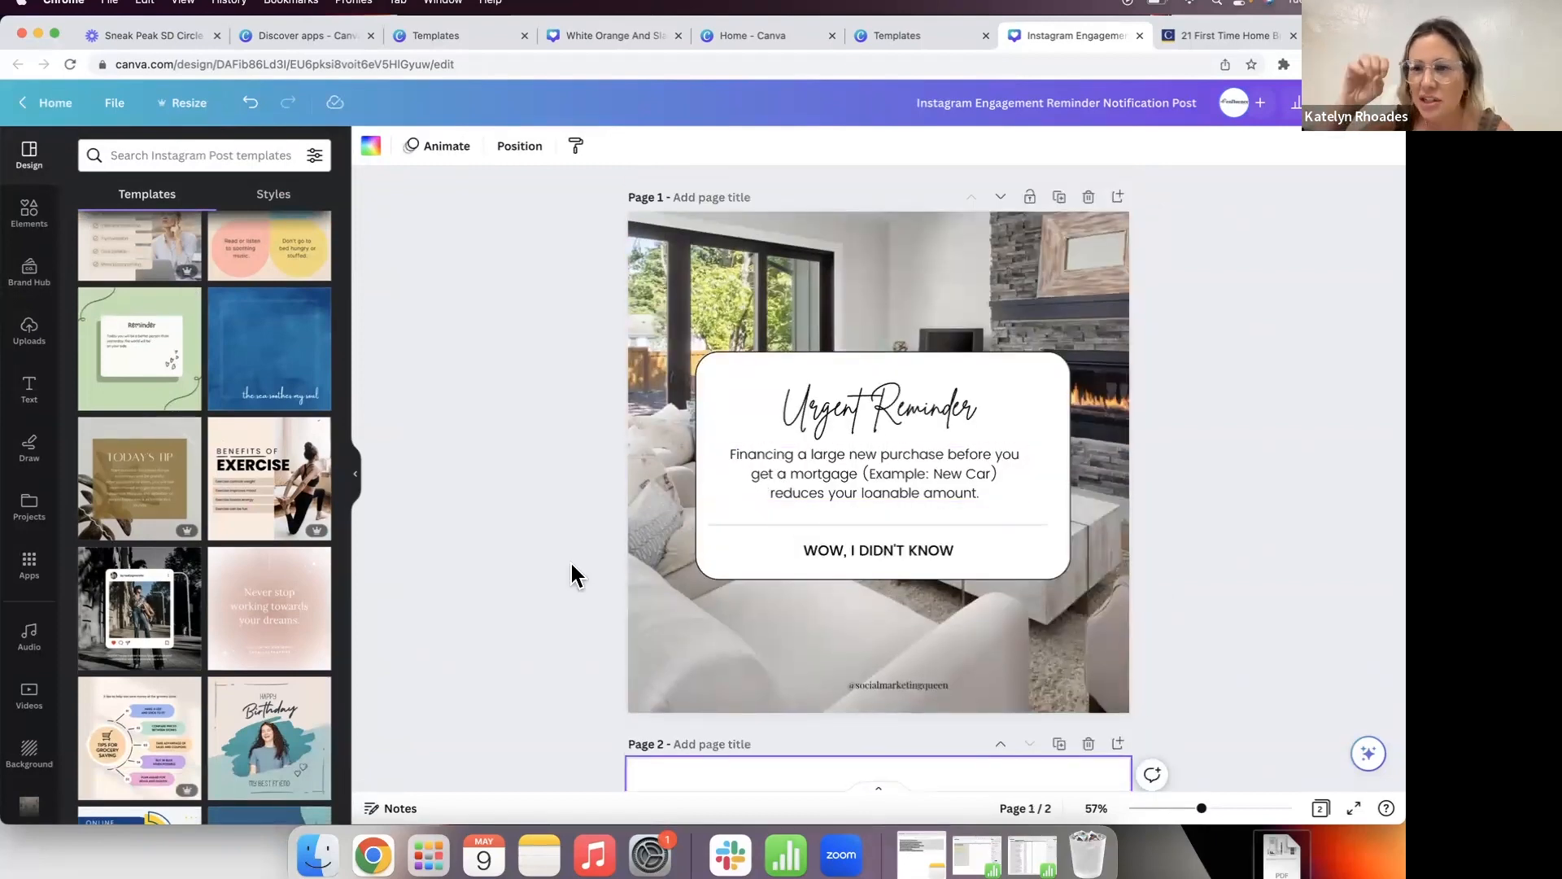
pyautogui.scroll(-1, 572, 575)
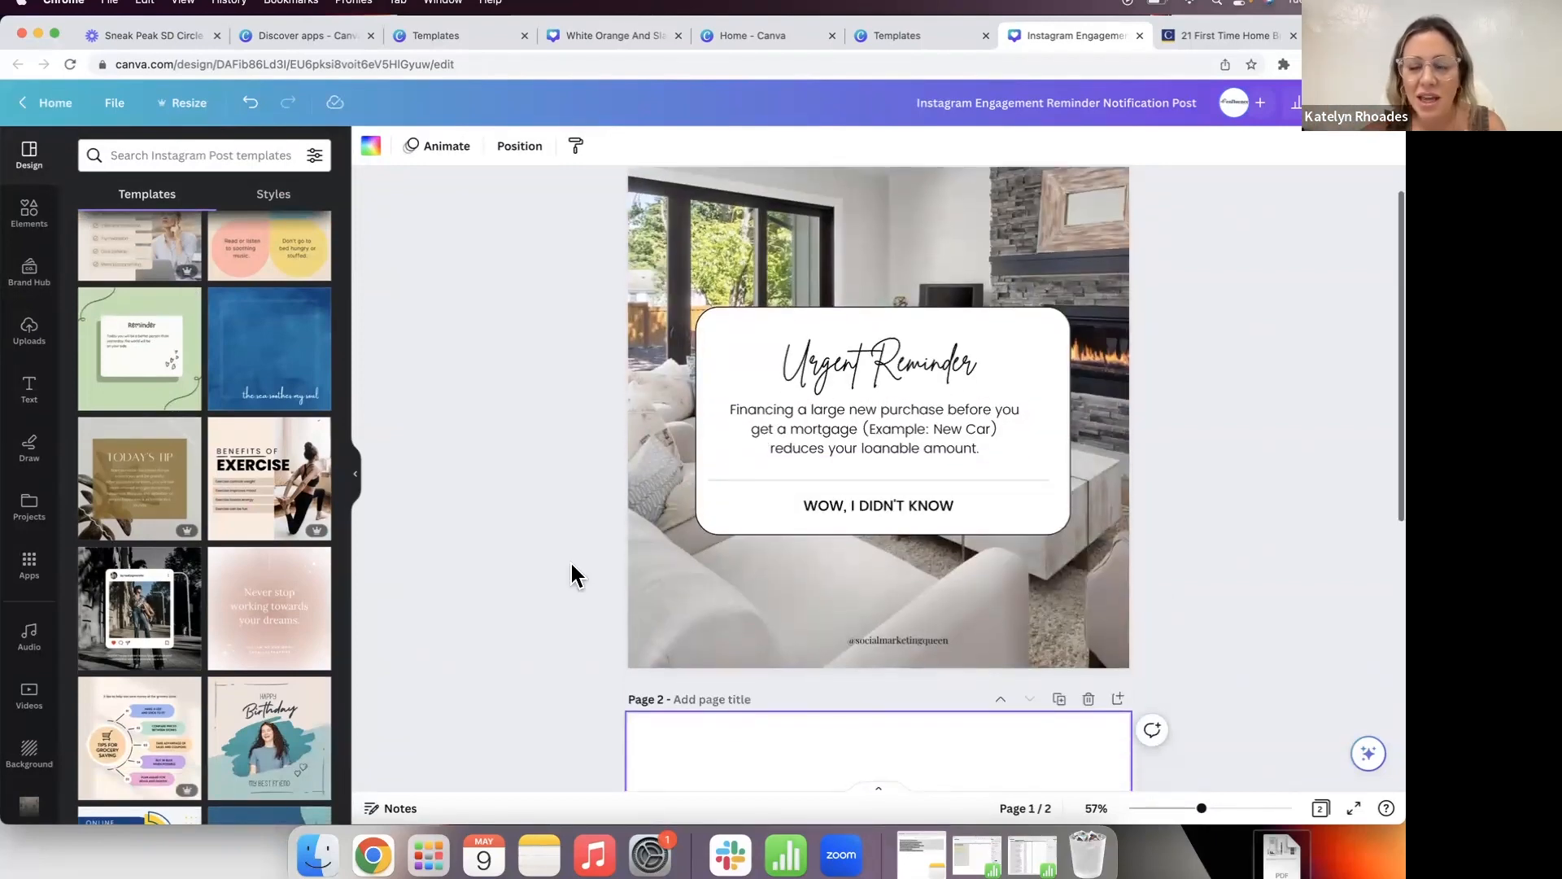
pyautogui.scroll(-5, 572, 575)
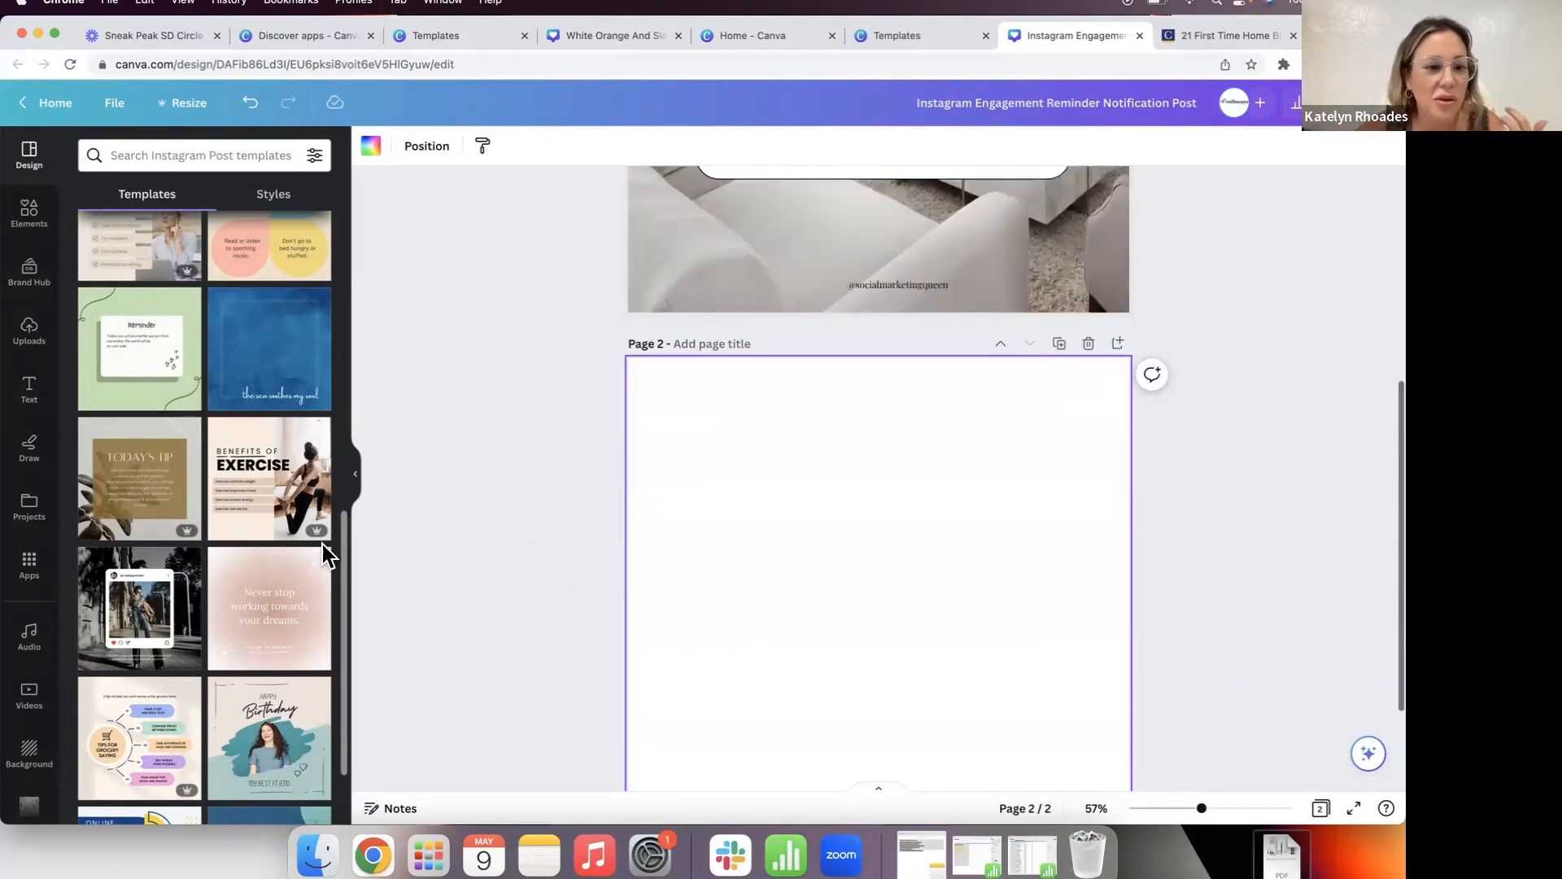
pyautogui.scroll(-2, 672, 543)
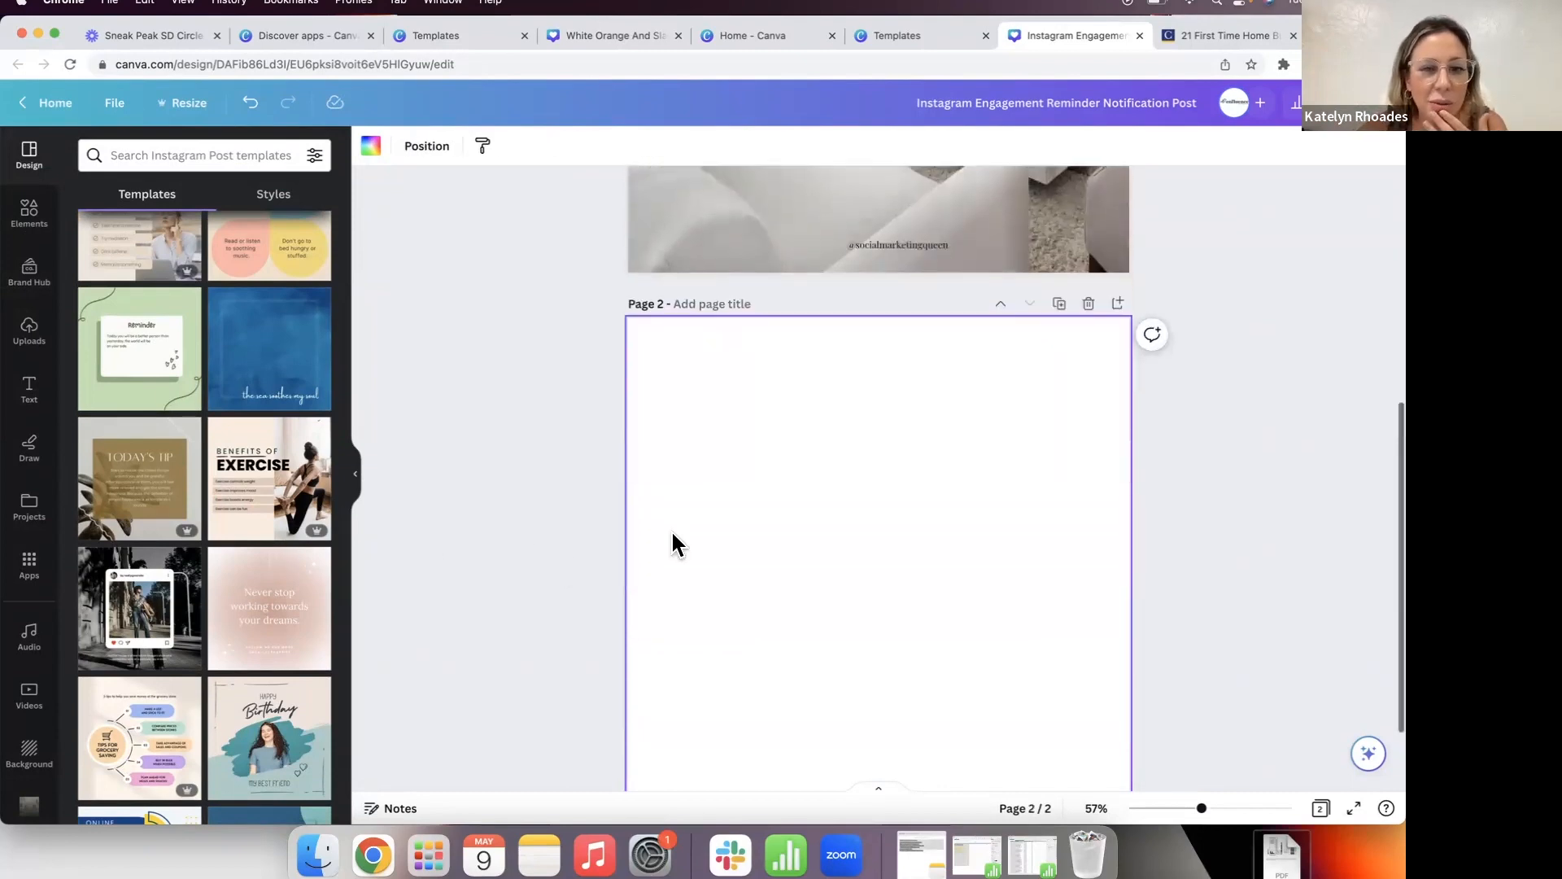
# Step: Apply the Benefits of Exercise template to page 2 and replace EXERCISE with HIRING A REALTOR
pyautogui.click(252, 484)
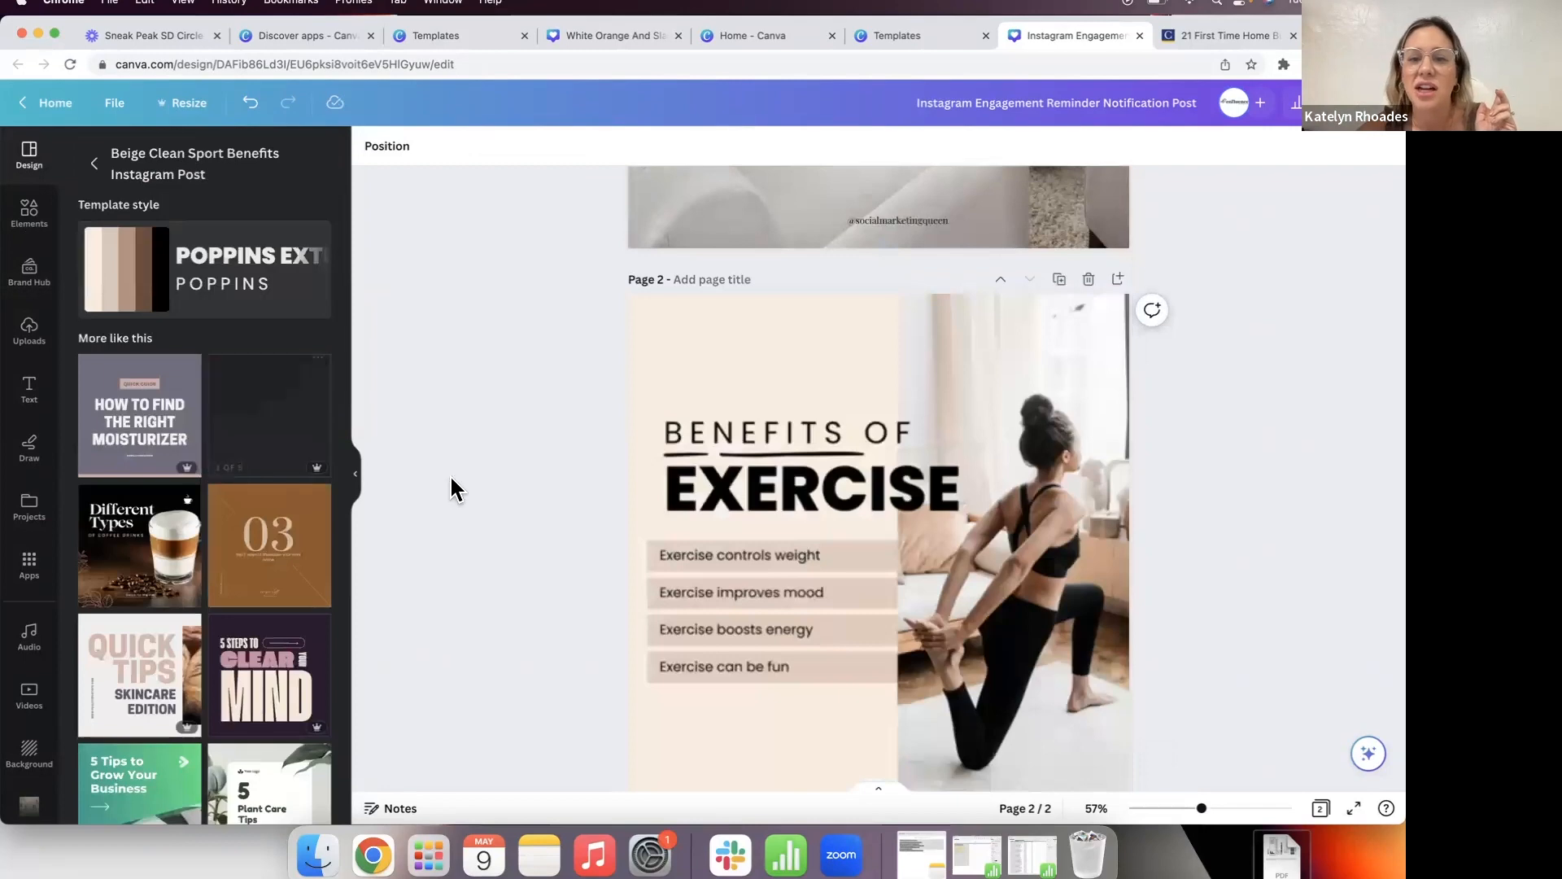
pyautogui.doubleClick(797, 480)
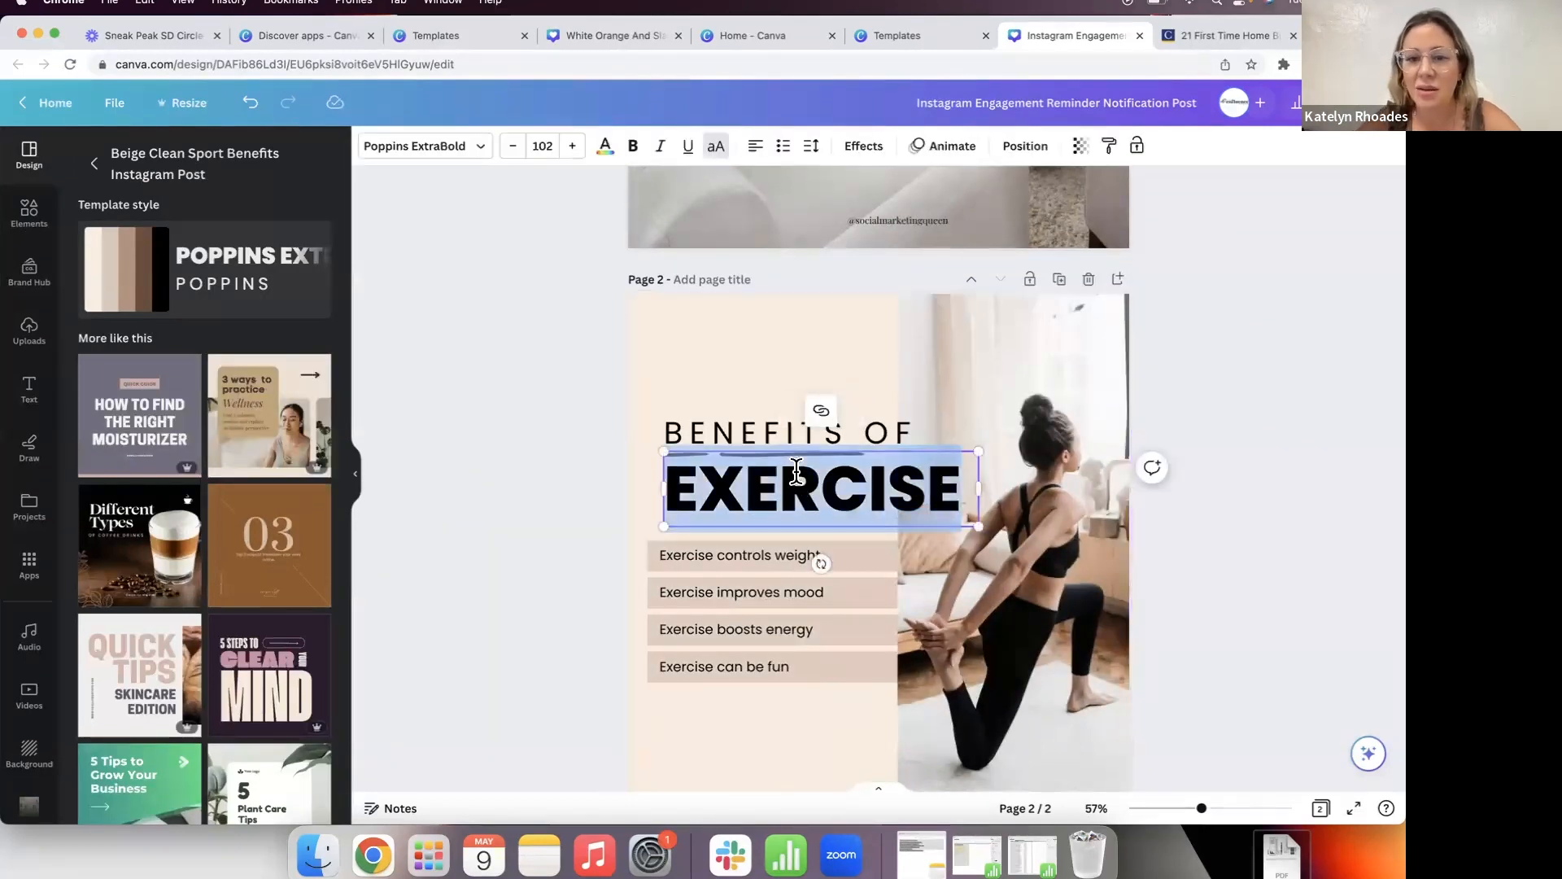
pyautogui.write('HIRING A REALTOR')
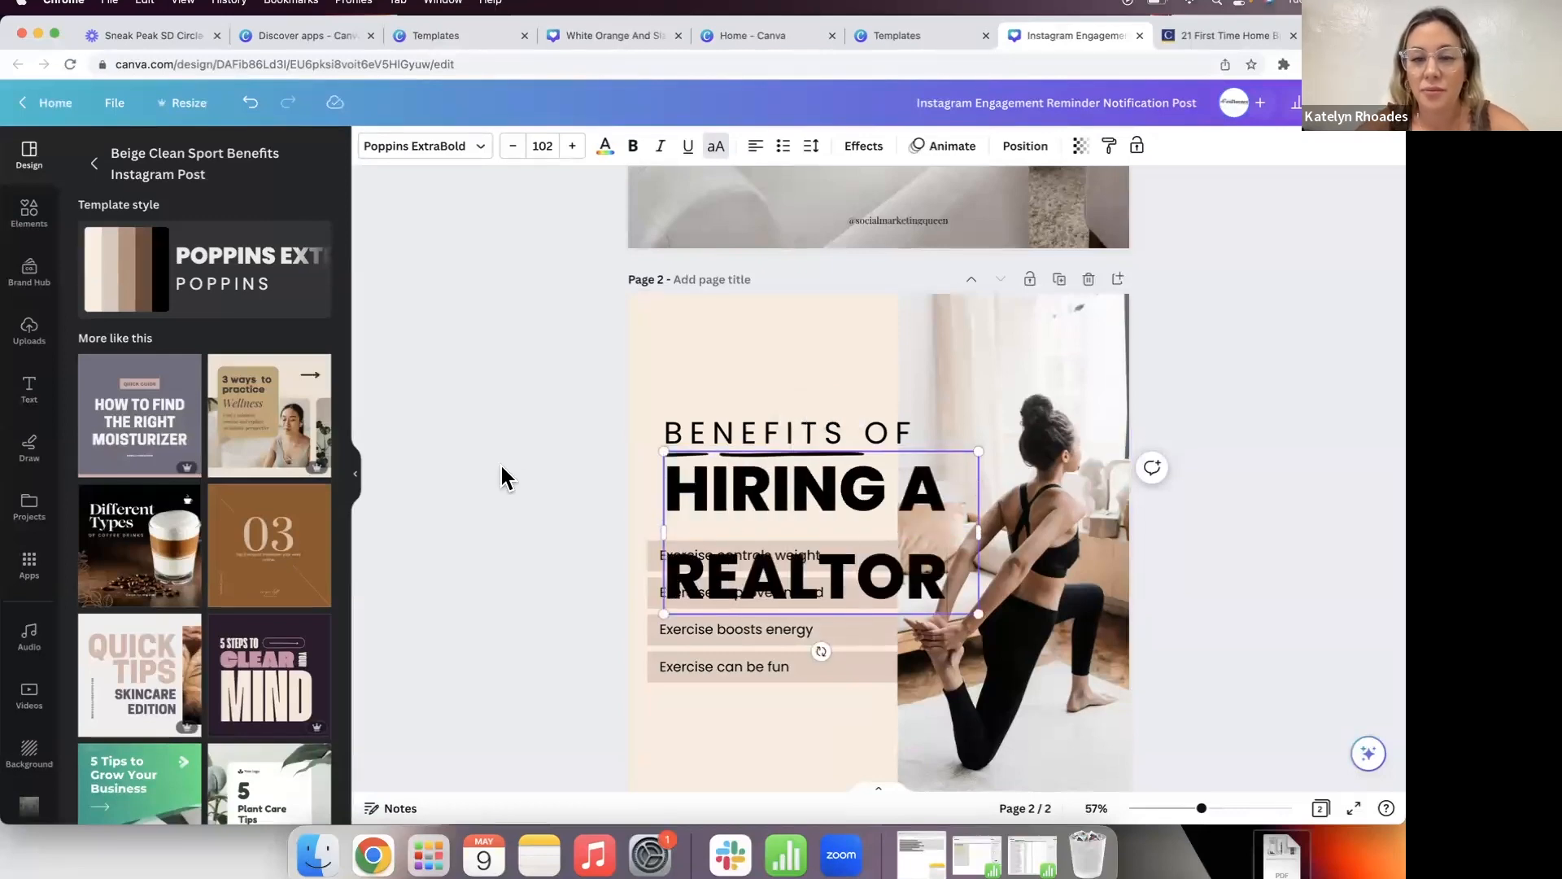
pyautogui.click(502, 468)
pyautogui.click(824, 549)
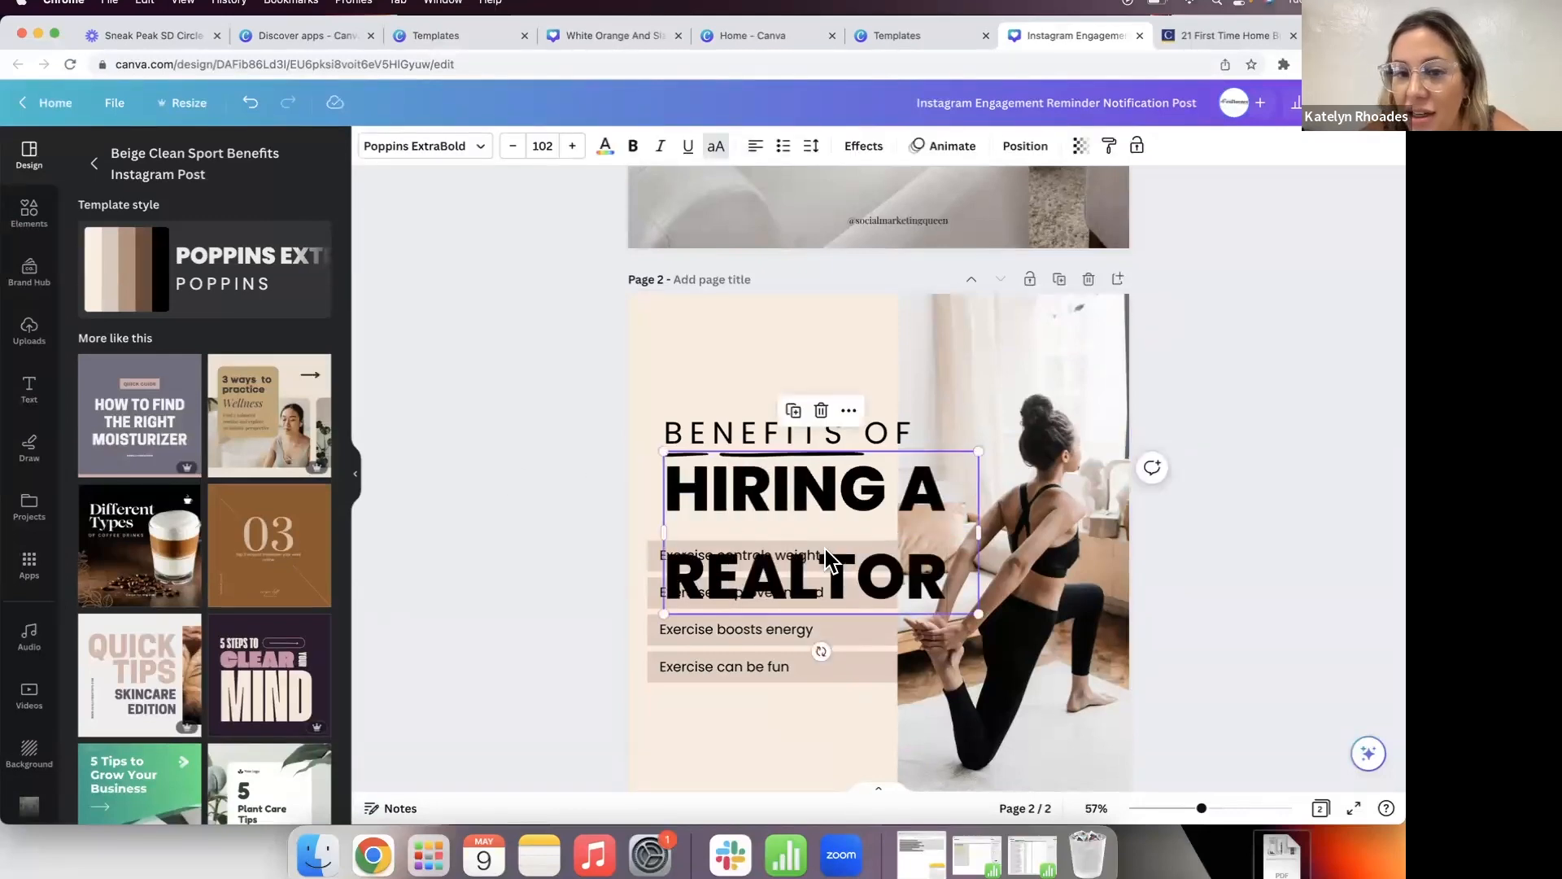
# Step: Reduce the HIRING A REALTOR heading's font size step by step
pyautogui.click(513, 147)
pyautogui.click(512, 147)
pyautogui.click(513, 147)
pyautogui.click(513, 147)
pyautogui.click(512, 147)
pyautogui.click(513, 146)
pyautogui.click(512, 146)
pyautogui.click(513, 146)
pyautogui.click(512, 147)
pyautogui.click(512, 146)
pyautogui.click(512, 147)
pyautogui.click(512, 146)
pyautogui.click(513, 147)
pyautogui.click(512, 146)
pyautogui.click(513, 147)
pyautogui.click(512, 146)
pyautogui.click(513, 146)
pyautogui.click(512, 146)
pyautogui.click(512, 147)
pyautogui.click(513, 146)
pyautogui.click(513, 147)
pyautogui.click(512, 146)
pyautogui.click(512, 147)
pyautogui.click(513, 146)
pyautogui.click(512, 147)
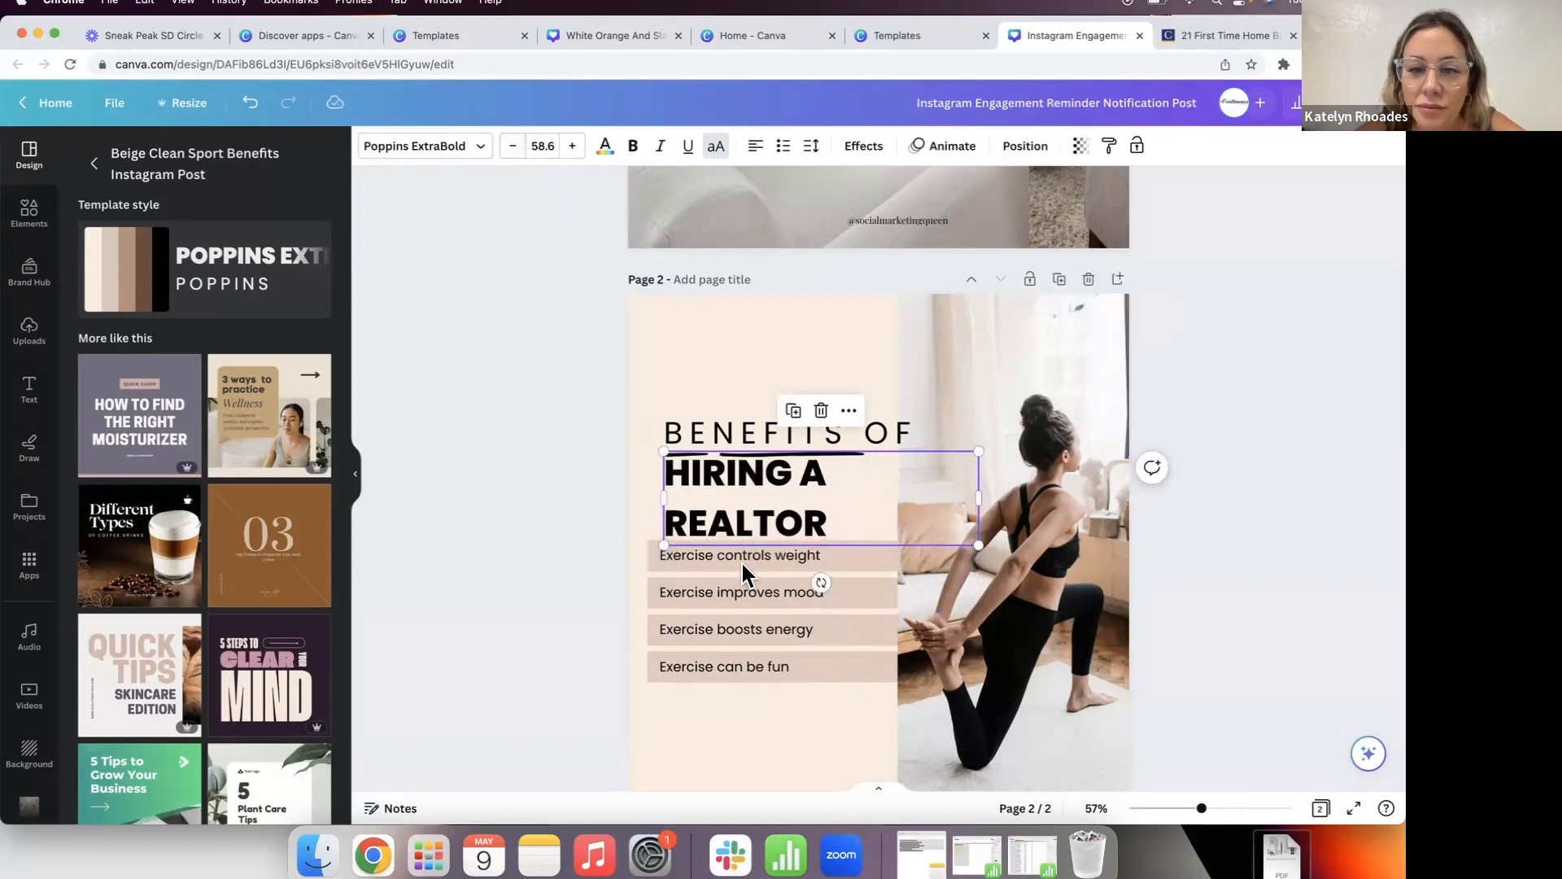
# Step: Put HIRING A REALTOR on one line by widening its box, and nudge it slightly lower
pyautogui.click(680, 529)
pyautogui.press('BackSpace')
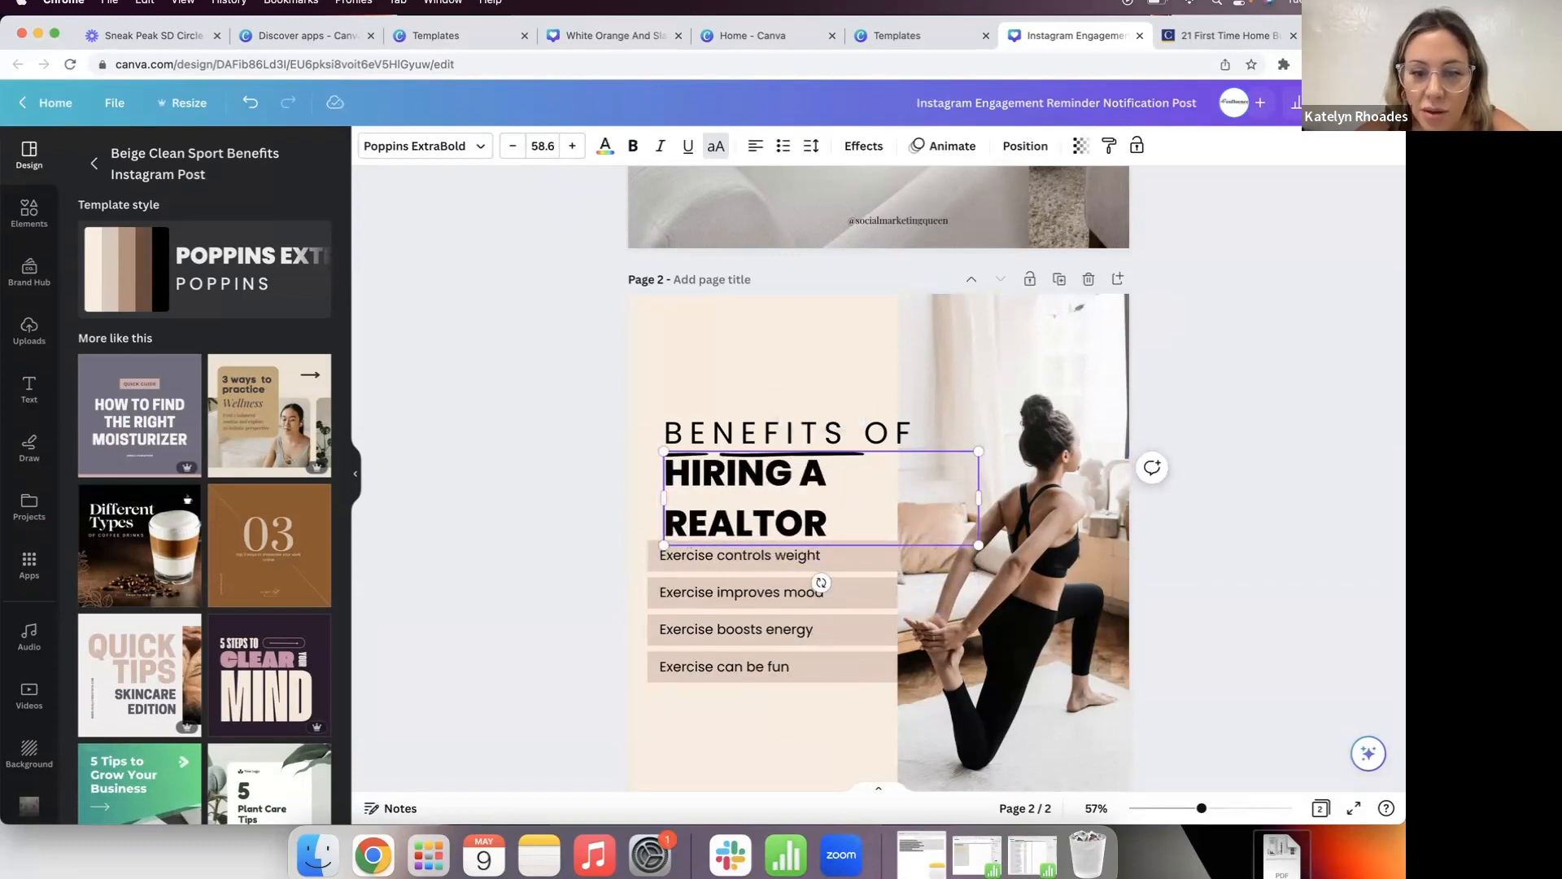
pyautogui.moveTo(979, 498); pyautogui.dragTo(1032, 498)
pyautogui.click(628, 515)
pyautogui.click(721, 481)
pyautogui.moveTo(720, 480); pyautogui.dragTo(716, 492)
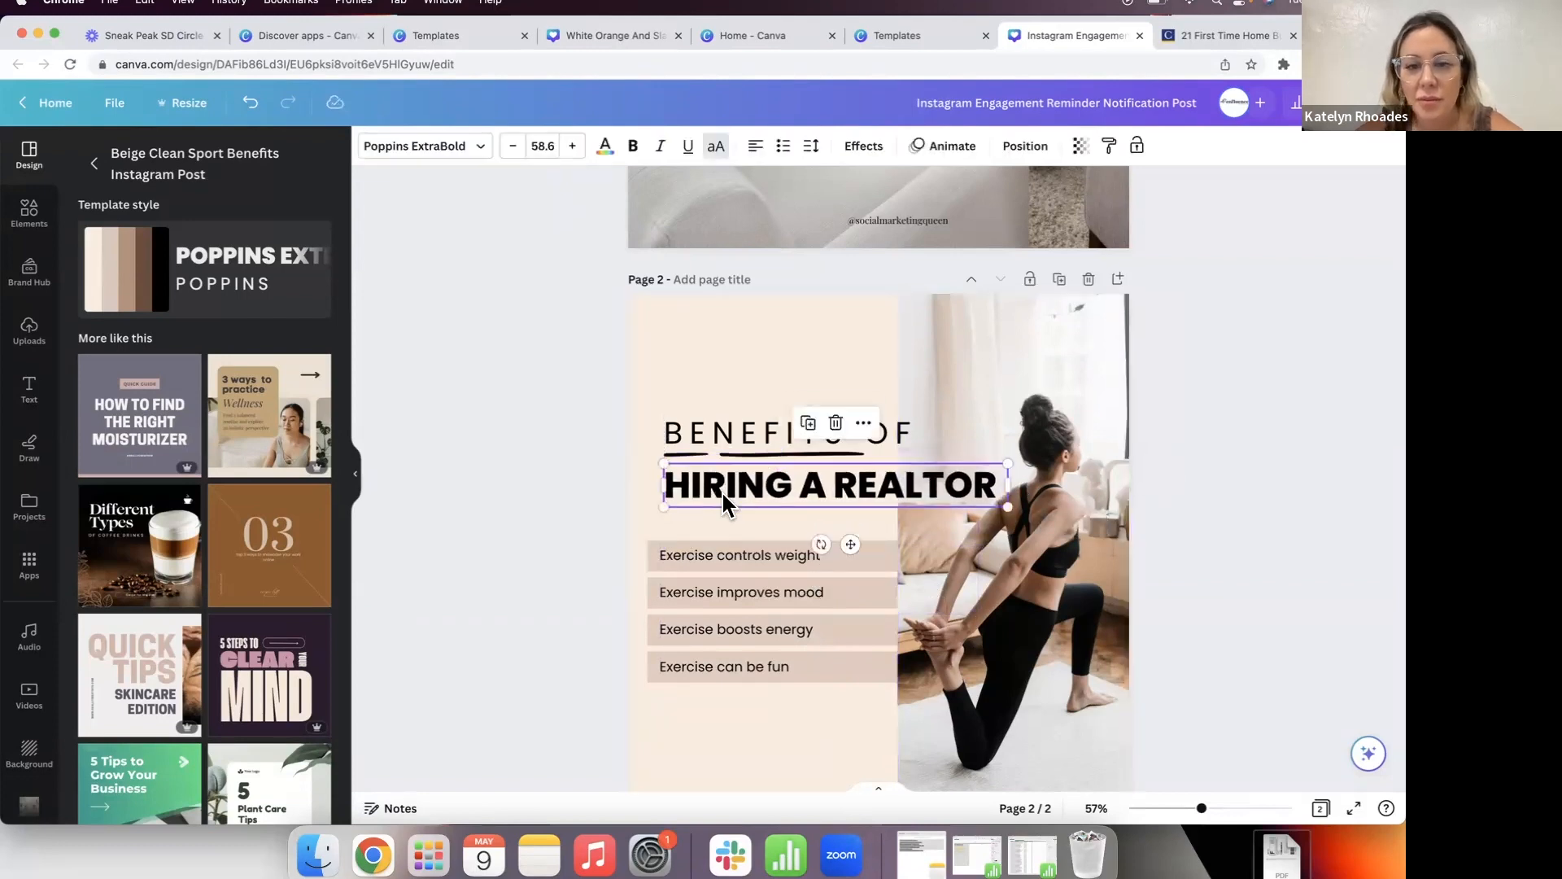
pyautogui.click(547, 533)
# Step: Delete the yoga photo on page 2, then bring it back
pyautogui.scroll(-2, 548, 533)
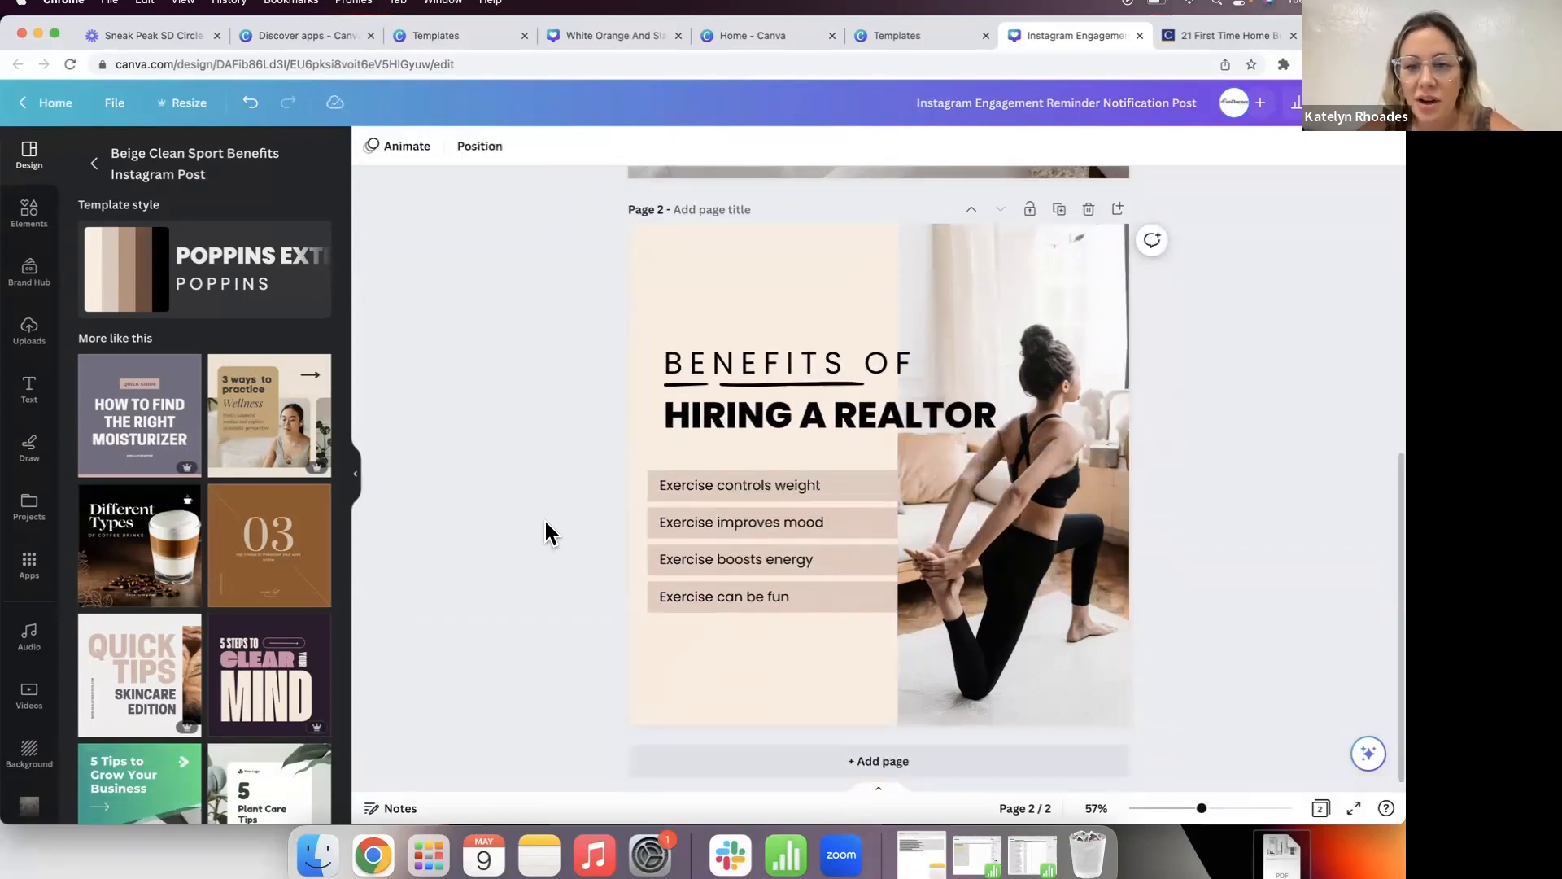
pyautogui.click(1090, 563)
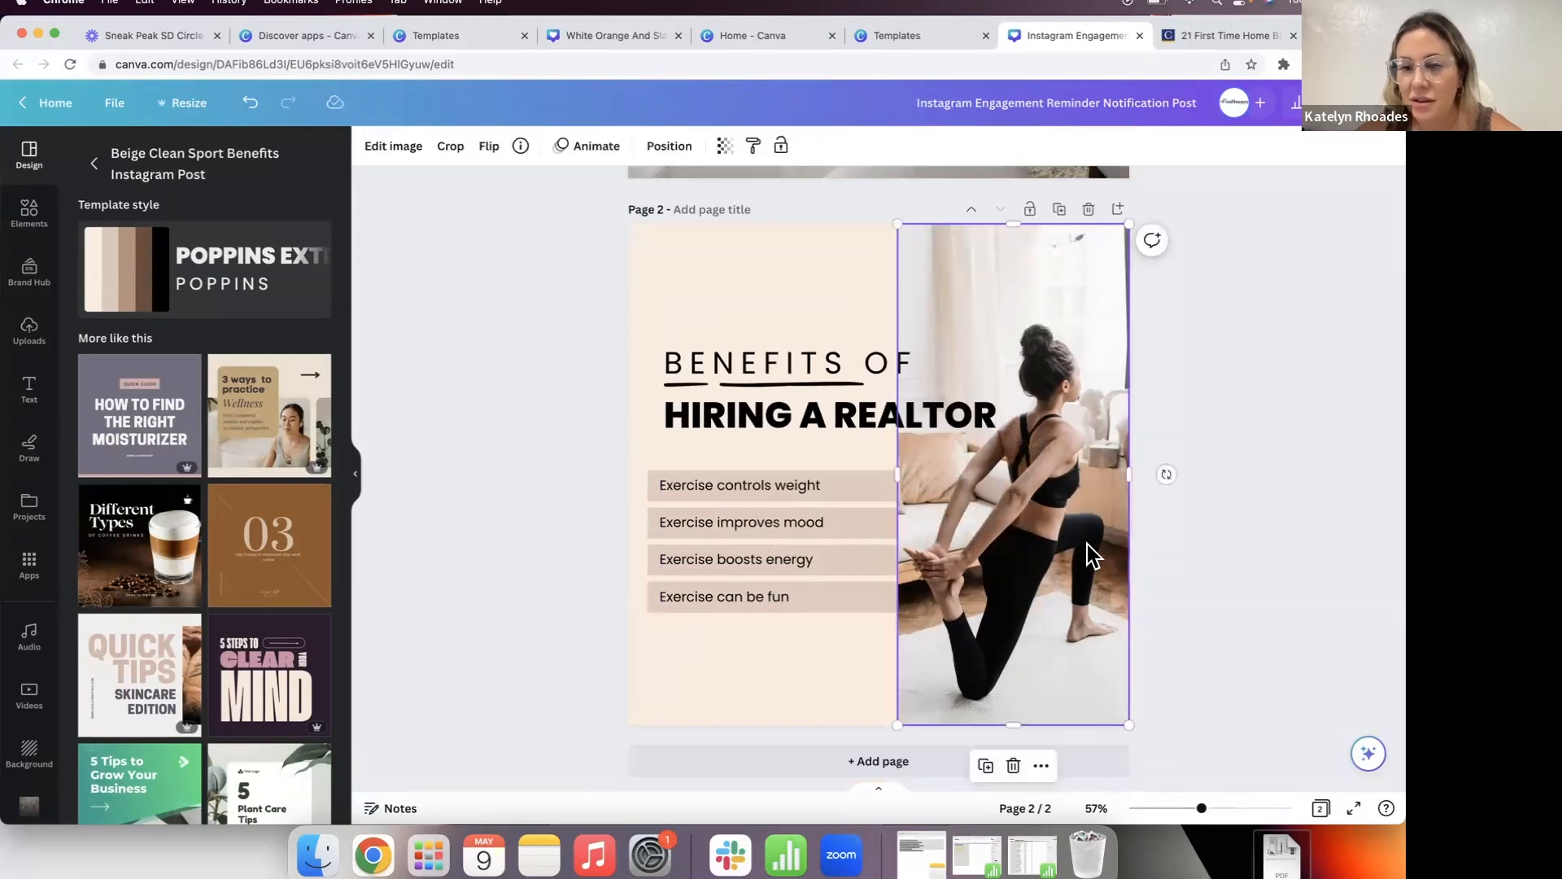
pyautogui.press('Delete')
pyautogui.click(28, 218)
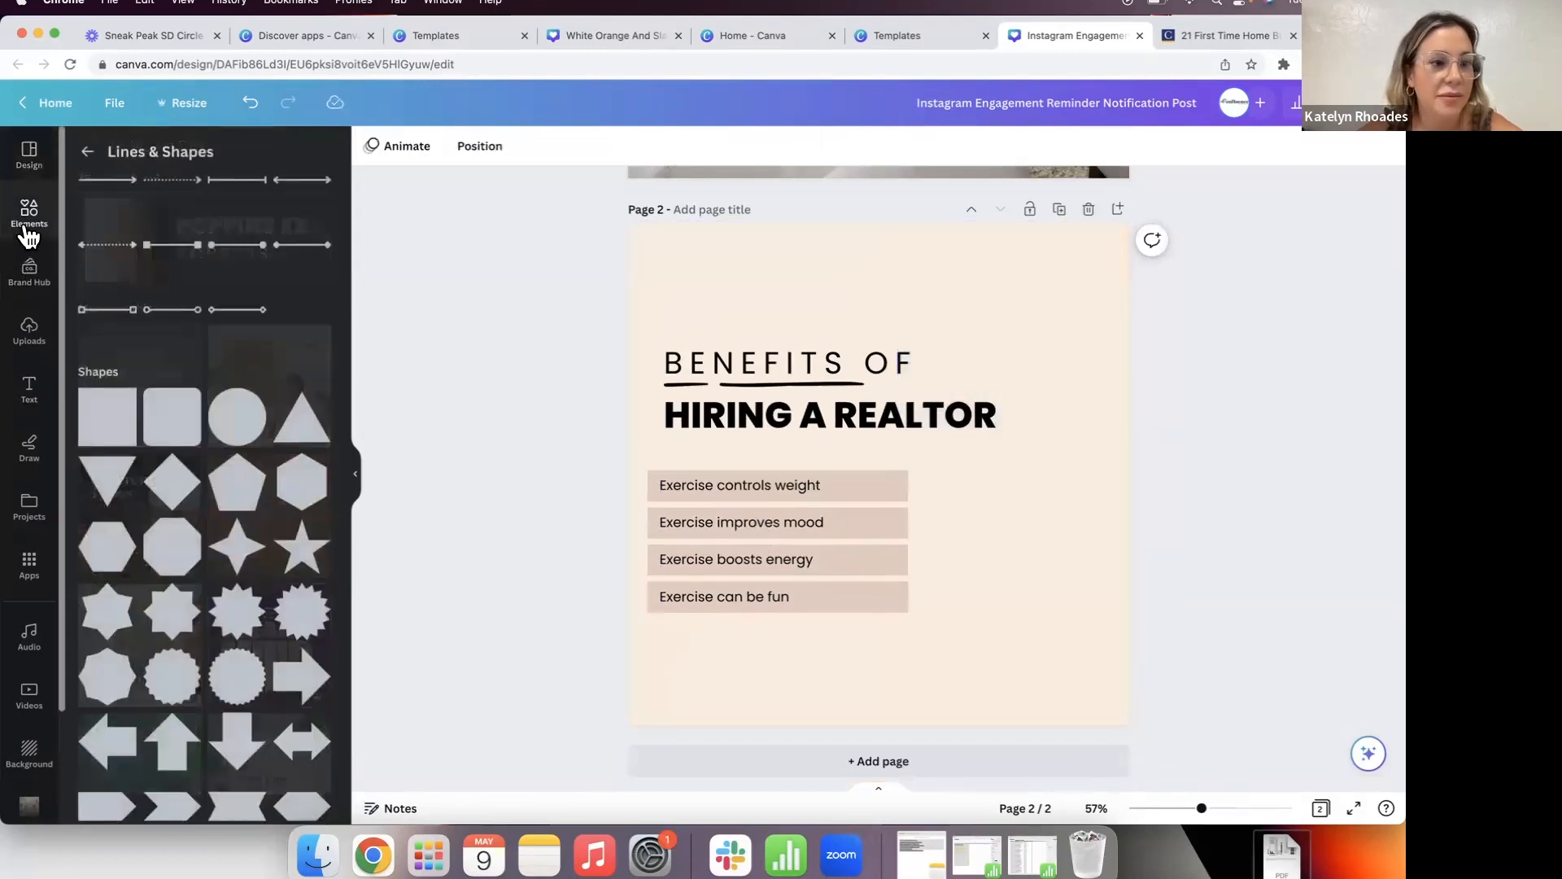
pyautogui.click(251, 103)
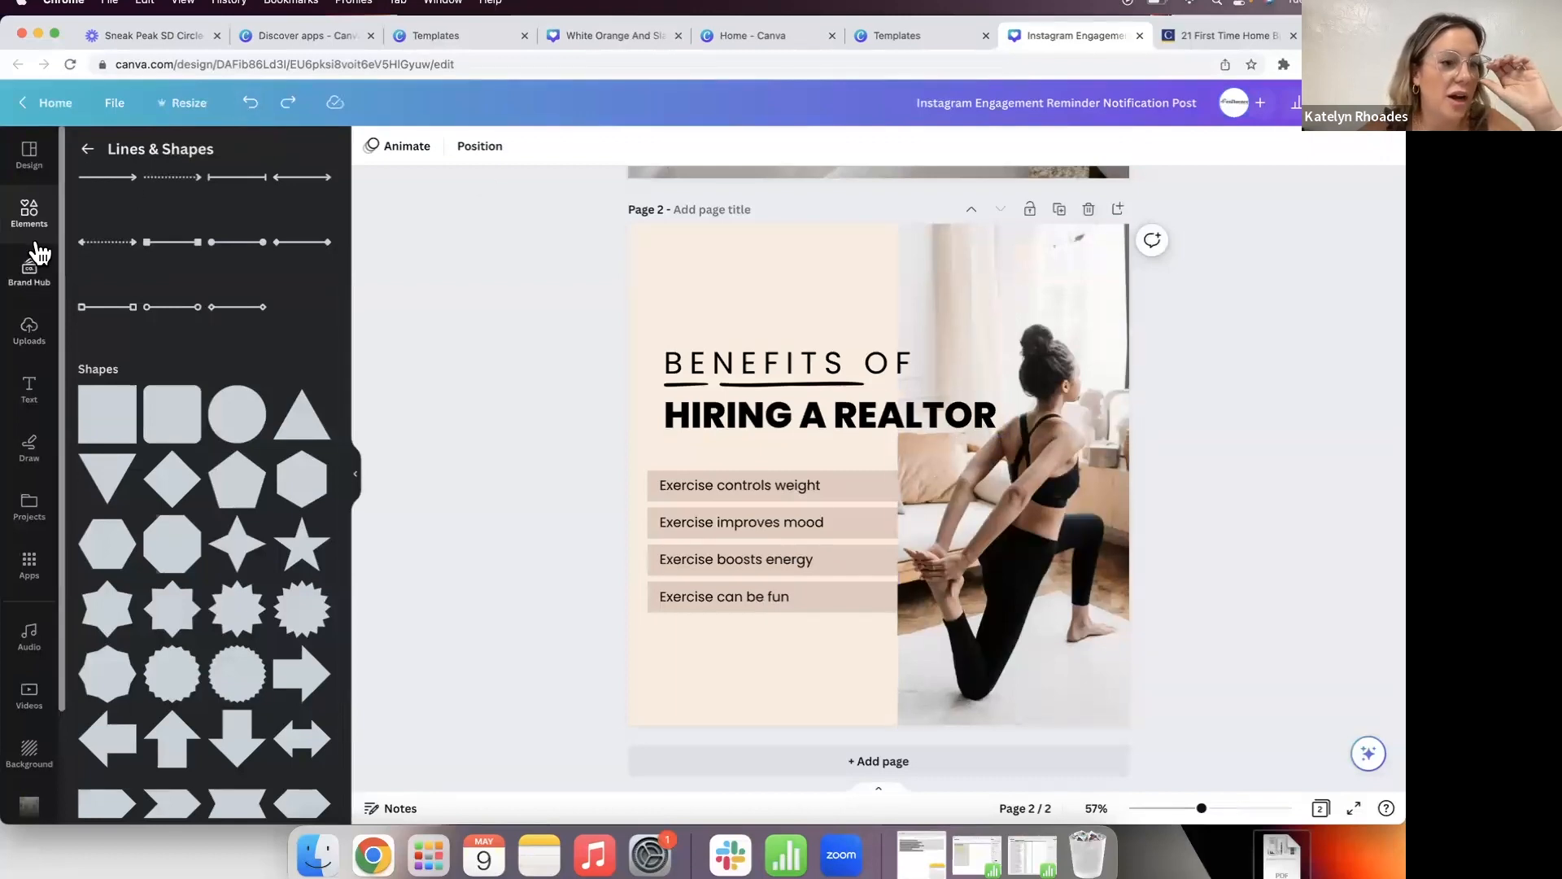
pyautogui.click(29, 213)
# Step: Search Elements for 'realtor' and add the house-keys handover photo to page 2
pyautogui.click(158, 157)
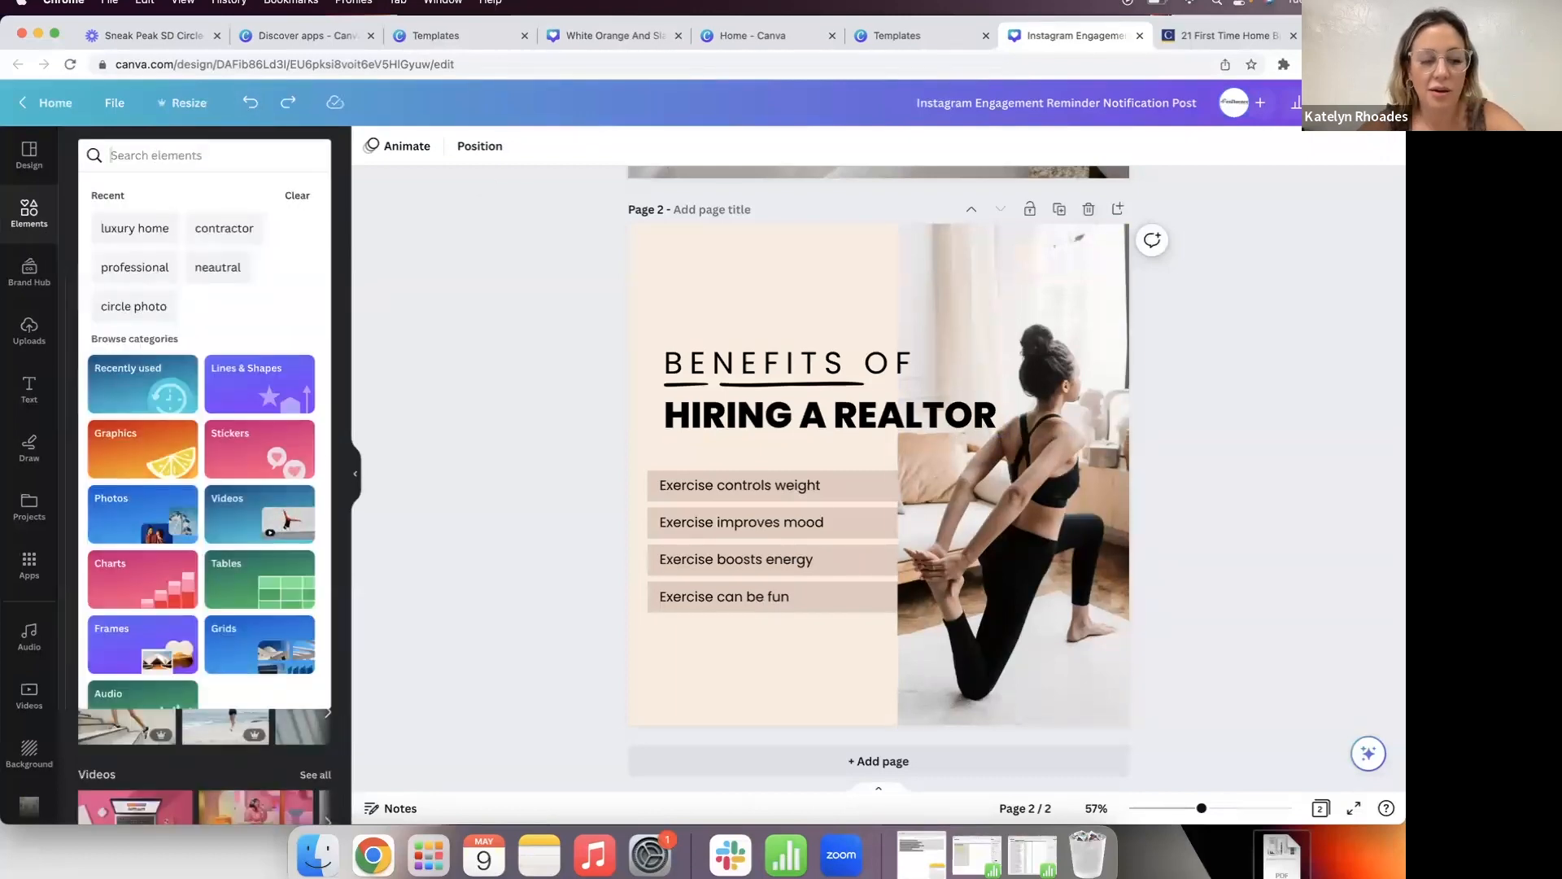
pyautogui.write('realtor')
pyautogui.press('Return')
pyautogui.click(311, 281)
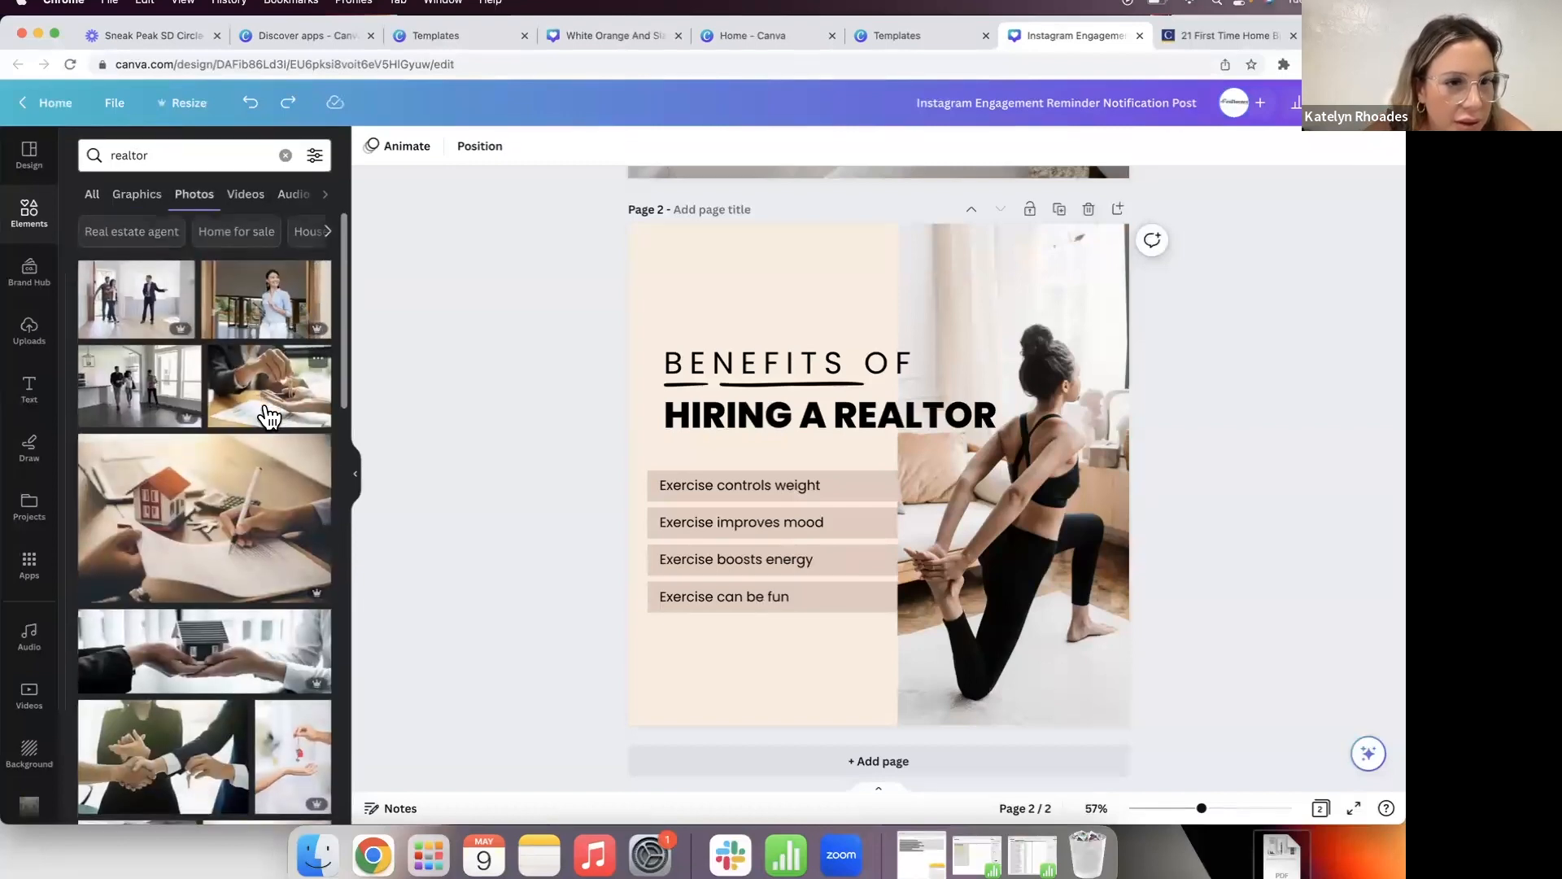
pyautogui.scroll(-5, 269, 417)
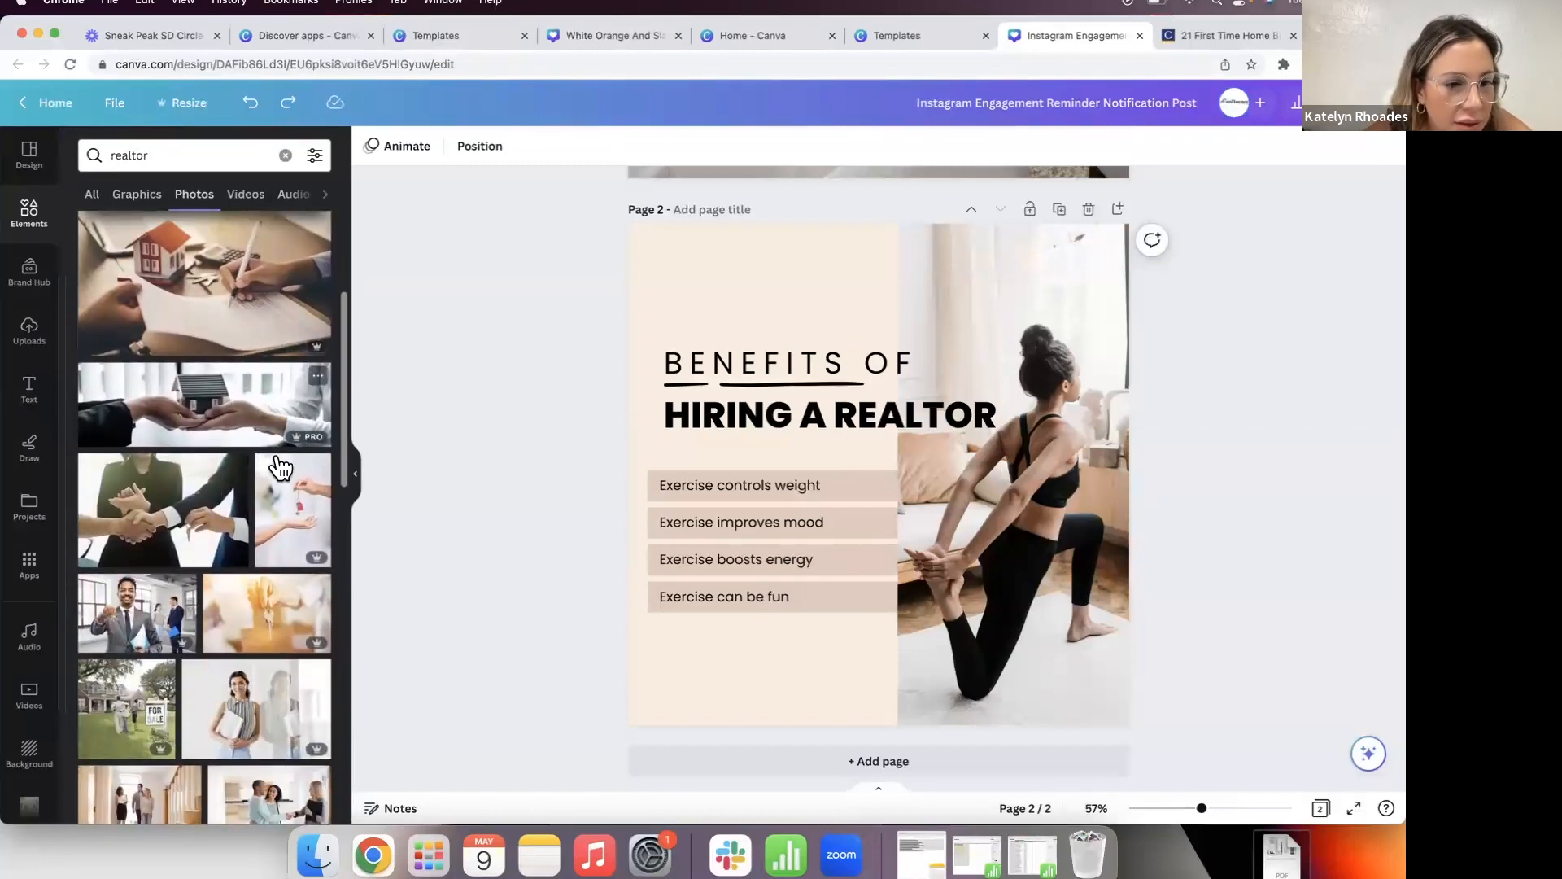
pyautogui.click(295, 533)
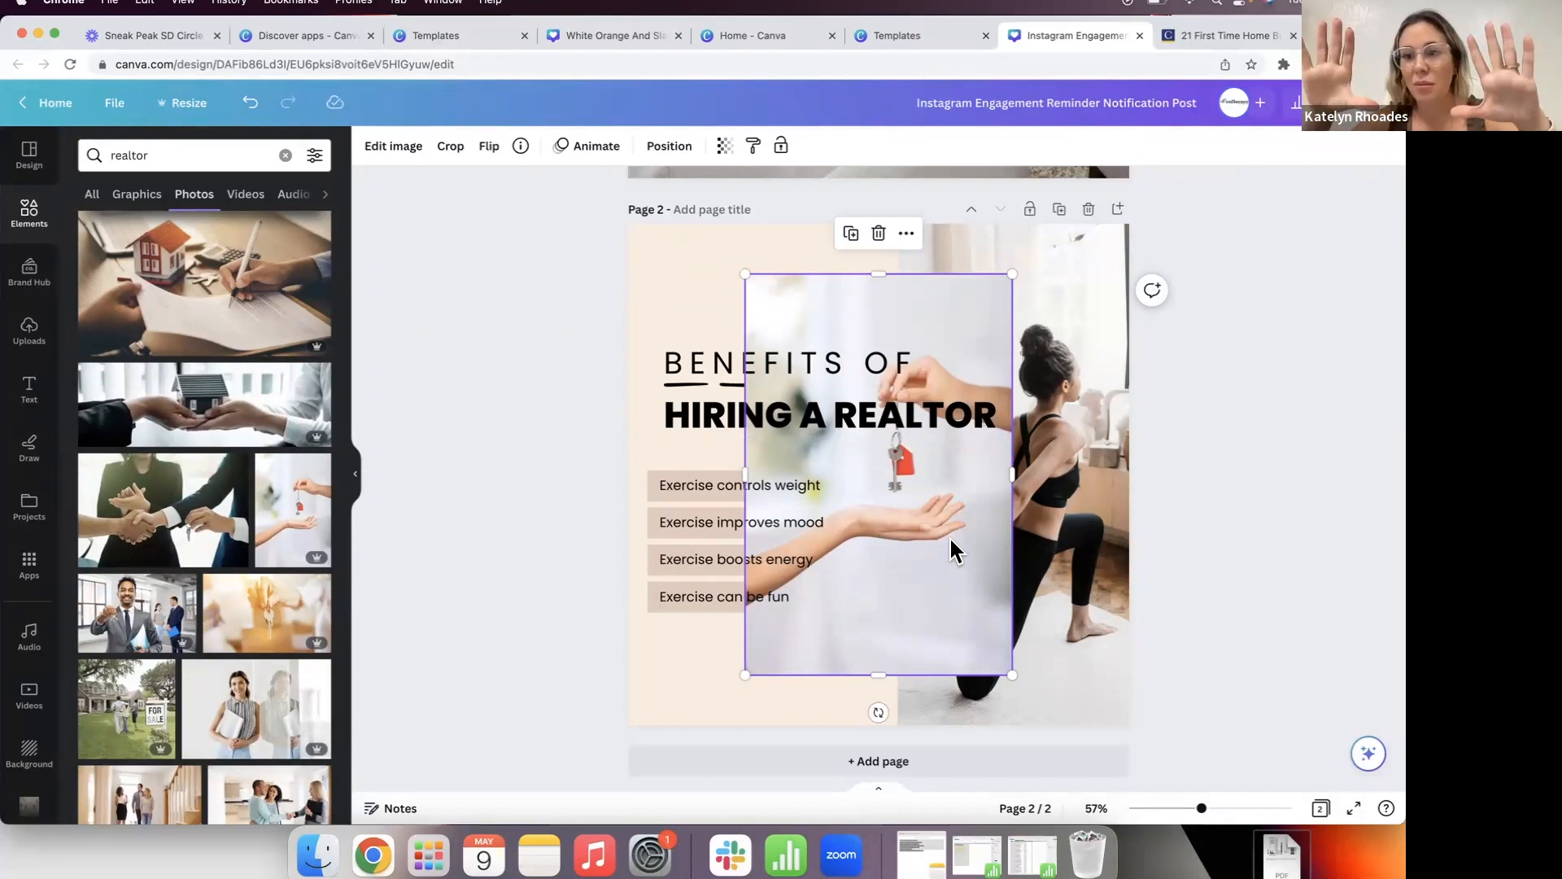
# Step: Move the keys photo to the page's right side and stretch it top to bottom
pyautogui.moveTo(927, 585); pyautogui.dragTo(1070, 581)
pyautogui.click(1021, 249)
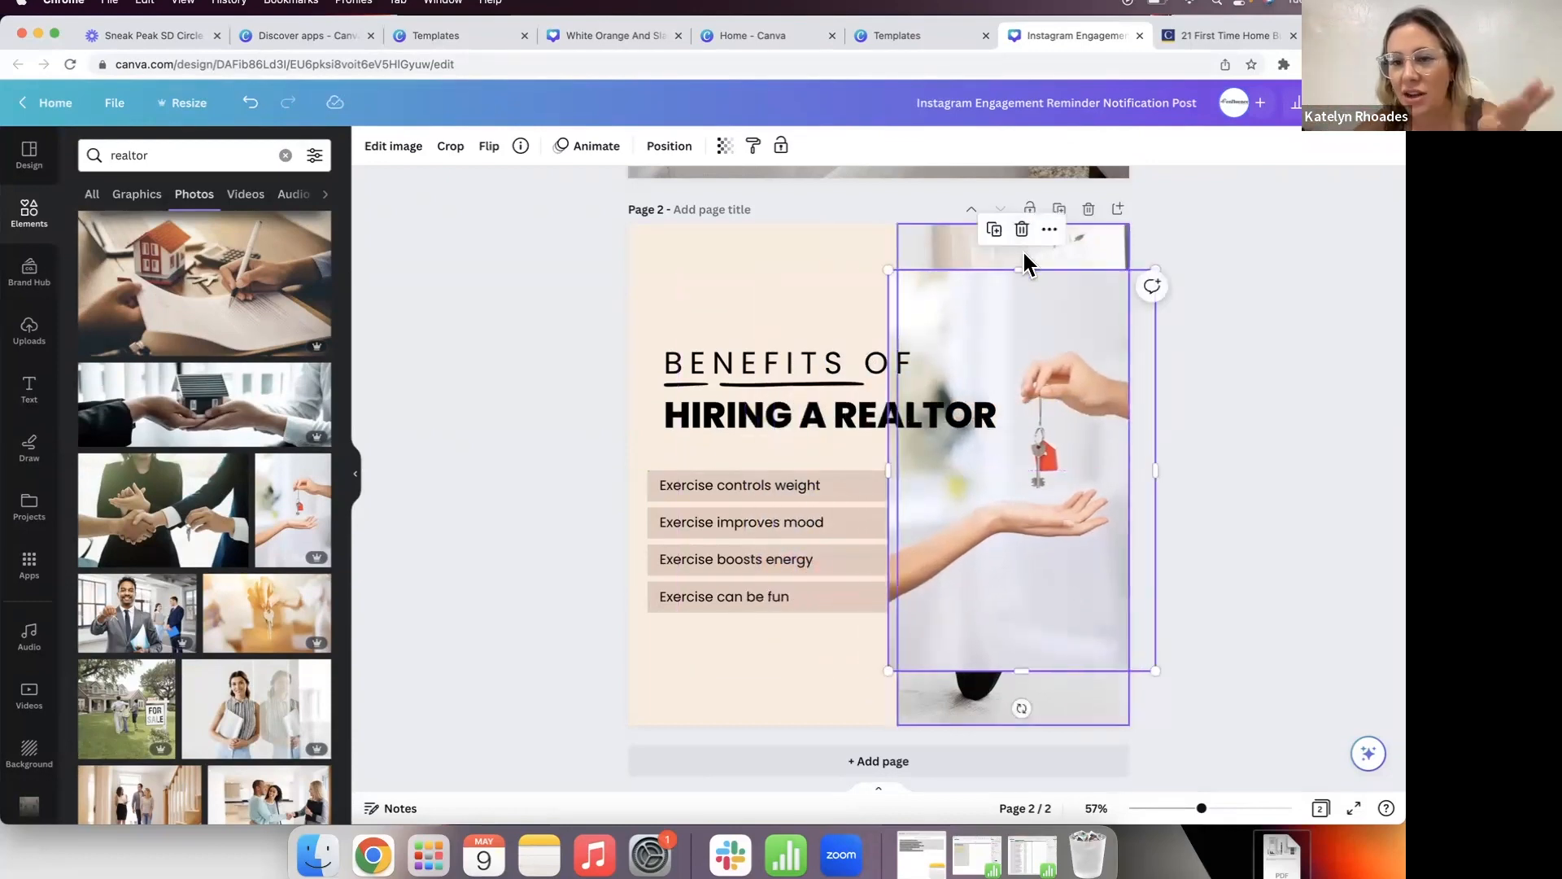
pyautogui.moveTo(1013, 331); pyautogui.dragTo(1006, 261)
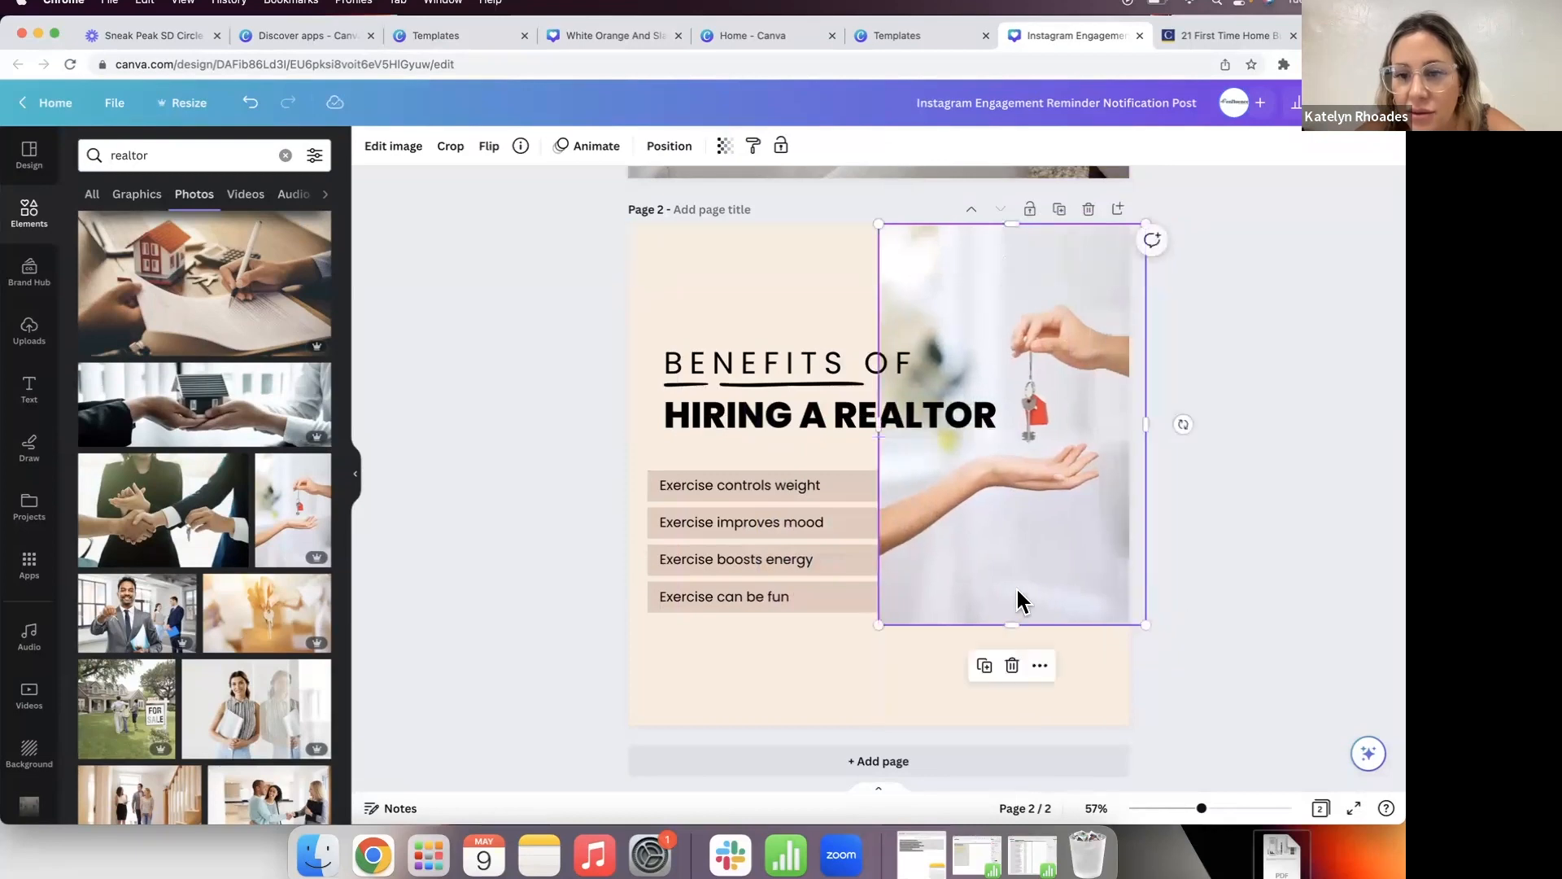
pyautogui.moveTo(1009, 623); pyautogui.dragTo(1011, 741)
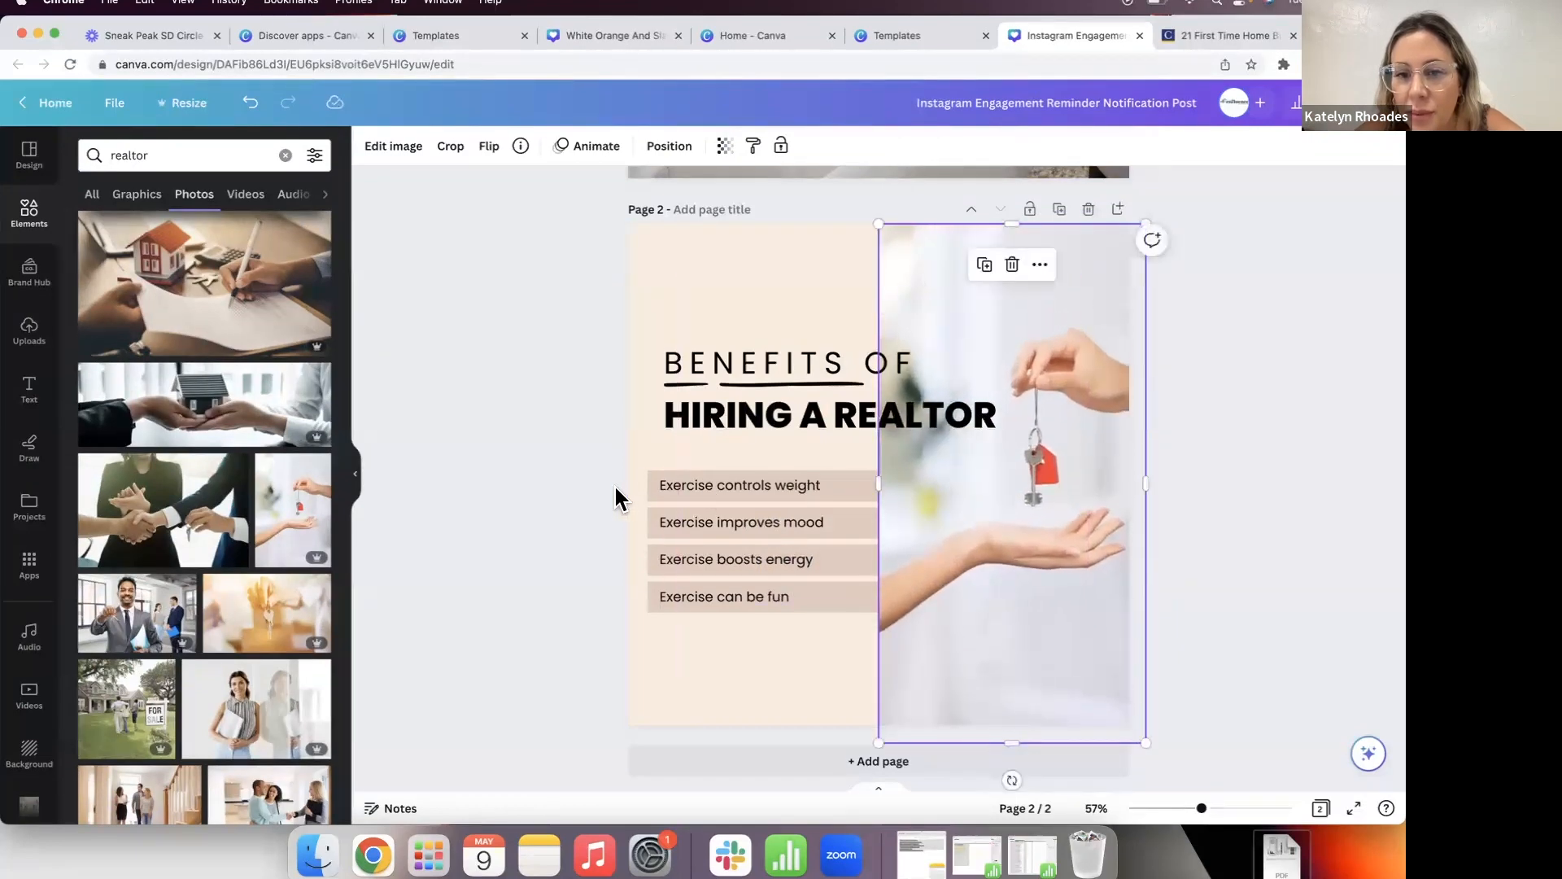
pyautogui.click(613, 488)
pyautogui.click(956, 301)
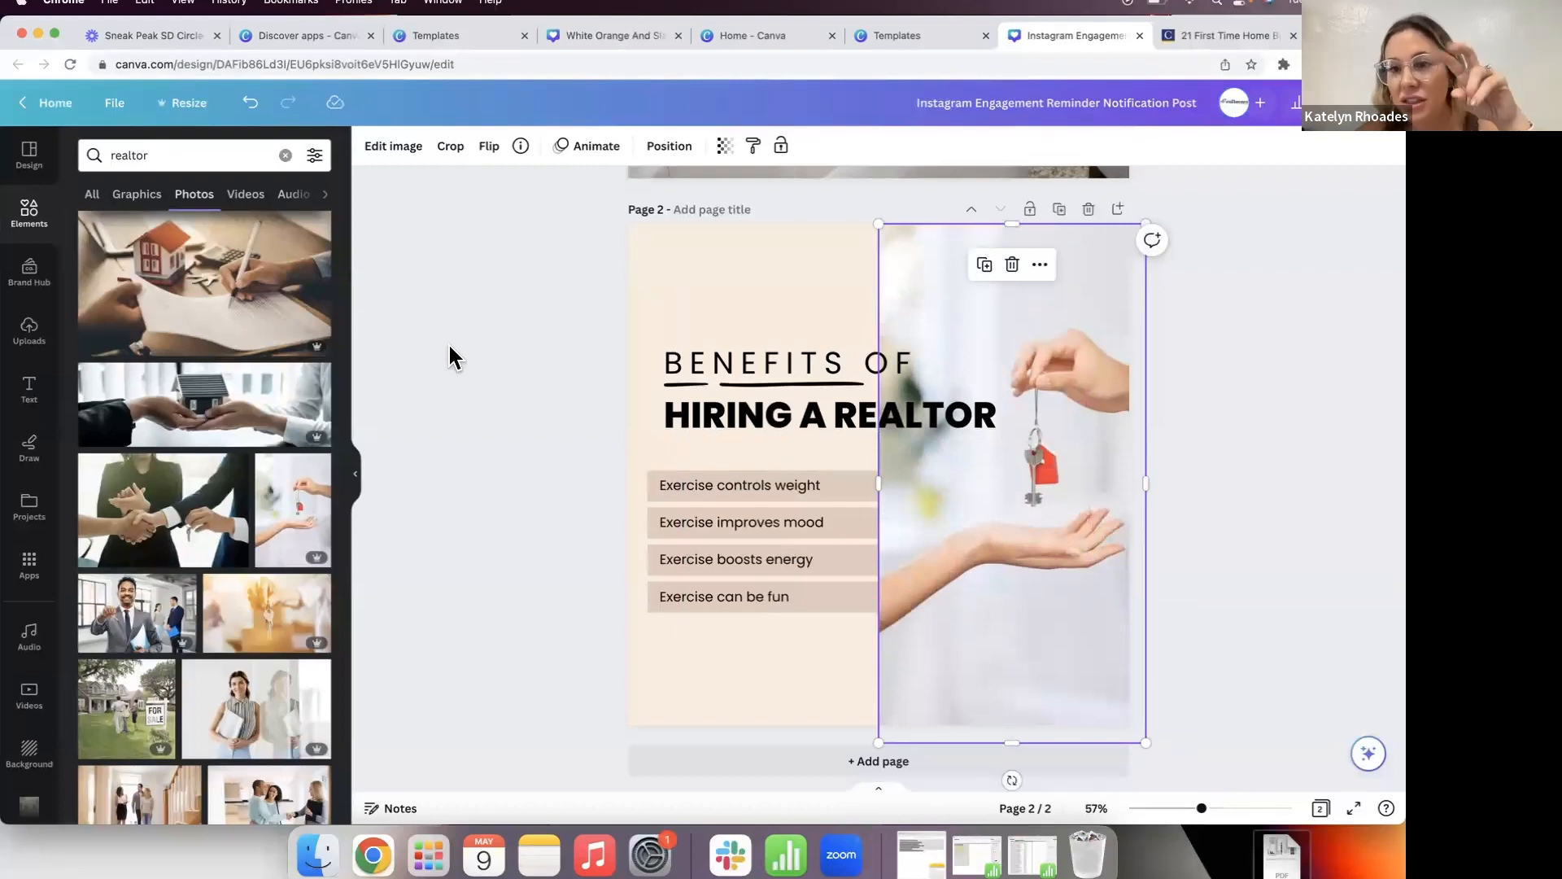
pyautogui.click(668, 150)
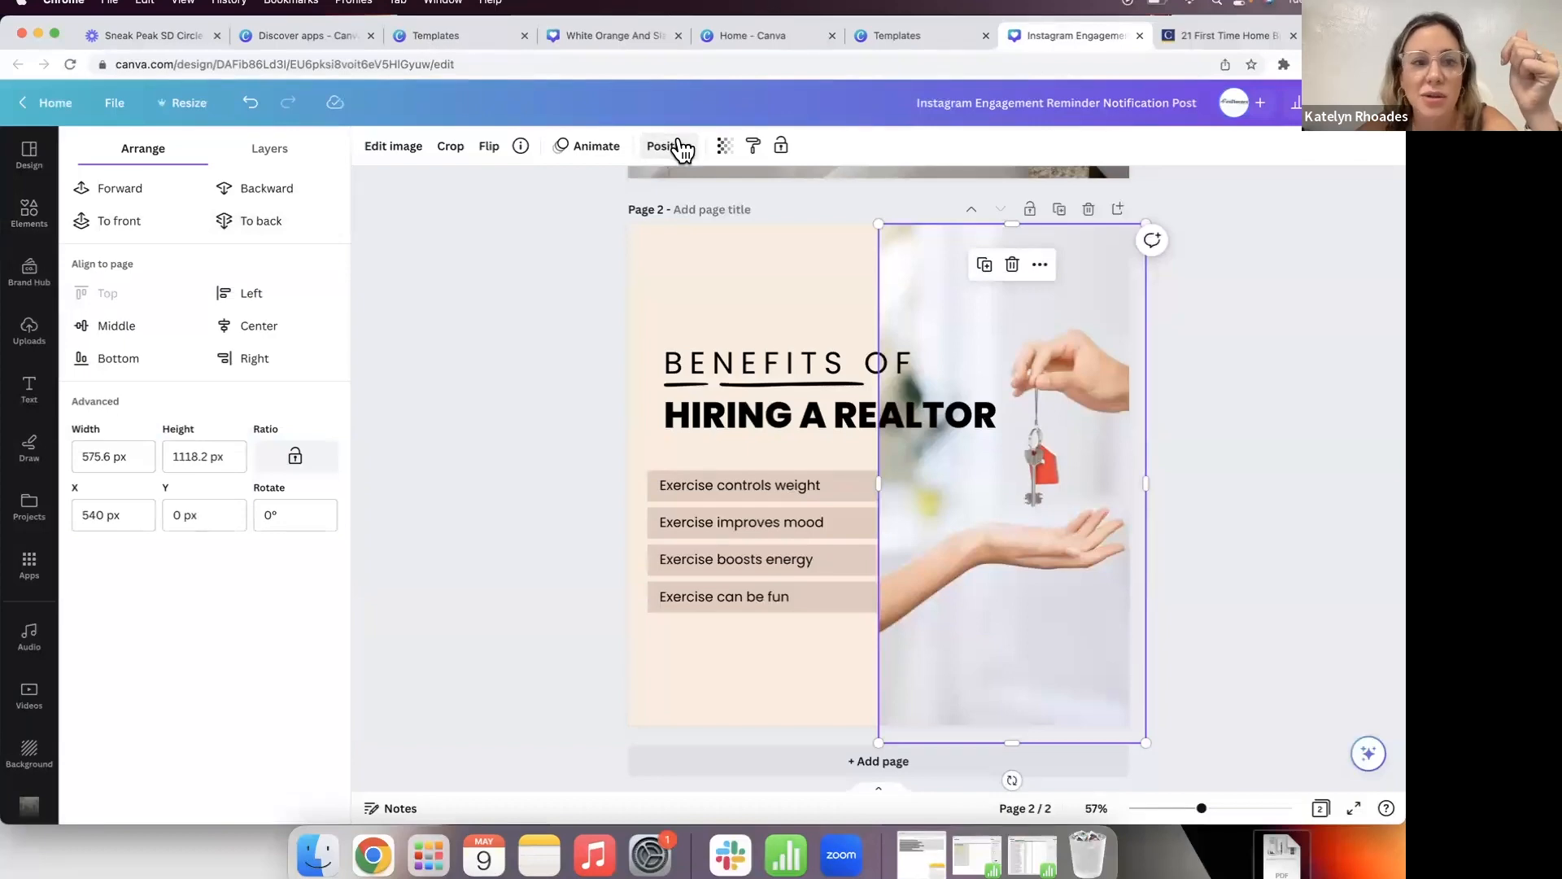
# Step: Send the house-keys photo to the back, behind the heading and list boxes
pyautogui.click(558, 350)
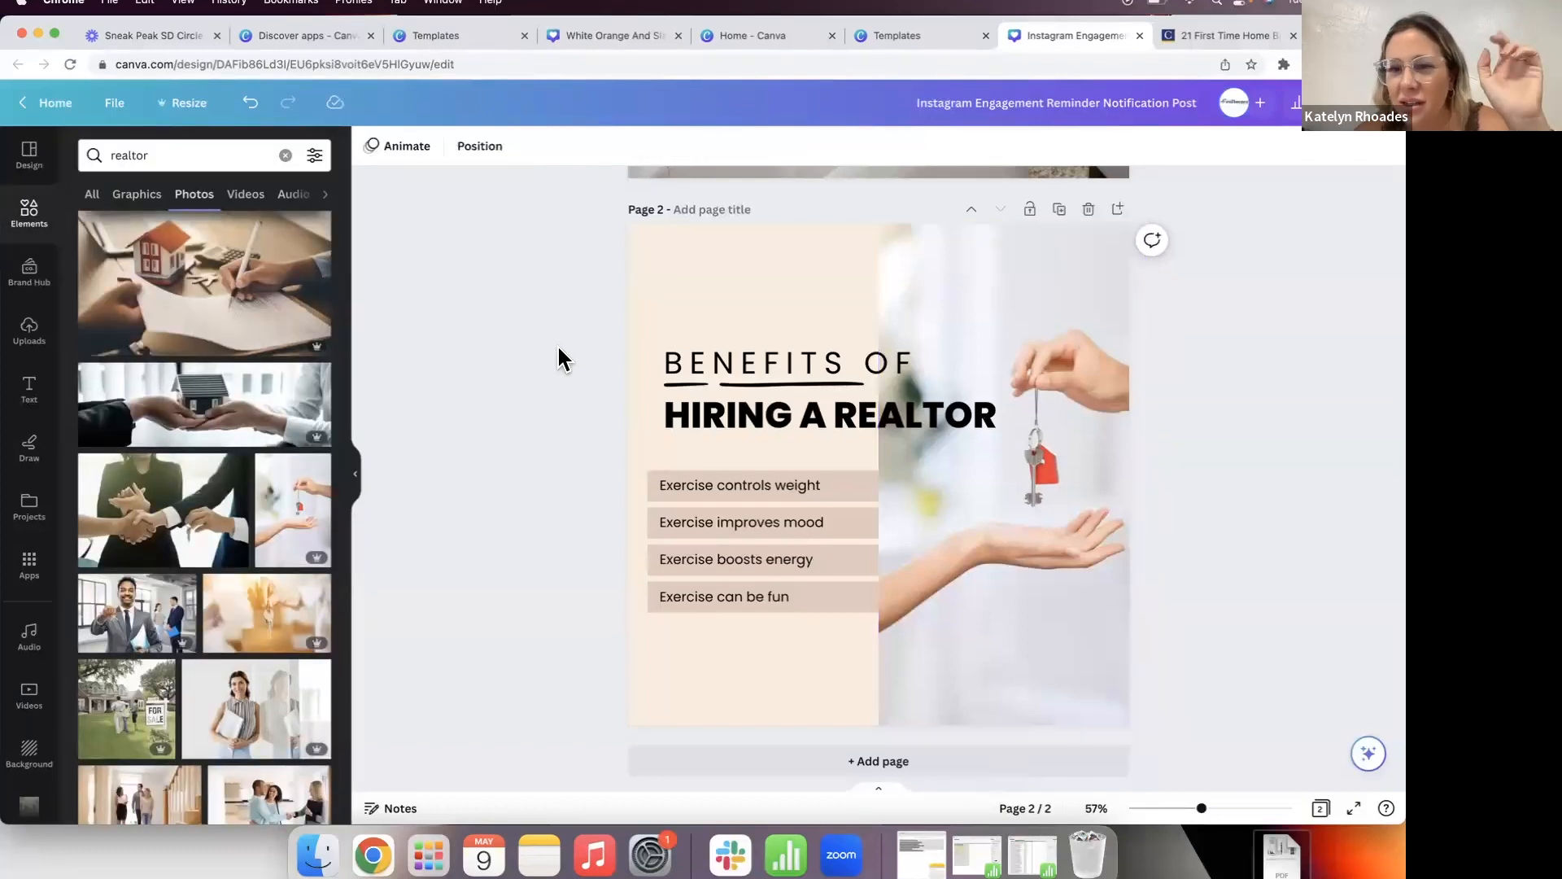
pyautogui.click(1098, 297)
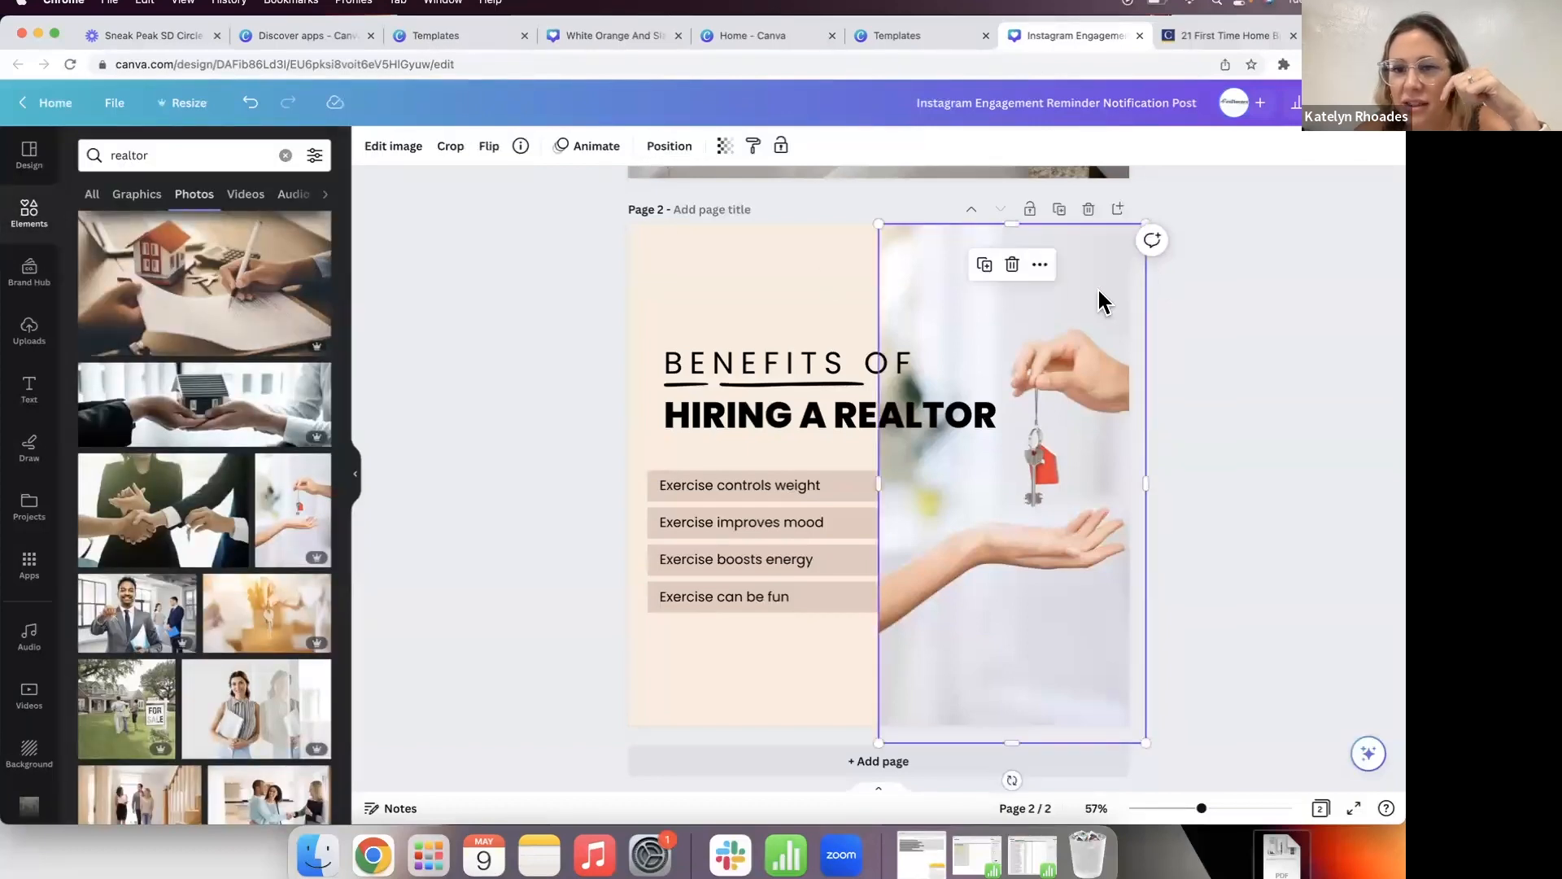
pyautogui.click(602, 399)
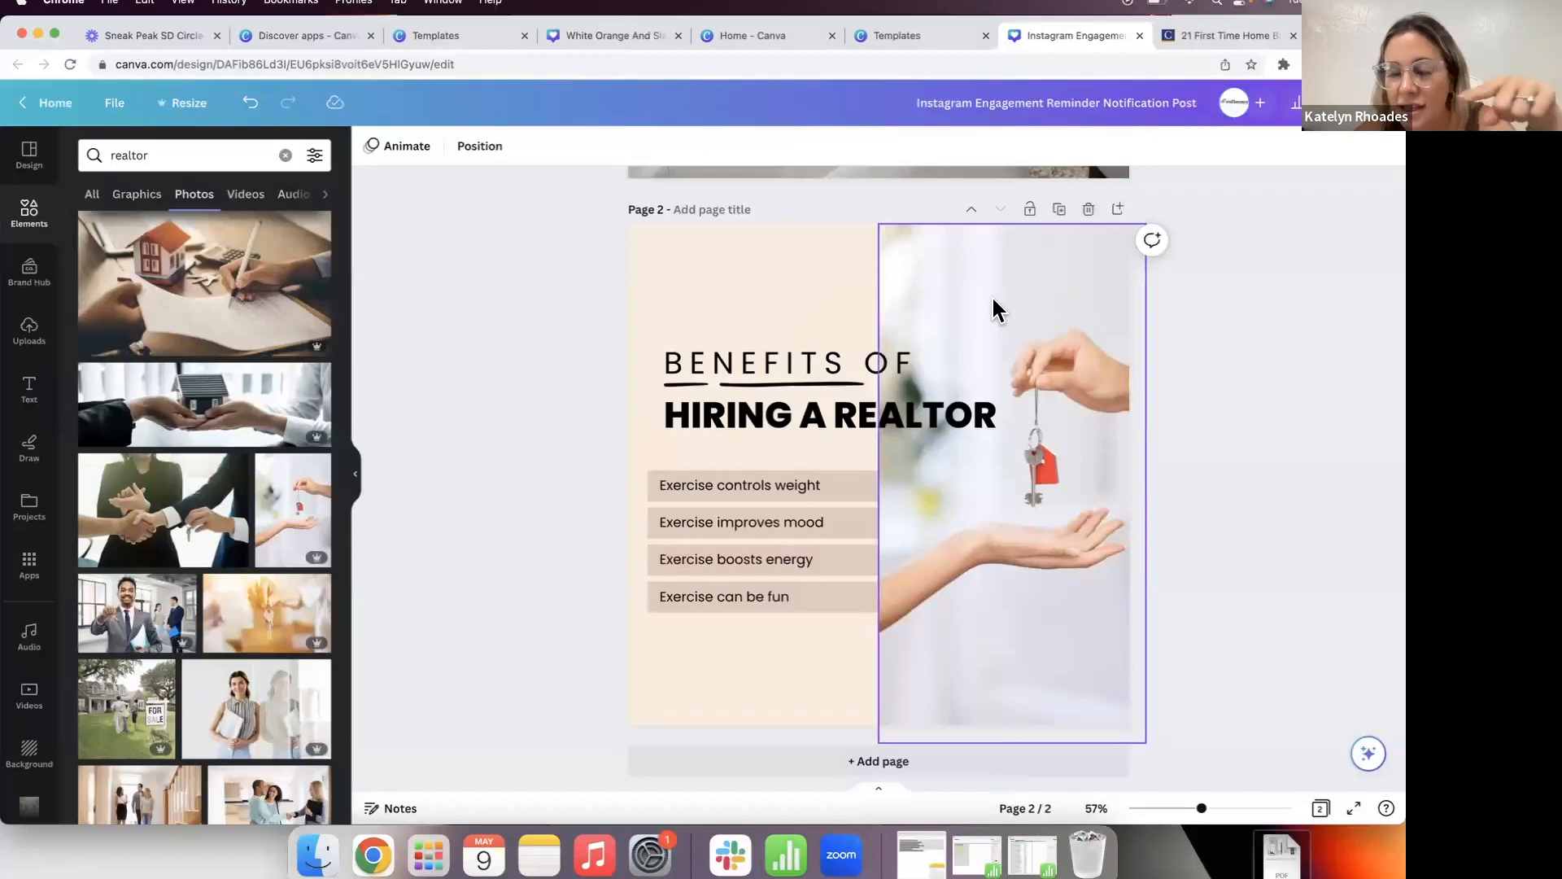
pyautogui.click(993, 299)
pyautogui.click(1040, 264)
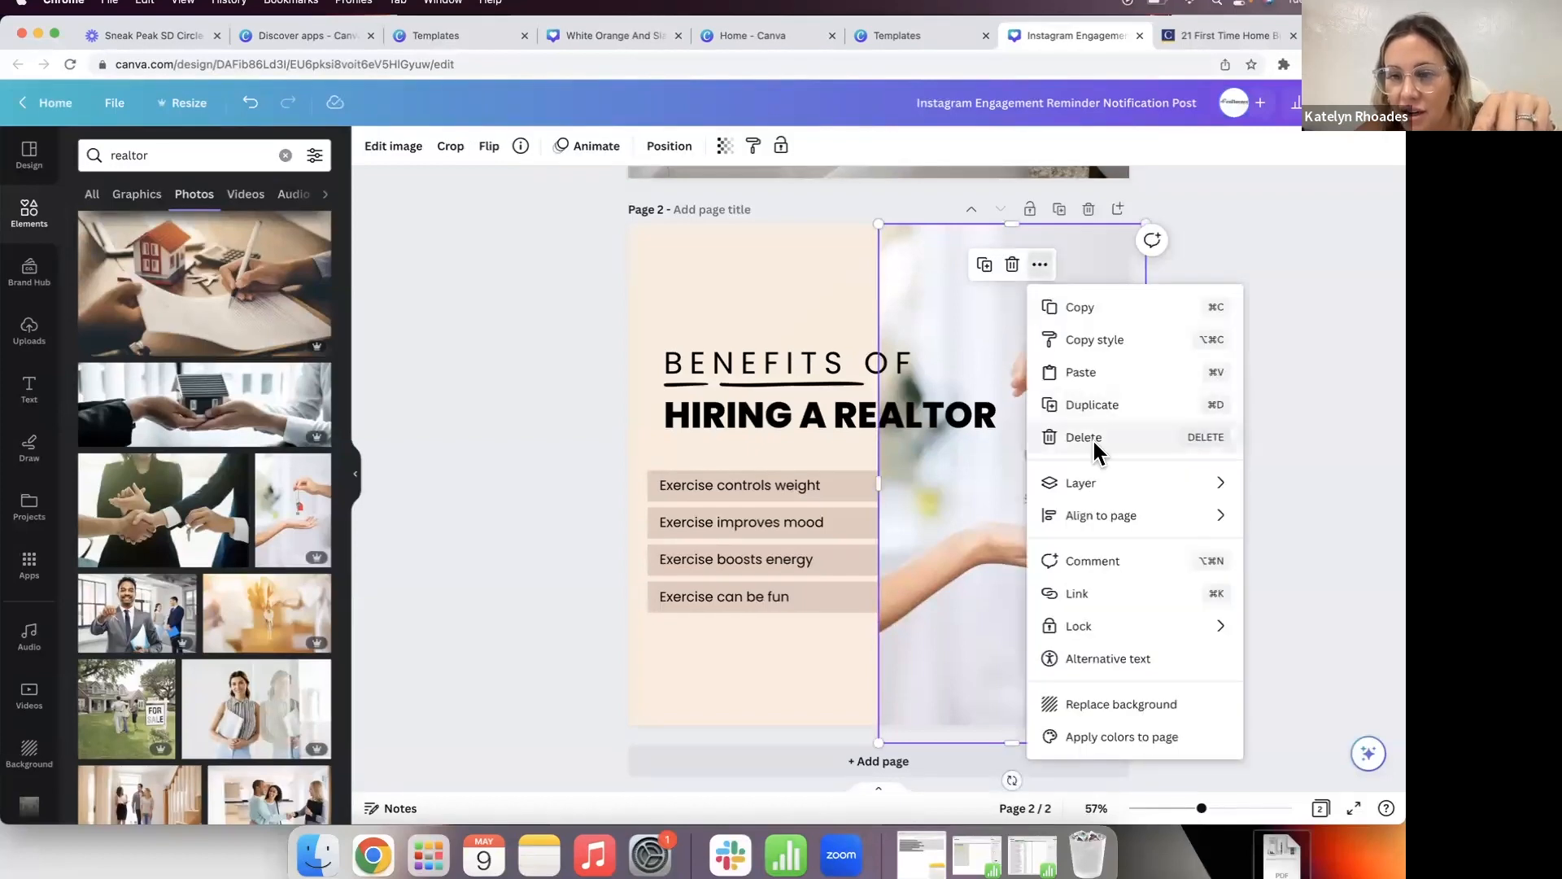
pyautogui.moveTo(1095, 487)
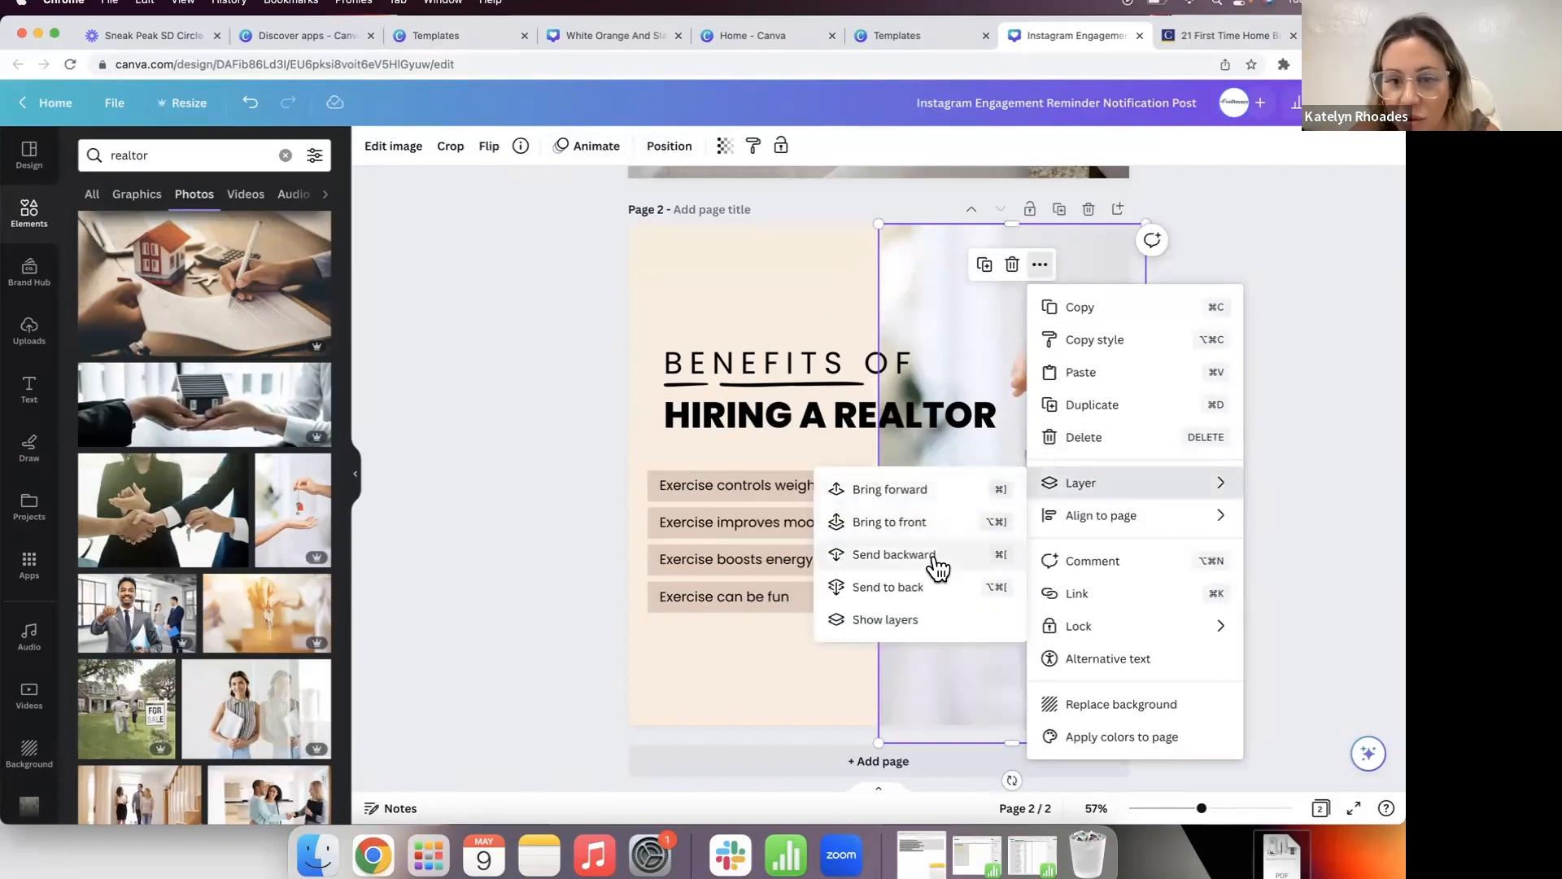
pyautogui.click(916, 586)
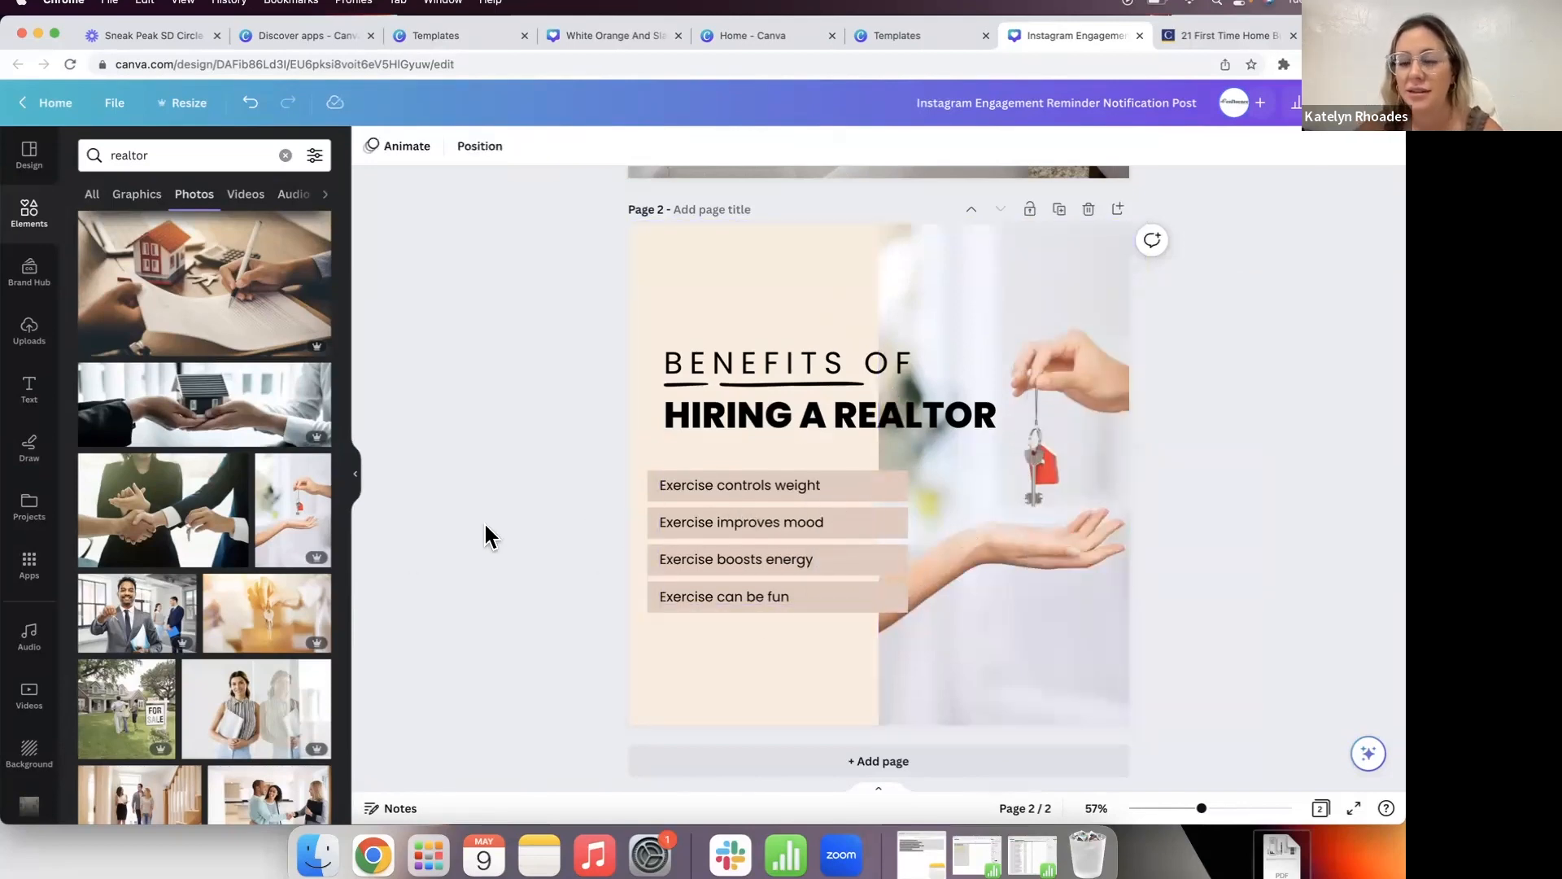
pyautogui.click(758, 299)
pyautogui.scroll(5, 758, 299)
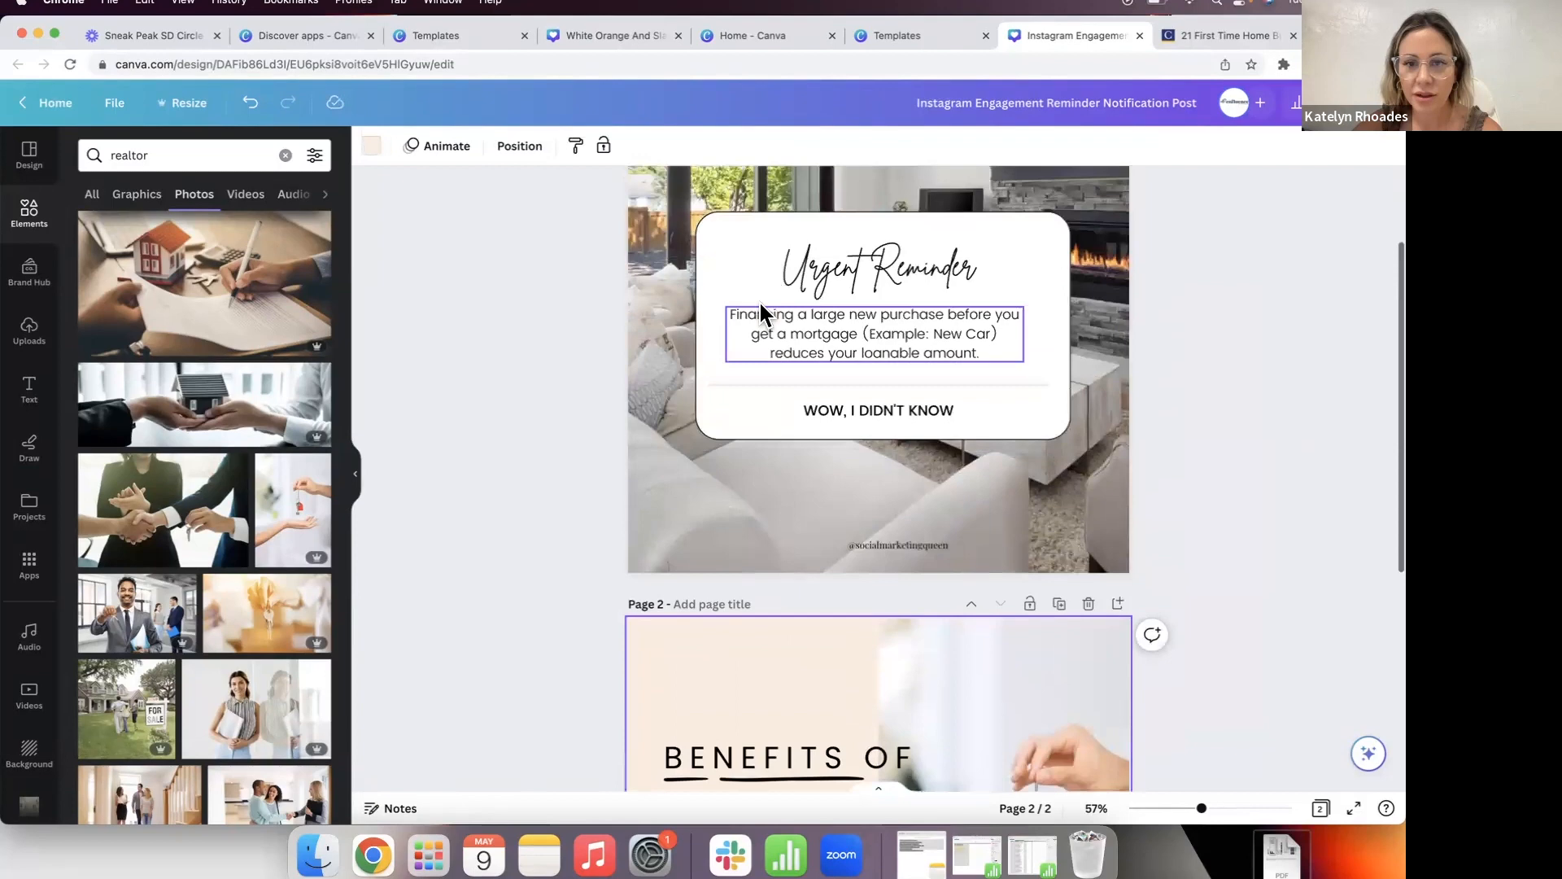
# Step: Try regular Poppins on the HIRING A REALTOR headline, then keep Poppins ExtraBold
pyautogui.click(845, 346)
pyautogui.scroll(-5, 732, 401)
pyautogui.click(743, 437)
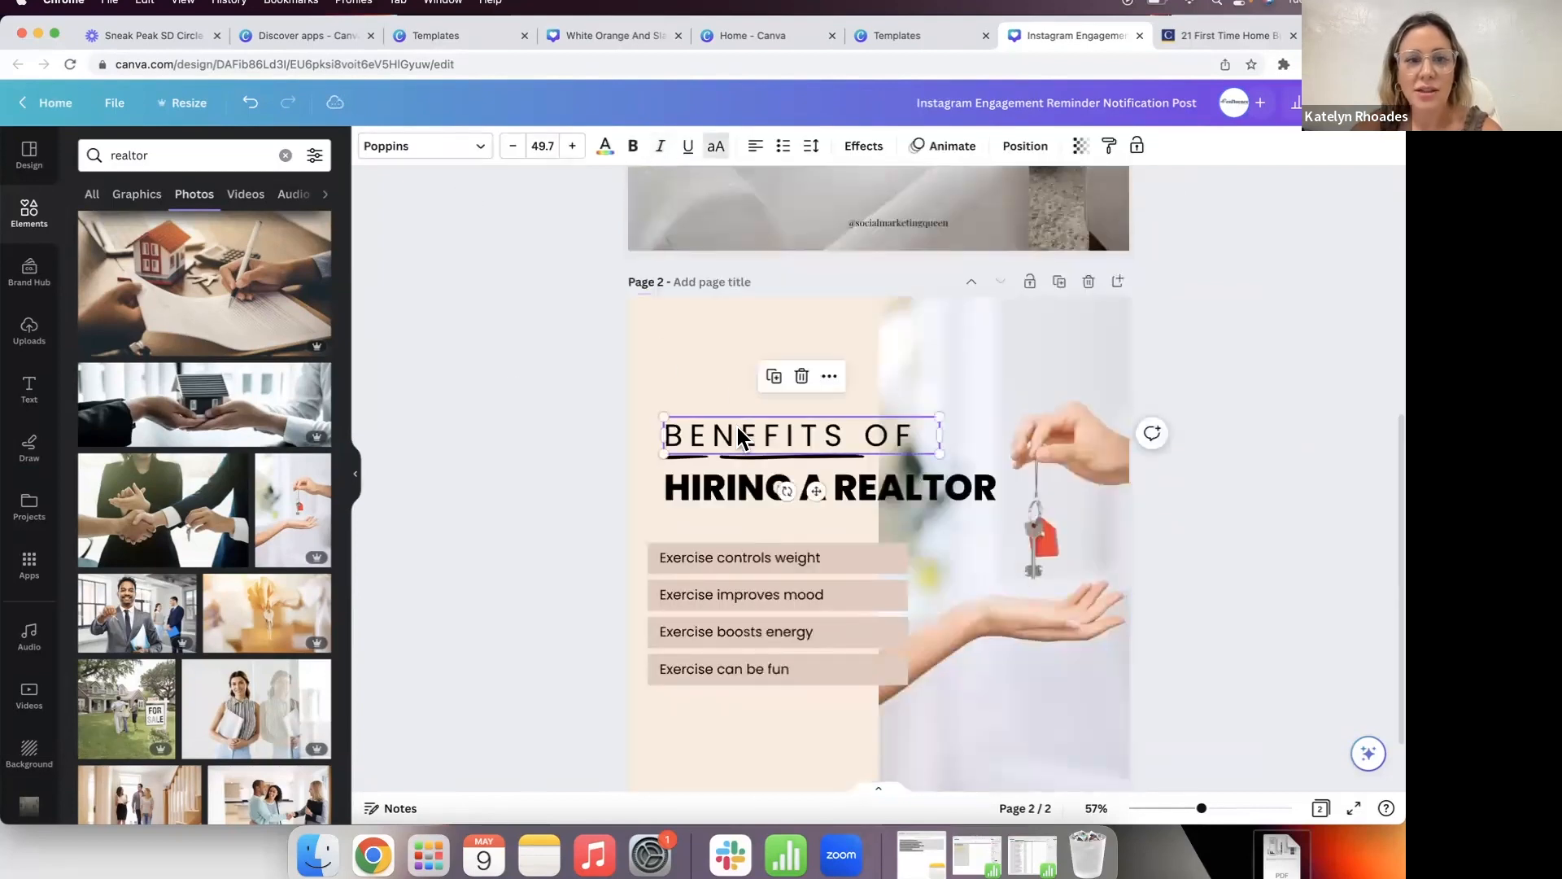
pyautogui.click(447, 148)
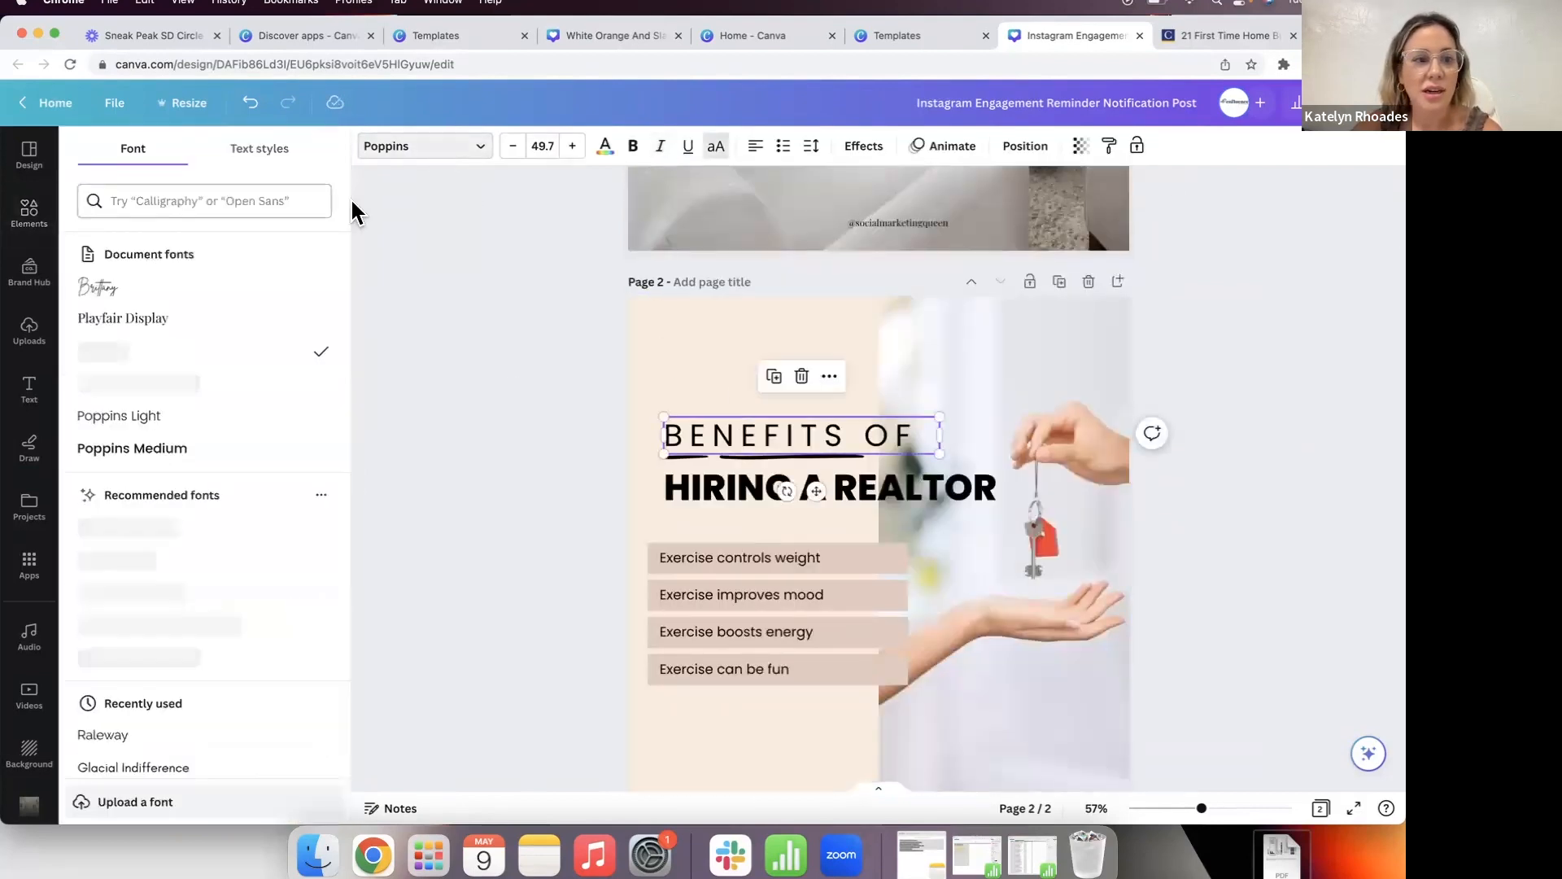
pyautogui.click(720, 480)
pyautogui.click(185, 357)
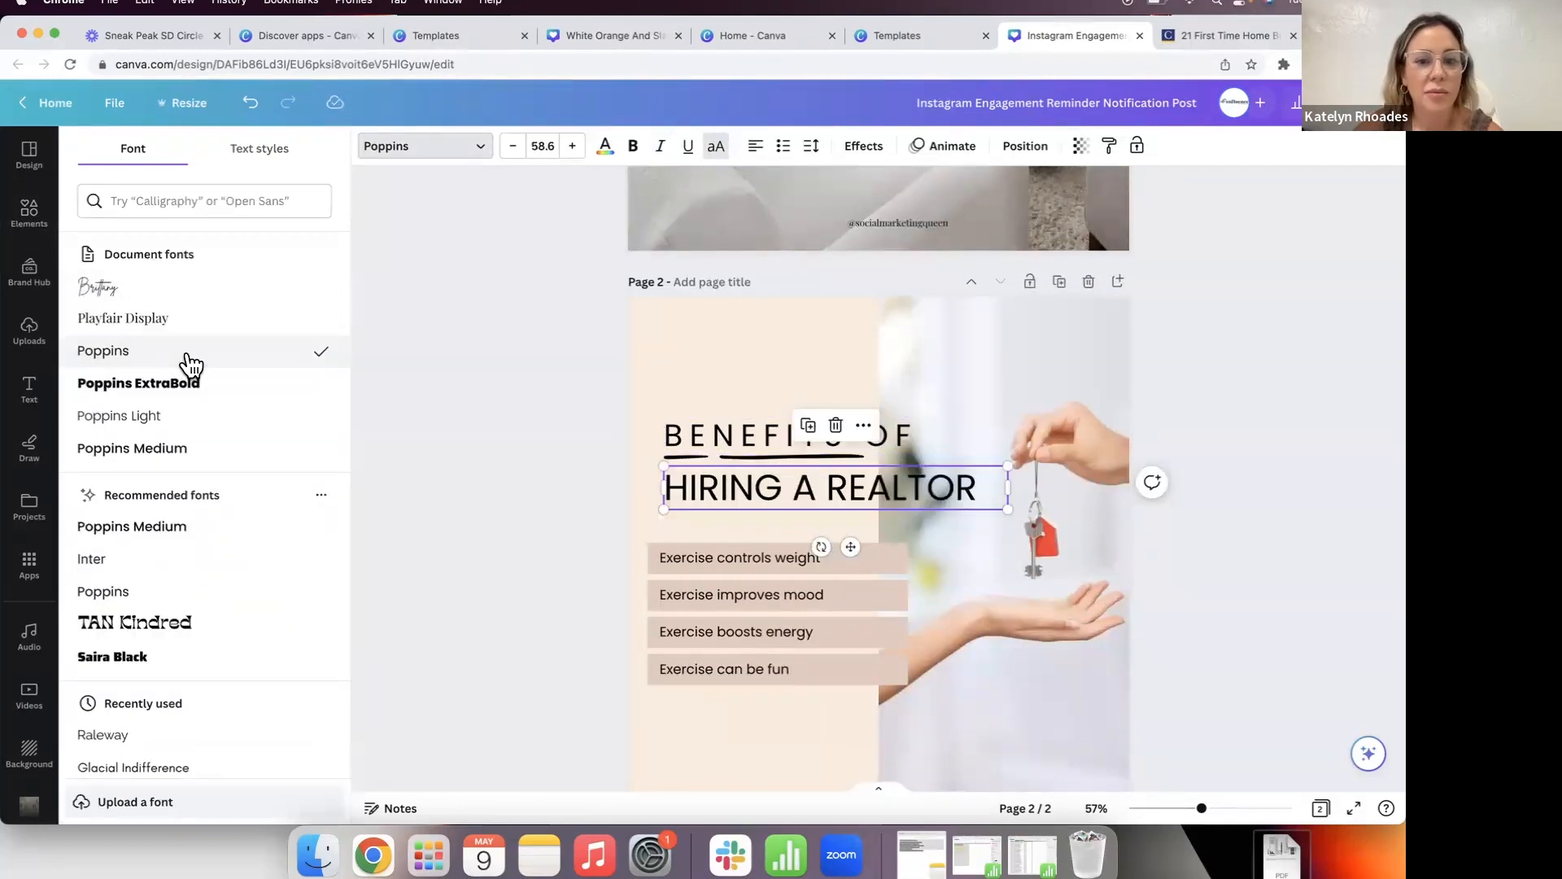
pyautogui.click(193, 391)
pyautogui.click(708, 557)
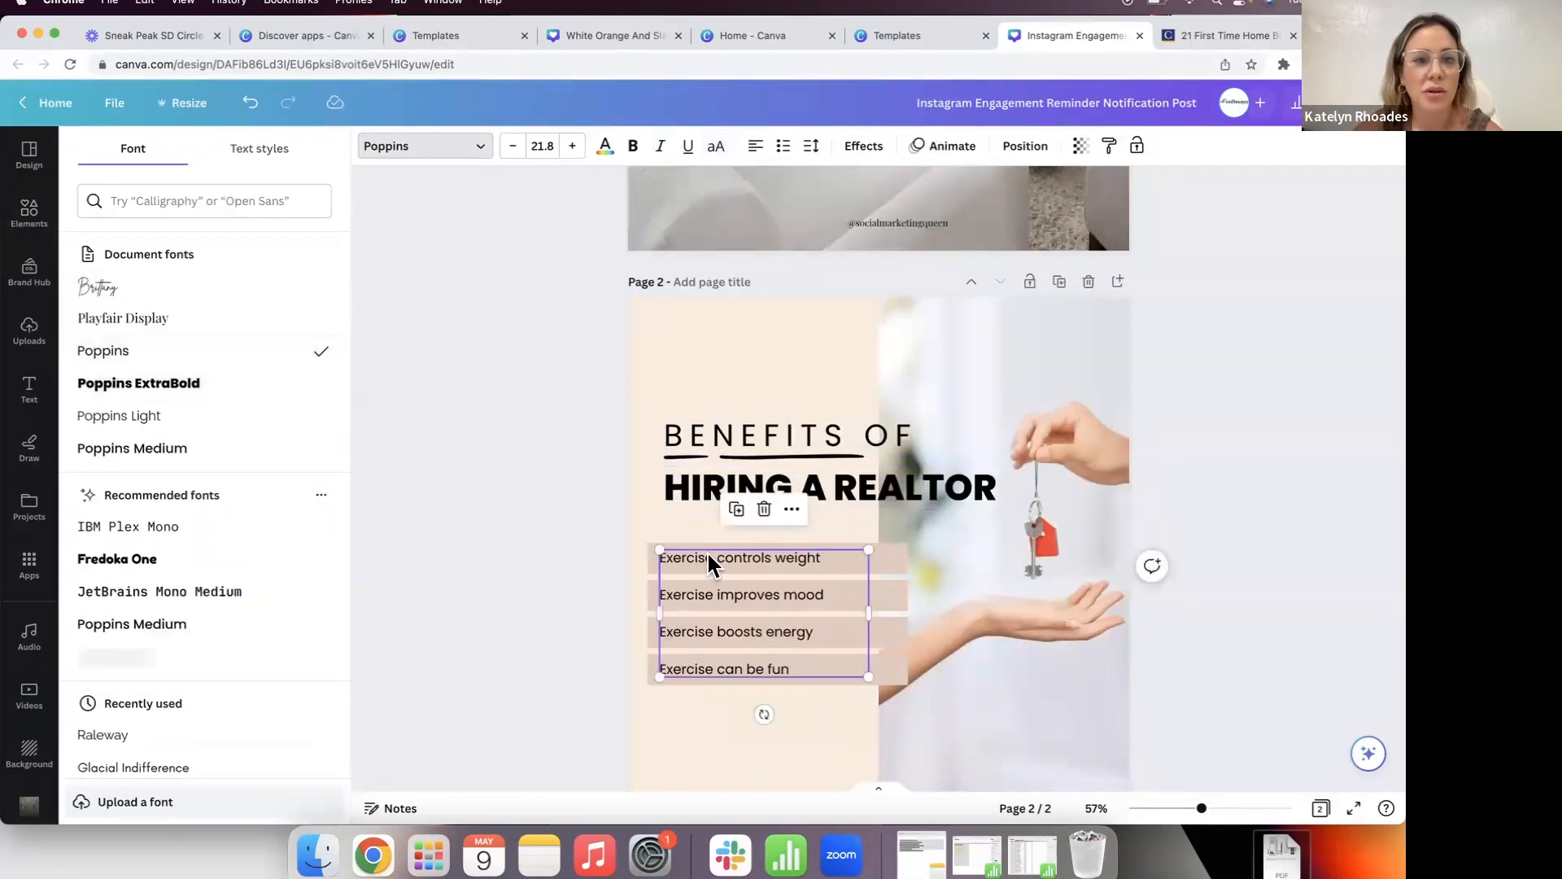
pyautogui.click(482, 579)
pyautogui.scroll(-1, 482, 579)
pyautogui.scroll(5, 481, 582)
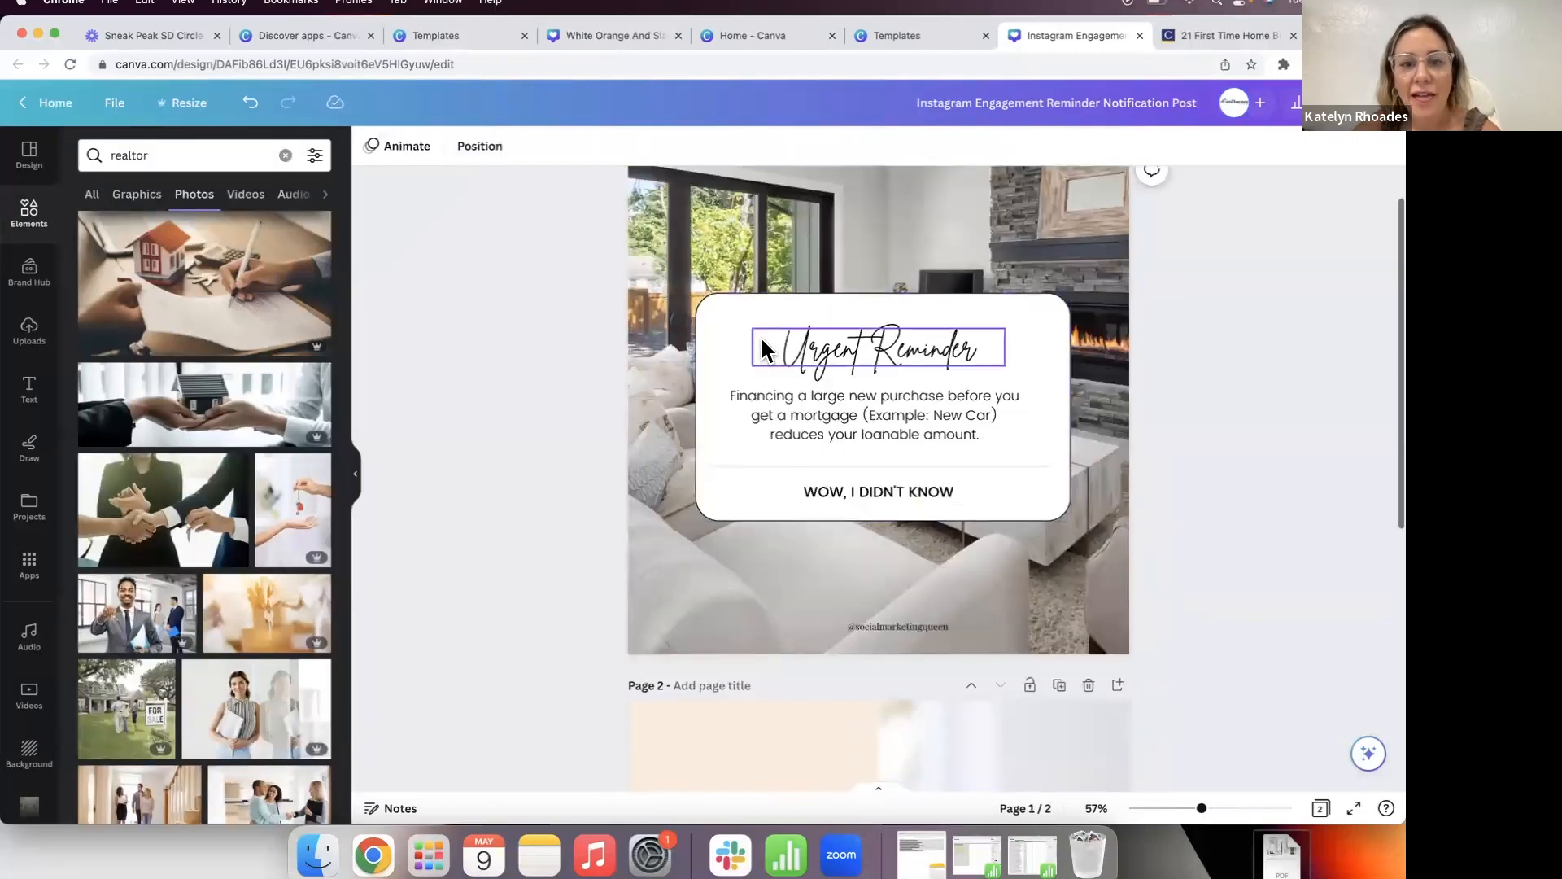
# Step: Change page 2's background colour to white
pyautogui.click(734, 321)
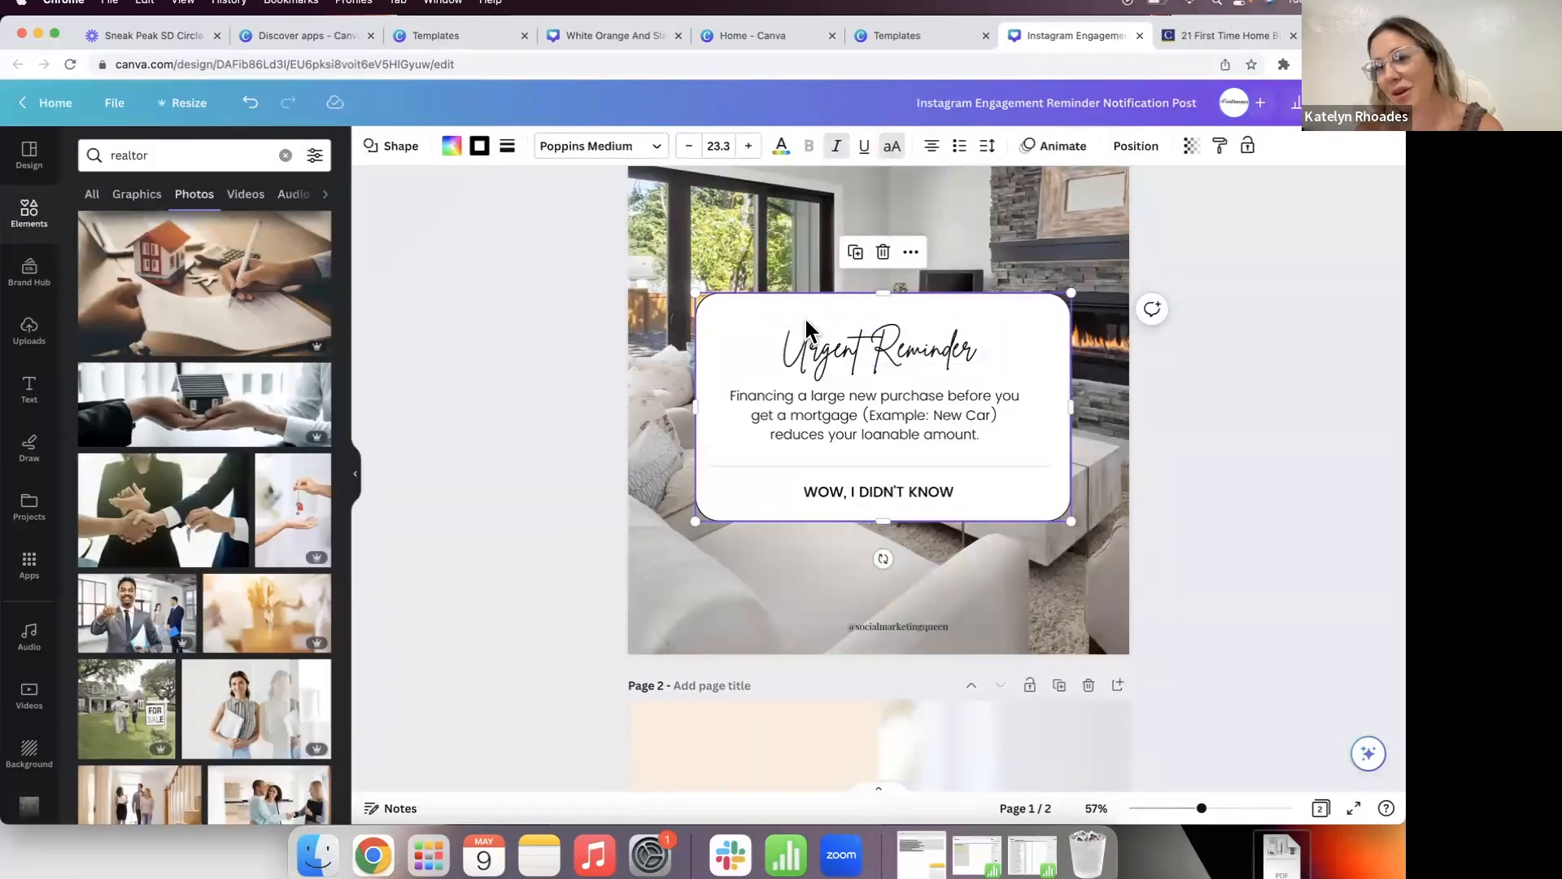
pyautogui.click(445, 465)
pyautogui.scroll(-5, 446, 466)
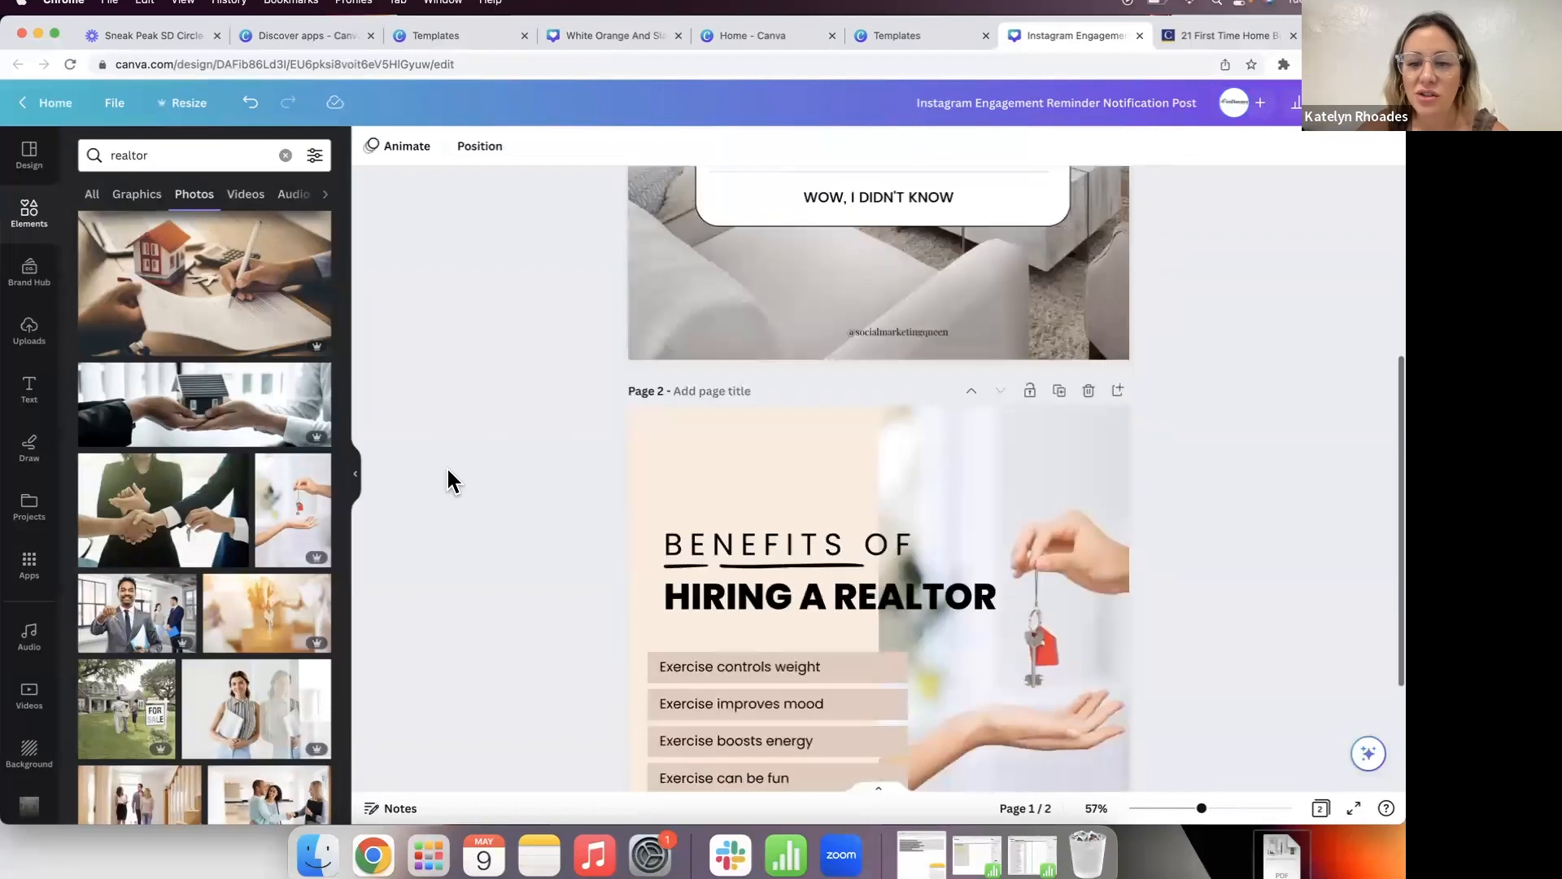
pyautogui.click(759, 313)
pyautogui.click(372, 148)
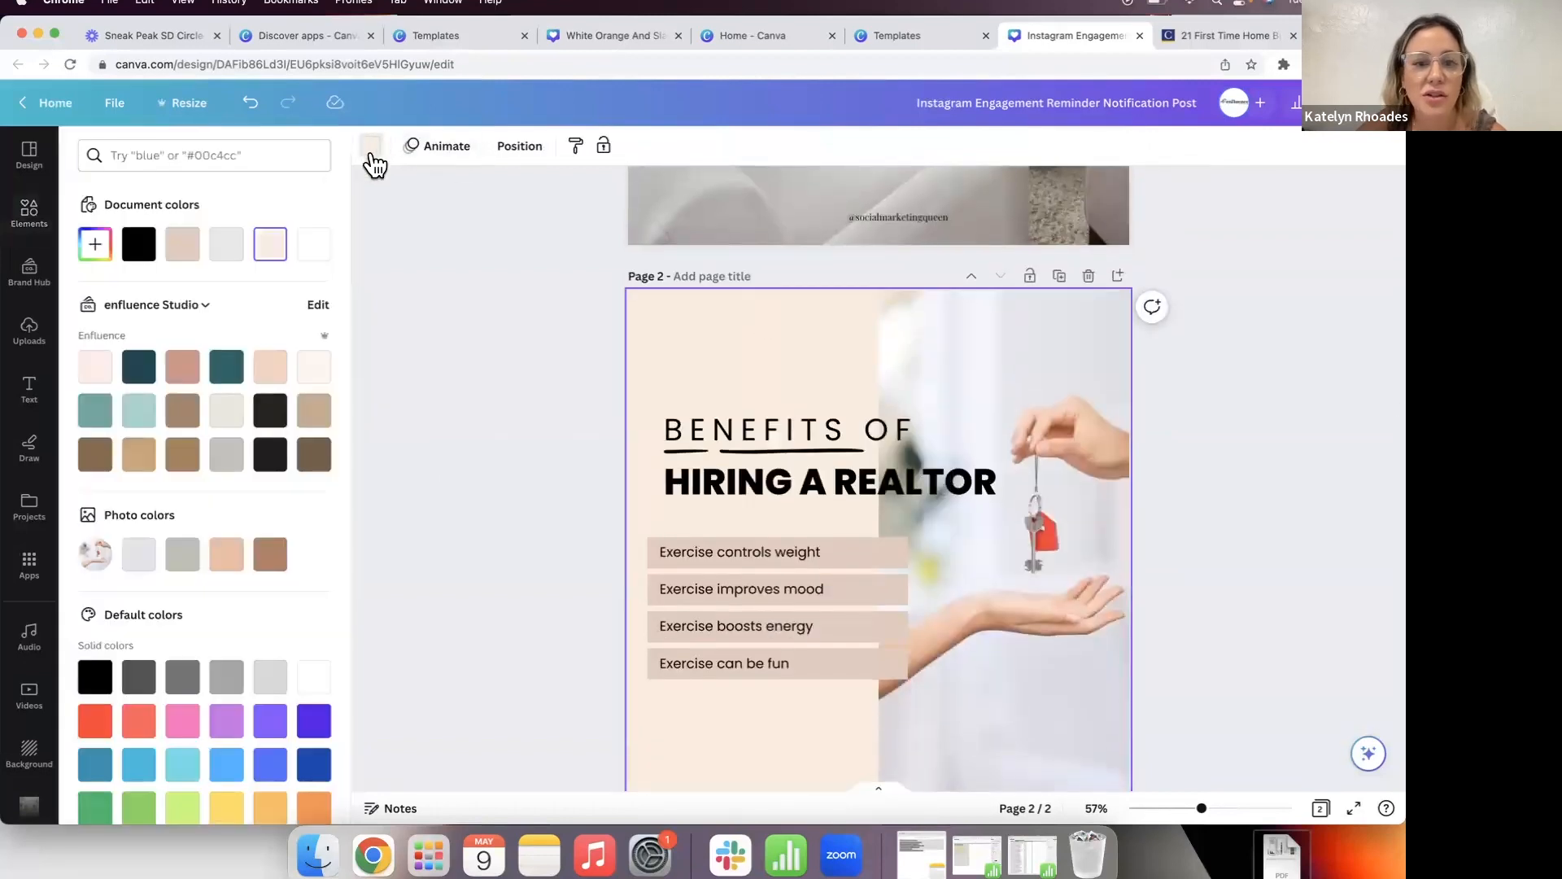
pyautogui.click(313, 244)
pyautogui.click(515, 345)
# Step: Recolour the list boxes pale #ece7dc and apply it to all matching boxes
pyautogui.scroll(-2, 514, 345)
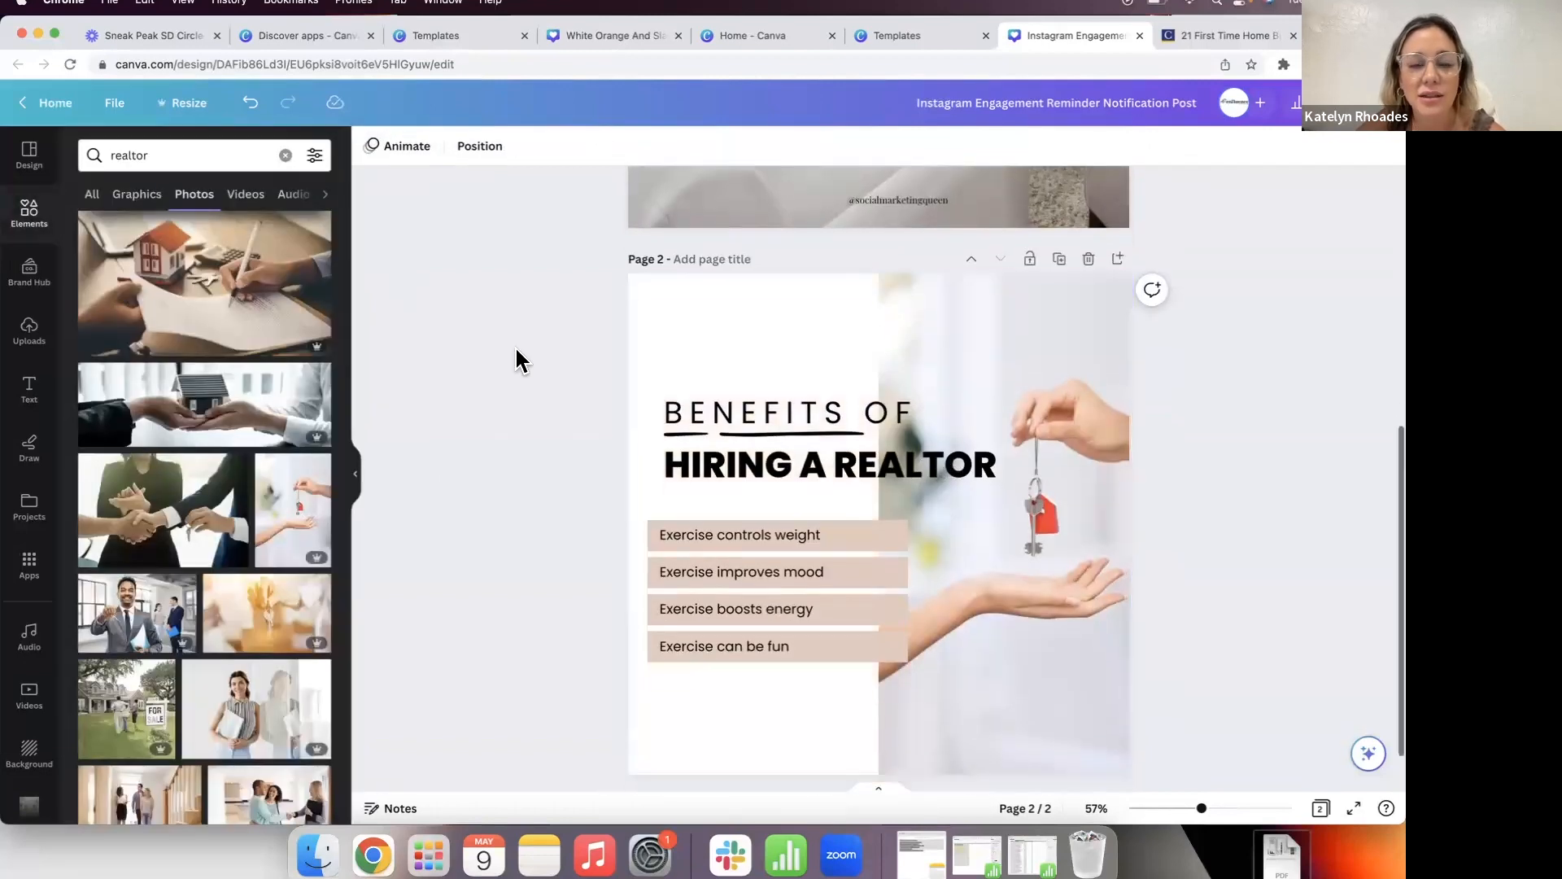
pyautogui.click(876, 475)
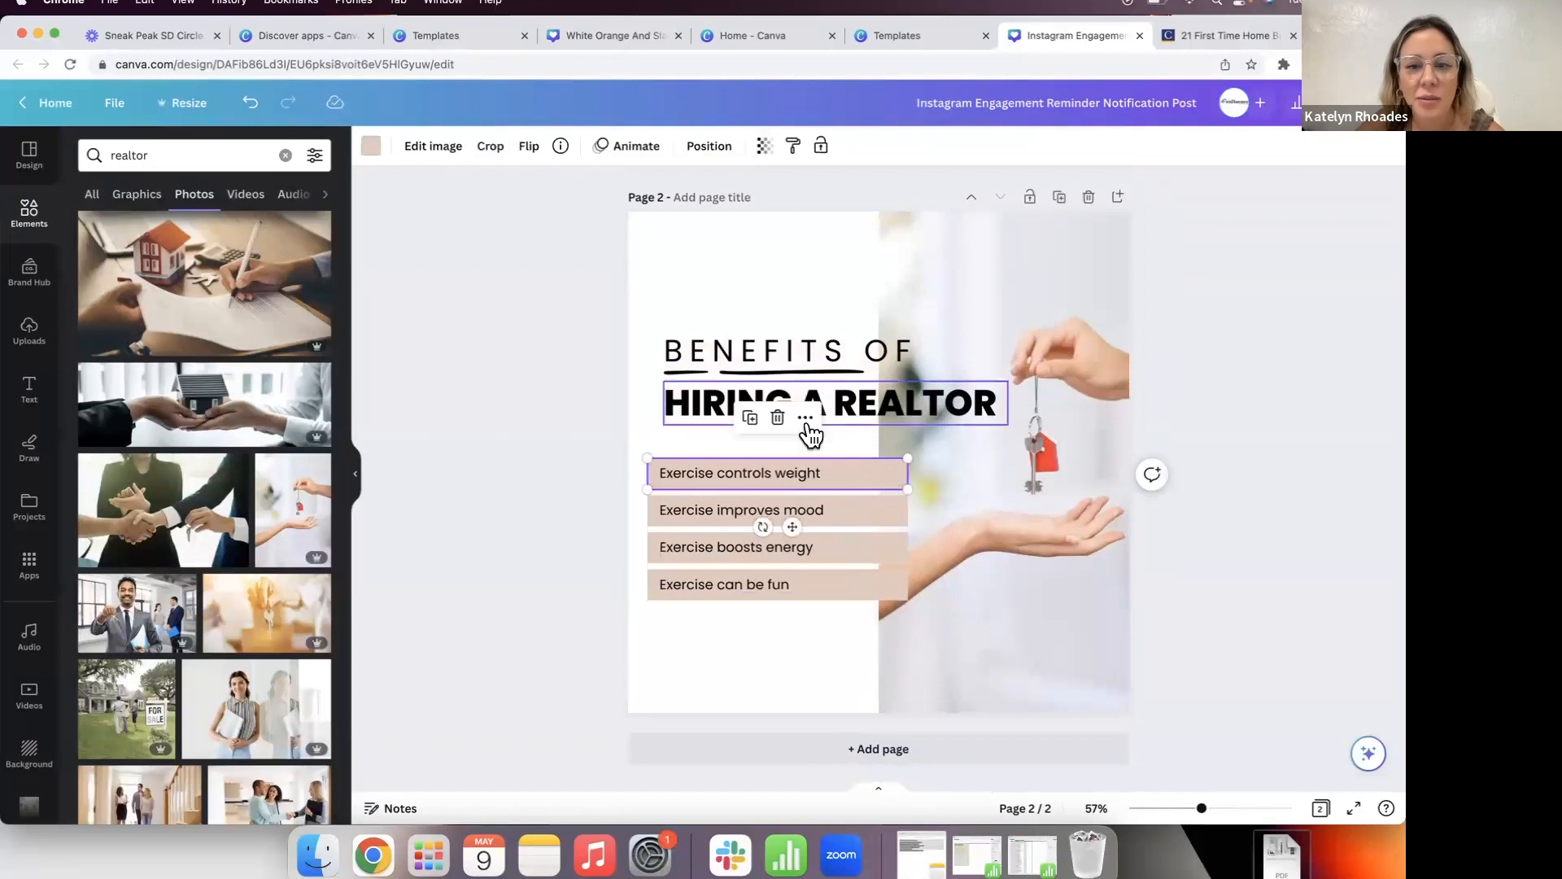
pyautogui.click(370, 148)
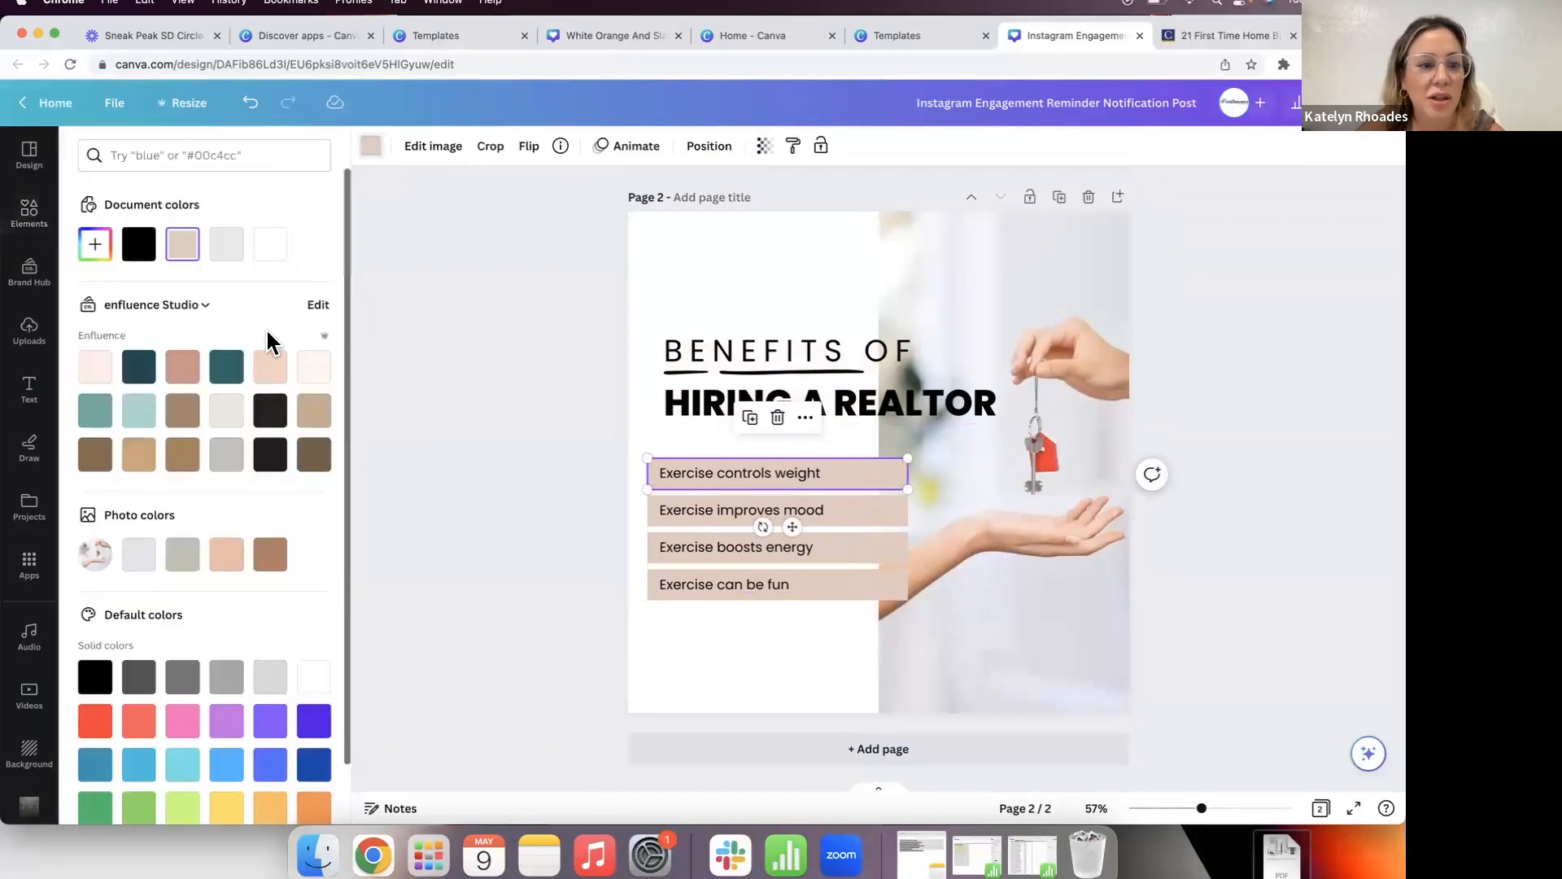
pyautogui.click(226, 413)
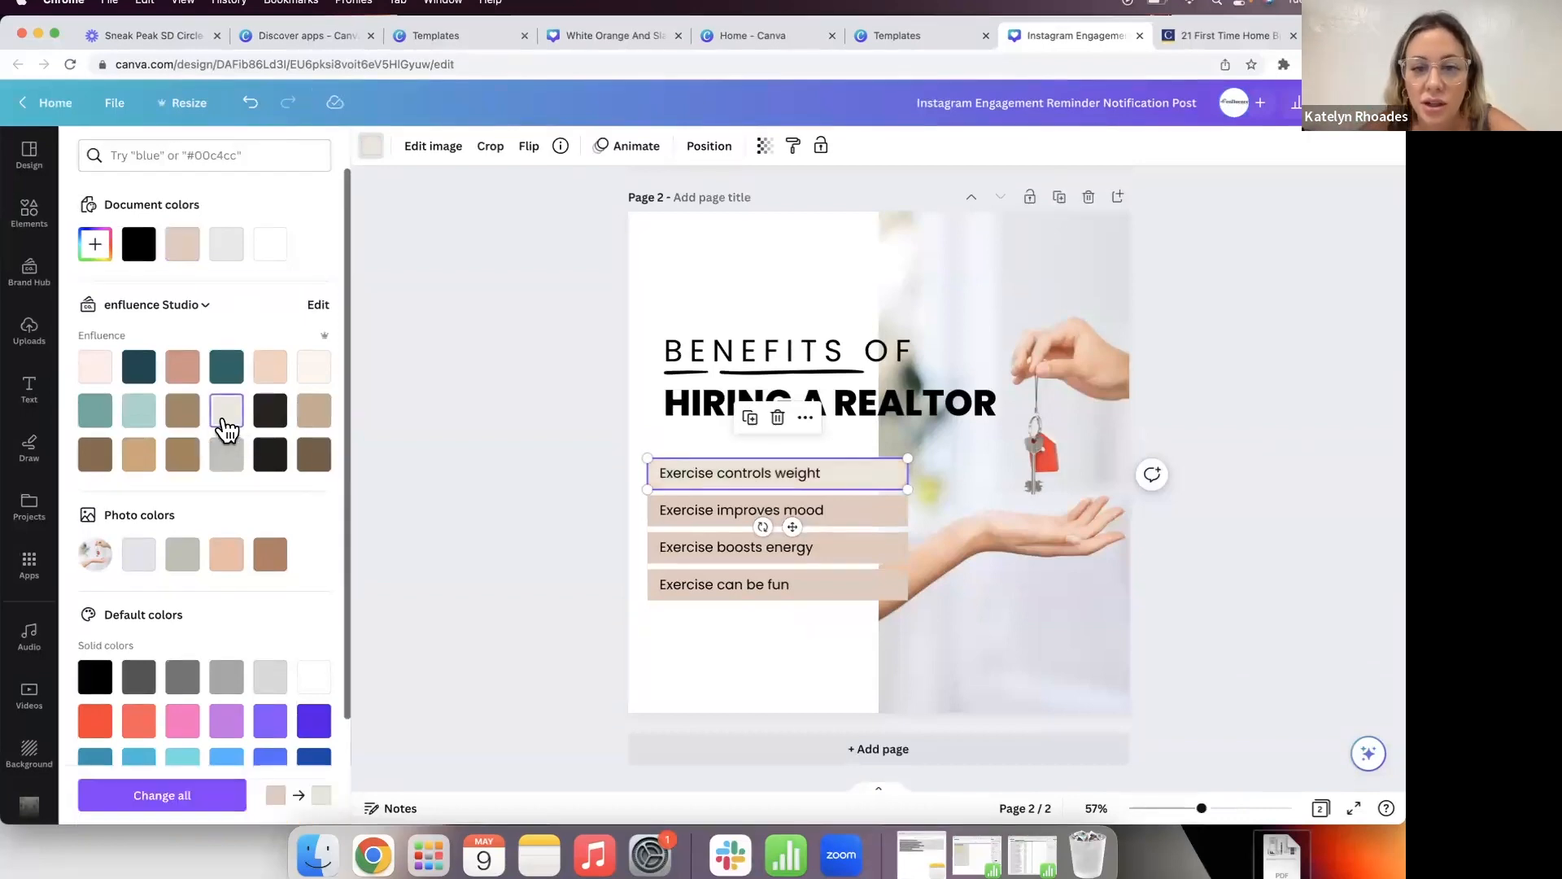
pyautogui.click(217, 795)
pyautogui.click(514, 511)
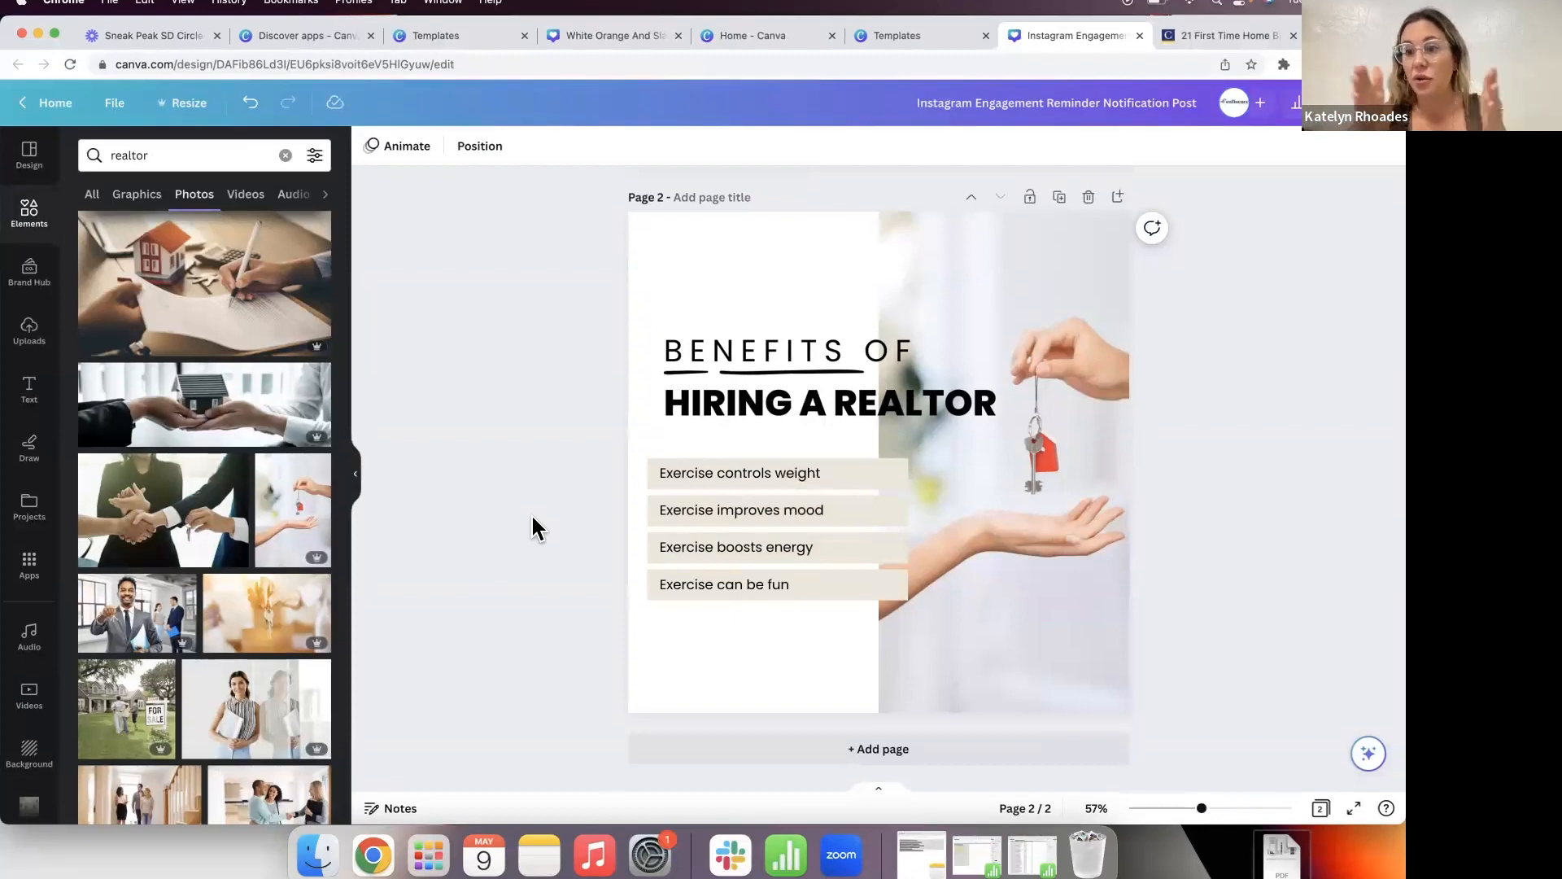
# Step: Search 'benefits to hiring a realtor' and open the '6 Reasons Why You Should Hire a Realtor' article
pyautogui.click(1201, 36)
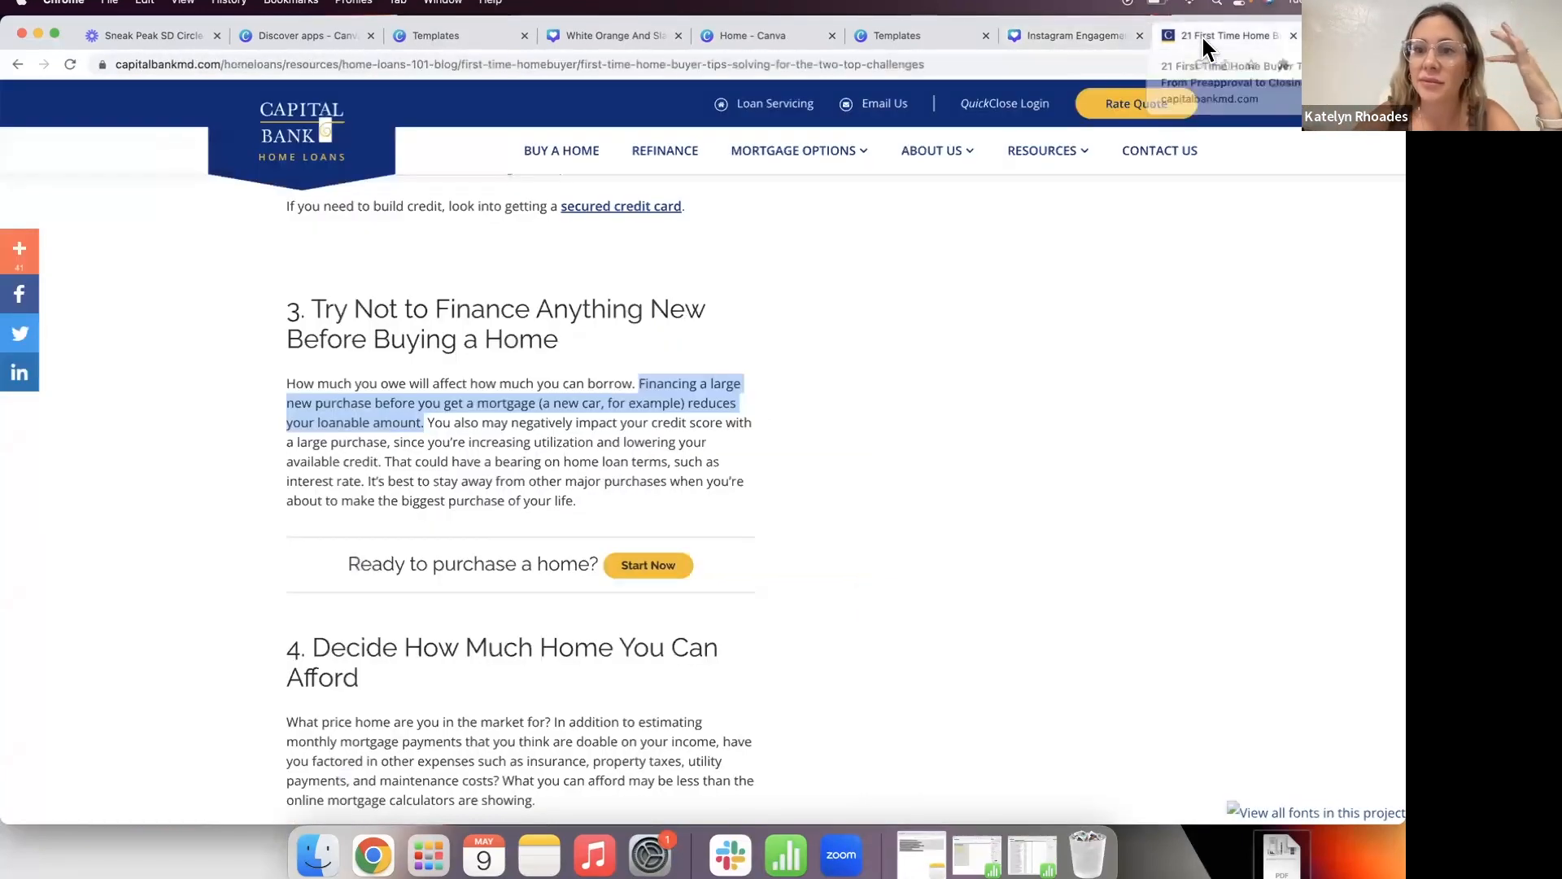
pyautogui.click(609, 64)
pyautogui.write('ben')
pyautogui.write('s to hiring a re')
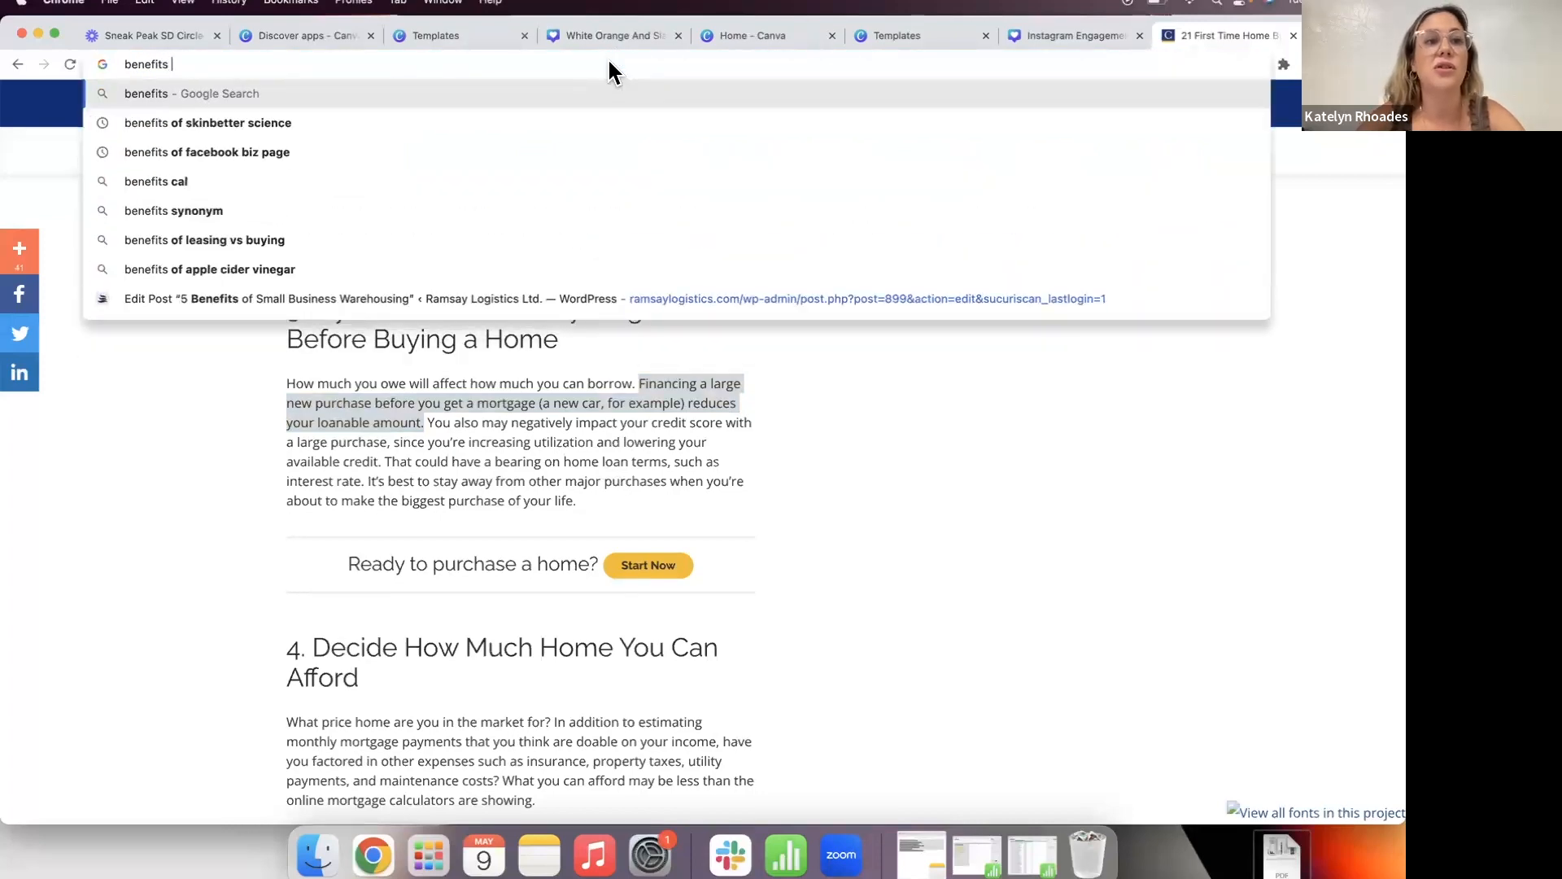
pyautogui.write('altor')
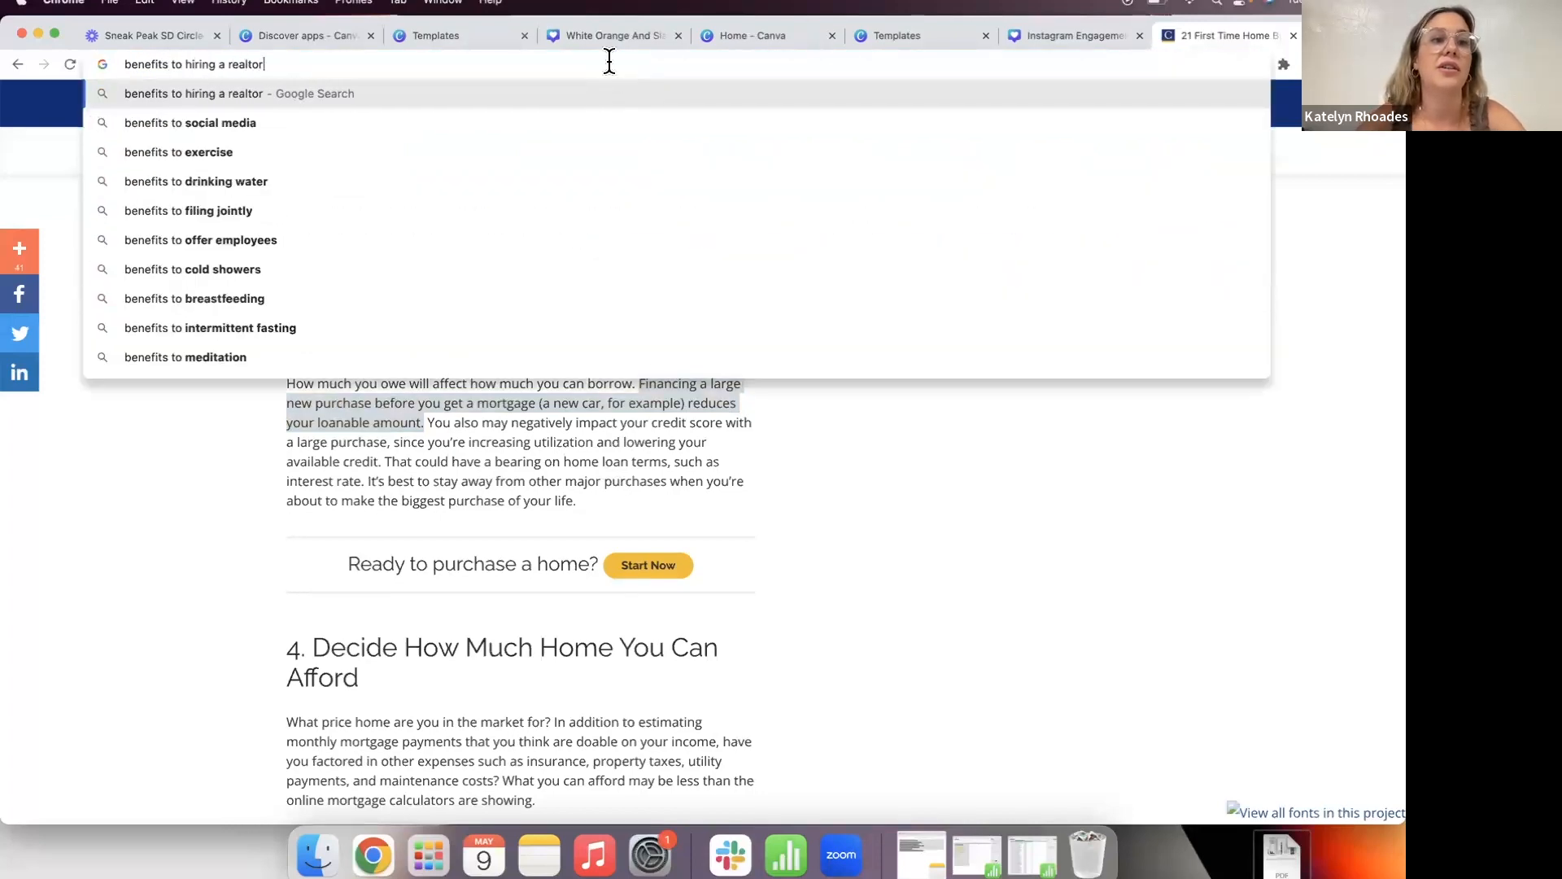
pyautogui.press('Return')
pyautogui.scroll(-1, 243, 581)
pyautogui.scroll(-1, 244, 584)
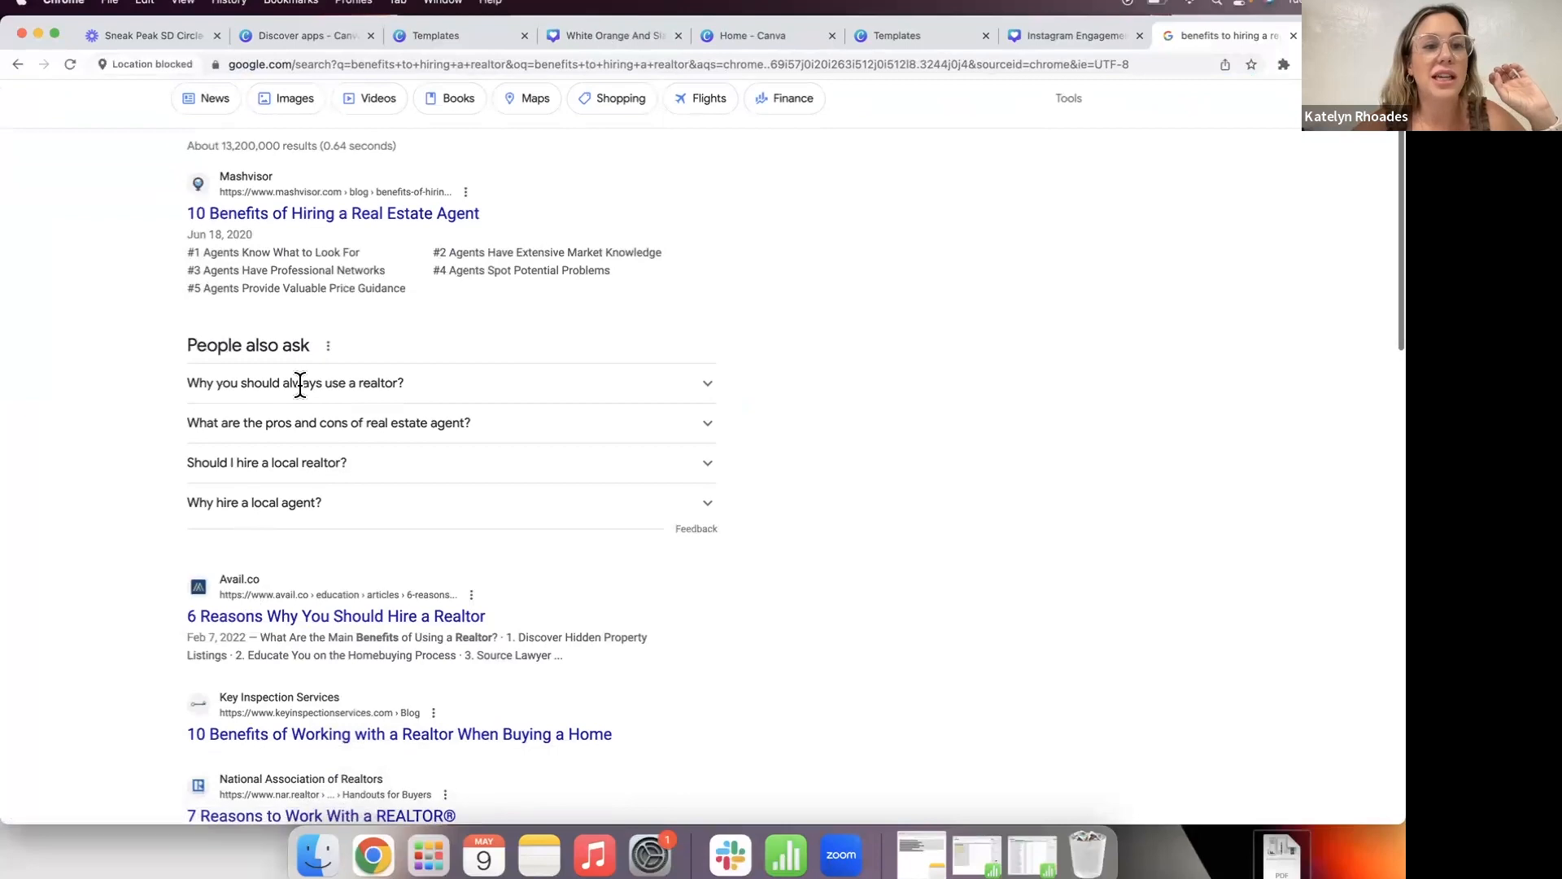
pyautogui.click(295, 619)
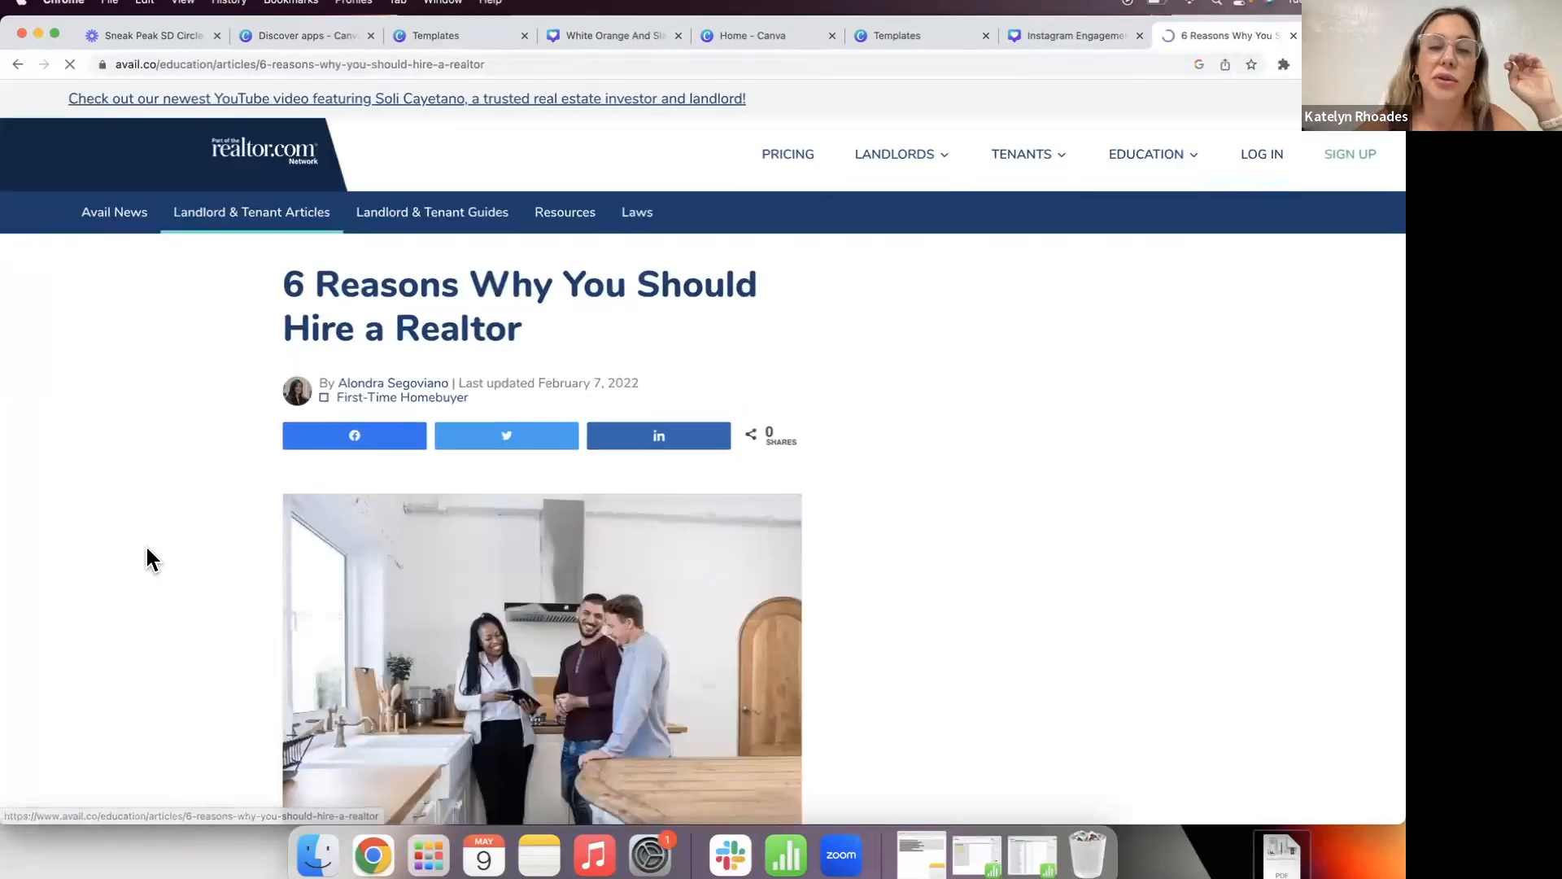
# Step: Select the words 'Discover Hidden Property' from the article's first benefit heading
pyautogui.scroll(-10, 149, 558)
pyautogui.scroll(-5, 149, 558)
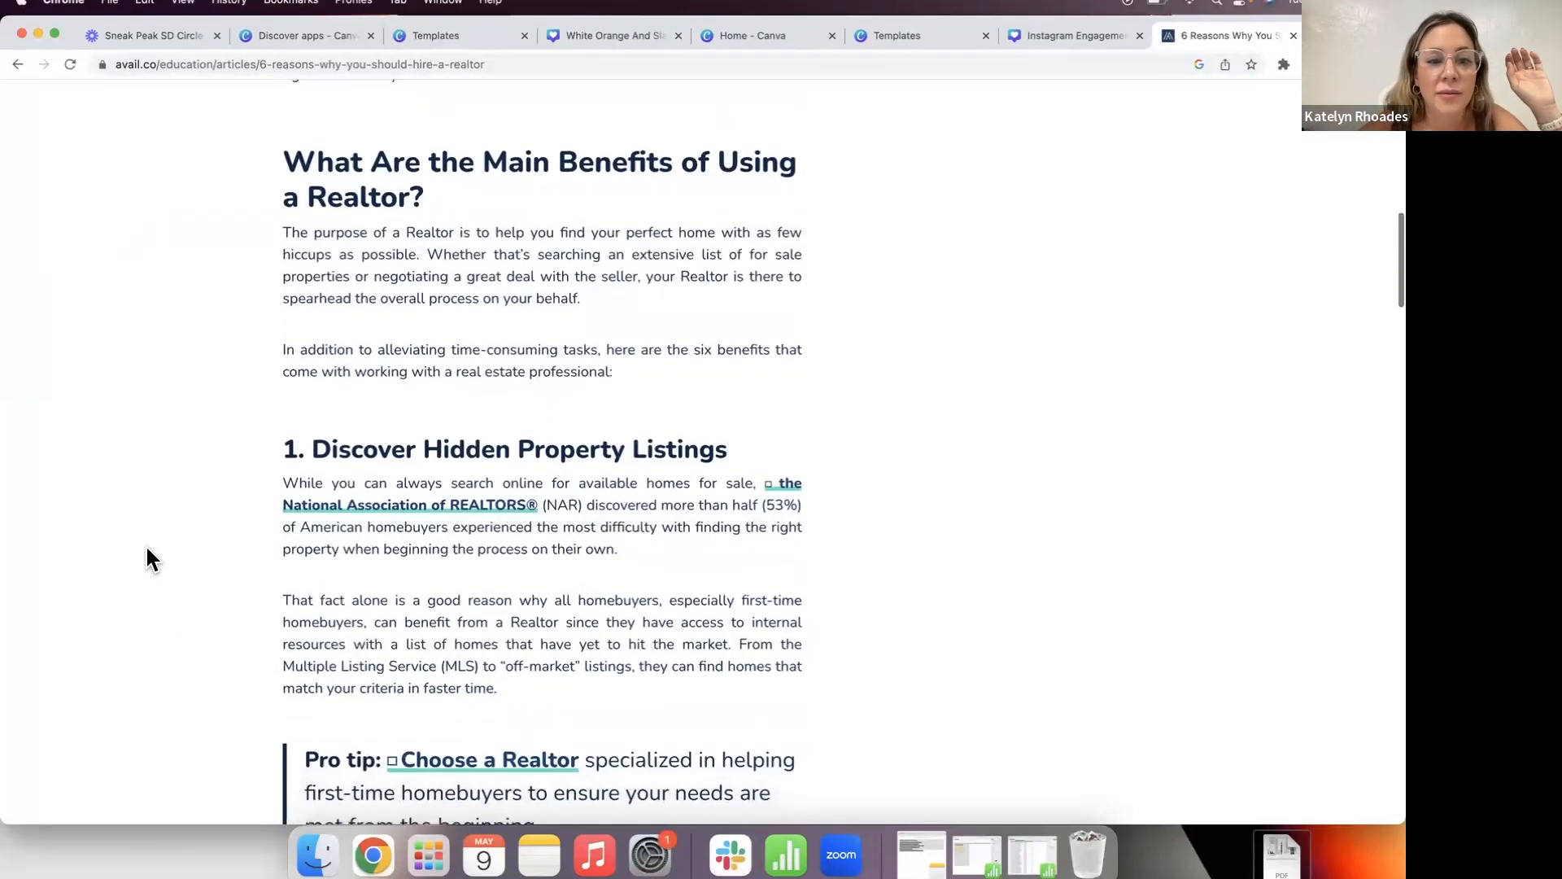
pyautogui.scroll(-2, 484, 289)
pyautogui.scroll(-2, 484, 289)
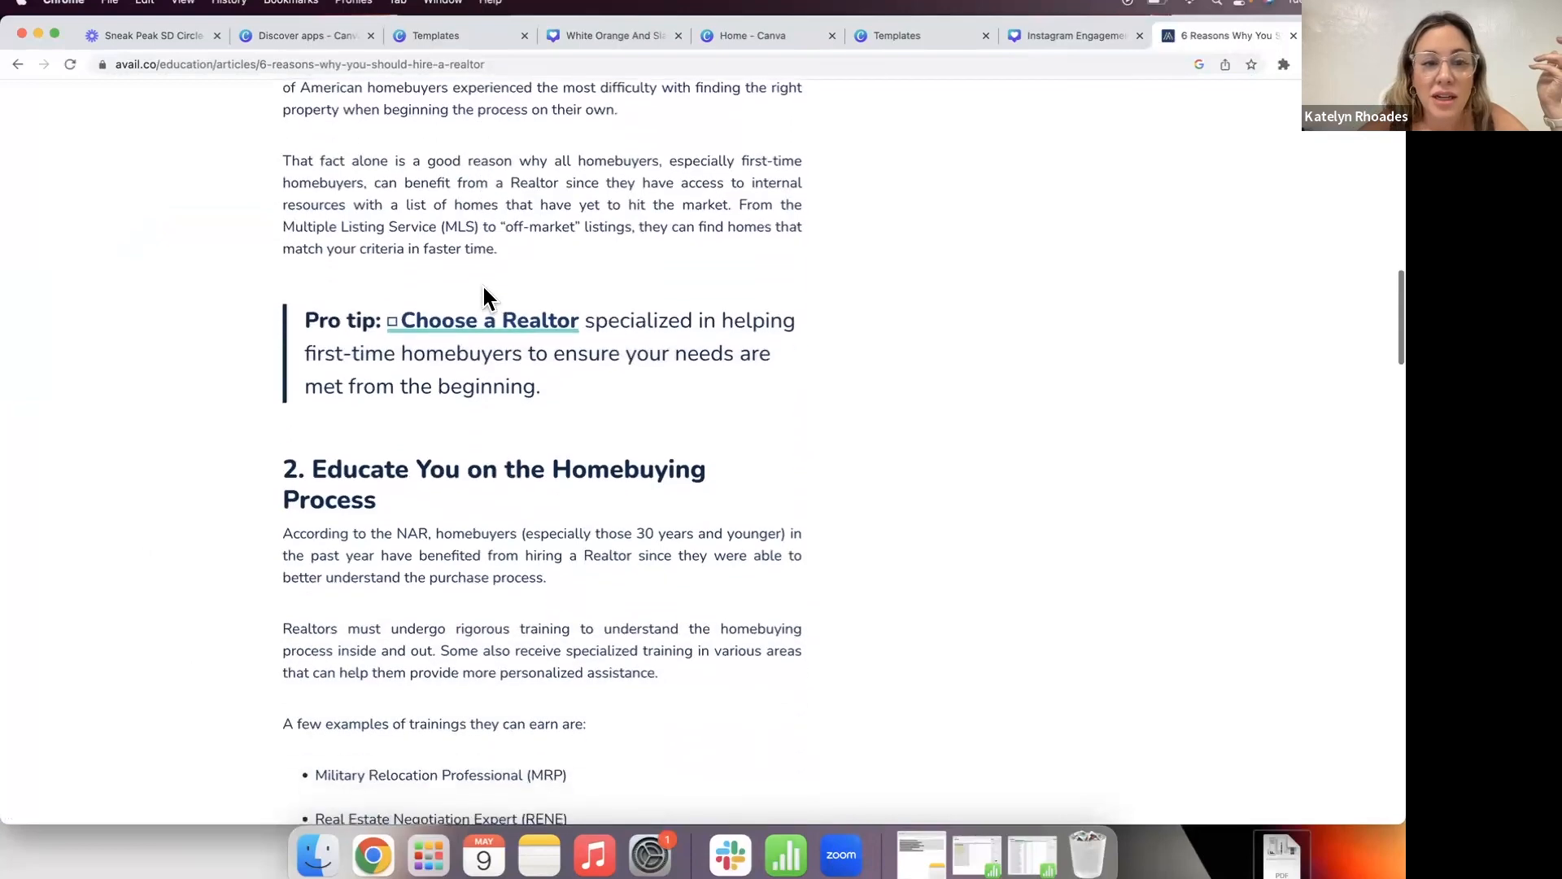
pyautogui.scroll(6, 484, 289)
pyautogui.moveTo(731, 475); pyautogui.dragTo(317, 465)
pyautogui.click(552, 487)
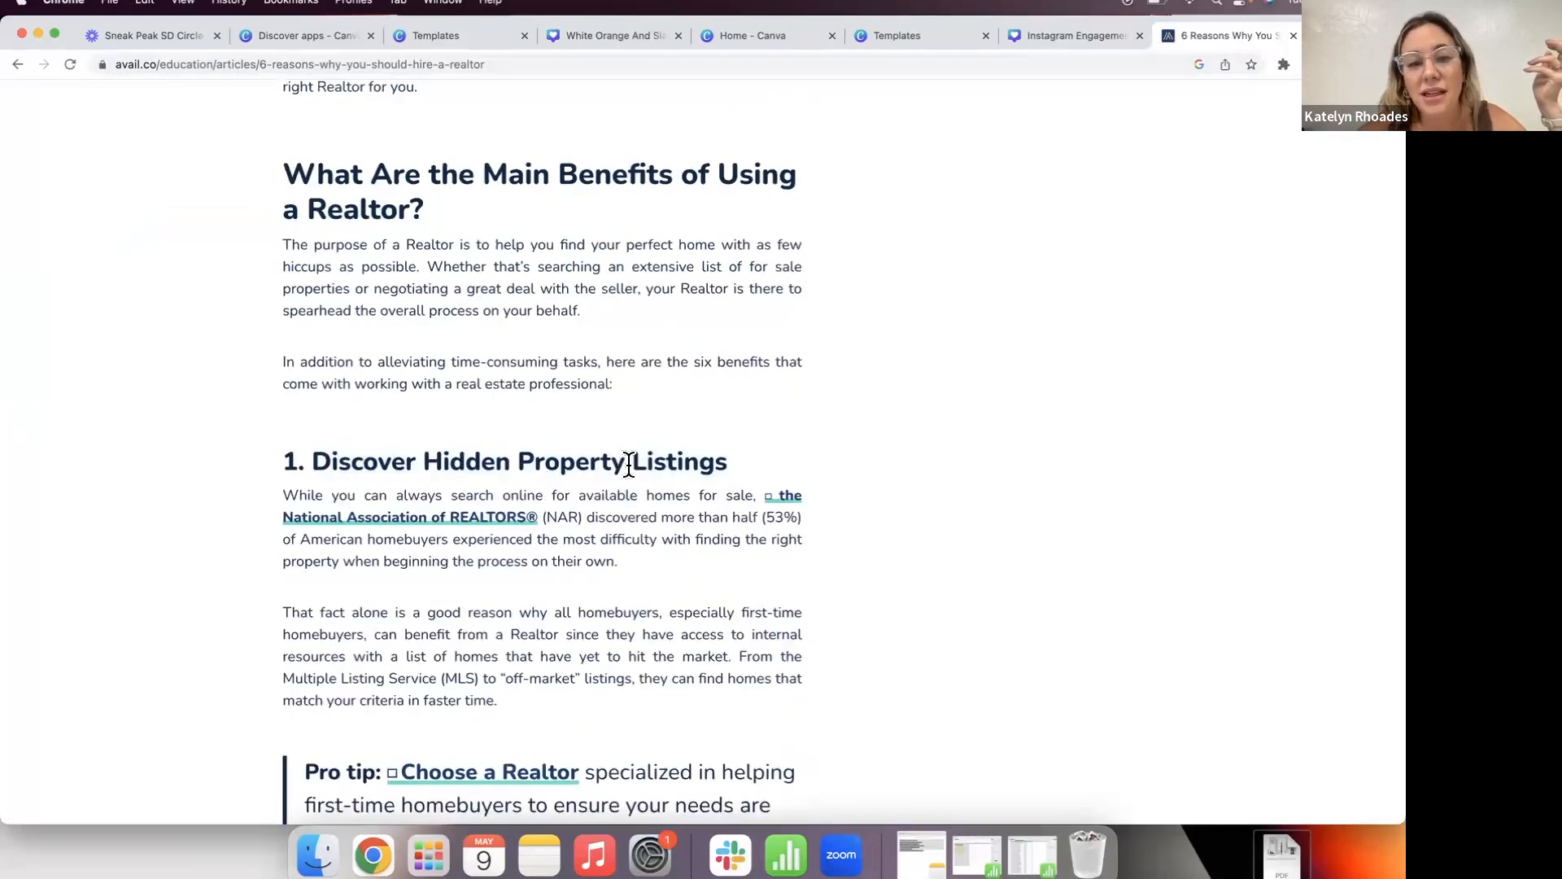
pyautogui.moveTo(629, 465); pyautogui.dragTo(316, 465)
pyautogui.press('cmd+c')
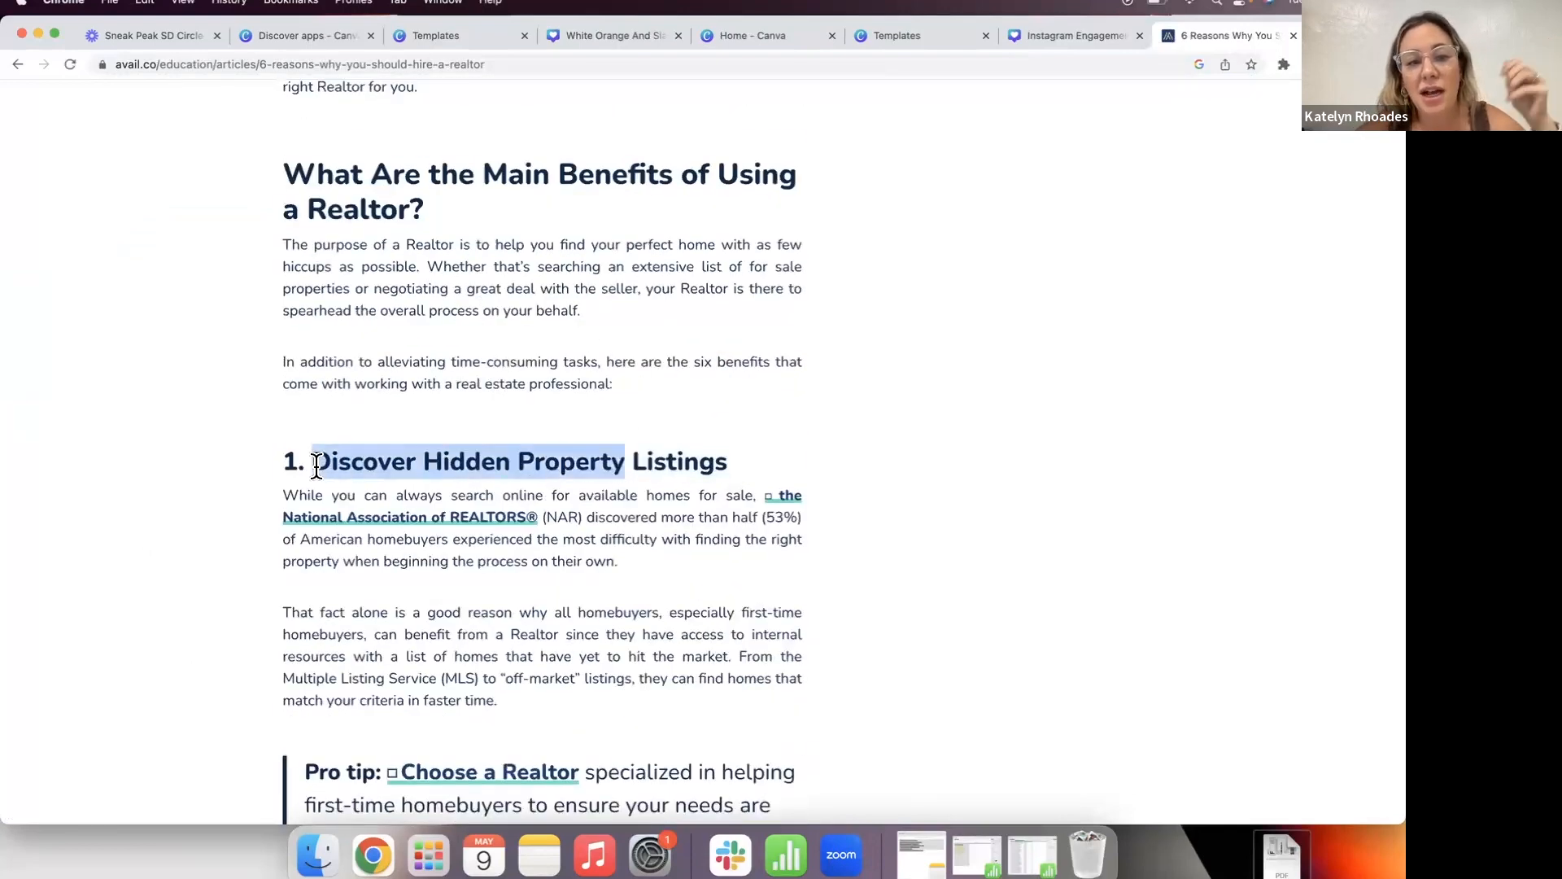
pyautogui.click(1063, 36)
# Step: Replace the first bullet 'Exercise controls weight' with the pasted 'Discover Hidden Property' text
pyautogui.click(784, 490)
pyautogui.doubleClick(782, 476)
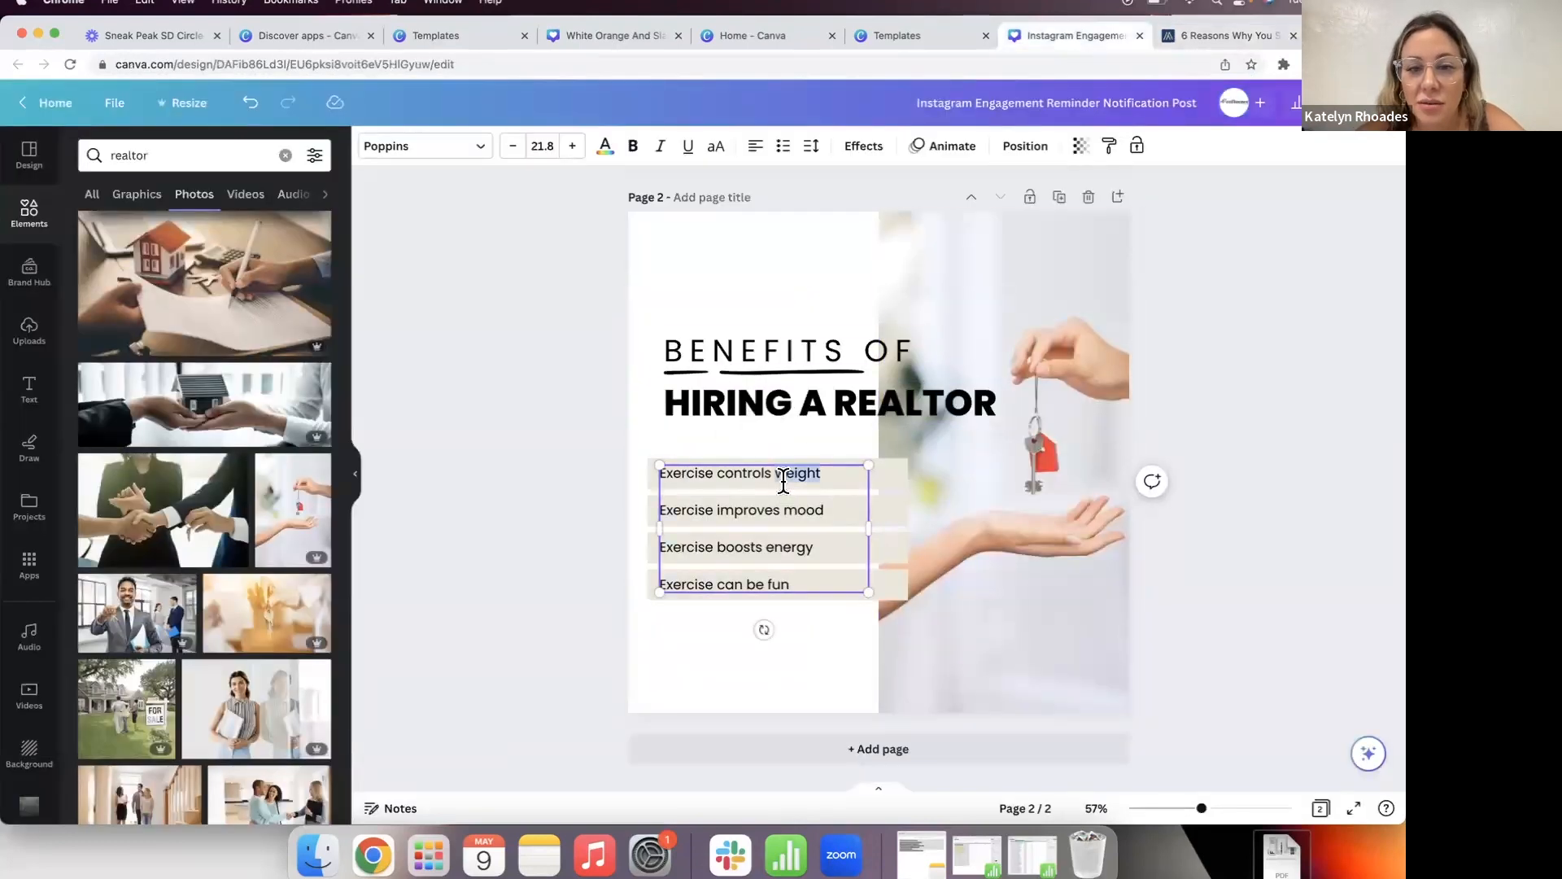
pyautogui.tripleClick(783, 483)
pyautogui.press('cmd+v')
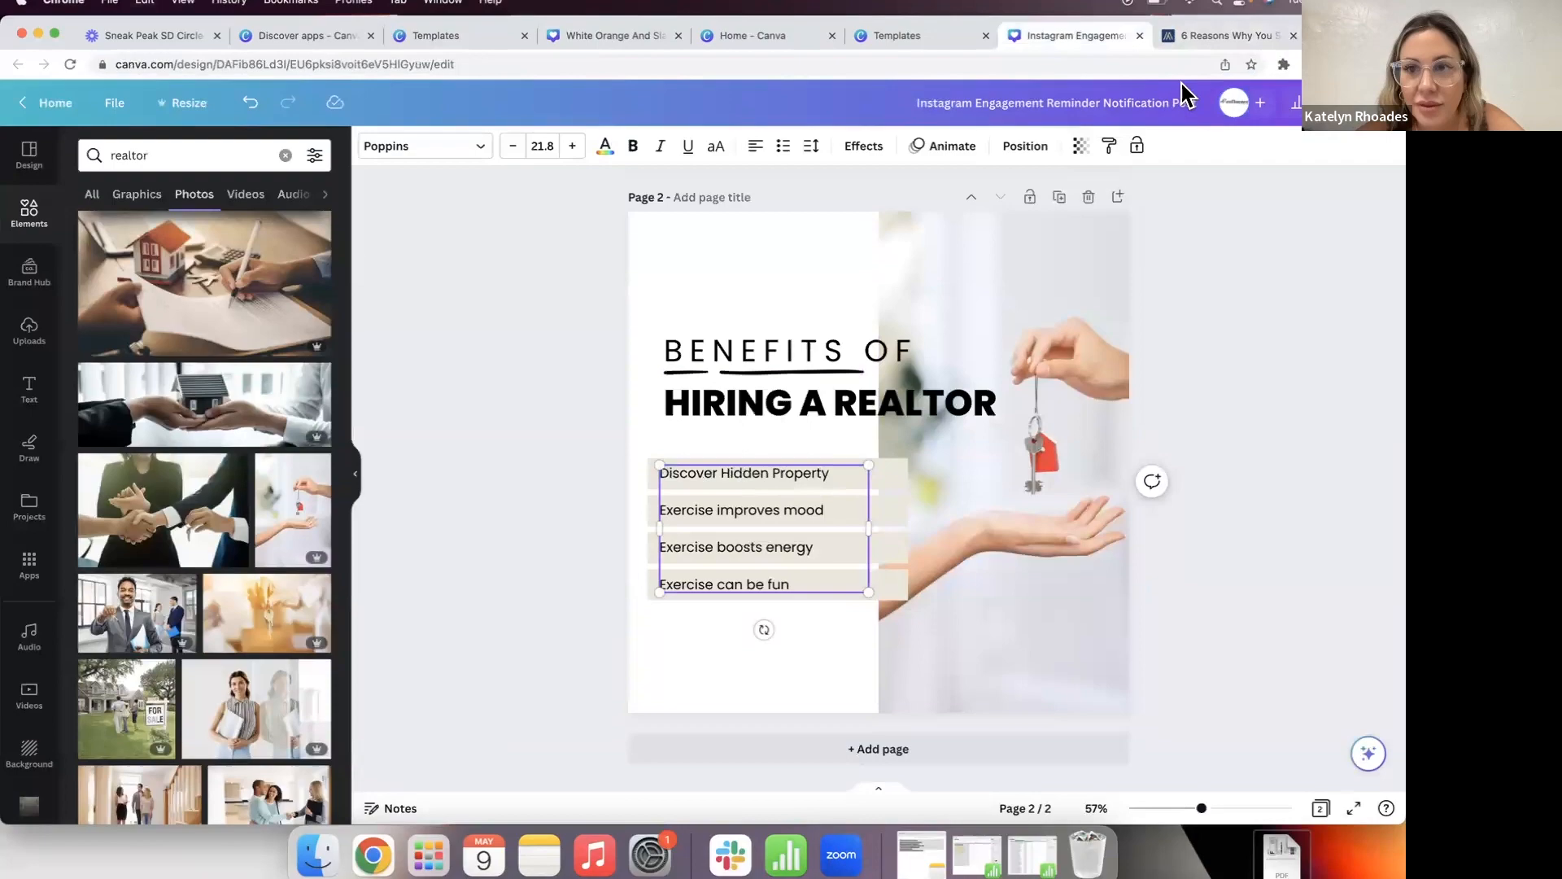
pyautogui.click(1195, 41)
pyautogui.click(1050, 36)
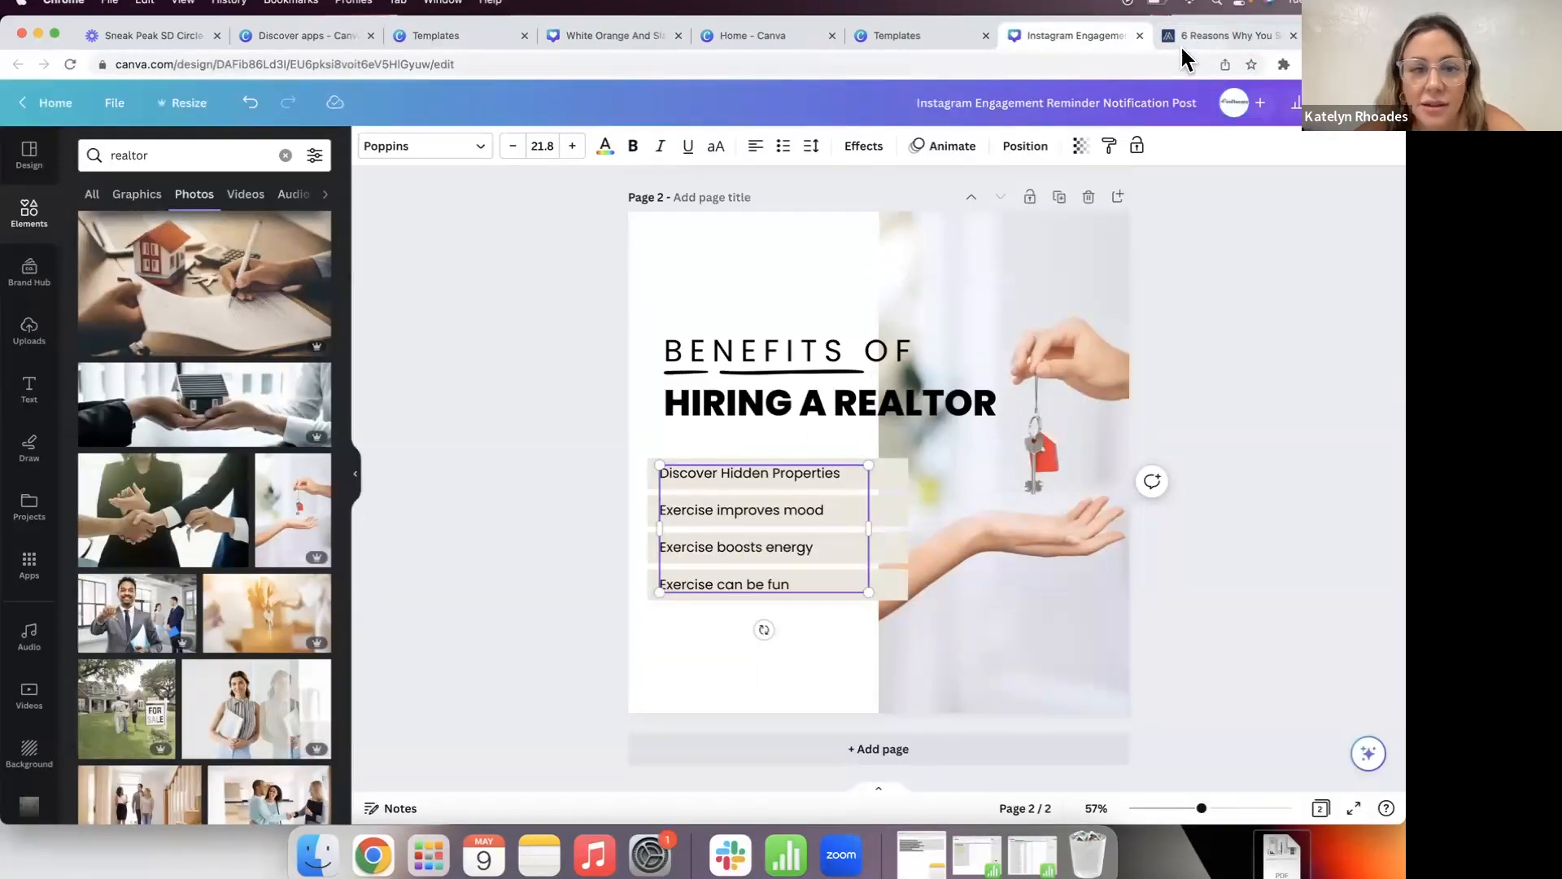
# Step: Replace the second bullet 'Exercise improves mood' with 'Educate you on homebuying'
pyautogui.click(1220, 36)
pyautogui.scroll(-2, 587, 547)
pyautogui.scroll(-1, 587, 546)
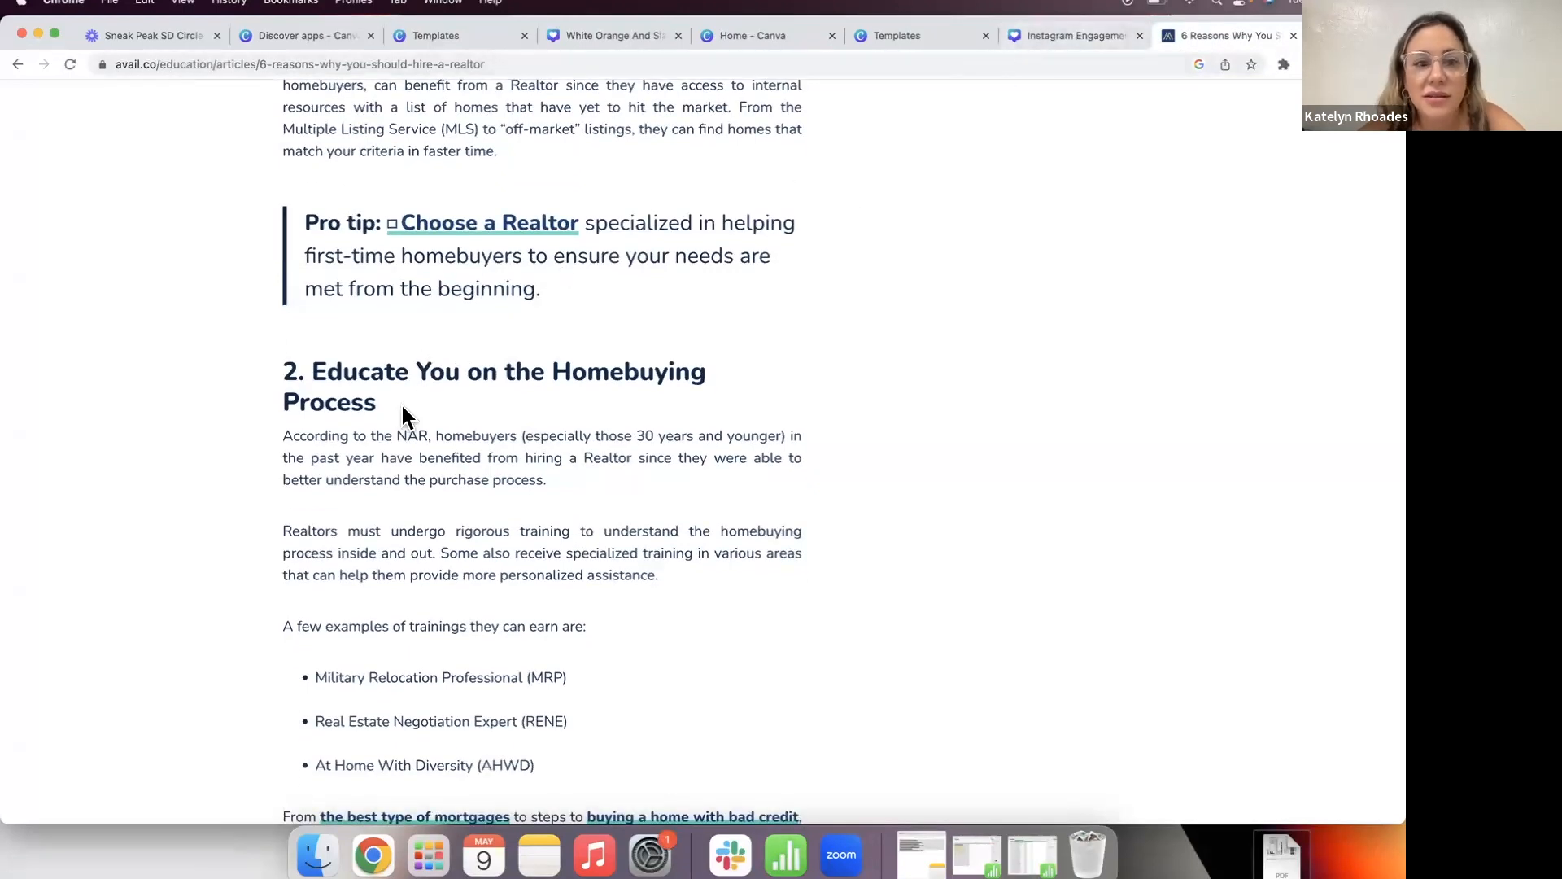
pyautogui.click(1065, 36)
pyautogui.tripleClick(767, 510)
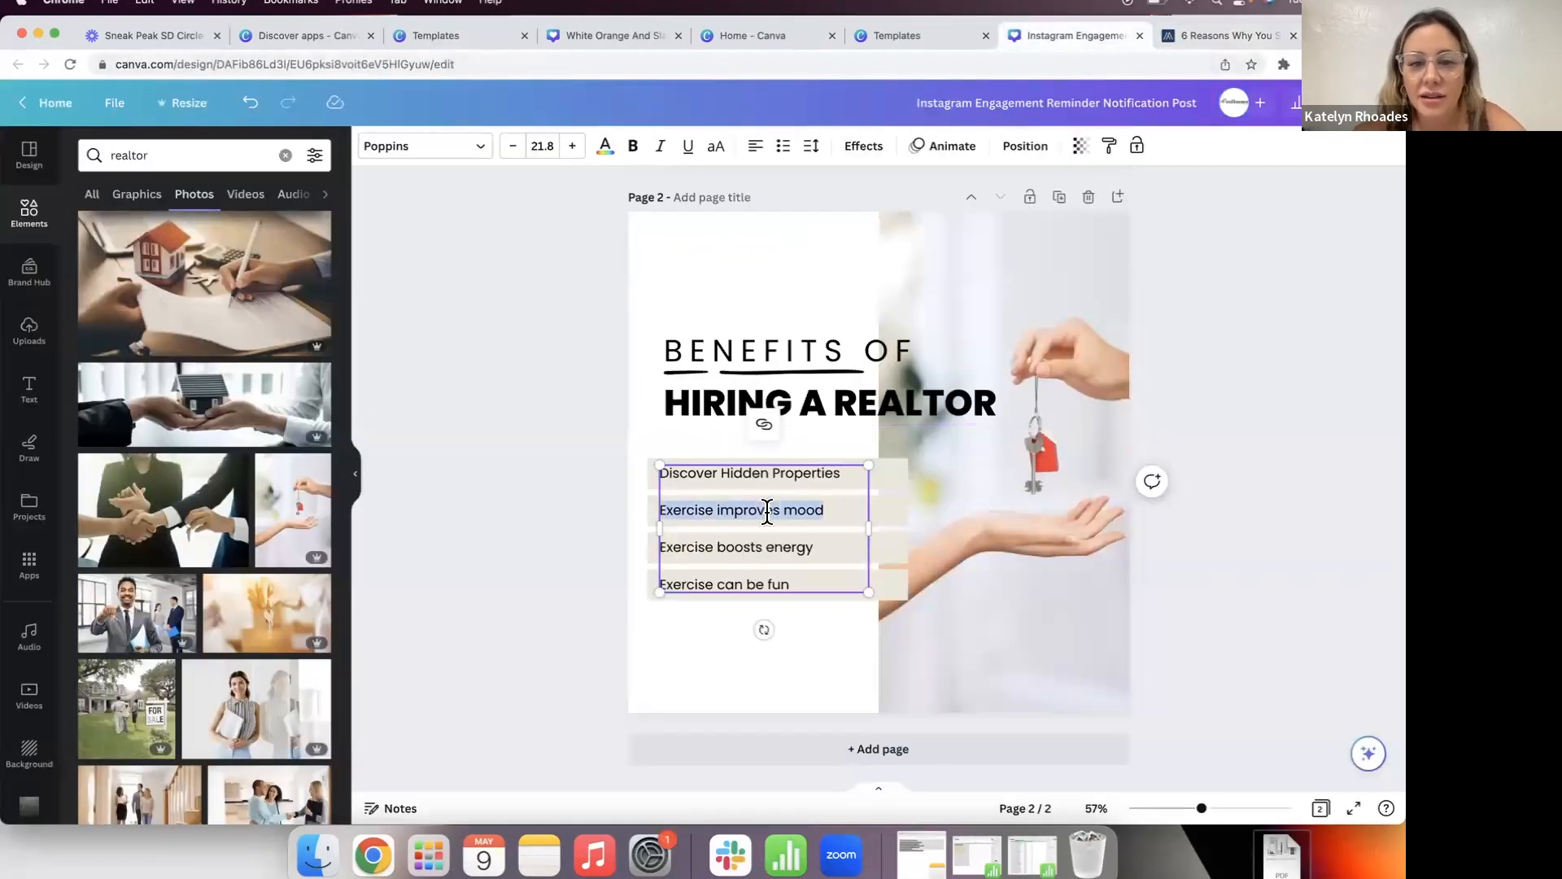
pyautogui.write('Educate you on homebu')
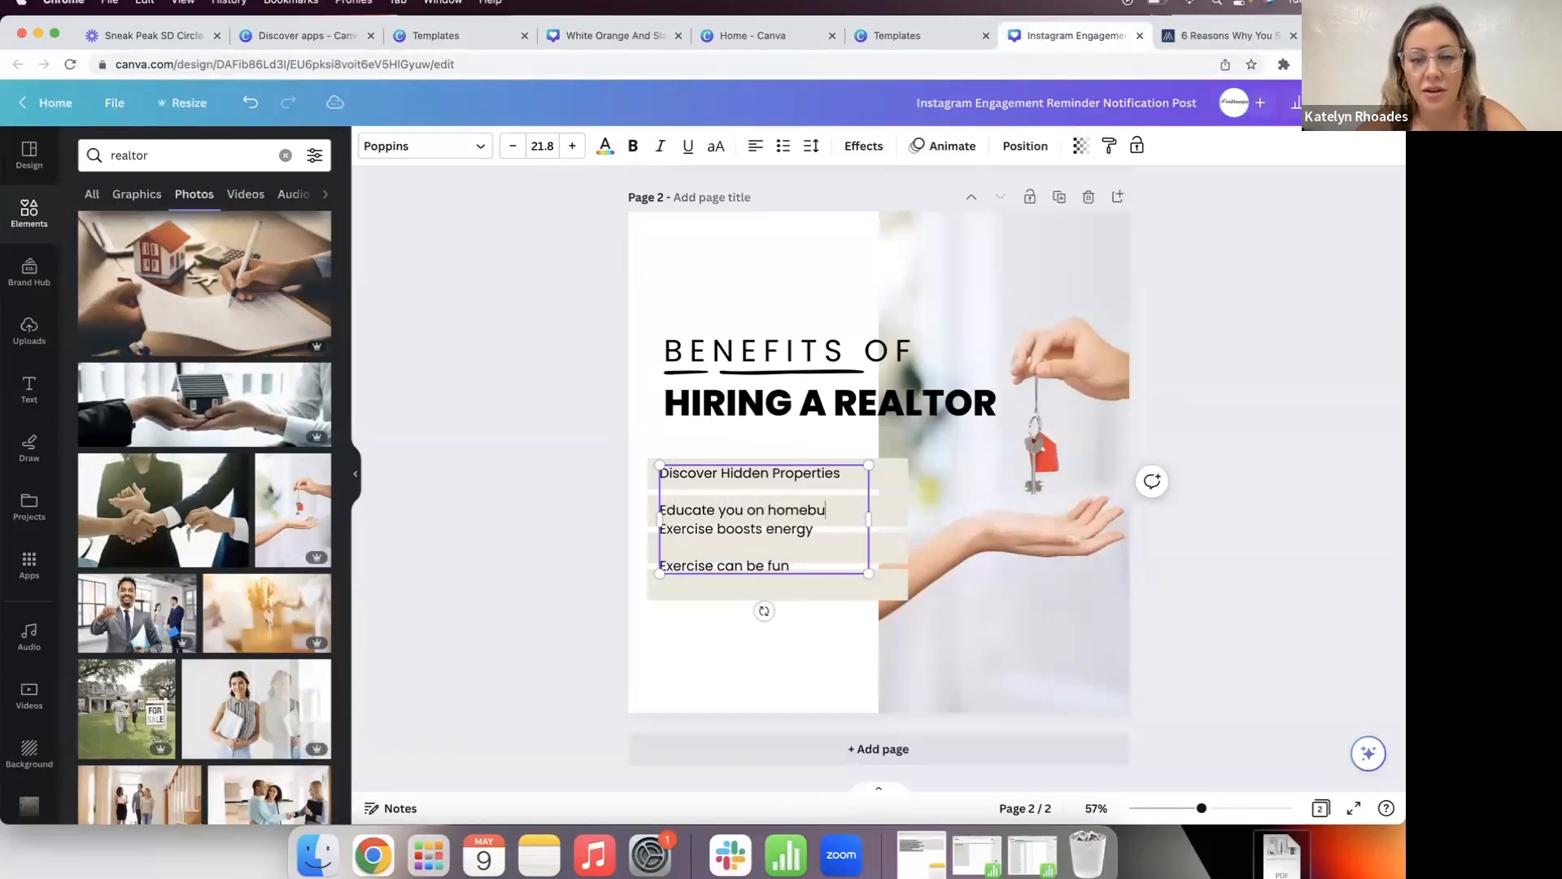
pyautogui.write('ying')
# Step: Replace the third bullet 'Exercise boosts energy' with 'Looks out for your best interest'
pyautogui.click(1220, 36)
pyautogui.scroll(-10, 727, 480)
pyautogui.scroll(-8, 724, 467)
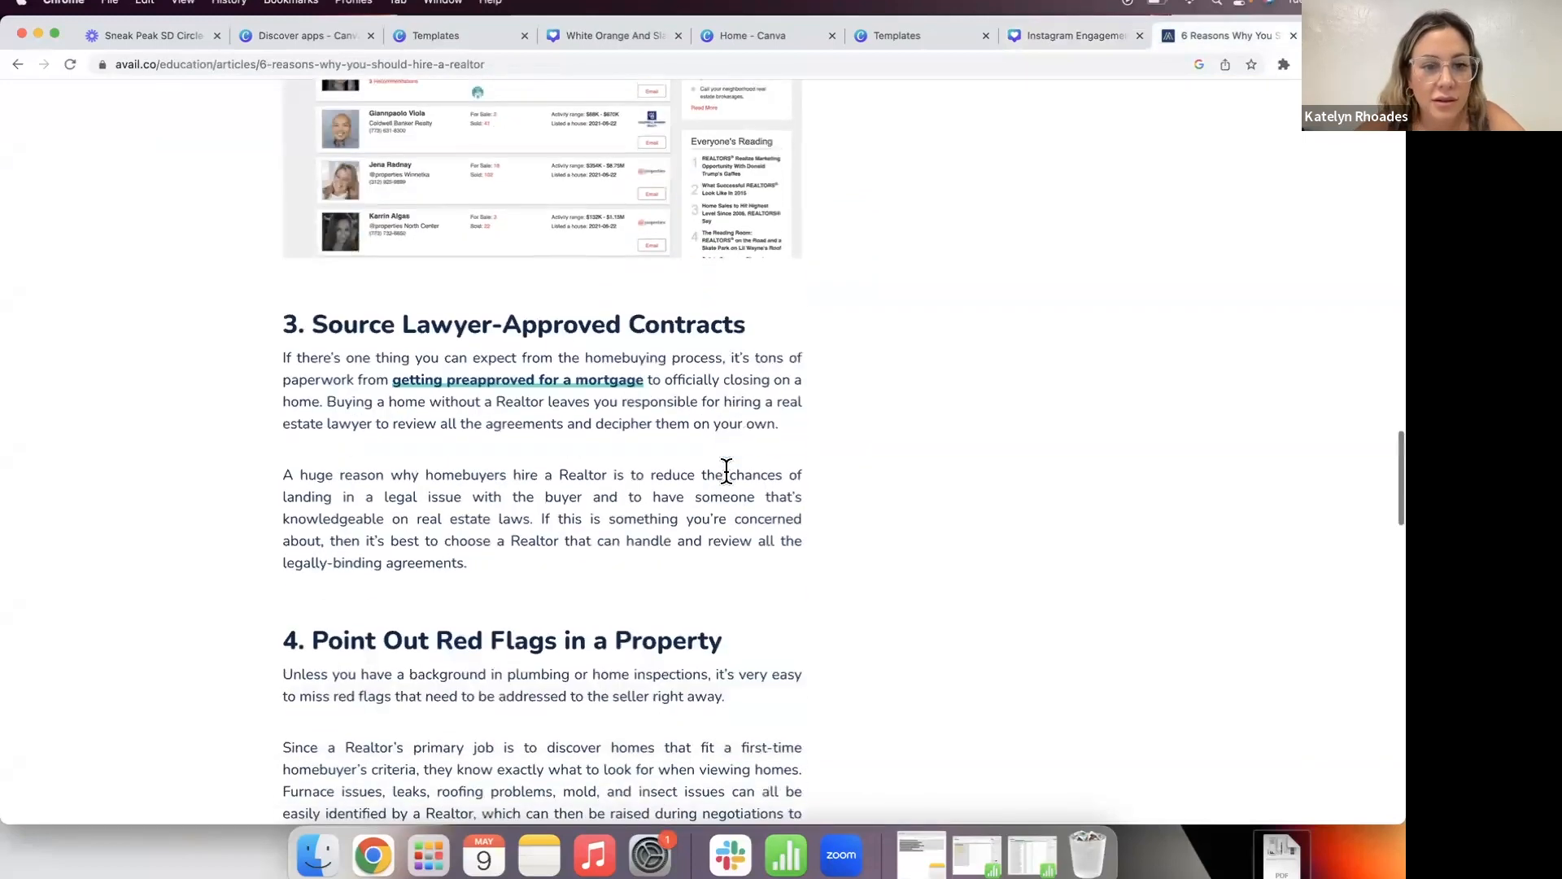
pyautogui.scroll(-1, 498, 523)
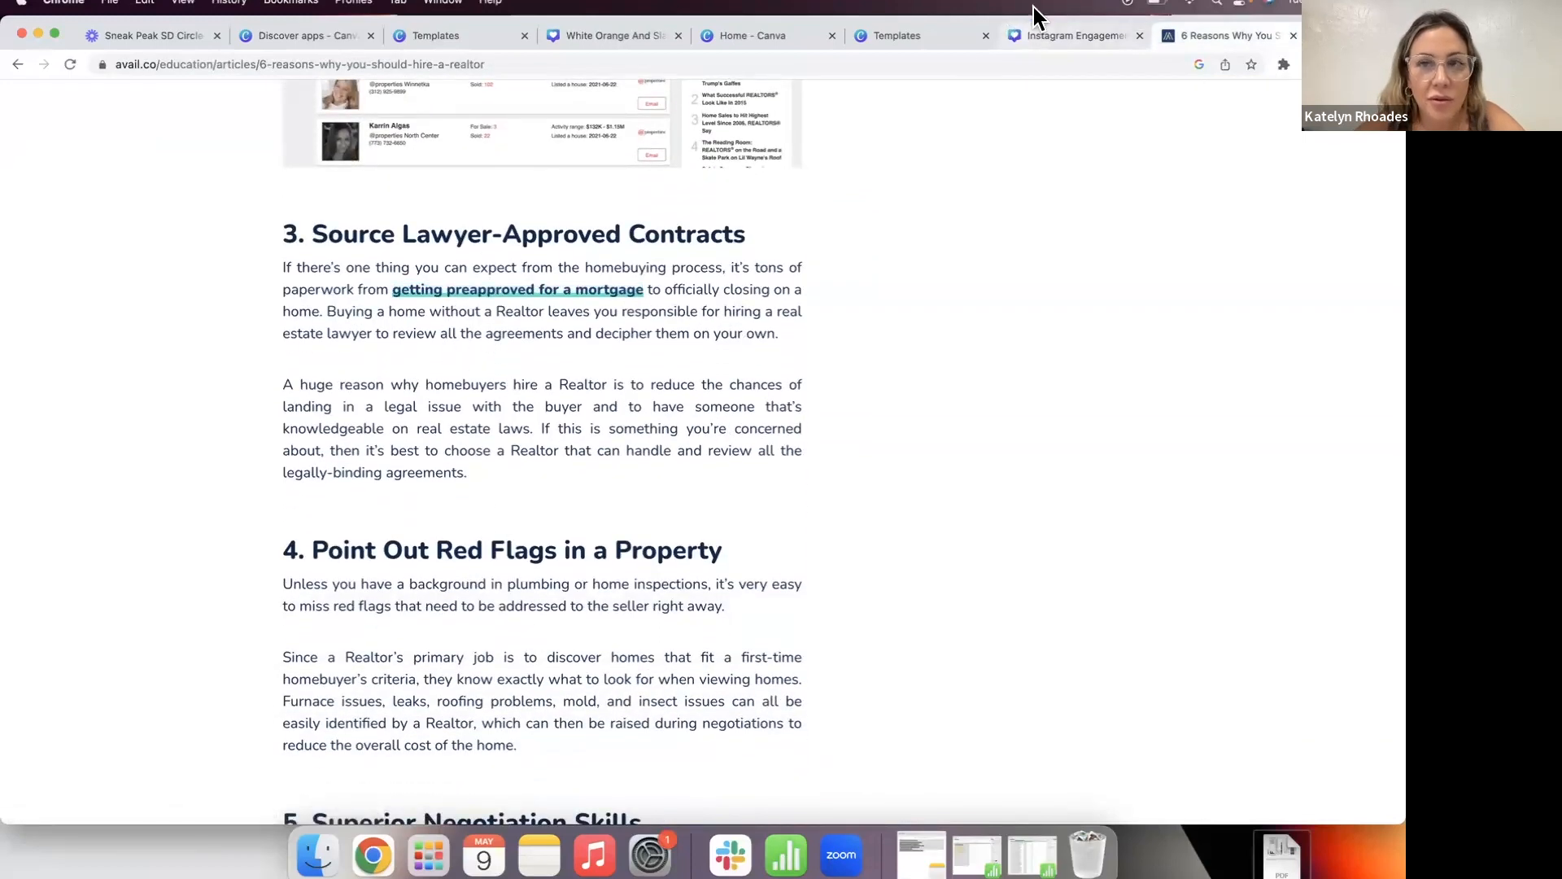
pyautogui.click(1058, 36)
pyautogui.tripleClick(711, 550)
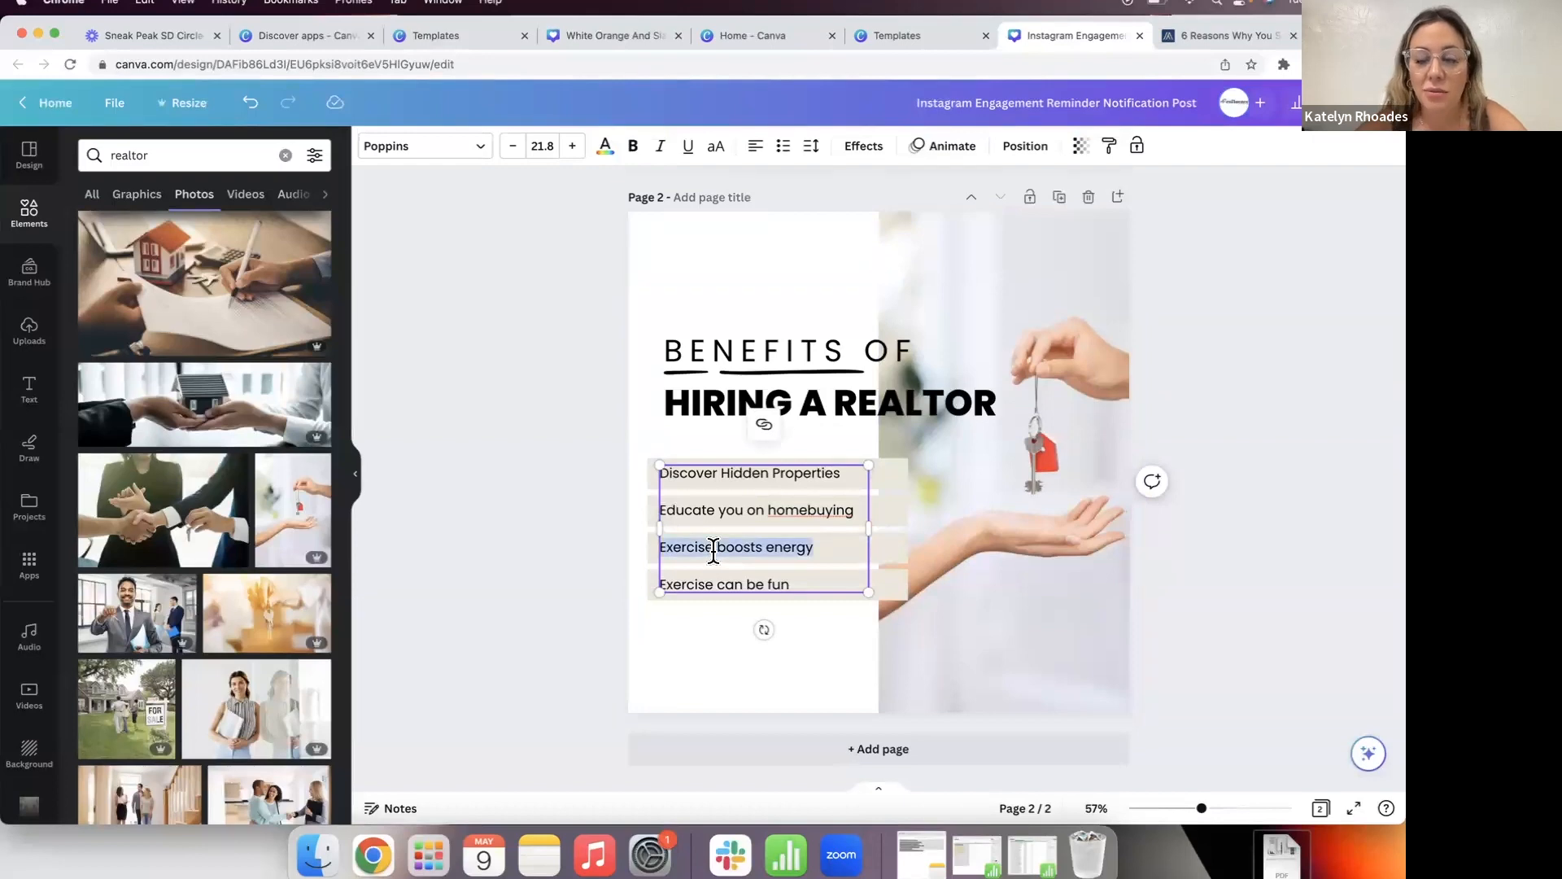
pyautogui.write('Poi')
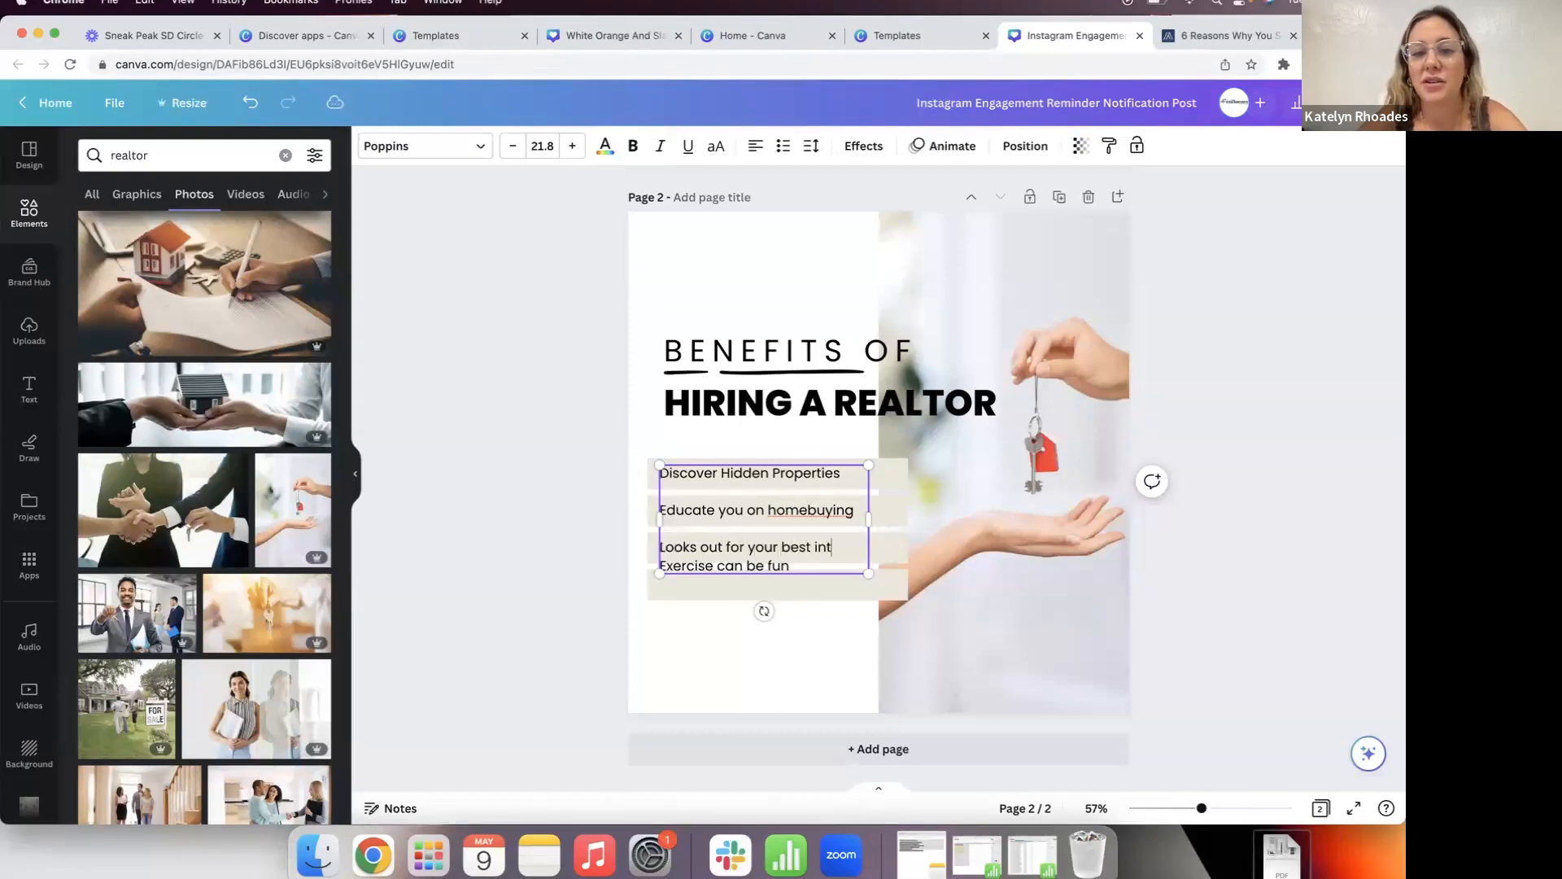
pyautogui.press('BackSpace')
pyautogui.write('est')
pyautogui.press('BackSpace')
pyautogui.press('BackSpace')
pyautogui.write('st')
pyautogui.press('BackSpace')
pyautogui.press('BackSpace')
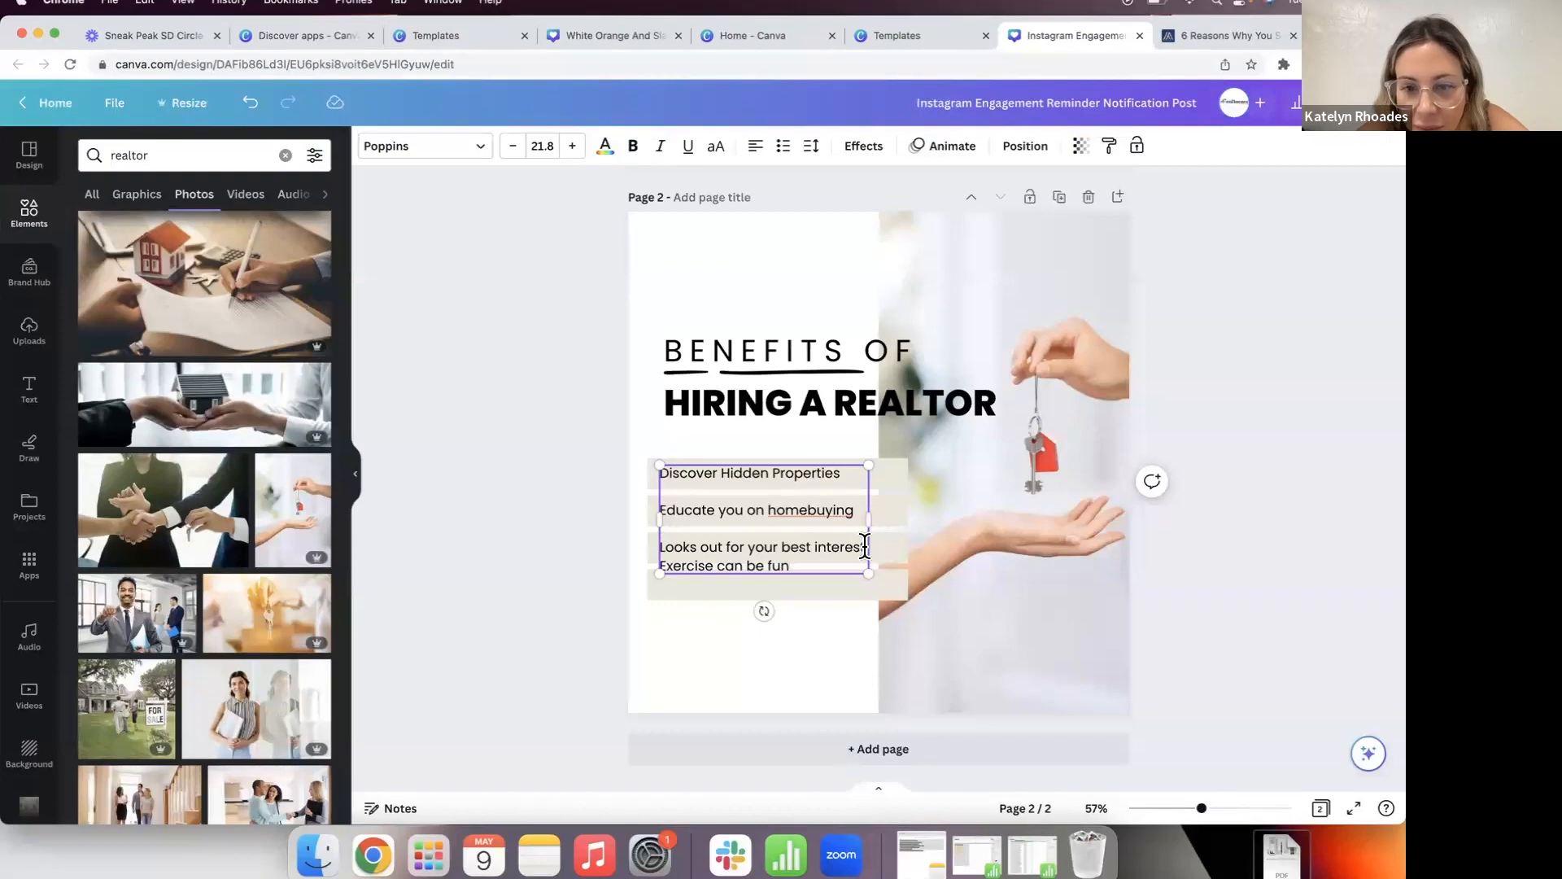
pyautogui.write('t')
# Step: Change the fourth bullet to 'Superior negotiation skills'
pyautogui.click(1187, 36)
pyautogui.scroll(-5, 615, 582)
pyautogui.scroll(-2, 616, 584)
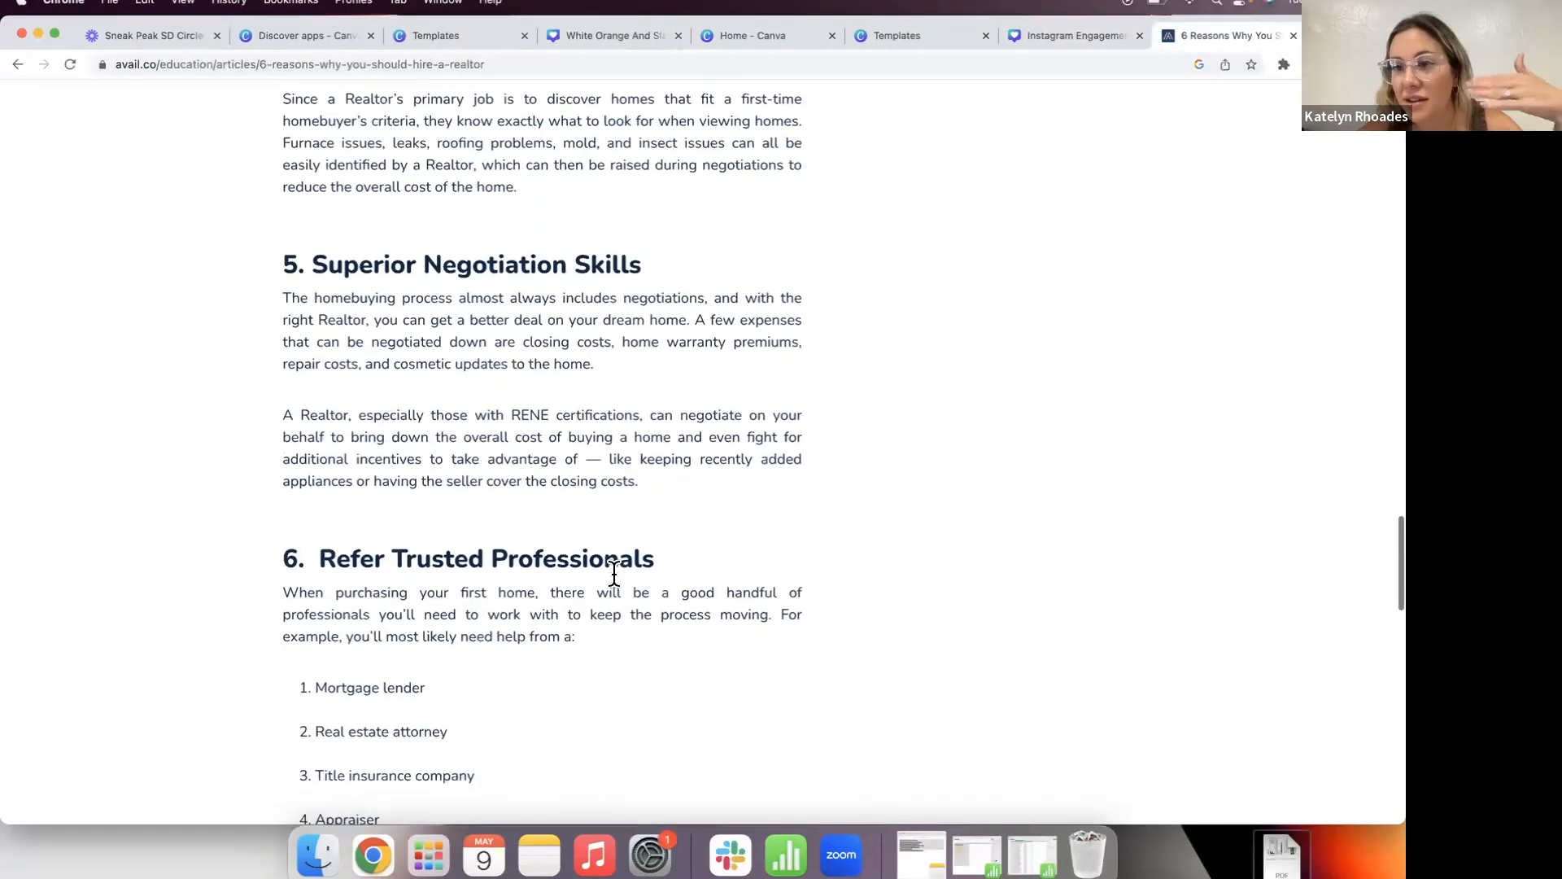
pyautogui.scroll(-3, 614, 574)
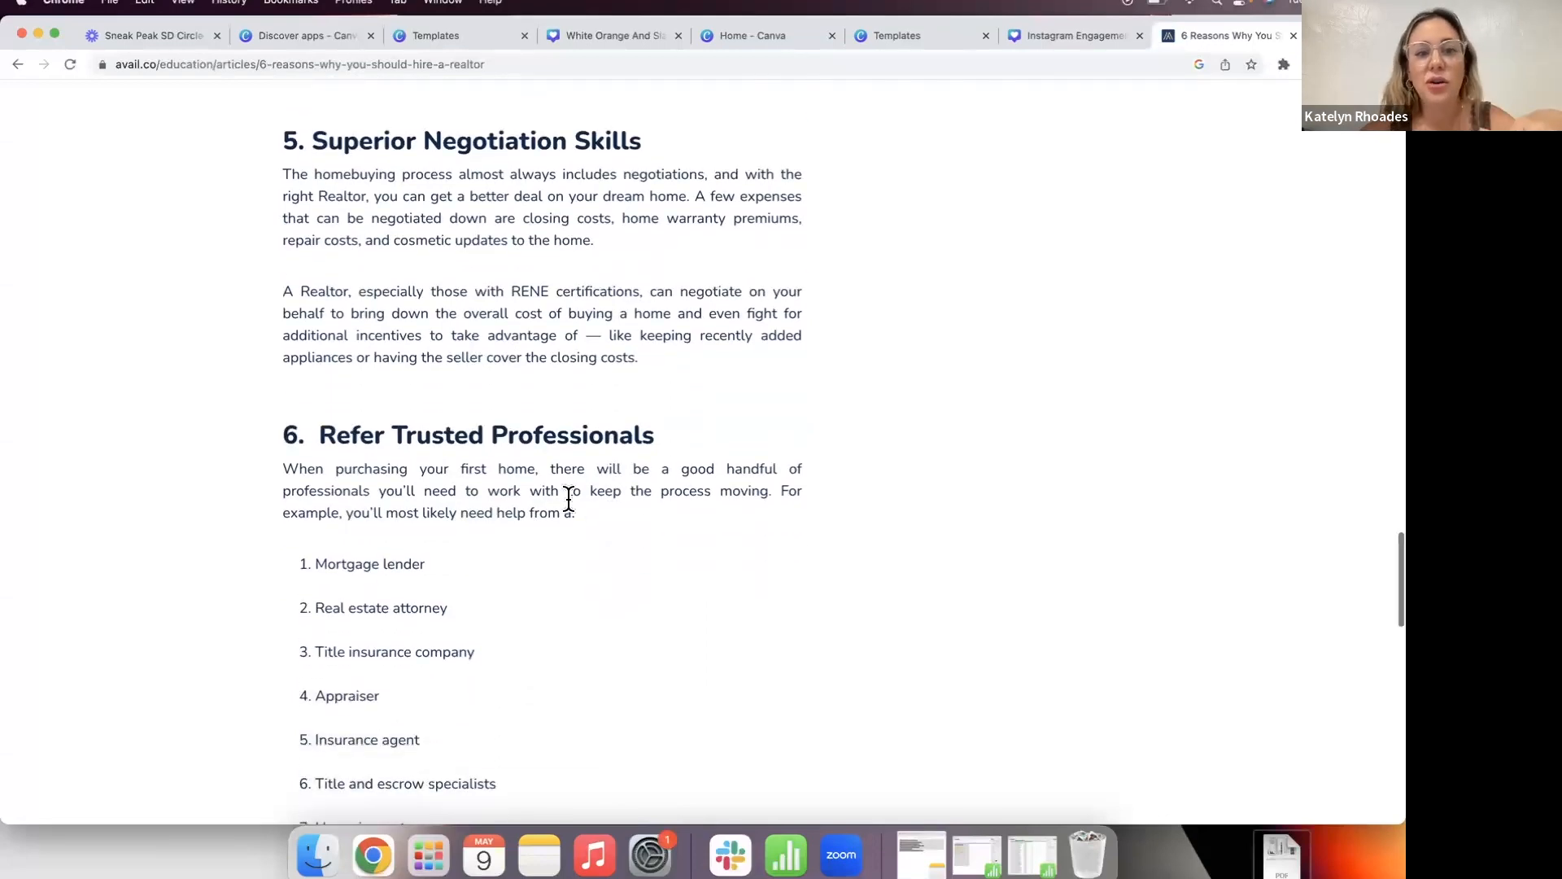
pyautogui.scroll(1, 433, 443)
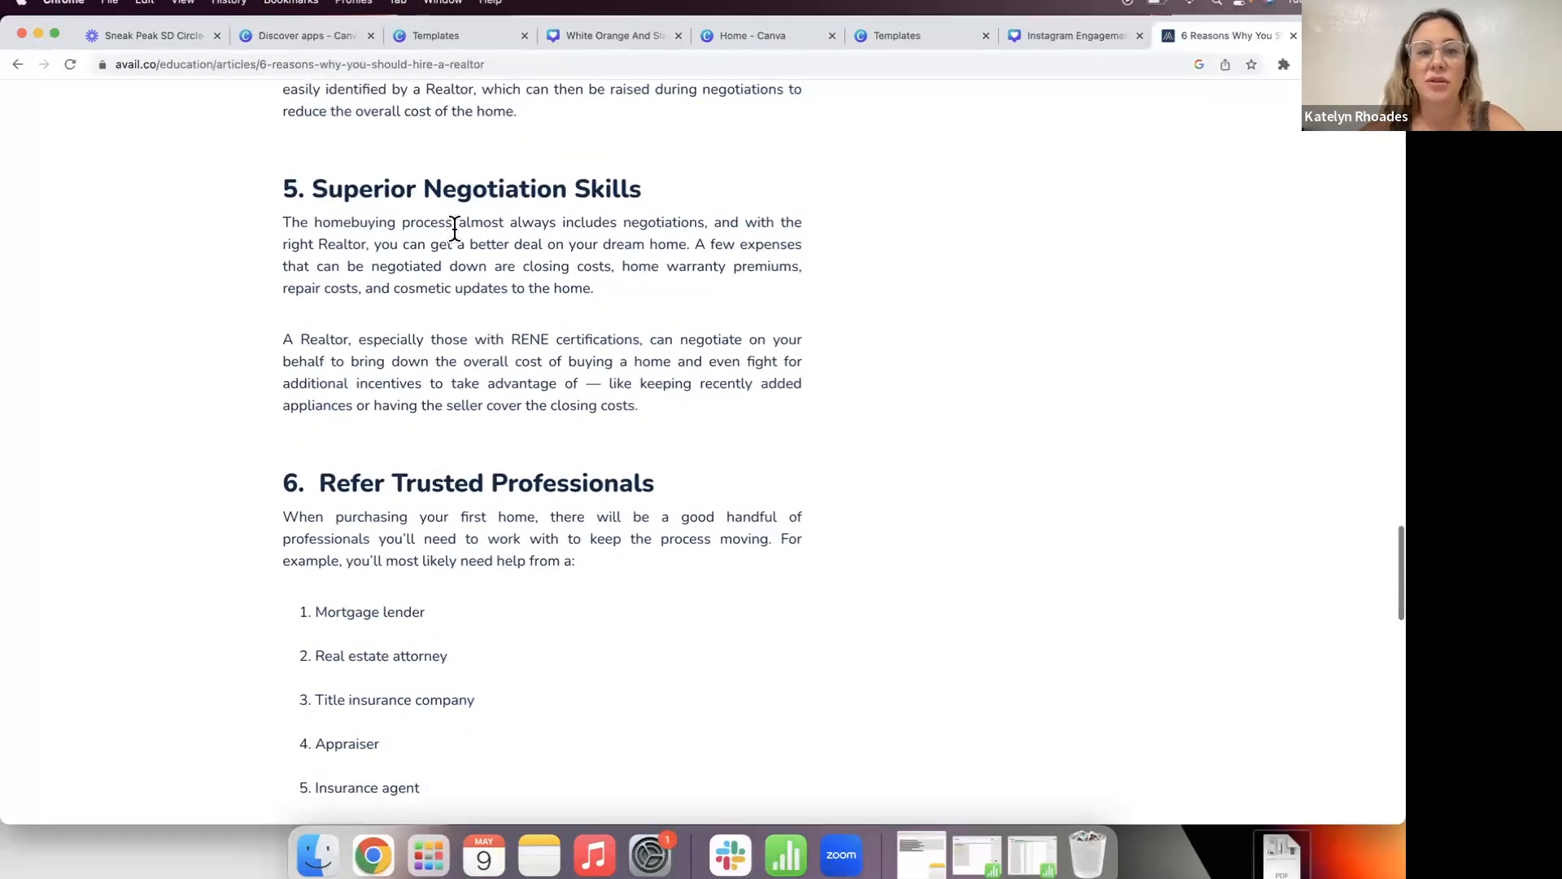
pyautogui.scroll(-2, 454, 230)
pyautogui.scroll(2, 672, 96)
pyautogui.click(1082, 41)
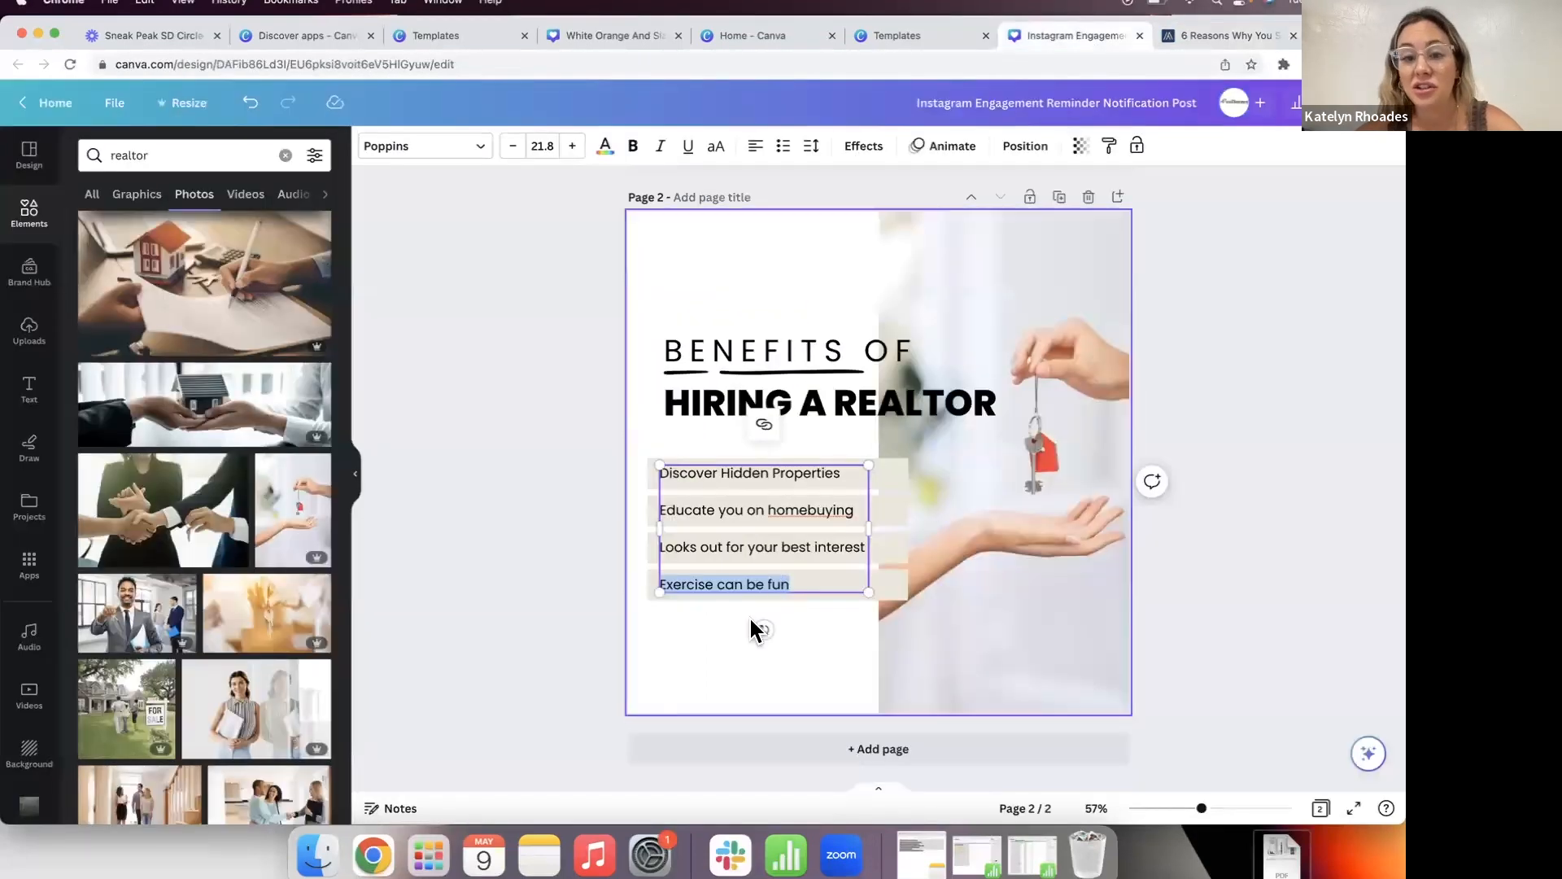
pyautogui.write('Superior negotiation skills')
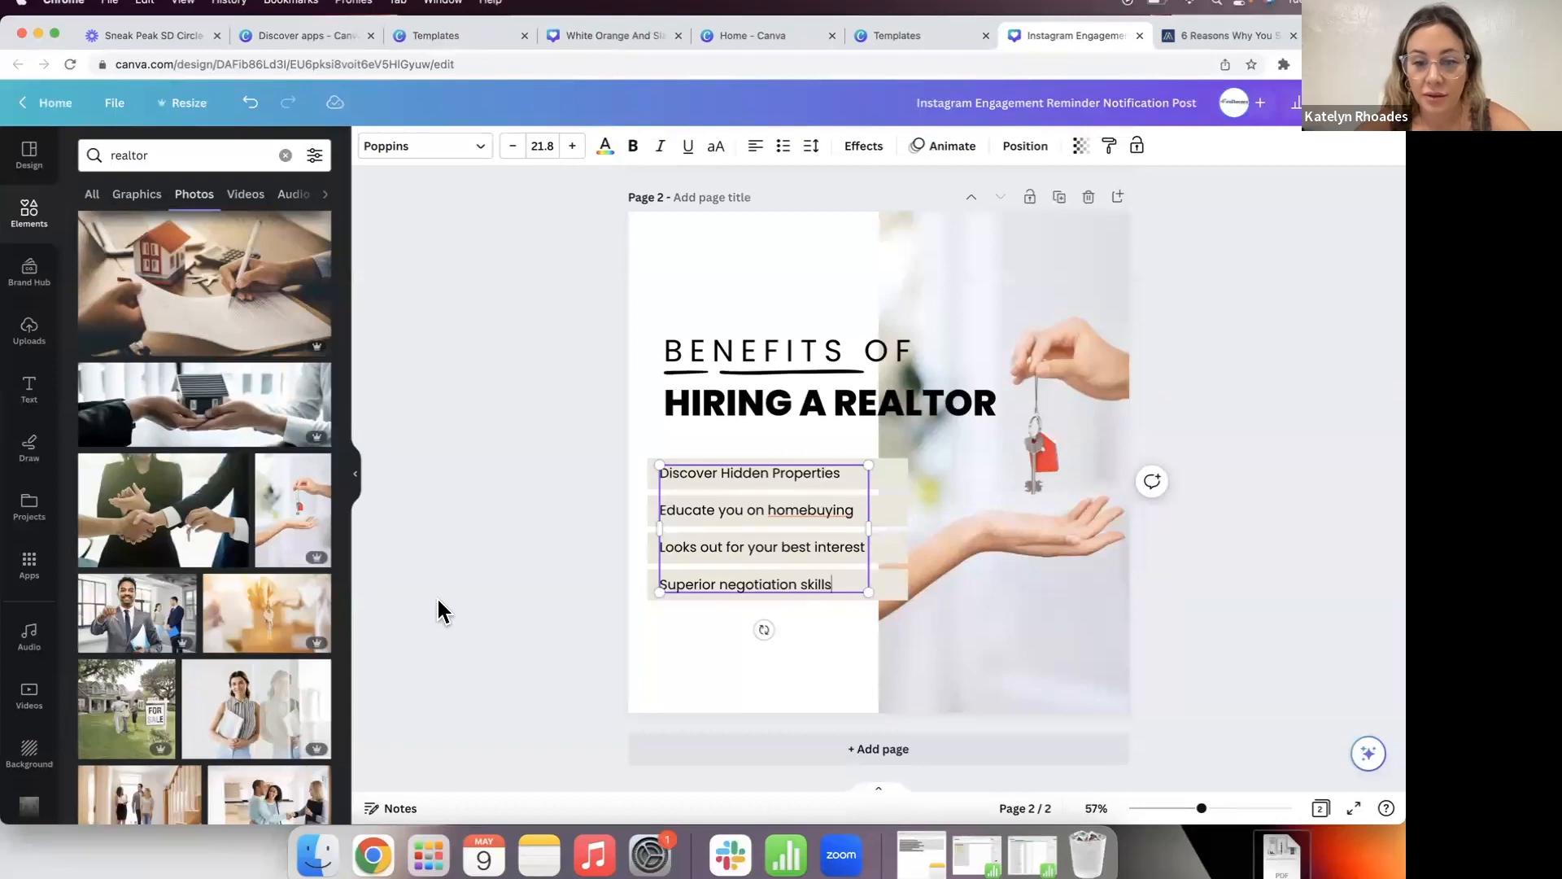
pyautogui.click(439, 602)
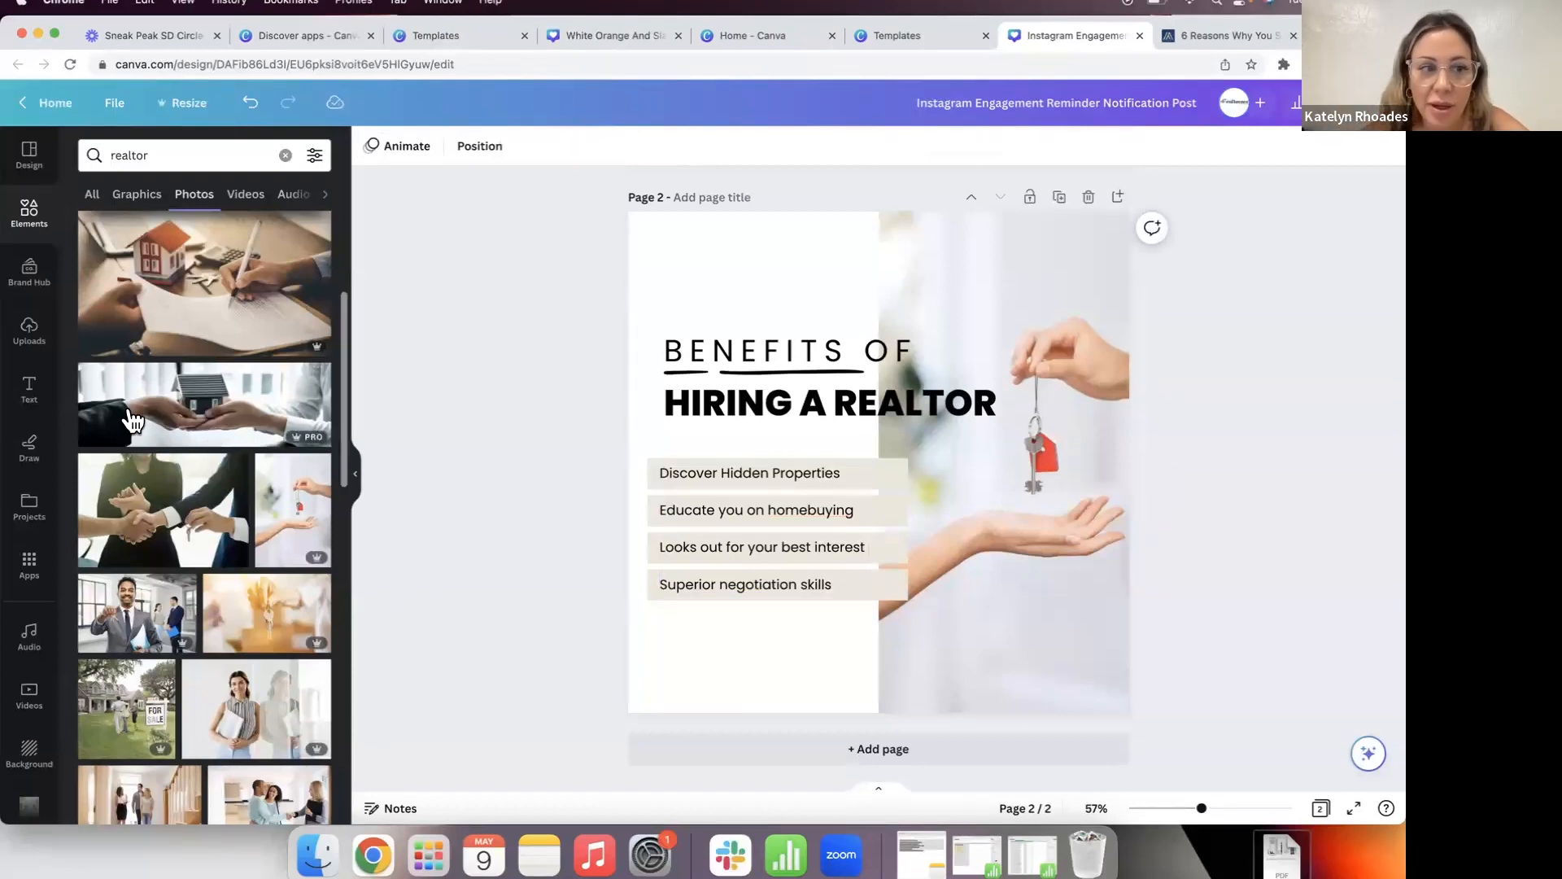
# Step: Add a small black circle shape near the bottom of page 2
pyautogui.click(29, 212)
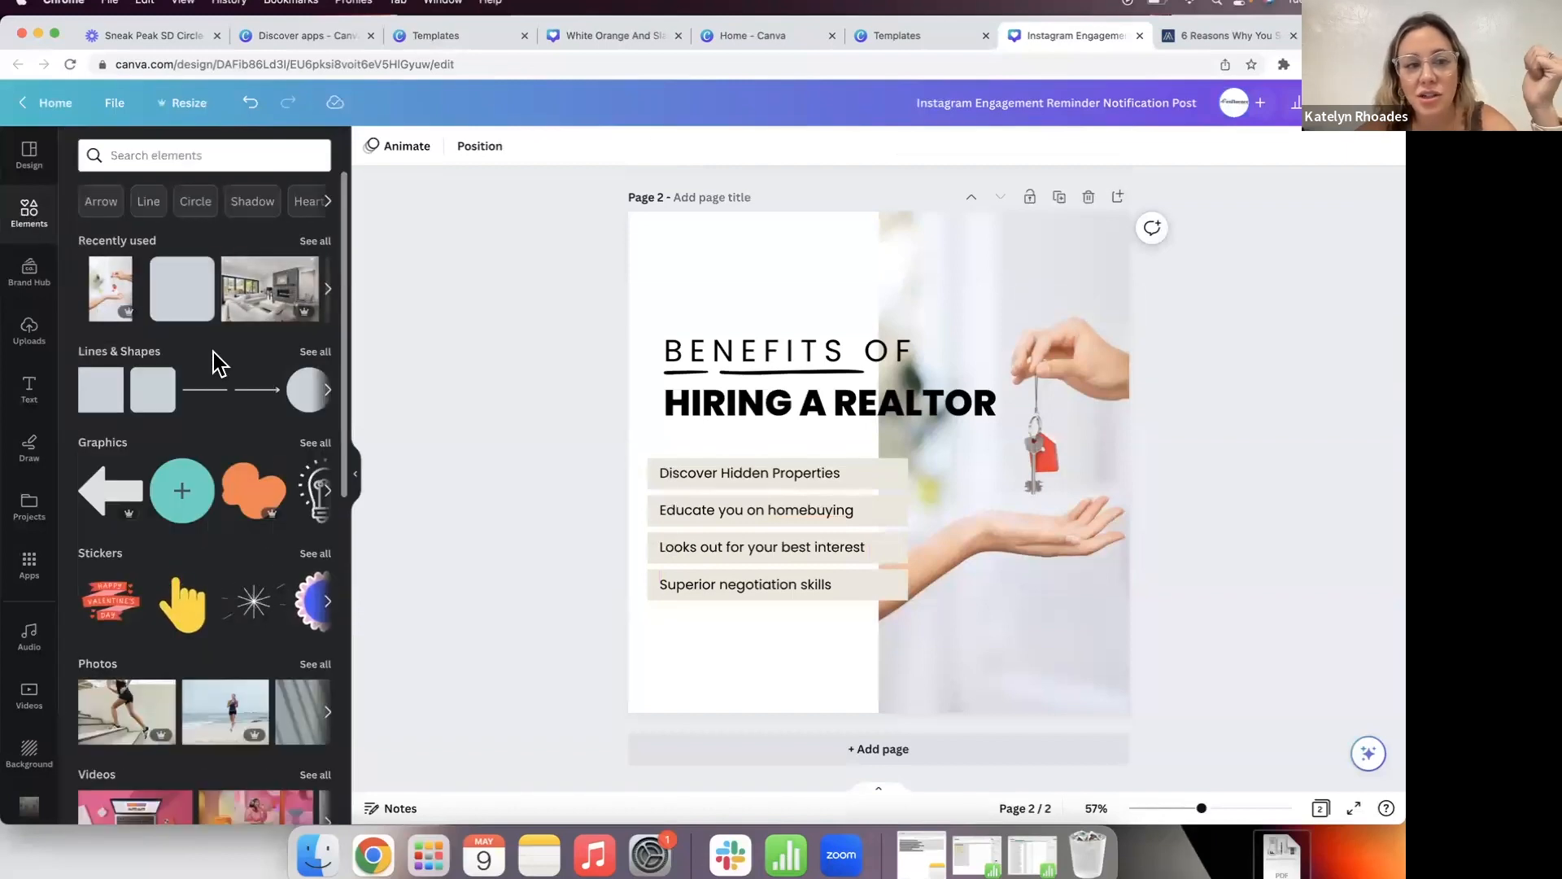
pyautogui.click(308, 390)
pyautogui.moveTo(914, 496); pyautogui.dragTo(746, 665)
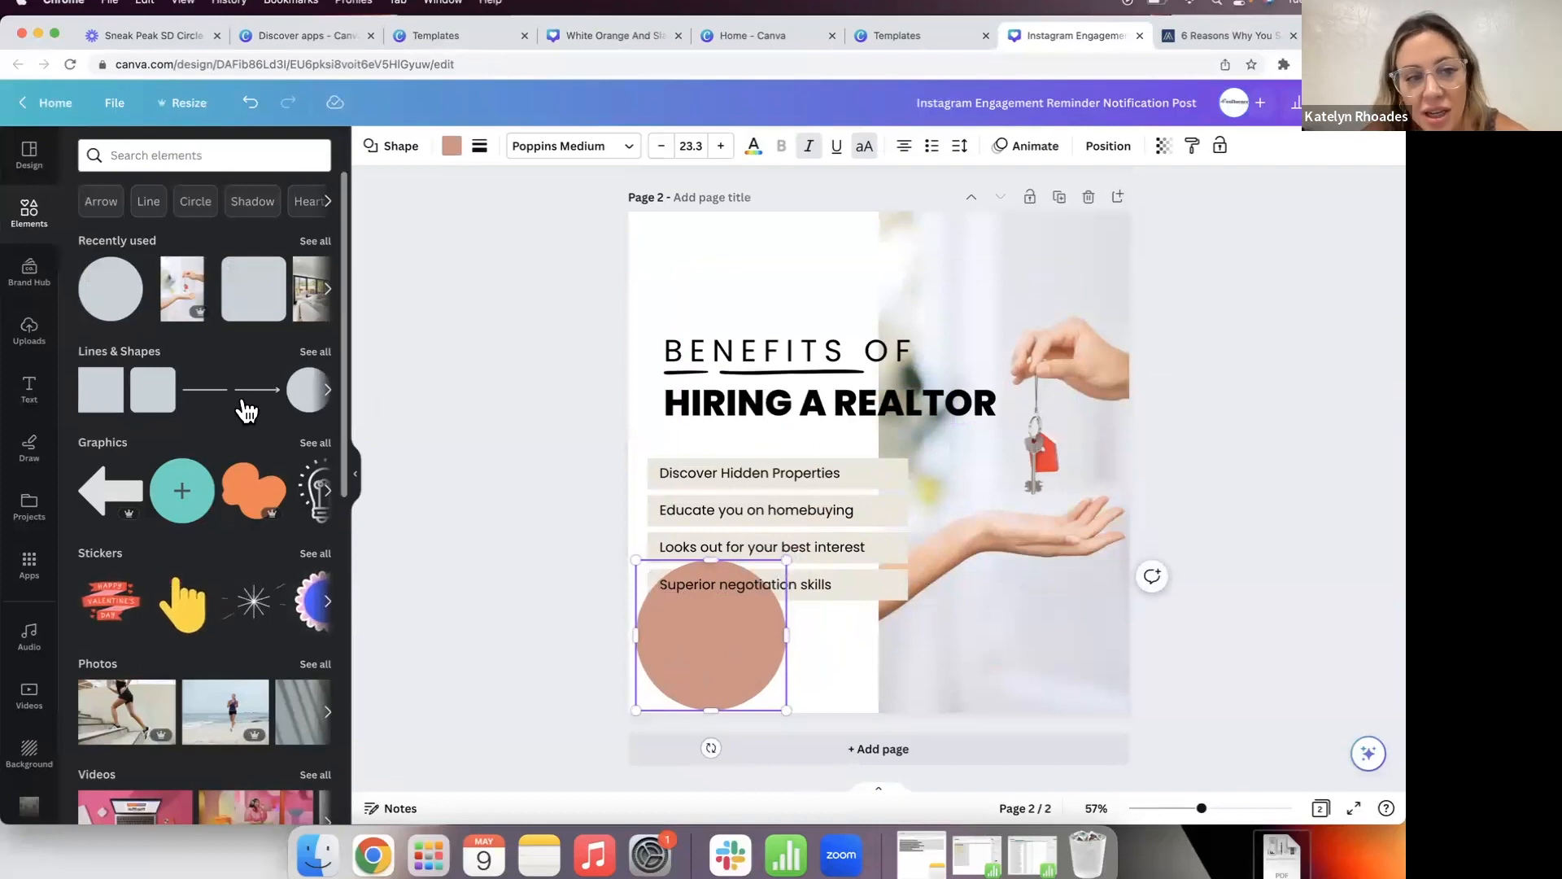
pyautogui.moveTo(784, 560); pyautogui.dragTo(722, 623)
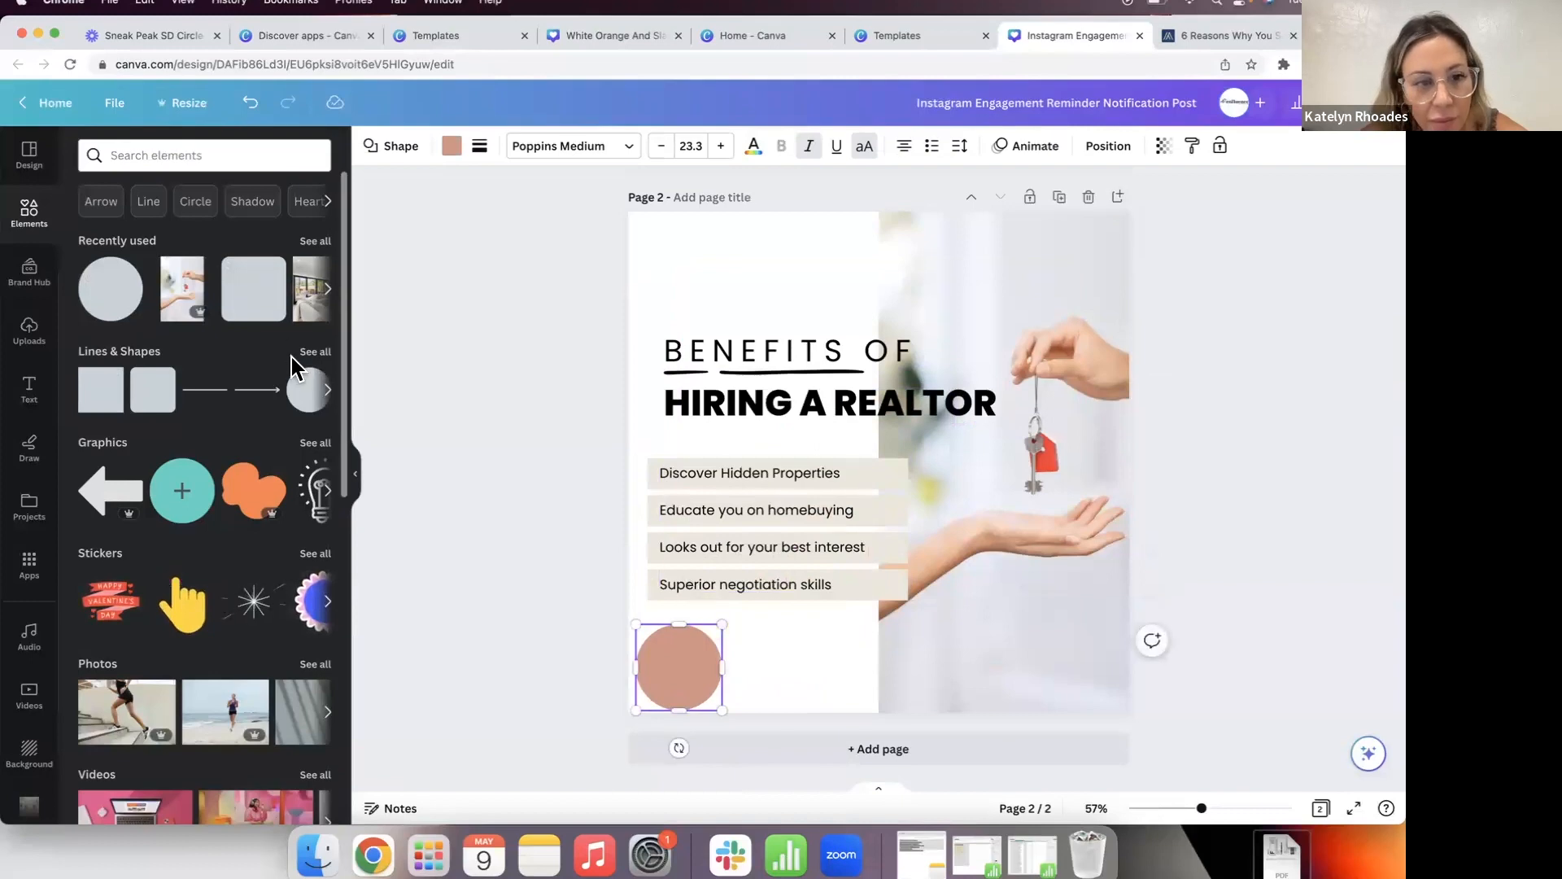
pyautogui.click(450, 147)
pyautogui.click(180, 247)
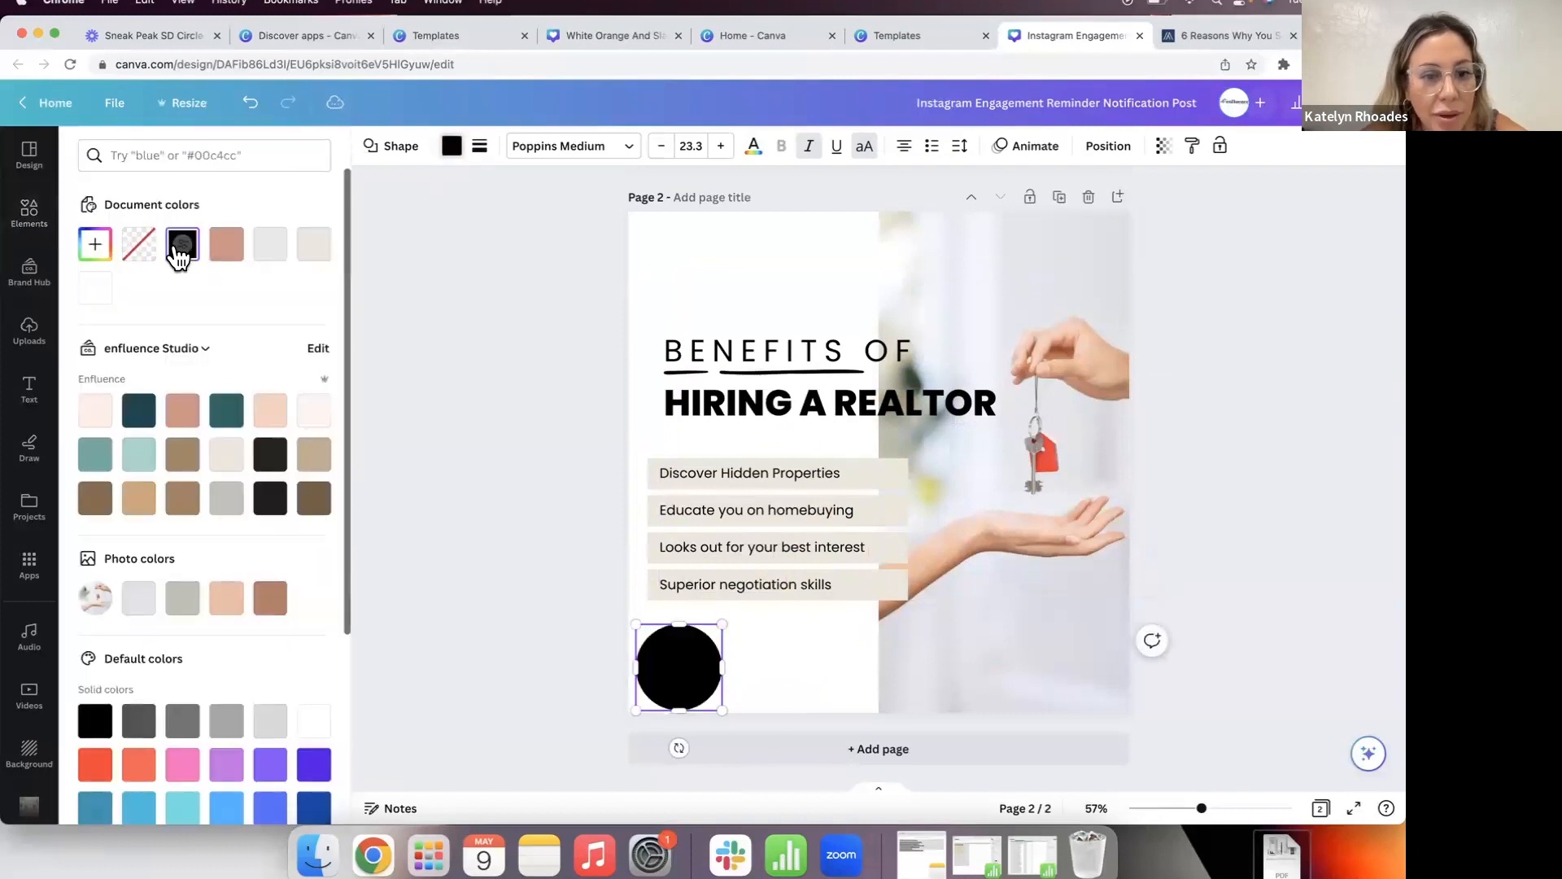
pyautogui.click(511, 344)
pyautogui.moveTo(672, 660); pyautogui.dragTo(677, 656)
pyautogui.click(516, 611)
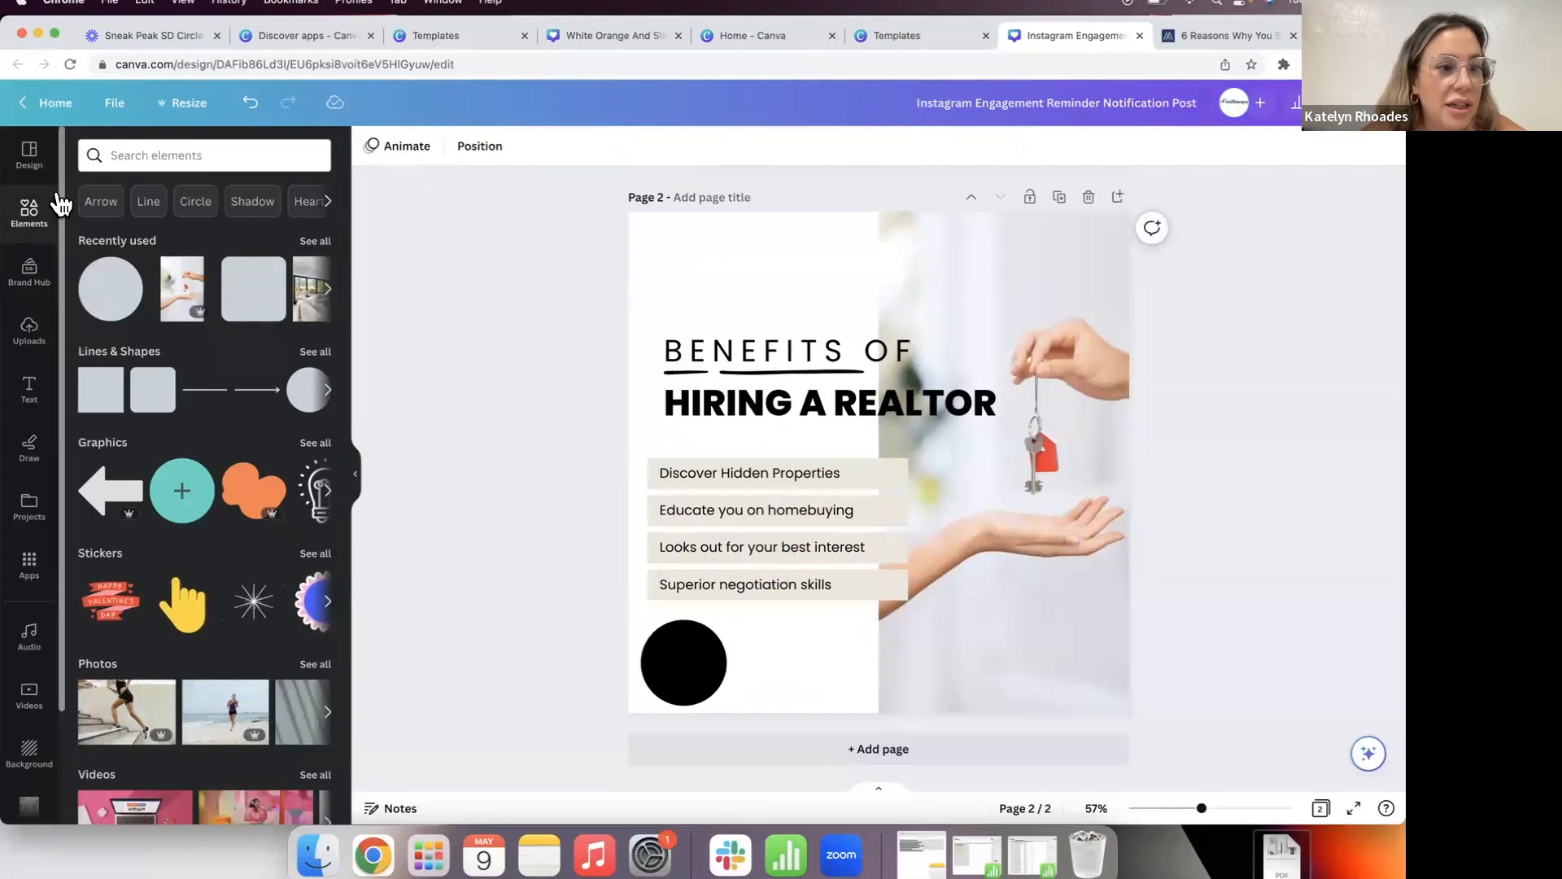
# Step: Search elements for 'photo circle' and fit a circular frame centred over the black circle
pyautogui.click(166, 156)
pyautogui.write('photo')
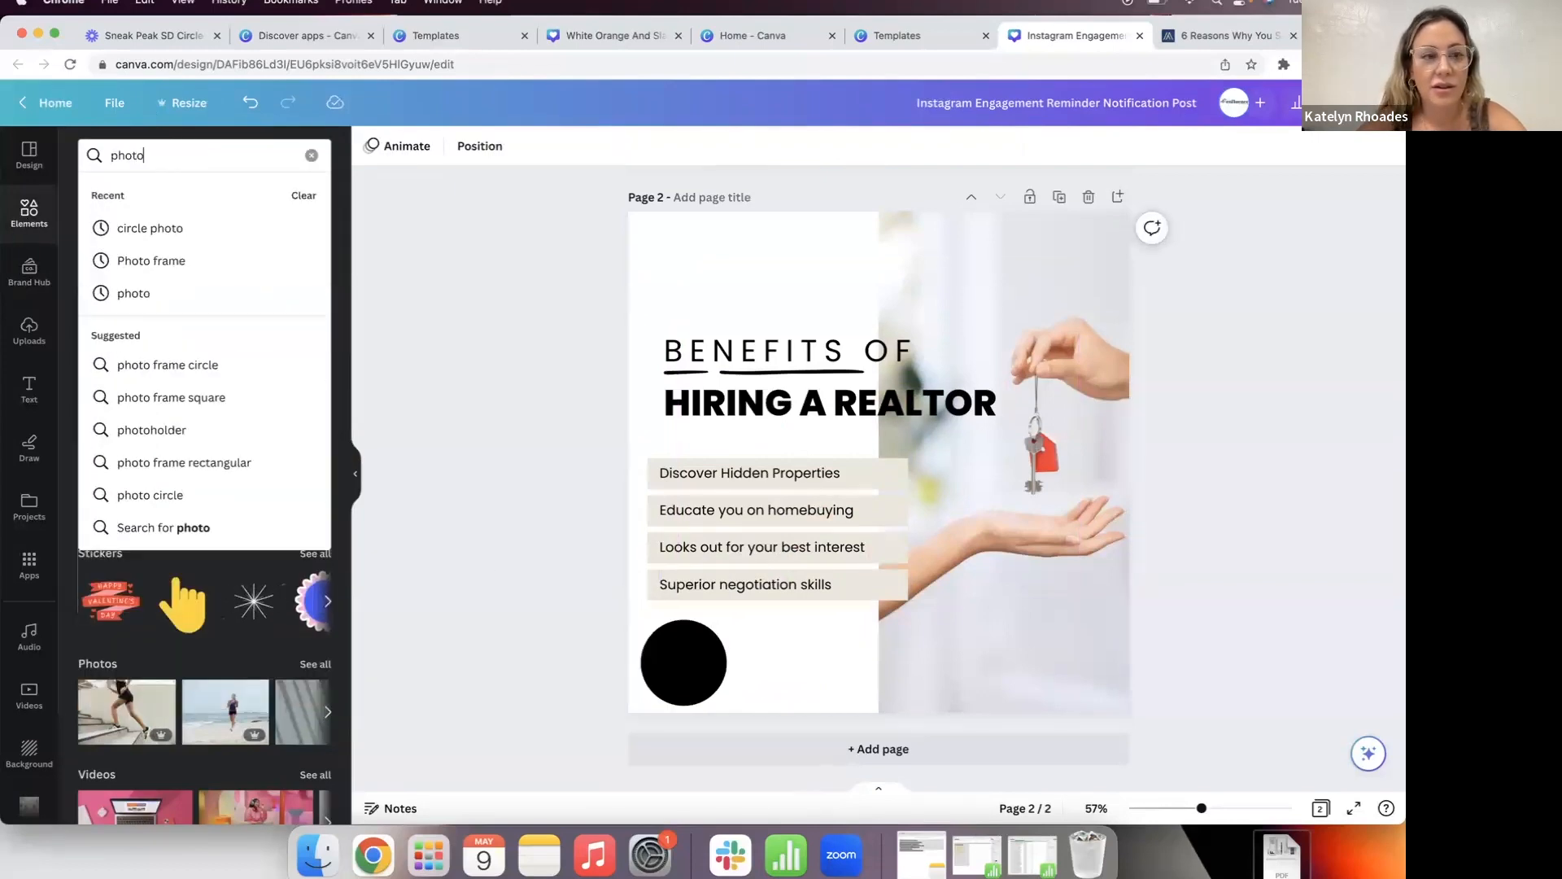
pyautogui.write(' c')
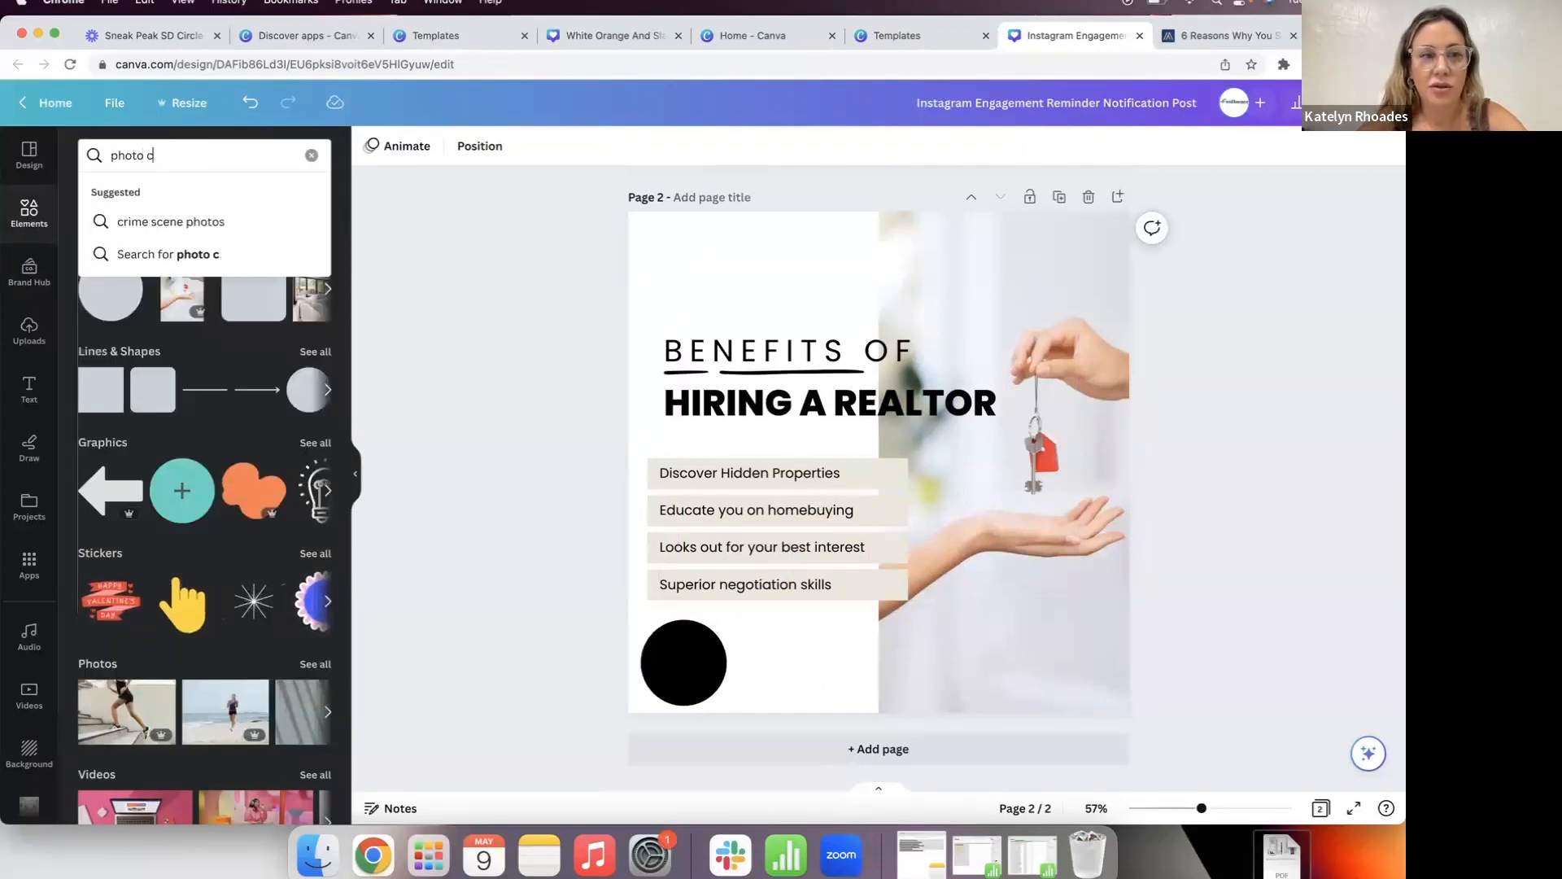
pyautogui.write('ircle')
pyautogui.press('Return')
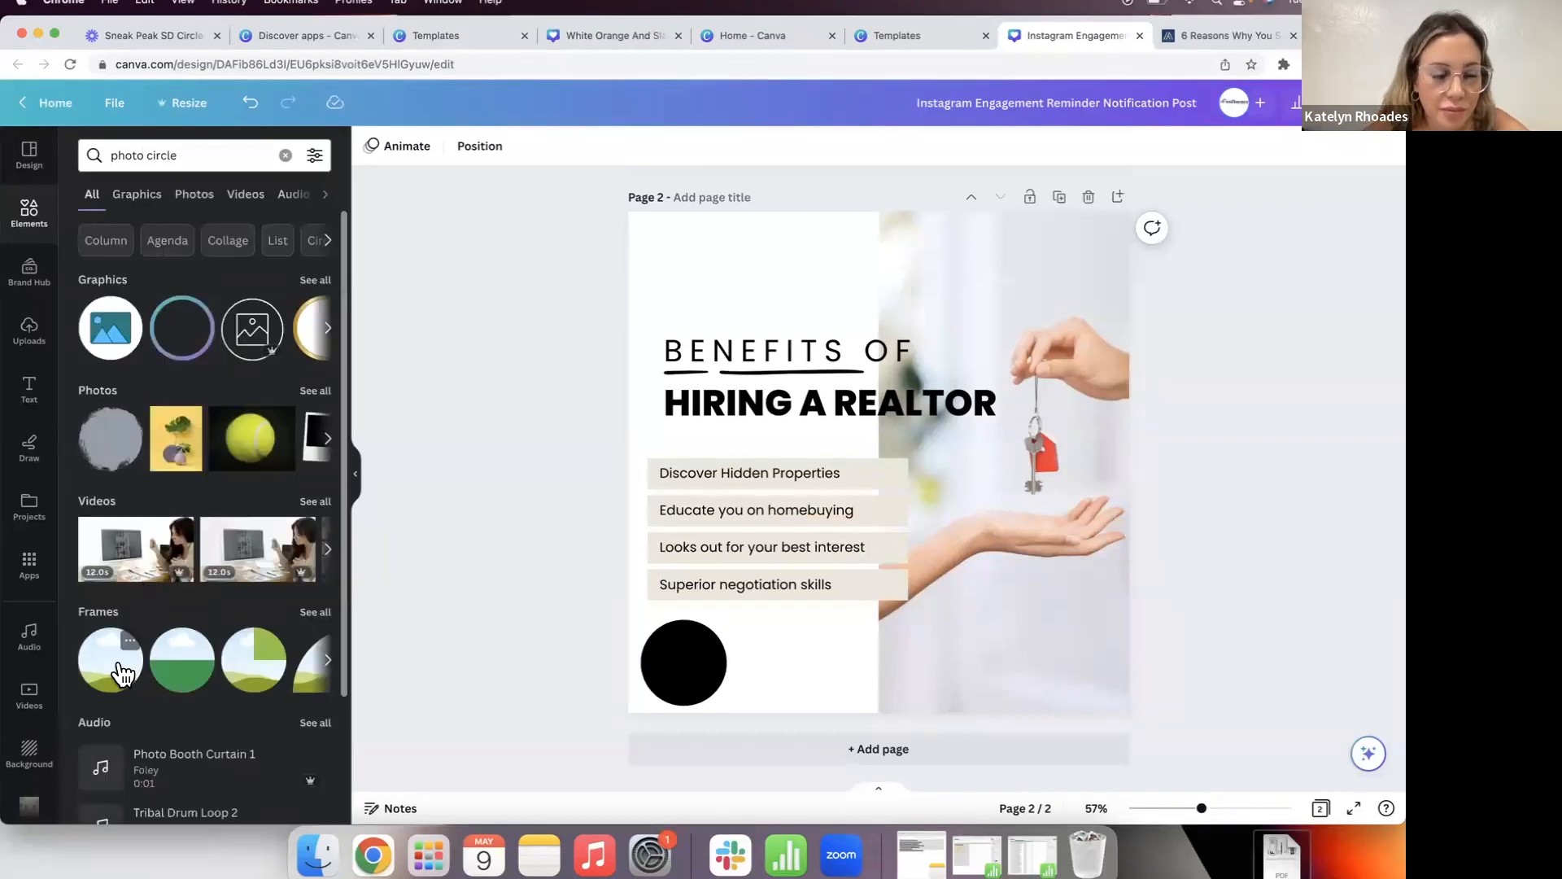
pyautogui.click(118, 665)
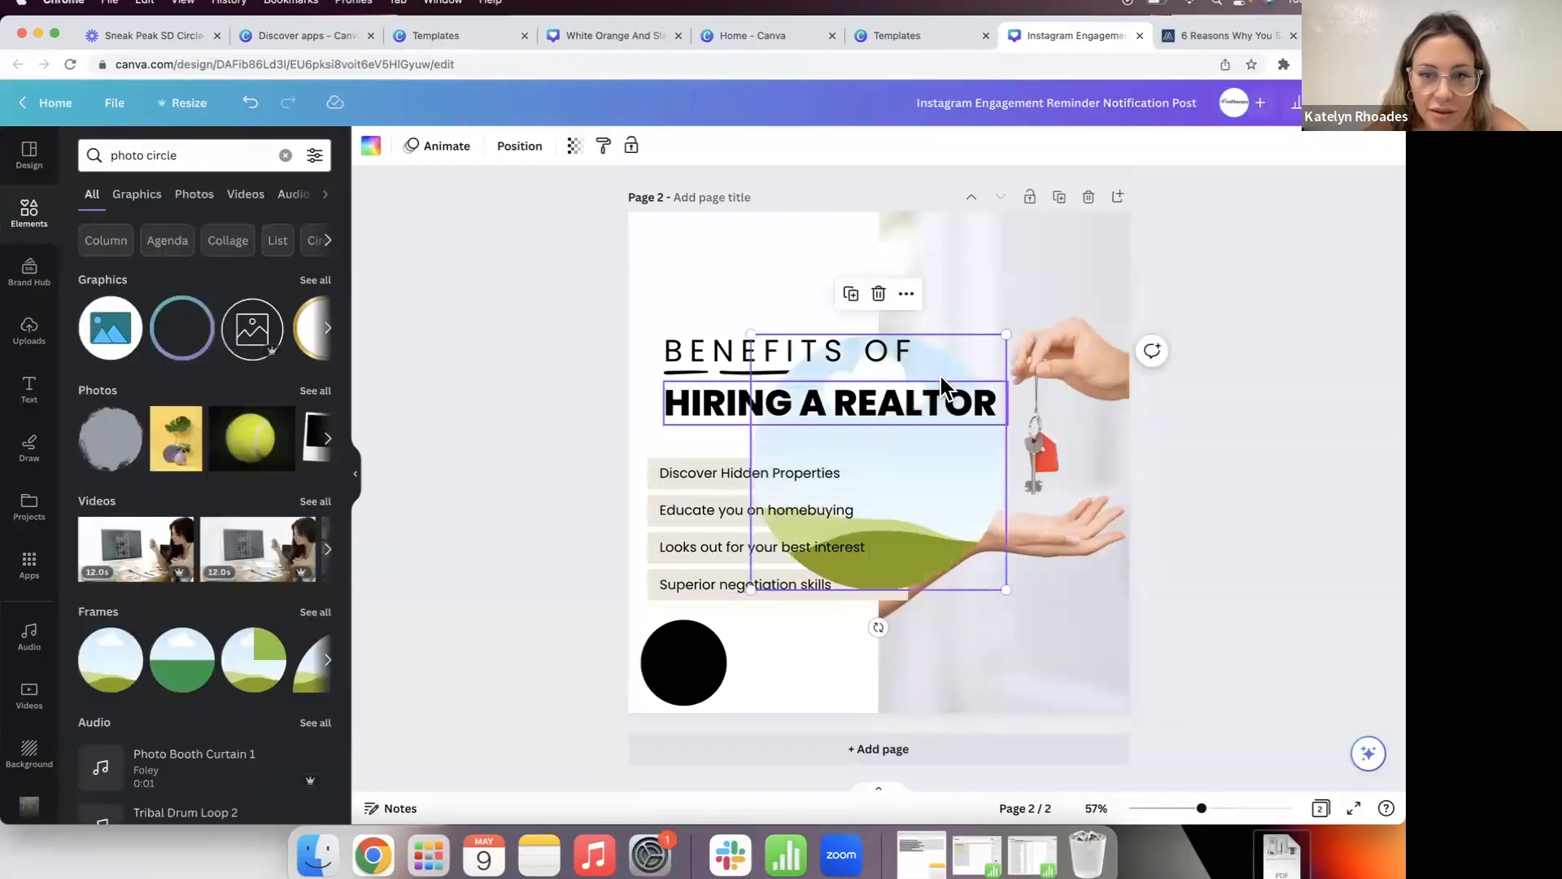
pyautogui.moveTo(1011, 328); pyautogui.dragTo(892, 466)
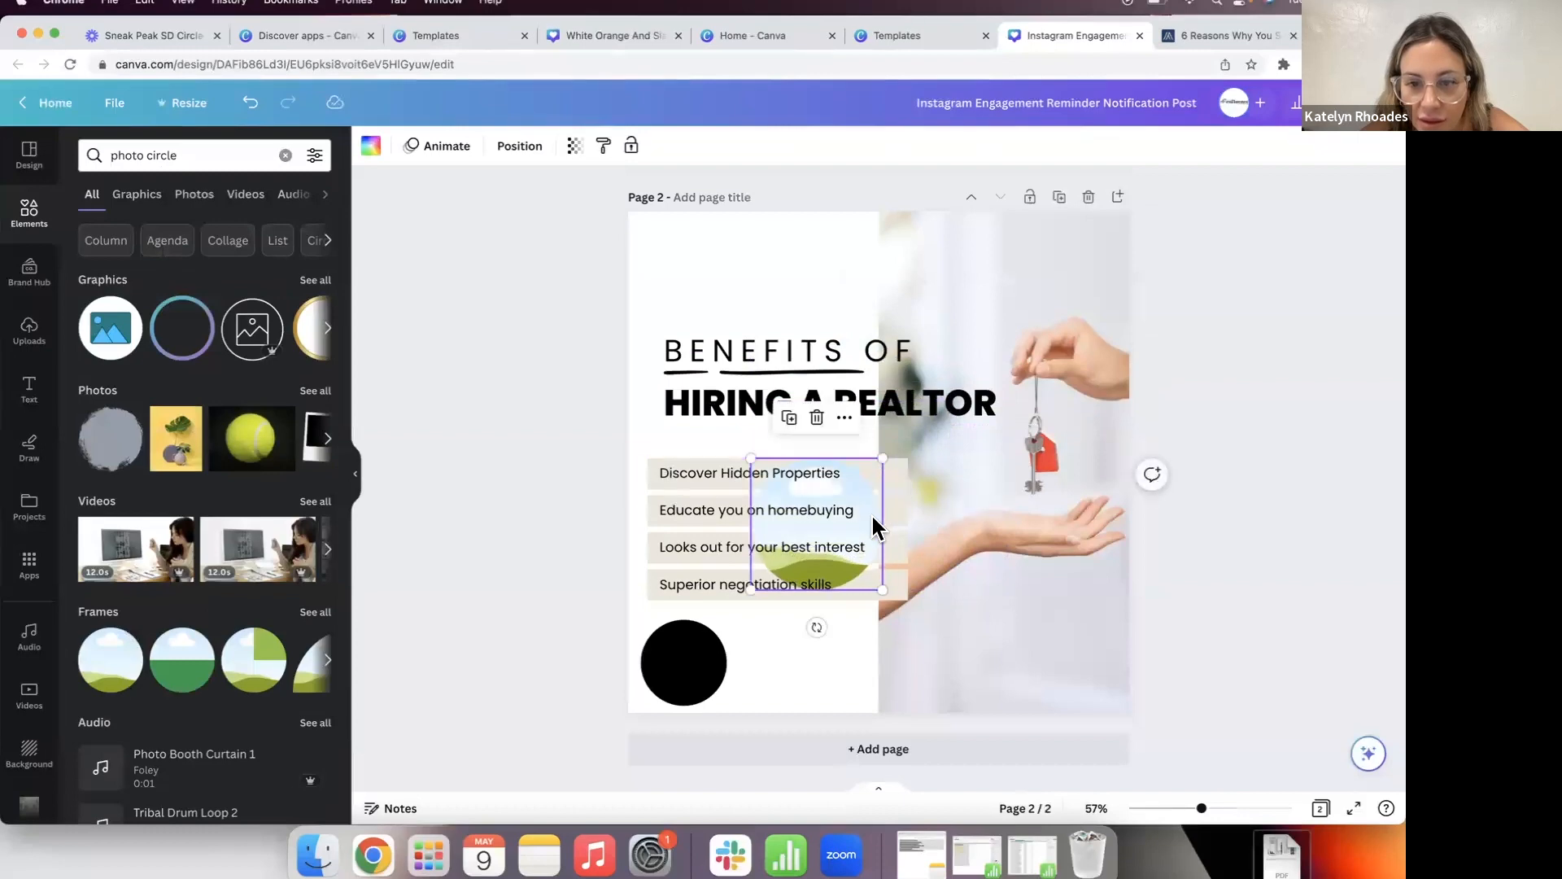
pyautogui.moveTo(872, 529); pyautogui.dragTo(779, 639)
pyautogui.moveTo(793, 567); pyautogui.dragTo(726, 623)
pyautogui.moveTo(680, 673); pyautogui.dragTo(680, 669)
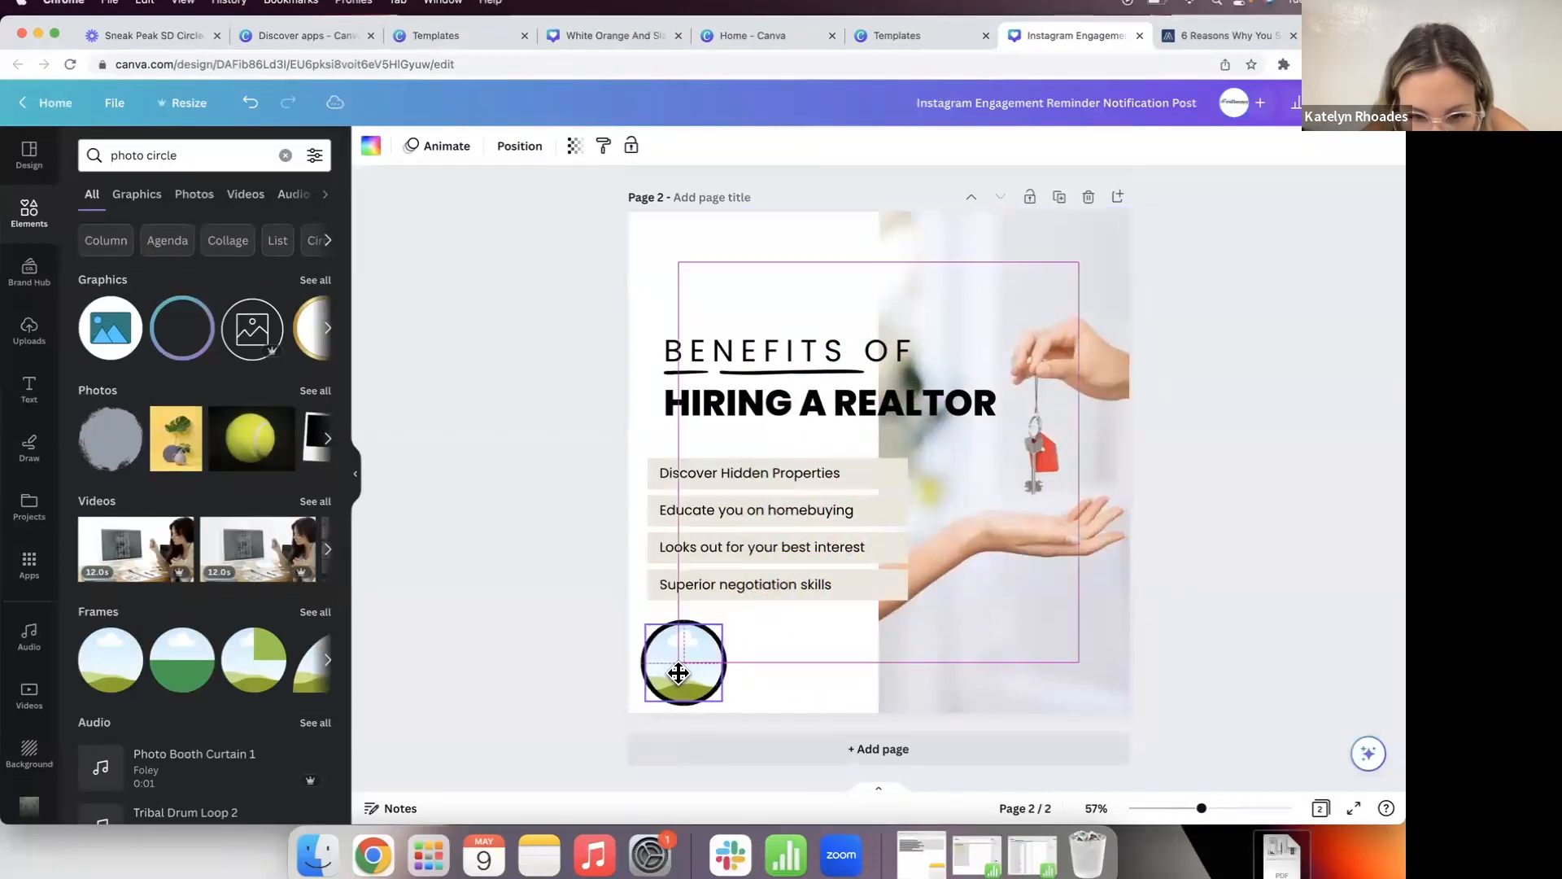
pyautogui.click(567, 655)
# Step: Drop the uploaded portrait photo into the circle frame and move the ringed circle bottom-right
pyautogui.click(29, 332)
pyautogui.scroll(-15, 203, 402)
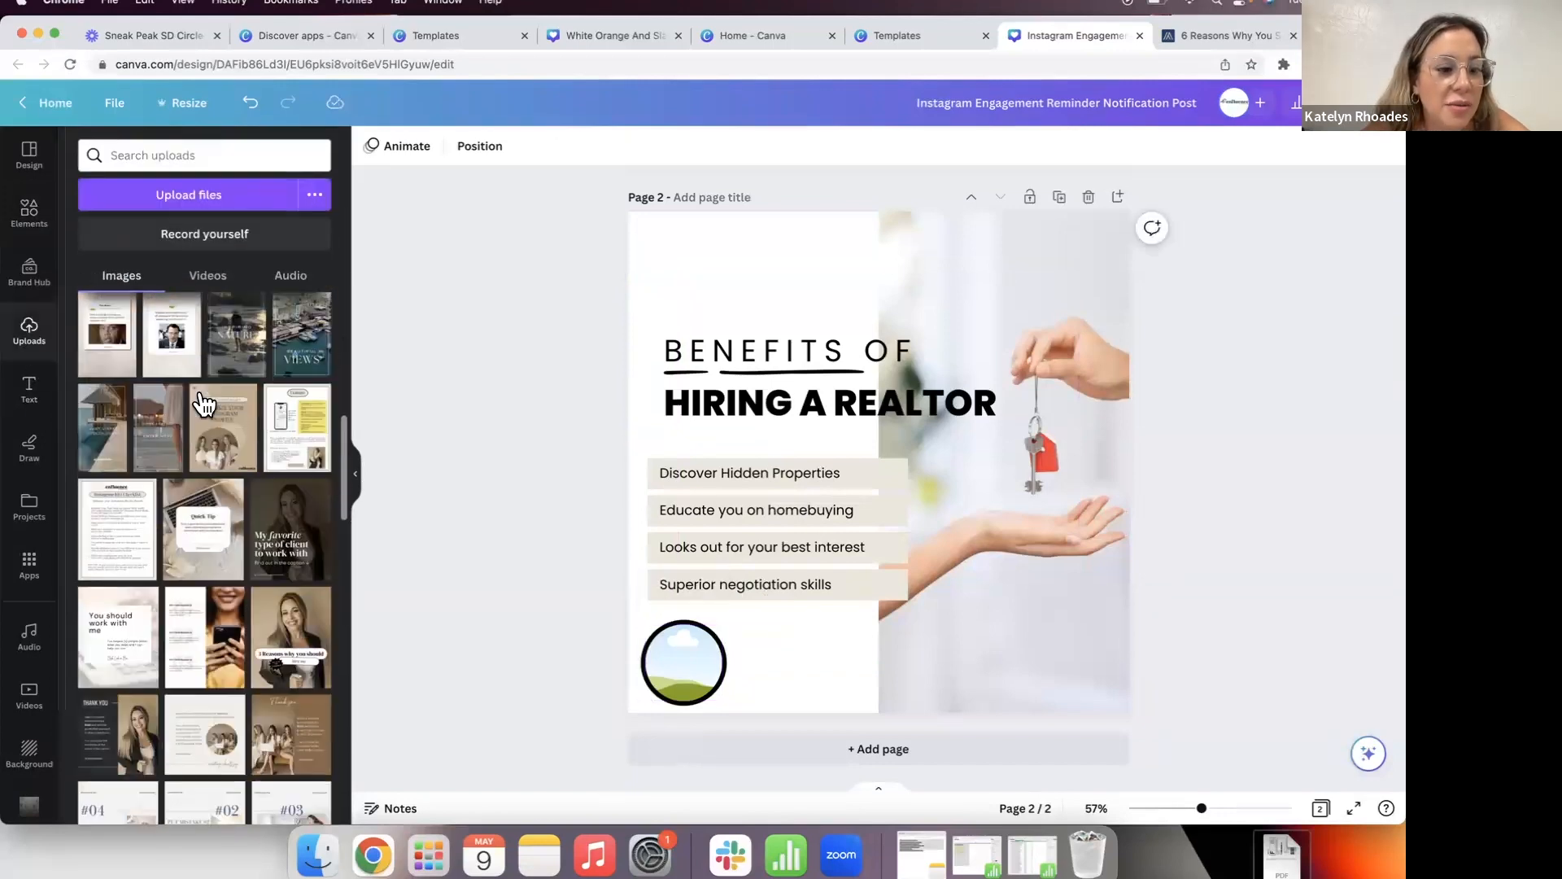
pyautogui.click(149, 471)
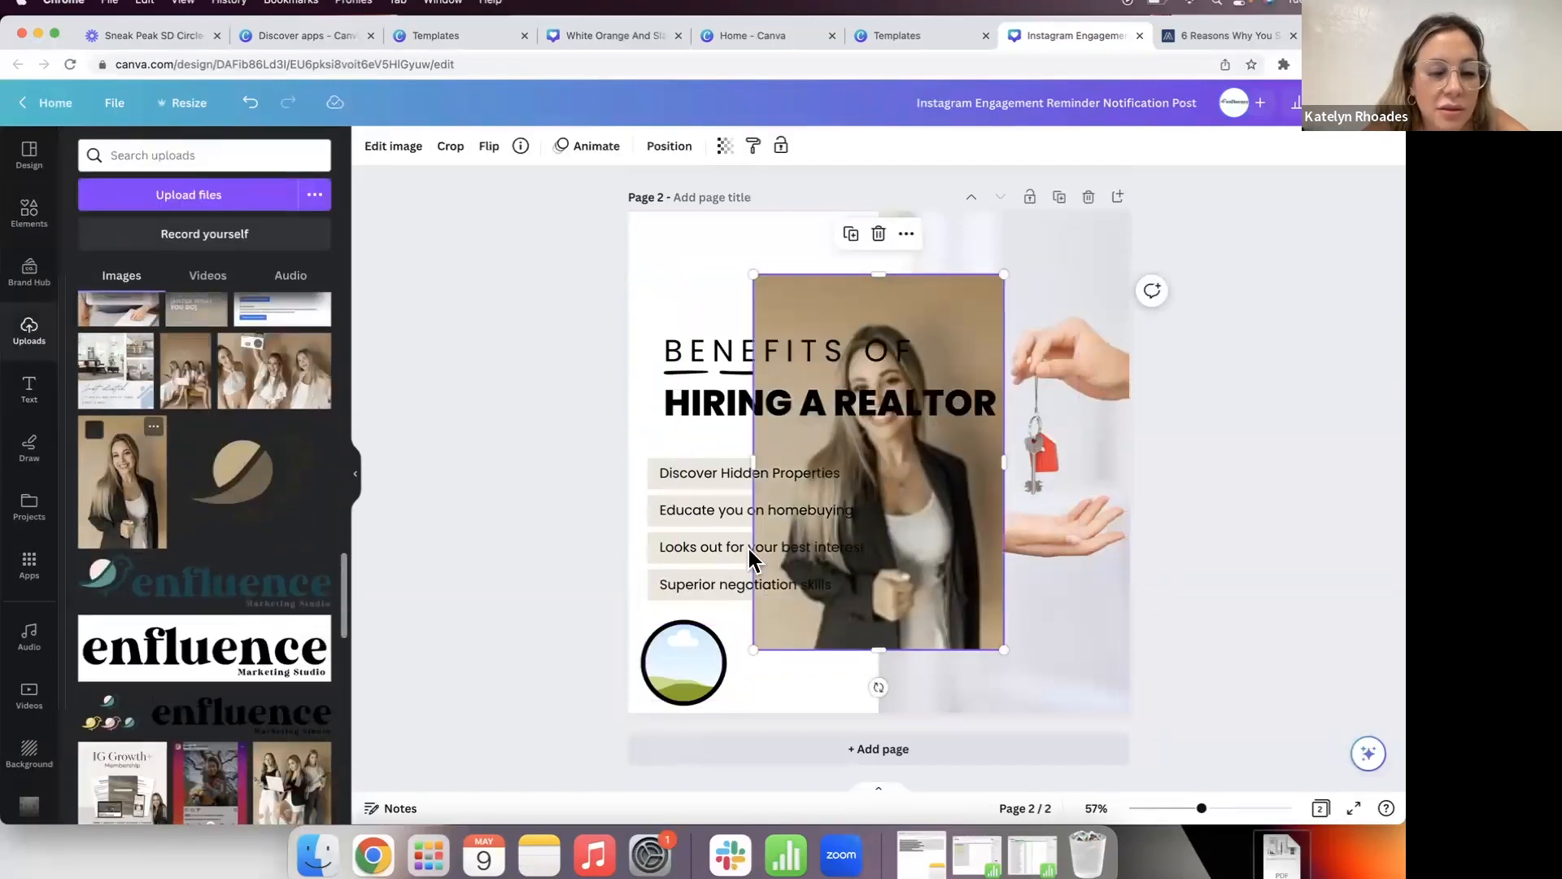
pyautogui.moveTo(844, 624); pyautogui.dragTo(662, 736)
pyautogui.doubleClick(692, 664)
pyautogui.click(578, 690)
pyautogui.click(576, 692)
pyautogui.moveTo(577, 674); pyautogui.dragTo(1091, 648)
pyautogui.click(1168, 643)
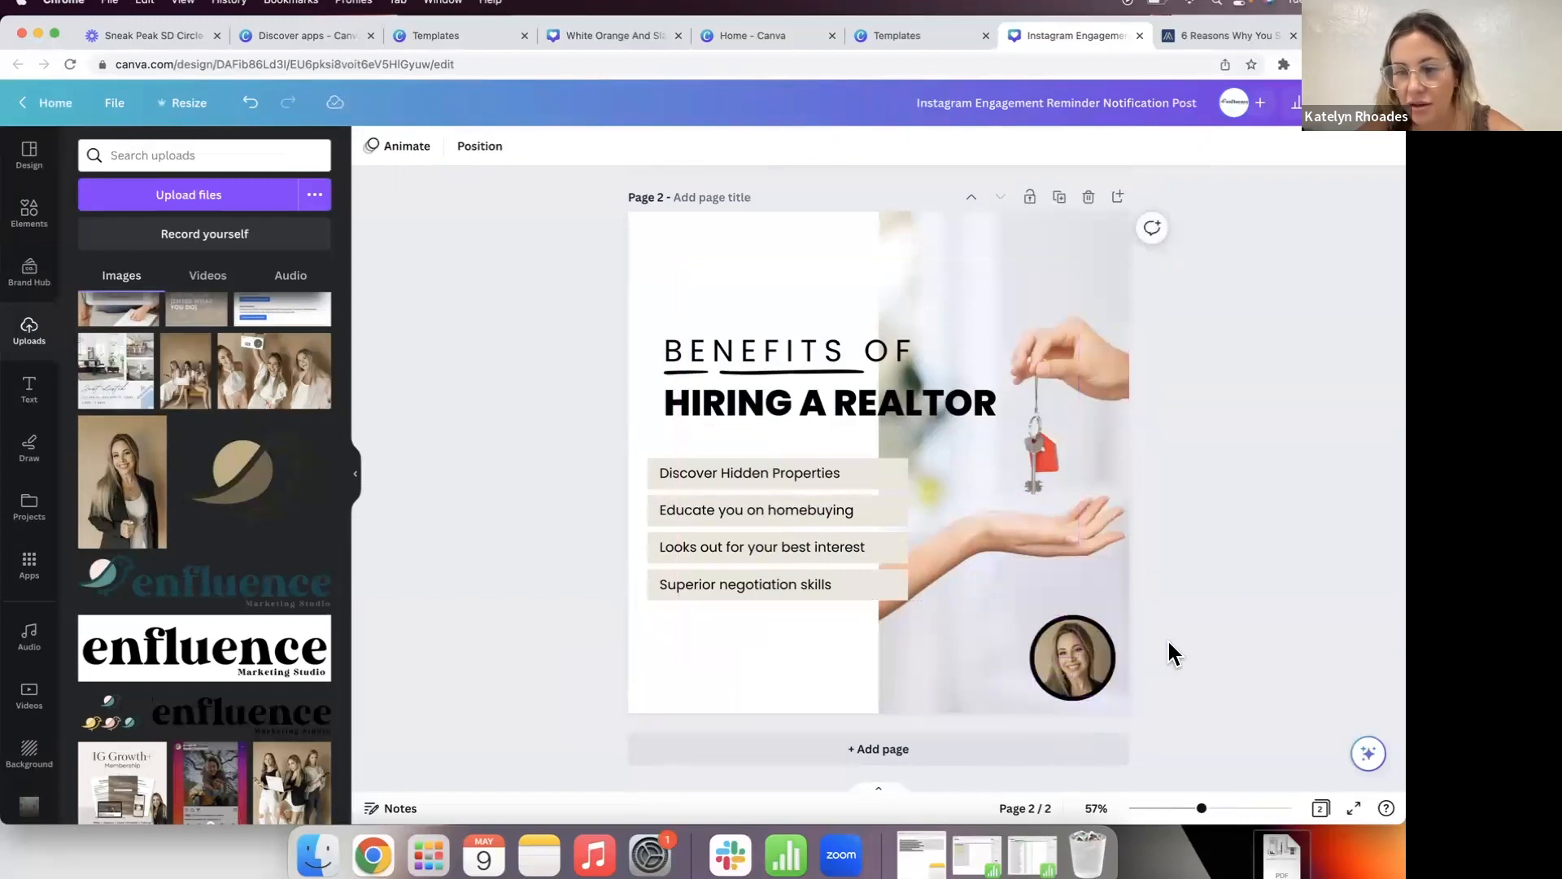
pyautogui.click(30, 389)
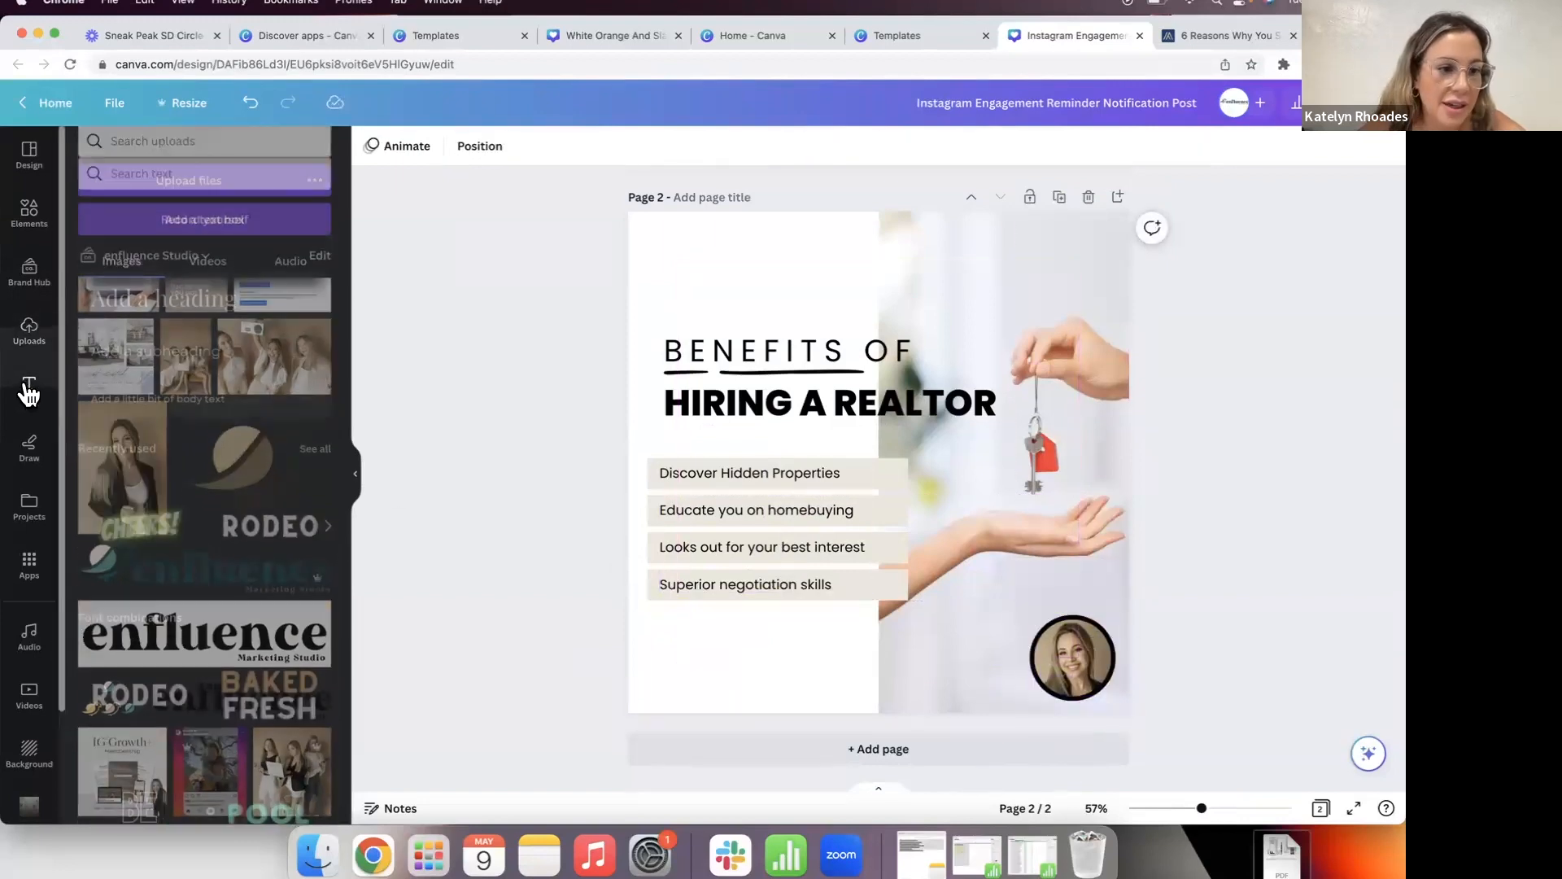
# Step: Copy the account handle text from page 1 and paste it onto page 2's lower left
pyautogui.scroll(5, 691, 320)
pyautogui.click(864, 426)
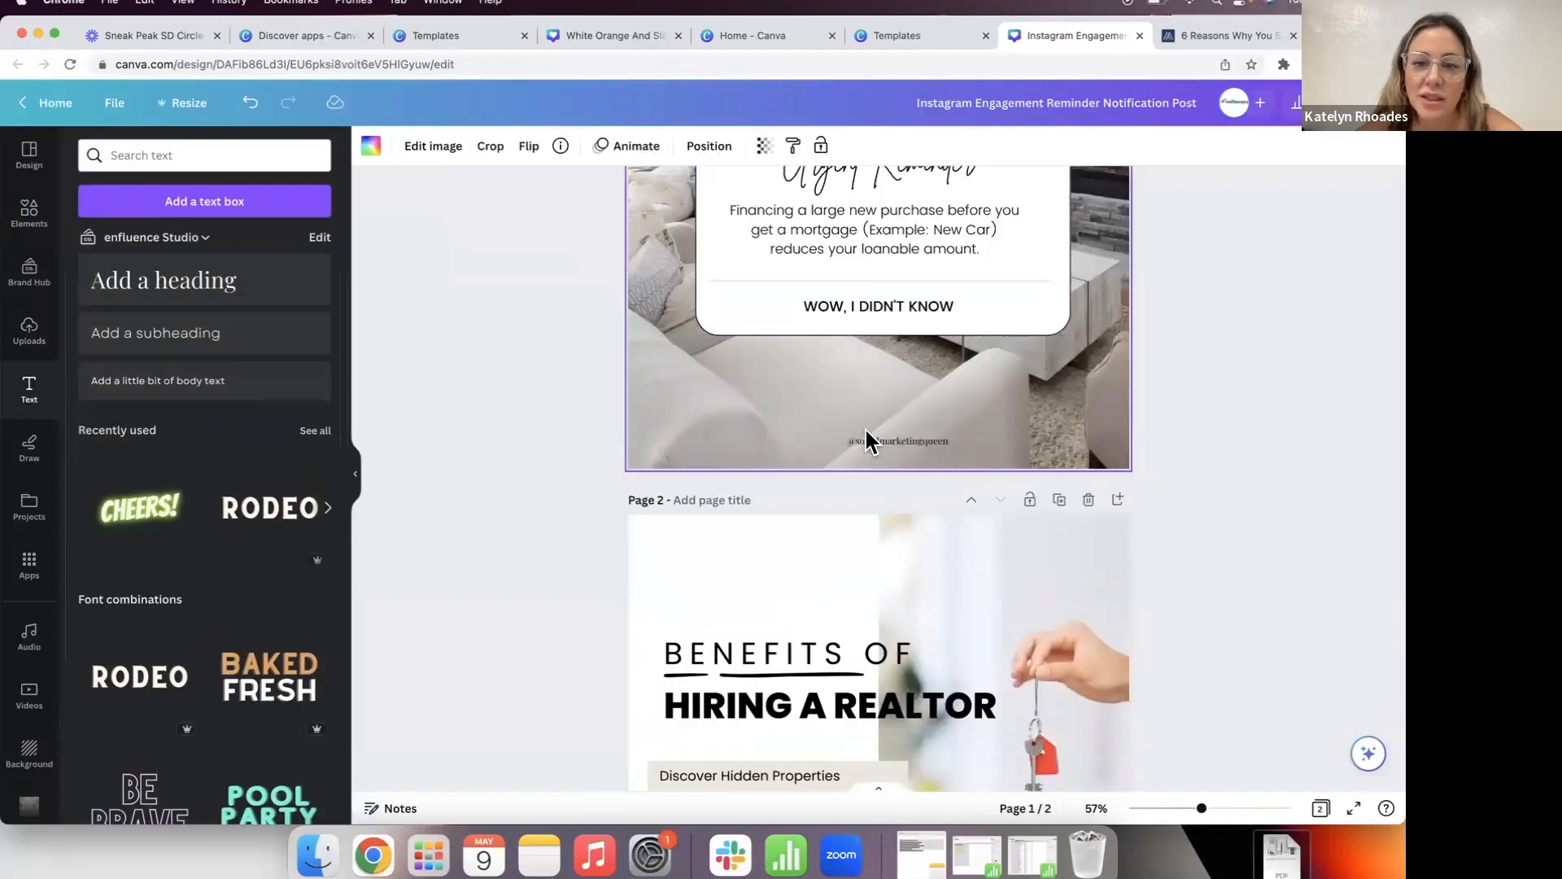
pyautogui.click(866, 431)
pyautogui.hotkey('ctrl', 'c')
pyautogui.scroll(-4, 865, 431)
pyautogui.click(719, 687)
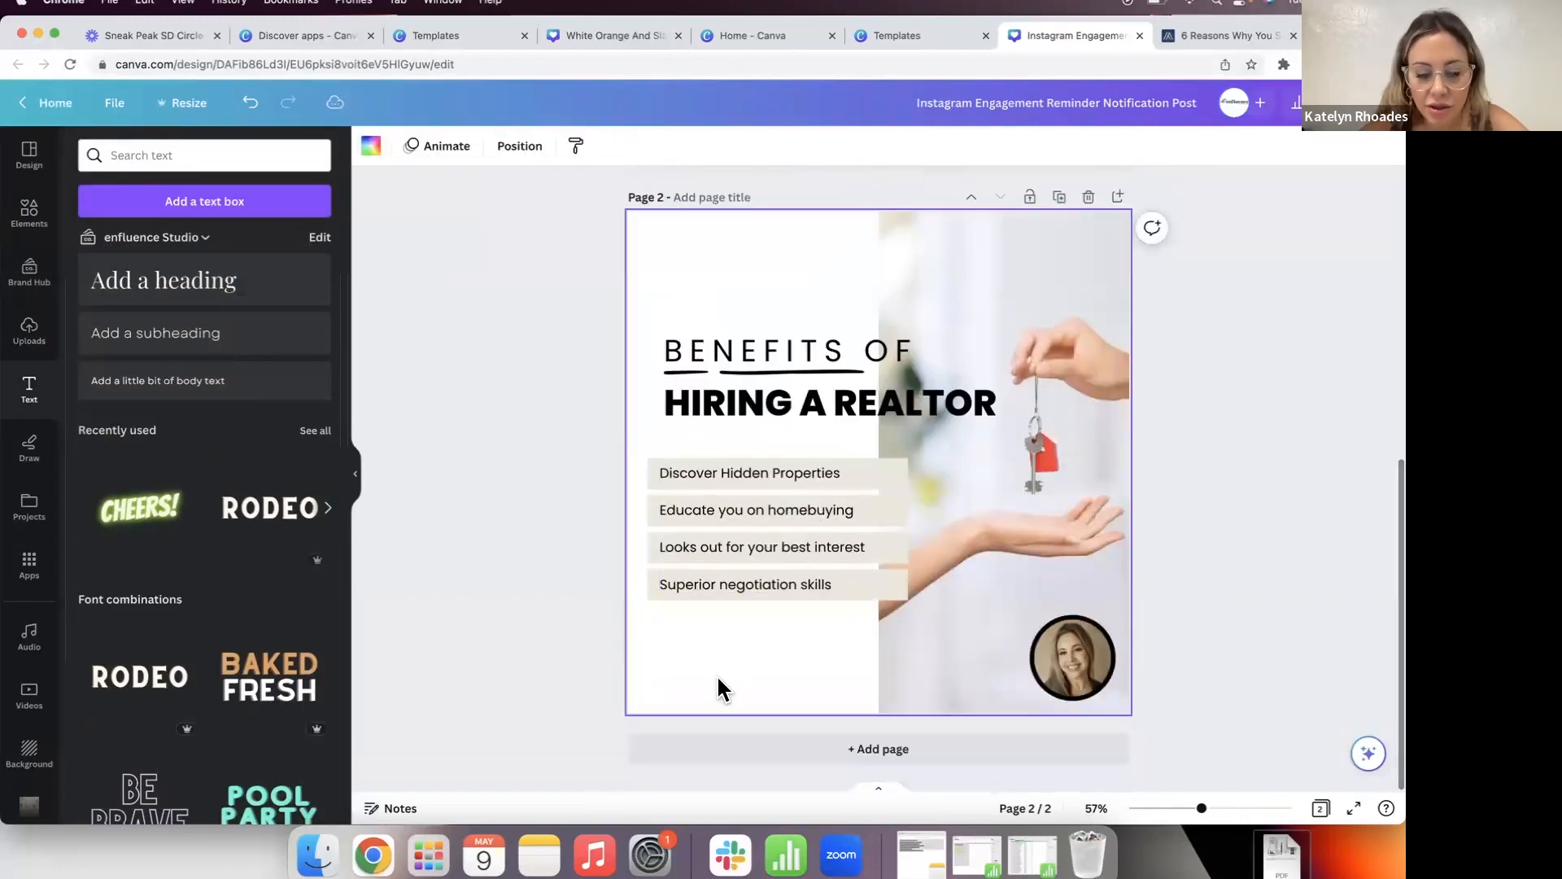
pyautogui.hotkey('ctrl', 'v')
pyautogui.click(470, 646)
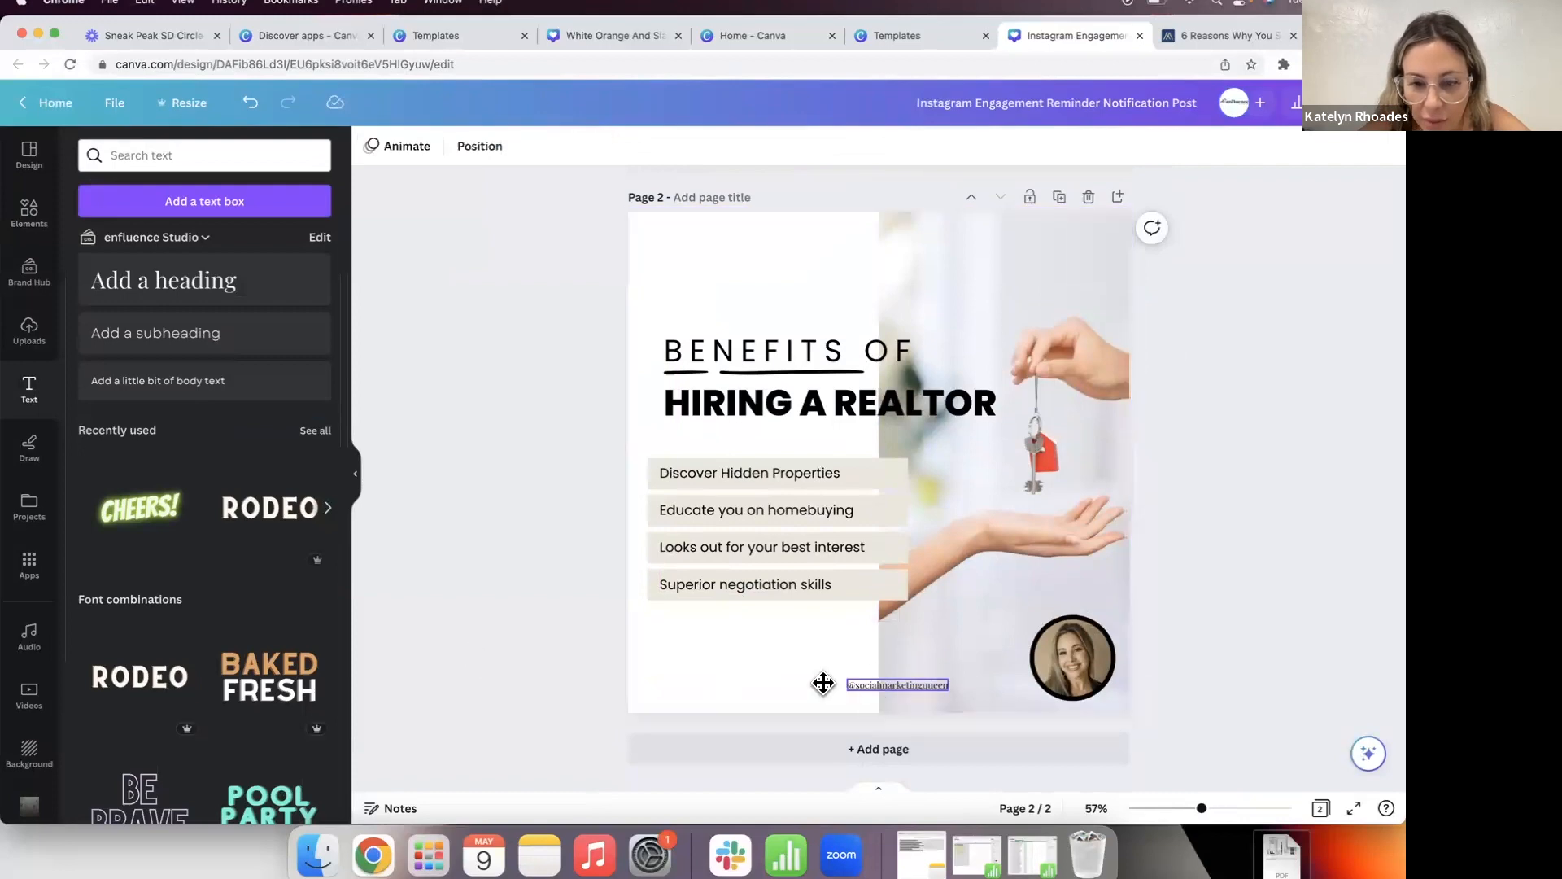
pyautogui.moveTo(872, 680); pyautogui.dragTo(685, 685)
# Step: Rewrite it as the handle plus 'for more Real Estate Tips', left-aligned, smaller, at the bottom edge
pyautogui.press('Delete')
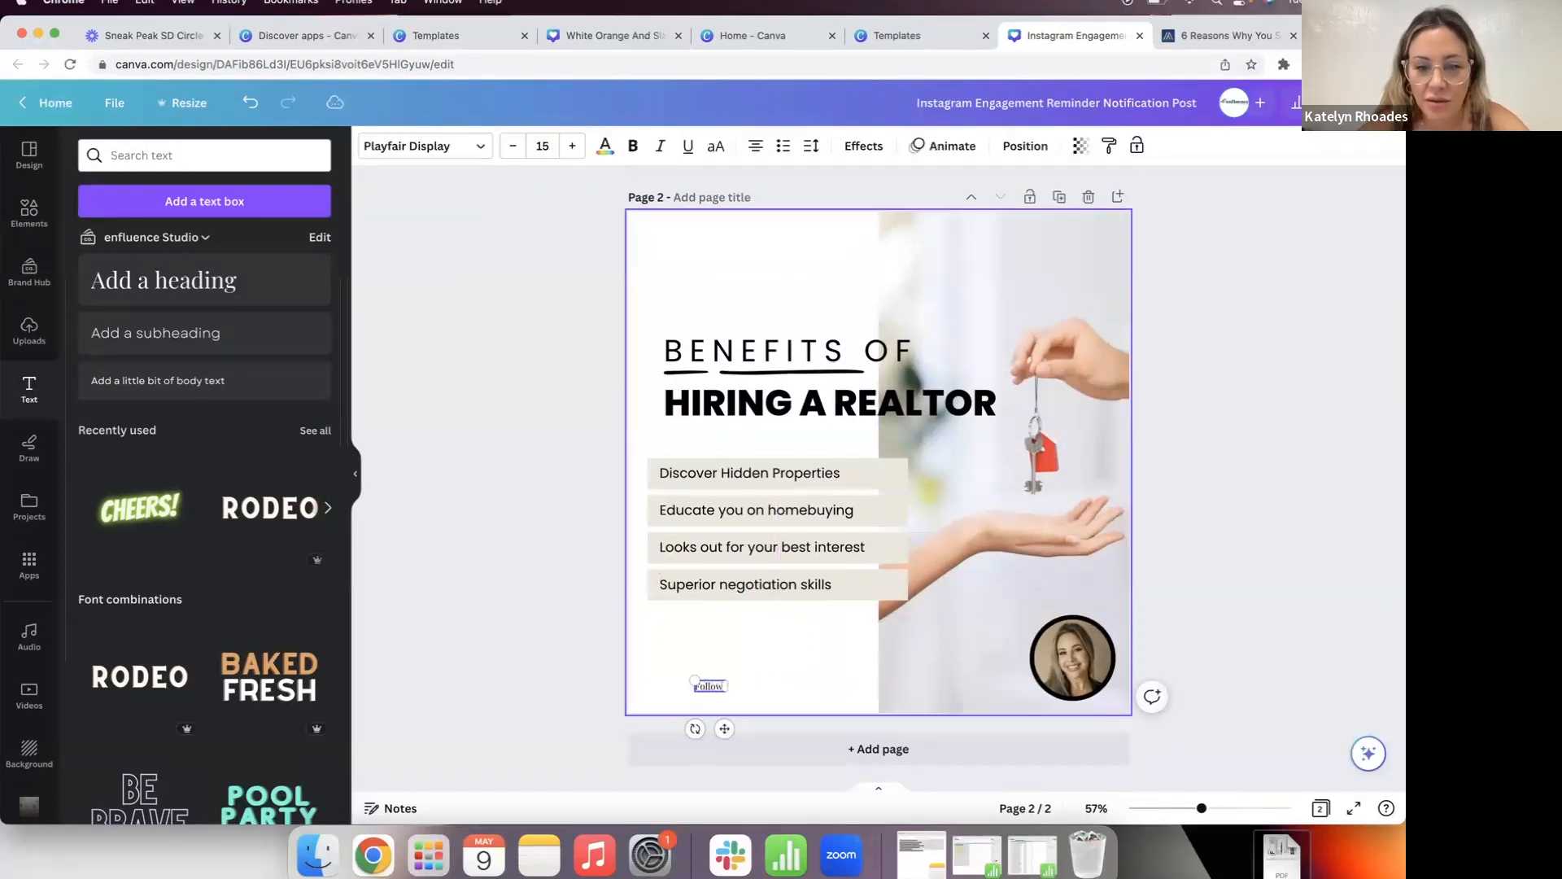
pyautogui.write('@socialmarket')
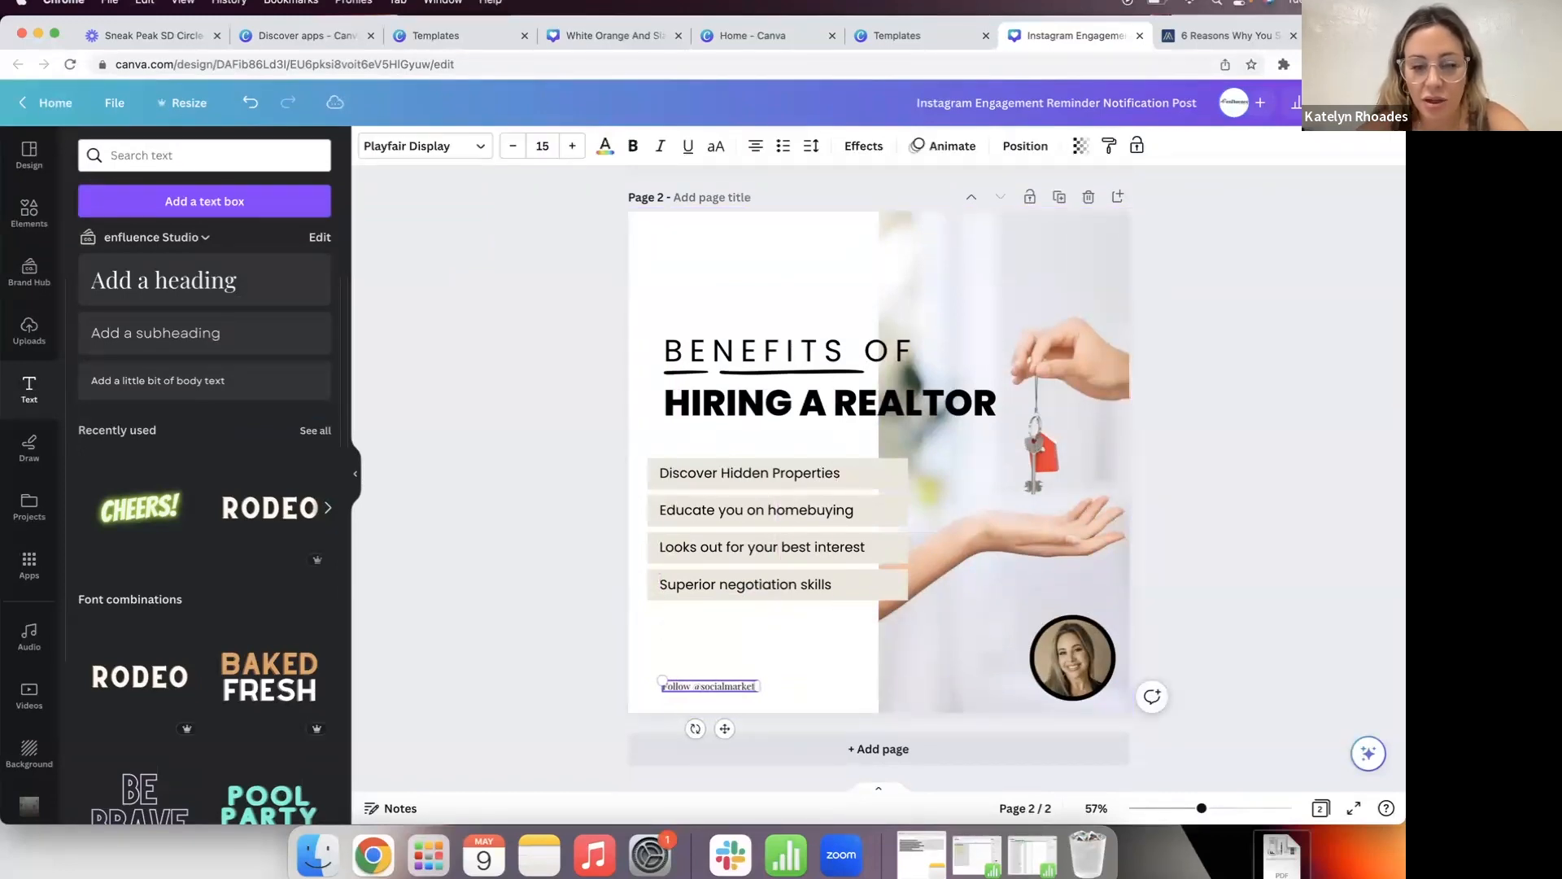
pyautogui.write('ingqu')
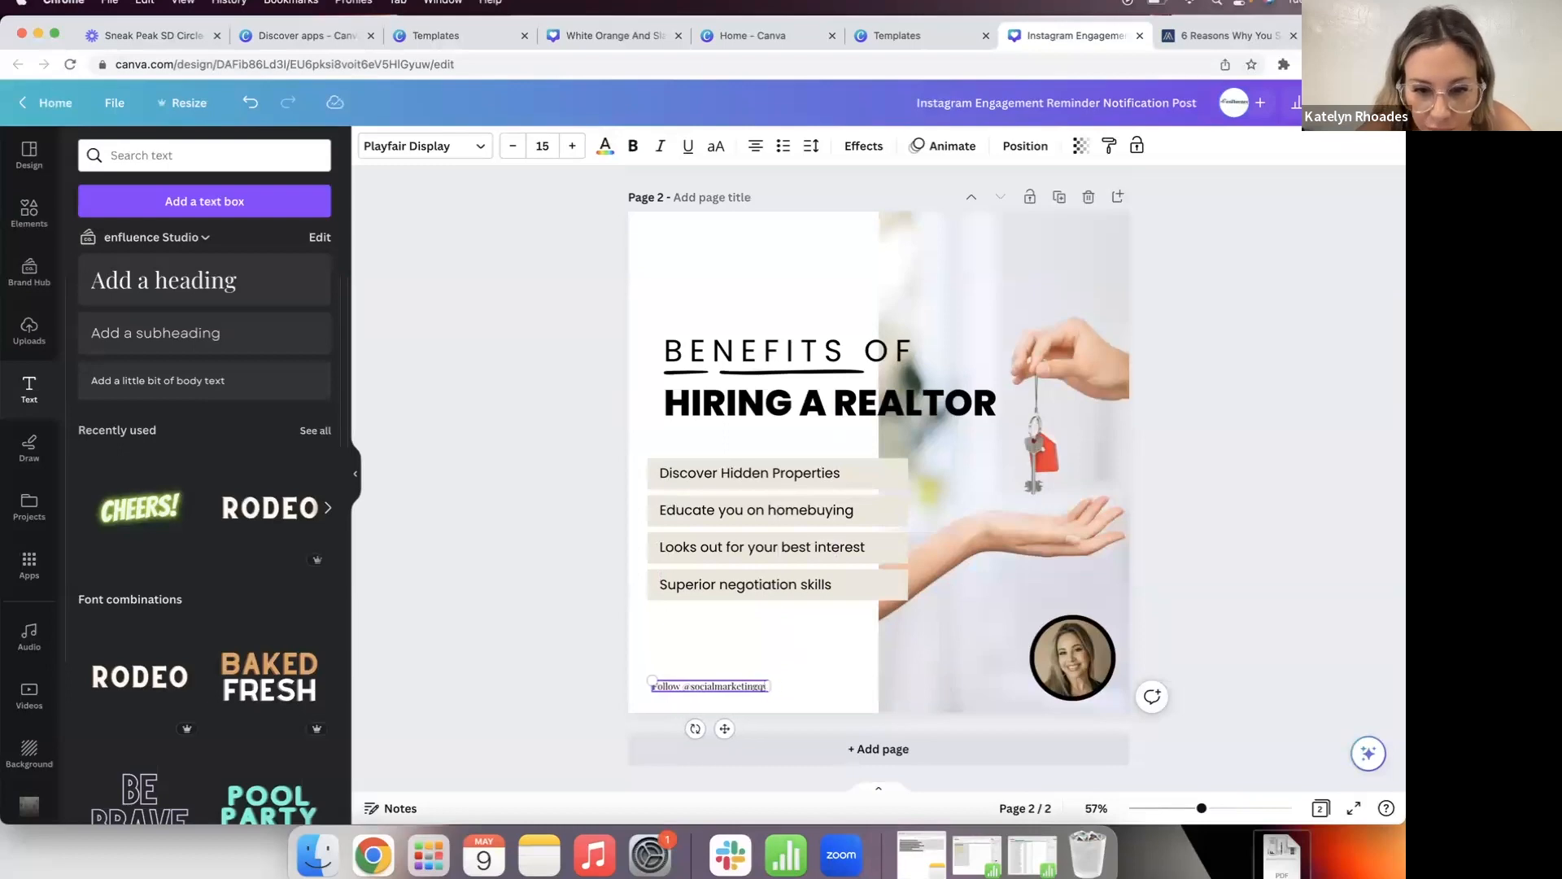
pyautogui.write('een for more Re')
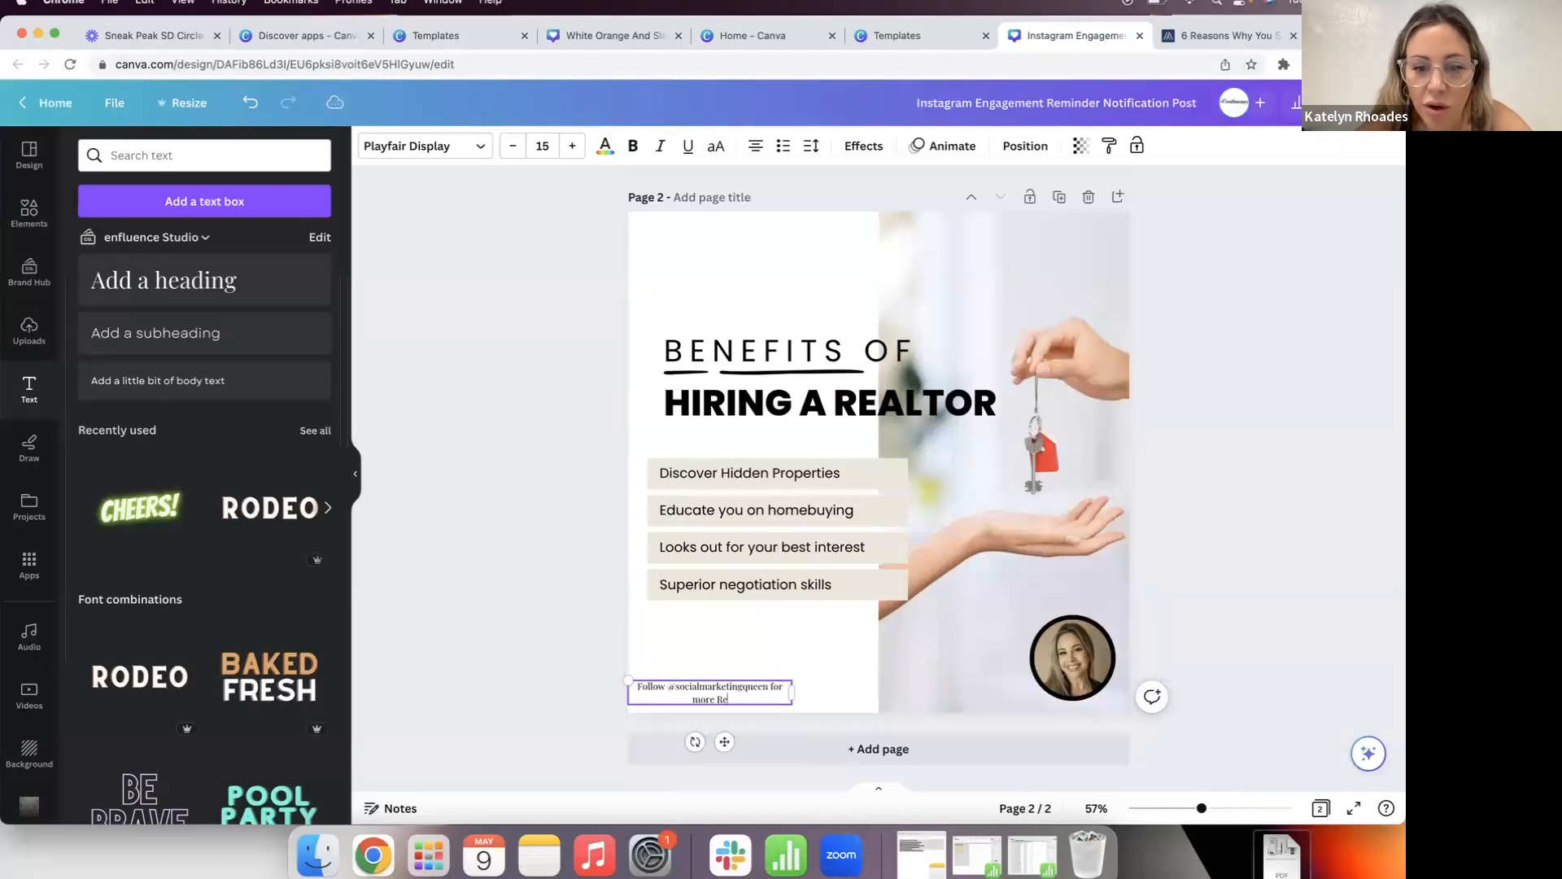
pyautogui.write('al Estate Tips')
pyautogui.click(726, 692)
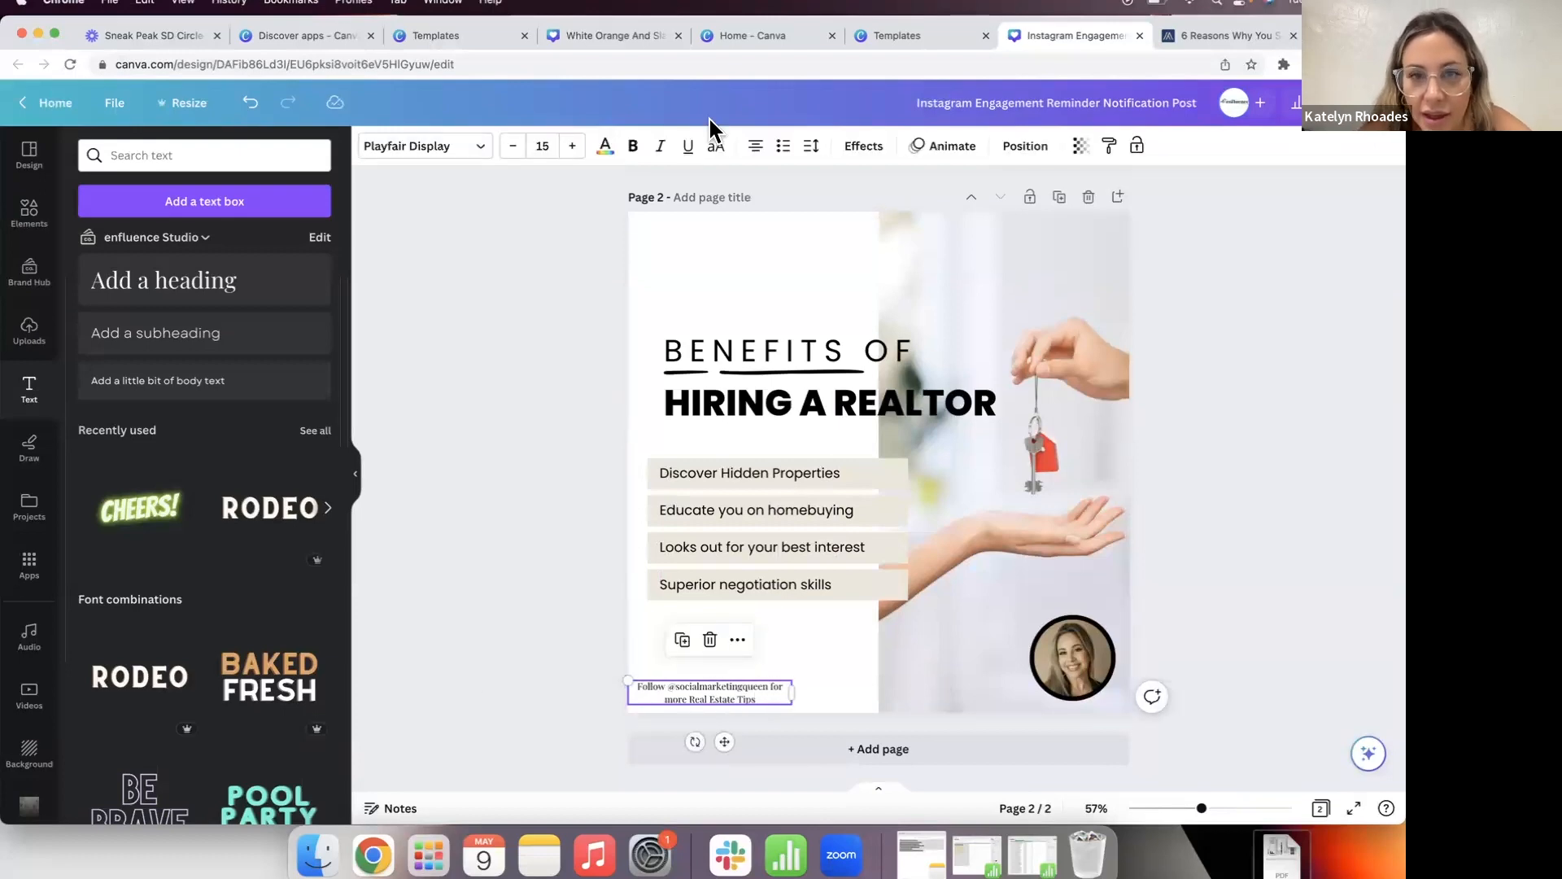
pyautogui.click(755, 145)
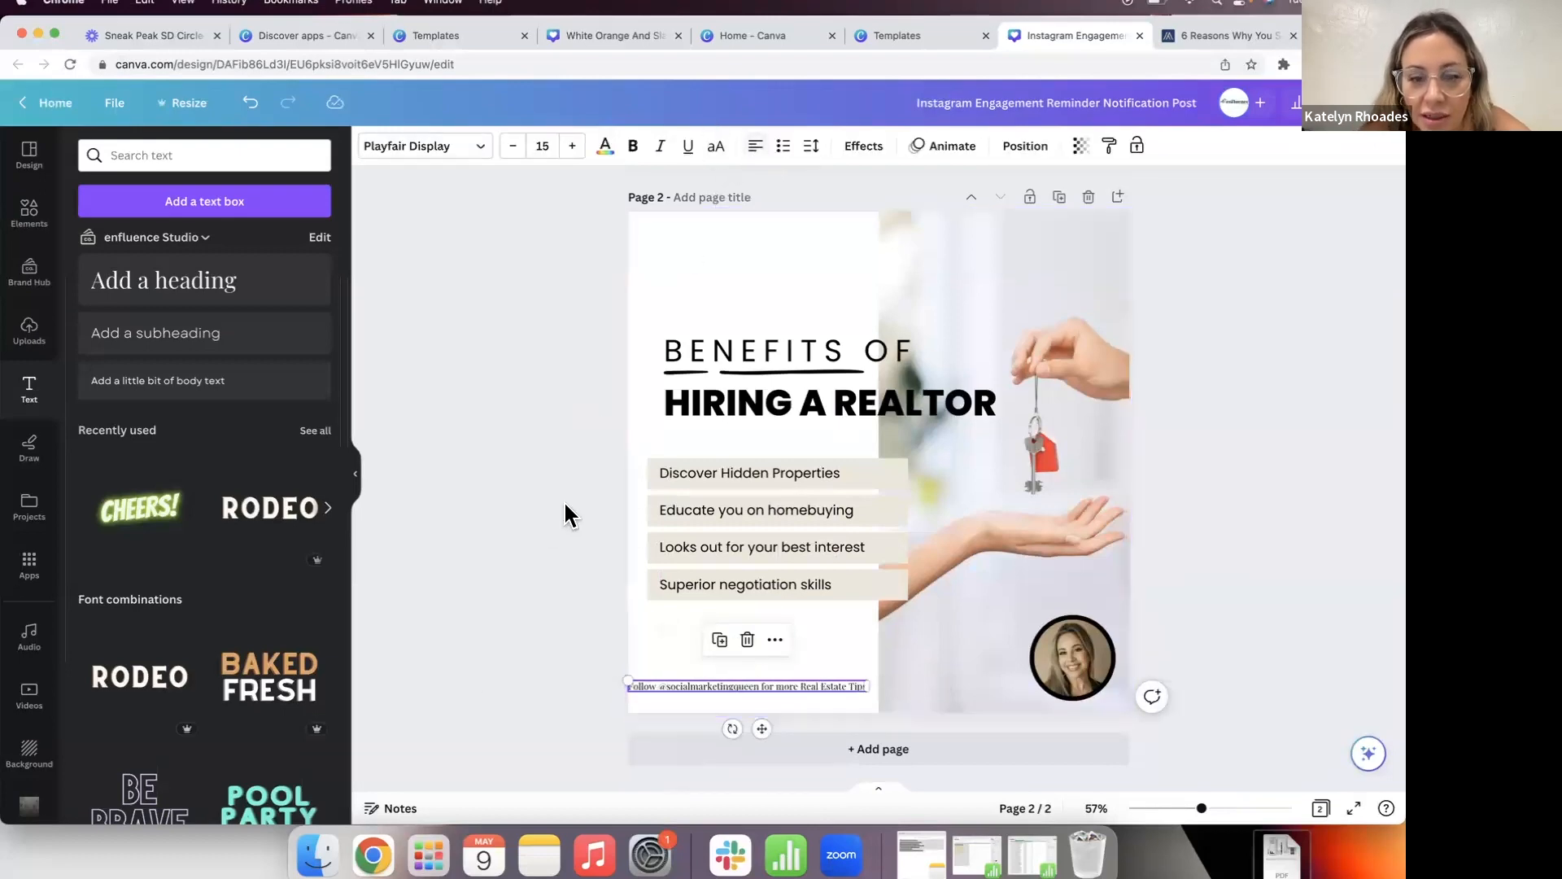
pyautogui.moveTo(738, 684); pyautogui.dragTo(750, 694)
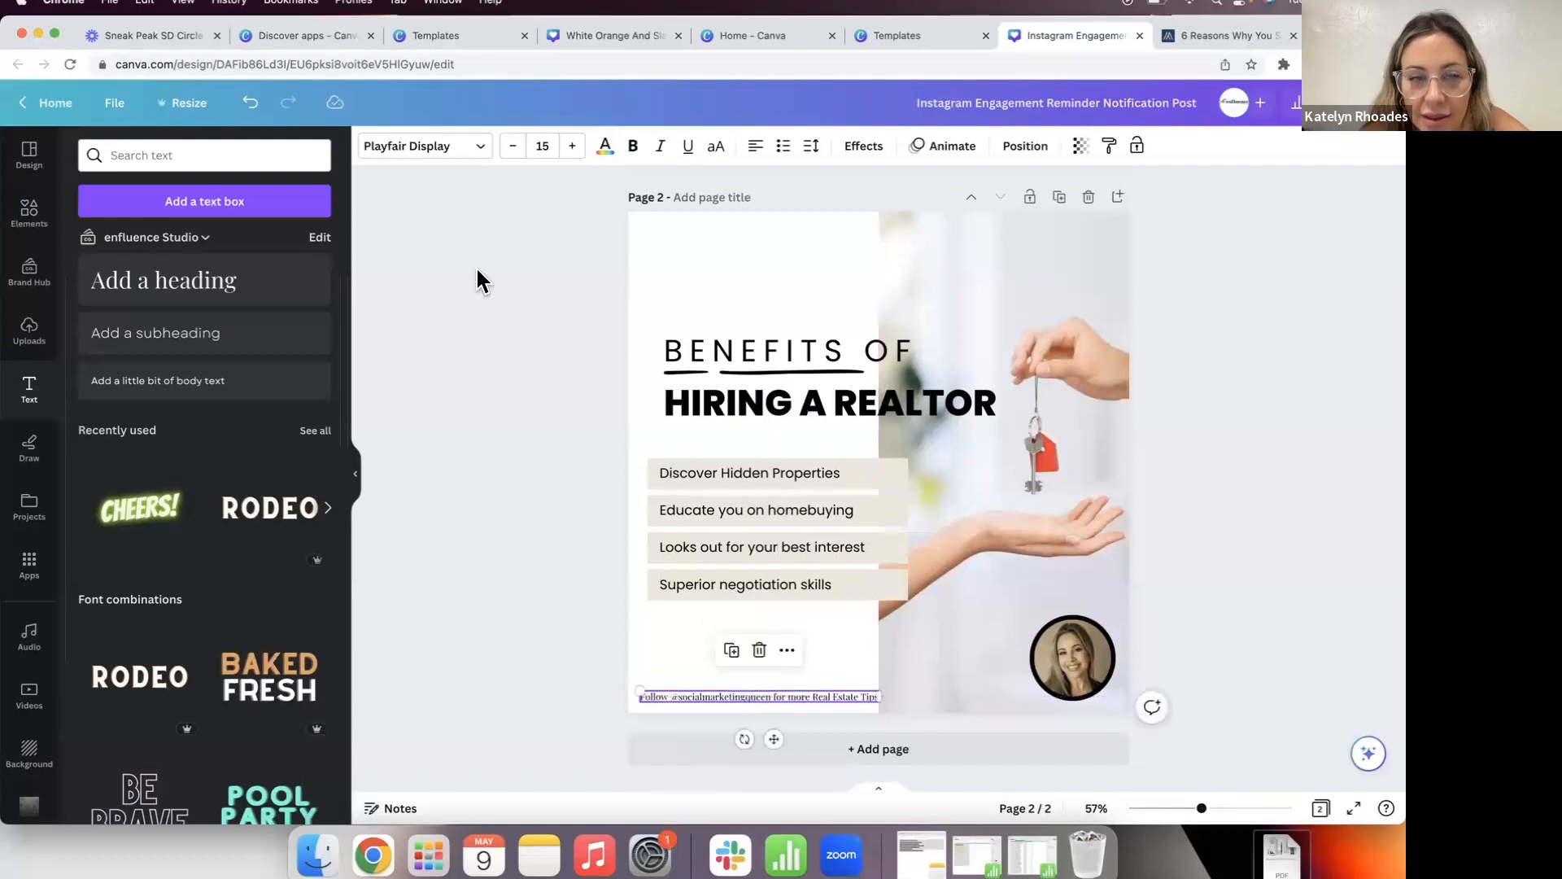
pyautogui.click(514, 147)
pyautogui.click(514, 146)
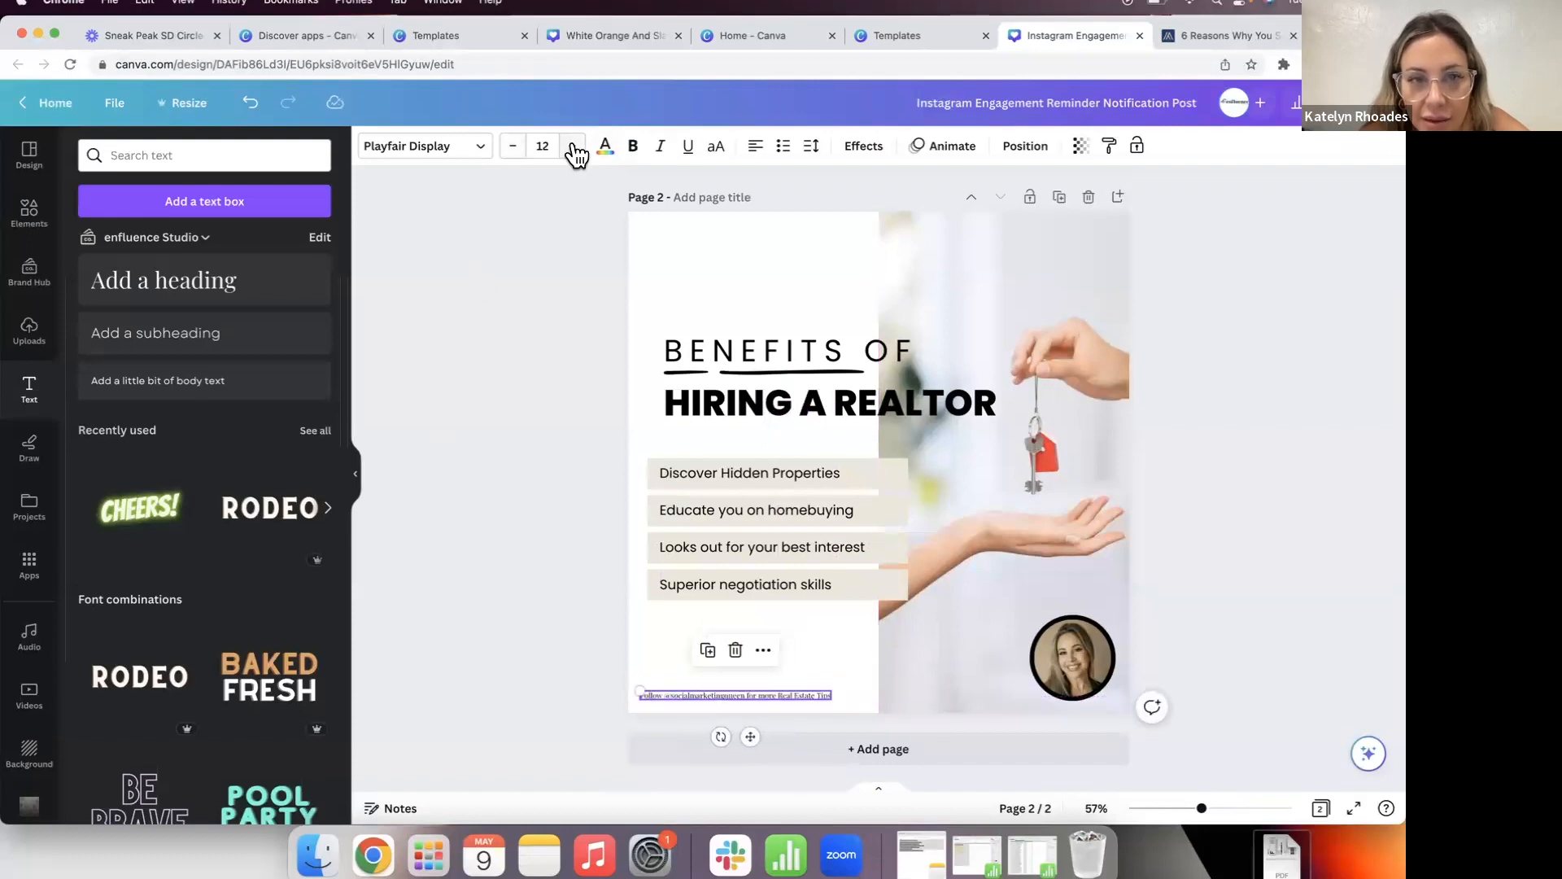
pyautogui.click(501, 477)
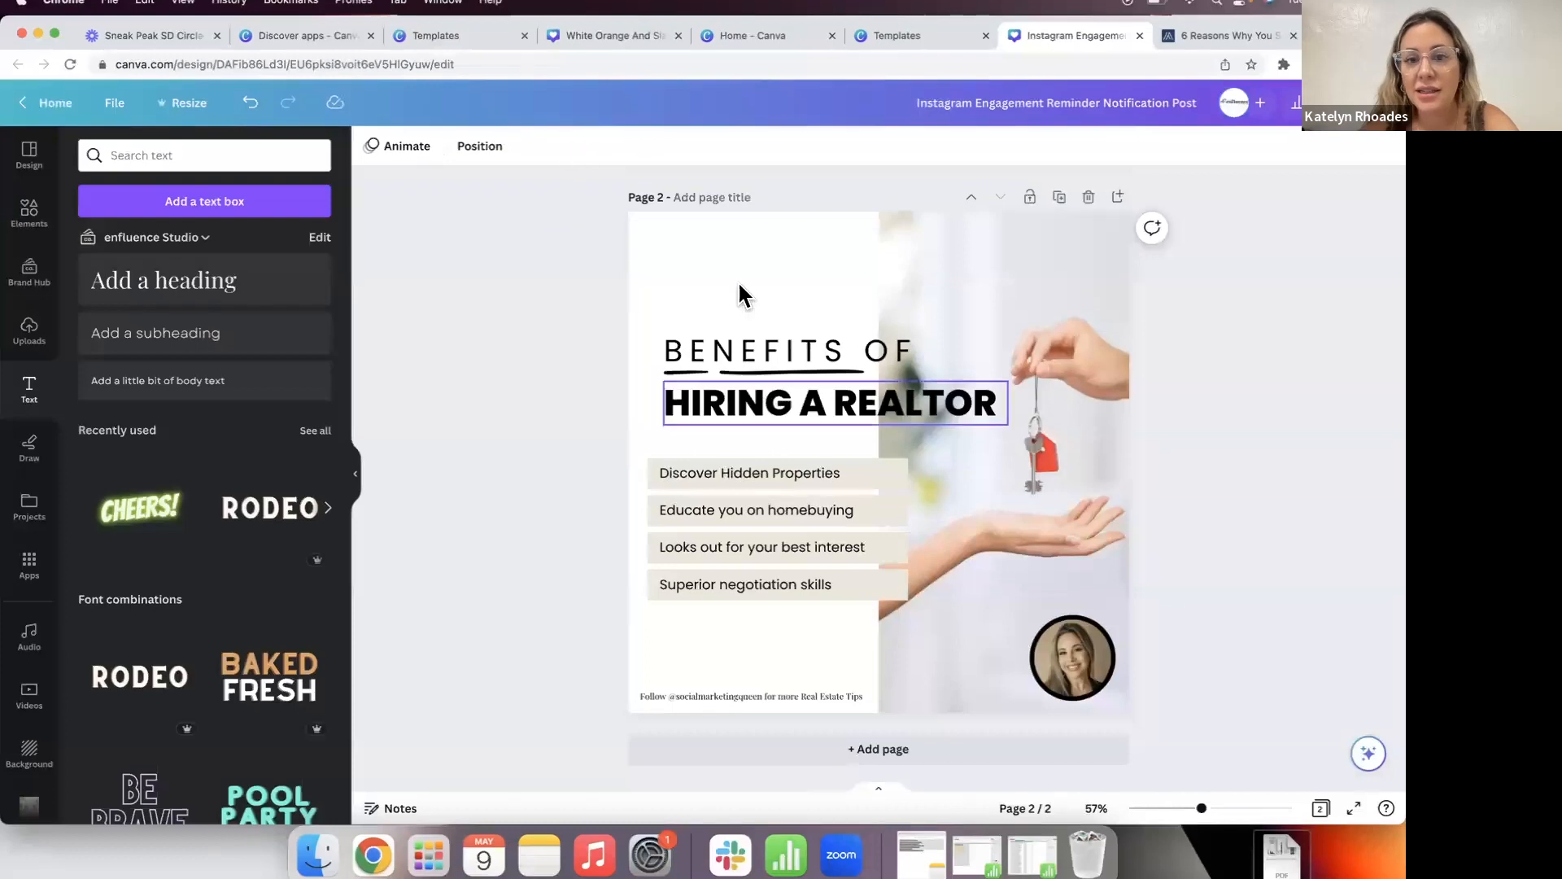
# Step: Close the Resize menu without resizing, select page 2, and return to the Elements search results
pyautogui.click(182, 106)
pyautogui.scroll(-3, 237, 350)
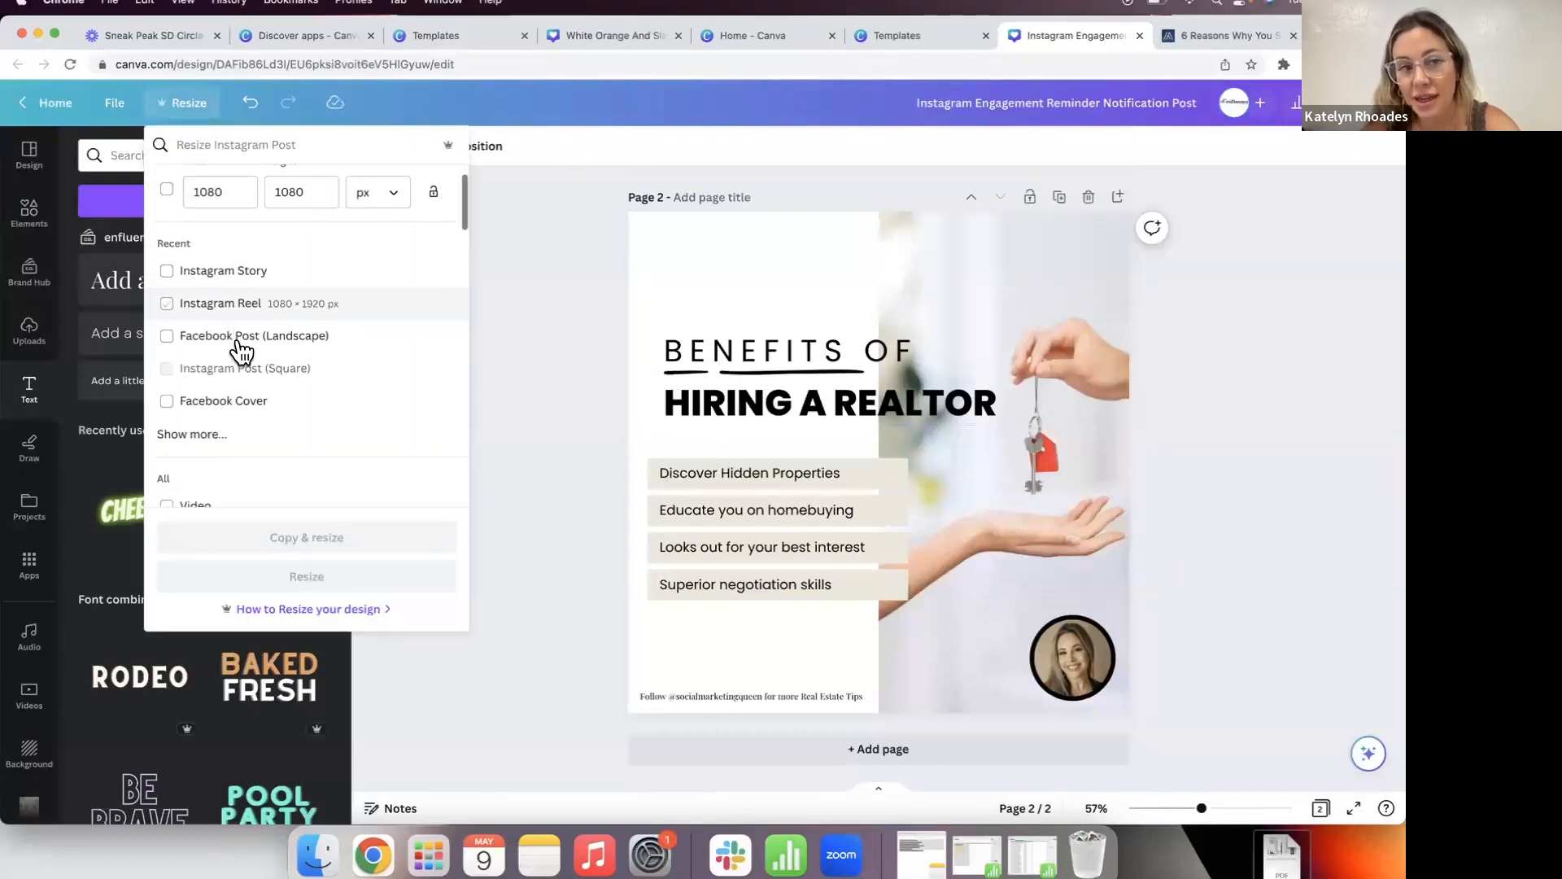
pyautogui.click(519, 358)
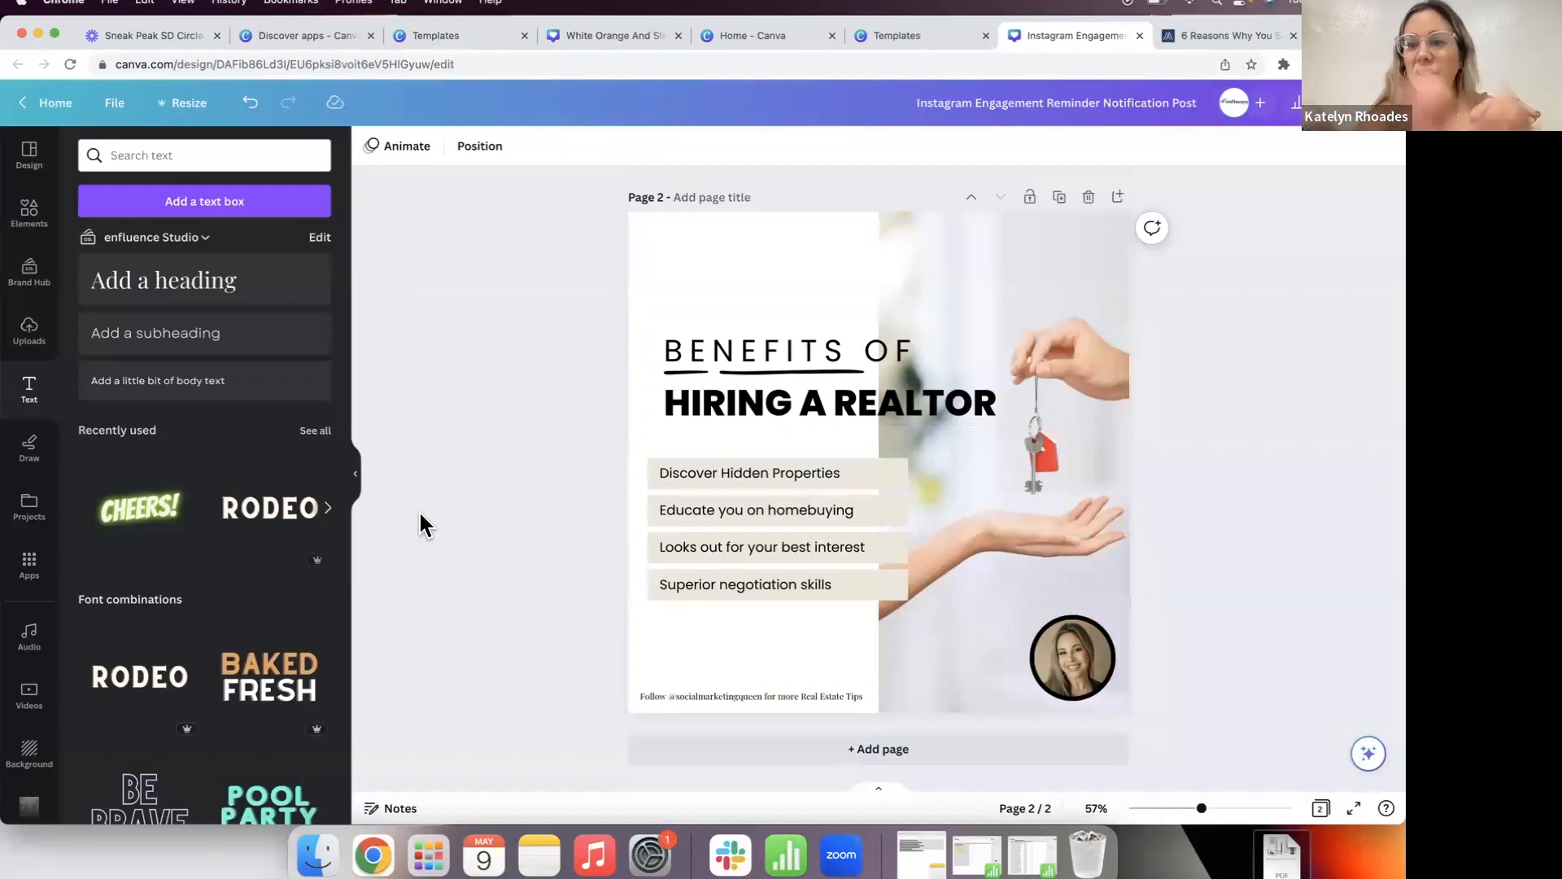
pyautogui.click(719, 267)
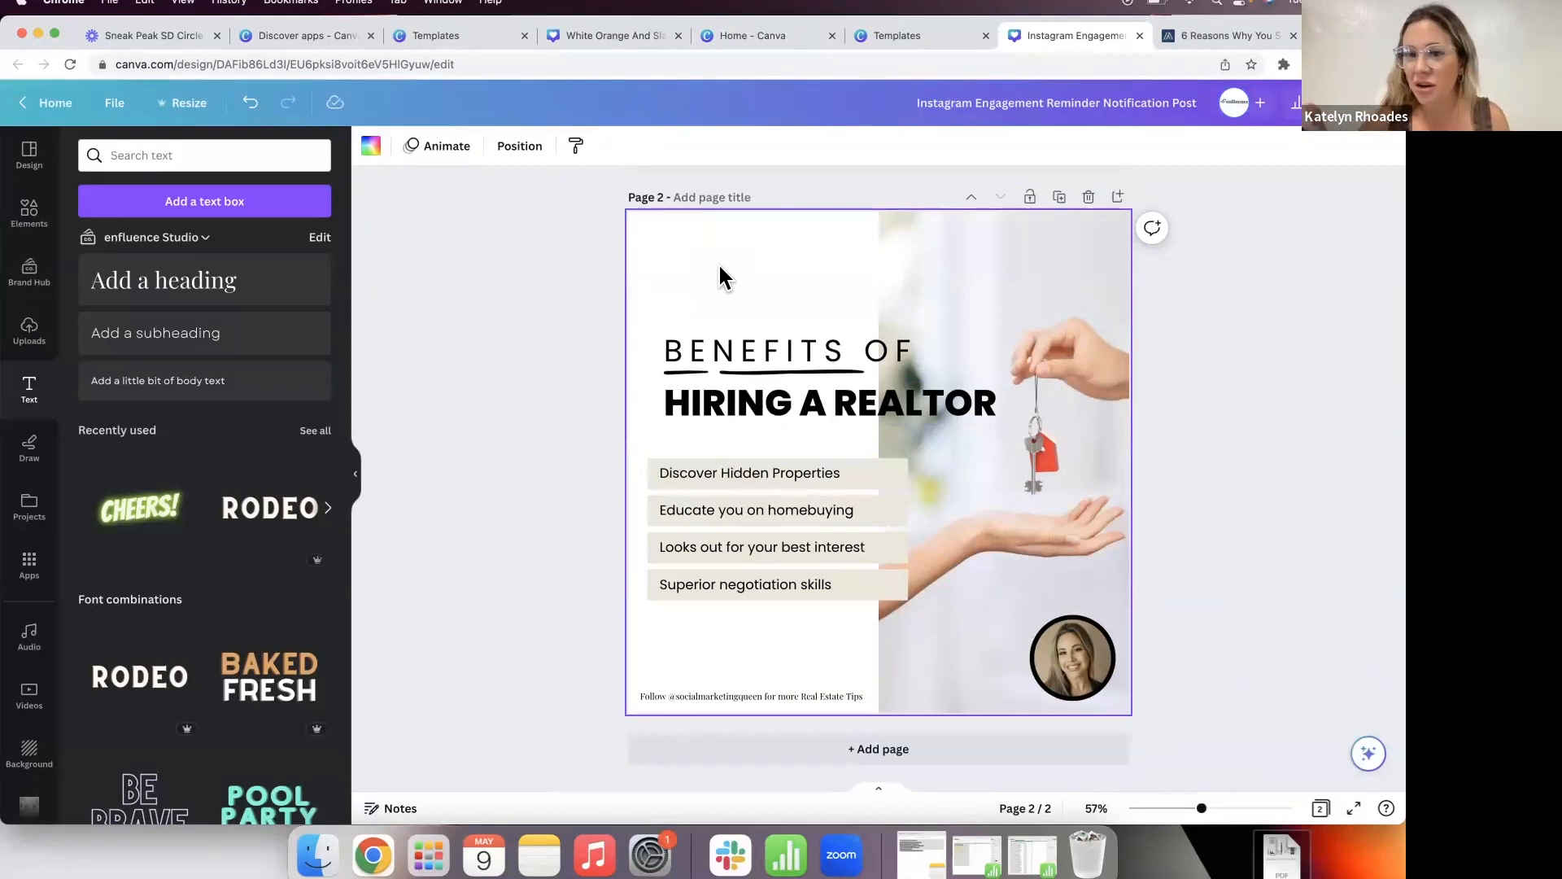
pyautogui.click(26, 216)
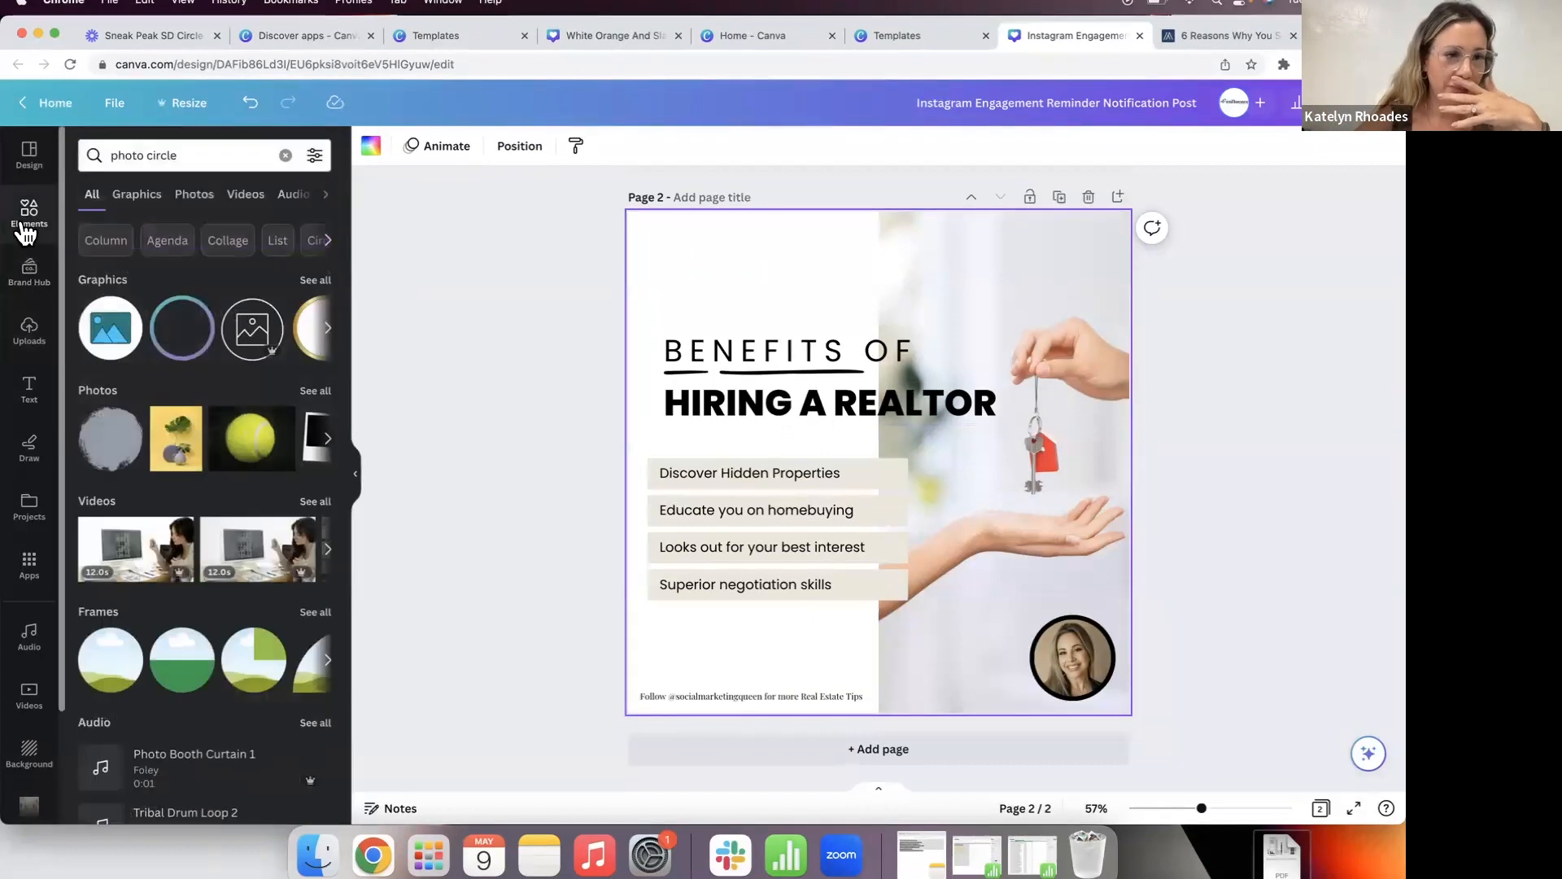
# Step: Search elements for 'real estate', then 'luxury listing' photos
pyautogui.moveTo(180, 152); pyautogui.dragTo(72, 154)
pyautogui.write('real estate')
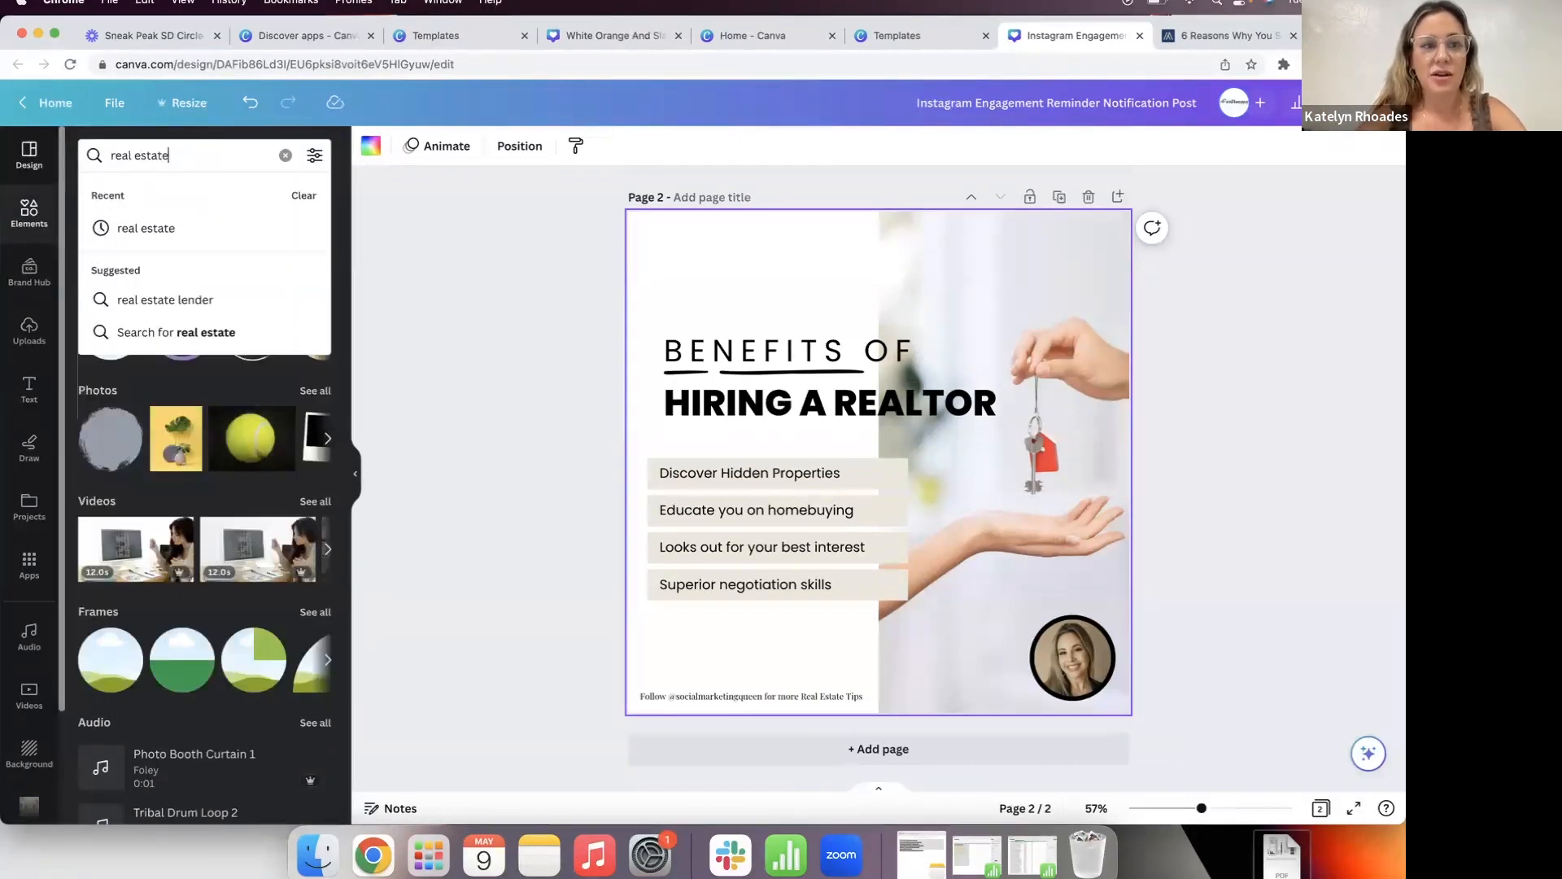
pyautogui.press('Return')
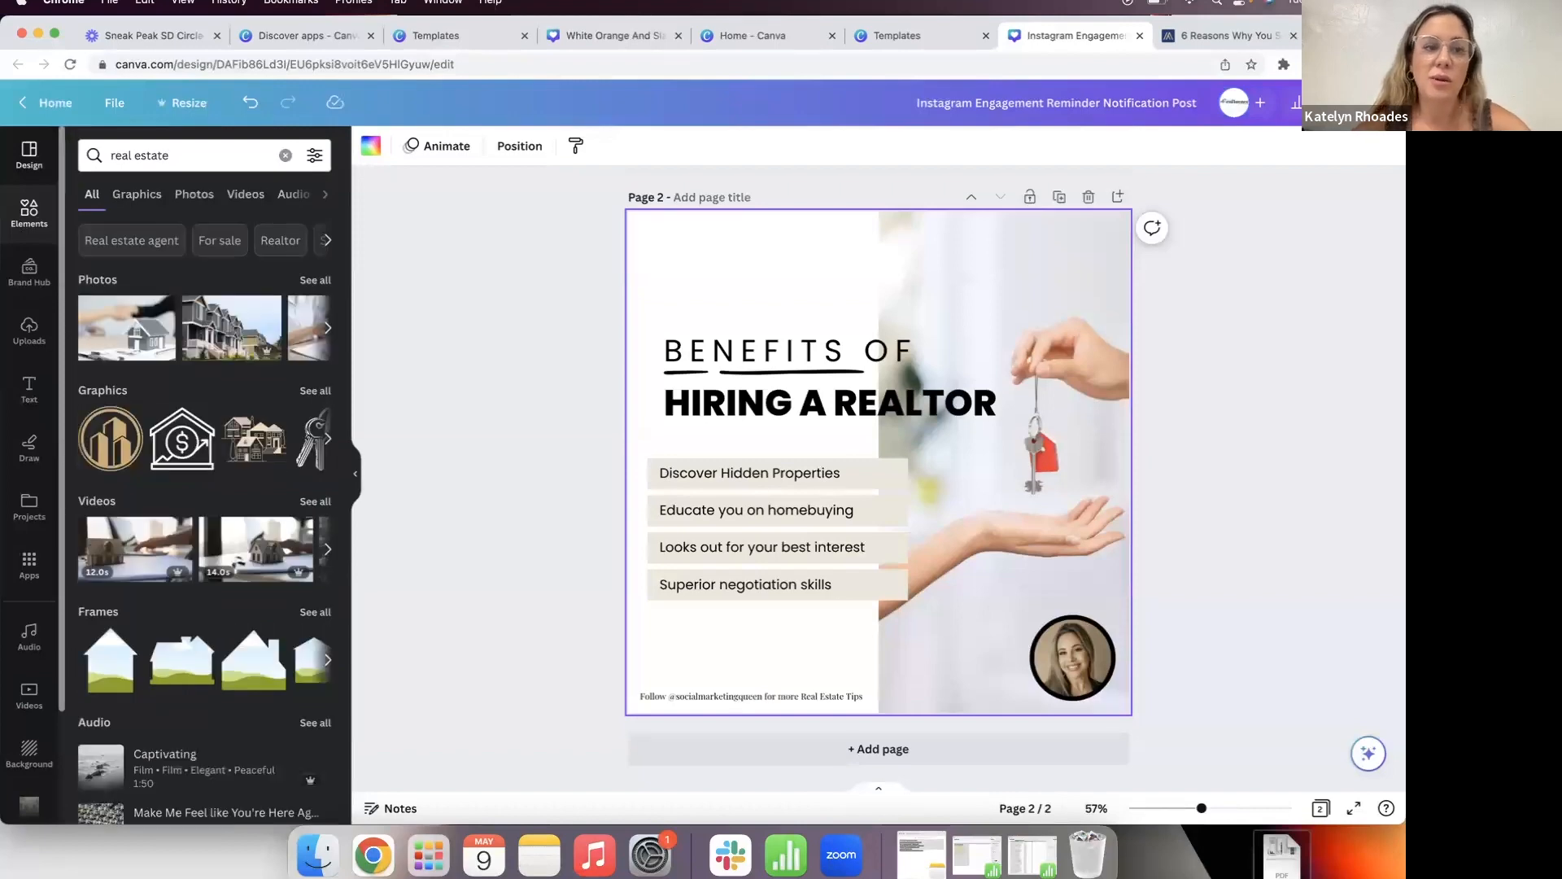
pyautogui.click(314, 280)
pyautogui.scroll(-10, 285, 464)
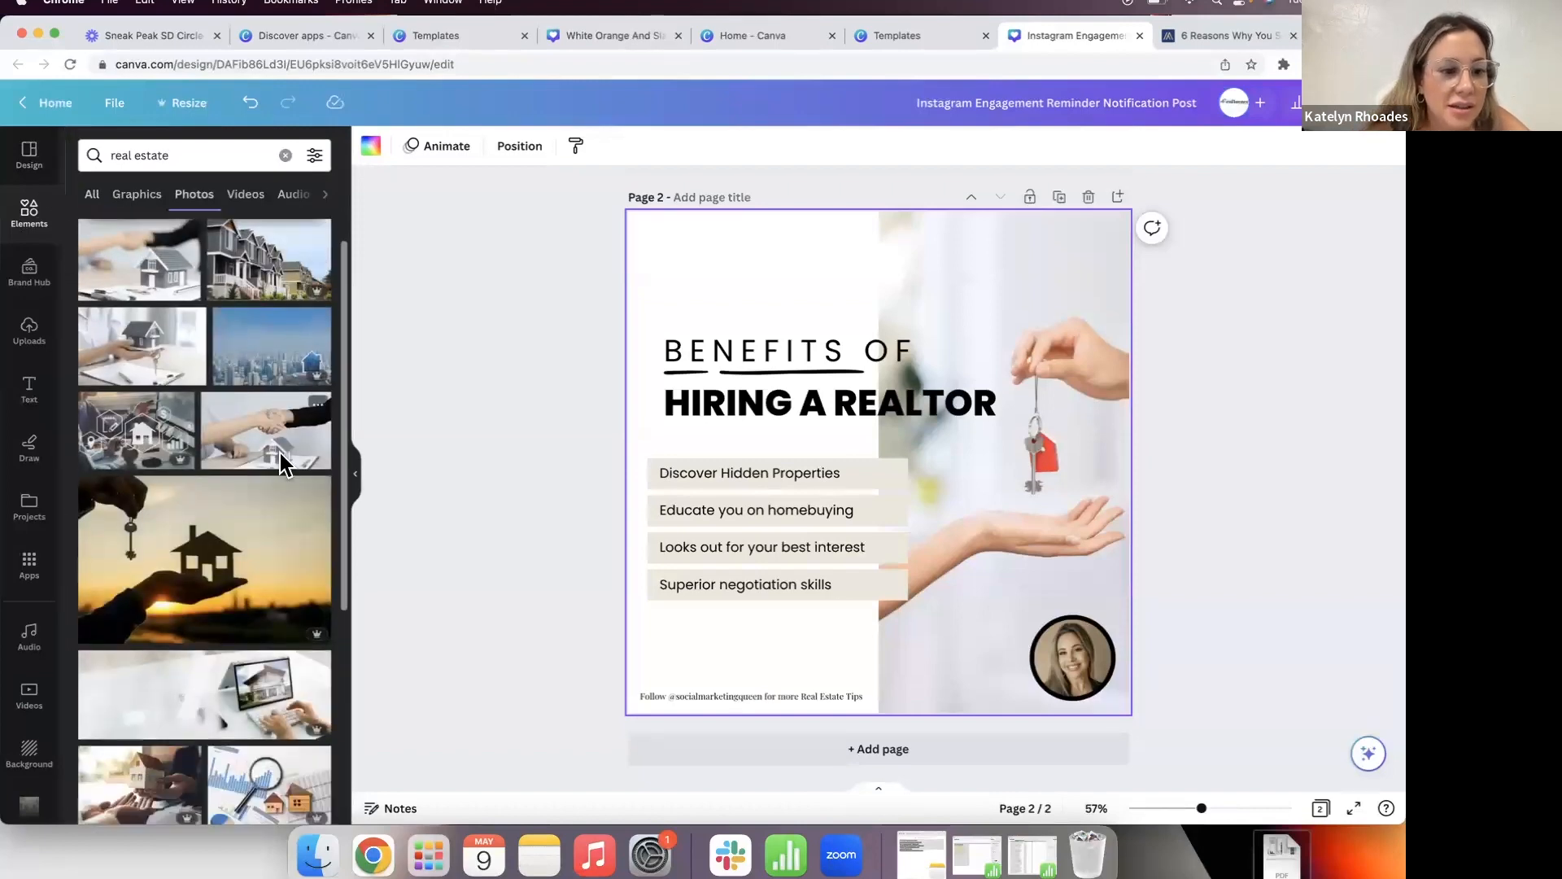
pyautogui.click(175, 154)
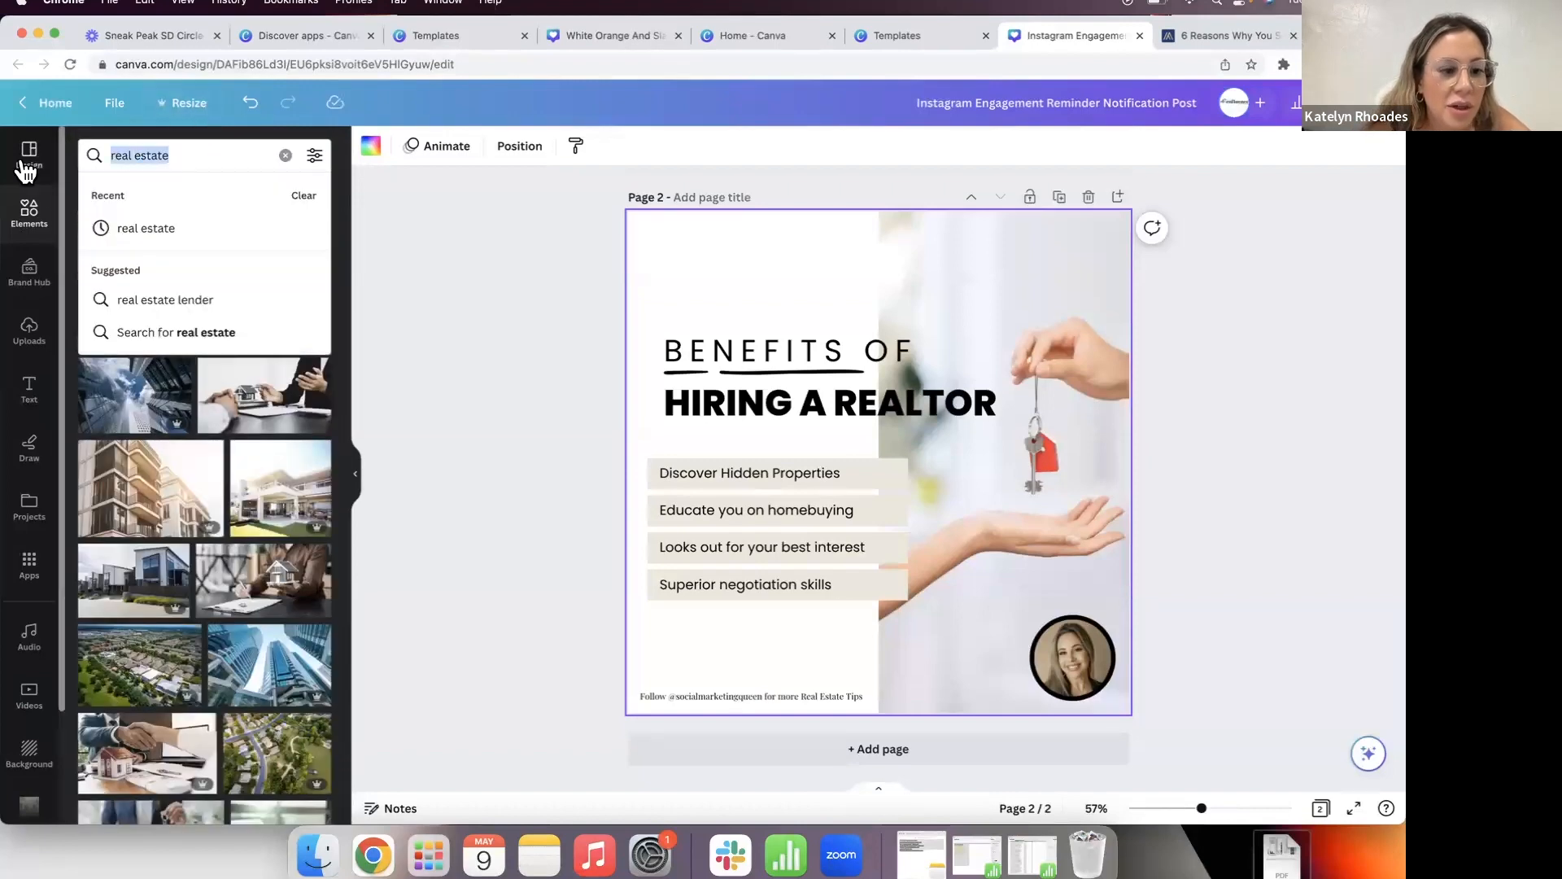
pyautogui.write('luxury li')
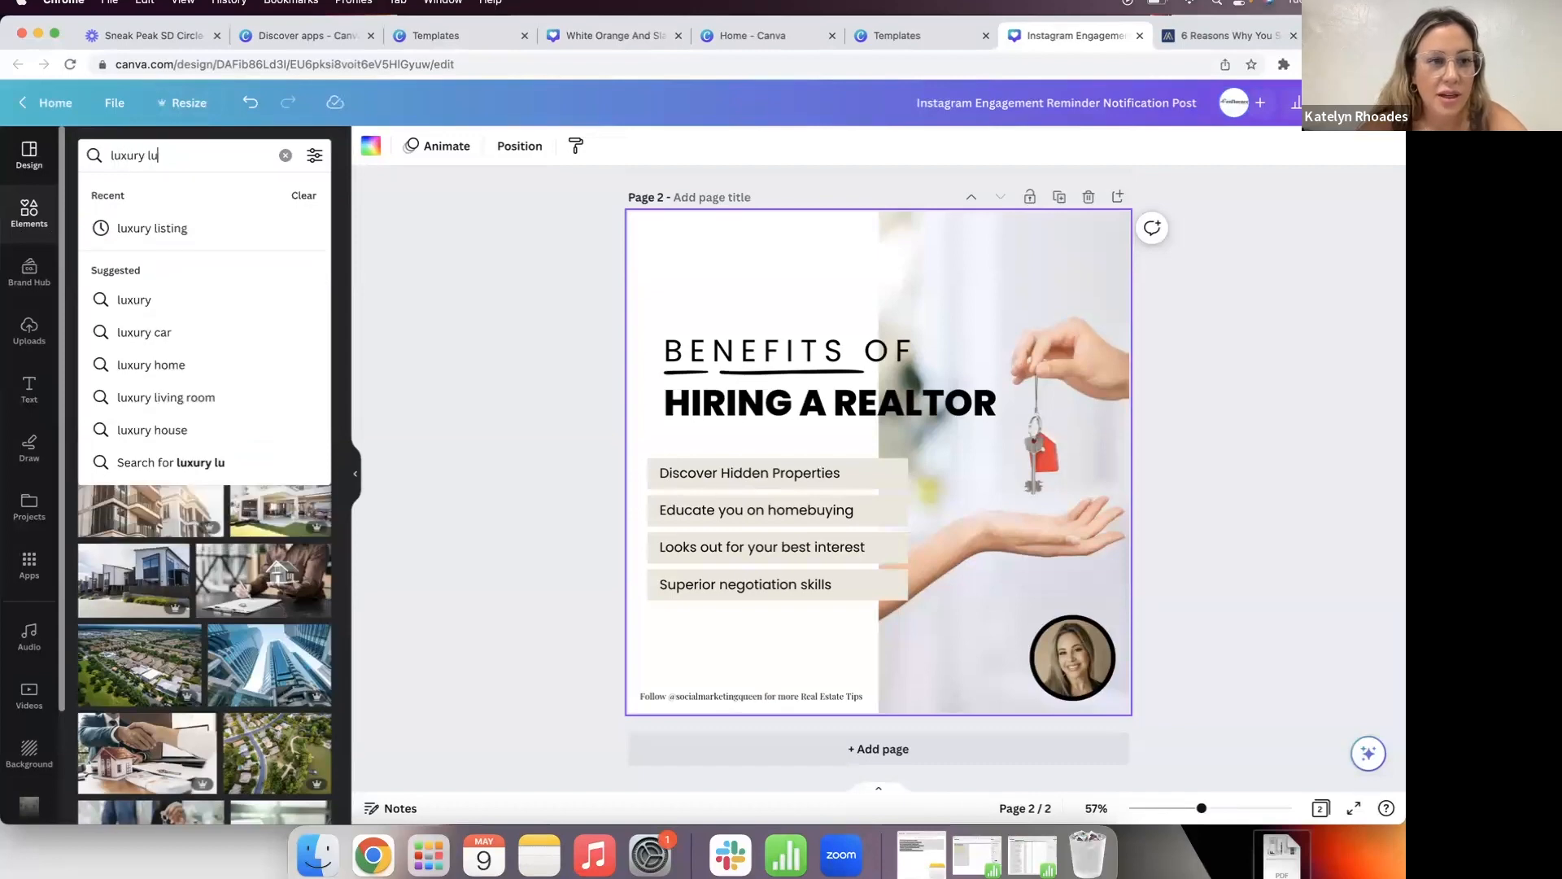
pyautogui.write('sting')
pyautogui.press('Return')
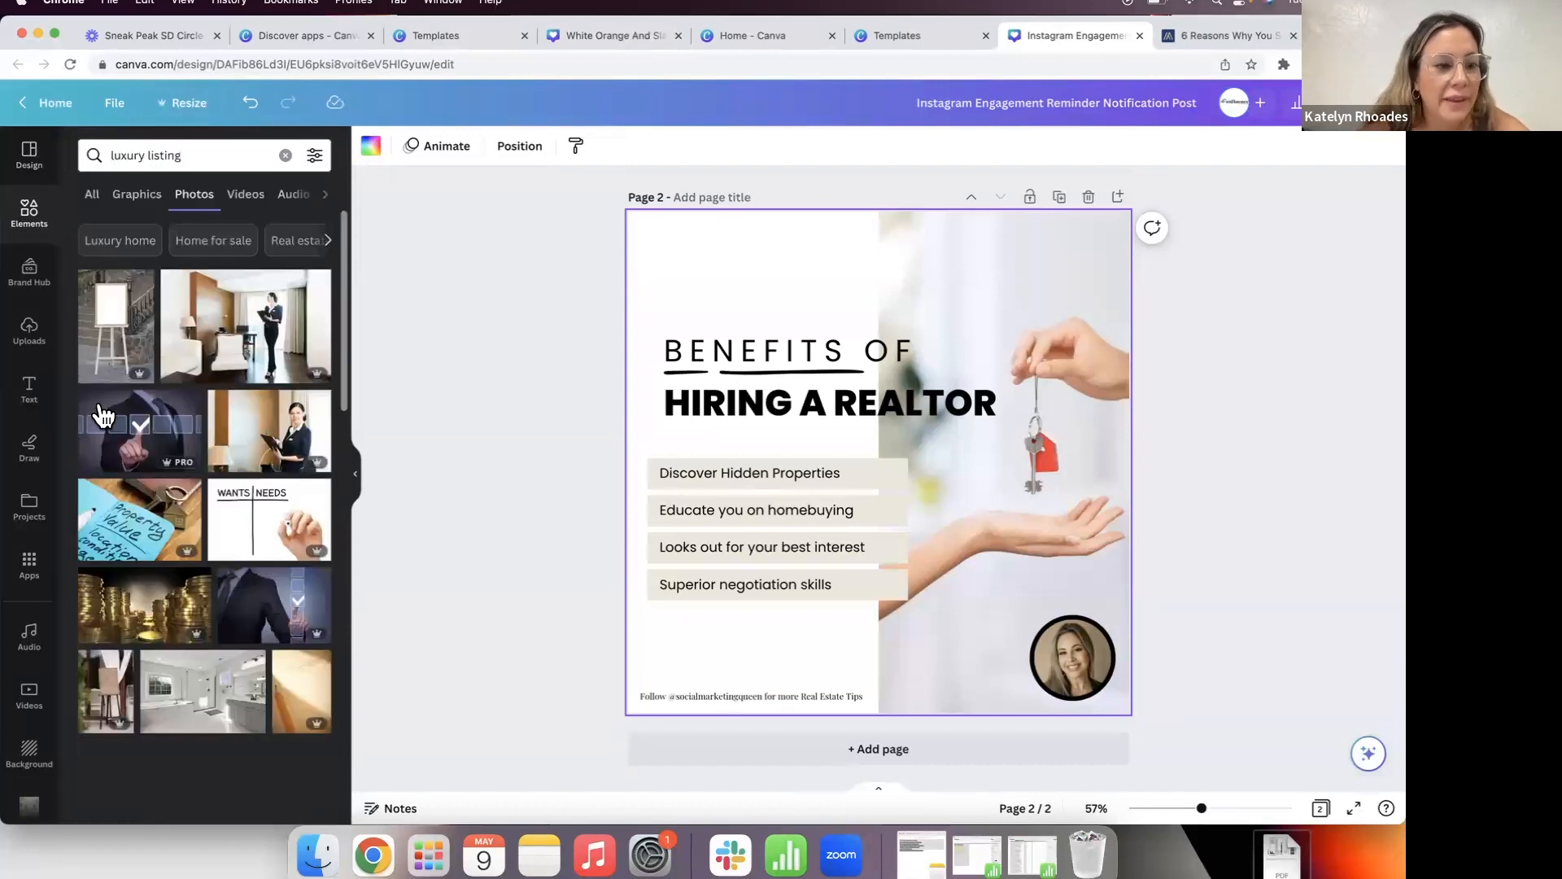
pyautogui.scroll(-5, 205, 538)
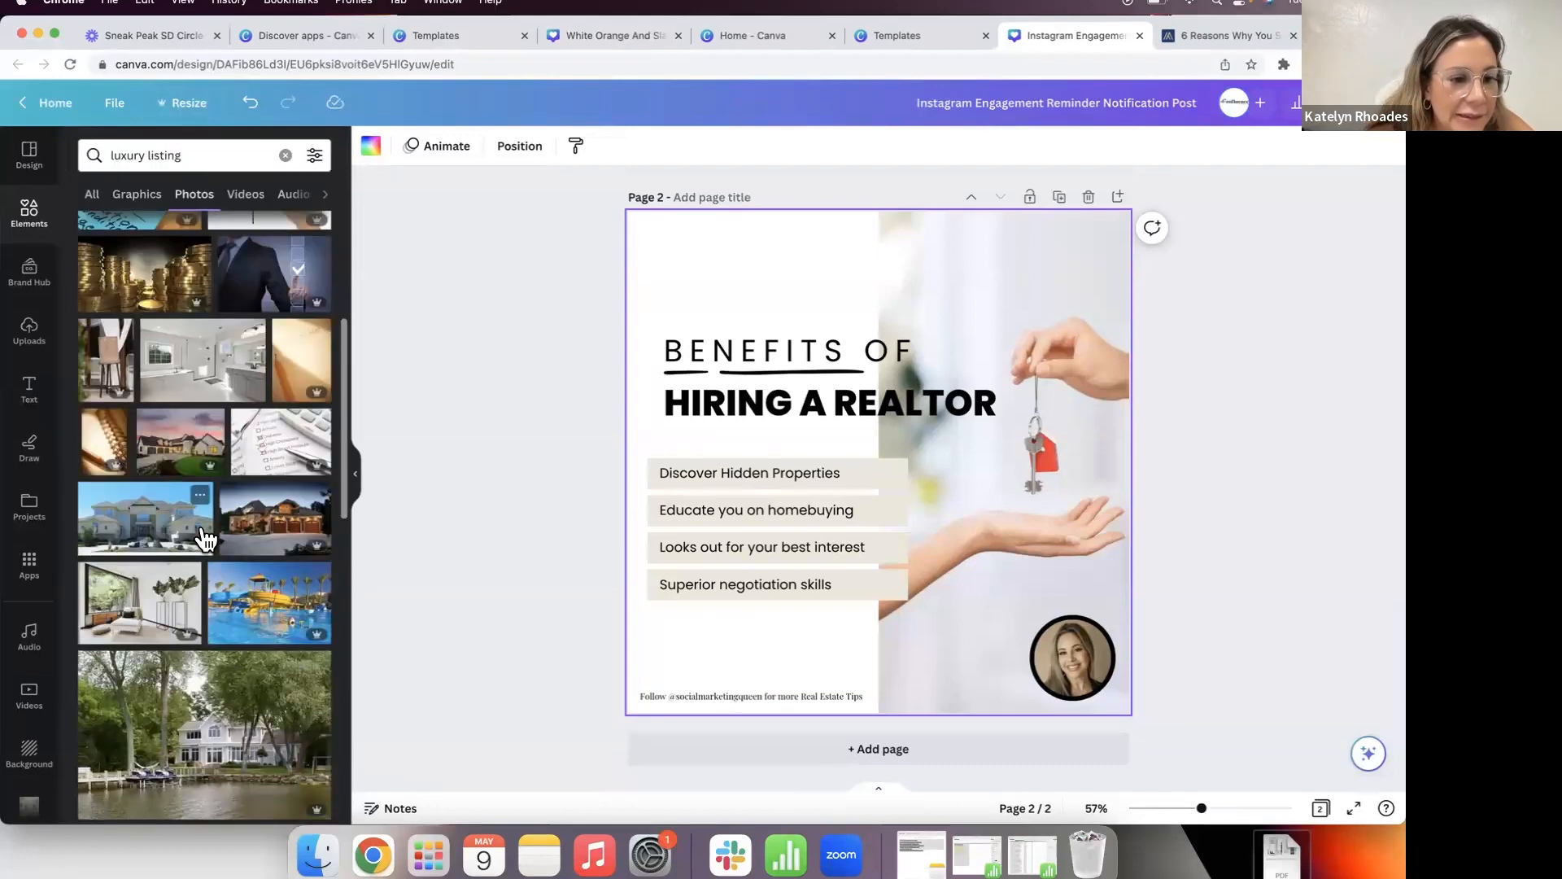
pyautogui.scroll(-4, 201, 539)
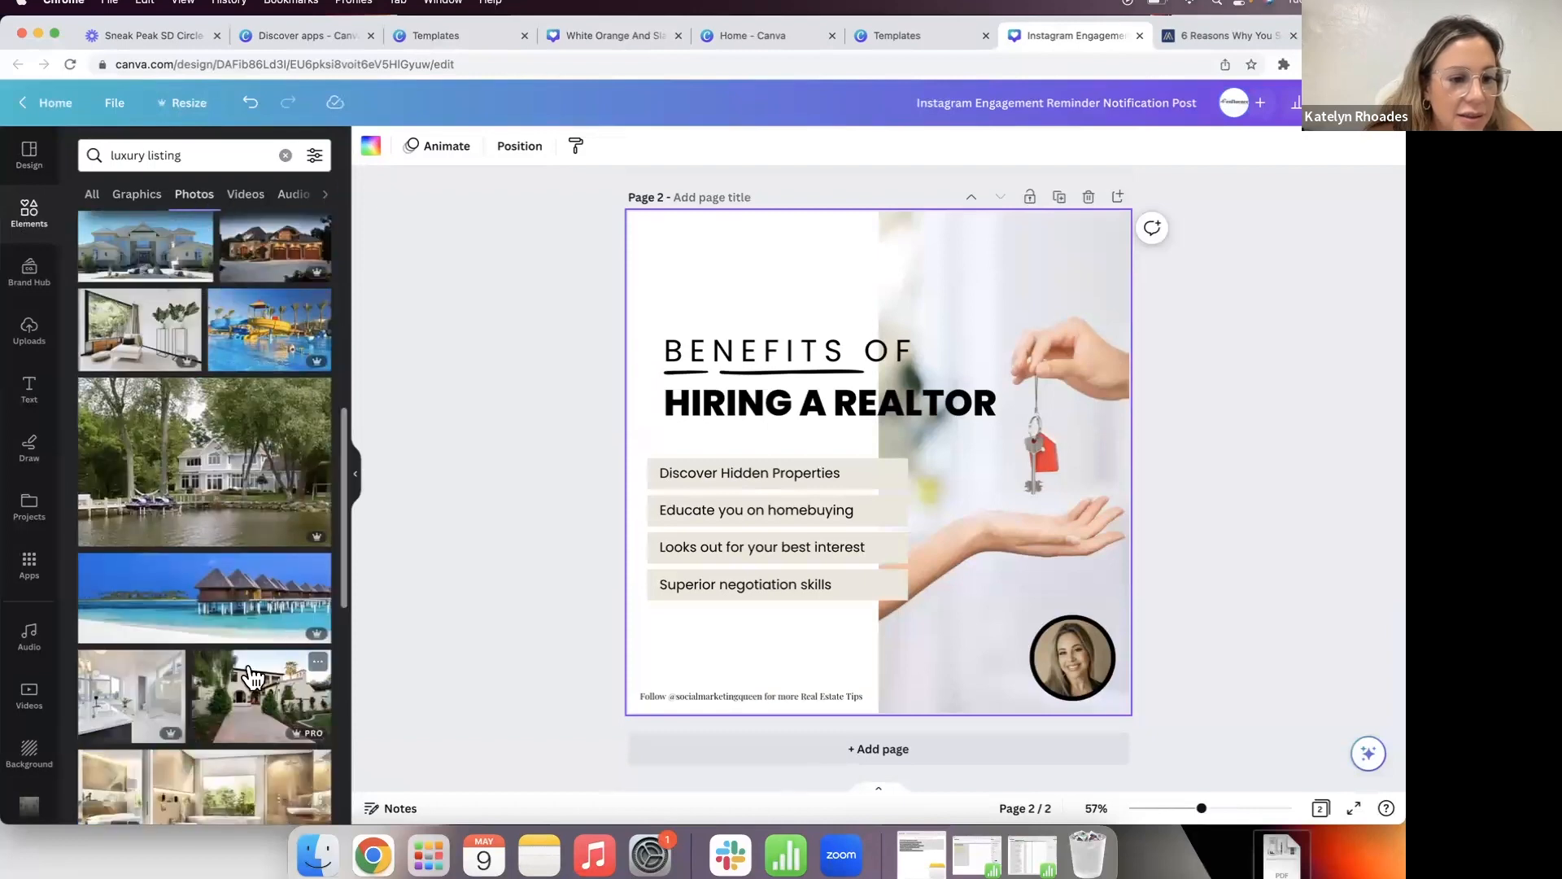
pyautogui.scroll(-4, 252, 677)
pyautogui.scroll(-2, 244, 670)
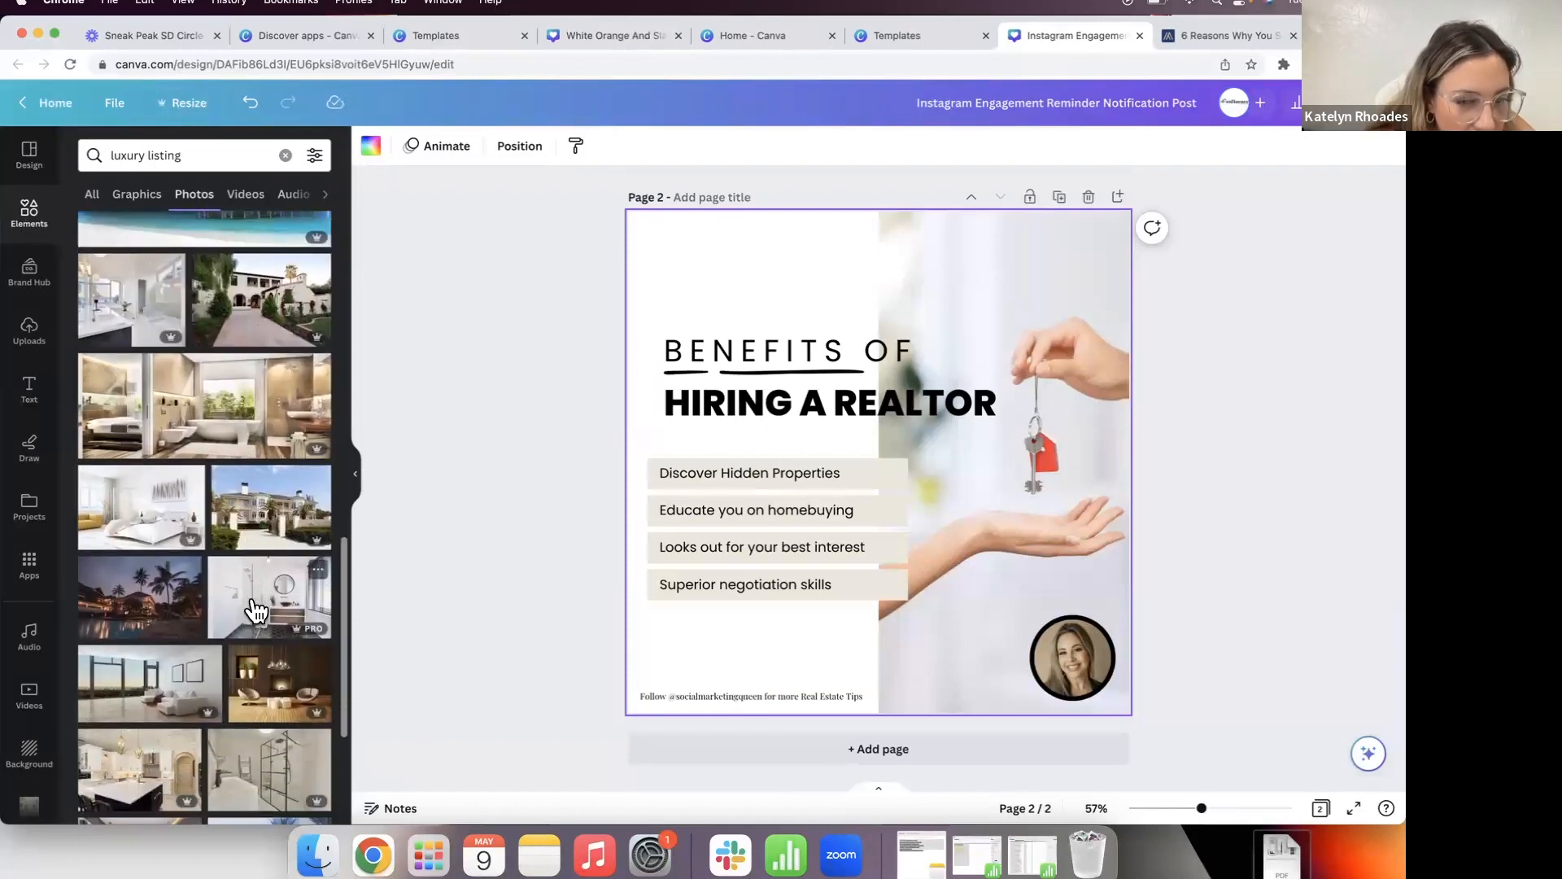
# Step: Add the white bathroom photo to page 2 and stretch it down to the page bottom
pyautogui.click(247, 623)
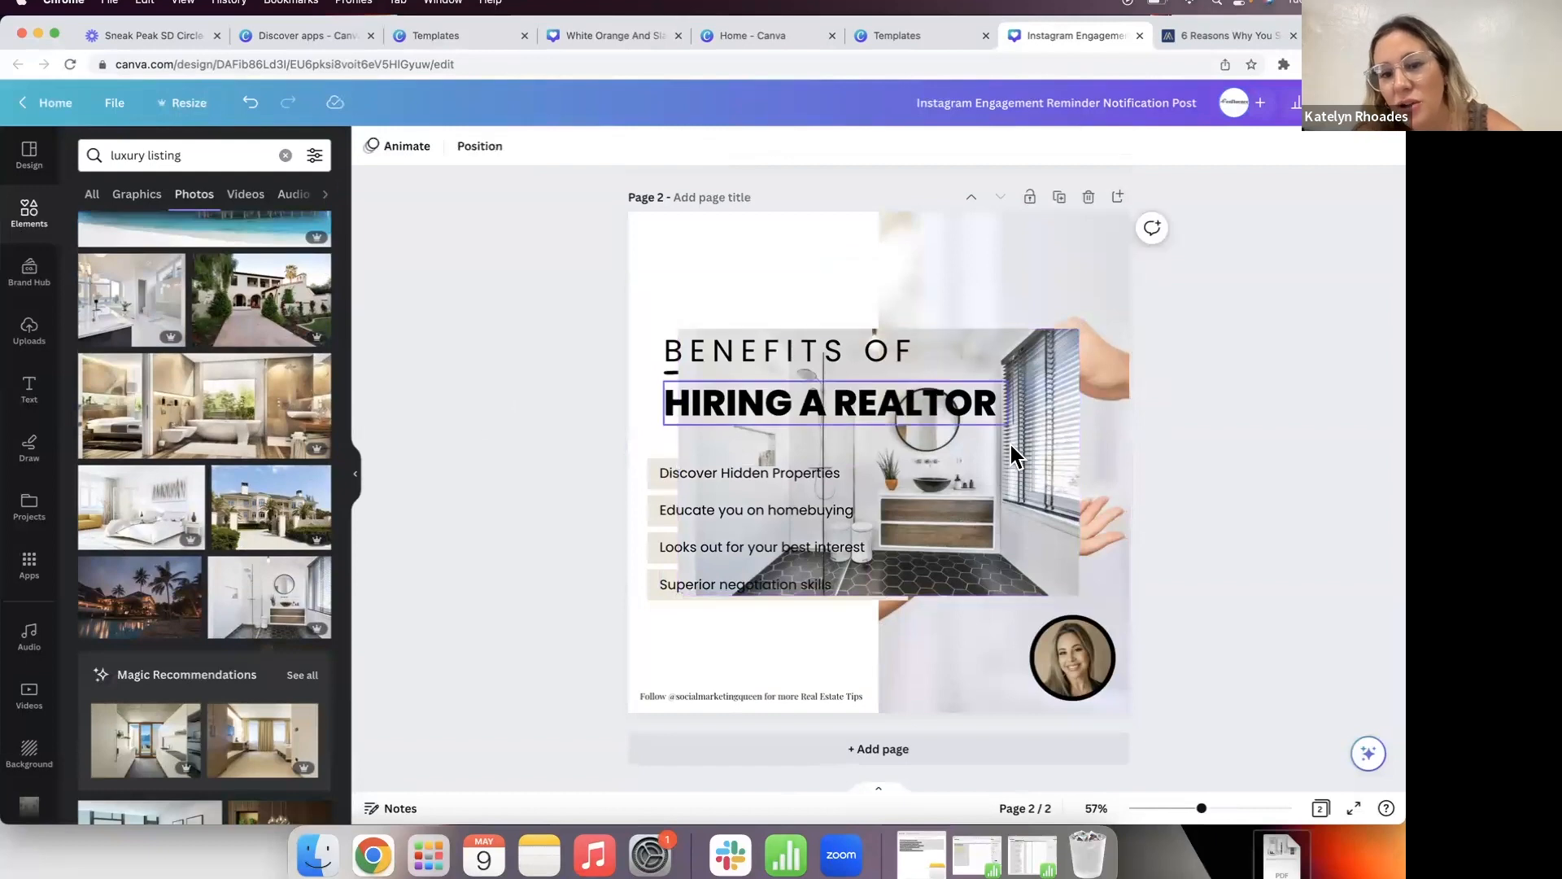
pyautogui.moveTo(1042, 464); pyautogui.dragTo(846, 343)
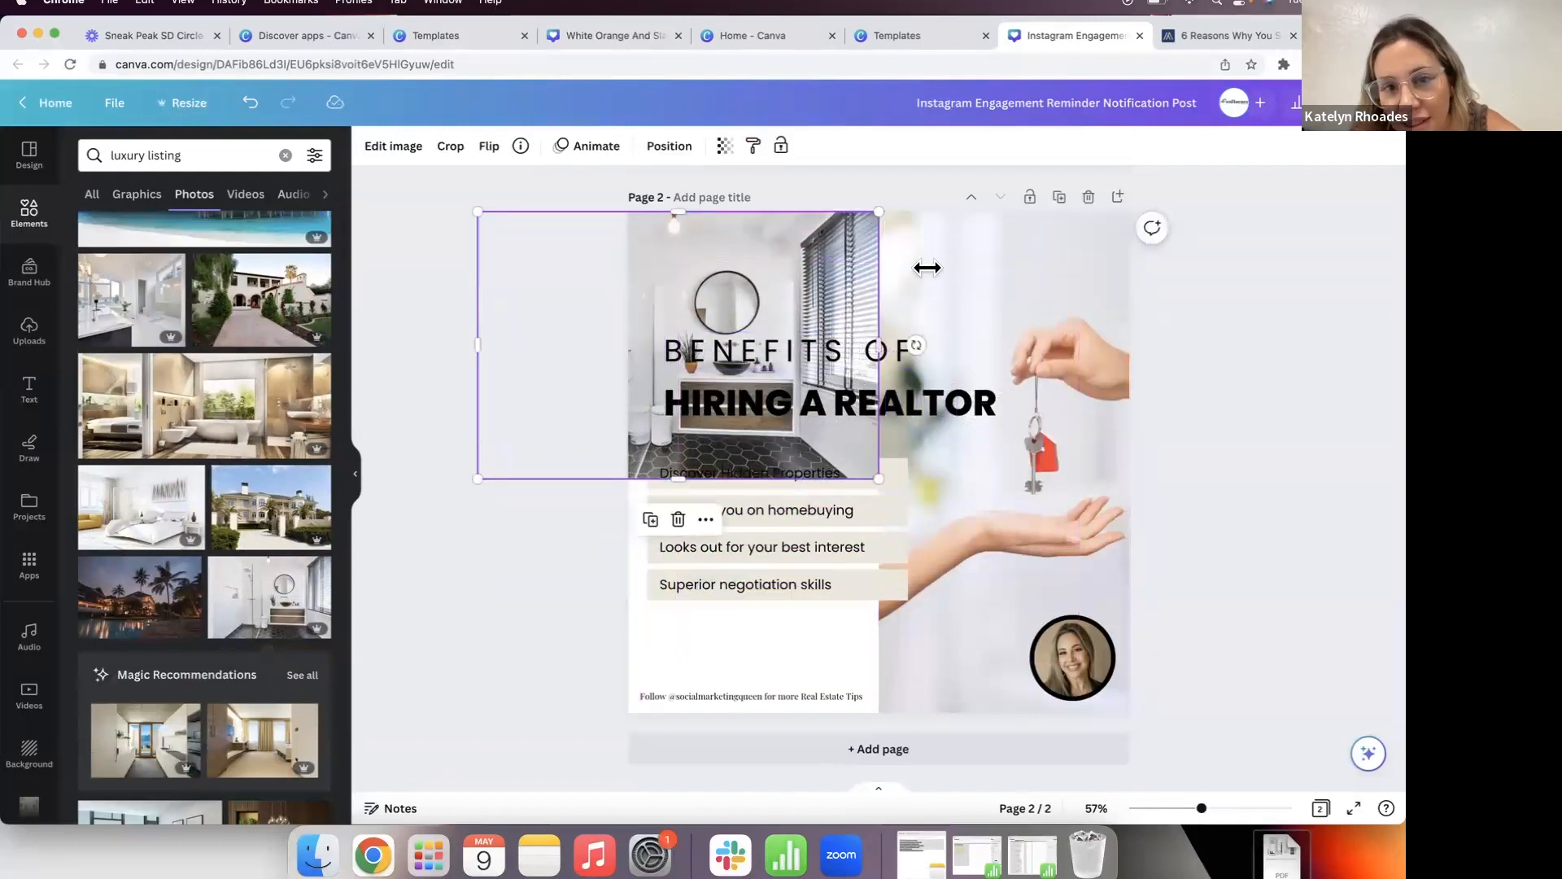
pyautogui.moveTo(678, 476); pyautogui.dragTo(649, 711)
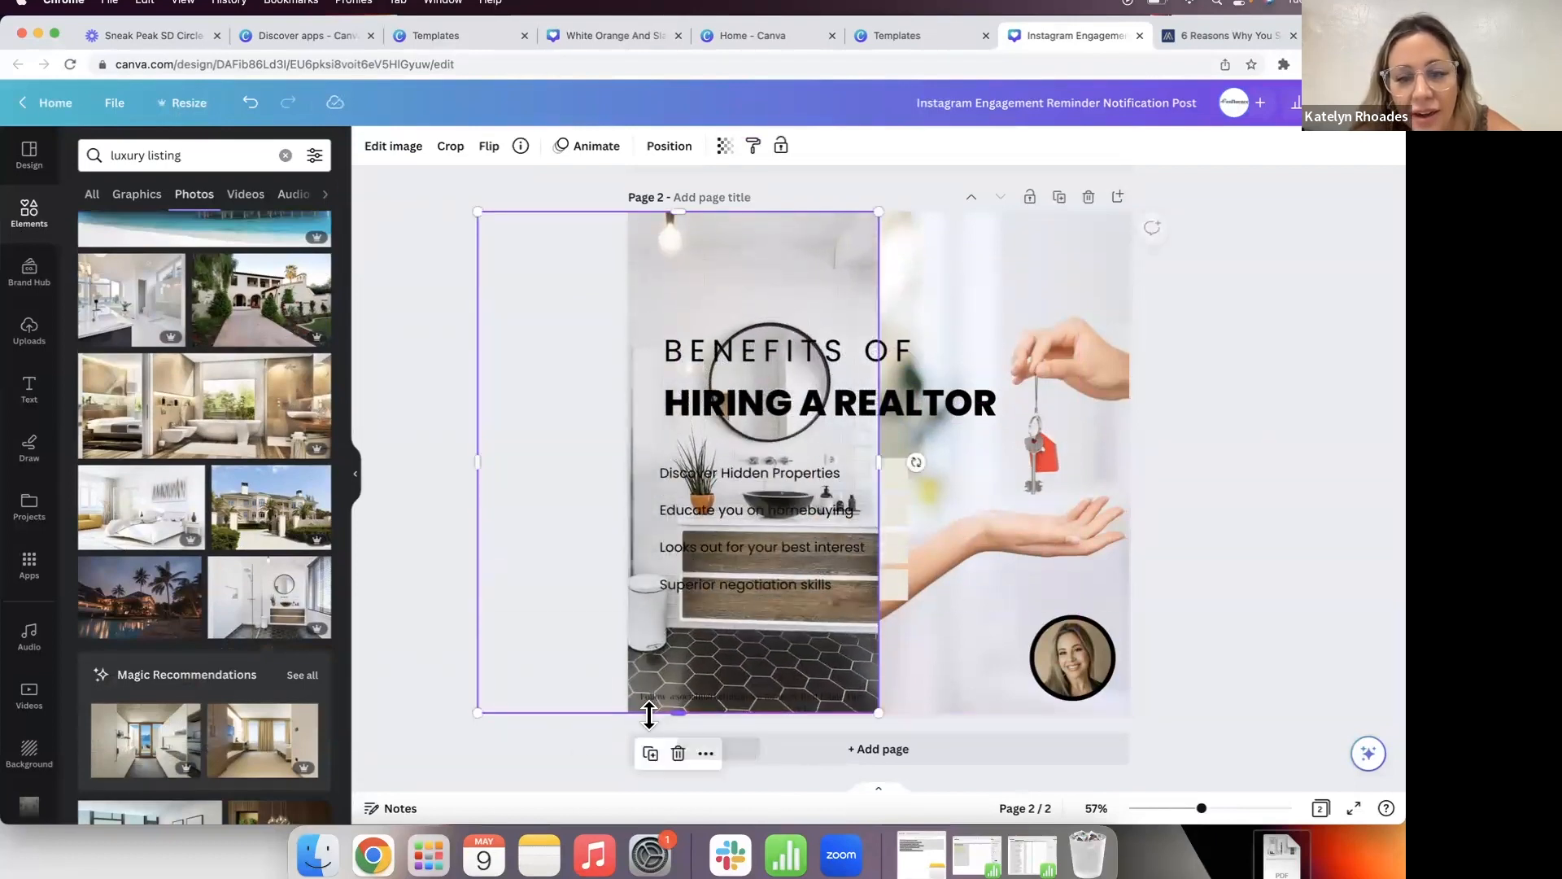
pyautogui.click(564, 746)
# Step: Fade the bathroom photo's transparency to about 6, then delete the photo
pyautogui.click(842, 226)
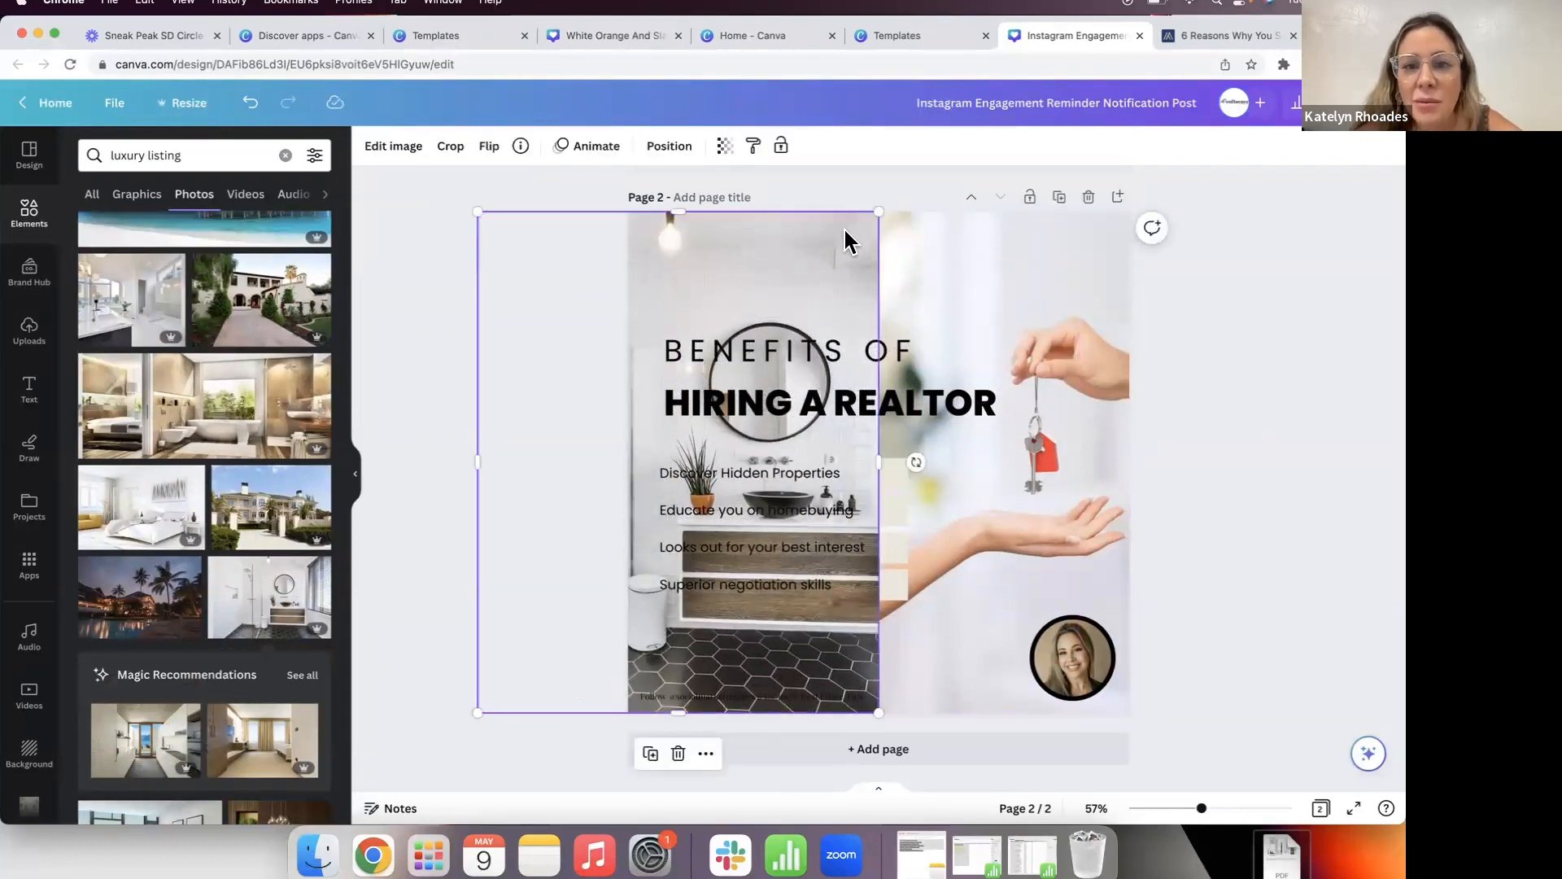
pyautogui.click(724, 148)
pyautogui.moveTo(727, 215); pyautogui.dragTo(599, 221)
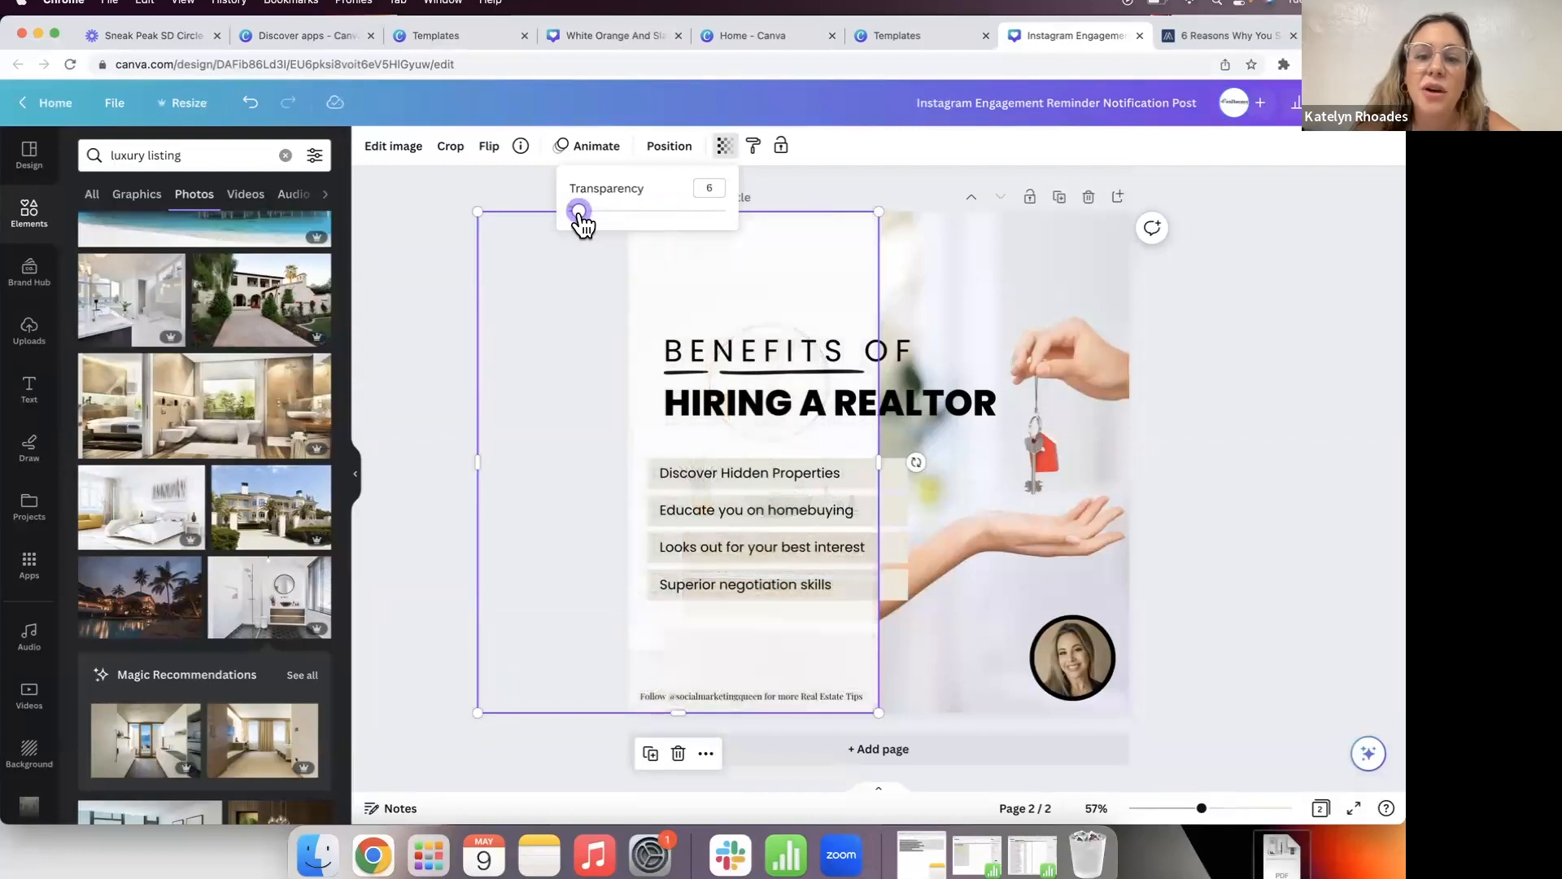
pyautogui.moveTo(583, 222); pyautogui.dragTo(590, 223)
pyautogui.click(488, 315)
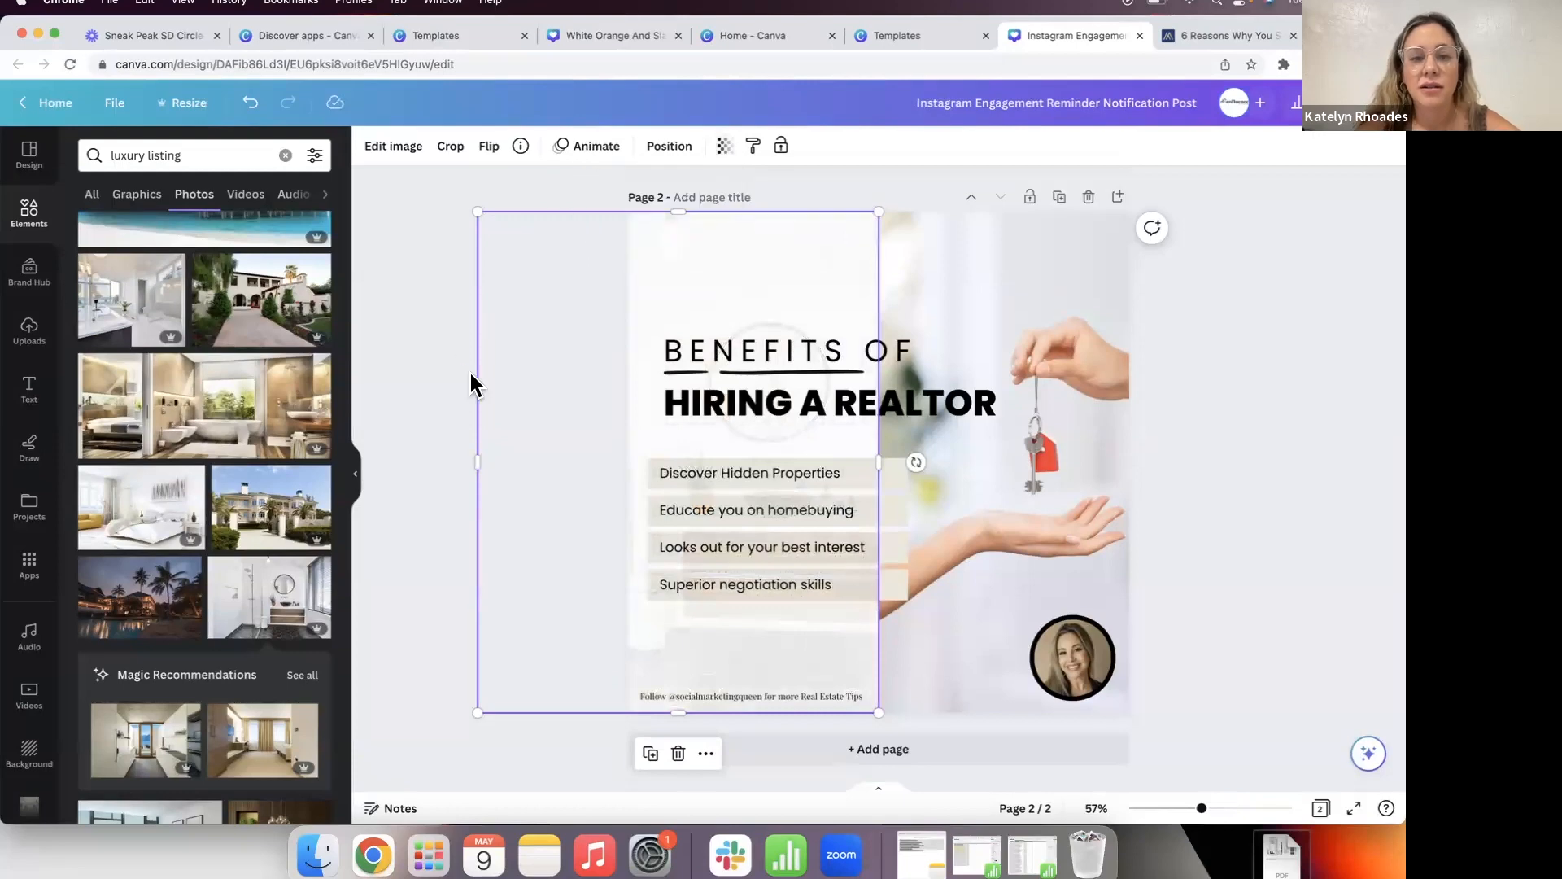
pyautogui.click(441, 403)
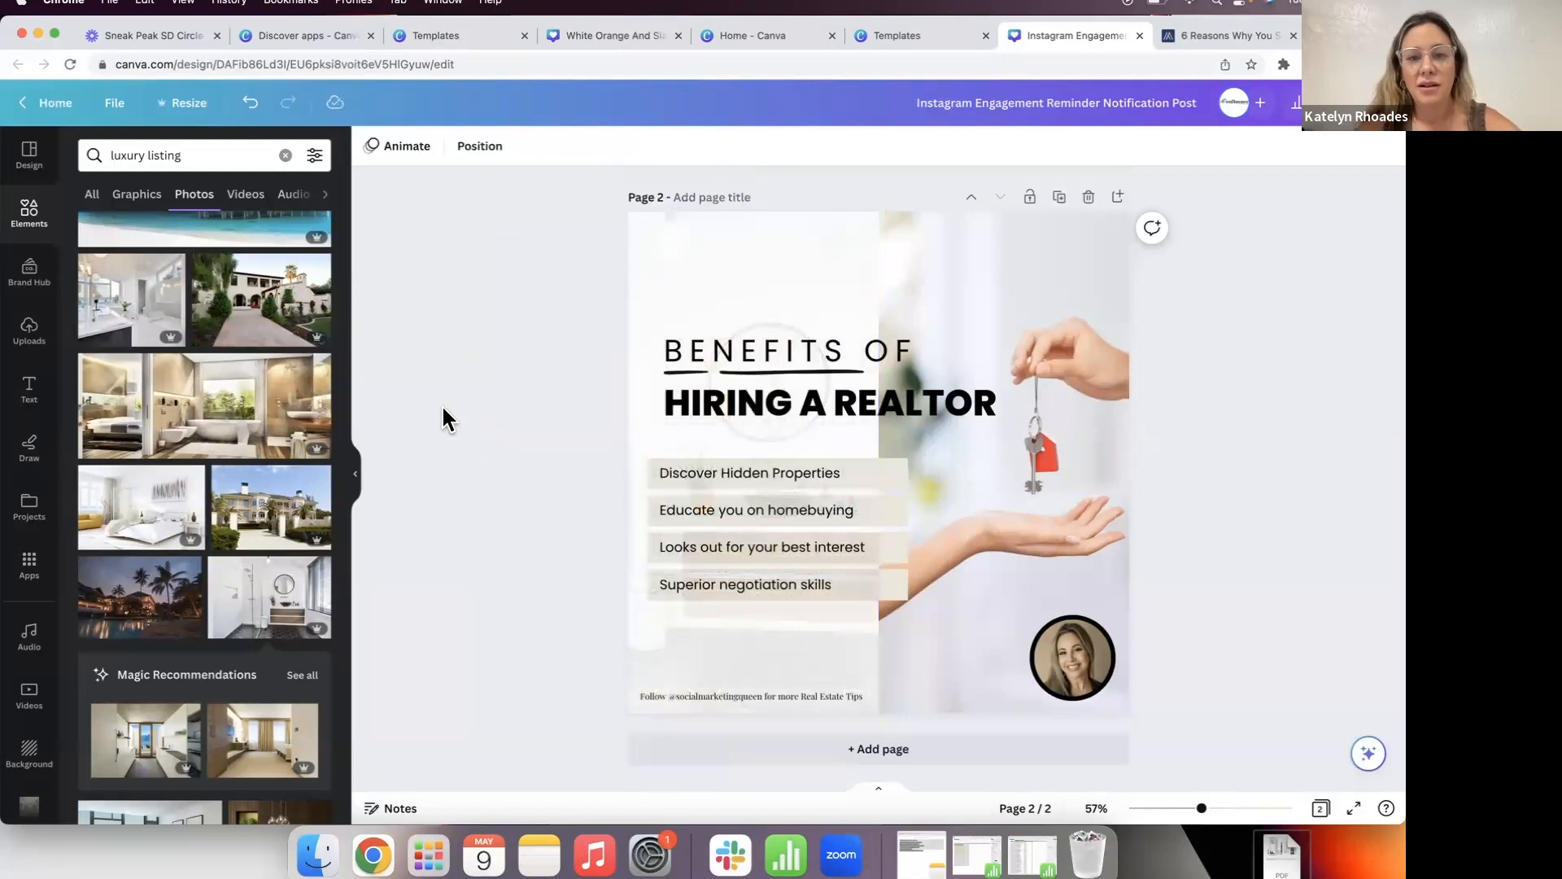
pyautogui.click(786, 282)
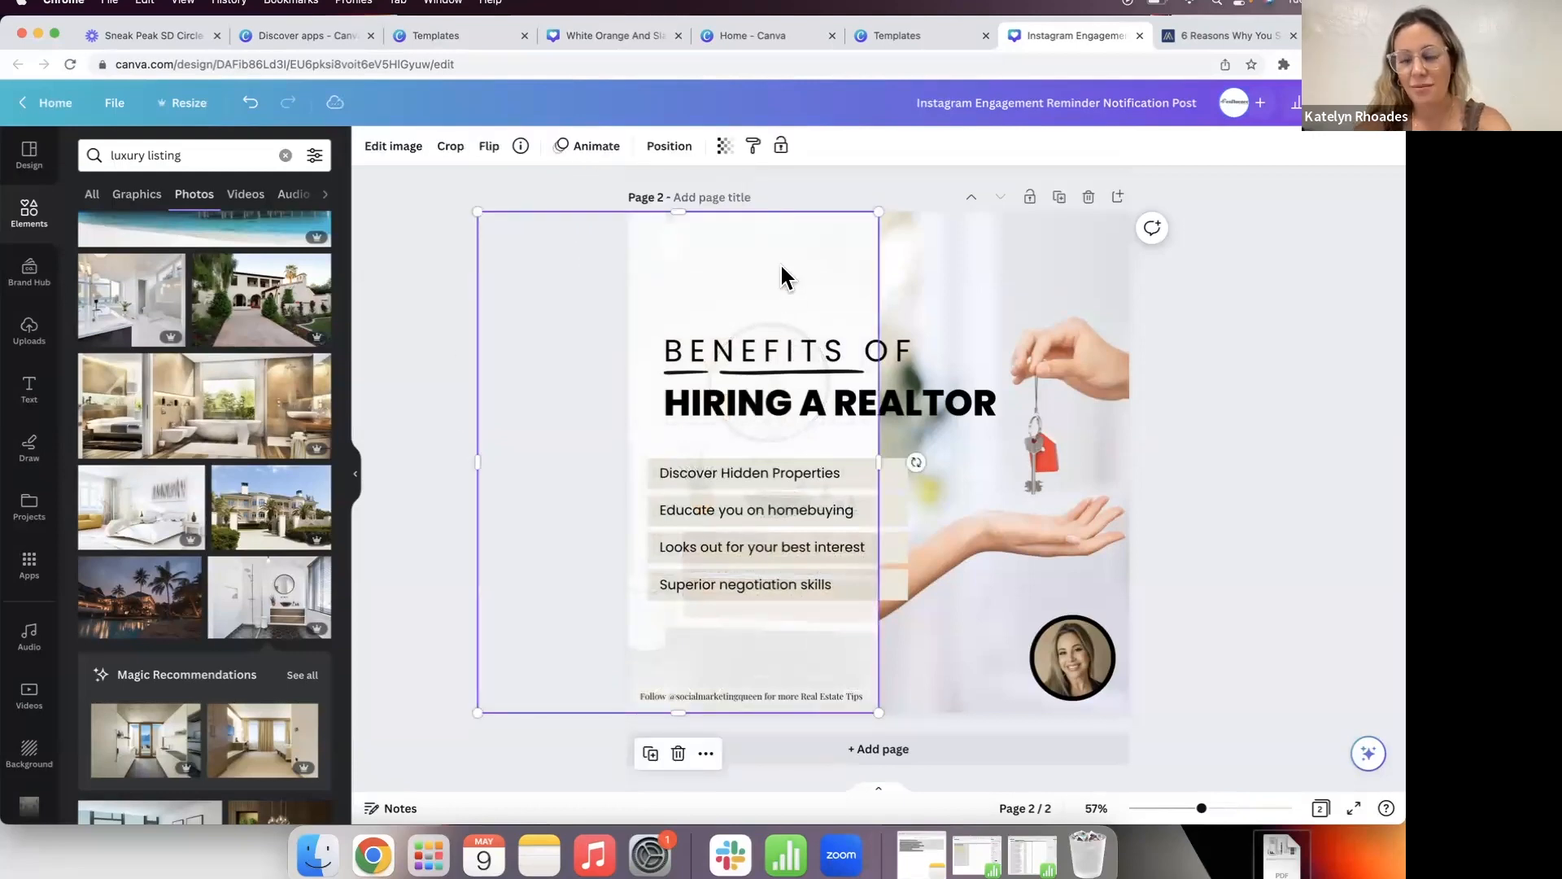
pyautogui.press('Delete')
# Step: Add the palm-tree resort photo, crop it narrower, and stretch it over page 2's left half
pyautogui.scroll(-1, 262, 549)
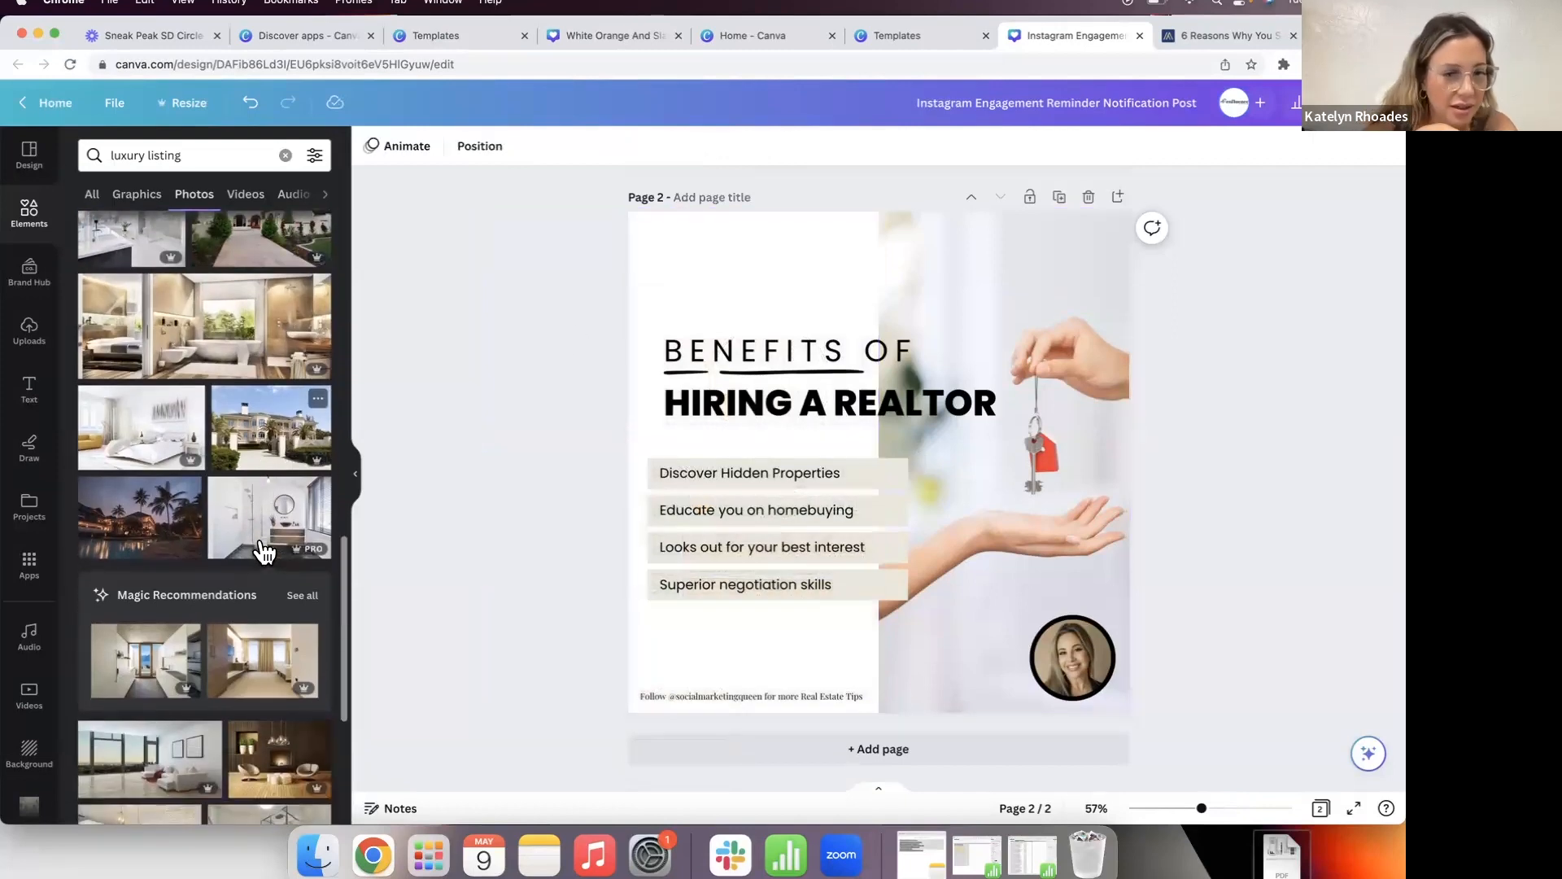
pyautogui.click(169, 534)
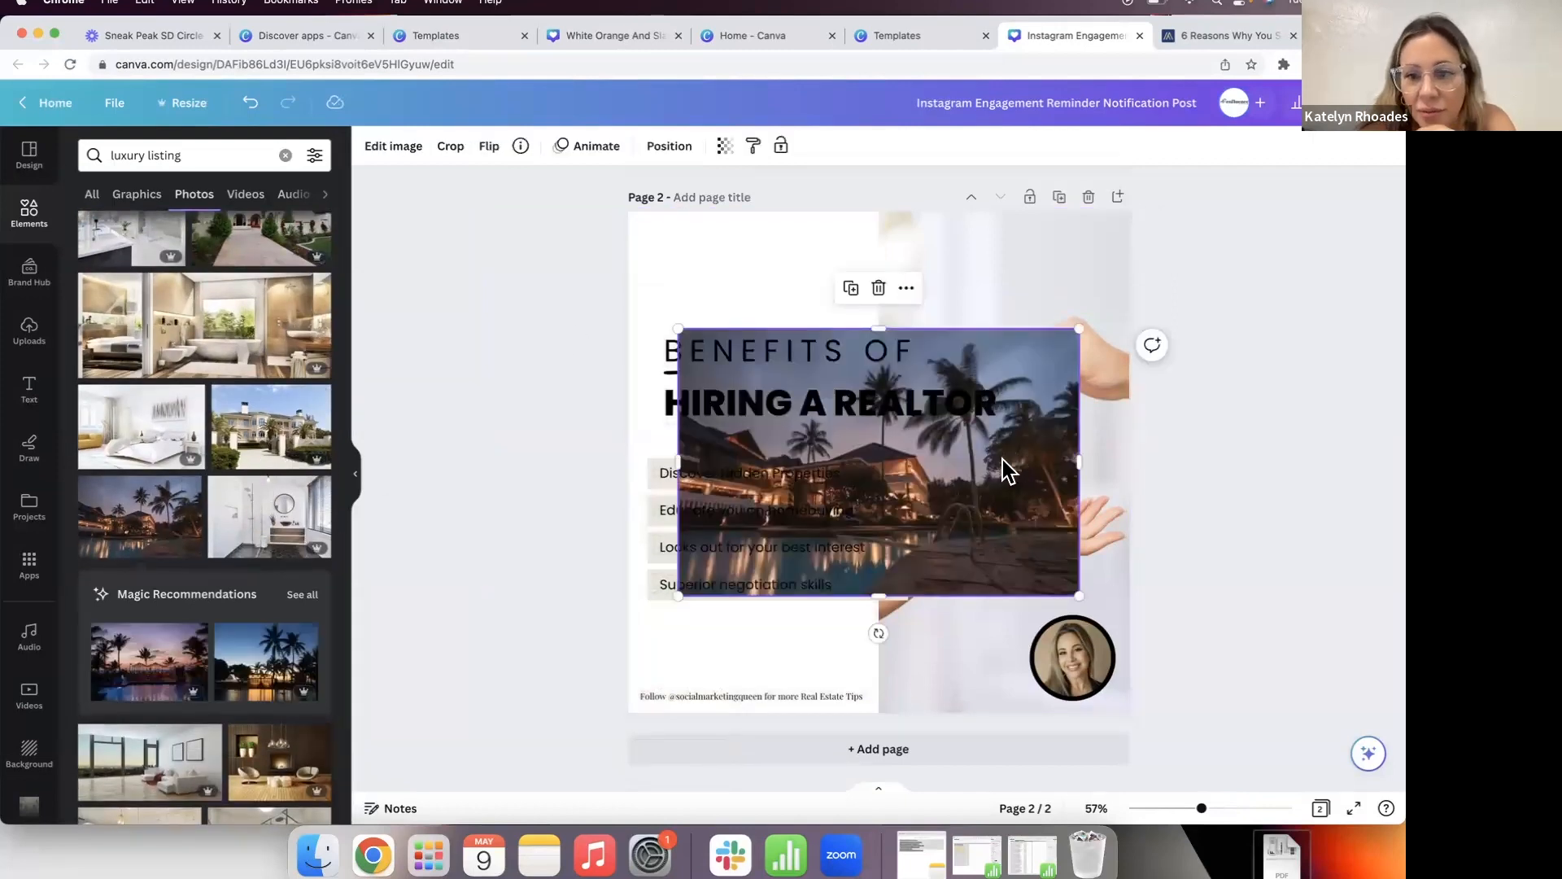
pyautogui.doubleClick(1002, 461)
pyautogui.moveTo(1077, 327); pyautogui.dragTo(906, 317)
pyautogui.click(399, 498)
pyautogui.moveTo(892, 470); pyautogui.dragTo(859, 353)
pyautogui.moveTo(648, 474); pyautogui.dragTo(500, 787)
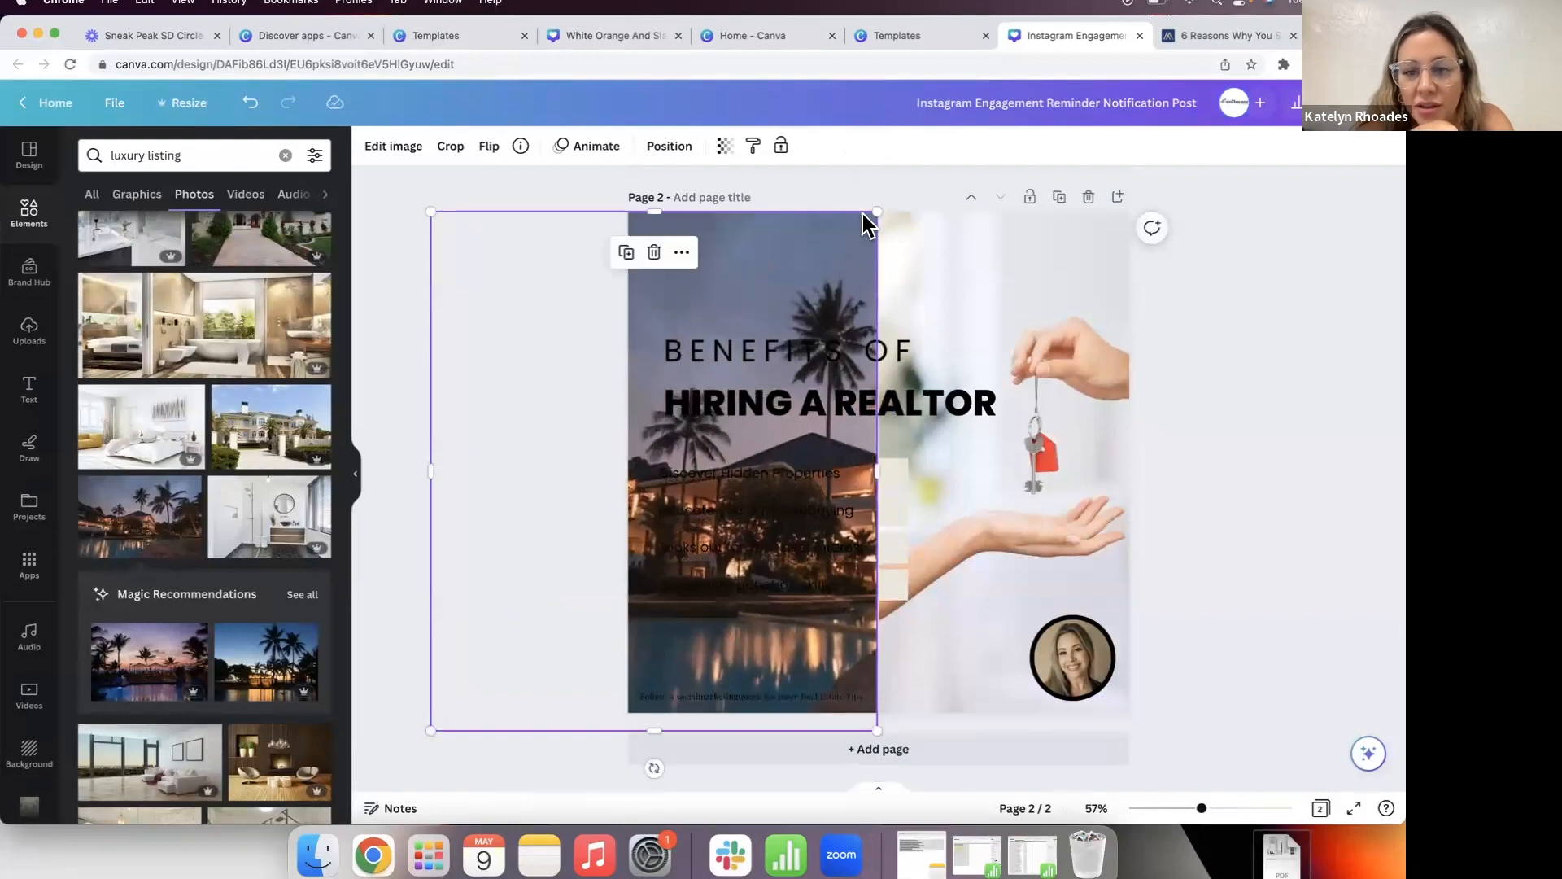
pyautogui.click(411, 325)
pyautogui.click(814, 275)
pyautogui.moveTo(813, 275); pyautogui.dragTo(816, 275)
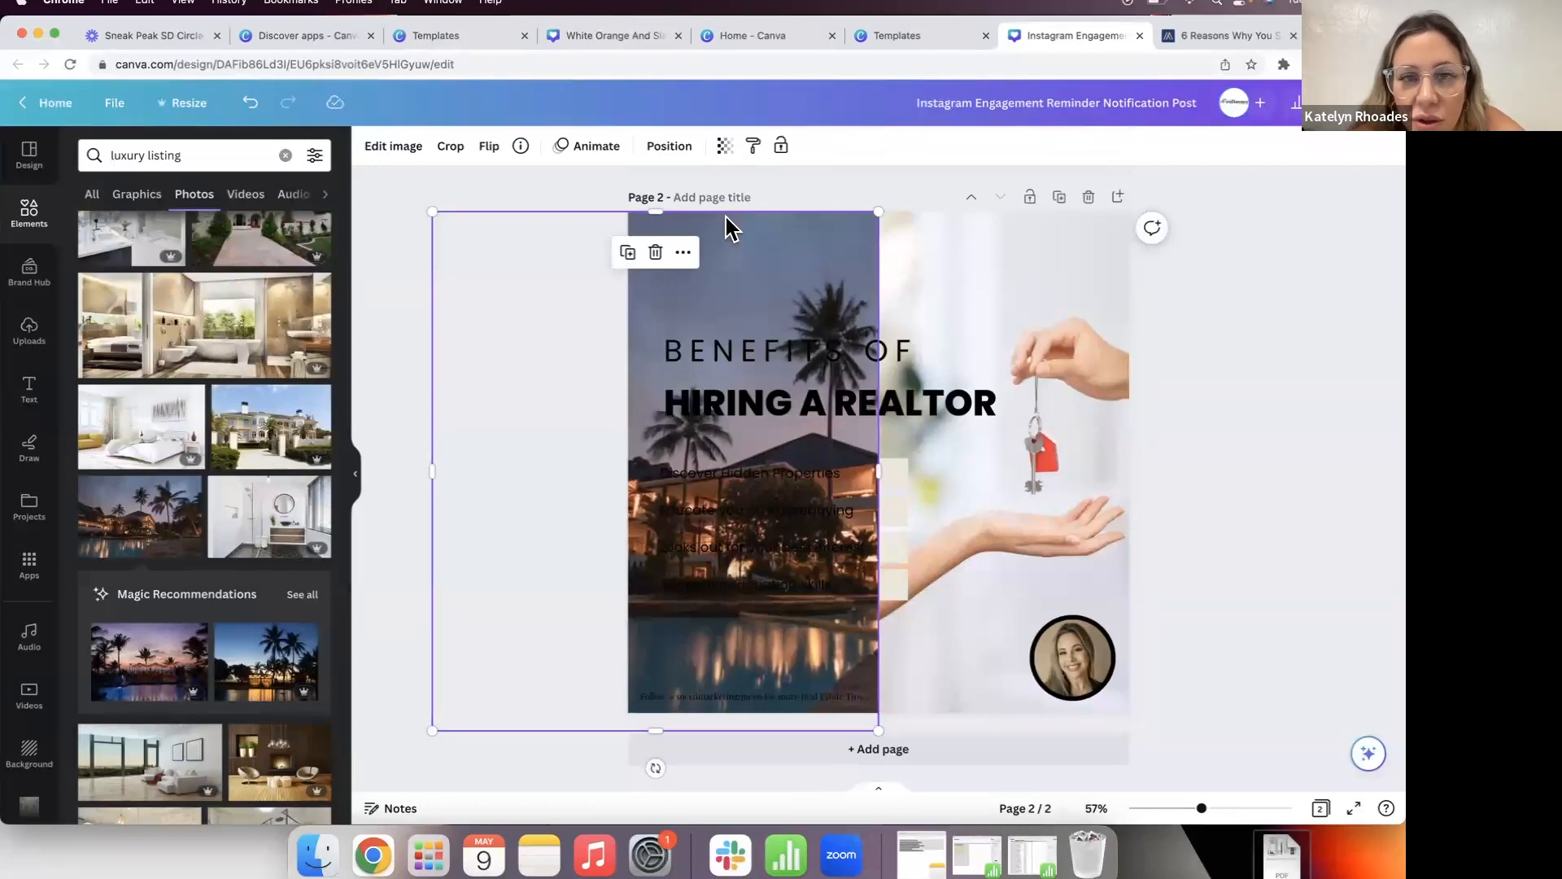
# Step: Lower the resort photo's transparency so the benefits list stays legible
pyautogui.click(728, 147)
pyautogui.moveTo(724, 213); pyautogui.dragTo(588, 226)
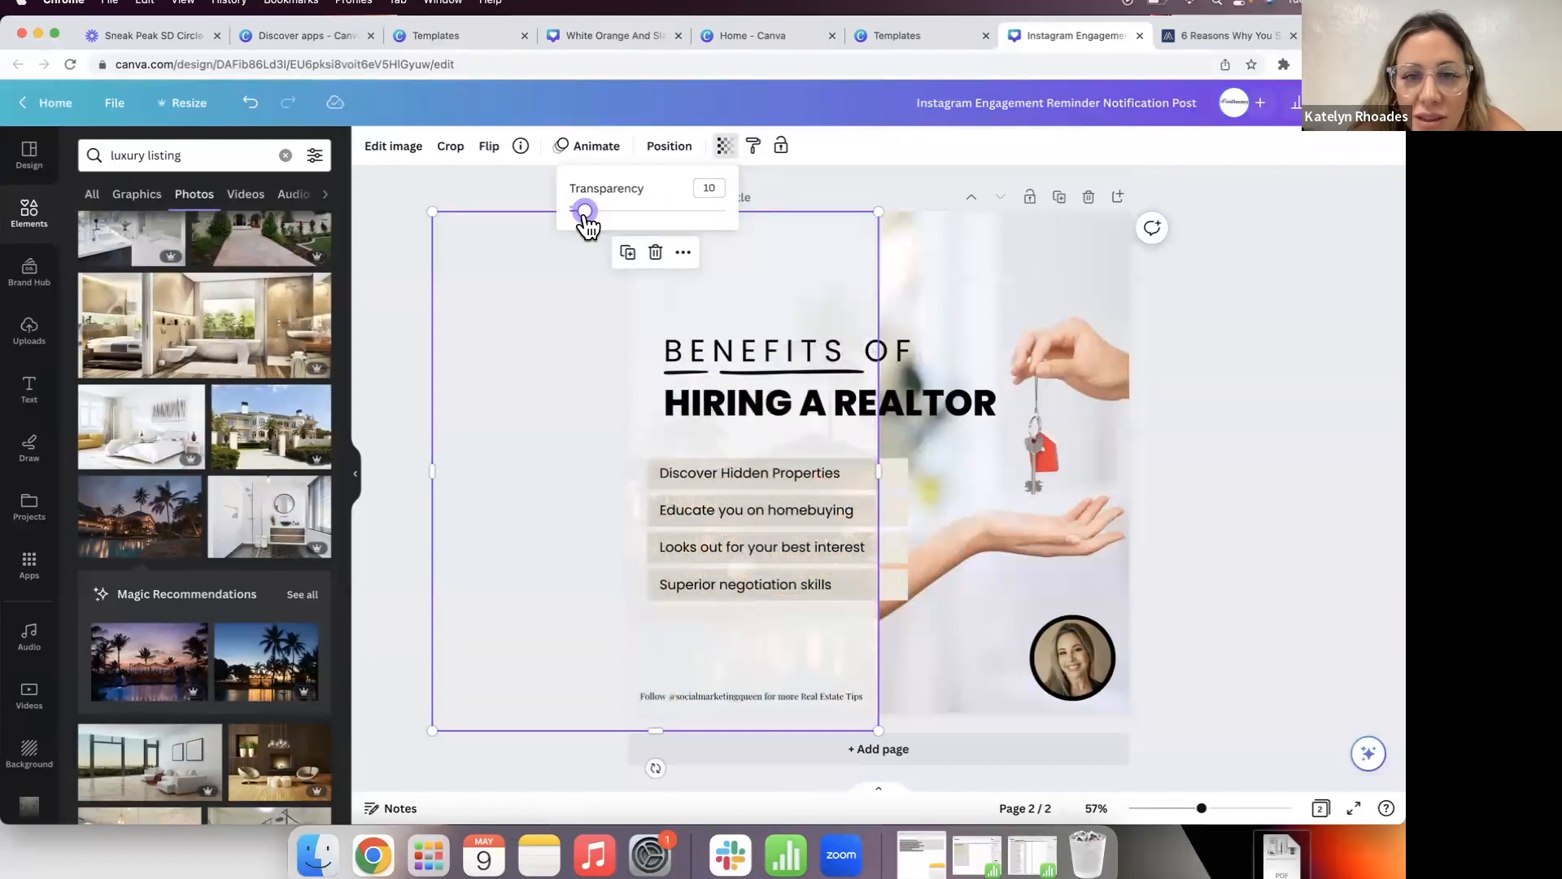
pyautogui.click(428, 197)
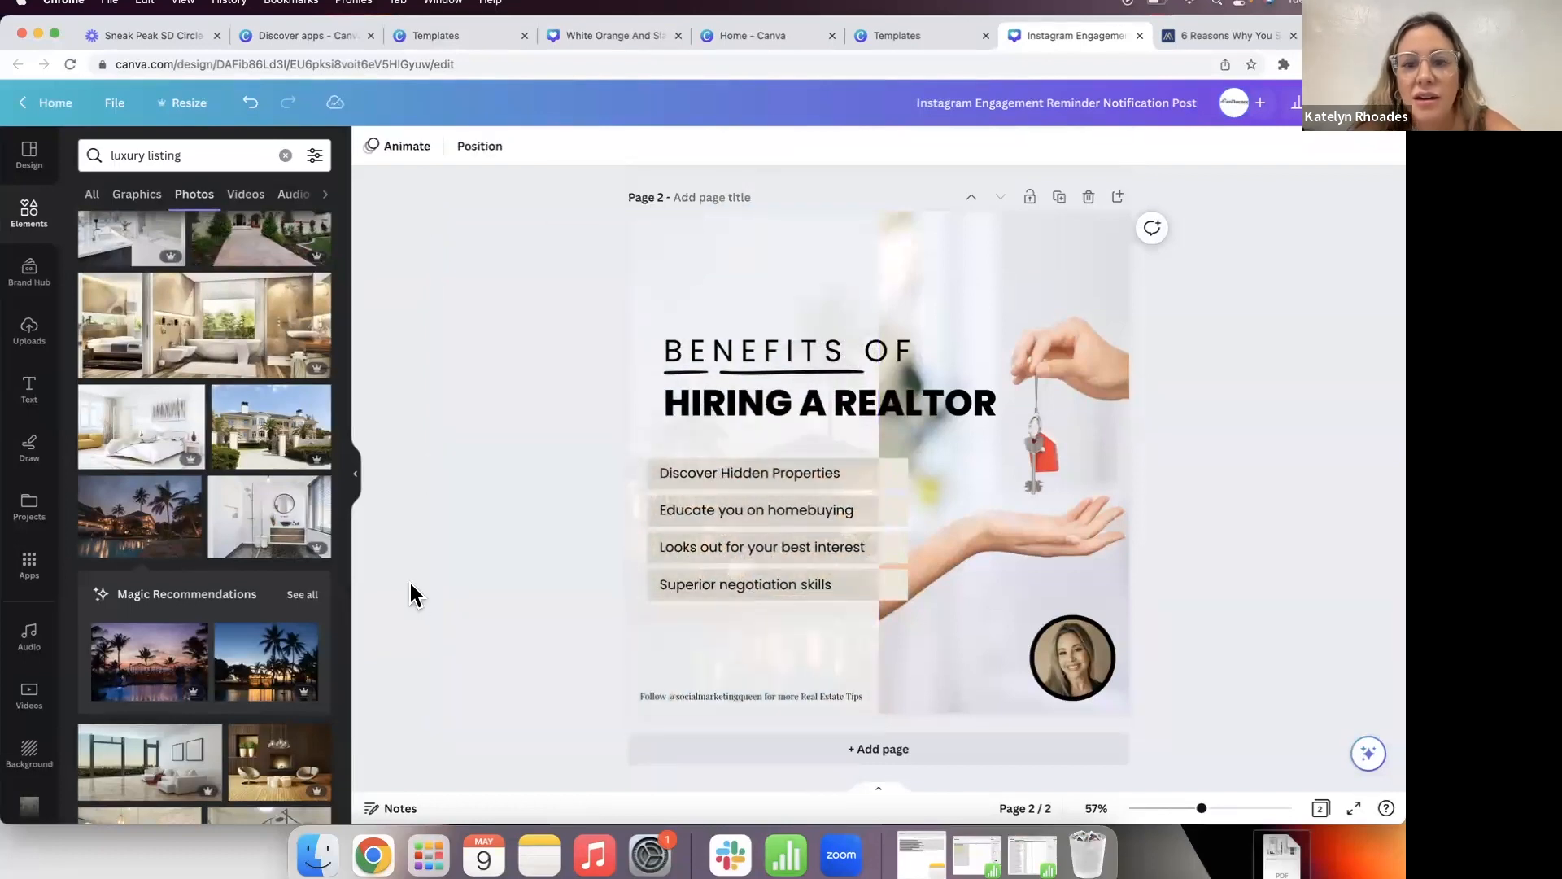
pyautogui.click(822, 284)
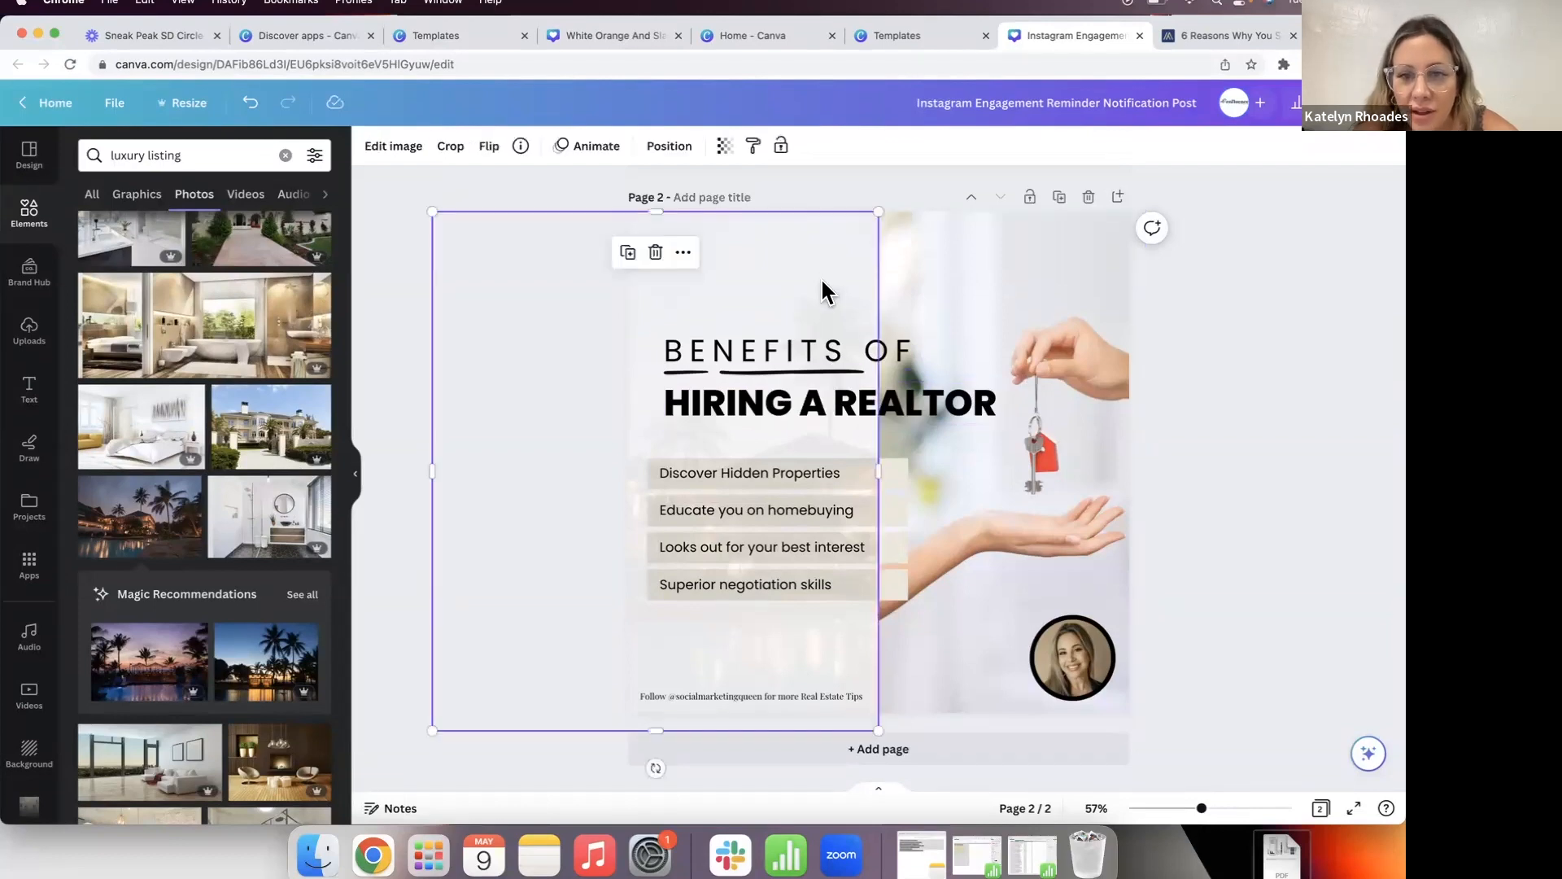
pyautogui.click(661, 154)
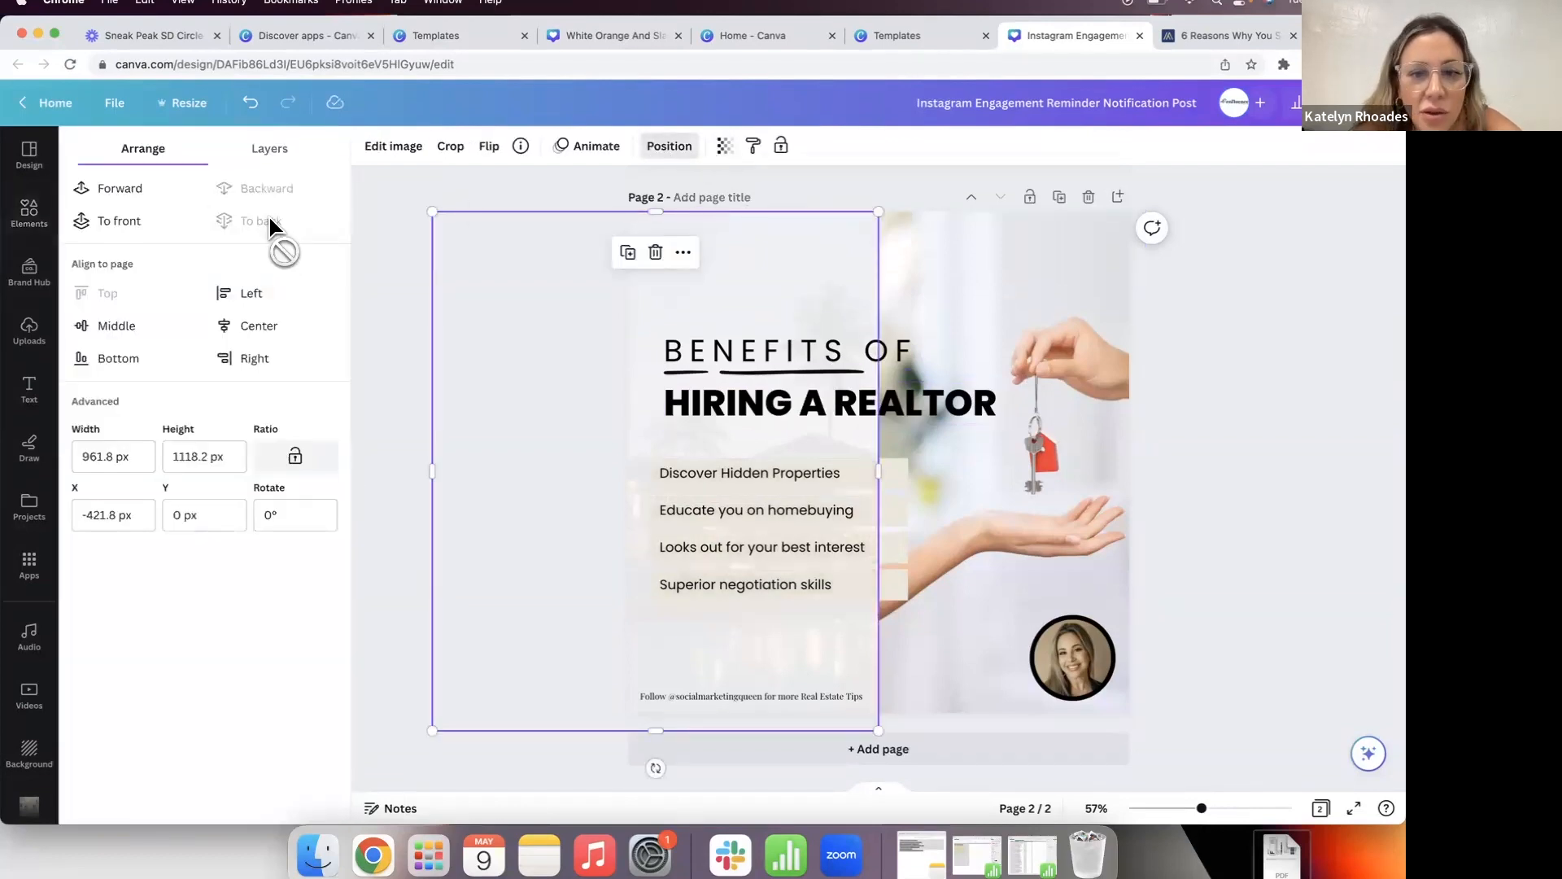
pyautogui.click(547, 194)
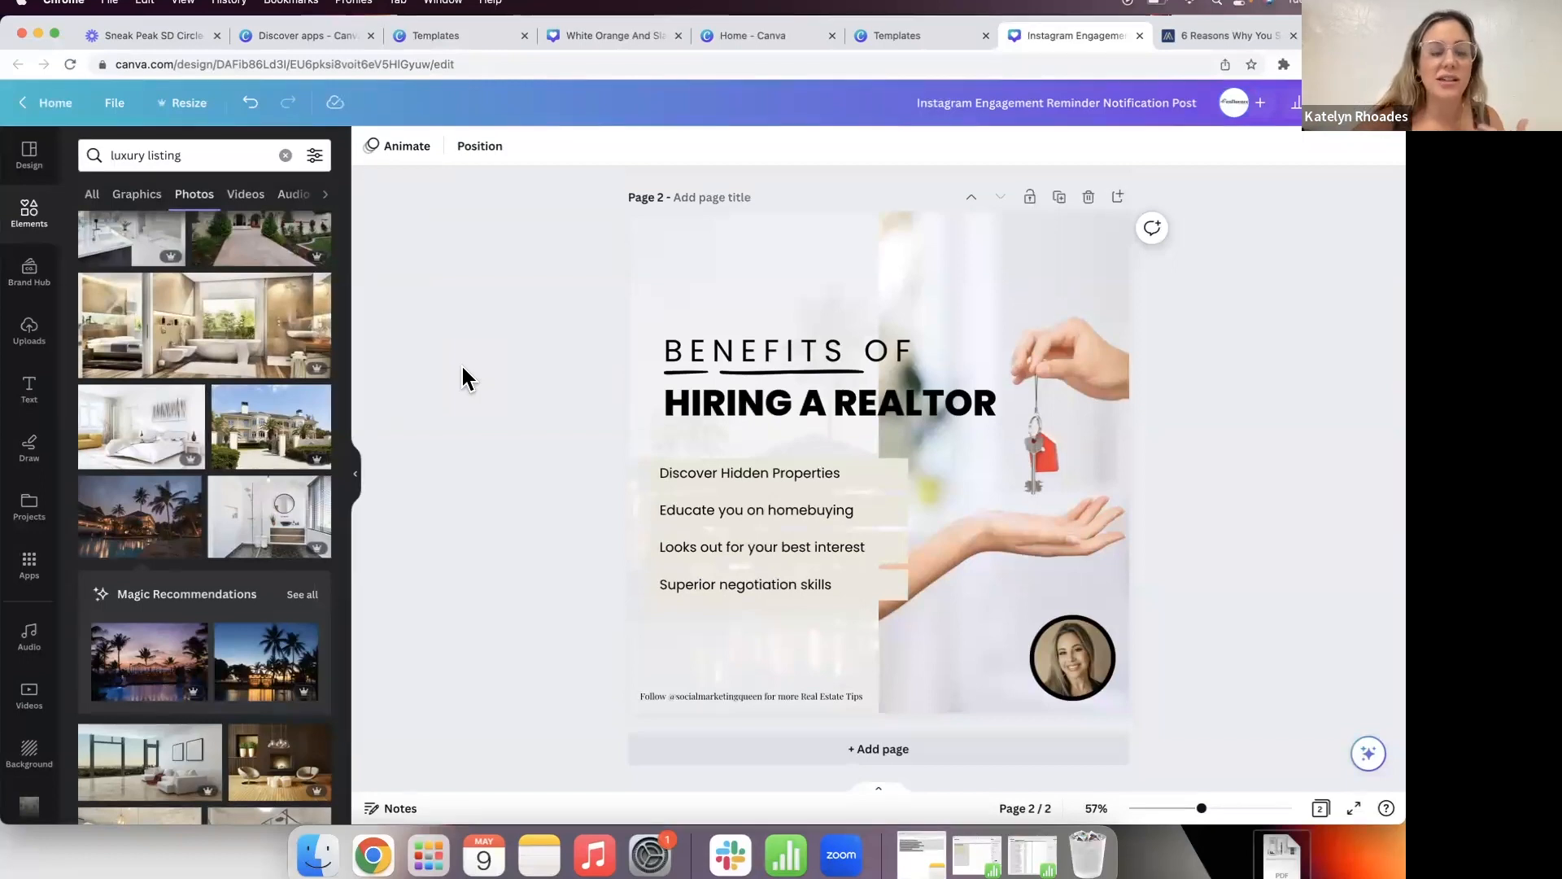
# Step: Search templates for 'reels' and start a design from Motivational Travel Instagram Reels Video
pyautogui.click(47, 96)
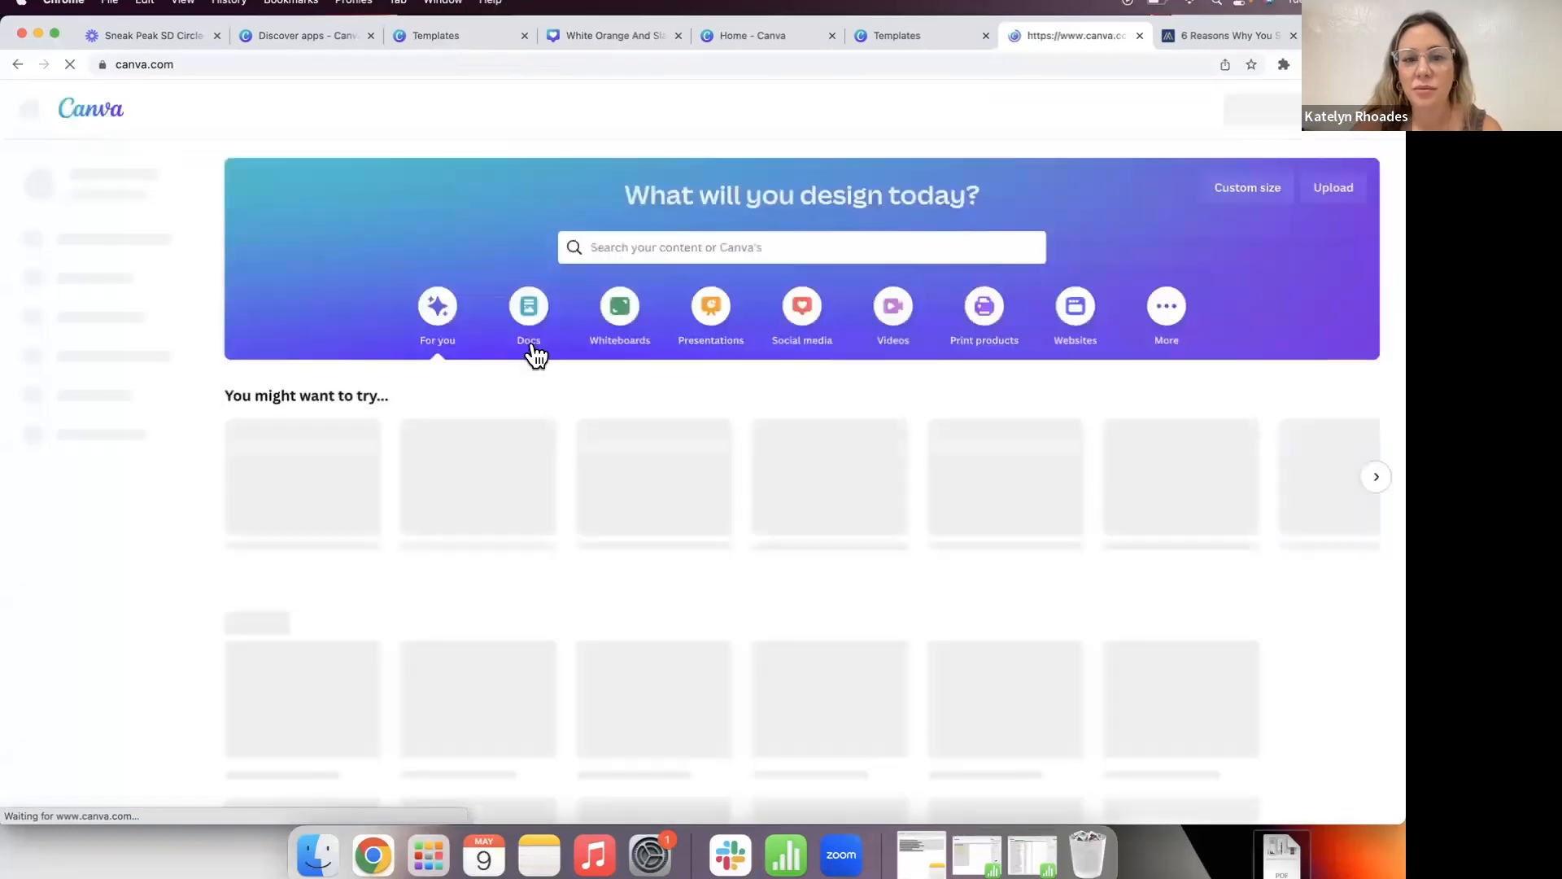
pyautogui.scroll(-2, 999, 473)
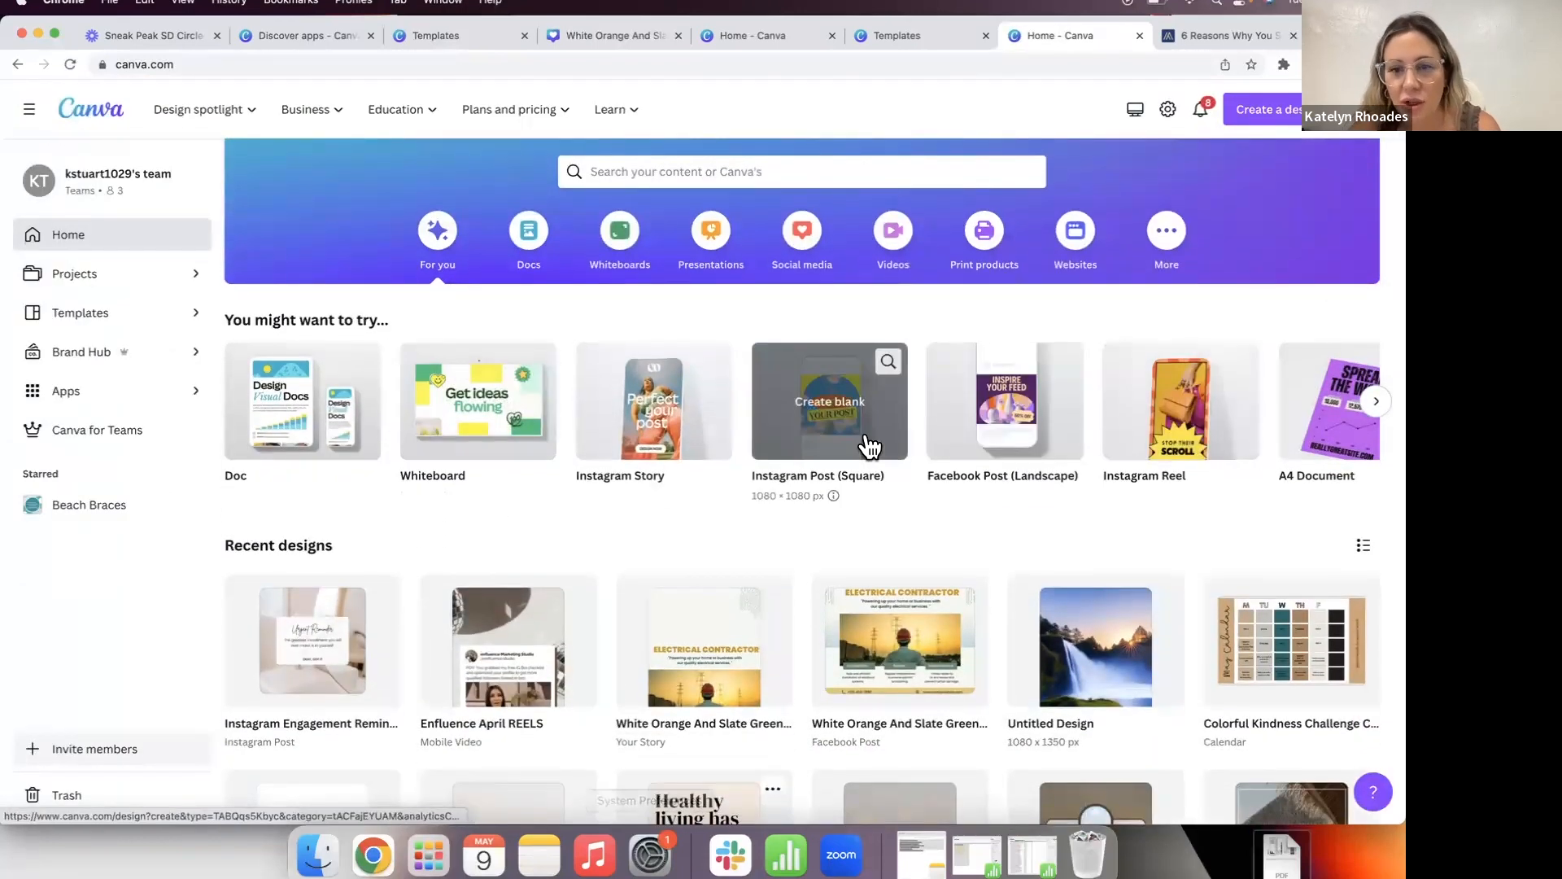
pyautogui.click(641, 170)
pyautogui.write('Reel')
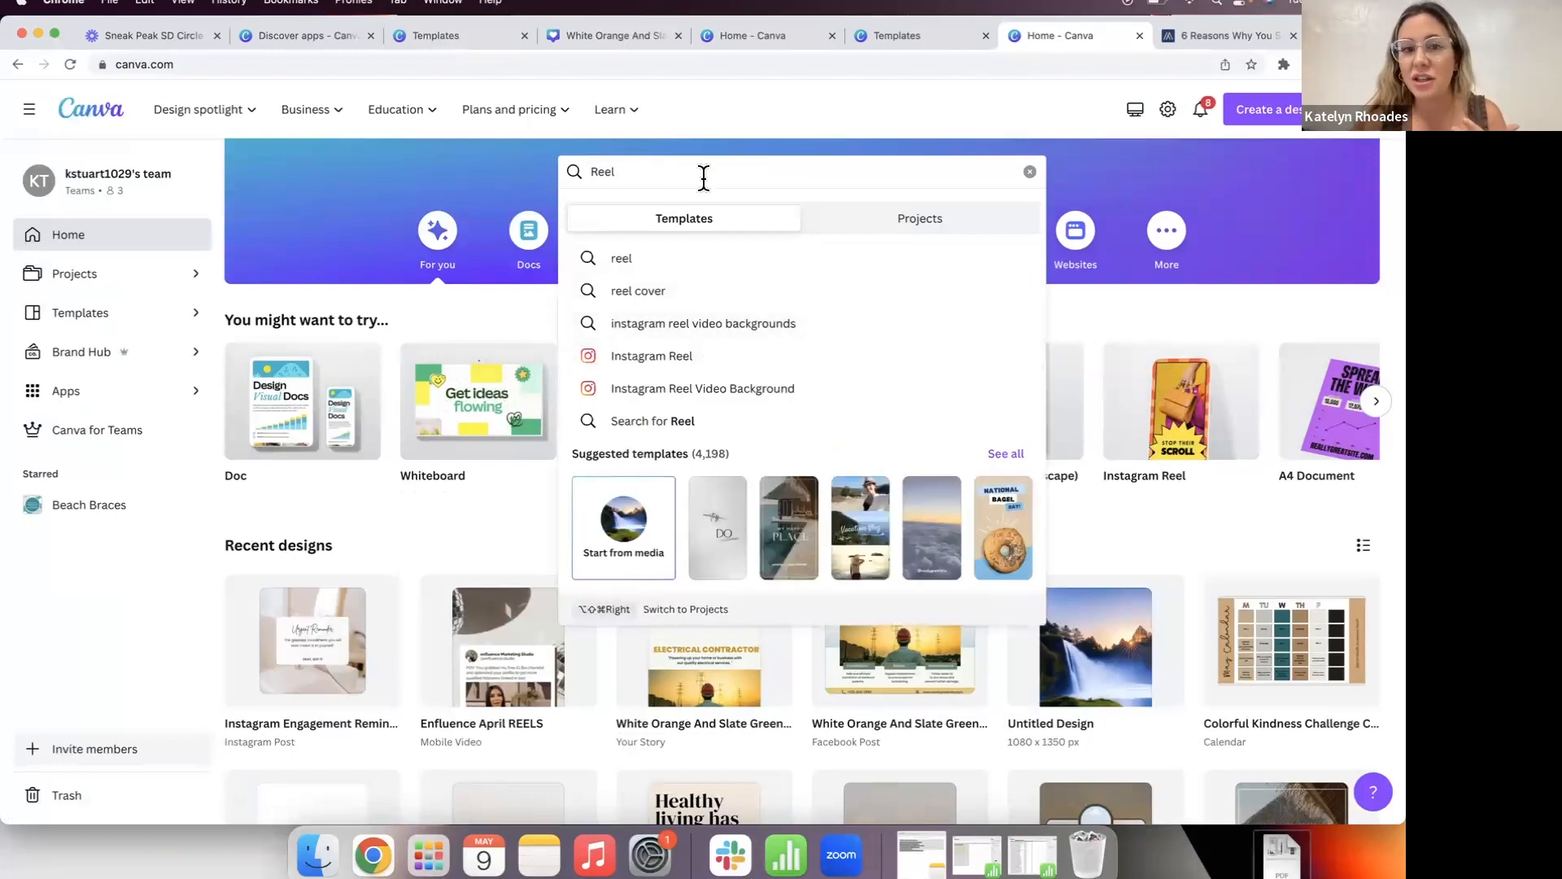
pyautogui.write('tiktok')
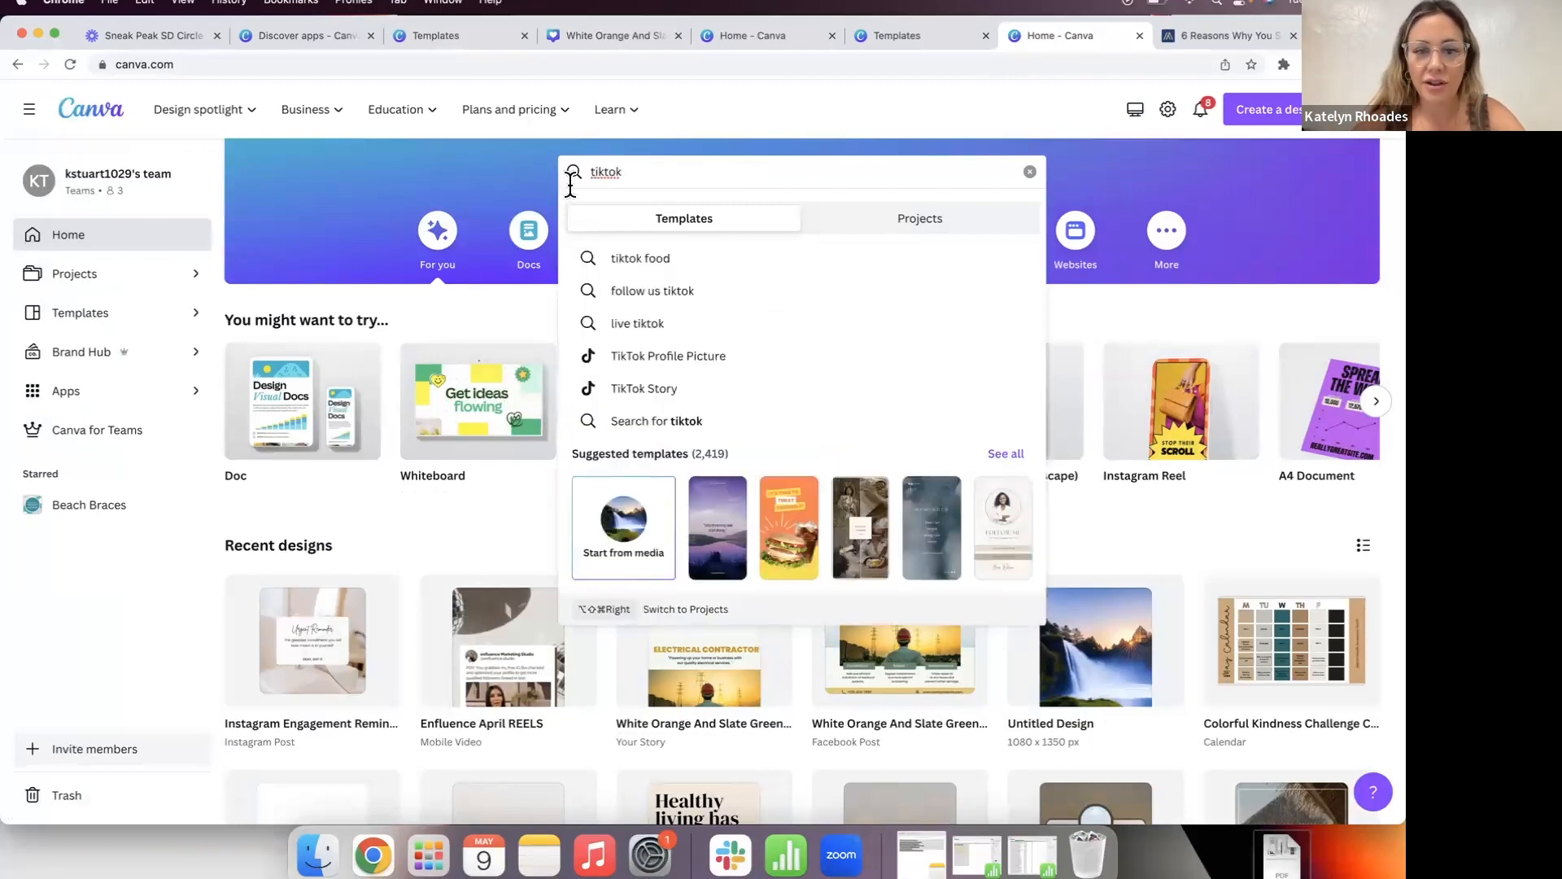
pyautogui.moveTo(659, 171); pyautogui.dragTo(567, 181)
pyautogui.write('reels')
pyautogui.press('Return')
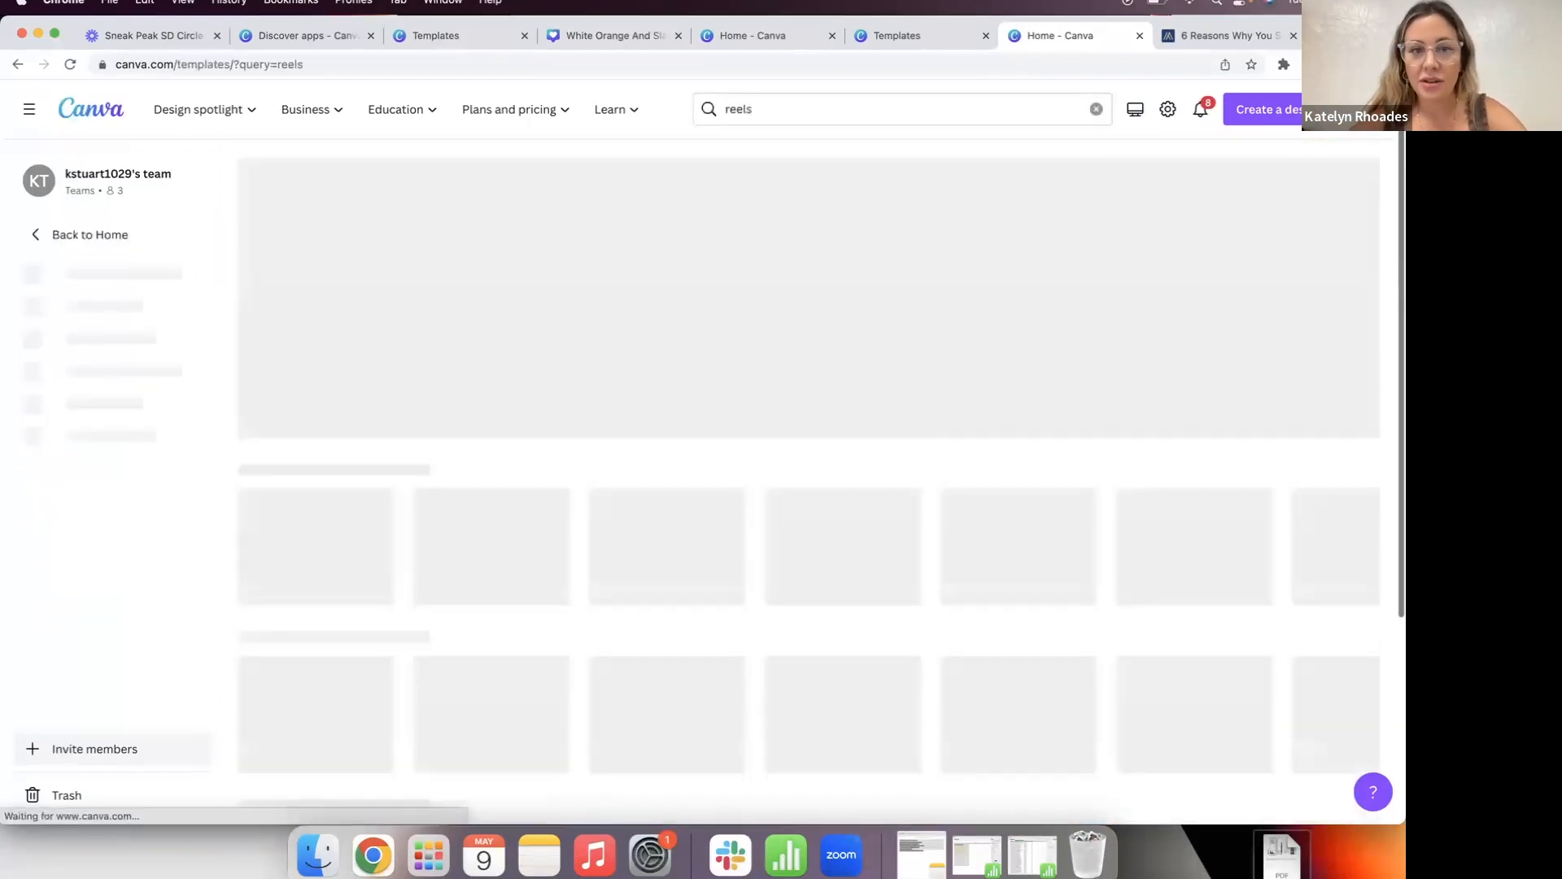
pyautogui.scroll(-6, 733, 459)
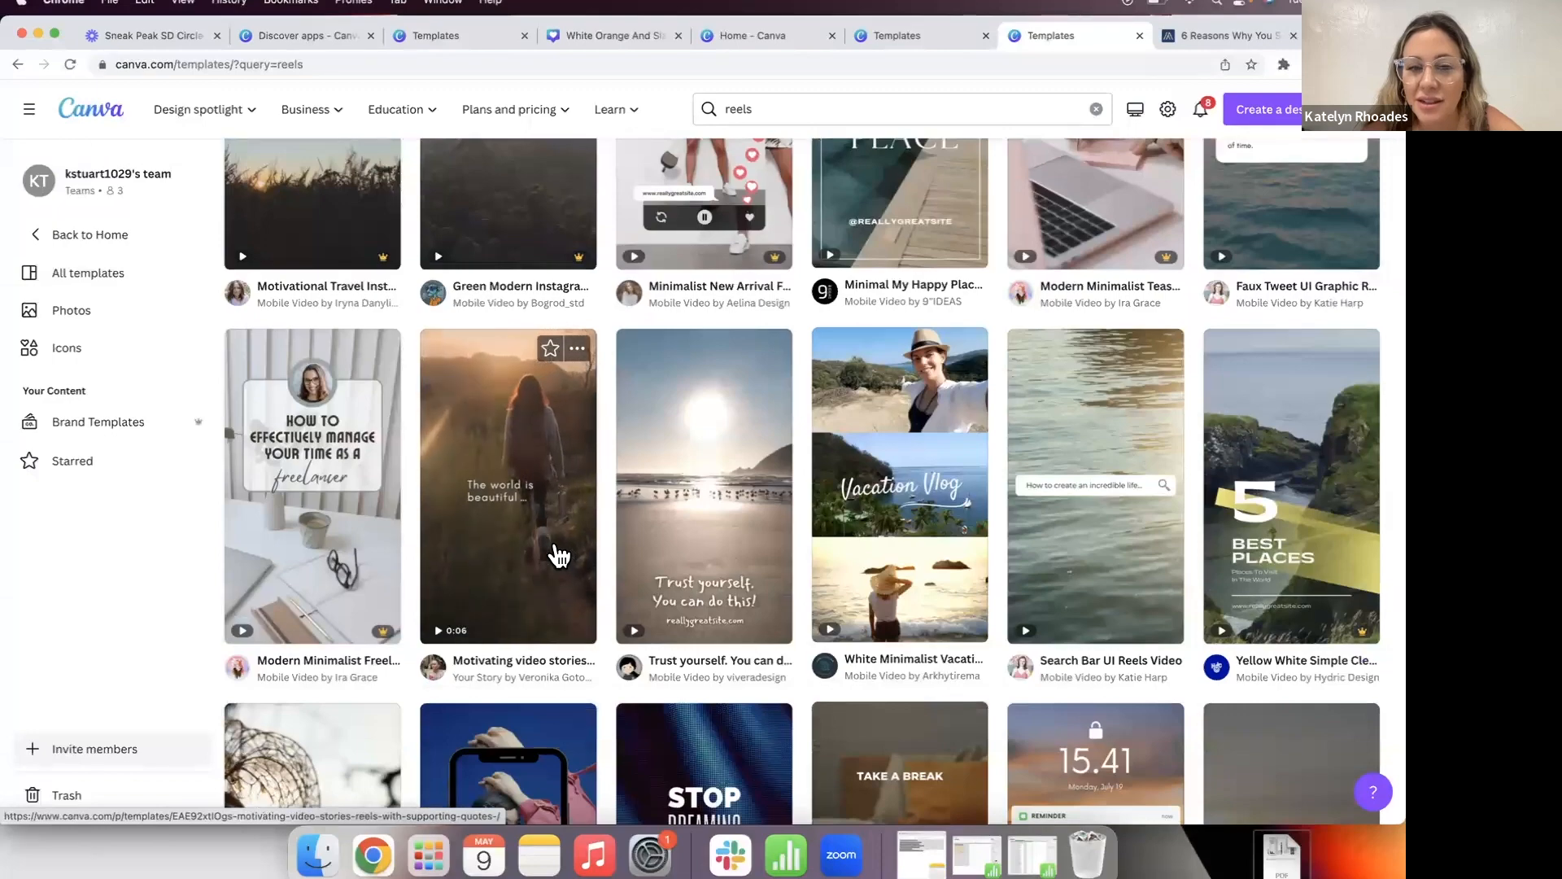
pyautogui.scroll(3, 426, 447)
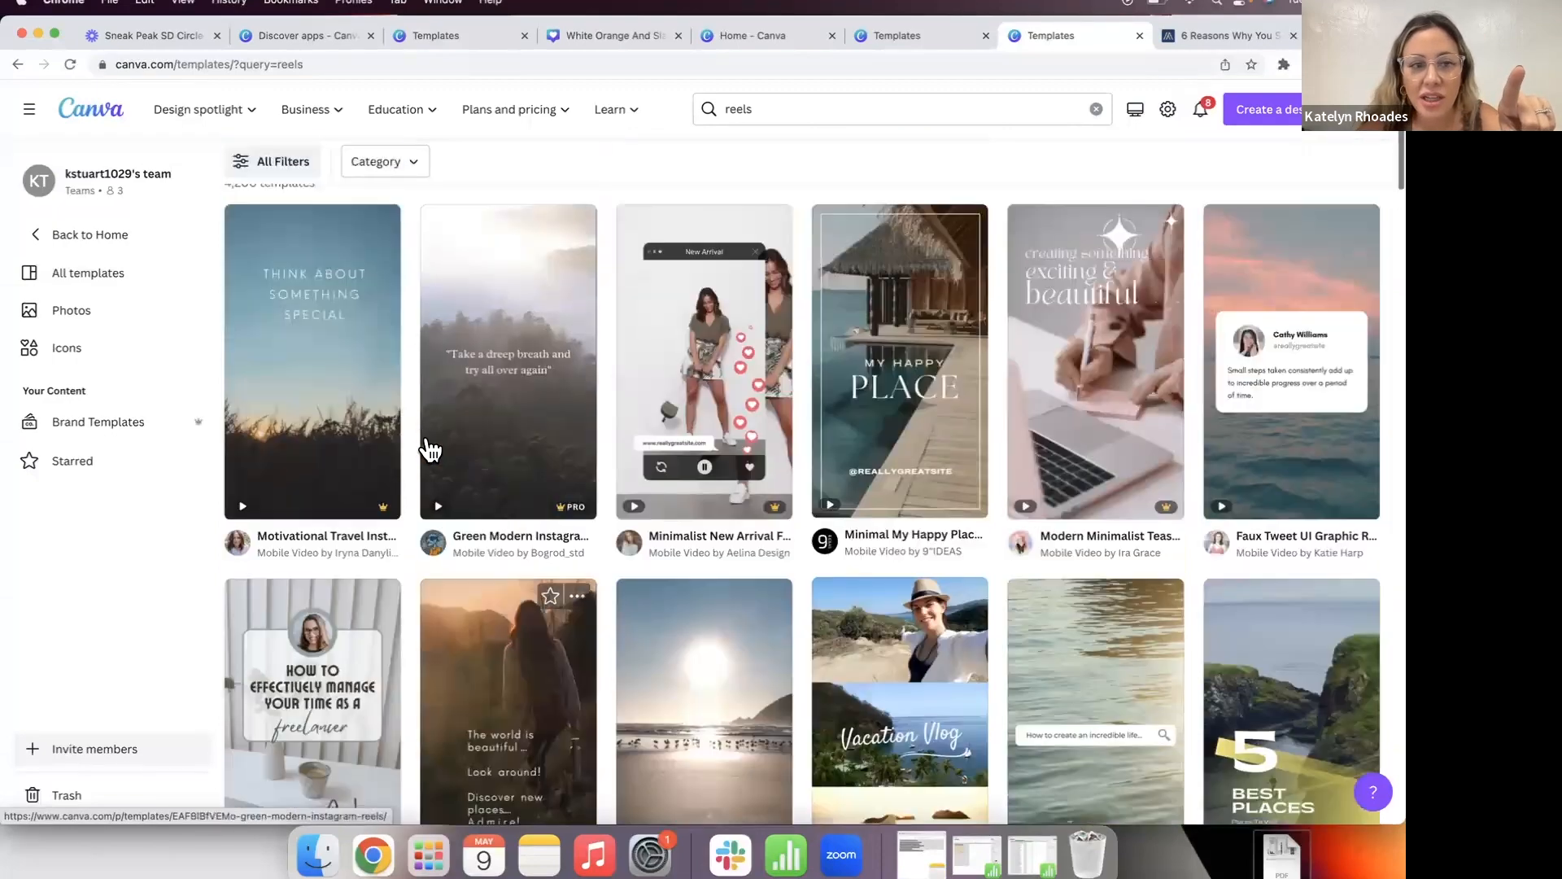
pyautogui.click(366, 431)
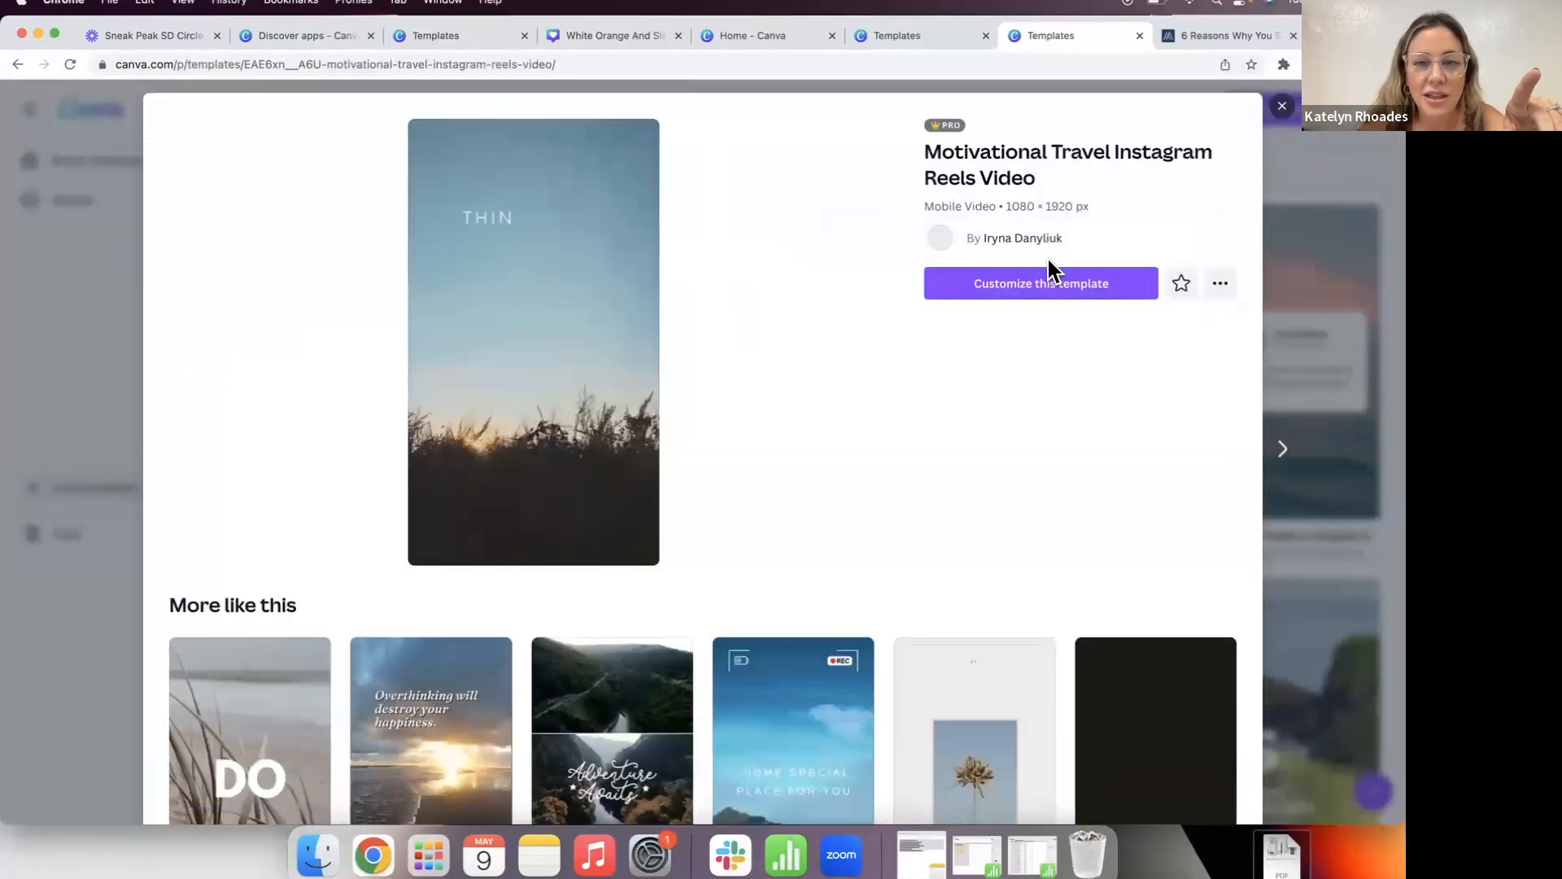
pyautogui.click(1045, 283)
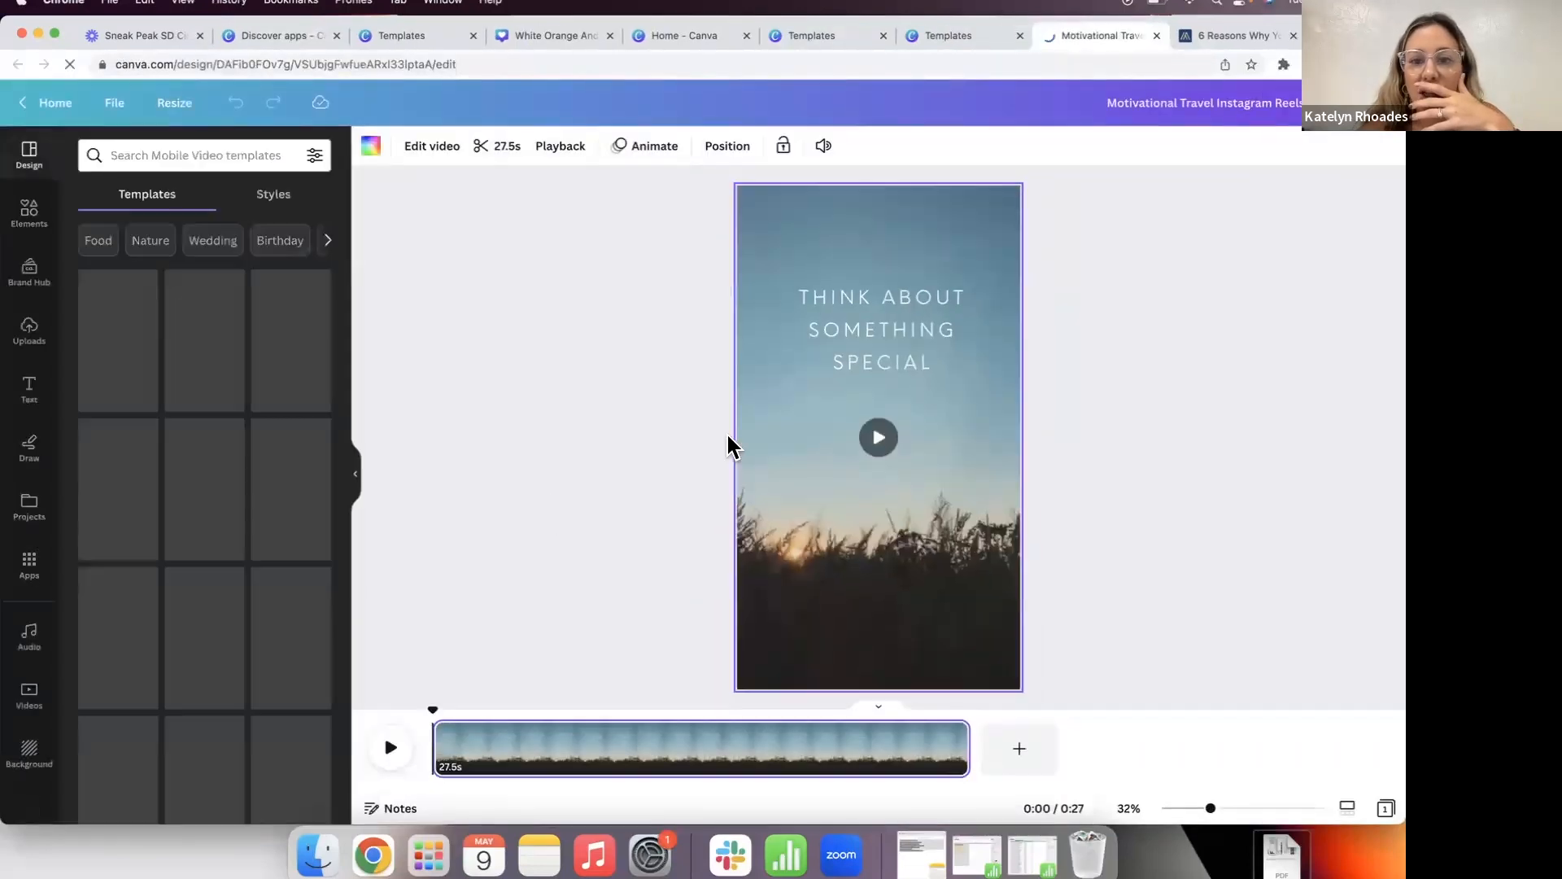
# Step: Preview the reel template, then show the uploaded videos list
pyautogui.click(861, 219)
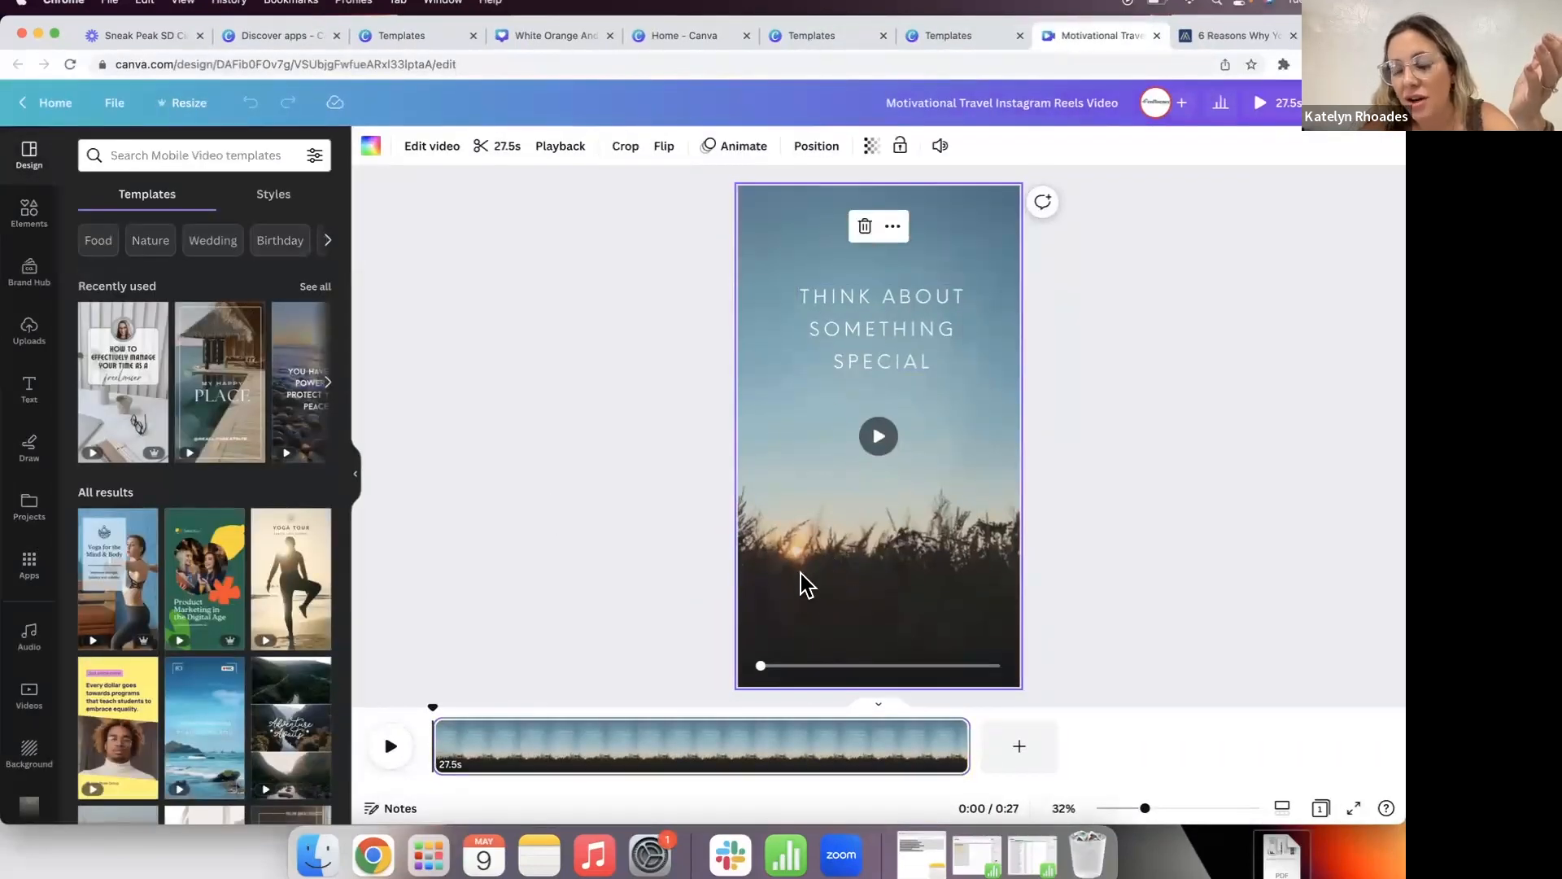
pyautogui.click(637, 599)
pyautogui.click(391, 746)
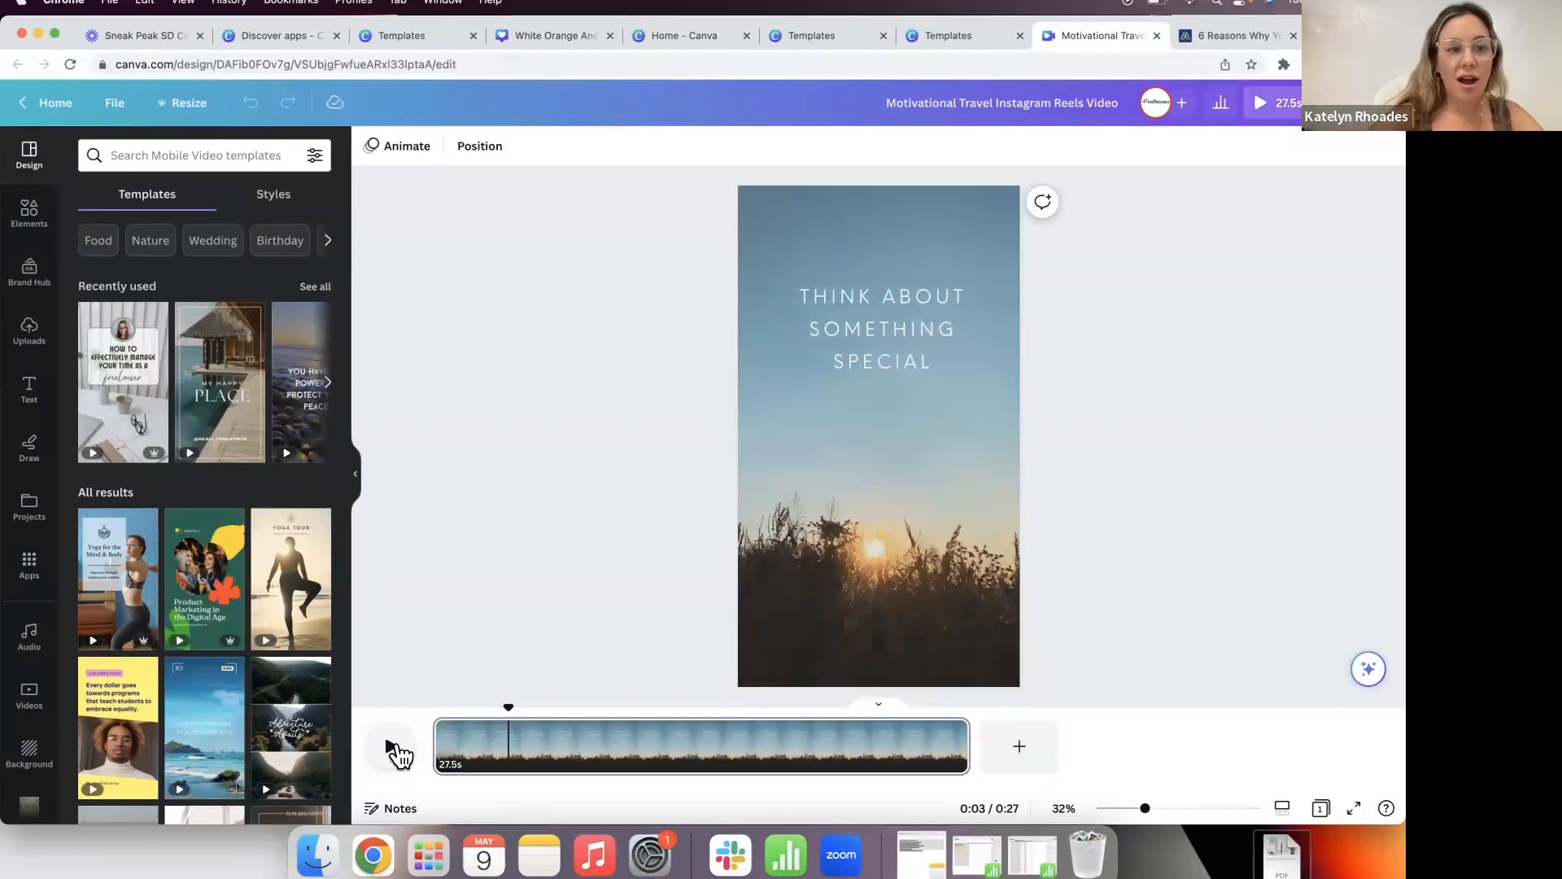
pyautogui.click(28, 335)
pyautogui.click(209, 281)
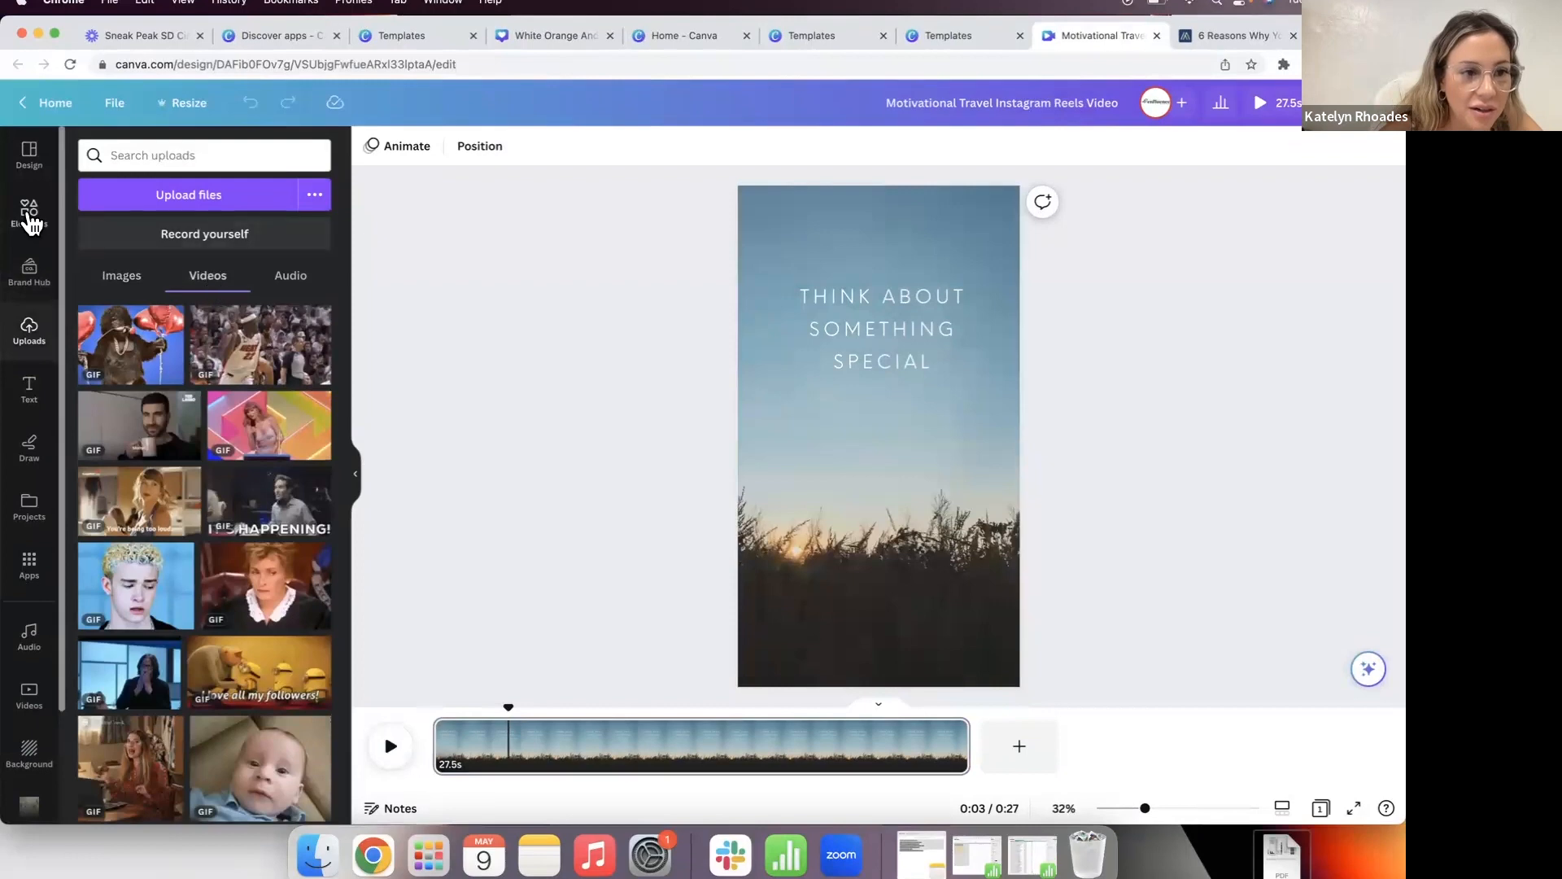
pyautogui.scroll(-10, 237, 401)
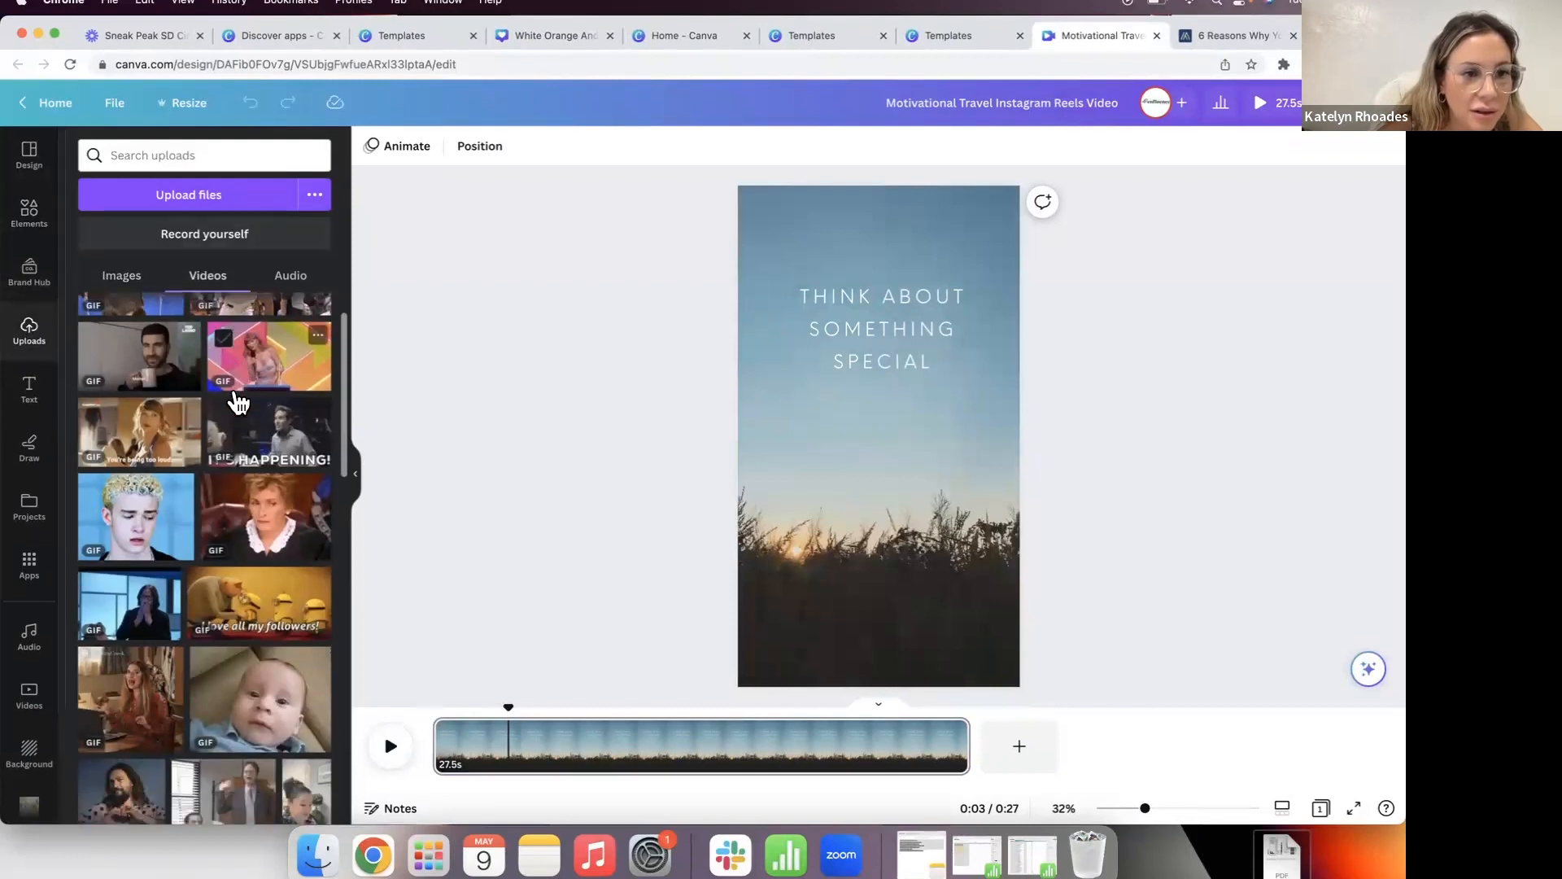
pyautogui.scroll(-15, 236, 401)
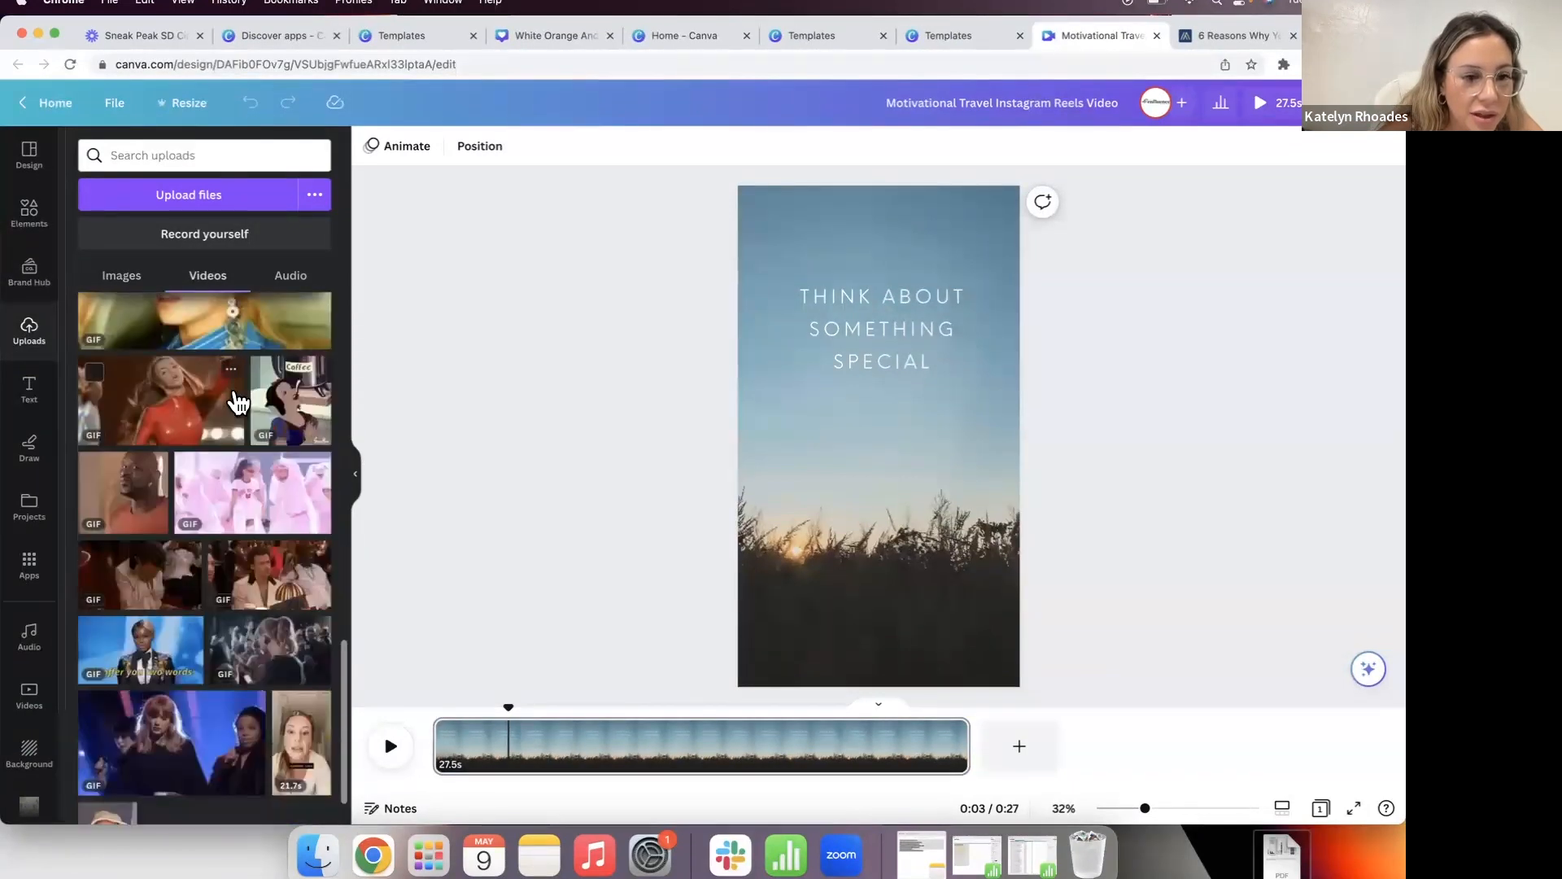
pyautogui.scroll(8, 237, 401)
pyautogui.scroll(-8, 237, 401)
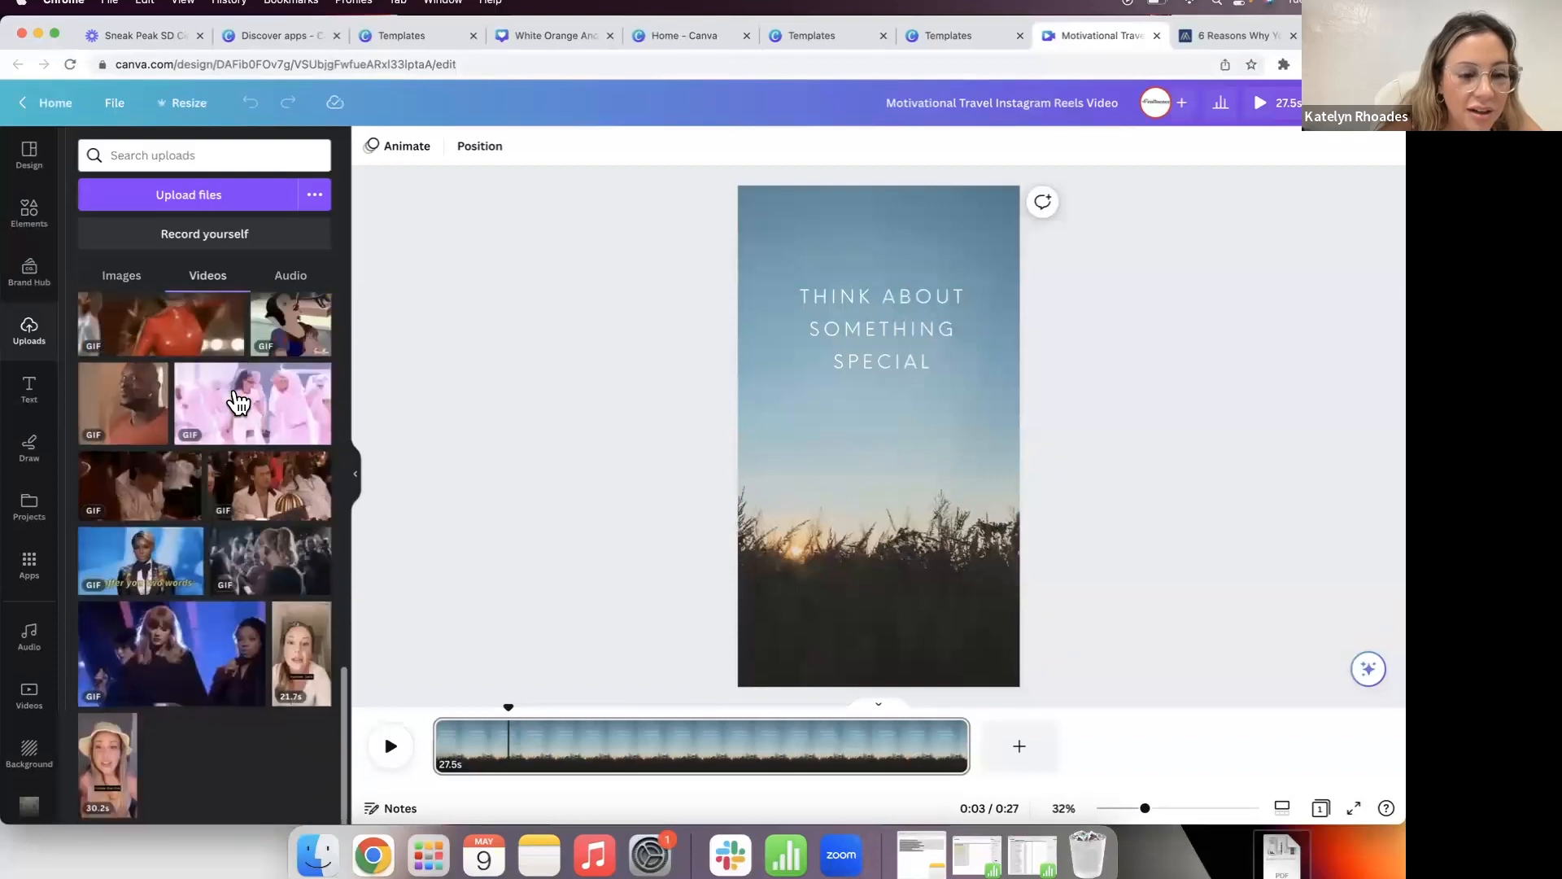
# Step: Replace the template's background video with the uploaded 30.2s video stretched to fill the page
pyautogui.click(798, 478)
pyautogui.press('Delete')
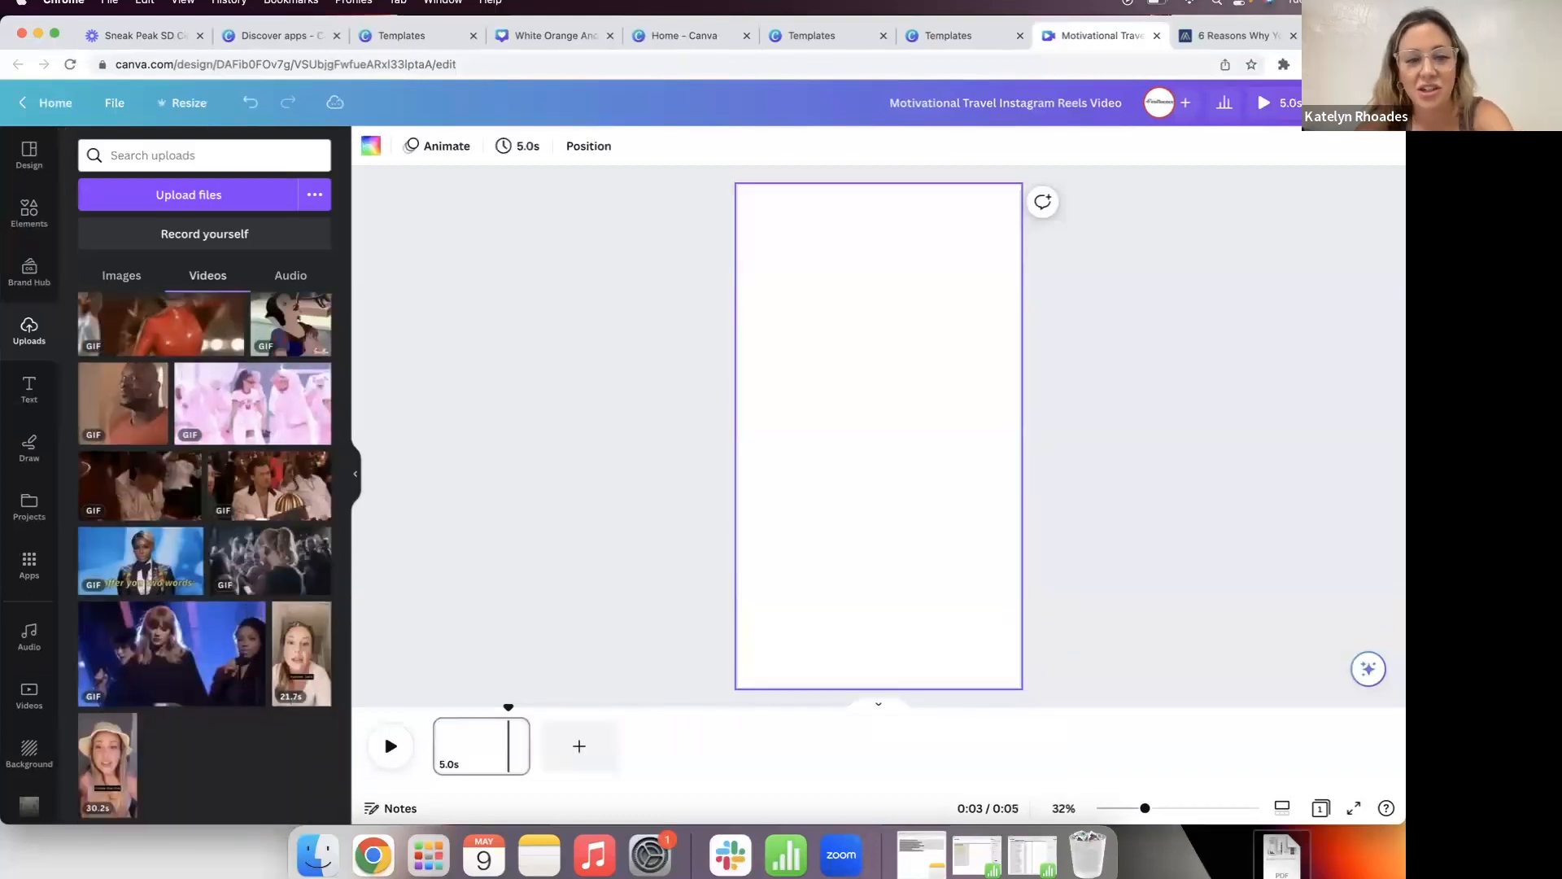
pyautogui.click(110, 763)
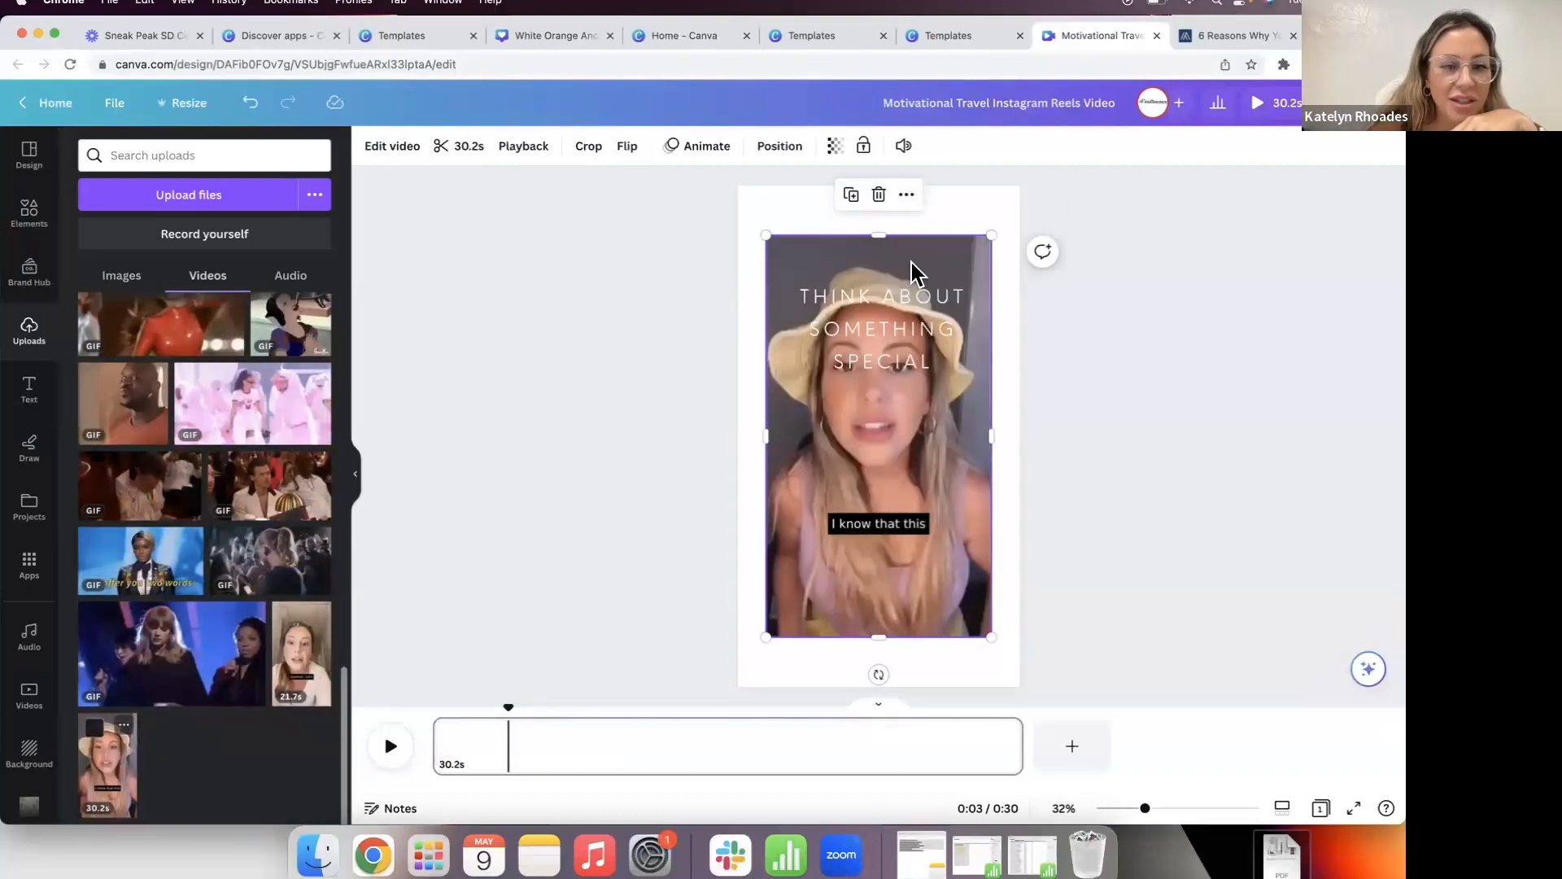
pyautogui.click(878, 436)
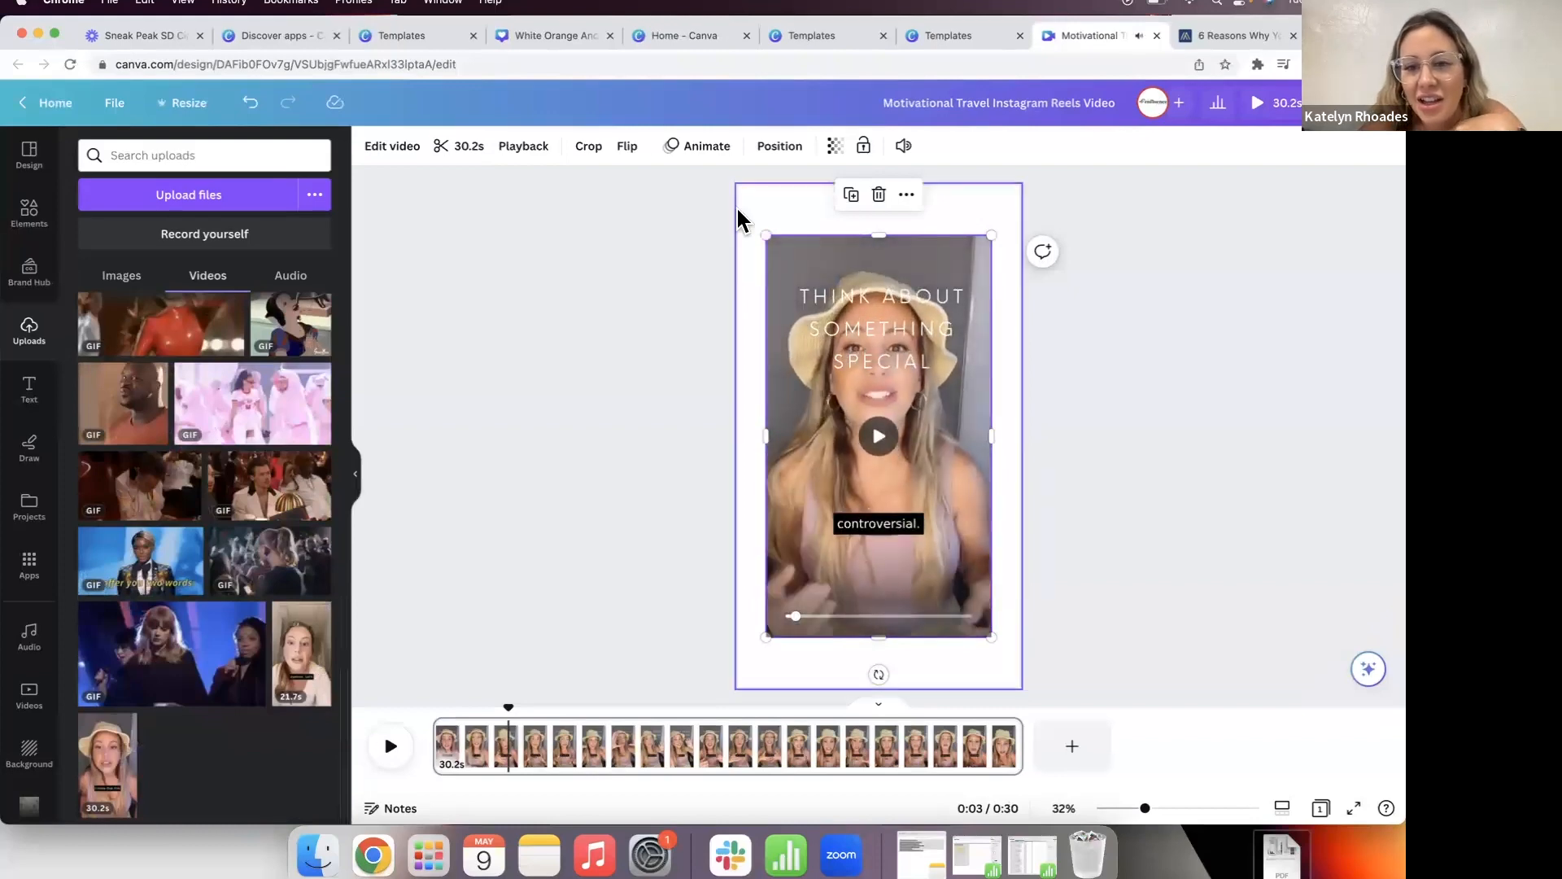
pyautogui.moveTo(765, 231); pyautogui.dragTo(737, 186)
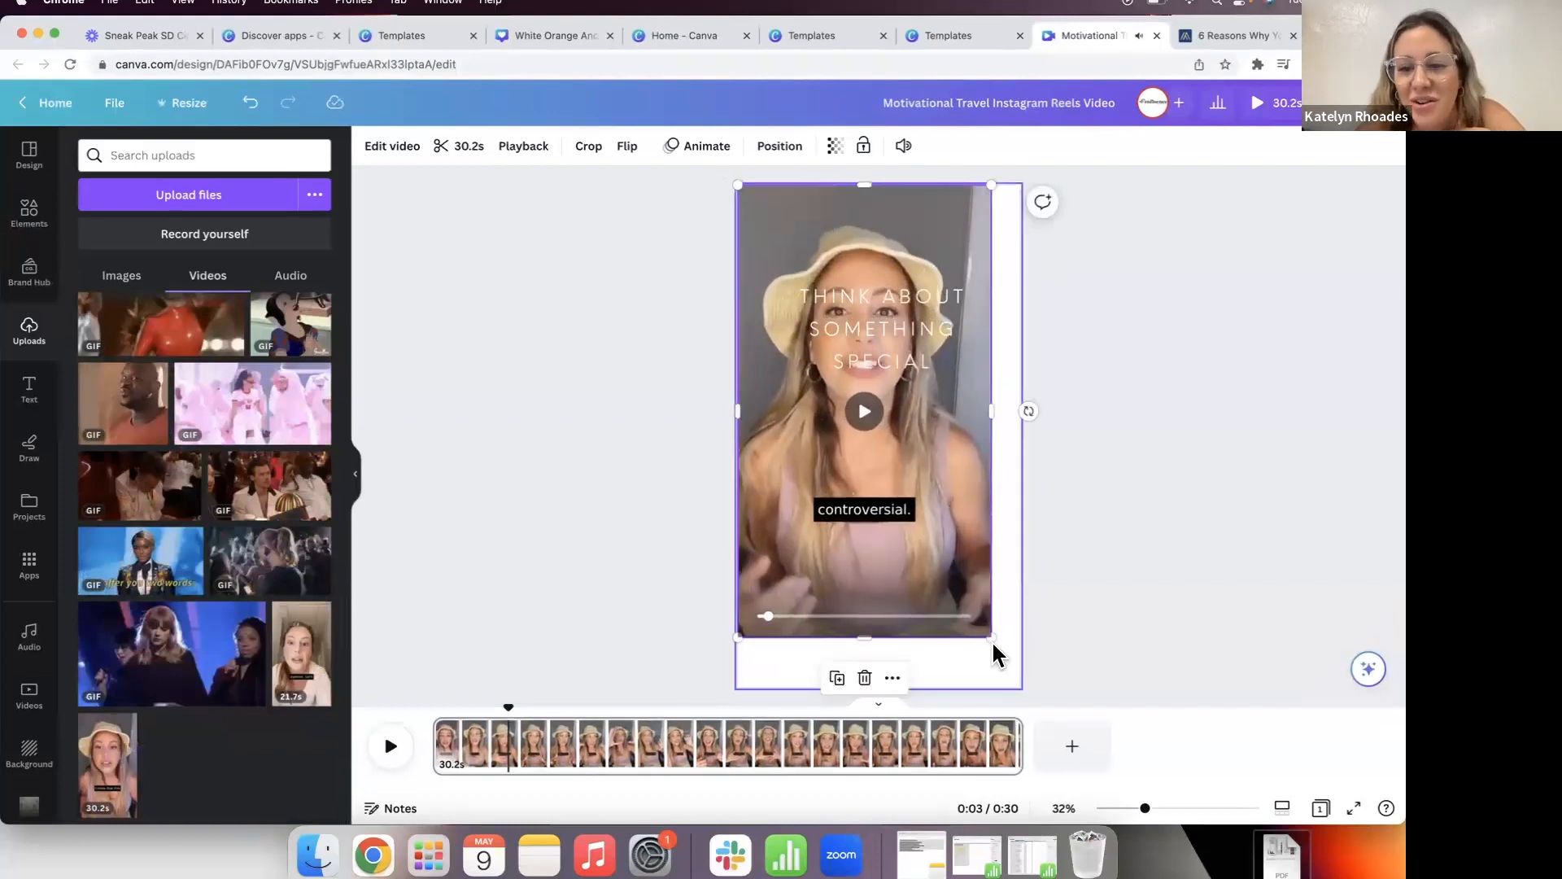
pyautogui.moveTo(991, 637); pyautogui.dragTo(1068, 701)
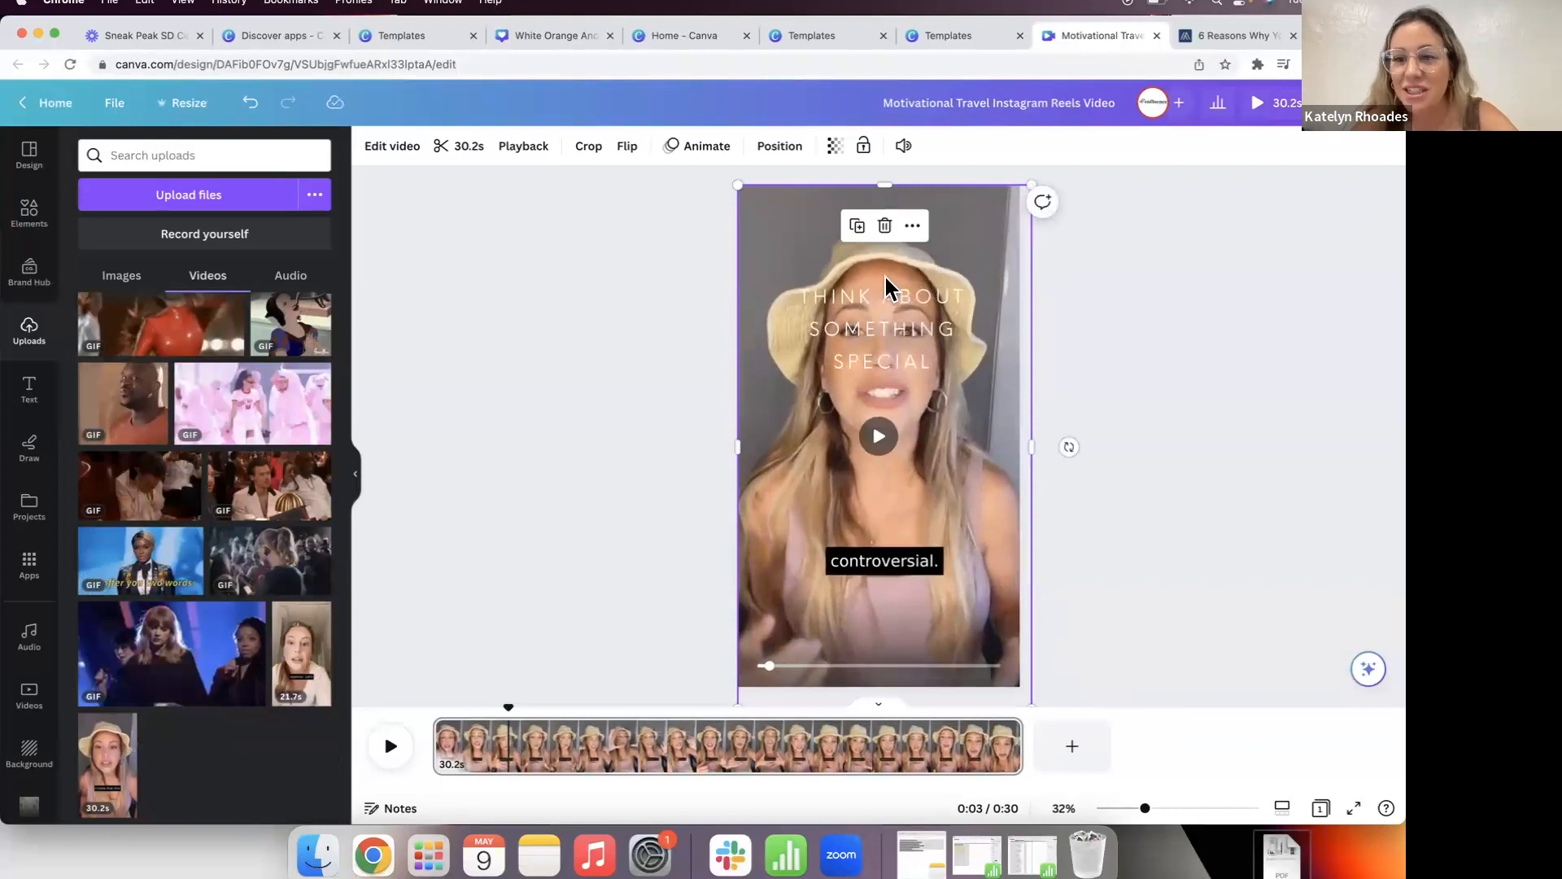
pyautogui.click(777, 146)
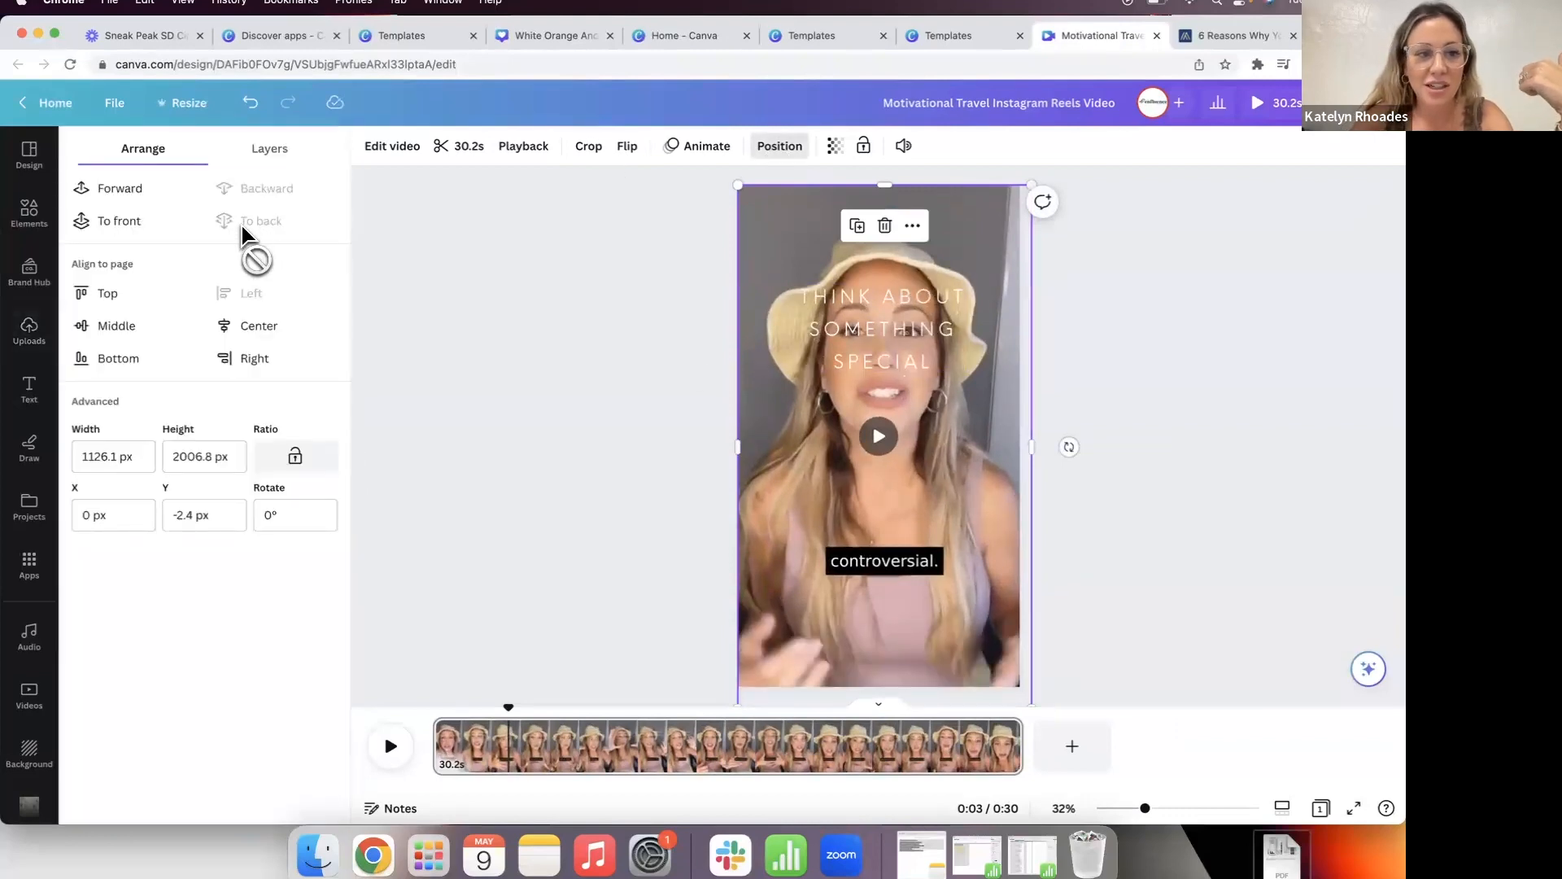
pyautogui.click(539, 235)
pyautogui.click(29, 213)
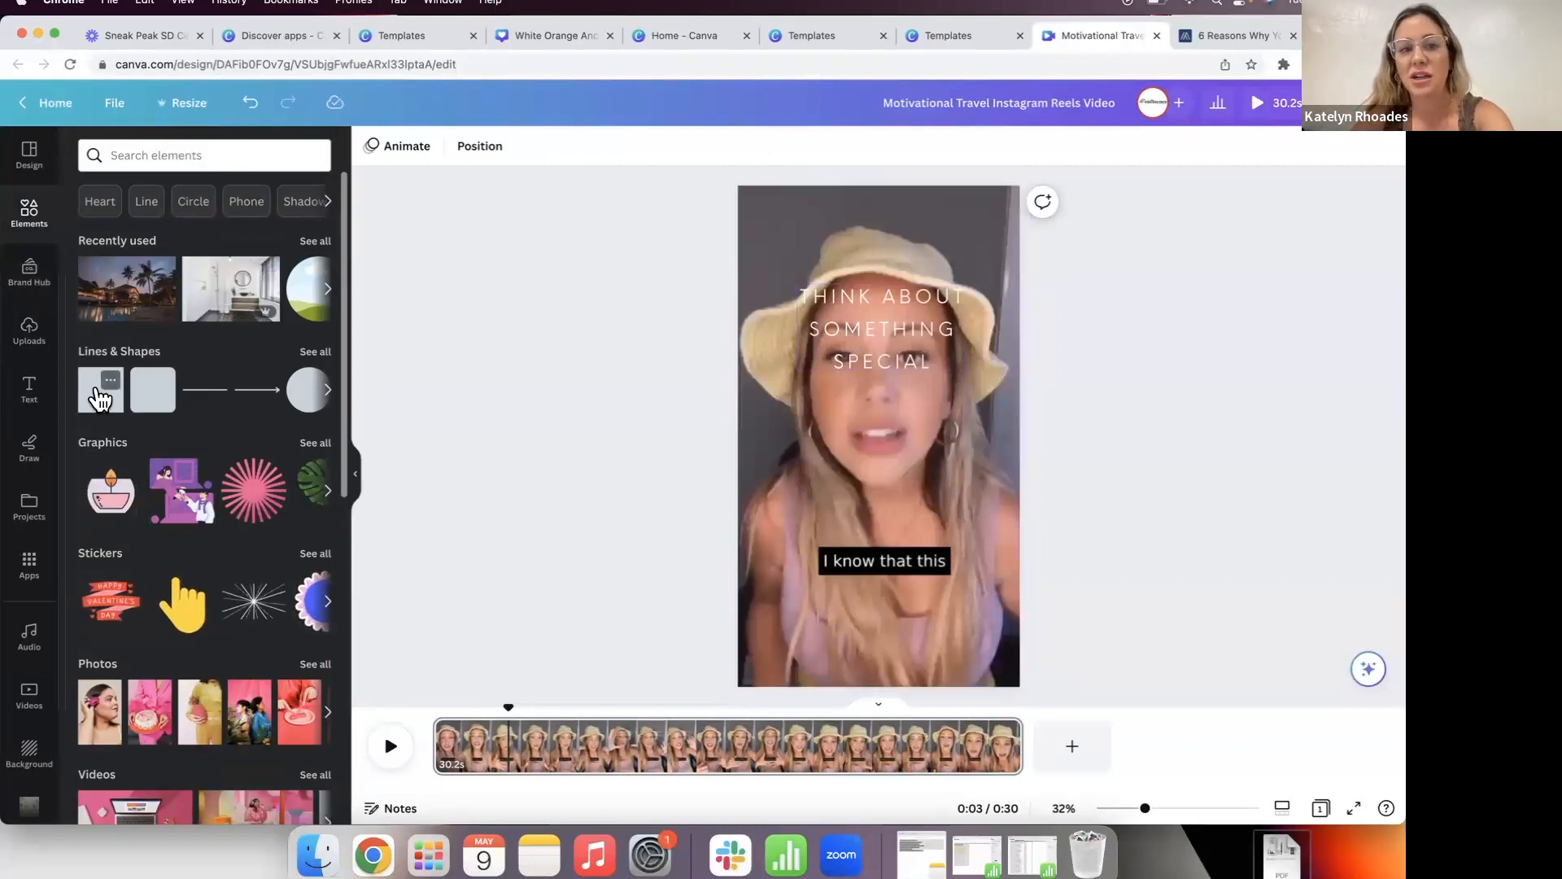
# Step: Add a square shape, colour it pale beige and make it 70% transparent as an overlay
pyautogui.click(100, 399)
pyautogui.press('Escape')
pyautogui.moveTo(886, 446); pyautogui.dragTo(1158, 731)
pyautogui.click(450, 146)
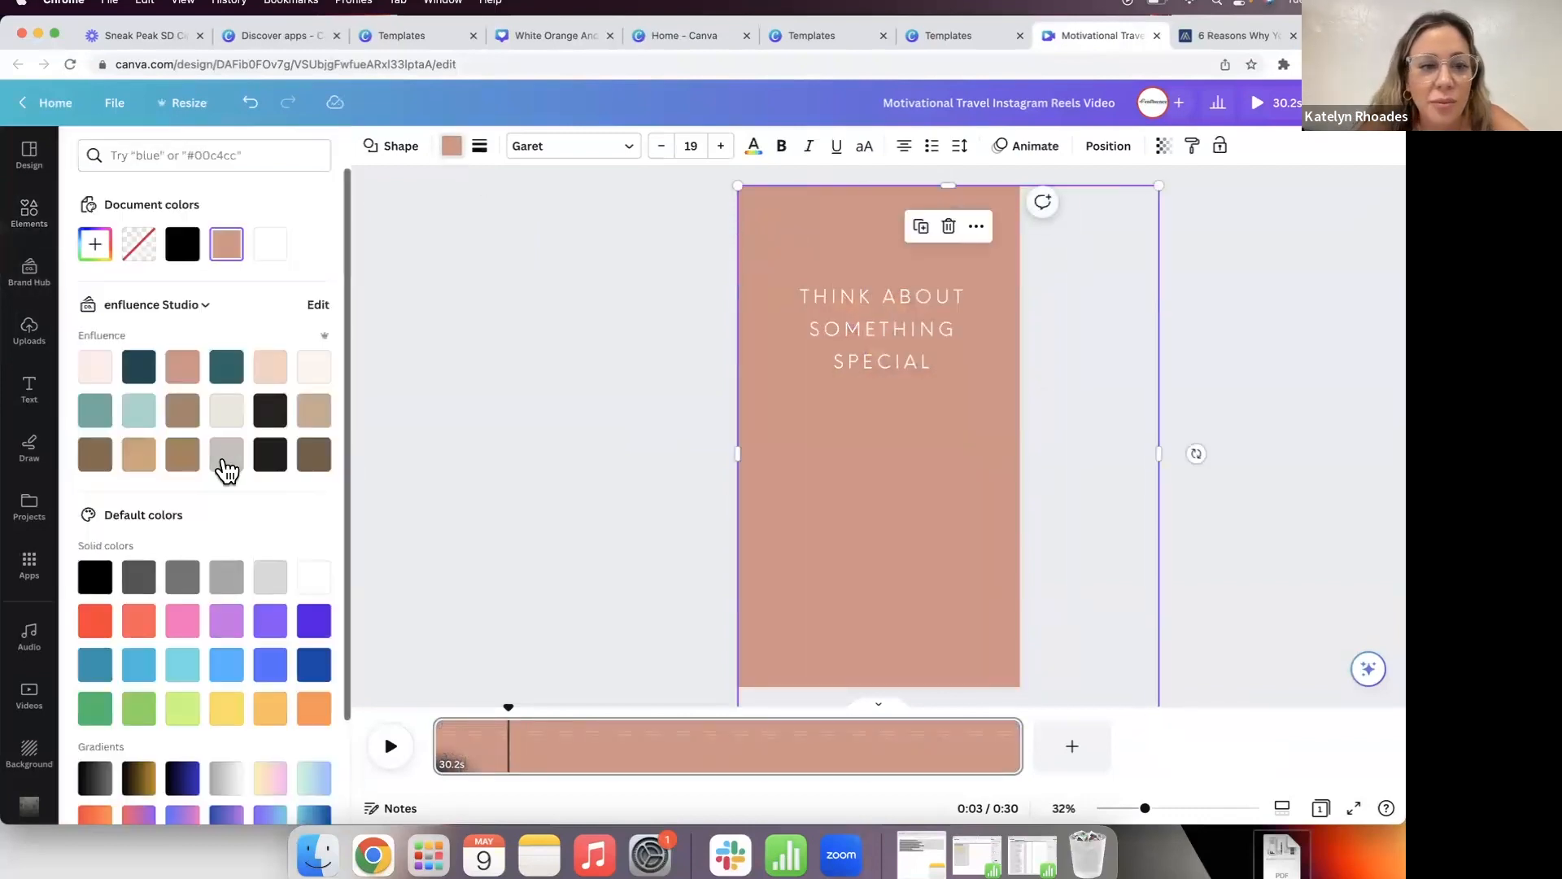
pyautogui.click(226, 412)
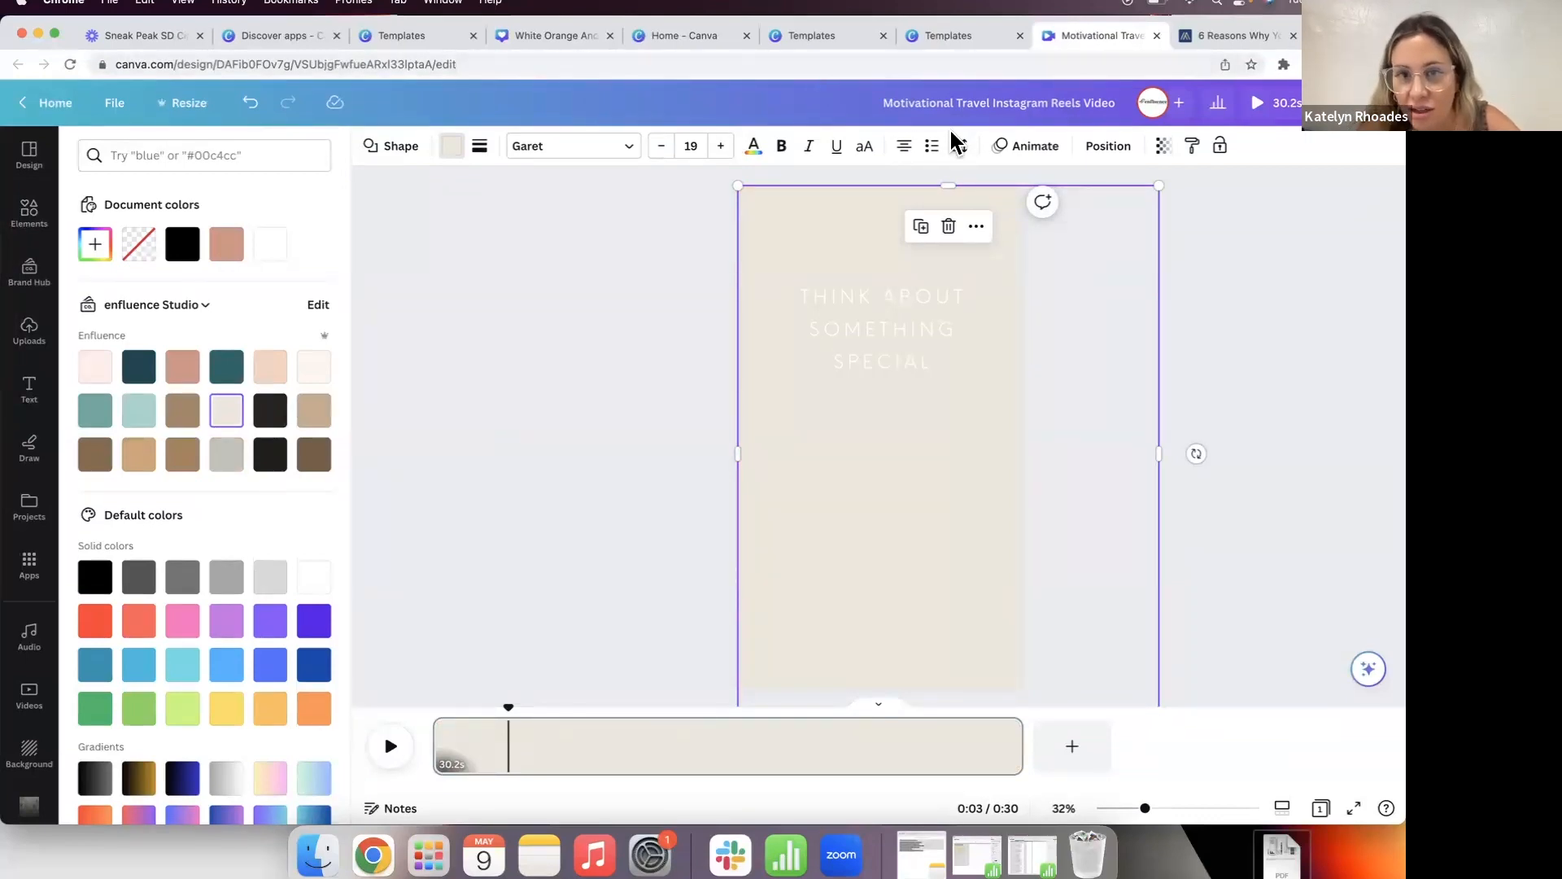
pyautogui.click(1163, 152)
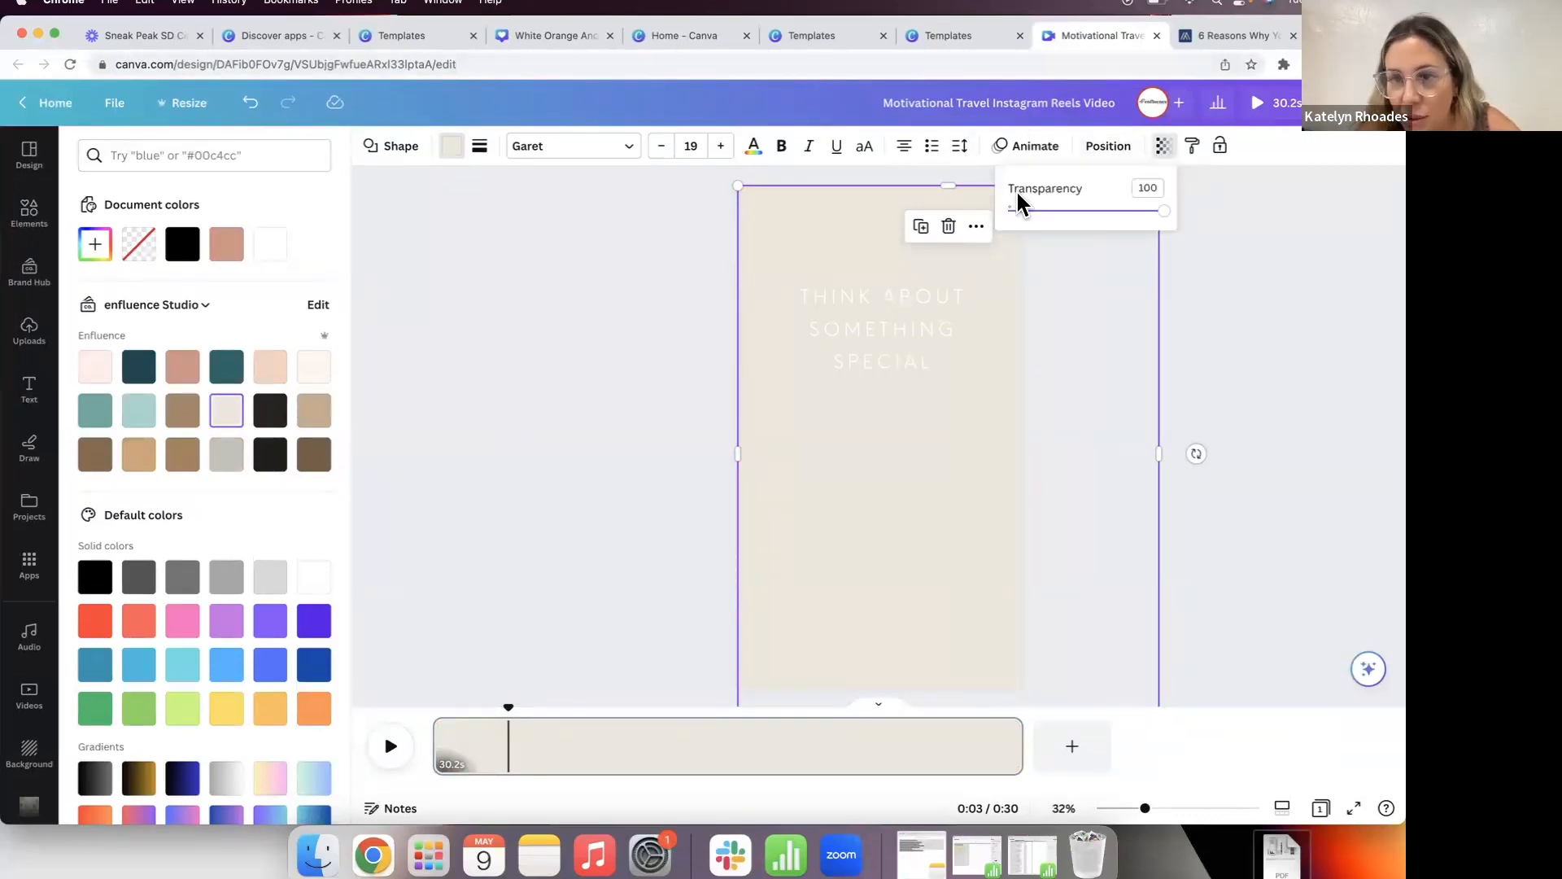
pyautogui.moveTo(1160, 220); pyautogui.dragTo(1118, 225)
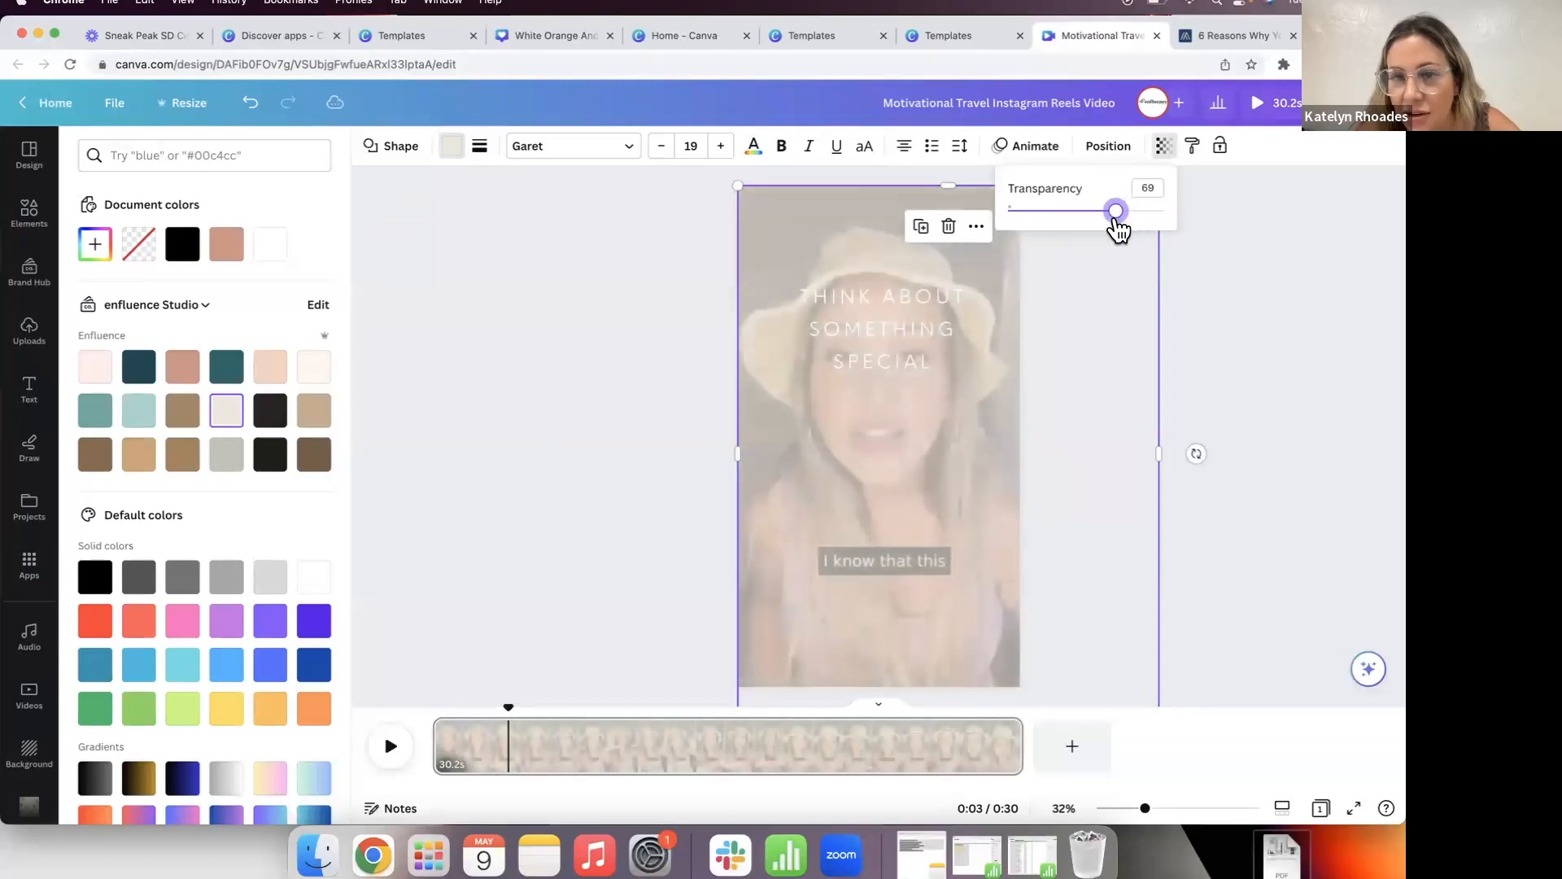
pyautogui.click(642, 517)
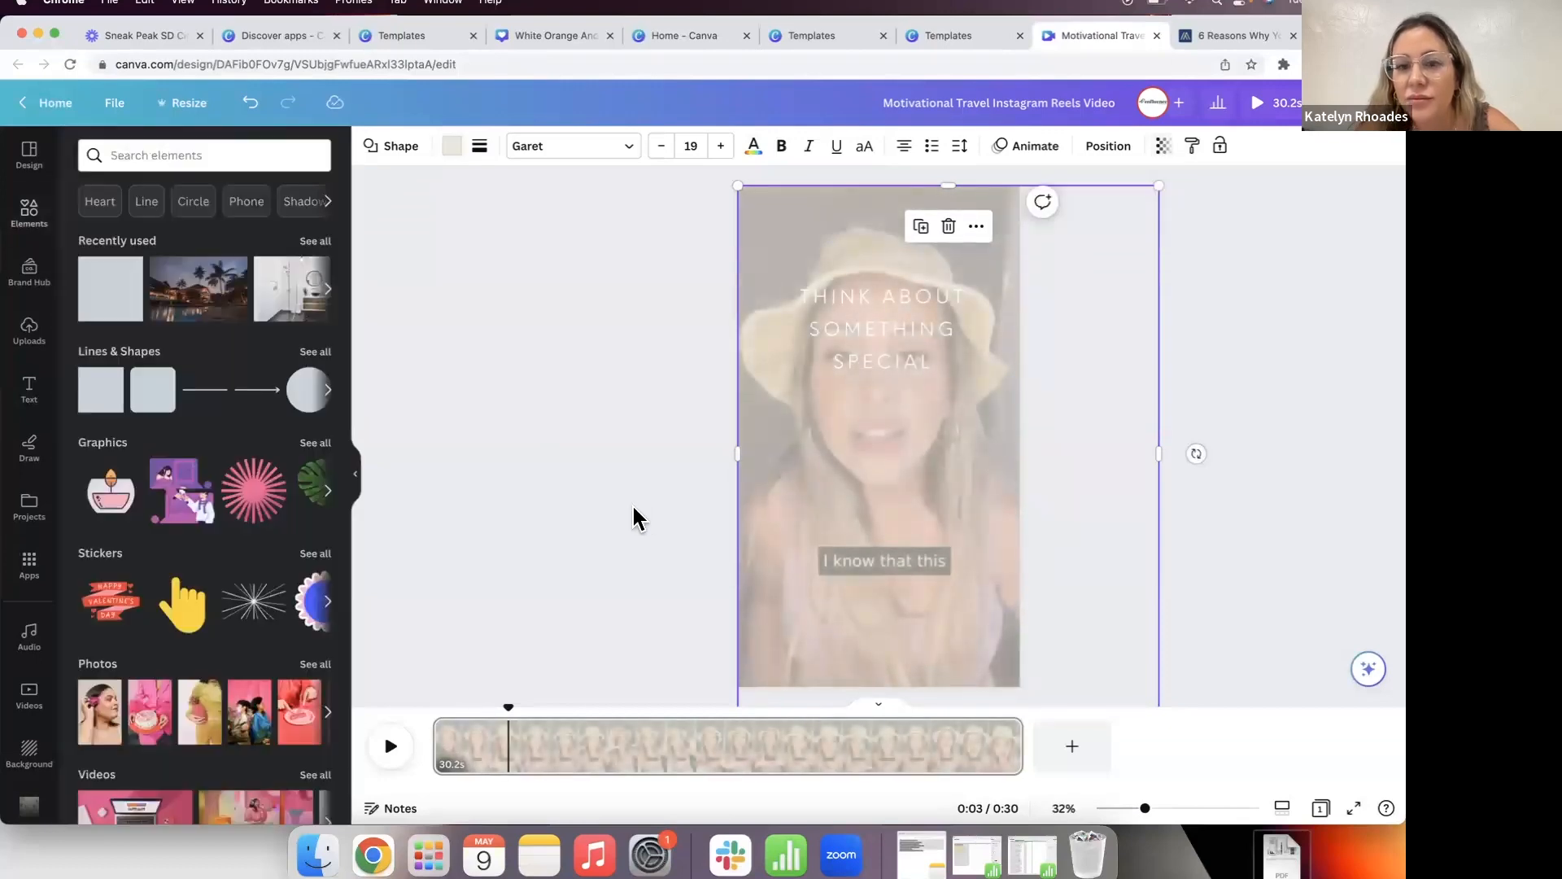
# Step: Enlarge the THINK ABOUT SOMETHING SPECIAL headline to 73.2 and colour it black
pyautogui.click(941, 320)
pyautogui.click(572, 147)
pyautogui.click(572, 146)
pyautogui.click(572, 147)
pyautogui.click(572, 146)
pyautogui.click(572, 147)
pyautogui.click(572, 146)
pyautogui.click(572, 146)
pyautogui.click(572, 147)
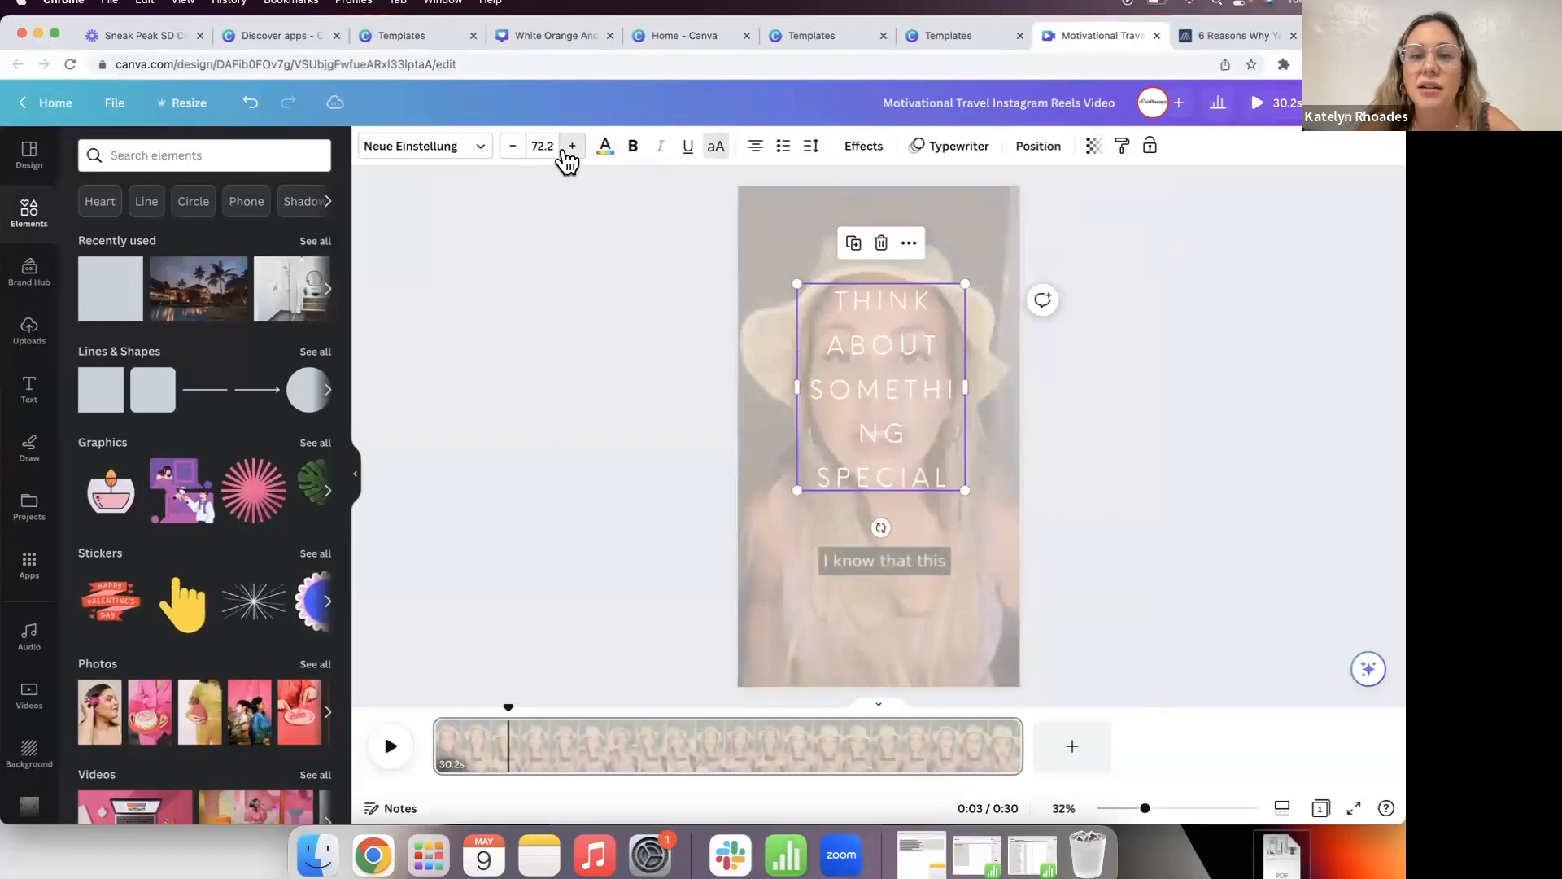
pyautogui.click(572, 147)
pyautogui.click(605, 147)
pyautogui.click(138, 244)
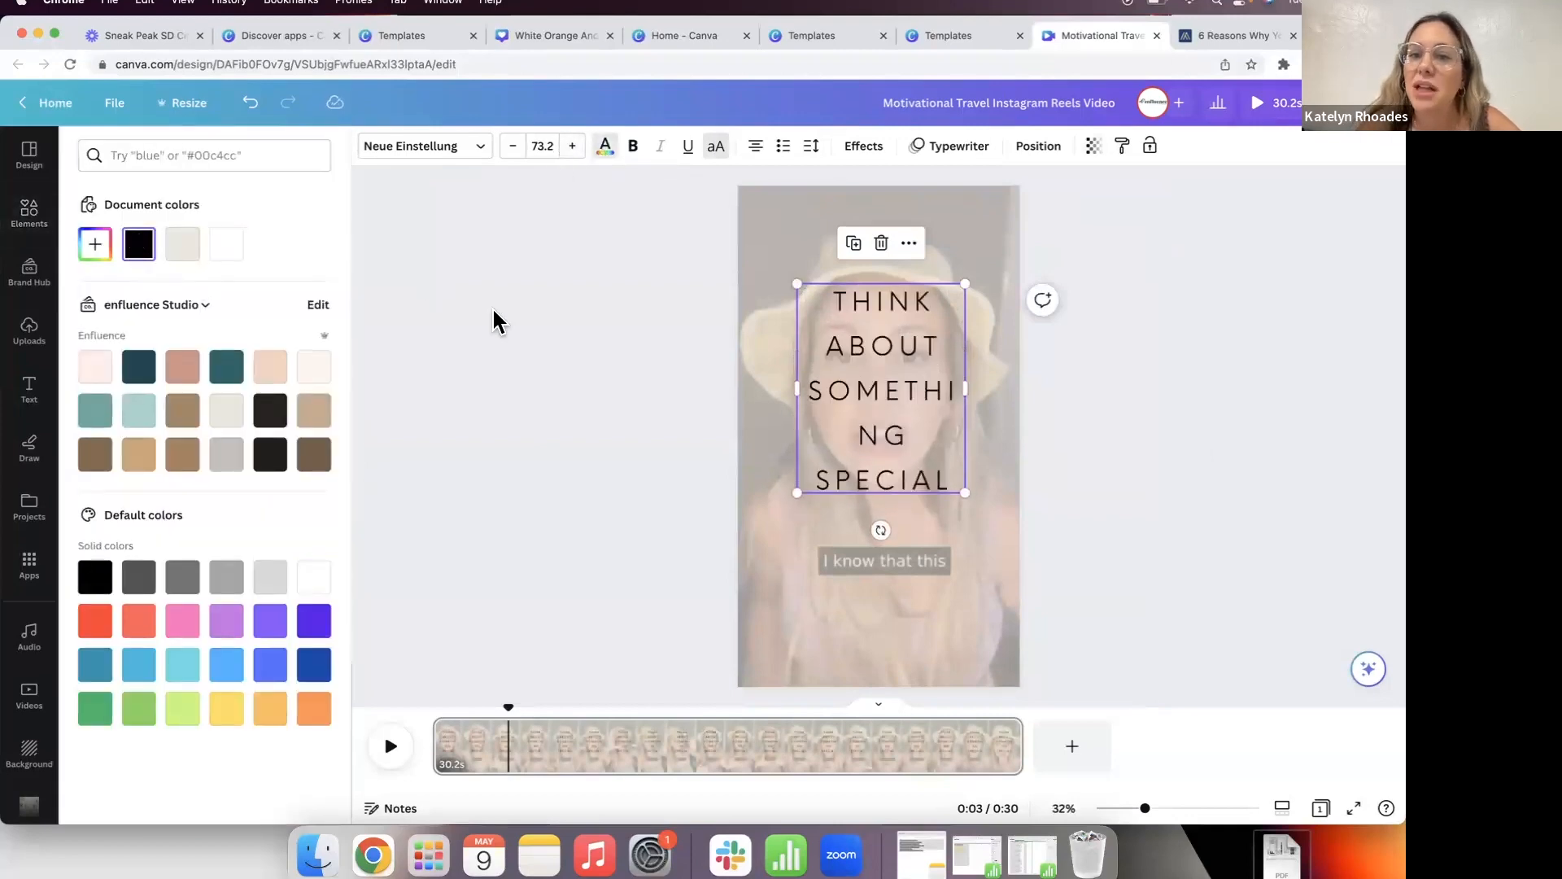
pyautogui.click(494, 320)
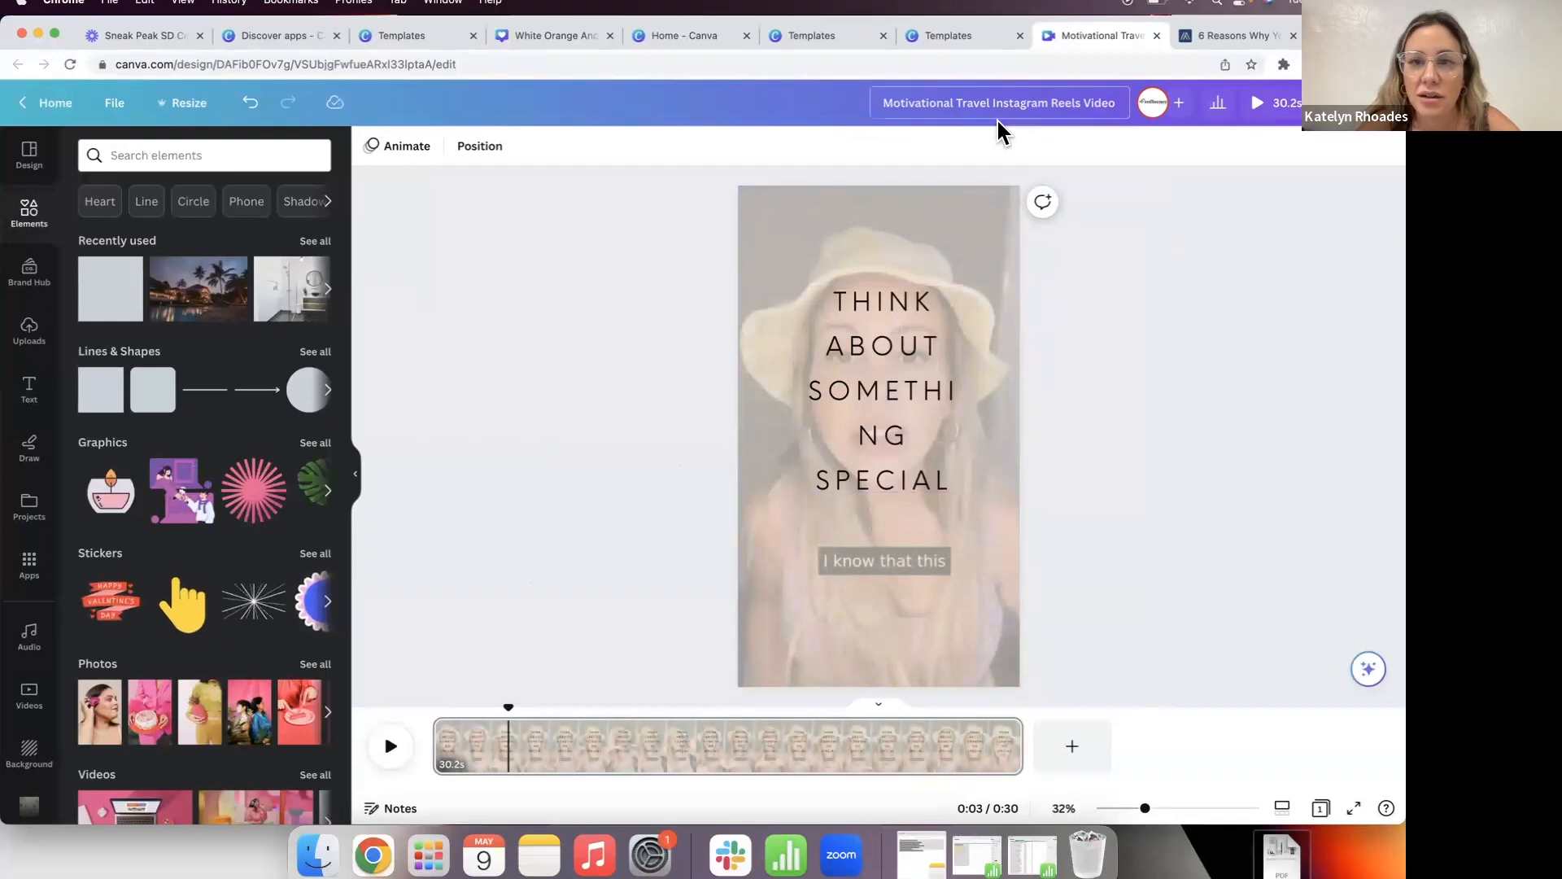
# Step: Mute all video sound on the reel page and preview it from the start
pyautogui.click(444, 744)
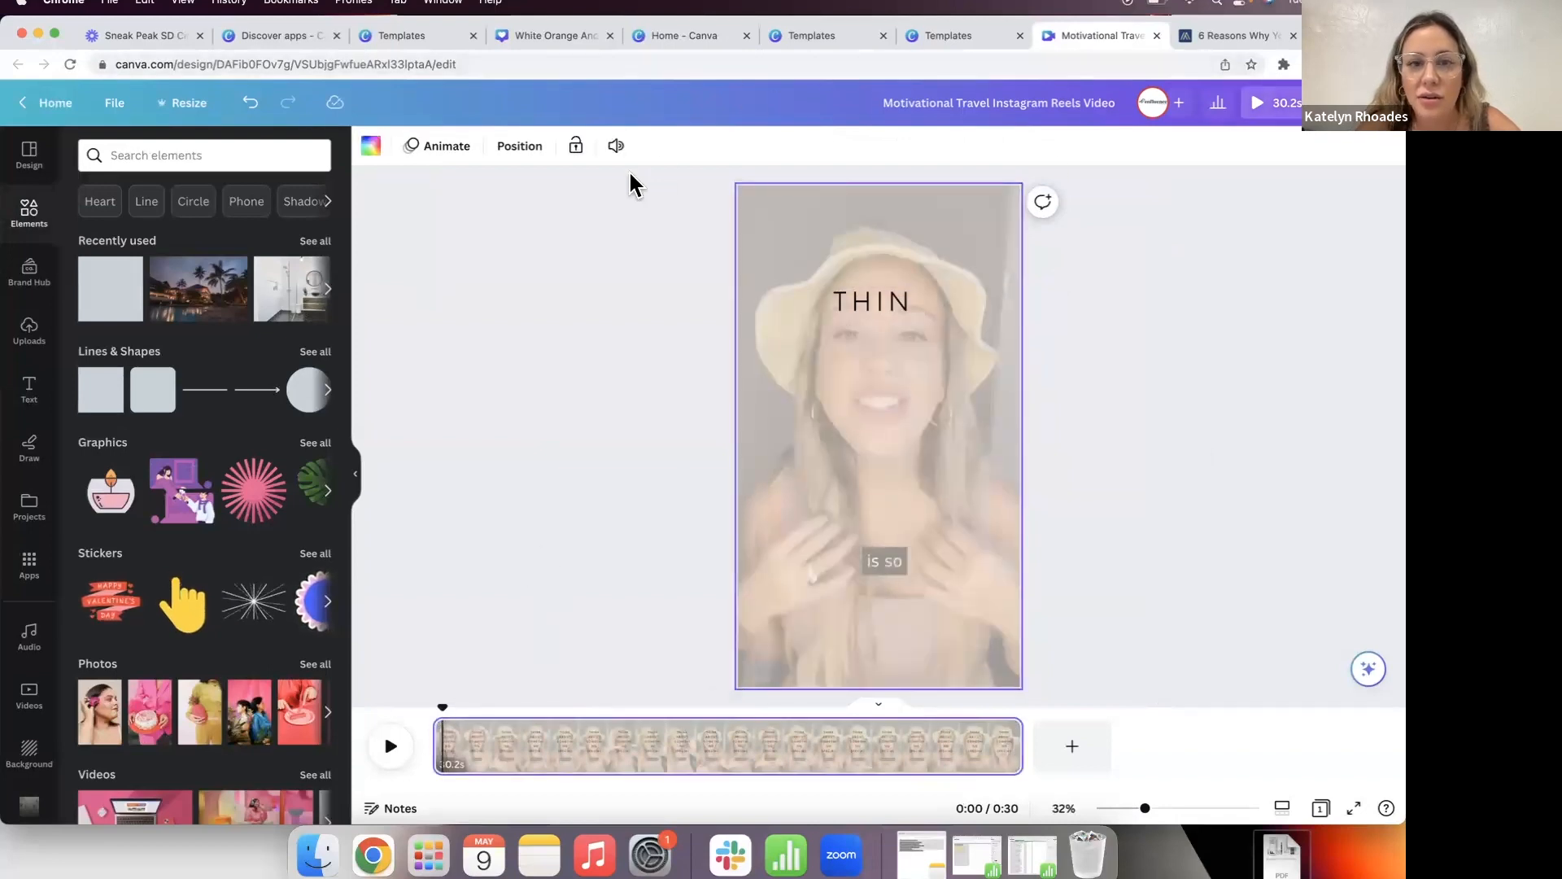
pyautogui.click(616, 147)
pyautogui.click(386, 748)
pyautogui.click(379, 752)
pyautogui.click(618, 148)
pyautogui.click(589, 202)
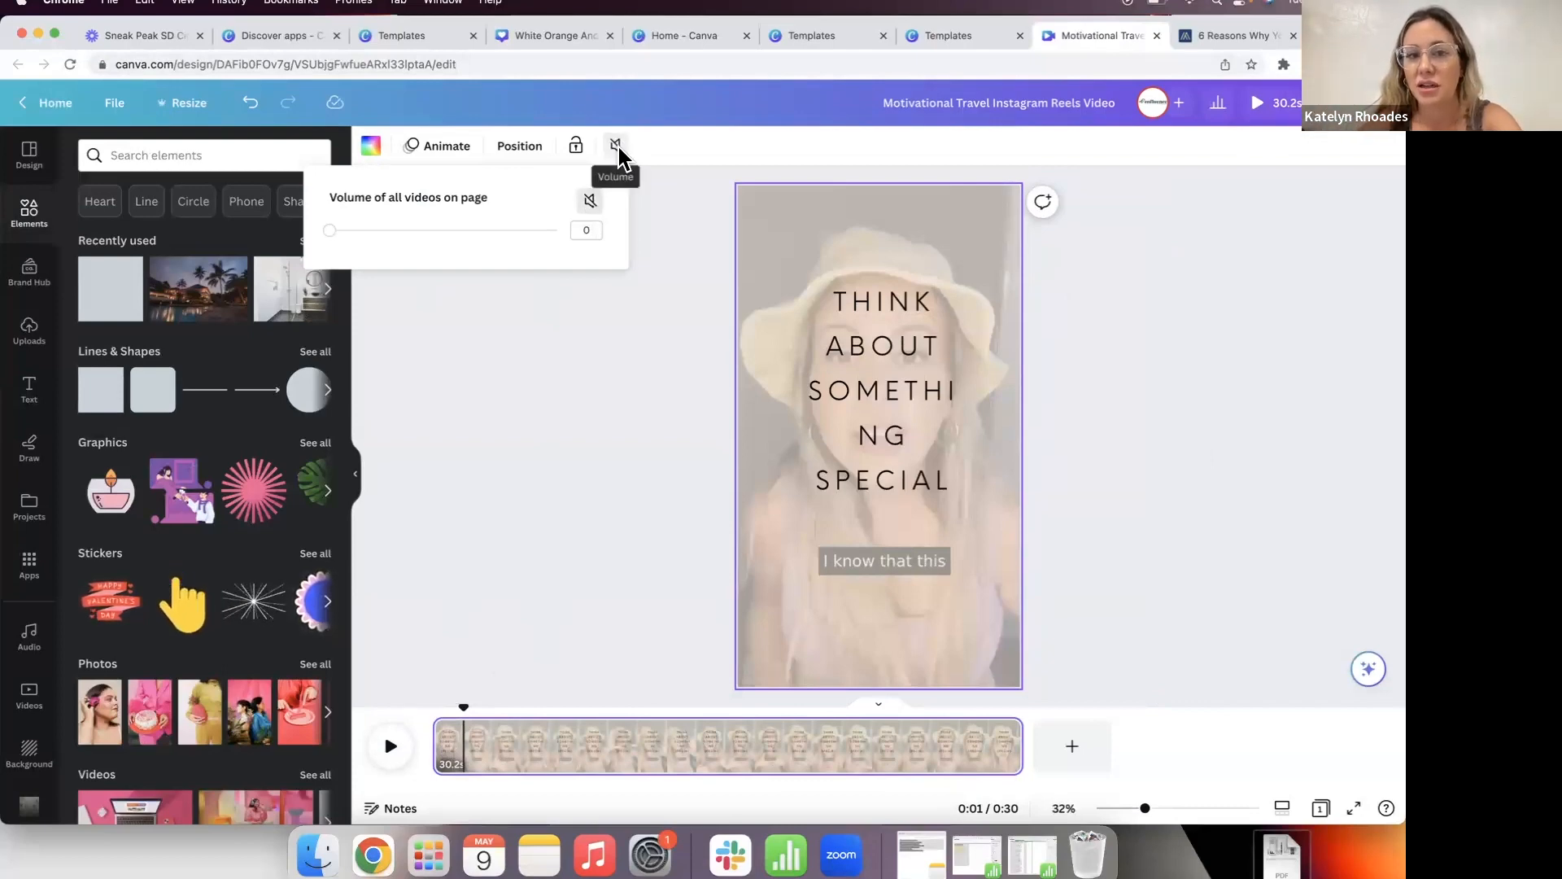
pyautogui.moveTo(461, 708); pyautogui.dragTo(439, 710)
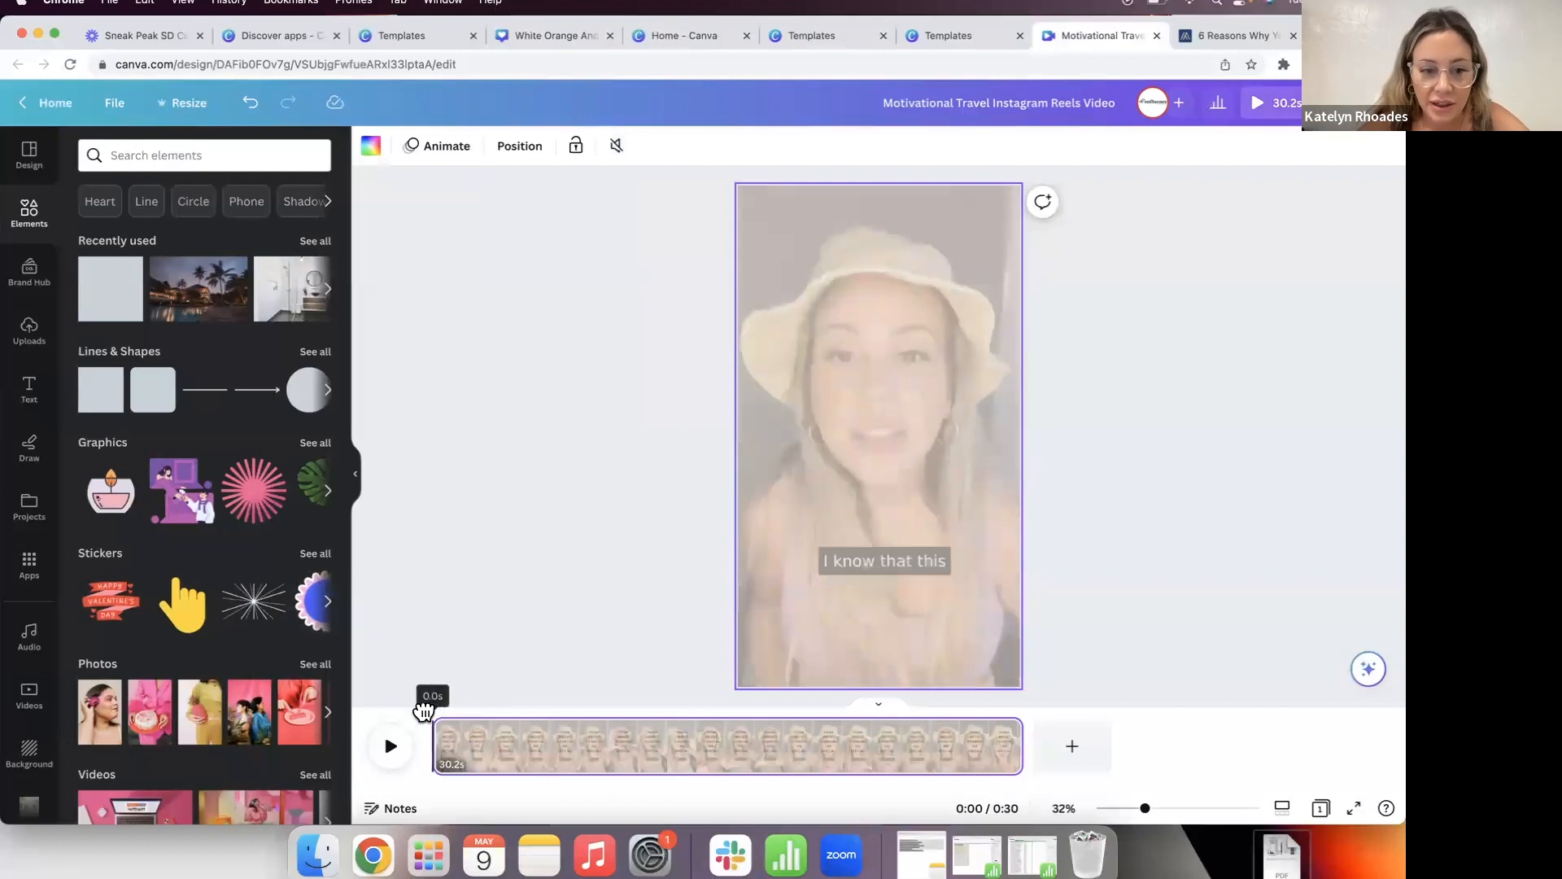
pyautogui.click(390, 746)
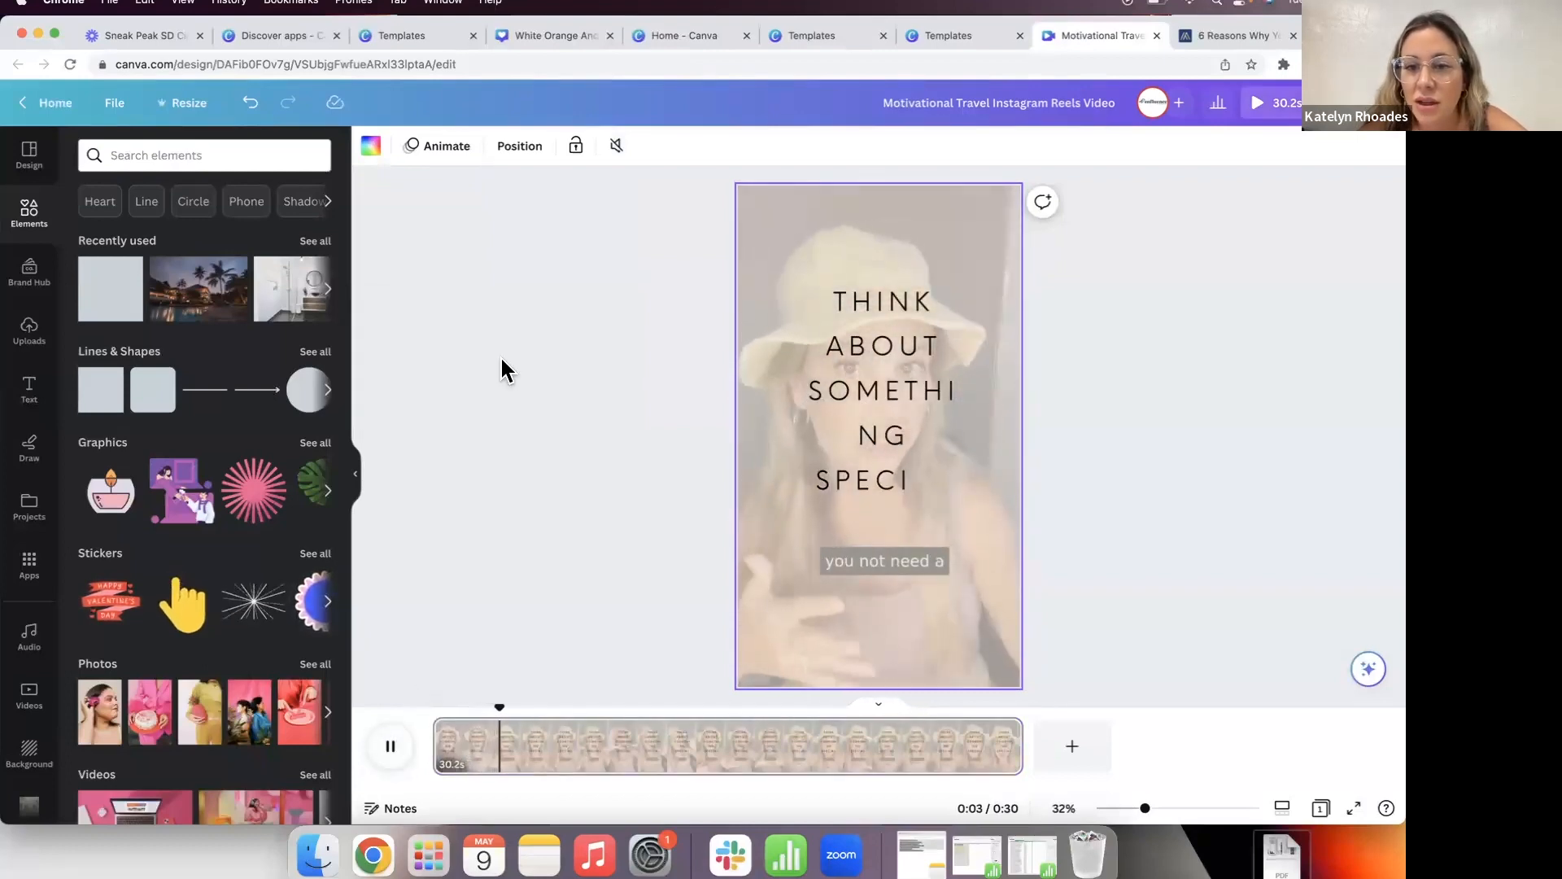
pyautogui.click(390, 746)
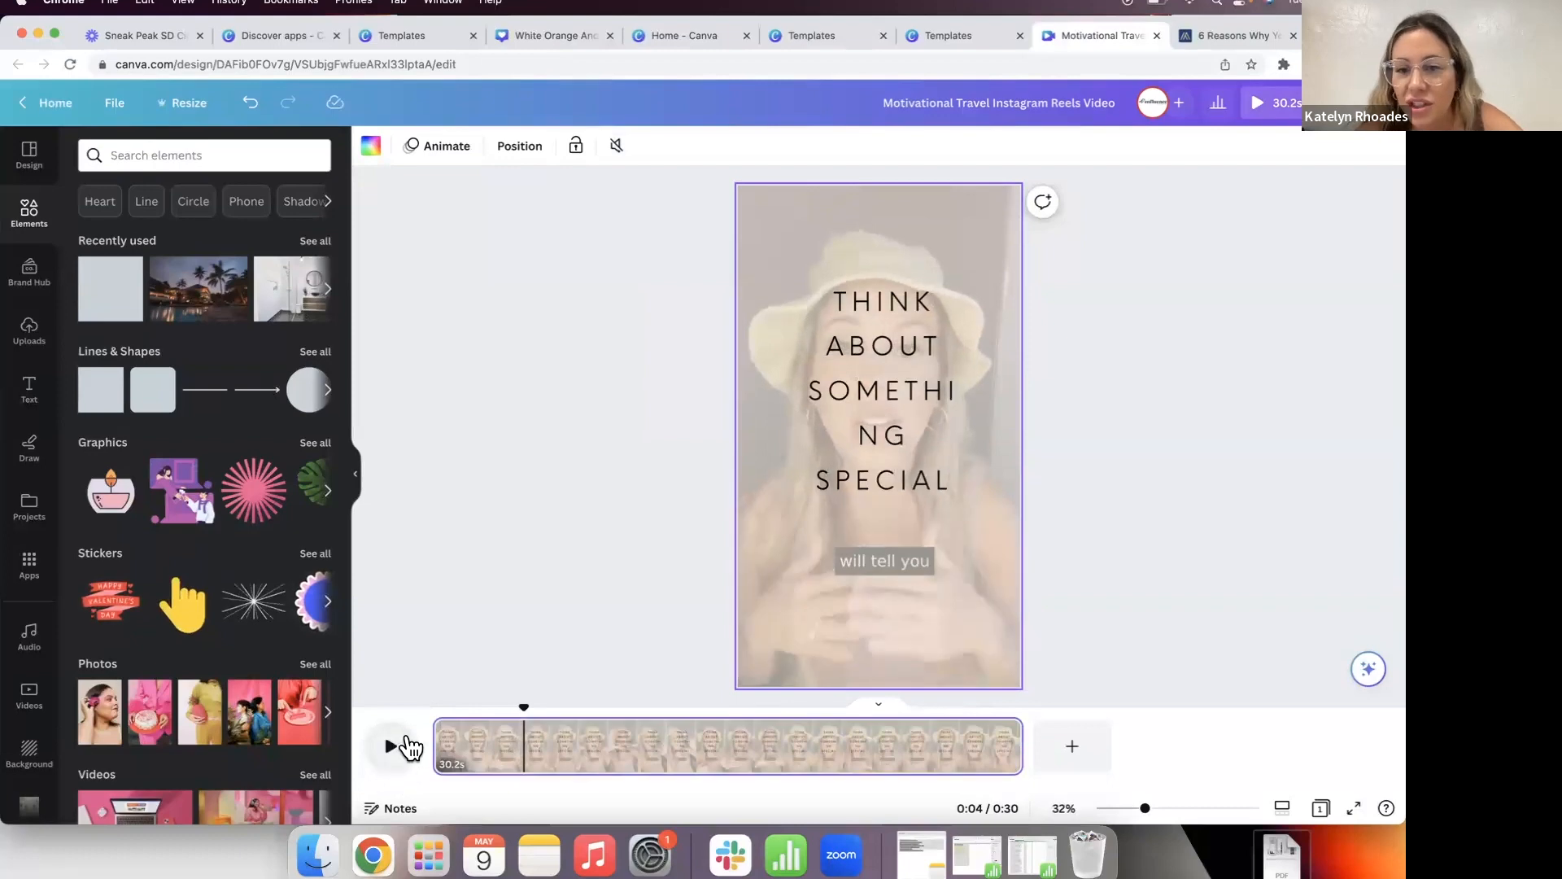
# Step: Widen the headline box so SOMETHING fits on one line, and lower it
pyautogui.click(906, 438)
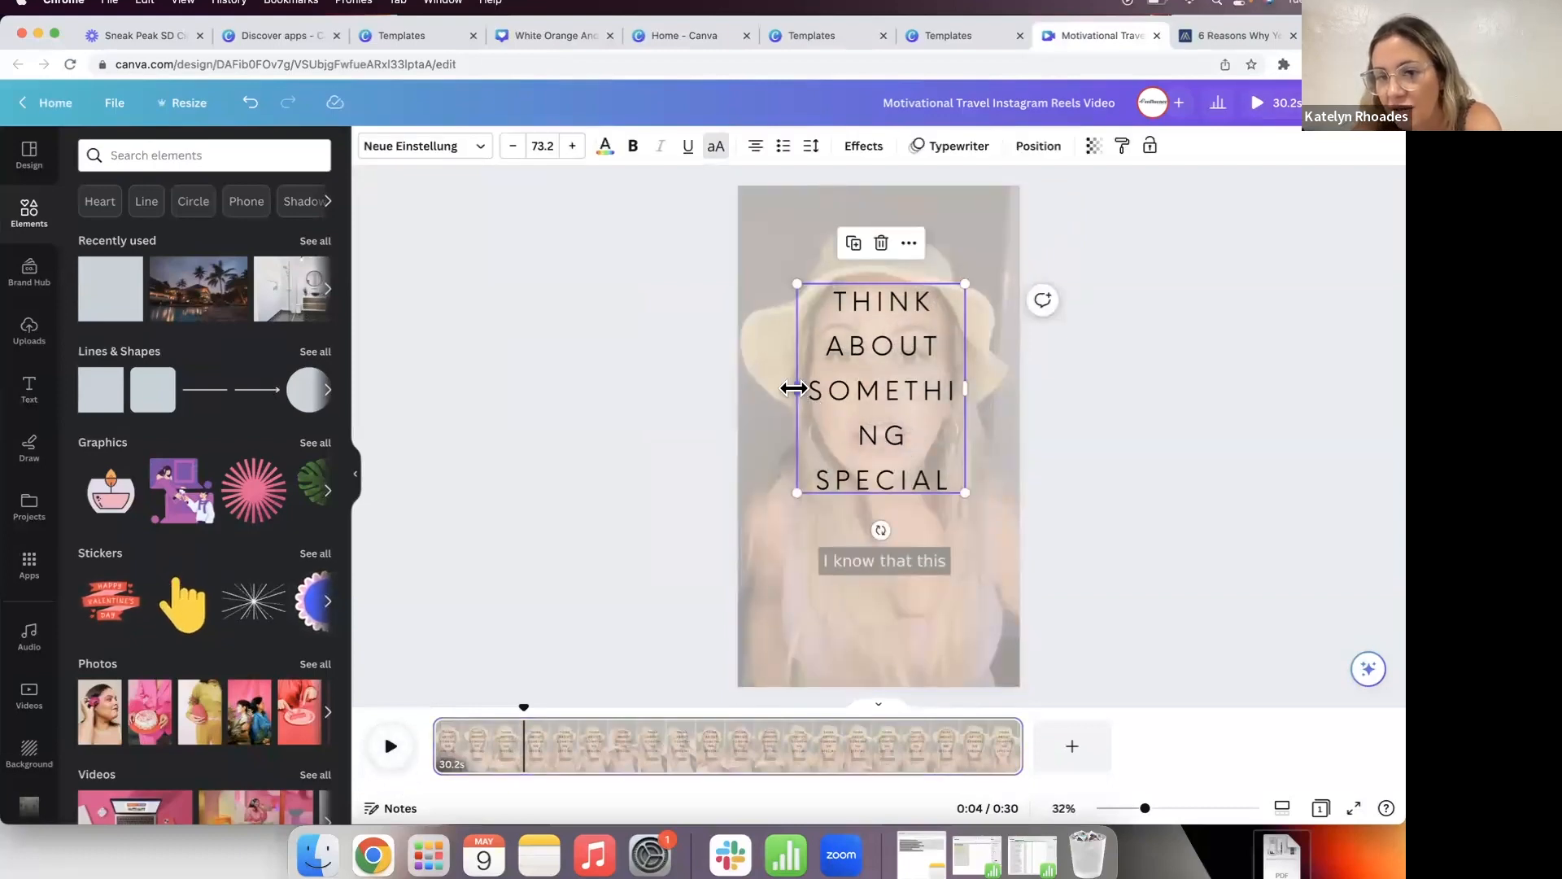
pyautogui.moveTo(791, 390)
pyautogui.mouseDown()
pyautogui.moveTo(768, 407)
pyautogui.moveTo(760, 394)
pyautogui.mouseUp()
pyautogui.moveTo(900, 390); pyautogui.dragTo(928, 431)
# Step: Stretch the beige overlay beyond the page edges so it covers the whole page
pyautogui.click(917, 282)
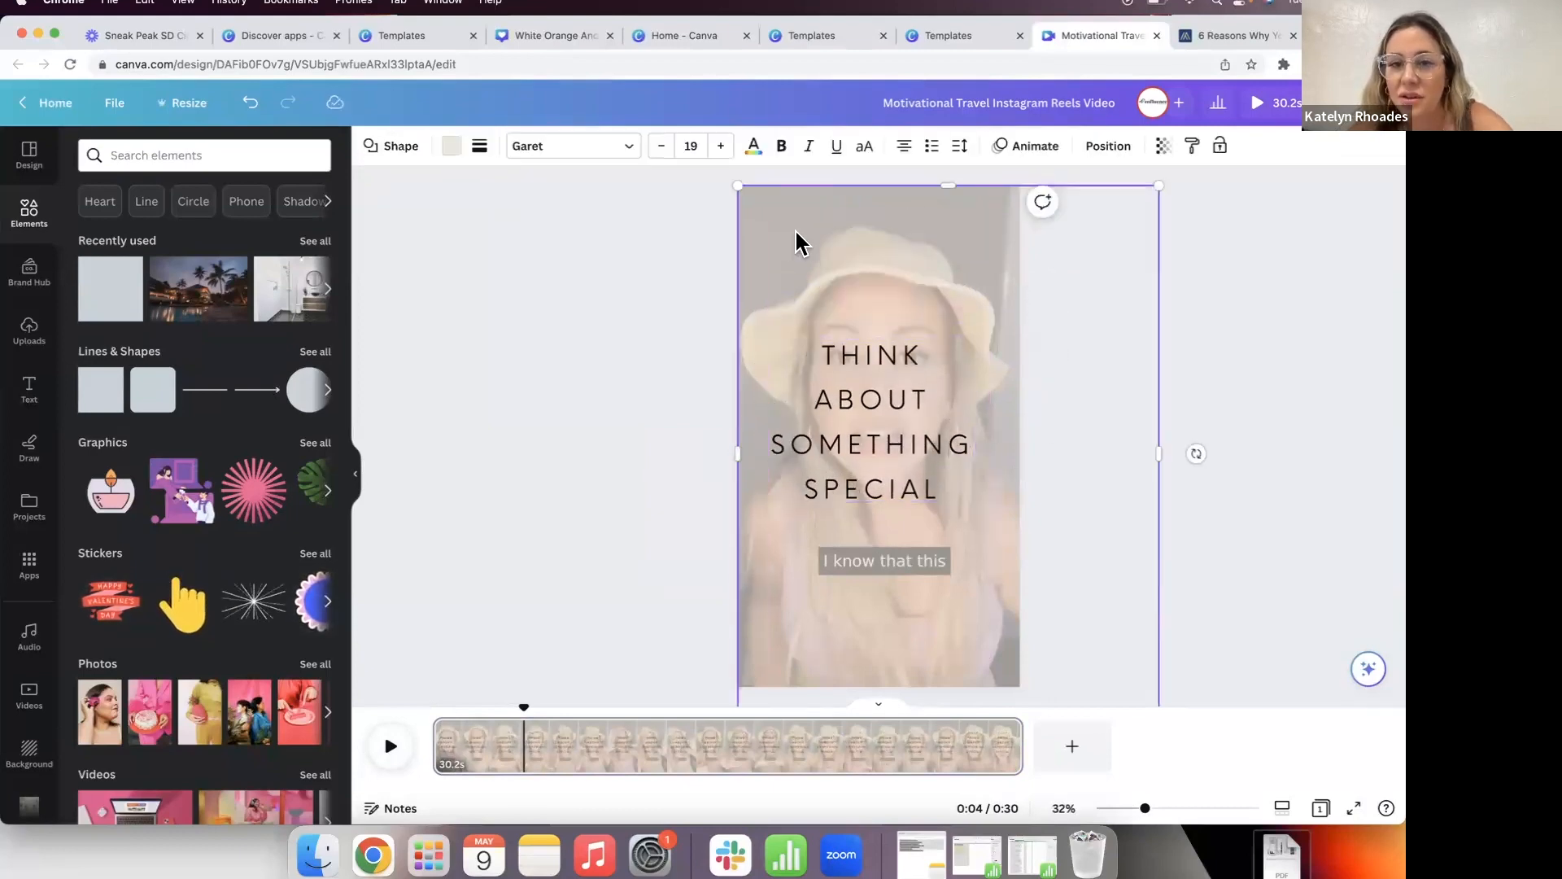
pyautogui.moveTo(738, 185); pyautogui.dragTo(298, 7)
pyautogui.moveTo(897, 254); pyautogui.dragTo(913, 319)
pyautogui.moveTo(938, 242); pyautogui.dragTo(967, 331)
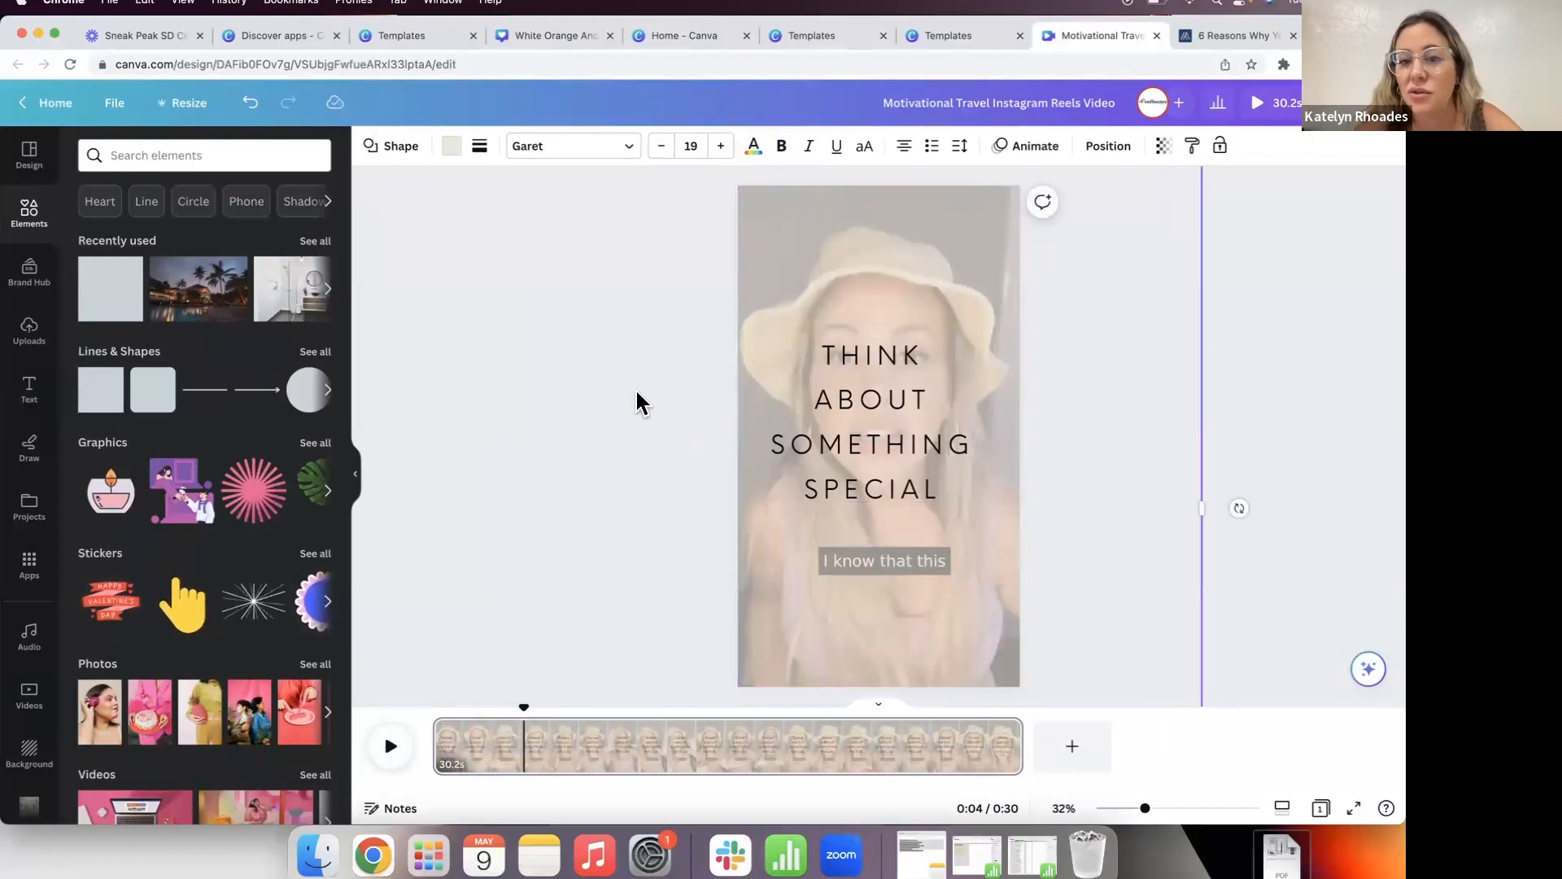
pyautogui.click(637, 402)
# Step: Replay the reel preview from the start and reselect the headline
pyautogui.moveTo(525, 712); pyautogui.dragTo(431, 712)
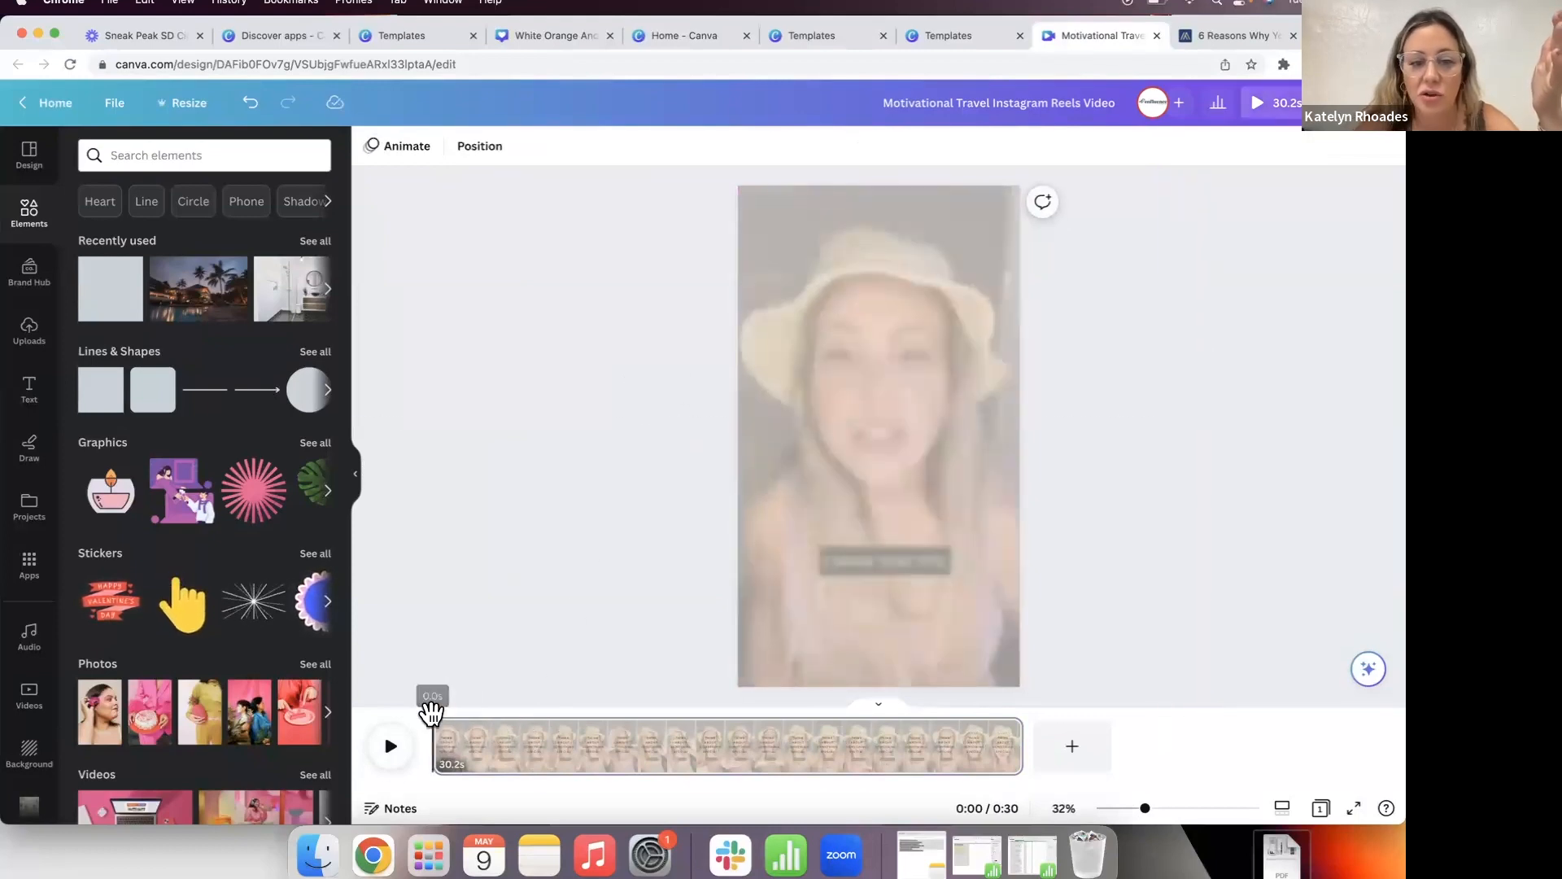
pyautogui.click(391, 746)
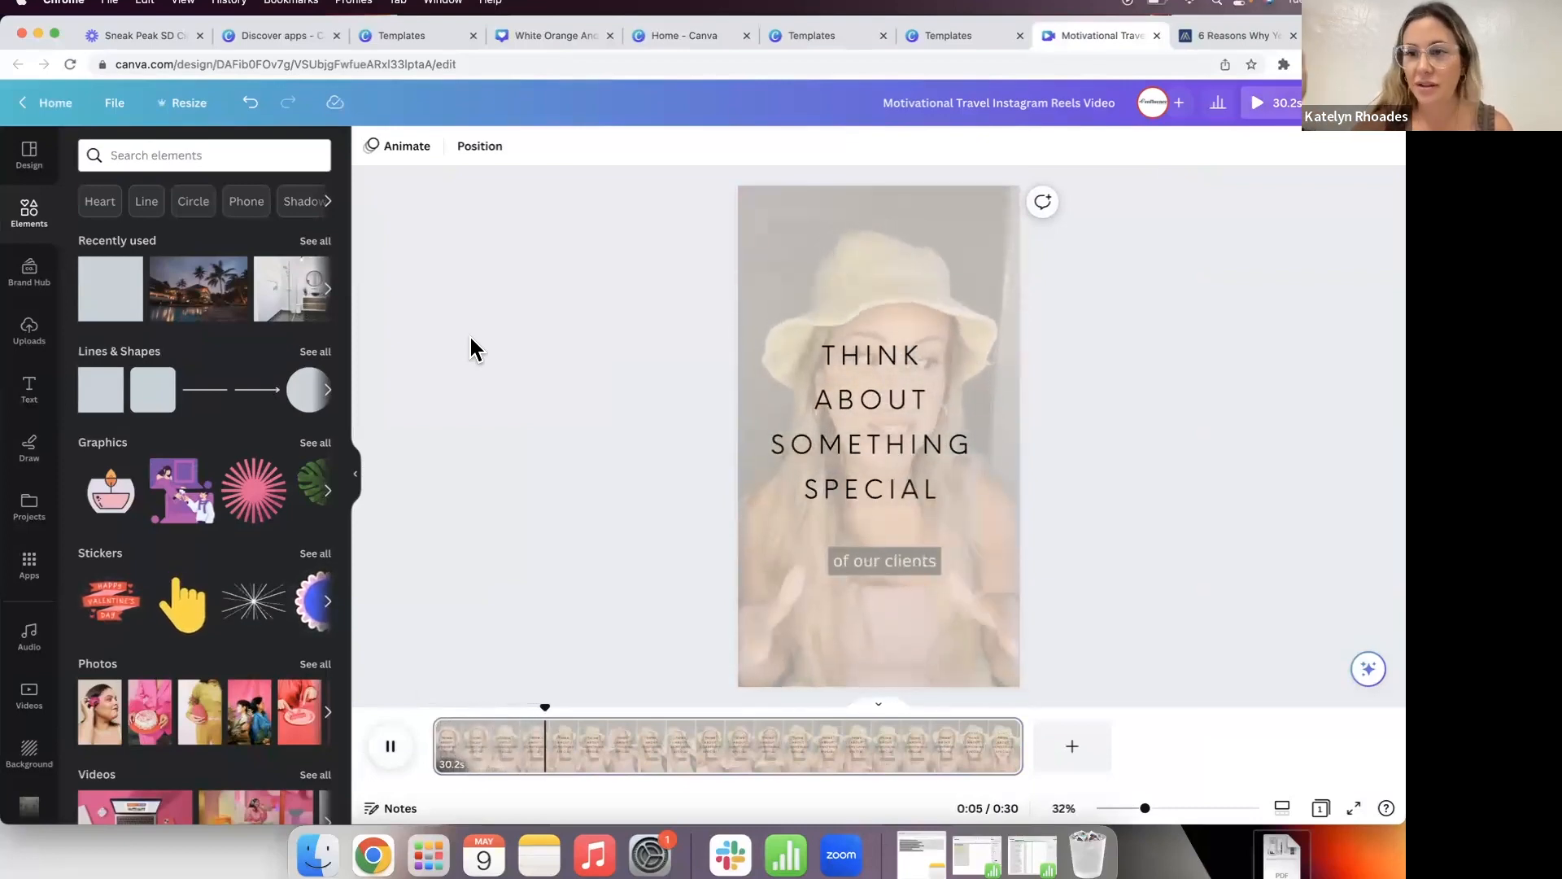
pyautogui.click(401, 747)
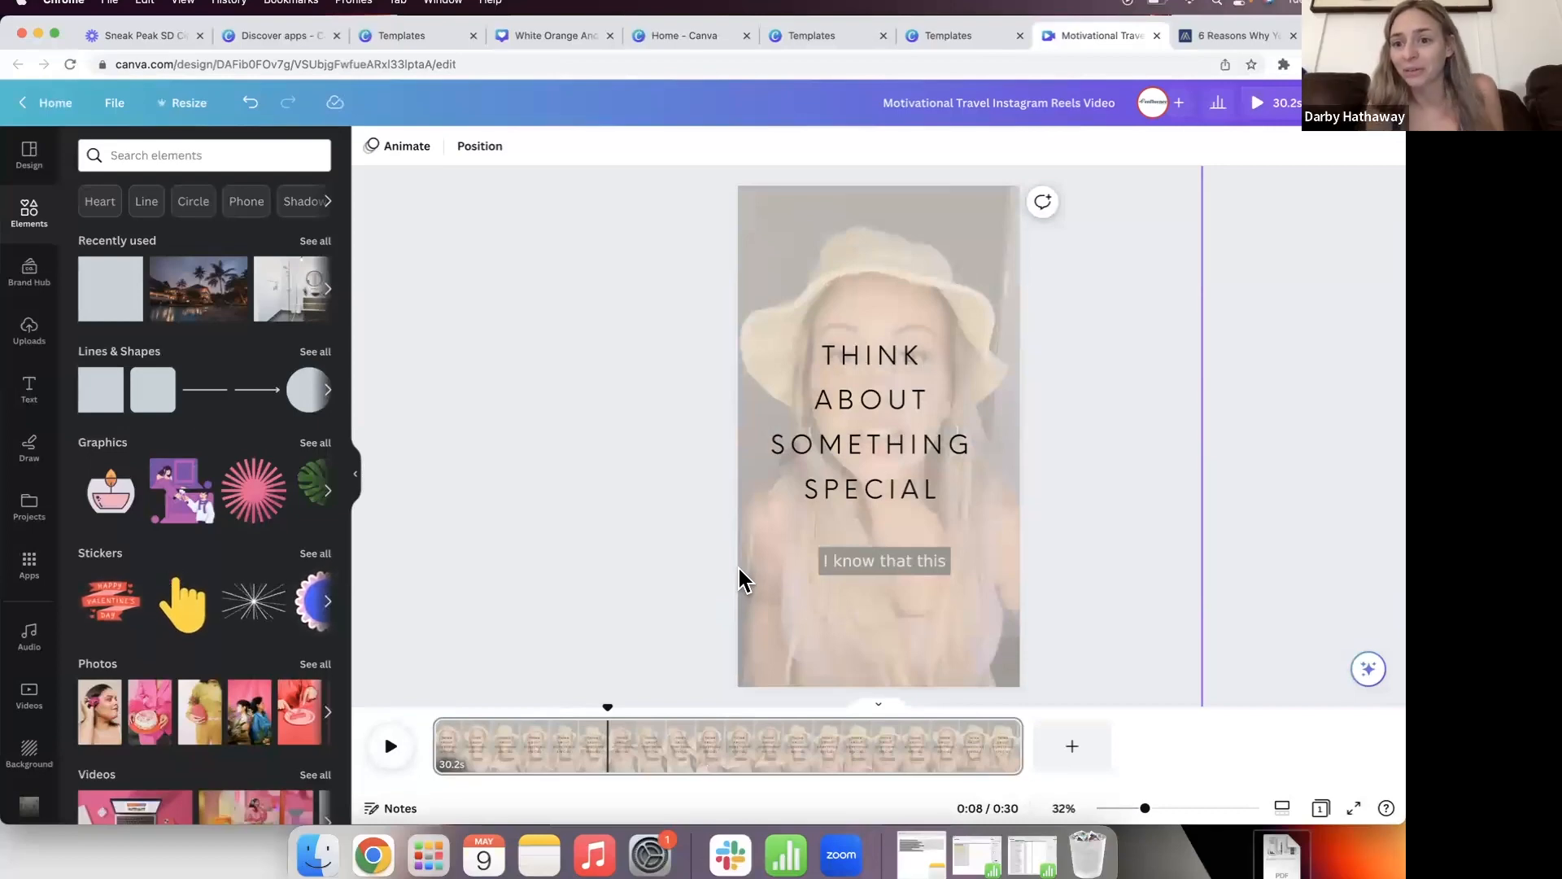
pyautogui.click(892, 363)
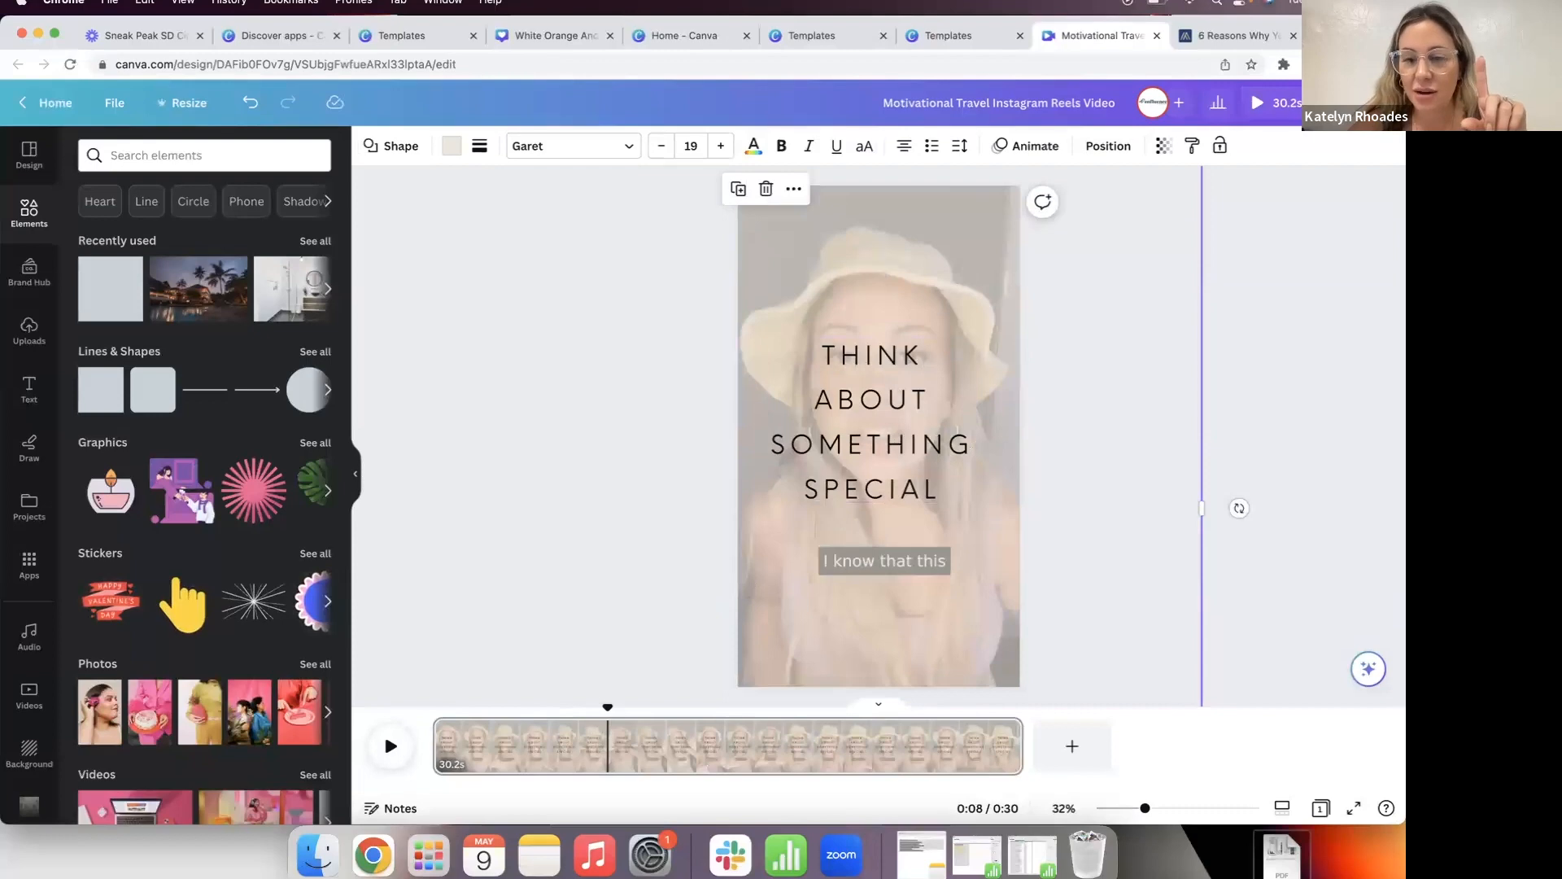
# Step: Delete the background video and tighten the headline's line spacing
pyautogui.click(854, 279)
pyautogui.press('Delete')
pyautogui.click(849, 364)
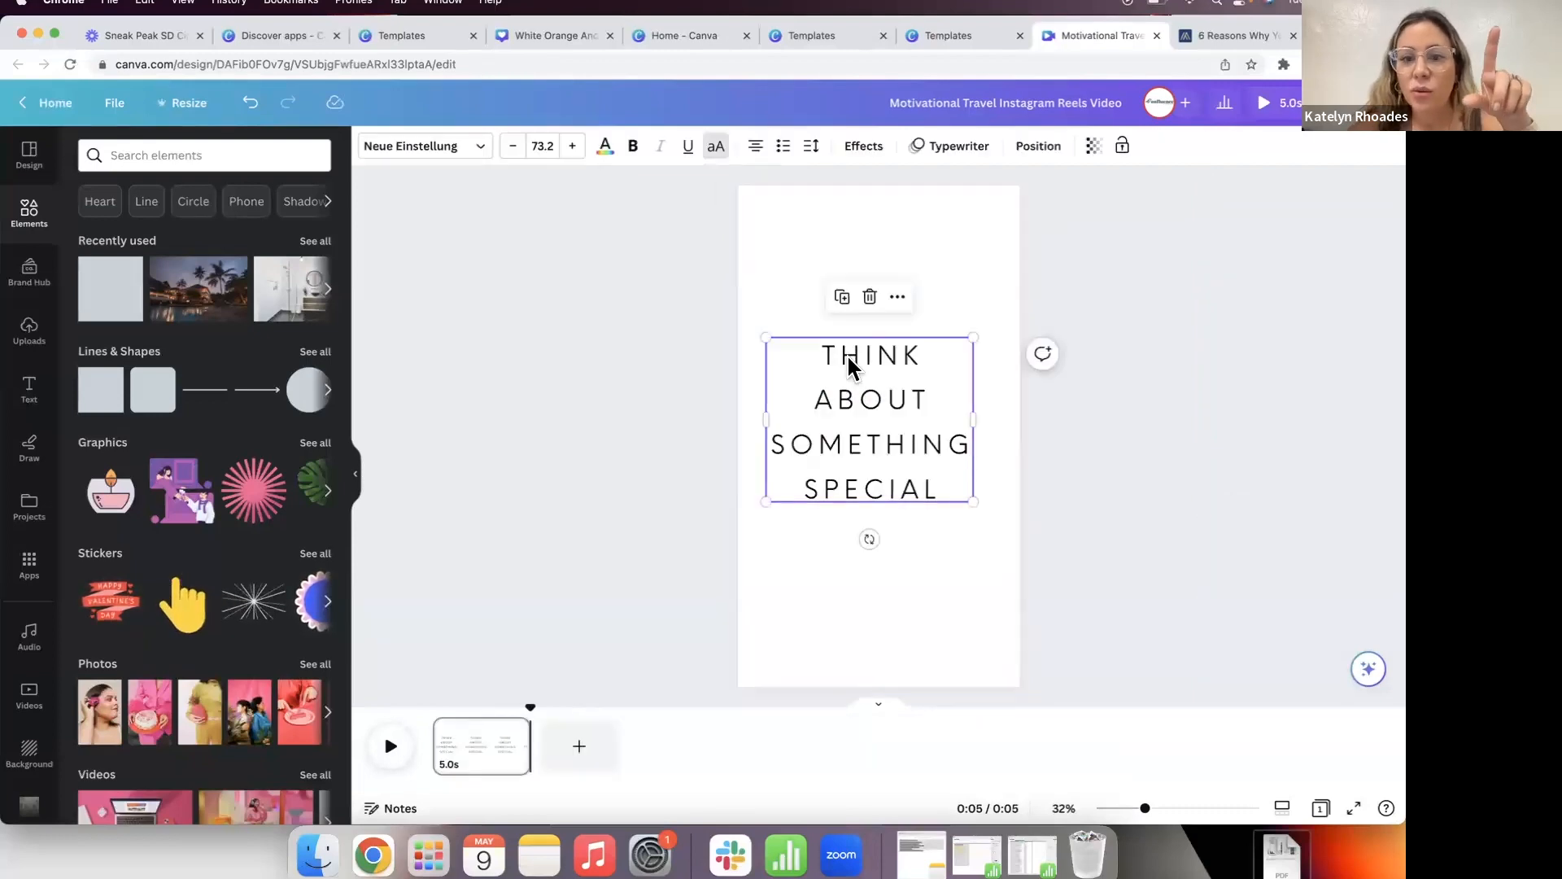
pyautogui.click(811, 146)
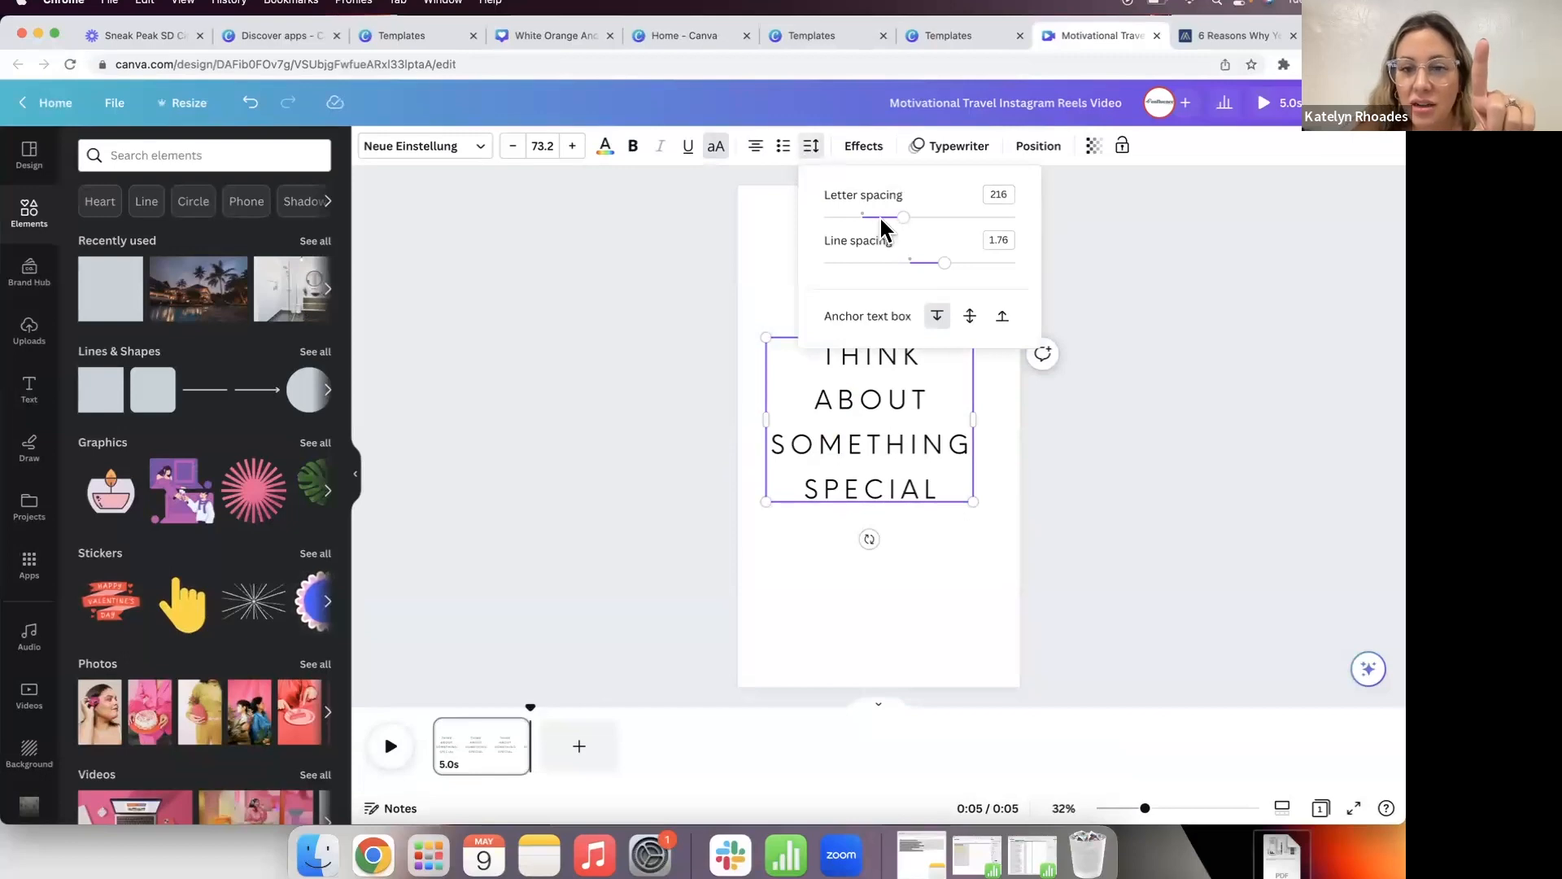
pyautogui.moveTo(943, 263); pyautogui.dragTo(901, 280)
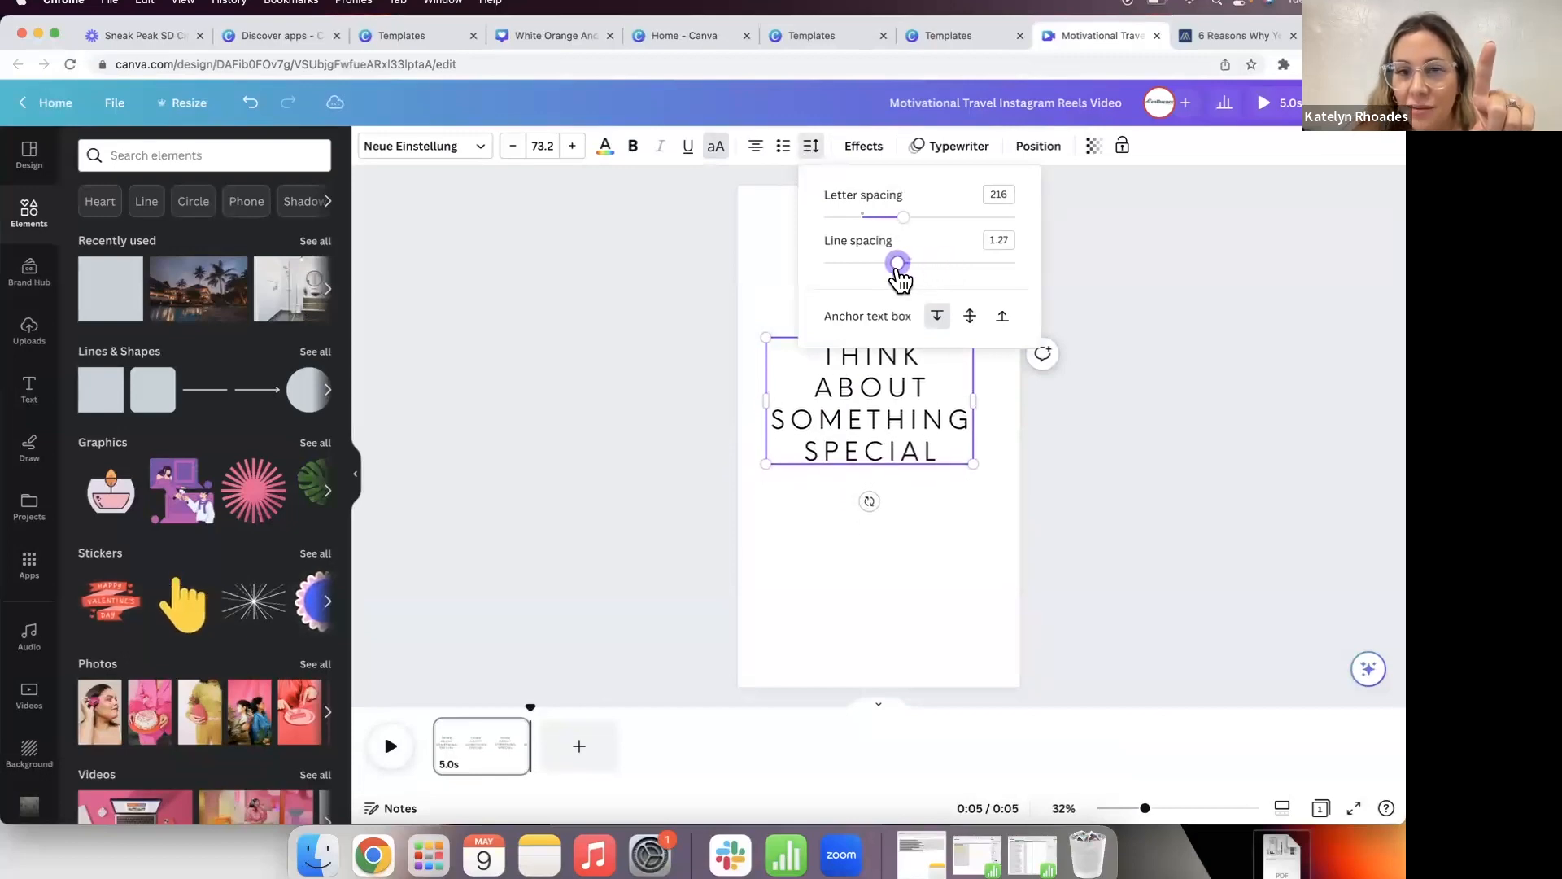
# Step: Give the headline a hollow outline effect after trying shadow and lift
pyautogui.click(865, 151)
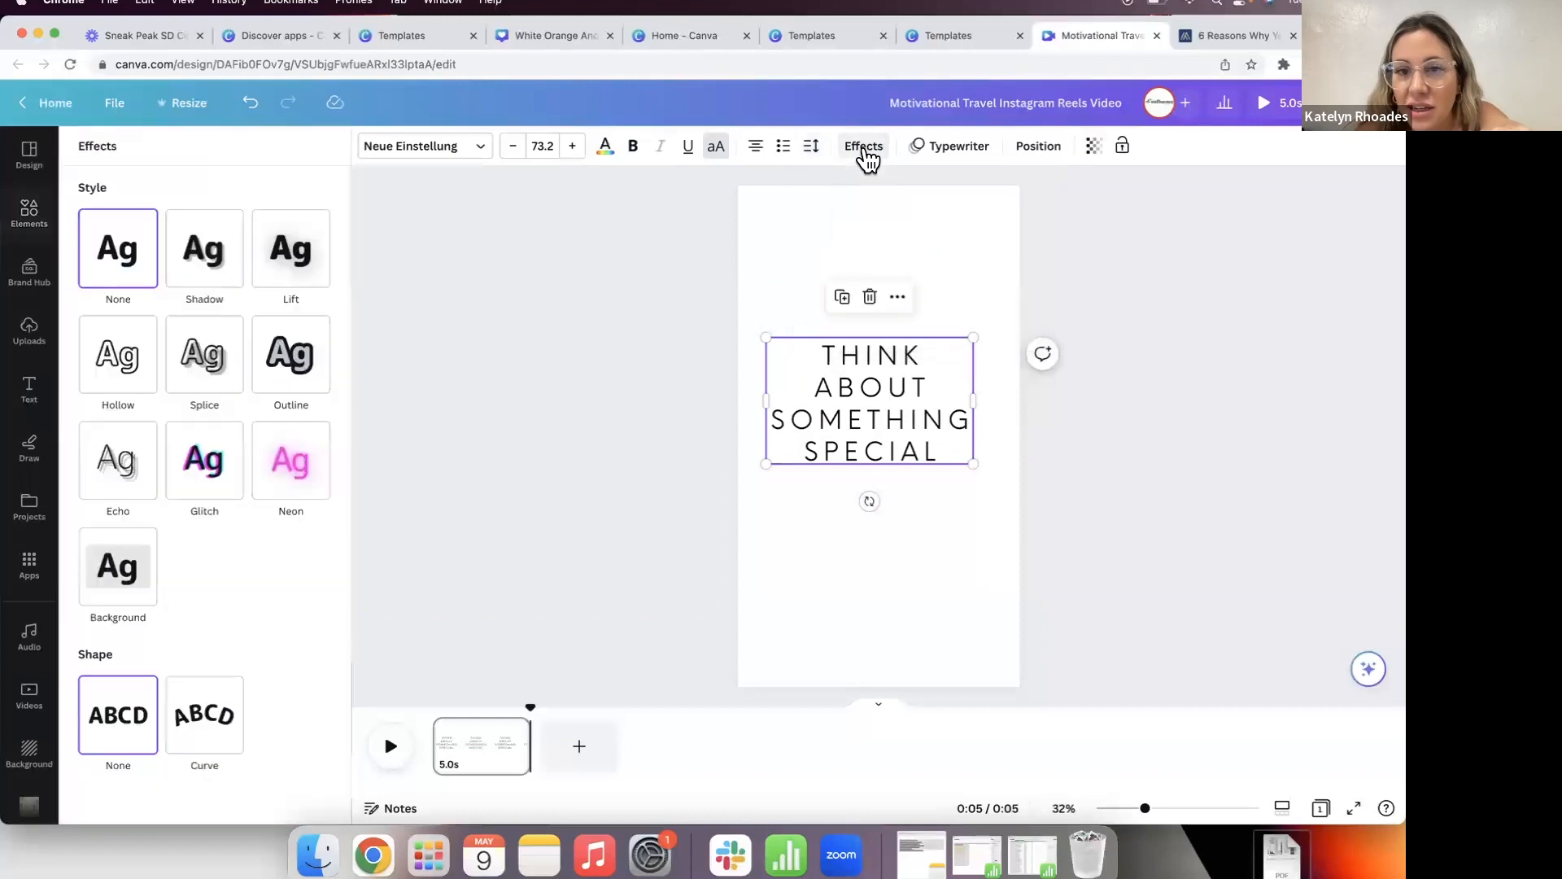
pyautogui.click(206, 280)
pyautogui.click(285, 272)
pyautogui.click(264, 414)
pyautogui.click(129, 374)
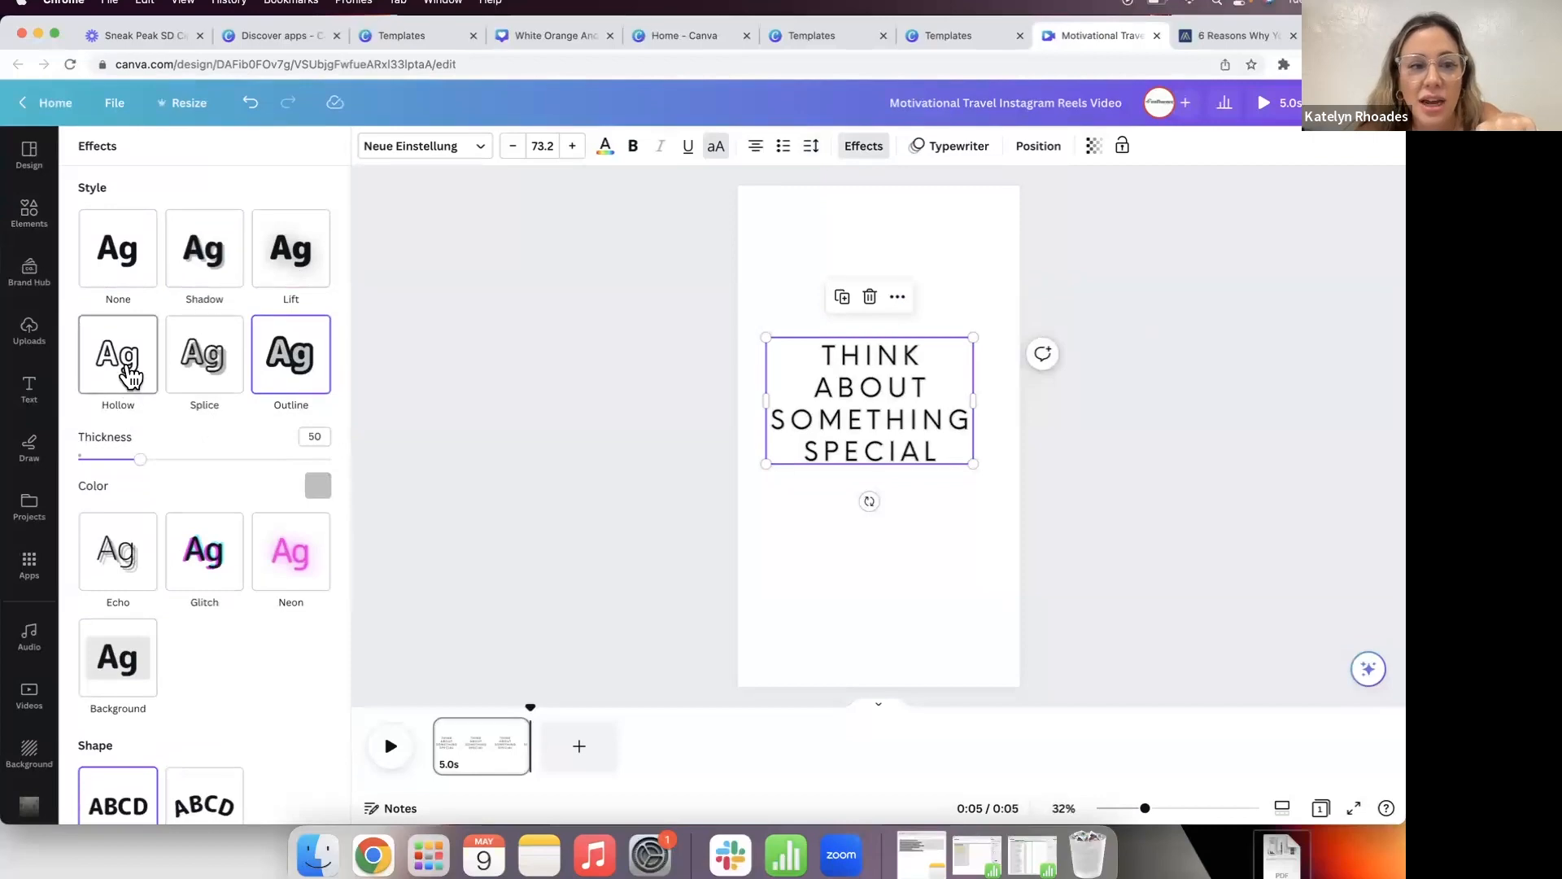
# Step: Change the headline font to Poppins ExtraBold, then go to the realtor article tab
pyautogui.click(436, 146)
pyautogui.click(244, 370)
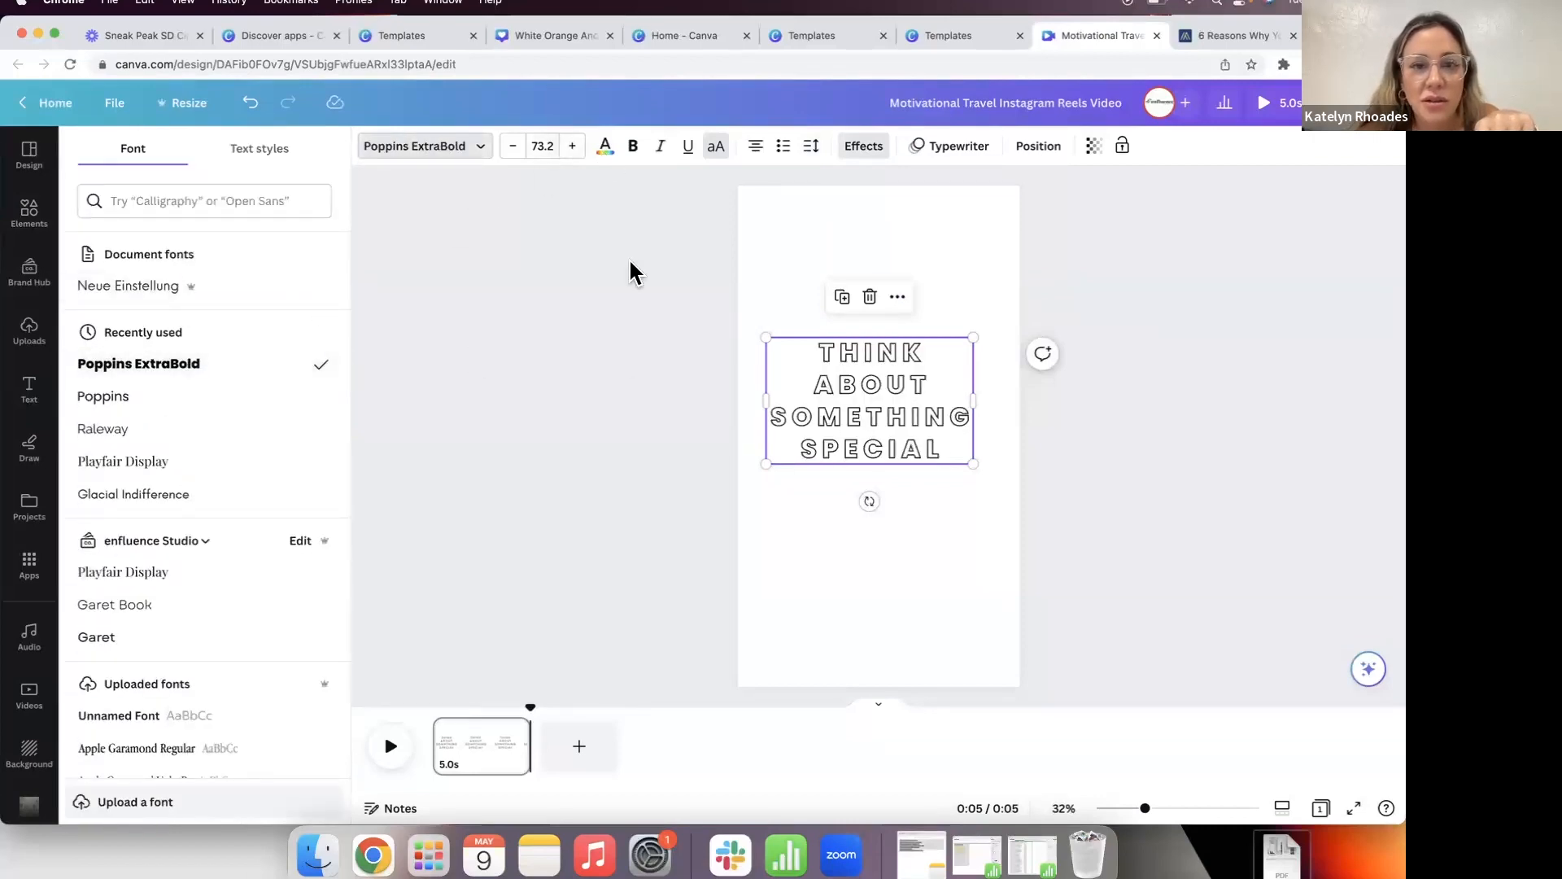
pyautogui.click(623, 353)
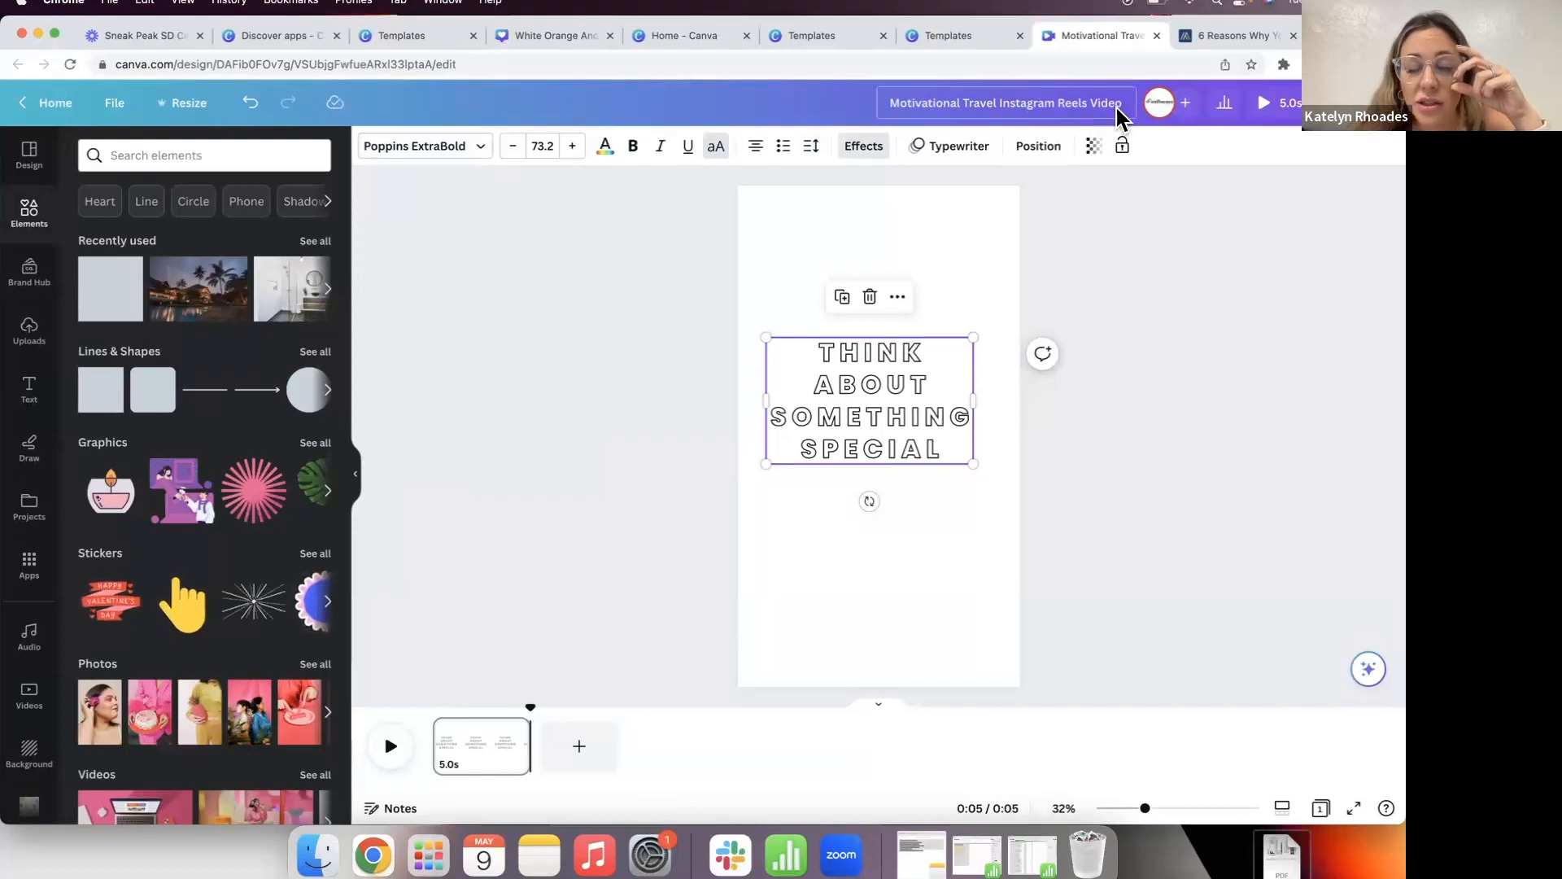
pyautogui.click(1233, 35)
# Step: Search Google for 'can you upload video in non pro canva'
pyautogui.click(769, 71)
pyautogui.write('can ')
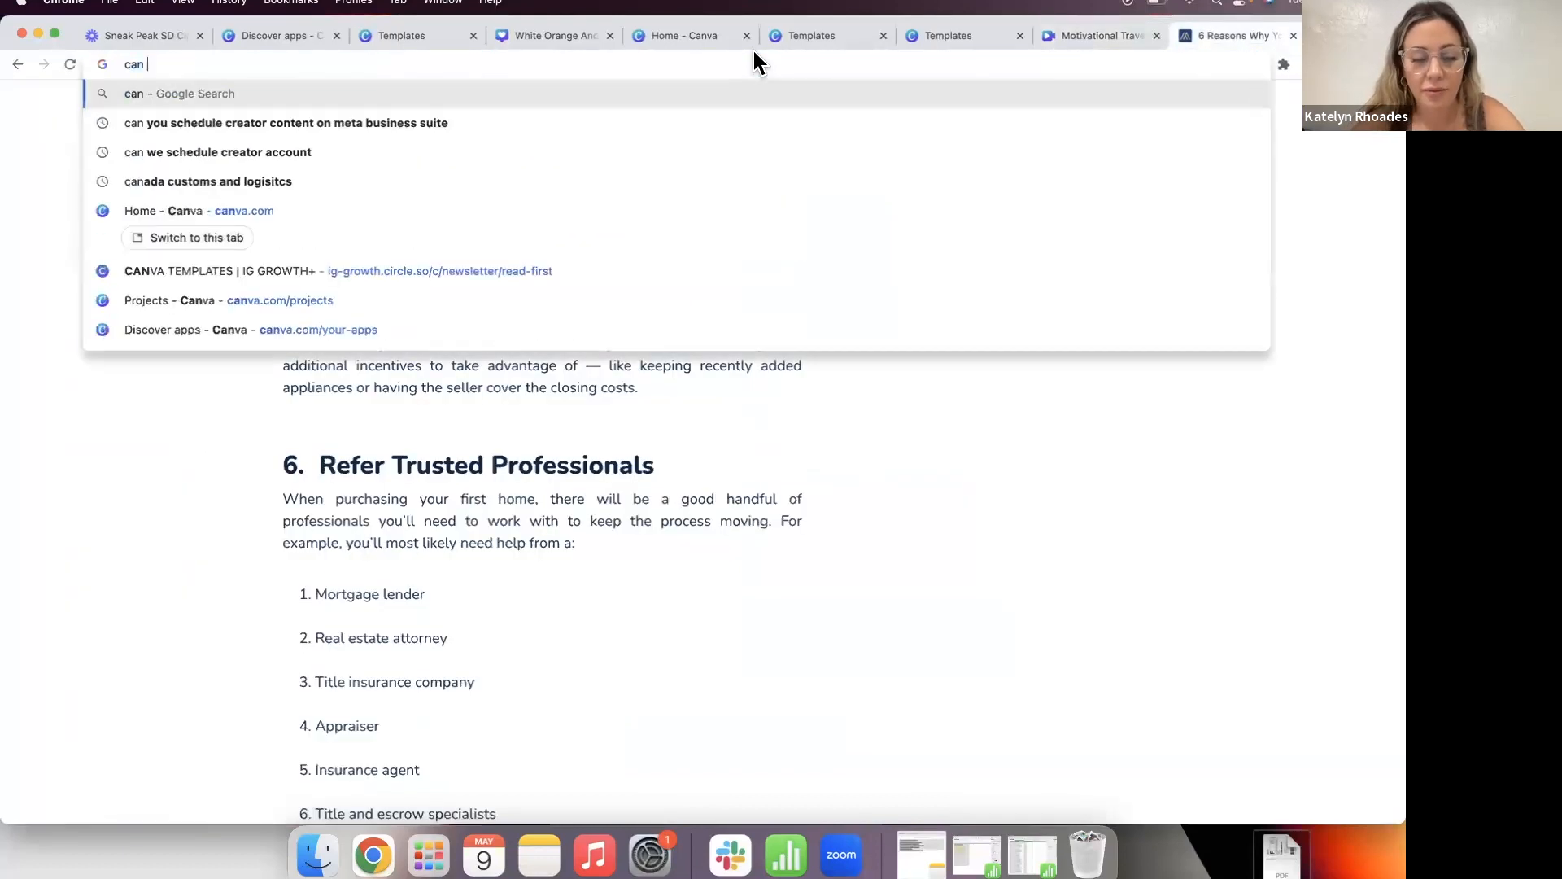
pyautogui.write('you use')
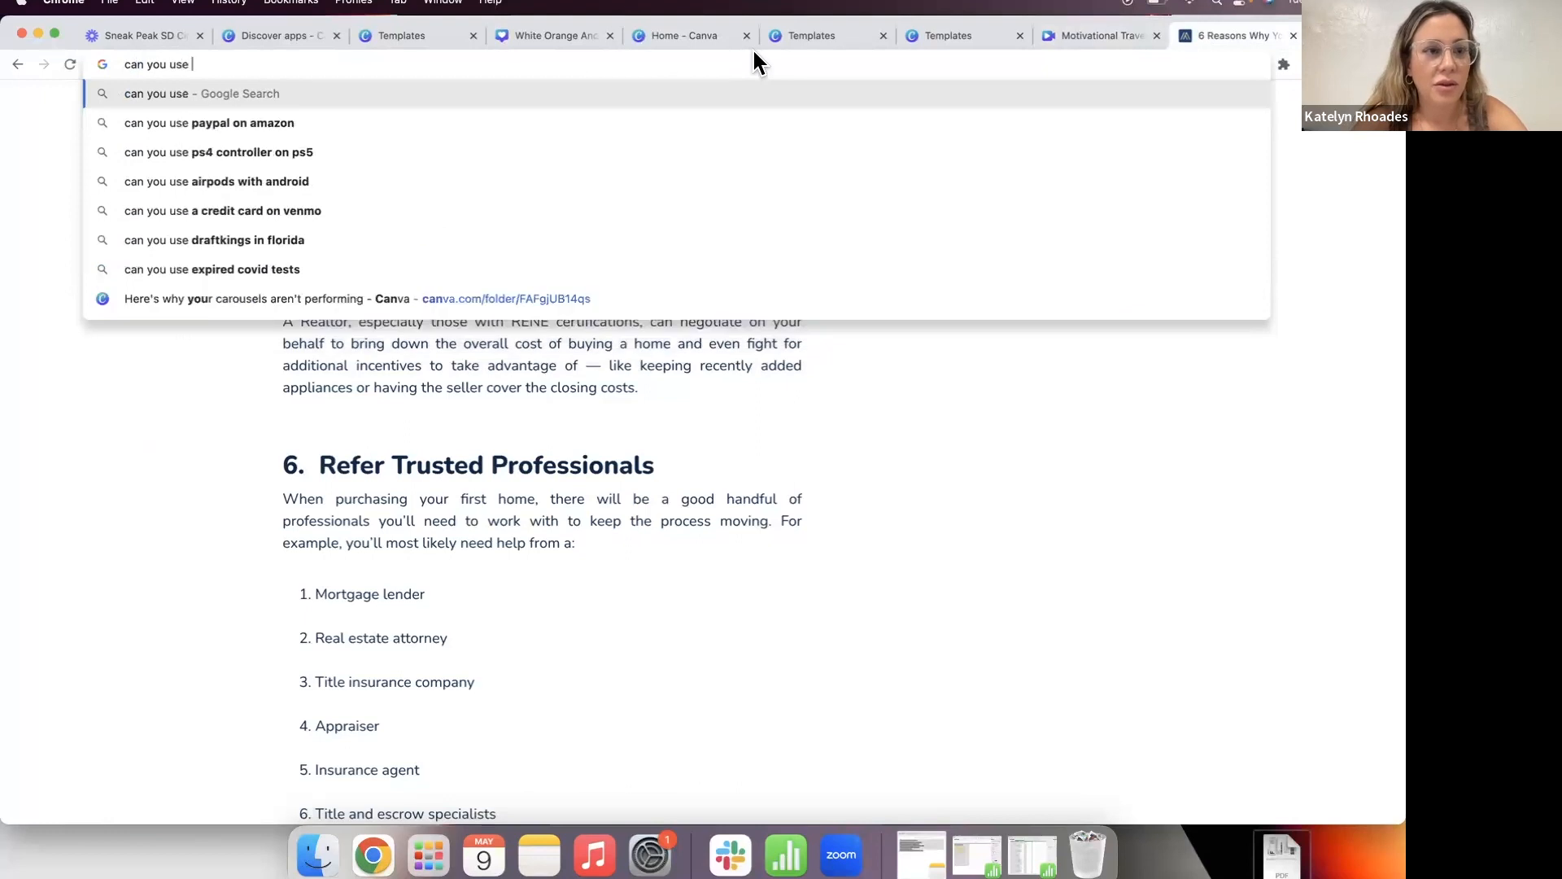
pyautogui.press('BackSpace')
pyautogui.press('BackSpace')
pyautogui.press('BackSpace')
pyautogui.press('BackSpace')
pyautogui.write('uplo')
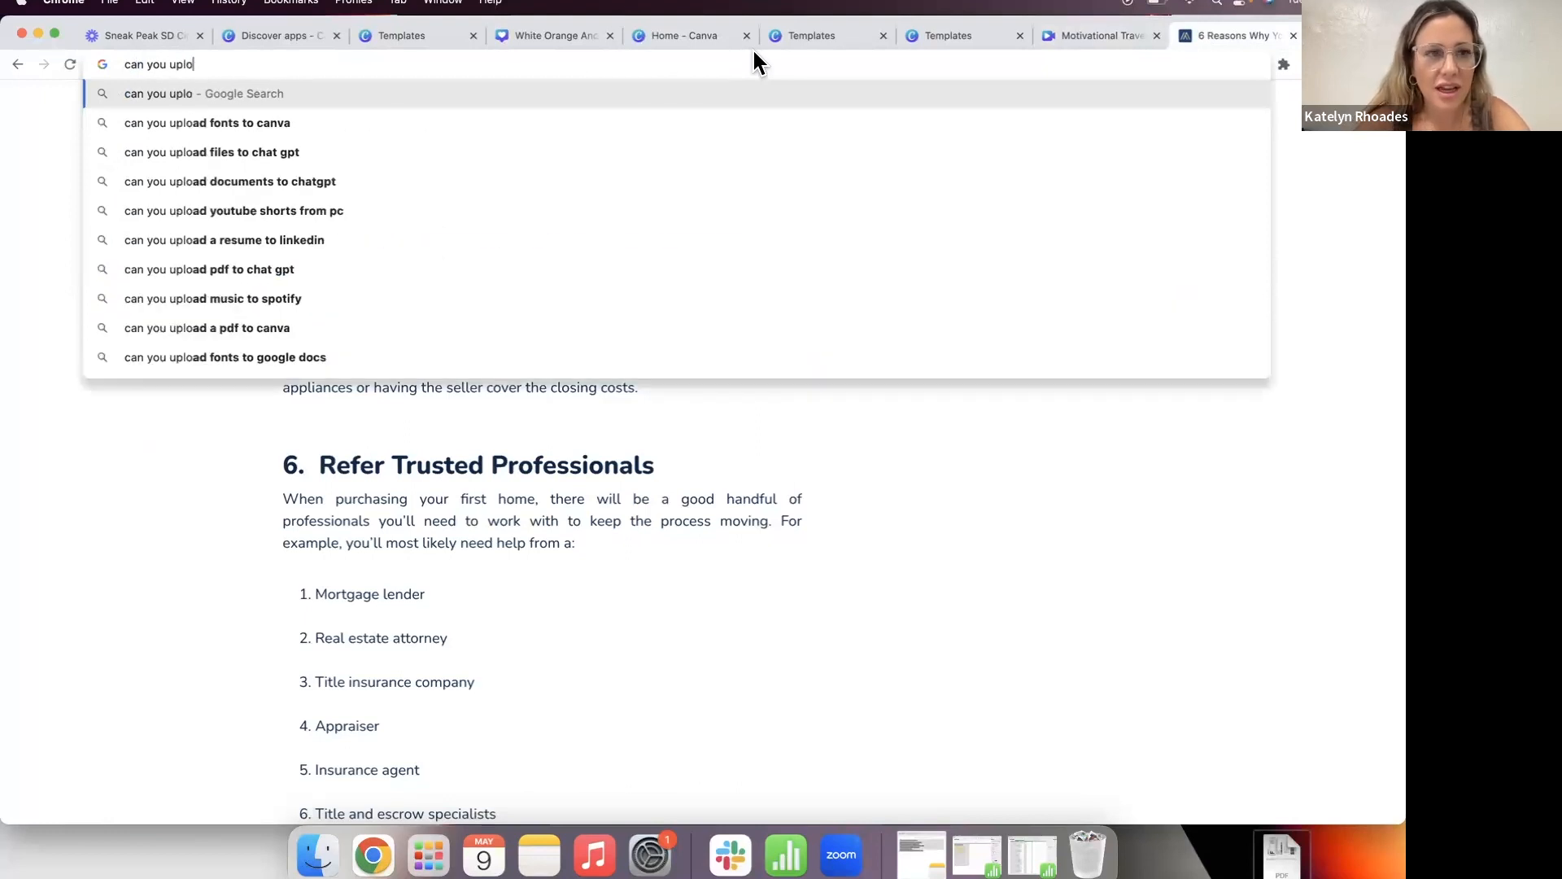
pyautogui.write('ad video in no')
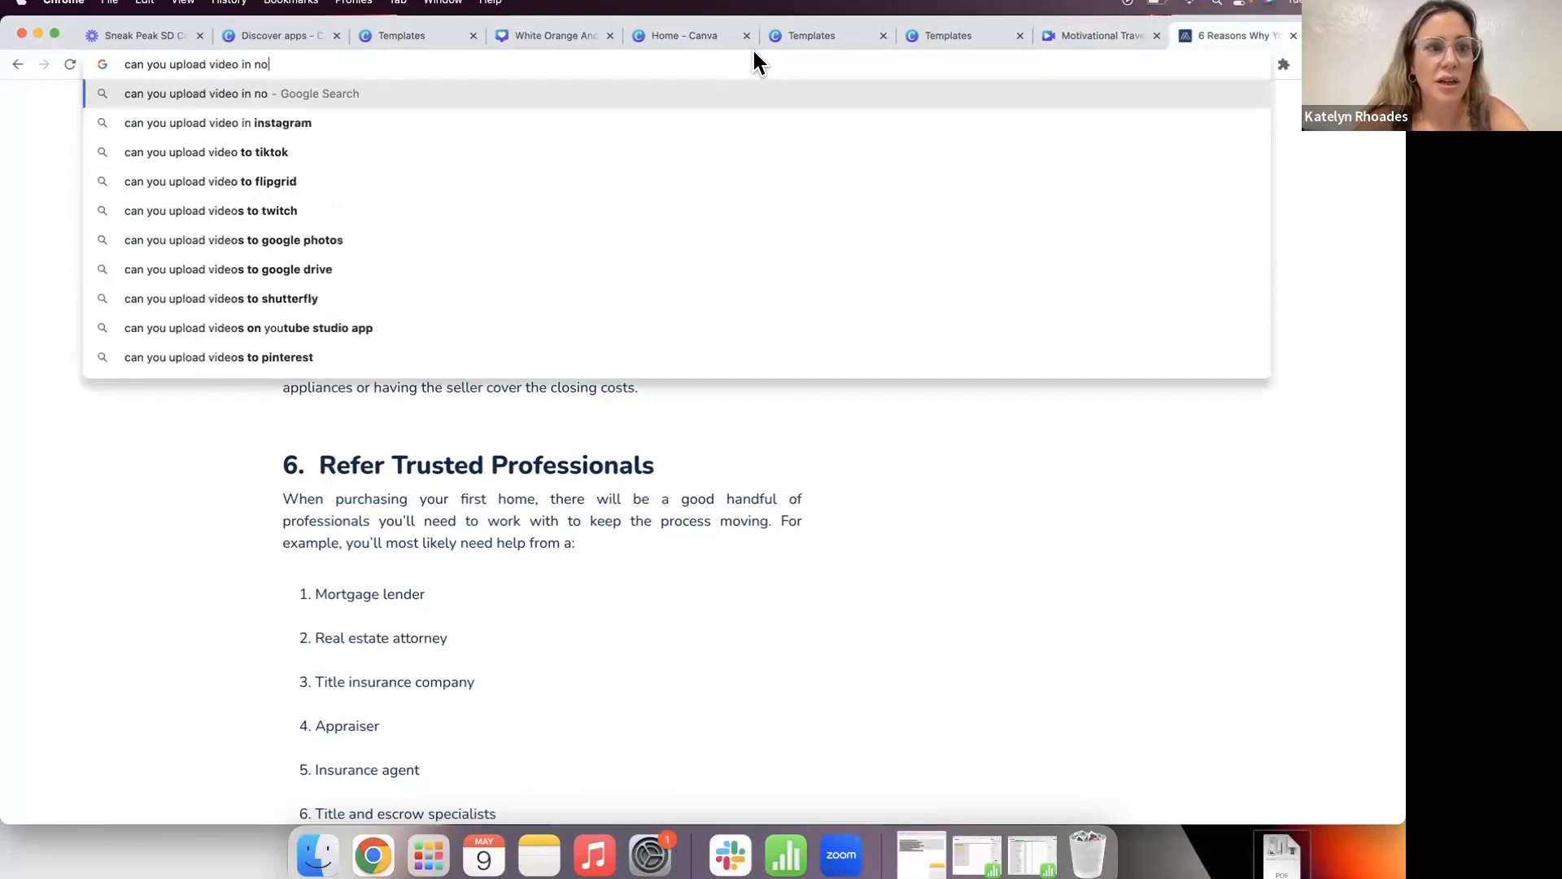
pyautogui.write('n pro canva')
pyautogui.press('Return')
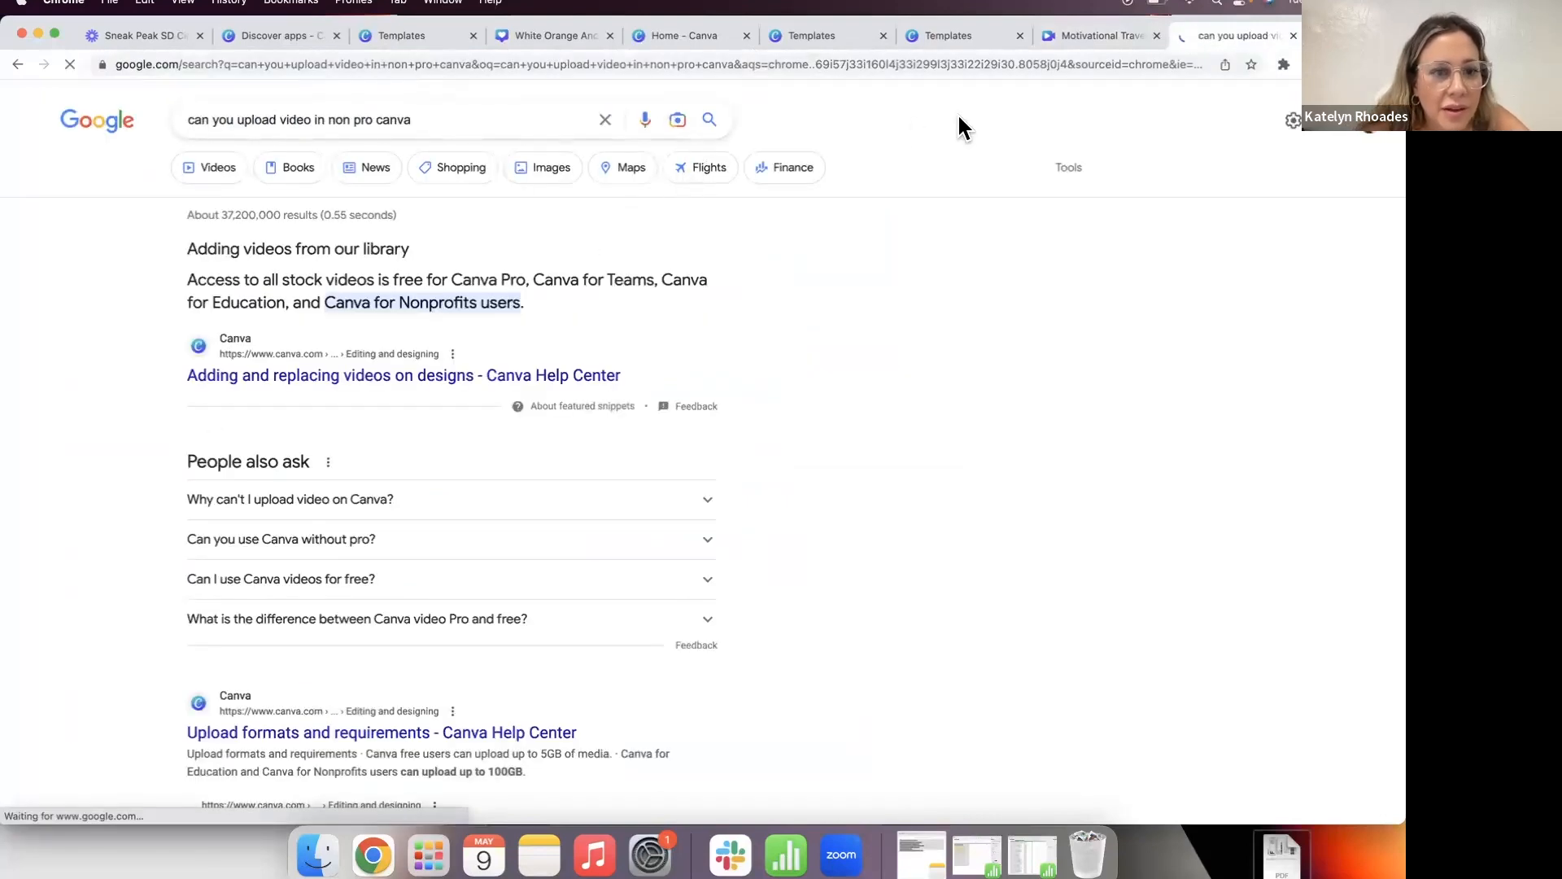
# Step: Read the People also ask answers on Canva video uploads, then return to the reel design
pyautogui.scroll(-4, 613, 477)
pyautogui.scroll(3, 614, 478)
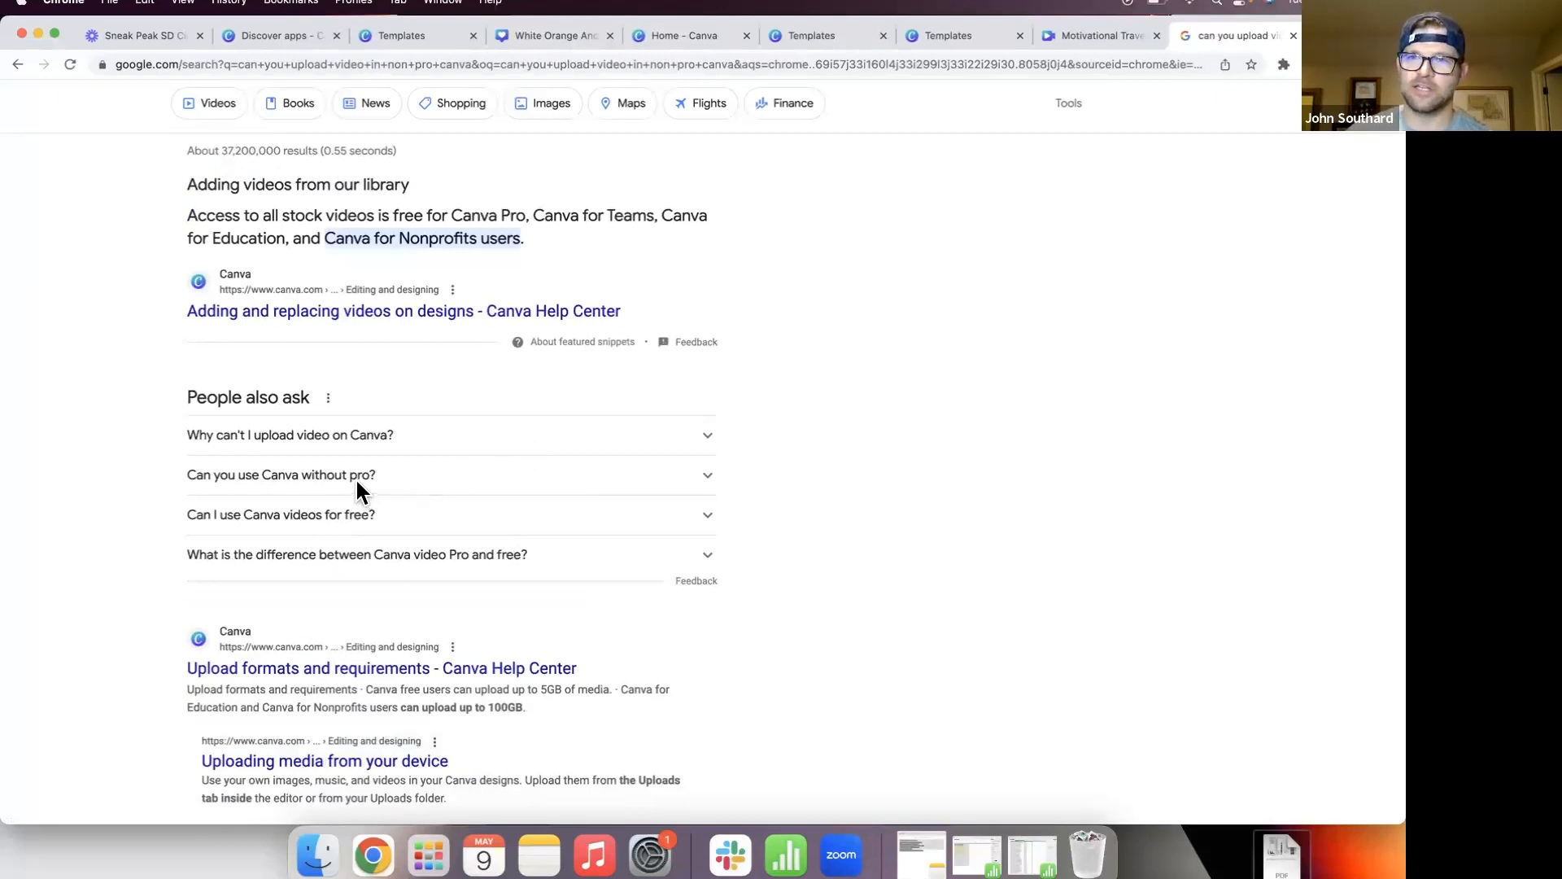
pyautogui.click(365, 524)
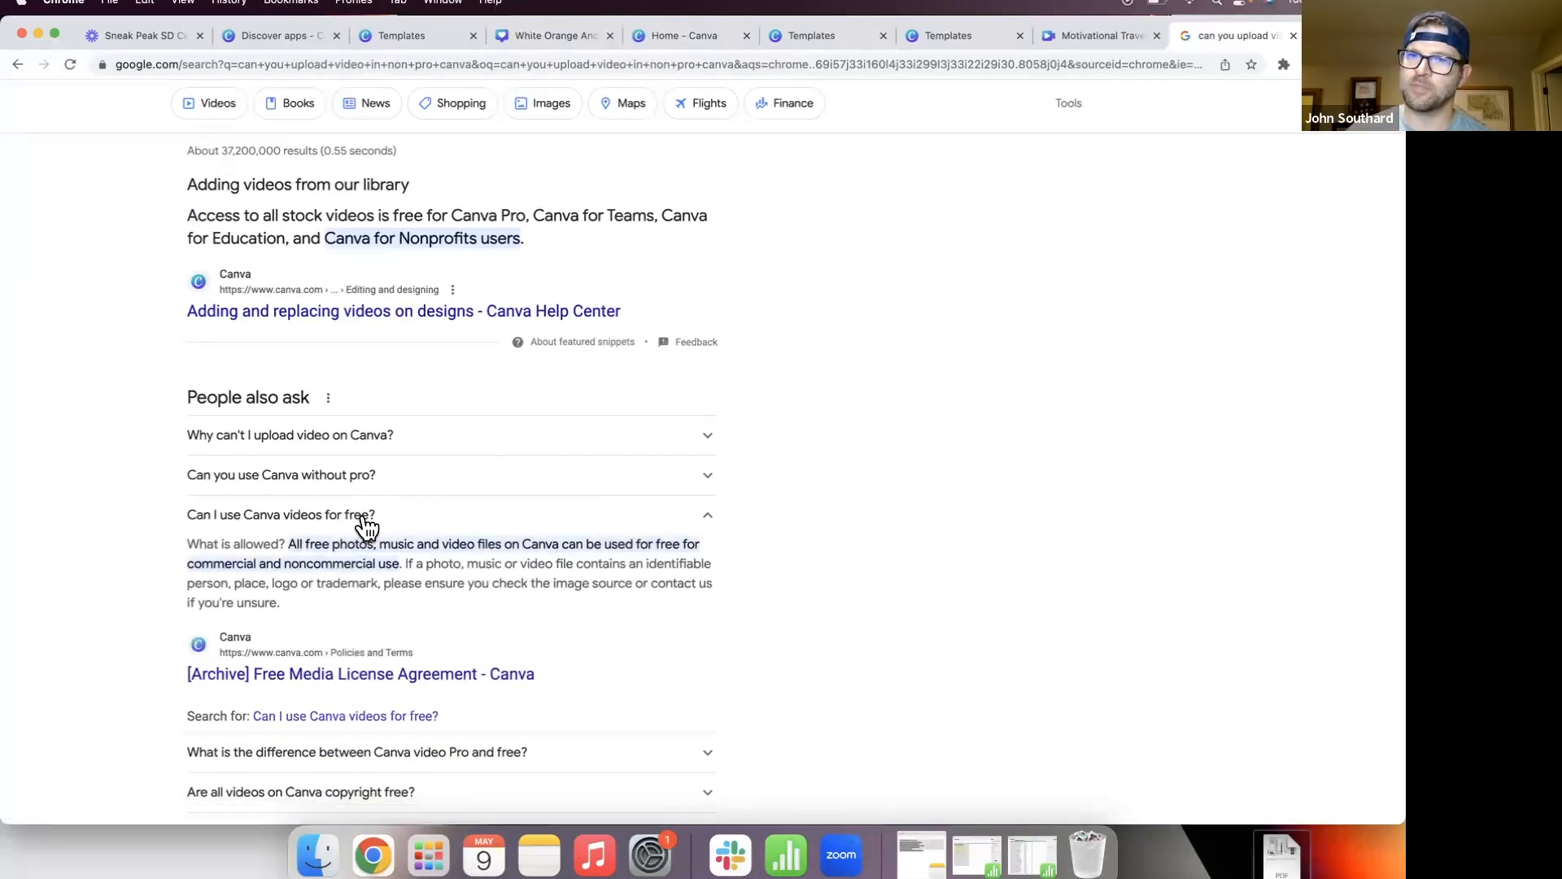
pyautogui.click(363, 521)
pyautogui.click(366, 449)
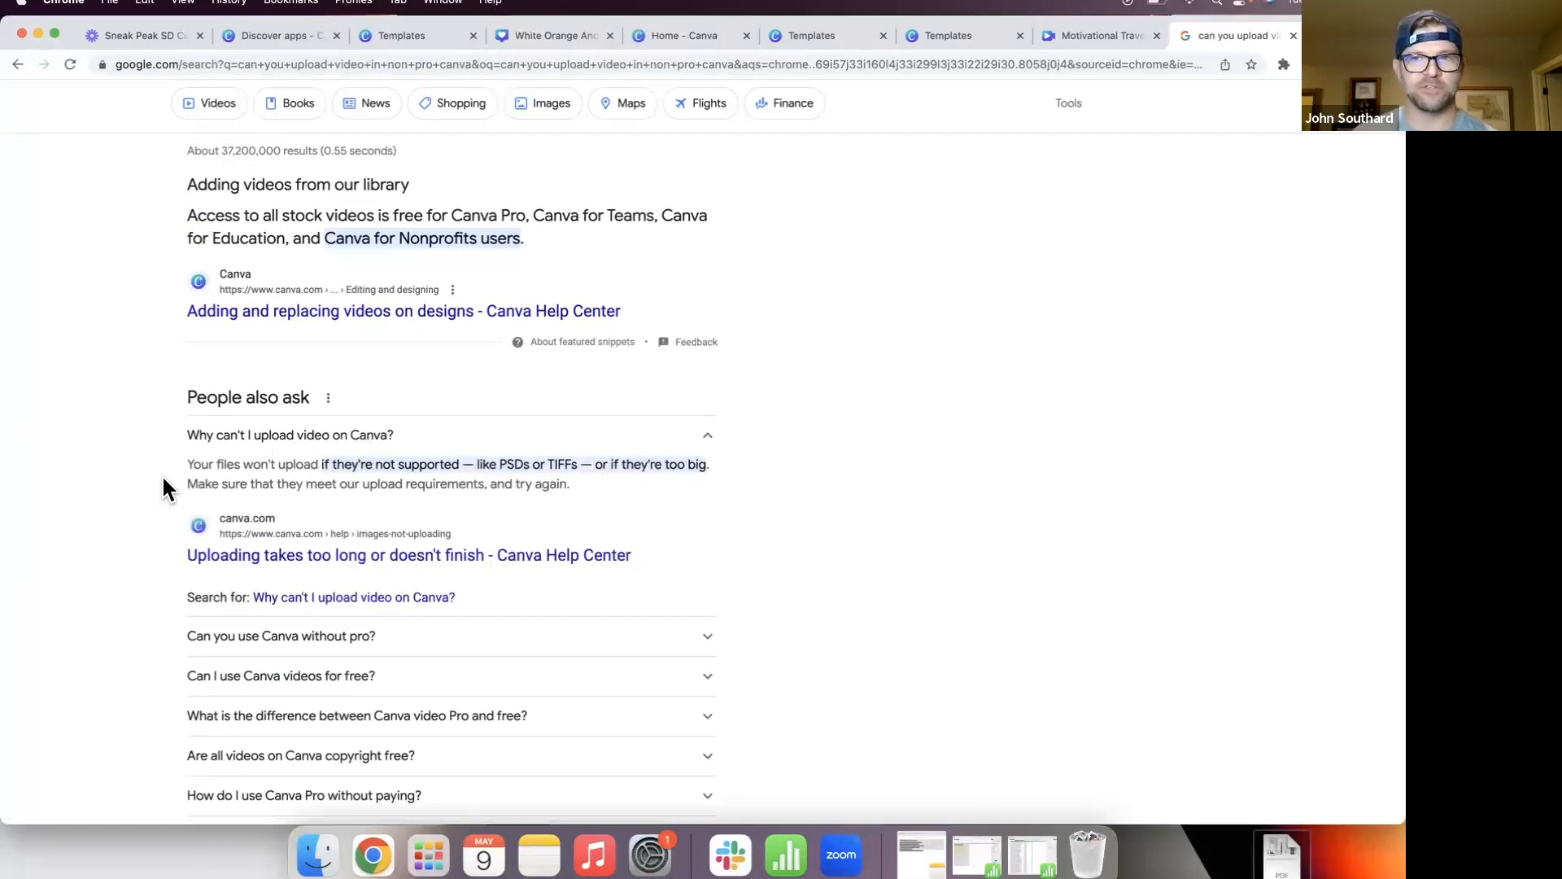
pyautogui.scroll(-6, 161, 486)
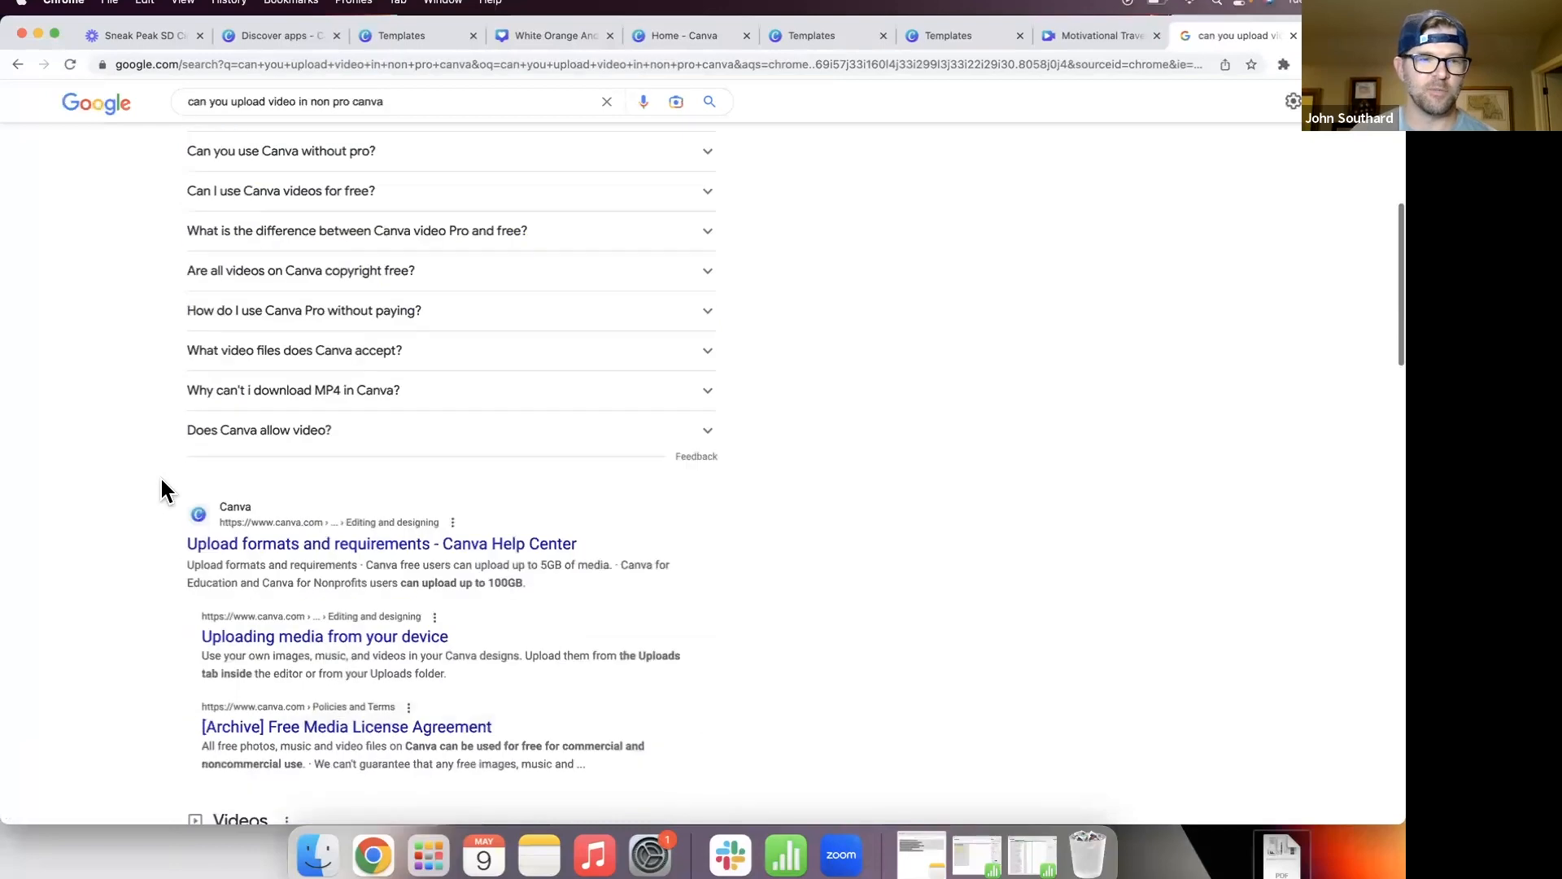
pyautogui.click(203, 446)
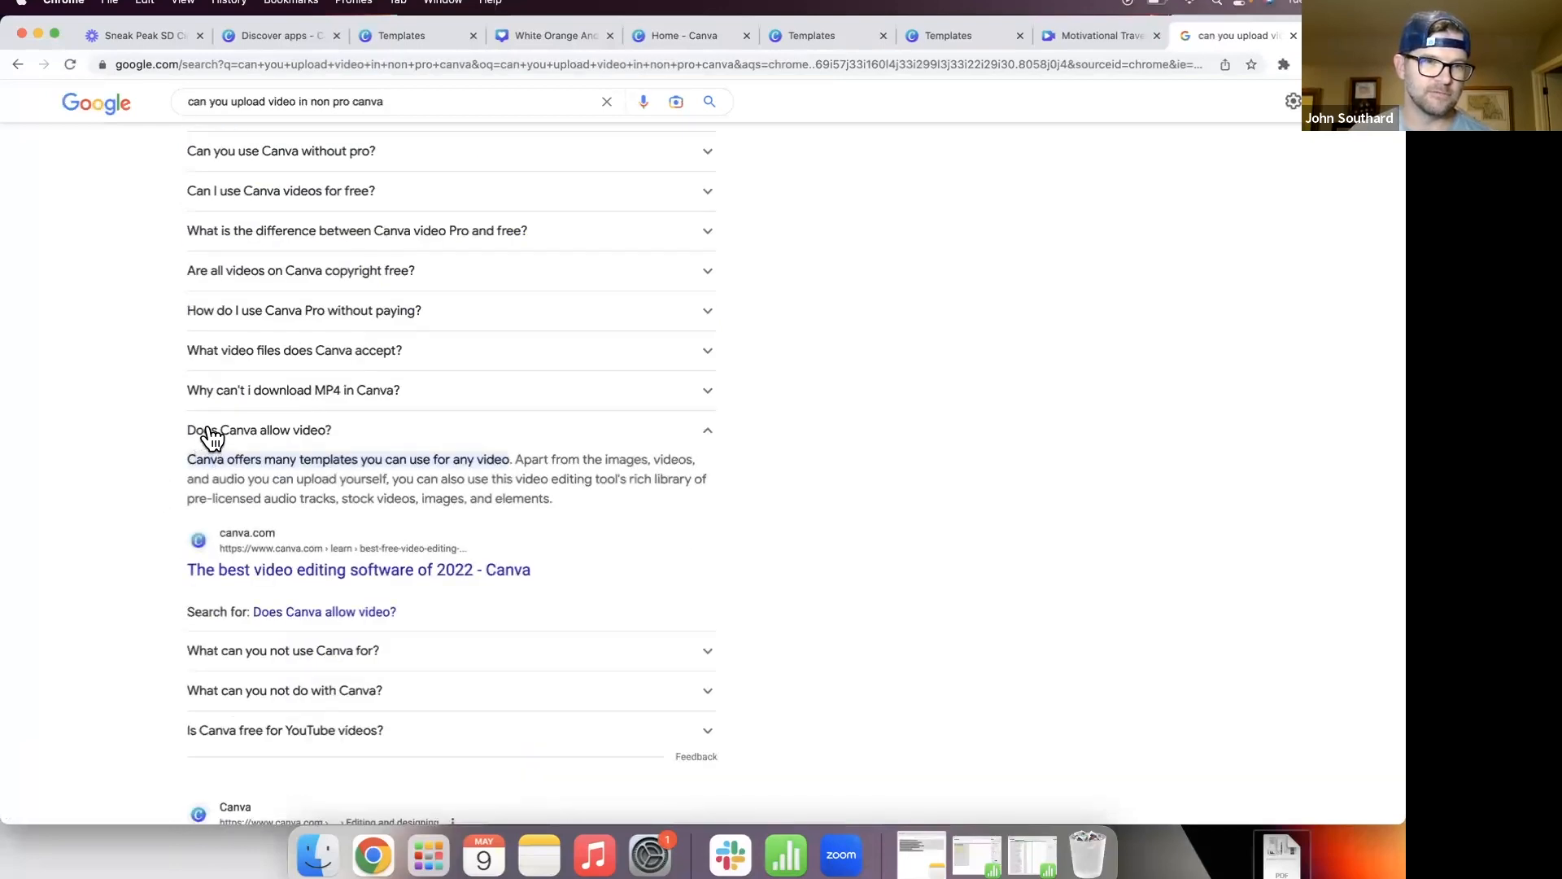
pyautogui.click(205, 438)
pyautogui.scroll(-2, 202, 441)
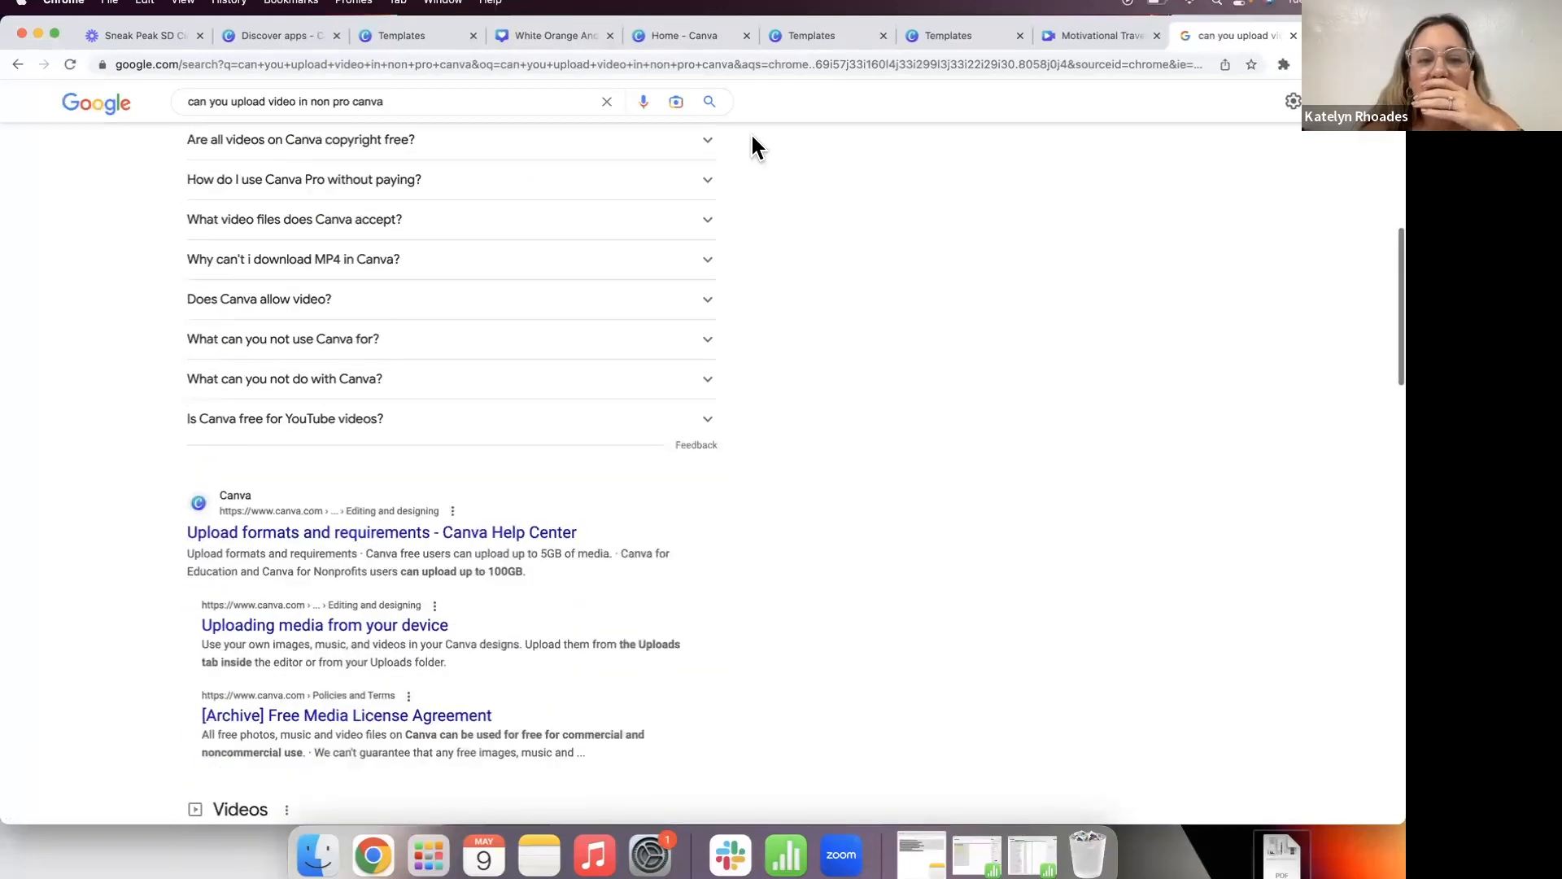
pyautogui.scroll(-9, 697, 363)
pyautogui.scroll(-6, 700, 363)
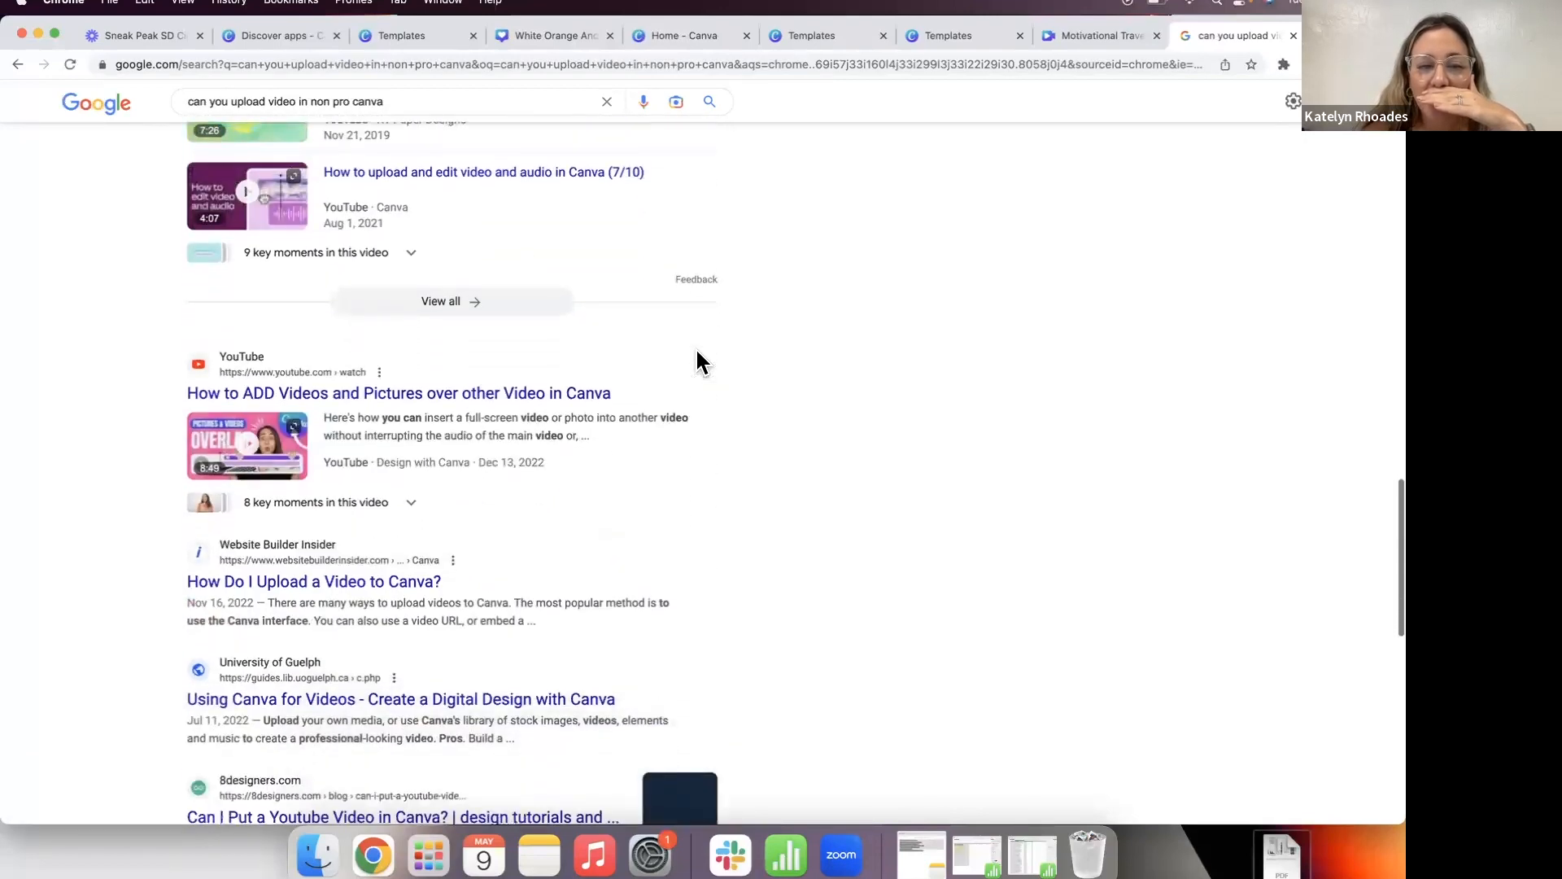
pyautogui.scroll(-2, 699, 362)
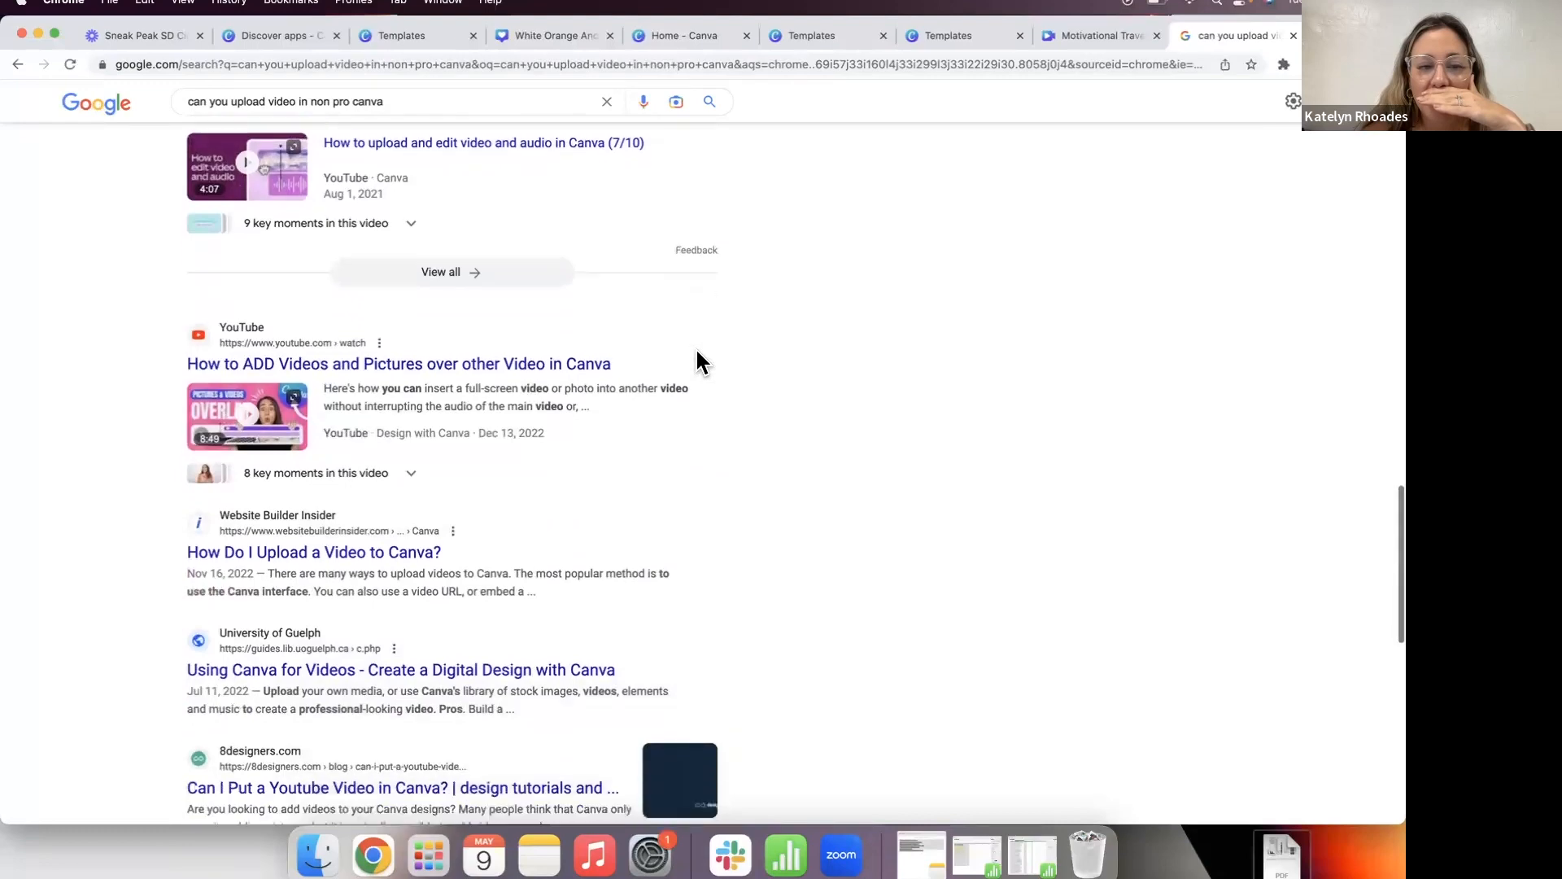
pyautogui.scroll(20, 697, 363)
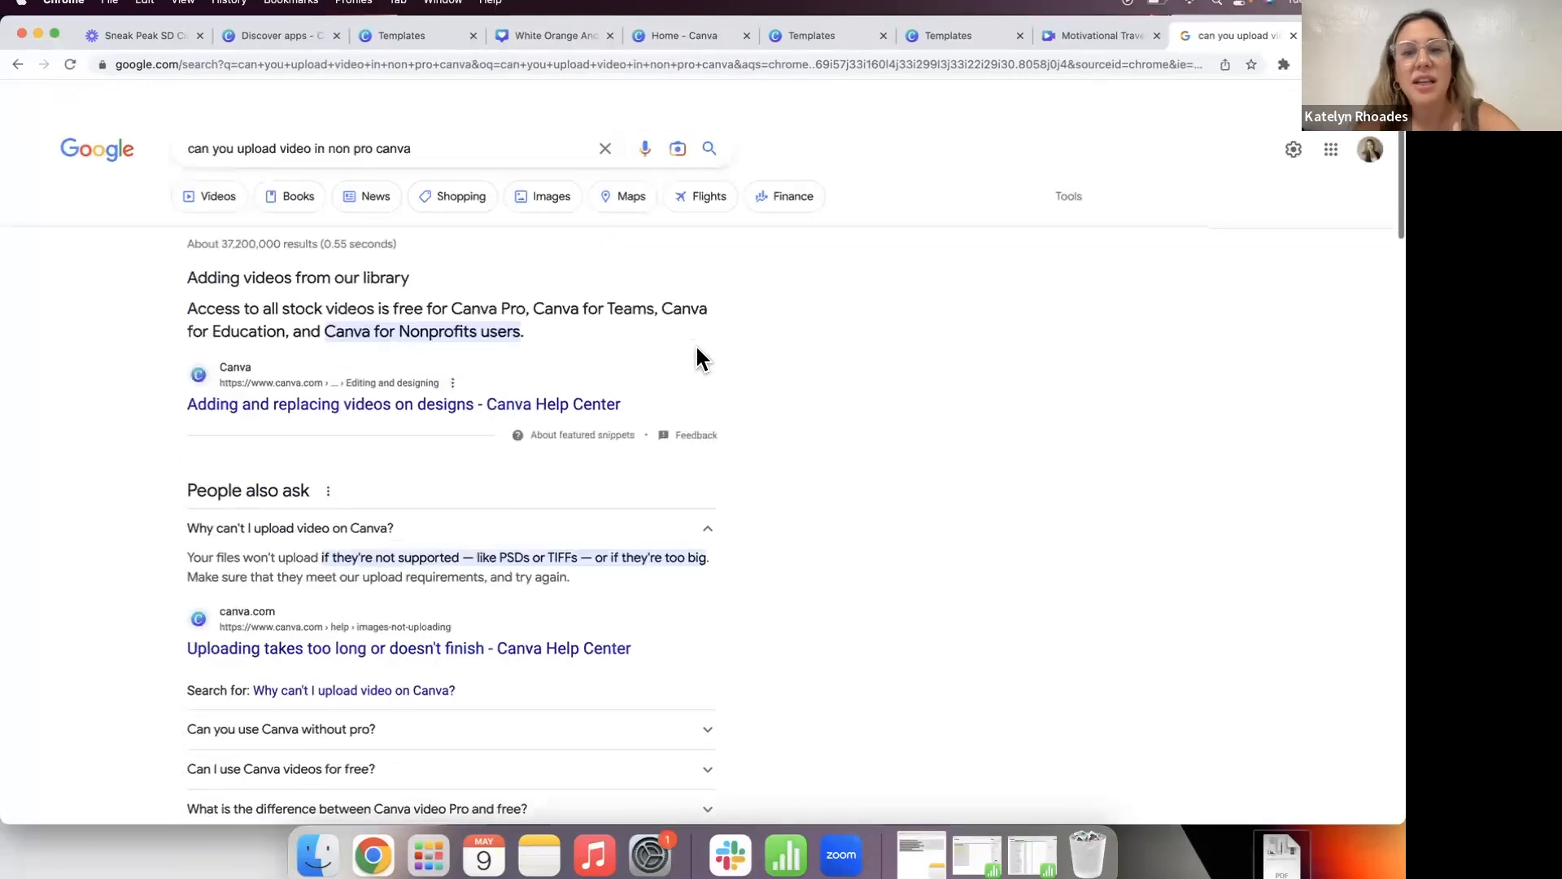
pyautogui.click(1060, 36)
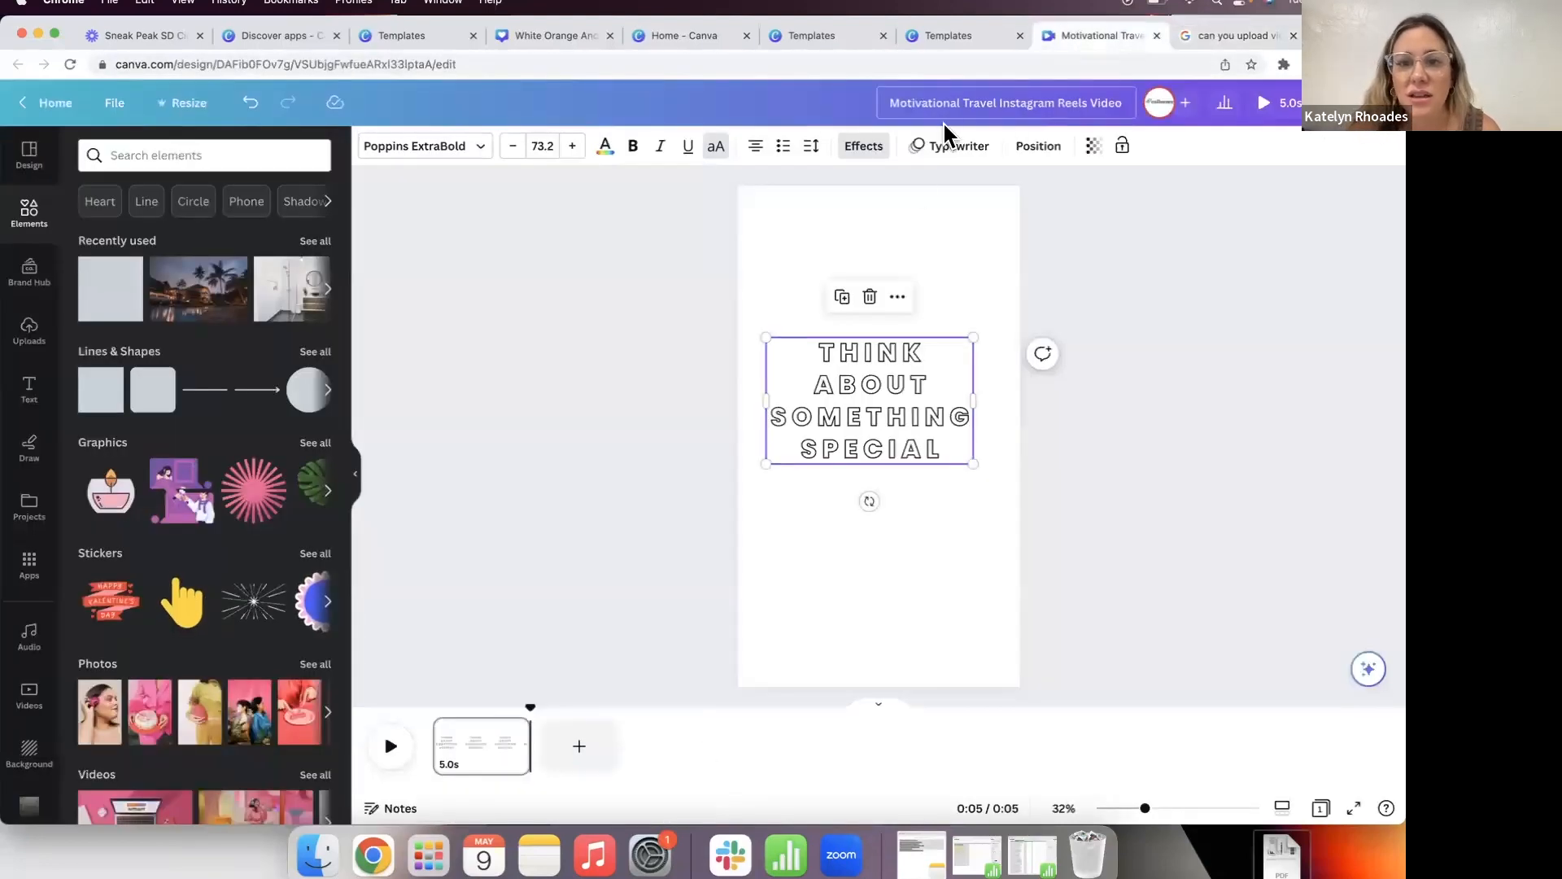
# Step: Open Uploads and browse the Desktop for a video file, cancelling without uploading anything
pyautogui.click(28, 348)
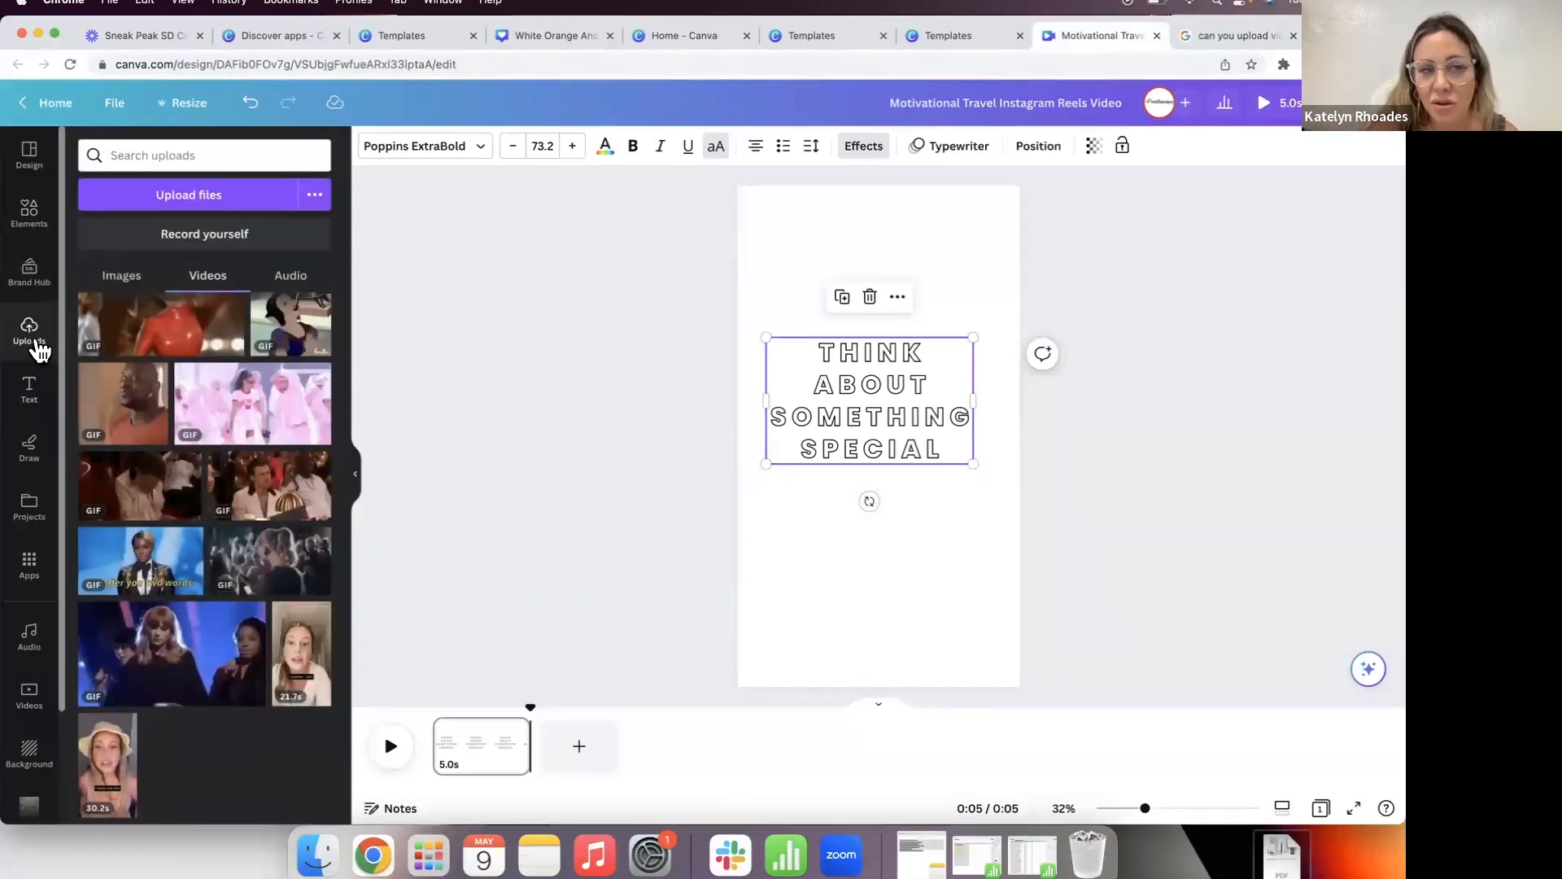
pyautogui.click(189, 201)
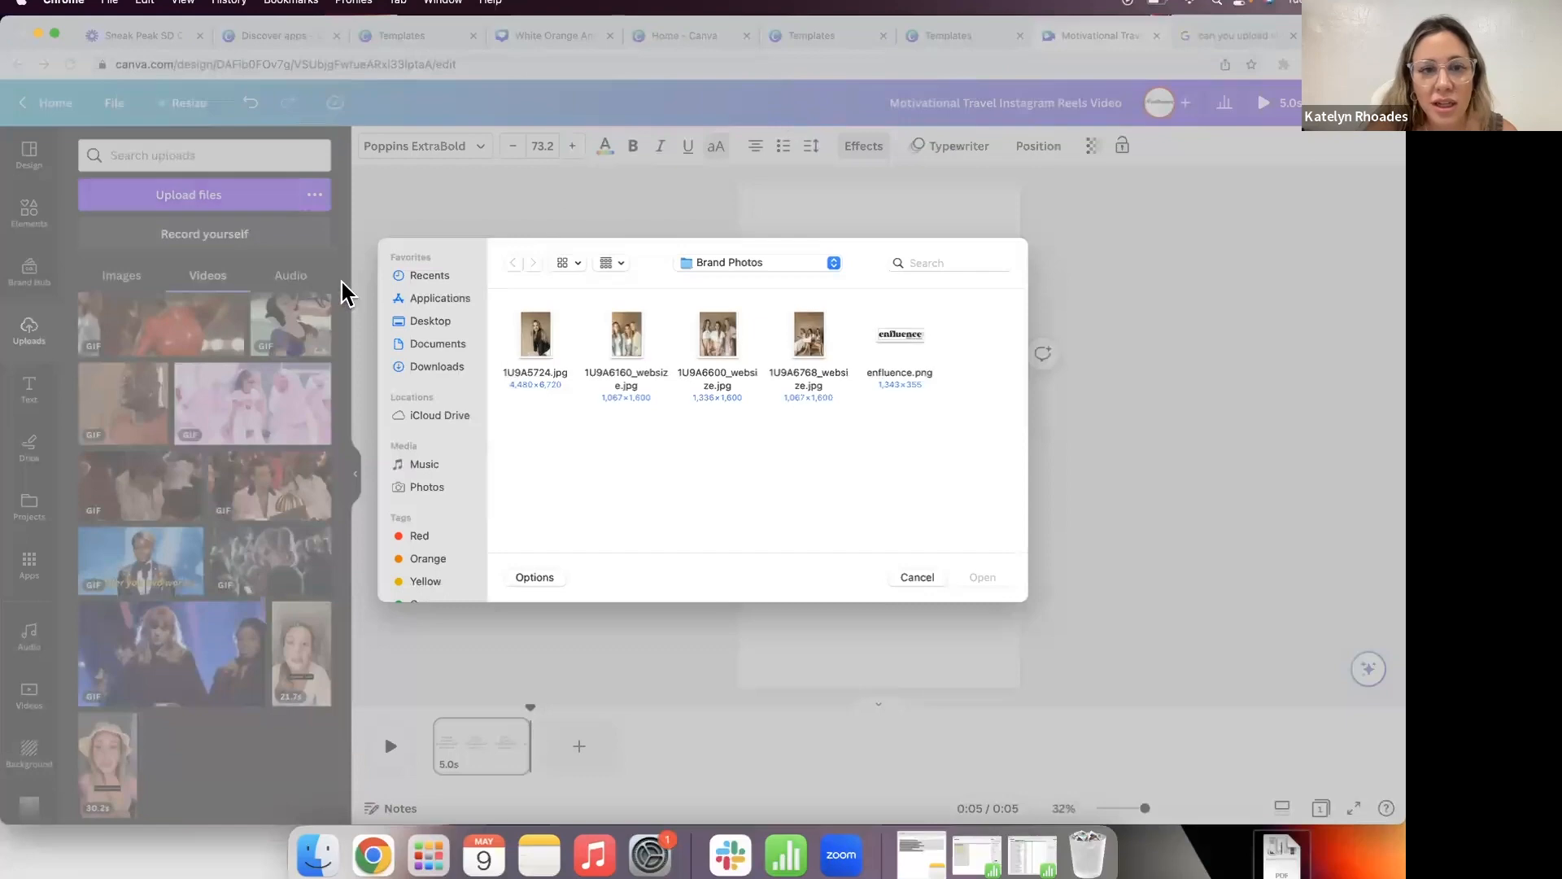
pyautogui.click(917, 576)
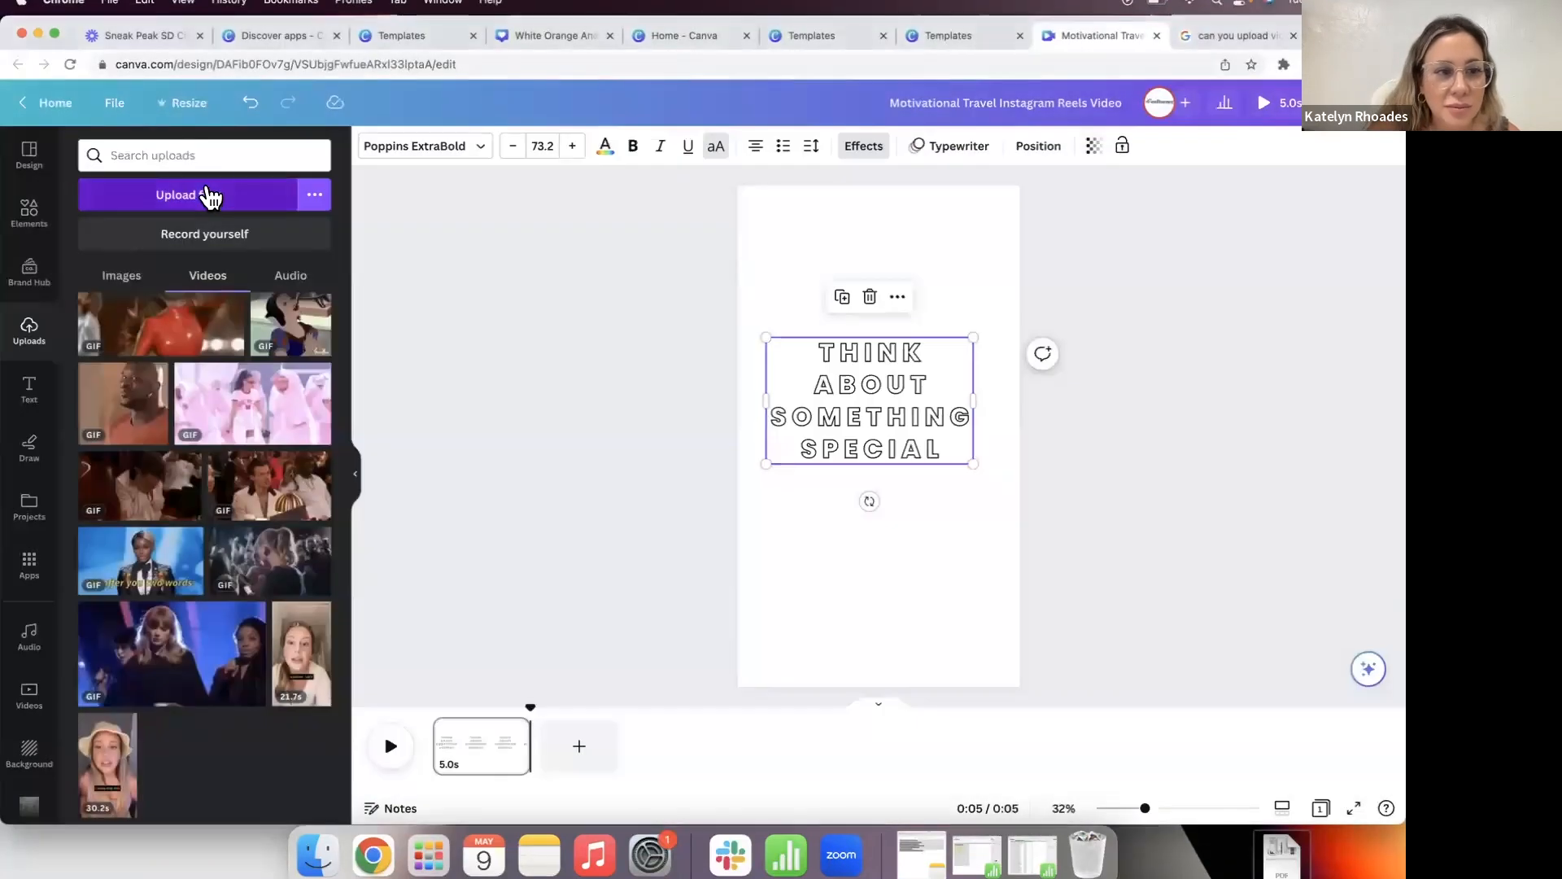
pyautogui.click(205, 196)
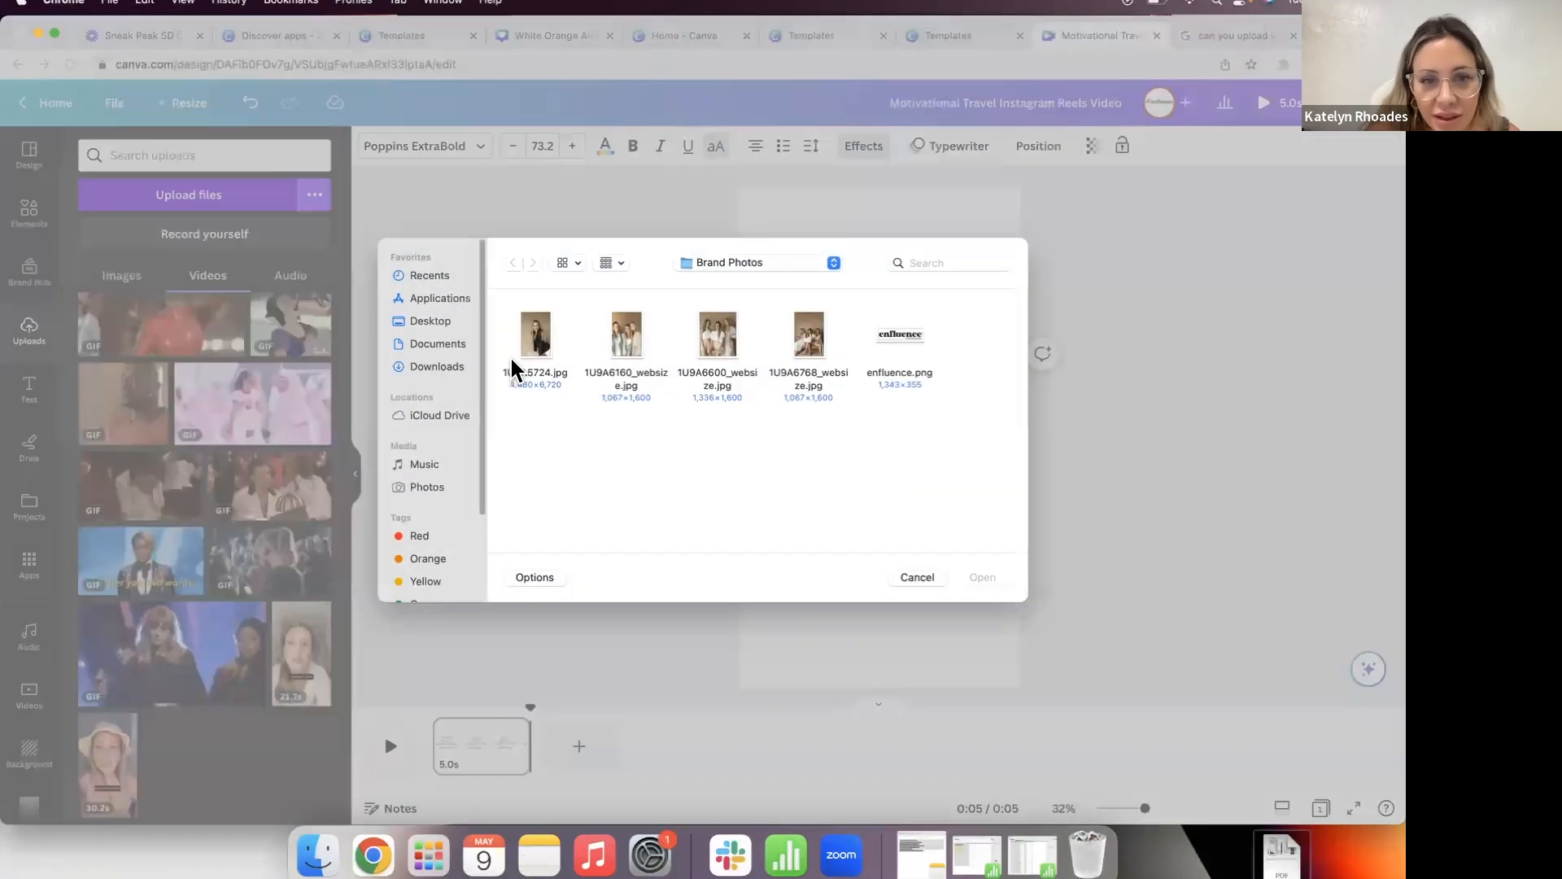
pyautogui.click(430, 322)
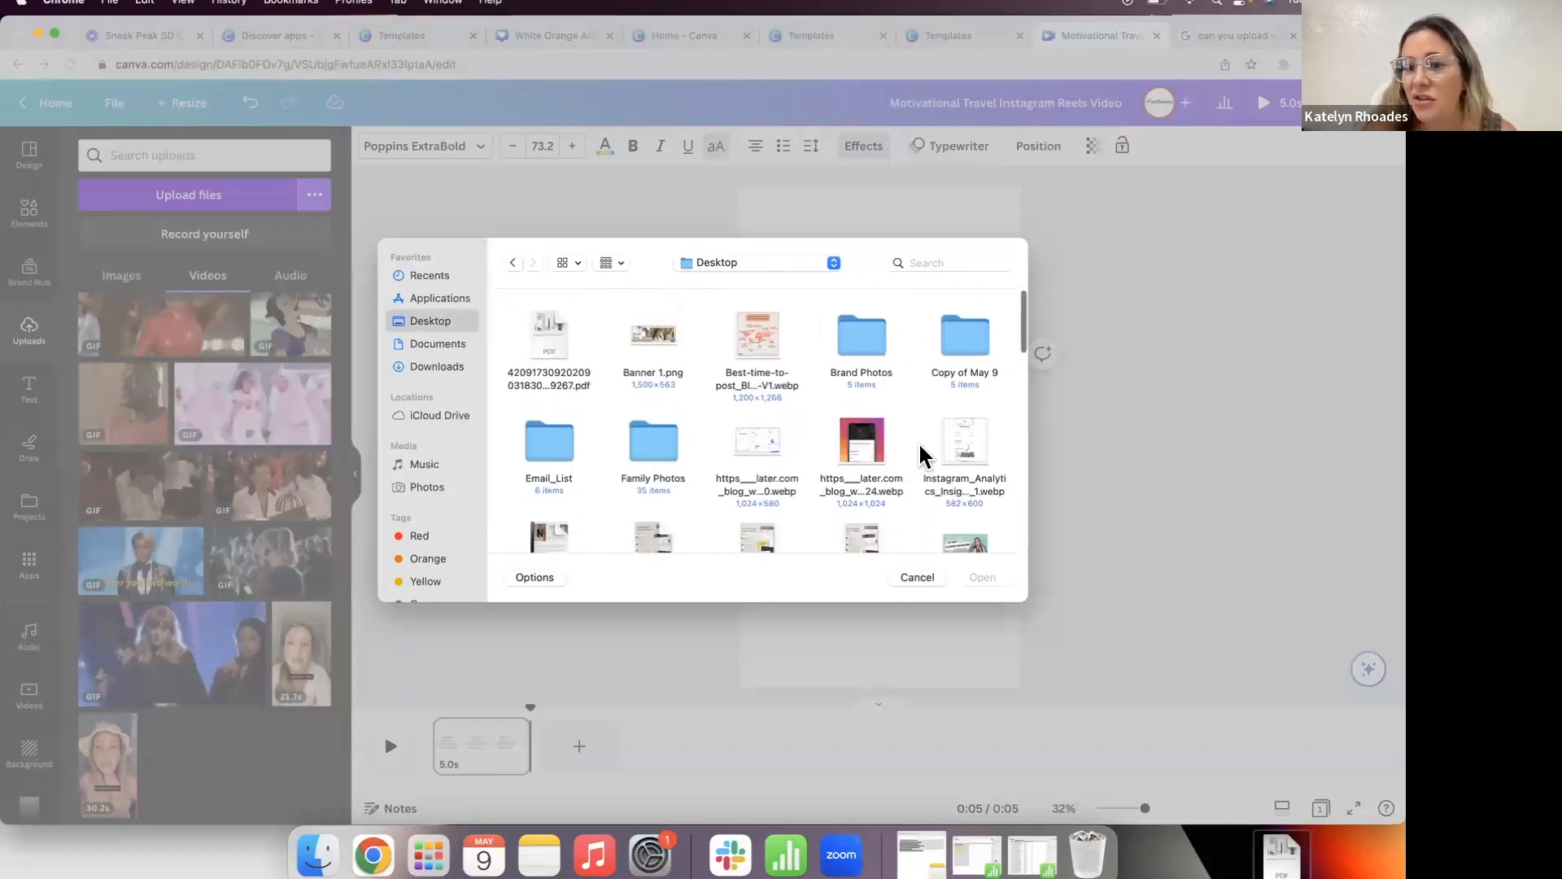
pyautogui.scroll(-15, 922, 455)
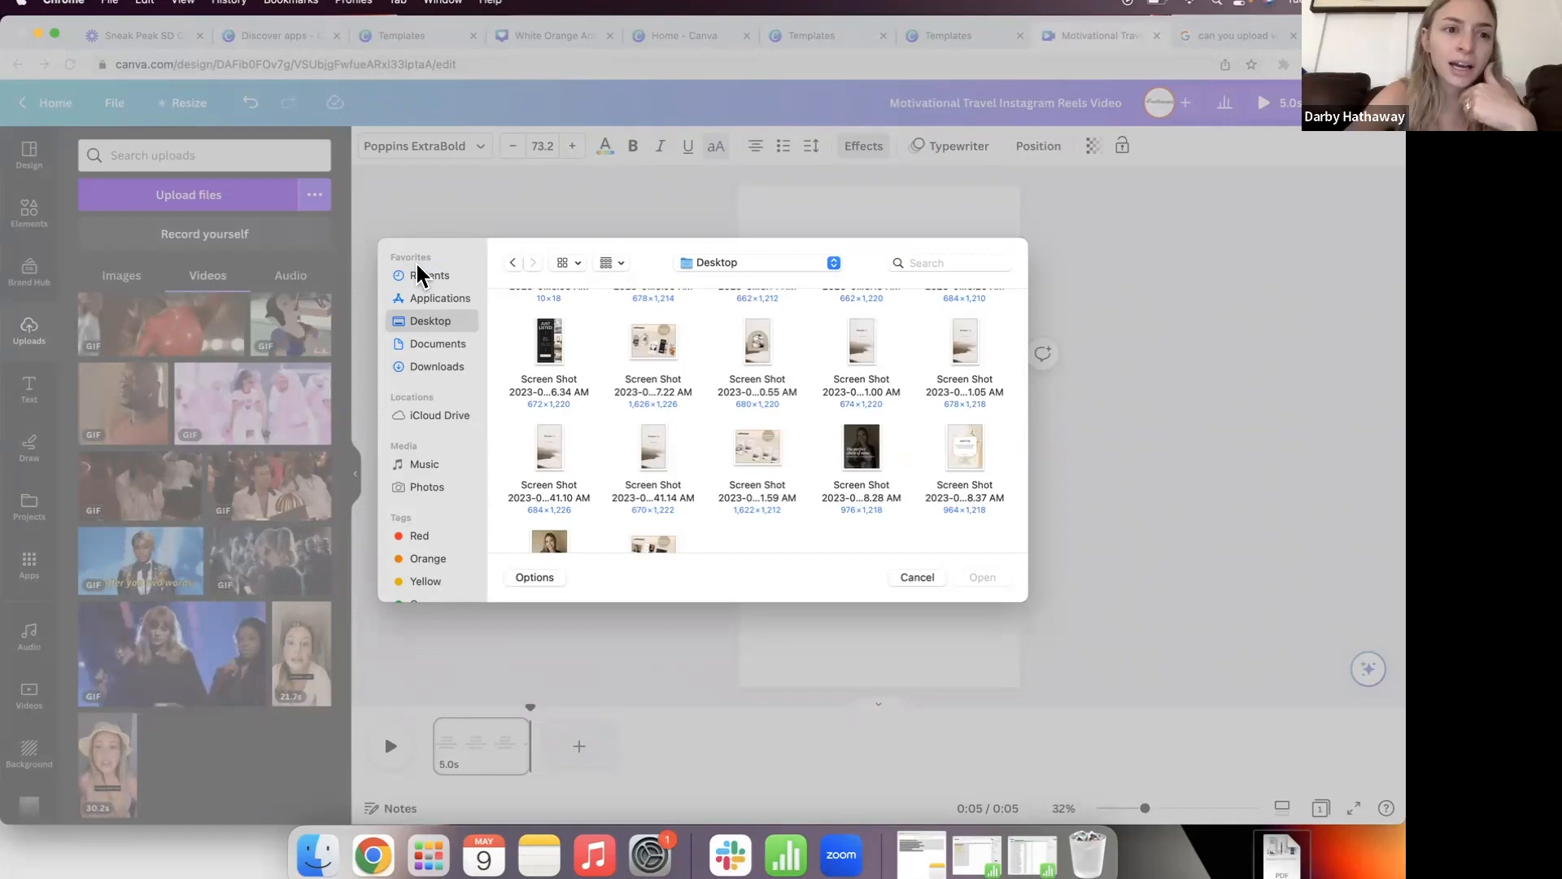
pyautogui.click(917, 575)
# Step: Enlarge the headline to 84.2, widen it so SOMETHING fits one line, lower it, then go Home
pyautogui.click(684, 522)
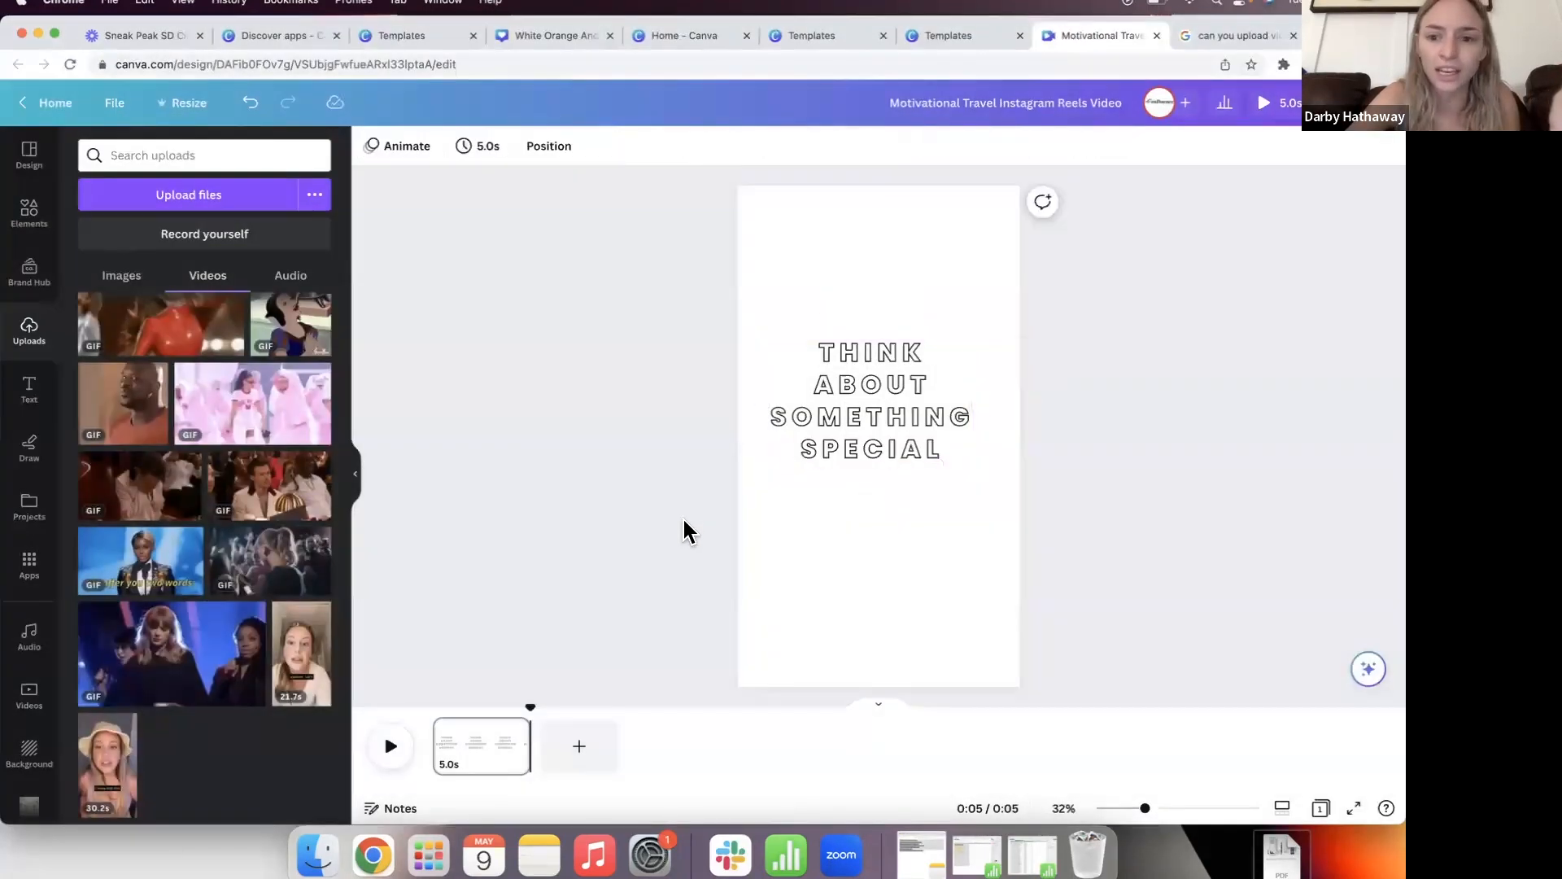
pyautogui.click(880, 394)
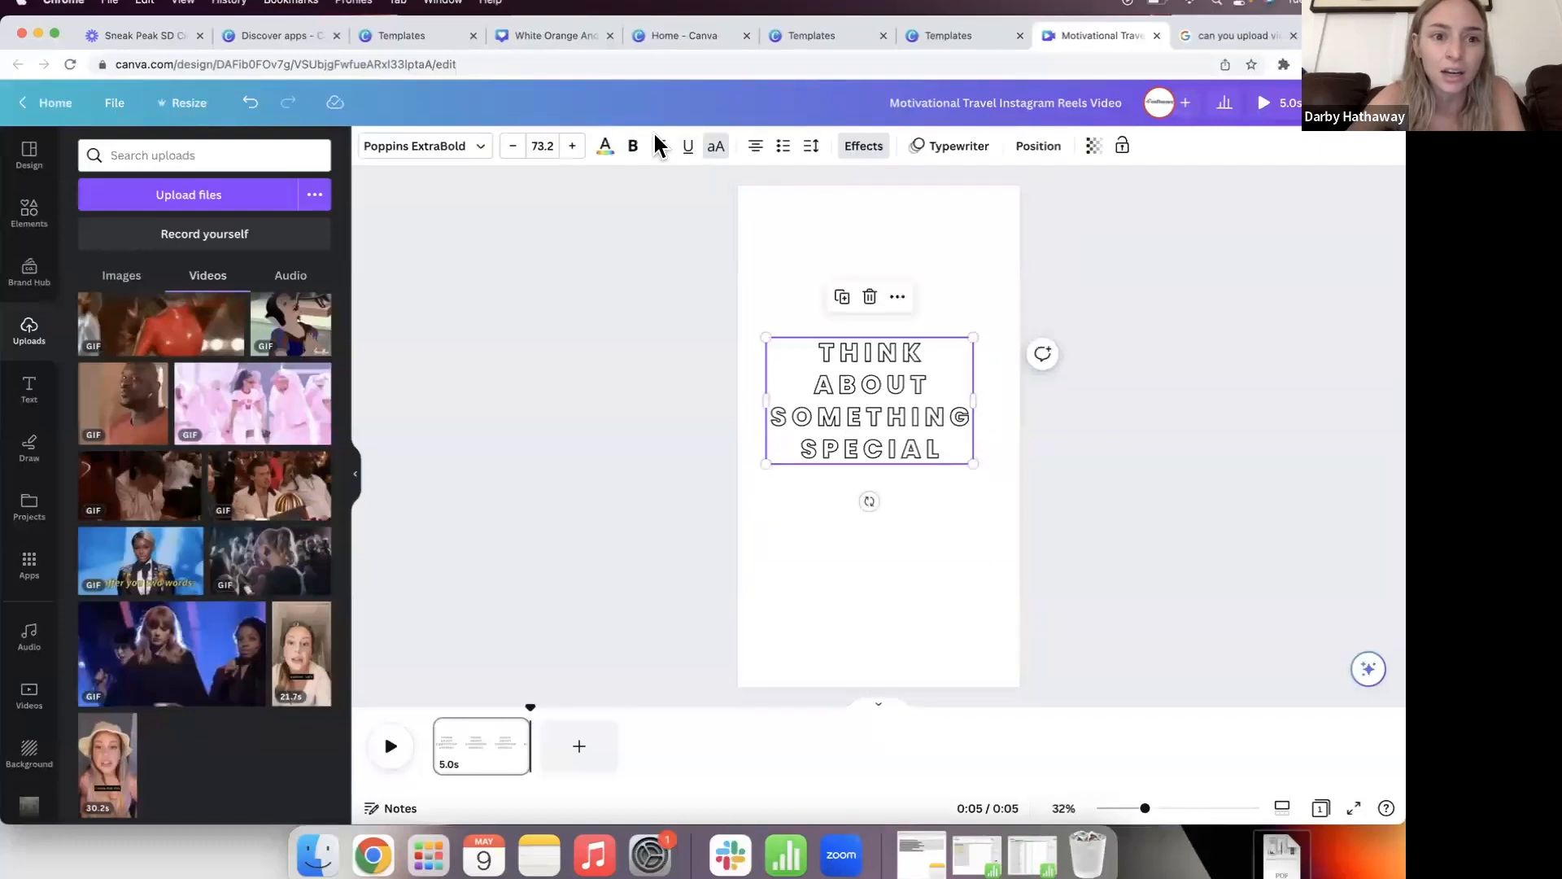
pyautogui.click(572, 145)
pyautogui.click(572, 146)
pyautogui.click(572, 145)
pyautogui.click(573, 147)
pyautogui.moveTo(994, 411); pyautogui.dragTo(1014, 408)
pyautogui.moveTo(890, 426); pyautogui.dragTo(877, 460)
pyautogui.click(642, 491)
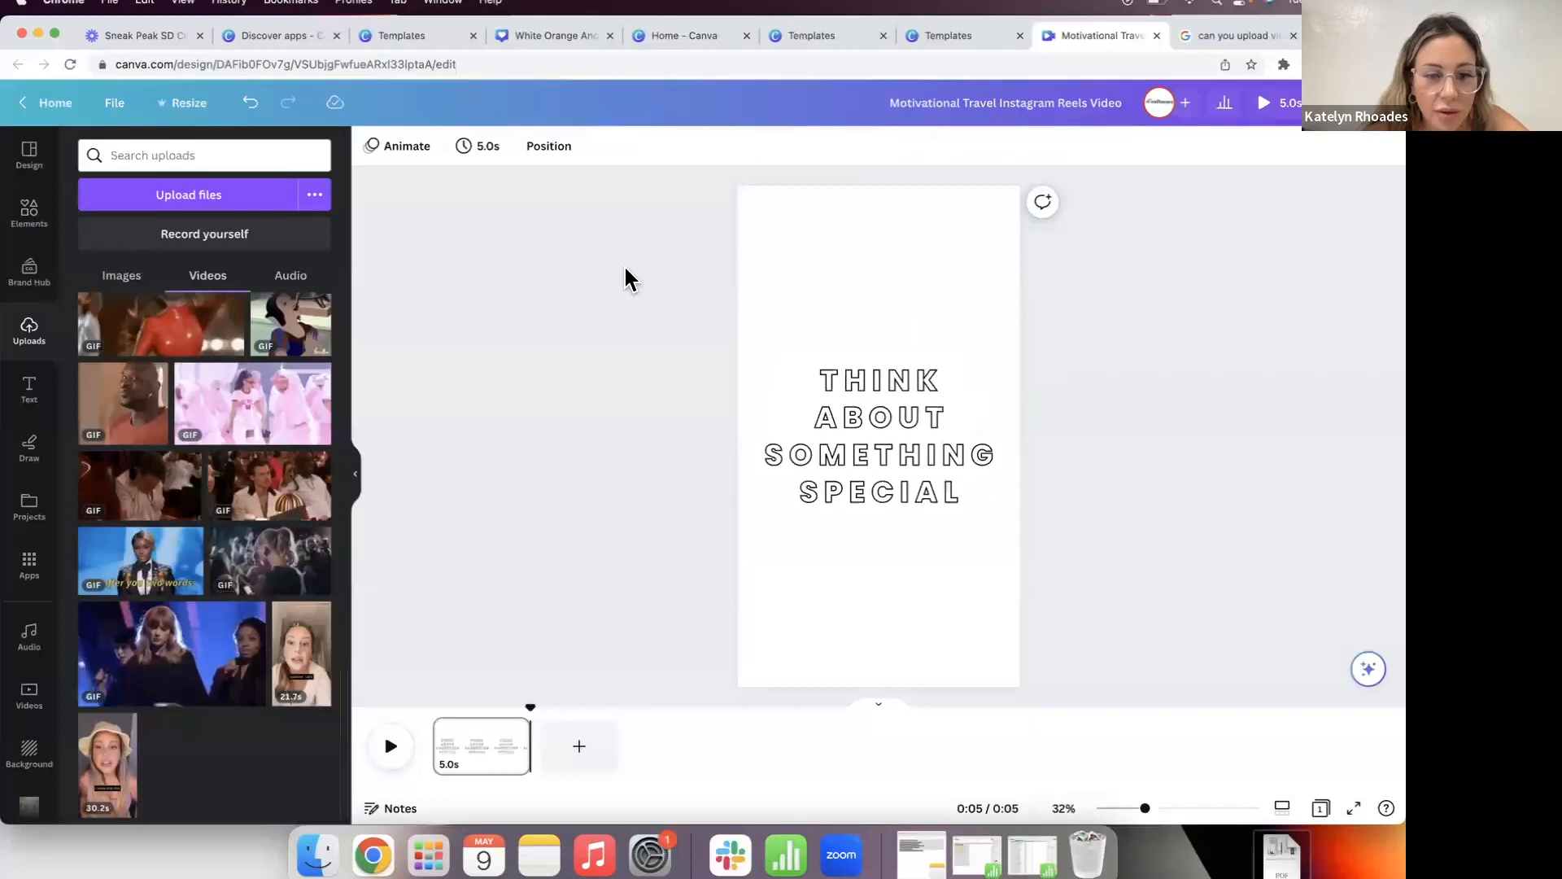
pyautogui.click(22, 100)
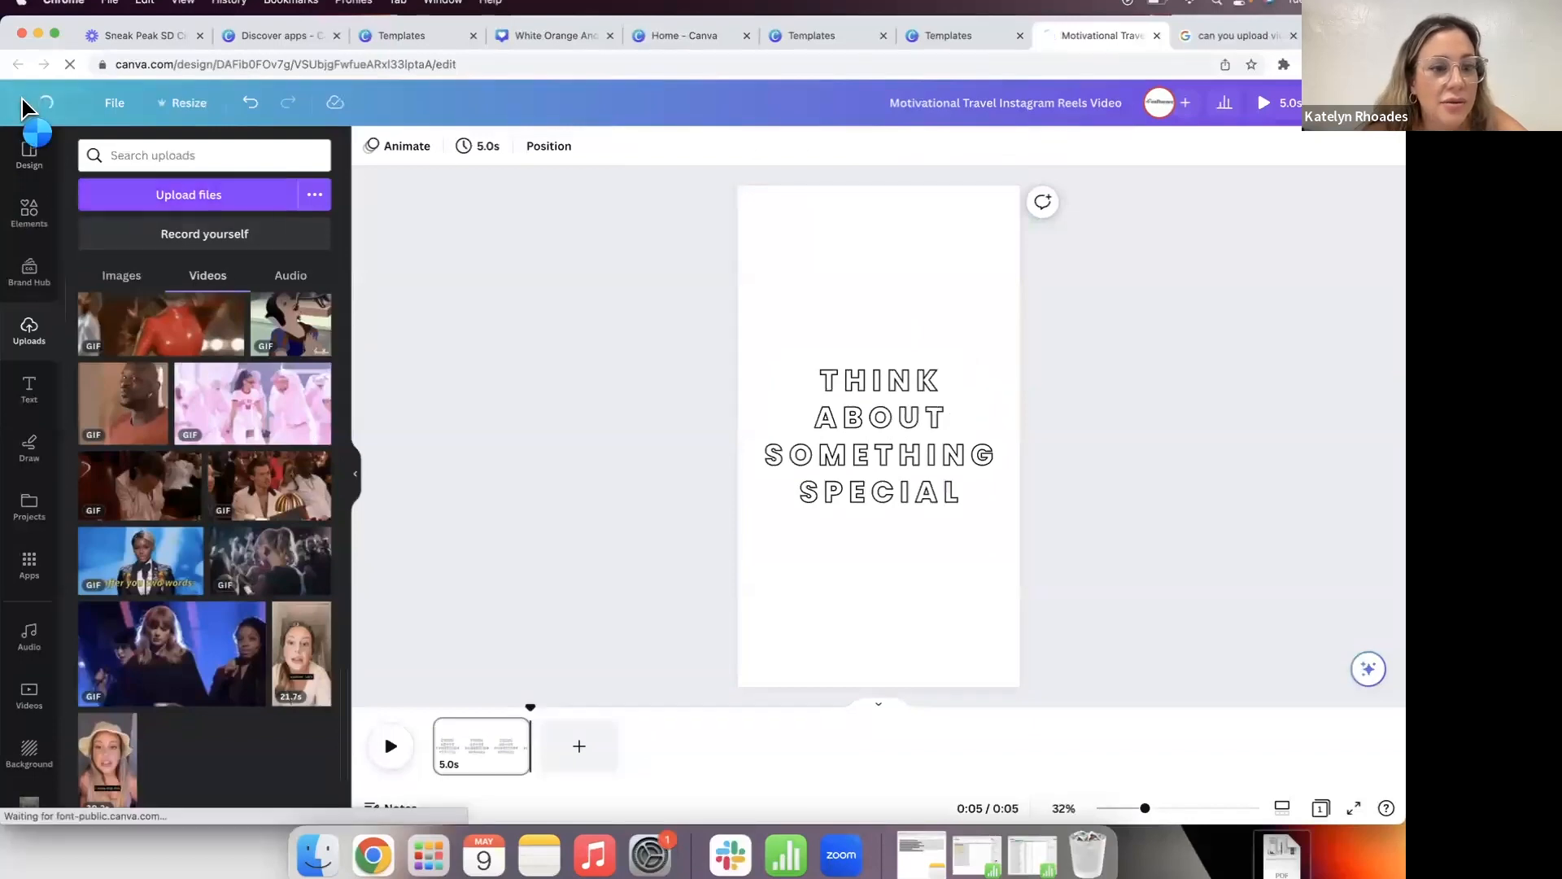
pyautogui.scroll(-1, 322, 555)
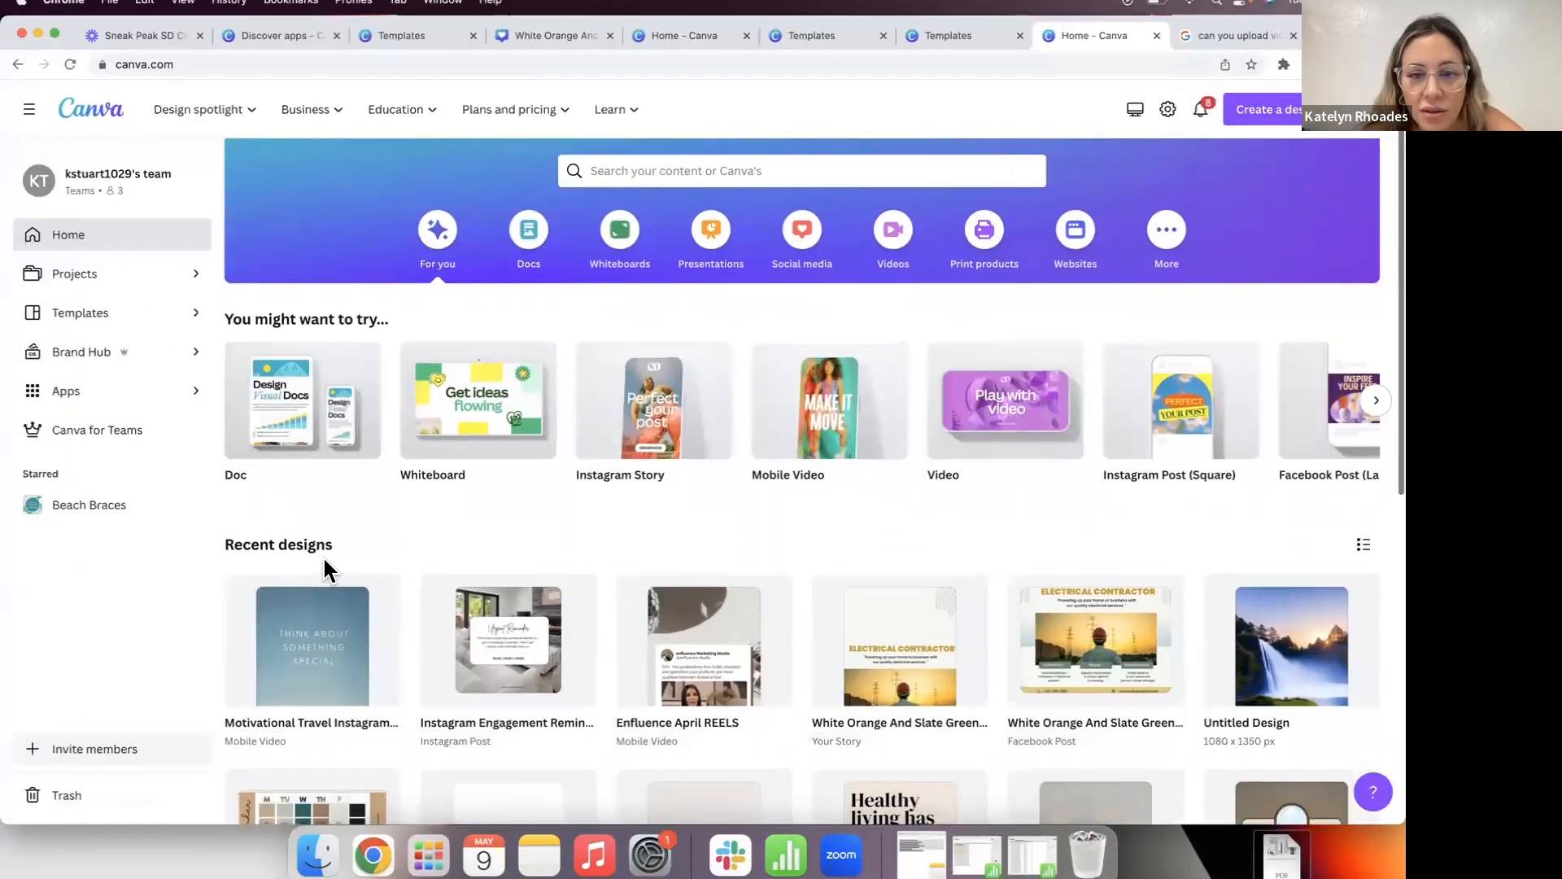
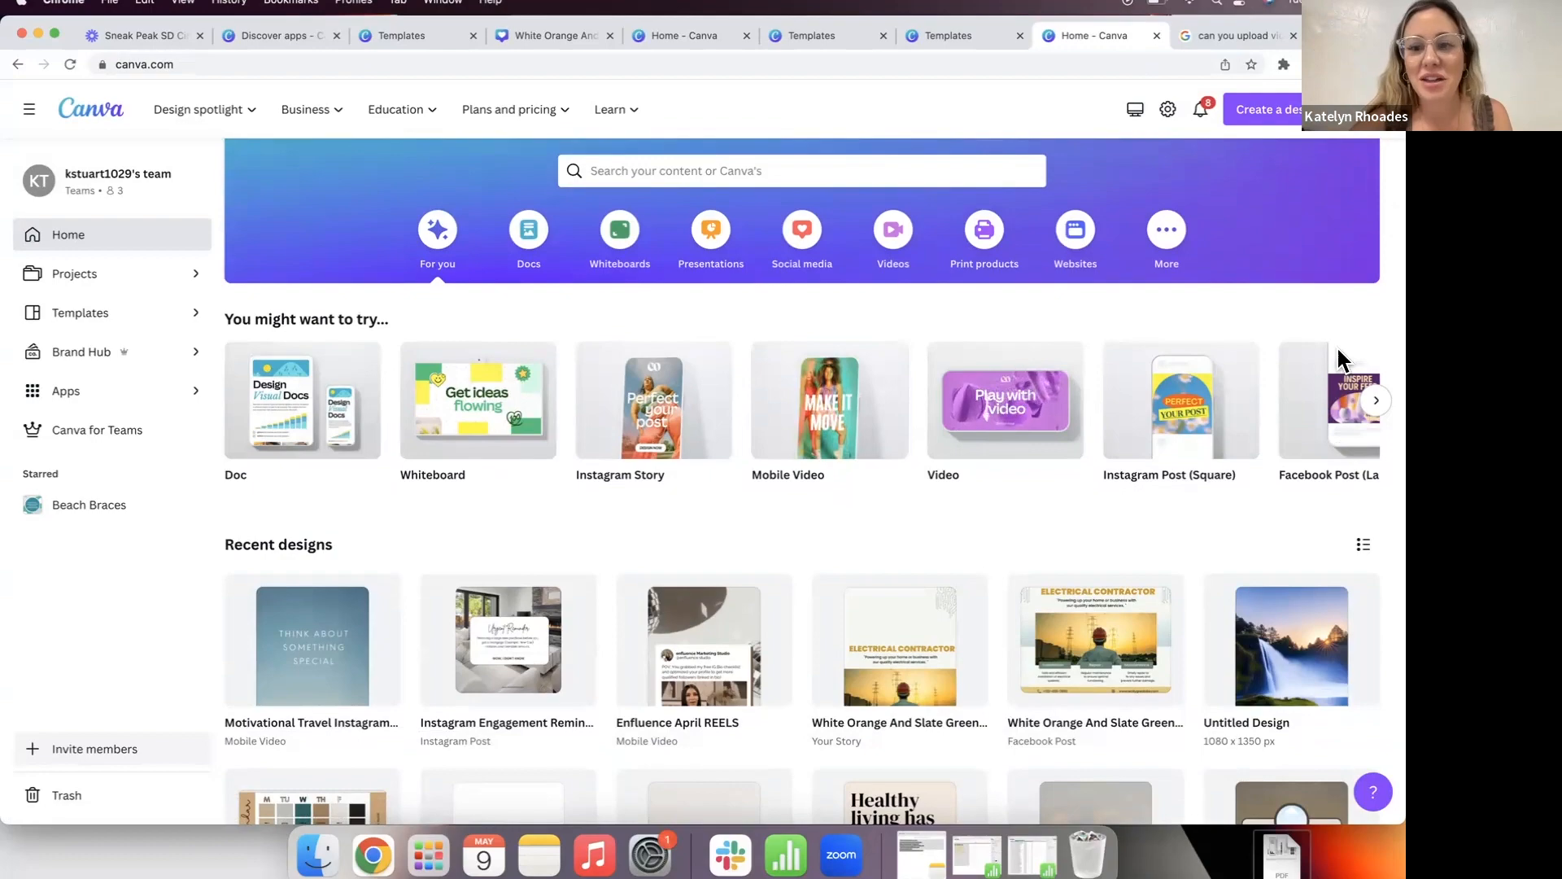
# Step: Browse the next set of suggested design types on the Canva home page
pyautogui.click(1376, 400)
pyautogui.scroll(-1, 1092, 637)
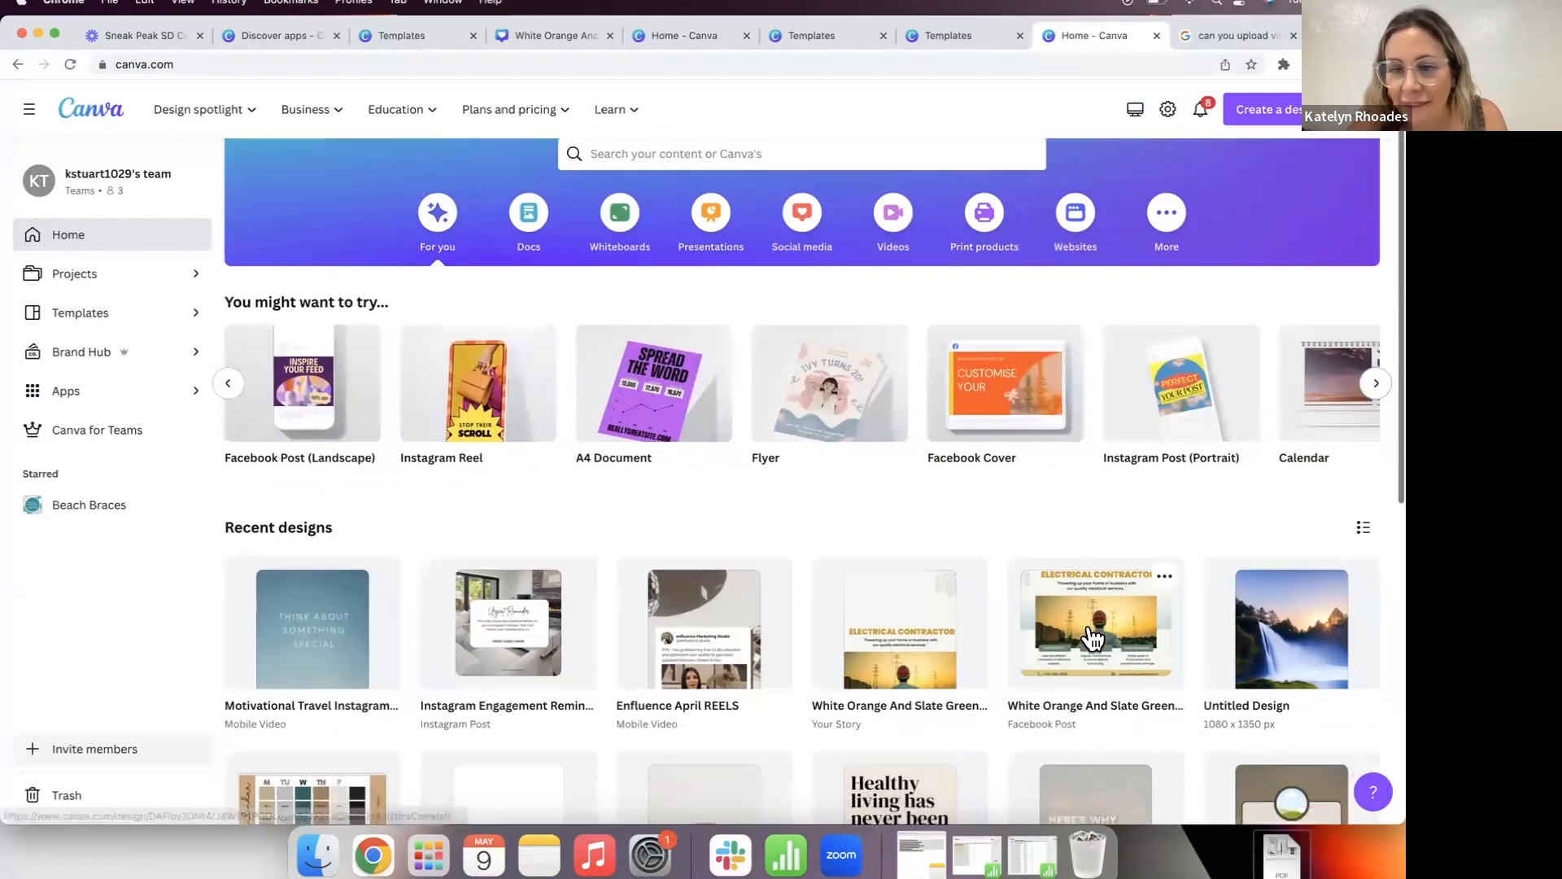
pyautogui.scroll(-10, 1093, 637)
pyautogui.scroll(-3, 1093, 639)
pyautogui.scroll(14, 1092, 638)
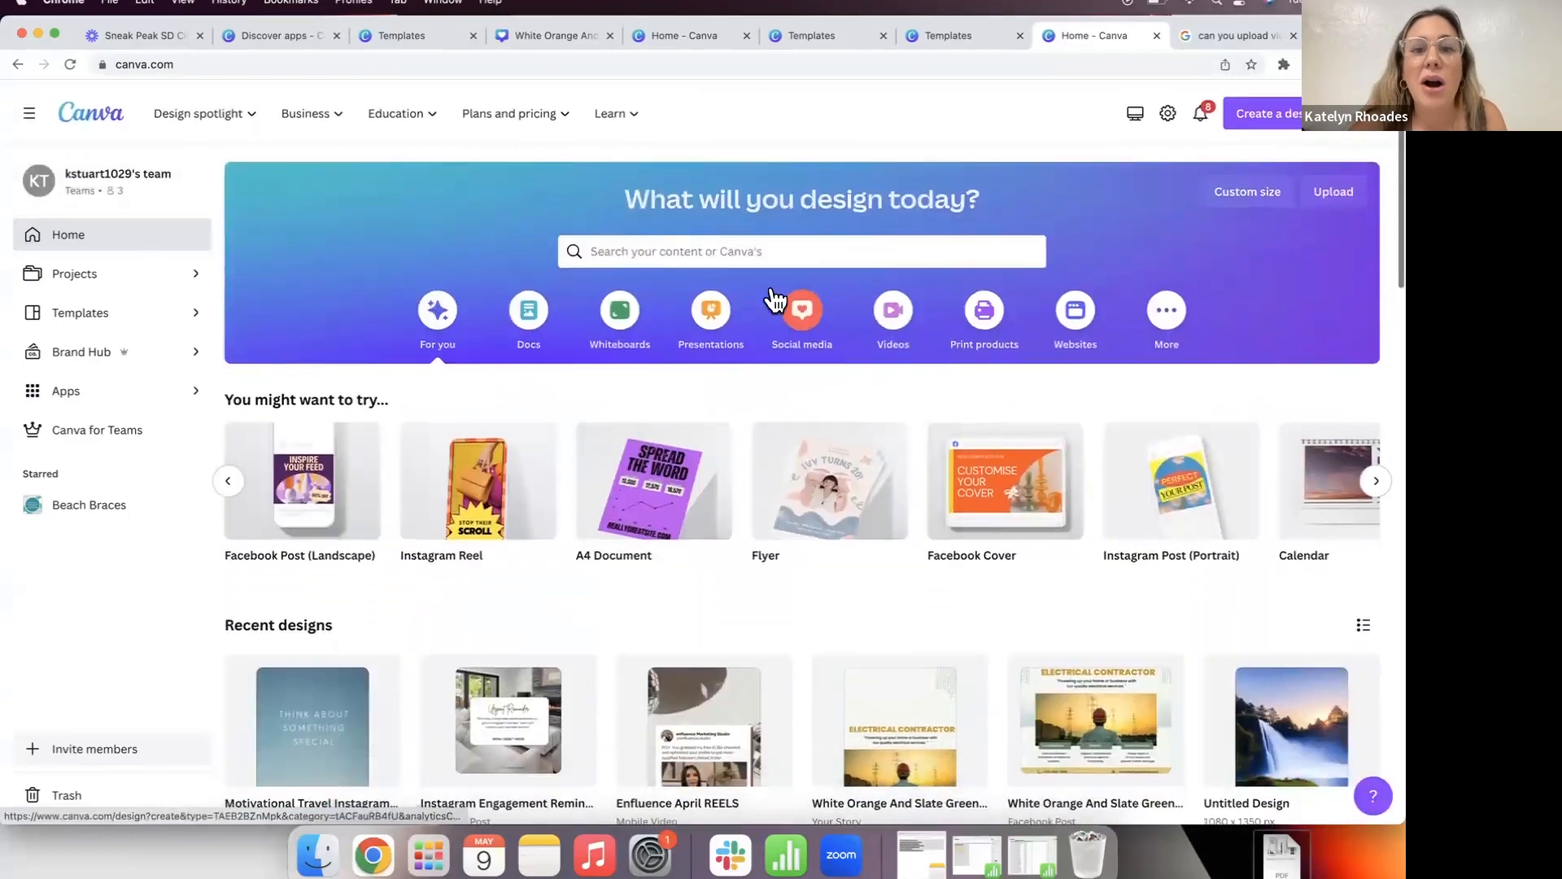
# Step: Activate the home page search bar and clear the partial entry to show its suggestions
pyautogui.click(738, 251)
pyautogui.write('re')
pyautogui.press('BackSpace')
pyautogui.press('BackSpace')
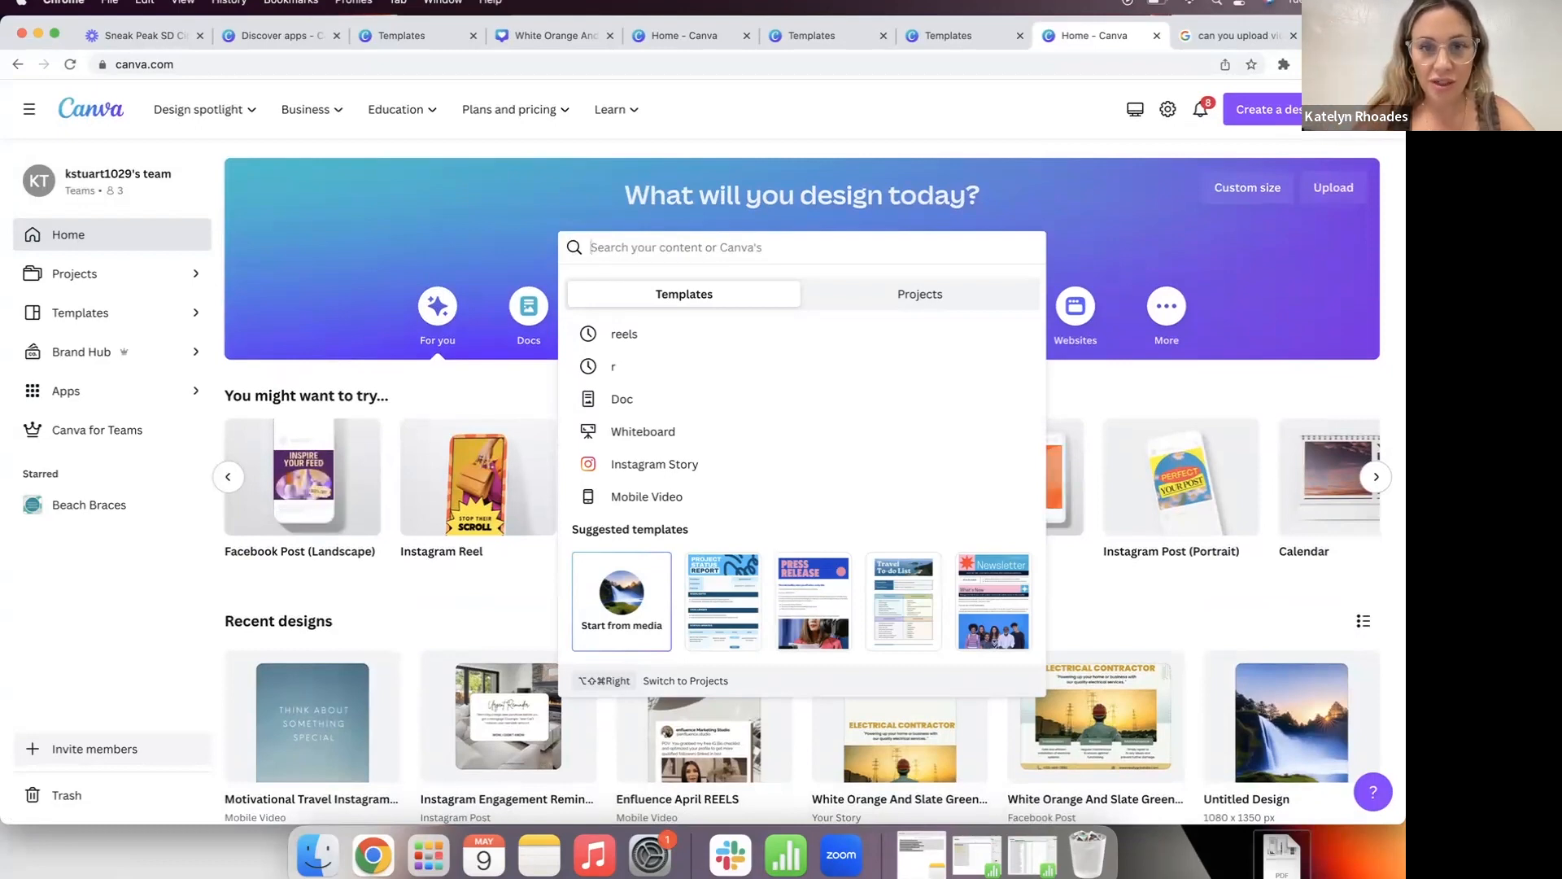
# Step: Search templates for 'mockup' and open the Modern Neutral Freebie Free Guide mockup preview
pyautogui.write('mockup')
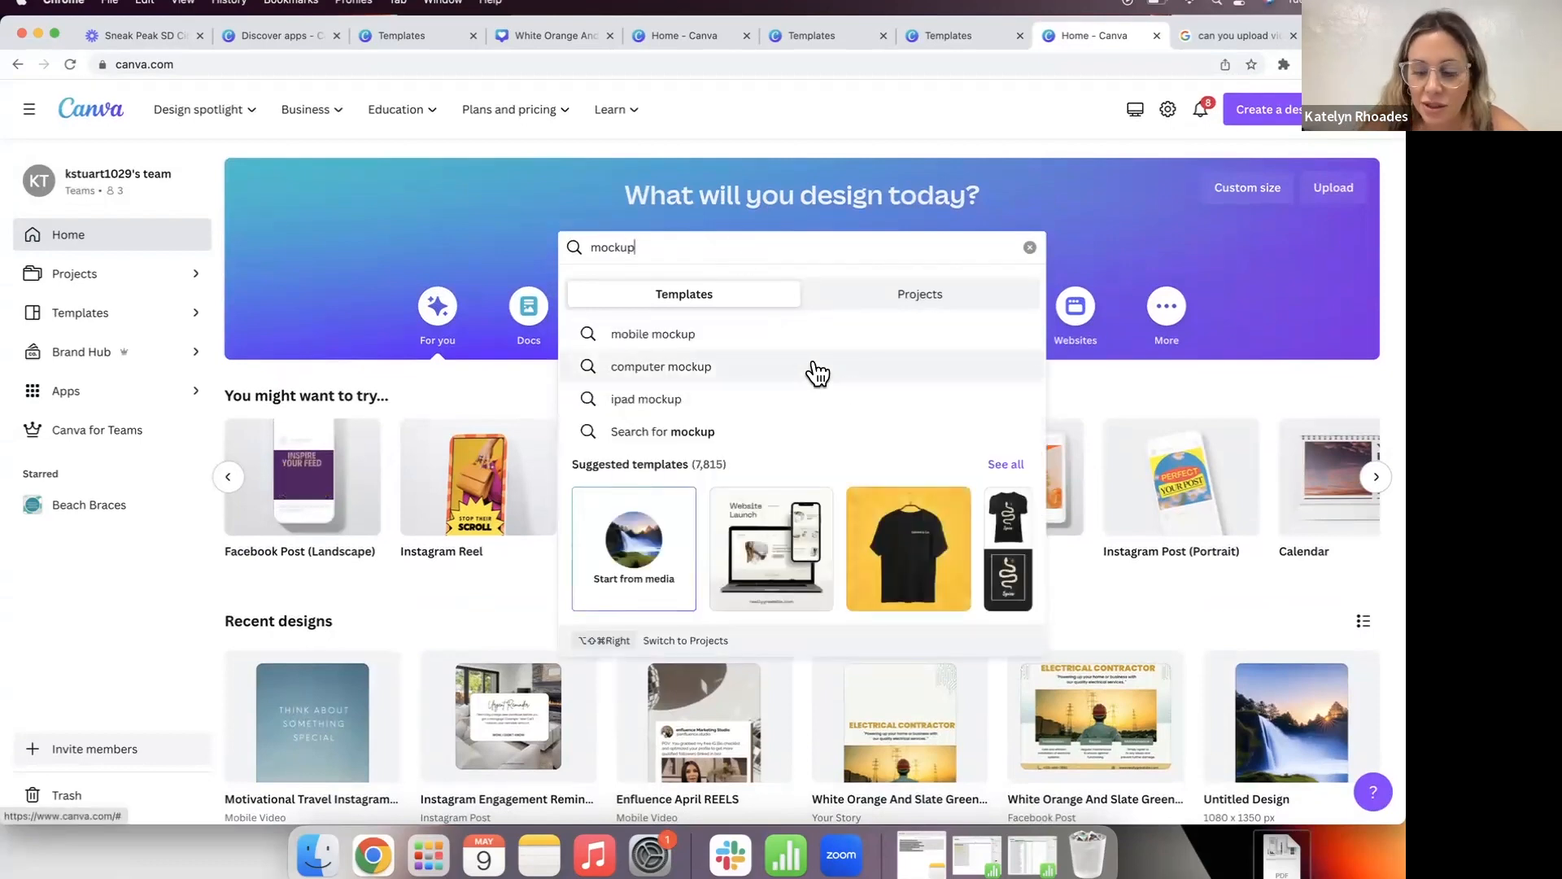
pyautogui.press('Return')
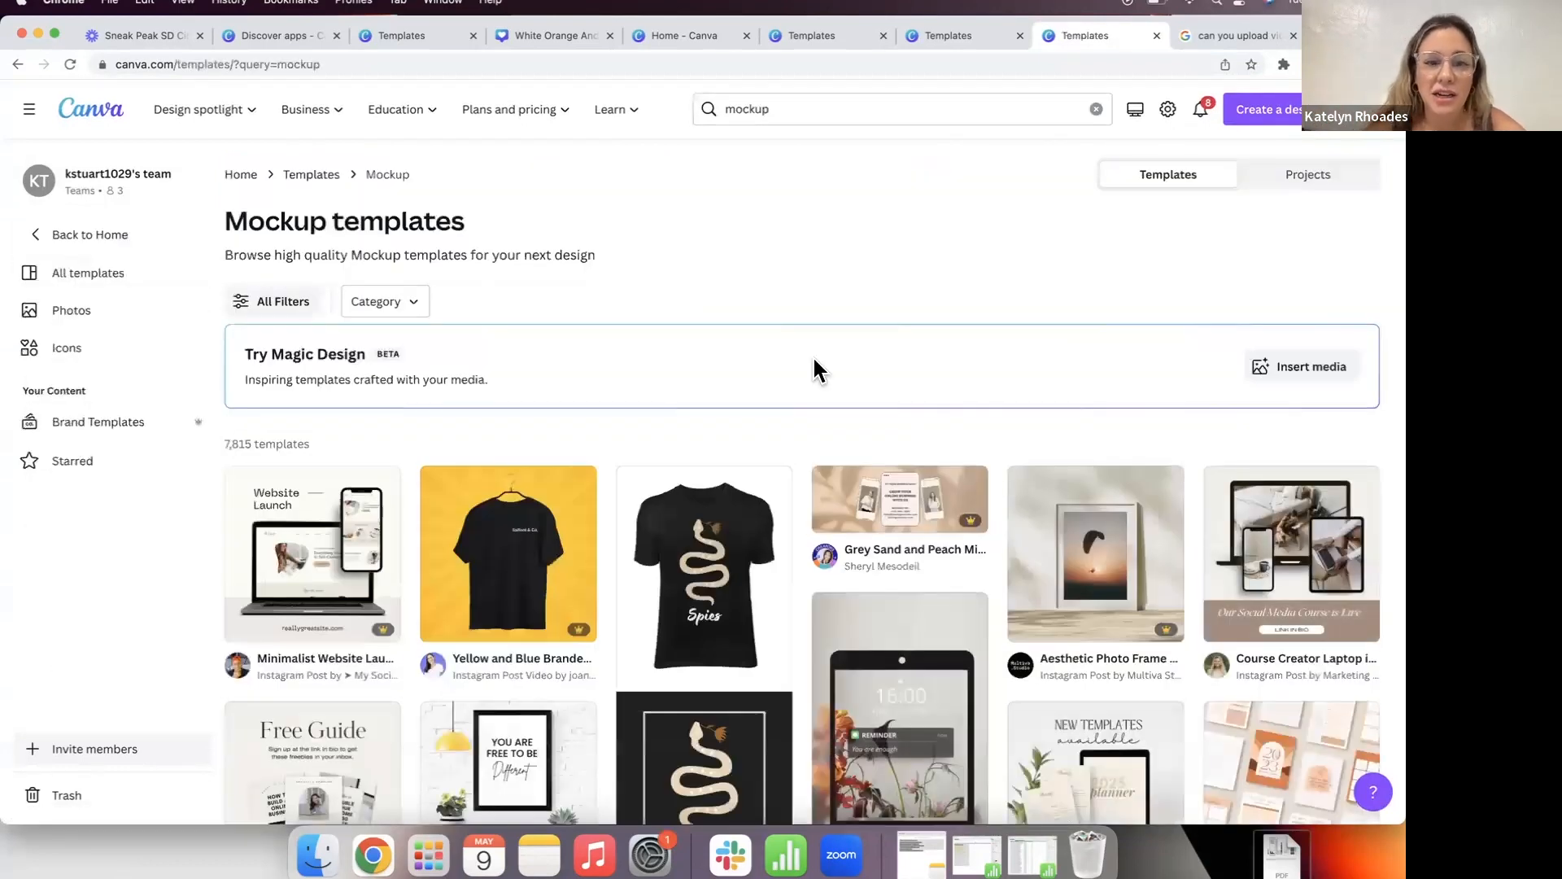
pyautogui.scroll(-3, 841, 322)
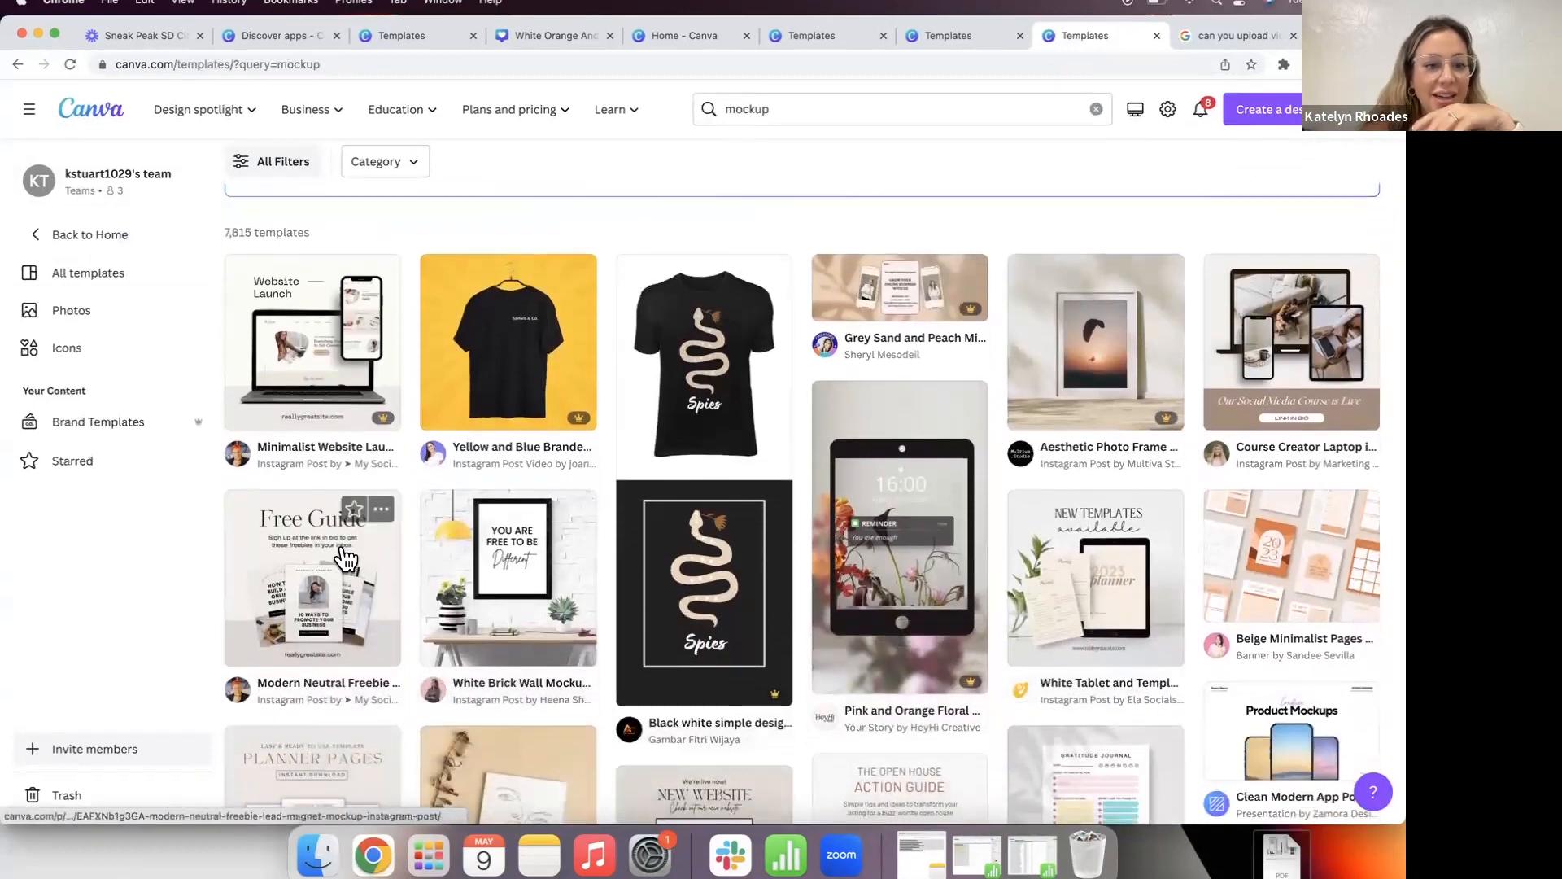
pyautogui.scroll(-1, 277, 549)
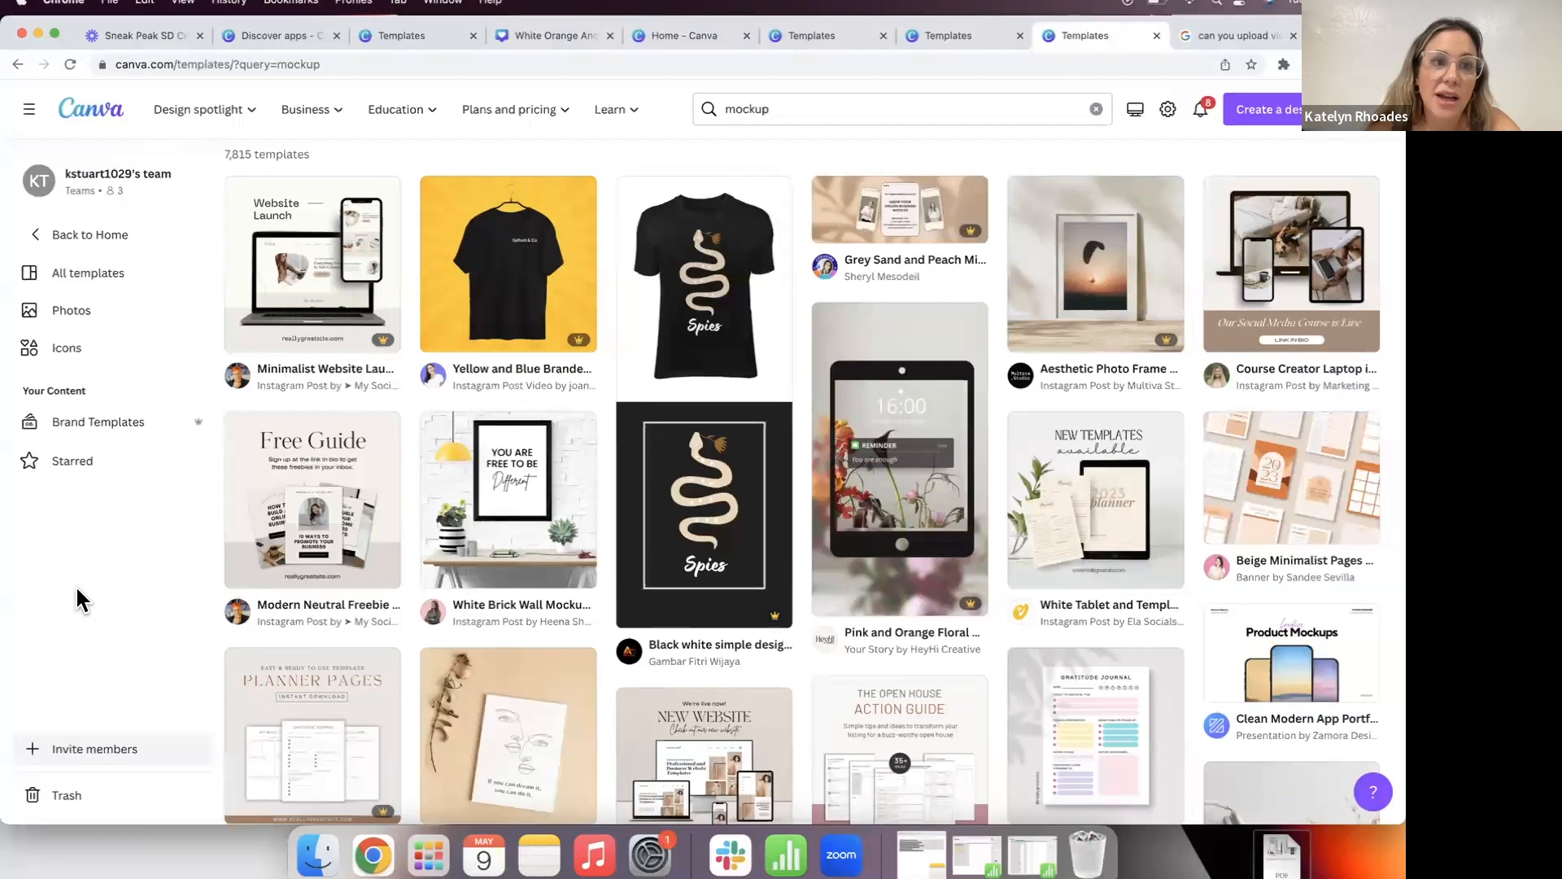
pyautogui.click(271, 505)
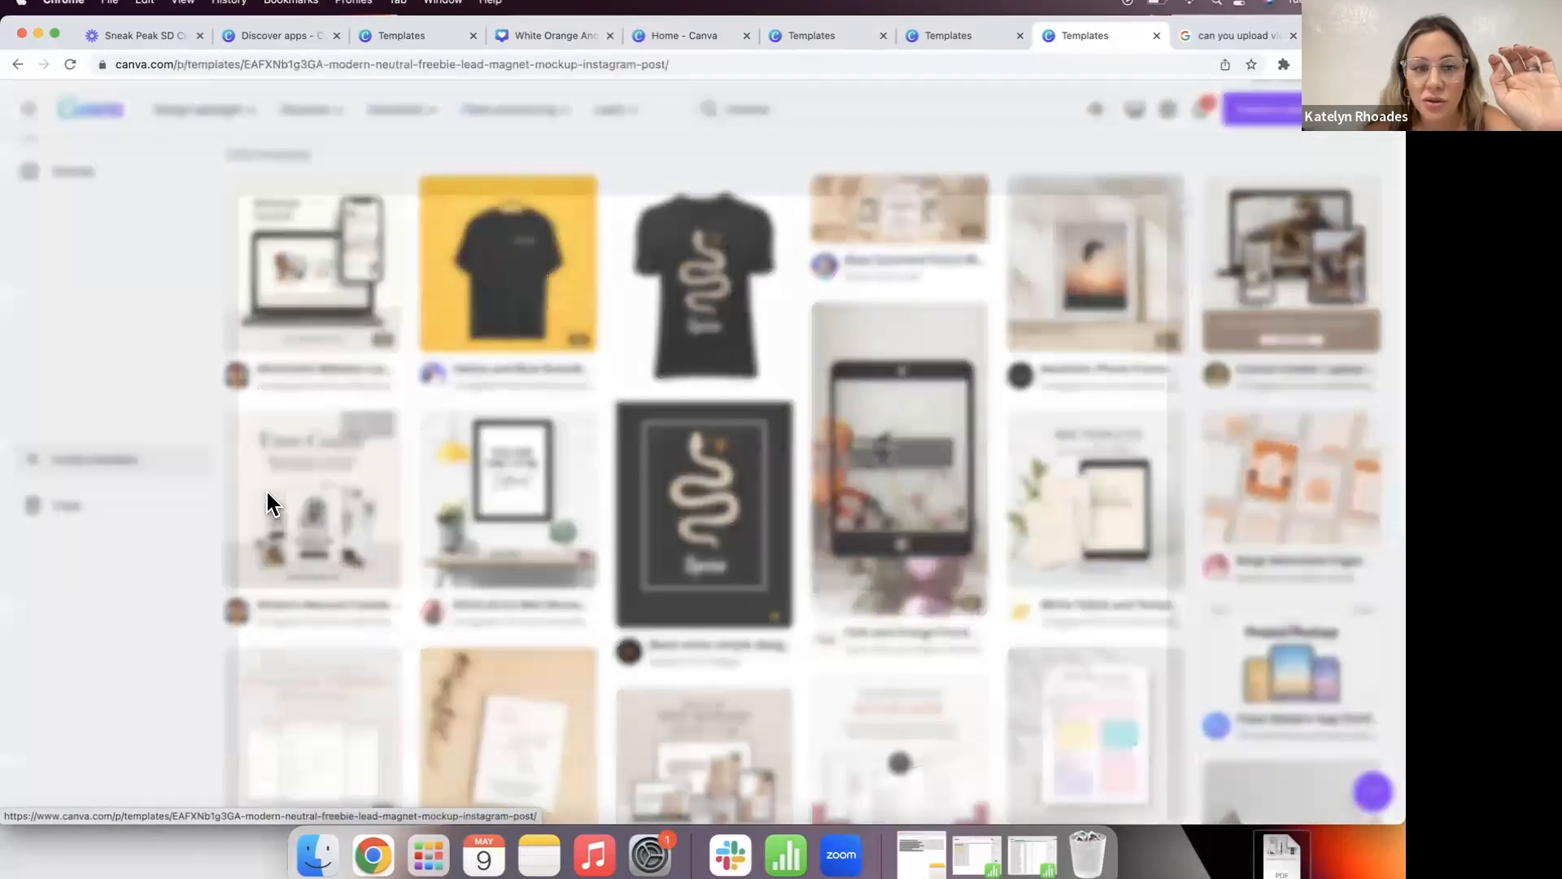
# Step: Start a design from the mockup, delete its centre, right and left page photos, then switch tabs
pyautogui.click(1024, 269)
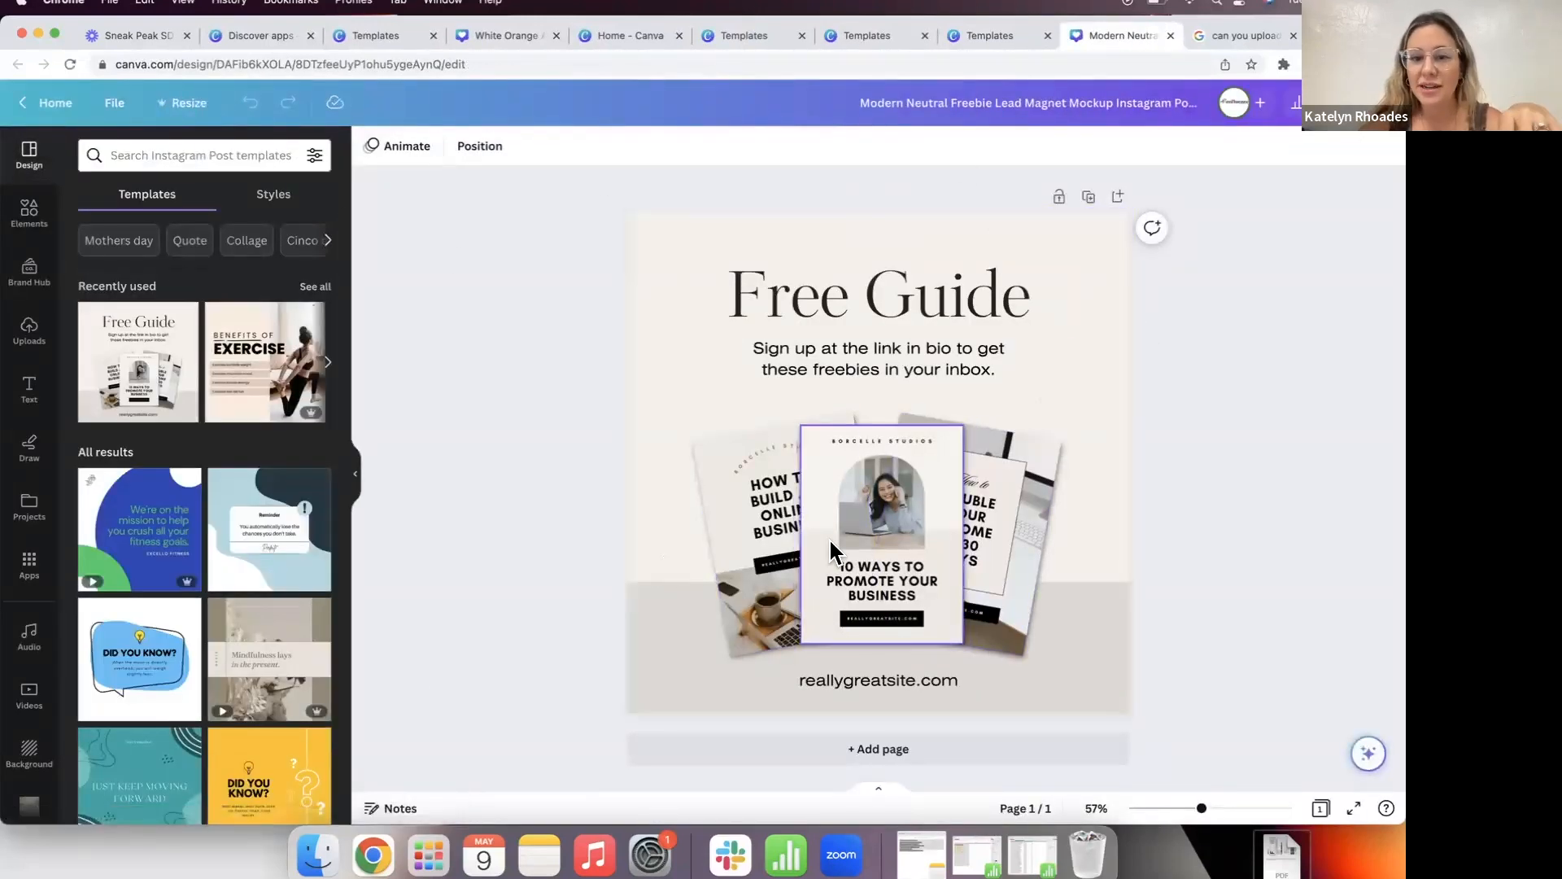
pyautogui.click(846, 526)
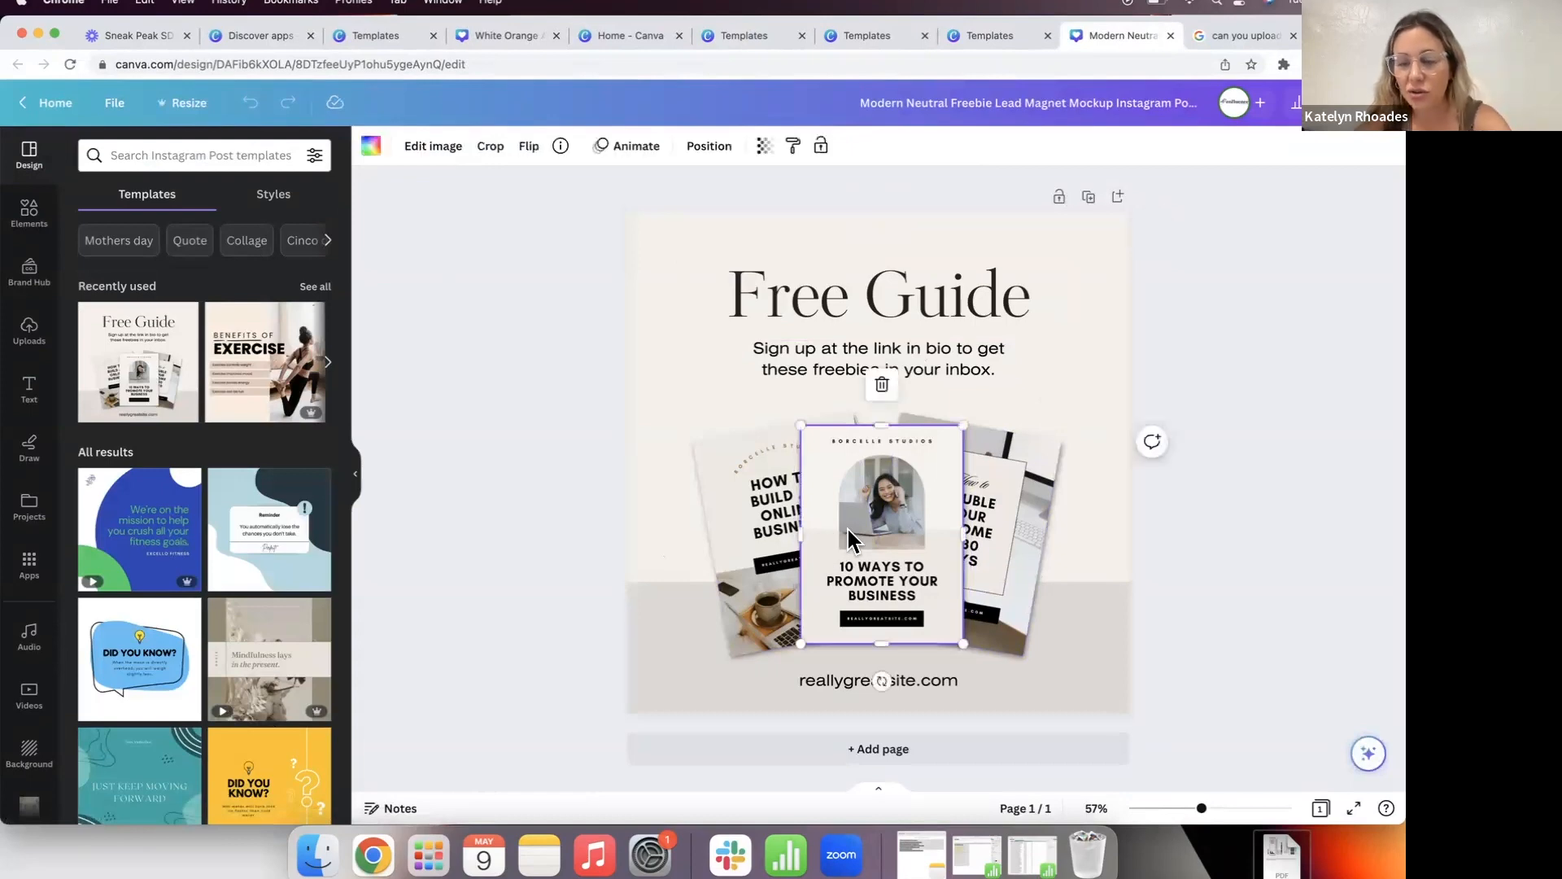
pyautogui.press('Delete')
pyautogui.click(967, 500)
pyautogui.press('Delete')
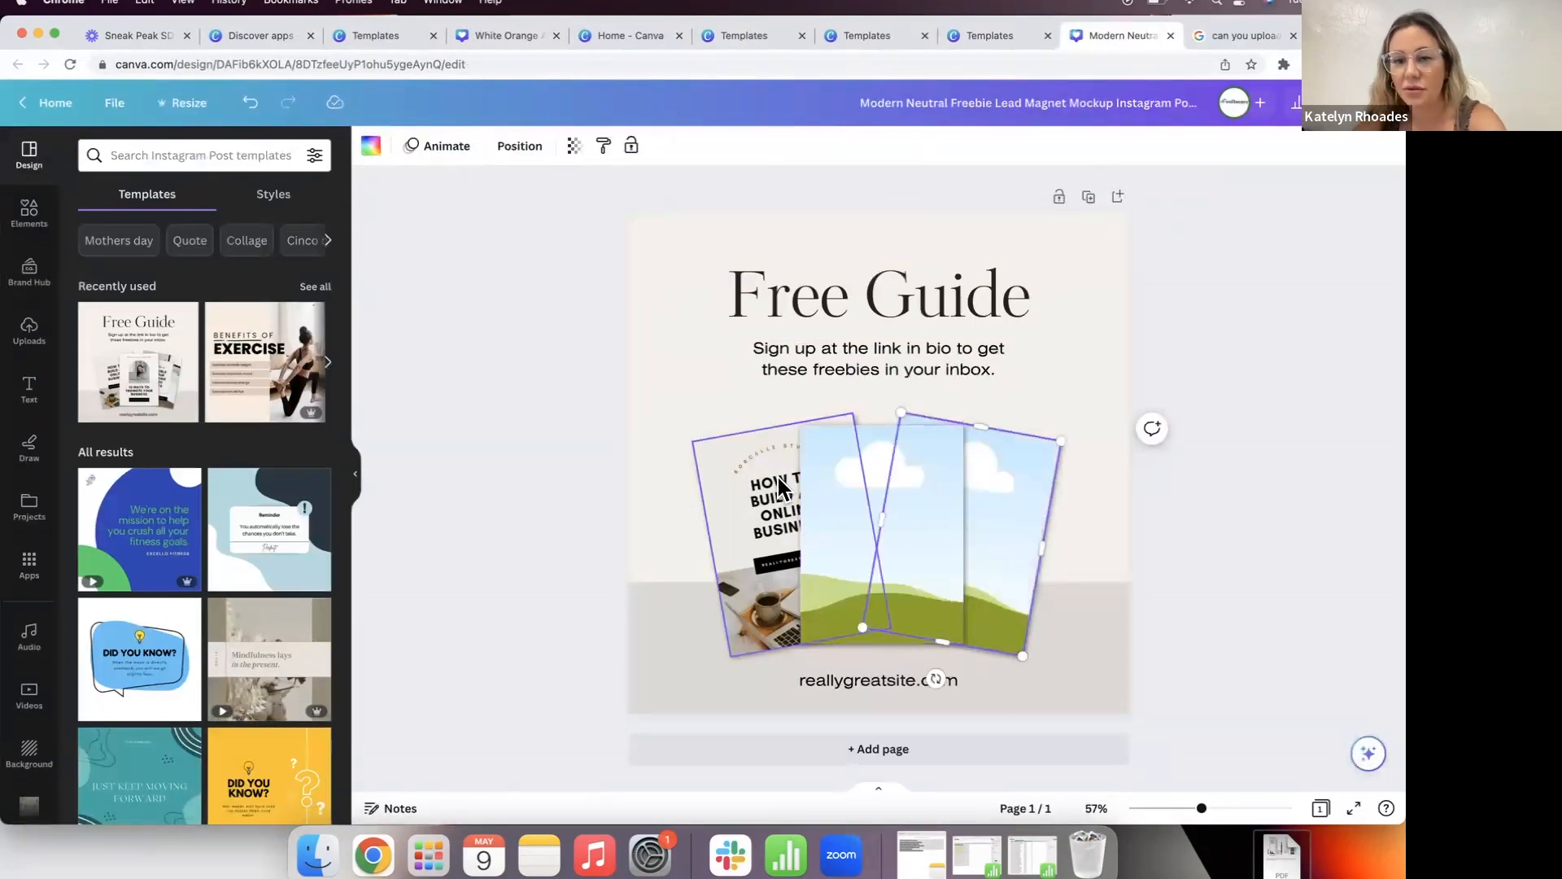
pyautogui.click(778, 488)
pyautogui.press('Delete')
pyautogui.click(493, 348)
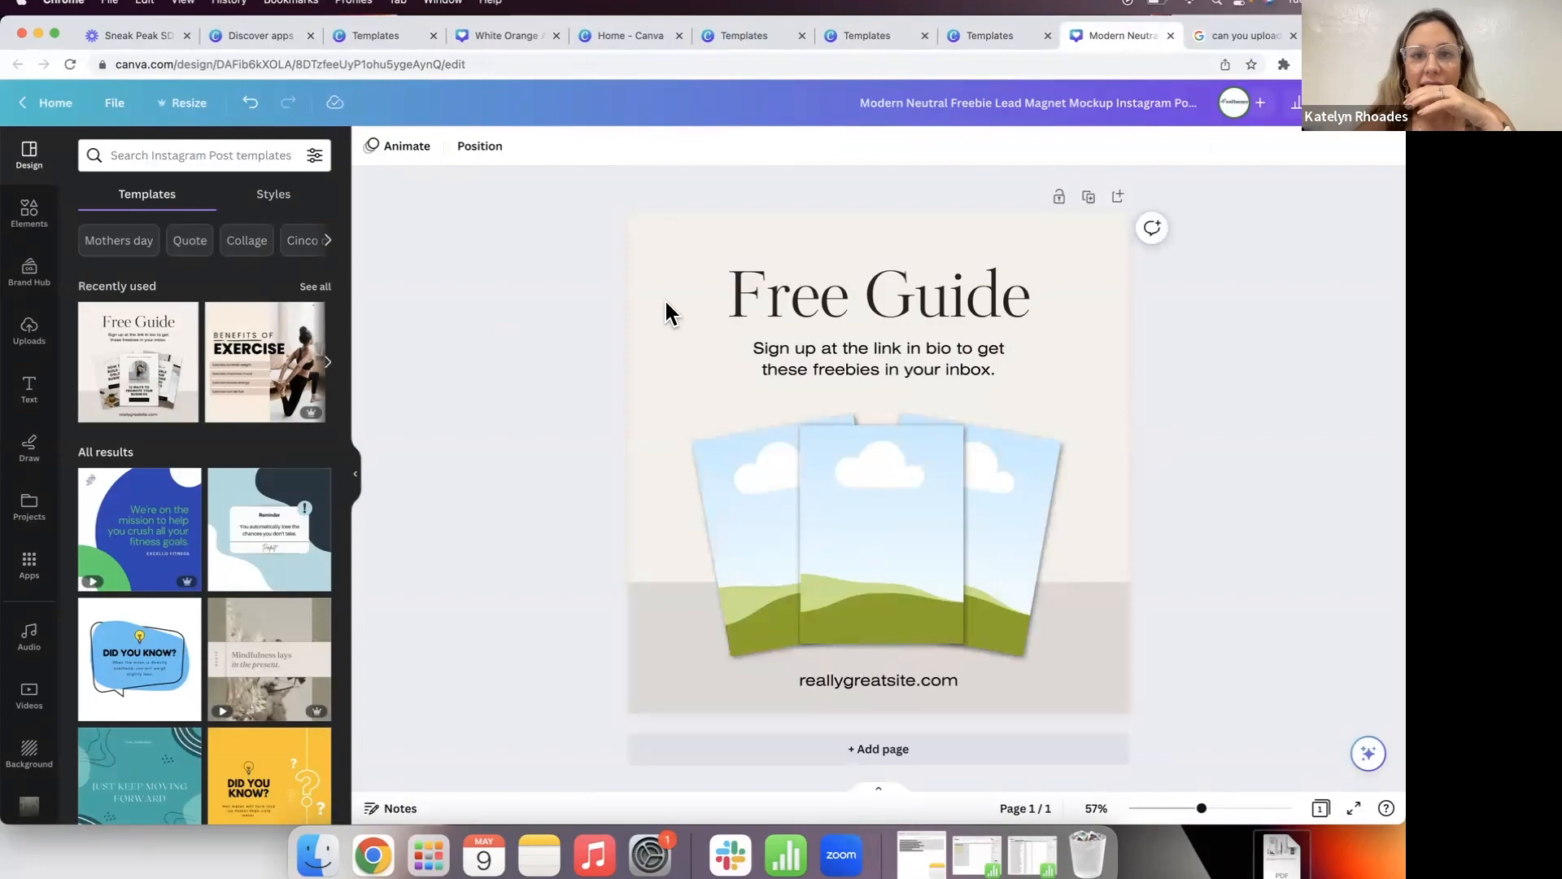
pyautogui.click(862, 33)
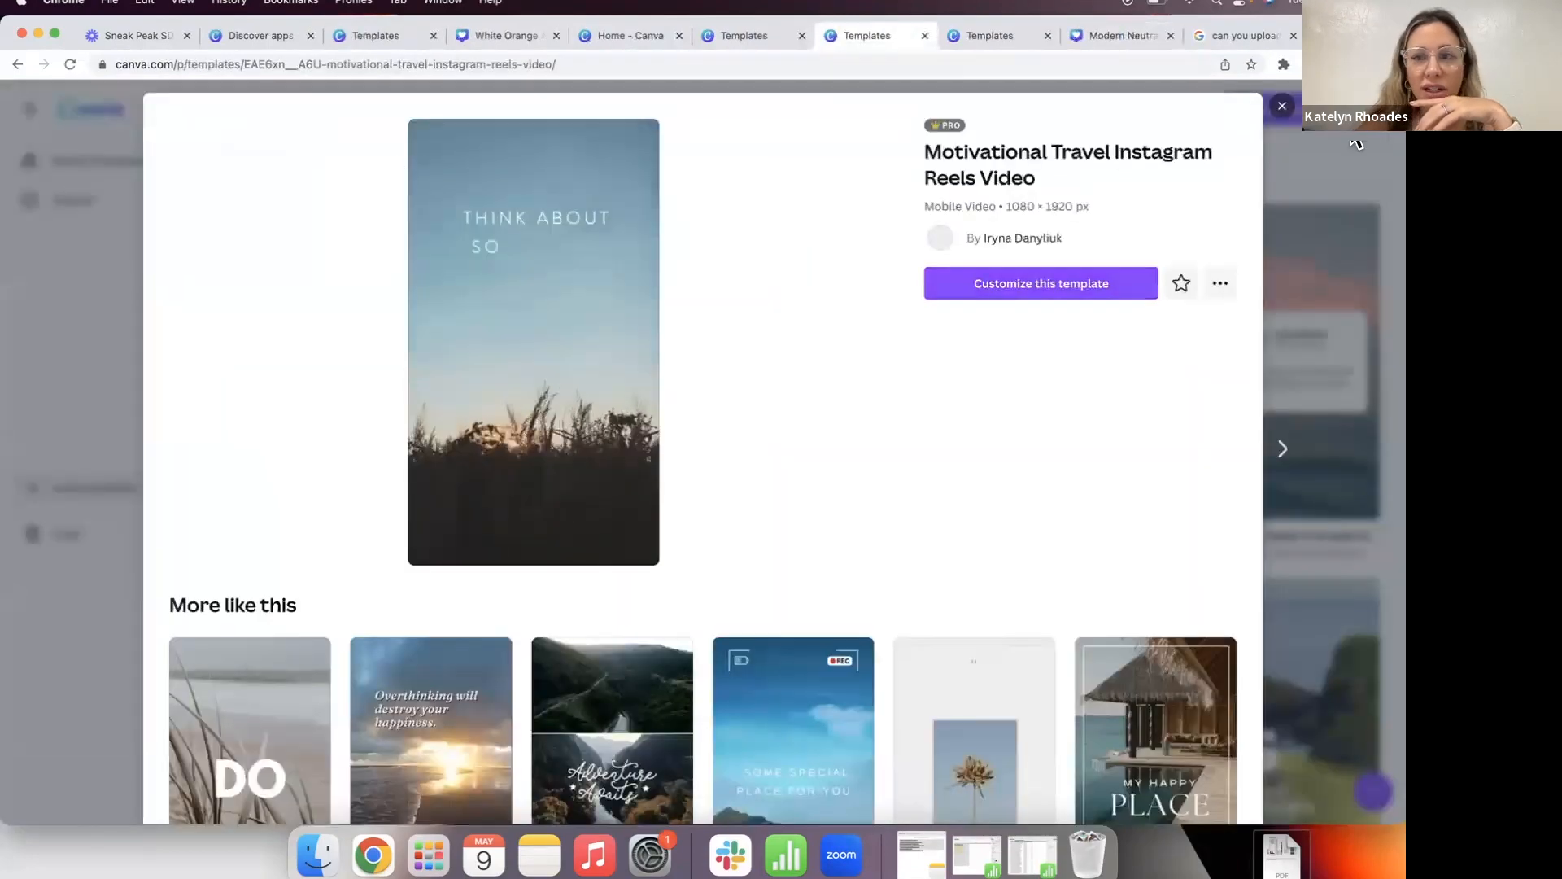
pyautogui.click(1282, 107)
# Step: Go back to the Canva home page and scroll the recent designs for the IG BIO CHECKLIST
pyautogui.click(62, 229)
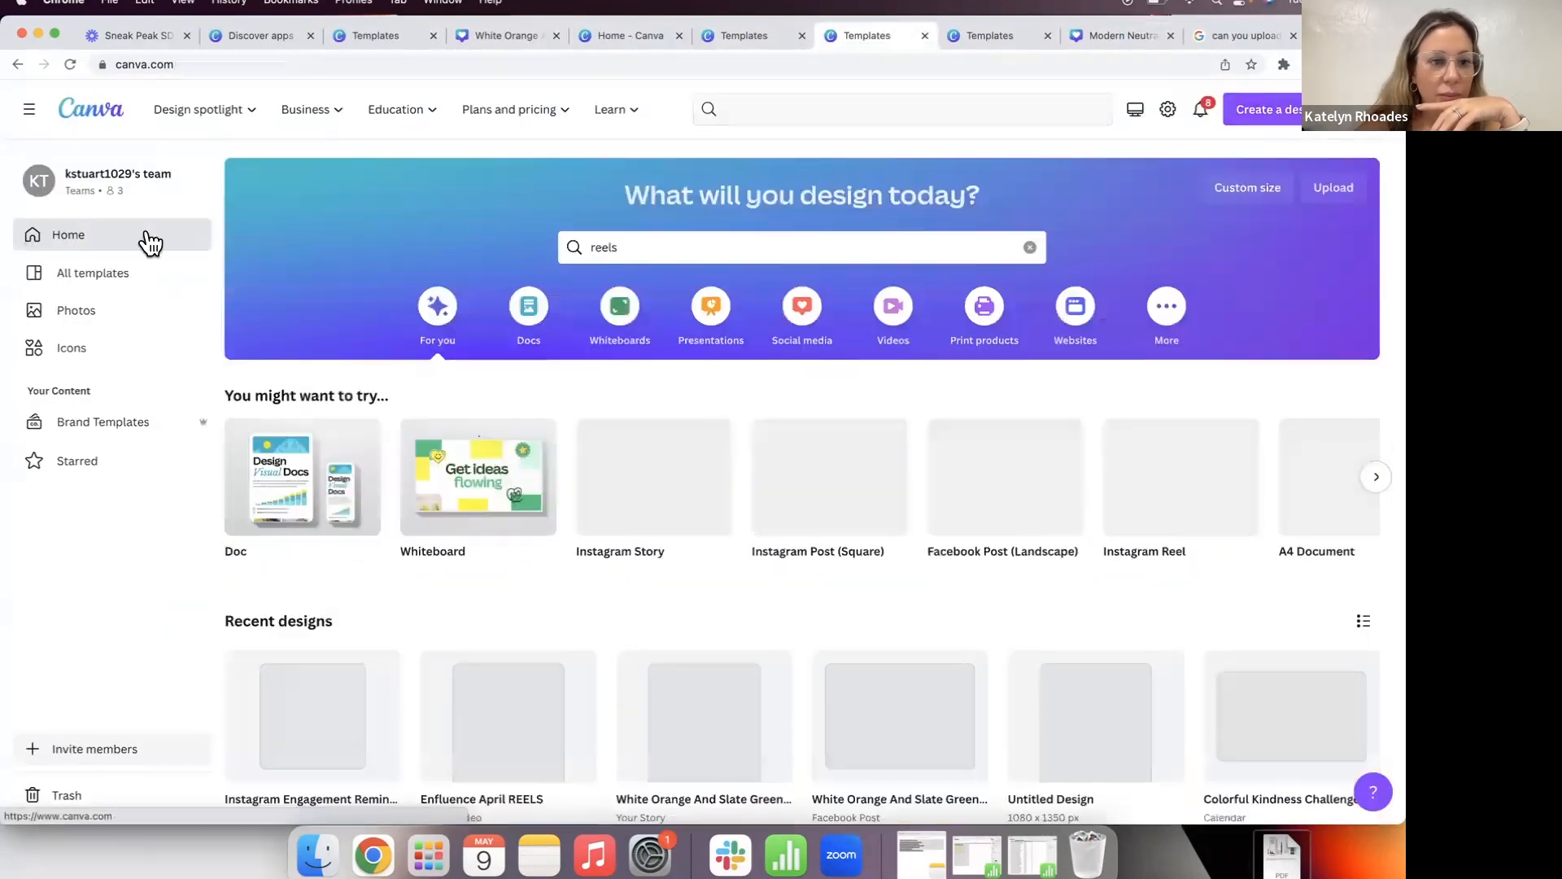
pyautogui.scroll(-15, 671, 504)
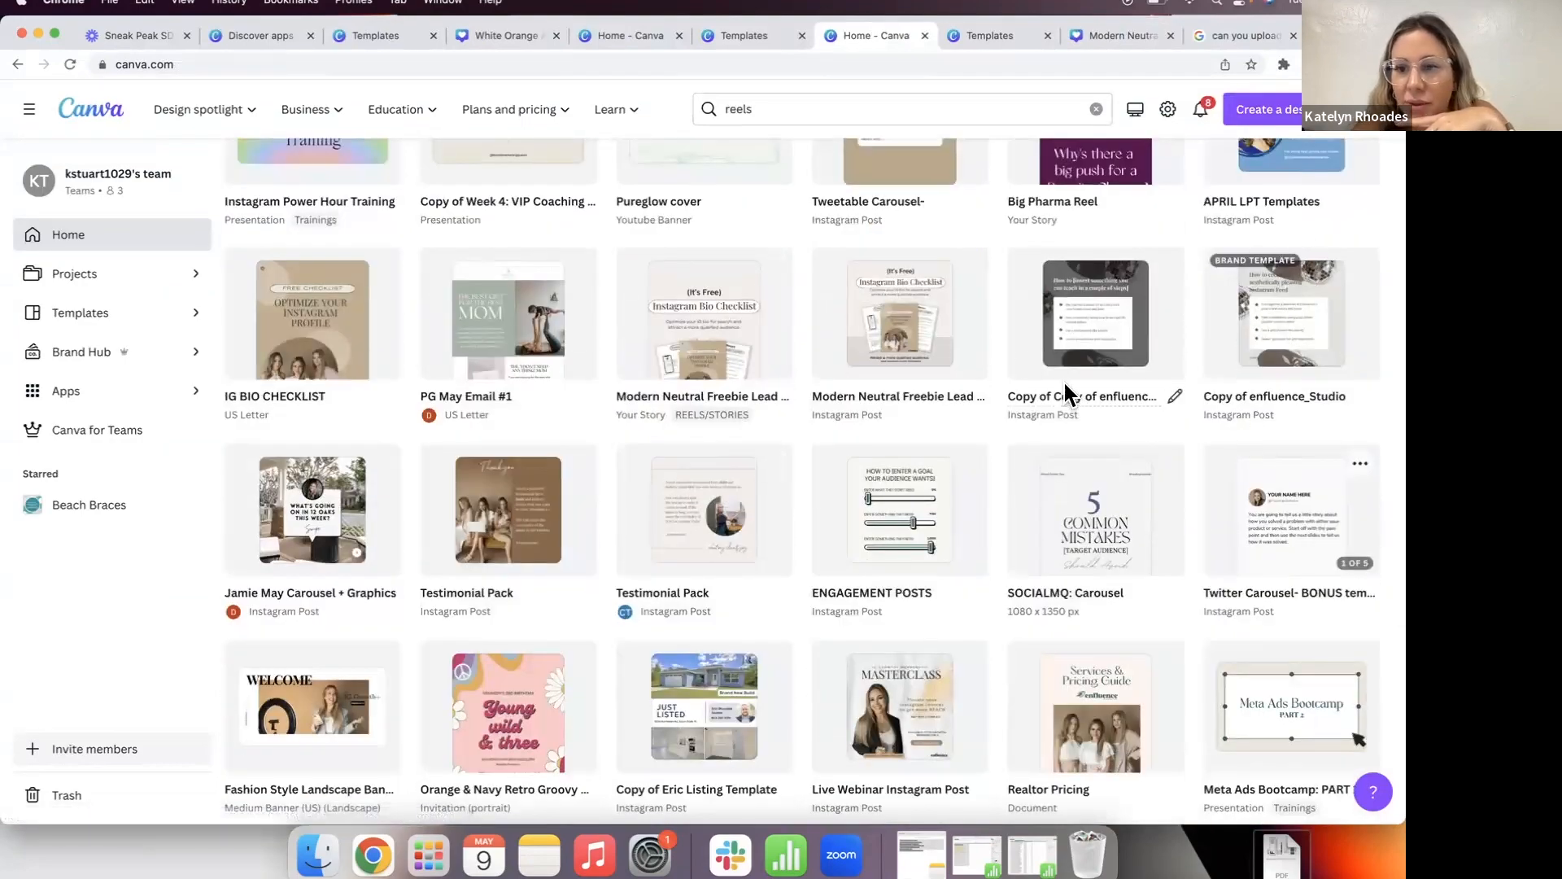
pyautogui.scroll(2, 1058, 406)
pyautogui.scroll(3, 1032, 387)
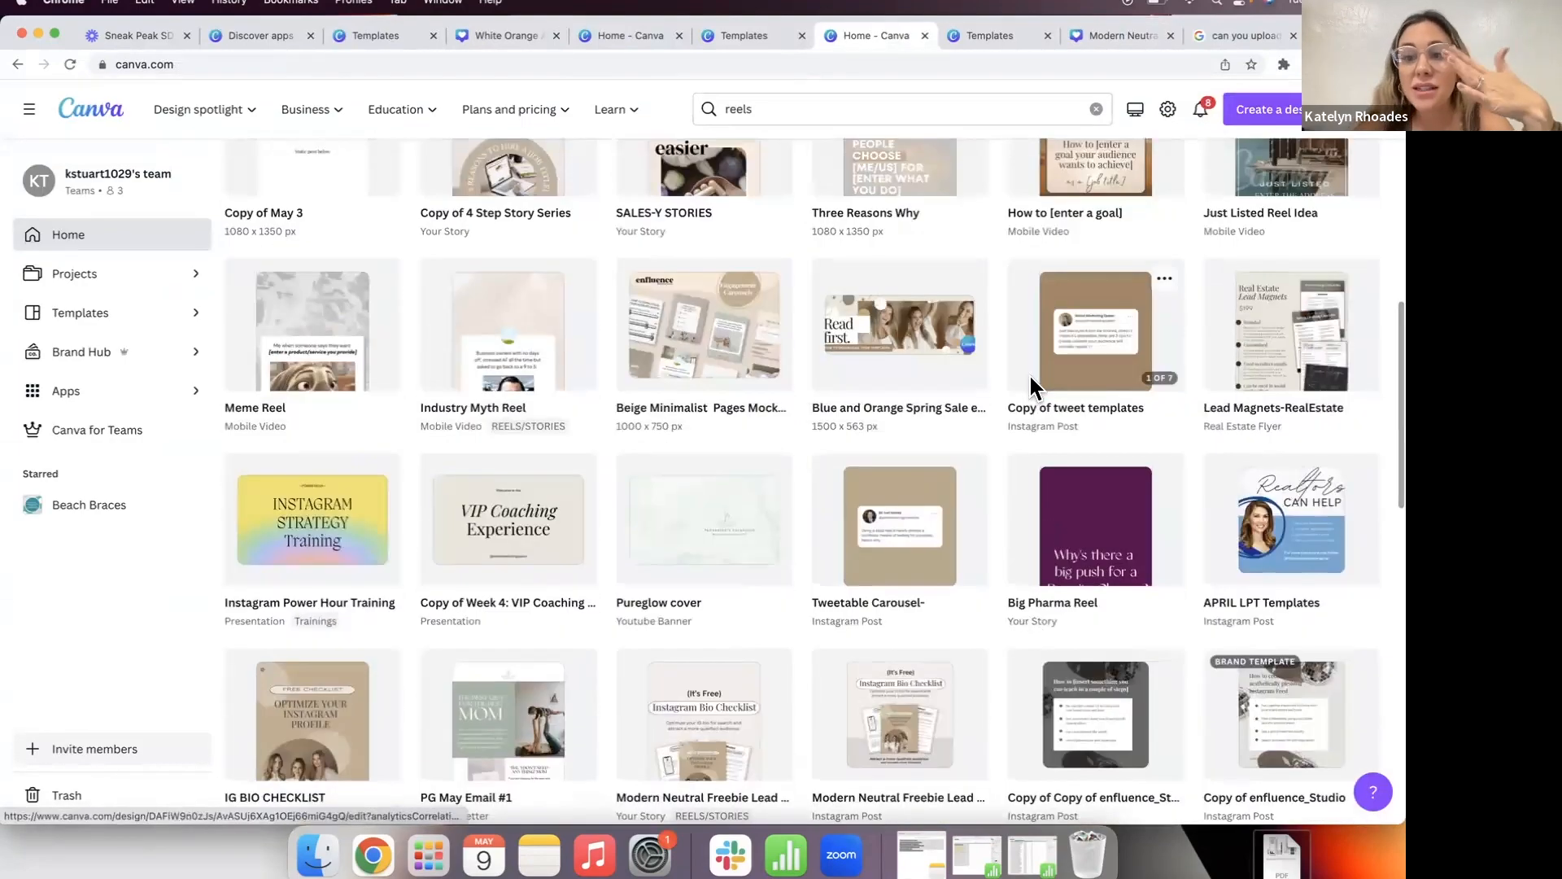
pyautogui.scroll(-5, 1032, 387)
pyautogui.scroll(-3, 1031, 386)
pyautogui.scroll(-5, 1031, 386)
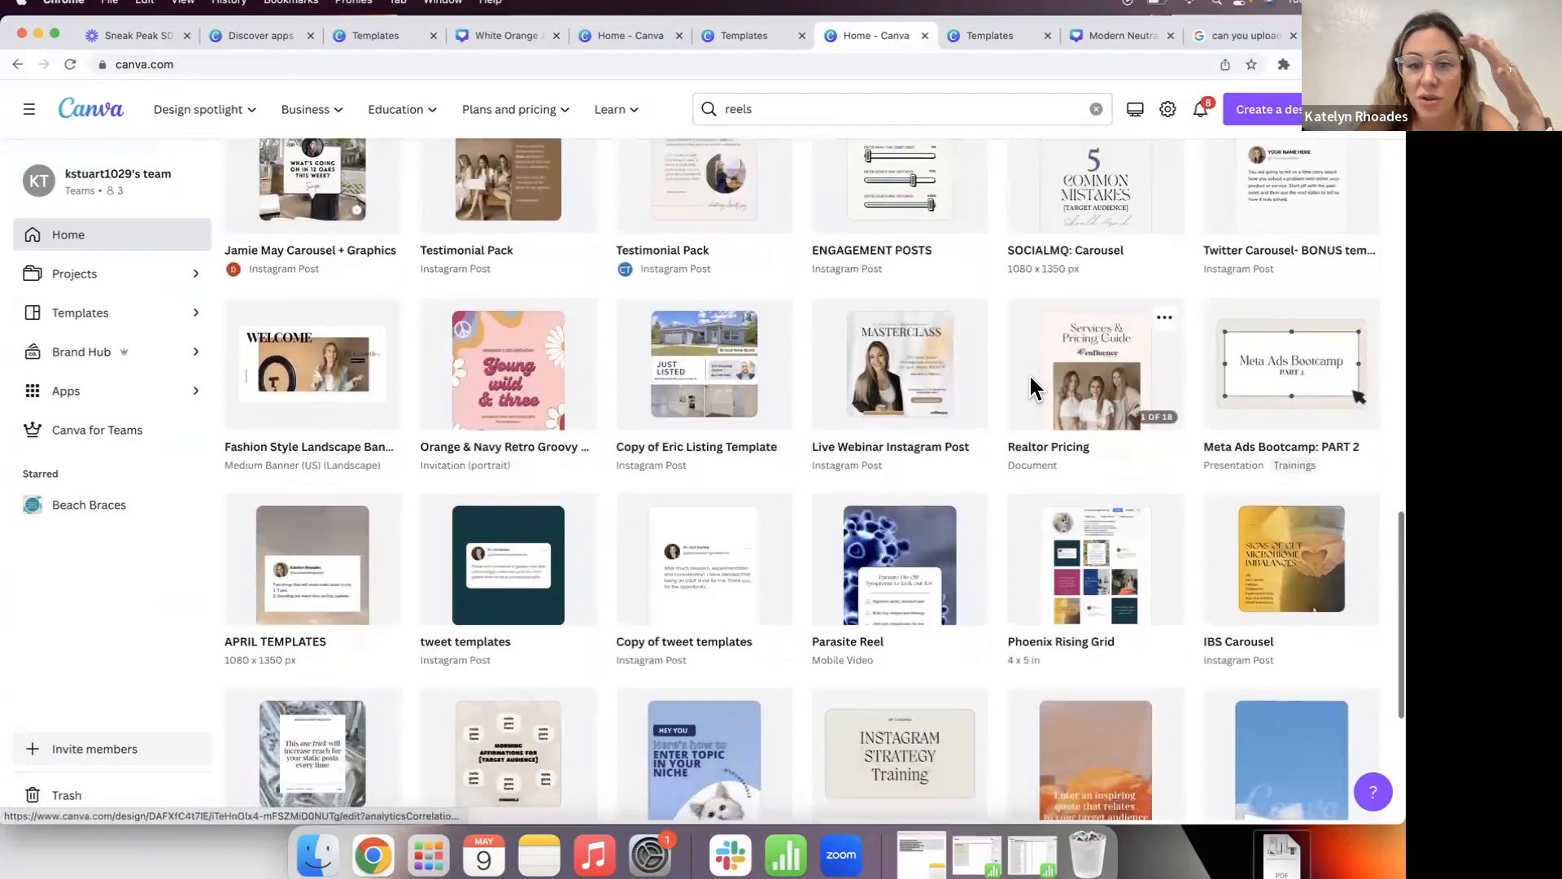
pyautogui.scroll(-6, 1030, 387)
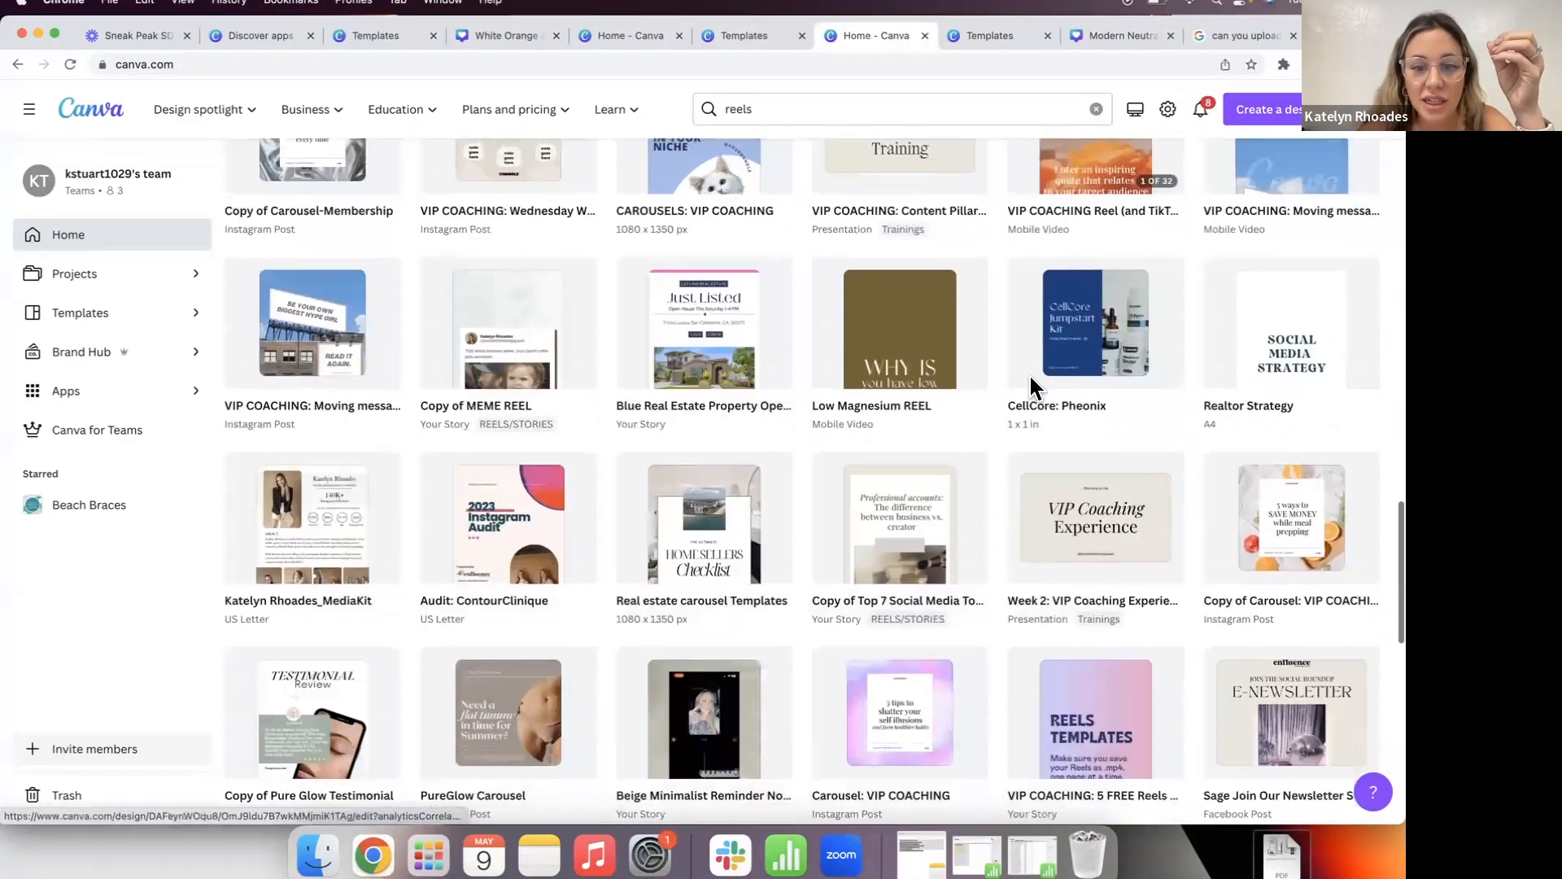
pyautogui.scroll(-10, 1031, 387)
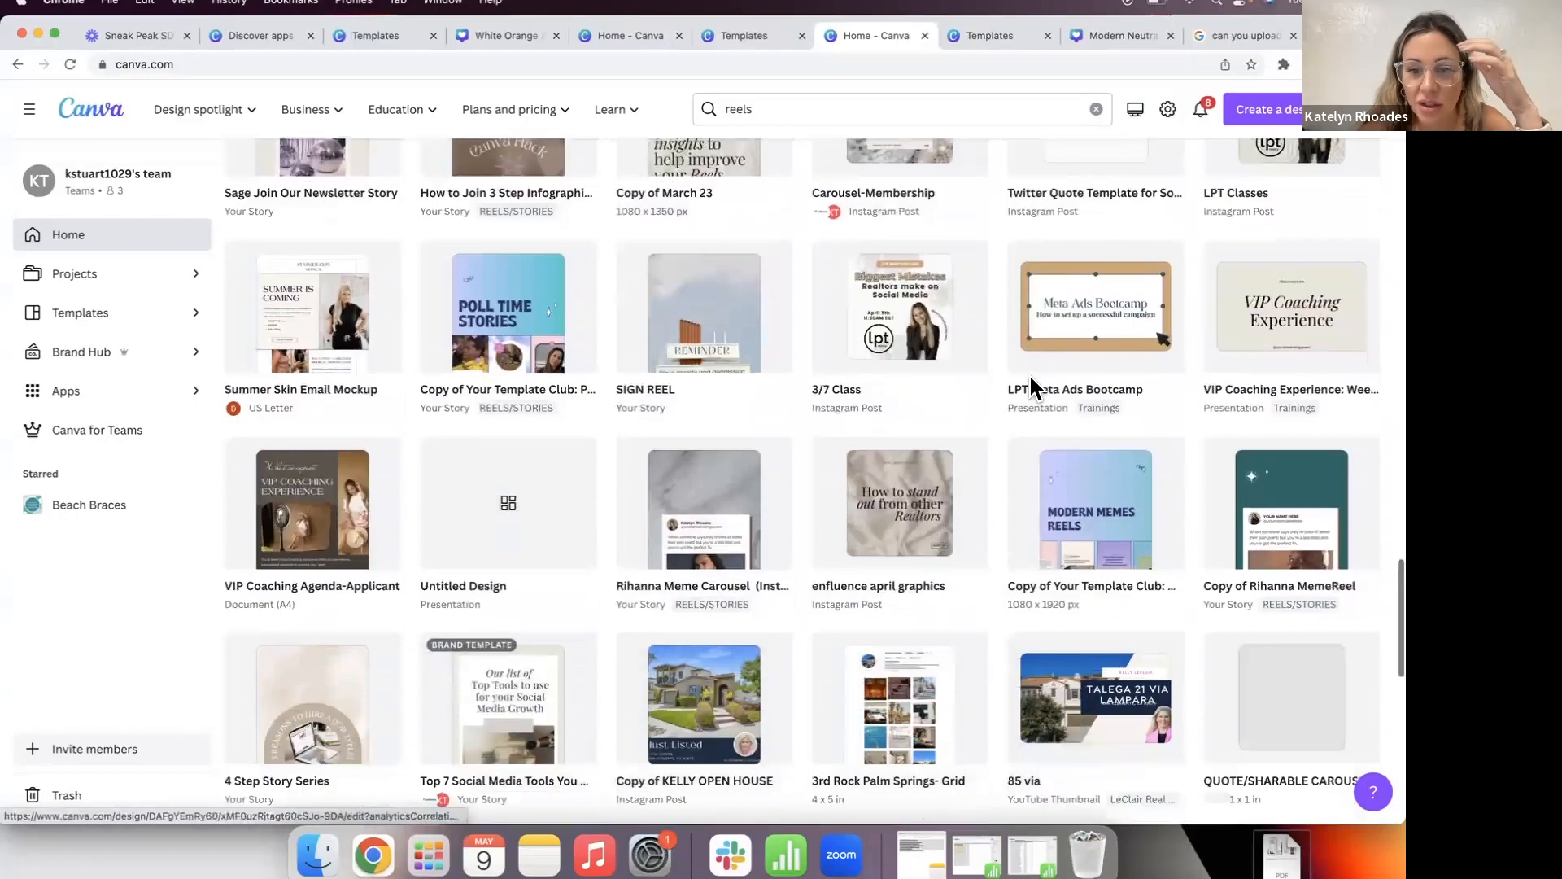
pyautogui.scroll(-5, 1031, 387)
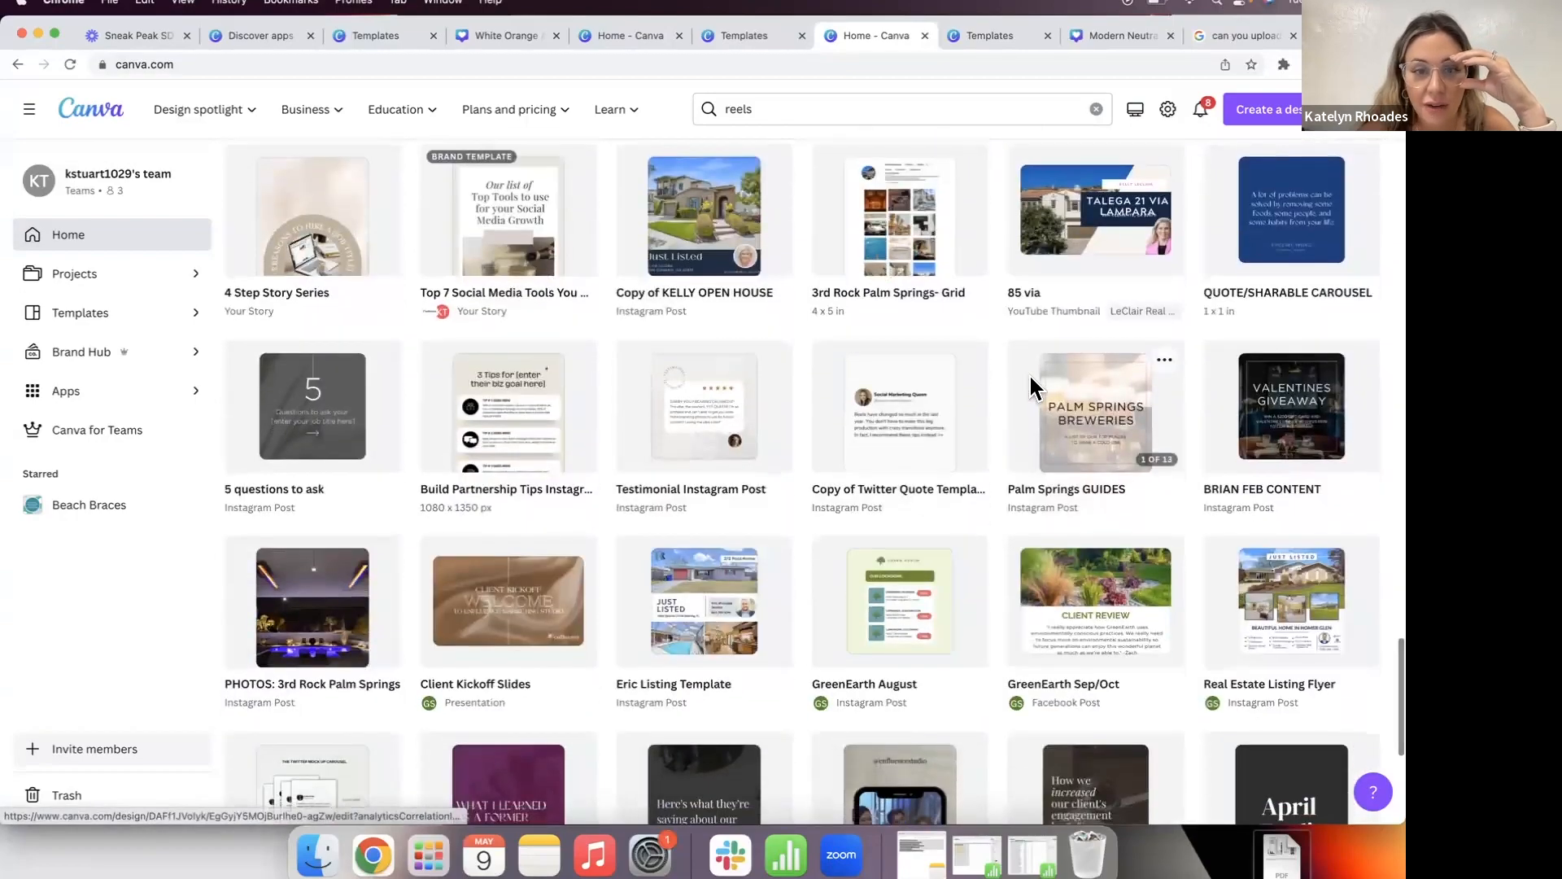
pyautogui.scroll(-5, 1032, 386)
pyautogui.scroll(20, 1032, 387)
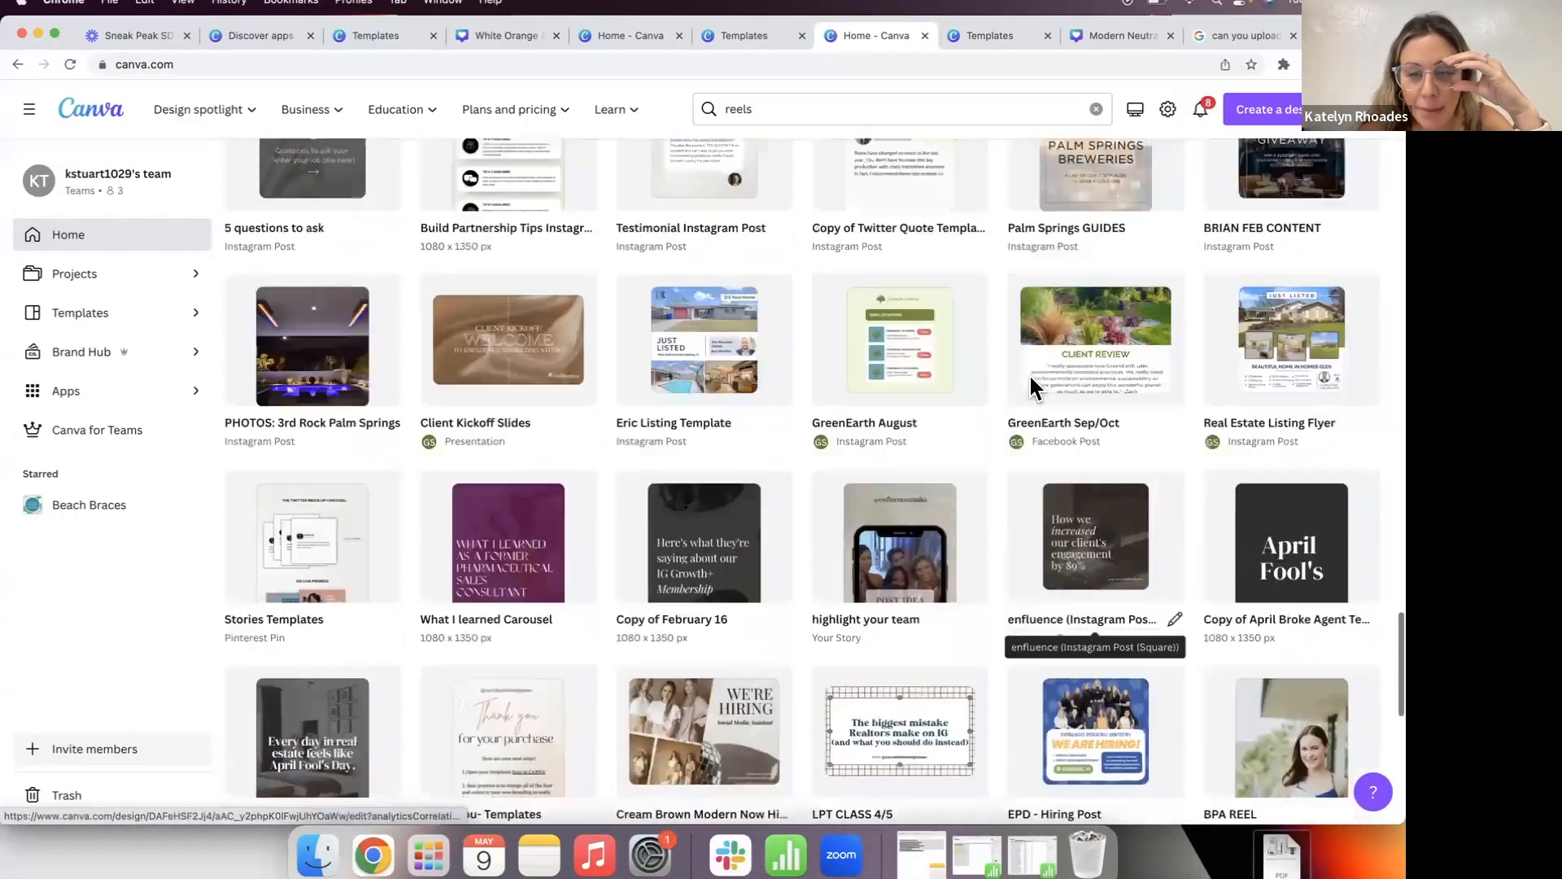
pyautogui.scroll(10, 1032, 386)
pyautogui.scroll(-10, 1028, 377)
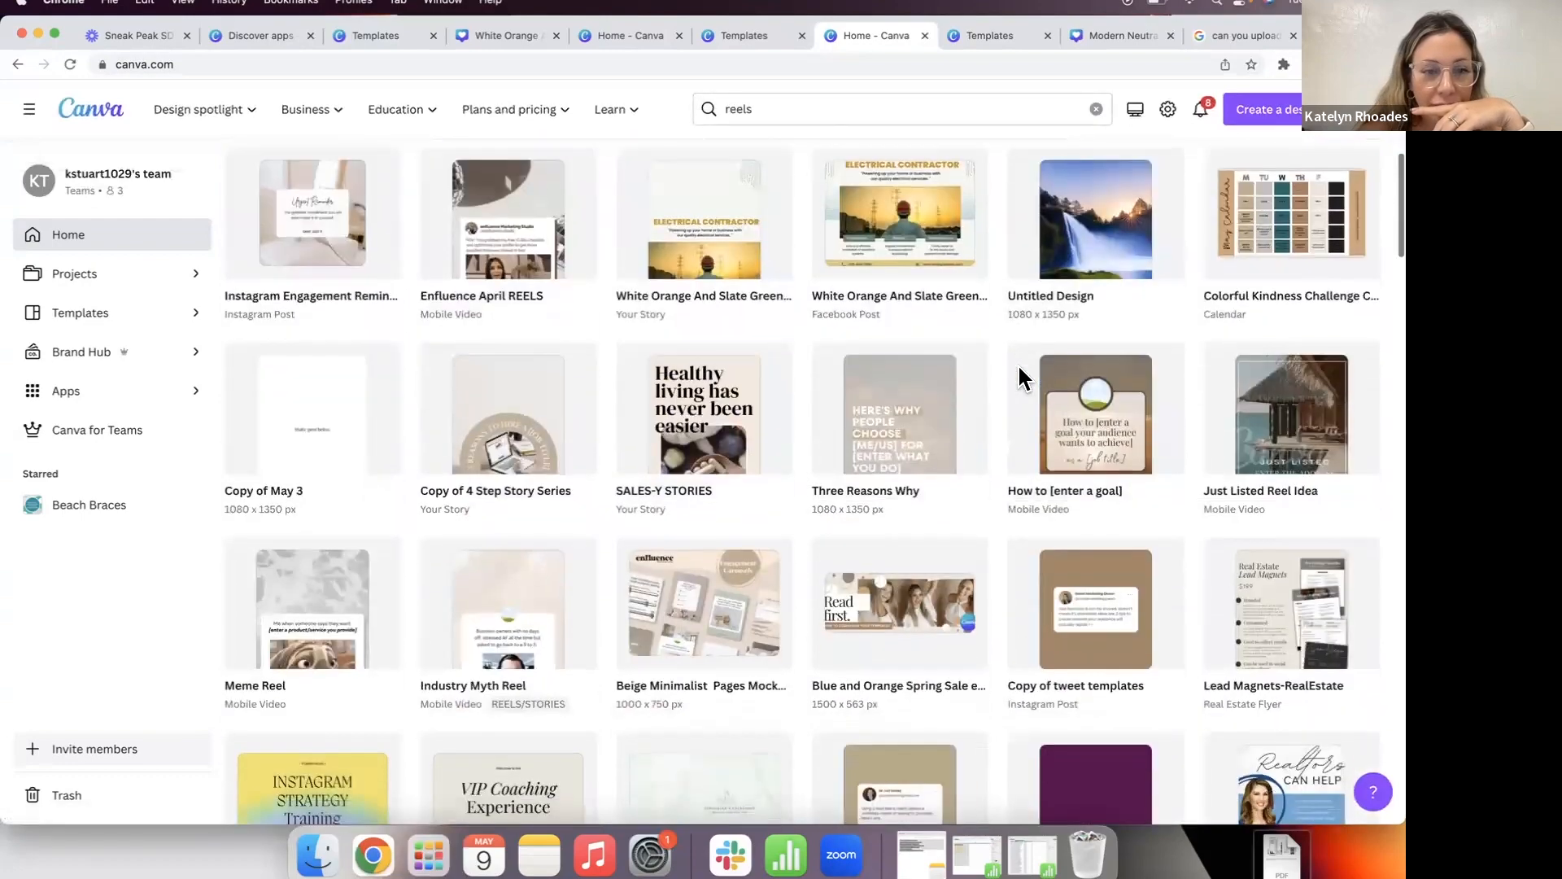
pyautogui.scroll(-7, 1023, 377)
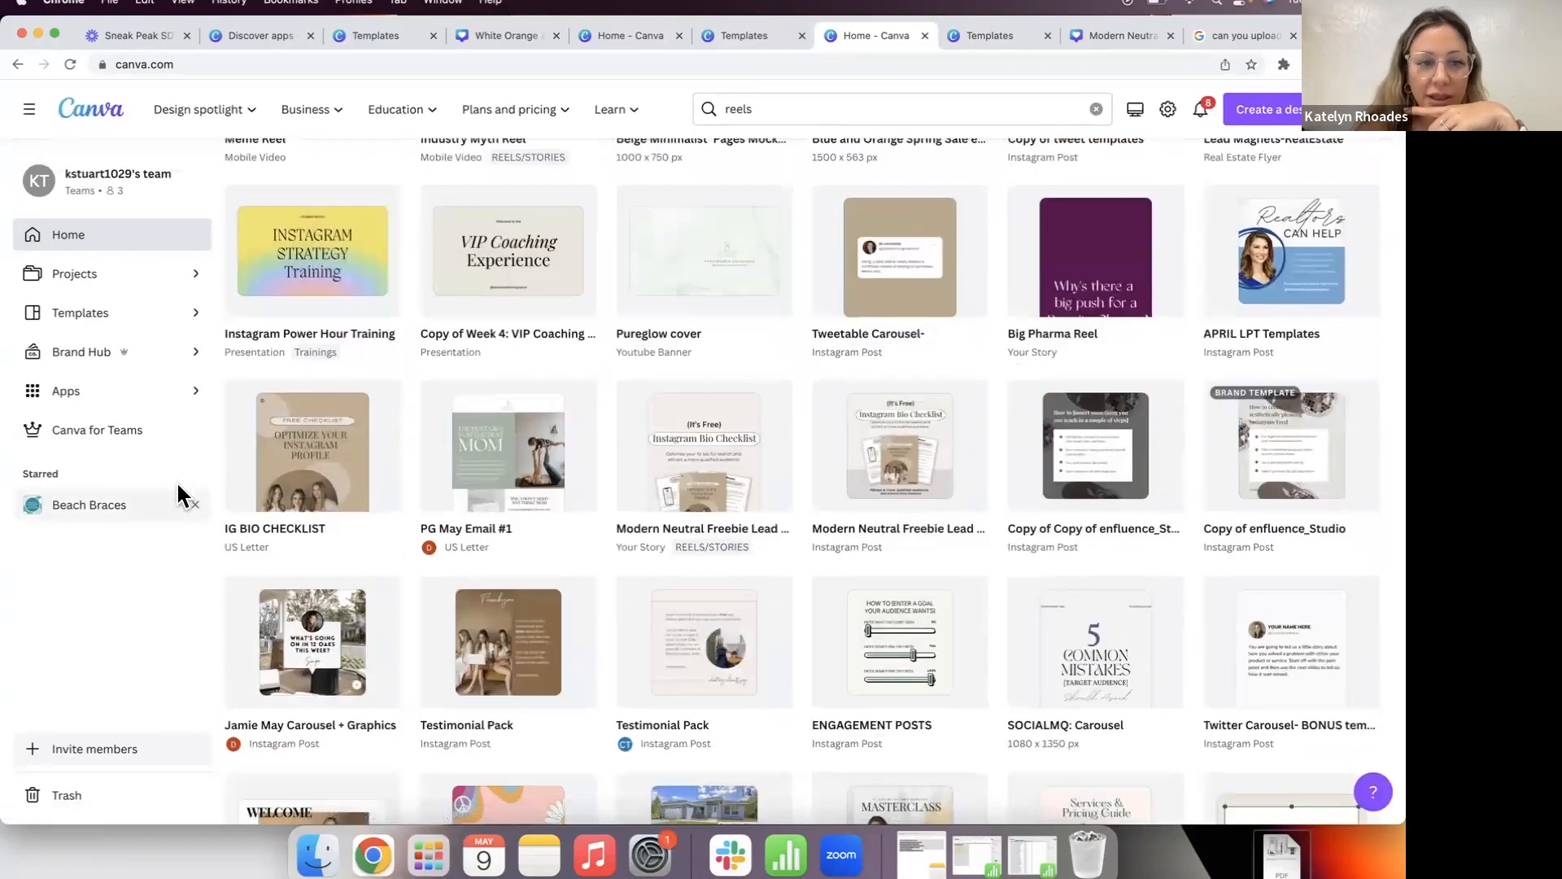
# Step: Open the IG BIO CHECKLIST design and screenshot each of its three pages with Cmd+Shift+4
pyautogui.click(275, 473)
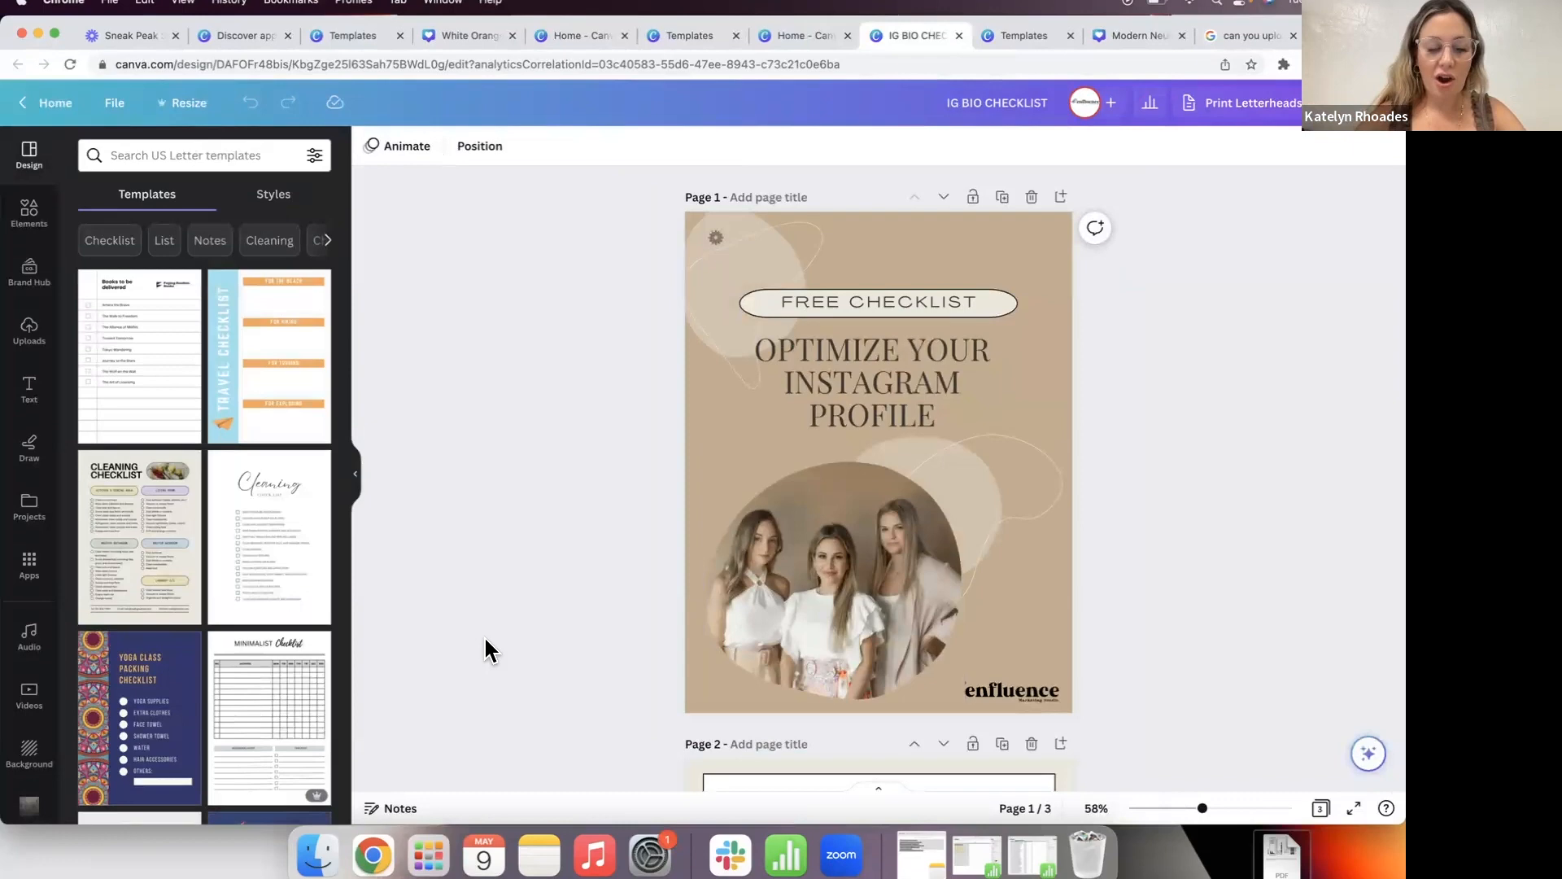
pyautogui.press('super+shift+4')
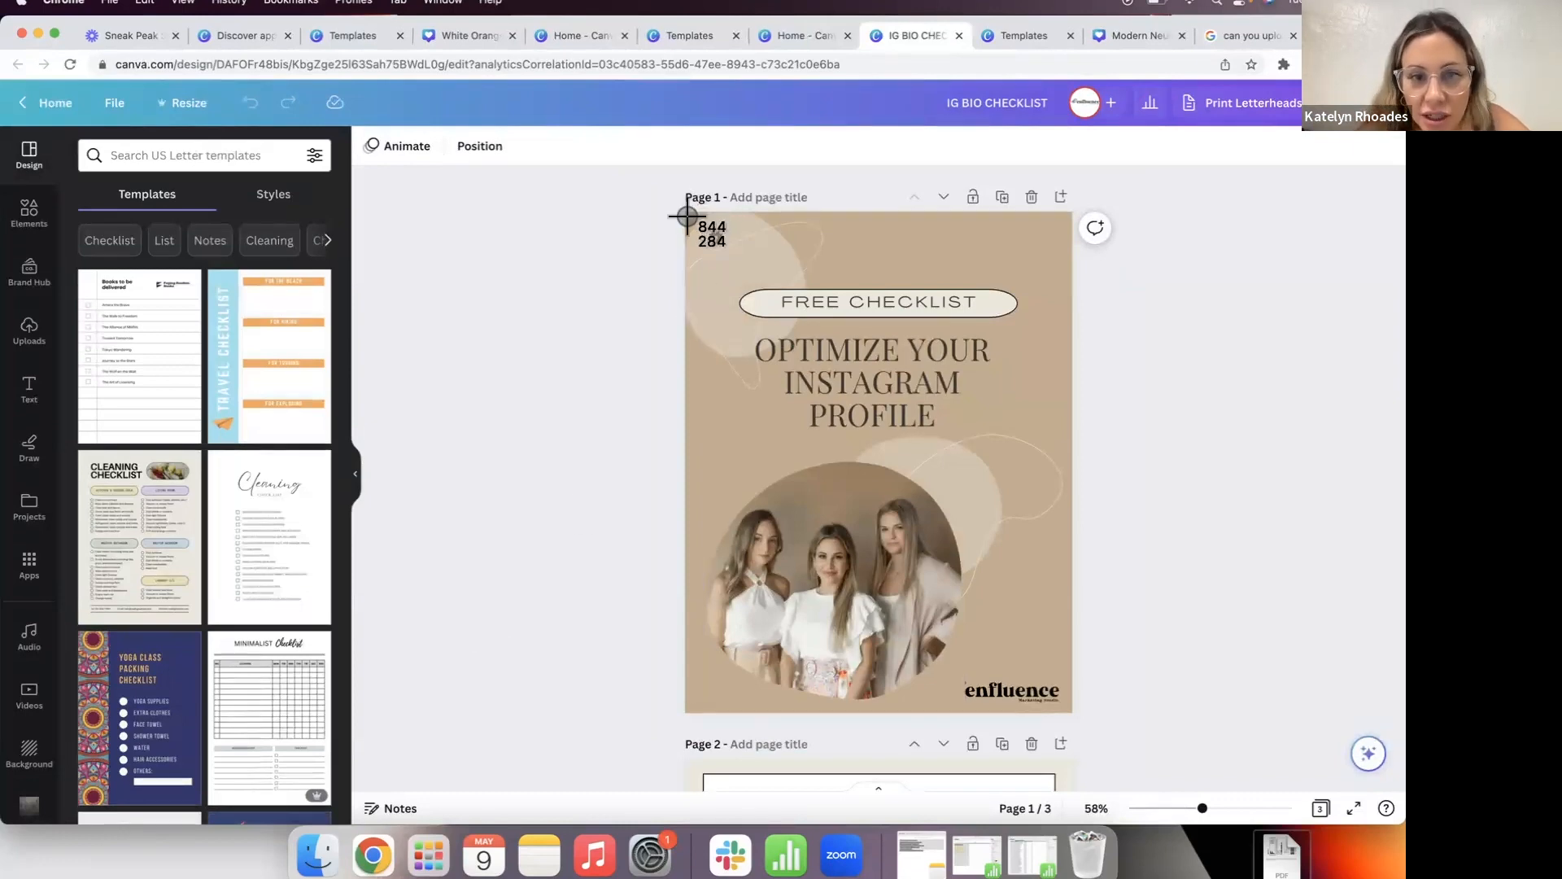
pyautogui.moveTo(687, 213); pyautogui.dragTo(1066, 704)
pyautogui.scroll(-6, 1065, 704)
pyautogui.press('super+shift+4')
pyautogui.moveTo(1069, 688); pyautogui.dragTo(690, 199)
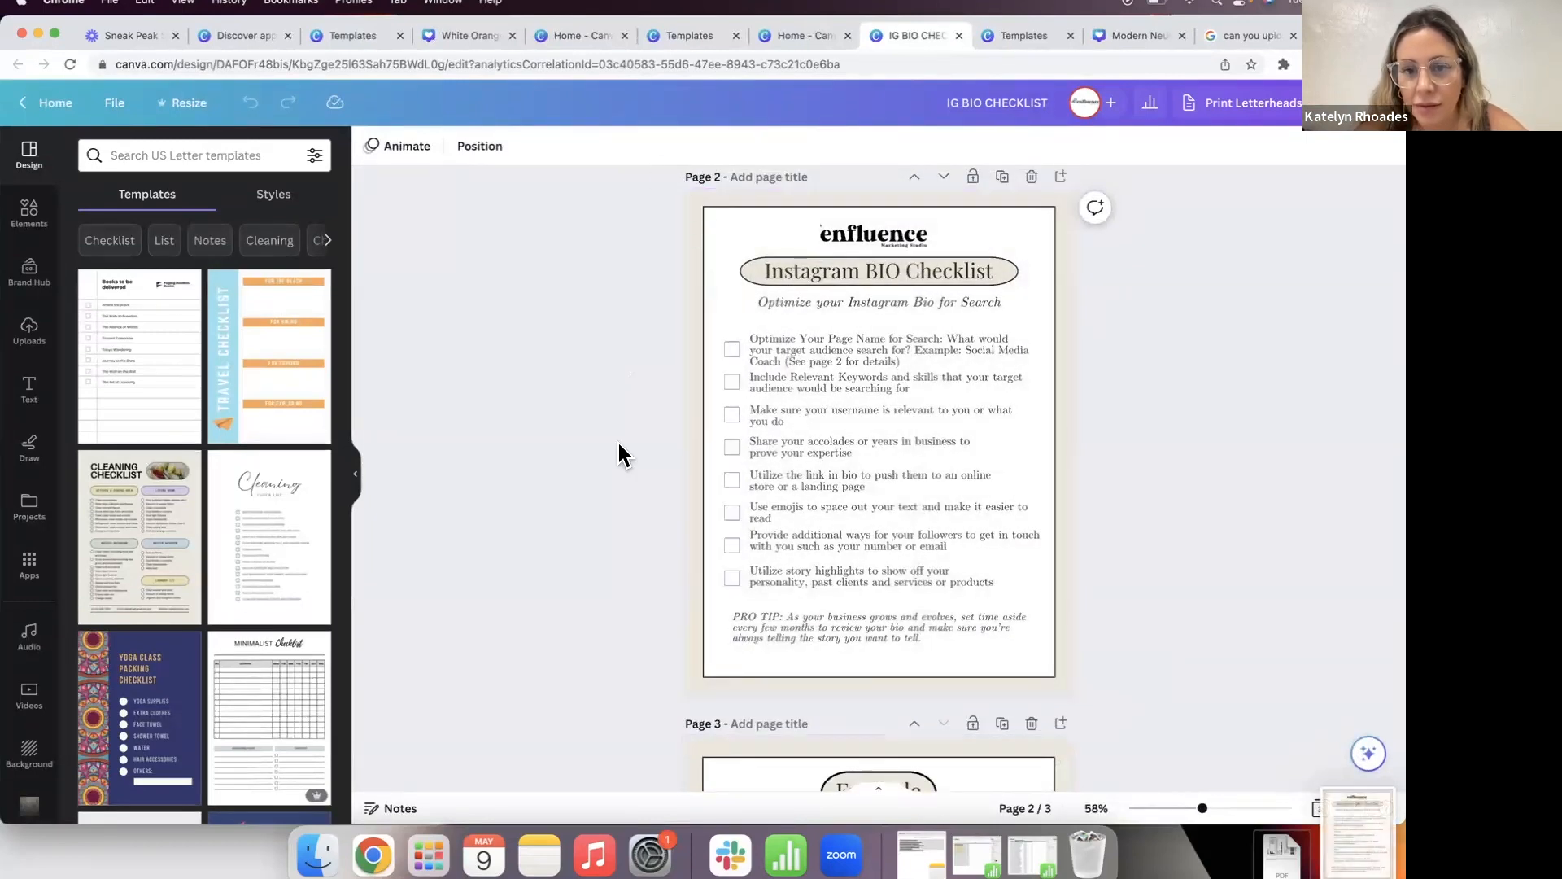
pyautogui.scroll(-6, 626, 423)
pyautogui.press('super+shift+4')
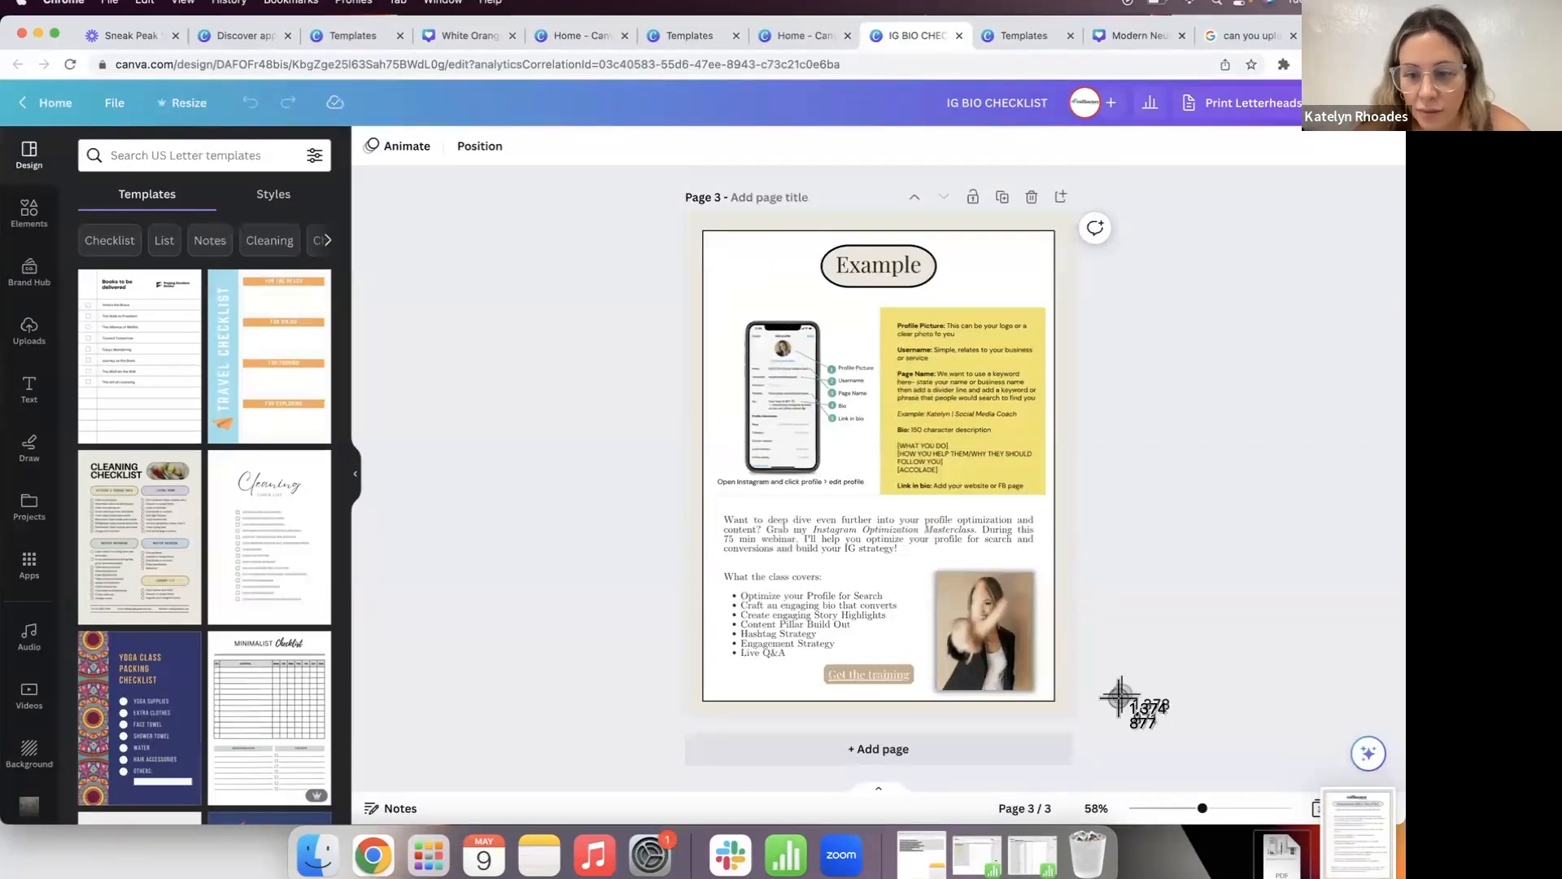
pyautogui.moveTo(1068, 713); pyautogui.dragTo(682, 209)
# Step: In the mockup editor, upload the three checklist page screenshots from the Desktop
pyautogui.click(784, 37)
pyautogui.click(1013, 36)
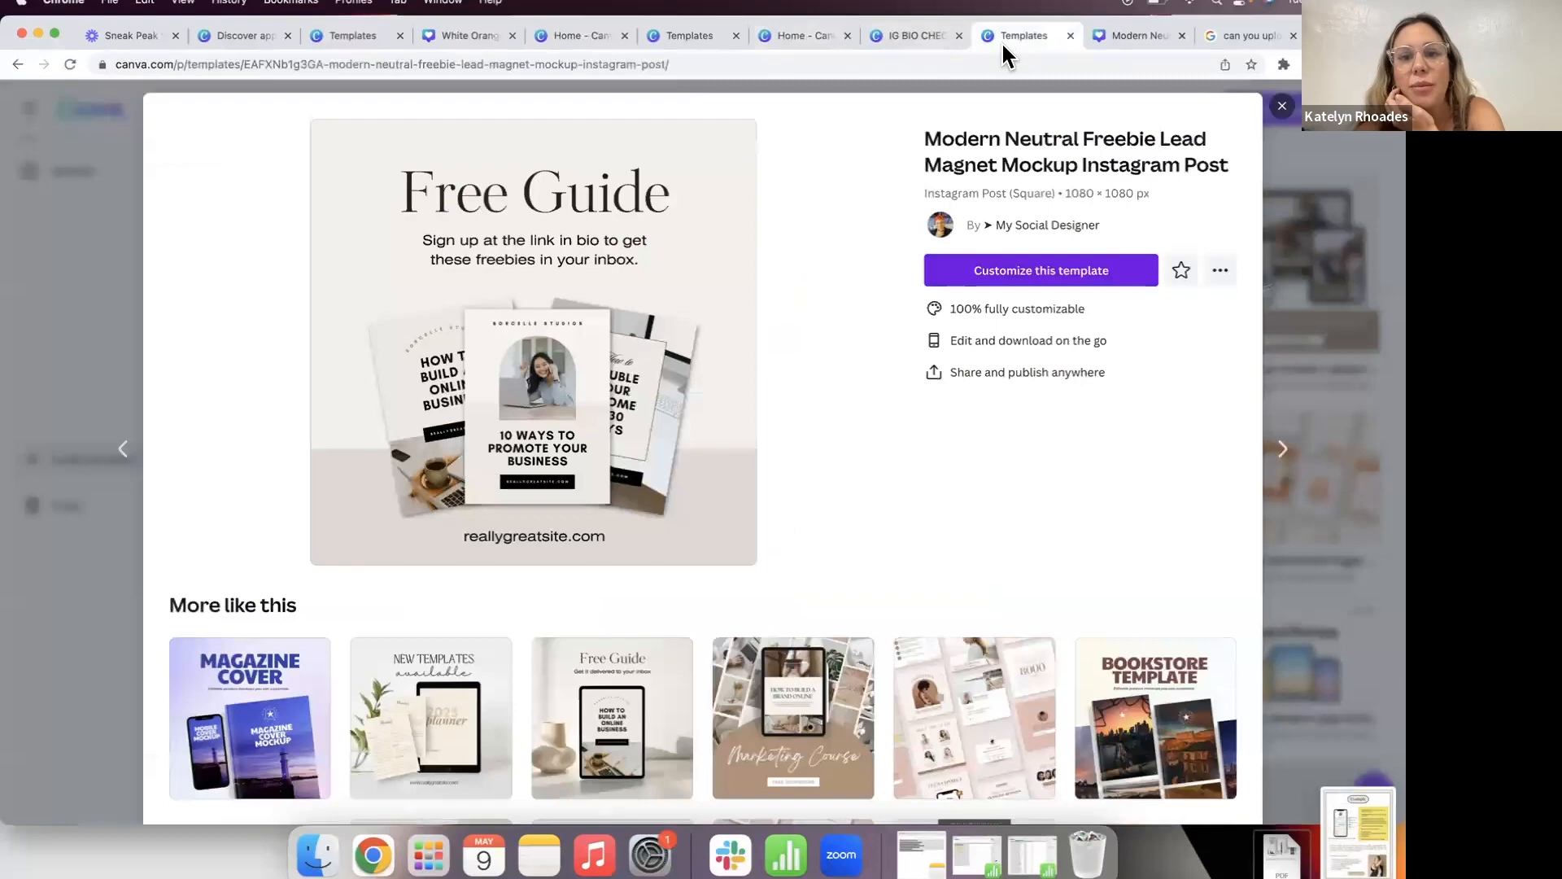
pyautogui.click(1147, 37)
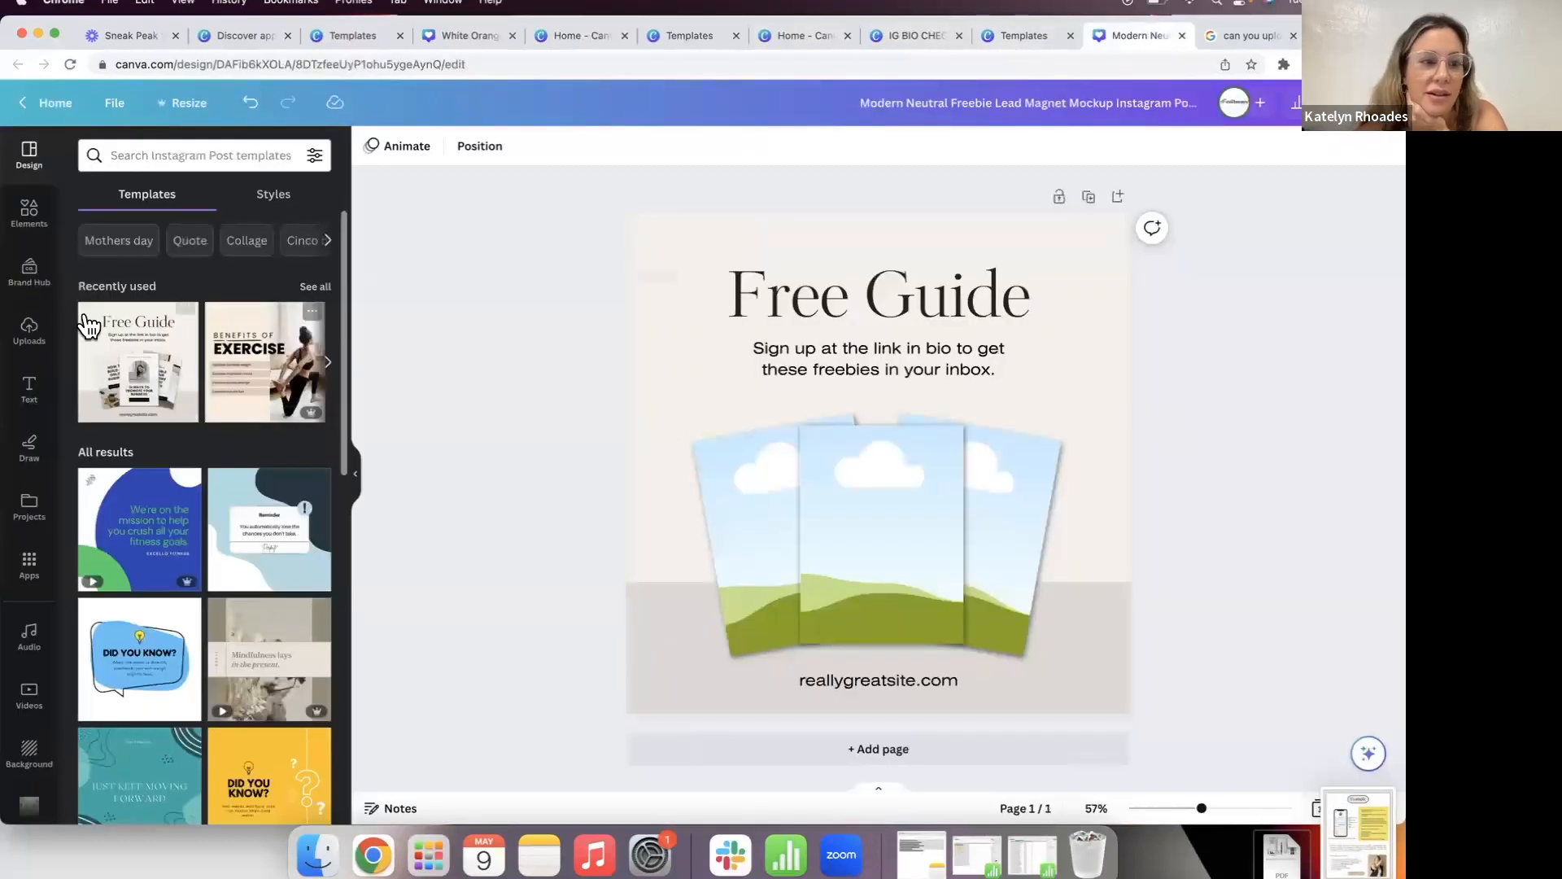
pyautogui.click(31, 330)
pyautogui.click(186, 195)
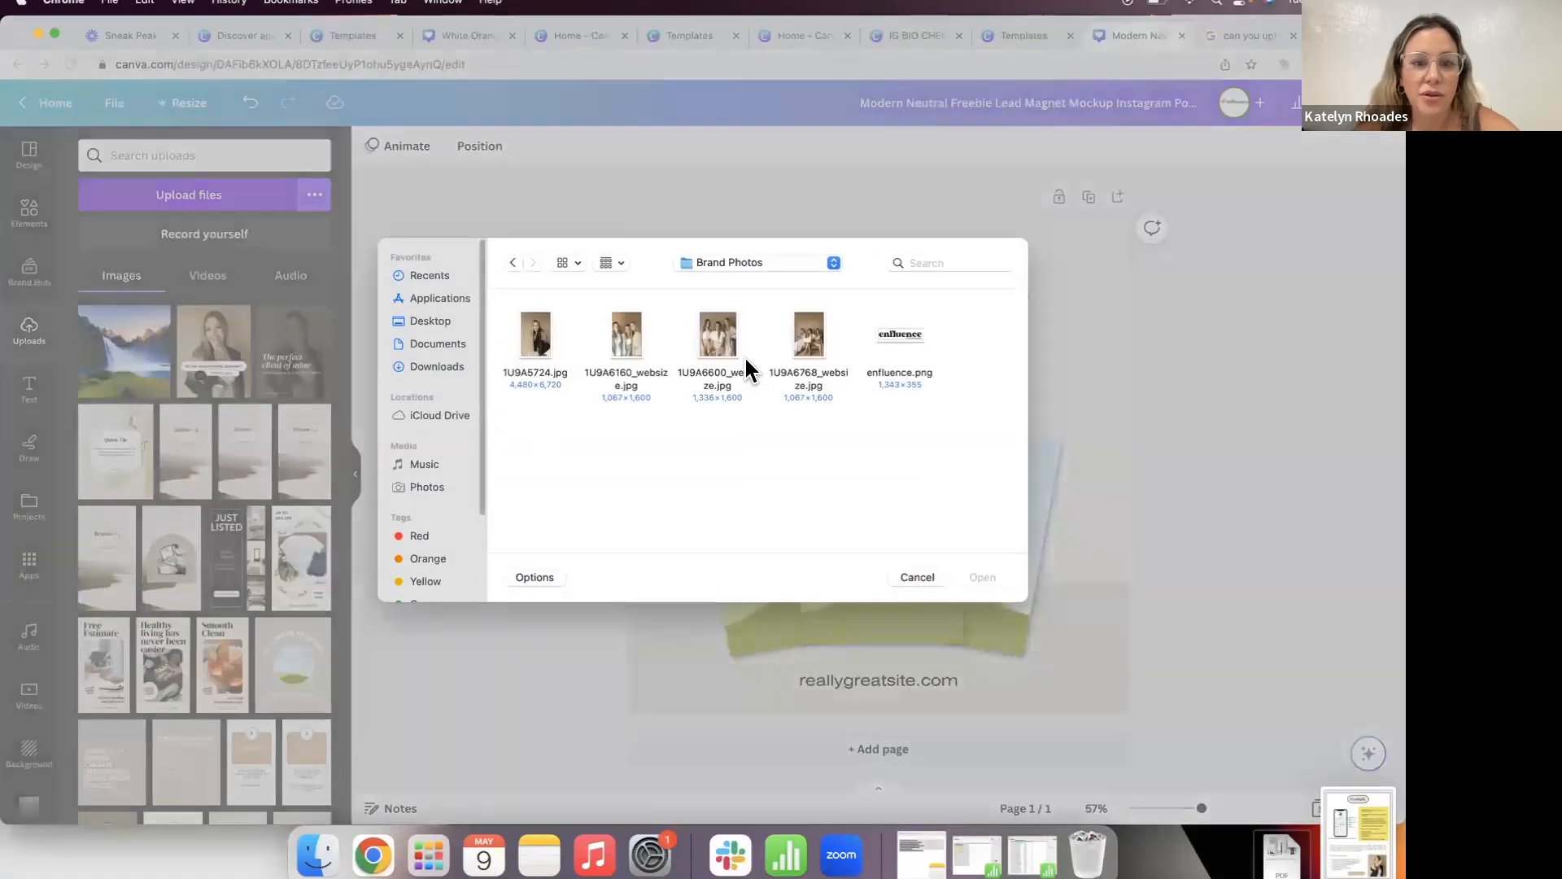
pyautogui.click(432, 320)
pyautogui.scroll(-5, 758, 457)
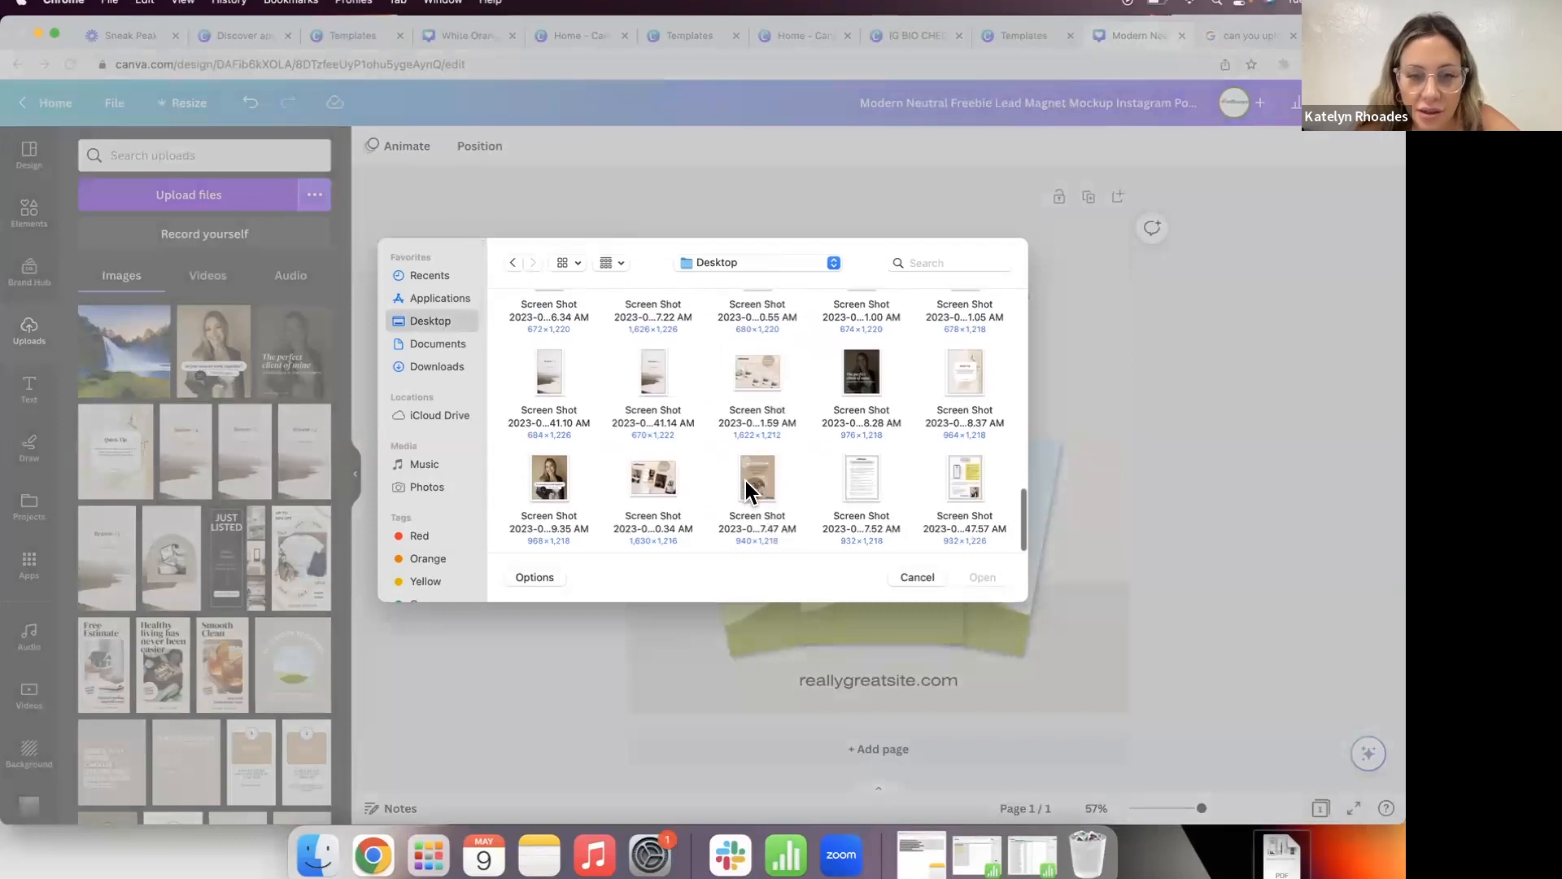
pyautogui.click(757, 479)
pyautogui.keyDown('super'); pyautogui.click(854, 493); pyautogui.keyUp('super')
pyautogui.keyDown('super'); pyautogui.click(957, 496); pyautogui.keyUp('super')
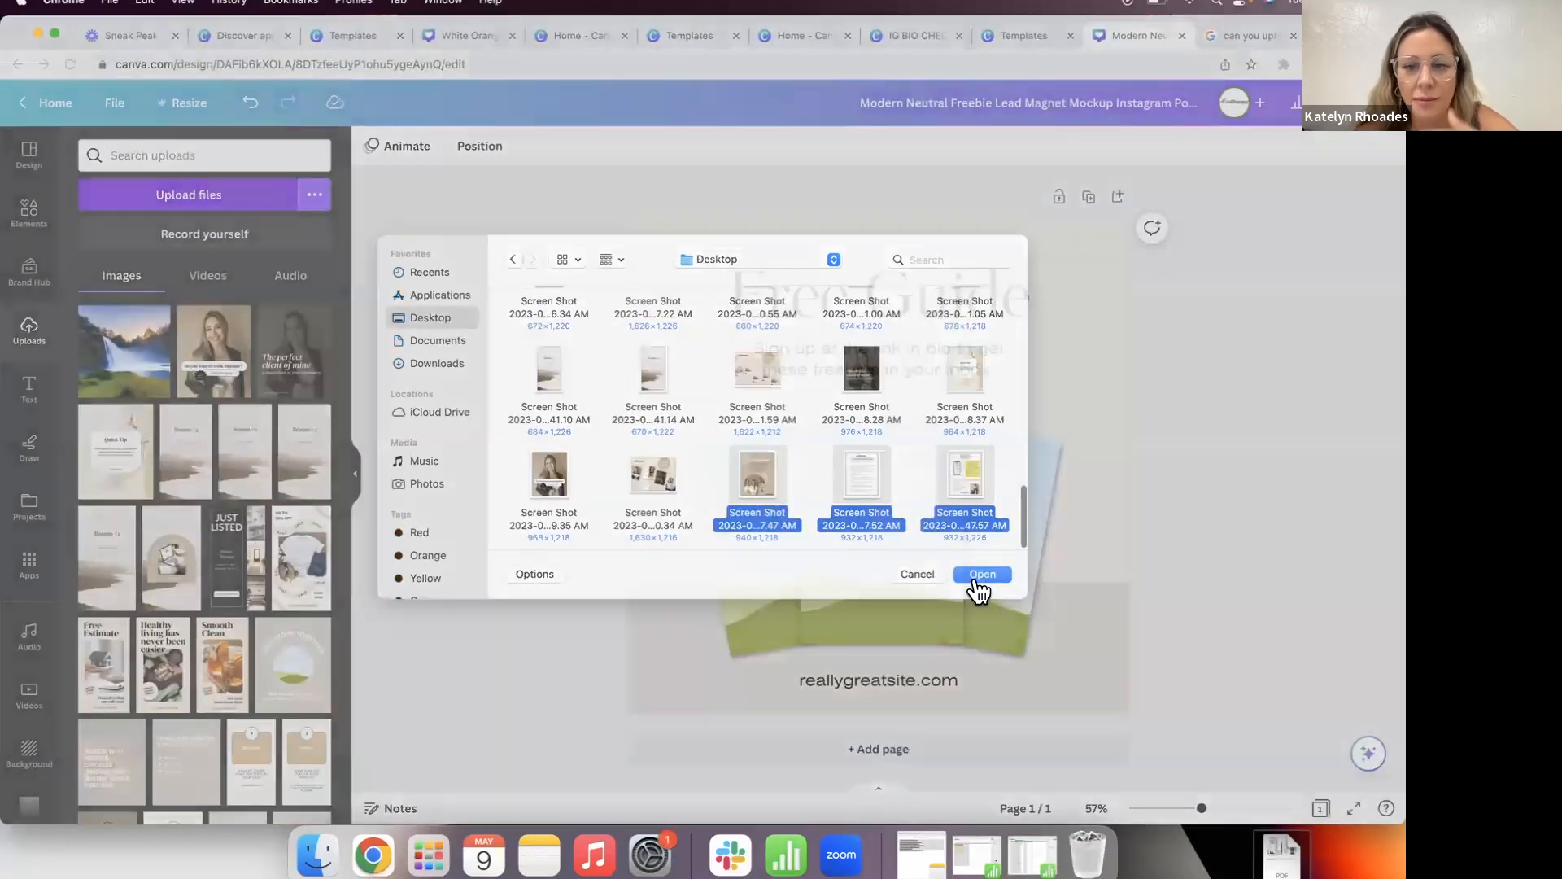
pyautogui.click(977, 578)
# Step: Place the Optimize Your Instagram Profile, Example and Instagram Bio Checklist pages into the centre, left and right frames
pyautogui.click(203, 358)
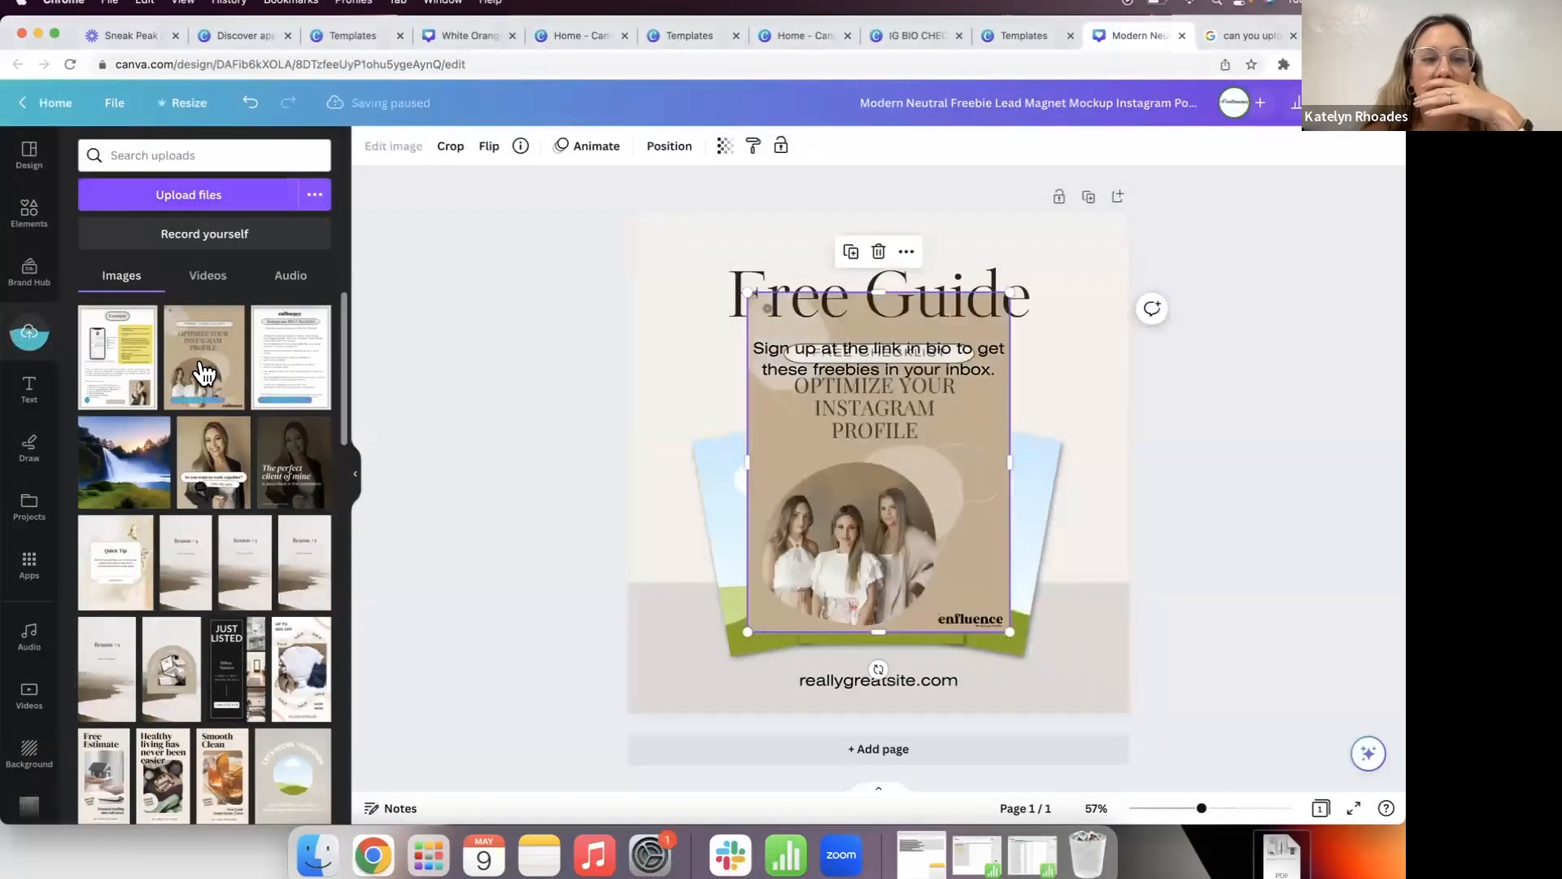
pyautogui.moveTo(890, 505); pyautogui.dragTo(745, 520)
pyautogui.click(130, 359)
pyautogui.click(276, 358)
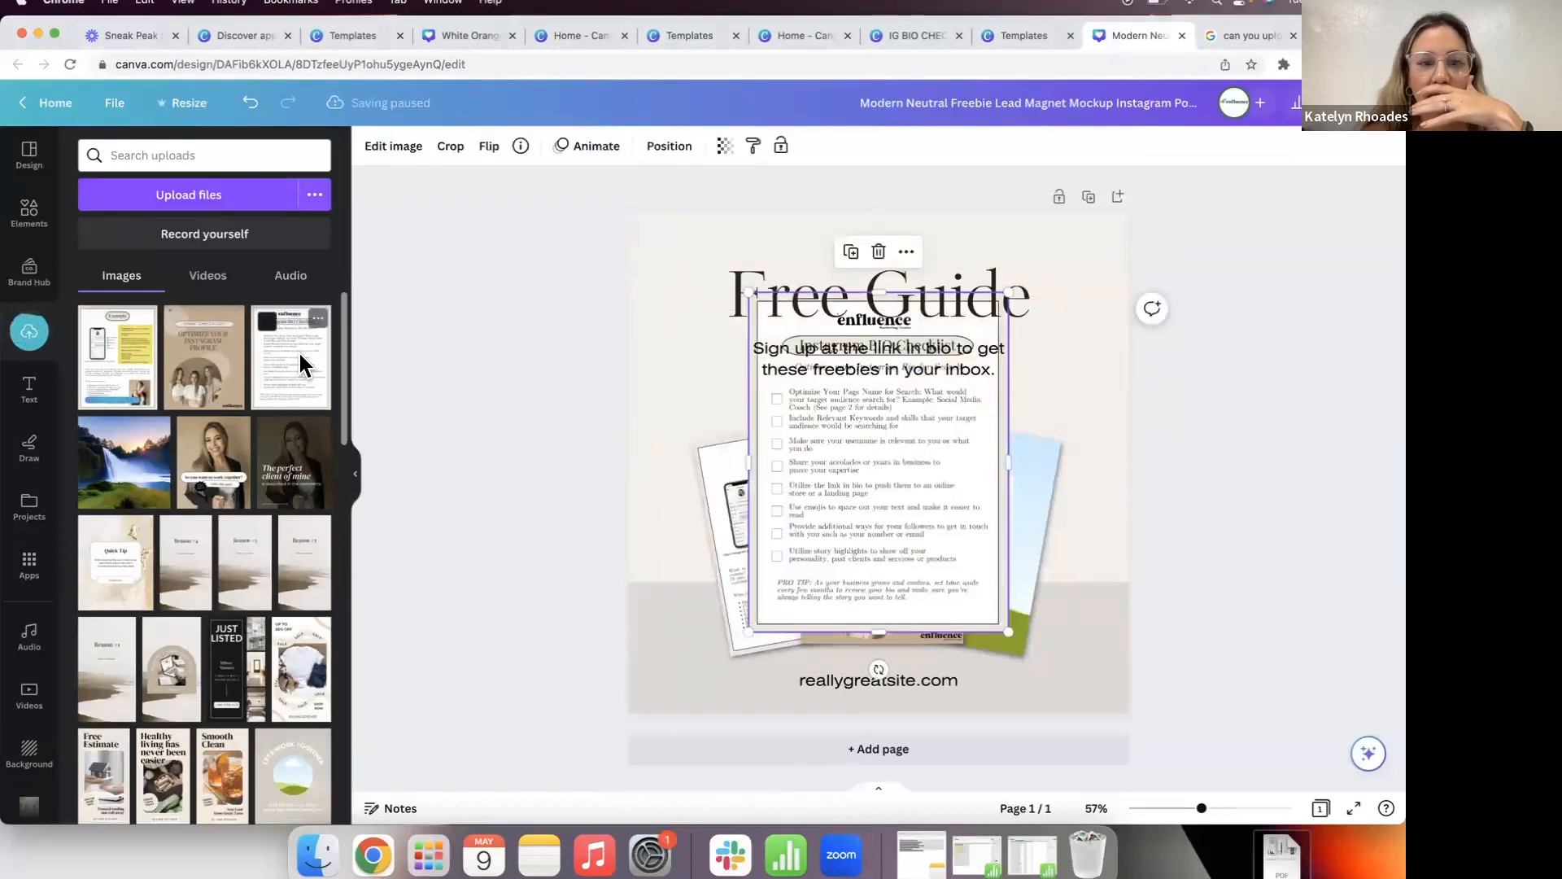
pyautogui.moveTo(913, 477); pyautogui.dragTo(1001, 492)
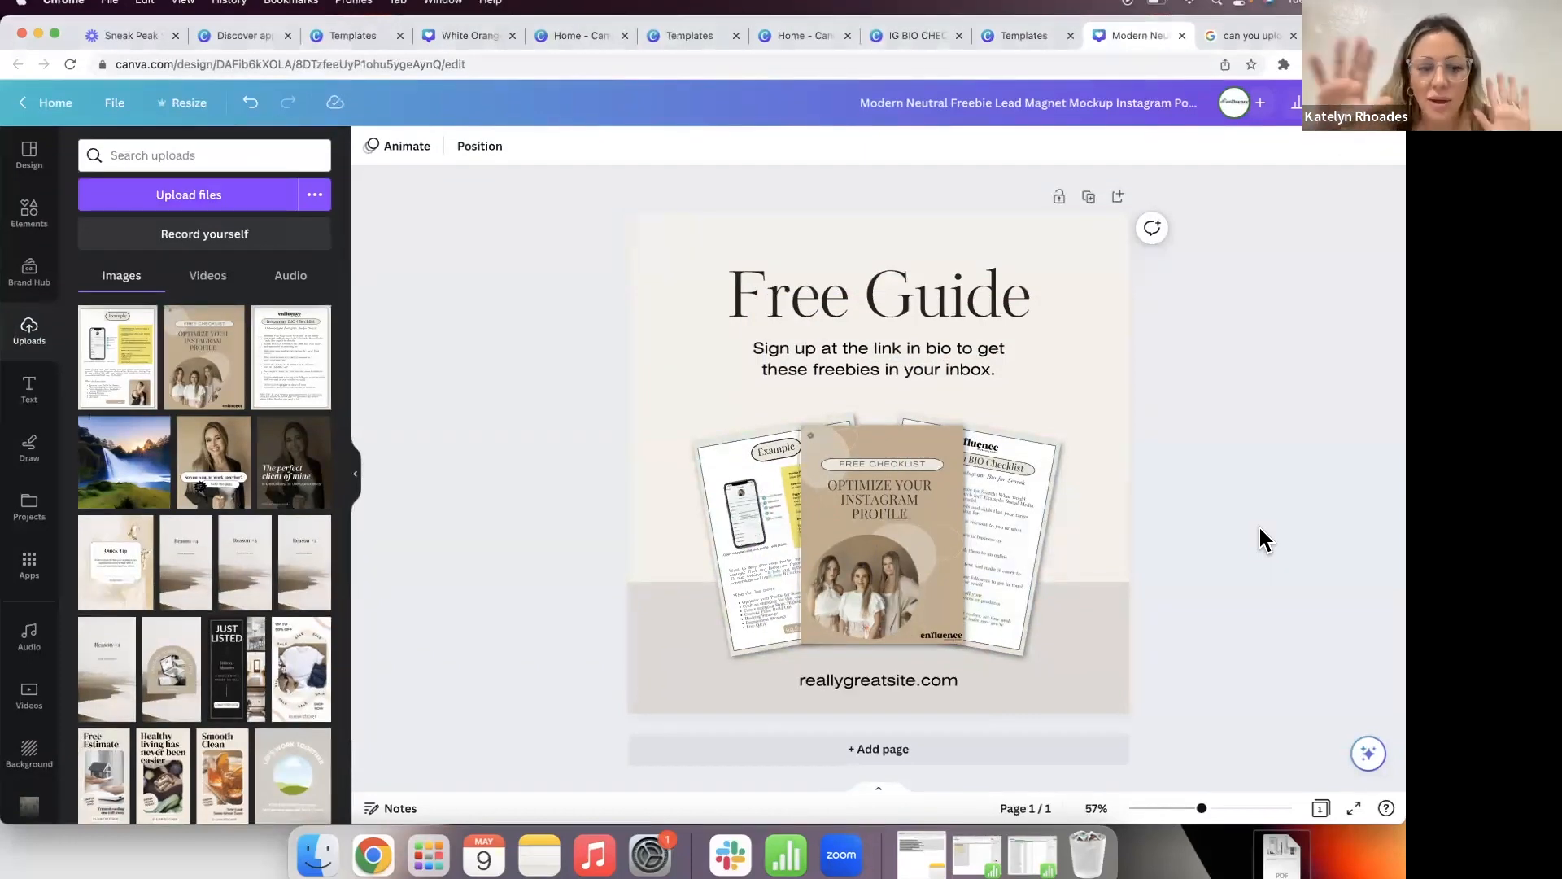
# Step: Blur the right-hand Instagram Bio Checklist page to 6
pyautogui.click(1027, 492)
pyautogui.click(435, 151)
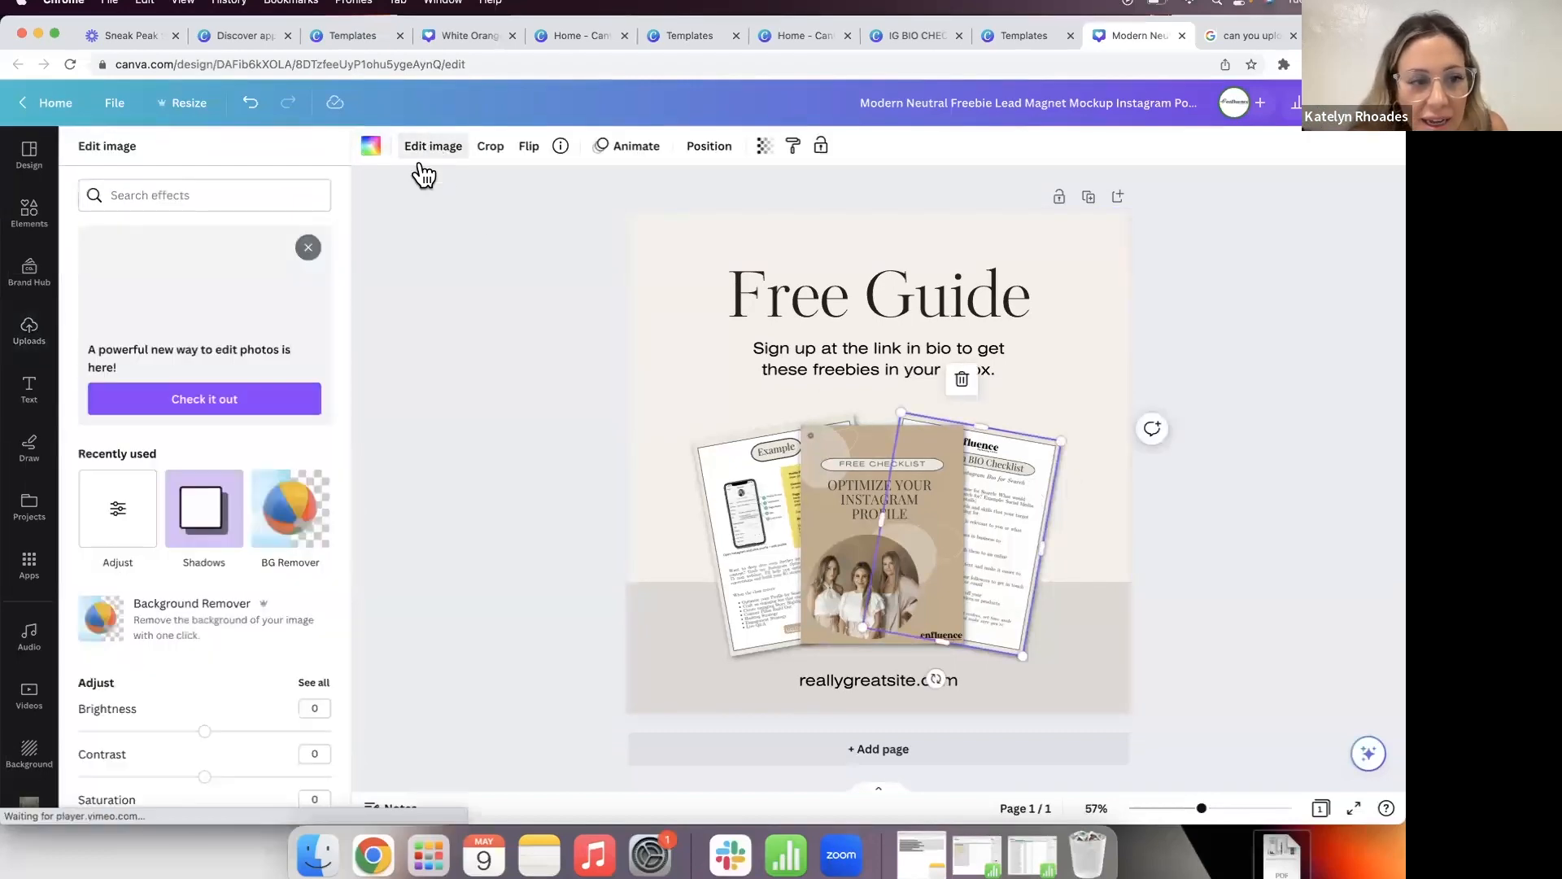
pyautogui.click(122, 515)
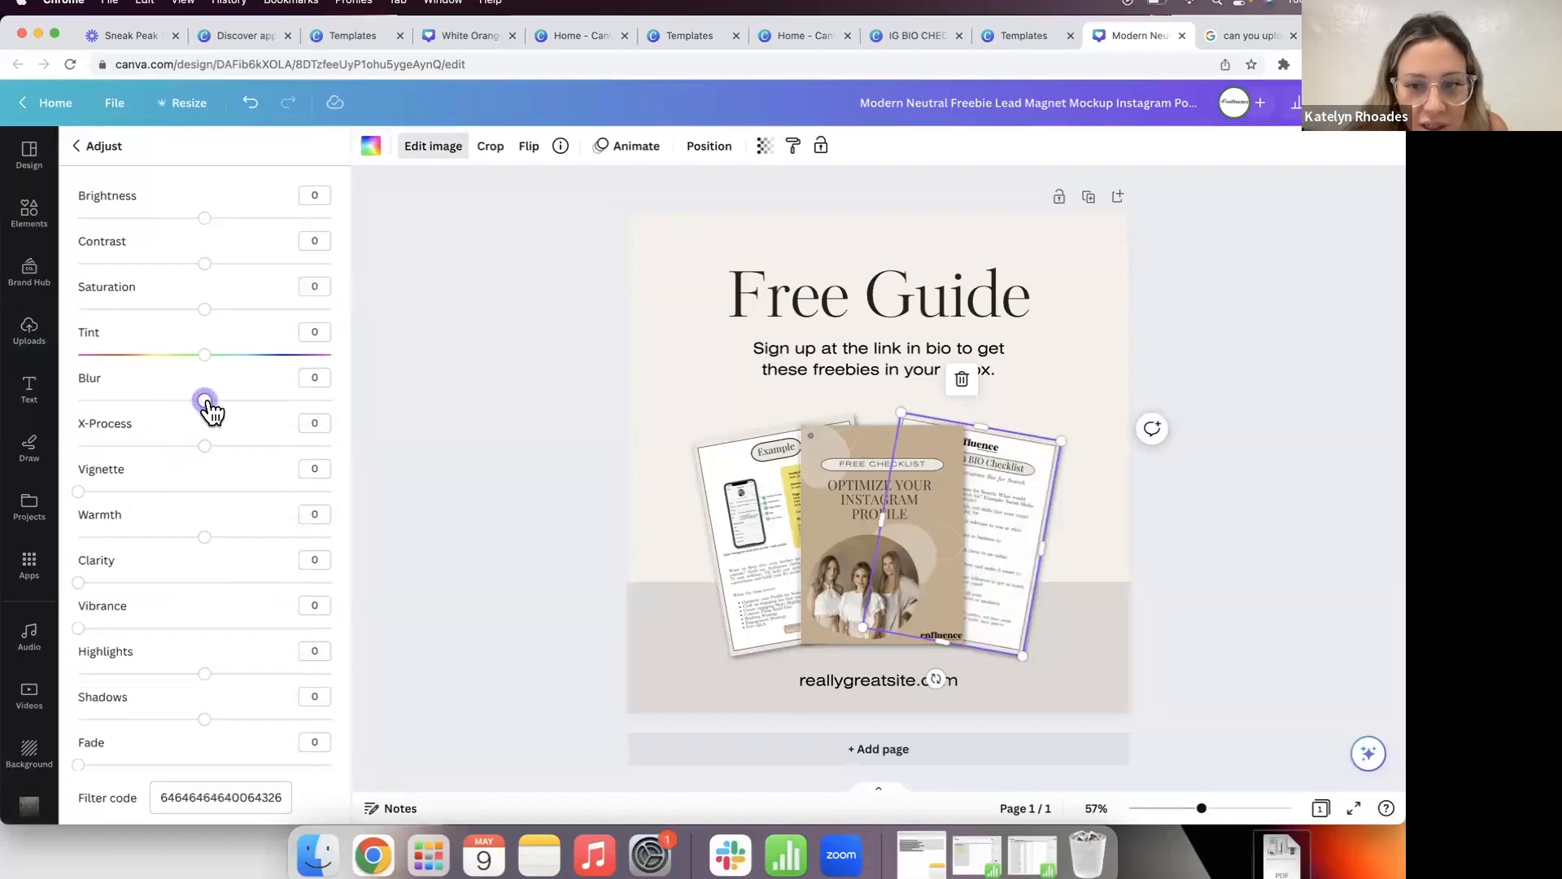
pyautogui.moveTo(216, 413); pyautogui.dragTo(217, 414)
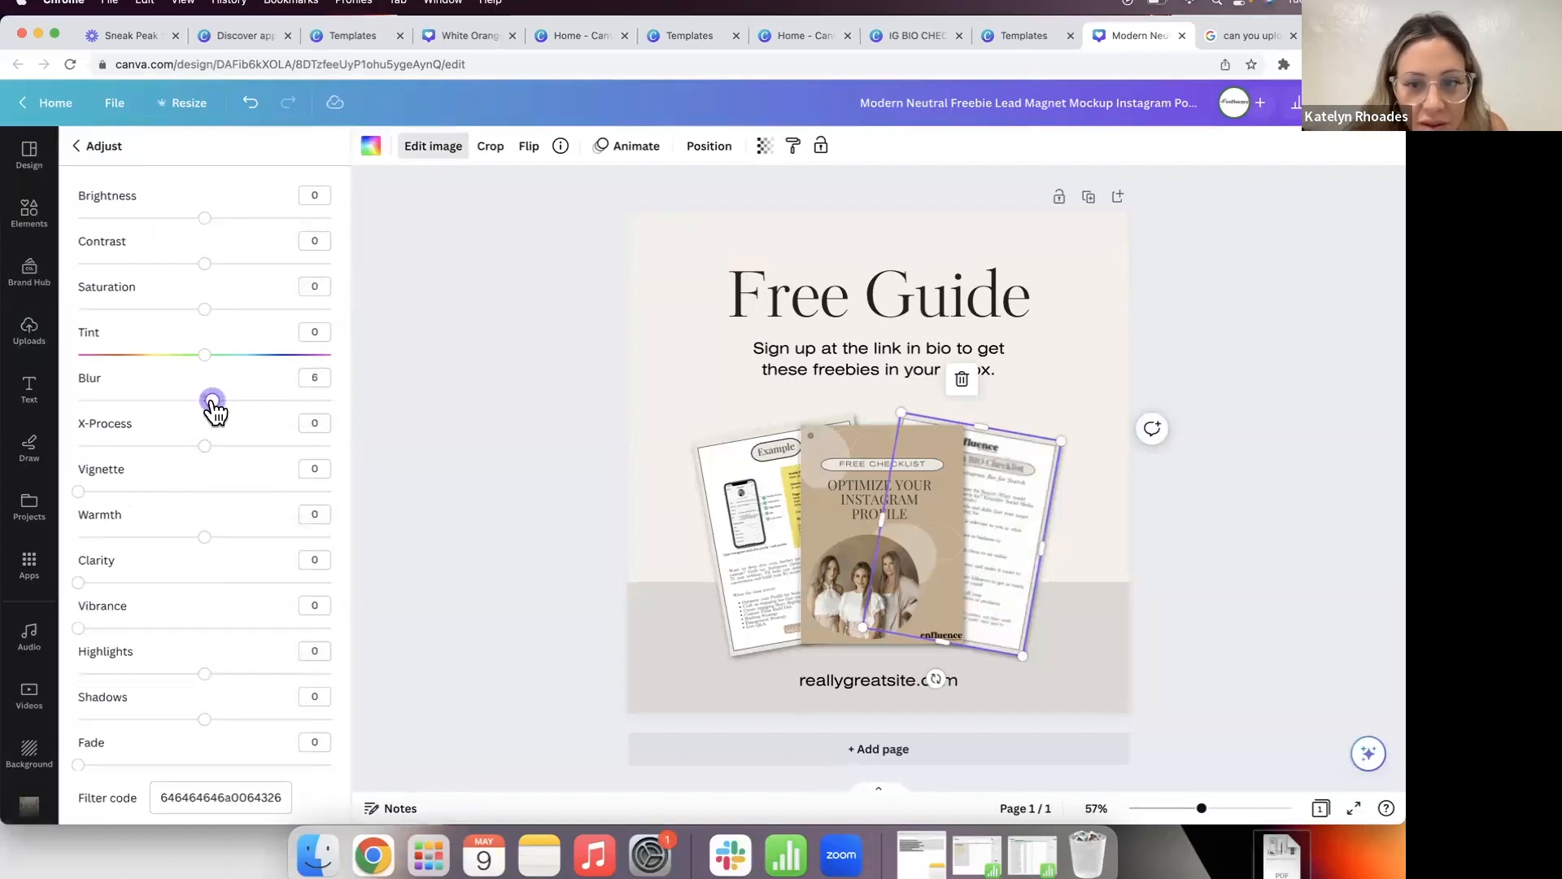
pyautogui.click(394, 438)
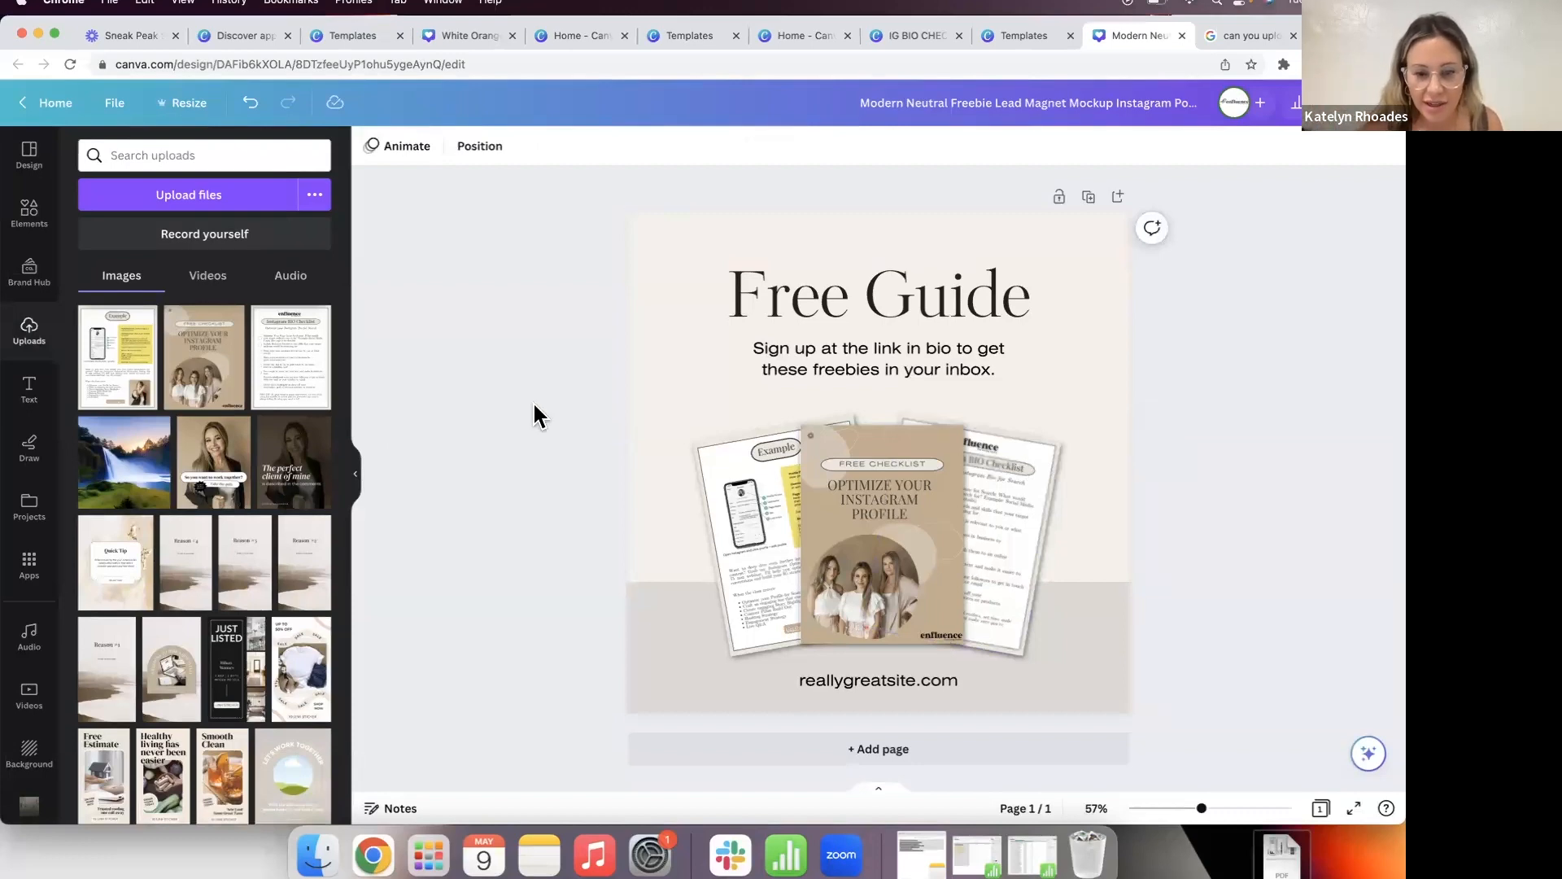
# Step: Blur the left Example page to 4
pyautogui.click(715, 488)
pyautogui.click(426, 150)
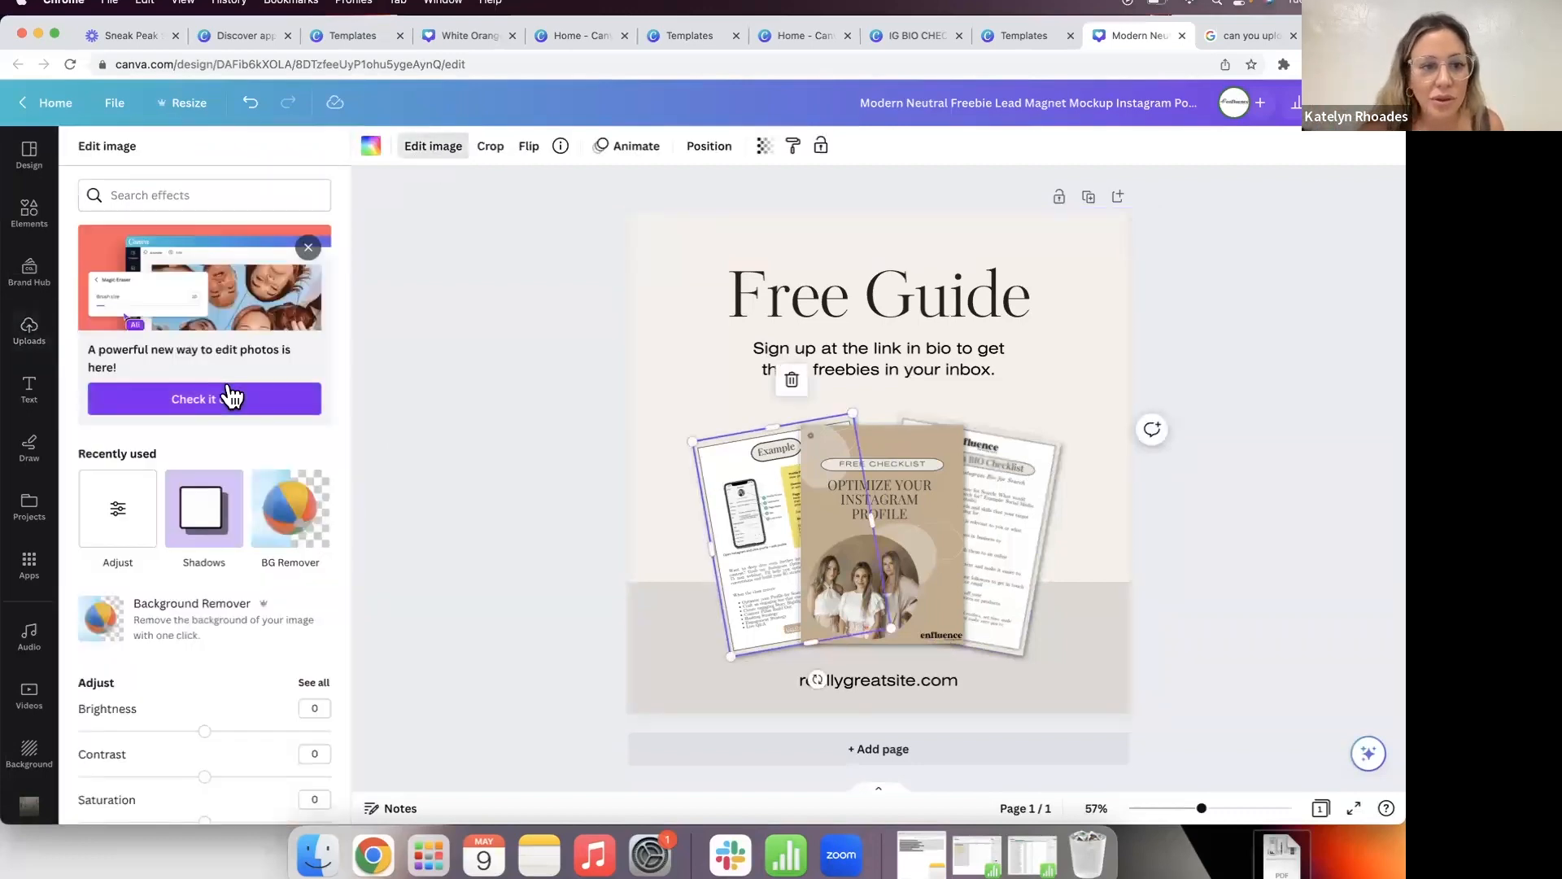
pyautogui.click(120, 514)
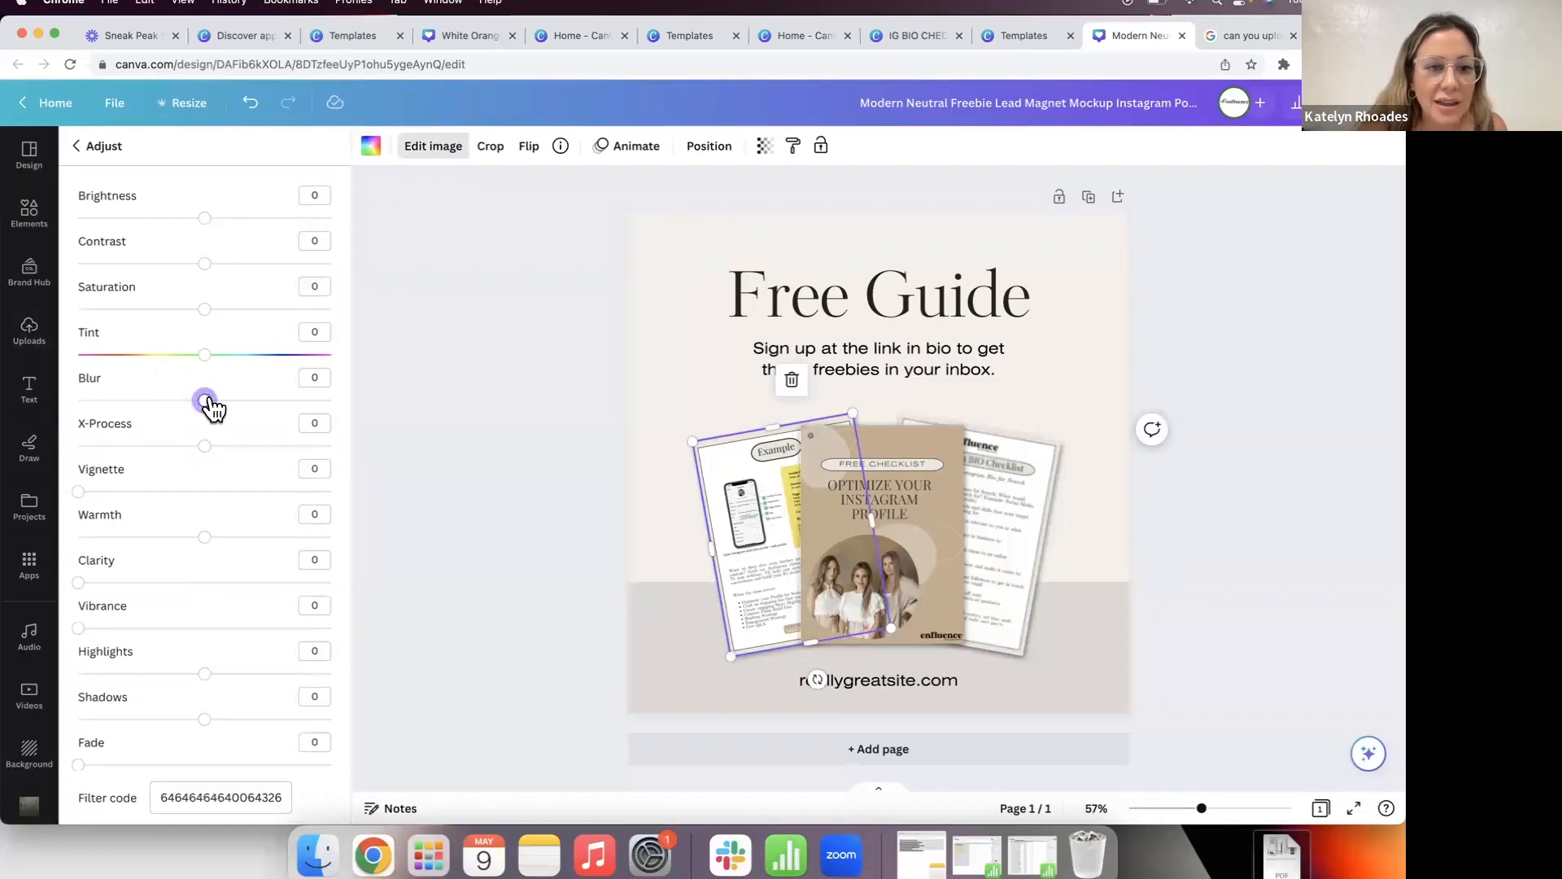
pyautogui.moveTo(213, 408); pyautogui.dragTo(216, 410)
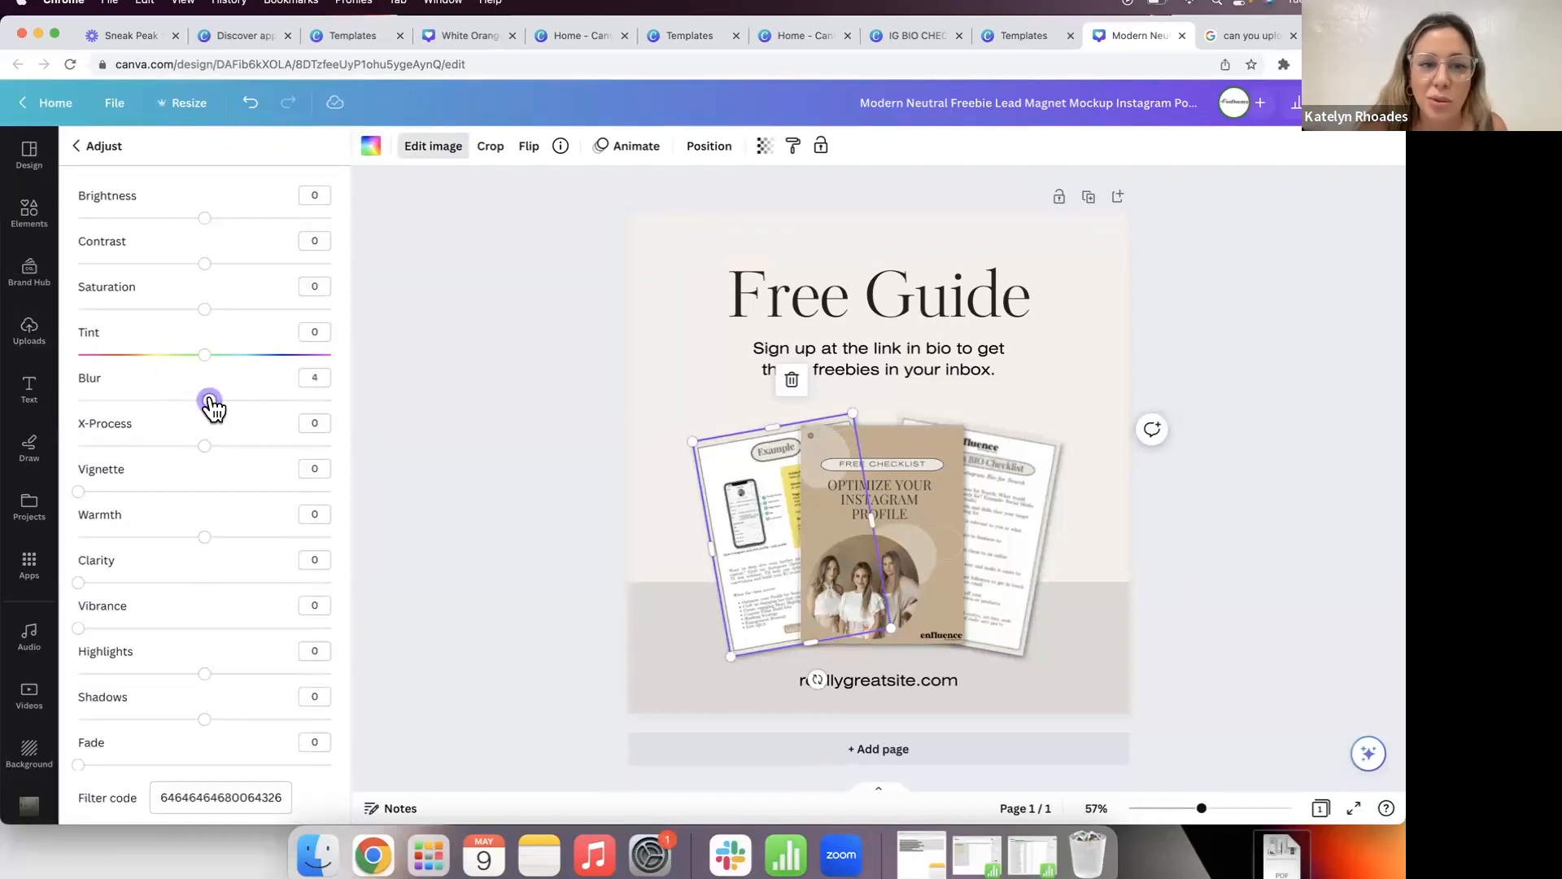
pyautogui.click(534, 446)
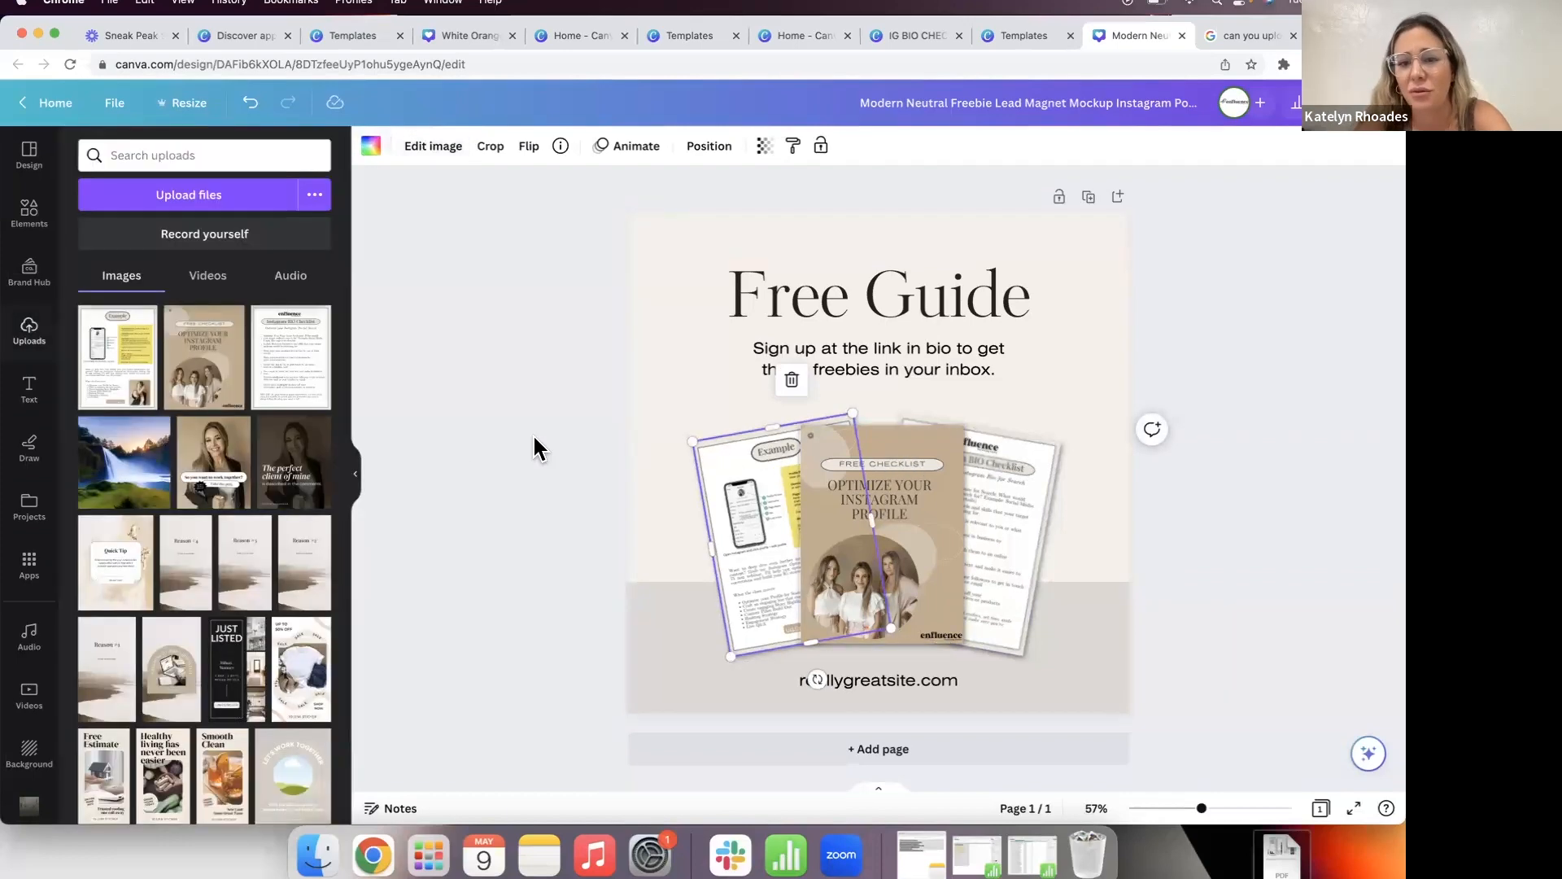
pyautogui.click(511, 446)
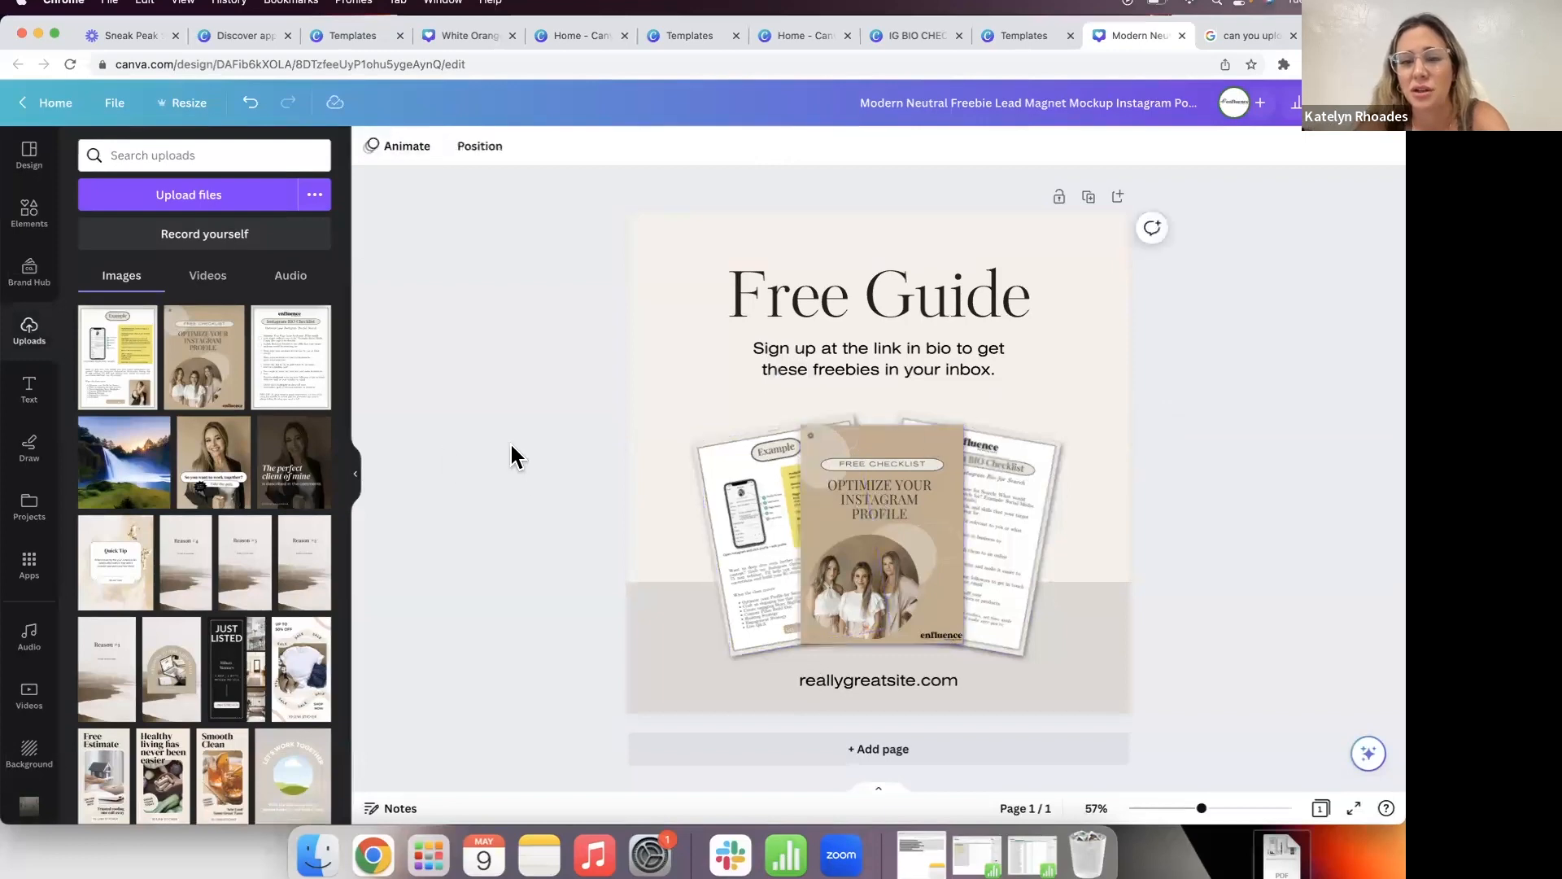
# Step: Apply a Glow shadow to the centre page, then enlarge and reposition the image
pyautogui.click(919, 527)
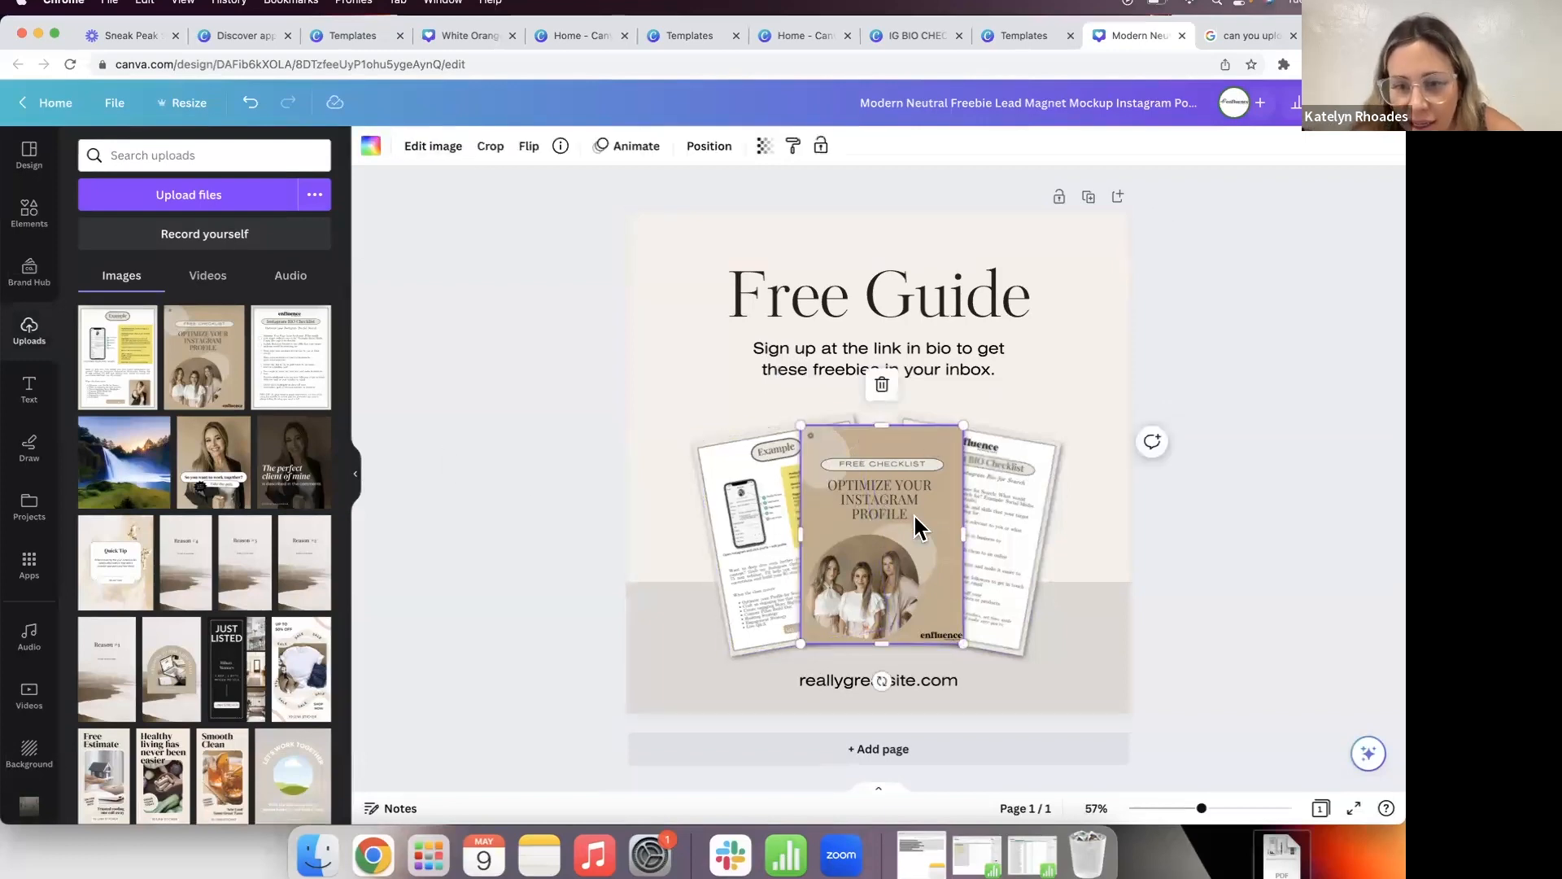
pyautogui.click(429, 157)
pyautogui.click(201, 503)
pyautogui.click(214, 243)
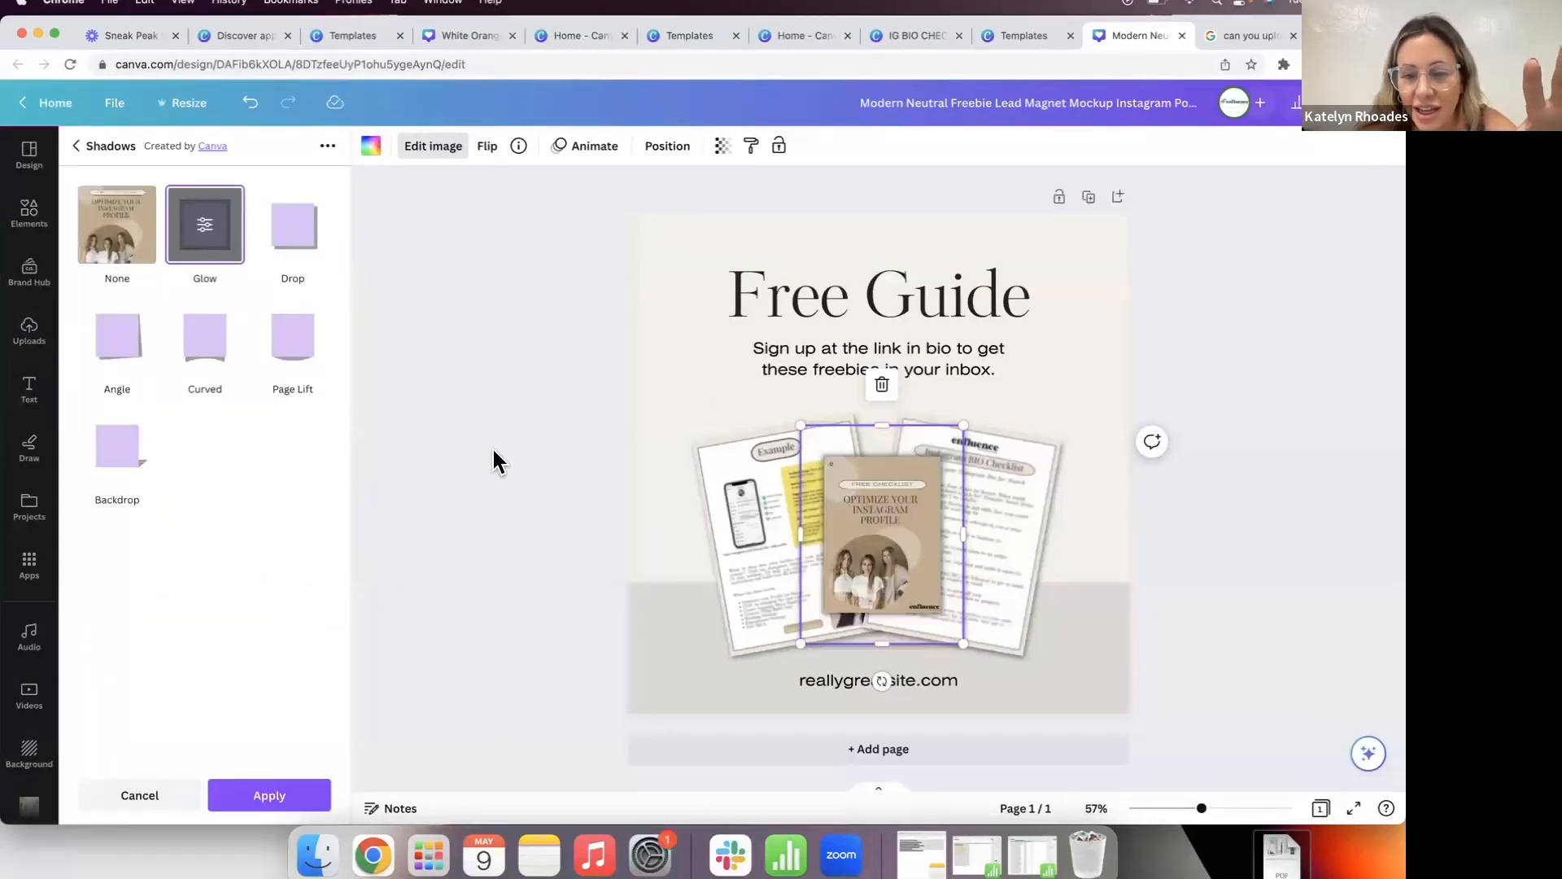
pyautogui.click(493, 451)
pyautogui.click(926, 537)
pyautogui.moveTo(966, 428); pyautogui.dragTo(1027, 335)
pyautogui.moveTo(933, 493); pyautogui.dragTo(900, 526)
pyautogui.click(1232, 502)
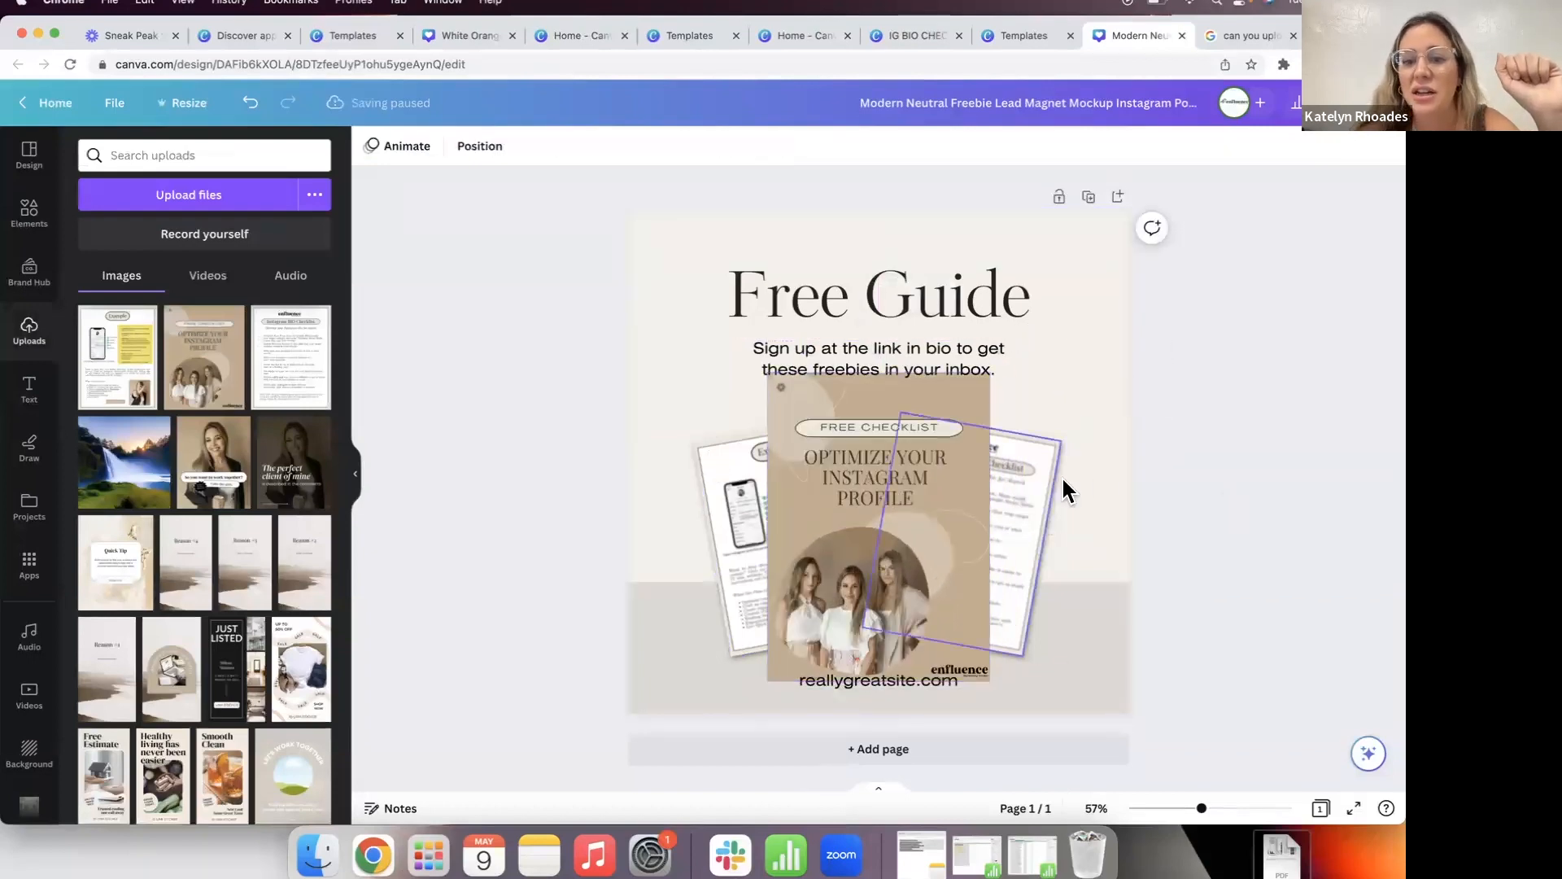
# Step: Reapply the Glow shadow to the enlarged centre page and nudge it down into place
pyautogui.click(786, 440)
pyautogui.click(435, 147)
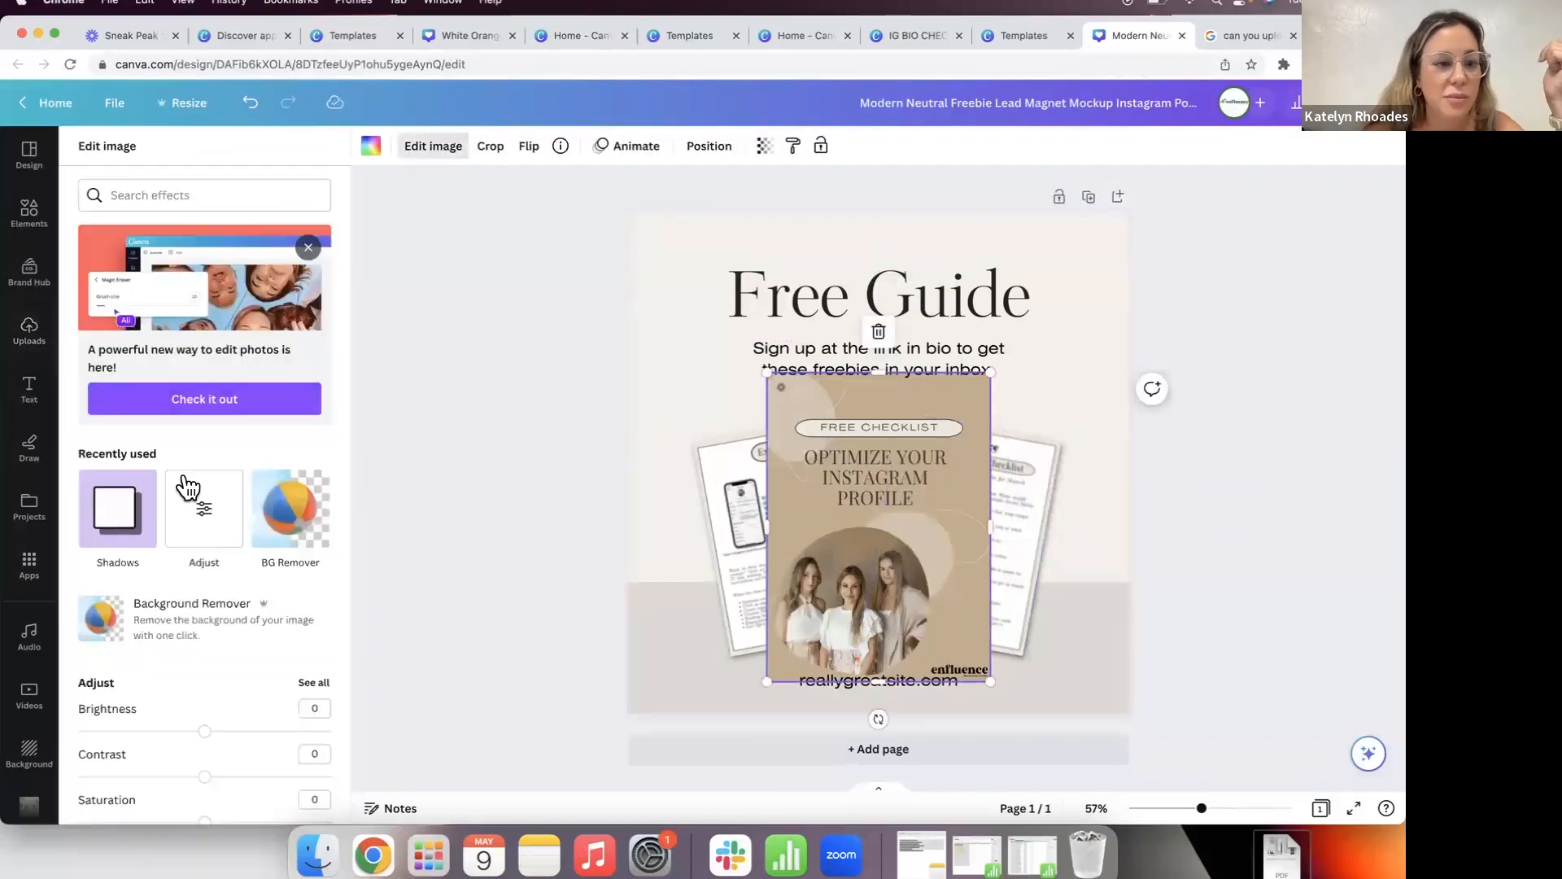
pyautogui.click(119, 508)
pyautogui.click(204, 224)
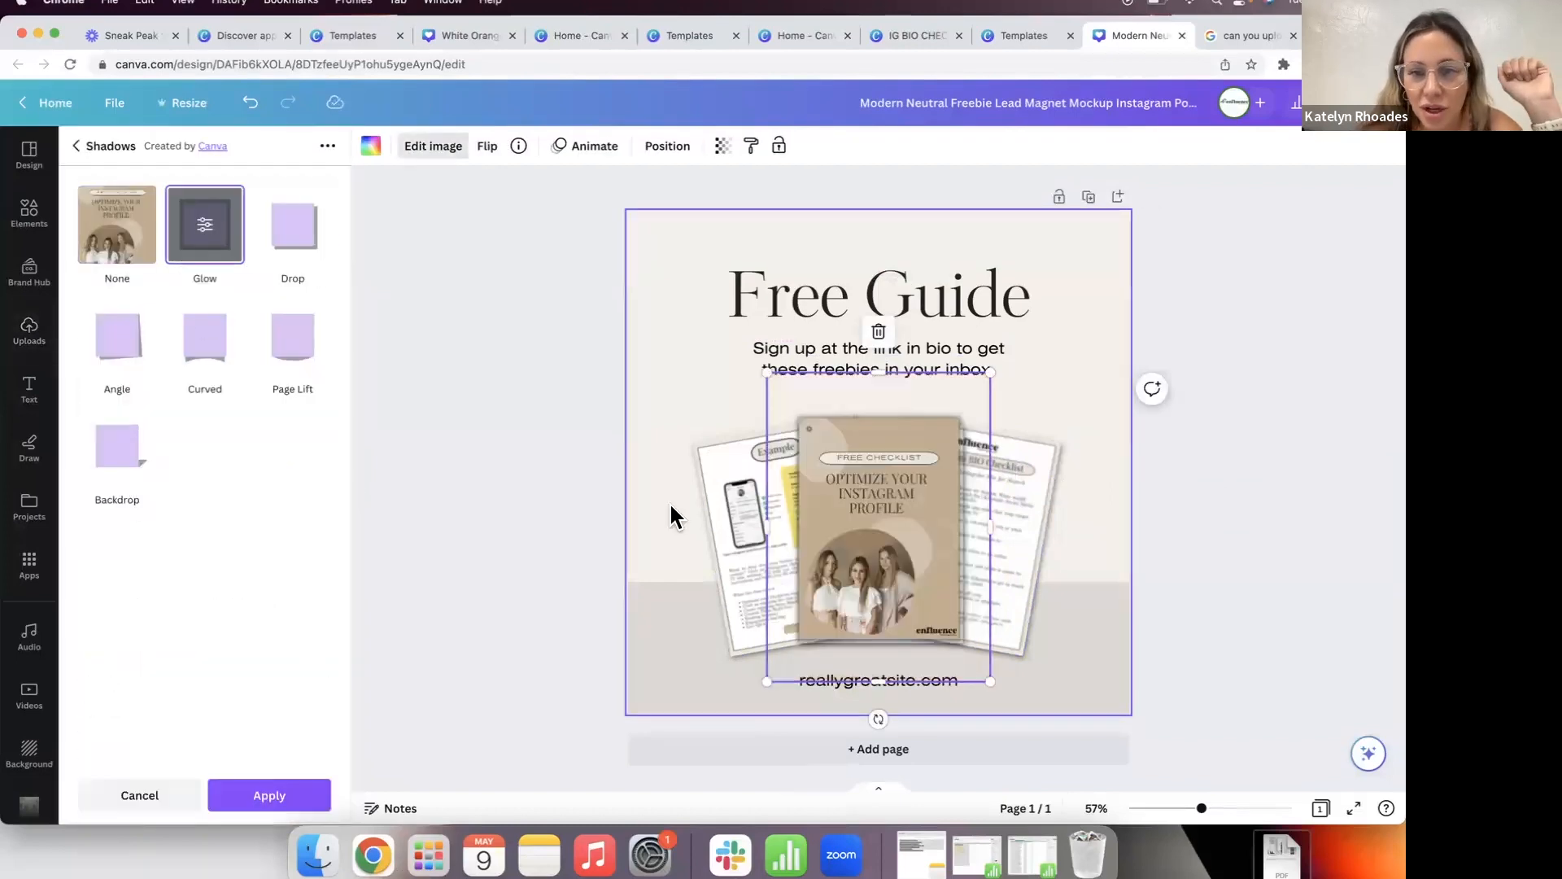
pyautogui.click(1293, 434)
pyautogui.click(1282, 437)
pyautogui.moveTo(868, 502); pyautogui.dragTo(874, 519)
pyautogui.click(1074, 549)
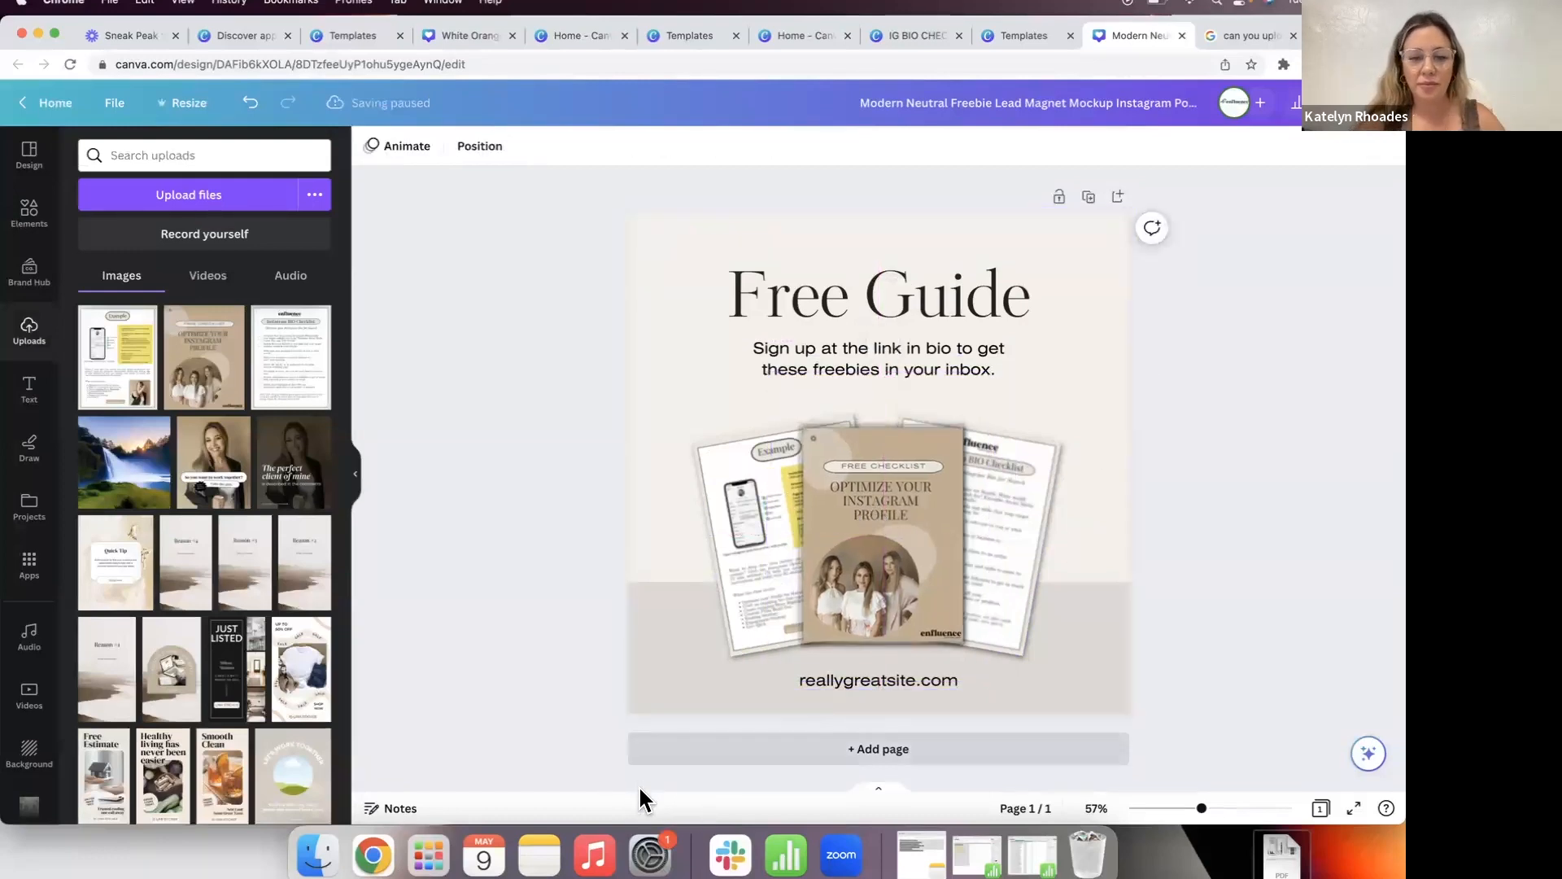